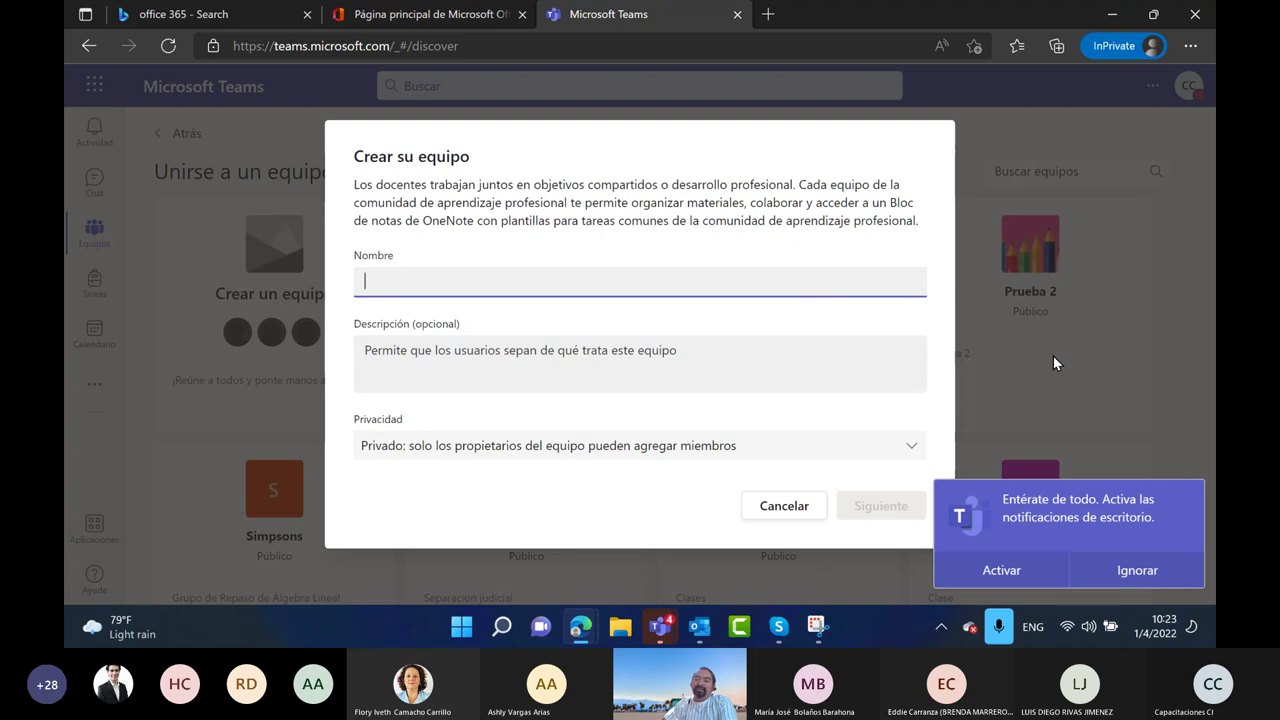
Dismiss the desktop-notifications toast by choosing Activar so the Crear su equipo form is clear
{"action": "left_click", "coordinate": [1010, 570]}
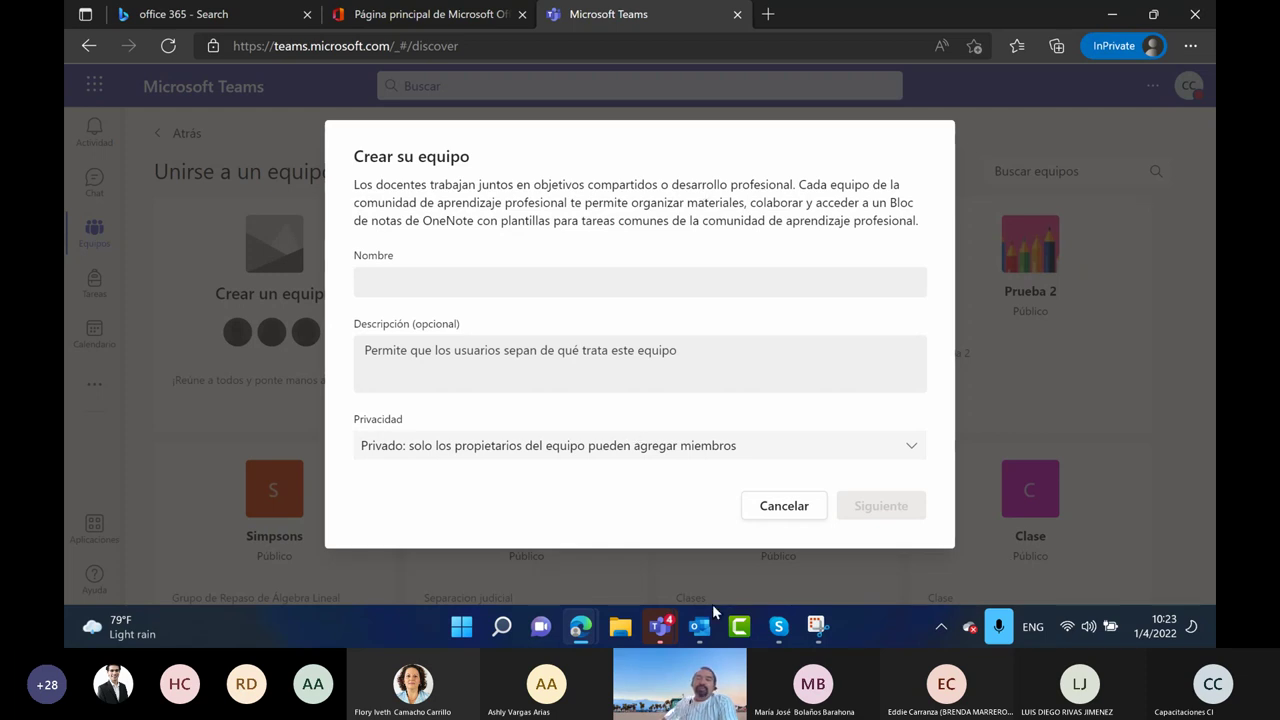
Snip the Crear su equipo form and tick Nombre, Descripción and Privacidad in purple
{"action": "left_click", "coordinate": [817, 626]}
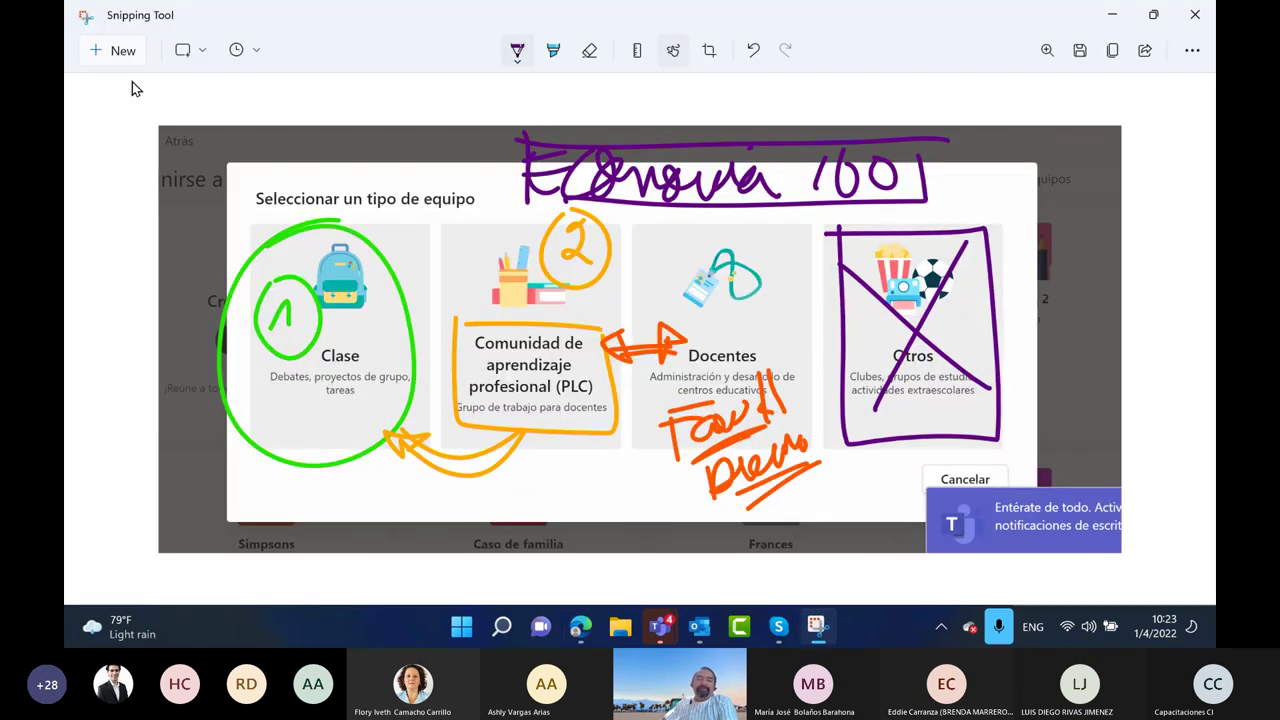
{"action": "left_click", "coordinate": [114, 50]}
{"action": "left_click_drag", "start_coordinate": [296, 102], "coordinate": [946, 532]}
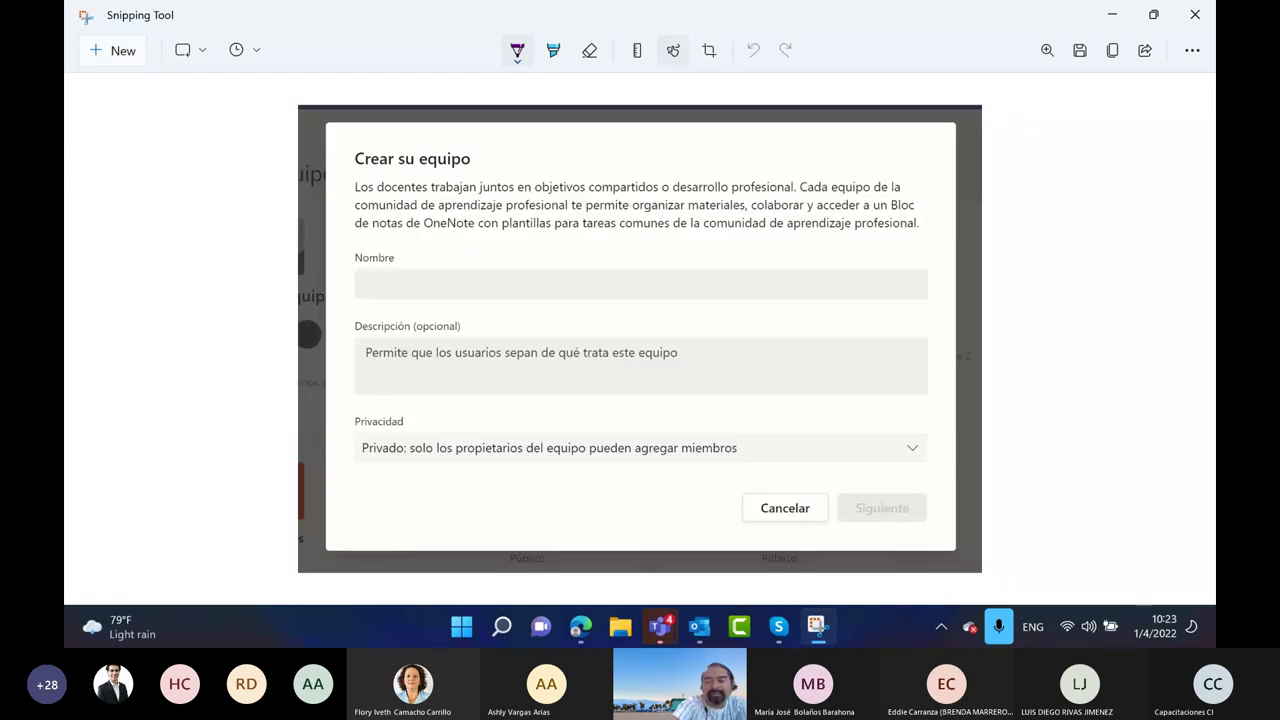
{"action": "left_click_drag", "start_coordinate": [914, 278], "coordinate": [948, 257]}
{"action": "left_click_drag", "start_coordinate": [915, 355], "coordinate": [952, 336]}
{"action": "left_click_drag", "start_coordinate": [934, 432], "coordinate": [949, 424]}
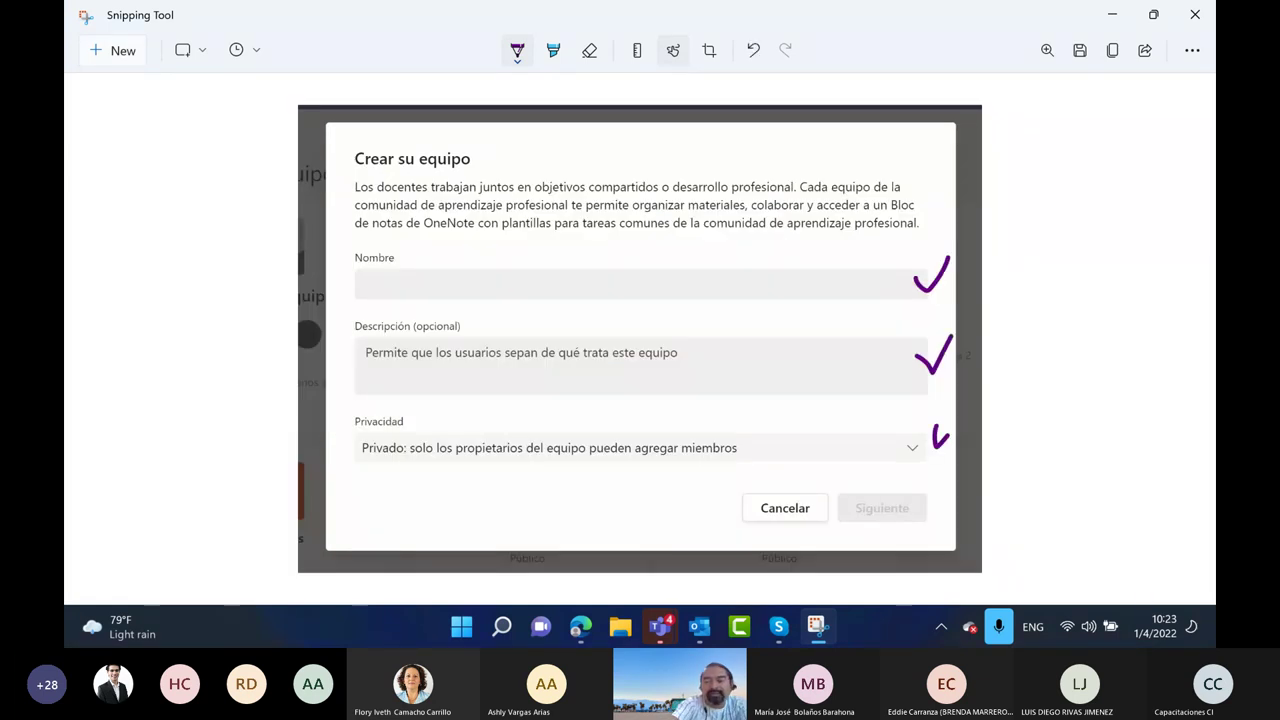
Highlight the Nombre, Descripción (opcional) and Privacidad labels in yellow, then set the highlighter to green
{"action": "left_click", "coordinate": [553, 50]}
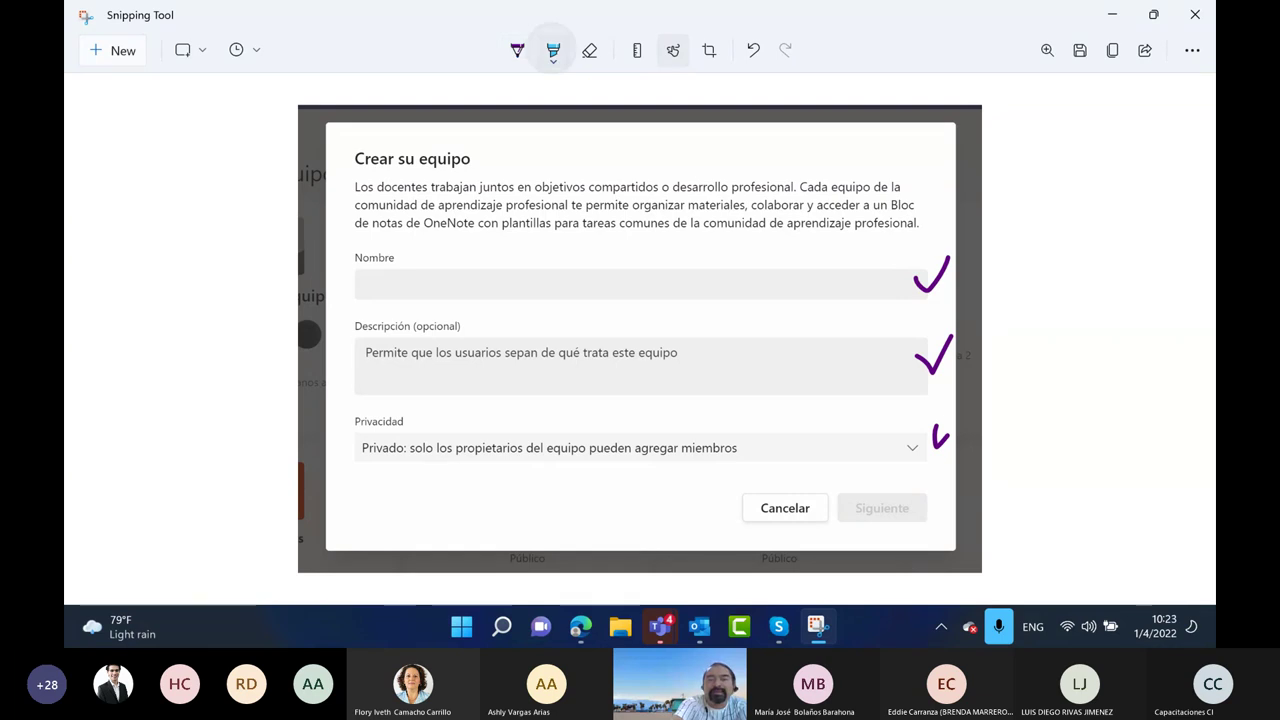
{"action": "left_click", "coordinate": [553, 50]}
{"action": "left_click", "coordinate": [437, 134]}
{"action": "mouse_move", "coordinate": [342, 256]}
{"action": "left_mouse_down"}
{"action": "mouse_move", "coordinate": [424, 262]}
{"action": "mouse_move", "coordinate": [330, 266]}
{"action": "left_mouse_up"}
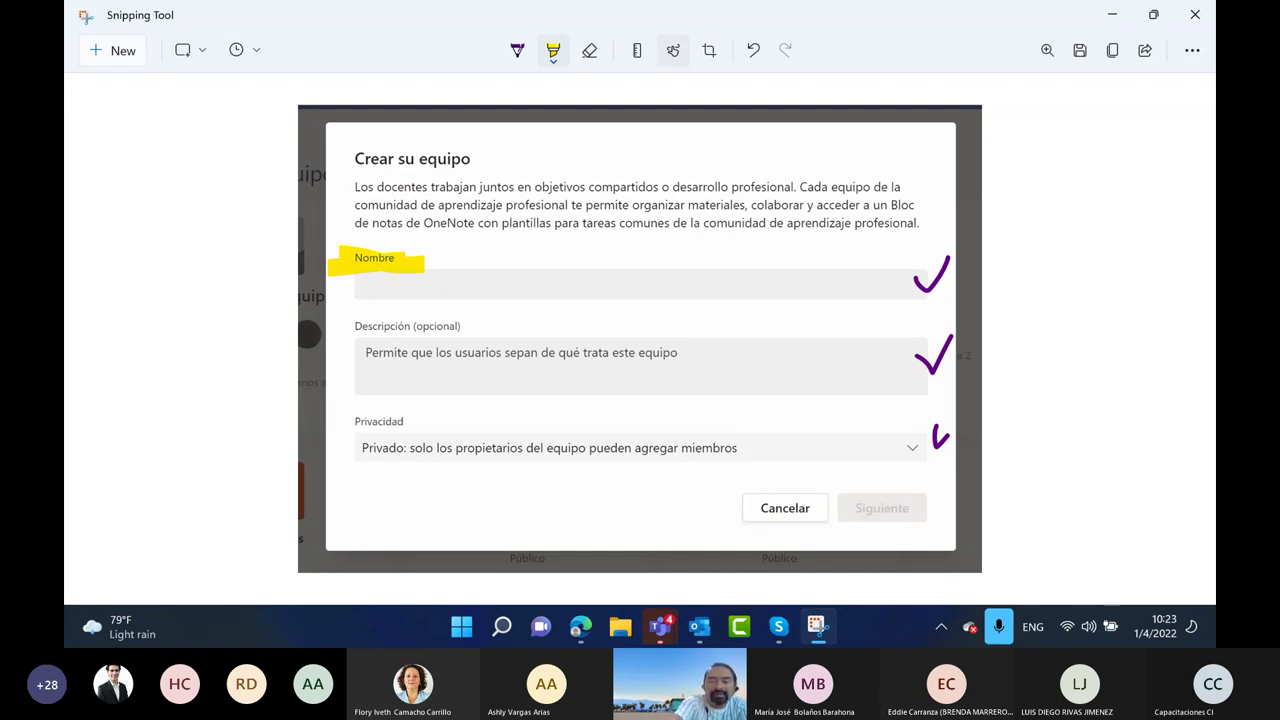
{"action": "left_click_drag", "start_coordinate": [340, 327], "coordinate": [458, 326]}
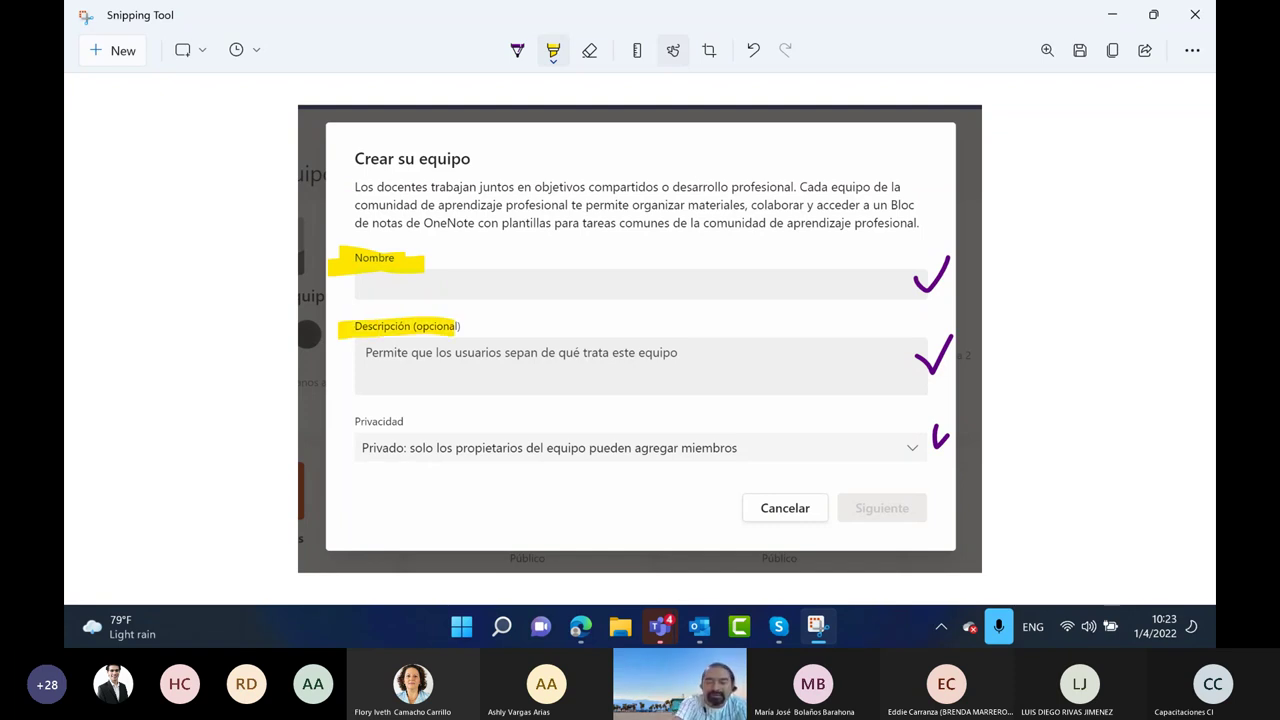
{"action": "left_click_drag", "start_coordinate": [336, 421], "coordinate": [414, 420]}
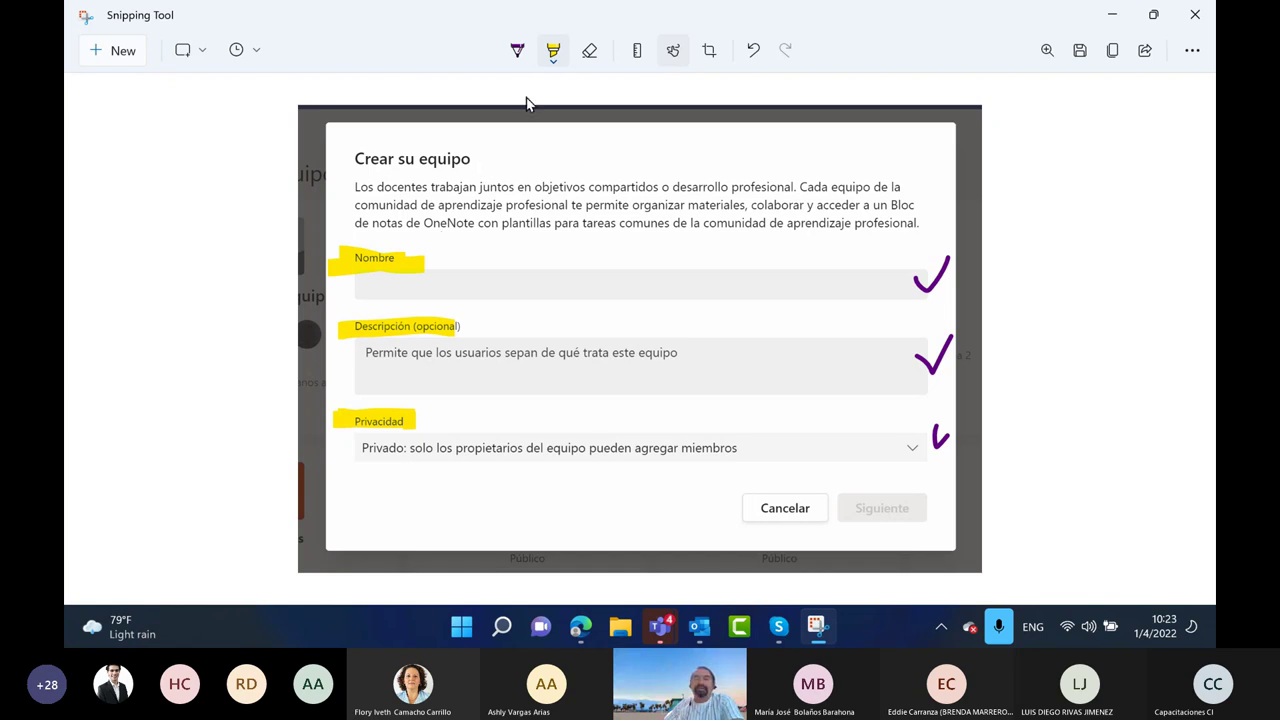
{"action": "left_click", "coordinate": [555, 60]}
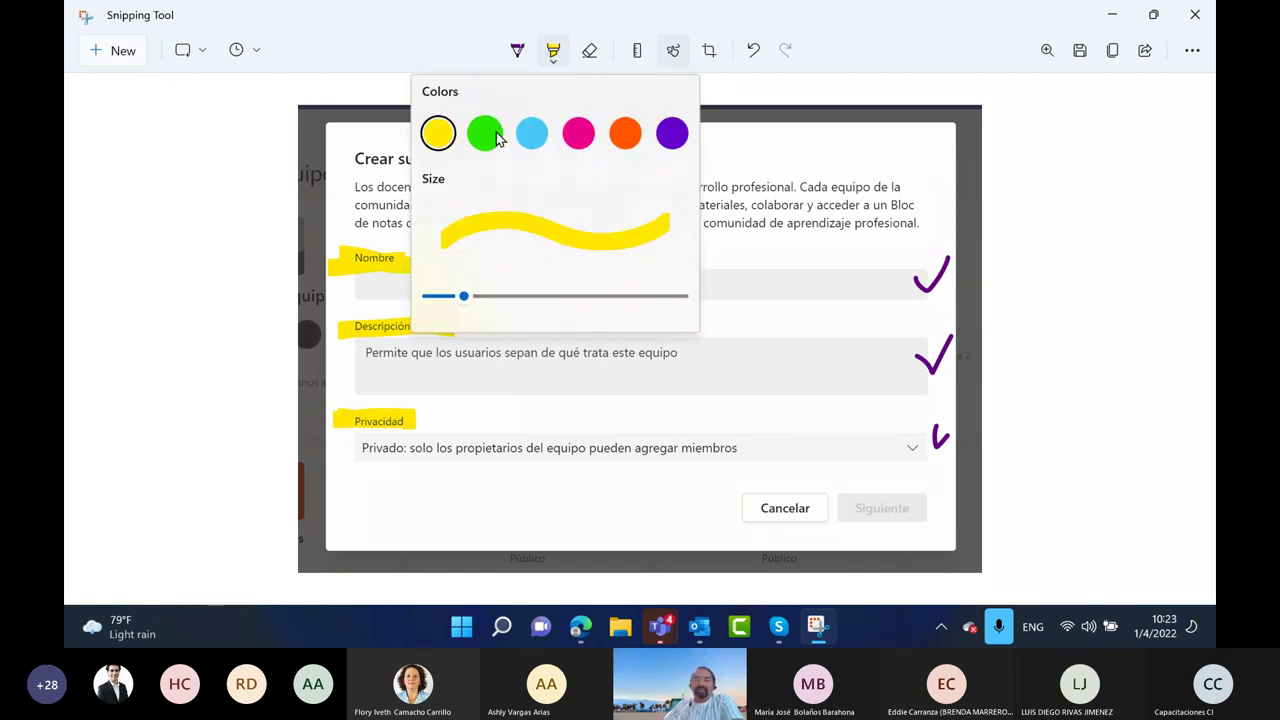
{"action": "left_click", "coordinate": [486, 132]}
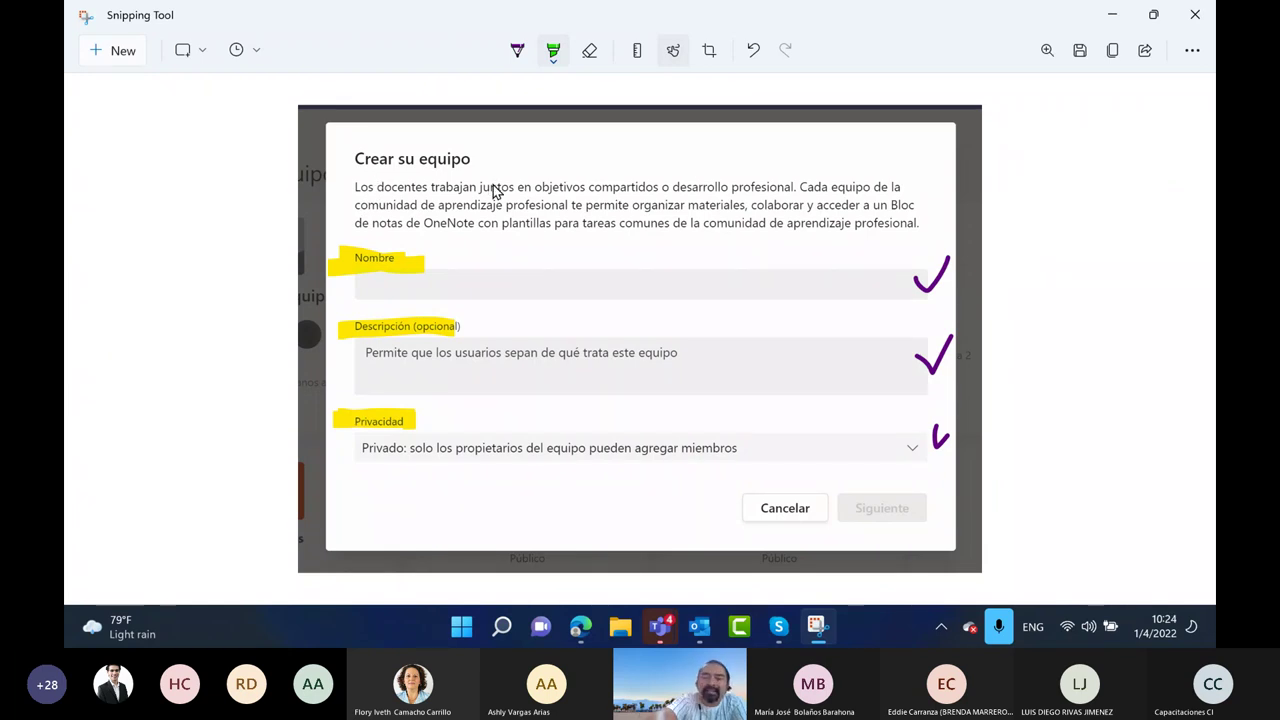
With an orange pen, write CPL beside the capture and scribble marks below it
{"action": "left_click", "coordinate": [517, 50]}
{"action": "left_click", "coordinate": [517, 50]}
{"action": "left_click", "coordinate": [543, 321]}
{"action": "mouse_move", "coordinate": [158, 240]}
{"action": "left_mouse_down"}
{"action": "mouse_move", "coordinate": [160, 292]}
{"action": "mouse_move", "coordinate": [170, 245]}
{"action": "left_mouse_up"}
{"action": "left_click_drag", "start_coordinate": [200, 198], "coordinate": [242, 228]}
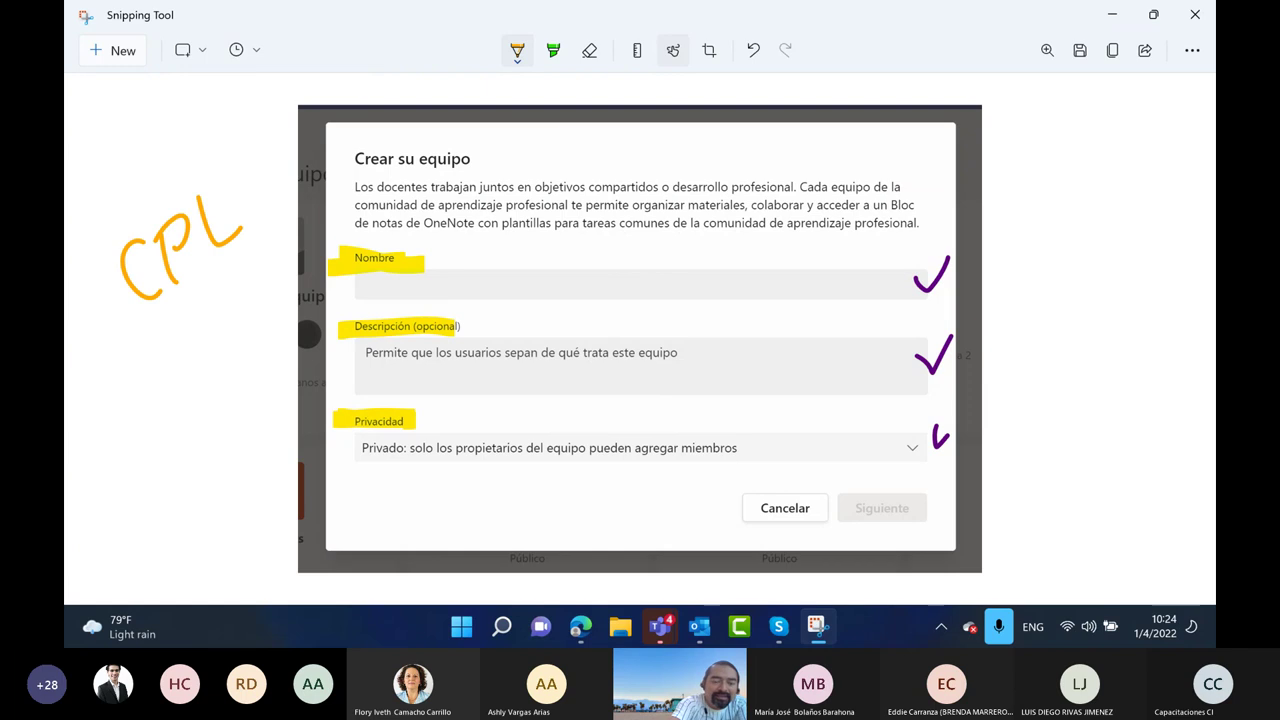
{"action": "left_click_drag", "start_coordinate": [161, 313], "coordinate": [139, 385]}
{"action": "left_click_drag", "start_coordinate": [196, 302], "coordinate": [183, 370]}
{"action": "left_click_drag", "start_coordinate": [234, 274], "coordinate": [222, 354]}
{"action": "left_click_drag", "start_coordinate": [148, 330], "coordinate": [194, 296]}
{"action": "mouse_move", "coordinate": [146, 370]}
{"action": "left_mouse_down"}
{"action": "mouse_move", "coordinate": [230, 306]}
{"action": "mouse_move", "coordinate": [226, 320]}
{"action": "left_mouse_up"}
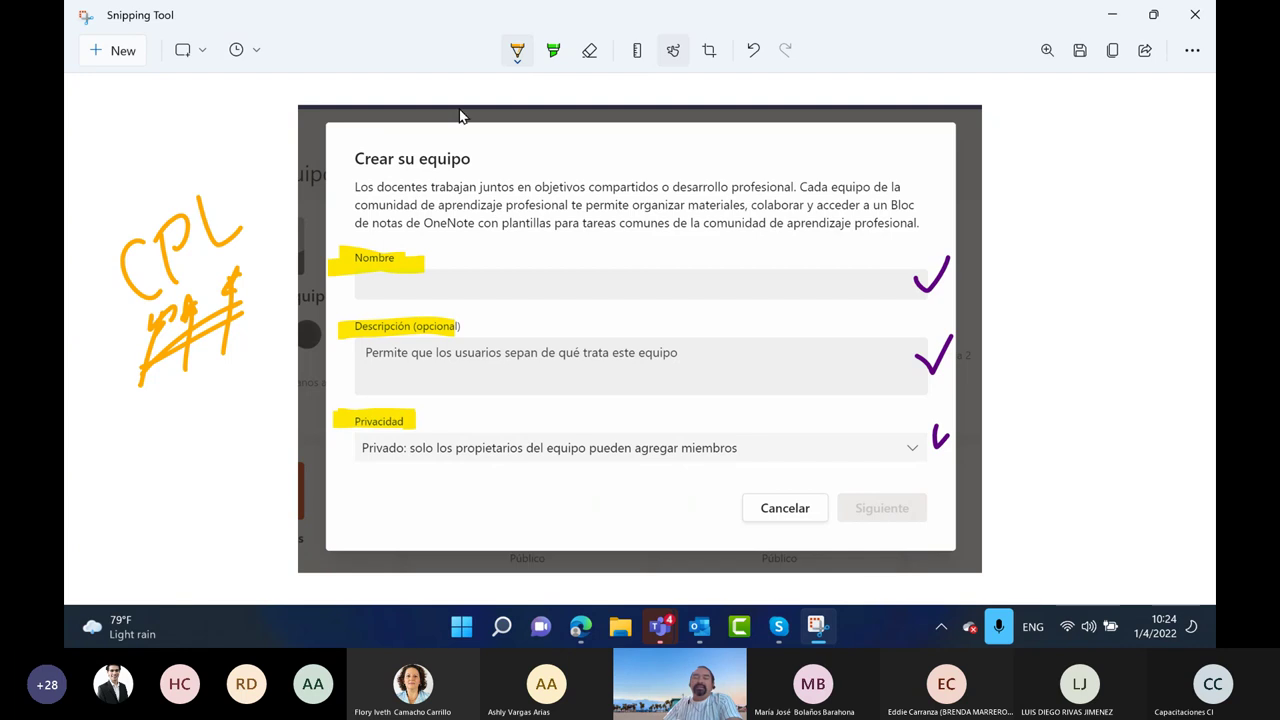
Highlight the first sentence in green, add an arrow, and mark materiales, colaborar, acceder, tareas
{"action": "left_click", "coordinate": [554, 52]}
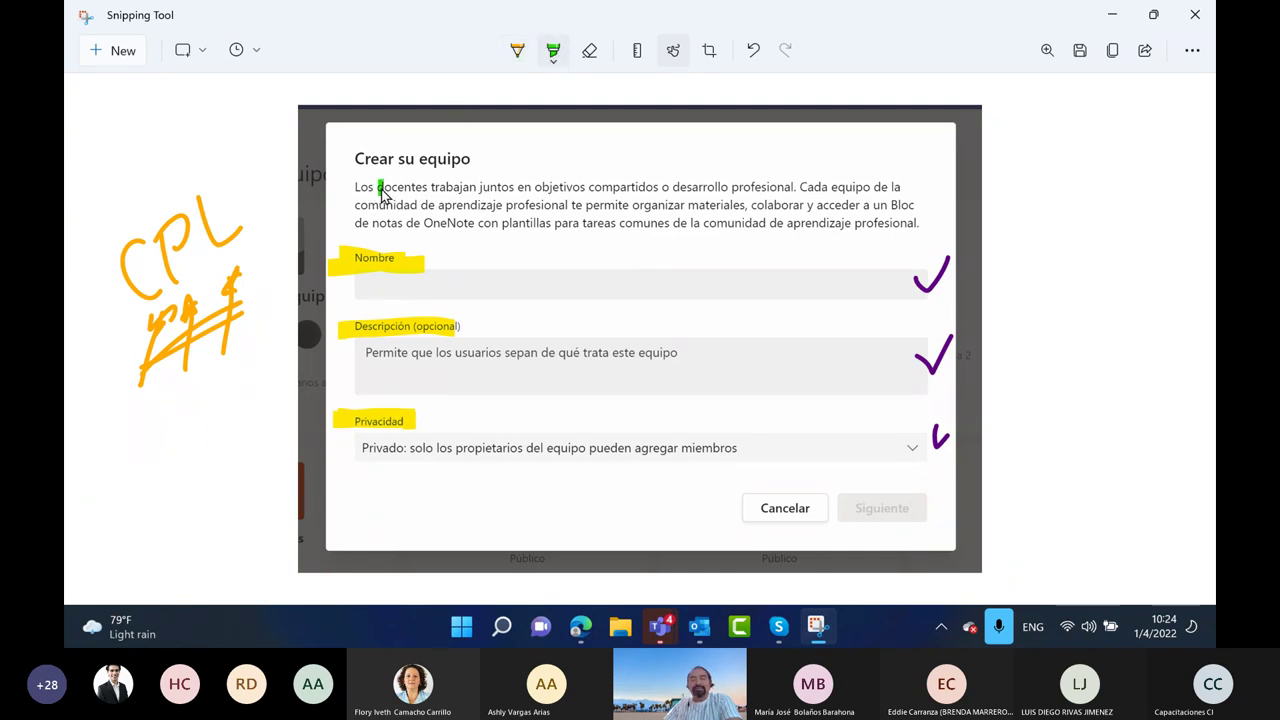
{"action": "left_click_drag", "start_coordinate": [376, 190], "coordinate": [808, 199]}
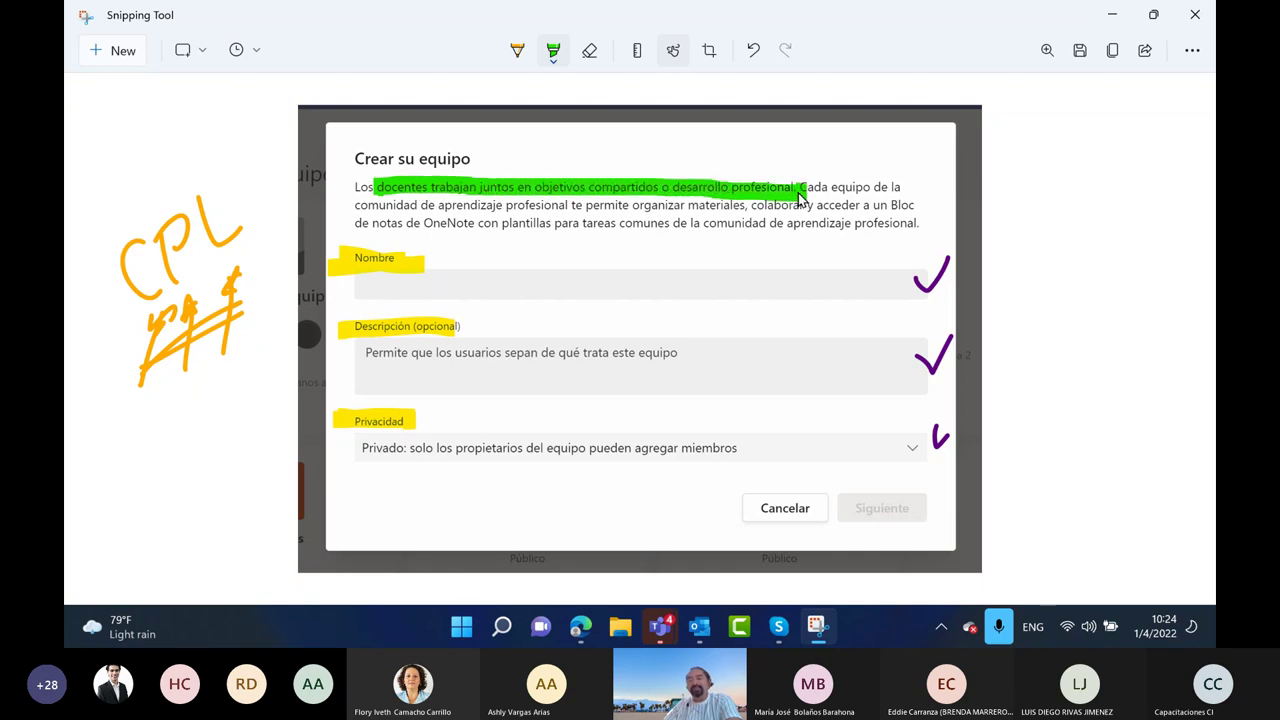
{"action": "mouse_move", "coordinate": [238, 198]}
{"action": "left_mouse_down"}
{"action": "mouse_move", "coordinate": [347, 178]}
{"action": "mouse_move", "coordinate": [340, 155]}
{"action": "mouse_move", "coordinate": [370, 176]}
{"action": "mouse_move", "coordinate": [298, 167]}
{"action": "mouse_move", "coordinate": [325, 165]}
{"action": "mouse_move", "coordinate": [335, 192]}
{"action": "left_mouse_up"}
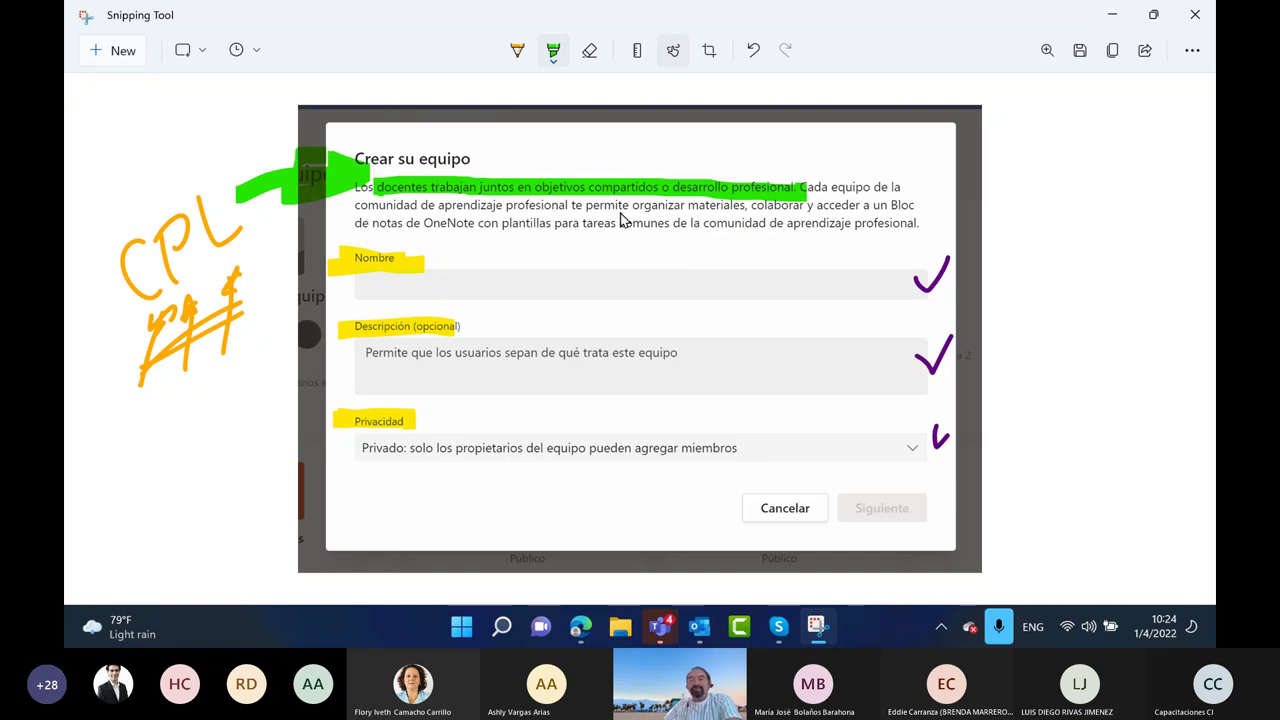
{"action": "left_click", "coordinate": [726, 210]}
{"action": "left_click", "coordinate": [771, 210]}
{"action": "left_click", "coordinate": [842, 210]}
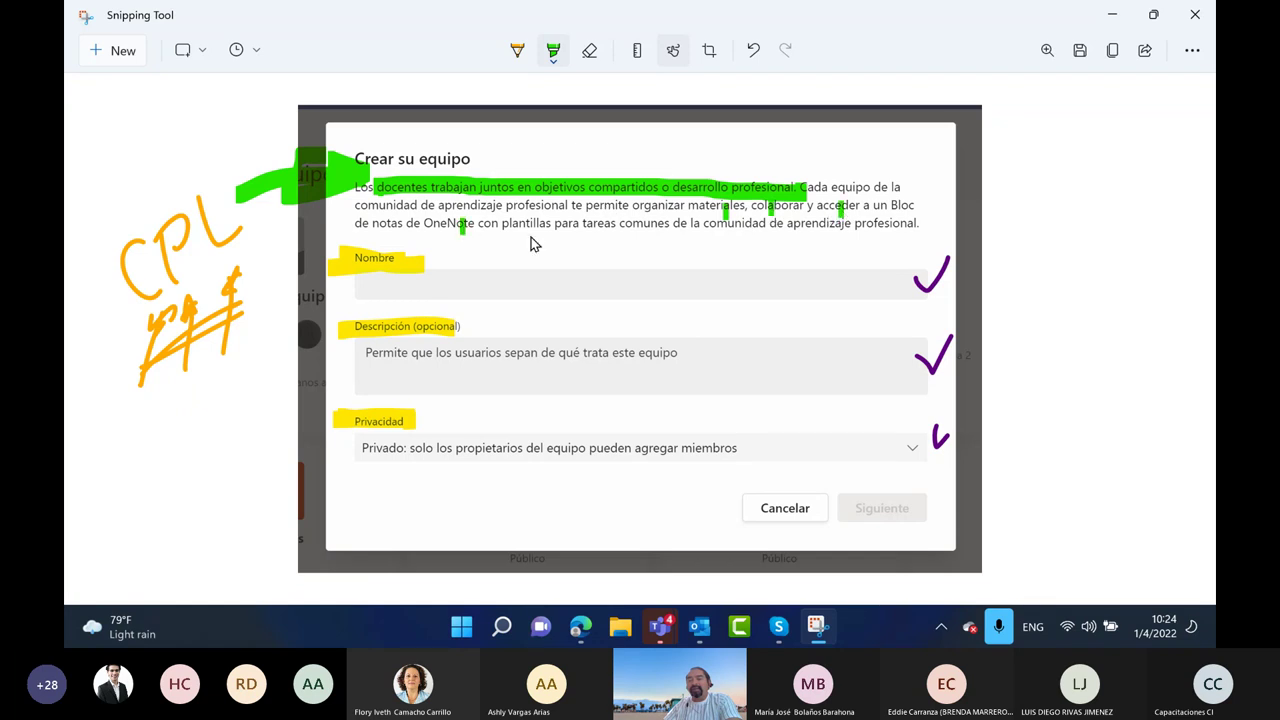
{"action": "left_click", "coordinate": [601, 228]}
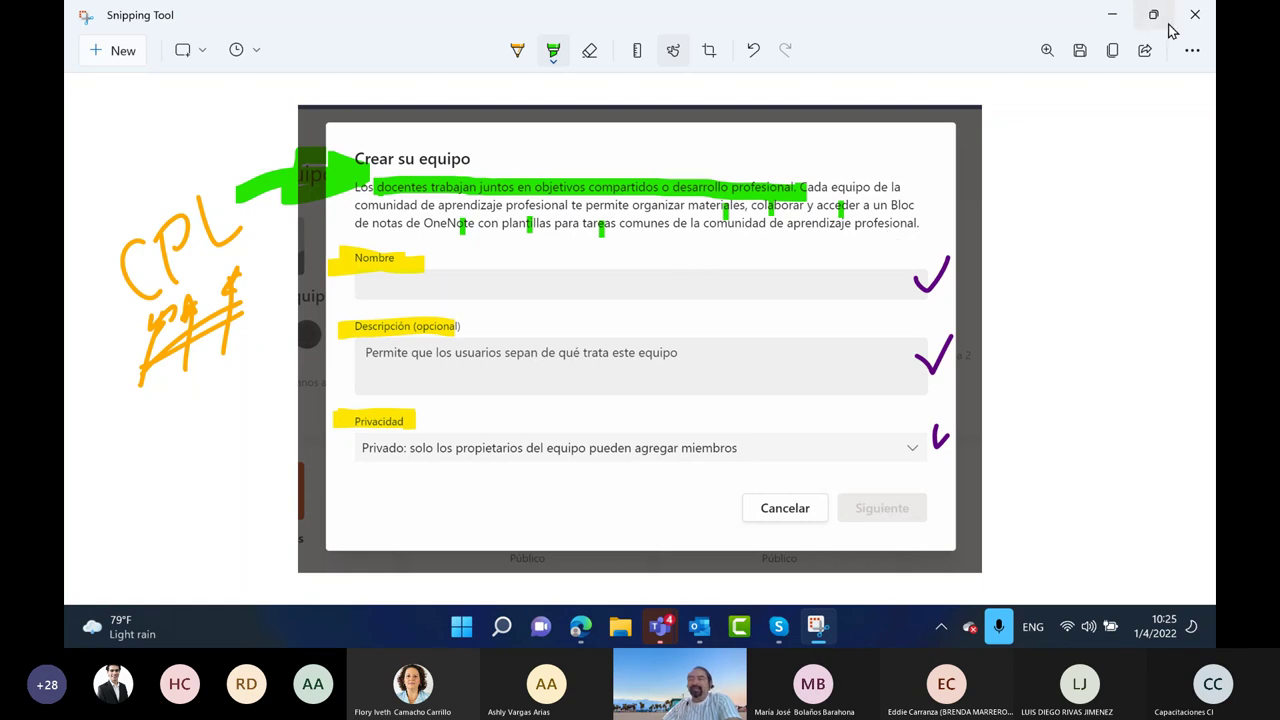
Back in Teams, name the team 'Investigadores Economia 100'
{"action": "left_click", "coordinate": [1112, 16]}
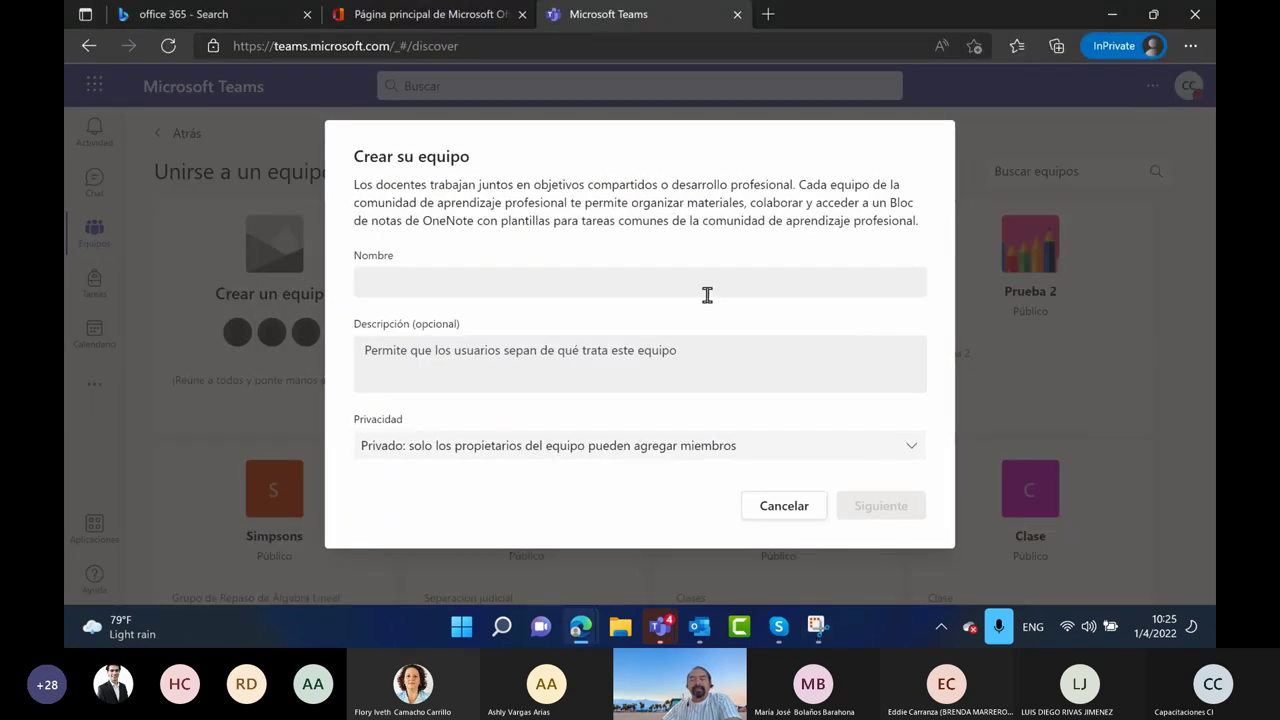
{"action": "left_click", "coordinate": [600, 283]}
{"action": "type", "text": "Investigadores Ecnomi"}
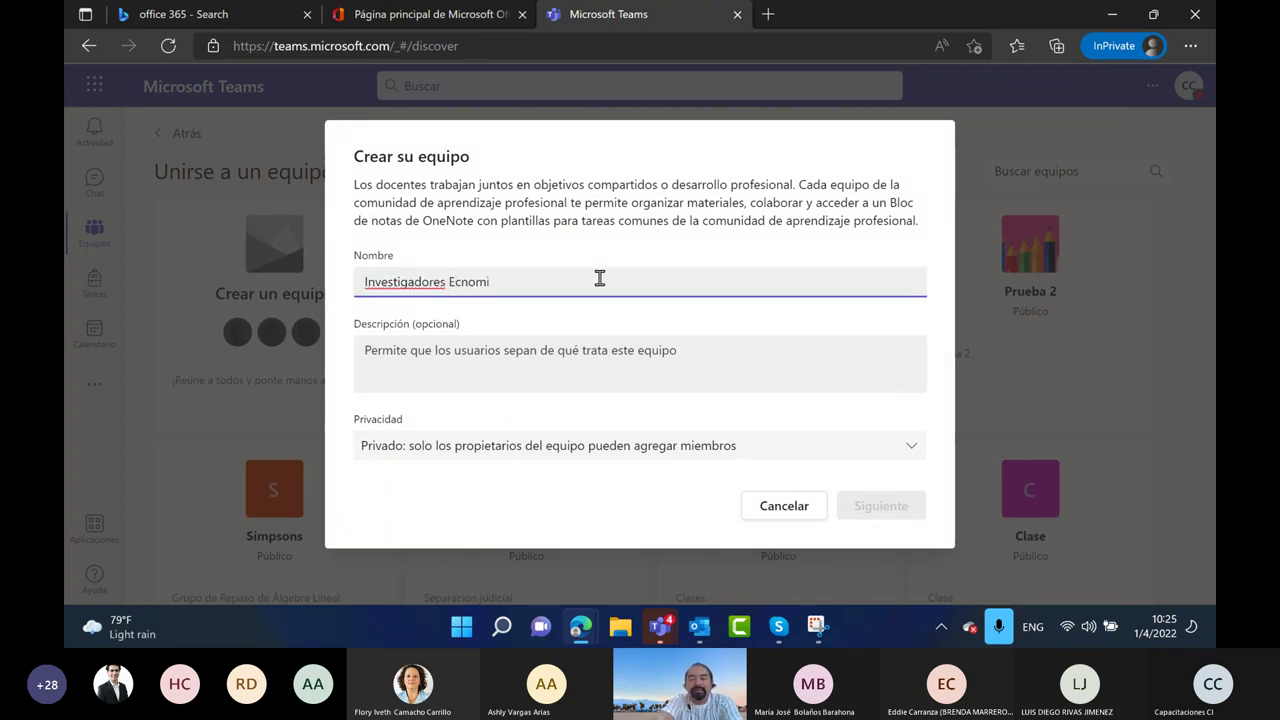
{"action": "key", "text": "BackSpace"}
{"action": "key", "text": "BackSpace"}
{"action": "type", "text": "onomia 1"}
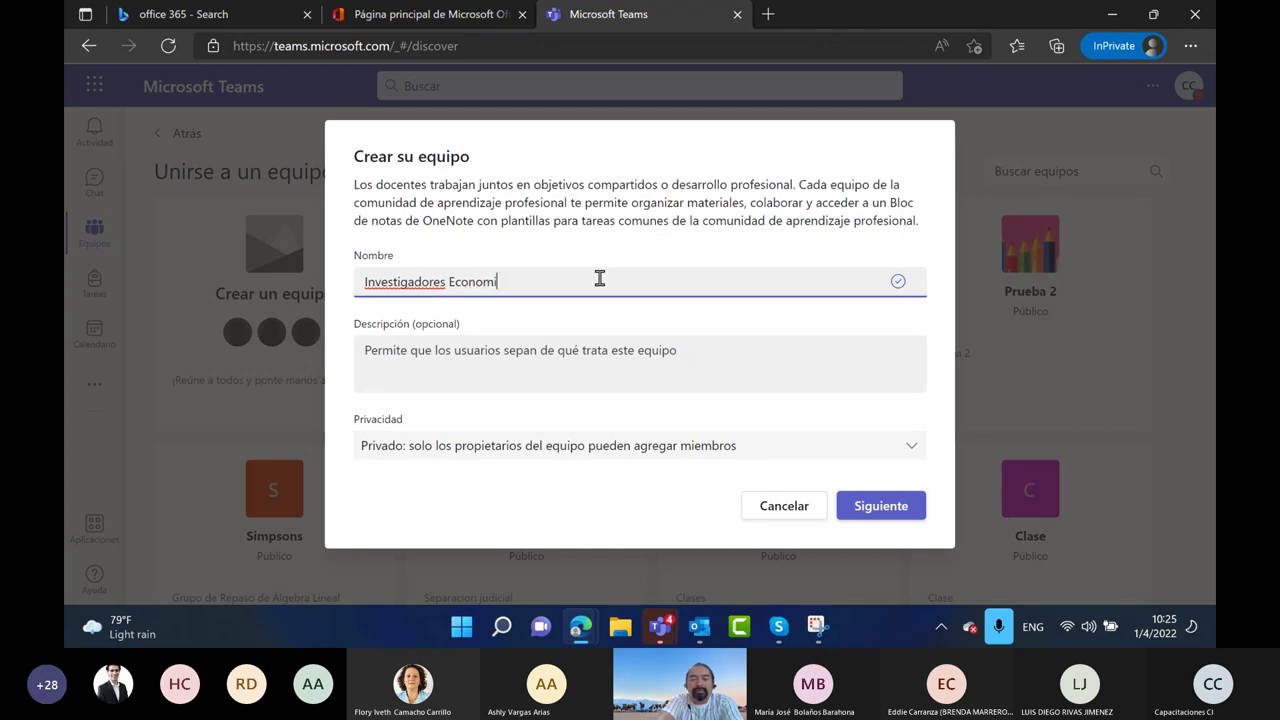
{"action": "type", "text": "00"}
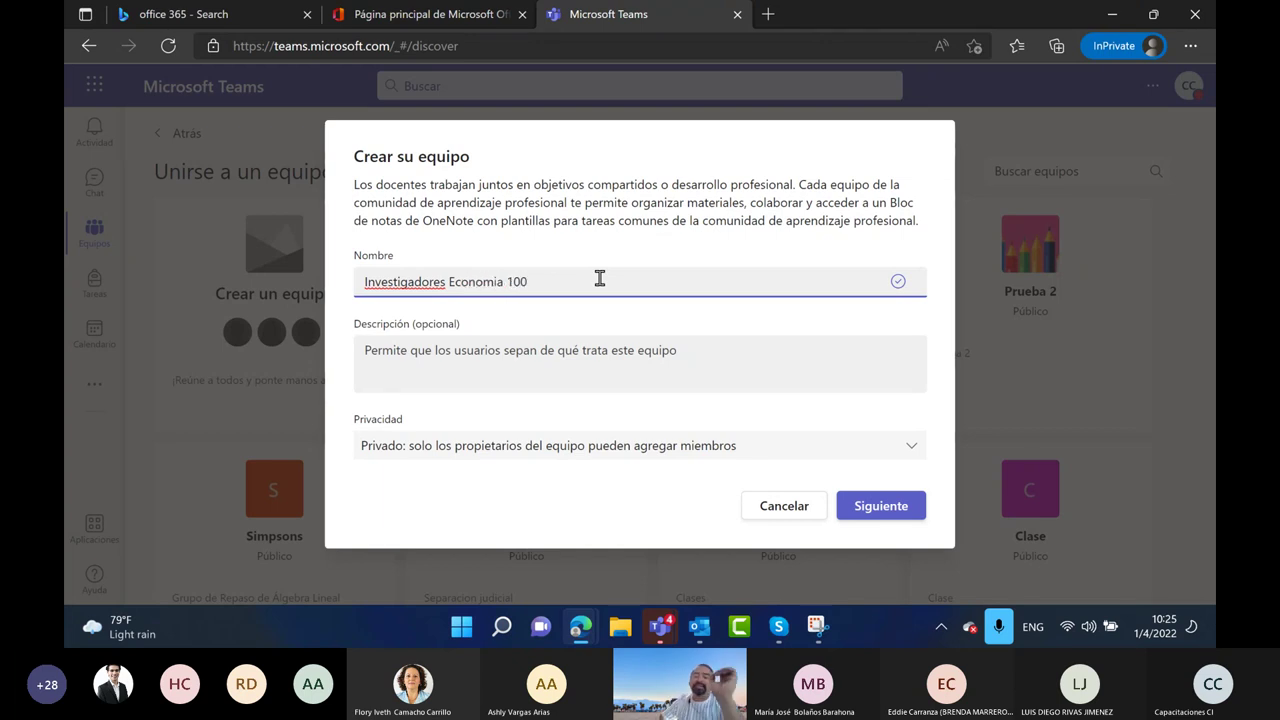
Give the team the description 'Demo', keep Privado privacy, and continue to adding members
{"action": "left_click", "coordinate": [412, 348]}
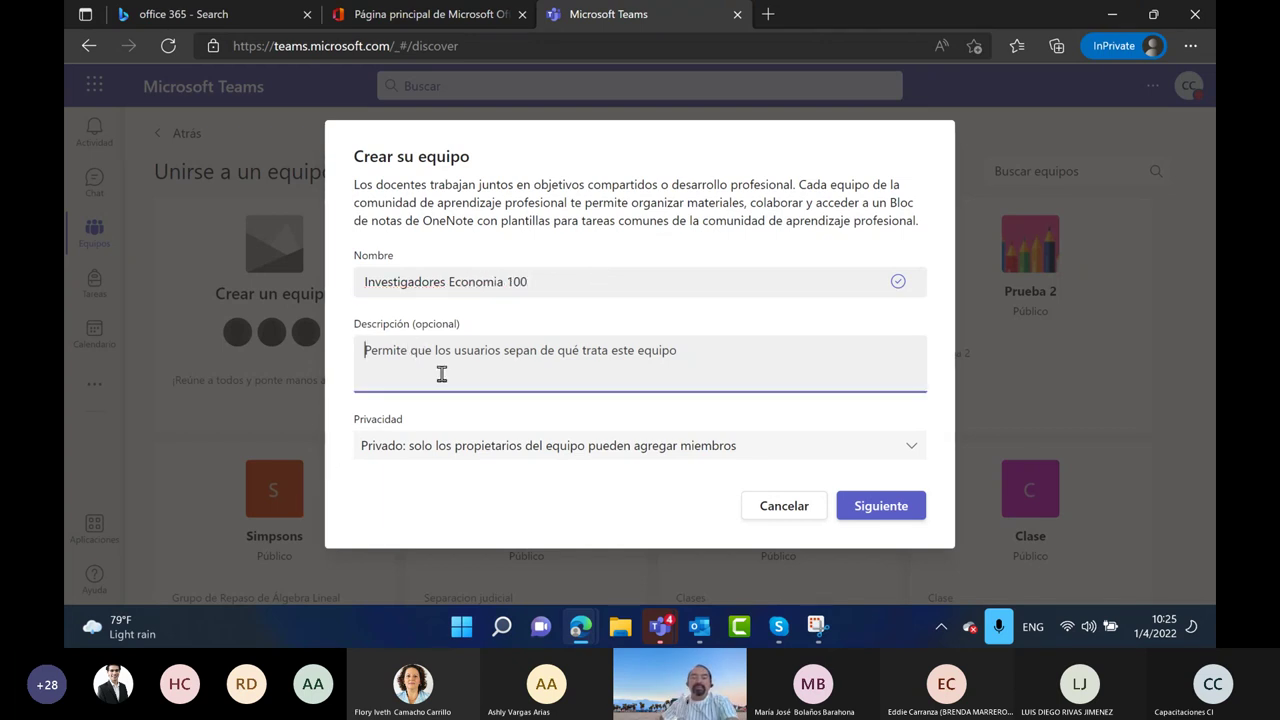
{"action": "type", "text": "Dhma"}
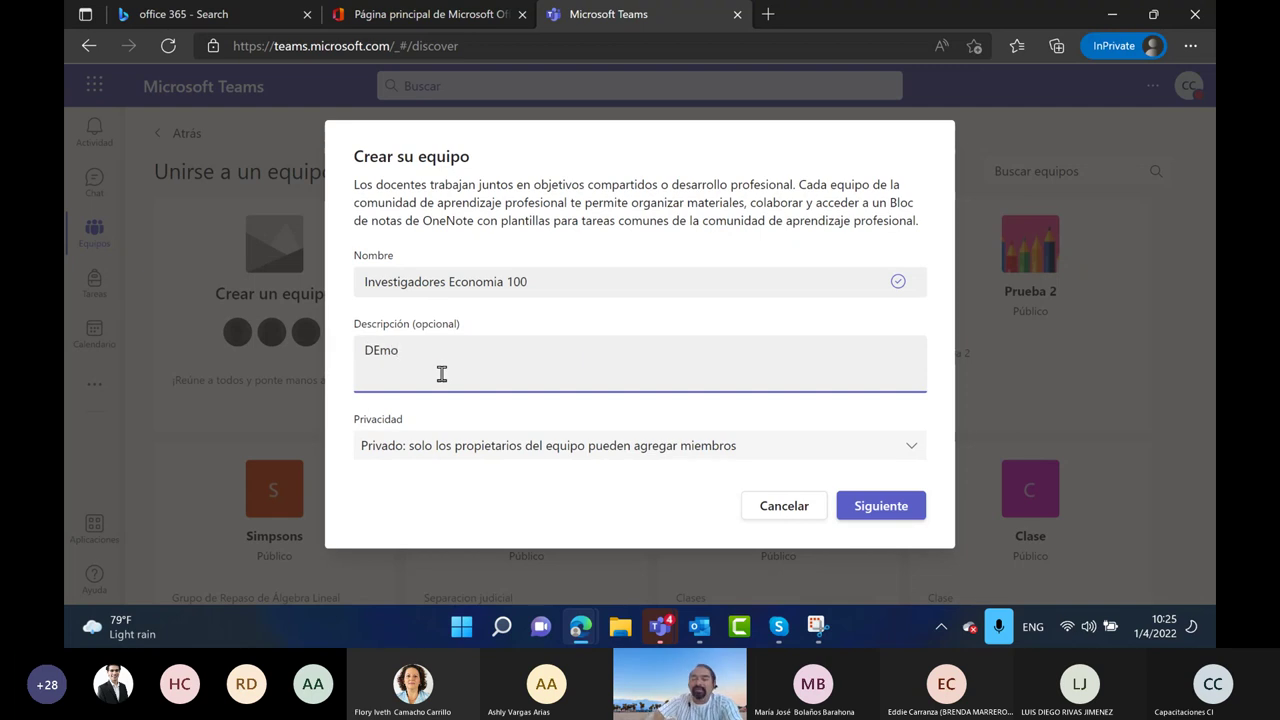
{"action": "key", "text": "BackSpace"}
{"action": "key", "text": "BackSpace"}
{"action": "key", "text": "BackSpace"}
{"action": "type", "text": "demo"}
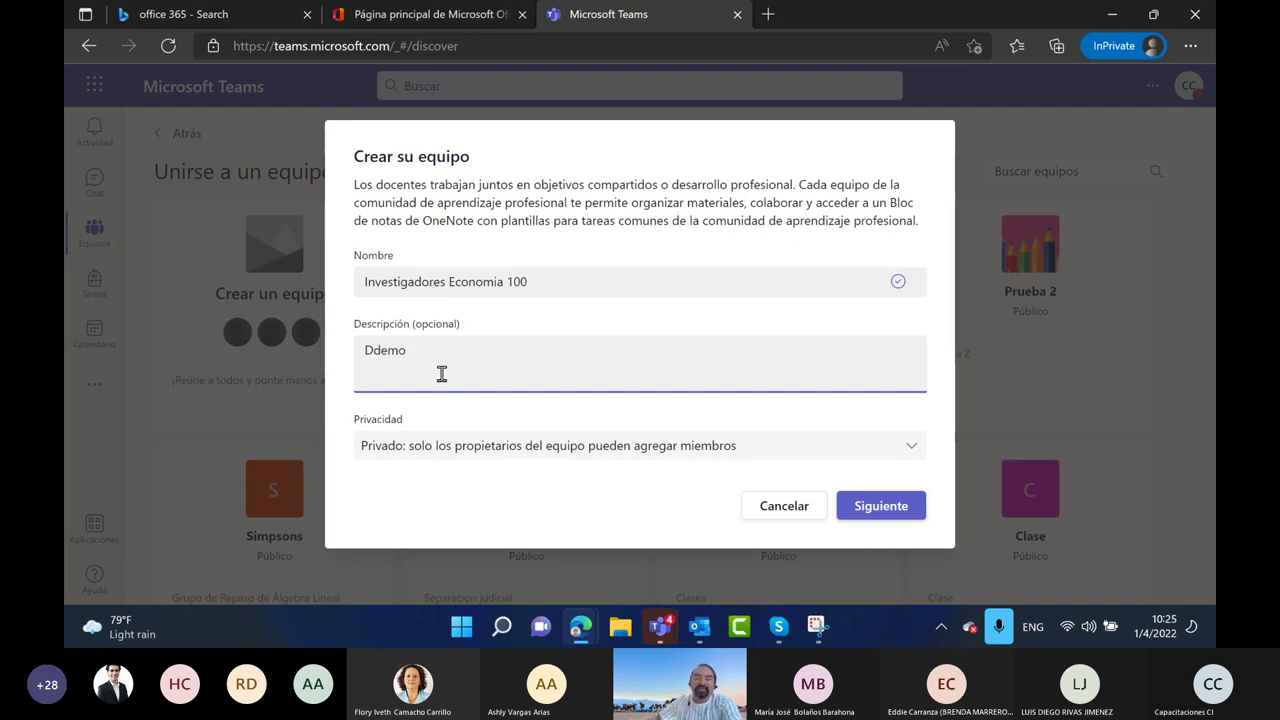
{"action": "key", "text": "BackSpace"}
{"action": "key", "text": "BackSpace"}
{"action": "key", "text": "BackSpace"}
{"action": "key", "text": "BackSpace"}
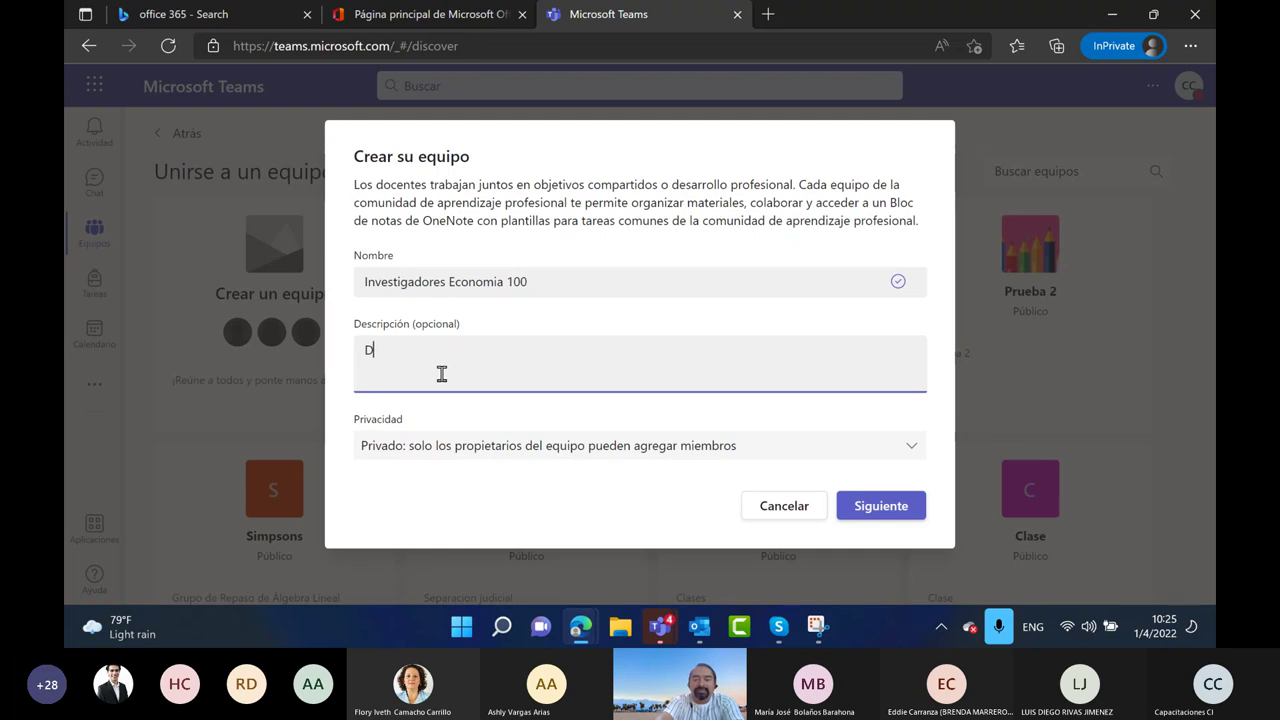
{"action": "type", "text": "emo"}
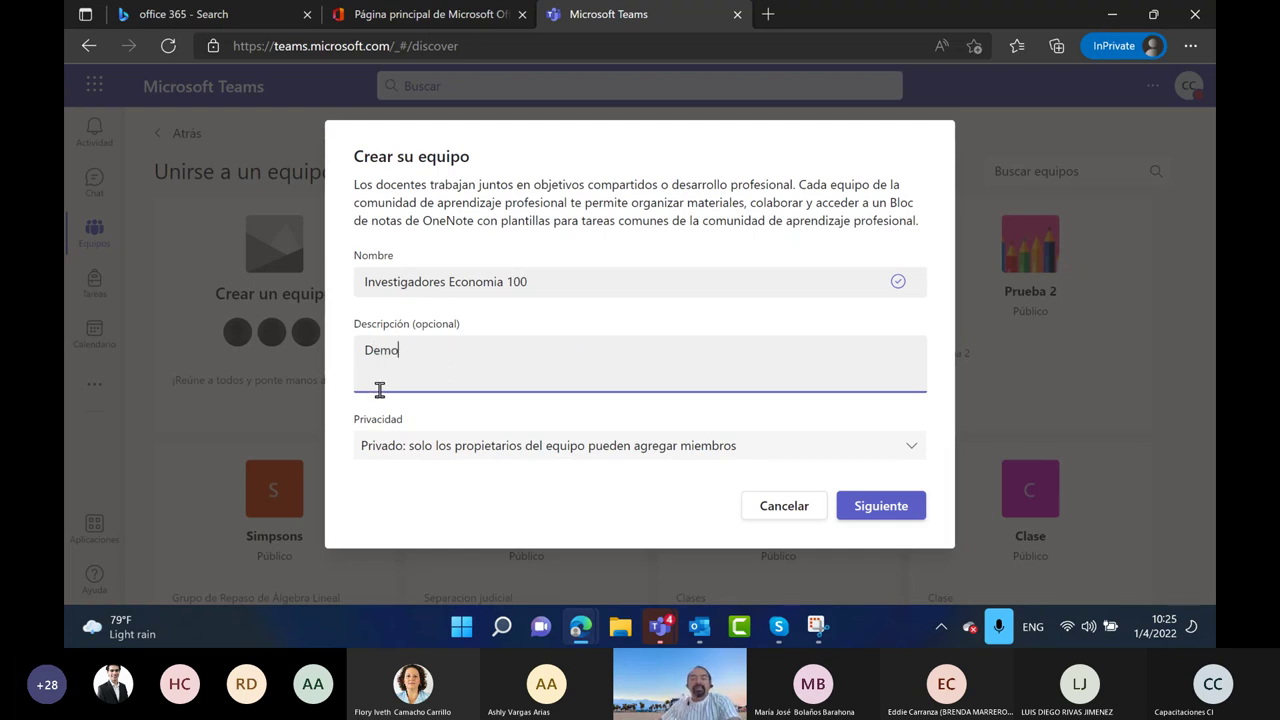
{"action": "left_click", "coordinate": [914, 452]}
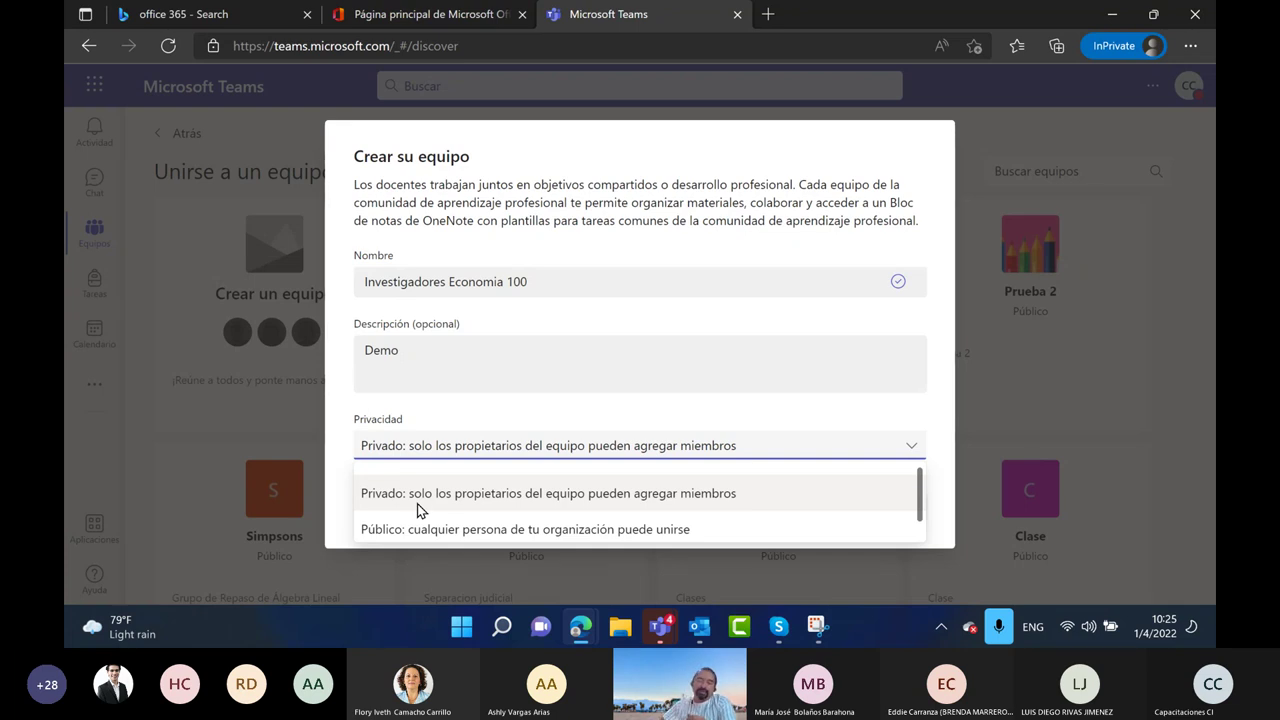
{"action": "left_click", "coordinate": [453, 502]}
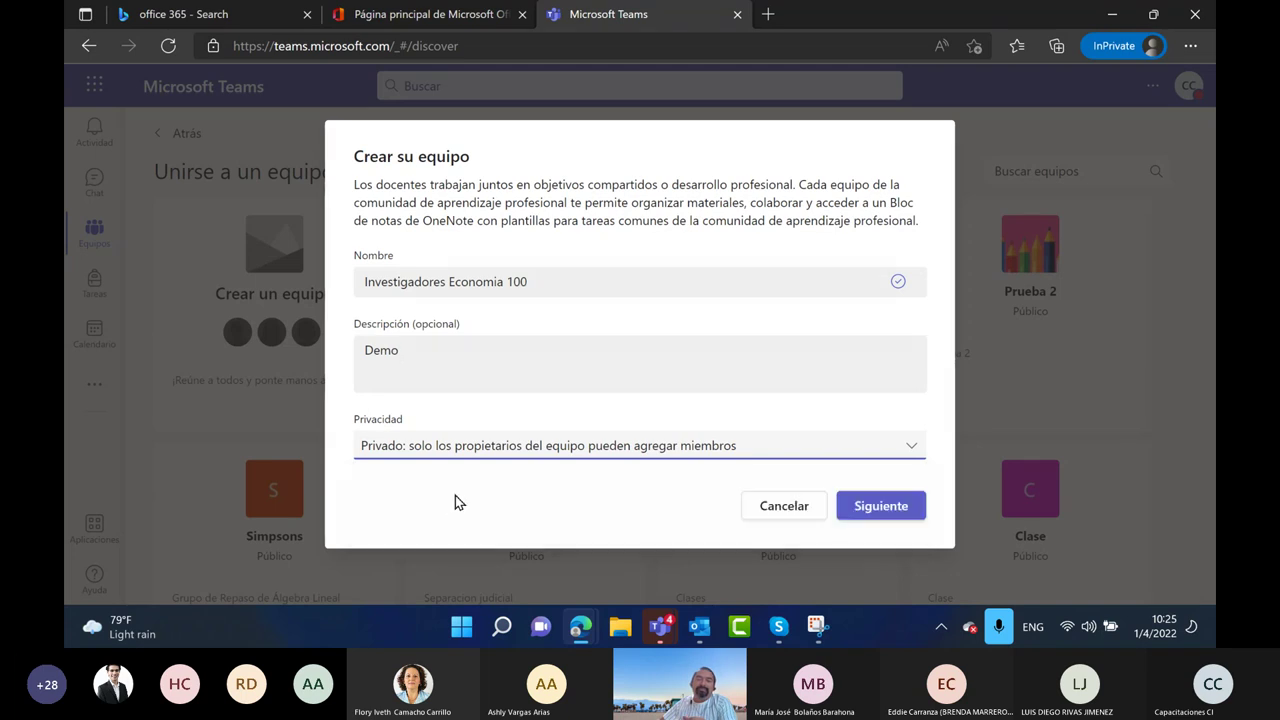
{"action": "left_click", "coordinate": [877, 508]}
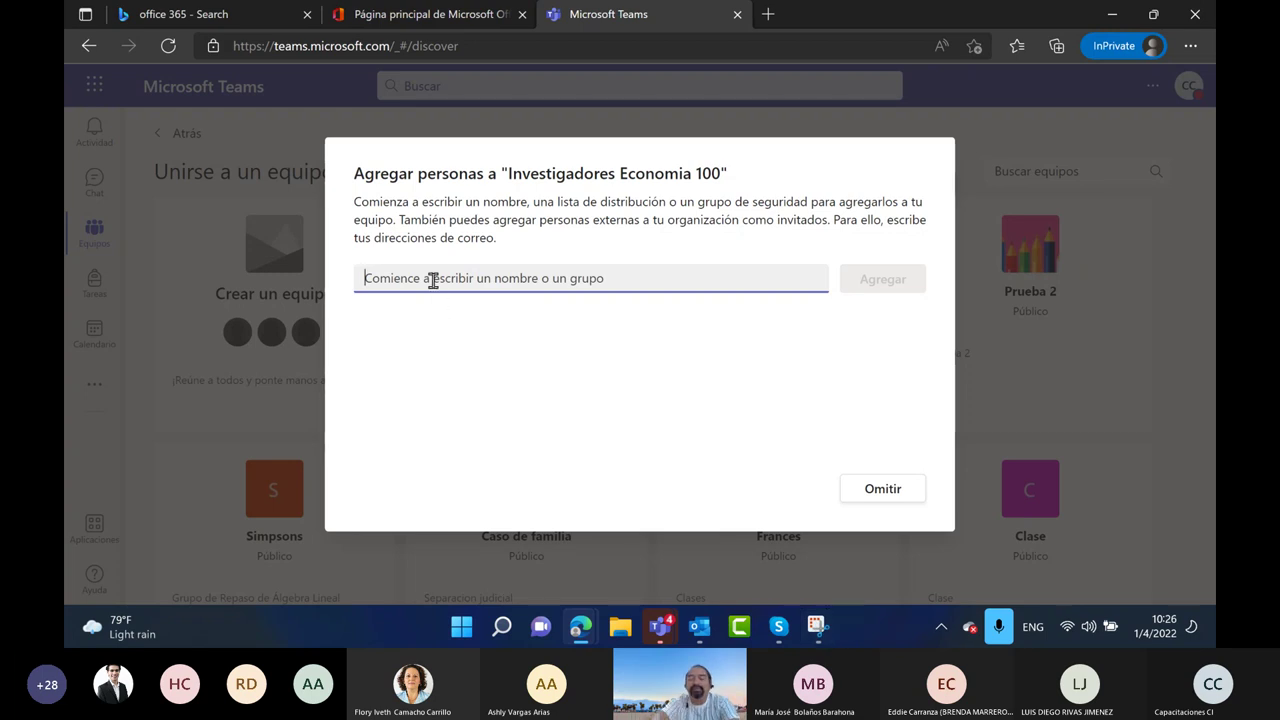
Search the add-people field by a colleague's first name and pick the first matching suggestion
{"action": "type", "text": "jai"}
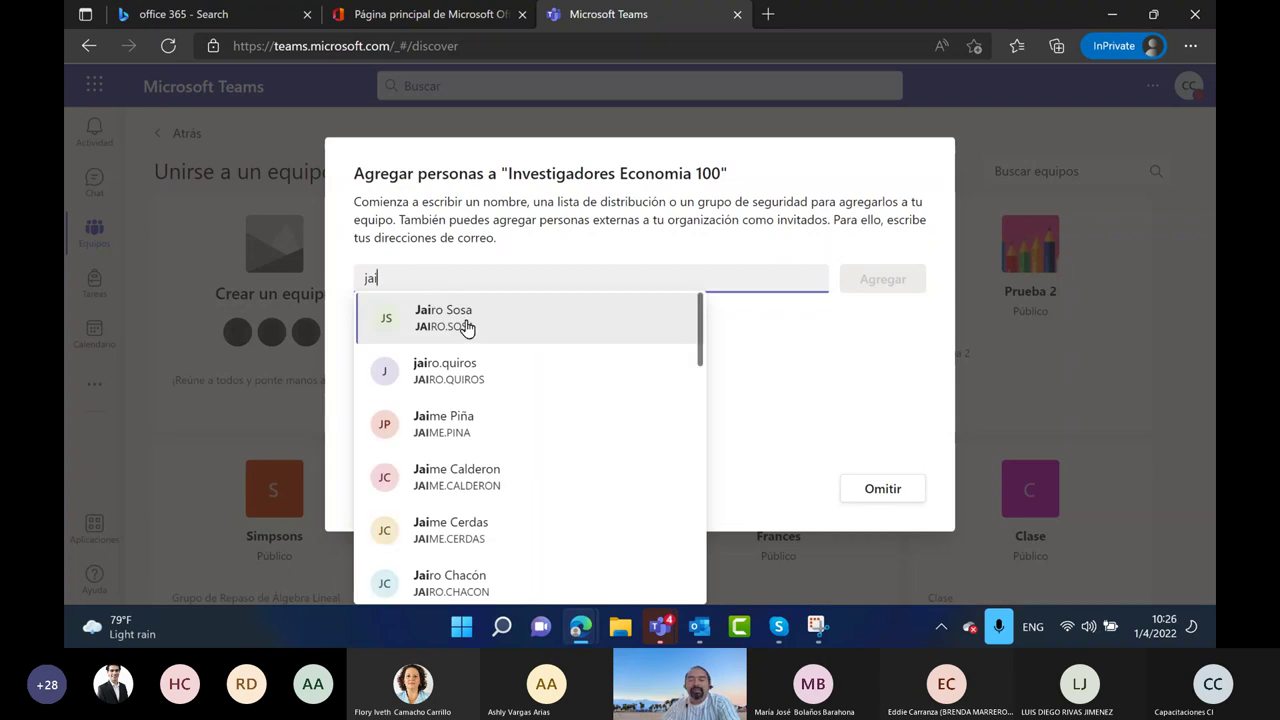
{"action": "scroll", "coordinate": [510, 395], "scroll_direction": "down", "scroll_amount": 3}
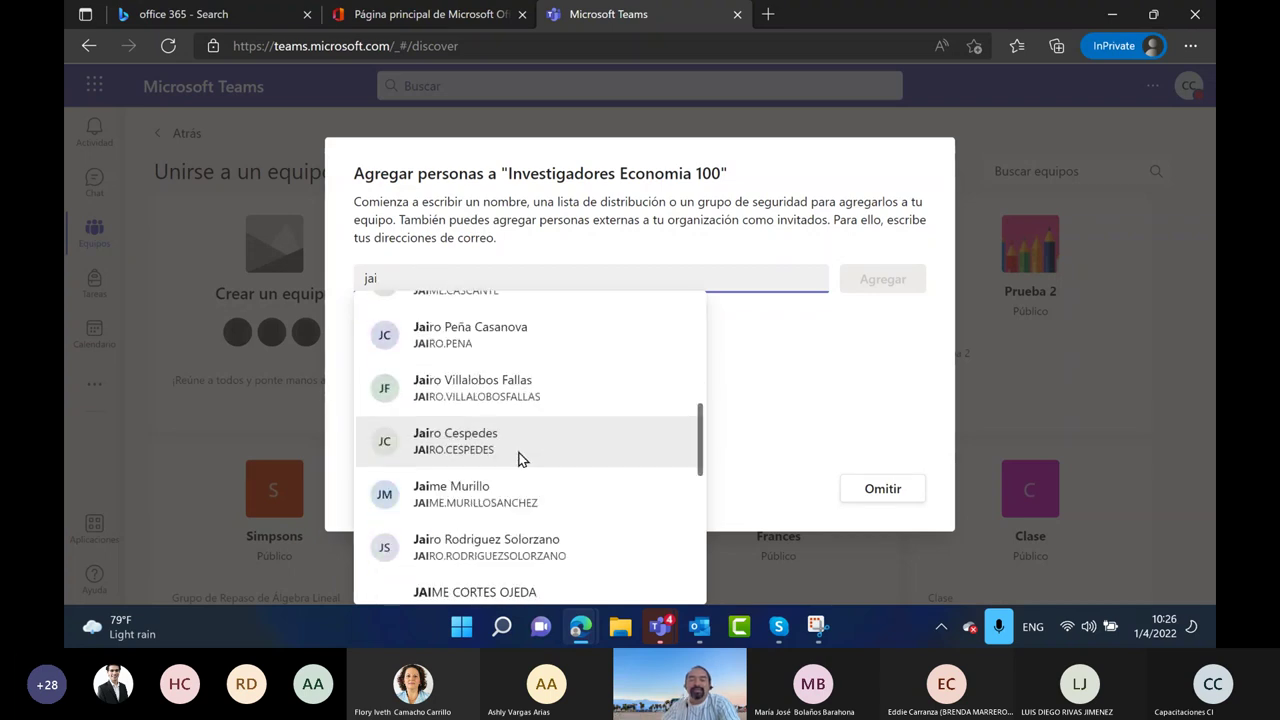
{"action": "scroll", "coordinate": [519, 462], "scroll_direction": "down", "scroll_amount": 6}
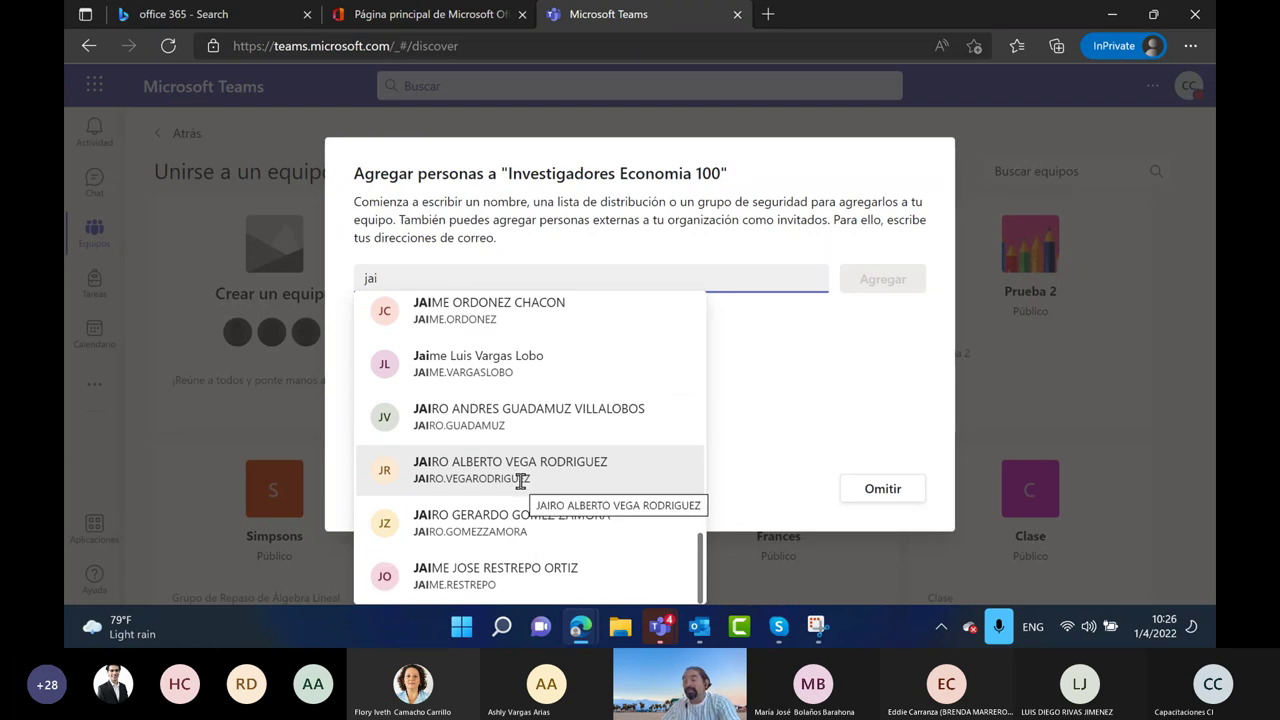
{"action": "scroll", "coordinate": [517, 478], "scroll_direction": "up", "scroll_amount": 10}
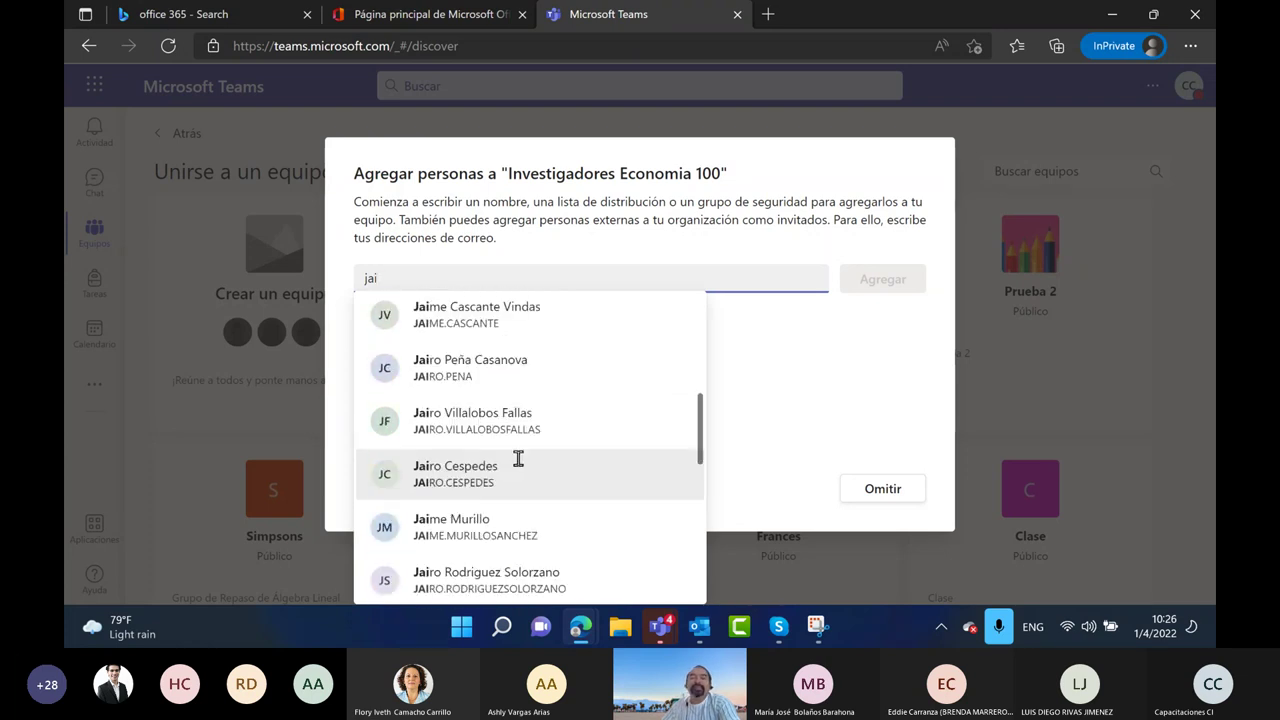
{"action": "scroll", "coordinate": [519, 460], "scroll_direction": "up", "scroll_amount": 2}
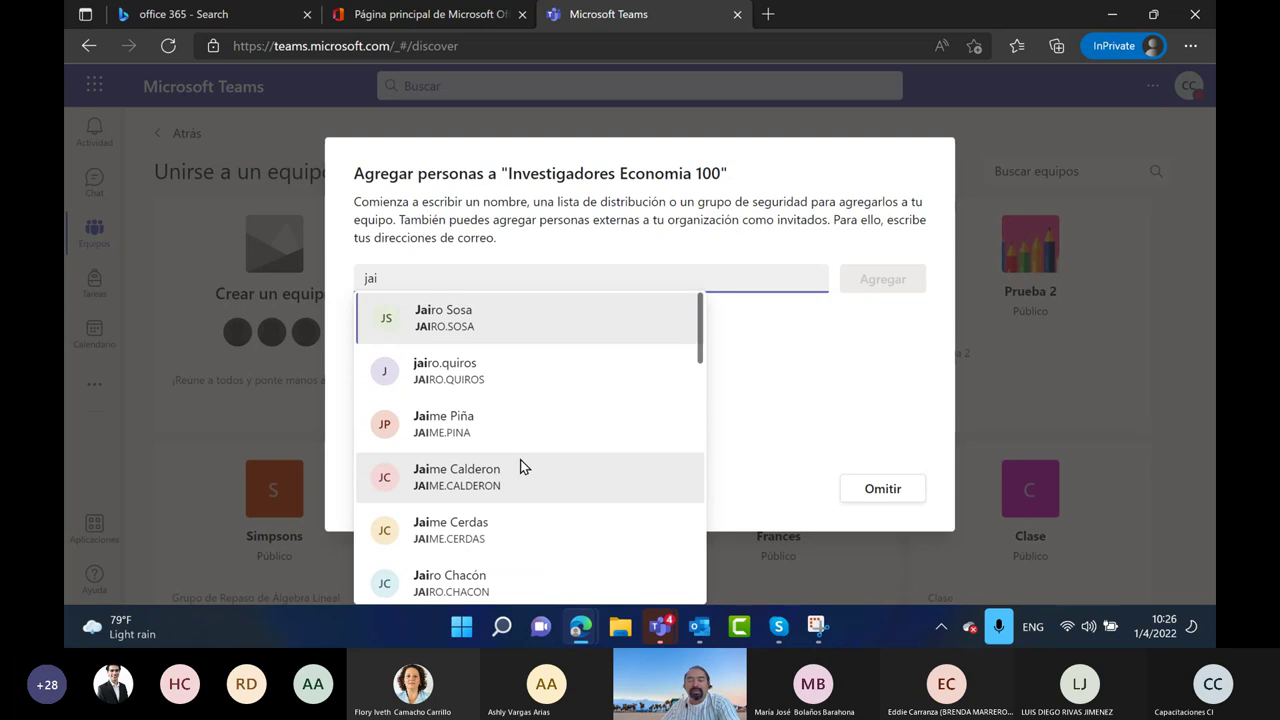
{"action": "type", "text": "ro"}
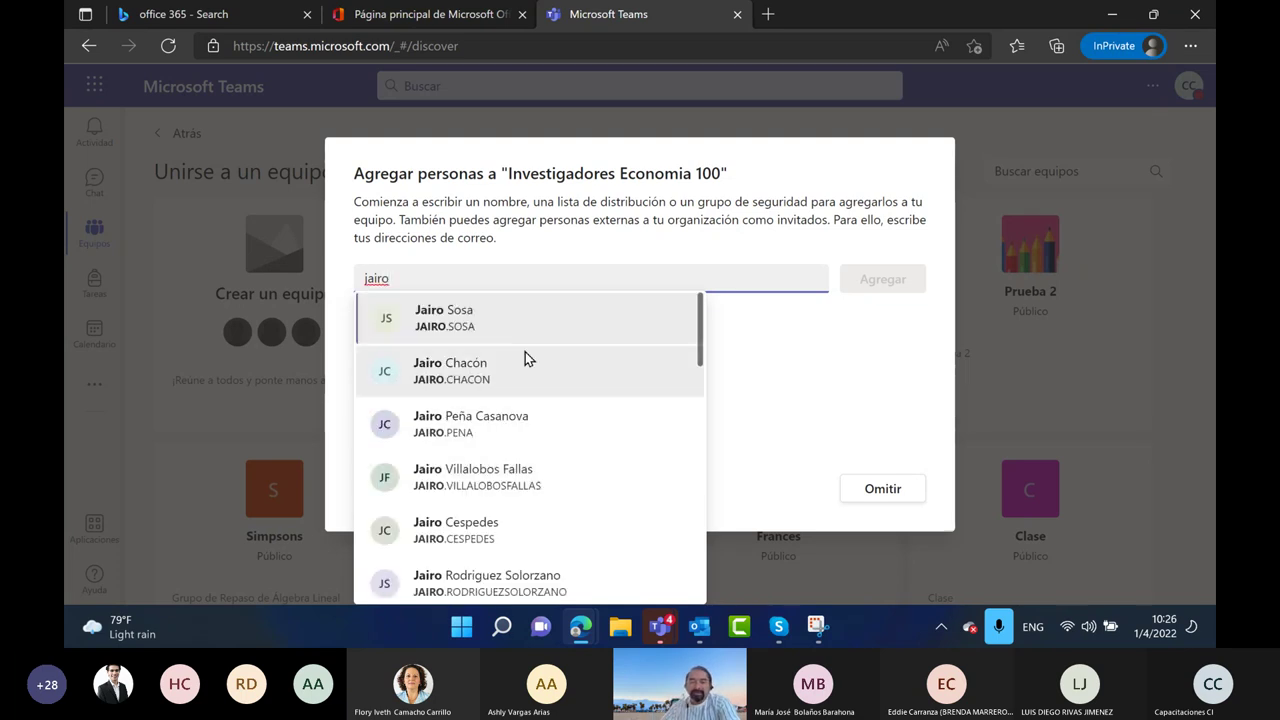
{"action": "scroll", "coordinate": [515, 420], "scroll_direction": "down", "scroll_amount": 2}
{"action": "scroll", "coordinate": [517, 430], "scroll_direction": "down", "scroll_amount": 7}
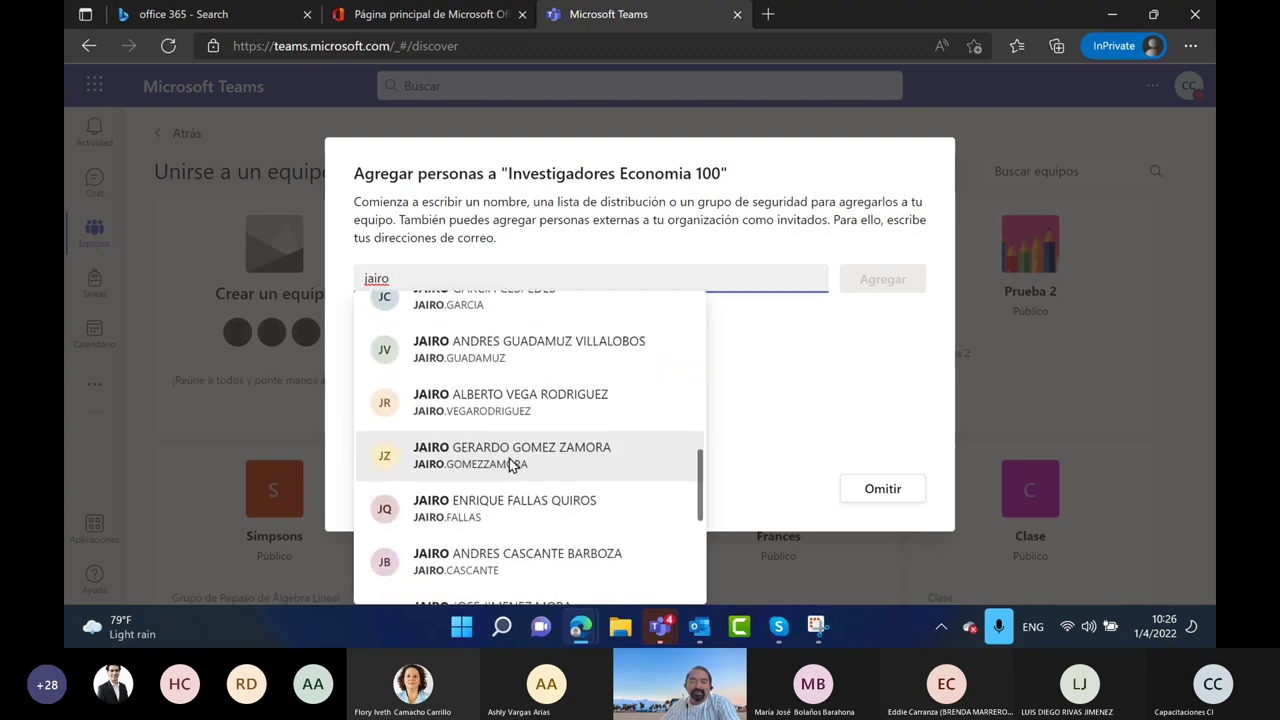
{"action": "scroll", "coordinate": [508, 465], "scroll_direction": "up", "scroll_amount": 9}
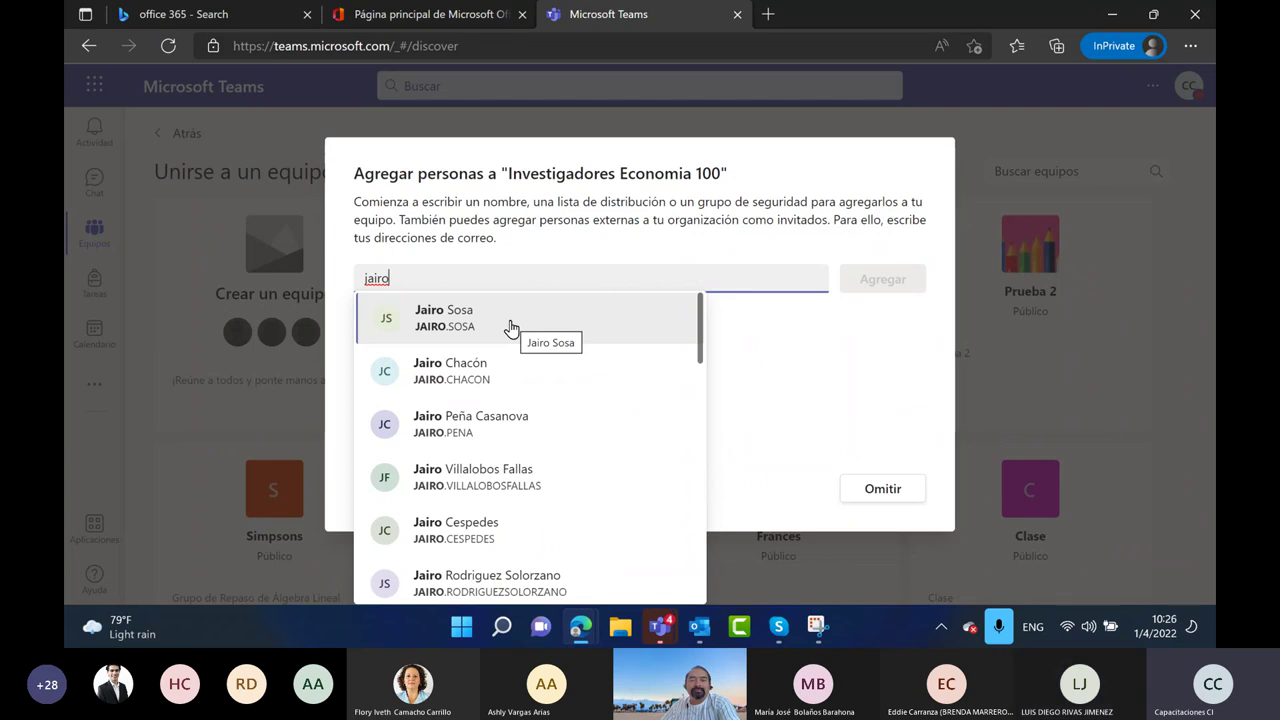
{"action": "left_click", "coordinate": [511, 322]}
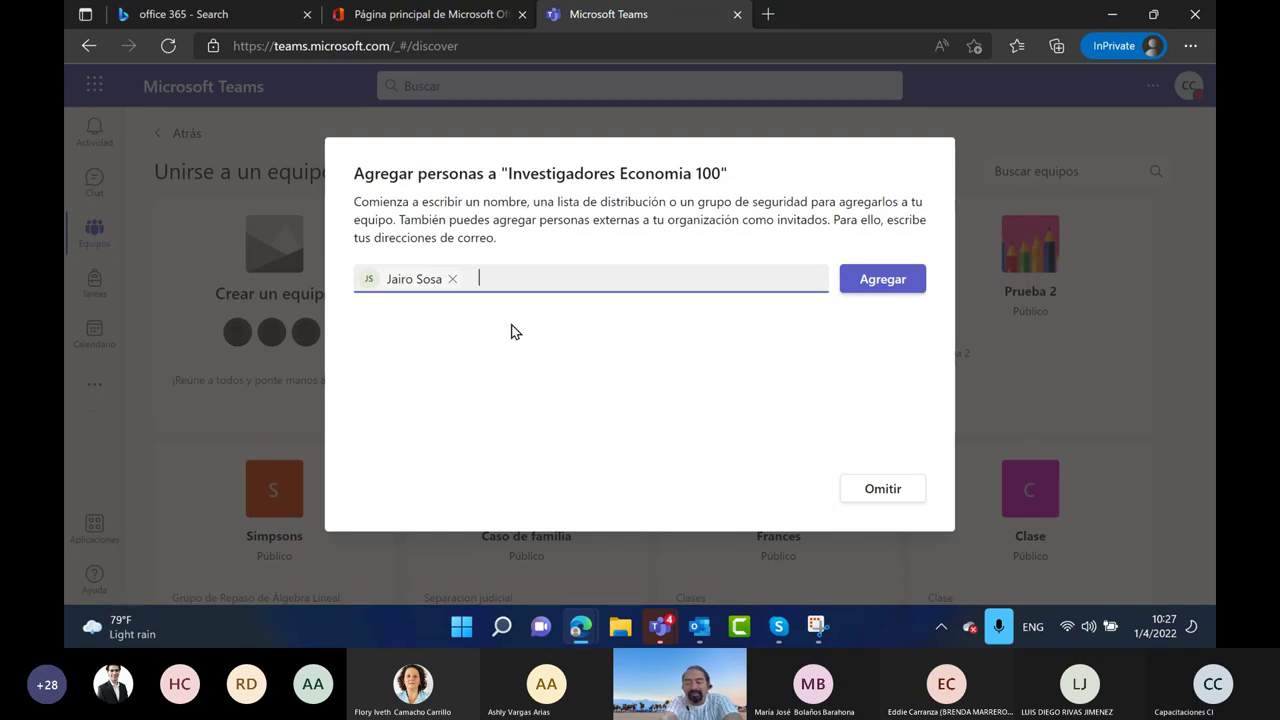
Queue two more colleagues by typing partial names and accepting each suggestion
{"action": "type", "text": "luis"}
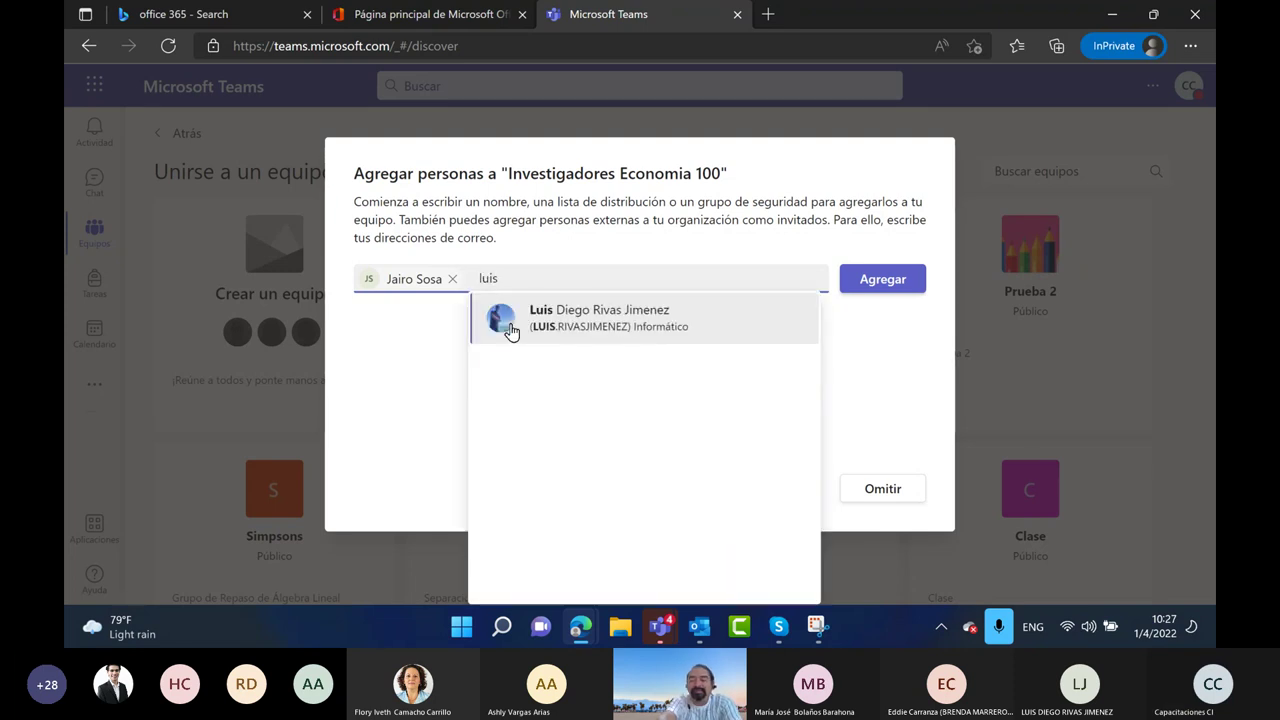
{"action": "key", "text": "Return"}
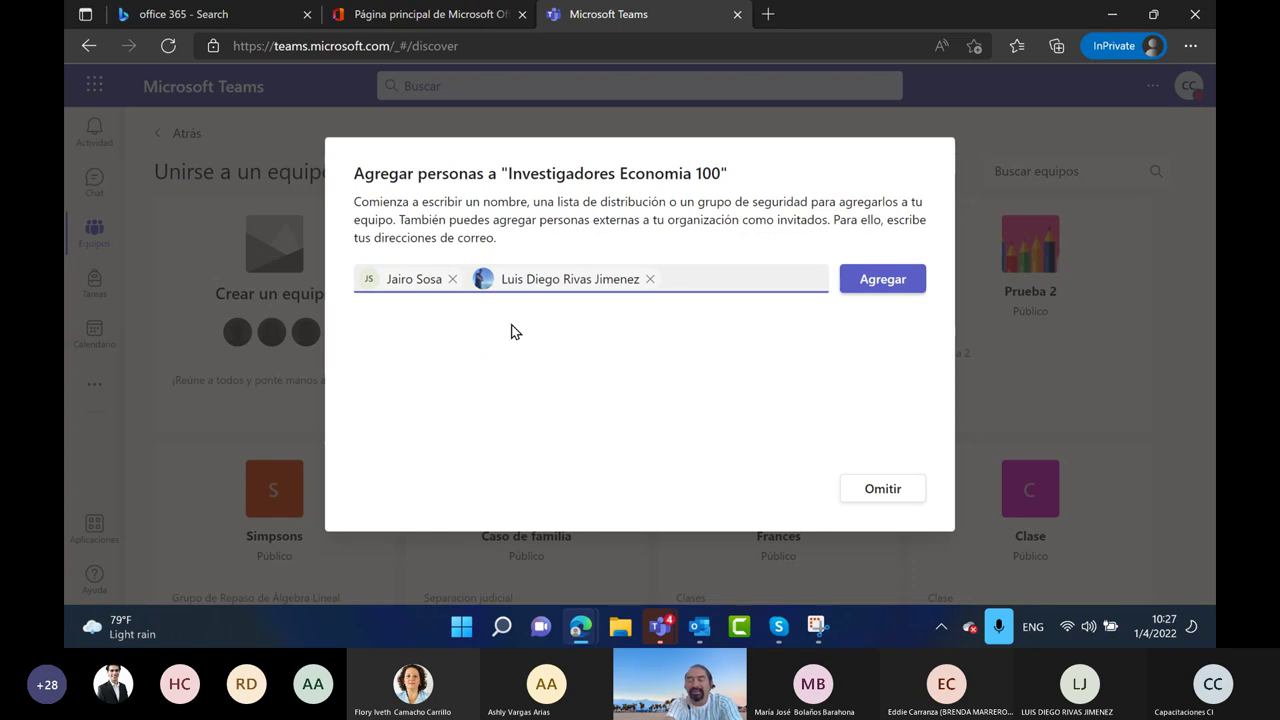
{"action": "type", "text": "melis"}
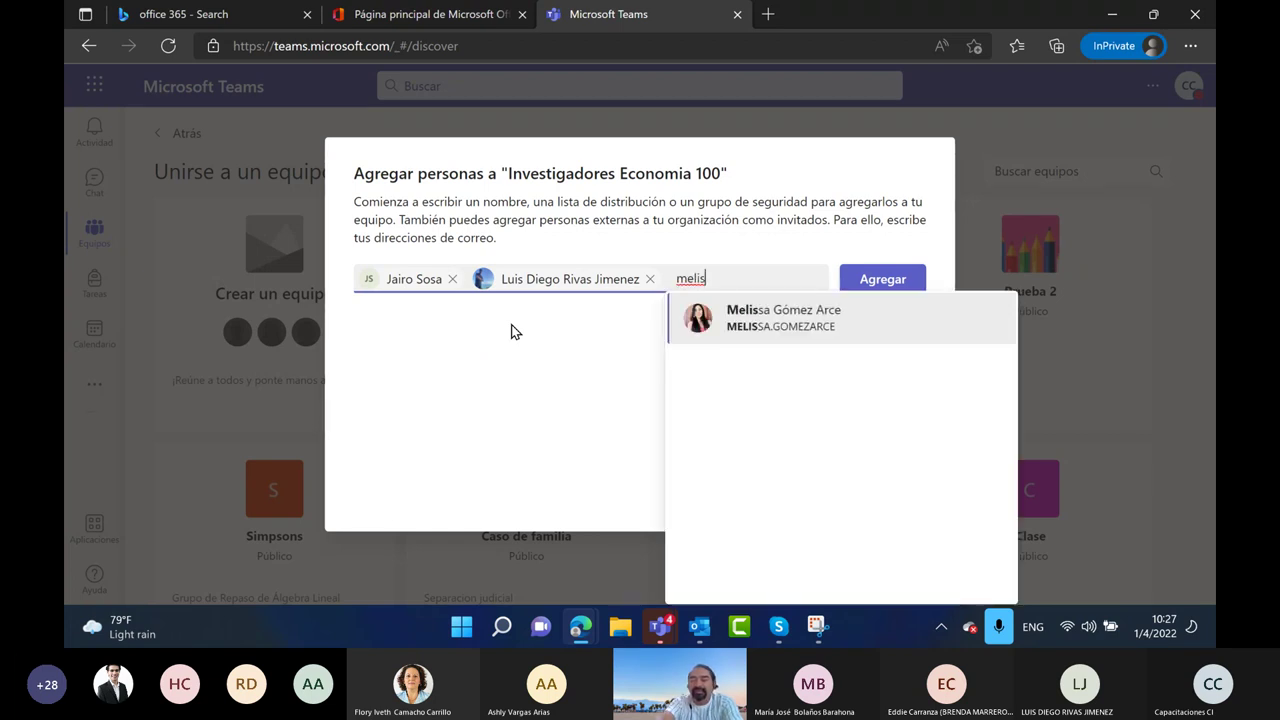
{"action": "key", "text": "Return"}
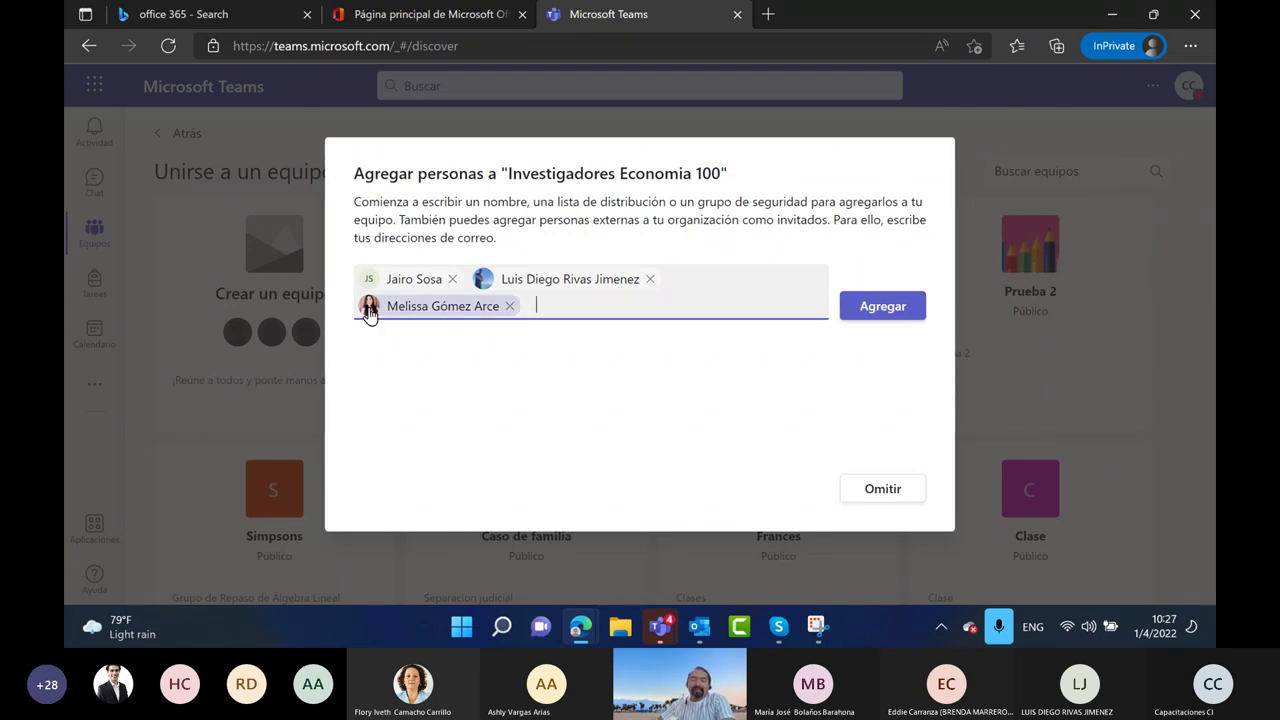
{"action": "mouse_move", "coordinate": [375, 310]}
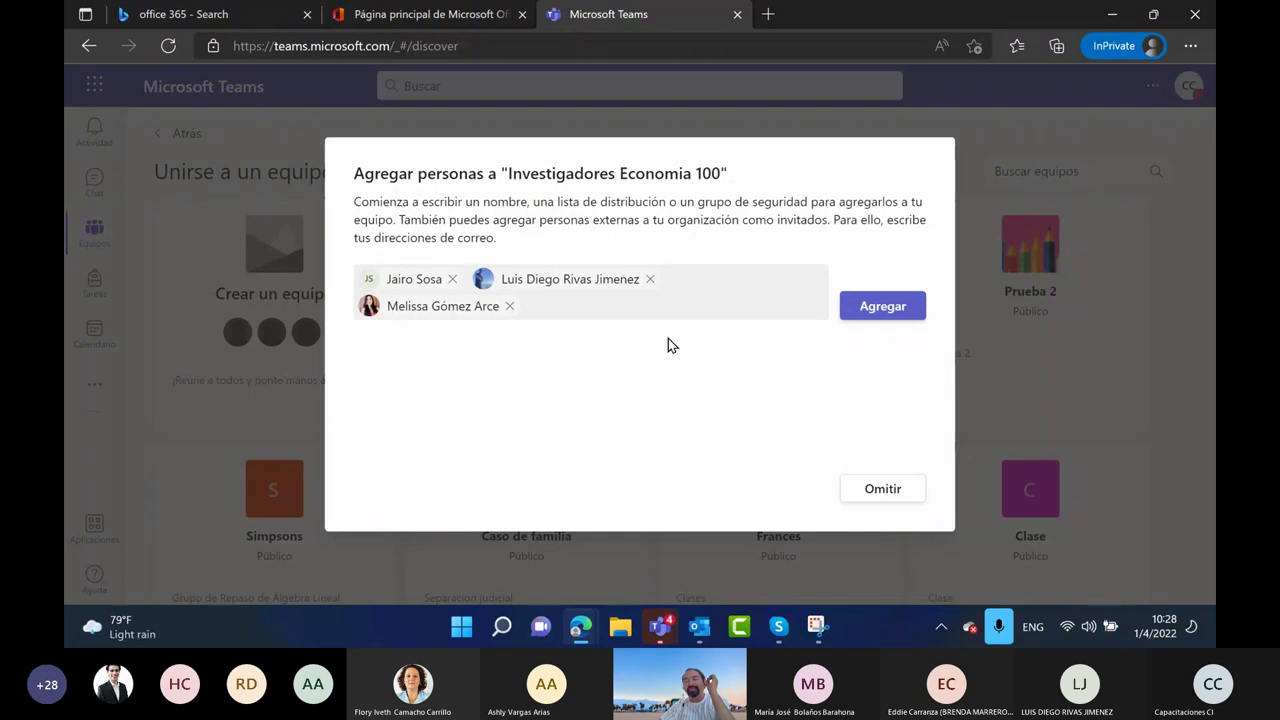
Add the three people, switching the first two to Propietario and leaving the third as Miembro
{"action": "left_click", "coordinate": [876, 310]}
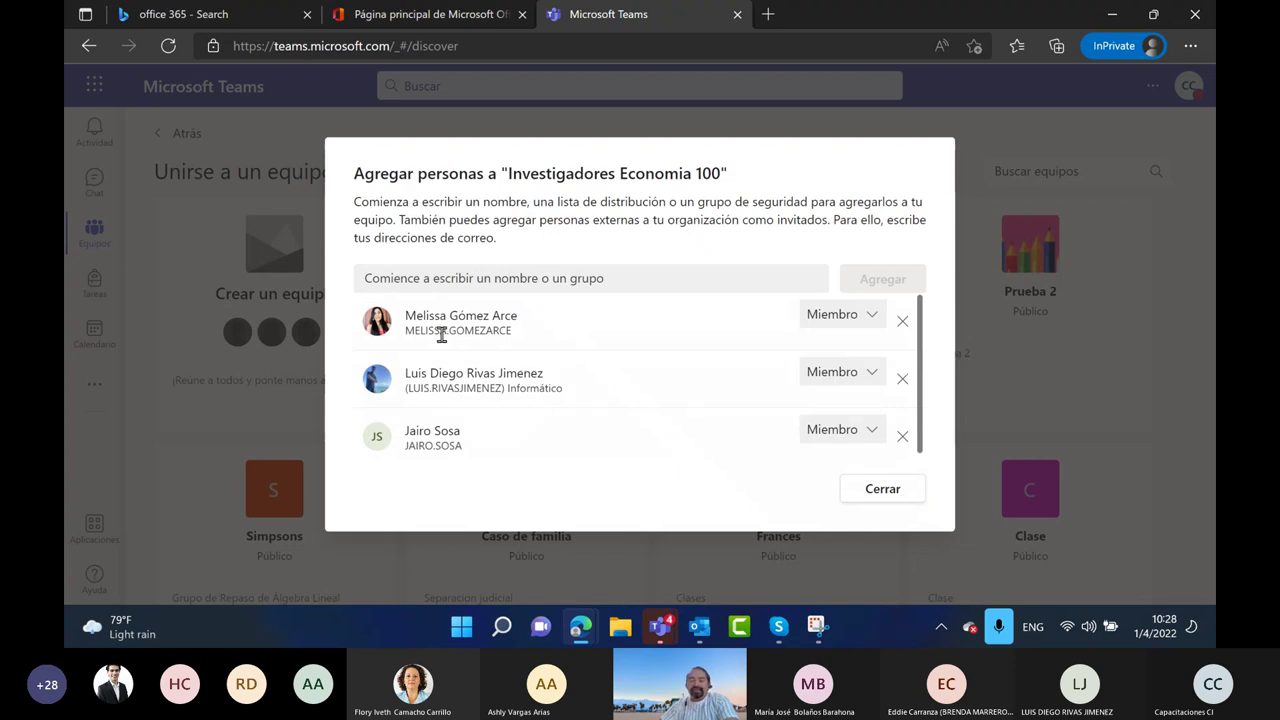
{"action": "left_click", "coordinate": [872, 315]}
{"action": "left_click", "coordinate": [838, 365]}
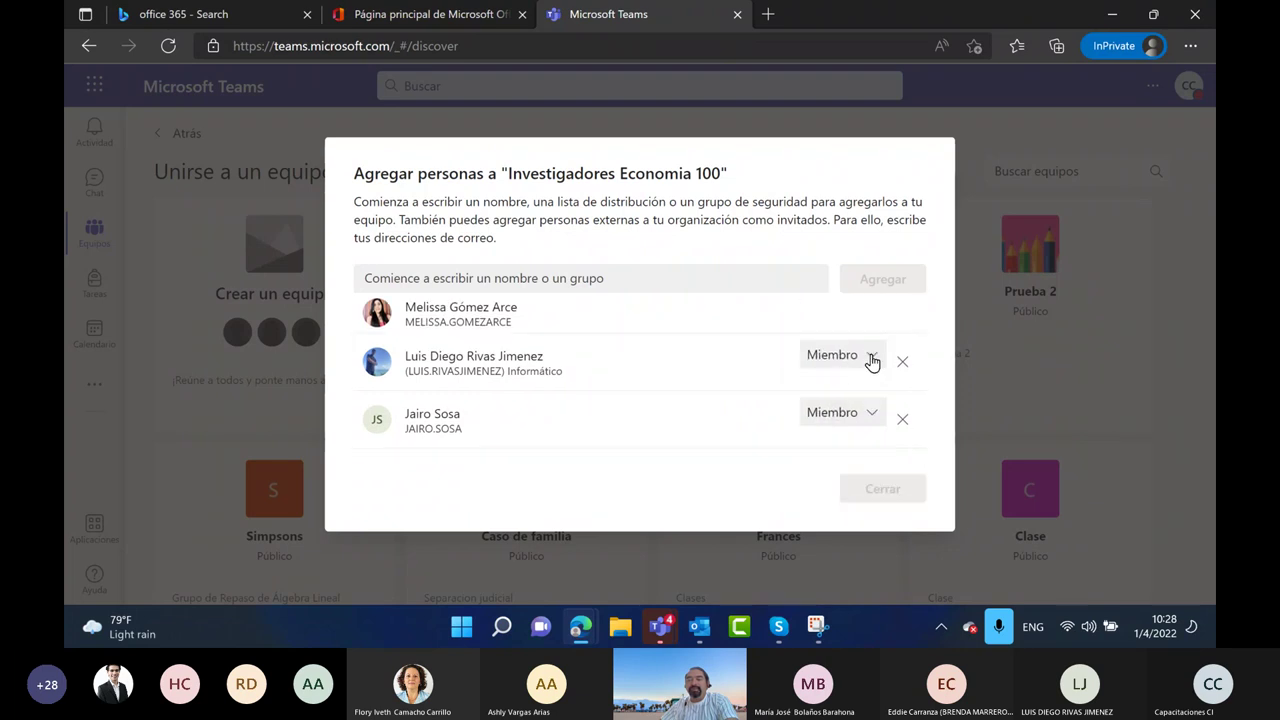
{"action": "left_click", "coordinate": [870, 372]}
{"action": "left_click", "coordinate": [835, 422]}
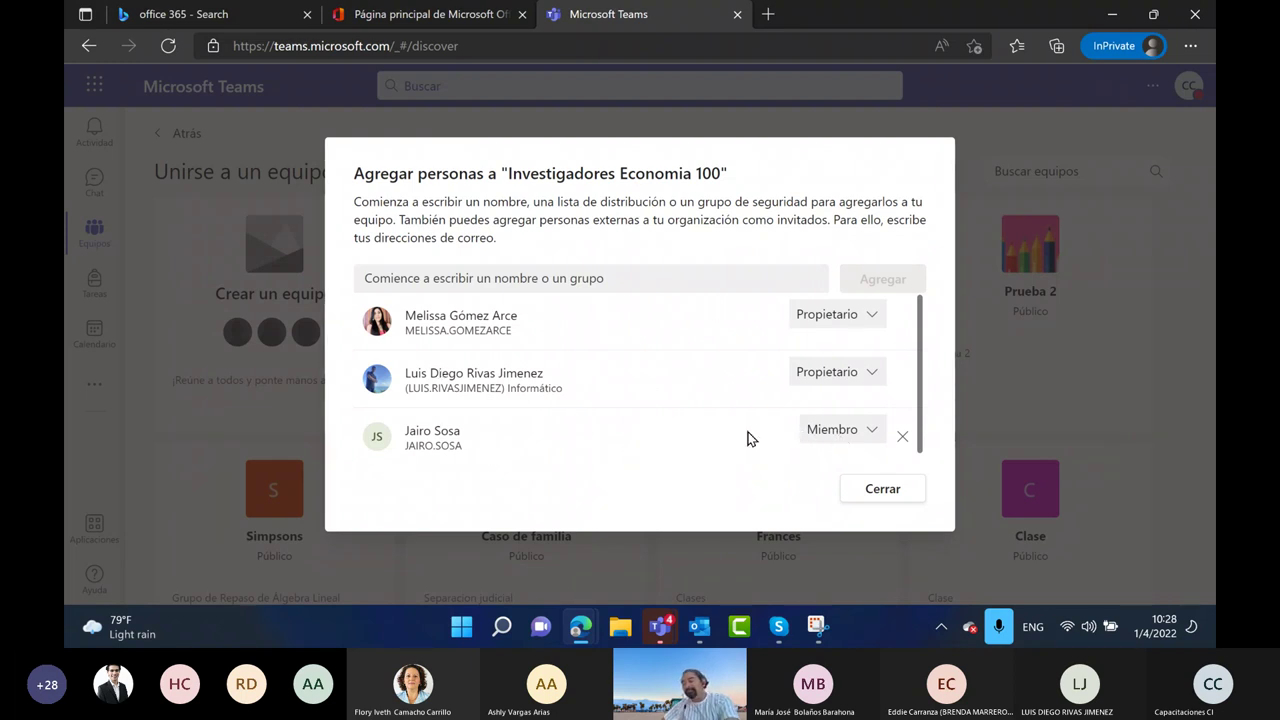
Enter the guest's e-mail address and add them to the team as a guest
{"action": "left_click", "coordinate": [569, 280]}
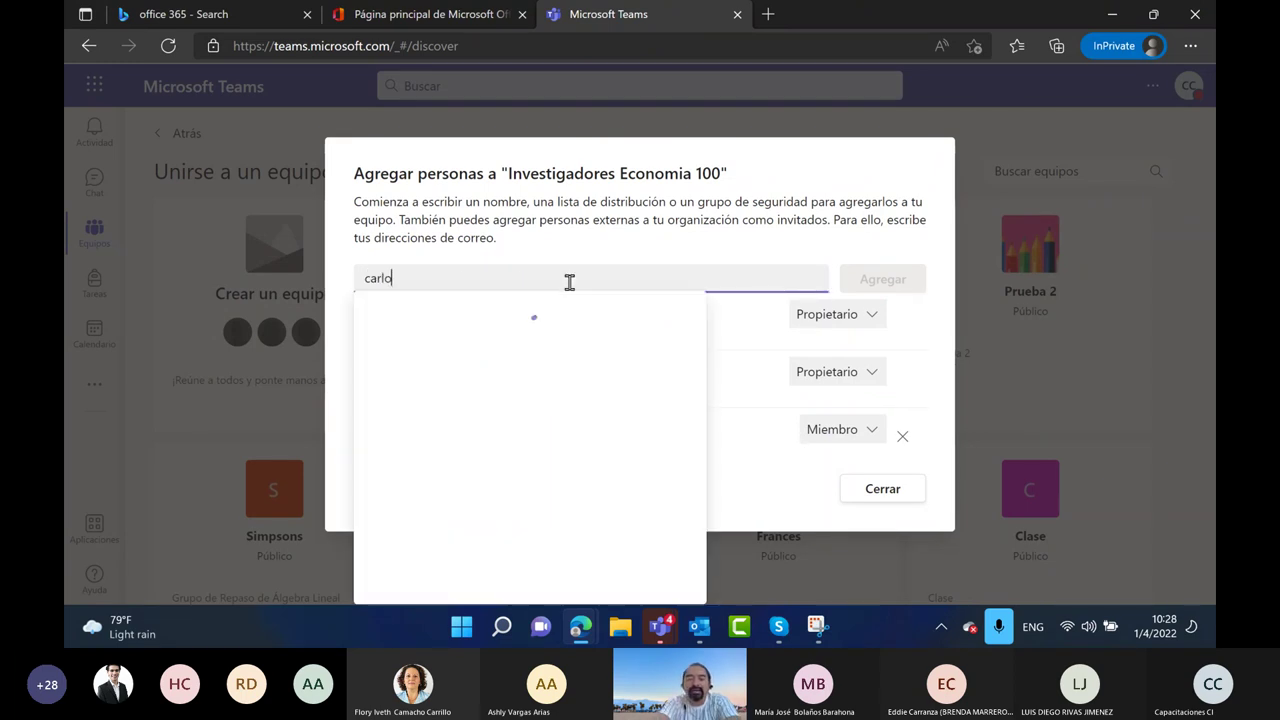
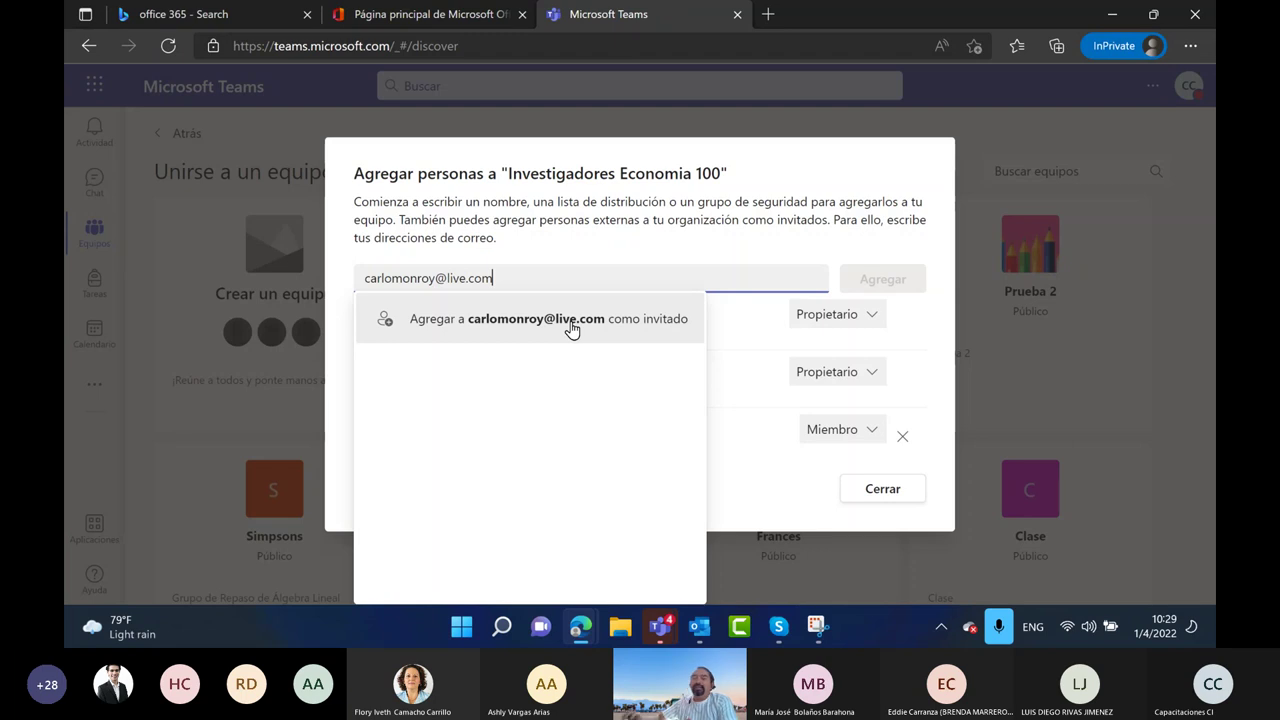
{"action": "left_click", "coordinate": [561, 323]}
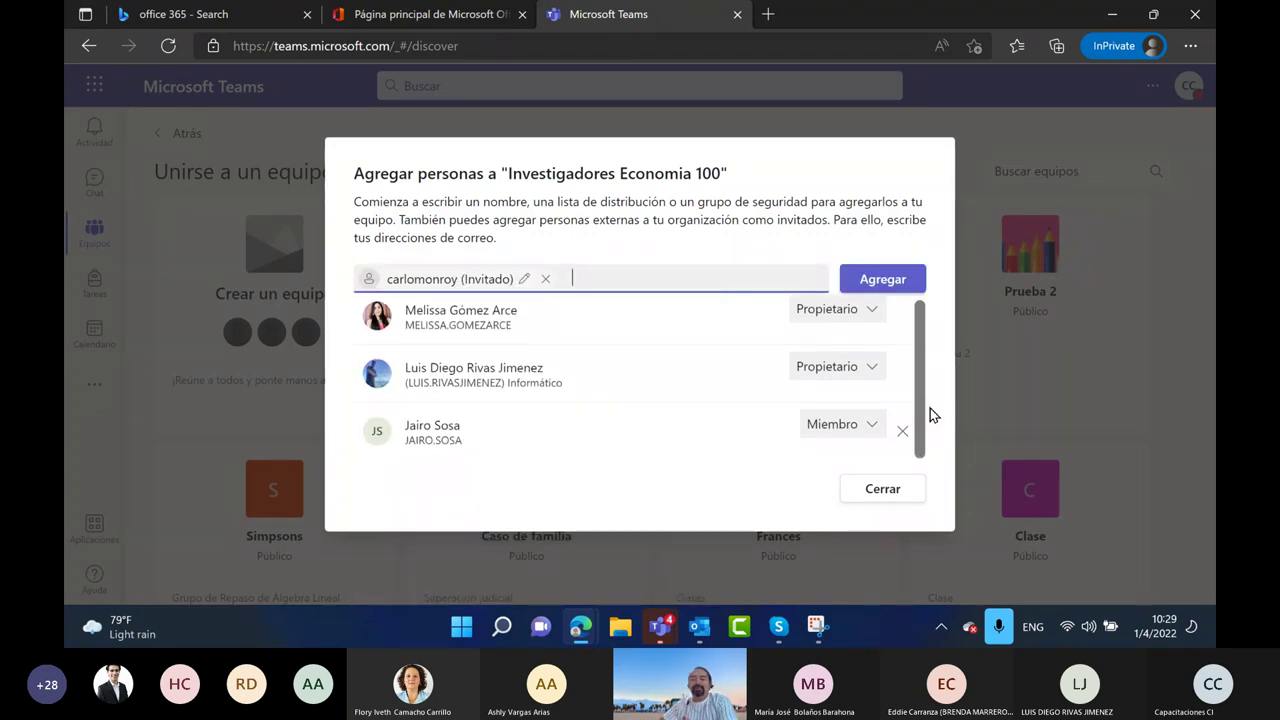
{"action": "left_click", "coordinate": [886, 280]}
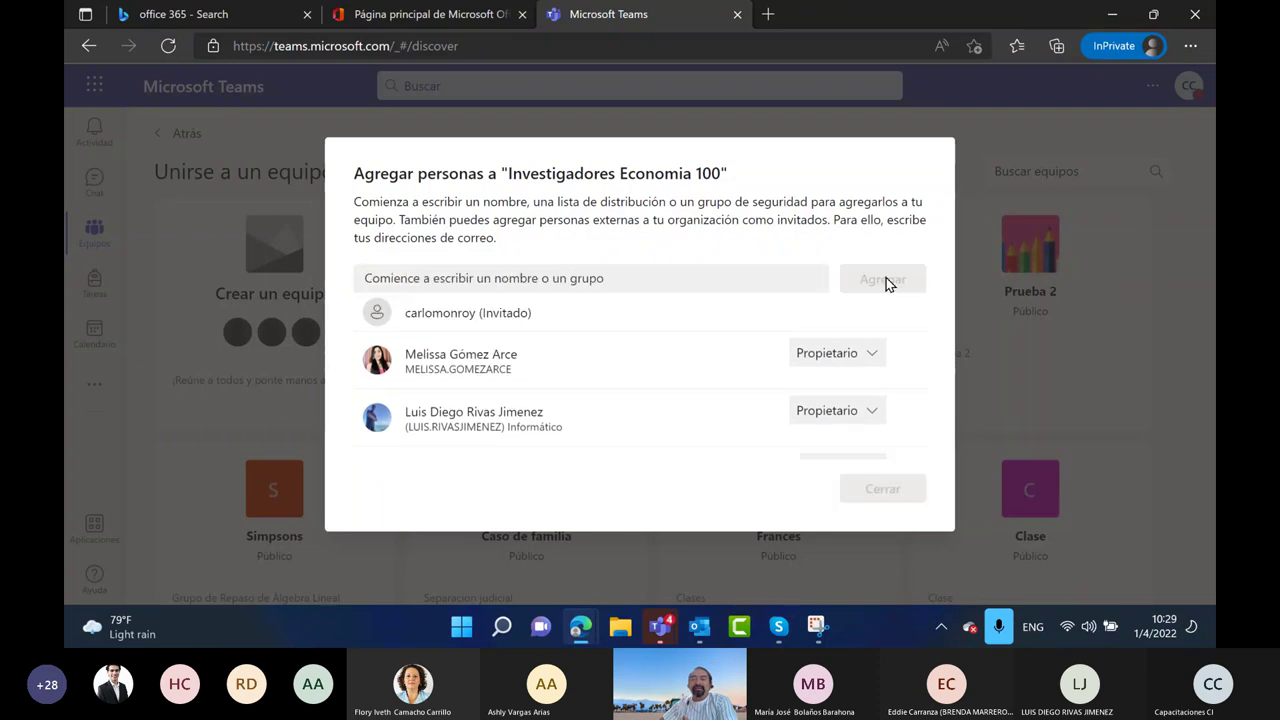
Close the add-people dialog to land on the team's General channel
{"action": "scroll", "coordinate": [700, 378], "scroll_direction": "down", "scroll_amount": 1}
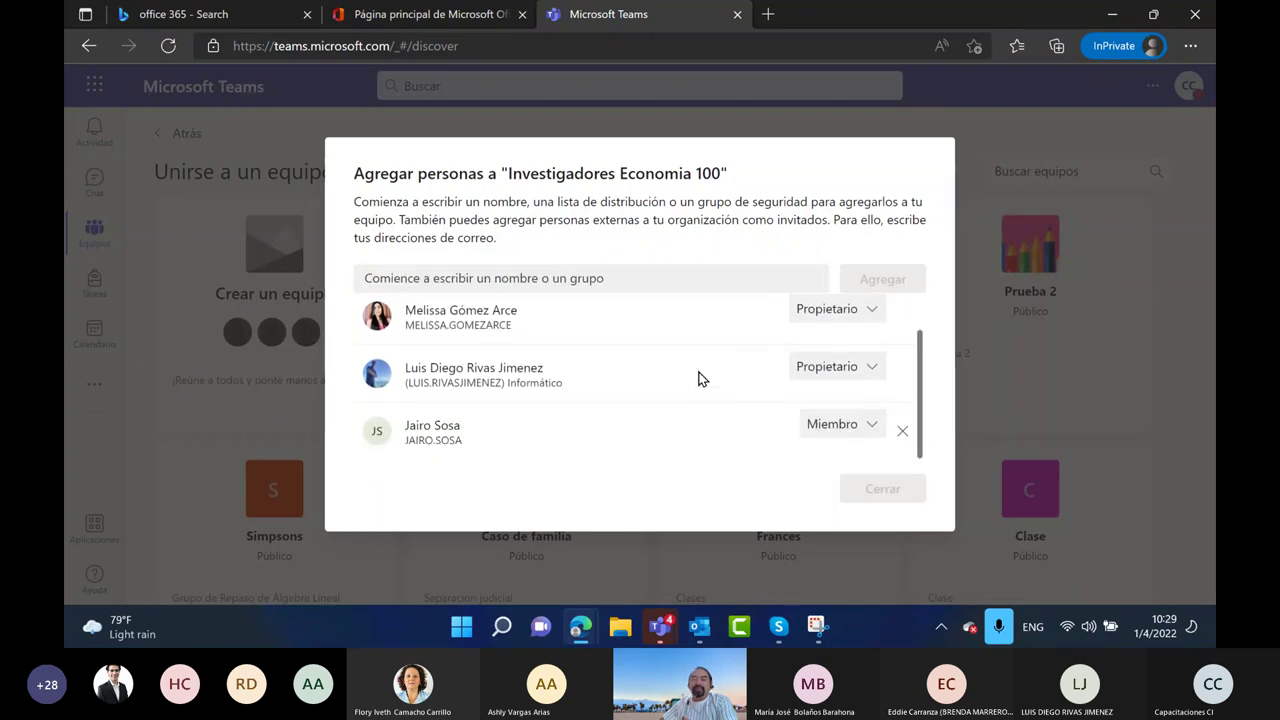
{"action": "scroll", "coordinate": [704, 378], "scroll_direction": "up", "scroll_amount": 1}
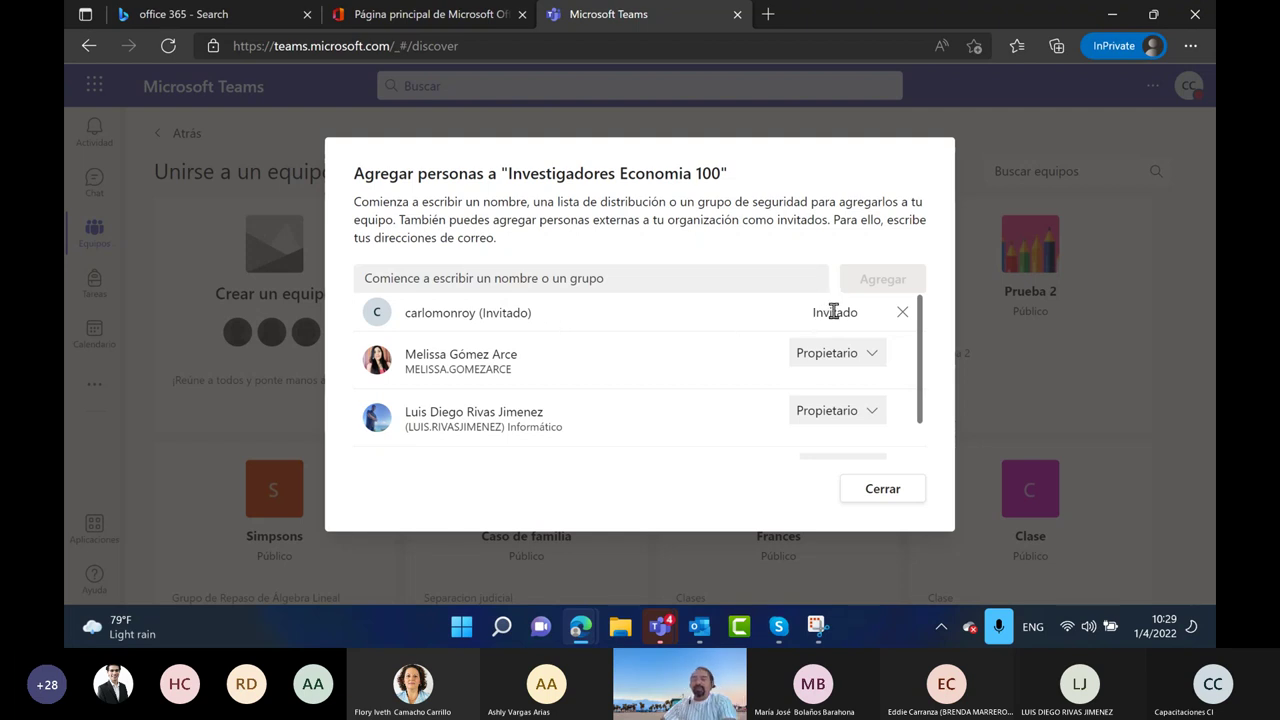
{"action": "left_click", "coordinate": [882, 497]}
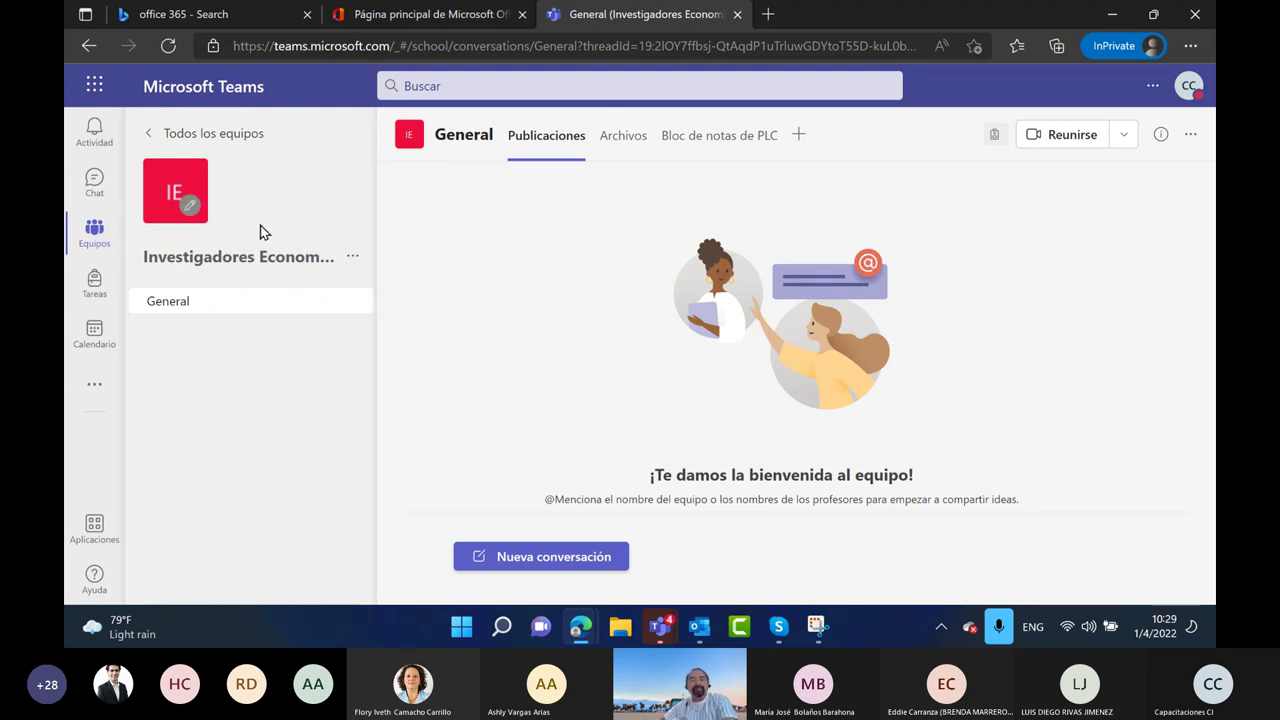
Open the team avatar editor and pick the bar-chart icon
{"action": "left_click", "coordinate": [194, 212]}
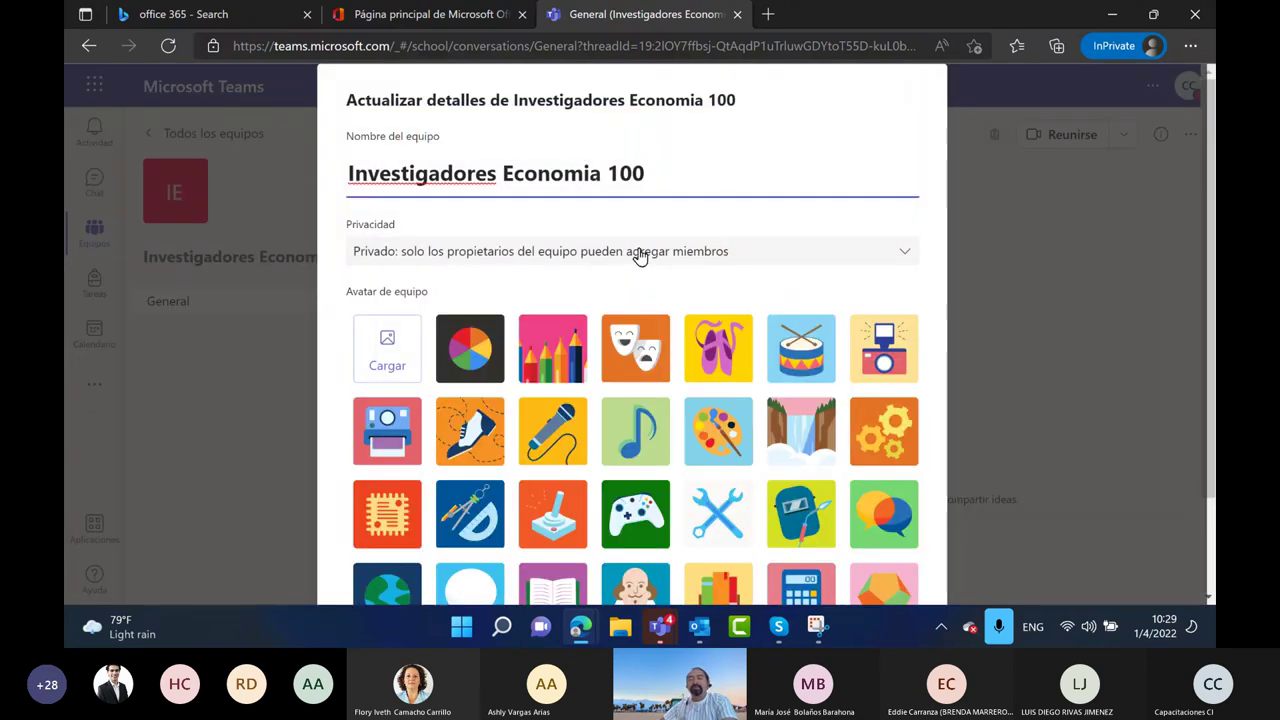
{"action": "scroll", "coordinate": [711, 333], "scroll_direction": "down", "scroll_amount": 1}
{"action": "scroll", "coordinate": [711, 333], "scroll_direction": "down", "scroll_amount": 2}
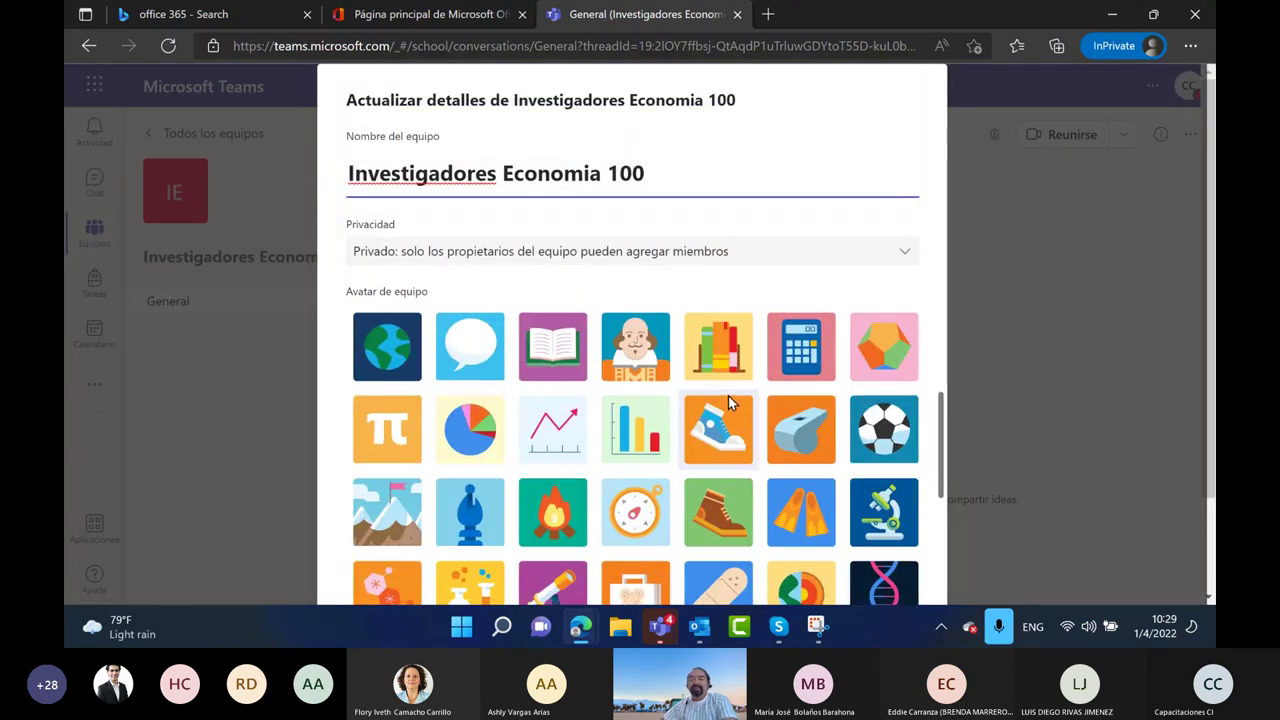
{"action": "left_click", "coordinate": [653, 444]}
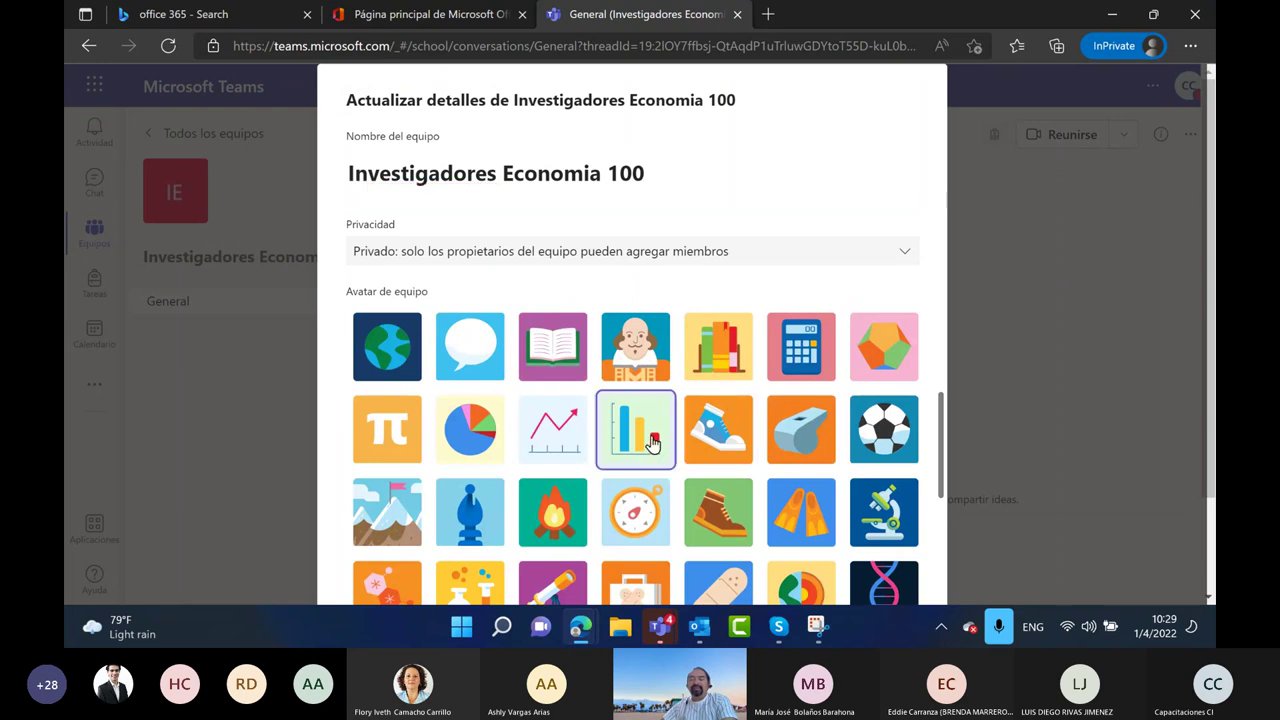
{"action": "scroll", "coordinate": [833, 415], "scroll_direction": "down", "scroll_amount": 1}
{"action": "scroll", "coordinate": [833, 415], "scroll_direction": "down", "scroll_amount": 10}
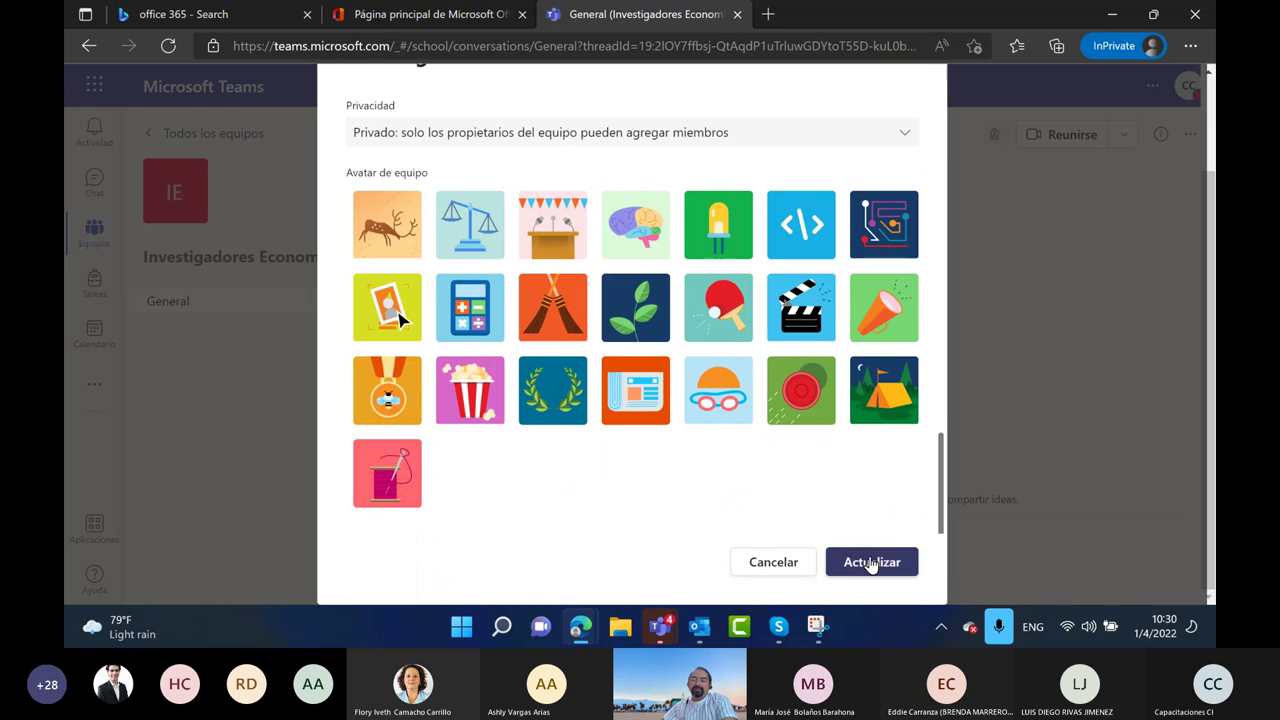
{"action": "scroll", "coordinate": [920, 362], "scroll_direction": "up", "scroll_amount": 1}
{"action": "scroll", "coordinate": [900, 300], "scroll_direction": "up", "scroll_amount": 8}
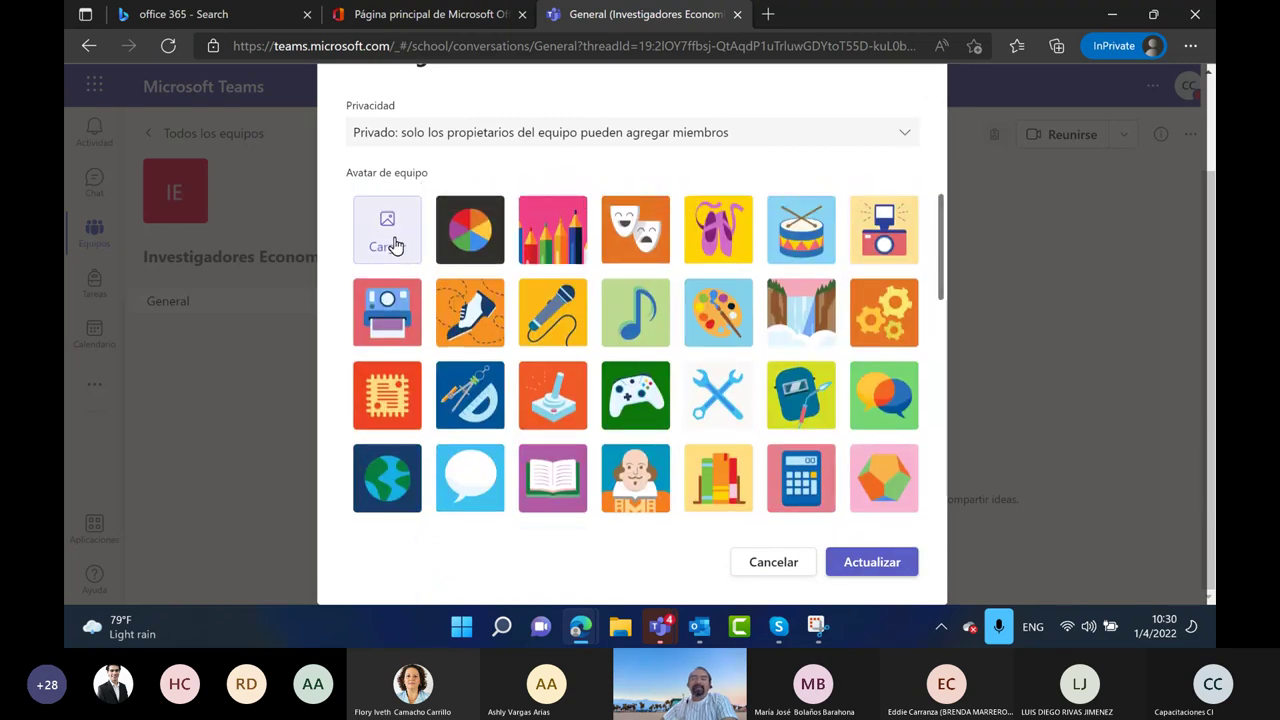
Cancel the Cargar image picker and save the bar-chart avatar with Actualizar
{"action": "left_click", "coordinate": [392, 248]}
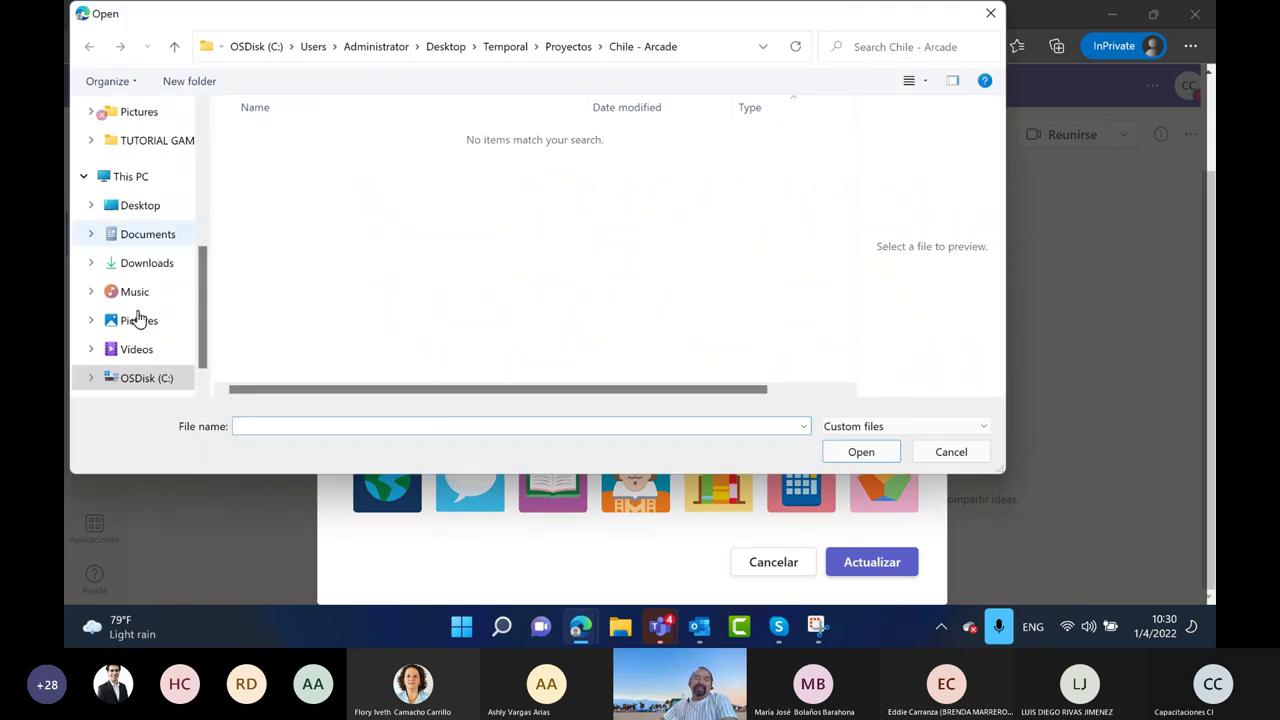
{"action": "left_click", "coordinate": [992, 14]}
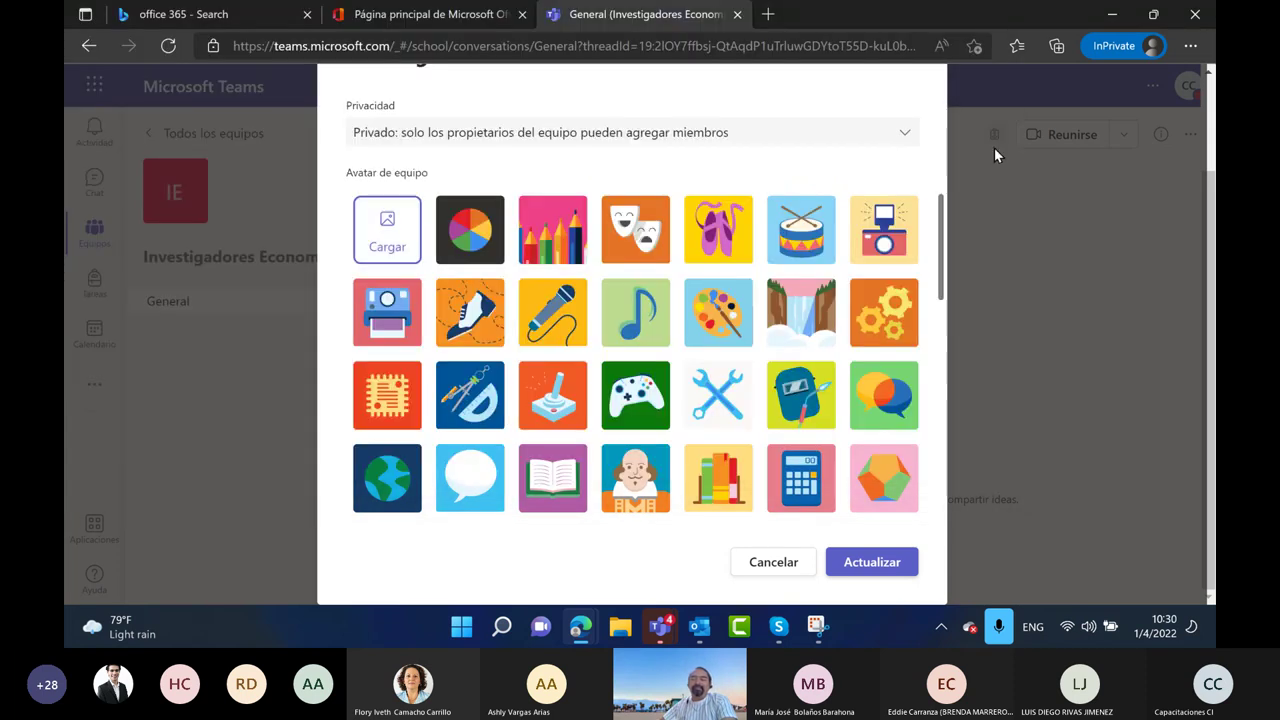
{"action": "scroll", "coordinate": [916, 436], "scroll_direction": "down", "scroll_amount": 3}
{"action": "scroll", "coordinate": [870, 445], "scroll_direction": "down", "scroll_amount": 5}
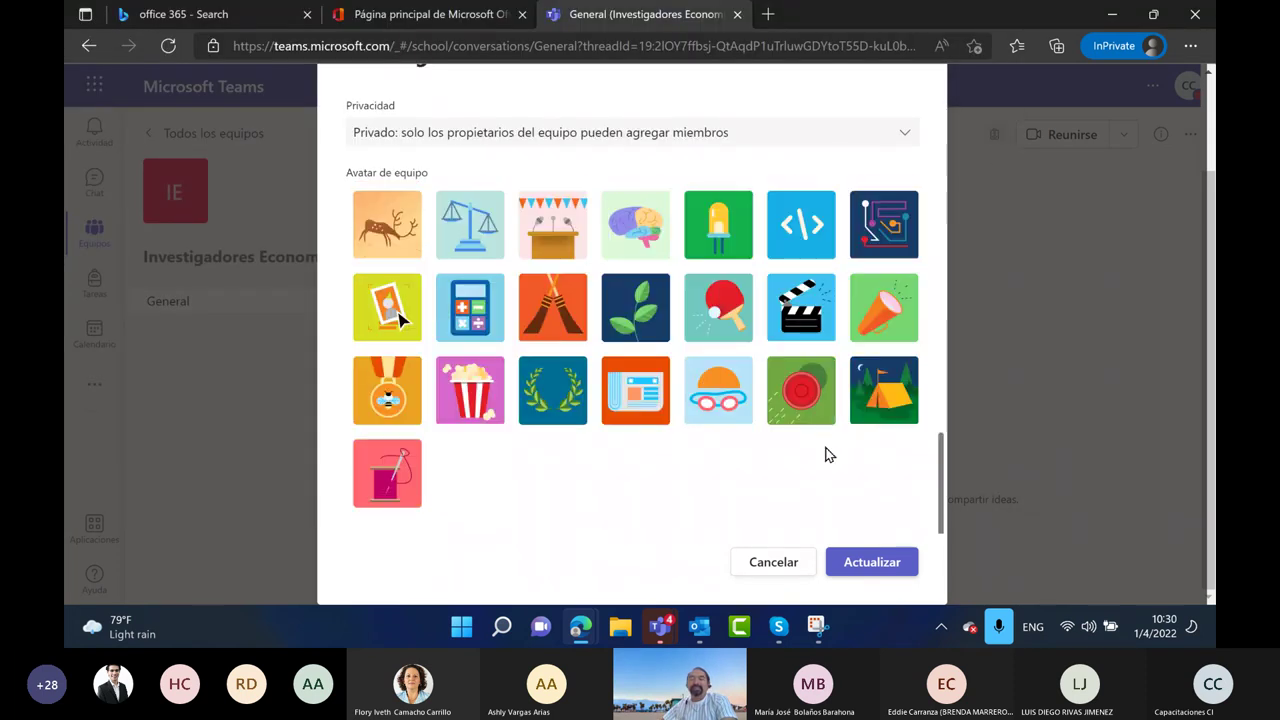
{"action": "scroll", "coordinate": [820, 440], "scroll_direction": "up", "scroll_amount": 4}
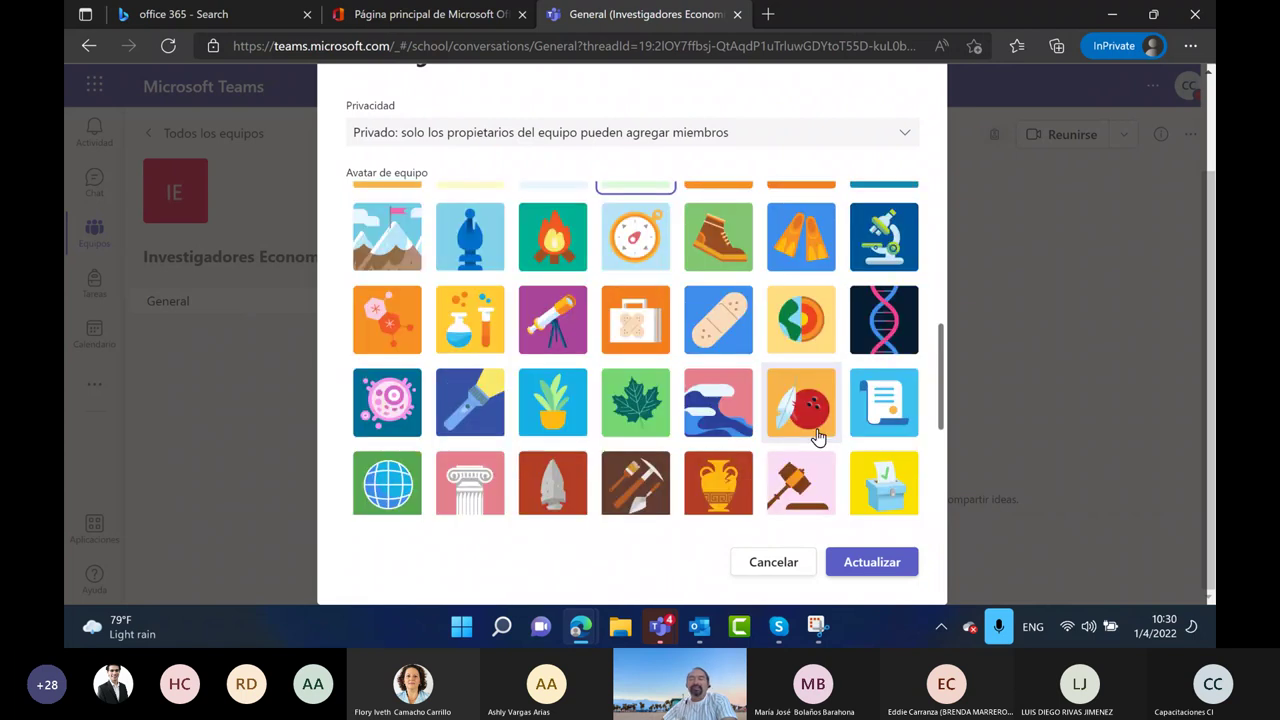
{"action": "scroll", "coordinate": [818, 437], "scroll_direction": "up", "scroll_amount": 1}
{"action": "left_click", "coordinate": [870, 563]}
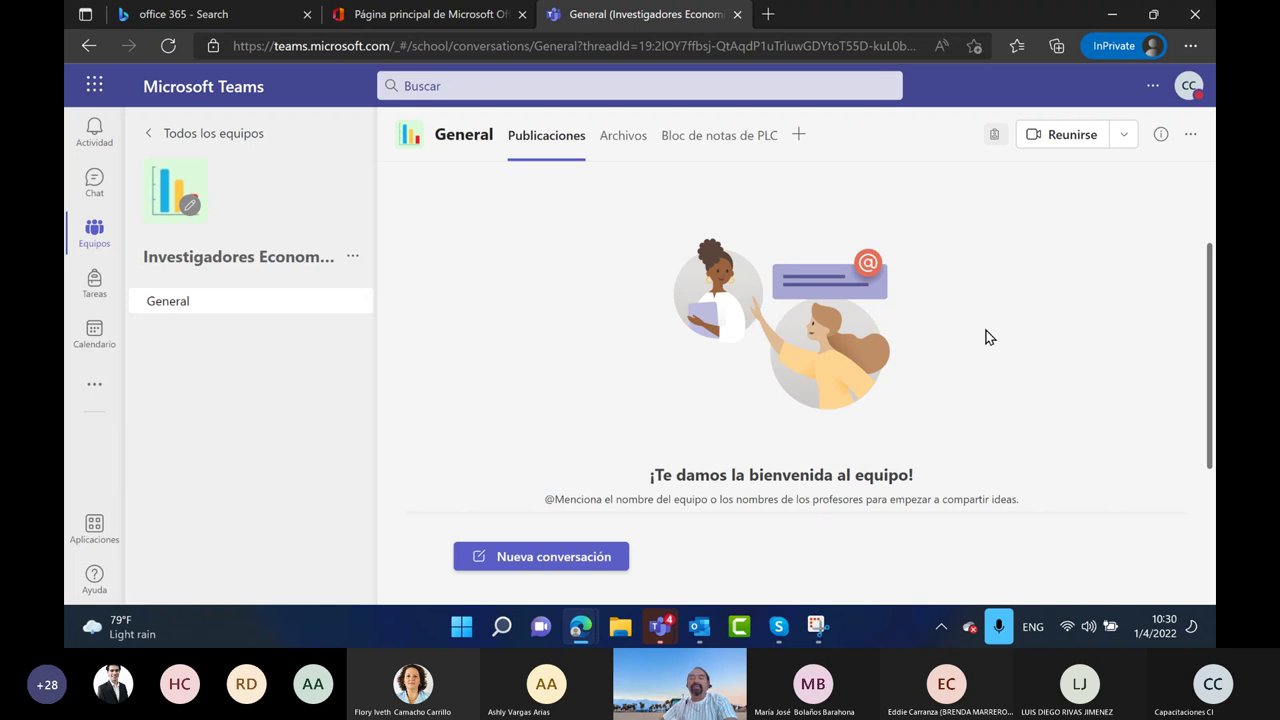
From Todos los equipos, look at both team cards, ending in ECONOMIA demo 100's General channel
{"action": "left_click", "coordinate": [205, 133]}
{"action": "left_click", "coordinate": [300, 310]}
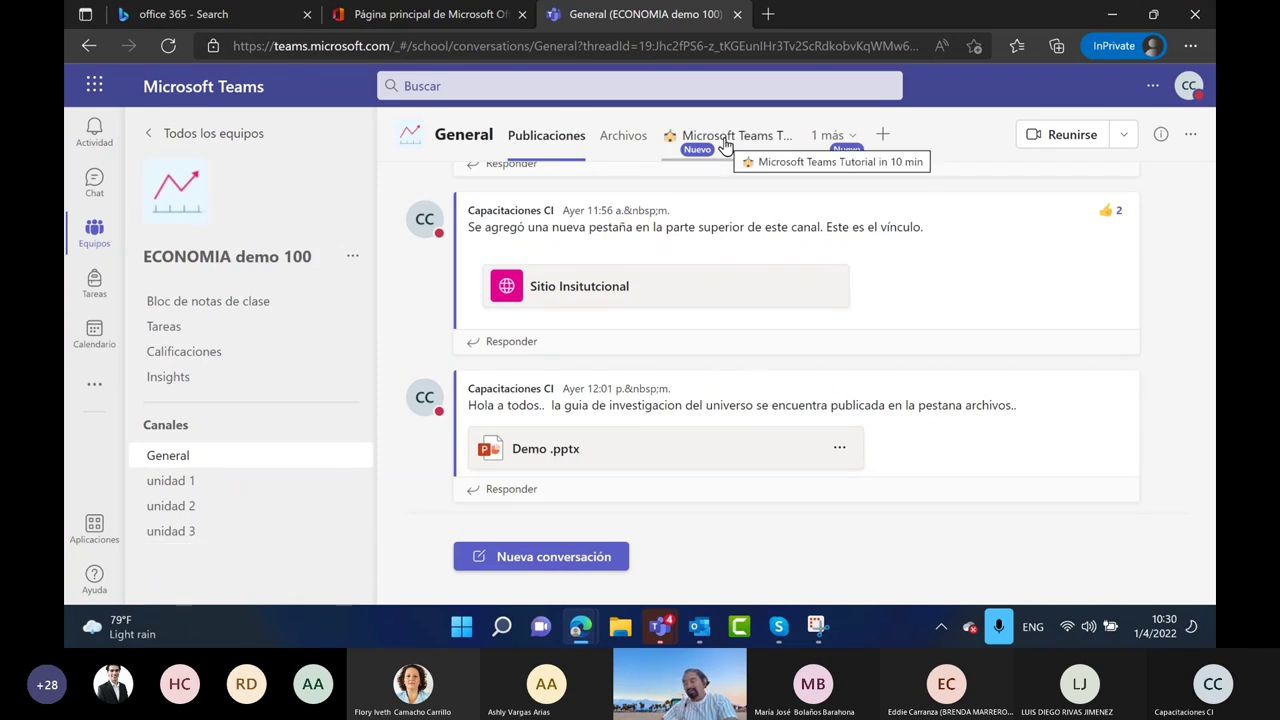
{"action": "left_click", "coordinate": [152, 140]}
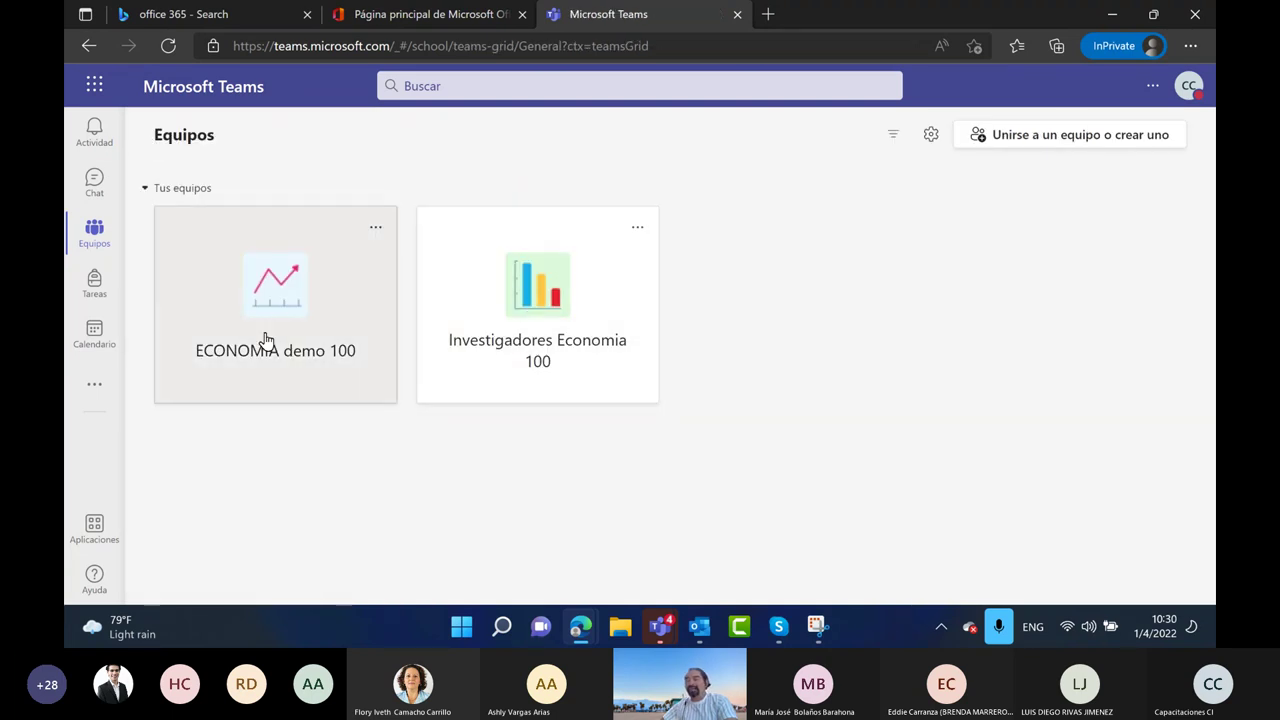
{"action": "left_click", "coordinate": [554, 321]}
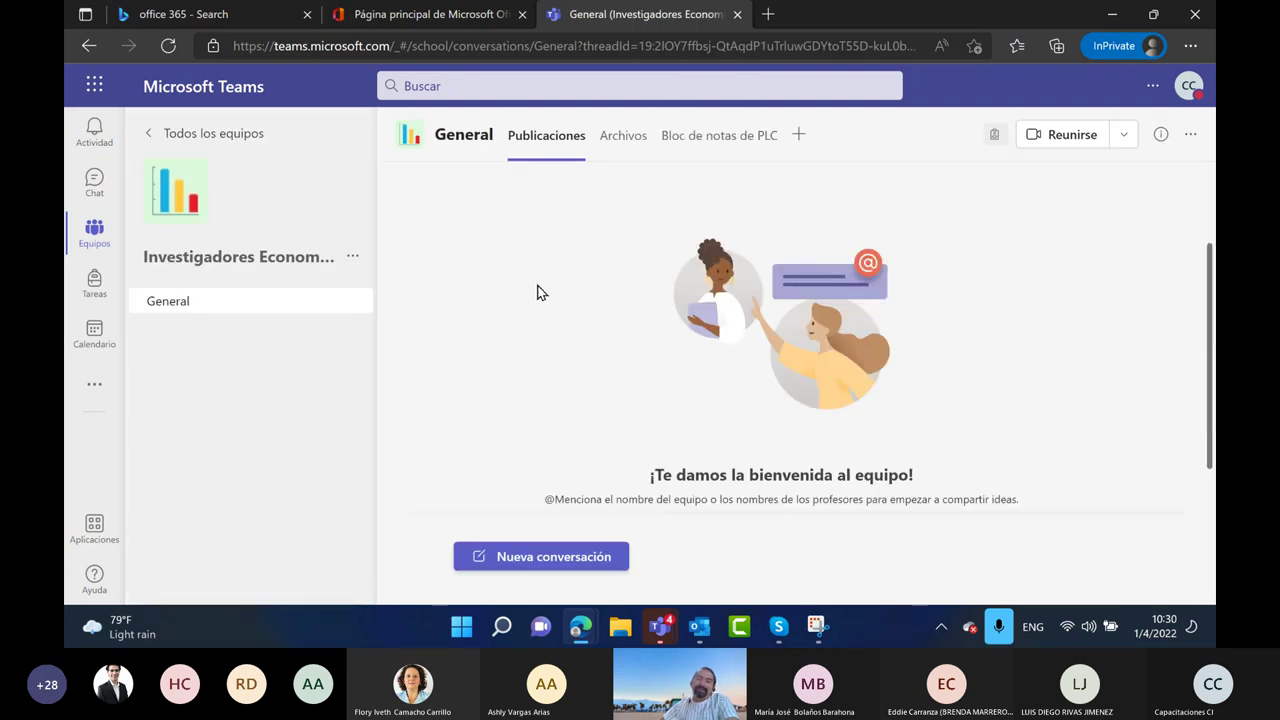
{"action": "left_click", "coordinate": [150, 134]}
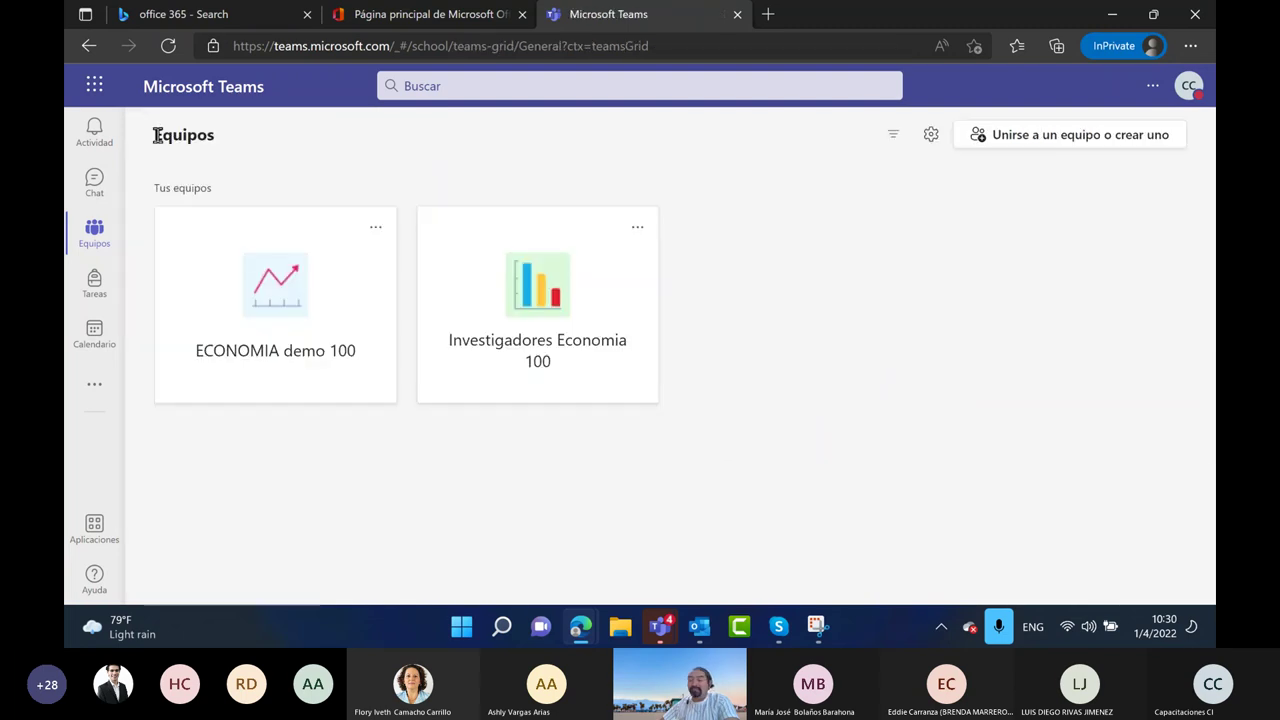
{"action": "left_click", "coordinate": [287, 306]}
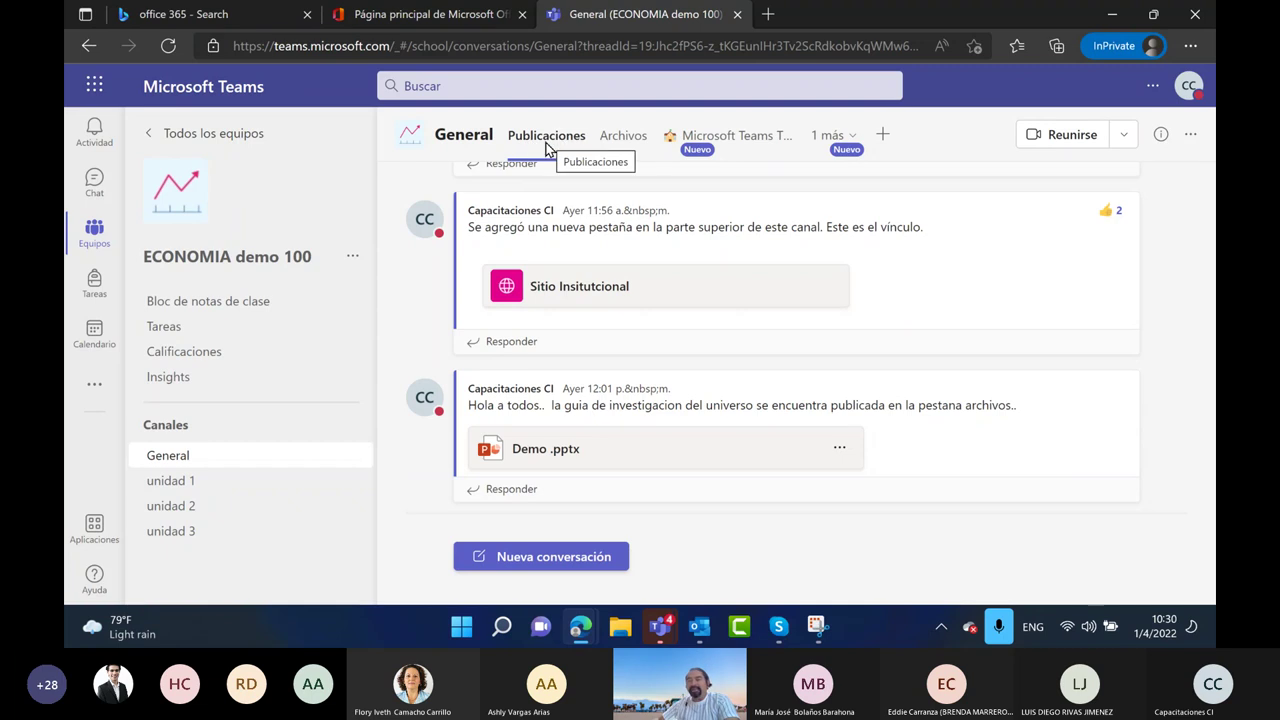
Show the General channel's shared files and look through its extra tabs and tab options
{"action": "left_click", "coordinate": [626, 141]}
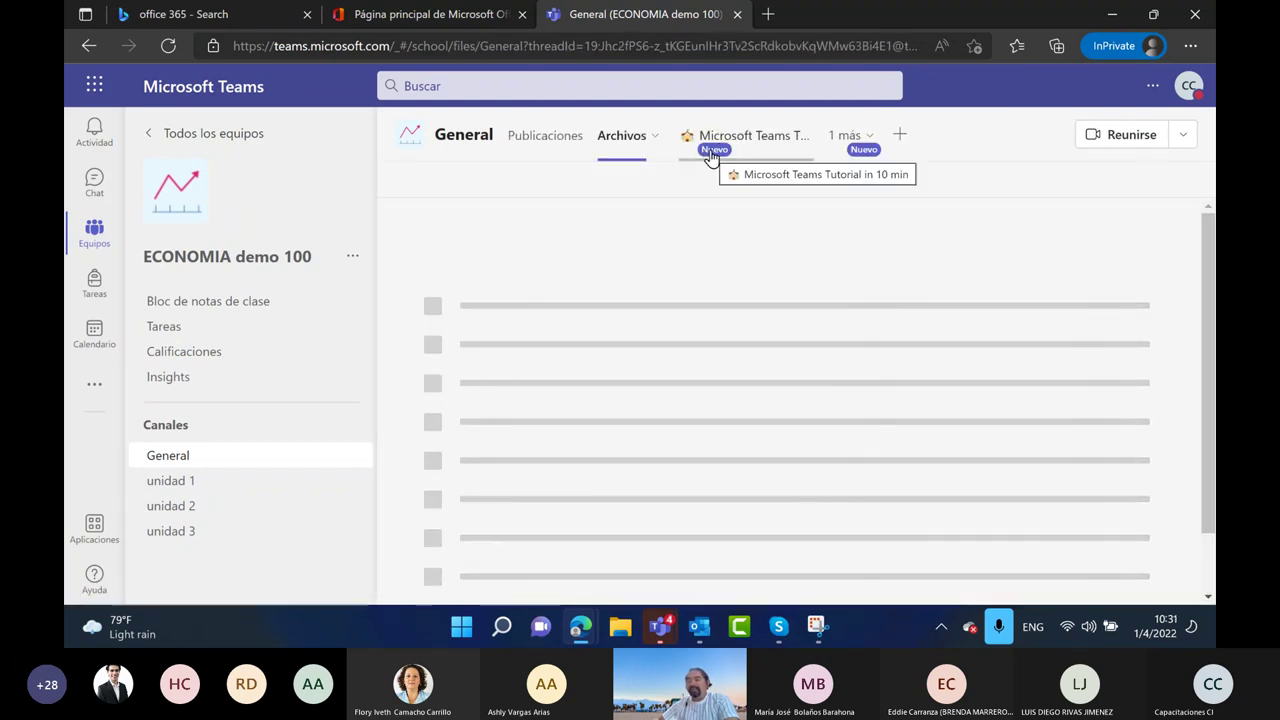
{"action": "left_click", "coordinate": [870, 146]}
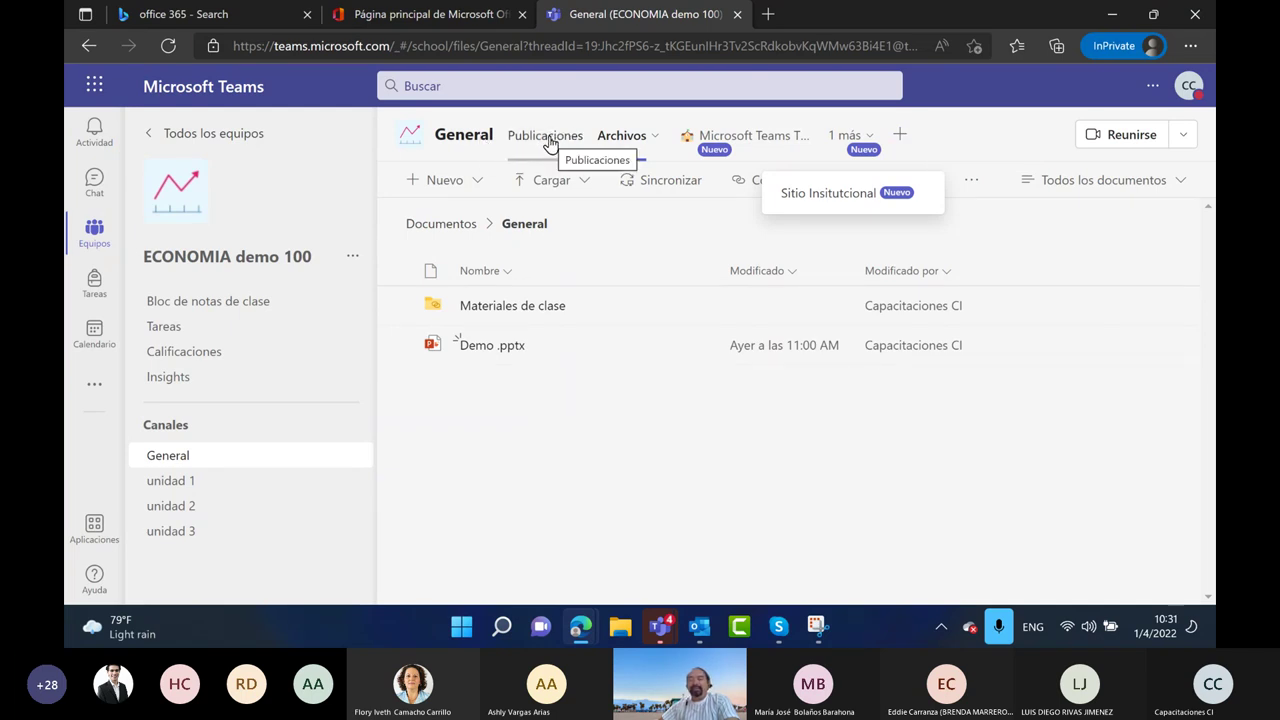
{"action": "left_click", "coordinate": [655, 138]}
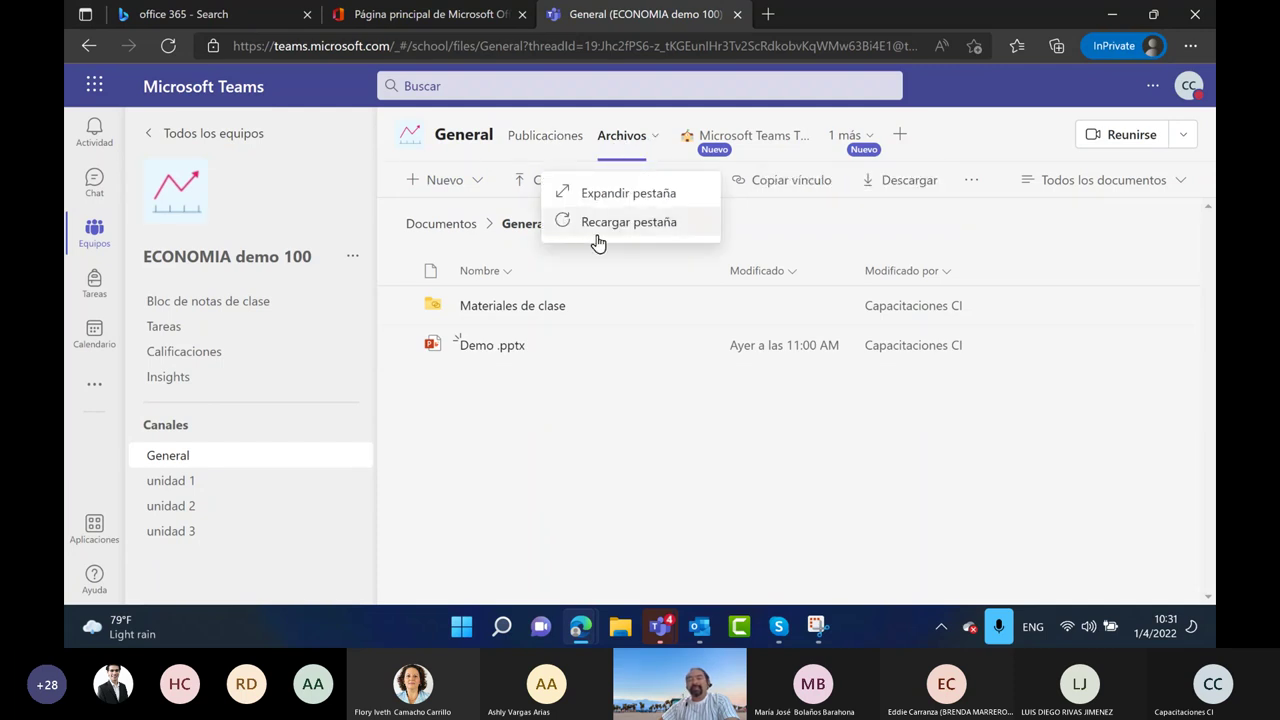
Open the add-a-tab dialog, close it without adding anything, and return to all teams
{"action": "left_click", "coordinate": [902, 140]}
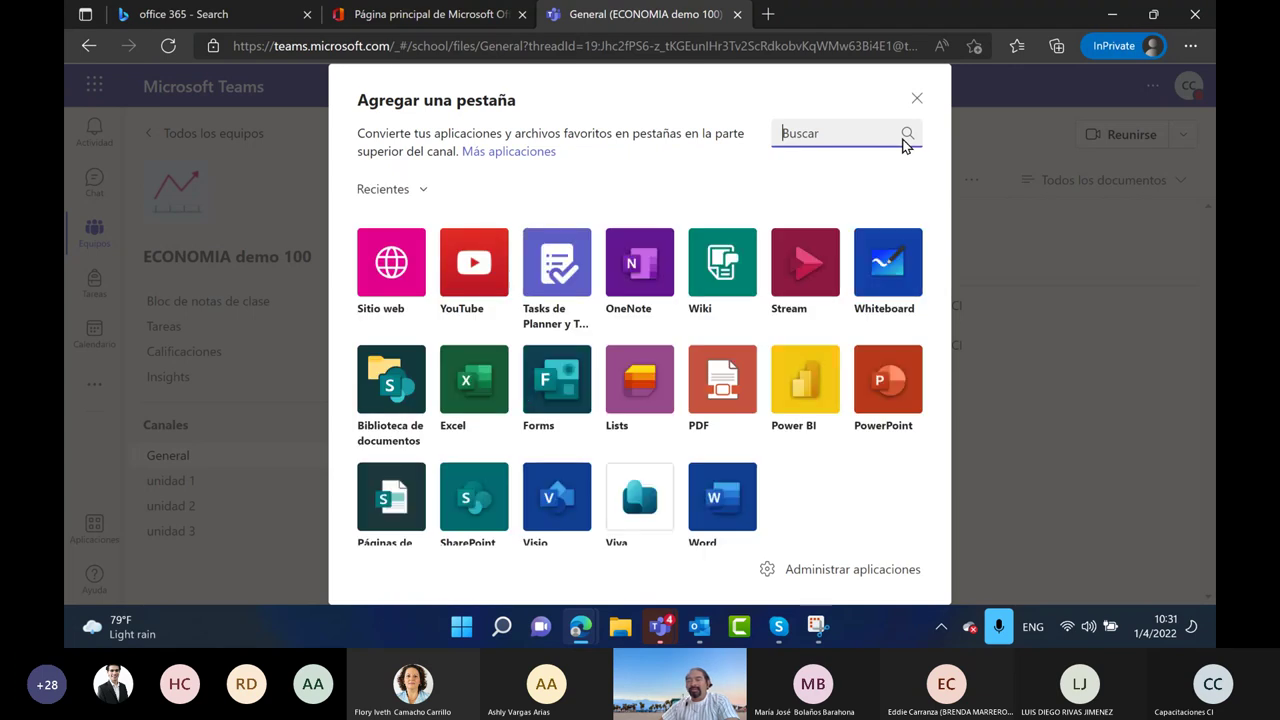
{"action": "left_click", "coordinate": [918, 101]}
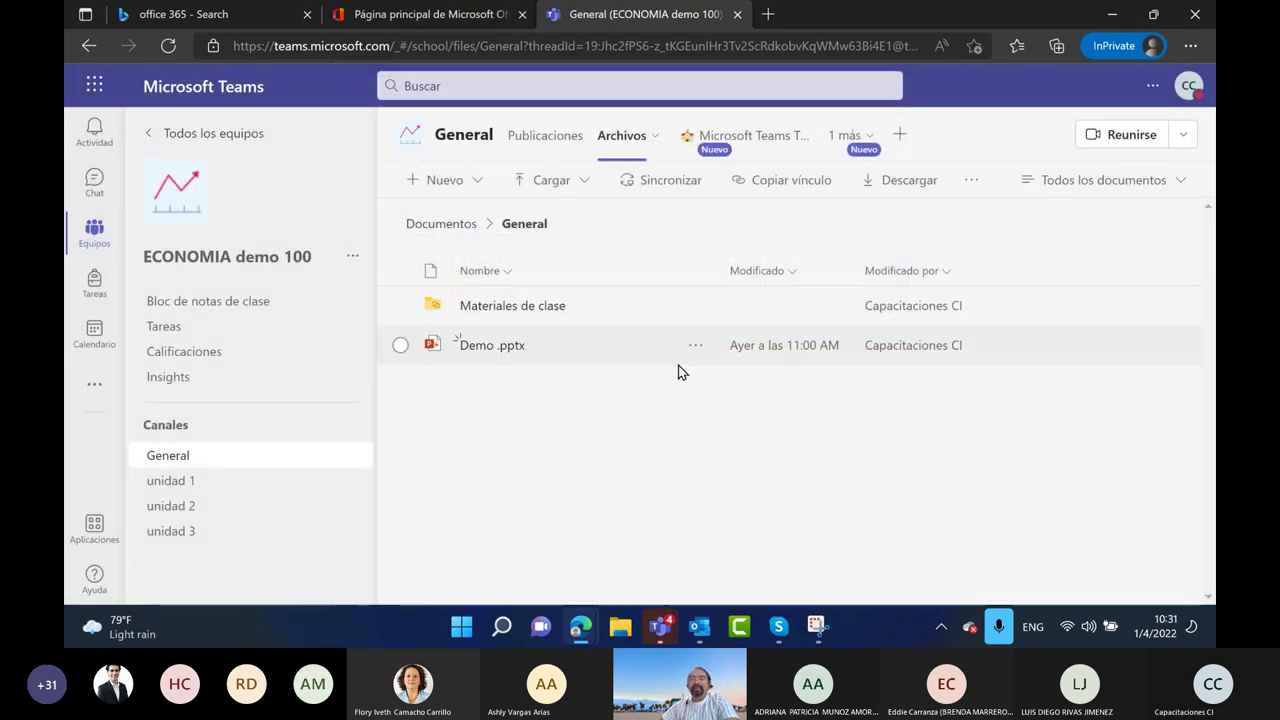
{"action": "left_click", "coordinate": [171, 132]}
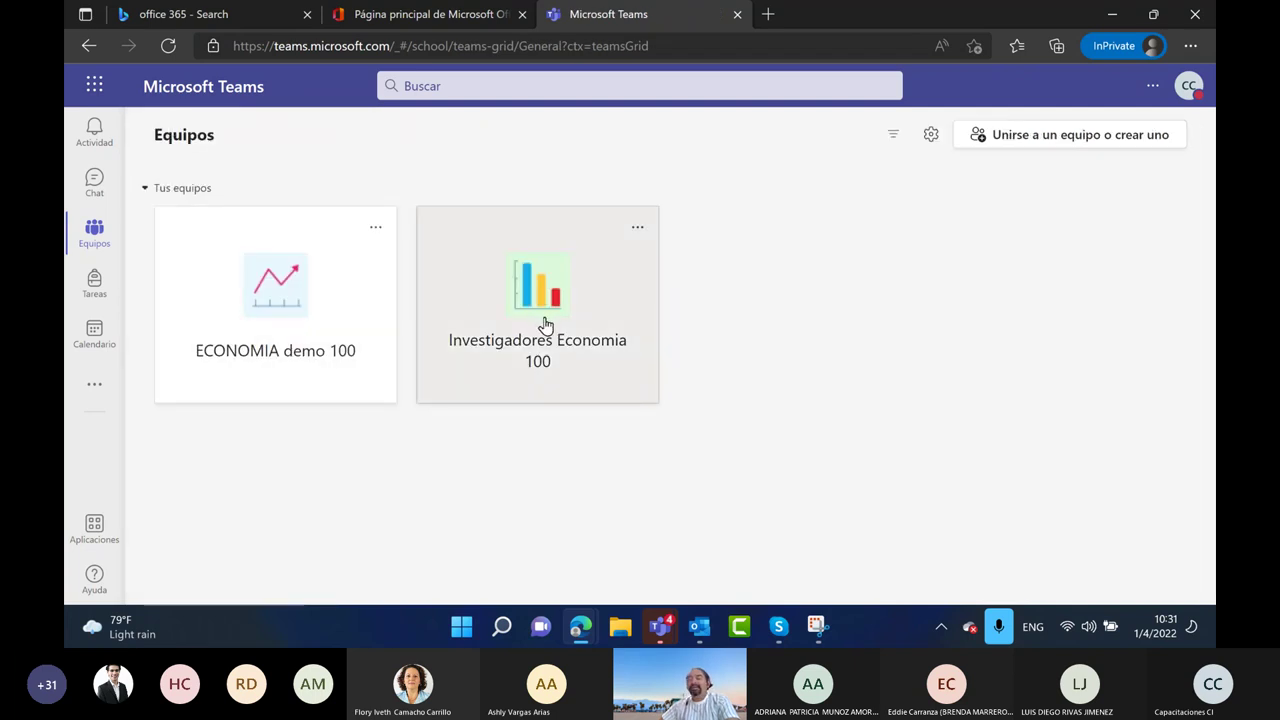
Open the Investigadores Economia 100 team's 'Bloc de notas de PLC' tab with its section list
{"action": "left_click", "coordinate": [548, 325]}
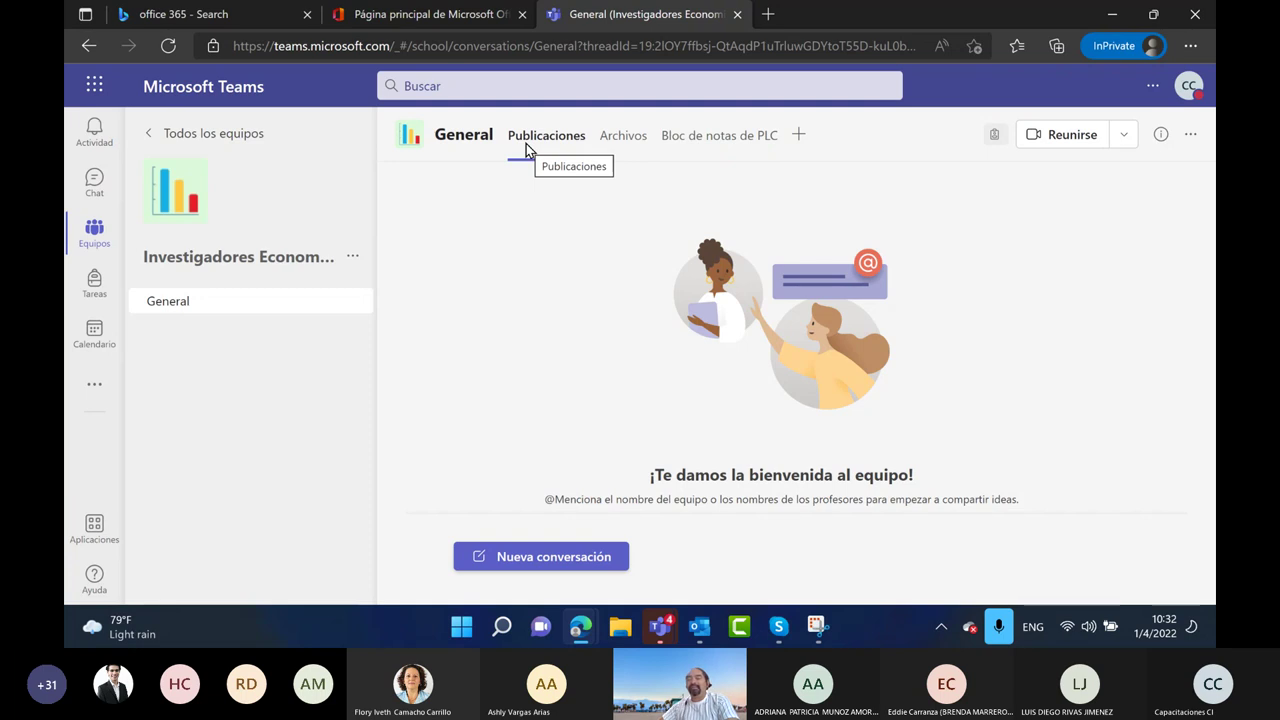
{"action": "left_click", "coordinate": [694, 145]}
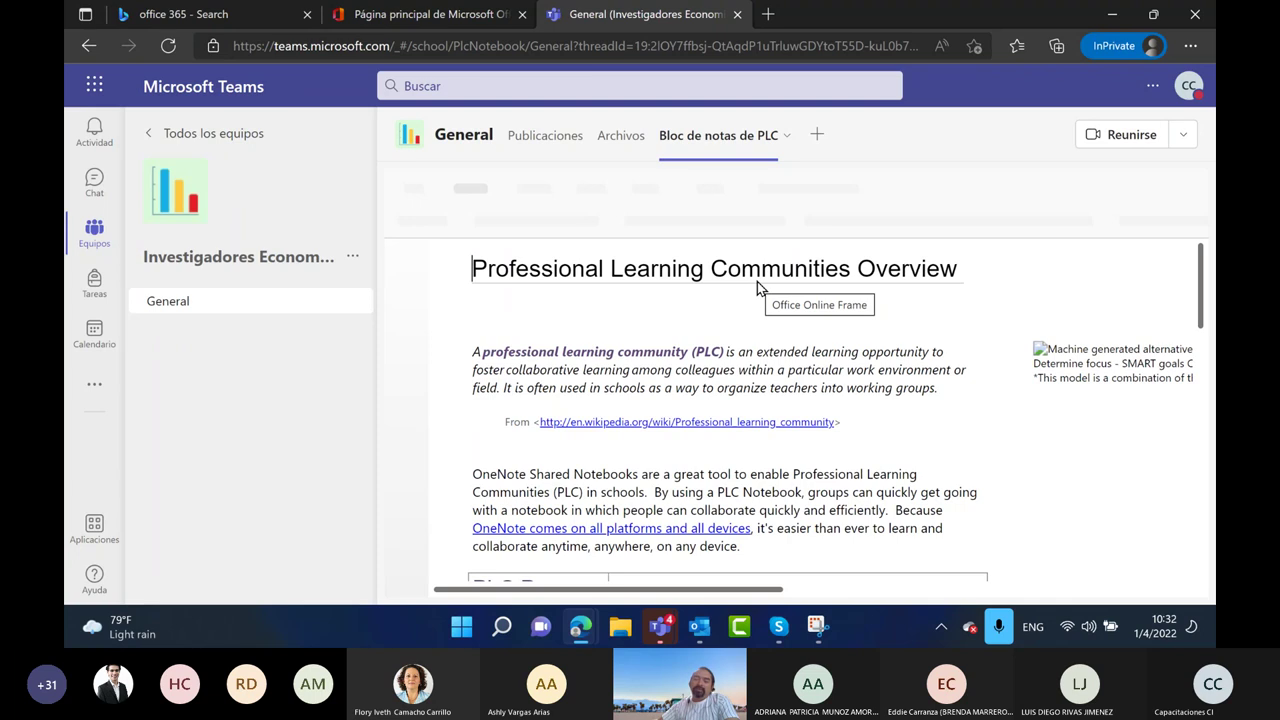
{"action": "left_click", "coordinate": [405, 258]}
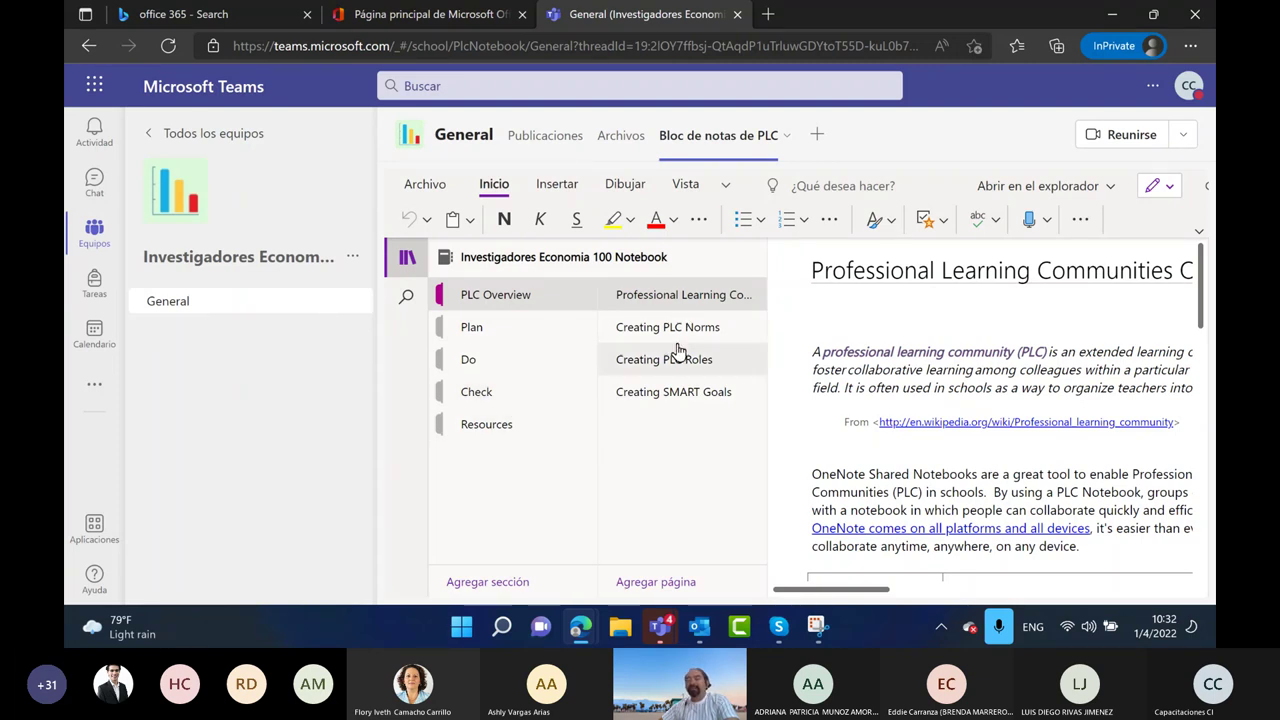
Browse the Plan, Do and Check sections, then read the PLC Overview page
{"action": "left_click", "coordinate": [540, 336]}
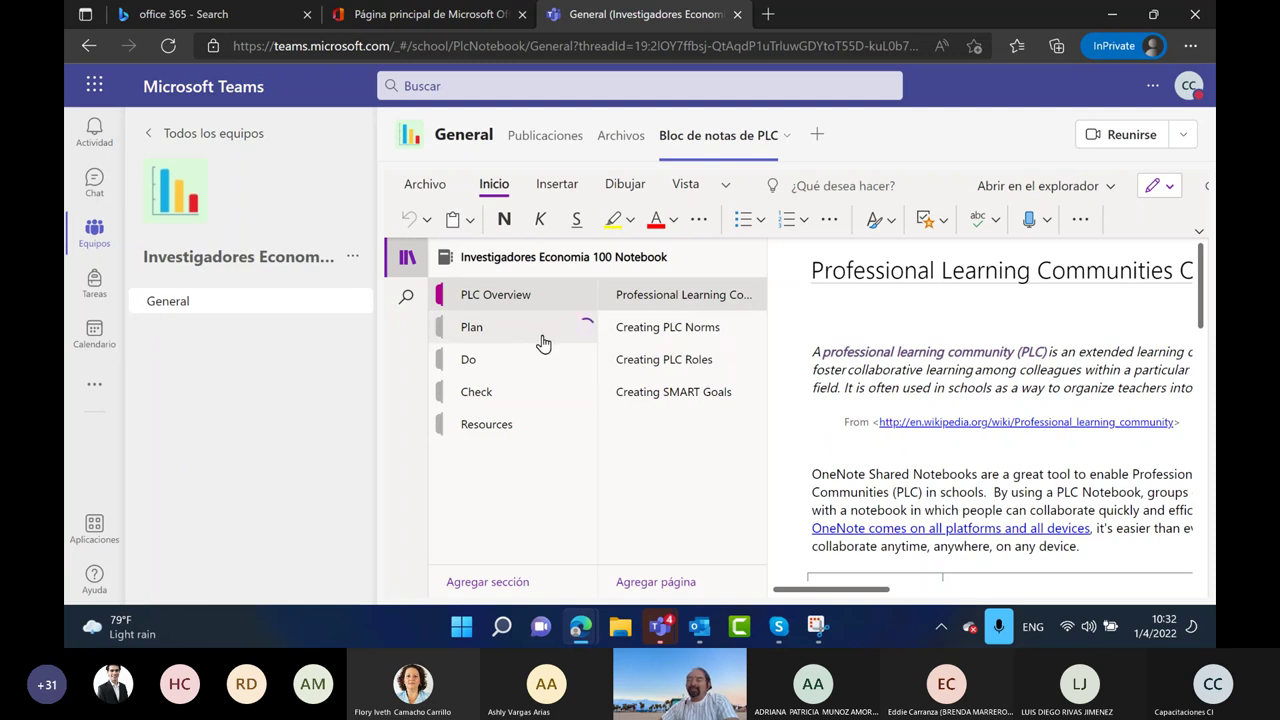
{"action": "left_click", "coordinate": [518, 374]}
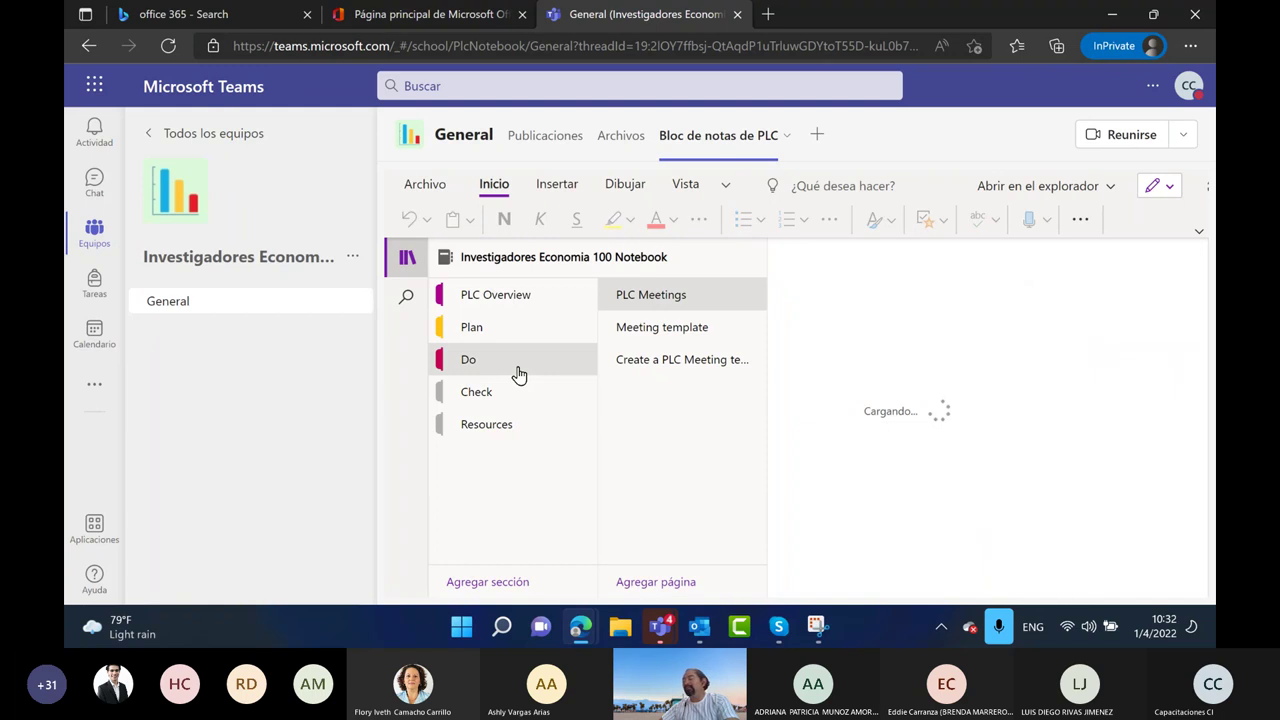
{"action": "left_click", "coordinate": [508, 391]}
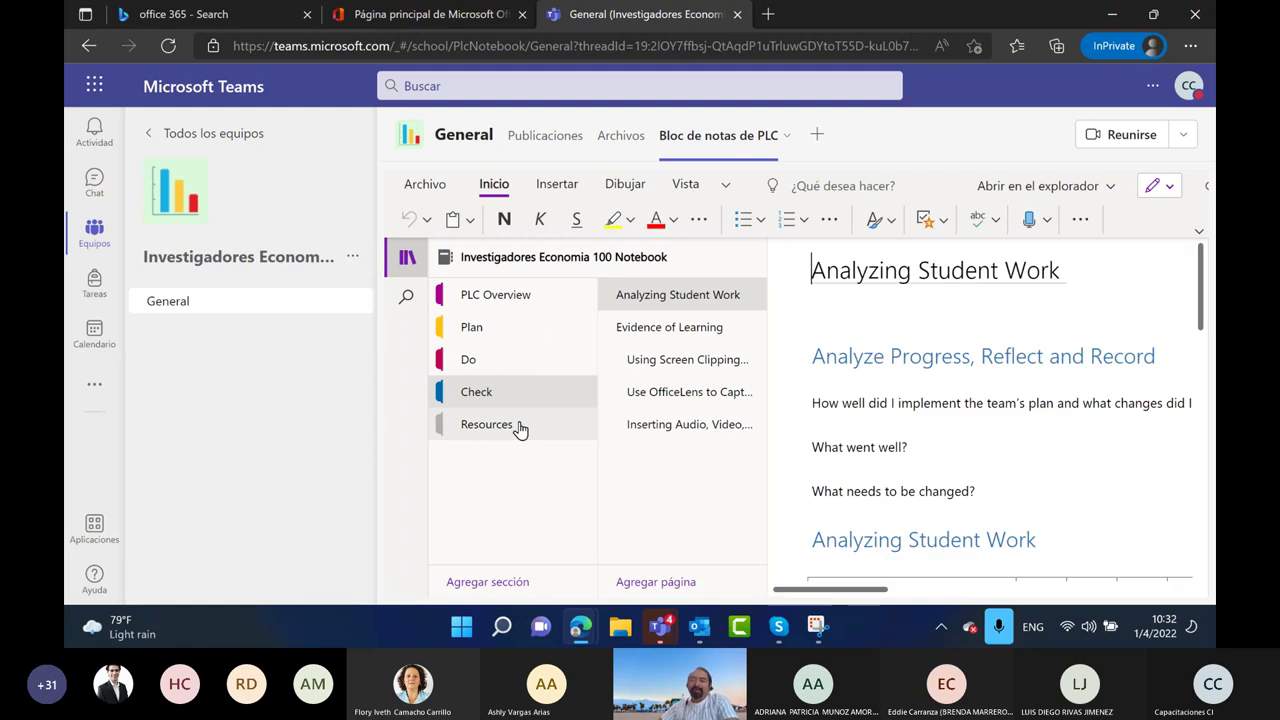
{"action": "left_click", "coordinate": [550, 310]}
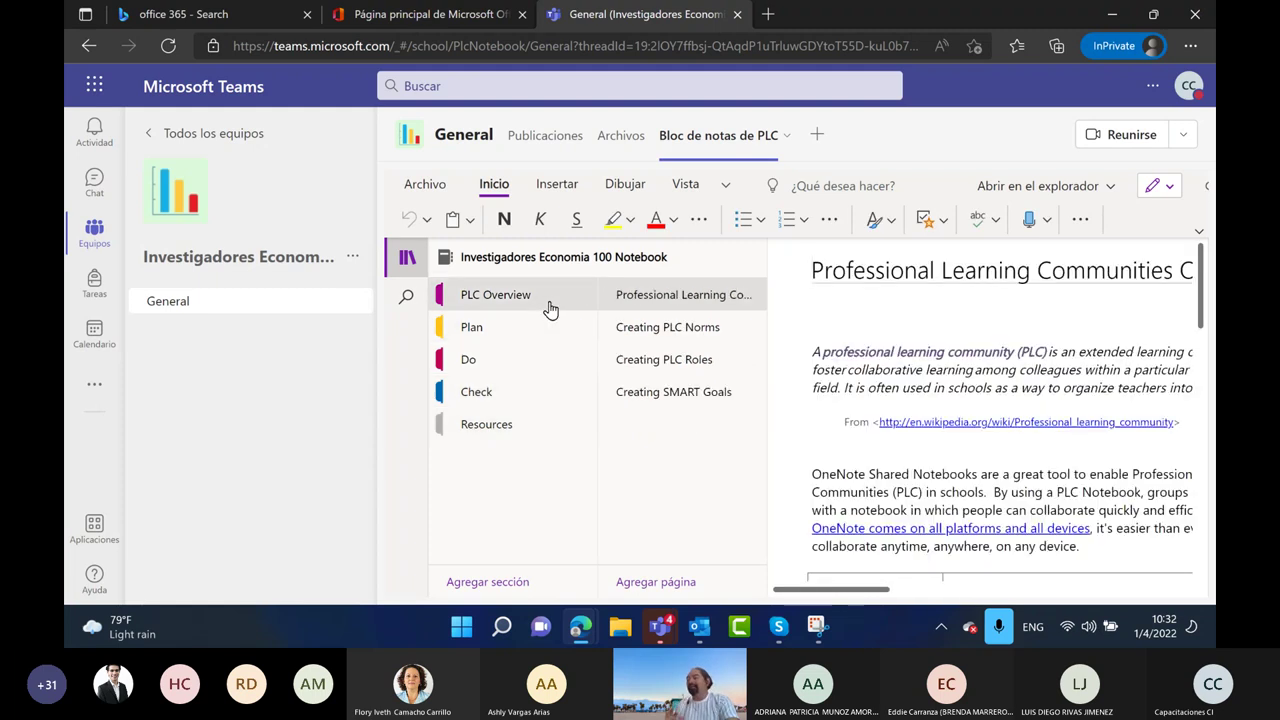
{"action": "left_click", "coordinate": [873, 313]}
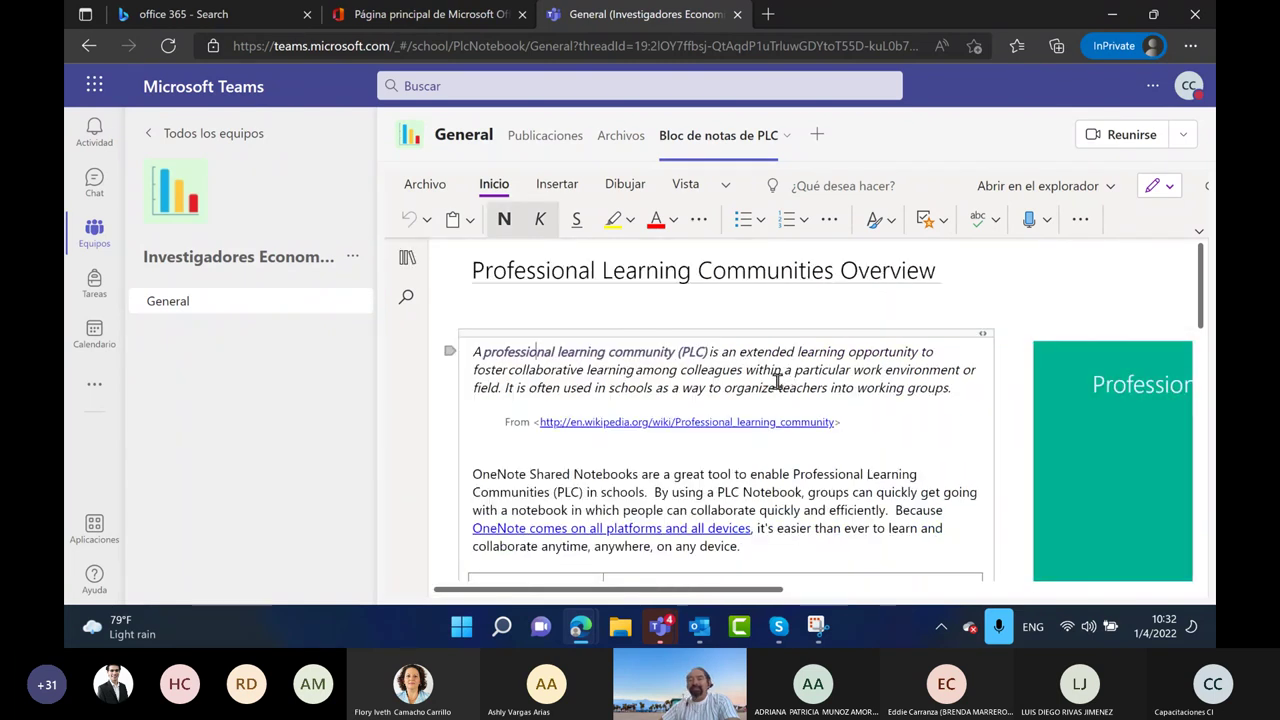
{"action": "scroll", "coordinate": [715, 390], "scroll_direction": "down", "scroll_amount": 2}
{"action": "scroll", "coordinate": [726, 385], "scroll_direction": "down", "scroll_amount": 5}
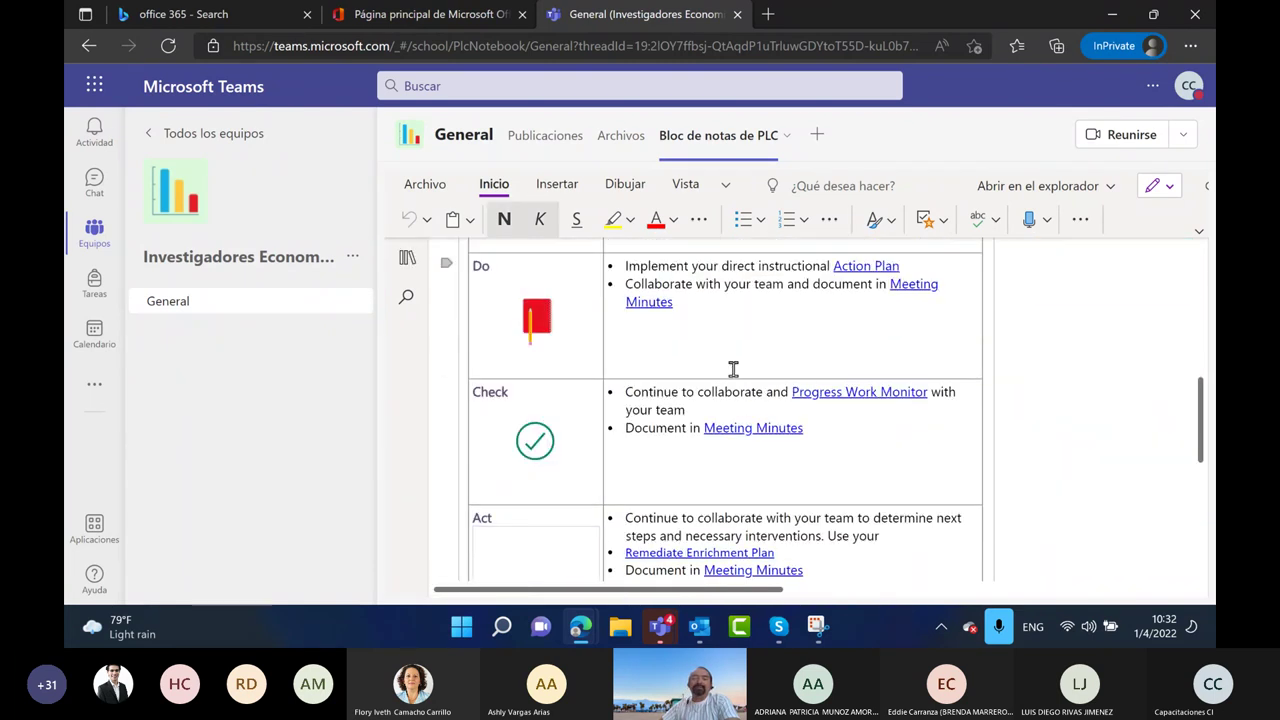
{"action": "scroll", "coordinate": [729, 400], "scroll_direction": "up", "scroll_amount": 10}
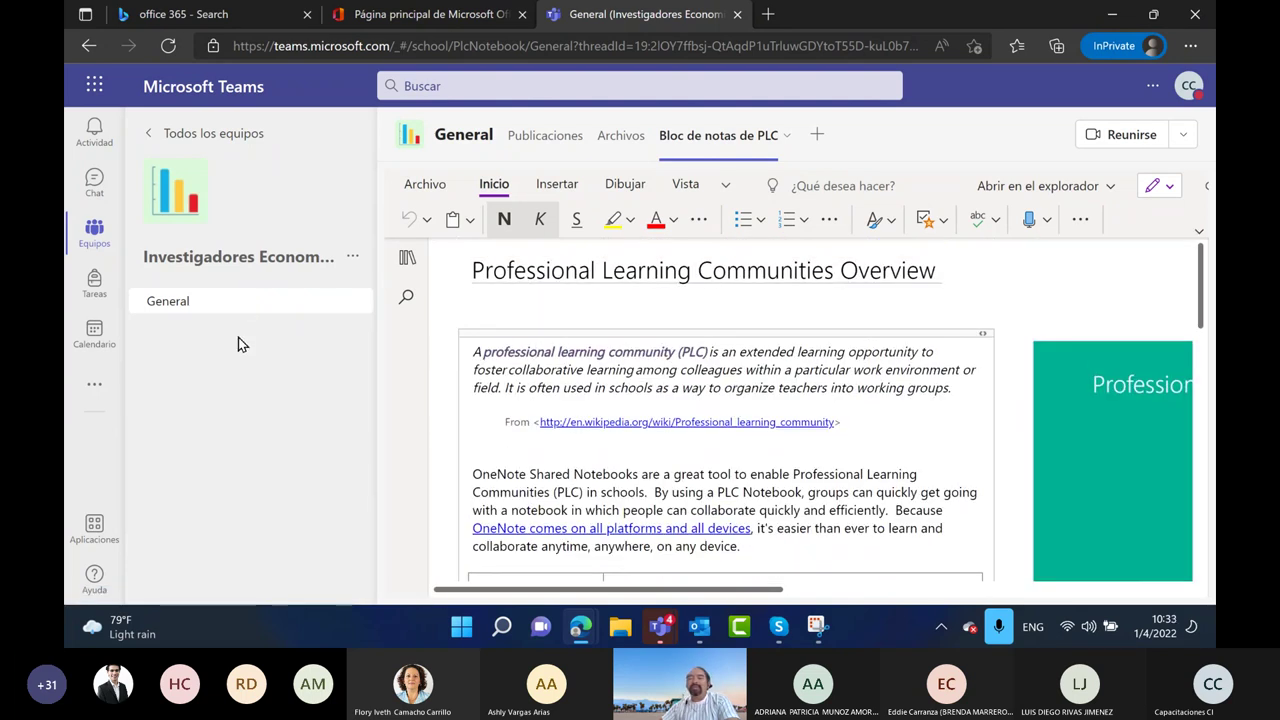
{"action": "left_click", "coordinate": [816, 626]}
{"action": "left_click", "coordinate": [114, 50]}
{"action": "left_click_drag", "start_coordinate": [222, 118], "coordinate": [446, 604]}
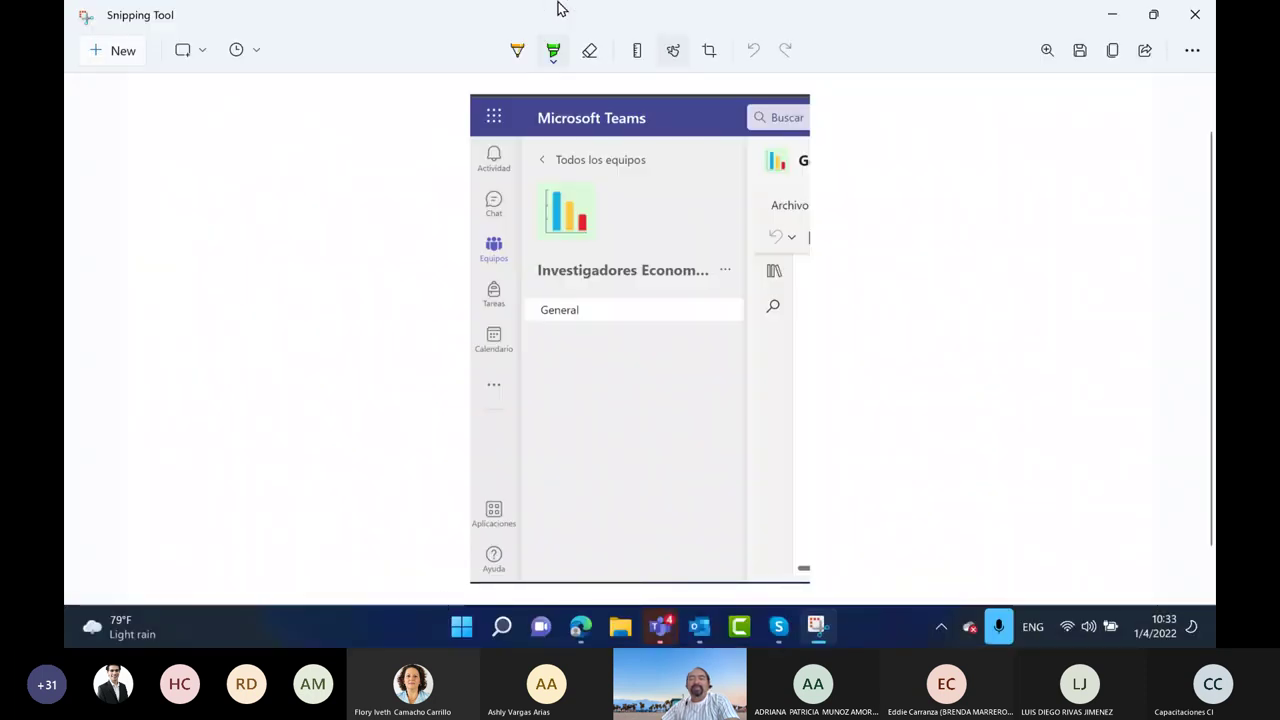
{"action": "key", "text": "super+Right"}
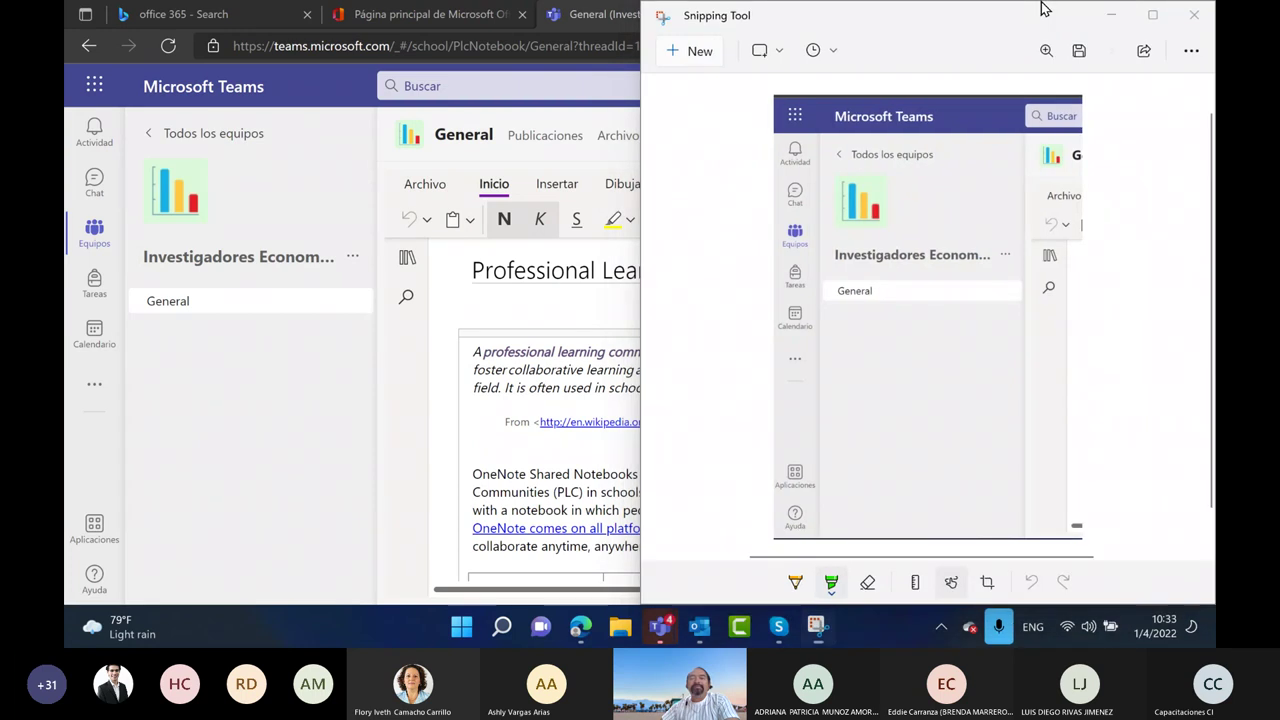
{"action": "left_click", "coordinate": [254, 186]}
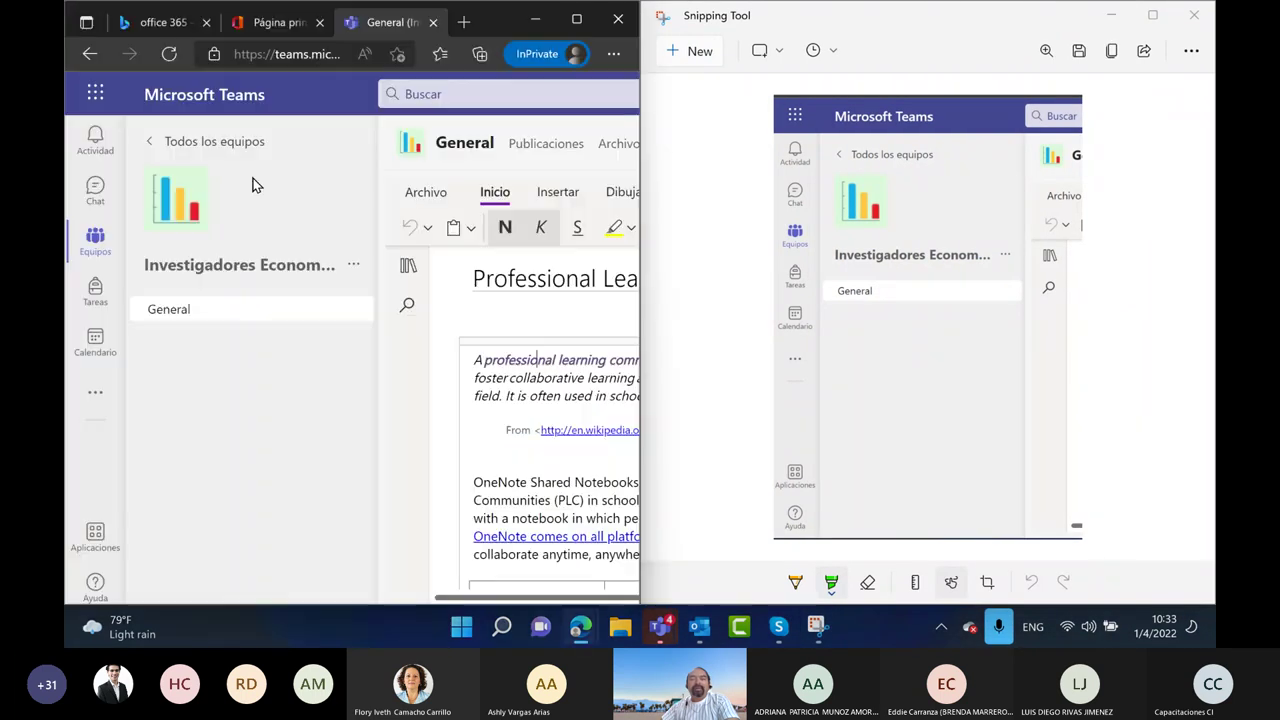
{"action": "left_click", "coordinate": [96, 238]}
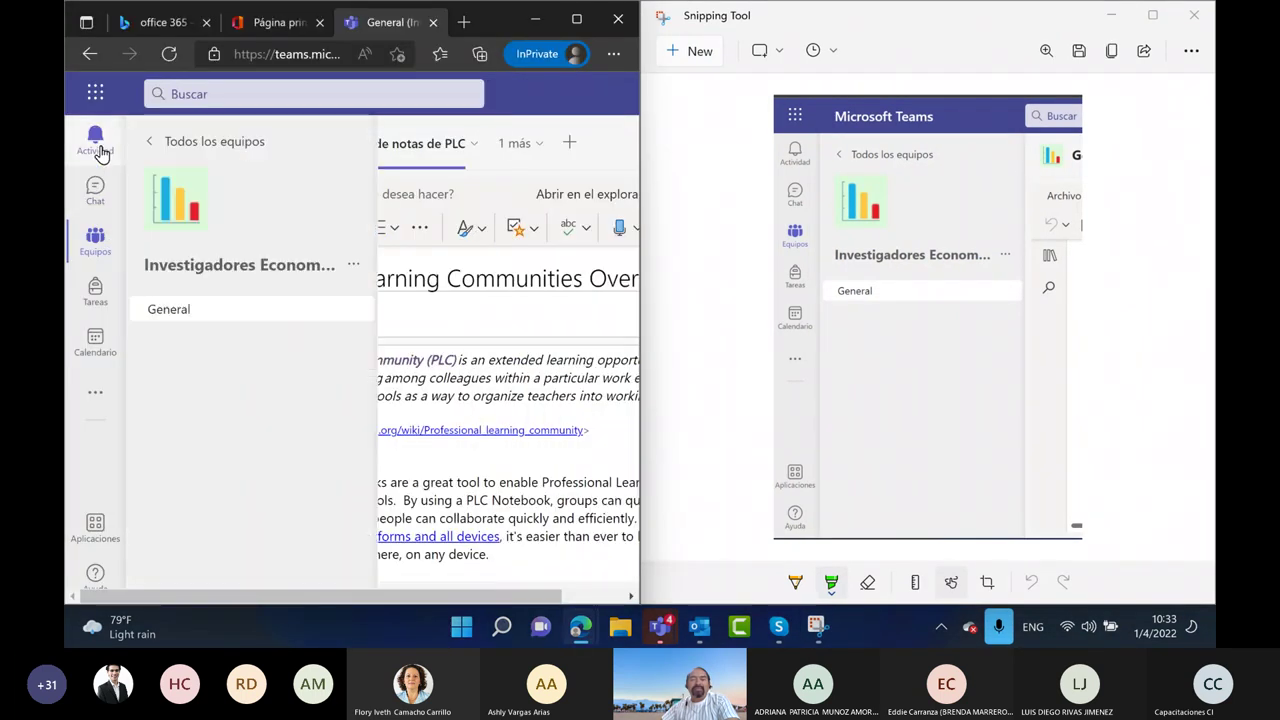
{"action": "left_click", "coordinate": [100, 243]}
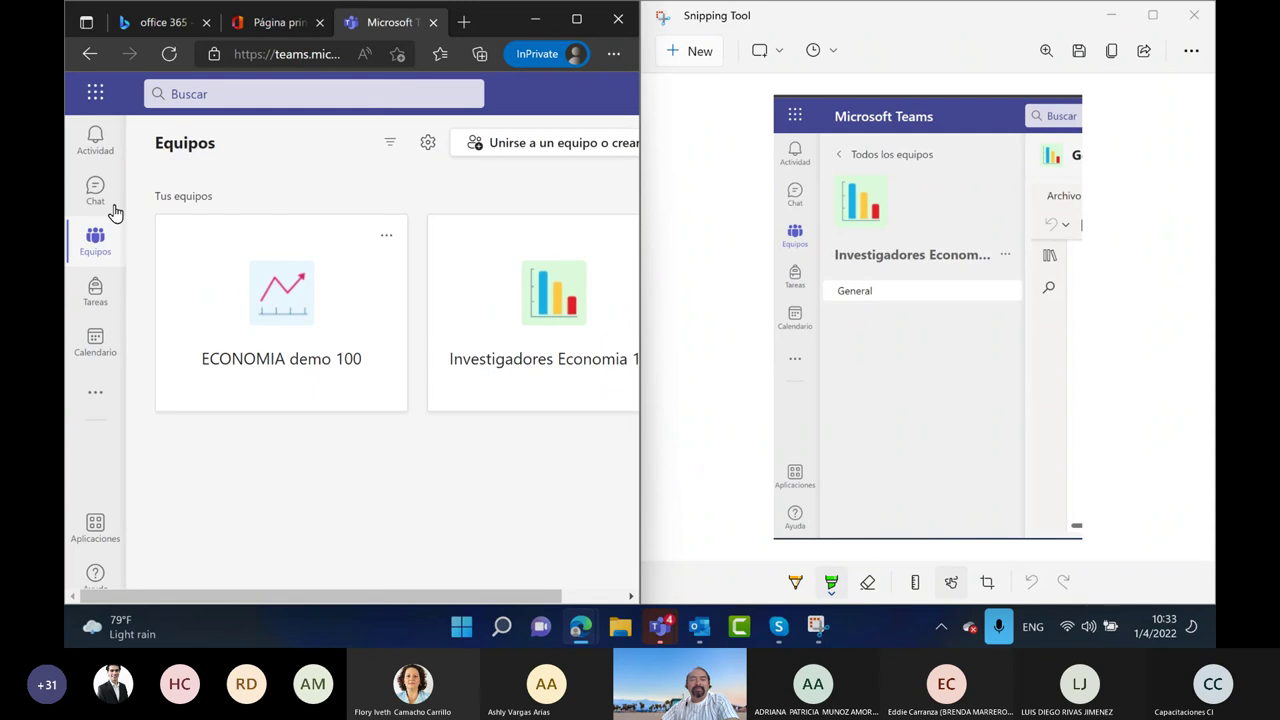
{"action": "left_click", "coordinate": [268, 305]}
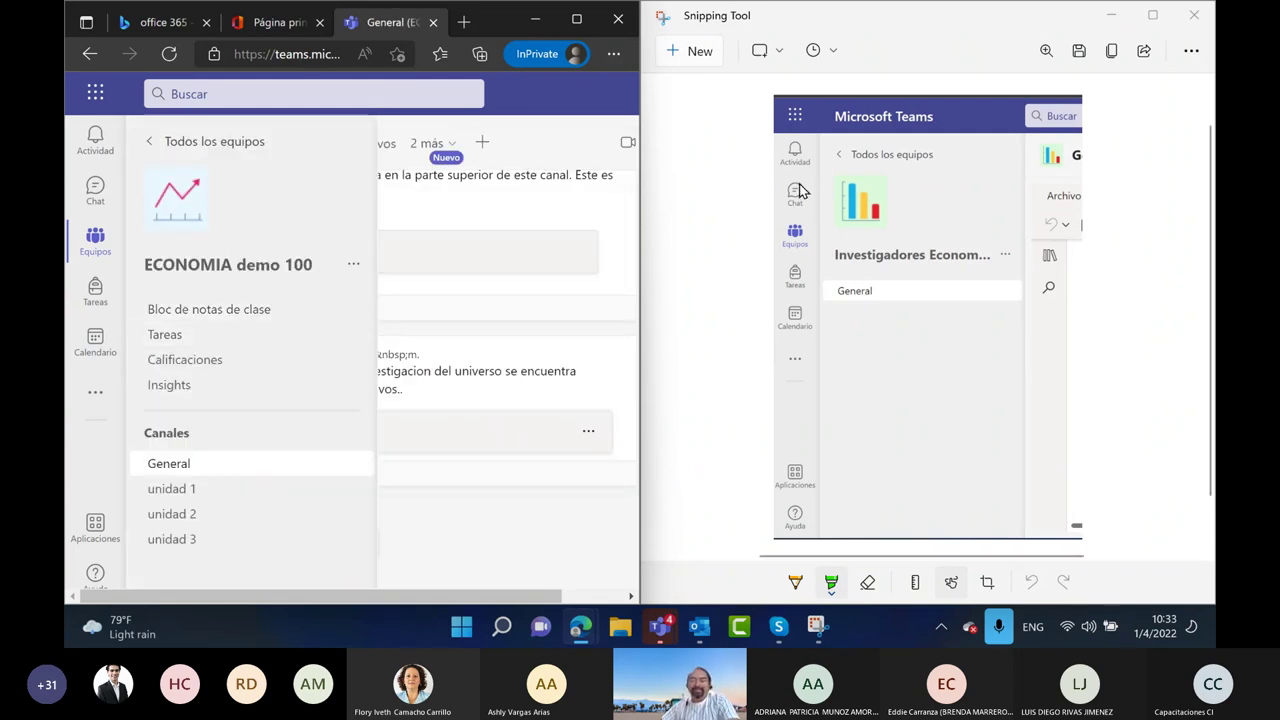
{"action": "mouse_move", "coordinate": [200, 228]}
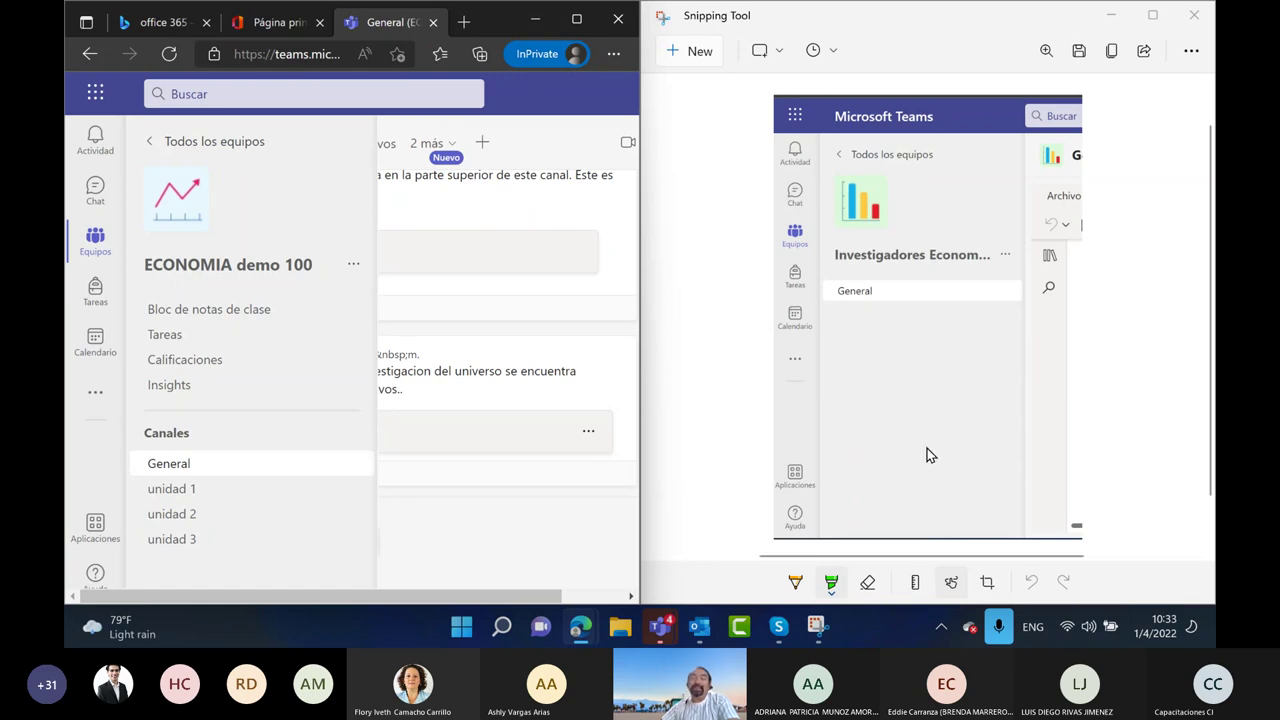
{"action": "left_click", "coordinate": [1124, 492]}
{"action": "left_click", "coordinate": [813, 50]}
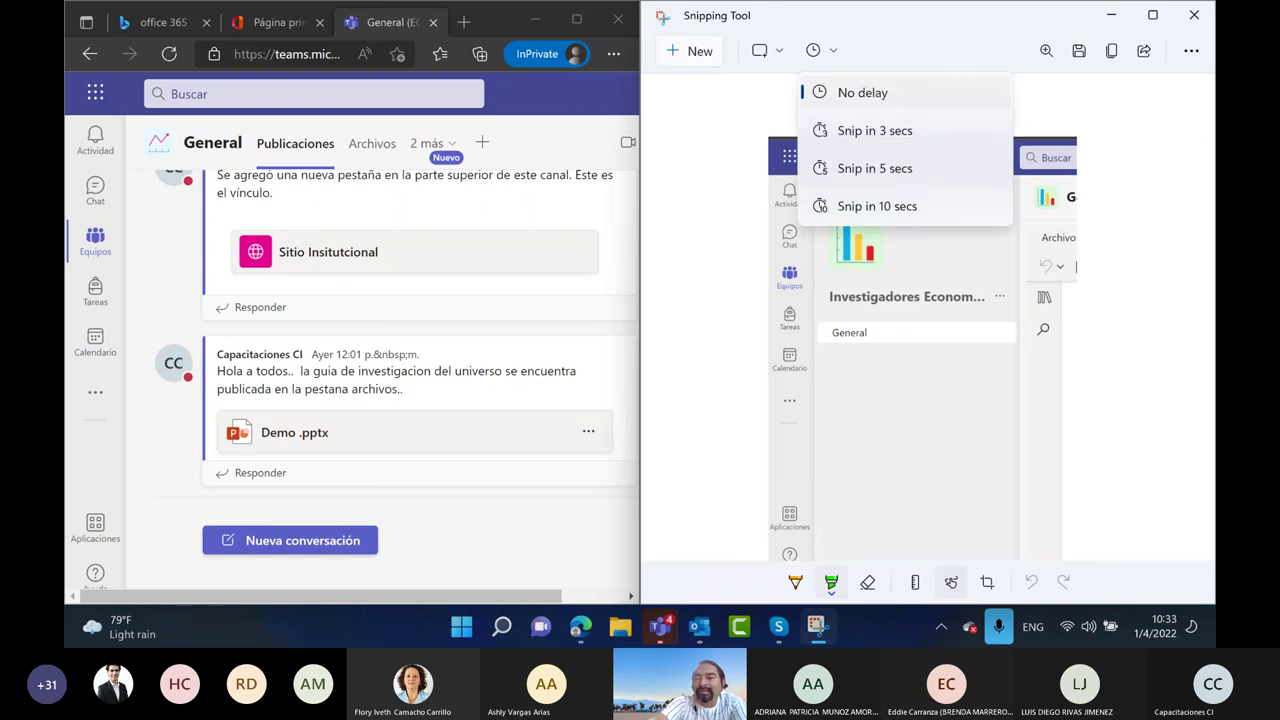
{"action": "left_click", "coordinate": [768, 50]}
{"action": "left_click", "coordinate": [768, 50]}
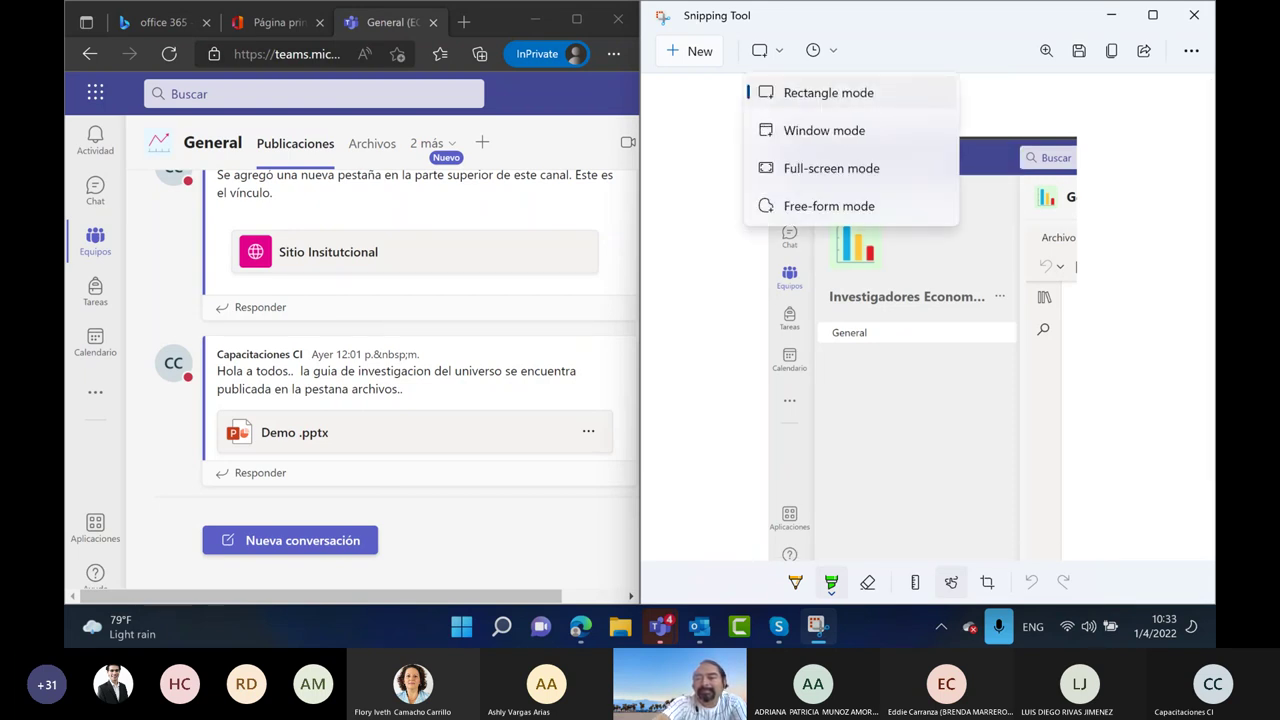
{"action": "key", "text": "Escape"}
{"action": "left_click", "coordinate": [813, 110]}
{"action": "mouse_move", "coordinate": [858, 378]}
{"action": "left_mouse_down"}
{"action": "mouse_move", "coordinate": [834, 434]}
{"action": "mouse_move", "coordinate": [858, 430]}
{"action": "left_mouse_up"}
{"action": "mouse_move", "coordinate": [872, 436]}
{"action": "left_mouse_down"}
{"action": "mouse_move", "coordinate": [874, 372]}
{"action": "mouse_move", "coordinate": [876, 405]}
{"action": "left_mouse_up"}
{"action": "mouse_move", "coordinate": [902, 362]}
{"action": "left_mouse_down"}
{"action": "mouse_move", "coordinate": [938, 415]}
{"action": "mouse_move", "coordinate": [948, 408]}
{"action": "left_mouse_up"}
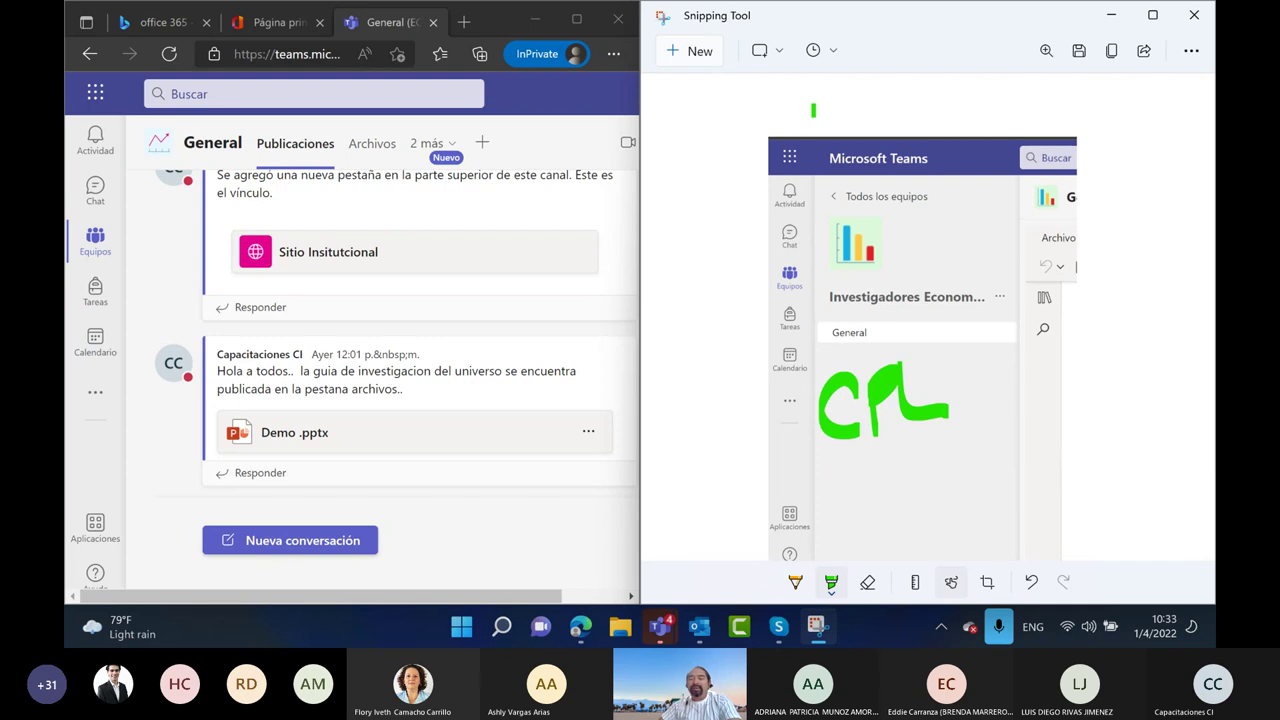
{"action": "mouse_move", "coordinate": [891, 485]}
{"action": "left_mouse_down"}
{"action": "mouse_move", "coordinate": [746, 470]}
{"action": "mouse_move", "coordinate": [737, 494]}
{"action": "mouse_move", "coordinate": [752, 482]}
{"action": "left_mouse_up"}
{"action": "scroll", "coordinate": [290, 250], "scroll_direction": "up", "scroll_amount": 10}
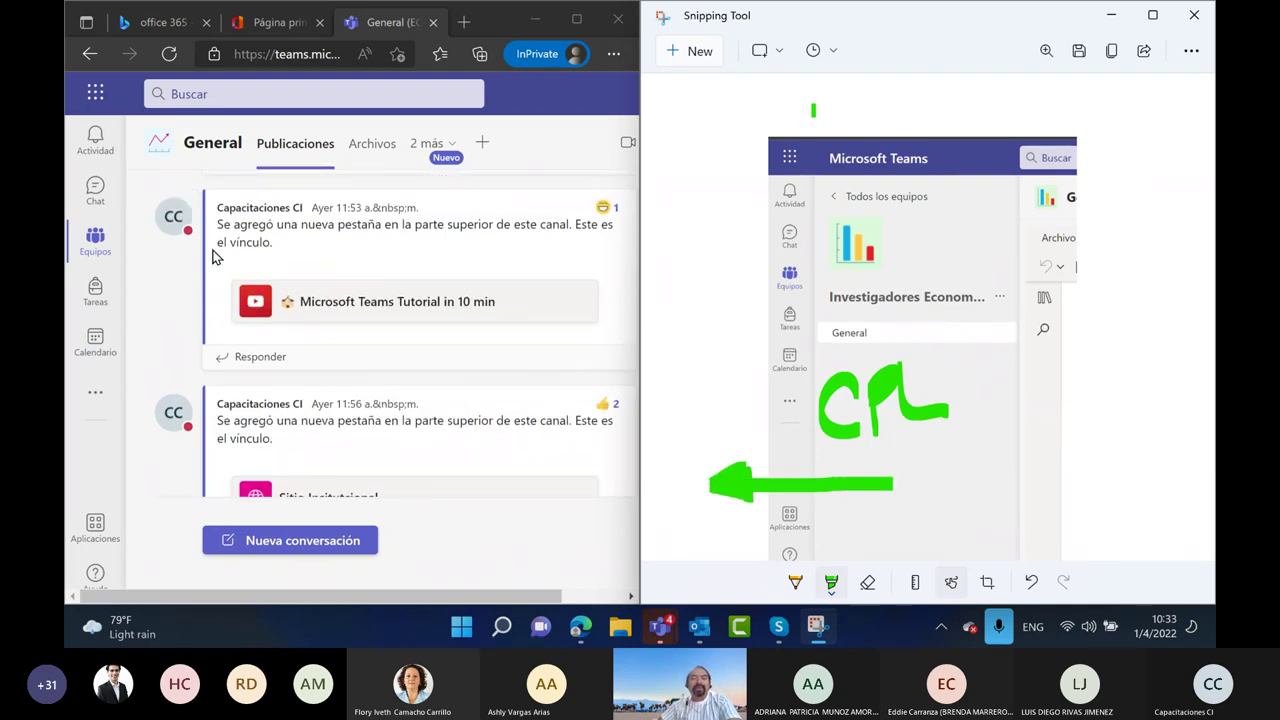
{"action": "scroll", "coordinate": [246, 296], "scroll_direction": "up", "scroll_amount": 1}
{"action": "scroll", "coordinate": [250, 330], "scroll_direction": "down", "scroll_amount": 4}
{"action": "scroll", "coordinate": [280, 440], "scroll_direction": "up", "scroll_amount": 2}
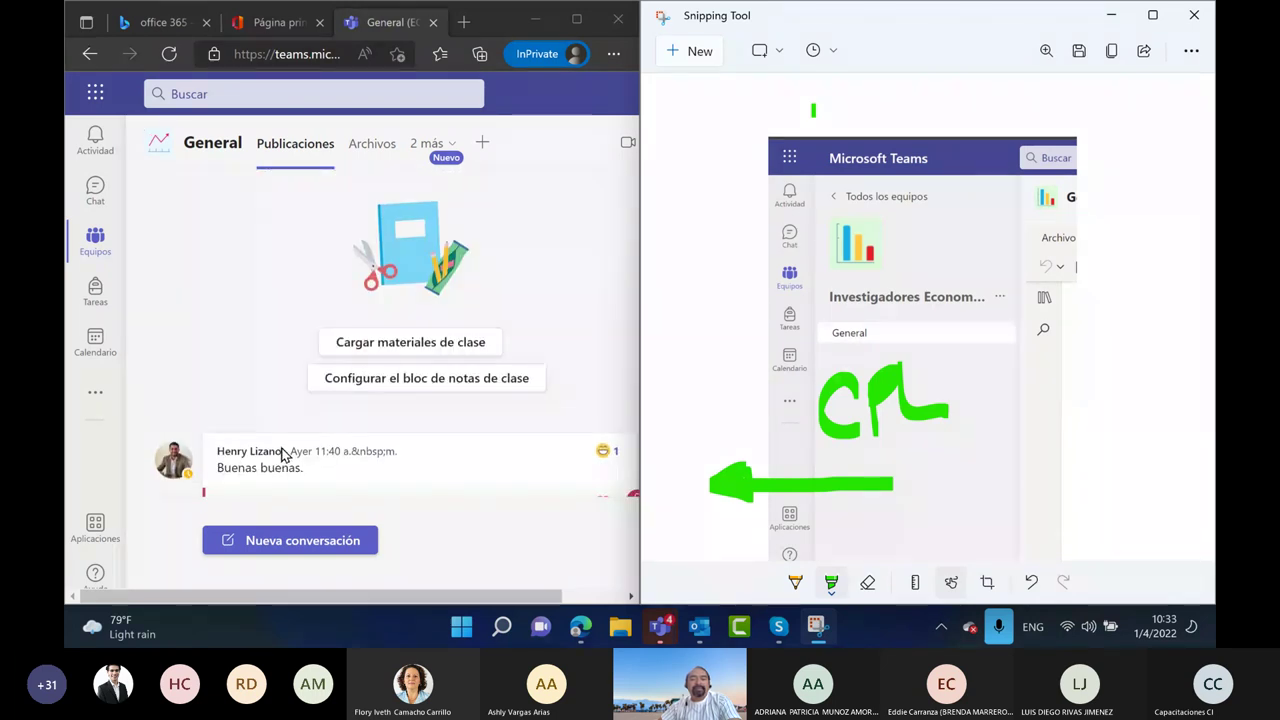
{"action": "scroll", "coordinate": [282, 454], "scroll_direction": "down", "scroll_amount": 5}
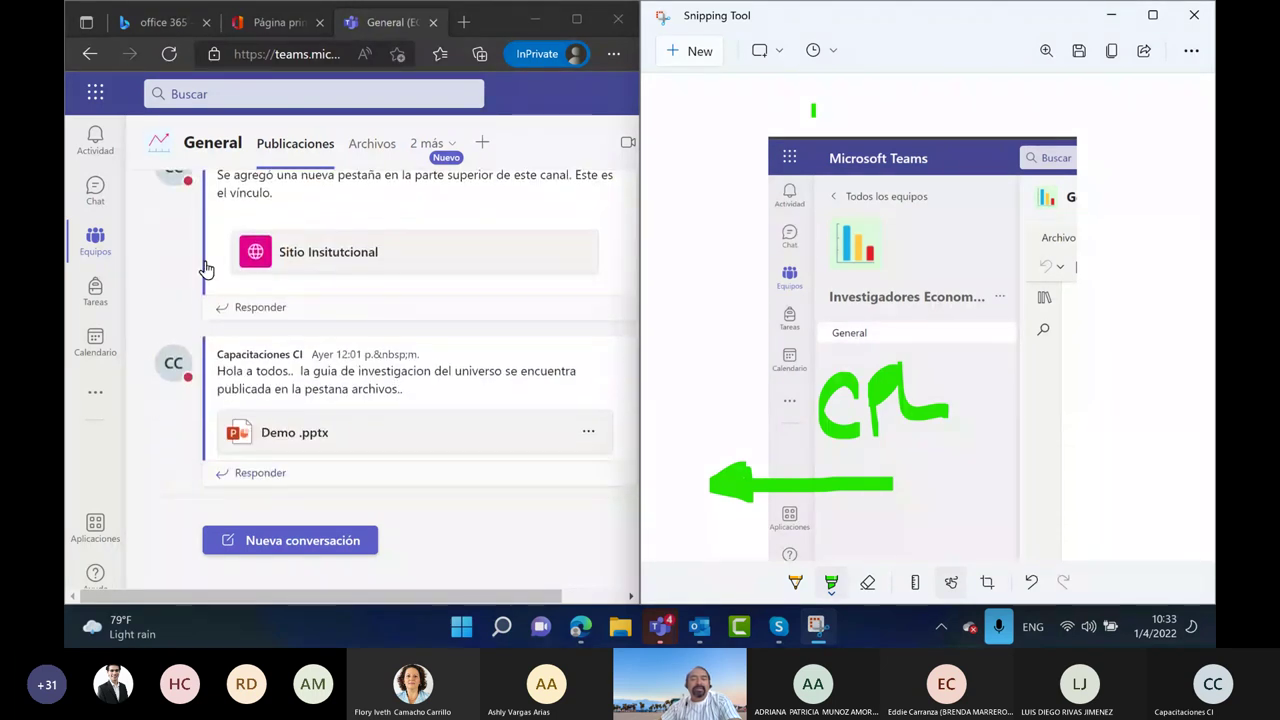
{"action": "left_click", "coordinate": [95, 240]}
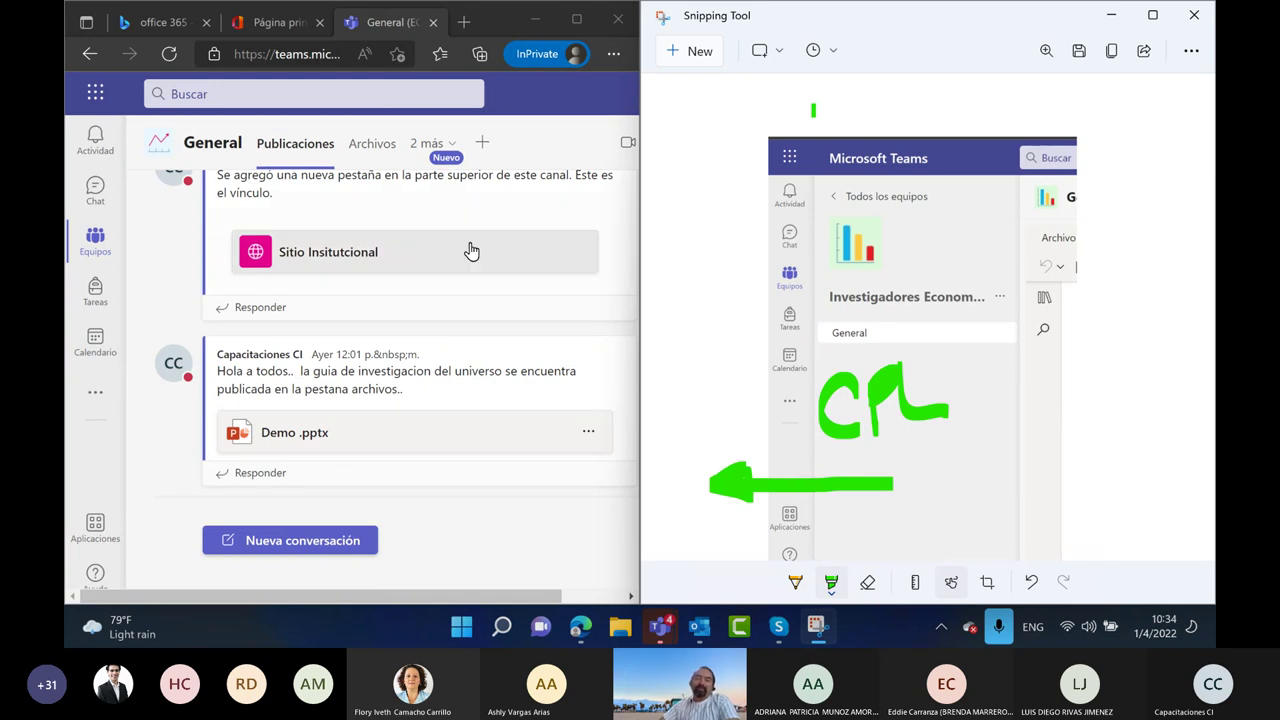
{"action": "mouse_move", "coordinate": [133, 322]}
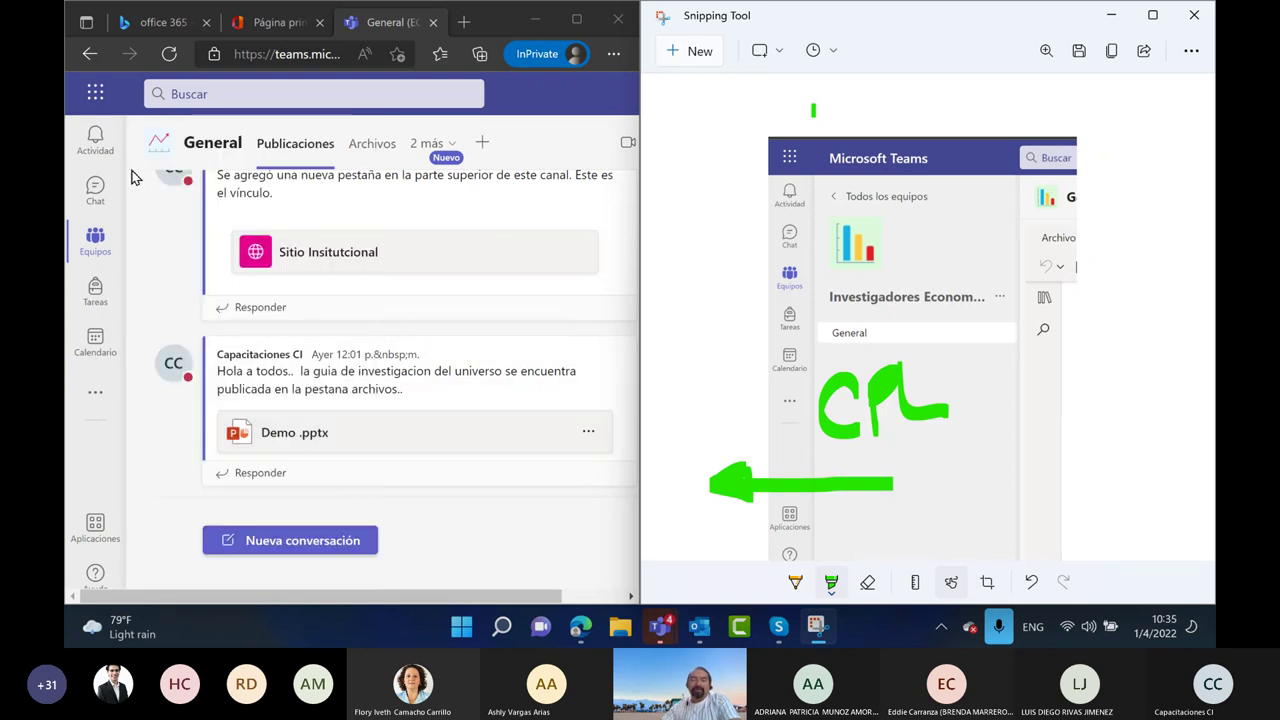
{"action": "mouse_move", "coordinate": [147, 270]}
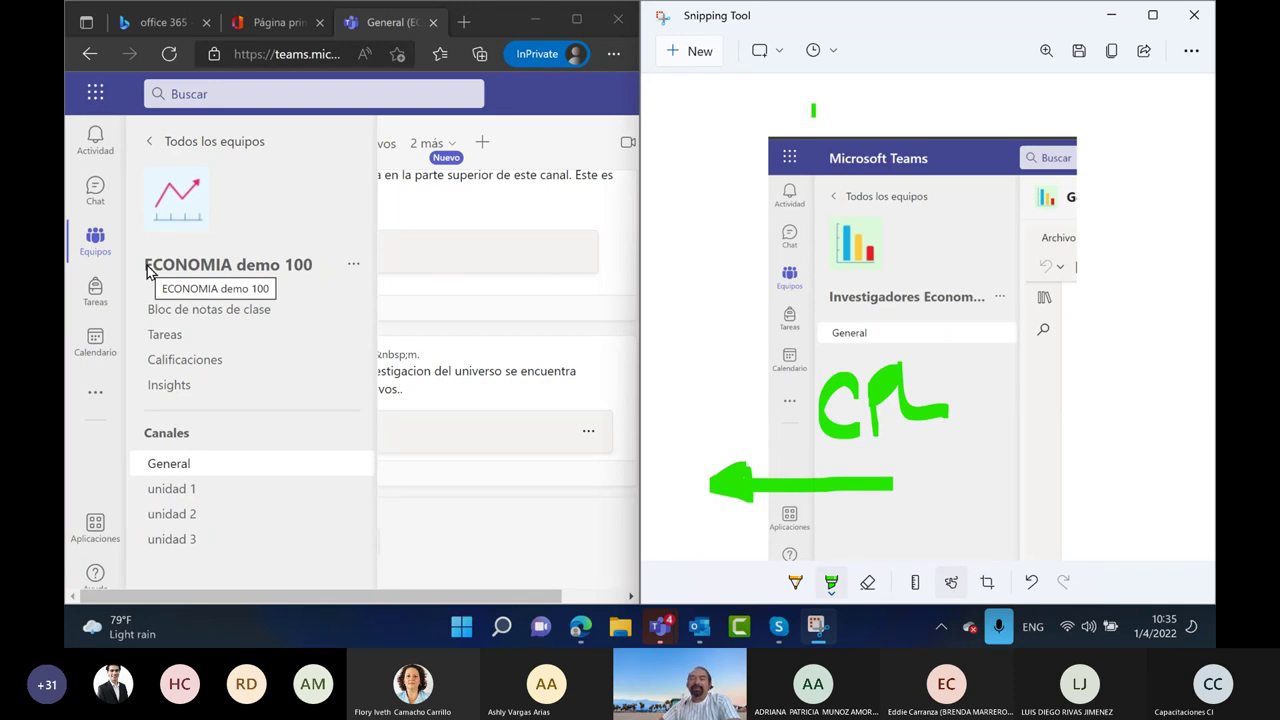
{"action": "left_click", "coordinate": [538, 268]}
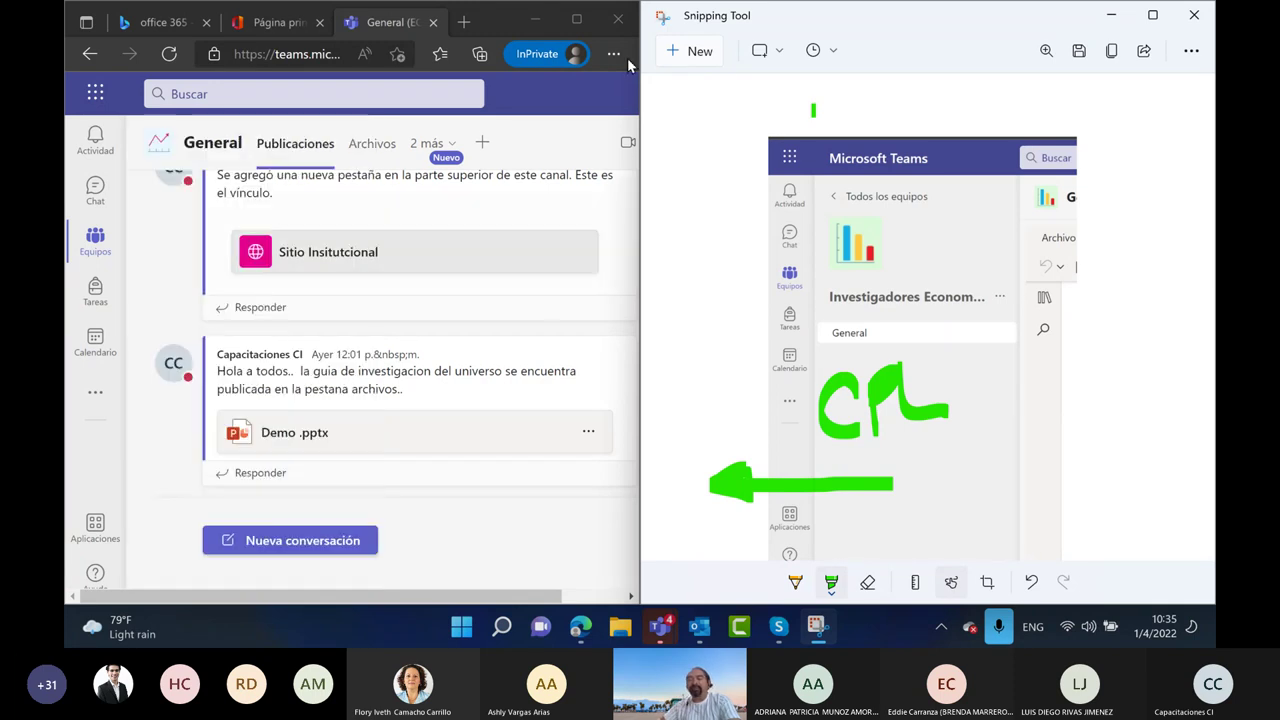
Draw stacked green highlighter strokes under CPL and start a second column to its right
{"action": "mouse_move", "coordinate": [920, 446]}
{"action": "left_mouse_down"}
{"action": "mouse_move", "coordinate": [985, 447]}
{"action": "mouse_move", "coordinate": [973, 472]}
{"action": "mouse_move", "coordinate": [989, 470]}
{"action": "left_mouse_up"}
{"action": "left_click", "coordinate": [928, 468]}
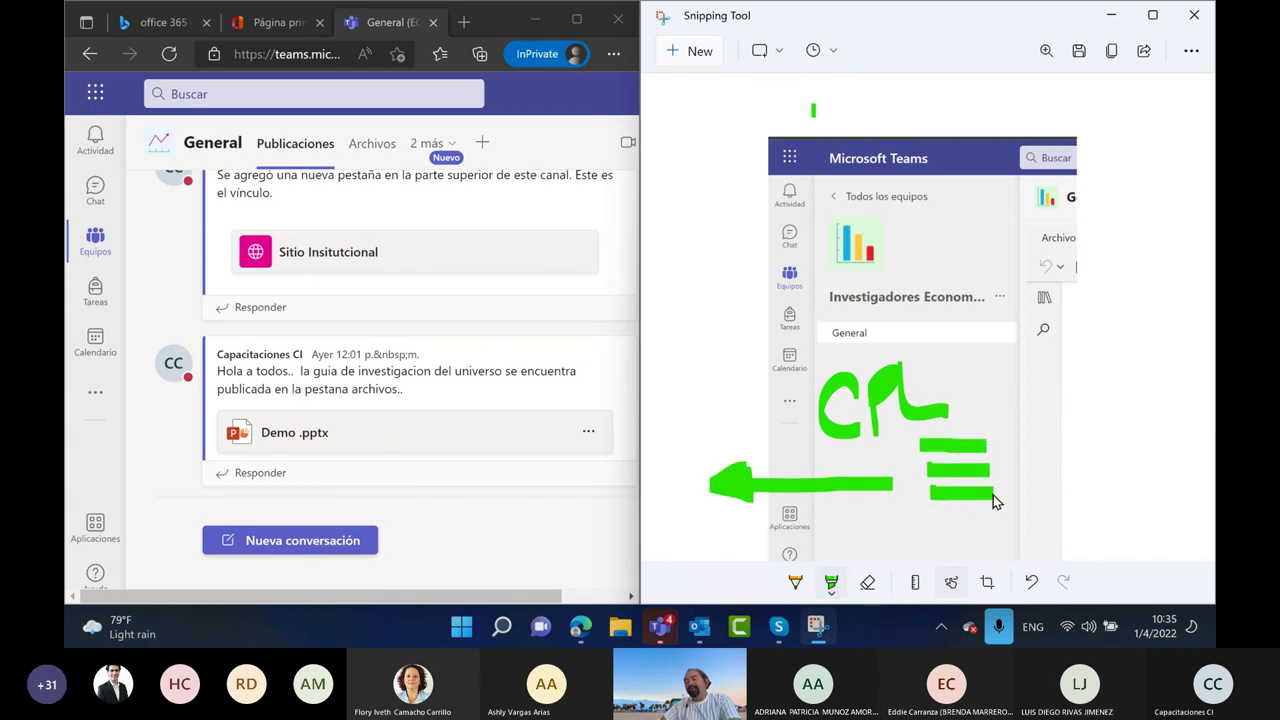
{"action": "mouse_move", "coordinate": [932, 514]}
{"action": "left_mouse_down"}
{"action": "mouse_move", "coordinate": [986, 515]}
{"action": "mouse_move", "coordinate": [1000, 537]}
{"action": "left_mouse_up"}
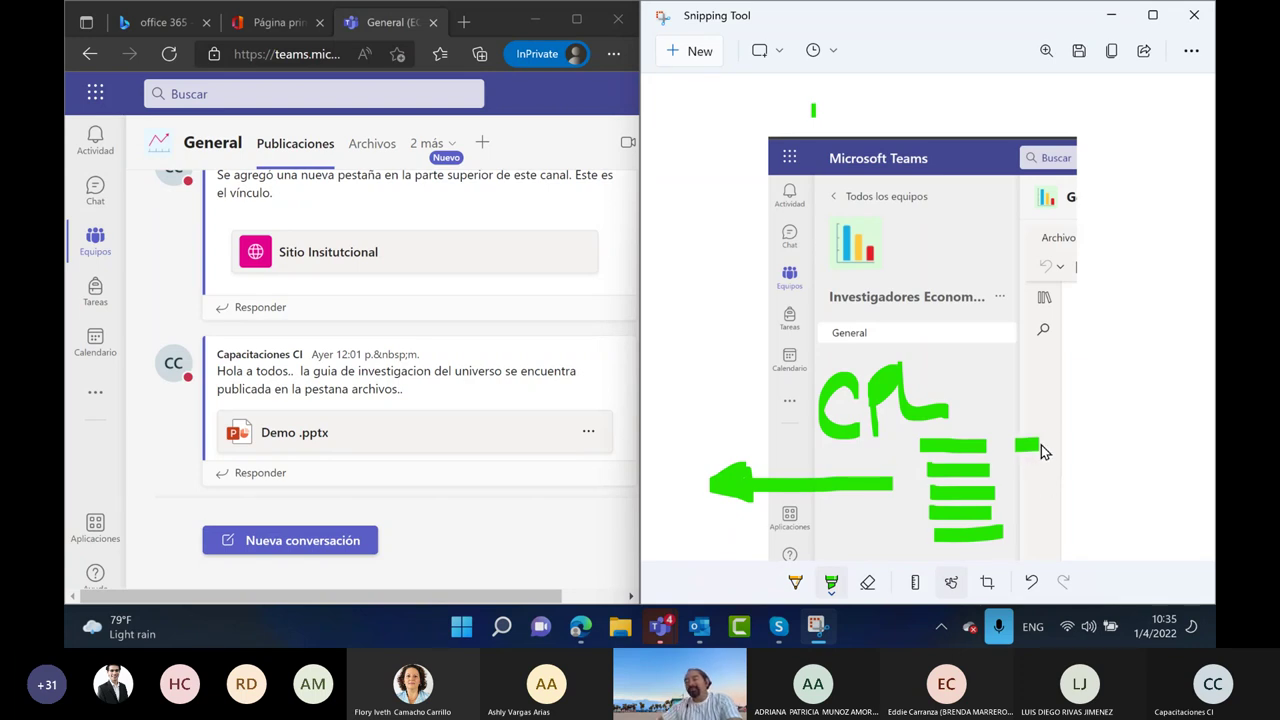
{"action": "mouse_move", "coordinate": [1018, 463]}
{"action": "left_mouse_down"}
{"action": "mouse_move", "coordinate": [1040, 463]}
{"action": "mouse_move", "coordinate": [1026, 506]}
{"action": "left_mouse_up"}
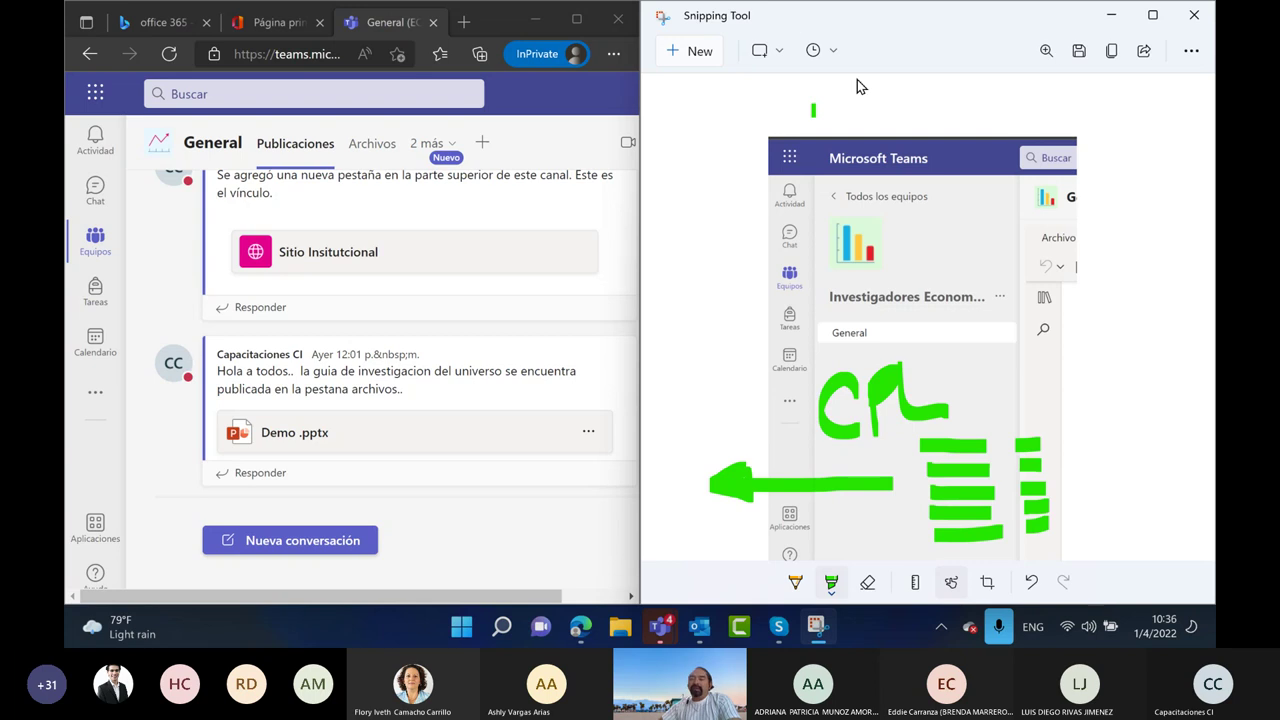
Set Snipping Tool aside, maximize Teams, and start creating a Docentes-type team
{"action": "left_click", "coordinate": [1111, 15]}
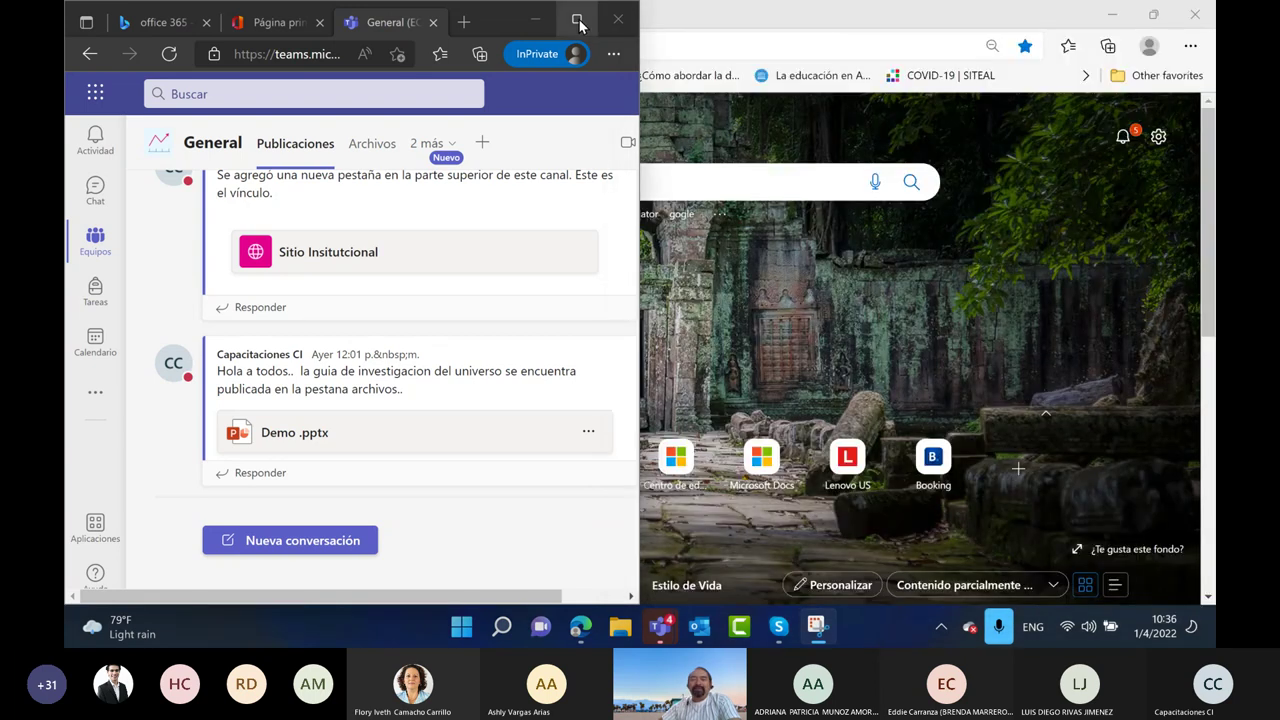
{"action": "left_click", "coordinate": [576, 19]}
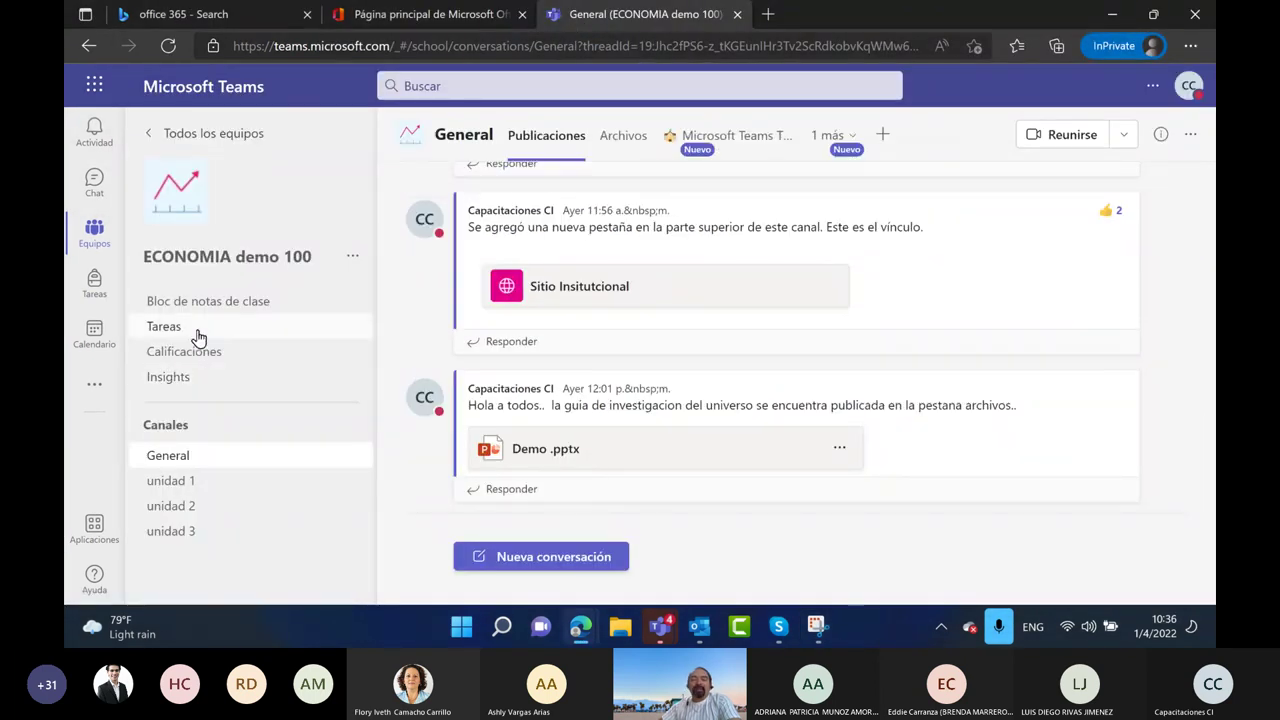
{"action": "left_click", "coordinate": [152, 137]}
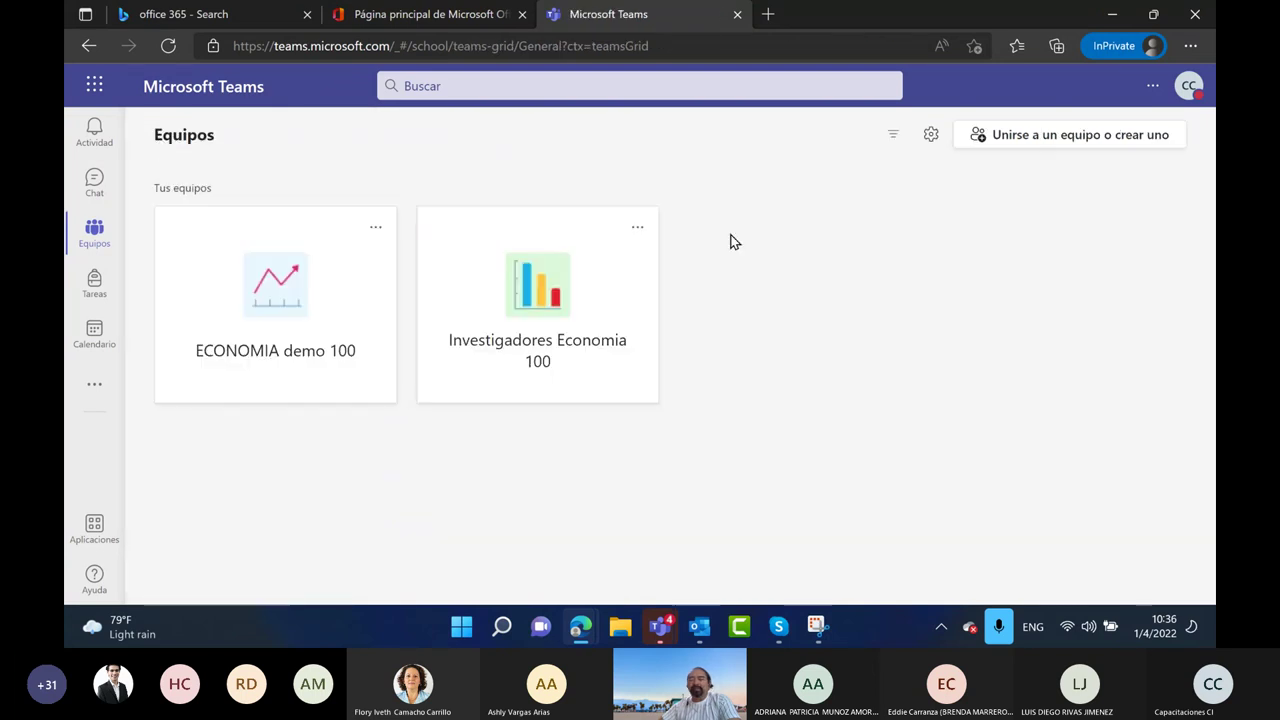
{"action": "left_click", "coordinate": [1014, 146]}
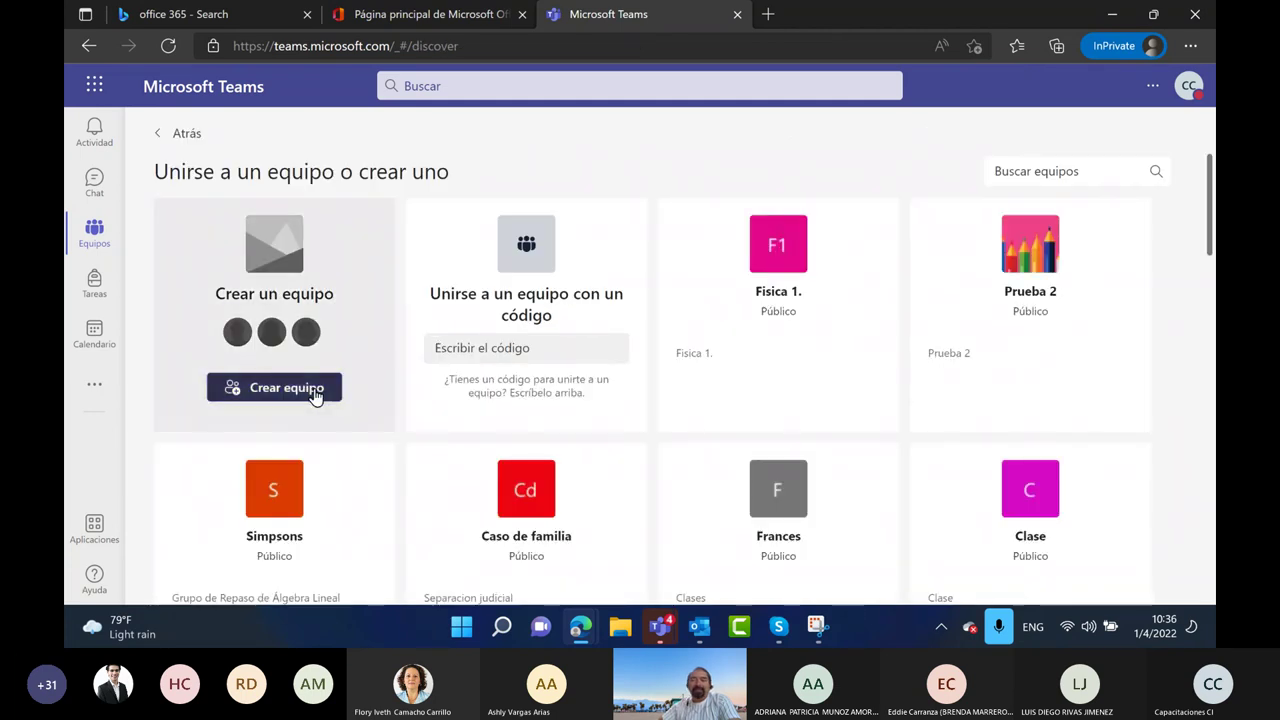
{"action": "left_click", "coordinate": [316, 392]}
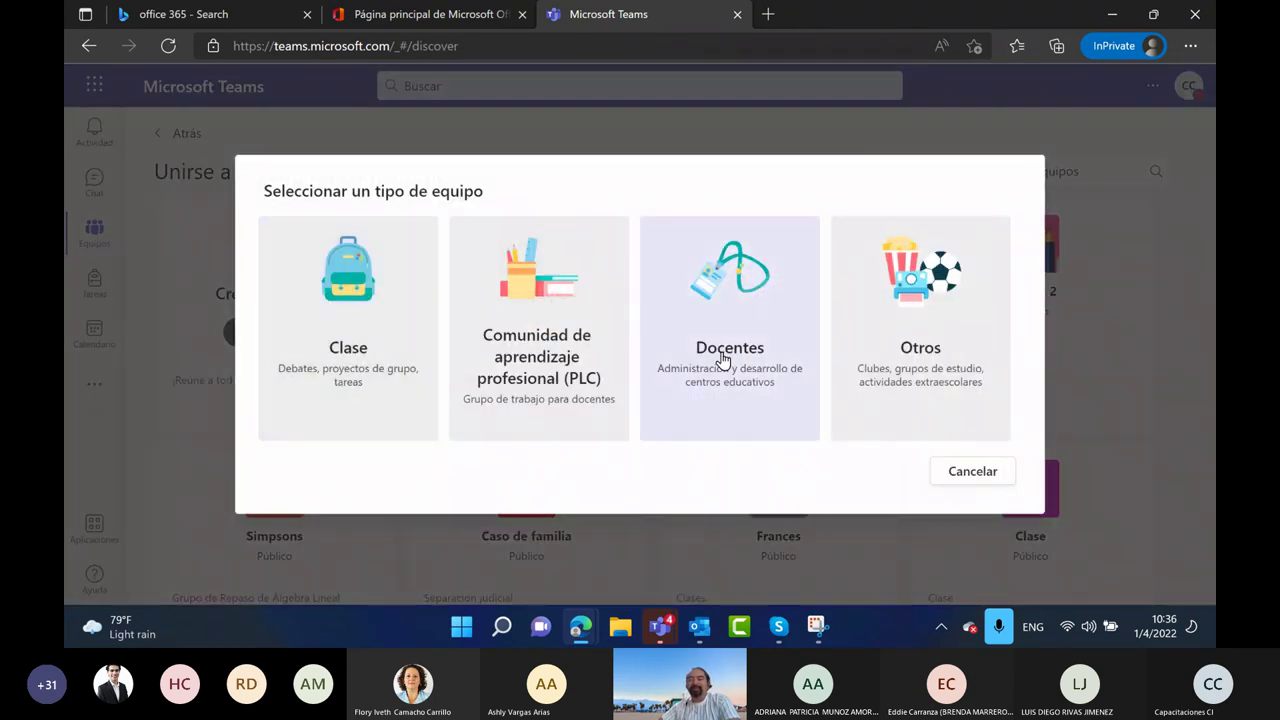
{"action": "left_click", "coordinate": [722, 360]}
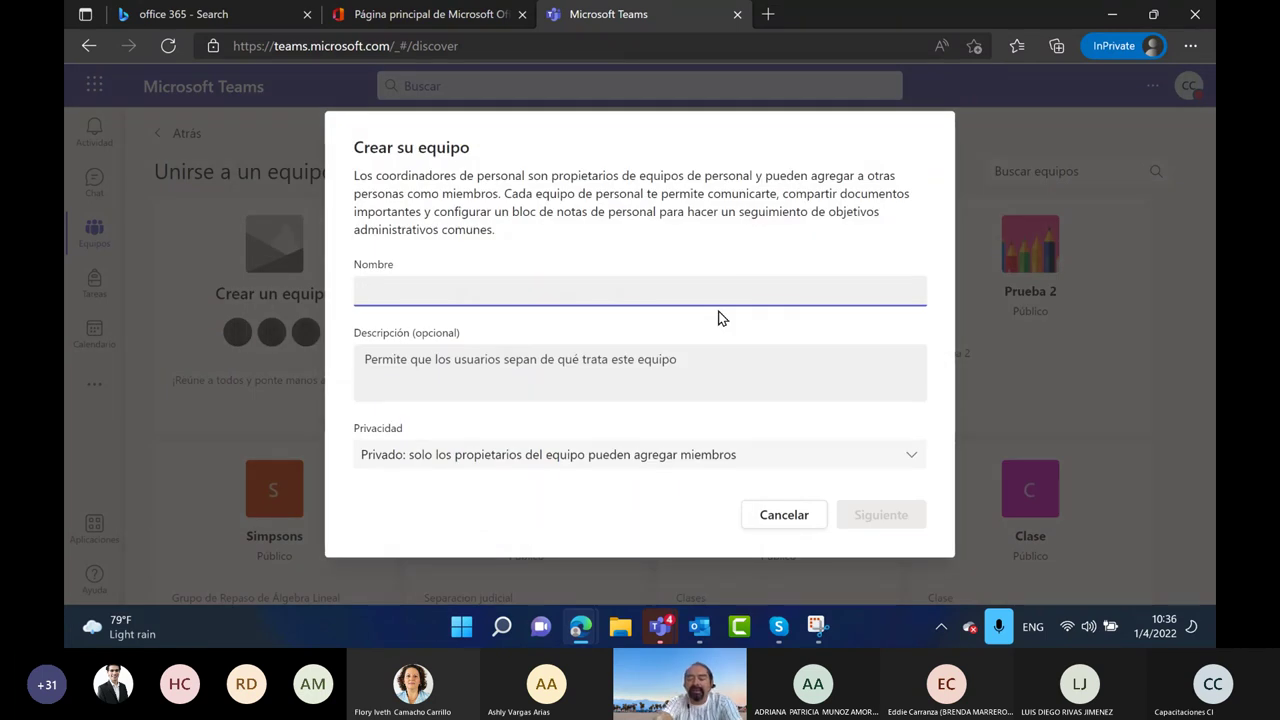
Name the team 'Coordinacion Economia 100', describe it as 'Demo', keep it Private, and create it
{"action": "type", "text": "Euro"}
{"action": "key", "text": "BackSpace"}
{"action": "key", "text": "BackSpace"}
{"action": "key", "text": "BackSpace"}
{"action": "key", "text": "BackSpace"}
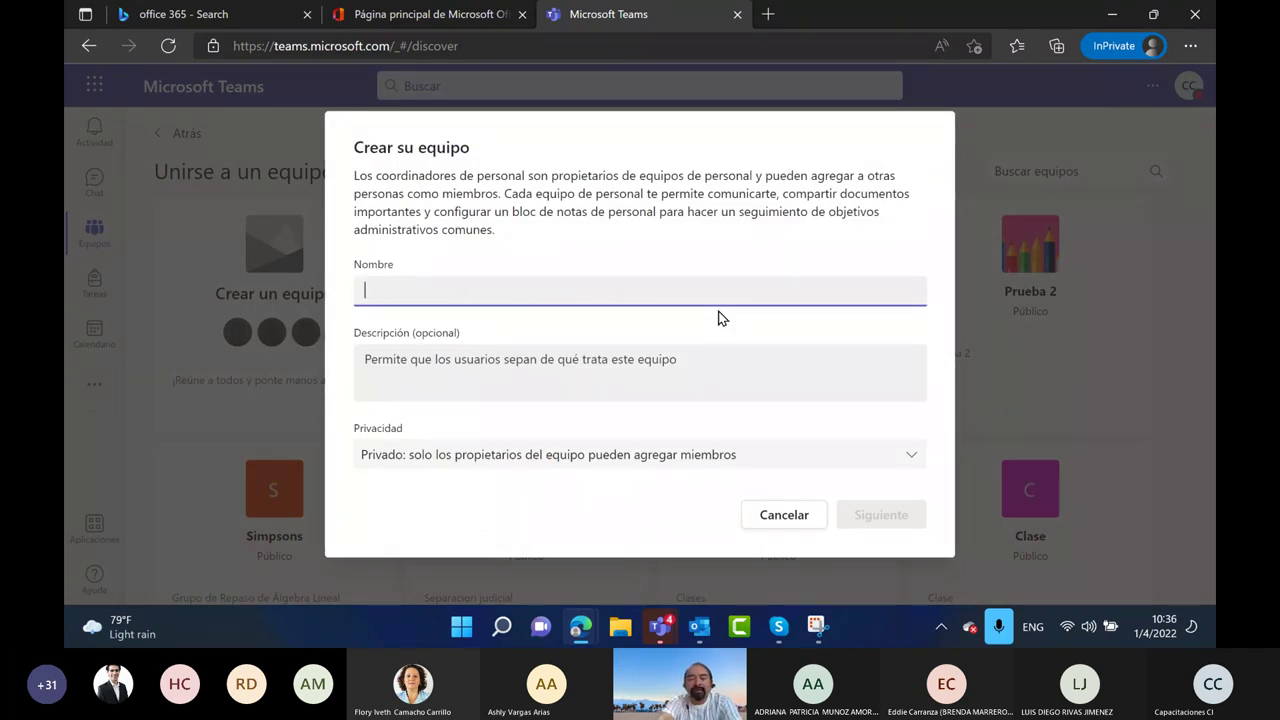
{"action": "type", "text": "Admini"}
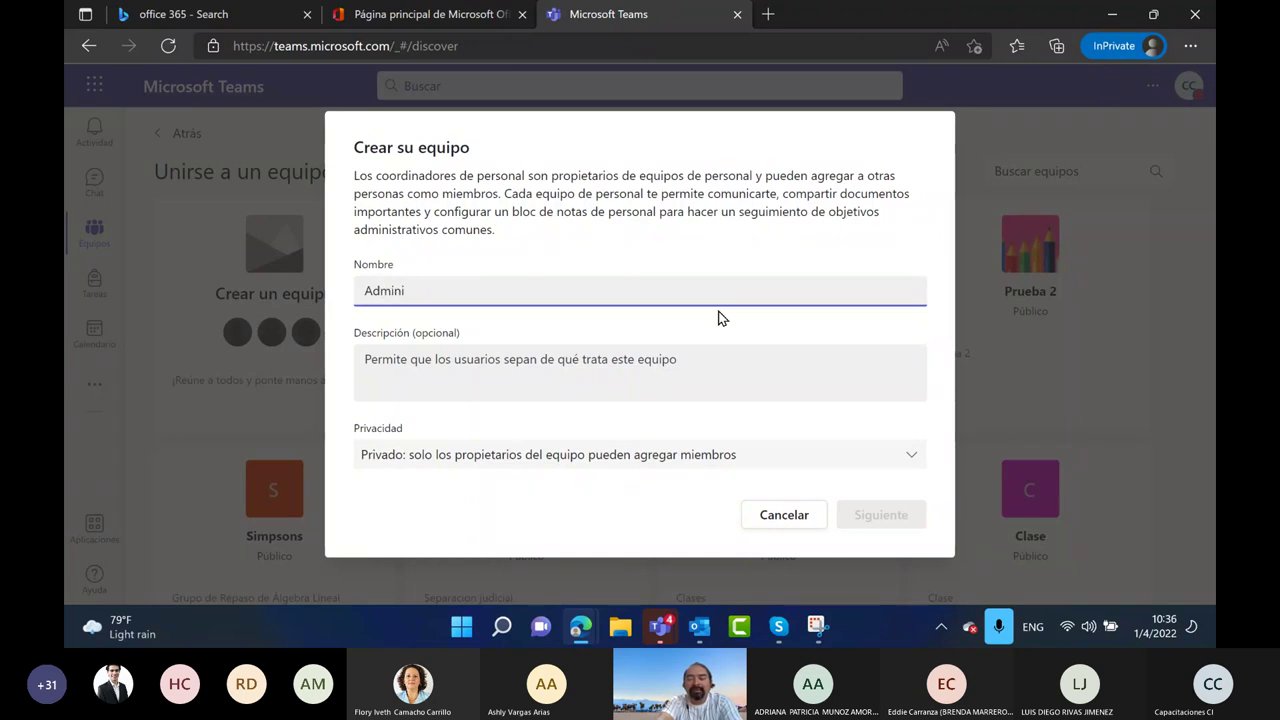
{"action": "key", "text": "BackSpace"}
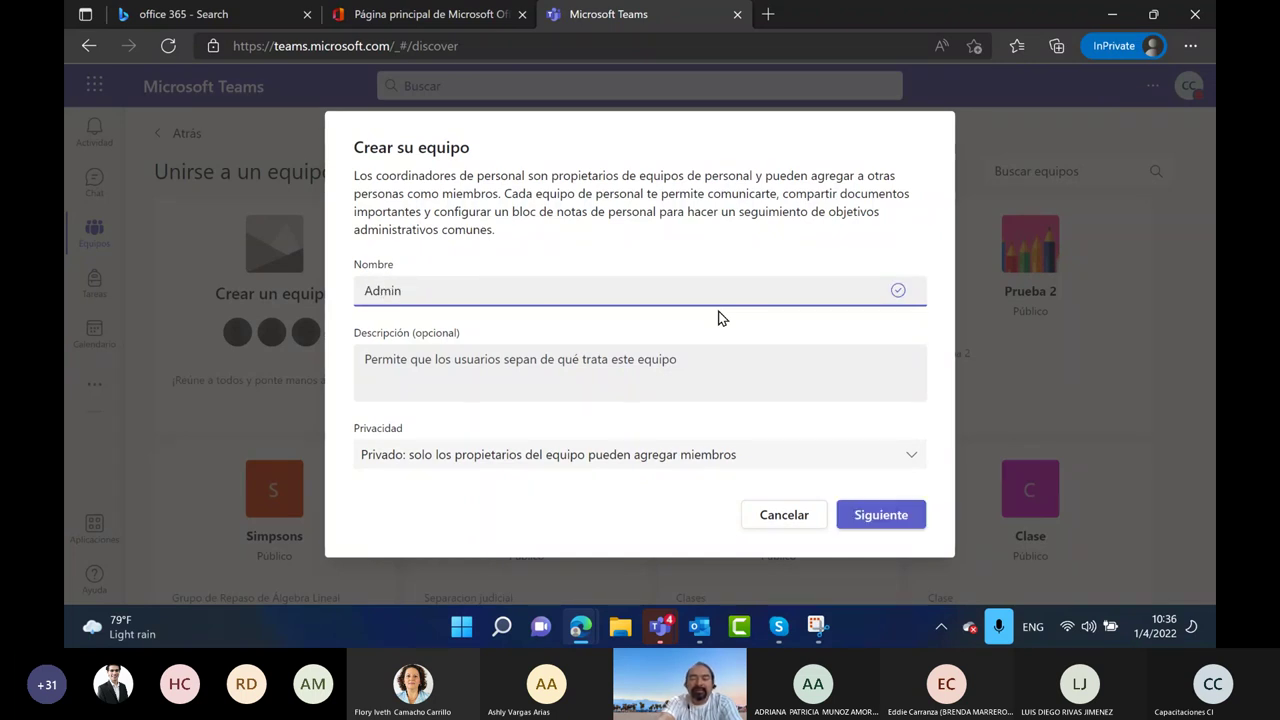
{"action": "key", "text": "BackSpace"}
{"action": "key", "text": "BackSpace"}
{"action": "key", "text": "BackSpace"}
{"action": "key", "text": "BackSpace"}
{"action": "key", "text": "BackSpace"}
{"action": "type", "text": "Coor"}
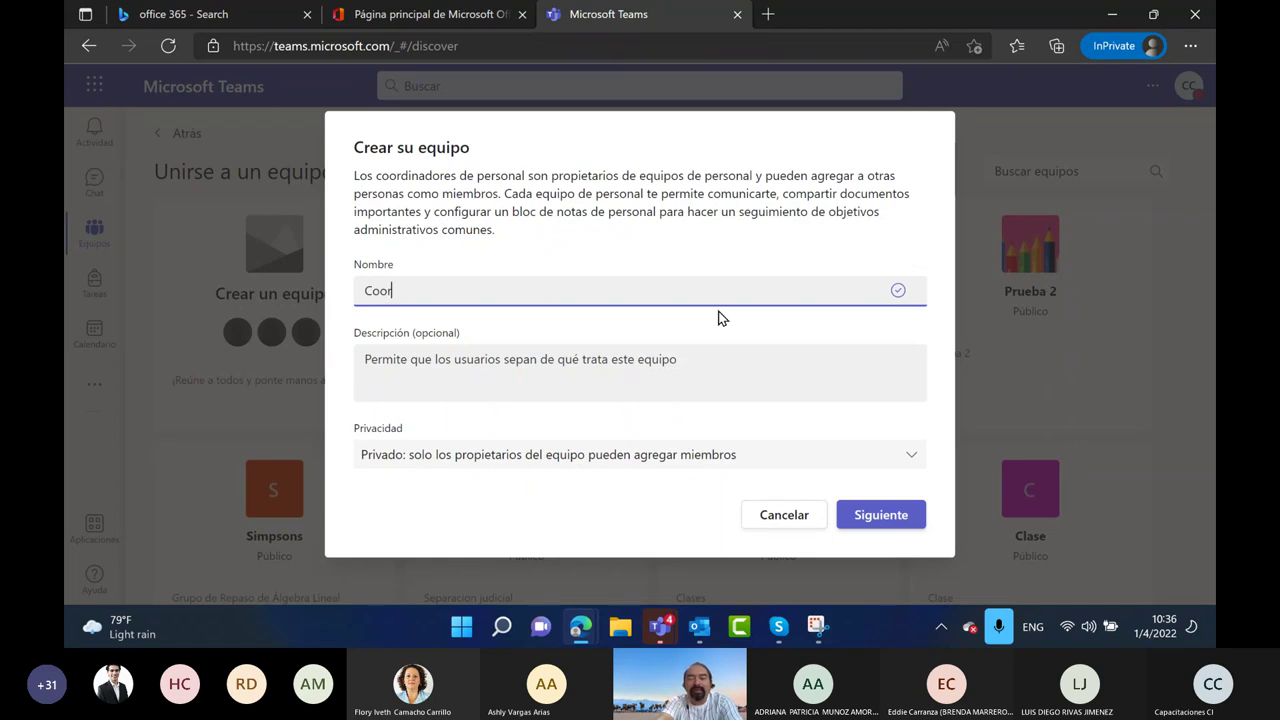
{"action": "type", "text": "dinacion Economia 100"}
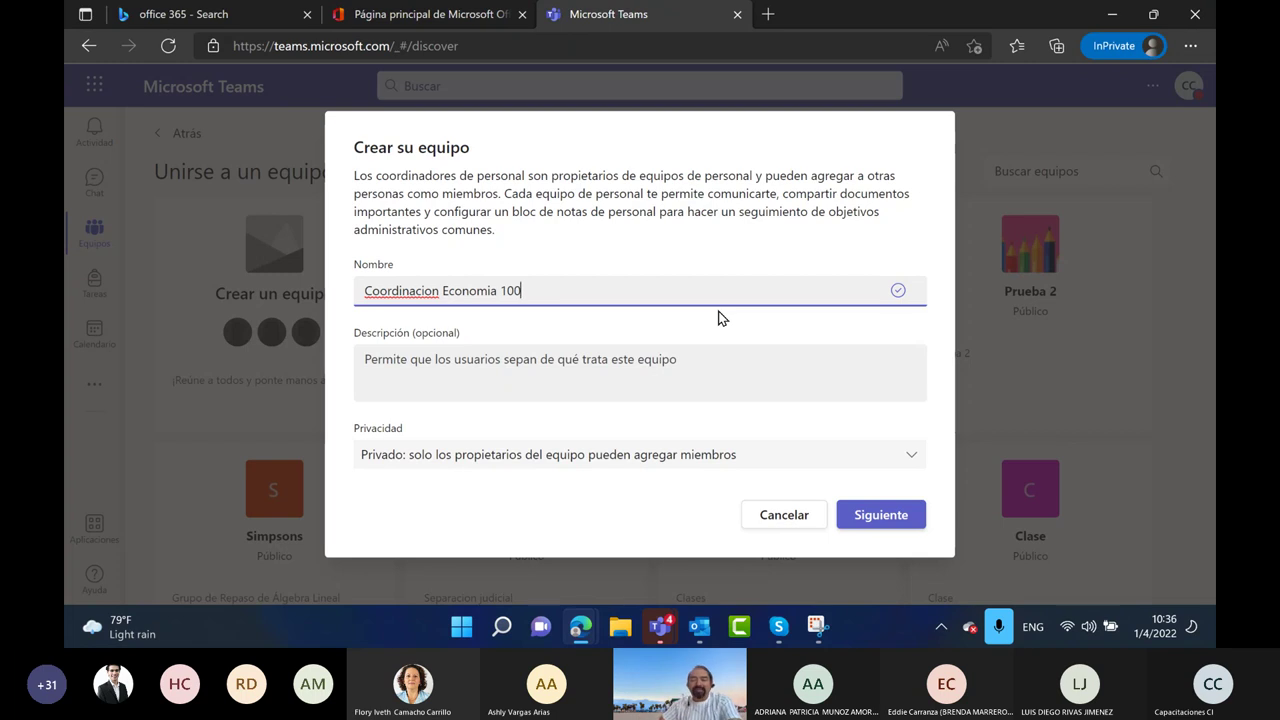
{"action": "left_click", "coordinate": [369, 380]}
{"action": "type", "text": "Demo"}
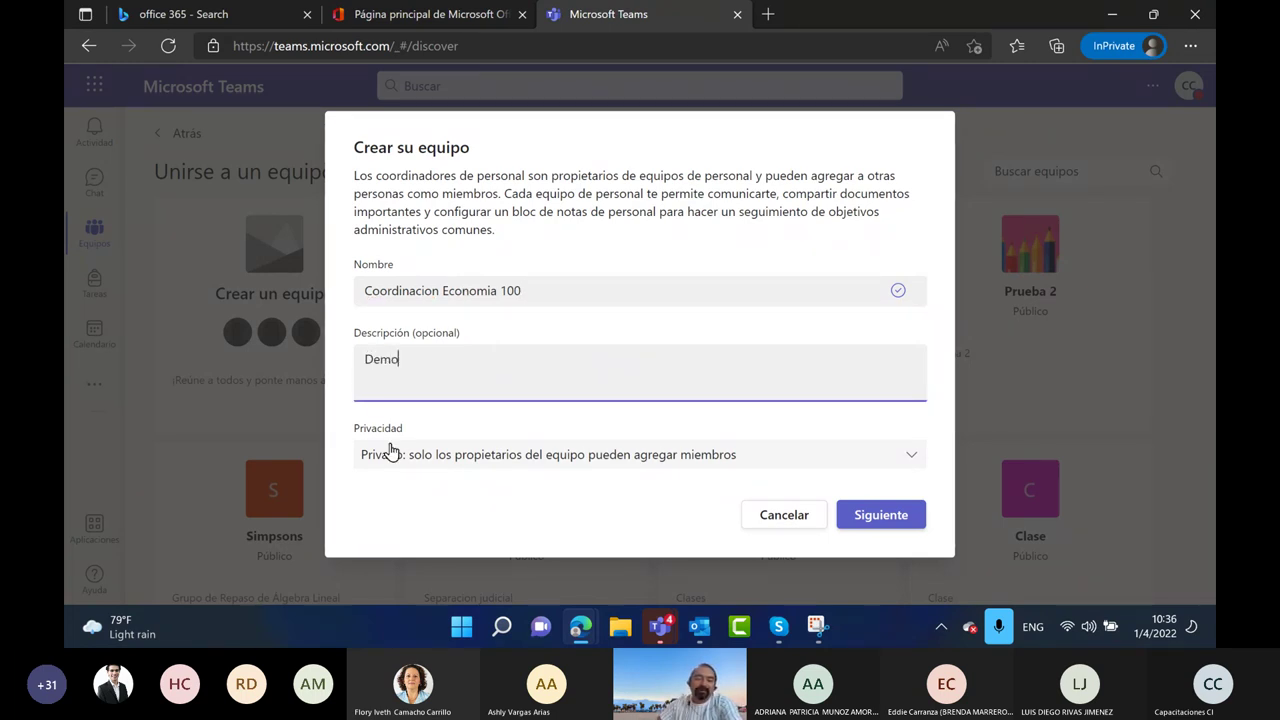
{"action": "left_click", "coordinate": [393, 458]}
{"action": "left_click", "coordinate": [408, 503]}
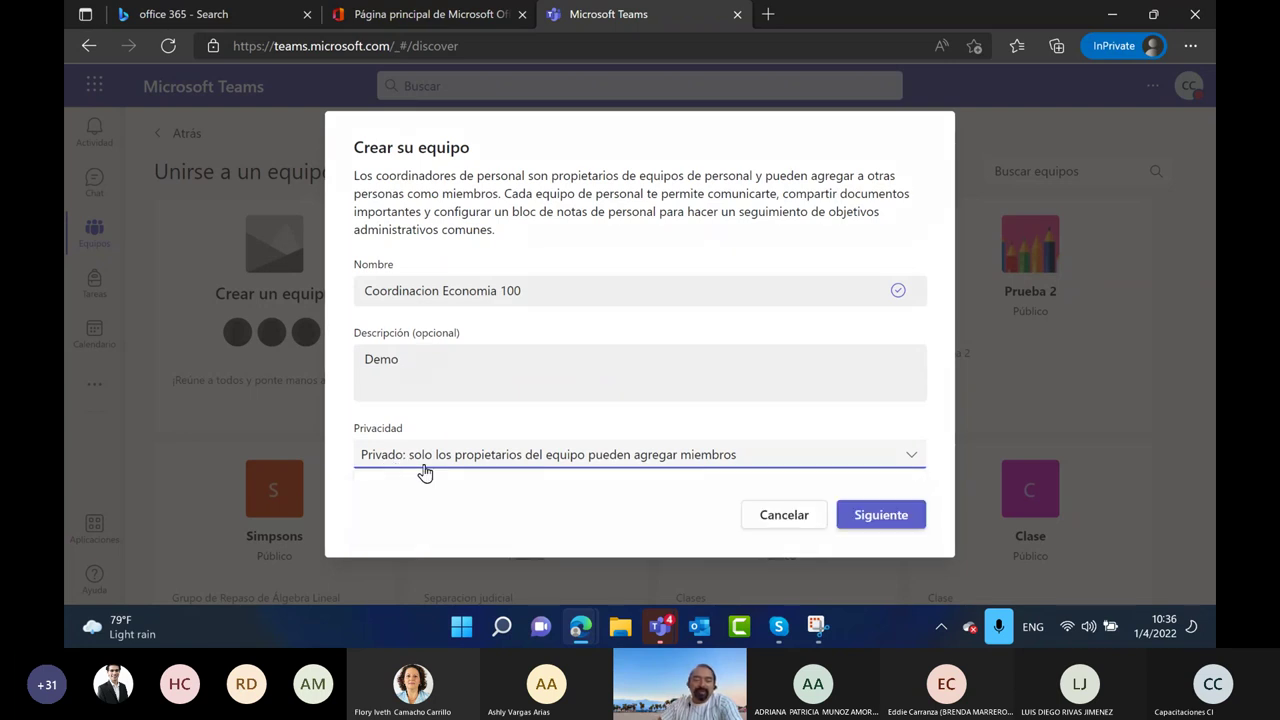
{"action": "left_click", "coordinate": [885, 516]}
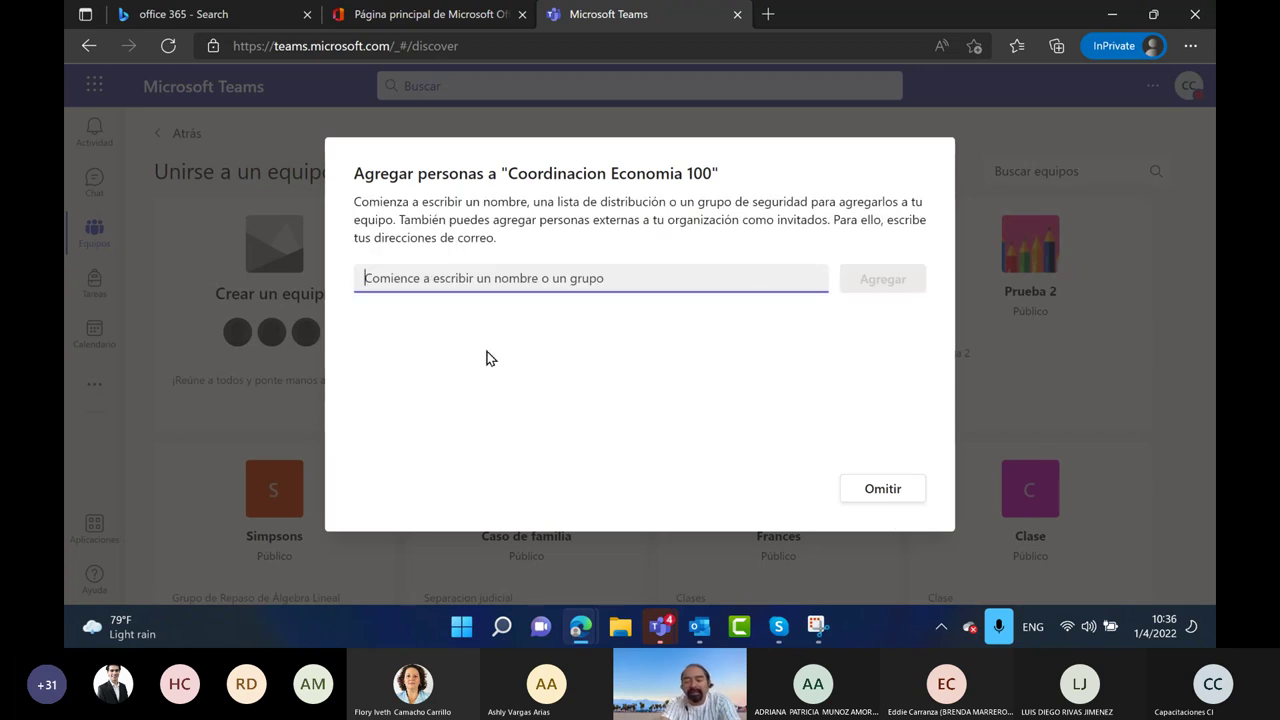
Add two colleagues by name as Miembro members and close the add-people dialog
{"action": "type", "text": "Mel"}
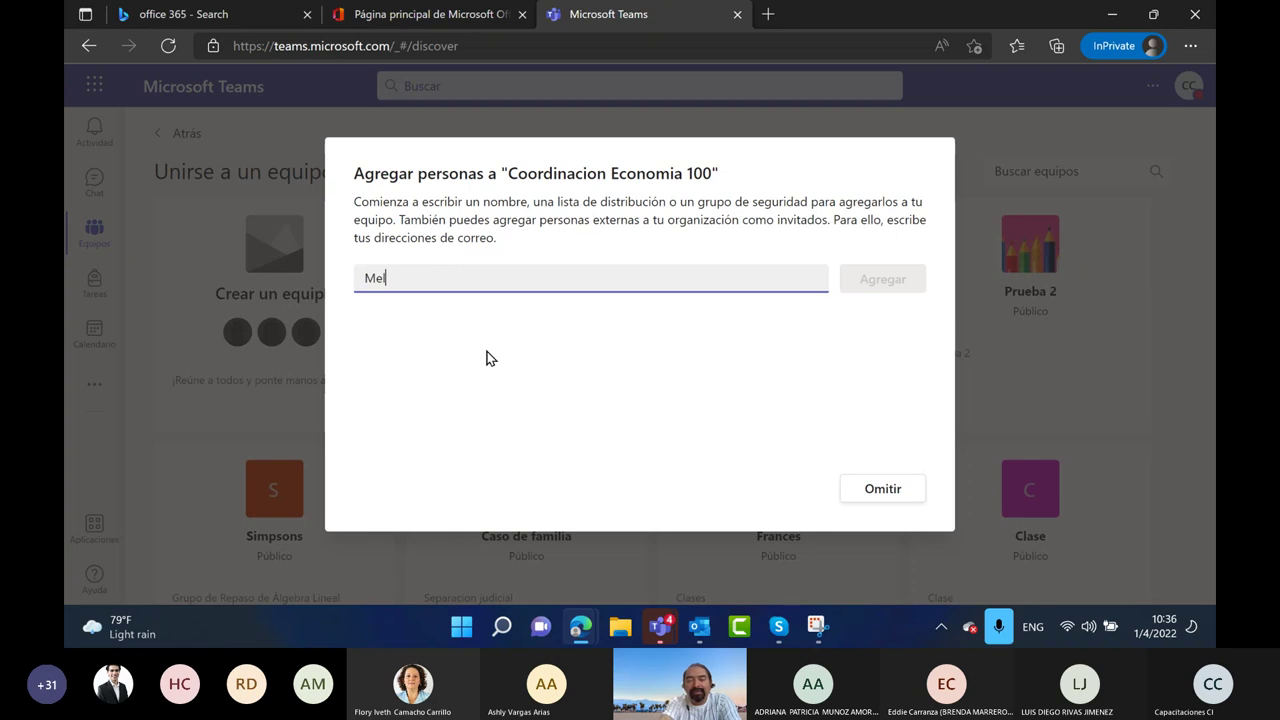
{"action": "type", "text": "iss"}
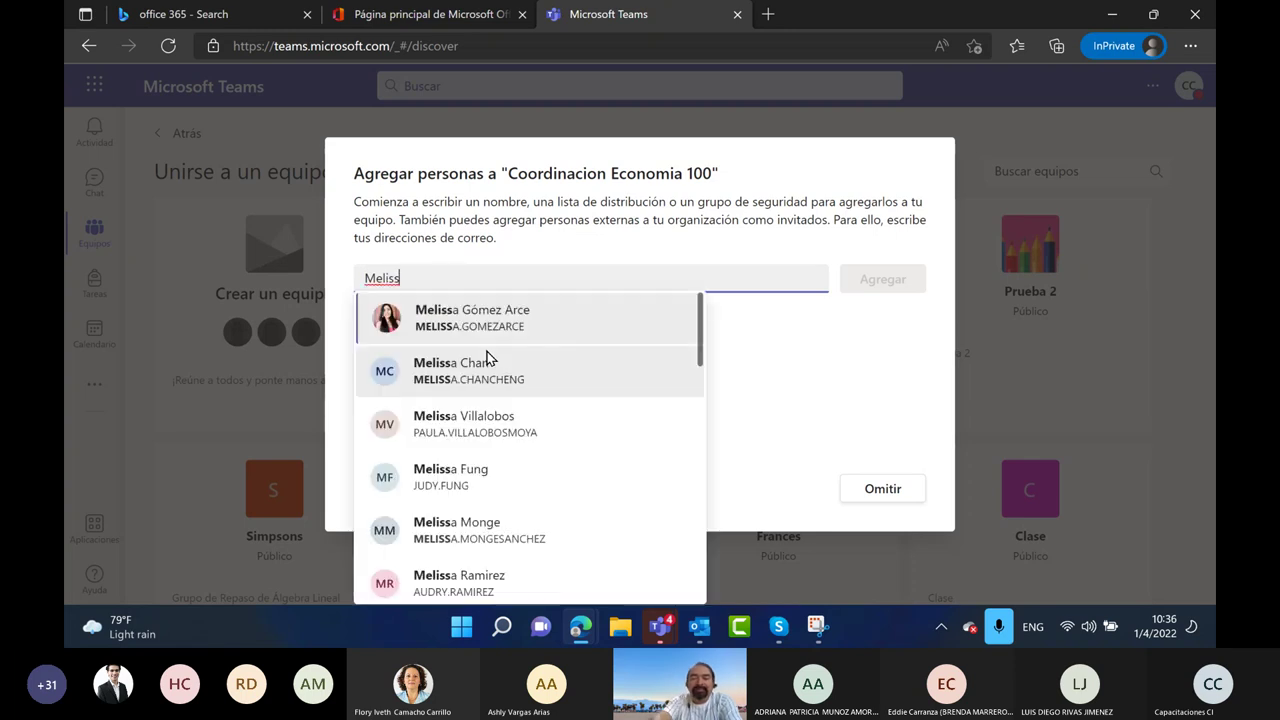
{"action": "key", "text": "Return"}
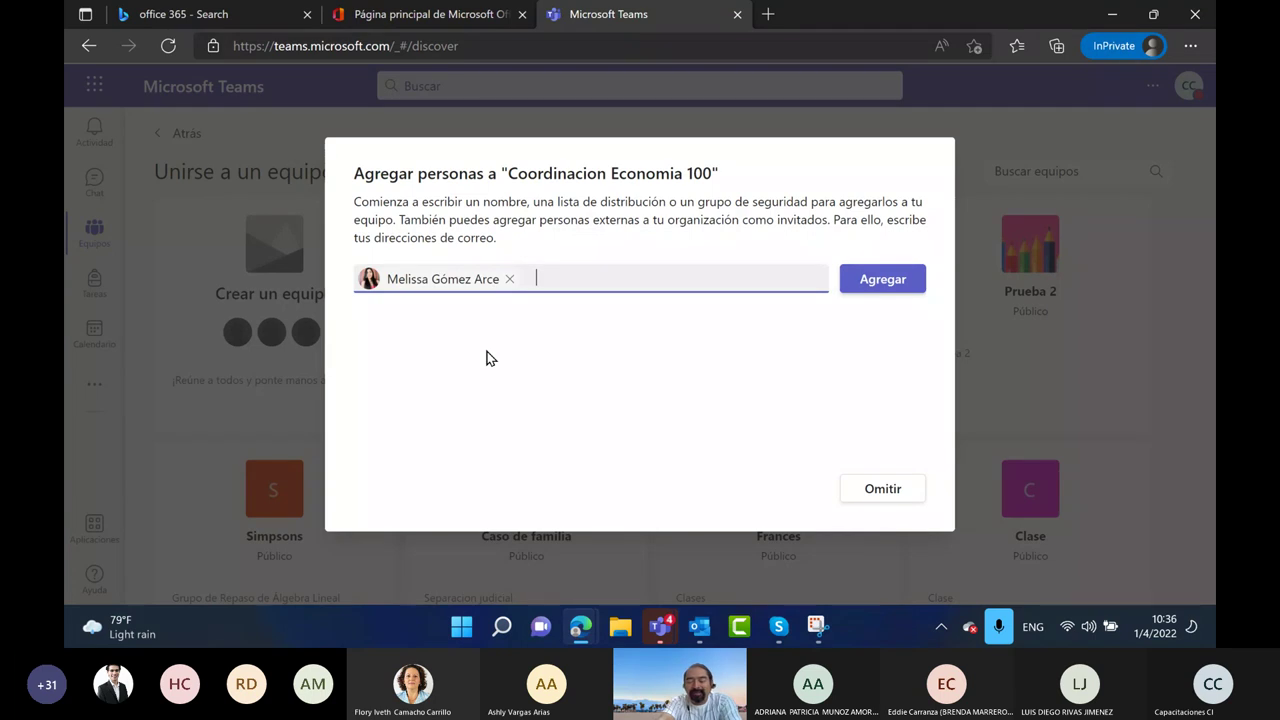
{"action": "key", "text": "ctrl+v"}
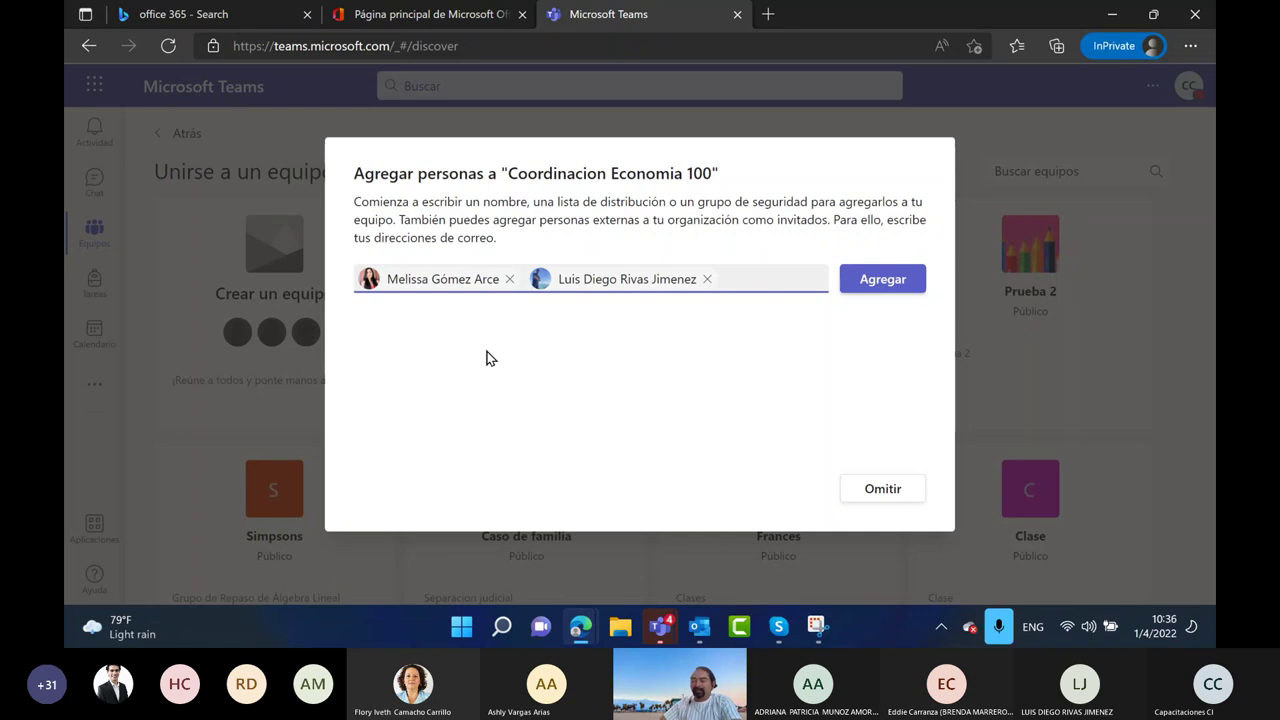
{"action": "left_click", "coordinate": [868, 286]}
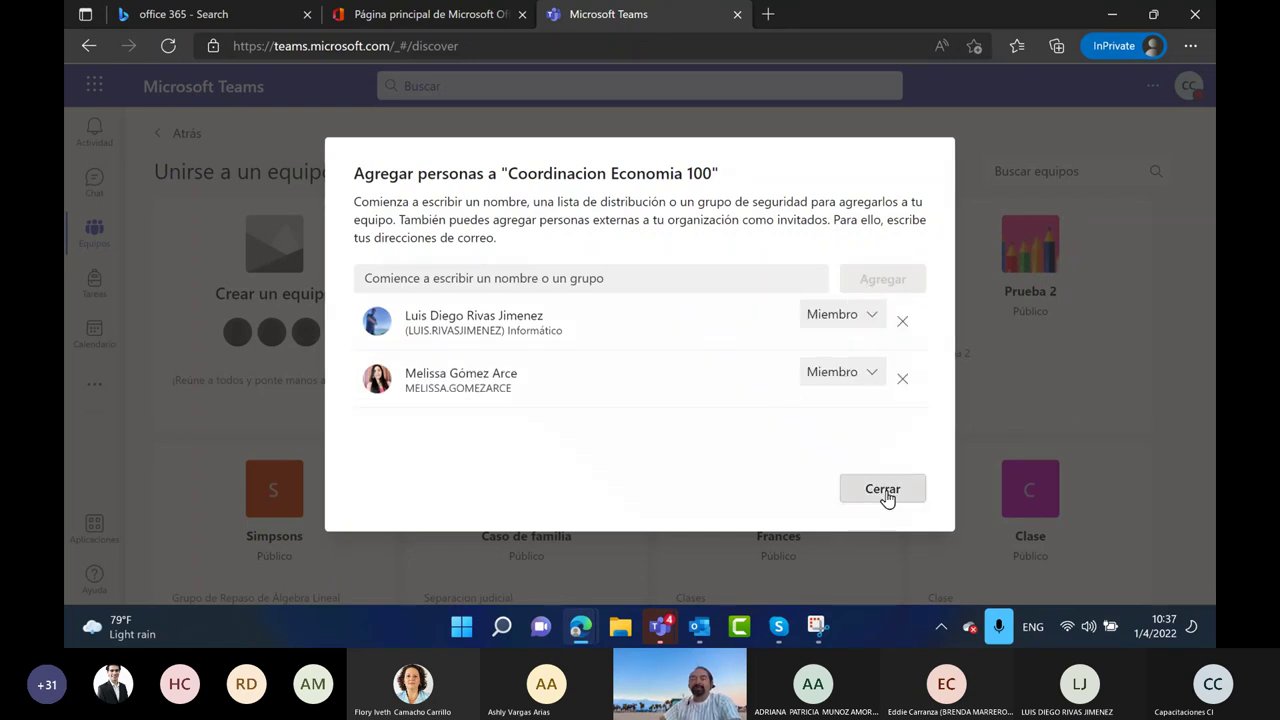
{"action": "left_click", "coordinate": [885, 497]}
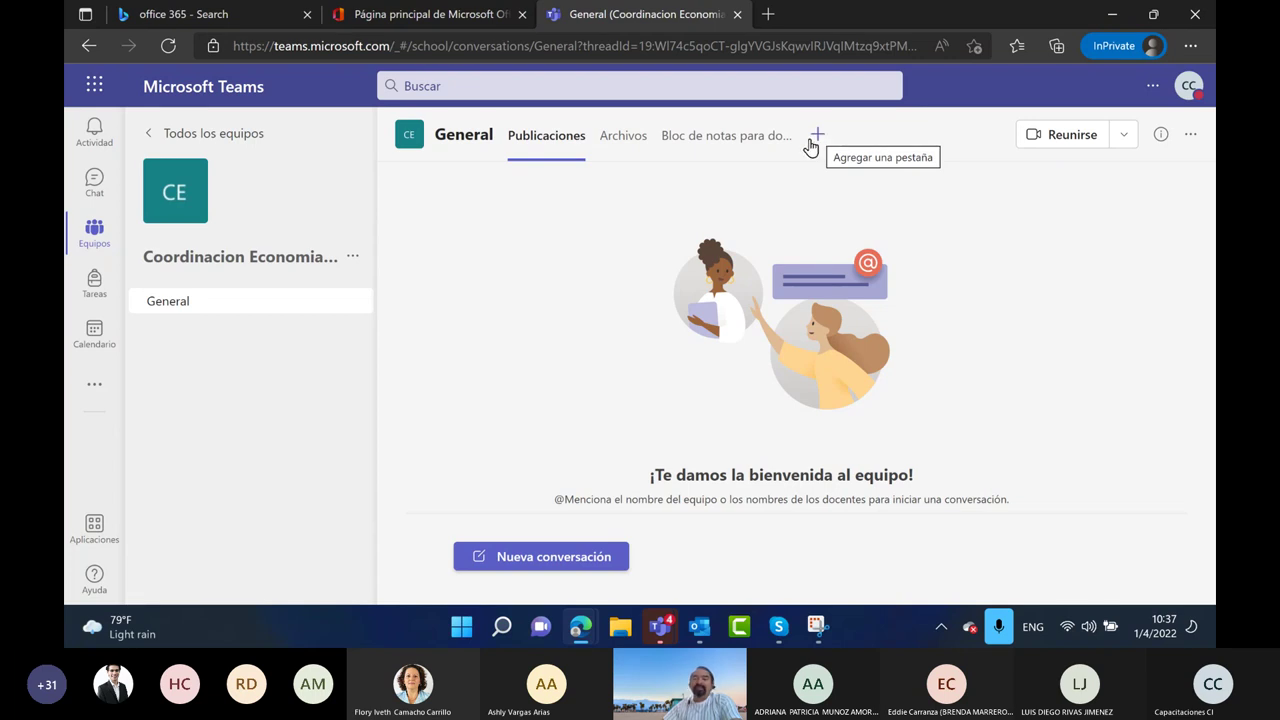
Start a blank staff notebook from the team's notebook tab and advance to private section setup
{"action": "left_click", "coordinate": [706, 140]}
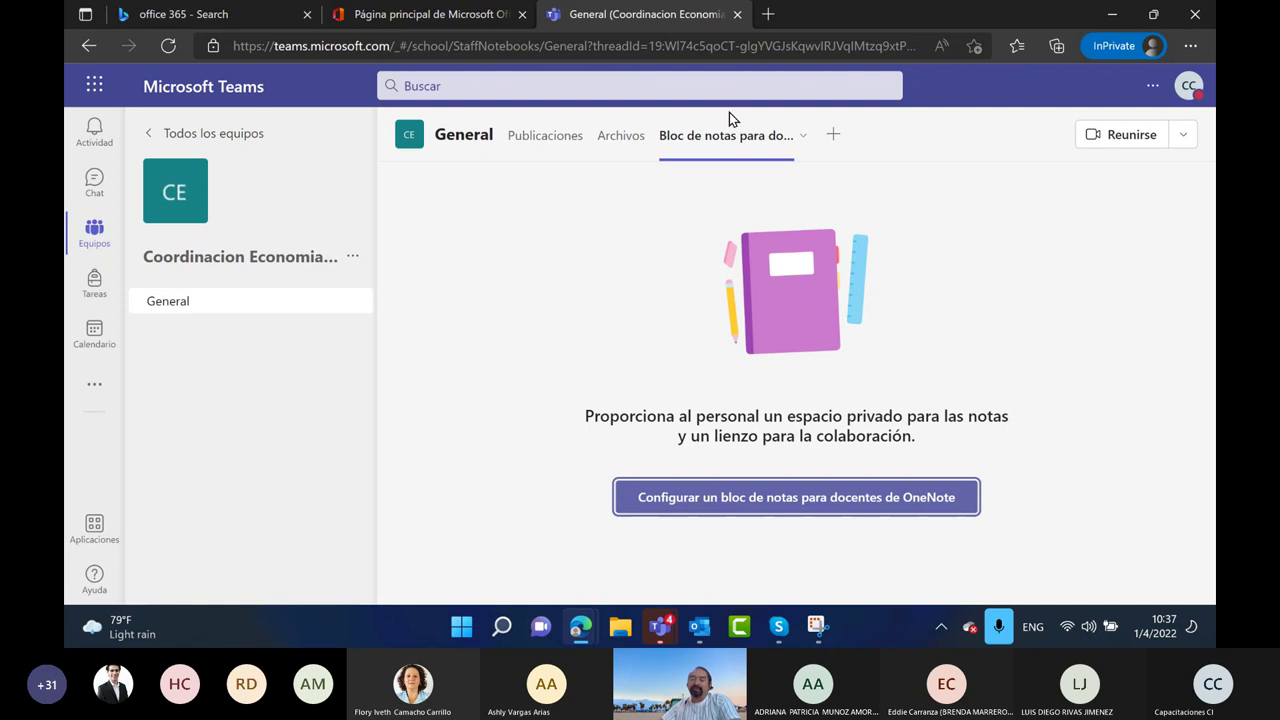
{"action": "left_click", "coordinate": [813, 497]}
{"action": "left_click", "coordinate": [752, 534]}
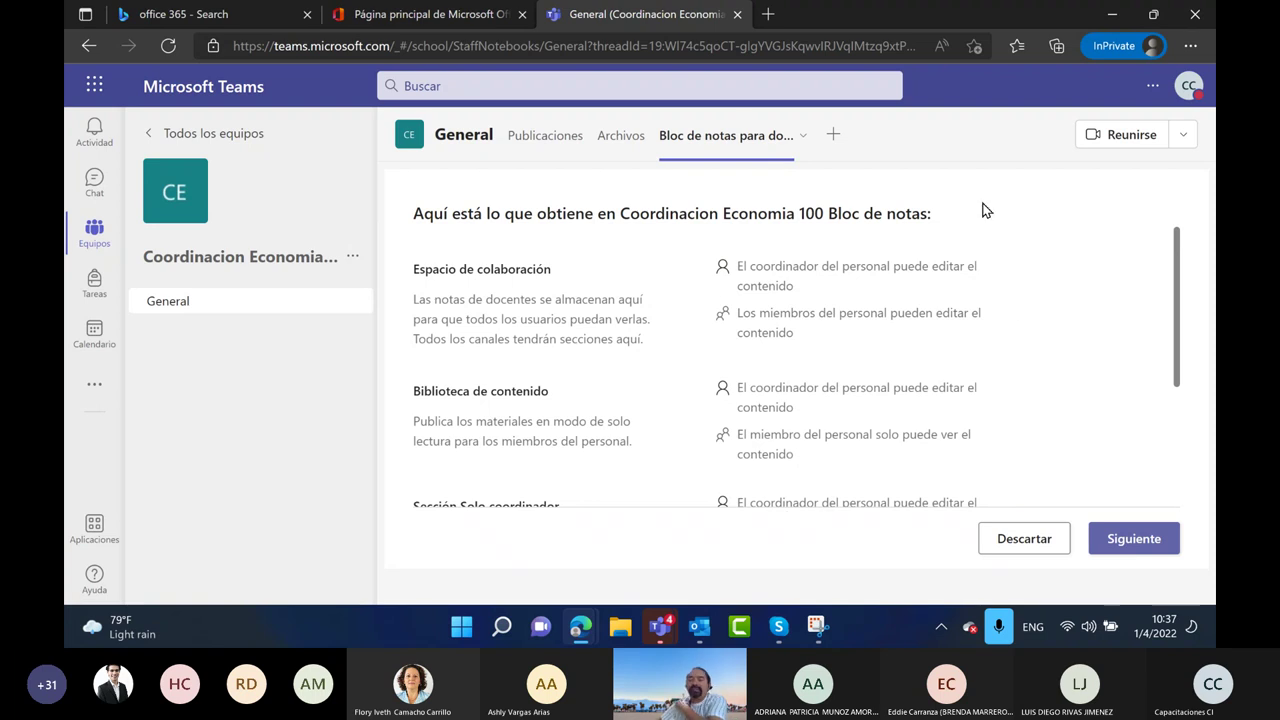
{"action": "scroll", "coordinate": [1022, 350], "scroll_direction": "down", "scroll_amount": 1}
{"action": "scroll", "coordinate": [1020, 348], "scroll_direction": "up", "scroll_amount": 1}
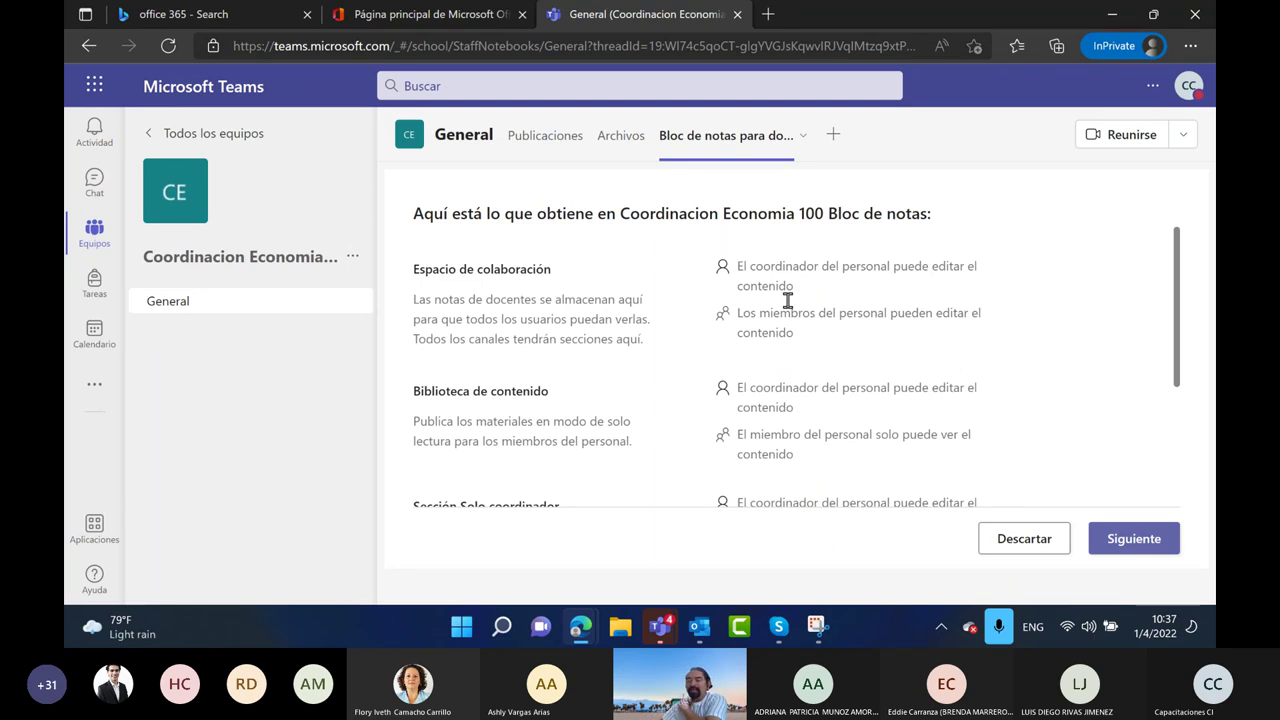
{"action": "scroll", "coordinate": [551, 304], "scroll_direction": "down", "scroll_amount": 1}
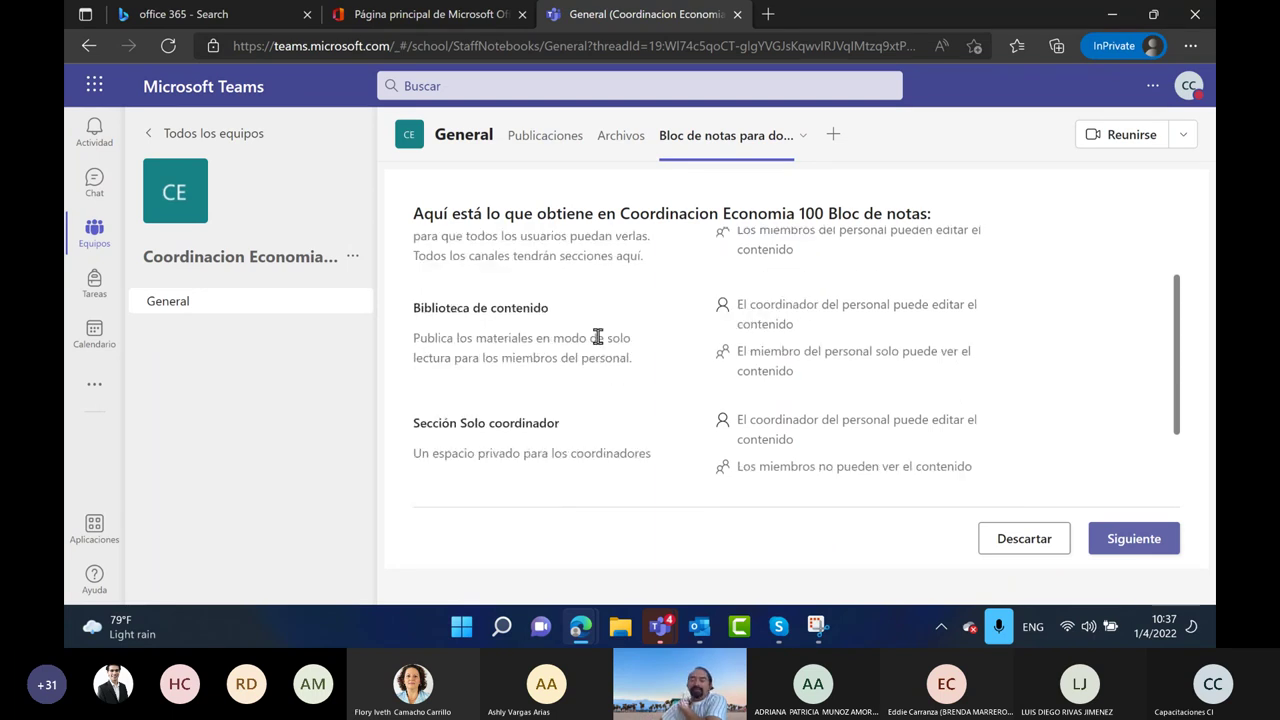
{"action": "scroll", "coordinate": [551, 346], "scroll_direction": "down", "scroll_amount": 1}
{"action": "scroll", "coordinate": [551, 352], "scroll_direction": "down", "scroll_amount": 1}
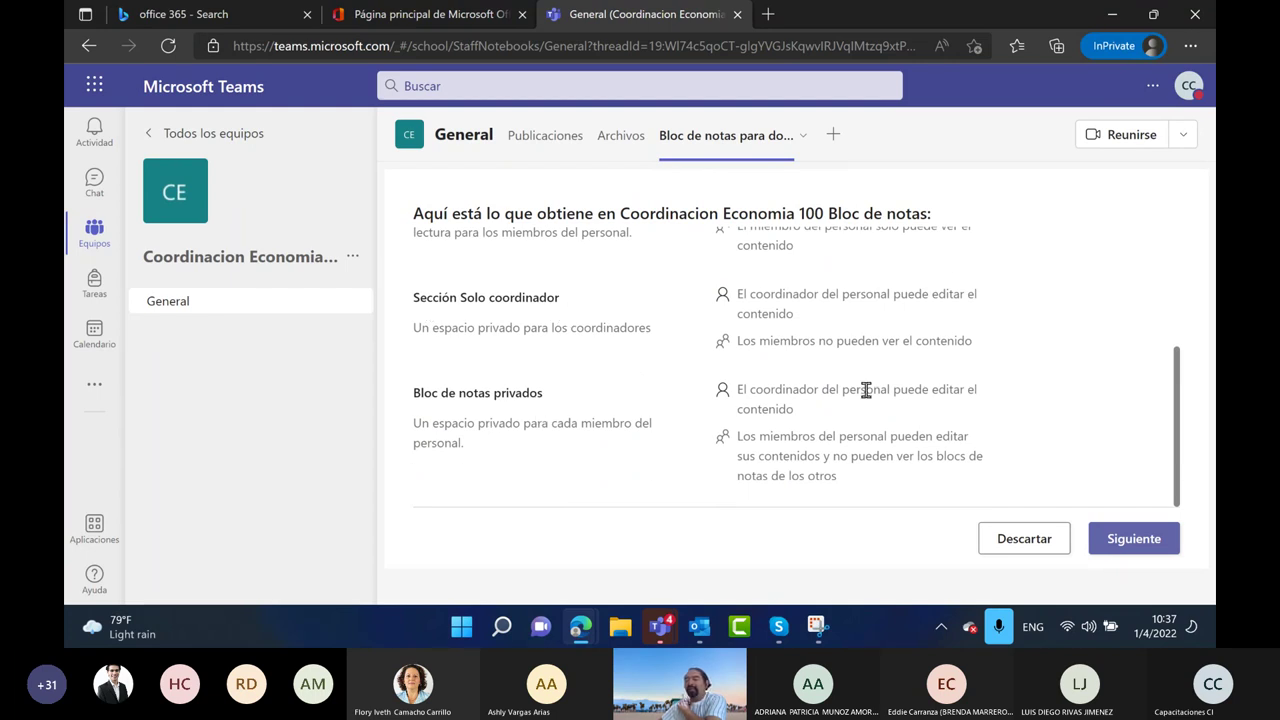
{"action": "left_click", "coordinate": [1147, 539]}
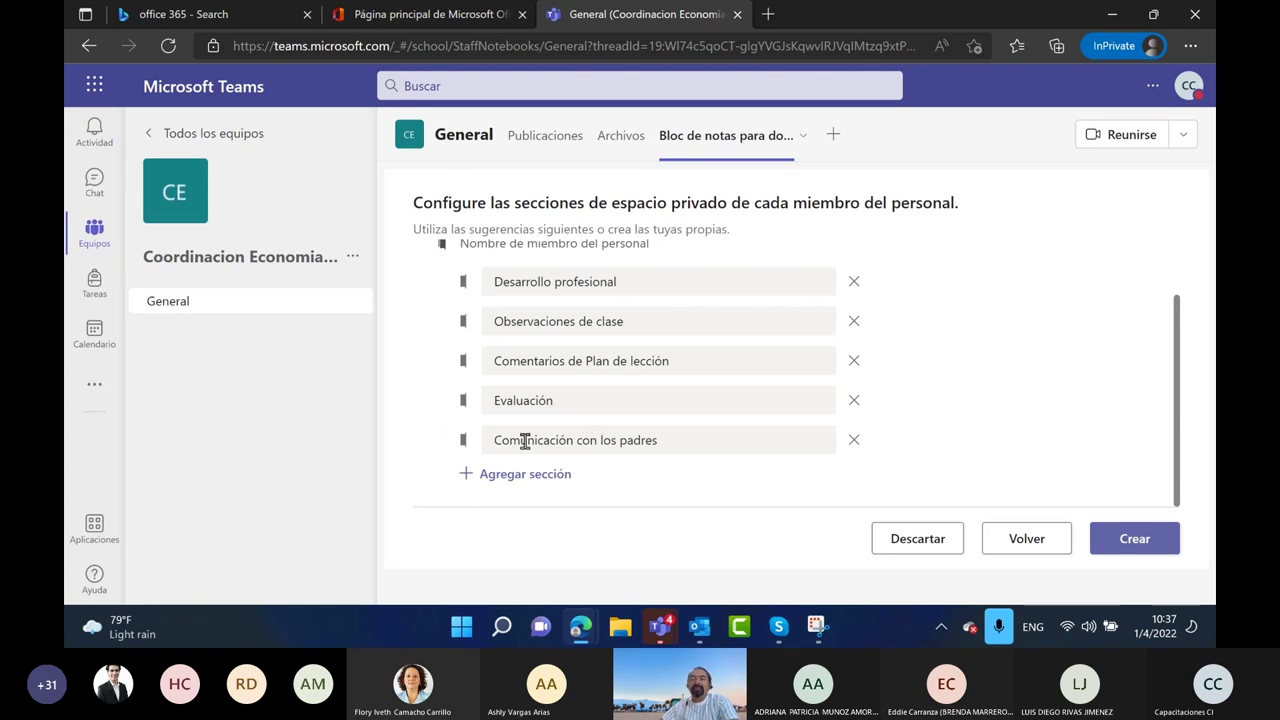
Replace the 'Comunicación con los padres' section with 'Comunicados oficiales de la facultad'
{"action": "left_click", "coordinate": [854, 441]}
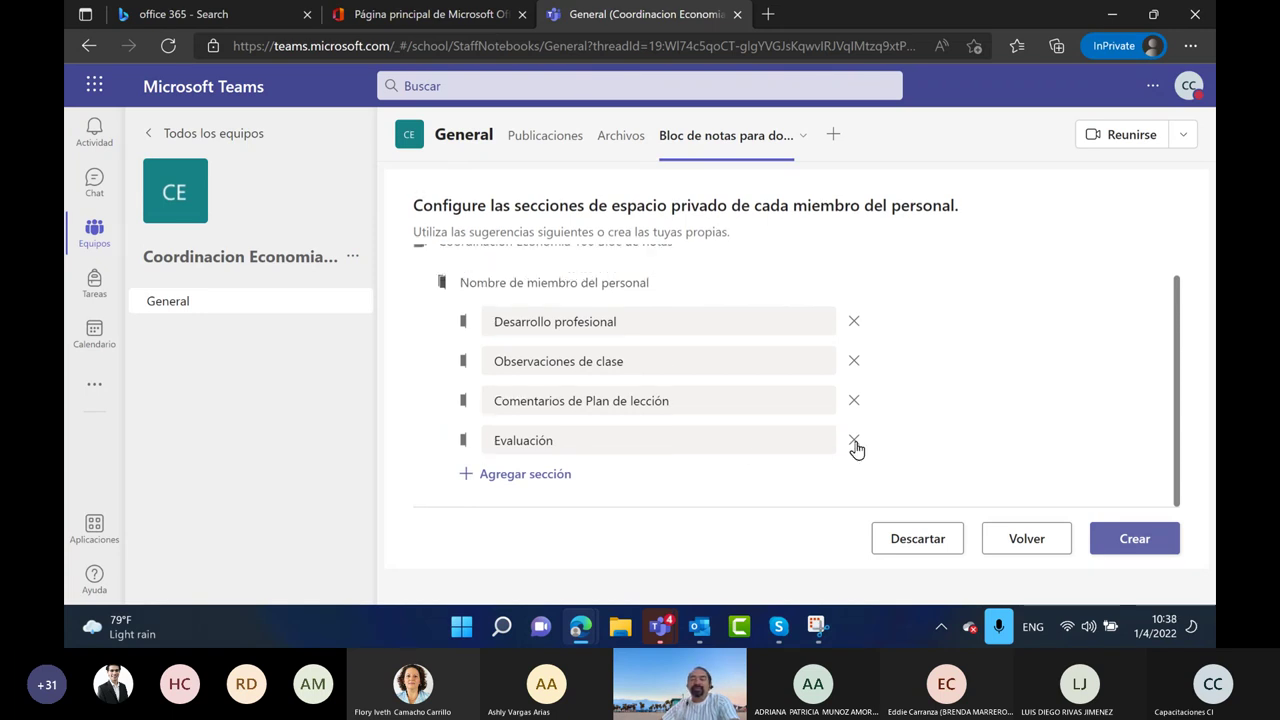
{"action": "left_click", "coordinate": [530, 477]}
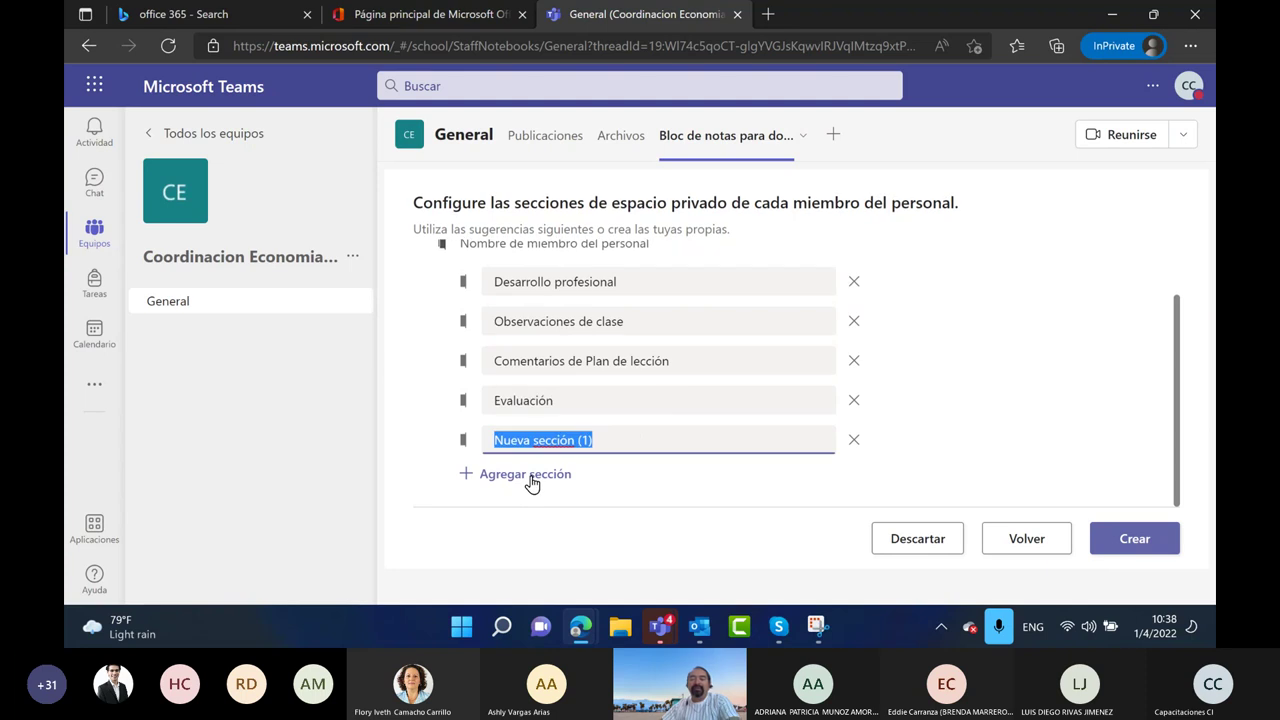
{"action": "type", "text": "Com"}
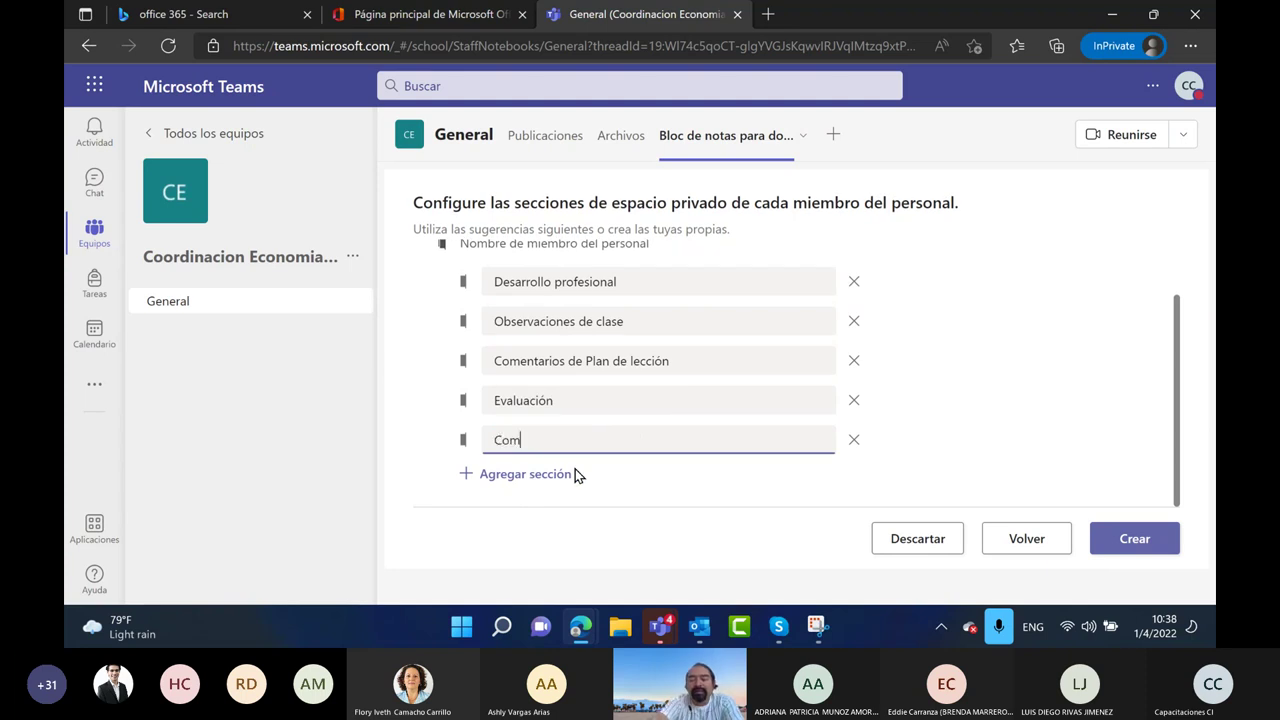
{"action": "type", "text": "unidaco"}
{"action": "key", "text": "BackSpace"}
{"action": "key", "text": "BackSpace"}
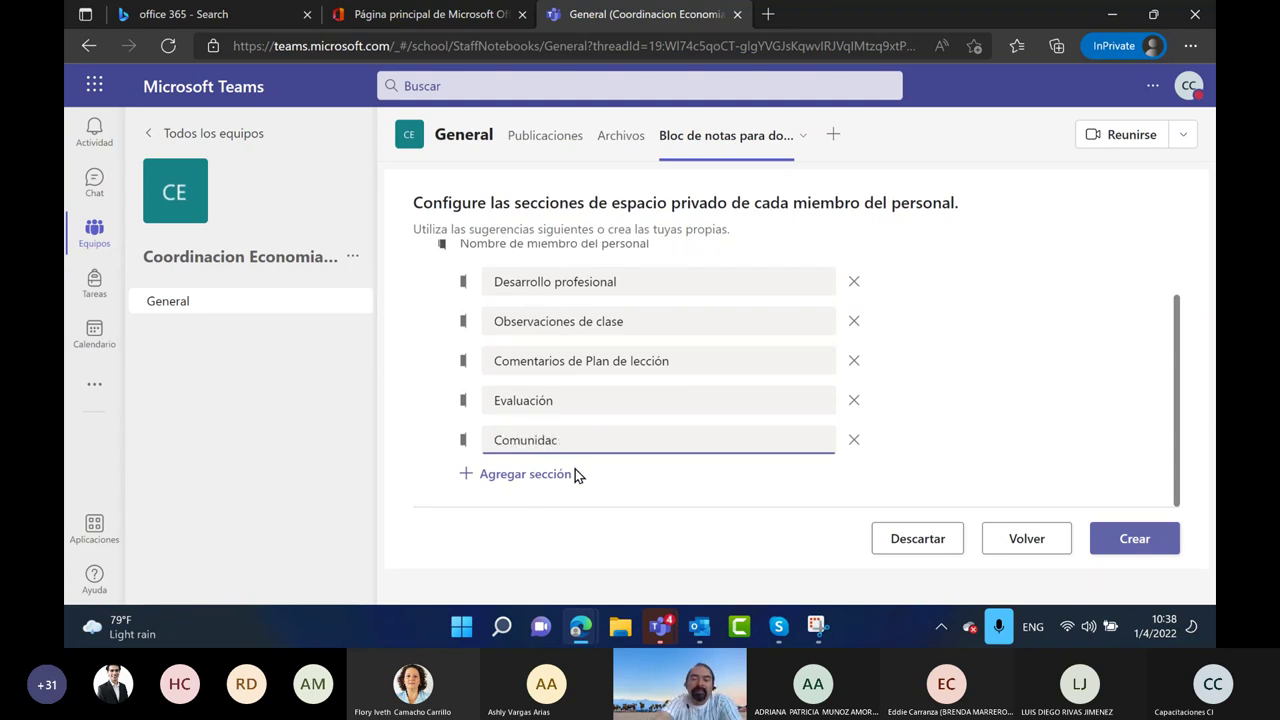
{"action": "type", "text": "dos of"}
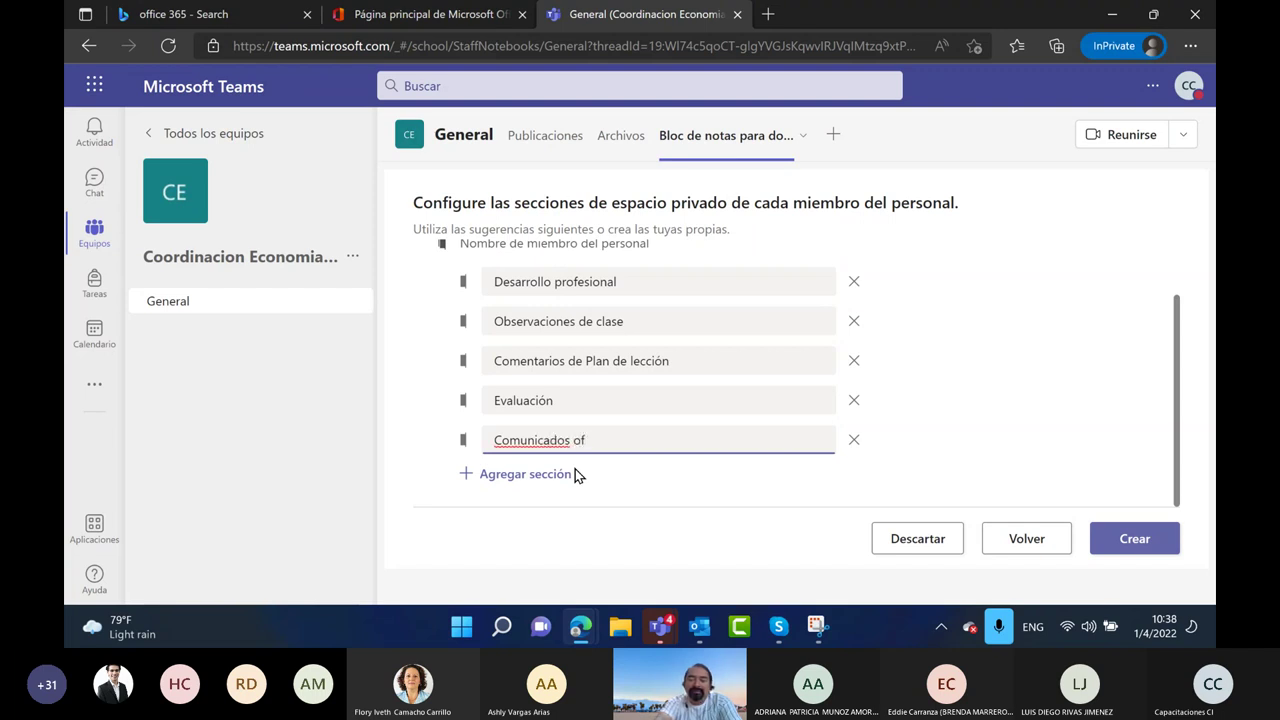
{"action": "type", "text": "iciales de la "}
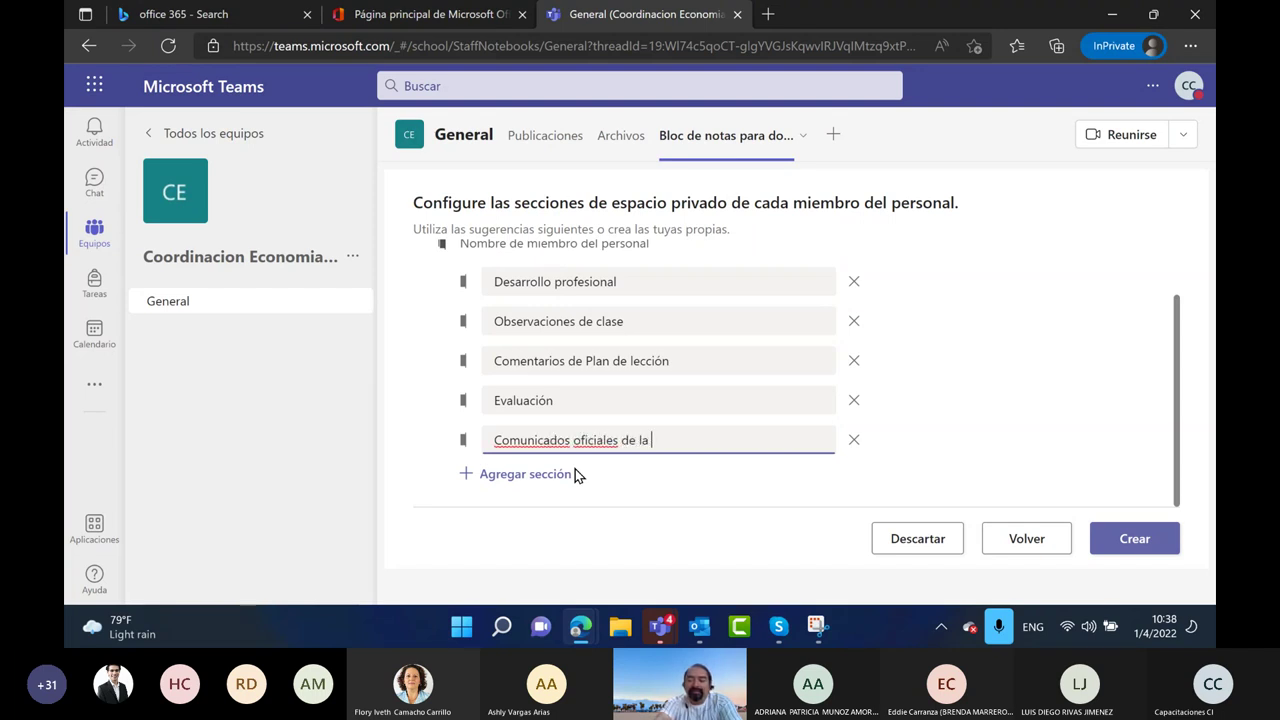
{"action": "type", "text": "facultad"}
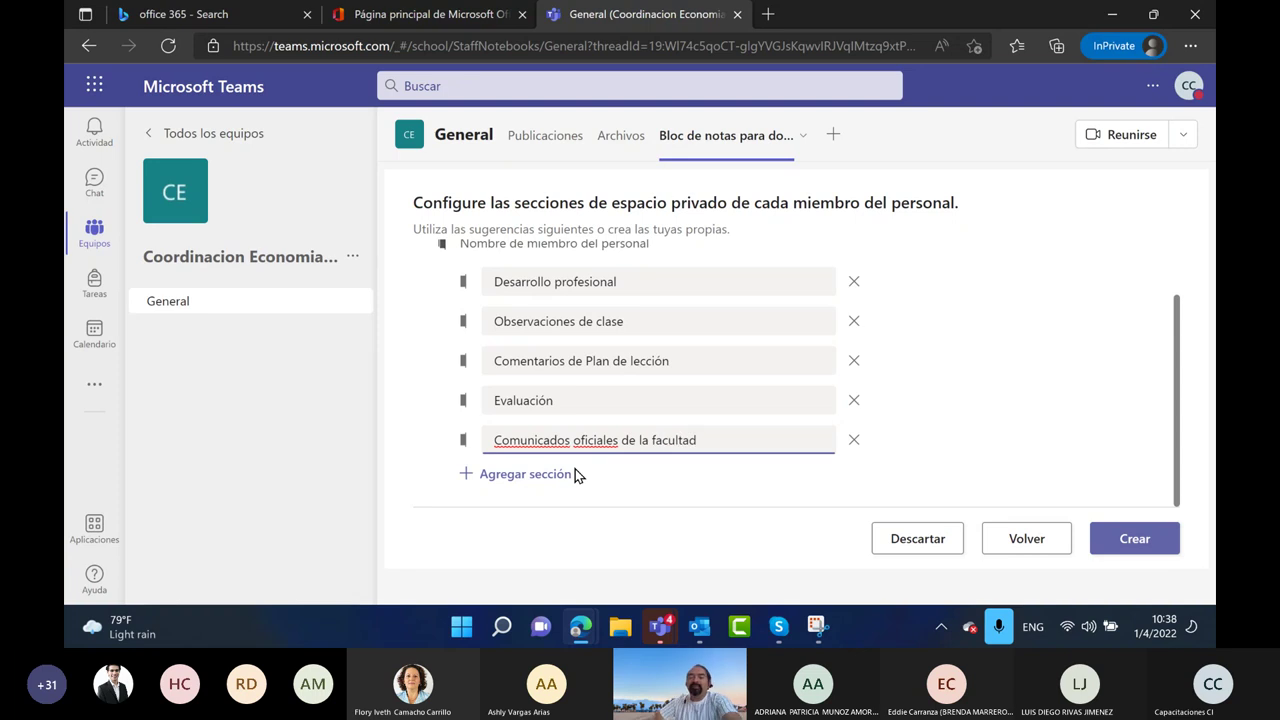
Create the staff notebook and show its sections and pages list
{"action": "left_click", "coordinate": [1139, 540]}
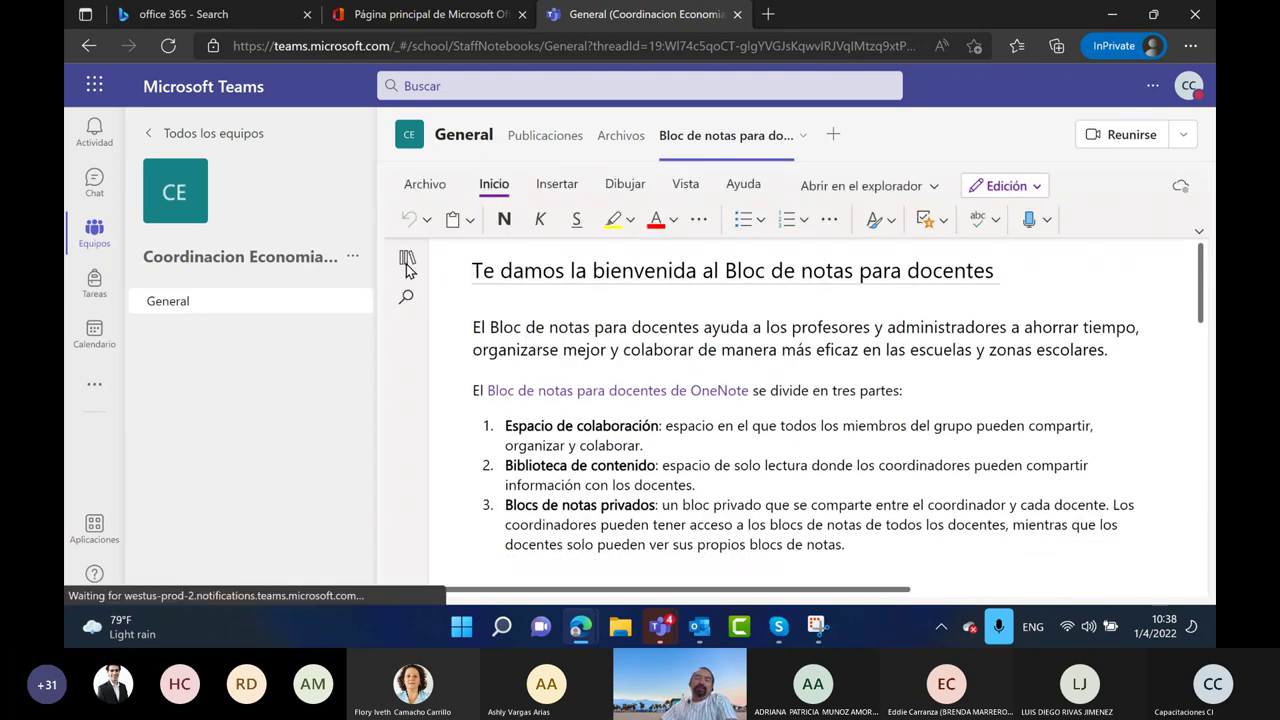
{"action": "left_click", "coordinate": [404, 260]}
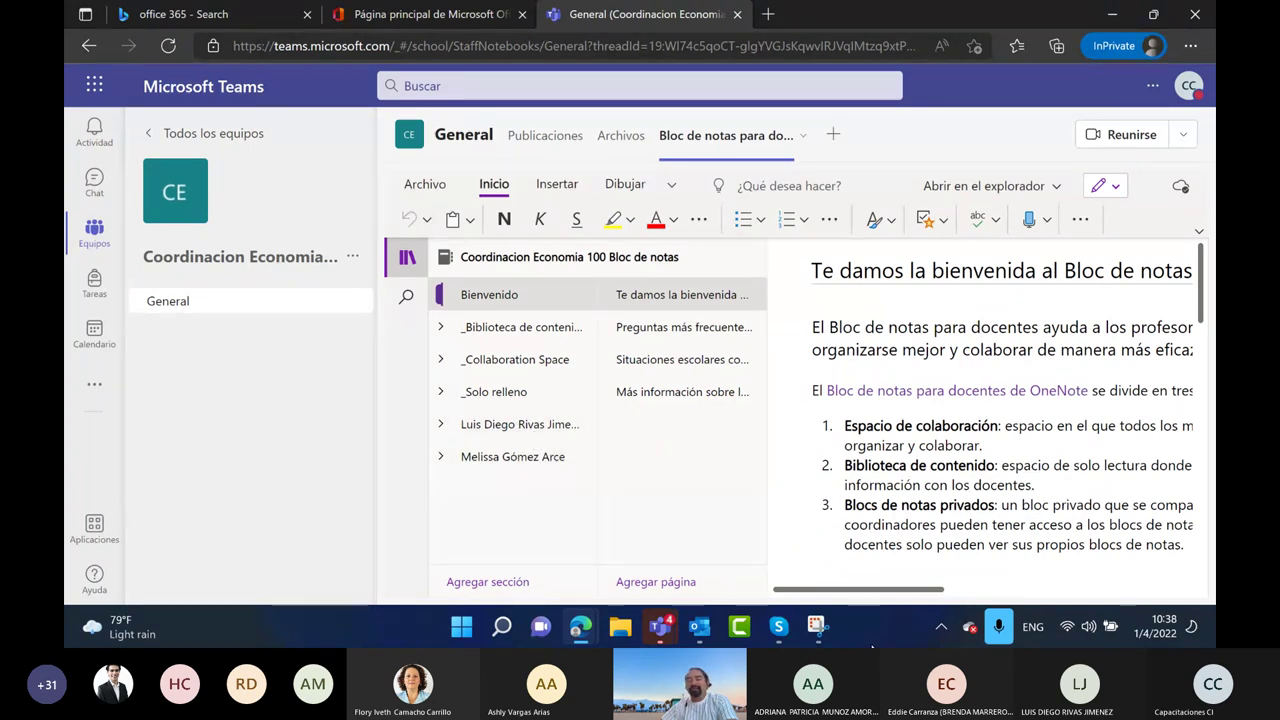
{"action": "left_click", "coordinate": [816, 626]}
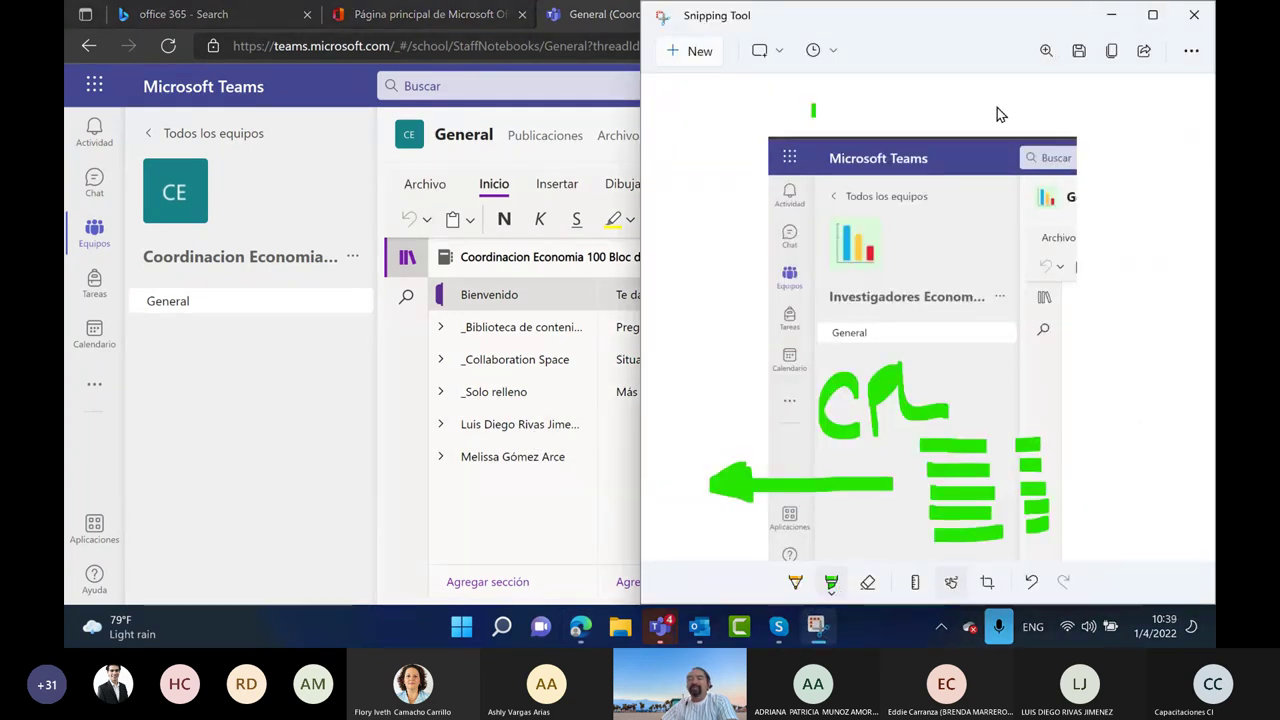
Snip the Teams window, maximize the capture, and highlight the staff members' sections in green
{"action": "left_click", "coordinate": [700, 51]}
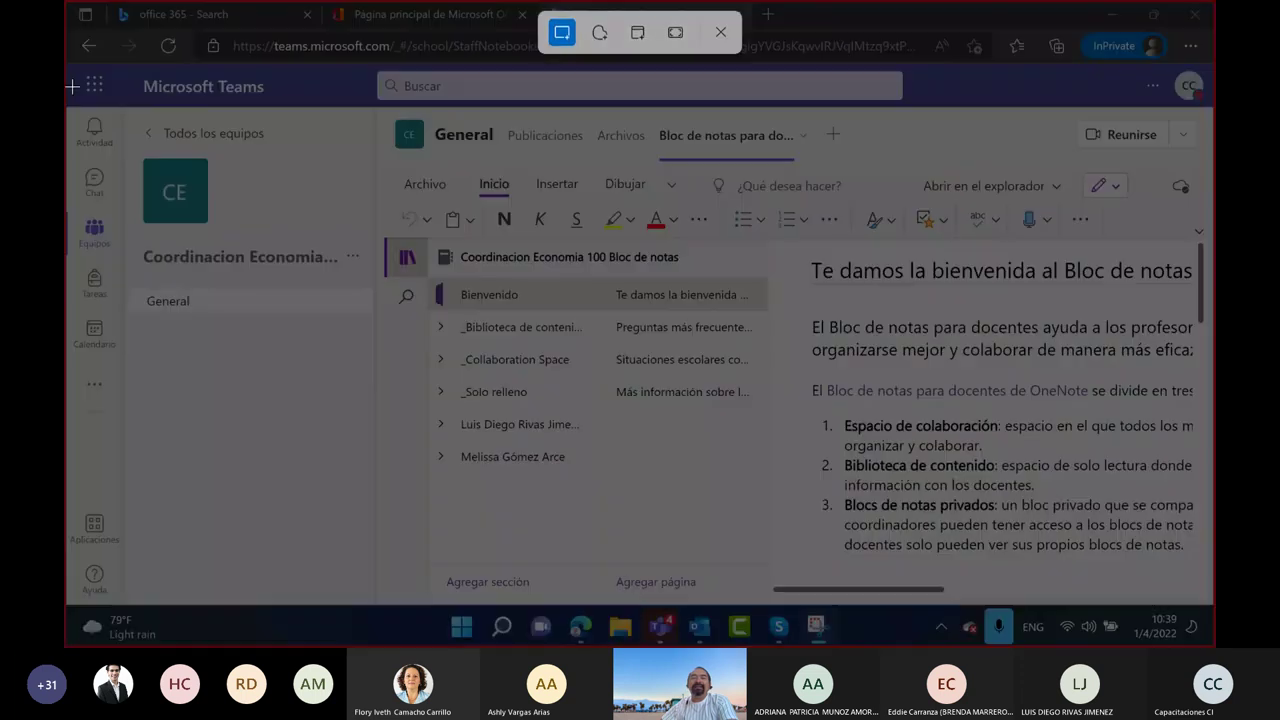
{"action": "left_click_drag", "start_coordinate": [72, 64], "coordinate": [1205, 601]}
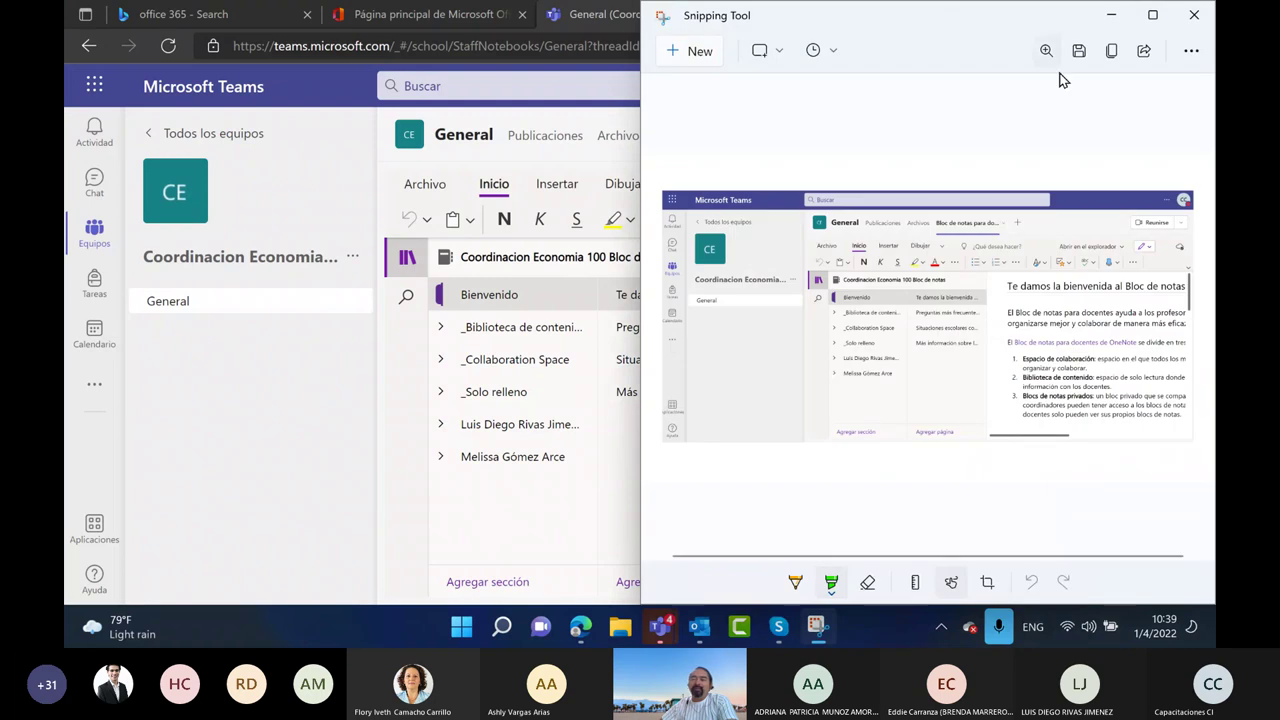
{"action": "left_click", "coordinate": [1155, 16]}
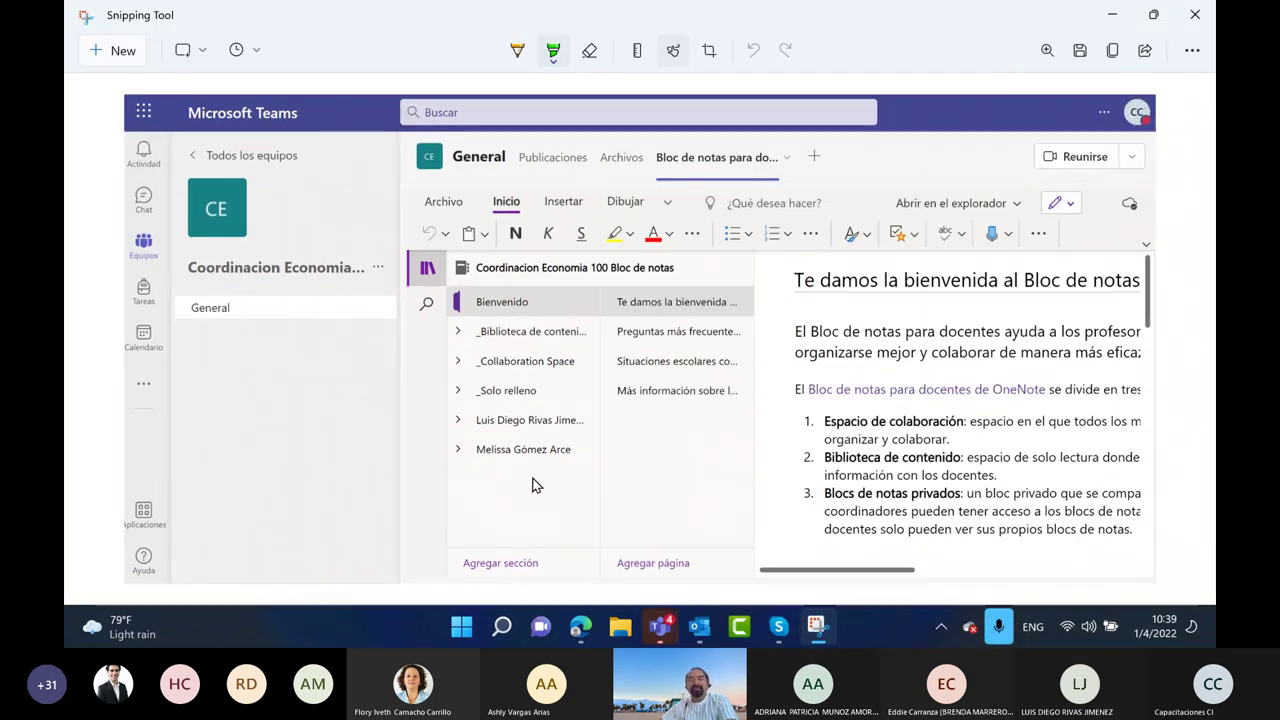
{"action": "mouse_move", "coordinate": [403, 425]}
{"action": "left_mouse_down"}
{"action": "mouse_move", "coordinate": [452, 427]}
{"action": "mouse_move", "coordinate": [455, 457]}
{"action": "left_mouse_up"}
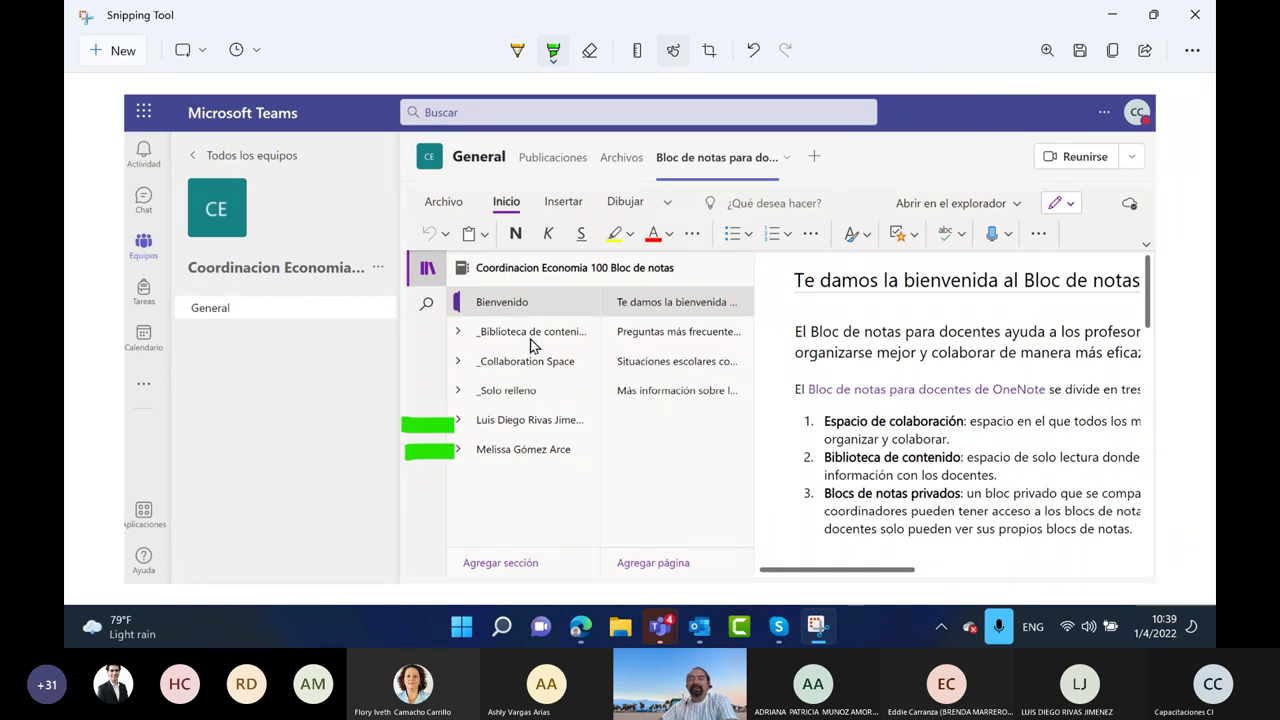
Circle the Bloc de notas tab in orange pen and highlight the General channel in yellow
{"action": "left_click", "coordinate": [515, 52]}
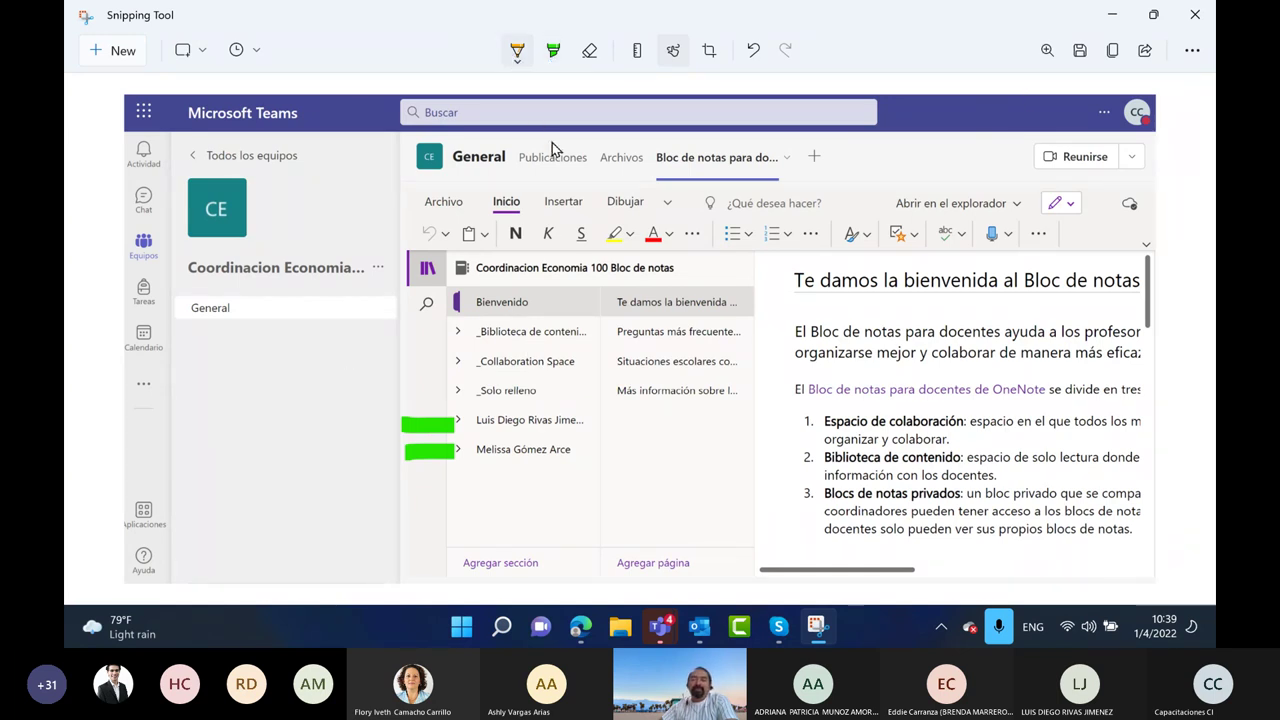
{"action": "left_click", "coordinate": [621, 142]}
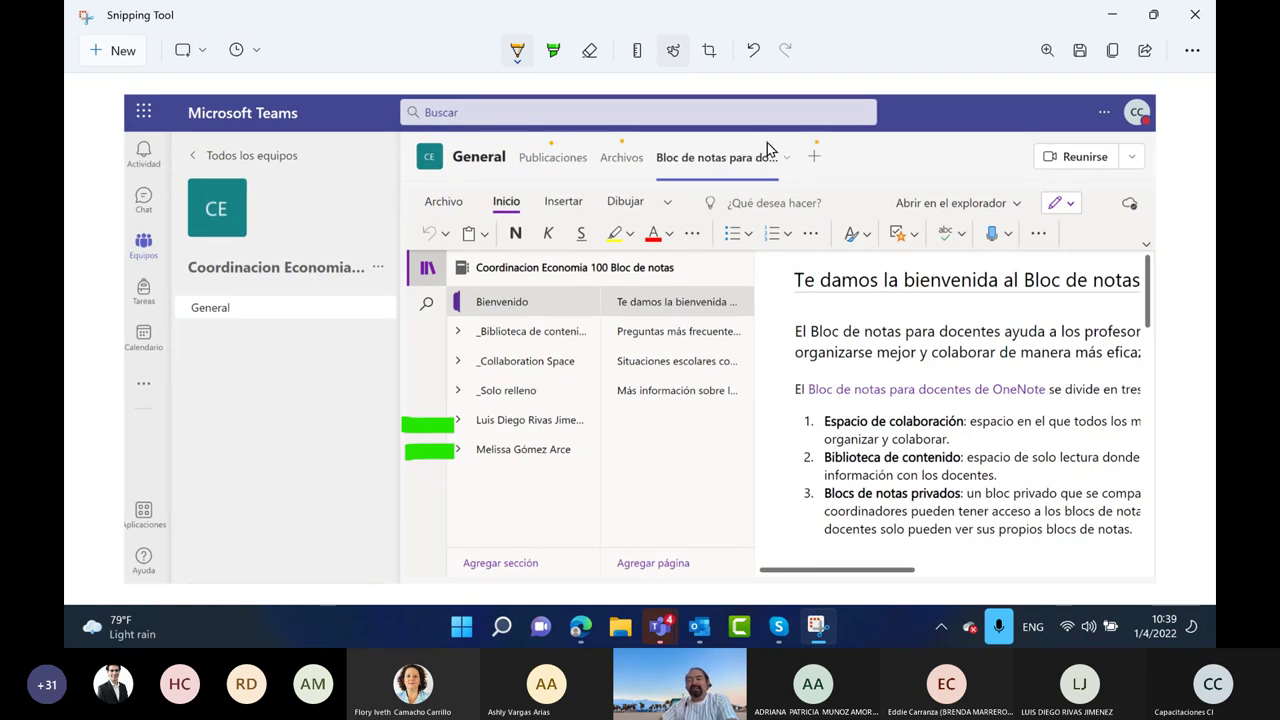
{"action": "mouse_move", "coordinate": [740, 148]}
{"action": "left_mouse_down"}
{"action": "mouse_move", "coordinate": [654, 147]}
{"action": "mouse_move", "coordinate": [651, 170]}
{"action": "mouse_move", "coordinate": [771, 181]}
{"action": "mouse_move", "coordinate": [770, 144]}
{"action": "left_mouse_up"}
{"action": "left_click", "coordinate": [554, 51]}
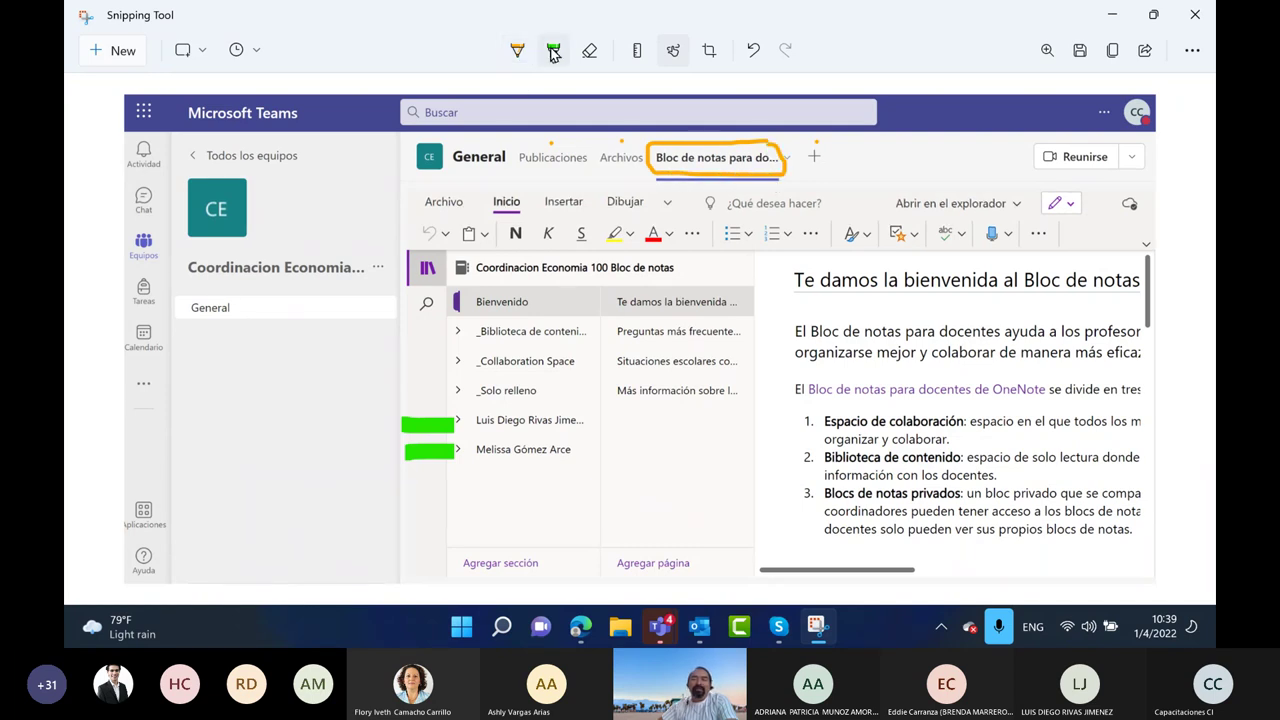
{"action": "left_click", "coordinate": [554, 51]}
{"action": "left_click", "coordinate": [434, 131]}
{"action": "mouse_move", "coordinate": [184, 317]}
{"action": "left_mouse_down"}
{"action": "mouse_move", "coordinate": [251, 306]}
{"action": "mouse_move", "coordinate": [177, 306]}
{"action": "mouse_move", "coordinate": [249, 311]}
{"action": "mouse_move", "coordinate": [191, 317]}
{"action": "left_mouse_up"}
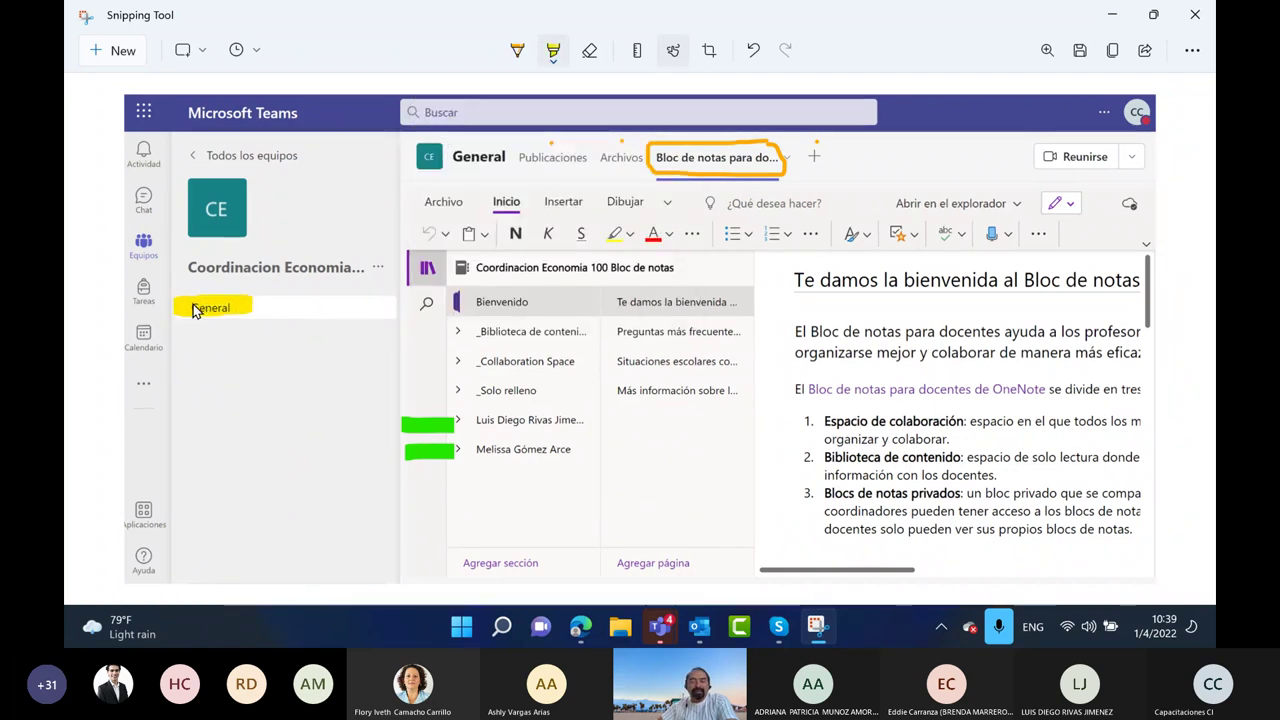
Draw an orange brace with arrowheads to the search bar and Agregar sección, plus a circled question mark
{"action": "left_click", "coordinate": [517, 50]}
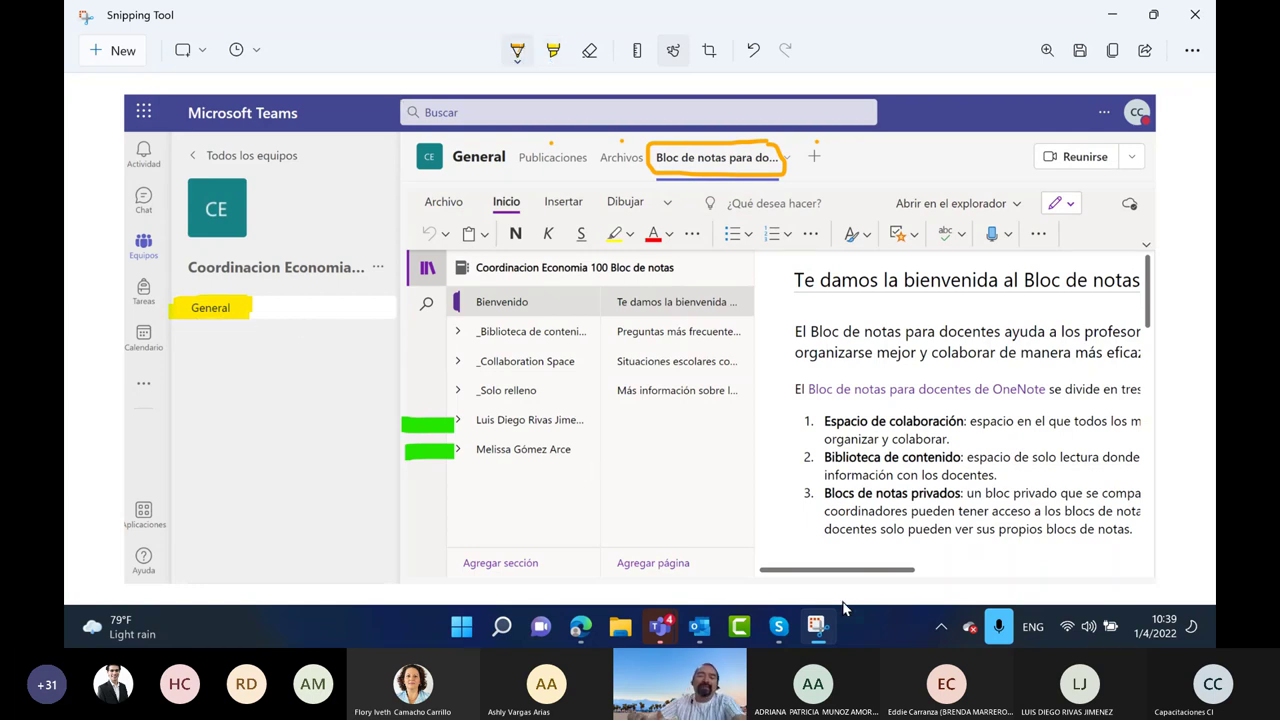
{"action": "mouse_move", "coordinate": [386, 114]}
{"action": "left_mouse_down"}
{"action": "mouse_move", "coordinate": [350, 168]}
{"action": "mouse_move", "coordinate": [360, 408]}
{"action": "mouse_move", "coordinate": [468, 581]}
{"action": "left_mouse_up"}
{"action": "left_click_drag", "start_coordinate": [378, 102], "coordinate": [410, 113]}
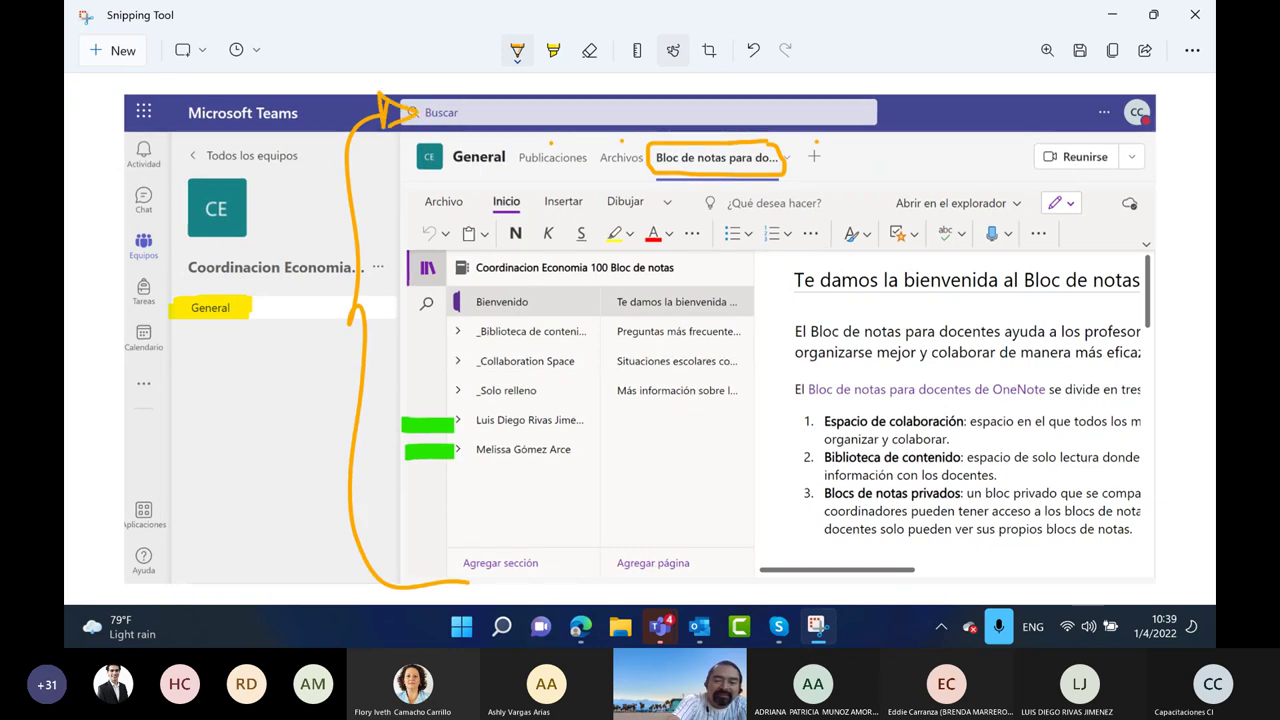
{"action": "mouse_move", "coordinate": [410, 547]}
{"action": "left_mouse_down"}
{"action": "mouse_move", "coordinate": [412, 574]}
{"action": "mouse_move", "coordinate": [465, 572]}
{"action": "left_mouse_up"}
{"action": "left_click_drag", "start_coordinate": [636, 402], "coordinate": [641, 452]}
{"action": "left_click_drag", "start_coordinate": [648, 486], "coordinate": [660, 484]}
{"action": "left_click_drag", "start_coordinate": [655, 378], "coordinate": [630, 386]}
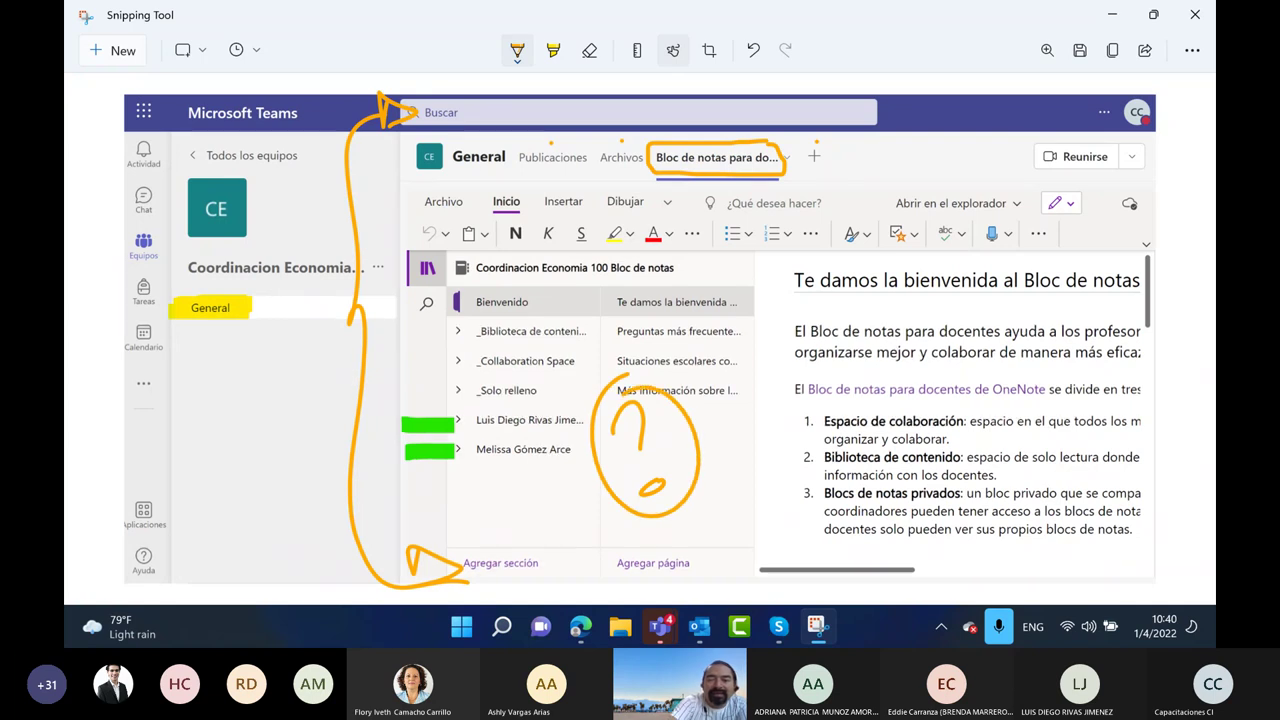
Add blue highlighter lines under the team name and a blue arrow, then minimize Snipping Tool
{"action": "left_click", "coordinate": [553, 50]}
{"action": "left_click", "coordinate": [553, 50]}
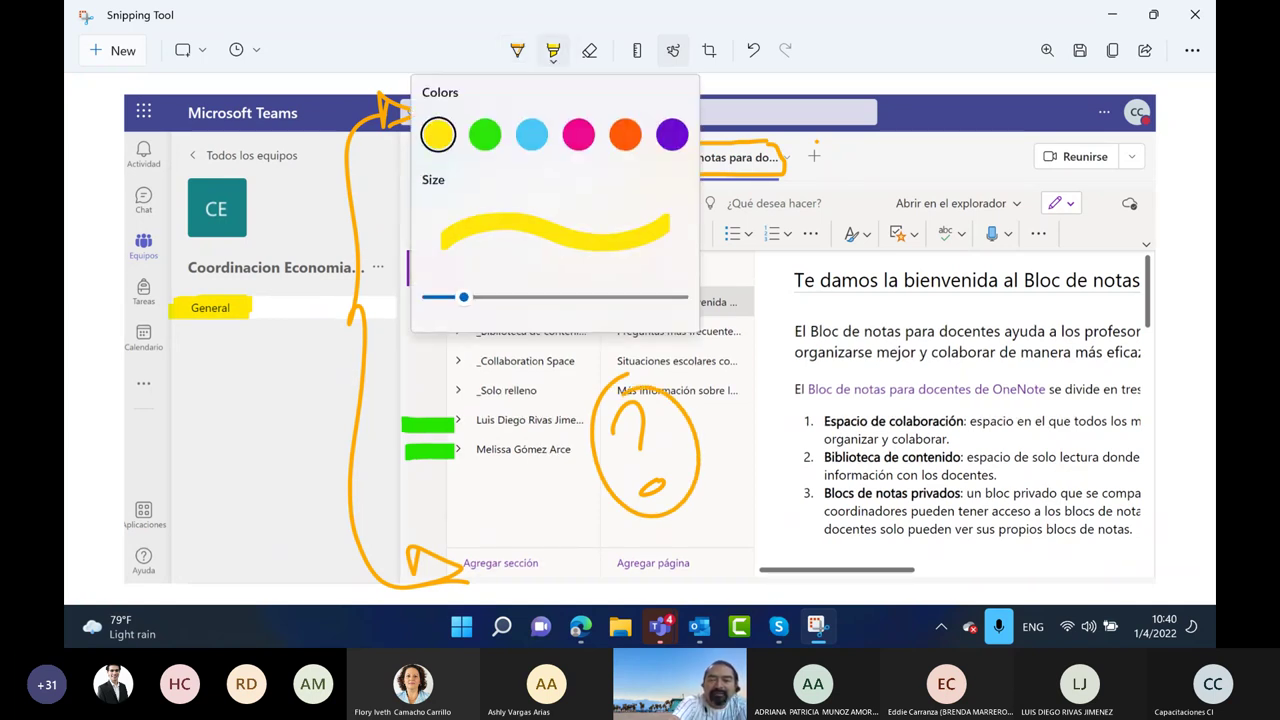
{"action": "key", "text": "Escape"}
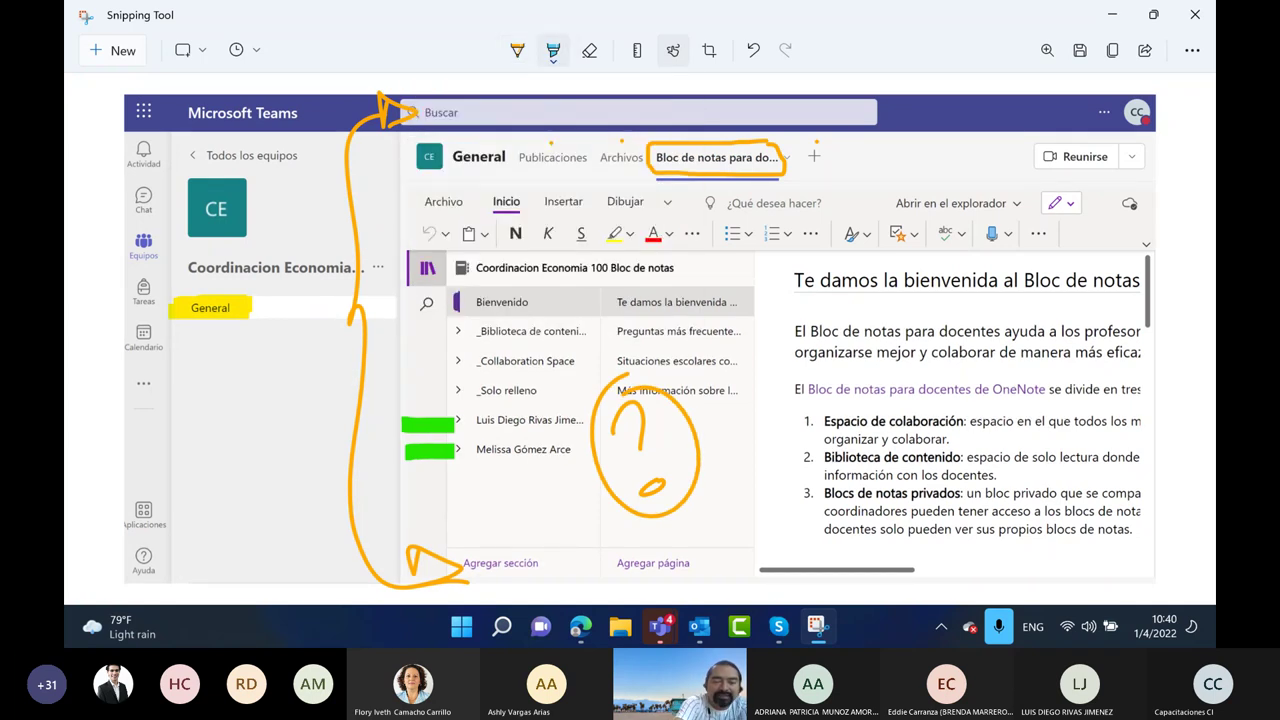
{"action": "mouse_move", "coordinate": [194, 342]}
{"action": "left_mouse_down"}
{"action": "mouse_move", "coordinate": [276, 345]}
{"action": "mouse_move", "coordinate": [280, 363]}
{"action": "left_mouse_up"}
{"action": "mouse_move", "coordinate": [198, 383]}
{"action": "left_mouse_down"}
{"action": "mouse_move", "coordinate": [272, 386]}
{"action": "mouse_move", "coordinate": [286, 404]}
{"action": "left_mouse_up"}
{"action": "mouse_move", "coordinate": [206, 423]}
{"action": "left_mouse_down"}
{"action": "mouse_move", "coordinate": [278, 425]}
{"action": "mouse_move", "coordinate": [352, 449]}
{"action": "mouse_move", "coordinate": [356, 468]}
{"action": "left_mouse_up"}
{"action": "left_click_drag", "start_coordinate": [322, 414], "coordinate": [398, 456]}
{"action": "left_click_drag", "start_coordinate": [398, 456], "coordinate": [346, 494]}
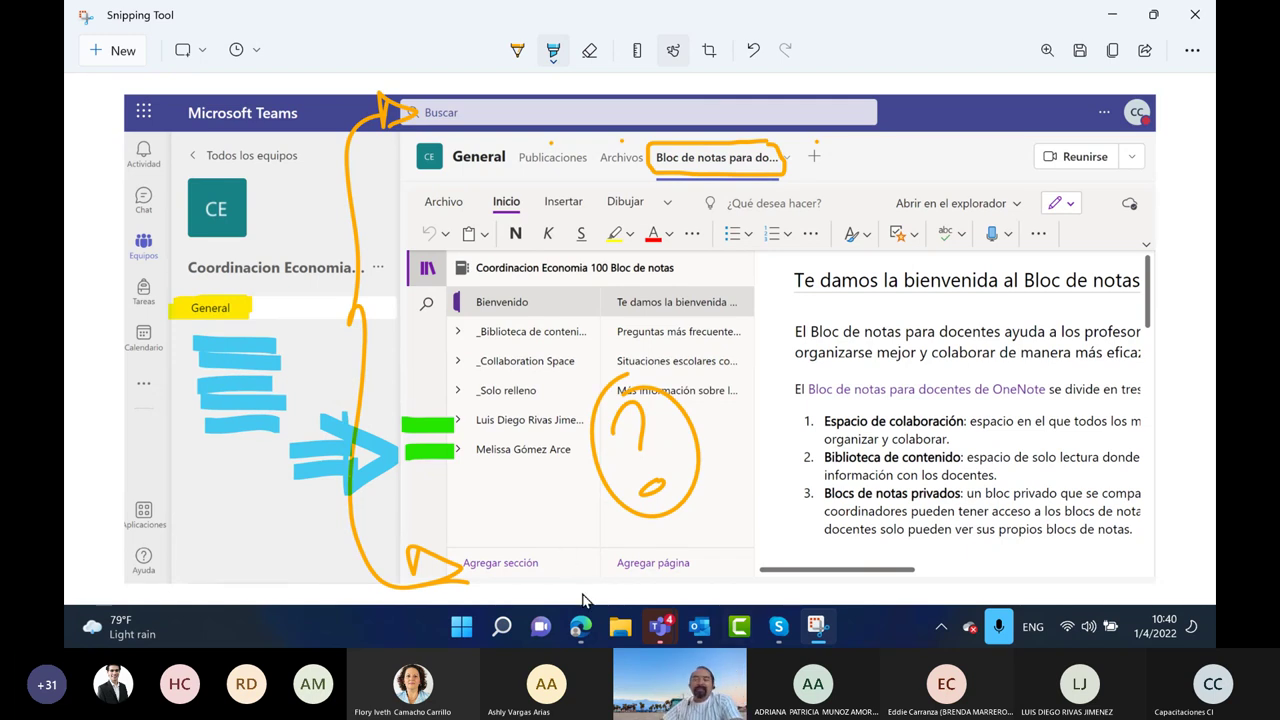
{"action": "left_click", "coordinate": [1113, 16]}
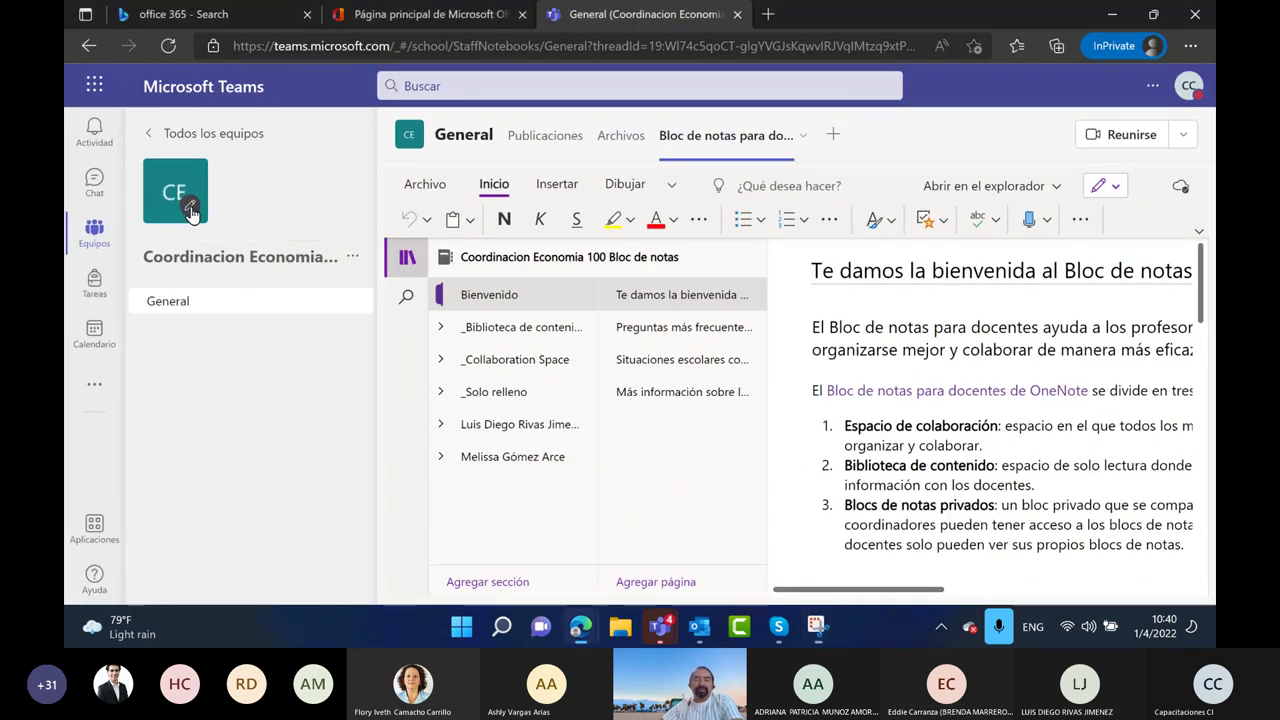
Give the team the coloured-pencils avatar, save it, and return to all teams
{"action": "left_click", "coordinate": [190, 207]}
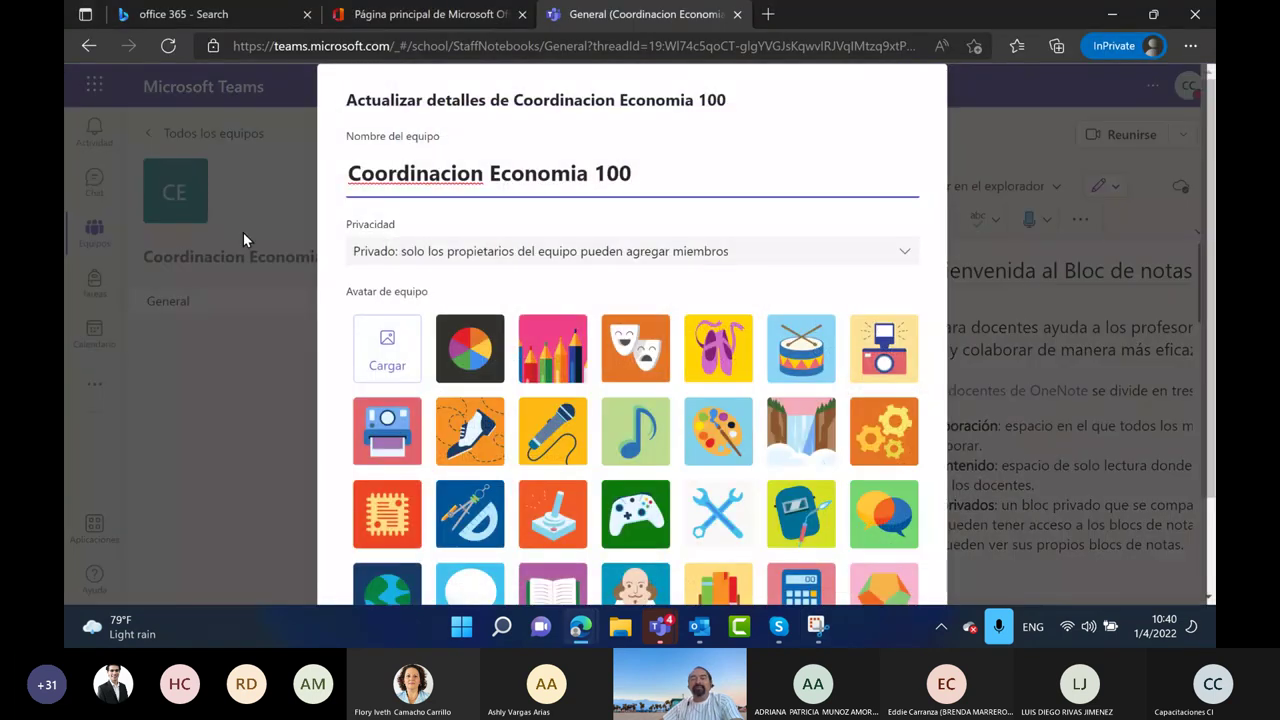
{"action": "left_click", "coordinate": [585, 383]}
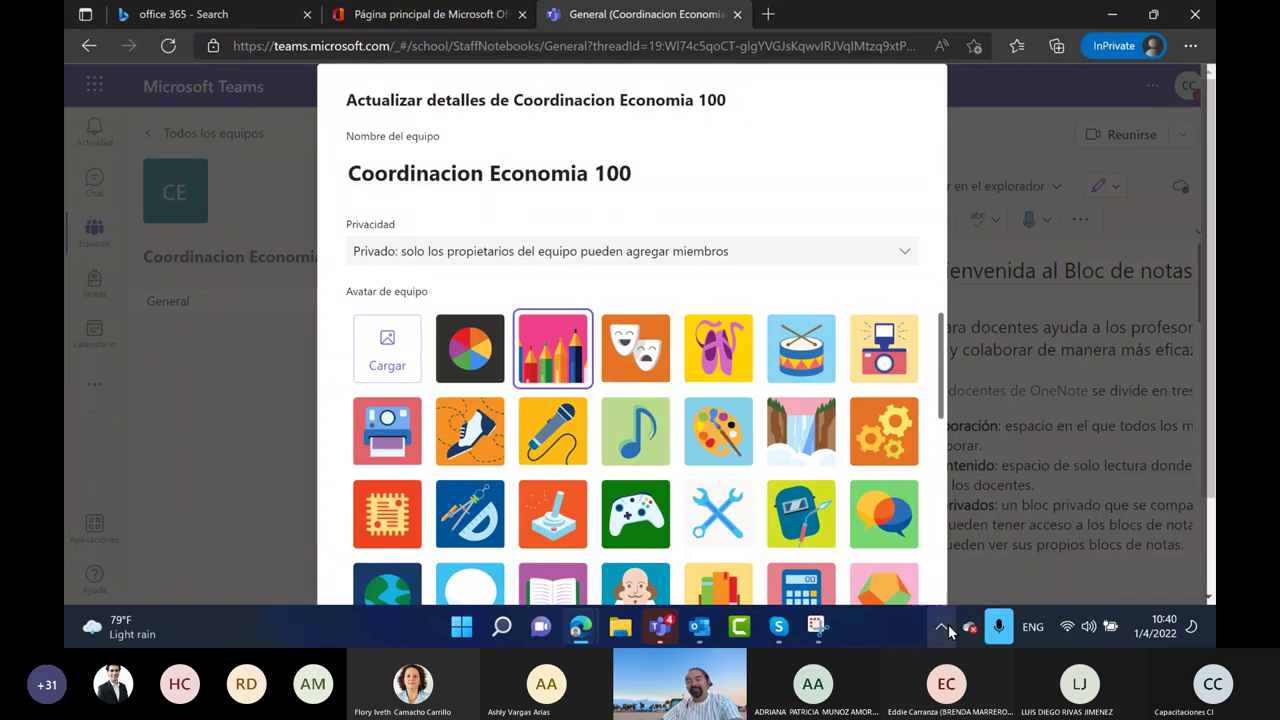
{"action": "scroll", "coordinate": [779, 288], "scroll_direction": "down", "scroll_amount": 10}
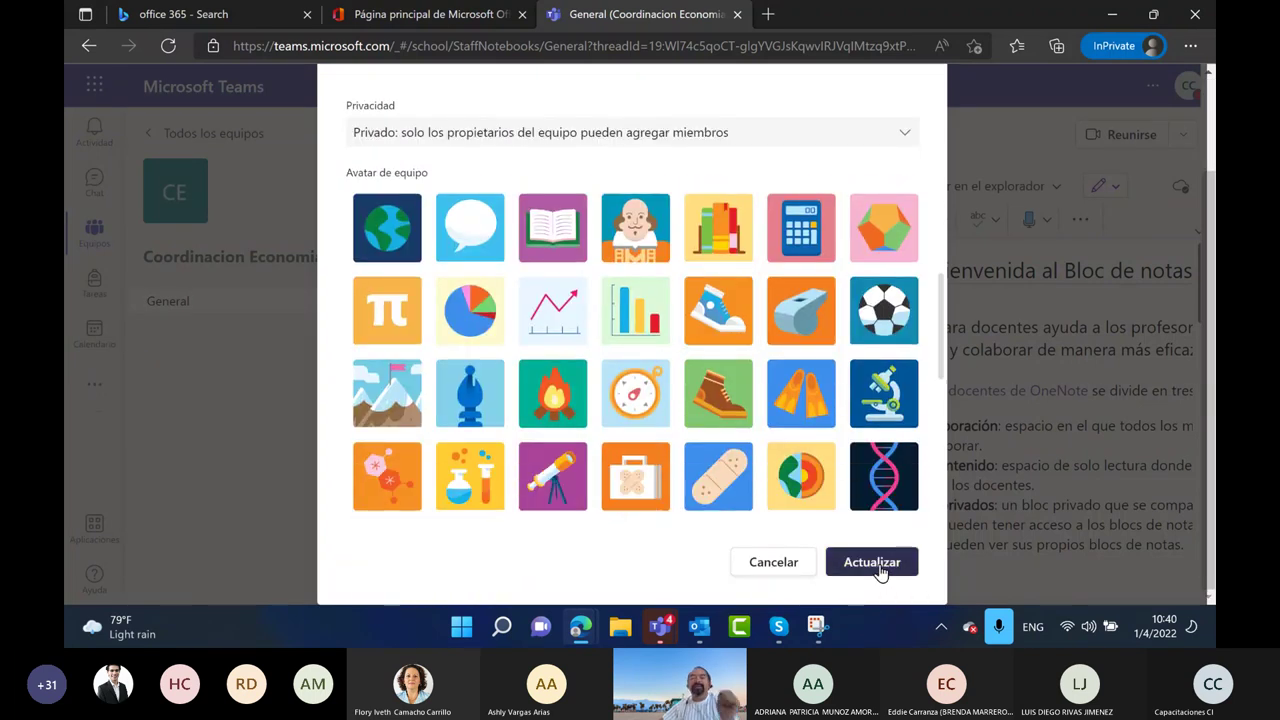
{"action": "left_click", "coordinate": [870, 565]}
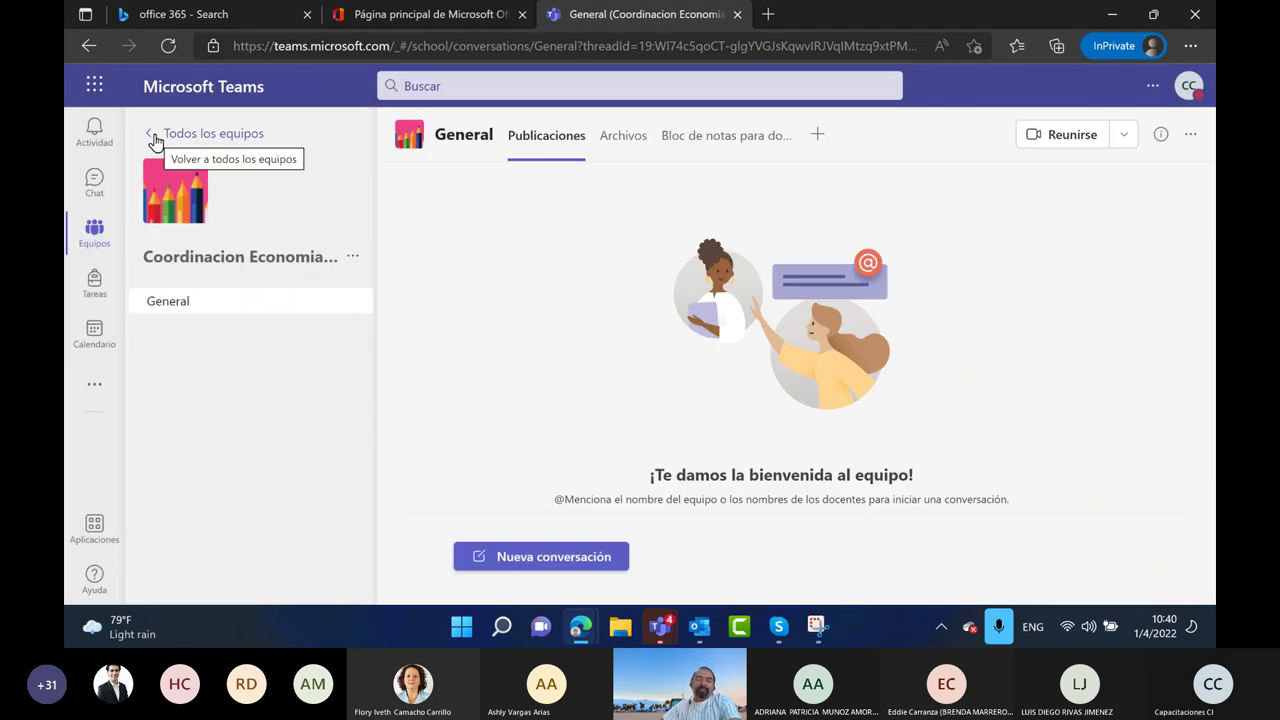
{"action": "left_click", "coordinate": [156, 134]}
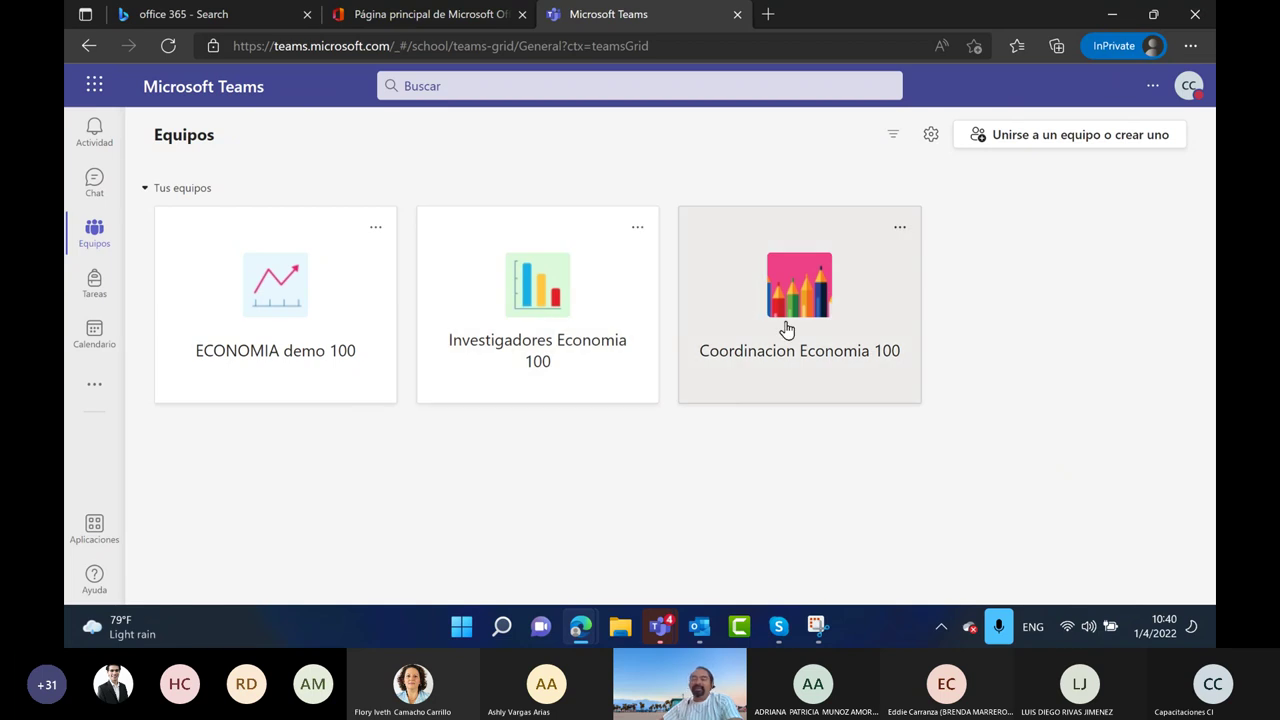
Create an Otros-type team named 'Recursos' with description 'Demo' and continue to add members
{"action": "left_click", "coordinate": [972, 140]}
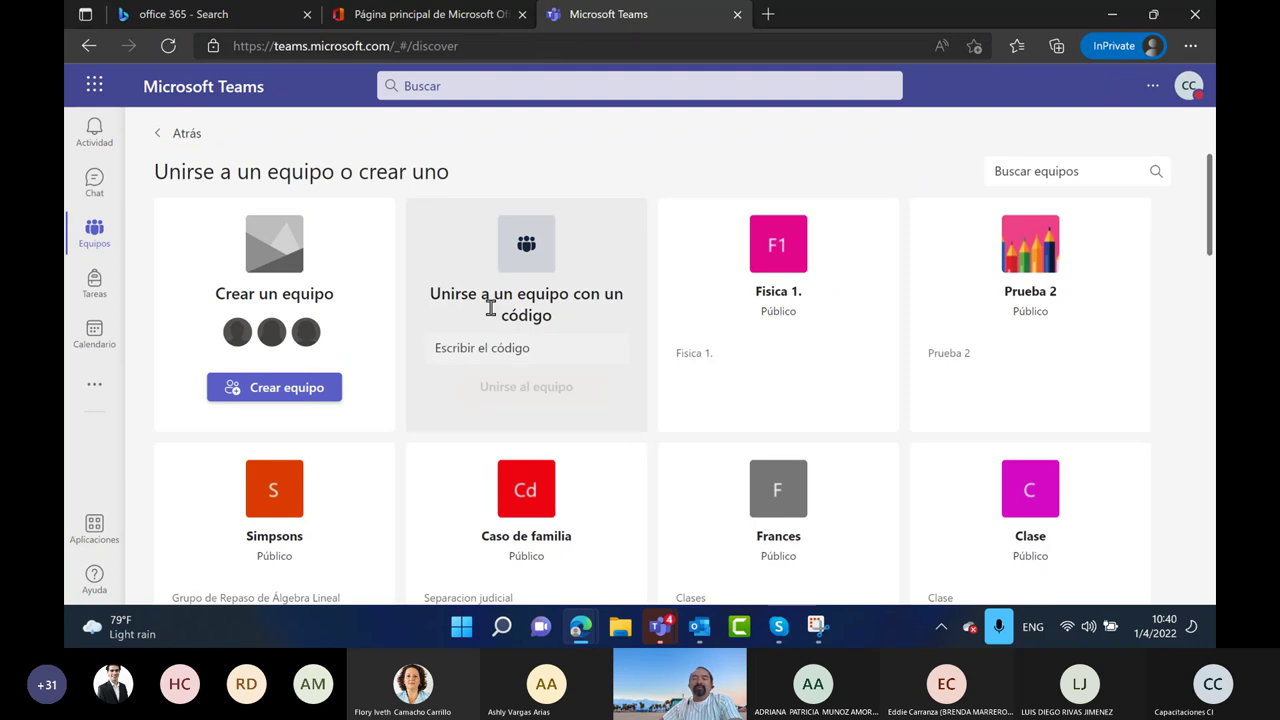
{"action": "left_click", "coordinate": [309, 394]}
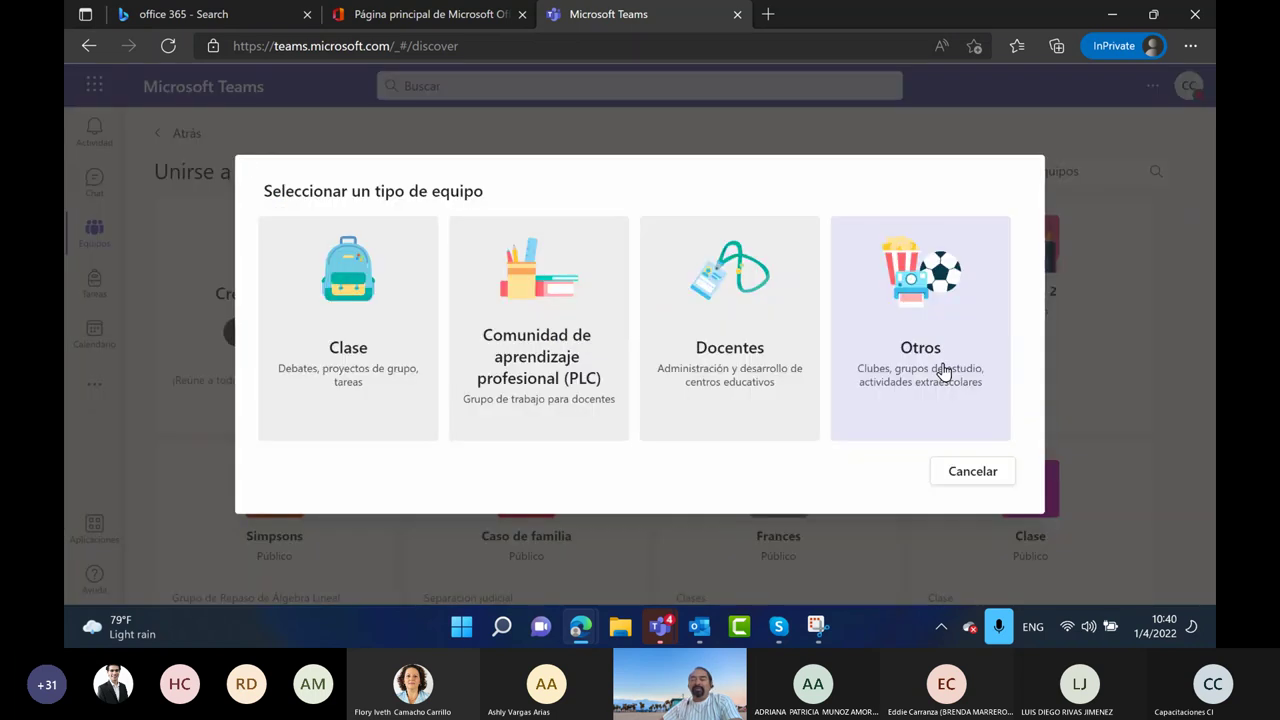
{"action": "left_click", "coordinate": [942, 368]}
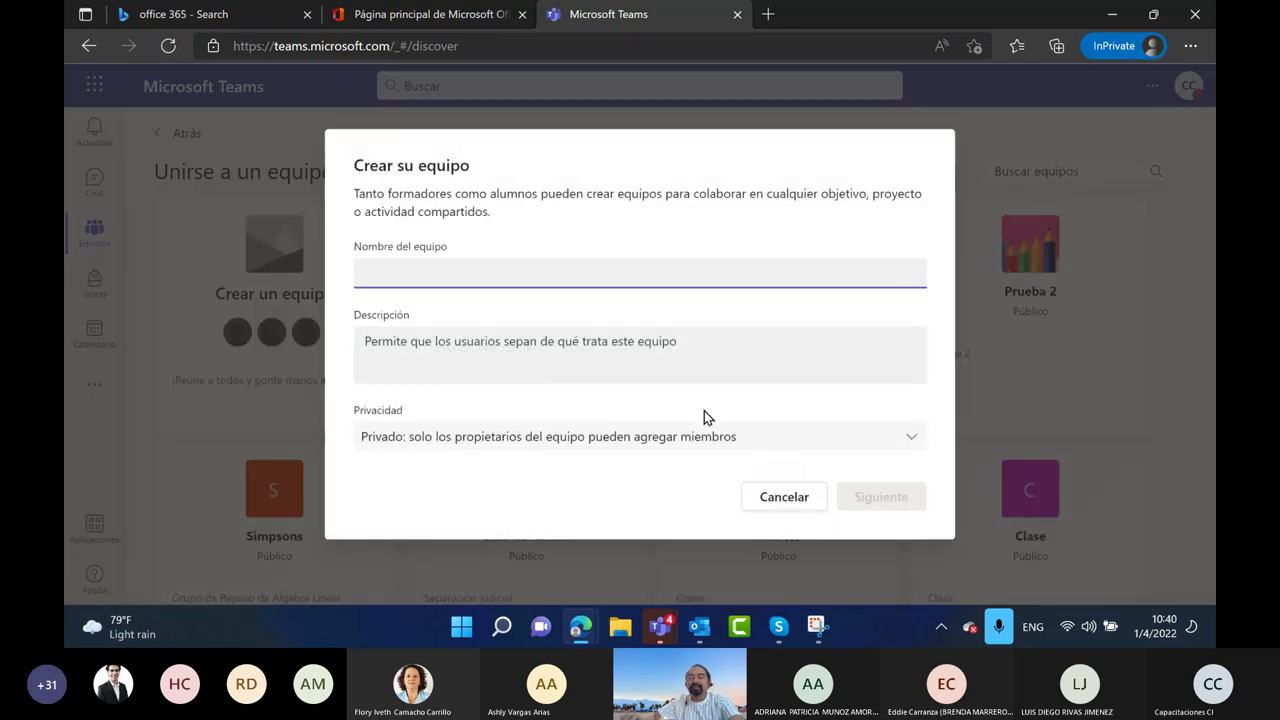
{"action": "type", "text": "ACti"}
{"action": "type", "text": "Otras"}
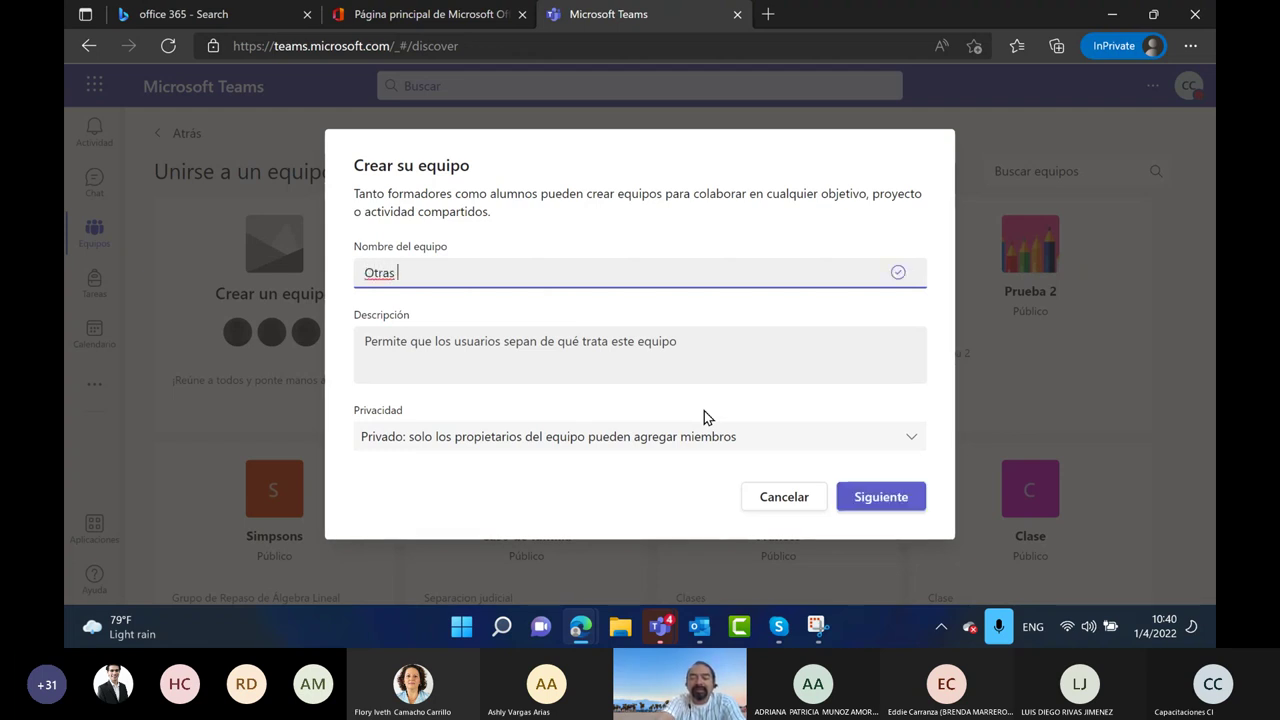
{"action": "key", "text": "BackSpace"}
{"action": "key", "text": "BackSpace"}
{"action": "key", "text": "BackSpace"}
{"action": "key", "text": "BackSpace"}
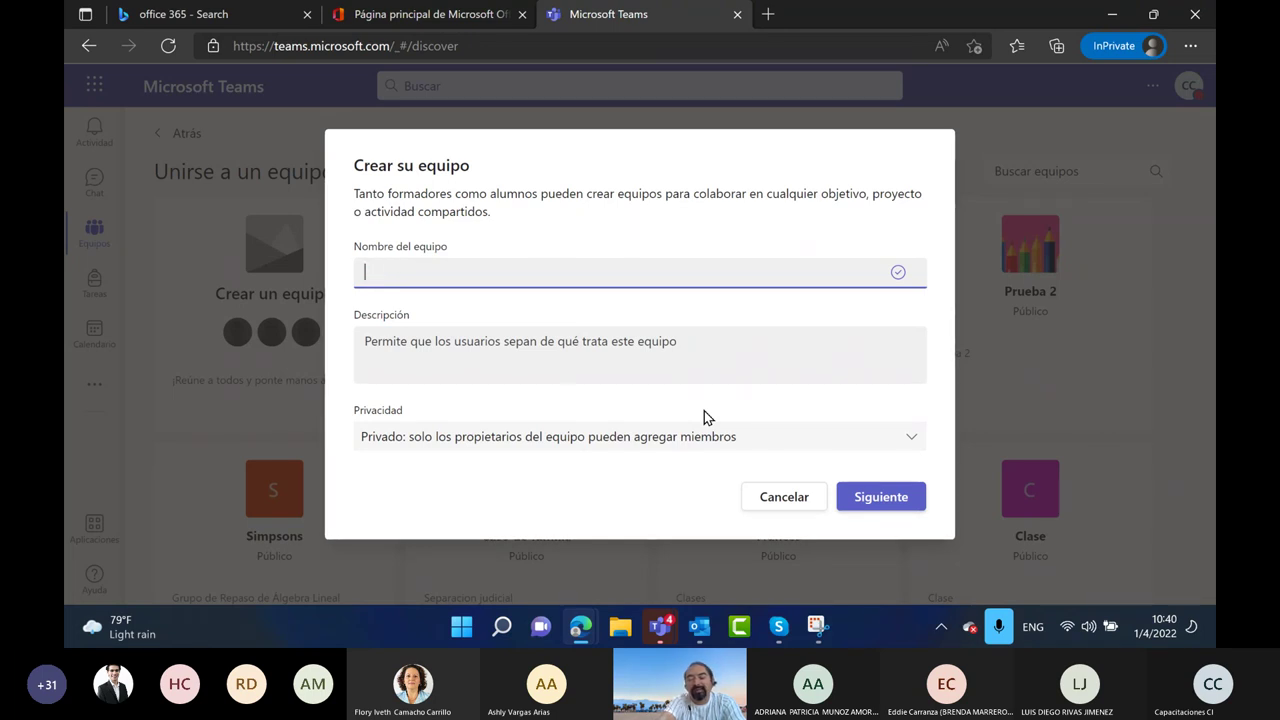
{"action": "type", "text": "Recursos"}
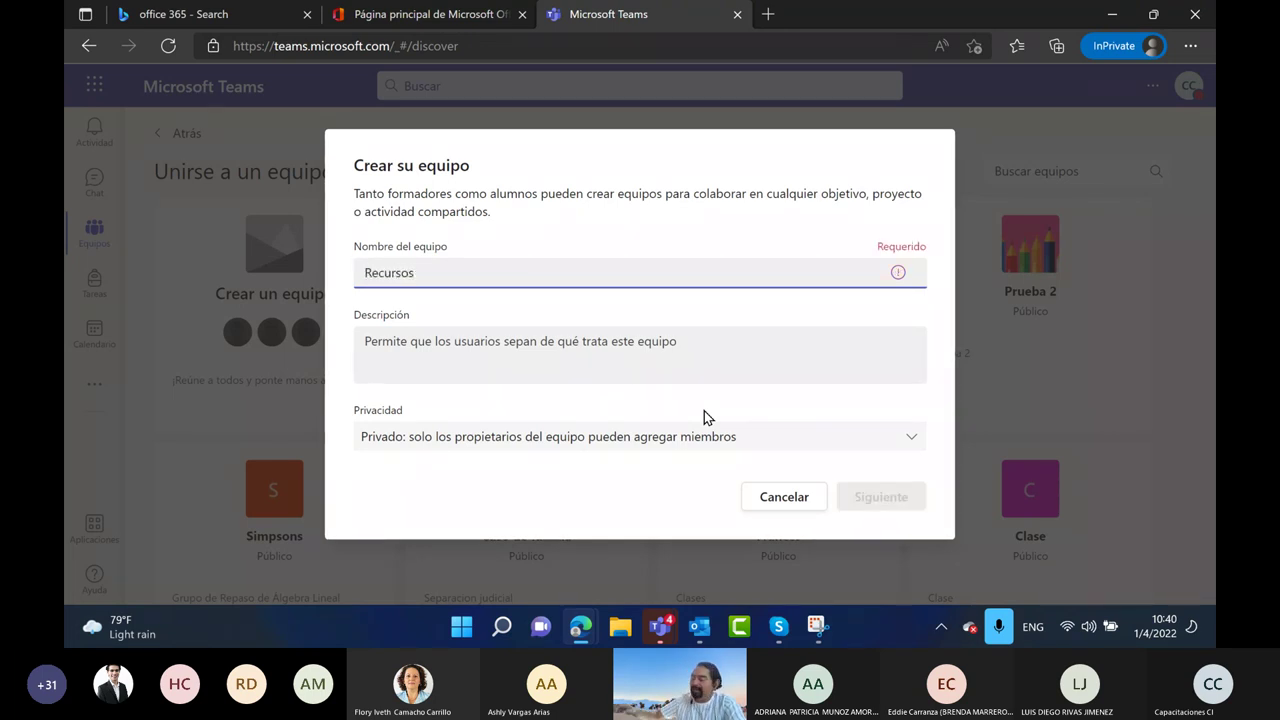
{"action": "left_click", "coordinate": [391, 347]}
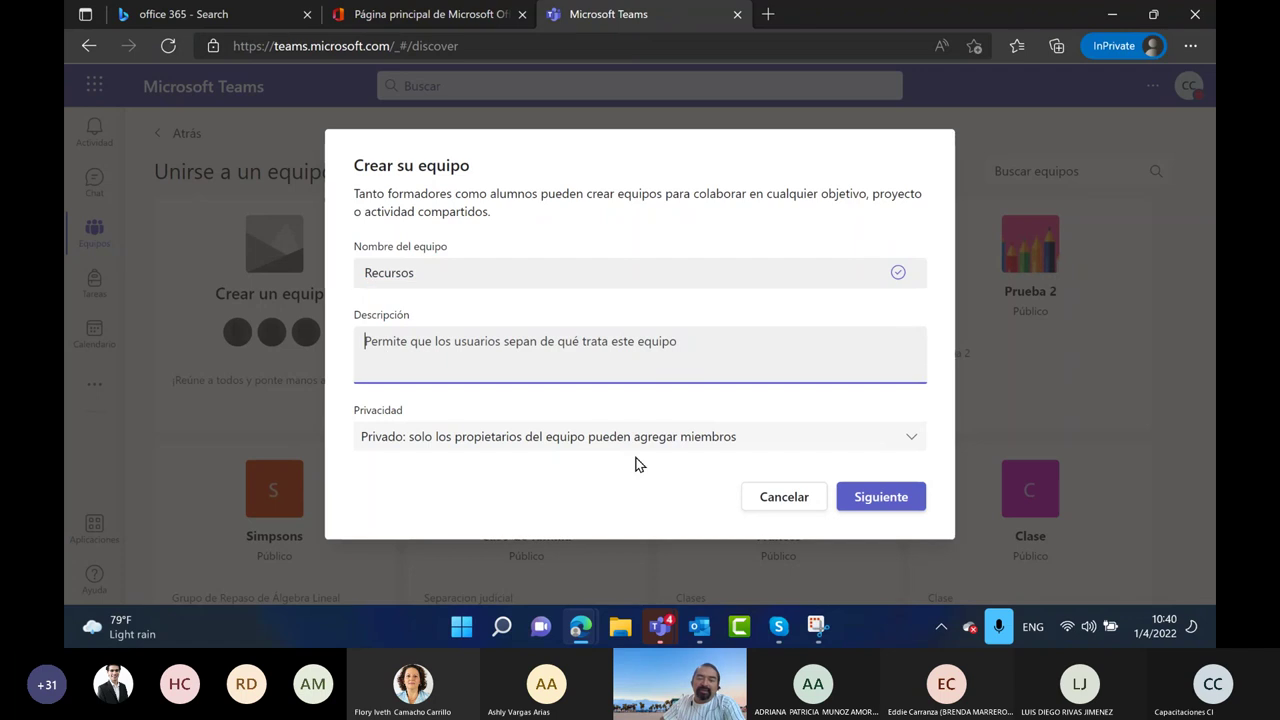
{"action": "type", "text": "Demo"}
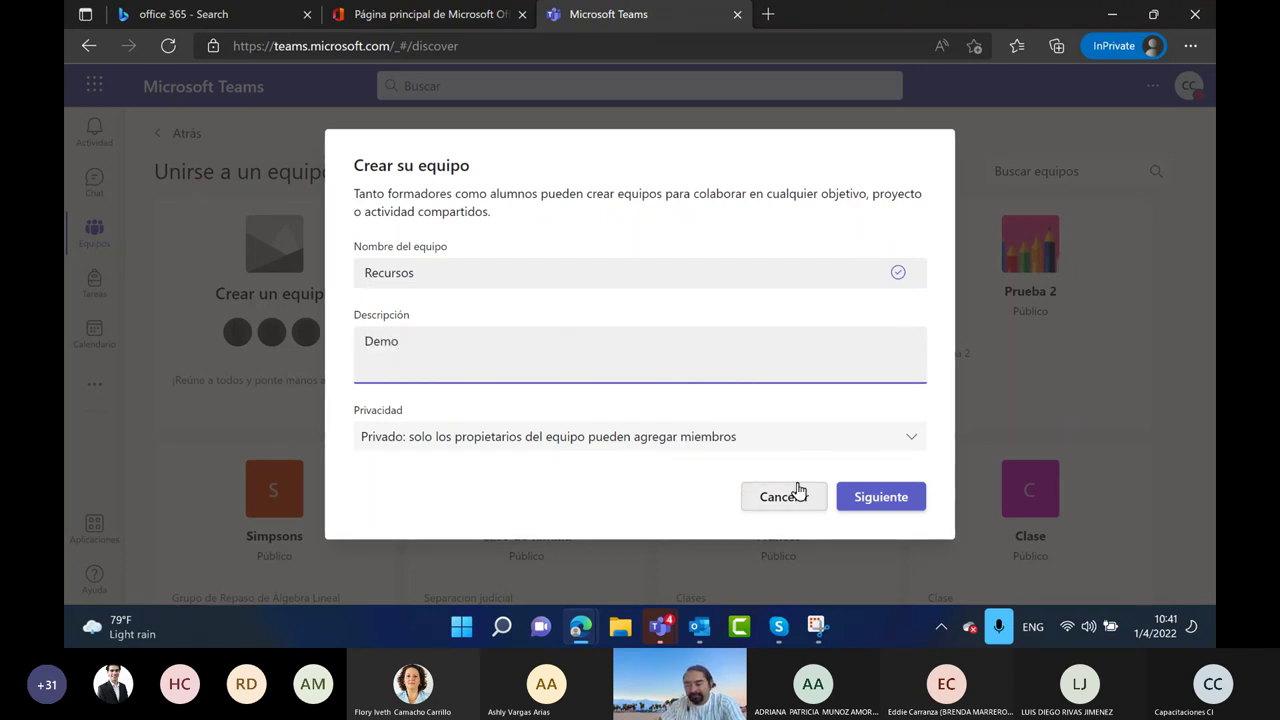
{"action": "left_click", "coordinate": [879, 493]}
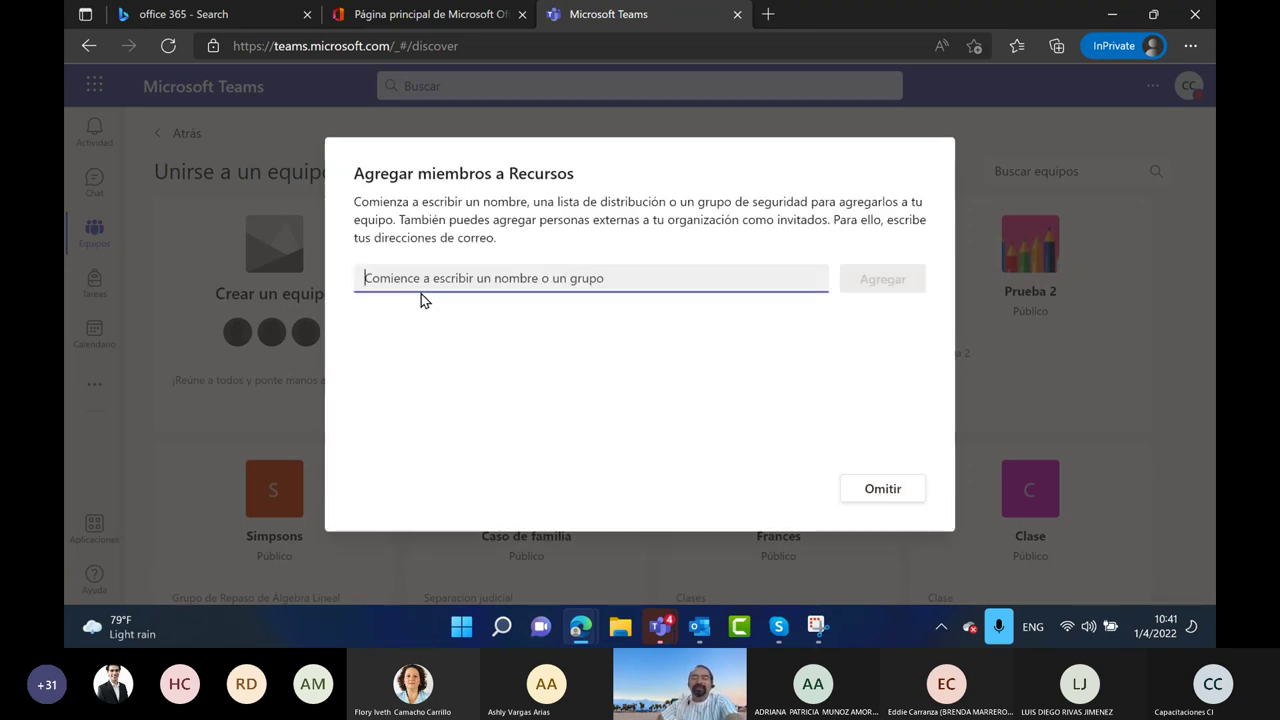
Pick three people from the member suggestions for the Recursos team
{"action": "type", "text": "melis"}
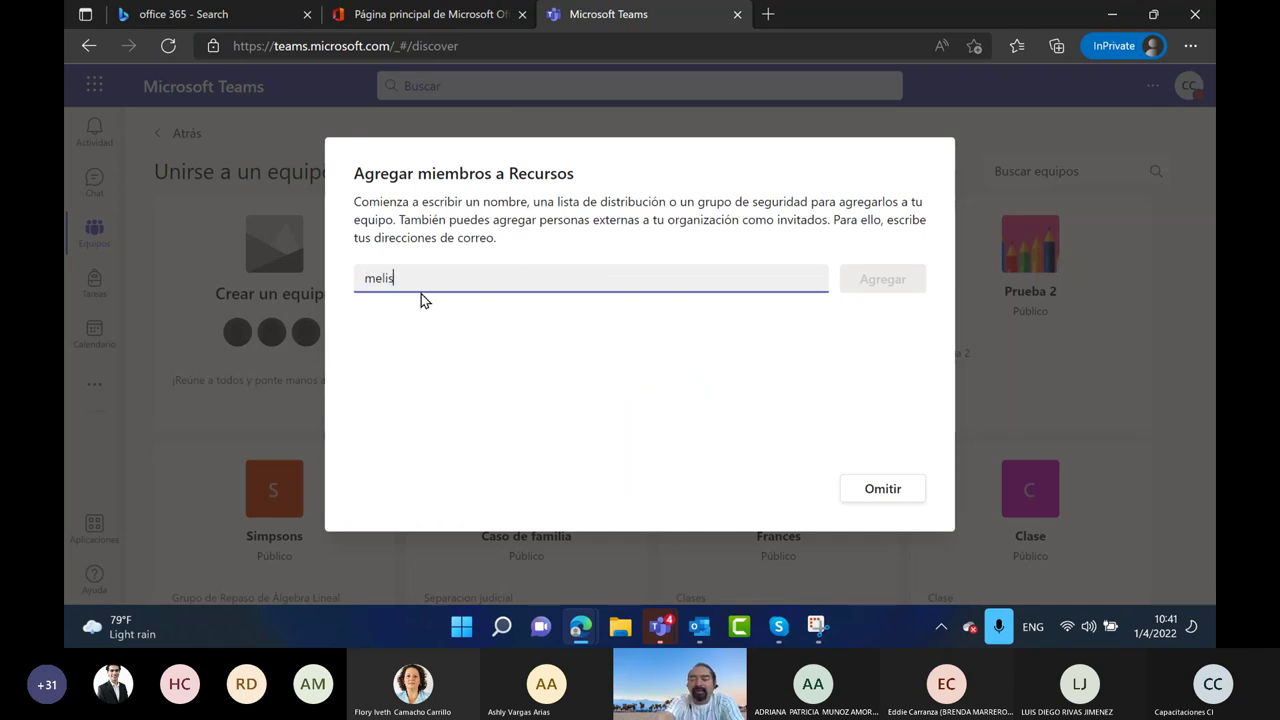
{"action": "key", "text": "Return"}
{"action": "type", "text": "luis"}
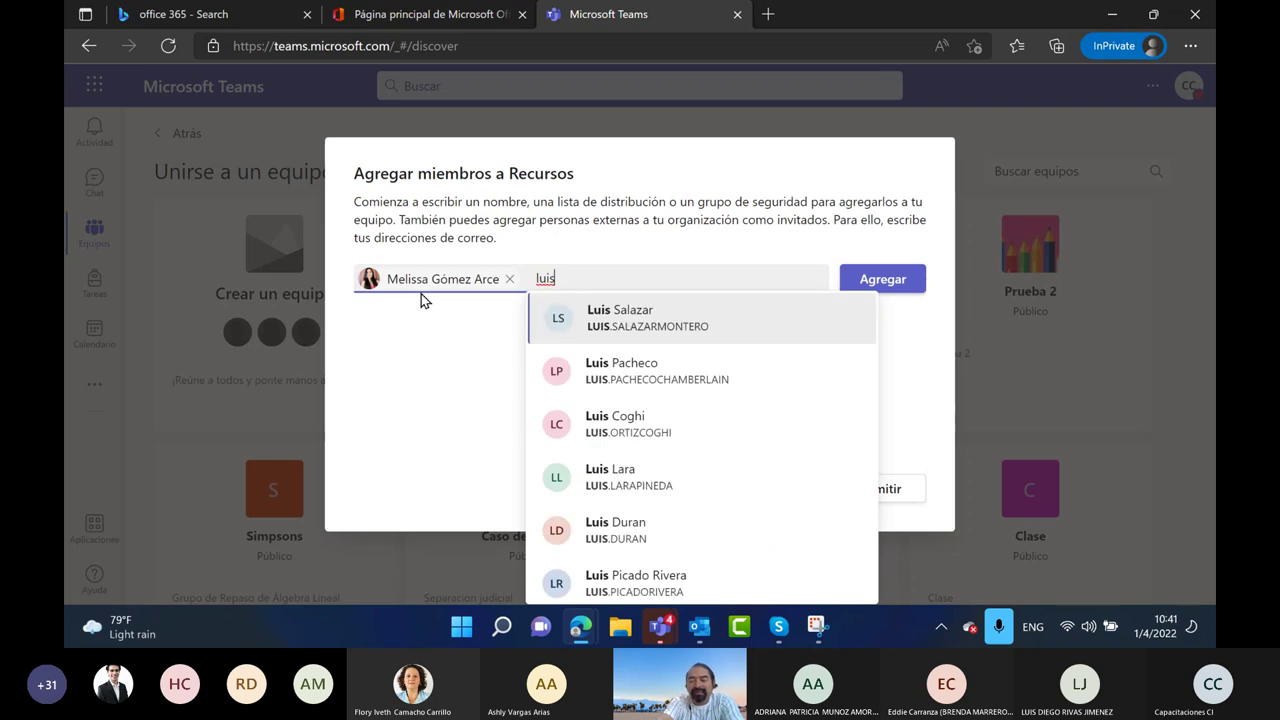
{"action": "type", "text": " die"}
{"action": "key", "text": "Return"}
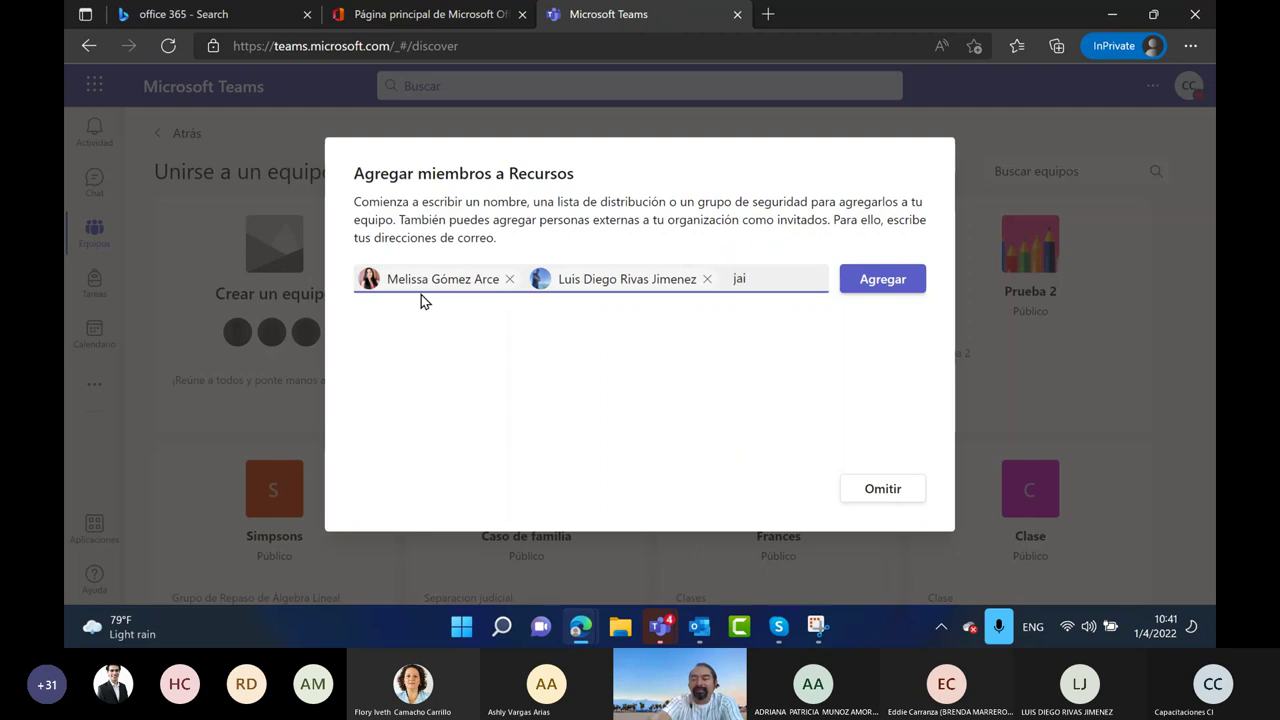
{"action": "type", "text": "jai"}
{"action": "key", "text": "Return"}
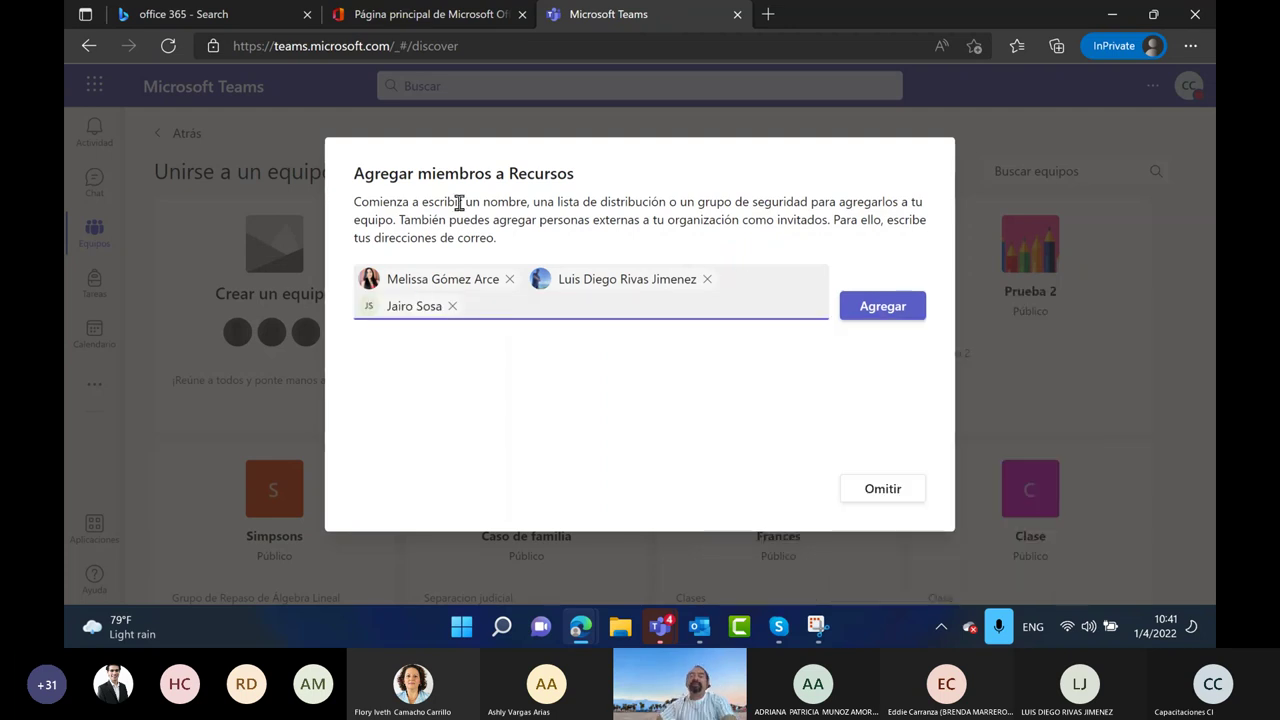
Add the three people to Recursos, open its General channel, and bring Snipping Tool back
{"action": "left_click", "coordinate": [878, 306]}
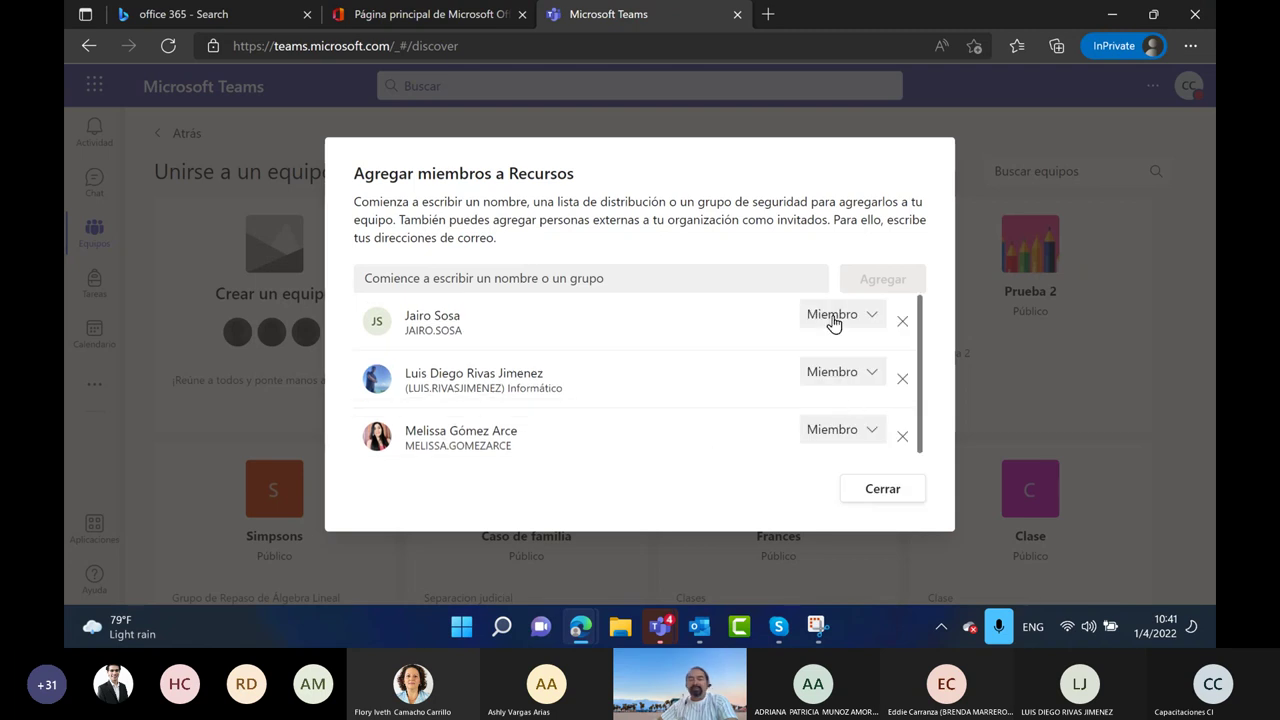
{"action": "left_click", "coordinate": [884, 491]}
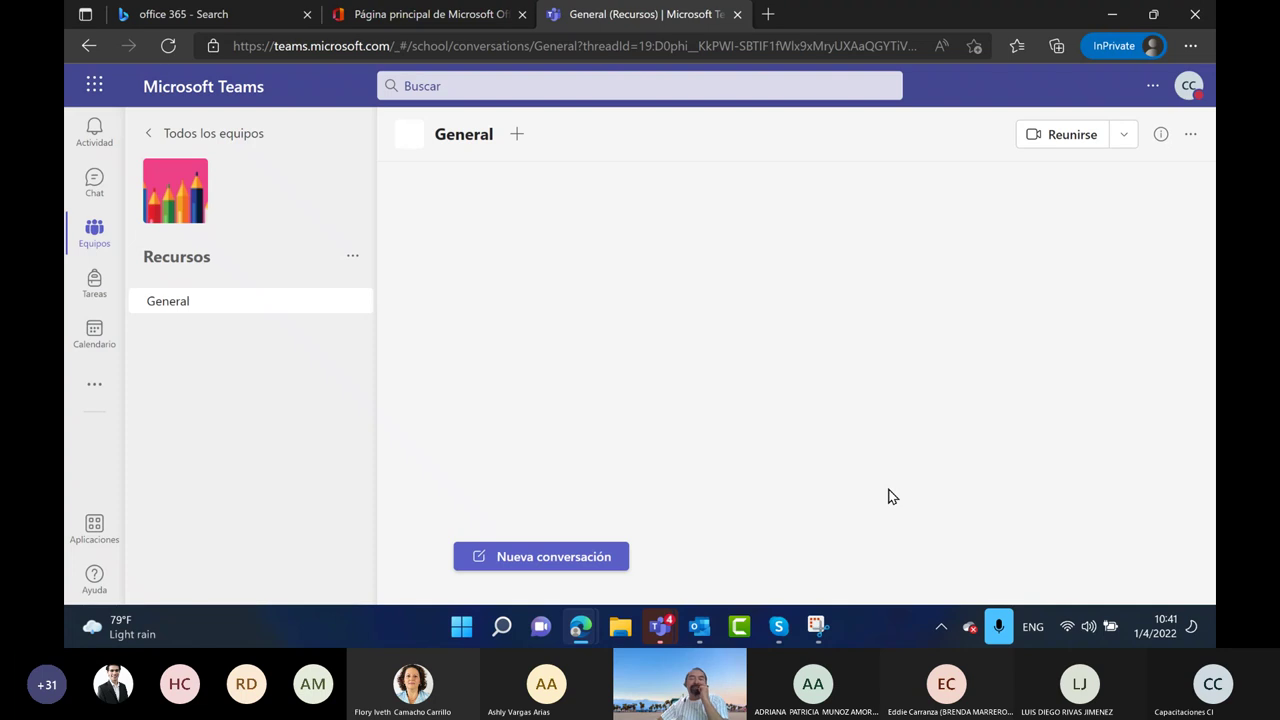
{"action": "left_click", "coordinate": [816, 628]}
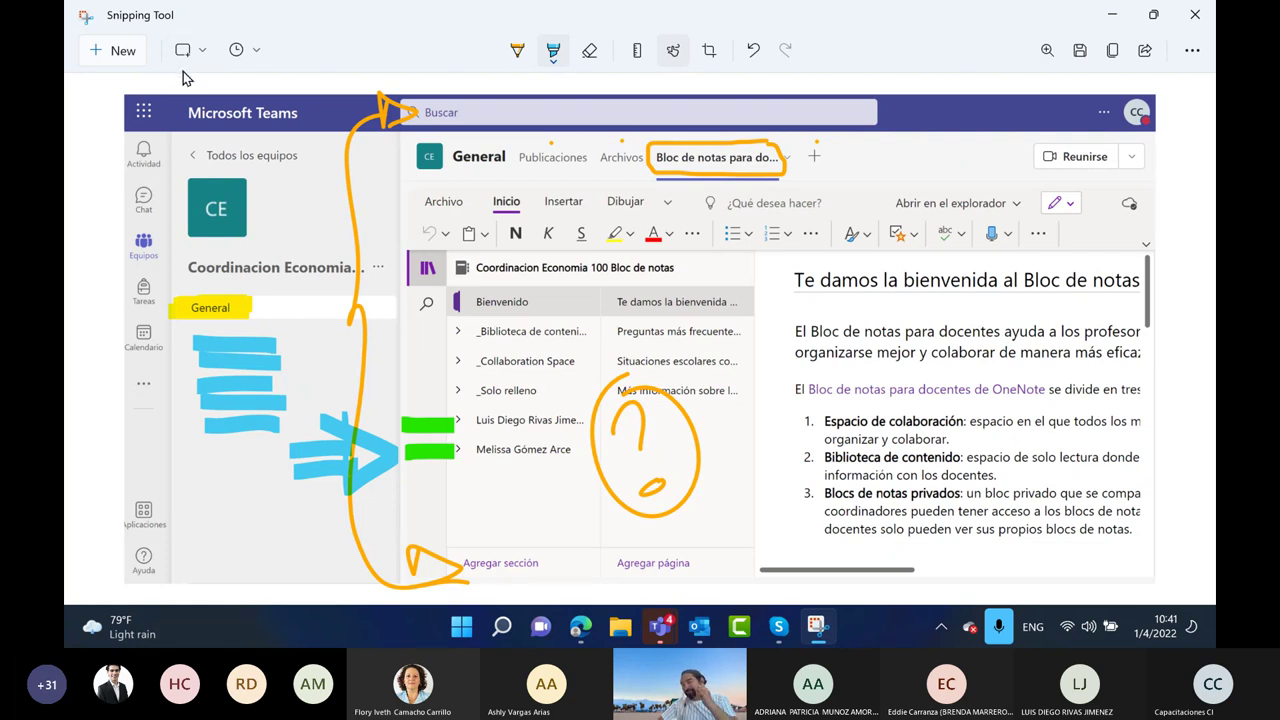
Snip the whole Teams window and highlight the General channel name in yellow
{"action": "left_click", "coordinate": [122, 53]}
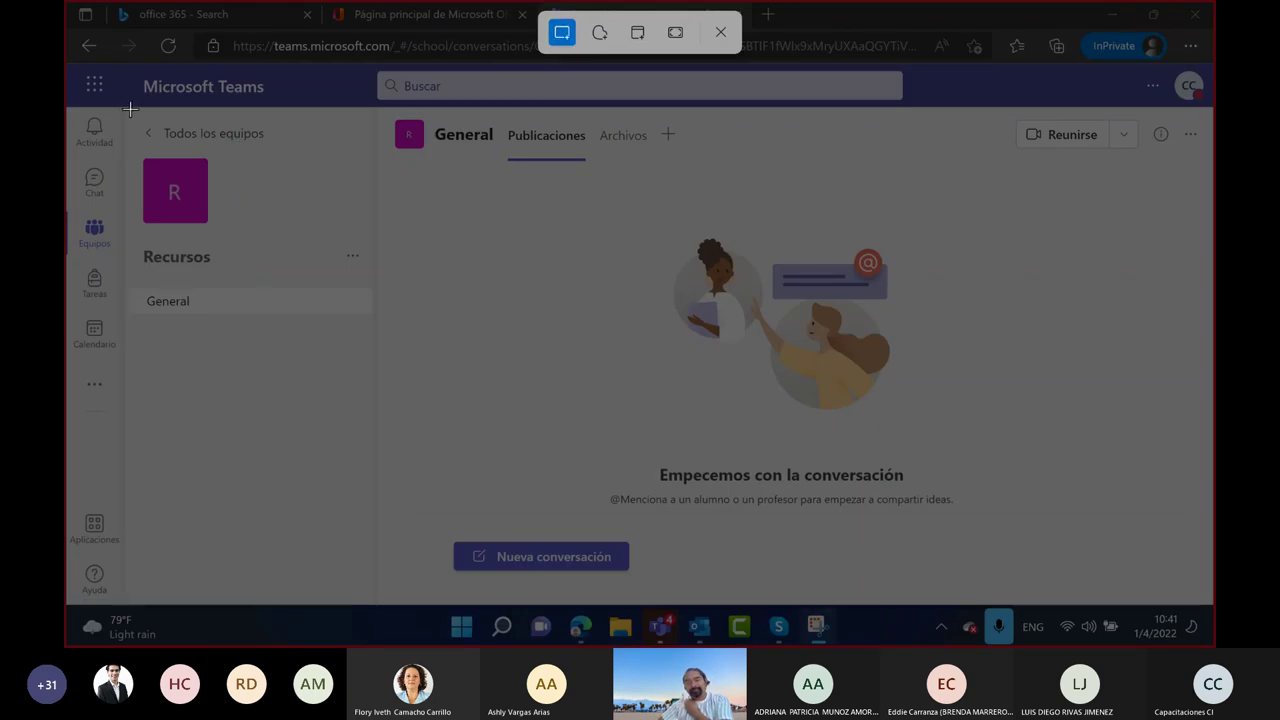
{"action": "left_click_drag", "start_coordinate": [69, 57], "coordinate": [1208, 604]}
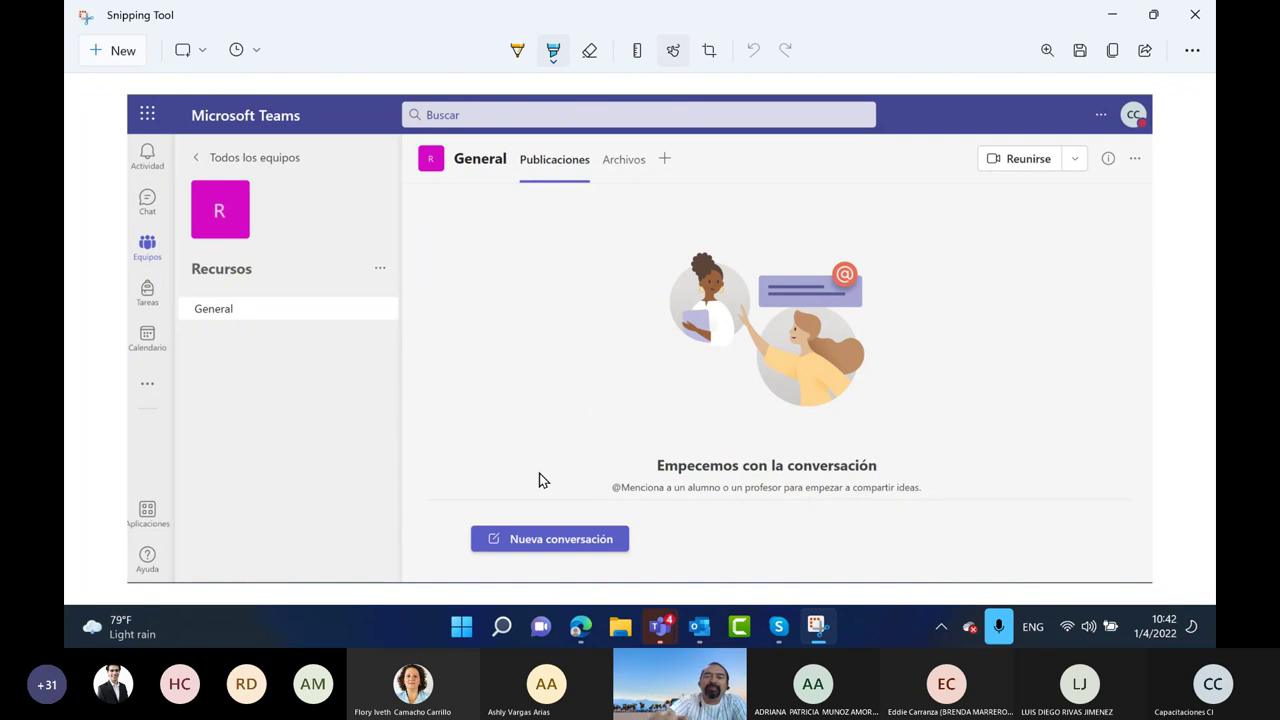
{"action": "left_click", "coordinate": [553, 55]}
{"action": "left_click", "coordinate": [440, 133]}
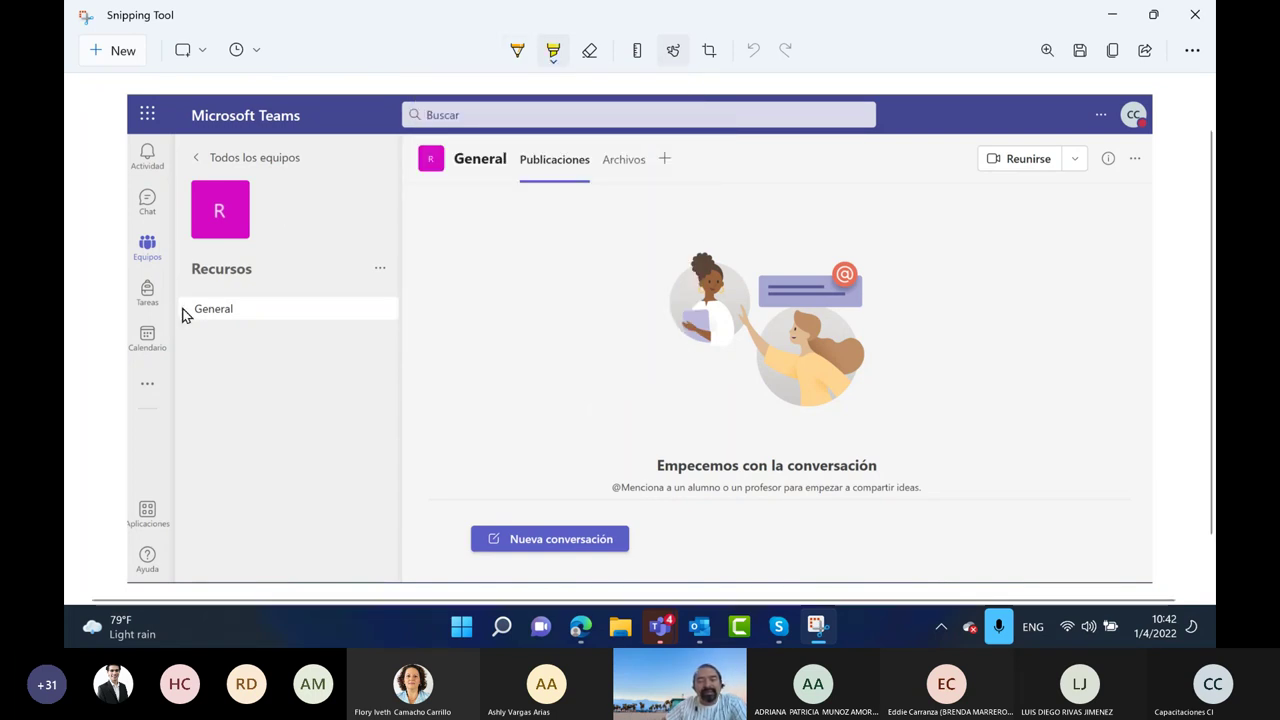
{"action": "left_click_drag", "start_coordinate": [188, 316], "coordinate": [231, 311]}
Draw a green line with an arrowhead from General to a tall brace down the page
{"action": "left_click", "coordinate": [517, 52]}
{"action": "left_click", "coordinate": [517, 55]}
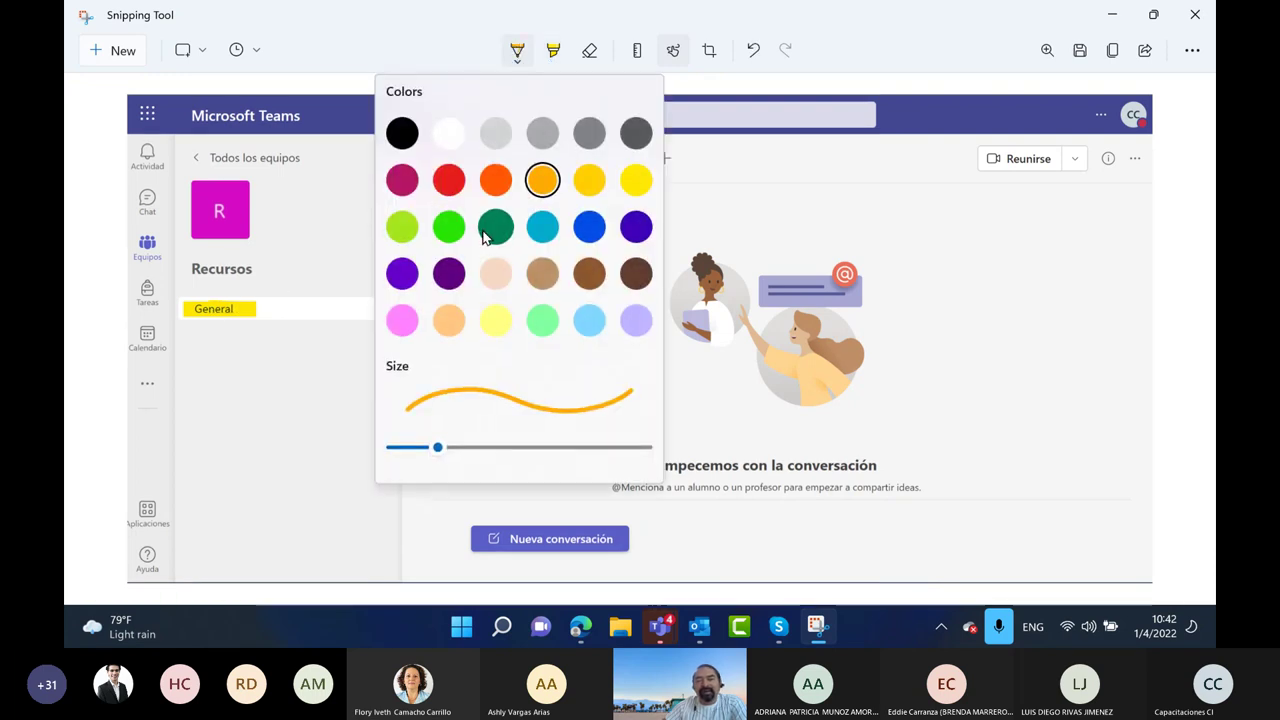
{"action": "left_click", "coordinate": [451, 226]}
{"action": "left_click_drag", "start_coordinate": [293, 315], "coordinate": [372, 310]}
{"action": "mouse_move", "coordinate": [390, 140]}
{"action": "left_mouse_down"}
{"action": "mouse_move", "coordinate": [370, 328]}
{"action": "mouse_move", "coordinate": [386, 548]}
{"action": "mouse_move", "coordinate": [437, 553]}
{"action": "left_mouse_up"}
{"action": "left_click_drag", "start_coordinate": [346, 289], "coordinate": [390, 310]}
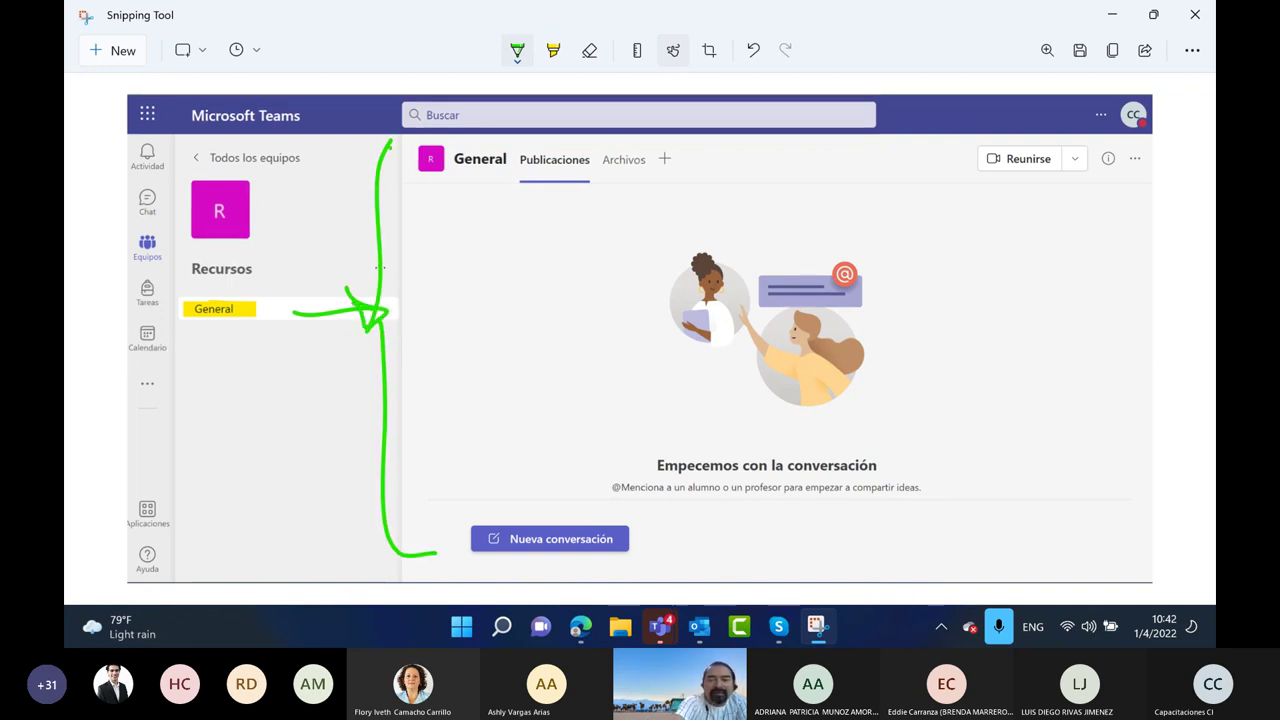
Add green ticks under Publicaciones, a circled 3, and an arrow from it
{"action": "left_click_drag", "start_coordinate": [551, 203], "coordinate": [629, 202]}
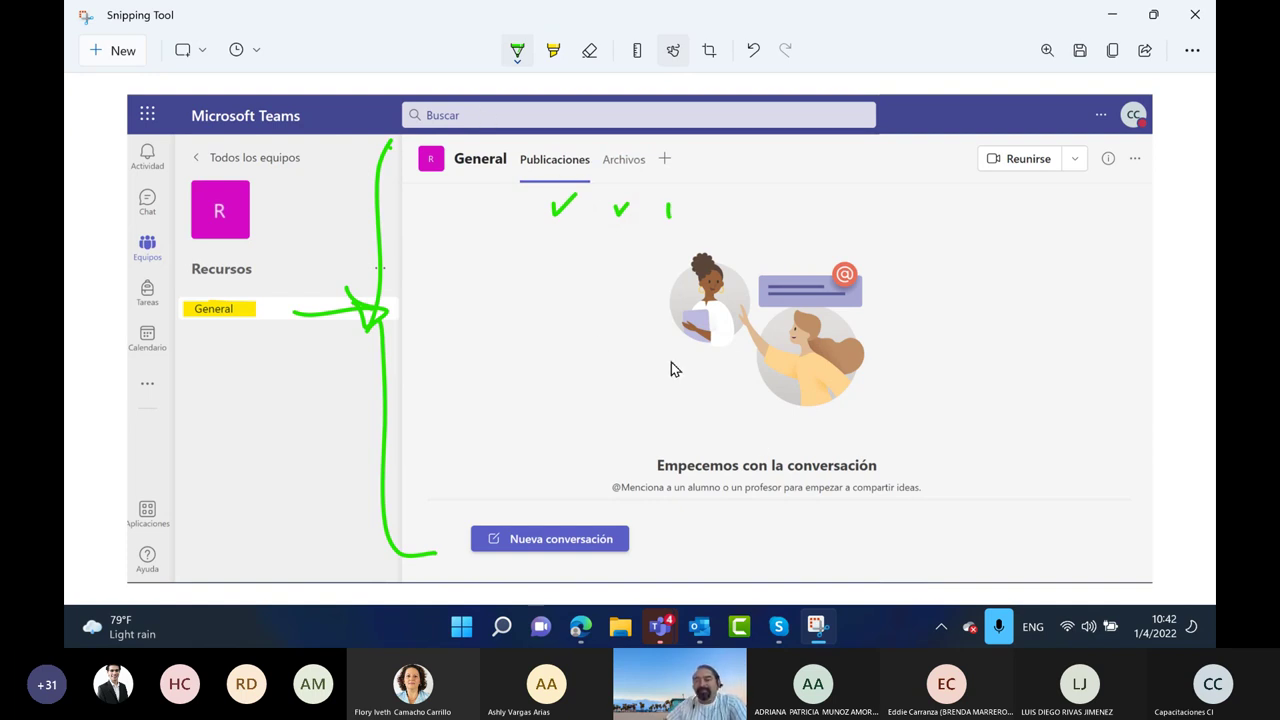
{"action": "left_click_drag", "start_coordinate": [713, 141], "coordinate": [707, 152]}
{"action": "left_click_drag", "start_coordinate": [756, 157], "coordinate": [769, 208]}
{"action": "mouse_move", "coordinate": [710, 150]}
{"action": "left_mouse_down"}
{"action": "mouse_move", "coordinate": [815, 198]}
{"action": "mouse_move", "coordinate": [848, 193]}
{"action": "left_mouse_up"}
{"action": "left_click_drag", "start_coordinate": [936, 200], "coordinate": [940, 248]}
Handwrite 'Tipo Clase' in green beside the arrow and underline it
{"action": "left_click_drag", "start_coordinate": [820, 202], "coordinate": [895, 186]}
{"action": "left_click_drag", "start_coordinate": [862, 182], "coordinate": [878, 212]}
{"action": "mouse_move", "coordinate": [915, 200]}
{"action": "left_mouse_down"}
{"action": "mouse_move", "coordinate": [962, 190]}
{"action": "mouse_move", "coordinate": [987, 275]}
{"action": "left_mouse_up"}
{"action": "left_click", "coordinate": [976, 205]}
{"action": "left_click_drag", "start_coordinate": [988, 226], "coordinate": [990, 248]}
{"action": "left_click_drag", "start_coordinate": [1030, 206], "coordinate": [1036, 190]}
{"action": "left_click_drag", "start_coordinate": [961, 218], "coordinate": [952, 314]}
{"action": "mouse_move", "coordinate": [984, 274]}
{"action": "left_mouse_down"}
{"action": "mouse_move", "coordinate": [1000, 310]}
{"action": "mouse_move", "coordinate": [1050, 296]}
{"action": "left_mouse_up"}
{"action": "left_click_drag", "start_coordinate": [1078, 258], "coordinate": [1060, 294]}
{"action": "left_click_drag", "start_coordinate": [942, 356], "coordinate": [1108, 294]}
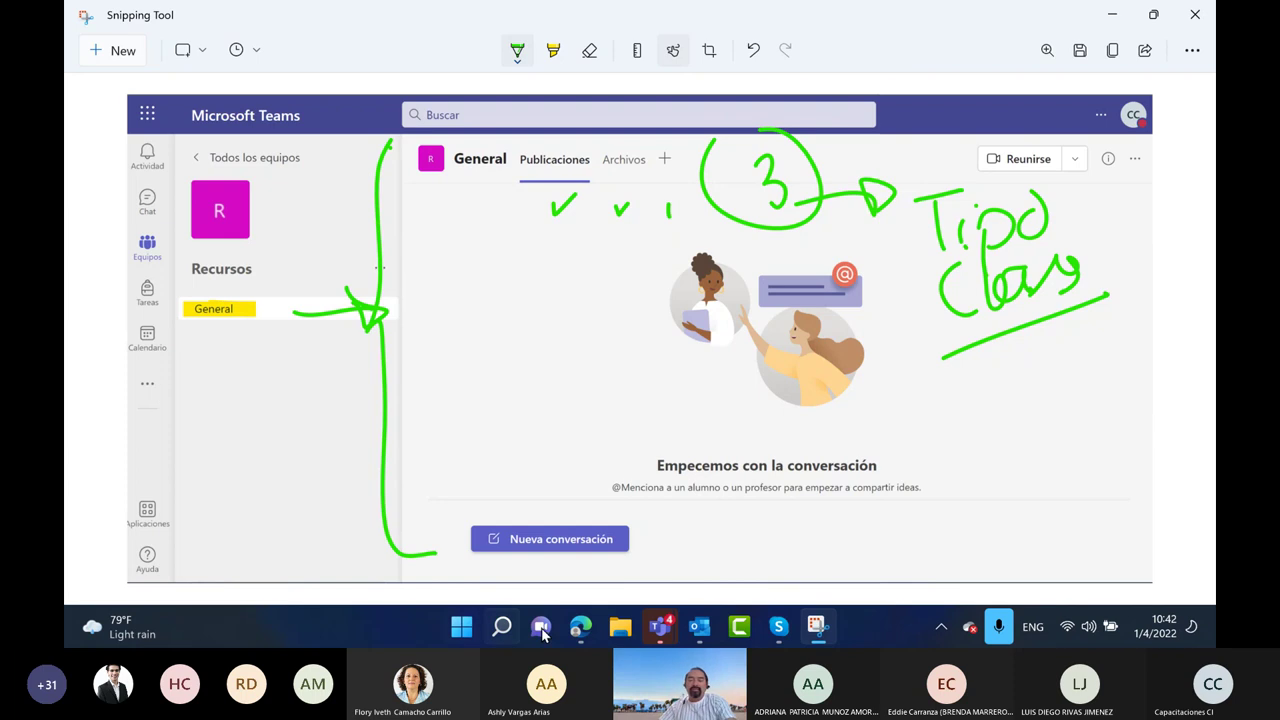
Return to the Teams window and go back to the list of all teams
{"action": "mouse_move", "coordinate": [580, 626]}
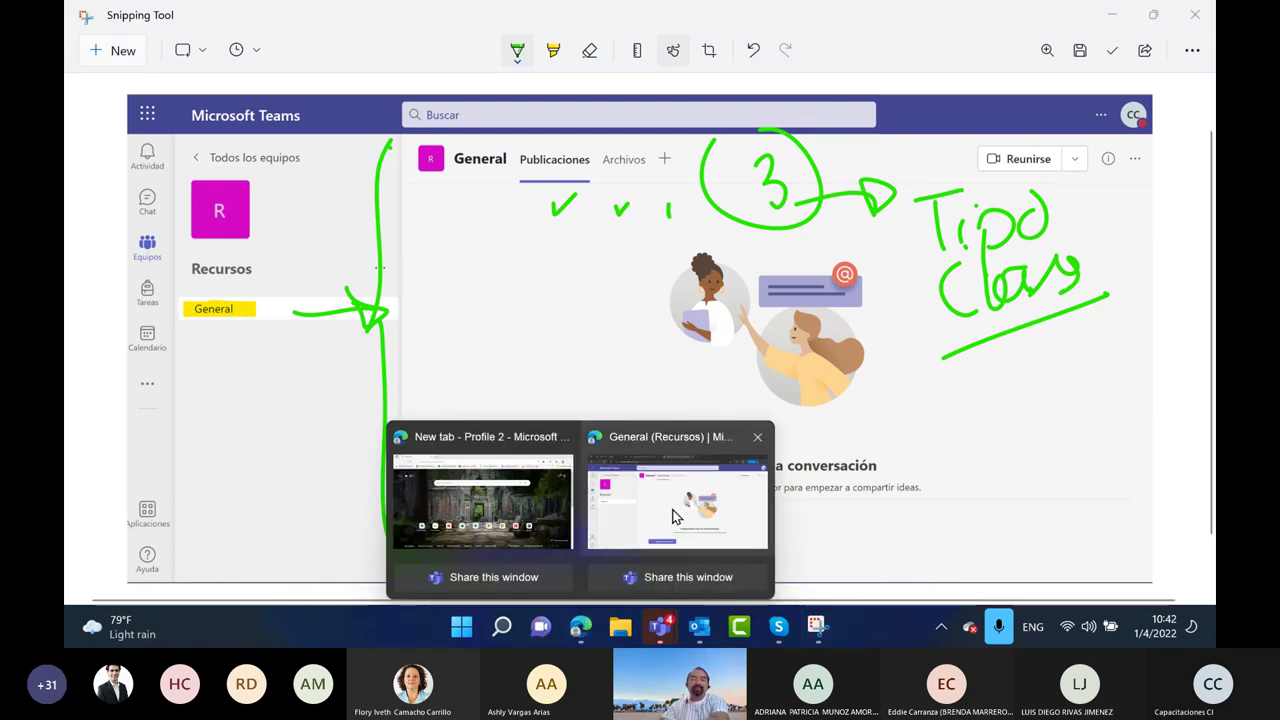
{"action": "left_click", "coordinate": [674, 510]}
{"action": "left_click", "coordinate": [199, 136]}
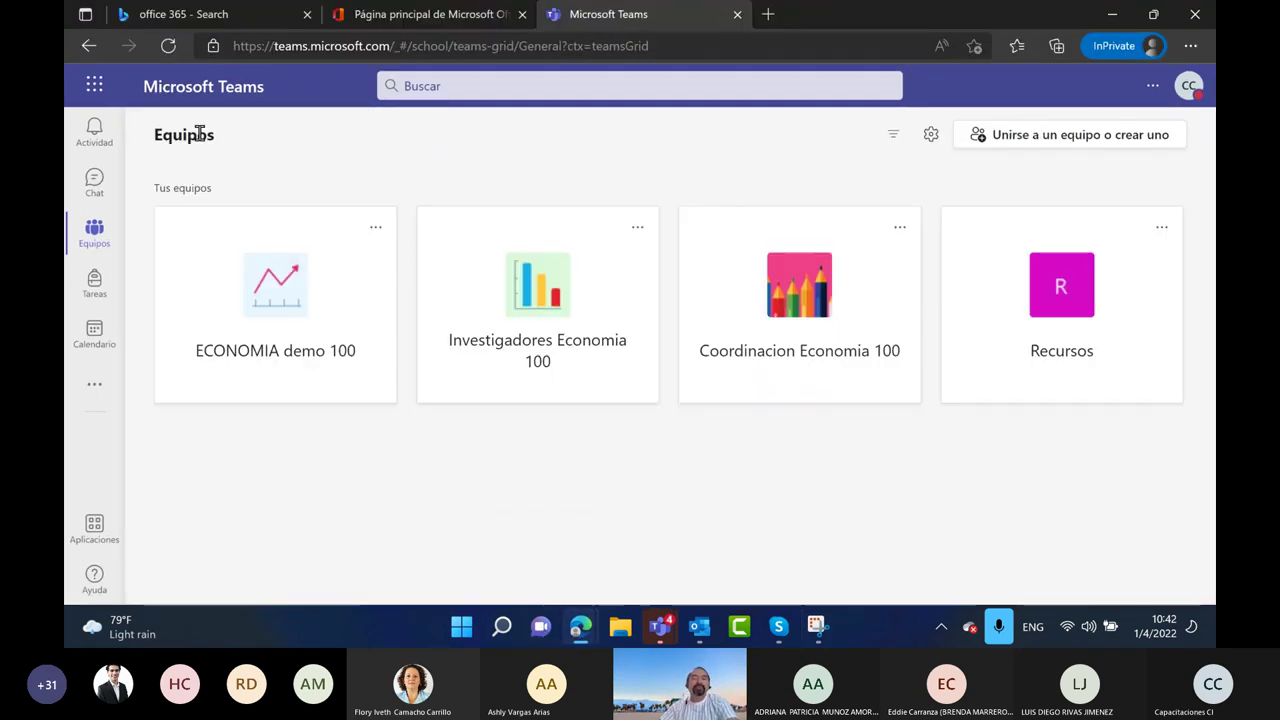
{"action": "left_click", "coordinate": [264, 326]}
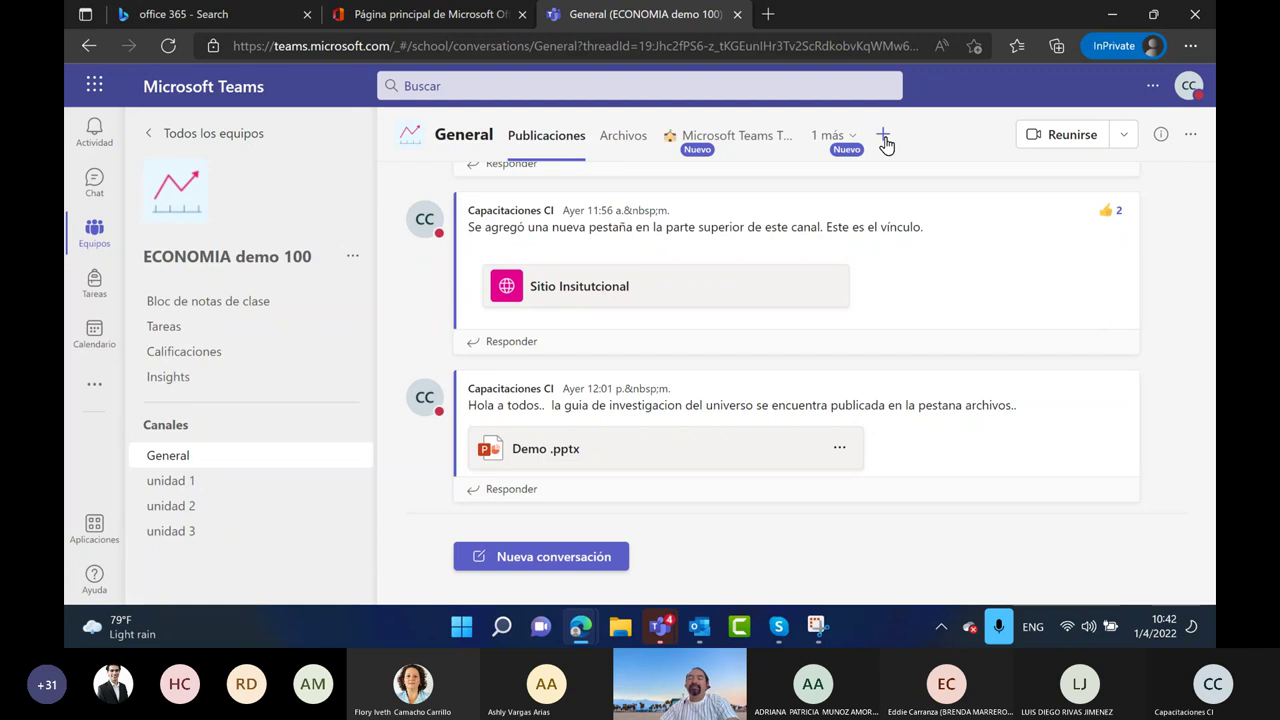
{"action": "left_click", "coordinate": [148, 140]}
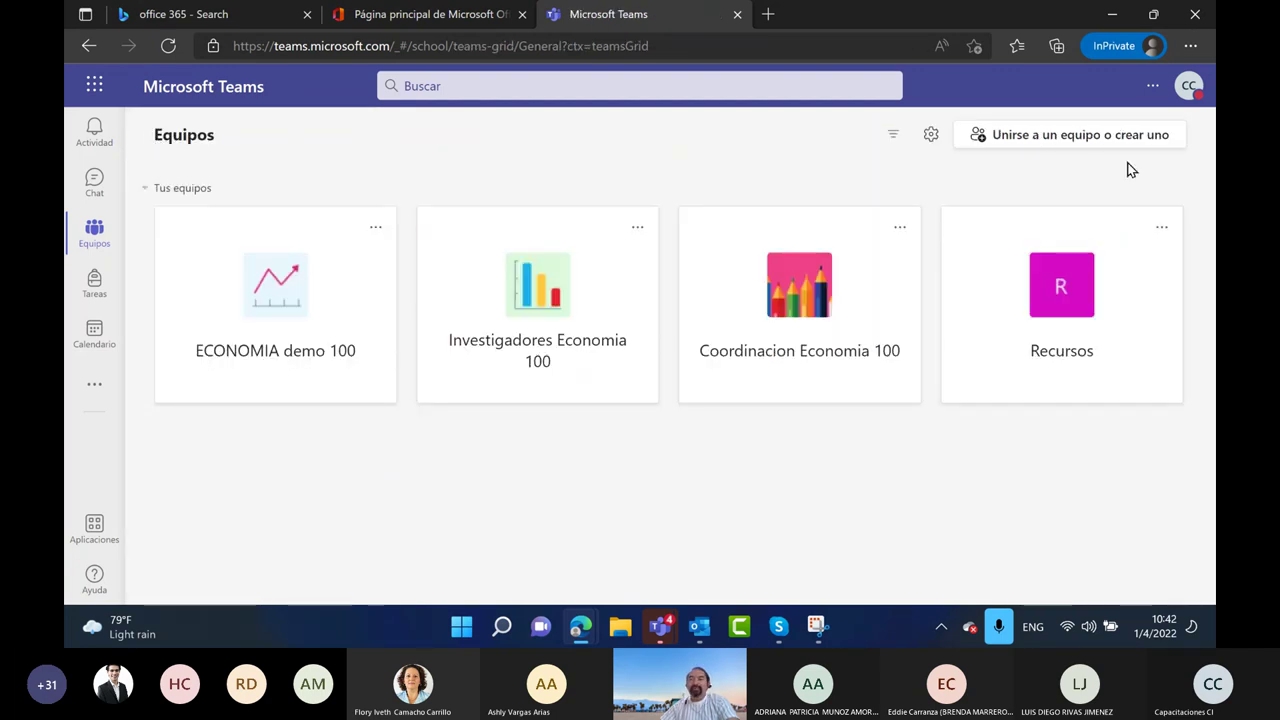
Create a Clase-type team named 'Demo 200' and skip adding students
{"action": "left_click", "coordinate": [1054, 146]}
{"action": "left_click", "coordinate": [314, 391]}
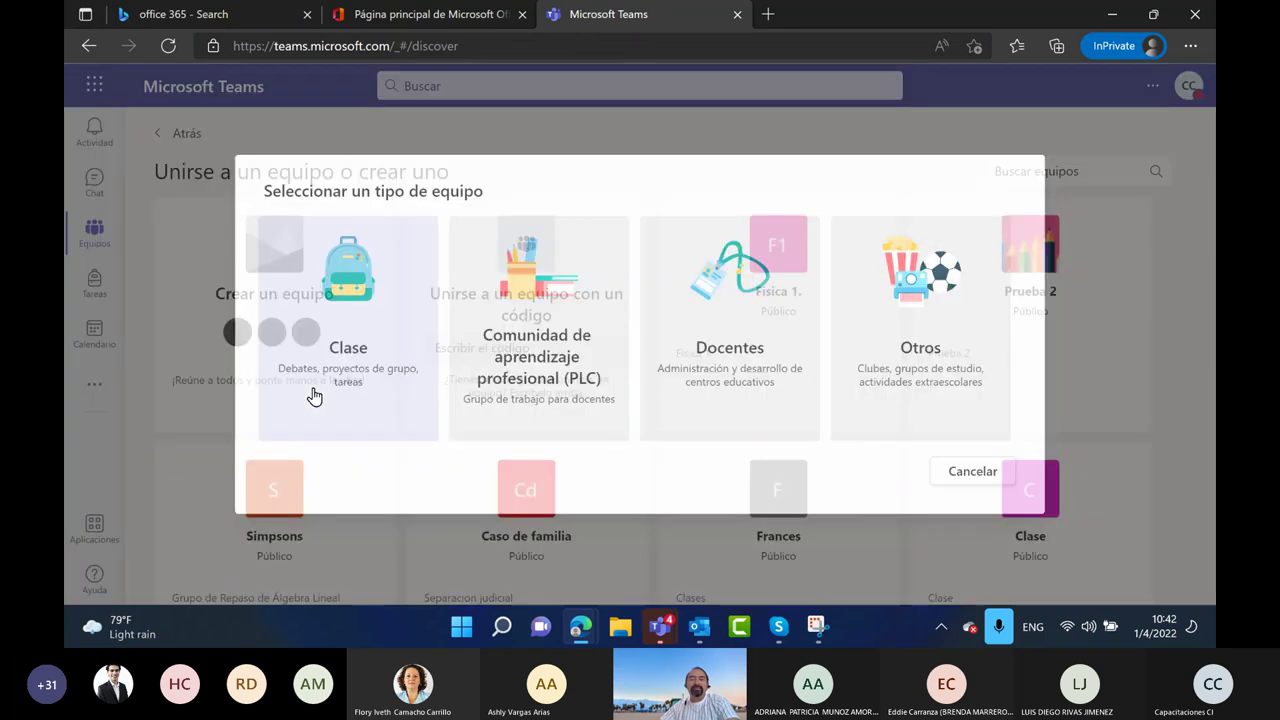
{"action": "left_click", "coordinate": [368, 297]}
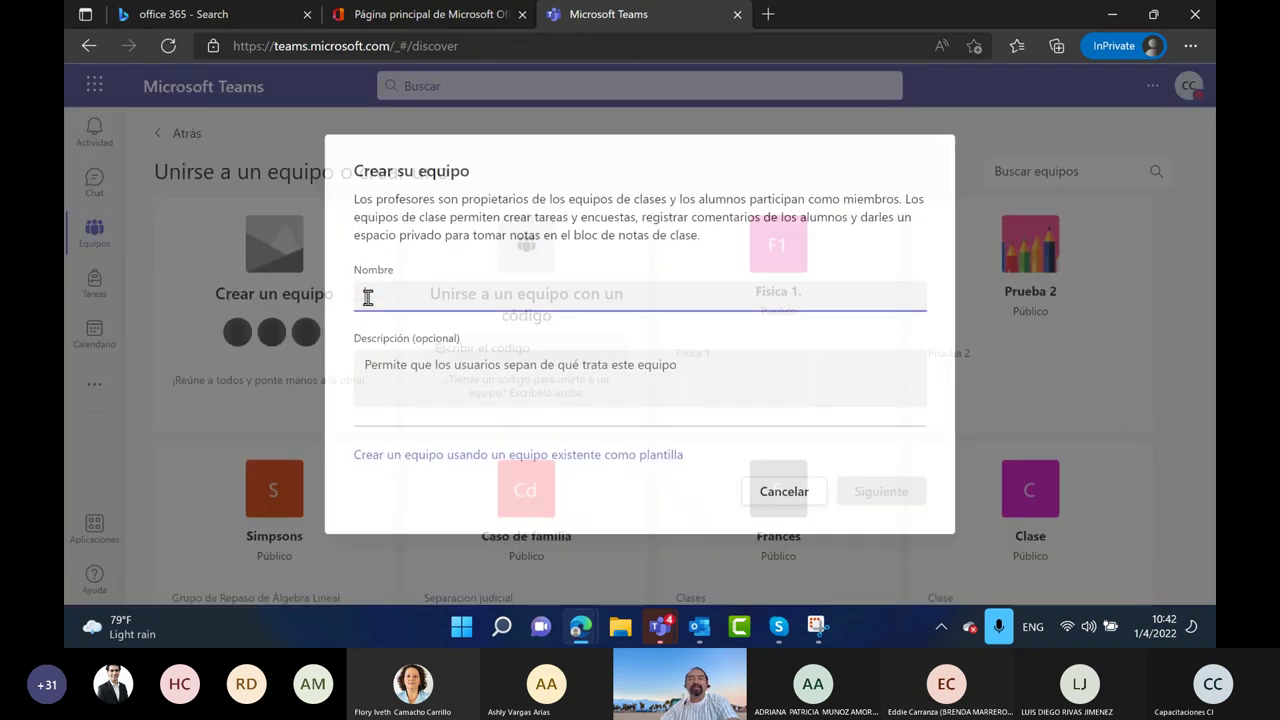
{"action": "type", "text": "Demo 200"}
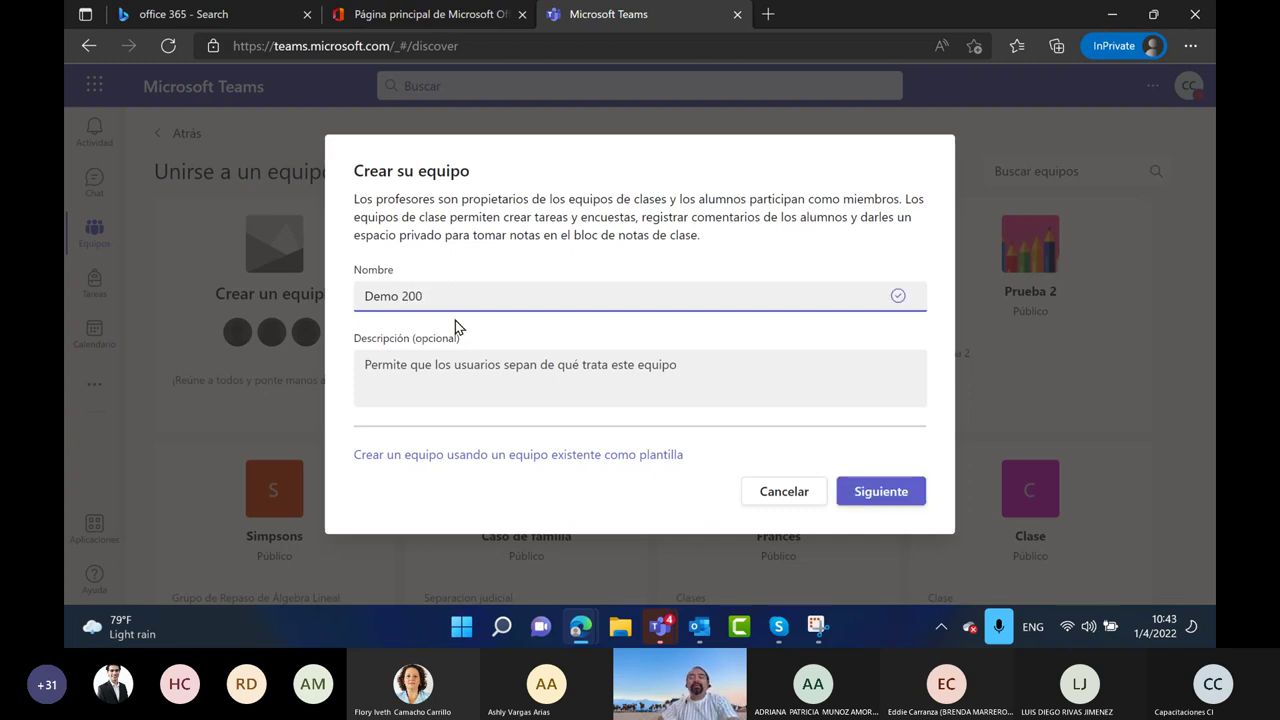
{"action": "left_click", "coordinate": [450, 382]}
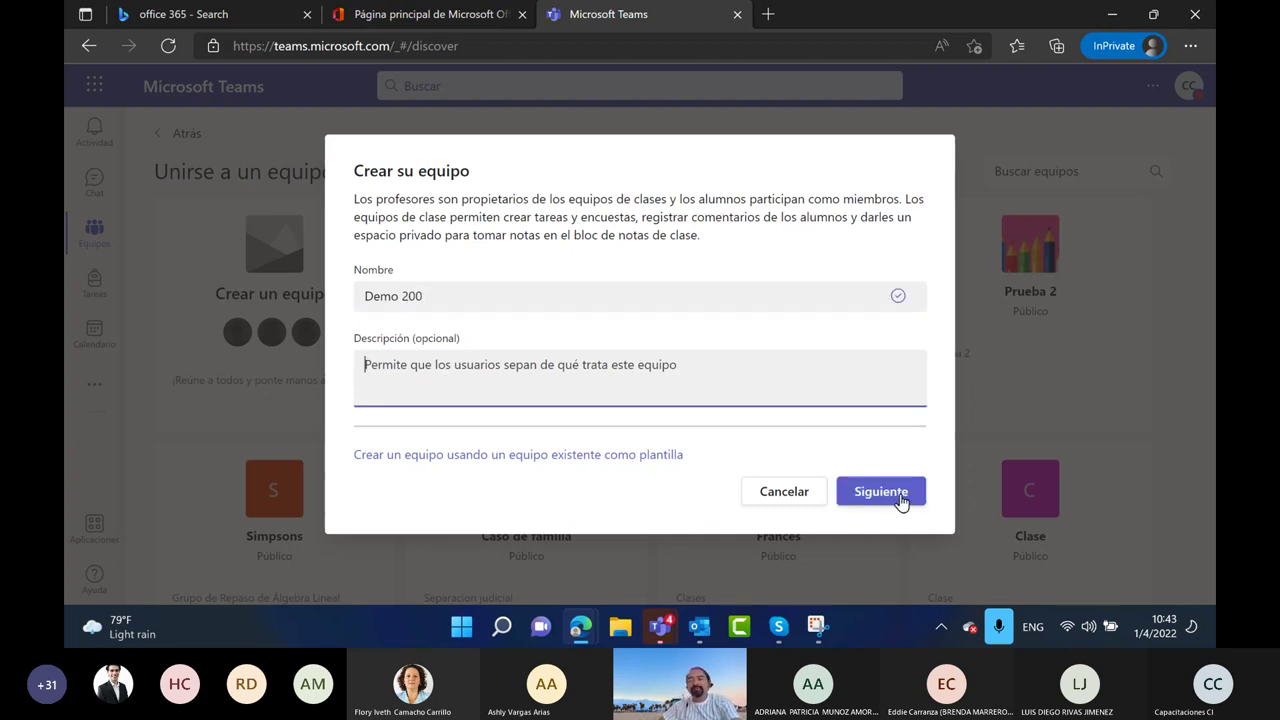
{"action": "left_click", "coordinate": [880, 492]}
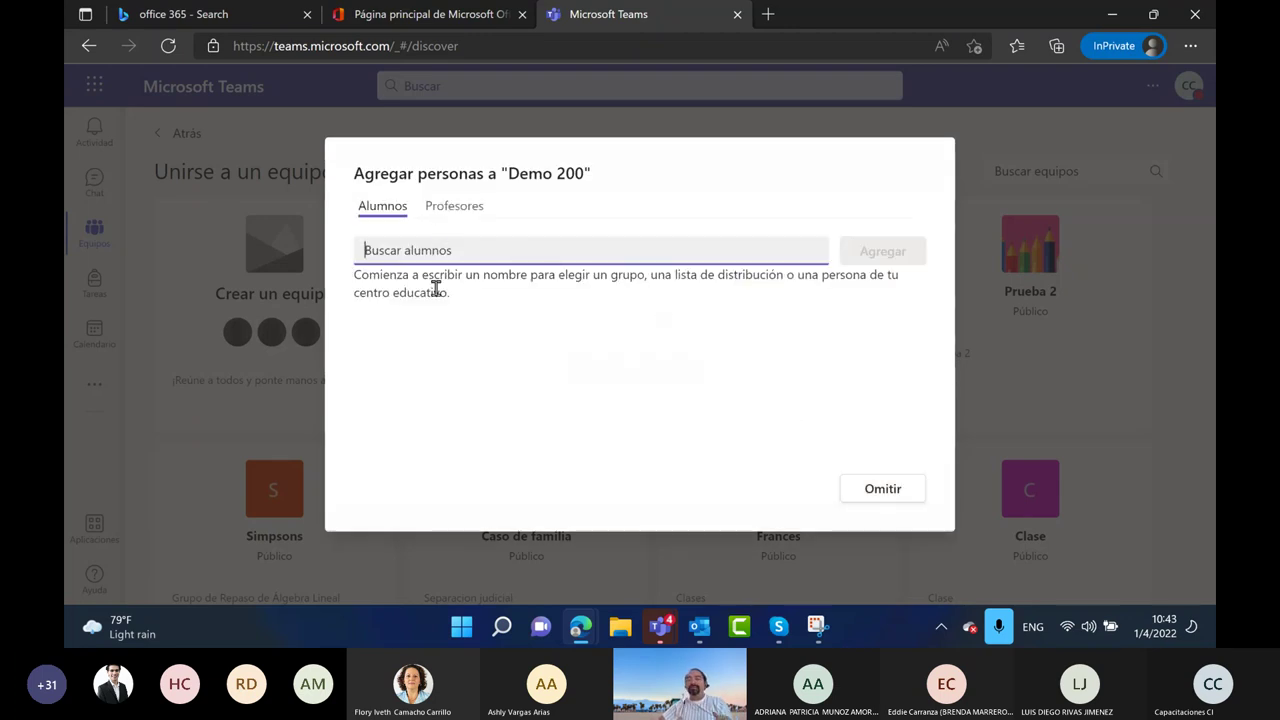
{"action": "left_click", "coordinate": [889, 497]}
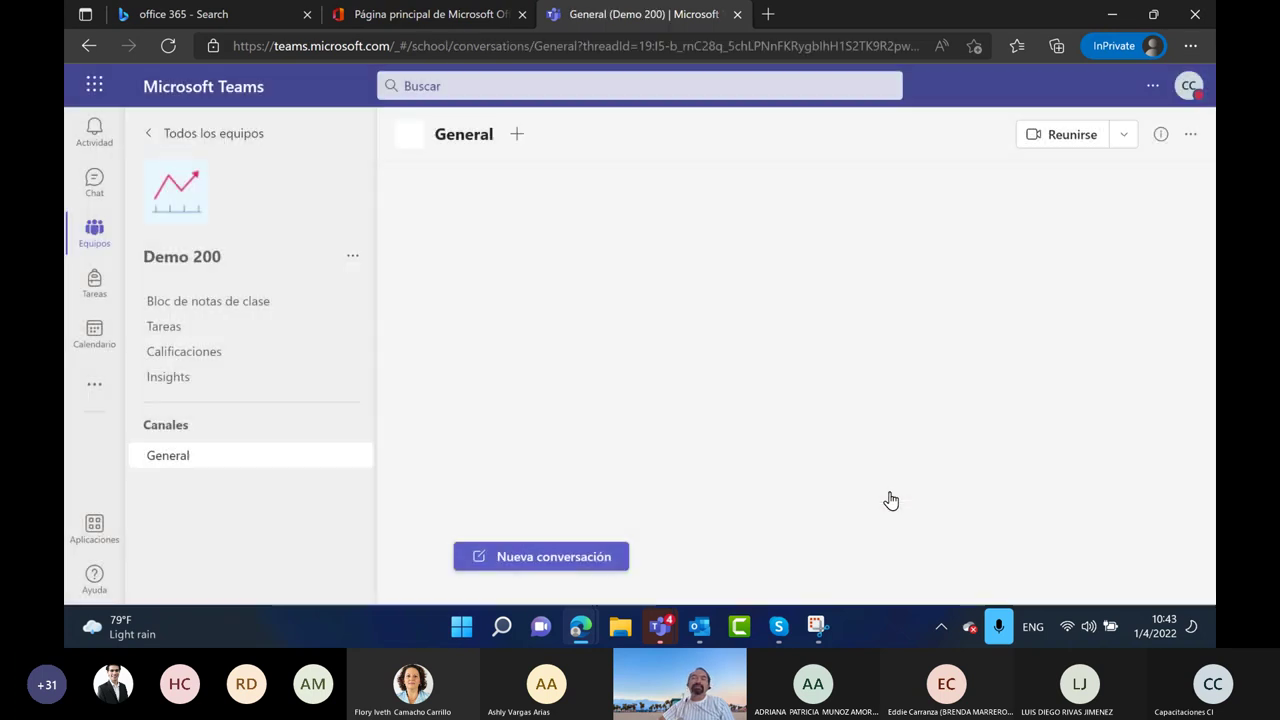
Open the Demo 200 card from Todos los equipos and snap the browser window left
{"action": "left_click", "coordinate": [143, 131]}
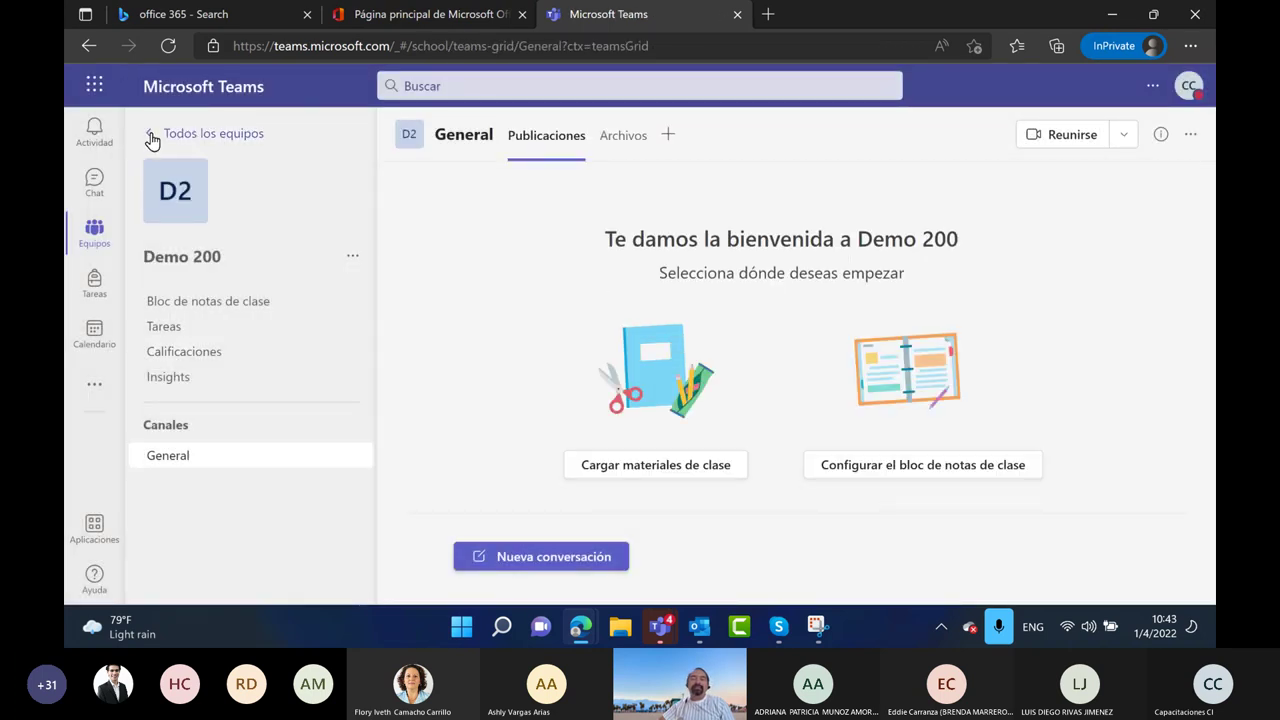
{"action": "left_click", "coordinate": [297, 536]}
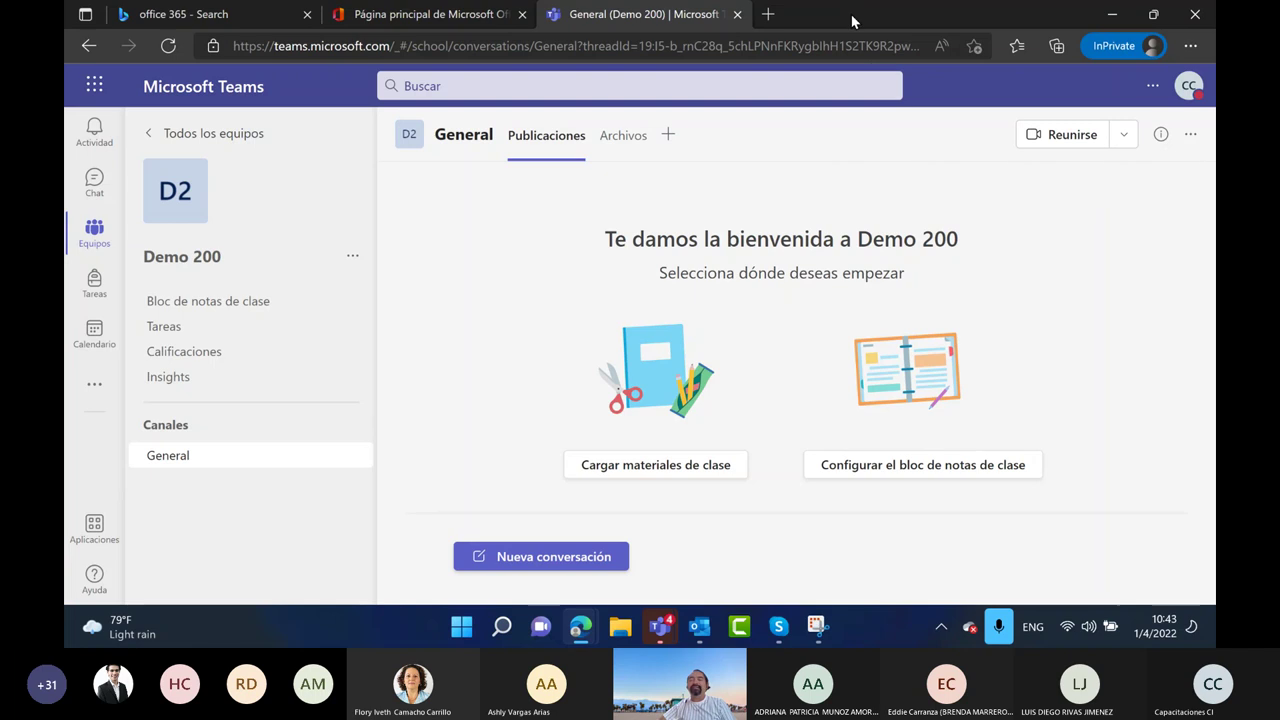
{"action": "key", "text": "alt+Tab"}
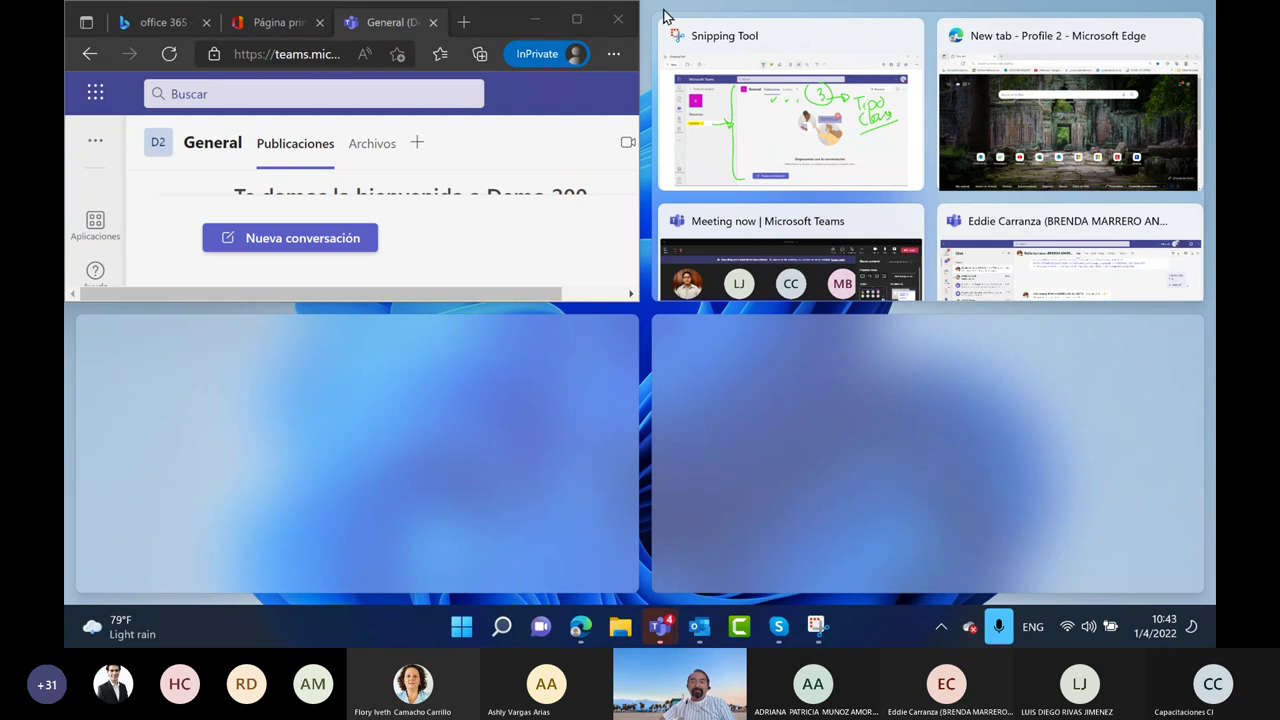
Arrange Snipping Tool and the Teams browser window side by side
{"action": "left_click", "coordinate": [596, 151]}
{"action": "left_click_drag", "start_coordinate": [358, 22], "coordinate": [67, 95]}
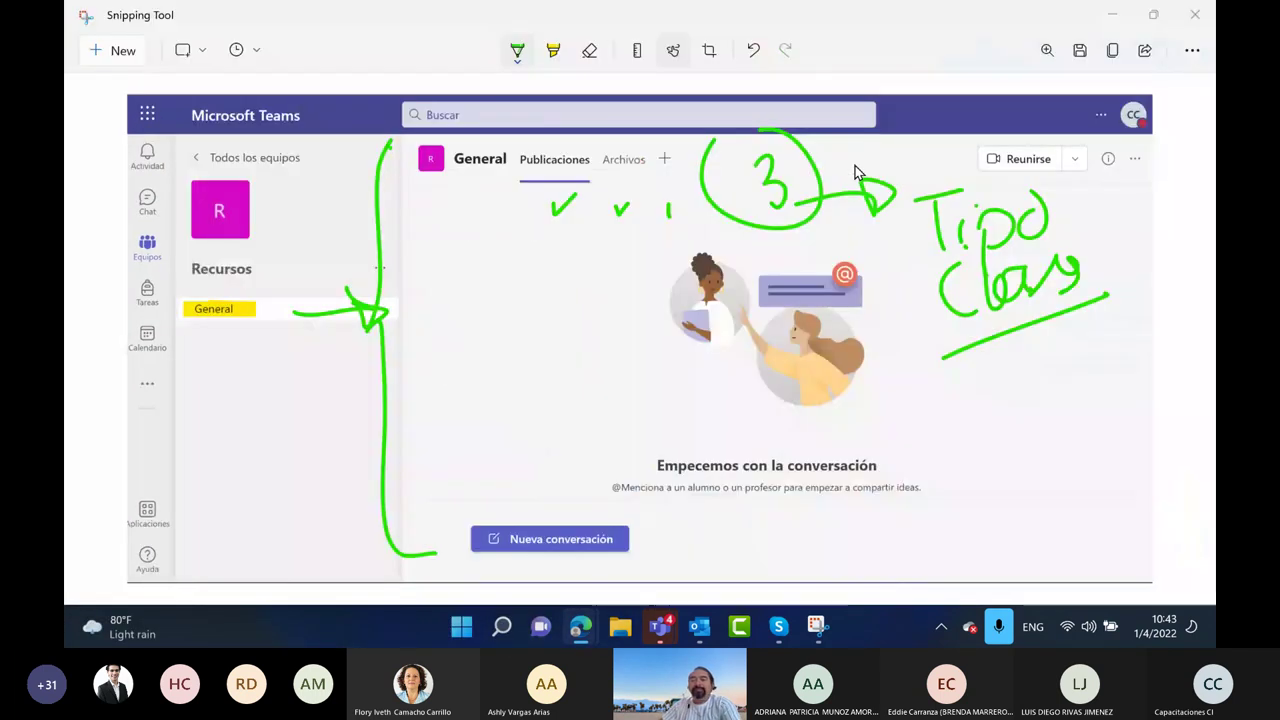
{"action": "left_click", "coordinate": [753, 307]}
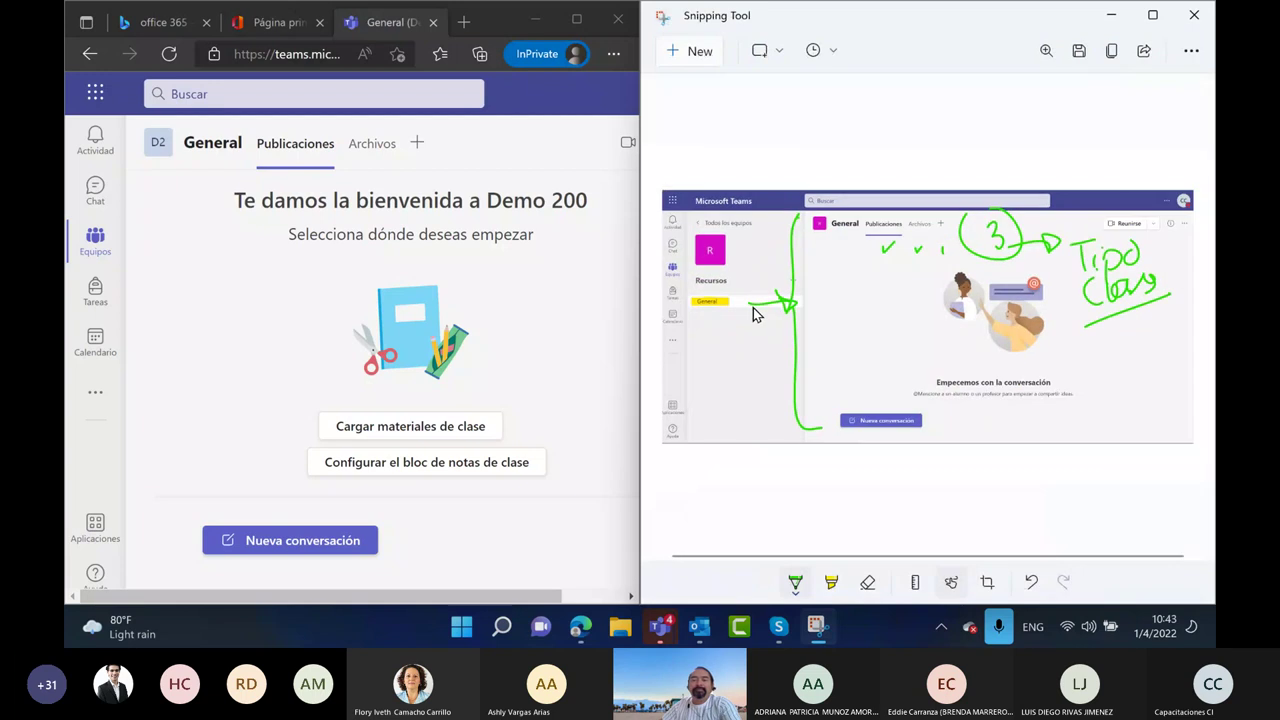
{"action": "left_click", "coordinate": [215, 389]}
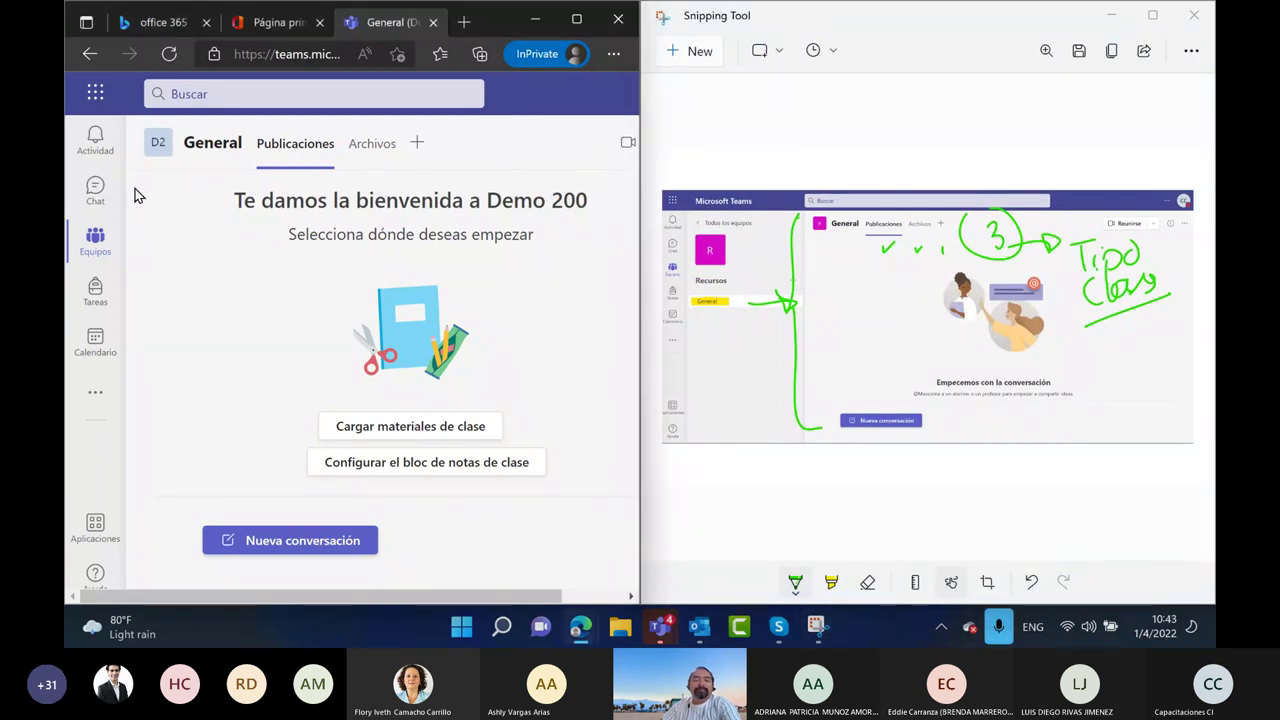
{"action": "mouse_move", "coordinate": [138, 196]}
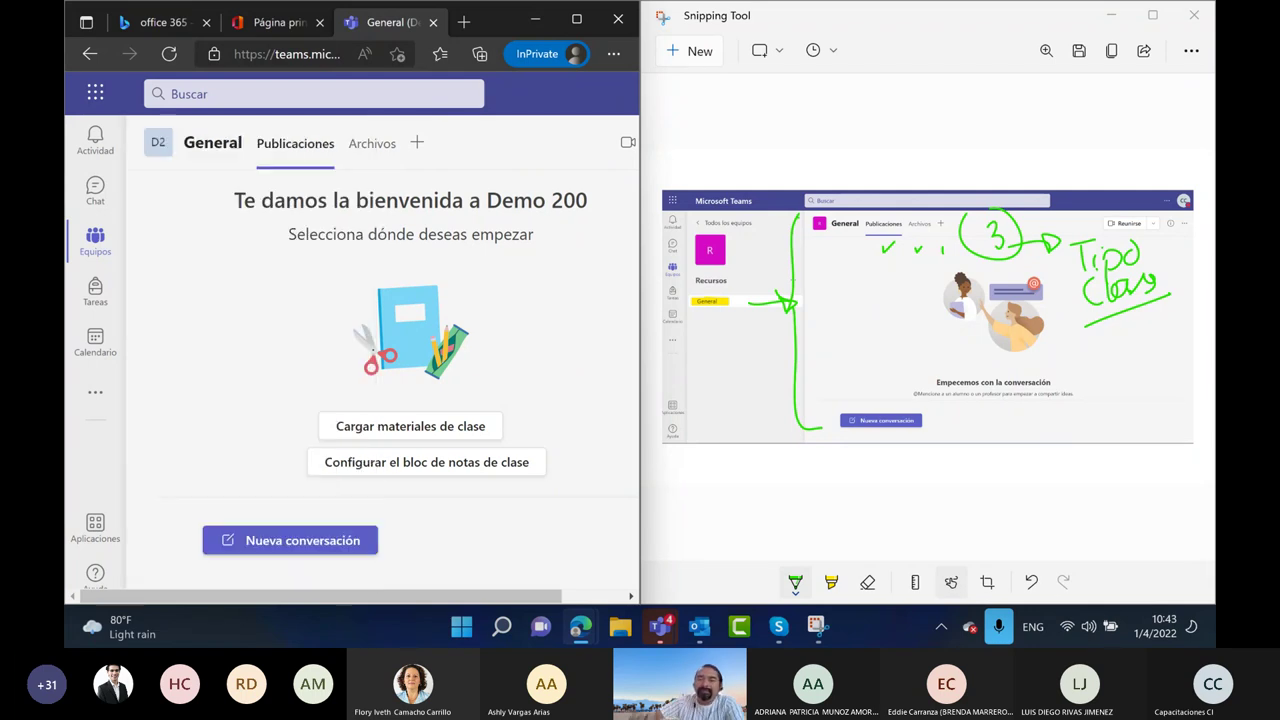
Draw a short green line, an upward arrow, and a zero beside the R tile
{"action": "left_click_drag", "start_coordinate": [775, 169], "coordinate": [842, 165]}
{"action": "mouse_move", "coordinate": [711, 468]}
{"action": "left_mouse_down"}
{"action": "mouse_move", "coordinate": [713, 358]}
{"action": "mouse_move", "coordinate": [697, 377]}
{"action": "mouse_move", "coordinate": [714, 341]}
{"action": "left_mouse_up"}
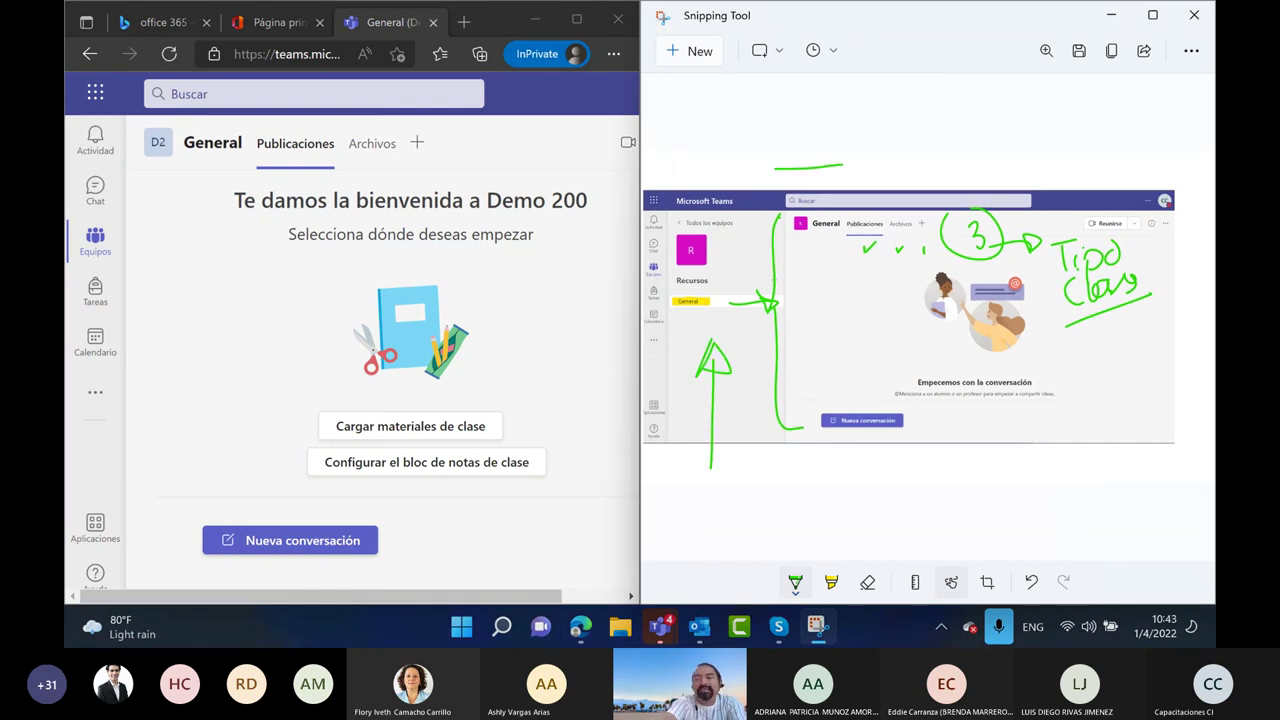
{"action": "left_click_drag", "start_coordinate": [730, 245], "coordinate": [727, 243]}
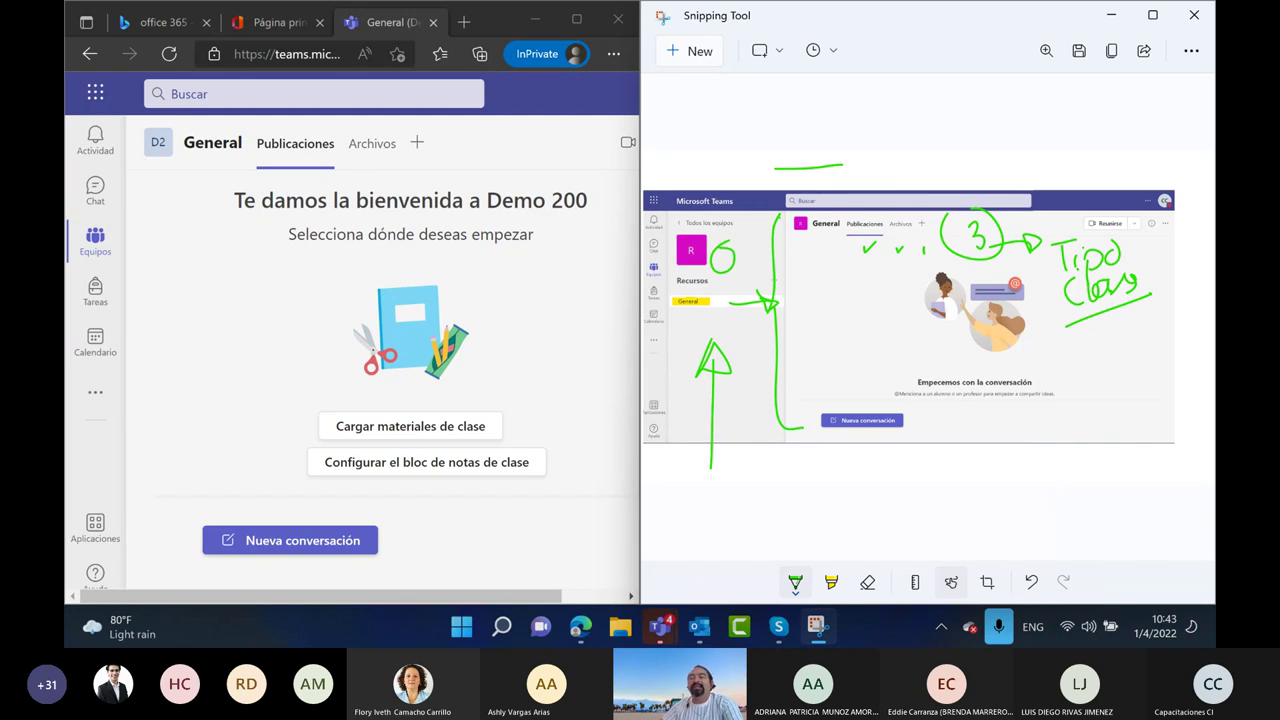
Reopen the General channel in Teams, then maximize and minimize Snipping Tool
{"action": "left_click", "coordinate": [163, 331]}
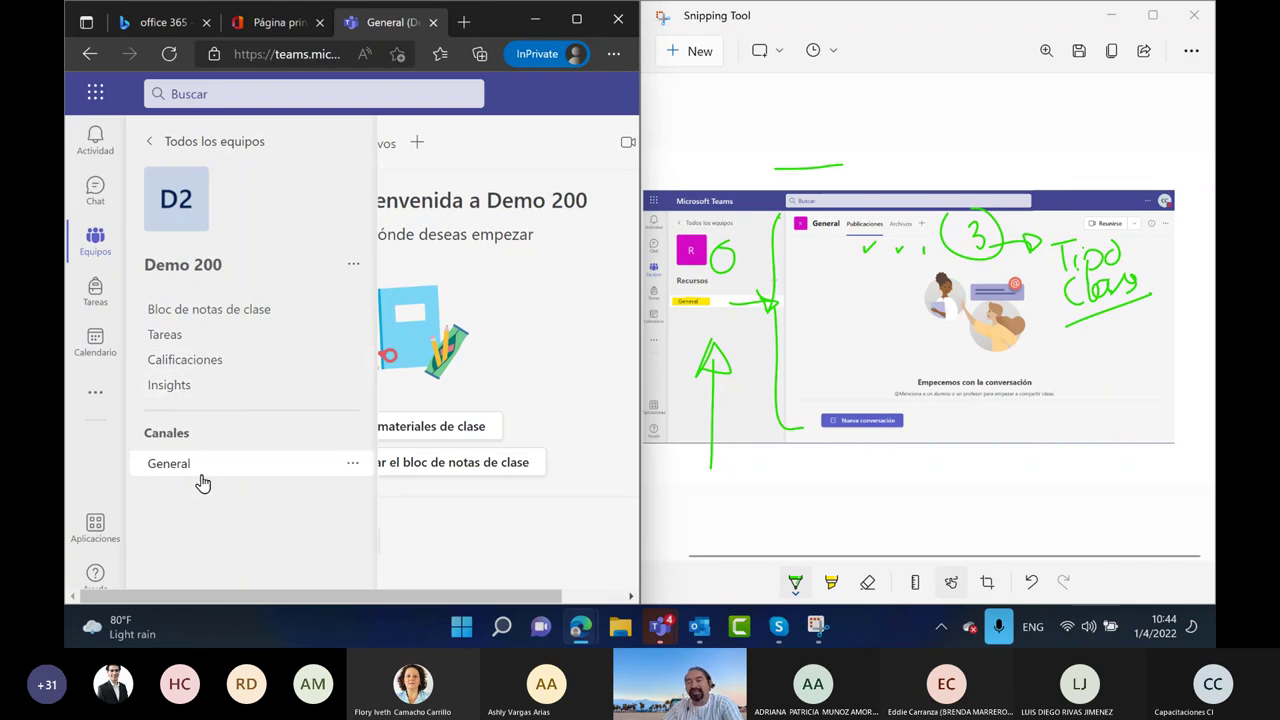
{"action": "left_click", "coordinate": [266, 477]}
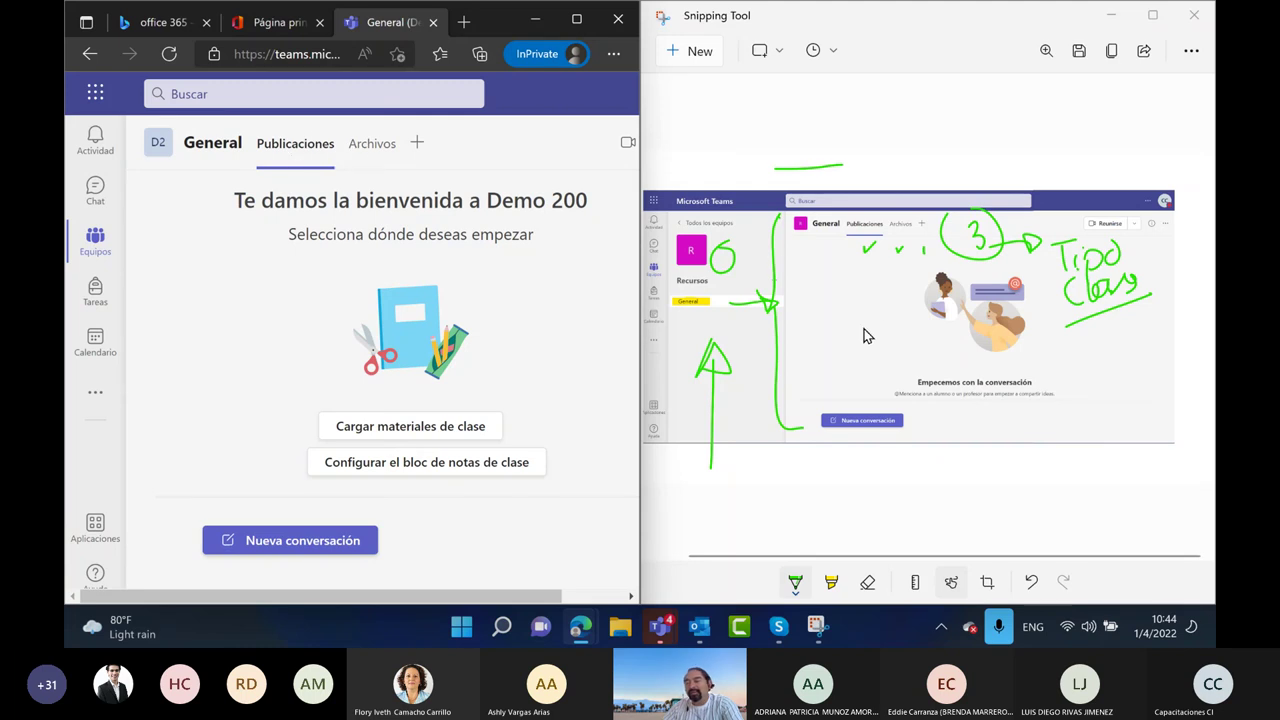
{"action": "left_click", "coordinate": [1152, 15]}
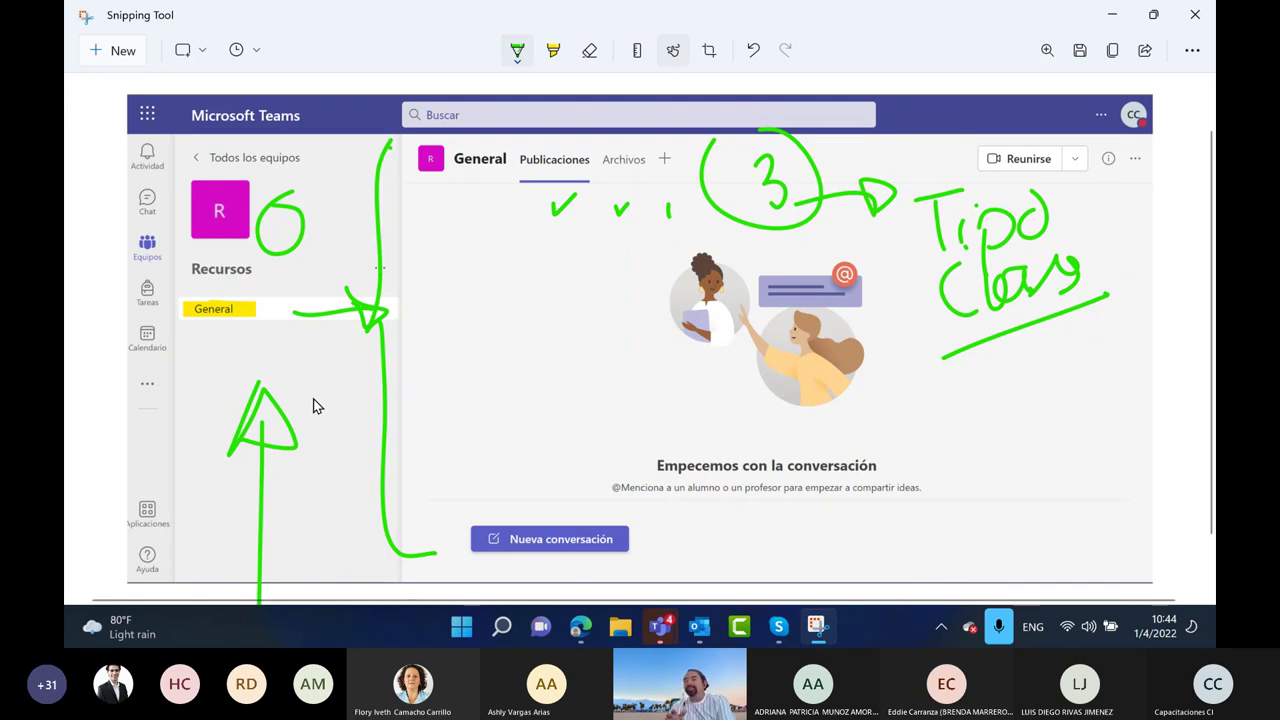
{"action": "left_click", "coordinate": [1112, 15]}
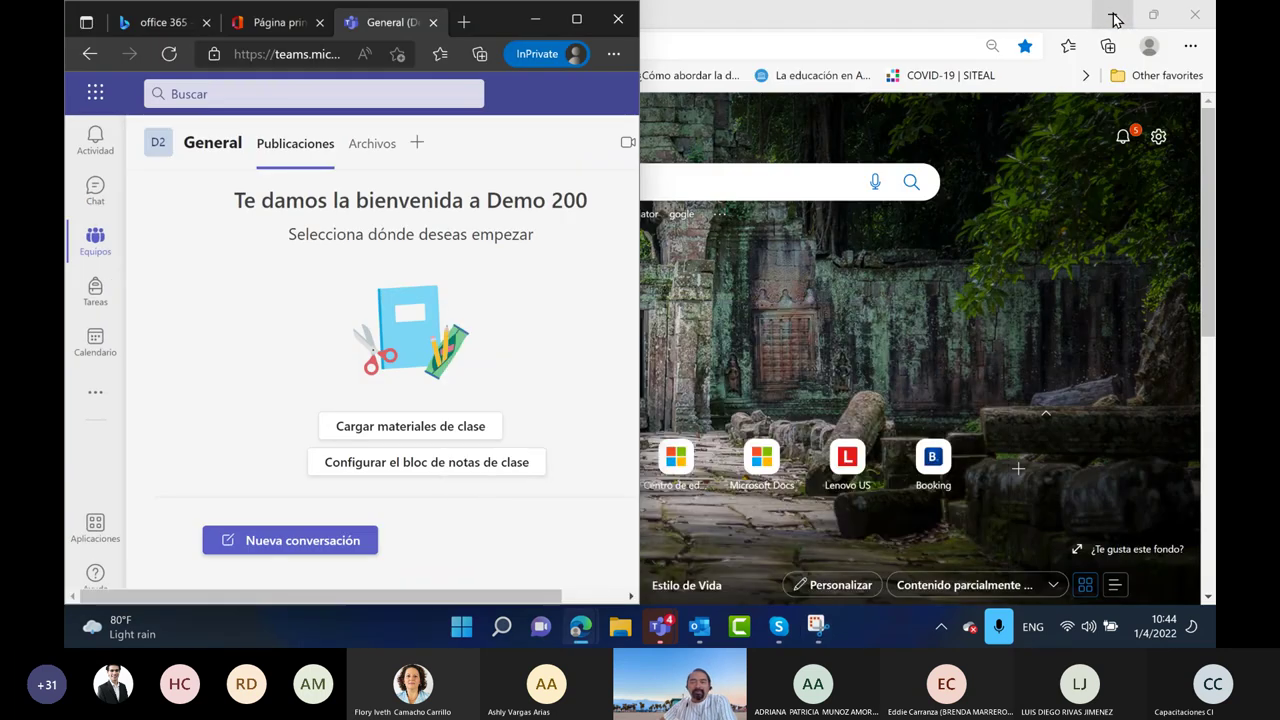
Maximize Edge, open ECONOMIA demo 100's General channel, and briefly recheck the annotated snip
{"action": "left_click", "coordinate": [580, 22]}
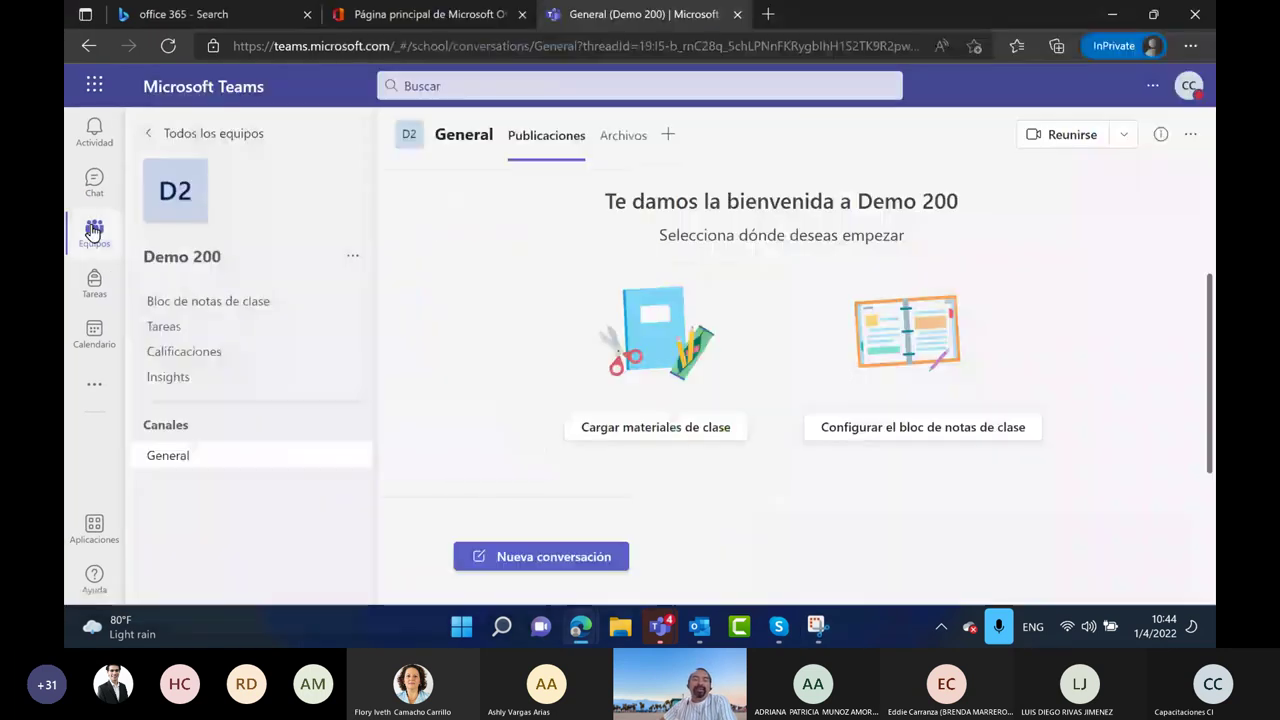
{"action": "left_click", "coordinate": [160, 132]}
{"action": "left_click", "coordinate": [232, 298]}
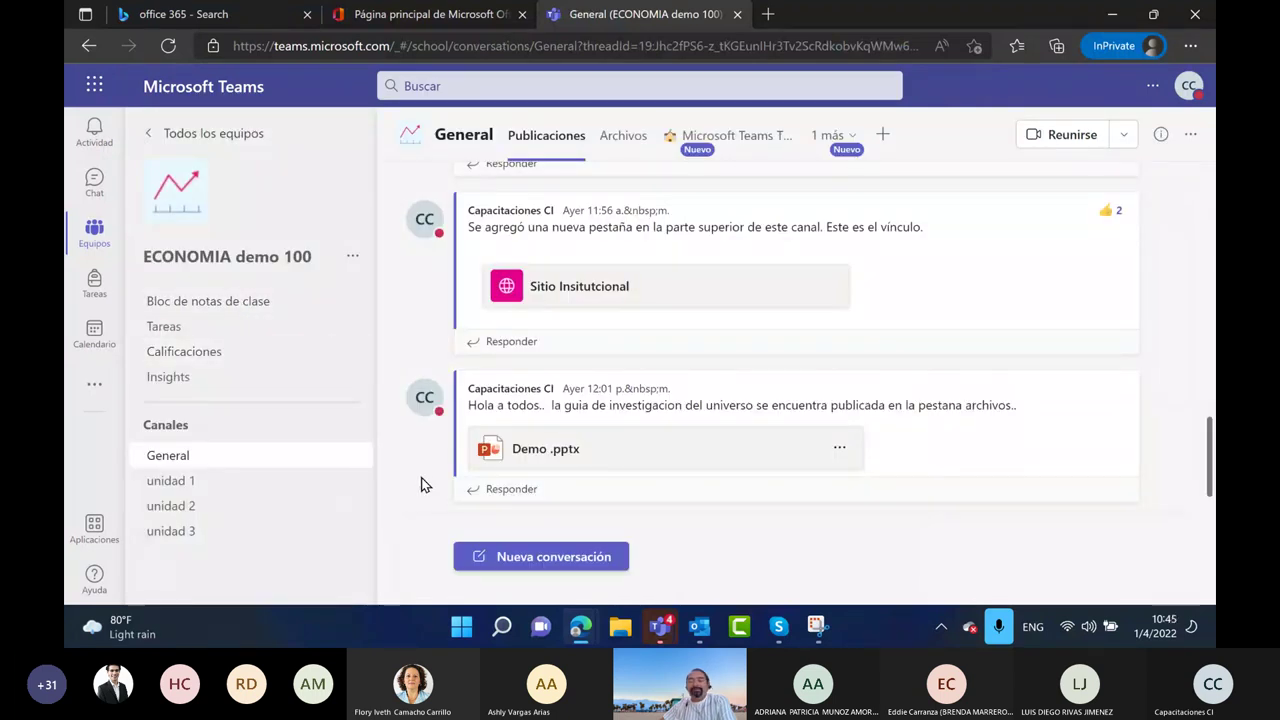
{"action": "left_click", "coordinate": [818, 628]}
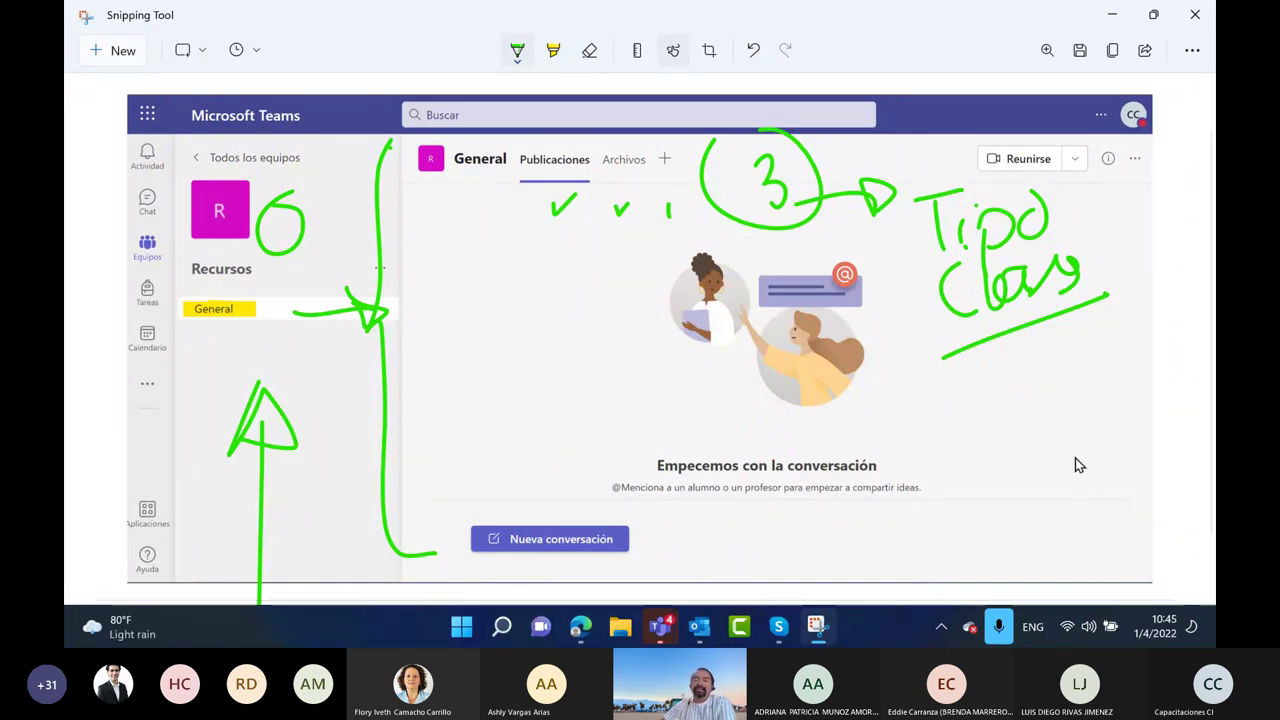
{"action": "left_click", "coordinate": [1112, 19]}
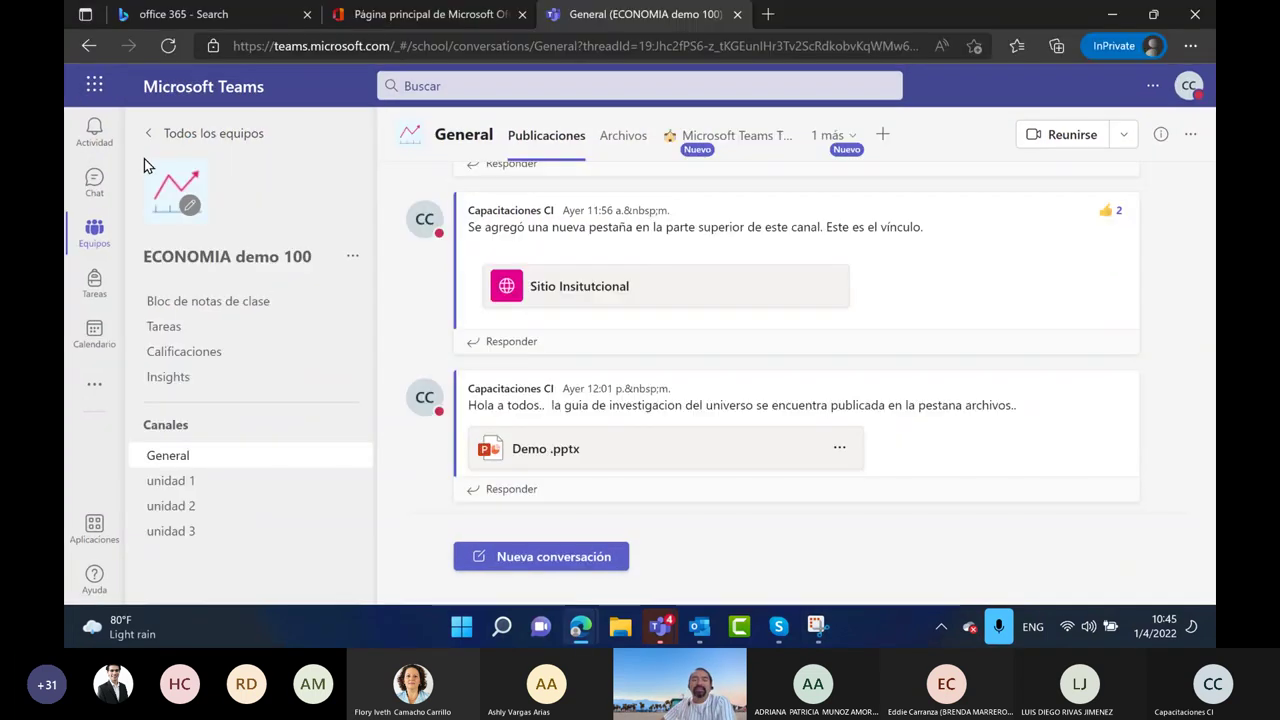
Visit Recursos, return to ECONOMIA demo 100's General channel, and start a new snip
{"action": "left_click", "coordinate": [152, 138]}
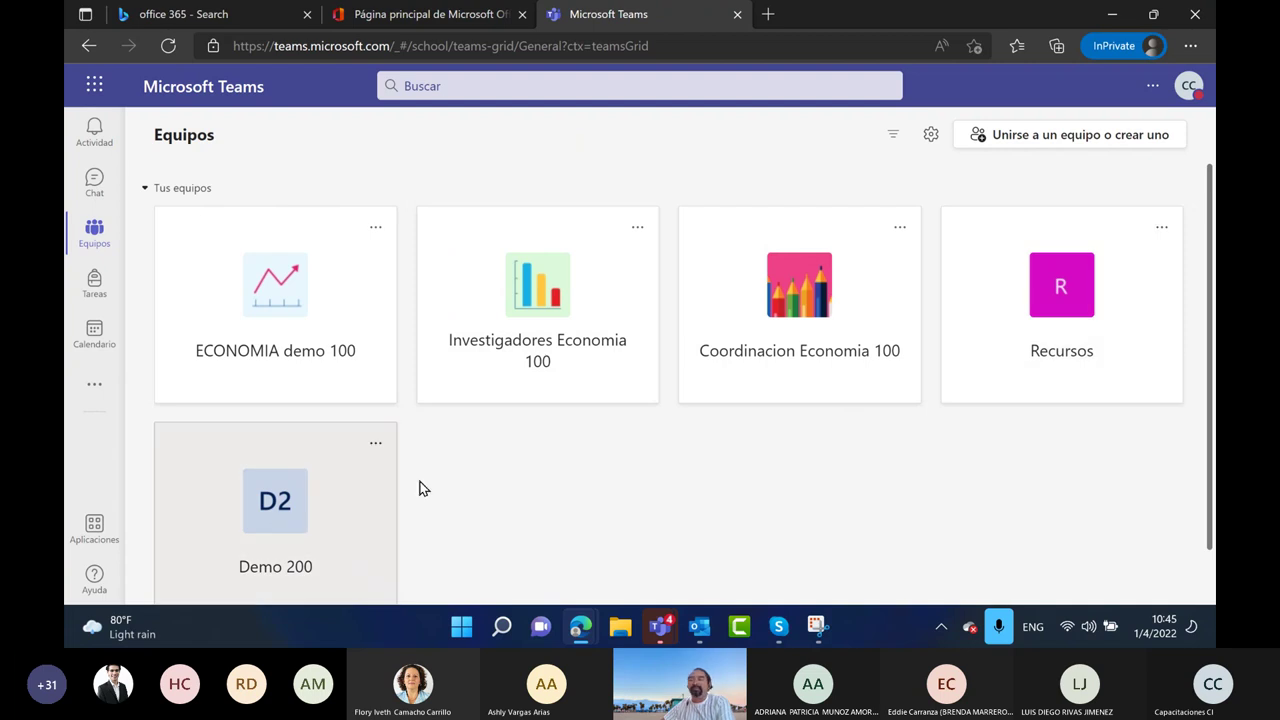
{"action": "left_click", "coordinate": [1108, 330]}
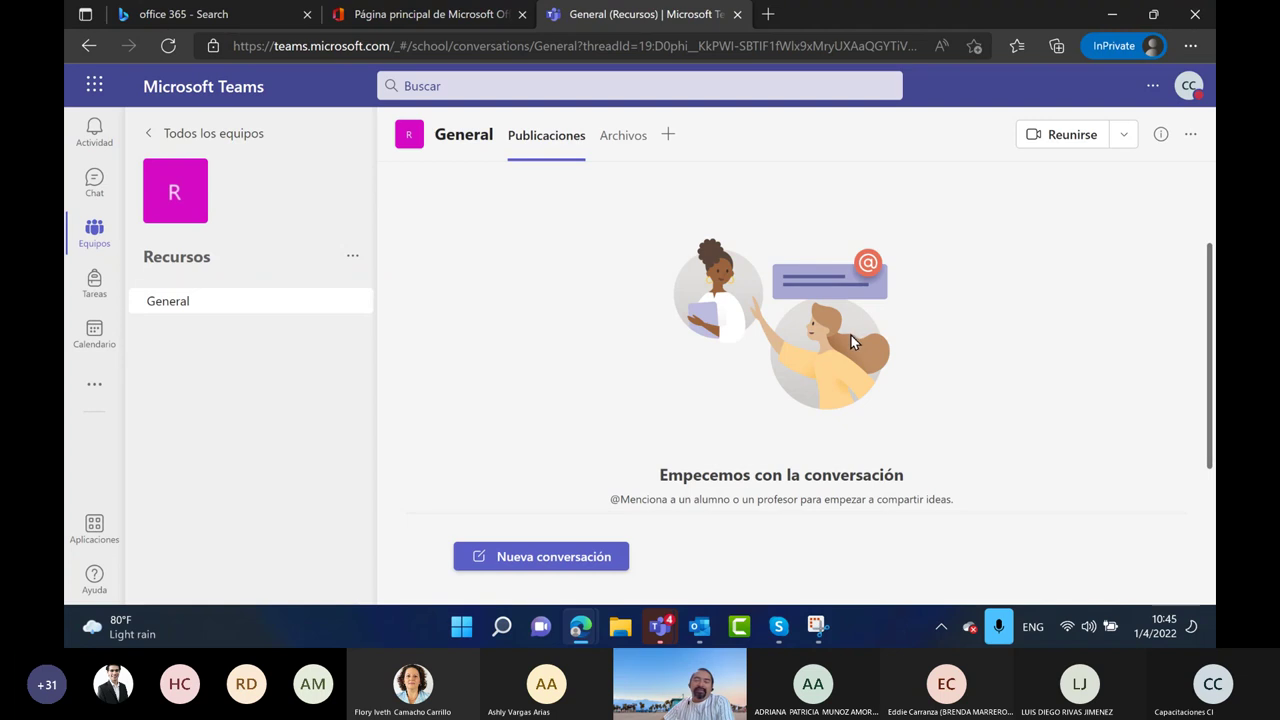
{"action": "left_click", "coordinate": [162, 136]}
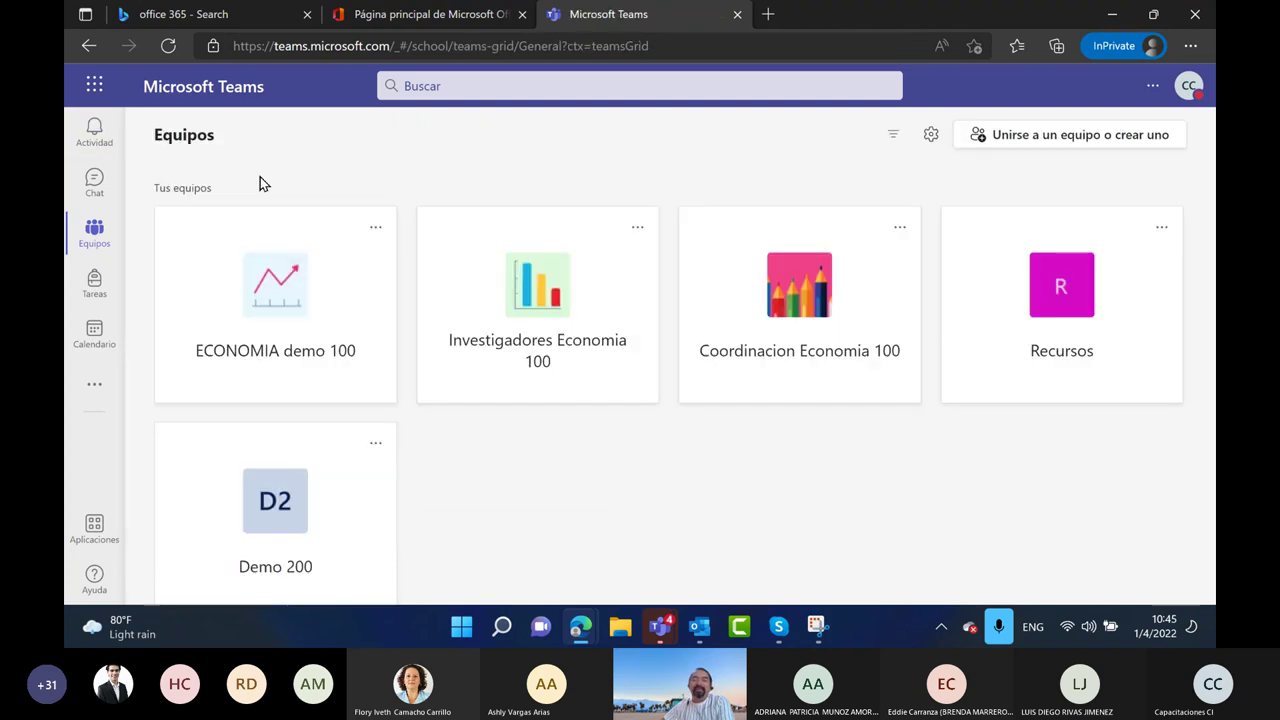
{"action": "left_click", "coordinate": [248, 285]}
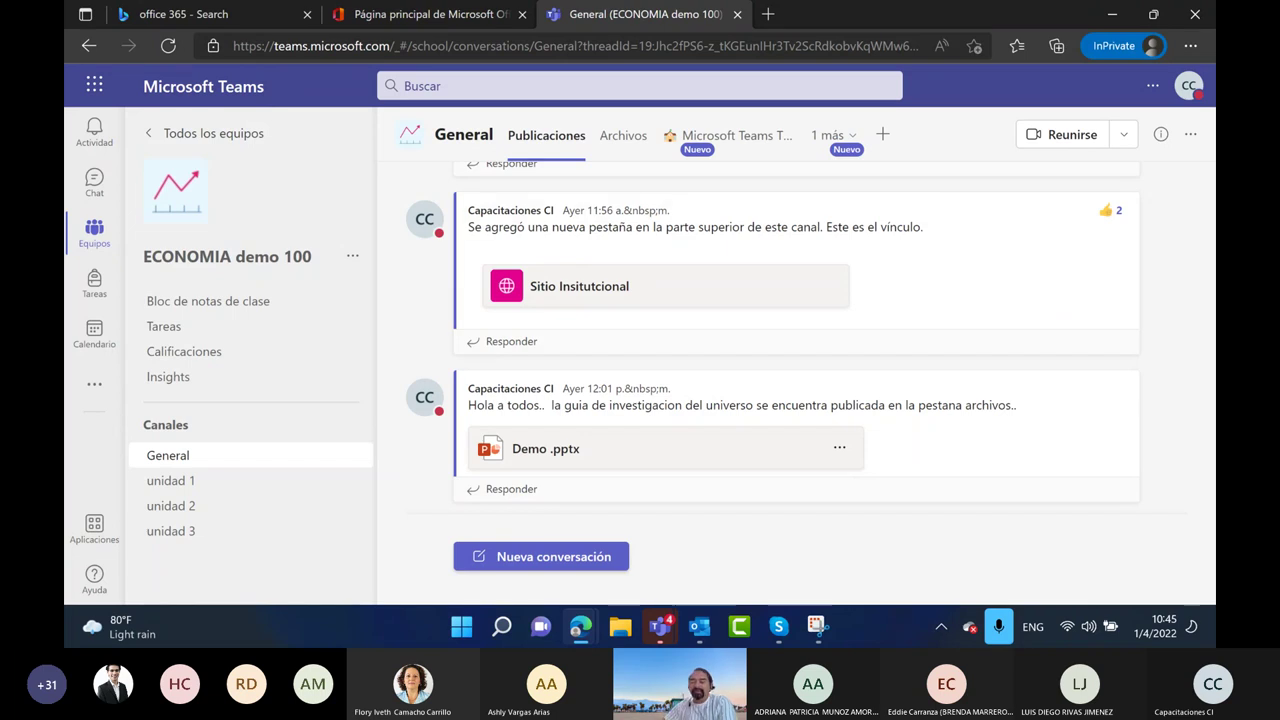
{"action": "left_click", "coordinate": [816, 626]}
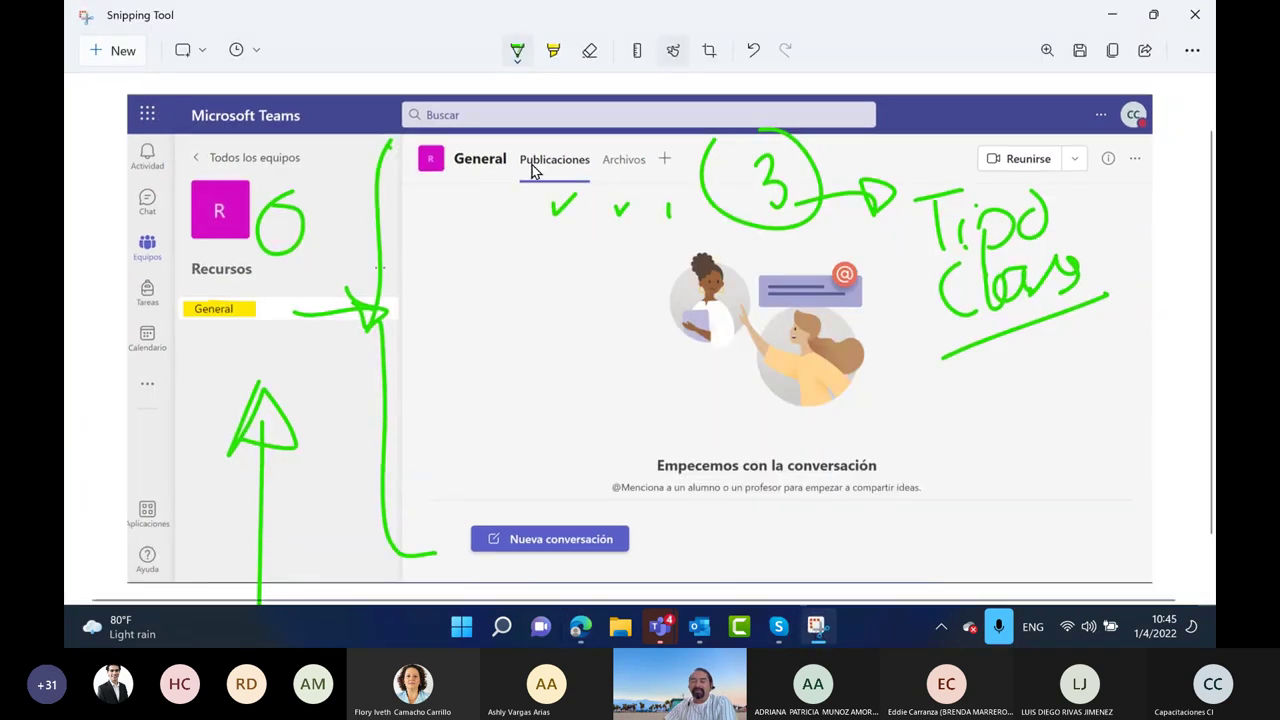
{"action": "left_click", "coordinate": [124, 58]}
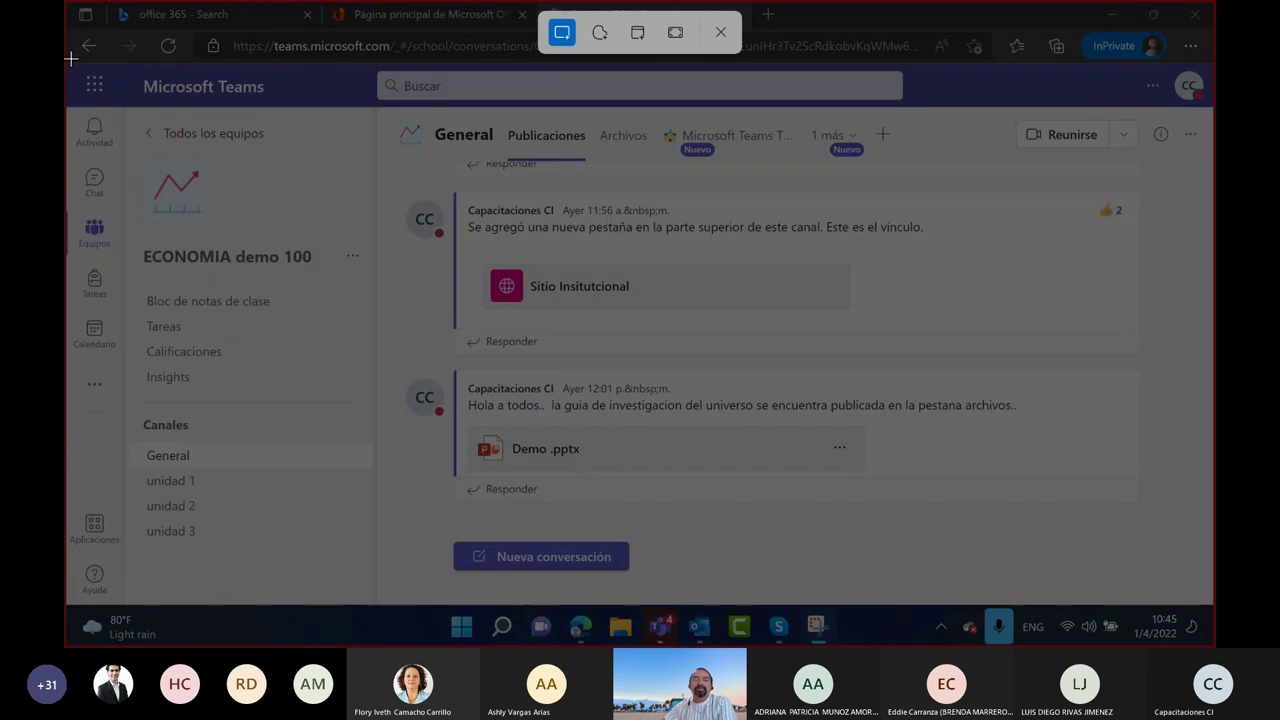
Snip the whole Teams window and highlight General in yellow, curling toward Nueva conversación
{"action": "left_click_drag", "start_coordinate": [71, 59], "coordinate": [1212, 606]}
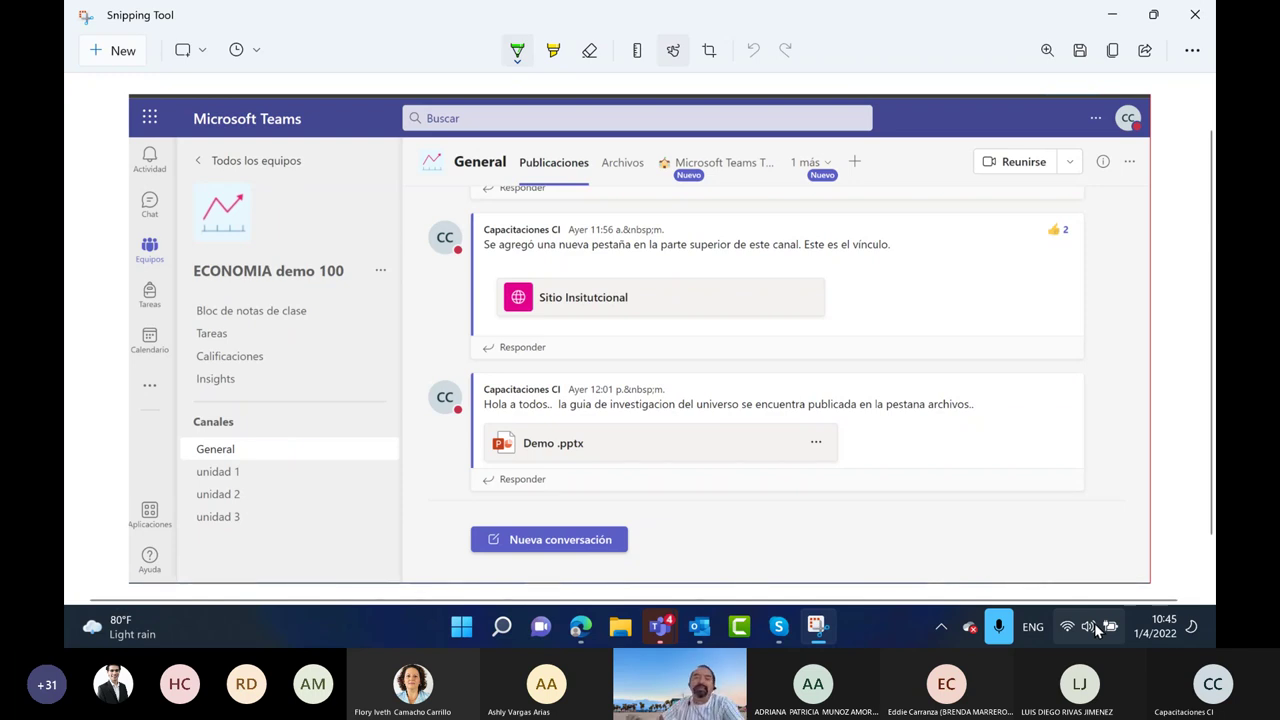
{"action": "left_click", "coordinate": [553, 50]}
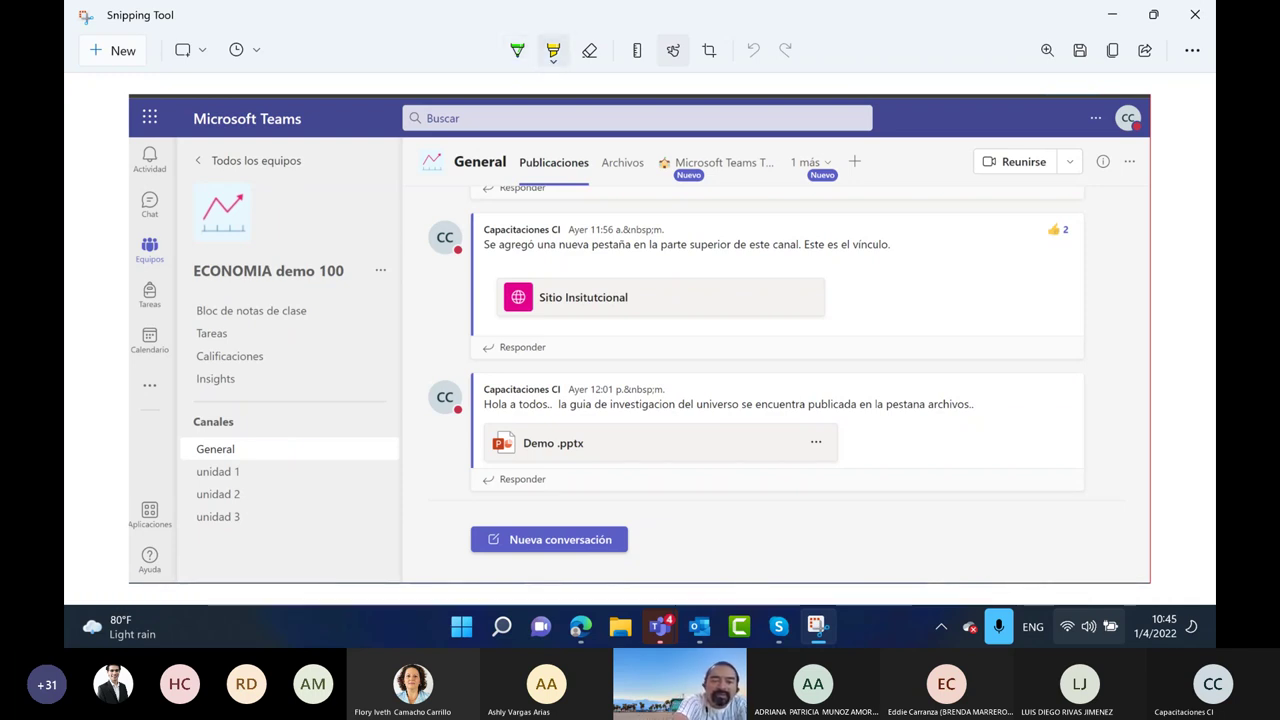
{"action": "left_click_drag", "start_coordinate": [195, 440], "coordinate": [358, 452]}
{"action": "mouse_move", "coordinate": [400, 125]}
{"action": "left_mouse_down"}
{"action": "mouse_move", "coordinate": [384, 555]}
{"action": "mouse_move", "coordinate": [450, 566]}
{"action": "mouse_move", "coordinate": [420, 150]}
{"action": "mouse_move", "coordinate": [432, 165]}
{"action": "left_mouse_up"}
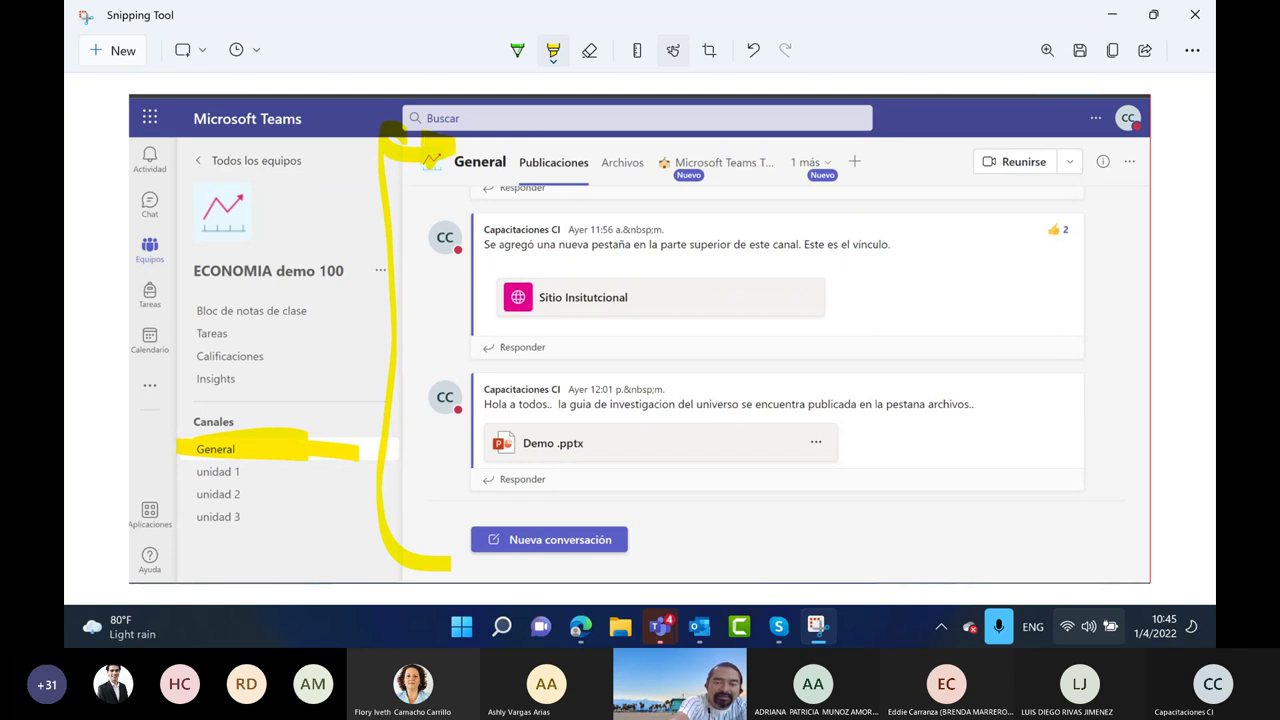
{"action": "mouse_move", "coordinate": [420, 515]}
{"action": "left_mouse_down"}
{"action": "mouse_move", "coordinate": [432, 570]}
{"action": "mouse_move", "coordinate": [395, 575]}
{"action": "left_mouse_up"}
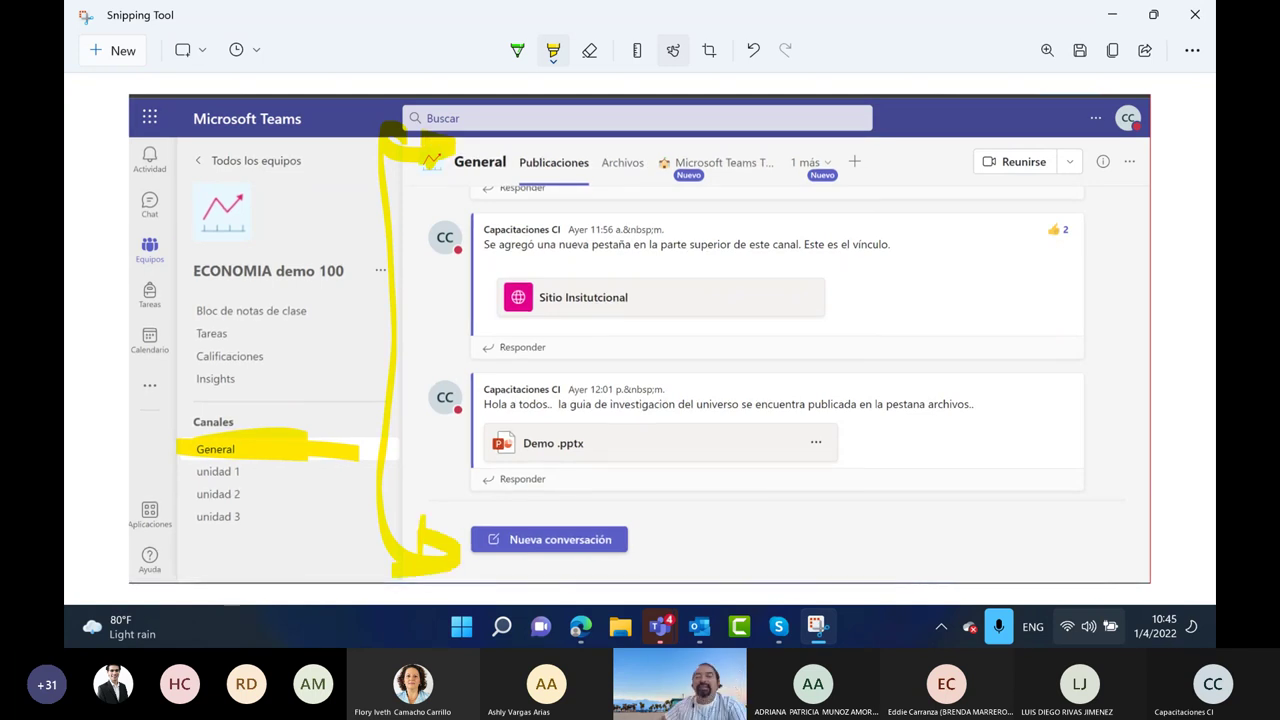
Underline the Publicaciones and 1 más tabs in green
{"action": "left_click", "coordinate": [515, 52]}
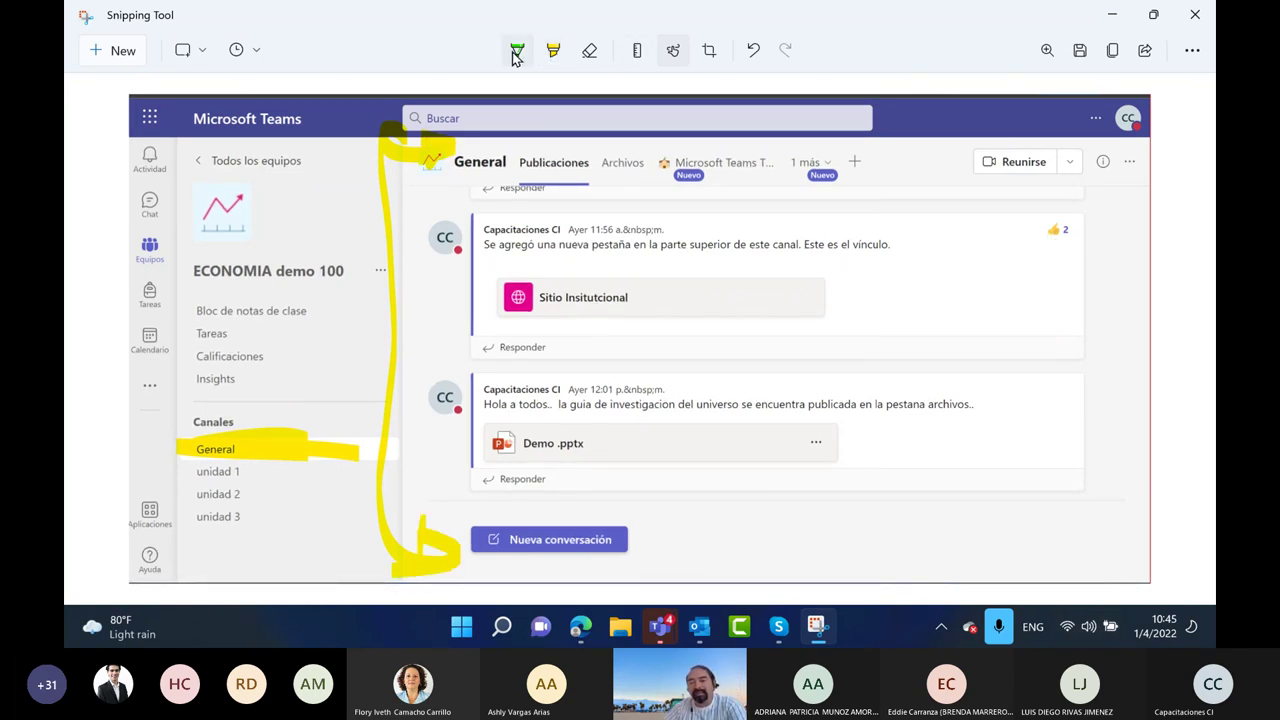
{"action": "left_click_drag", "start_coordinate": [514, 150], "coordinate": [625, 152]}
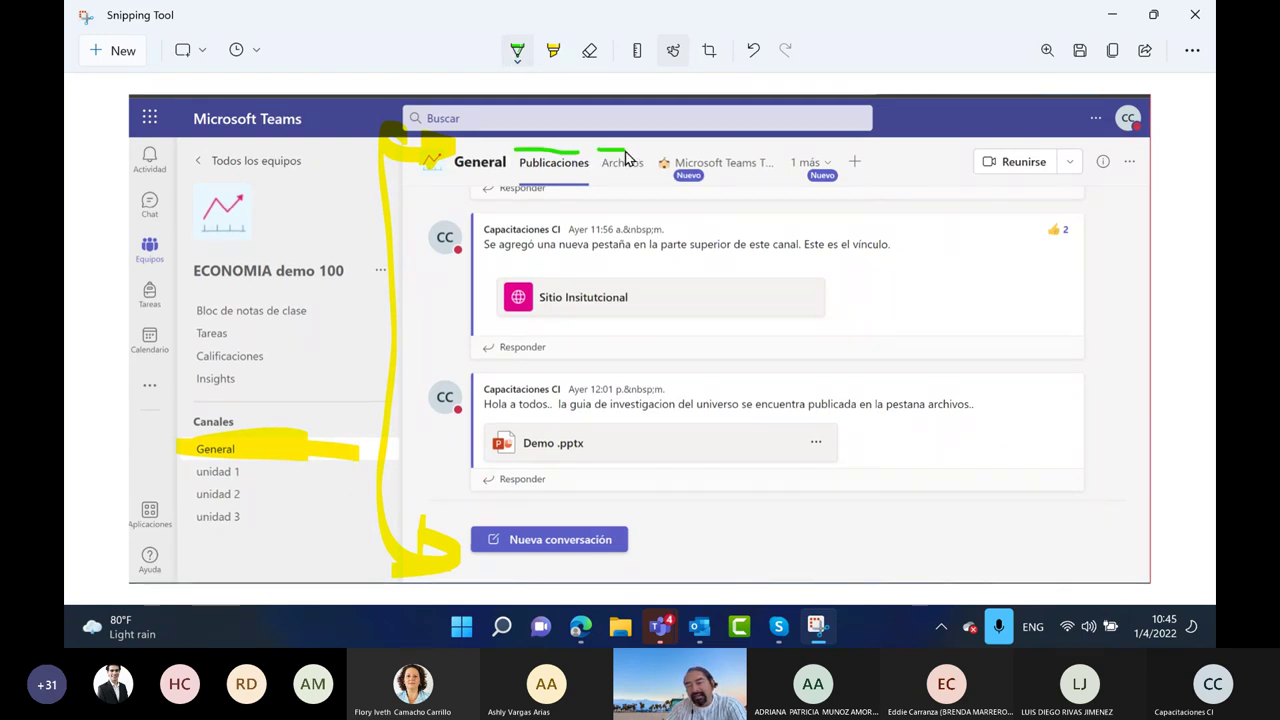
{"action": "left_click_drag", "start_coordinate": [843, 150], "coordinate": [872, 150]}
Switch the highlighter to pink and underline the channel tabs with a swoop
{"action": "left_click", "coordinate": [551, 54]}
{"action": "left_click", "coordinate": [553, 57]}
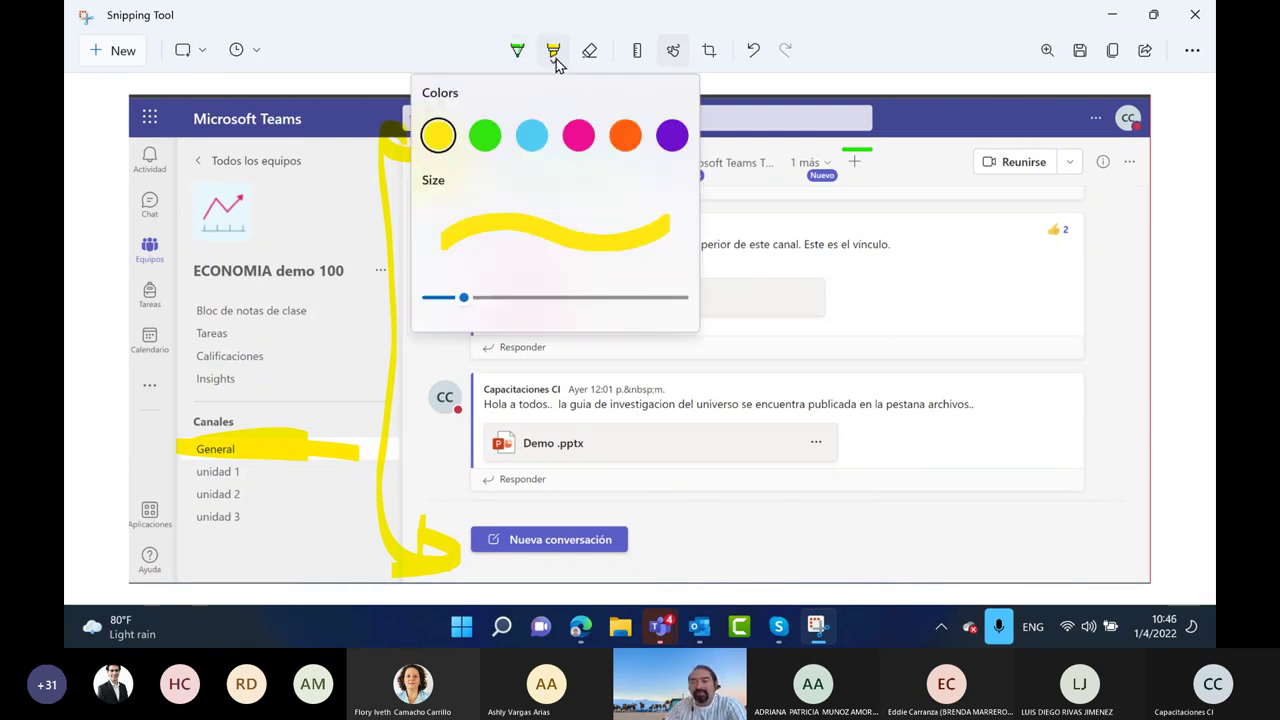
{"action": "left_click", "coordinate": [579, 135]}
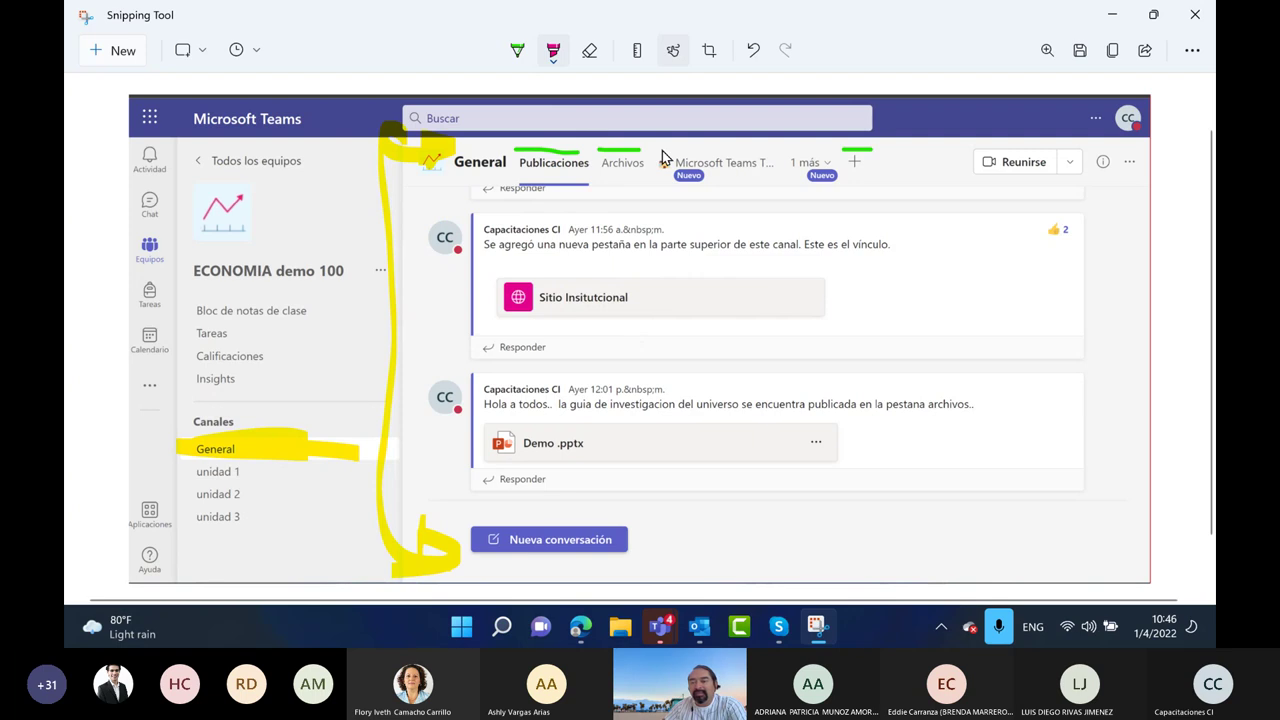
{"action": "mouse_move", "coordinate": [876, 168]}
{"action": "left_mouse_down"}
{"action": "mouse_move", "coordinate": [900, 200]}
{"action": "mouse_move", "coordinate": [848, 212]}
{"action": "mouse_move", "coordinate": [816, 195]}
{"action": "mouse_move", "coordinate": [840, 186]}
{"action": "mouse_move", "coordinate": [818, 202]}
{"action": "mouse_move", "coordinate": [728, 205]}
{"action": "mouse_move", "coordinate": [722, 178]}
{"action": "mouse_move", "coordinate": [735, 198]}
{"action": "left_mouse_up"}
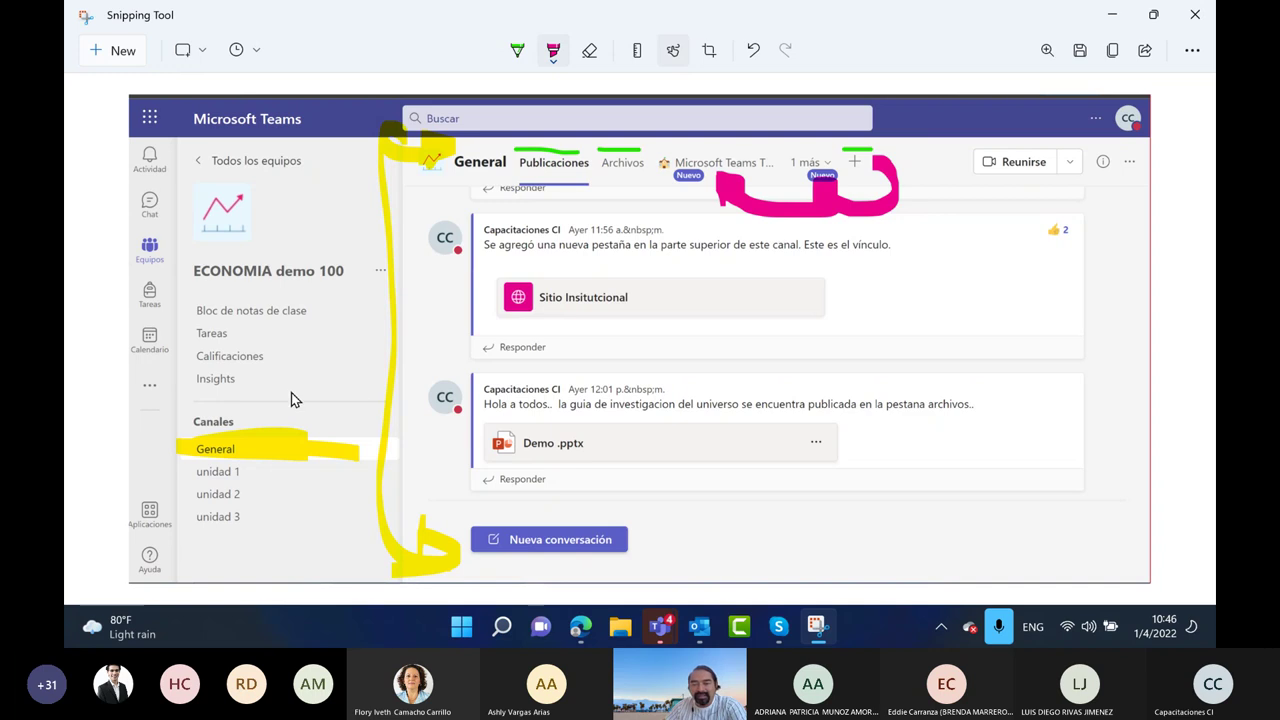
Tick both messages in pink, point an arrow at Nueva conversación, and minimize
{"action": "left_click_drag", "start_coordinate": [396, 438], "coordinate": [396, 451]}
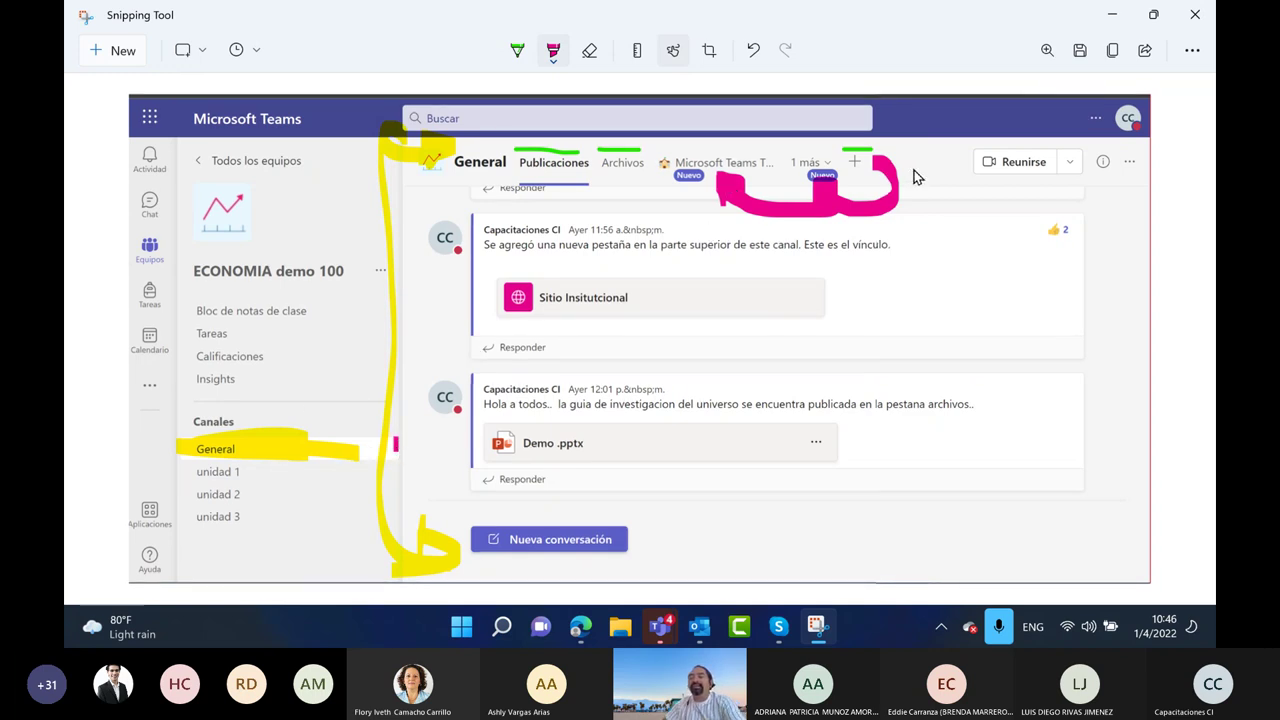
{"action": "mouse_move", "coordinate": [1044, 249]}
{"action": "left_mouse_down"}
{"action": "mouse_move", "coordinate": [1054, 262]}
{"action": "mouse_move", "coordinate": [1085, 232]}
{"action": "left_mouse_up"}
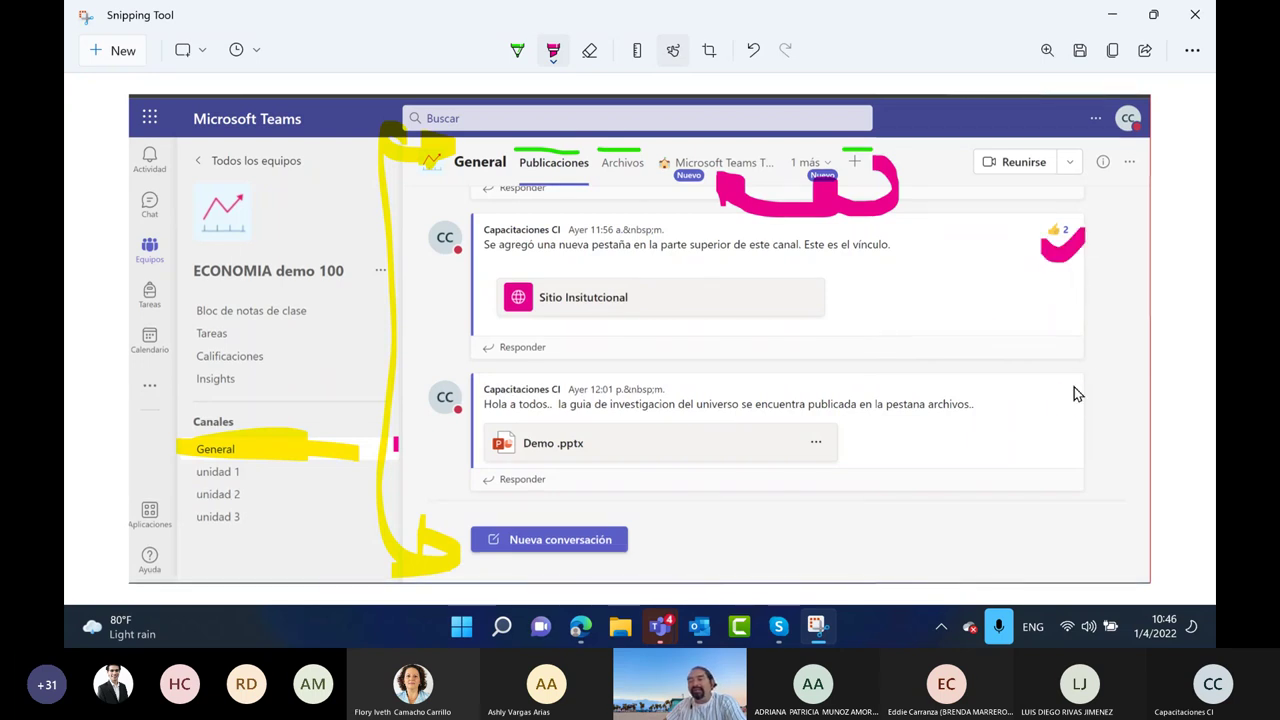
{"action": "left_click_drag", "start_coordinate": [1050, 398], "coordinate": [1105, 377]}
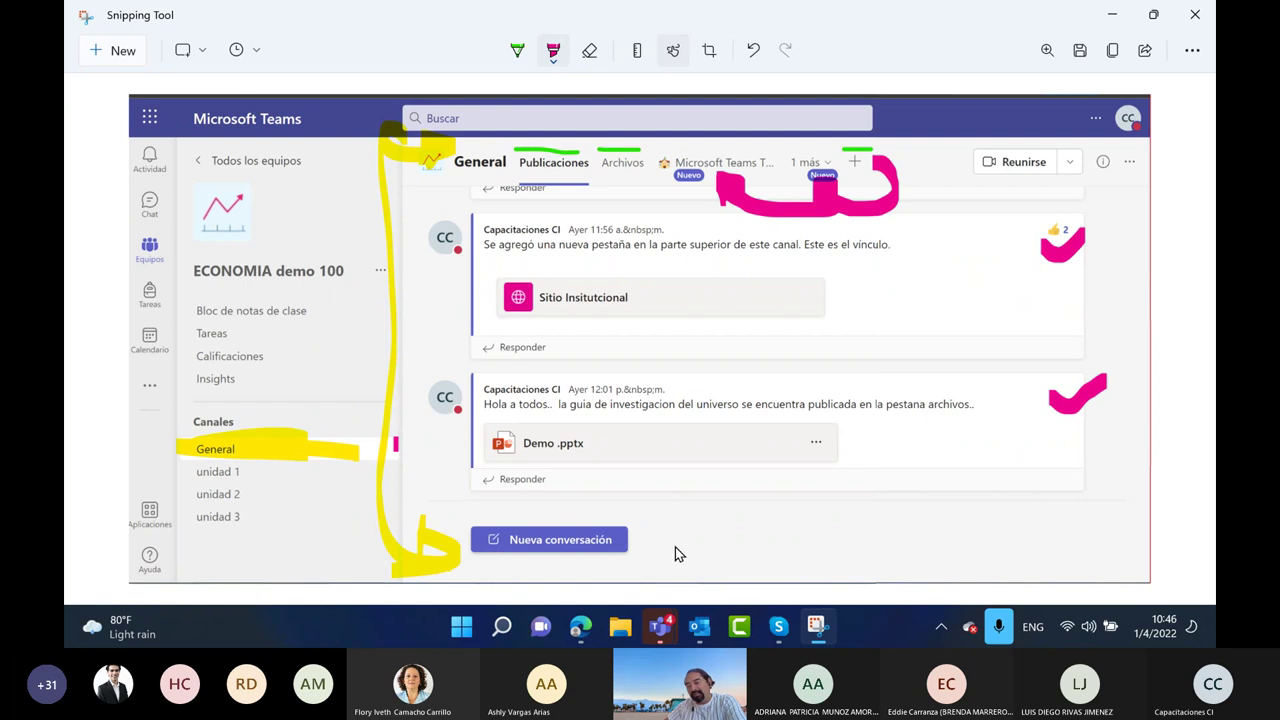
{"action": "mouse_move", "coordinate": [672, 537]}
{"action": "left_mouse_down"}
{"action": "mouse_move", "coordinate": [783, 526]}
{"action": "mouse_move", "coordinate": [651, 534]}
{"action": "mouse_move", "coordinate": [703, 553]}
{"action": "left_mouse_up"}
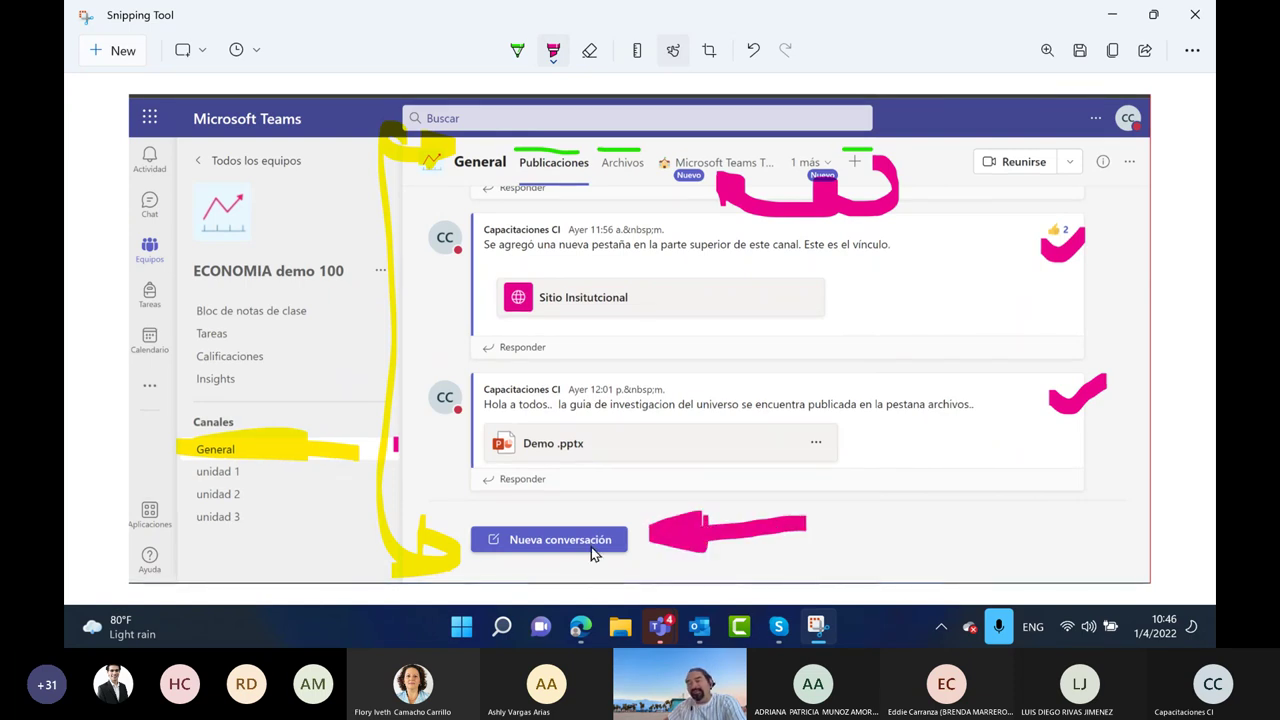
{"action": "left_click", "coordinate": [1112, 14]}
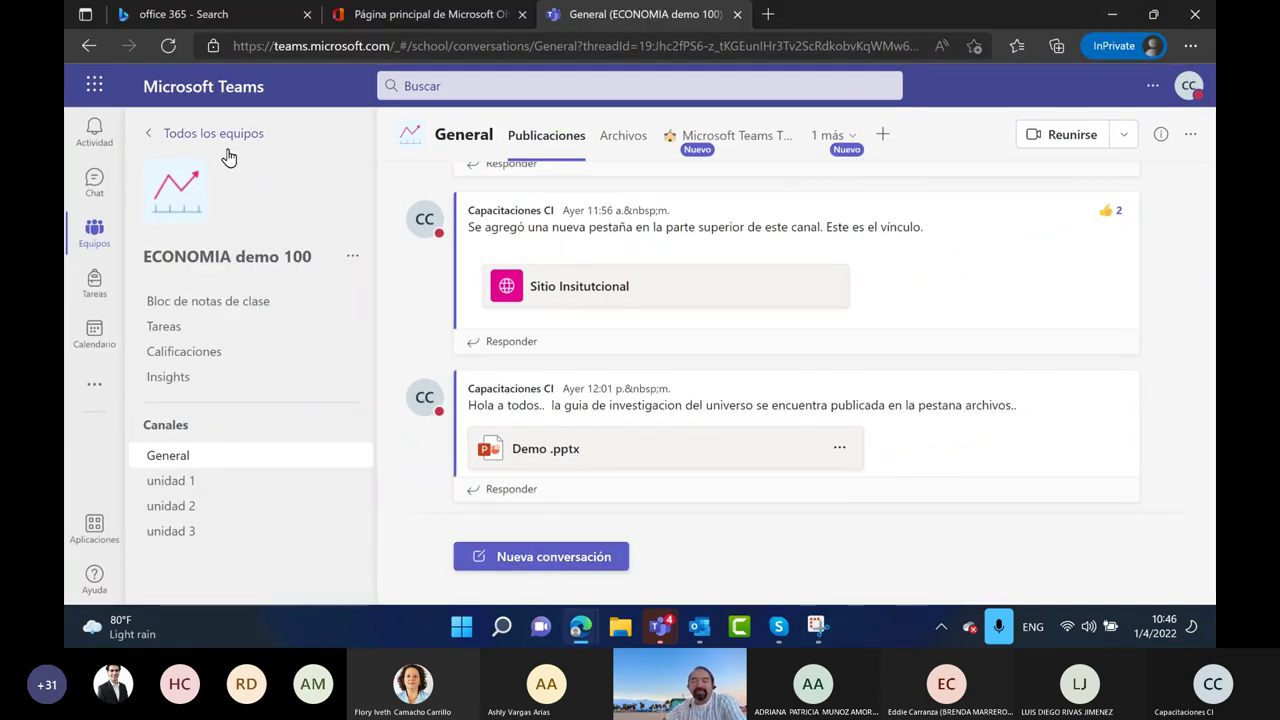
Open a Nueva conversación compose box and snip just that box
{"action": "left_click", "coordinate": [533, 558]}
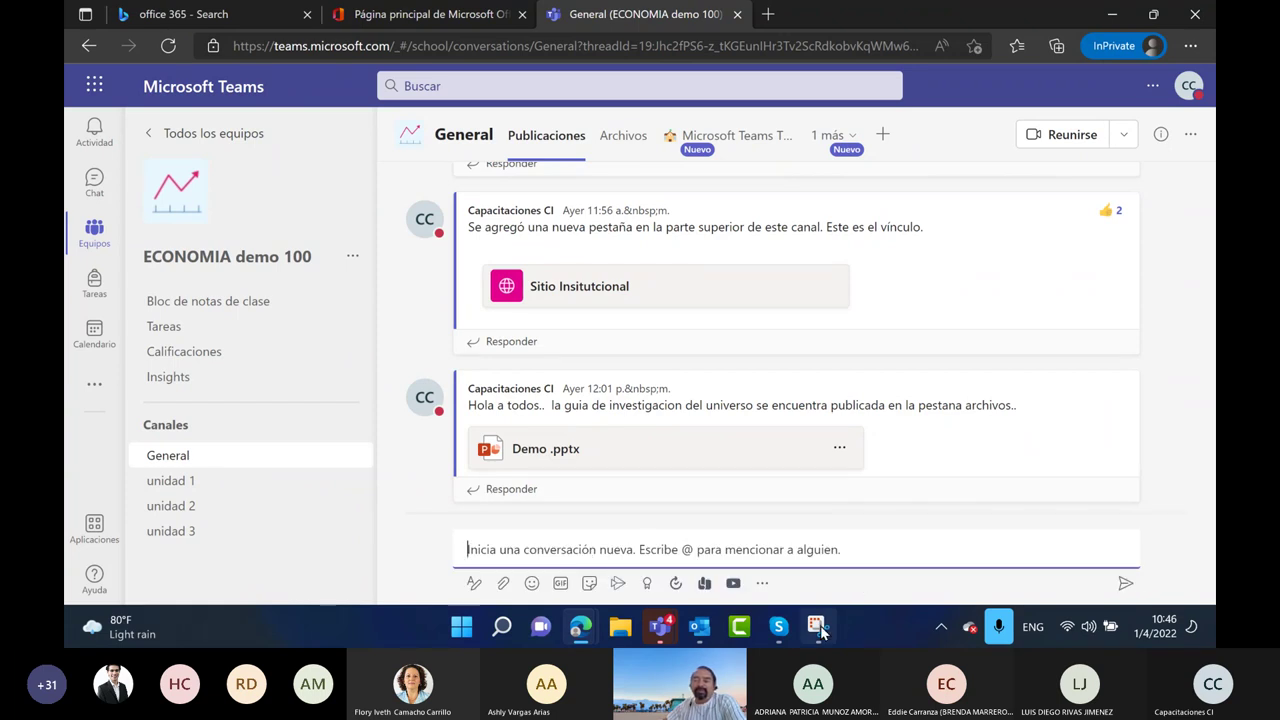
{"action": "left_click", "coordinate": [818, 628]}
{"action": "left_click", "coordinate": [100, 49]}
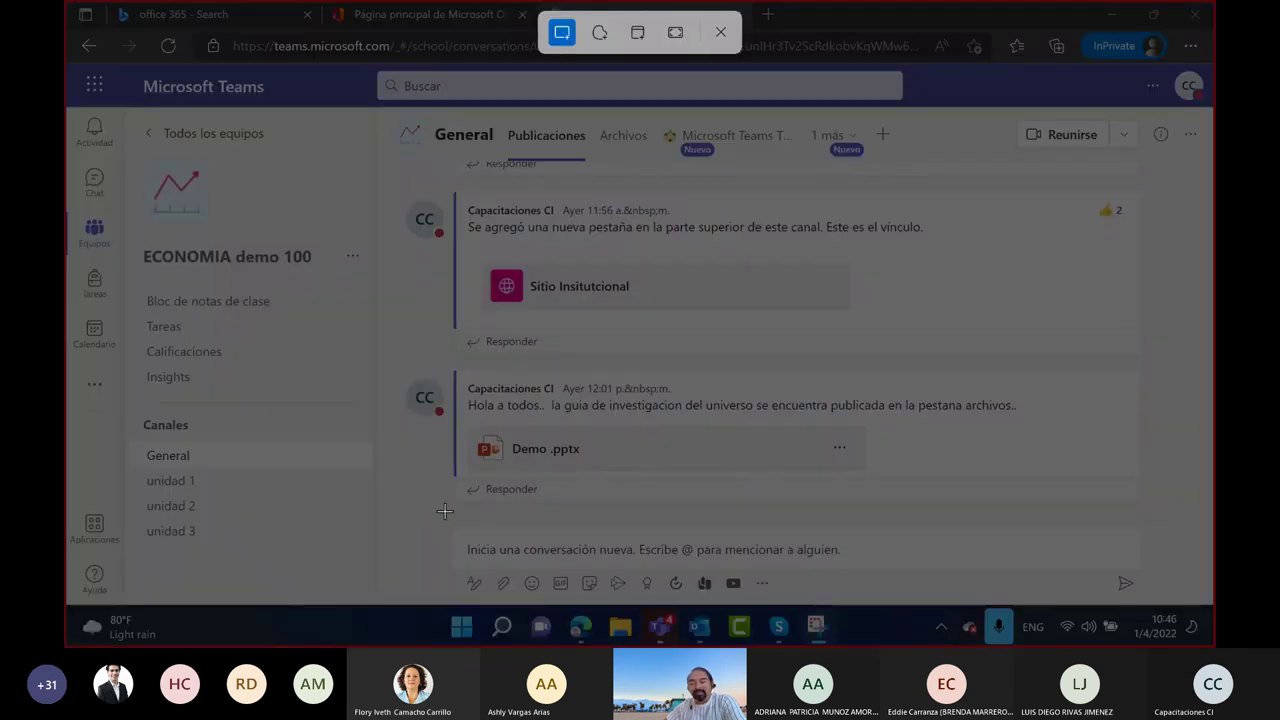
{"action": "left_click_drag", "start_coordinate": [427, 518], "coordinate": [1176, 604]}
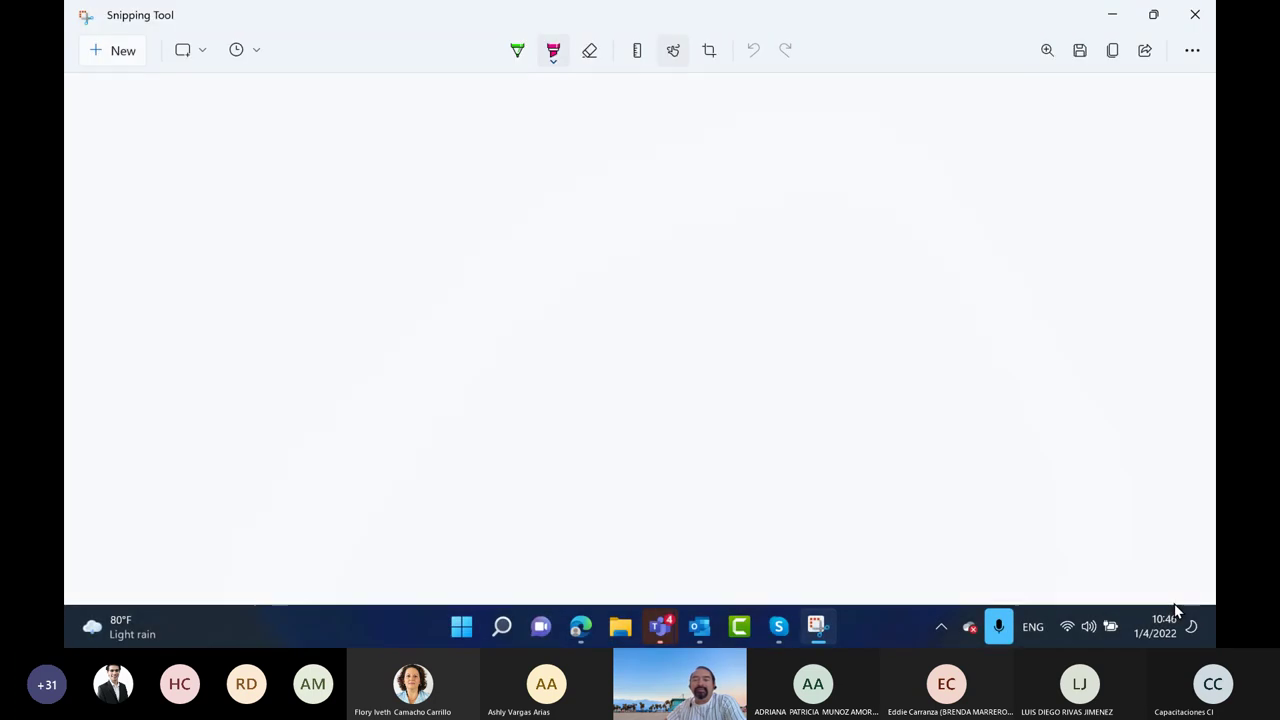
{"action": "left_click", "coordinate": [519, 51]}
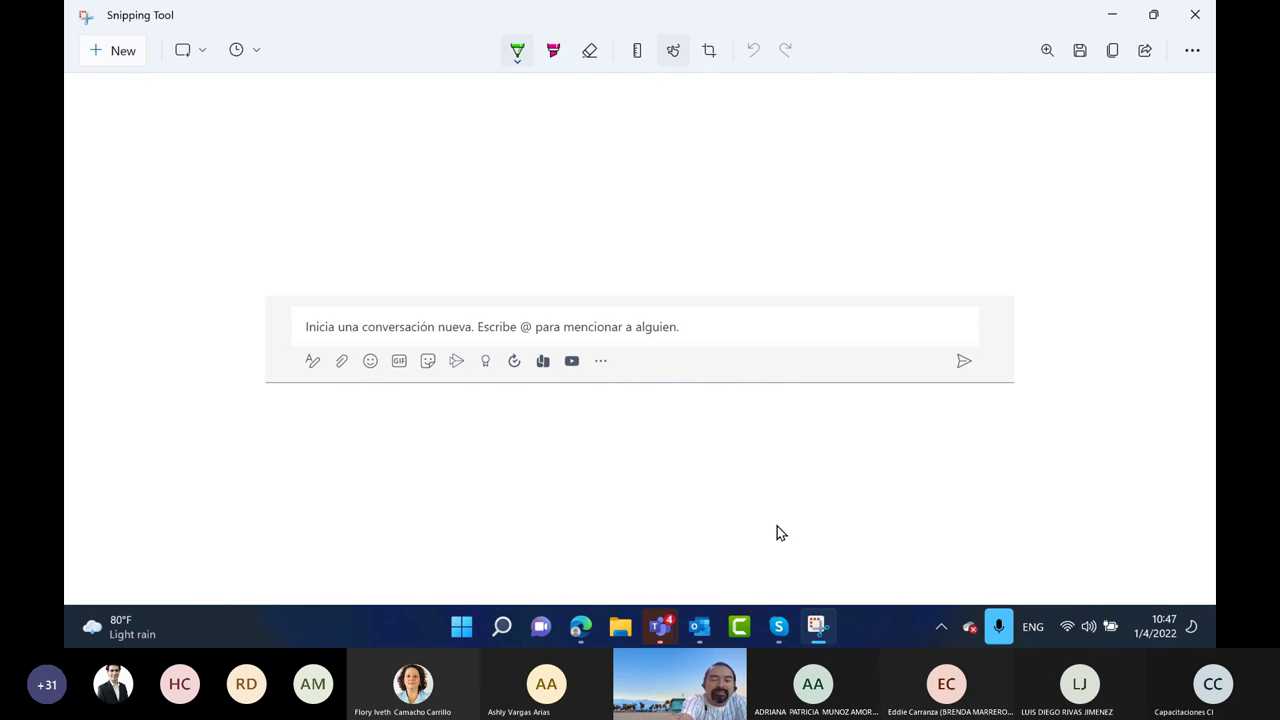
Draw green arrows under the compose icons, write C and D, and mark the attach icon
{"action": "left_click_drag", "start_coordinate": [304, 378], "coordinate": [253, 427]}
{"action": "left_click_drag", "start_coordinate": [302, 381], "coordinate": [306, 402]}
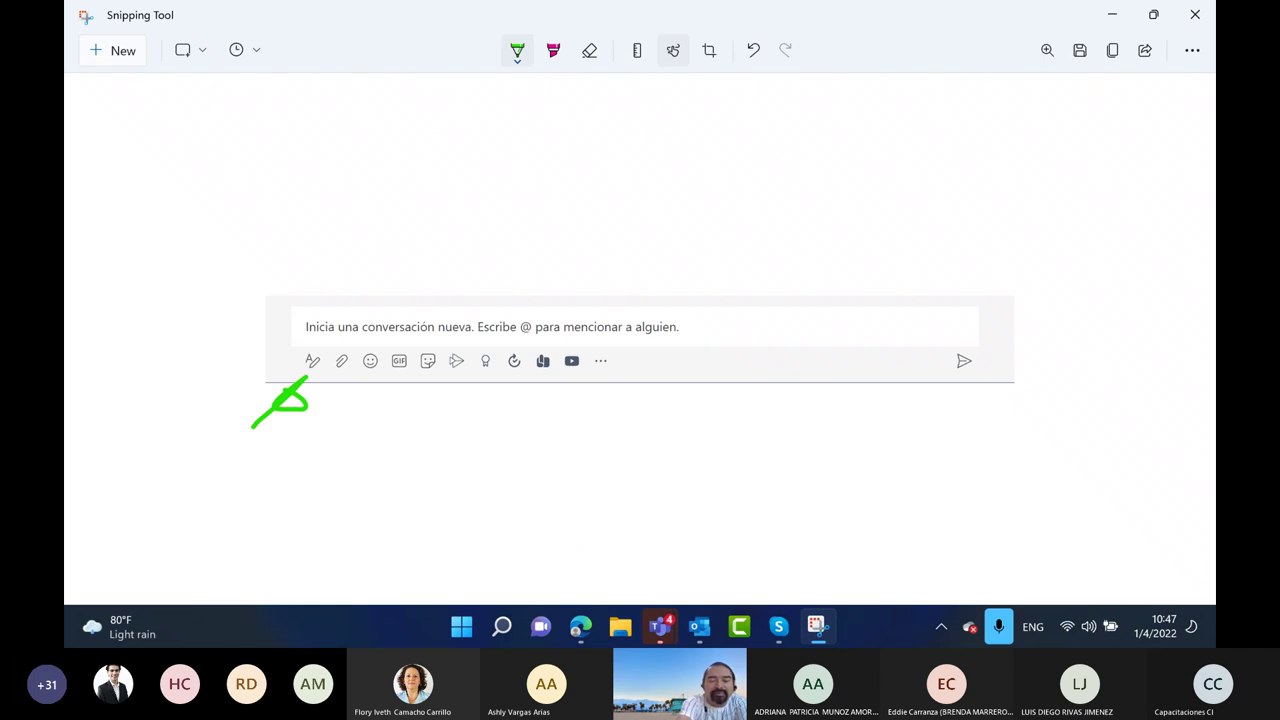
{"action": "mouse_move", "coordinate": [211, 431]}
{"action": "left_mouse_down"}
{"action": "mouse_move", "coordinate": [216, 462]}
{"action": "mouse_move", "coordinate": [186, 532]}
{"action": "left_mouse_up"}
{"action": "mouse_move", "coordinate": [197, 477]}
{"action": "left_mouse_down"}
{"action": "mouse_move", "coordinate": [218, 500]}
{"action": "mouse_move", "coordinate": [189, 523]}
{"action": "left_mouse_up"}
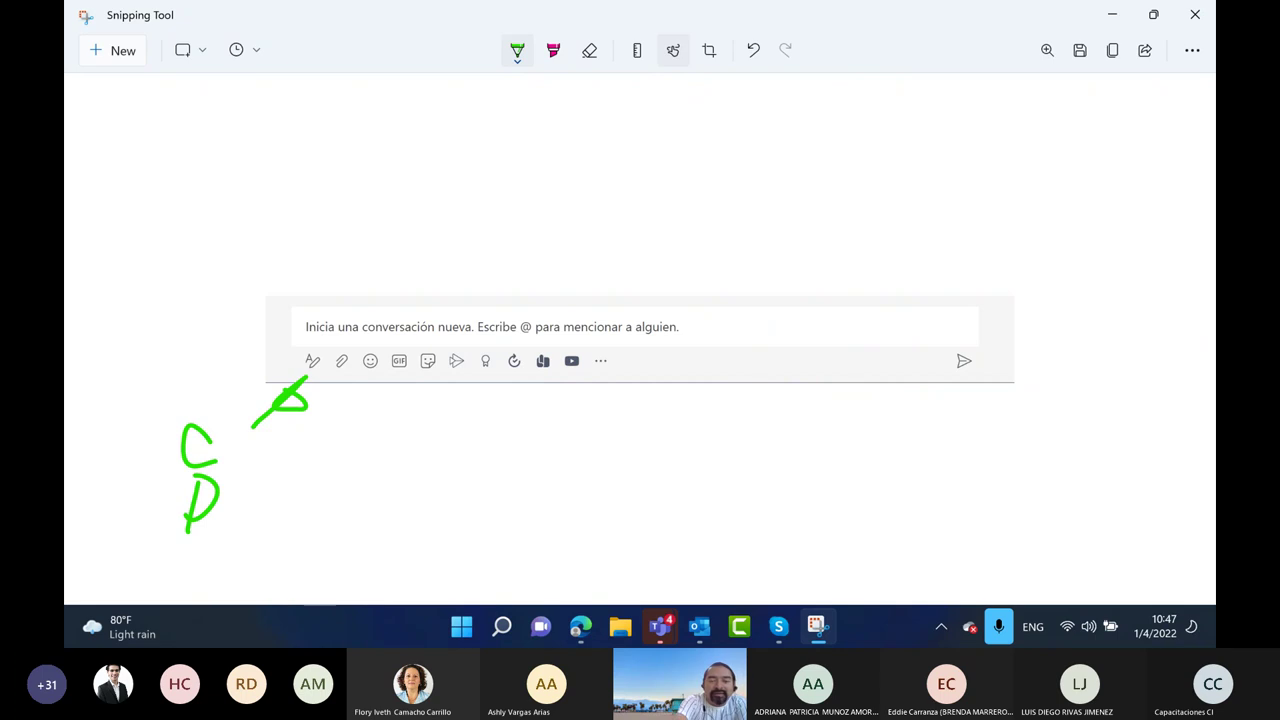
{"action": "mouse_move", "coordinate": [343, 378]}
{"action": "left_mouse_down"}
{"action": "mouse_move", "coordinate": [344, 437]}
{"action": "mouse_move", "coordinate": [340, 398]}
{"action": "mouse_move", "coordinate": [437, 383]}
{"action": "left_mouse_up"}
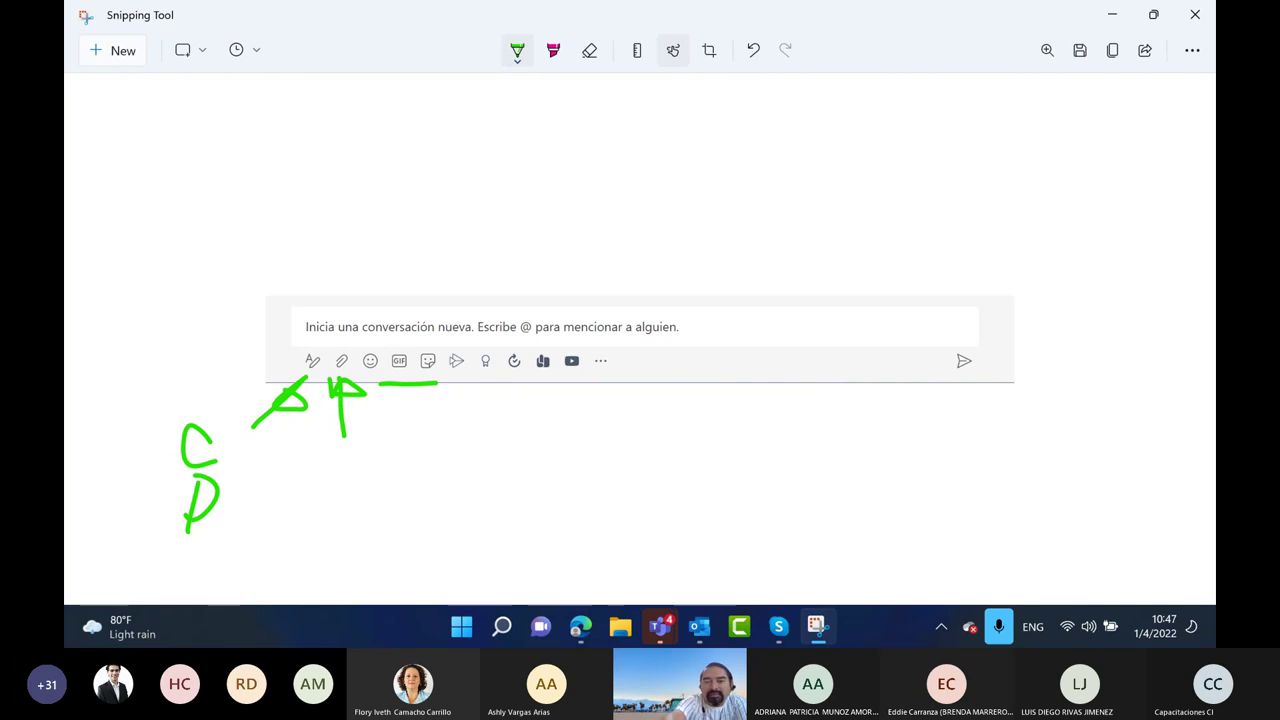
Draw a light-blue highlighter arrow down from the icons with an underlined label
{"action": "left_click", "coordinate": [553, 50]}
{"action": "left_click", "coordinate": [553, 50]}
{"action": "left_click", "coordinate": [534, 131]}
{"action": "left_click_drag", "start_coordinate": [457, 368], "coordinate": [456, 490]}
{"action": "mouse_move", "coordinate": [452, 496]}
{"action": "left_mouse_down"}
{"action": "mouse_move", "coordinate": [436, 566]}
{"action": "mouse_move", "coordinate": [460, 520]}
{"action": "mouse_move", "coordinate": [496, 548]}
{"action": "mouse_move", "coordinate": [564, 500]}
{"action": "mouse_move", "coordinate": [590, 512]}
{"action": "left_mouse_up"}
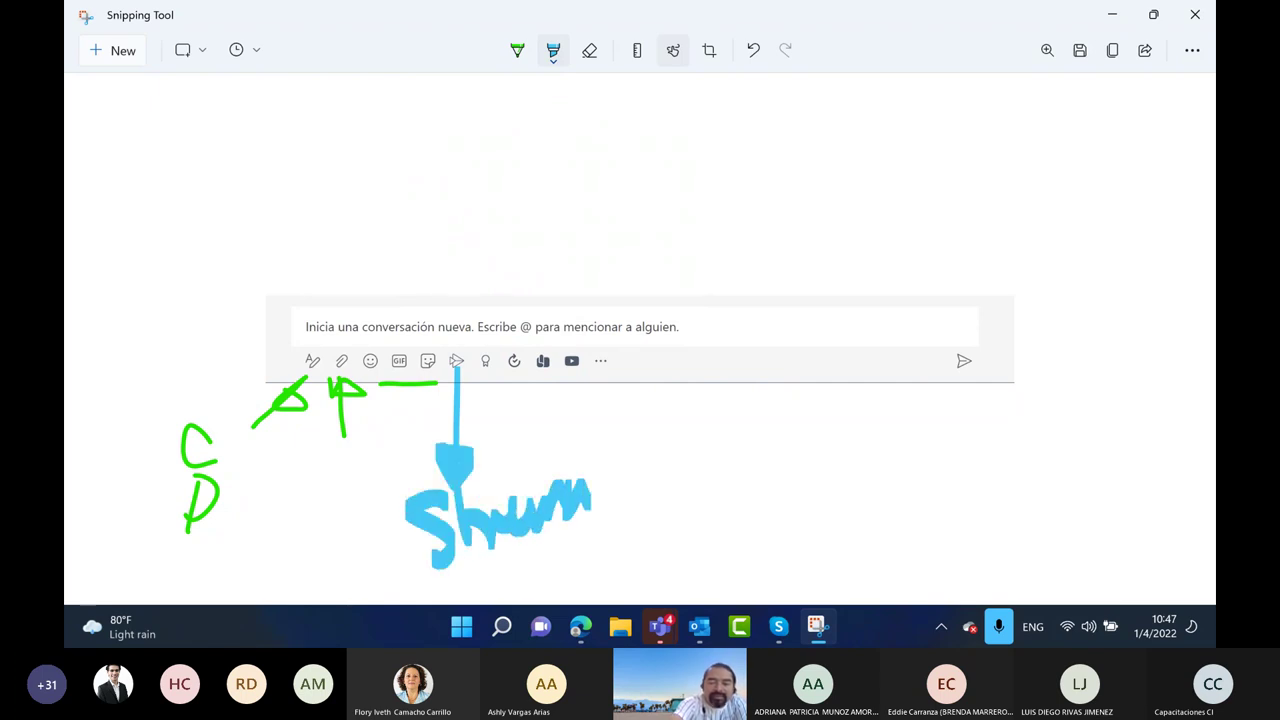
{"action": "left_click_drag", "start_coordinate": [497, 578], "coordinate": [588, 534]}
Erase the blue label and handwrite 'Stream' in green under the arrow
{"action": "left_click", "coordinate": [589, 50]}
{"action": "mouse_move", "coordinate": [430, 525]}
{"action": "left_mouse_down"}
{"action": "mouse_move", "coordinate": [570, 510]}
{"action": "mouse_move", "coordinate": [540, 558]}
{"action": "left_mouse_up"}
{"action": "left_click", "coordinate": [517, 50]}
{"action": "mouse_move", "coordinate": [432, 506]}
{"action": "left_mouse_down"}
{"action": "mouse_move", "coordinate": [412, 522]}
{"action": "mouse_move", "coordinate": [447, 568]}
{"action": "left_mouse_up"}
{"action": "mouse_move", "coordinate": [458, 488]}
{"action": "left_mouse_down"}
{"action": "mouse_move", "coordinate": [458, 548]}
{"action": "mouse_move", "coordinate": [492, 540]}
{"action": "left_mouse_up"}
{"action": "mouse_move", "coordinate": [494, 540]}
{"action": "left_mouse_down"}
{"action": "mouse_move", "coordinate": [507, 508]}
{"action": "mouse_move", "coordinate": [530, 522]}
{"action": "mouse_move", "coordinate": [586, 490]}
{"action": "mouse_move", "coordinate": [601, 505]}
{"action": "left_mouse_up"}
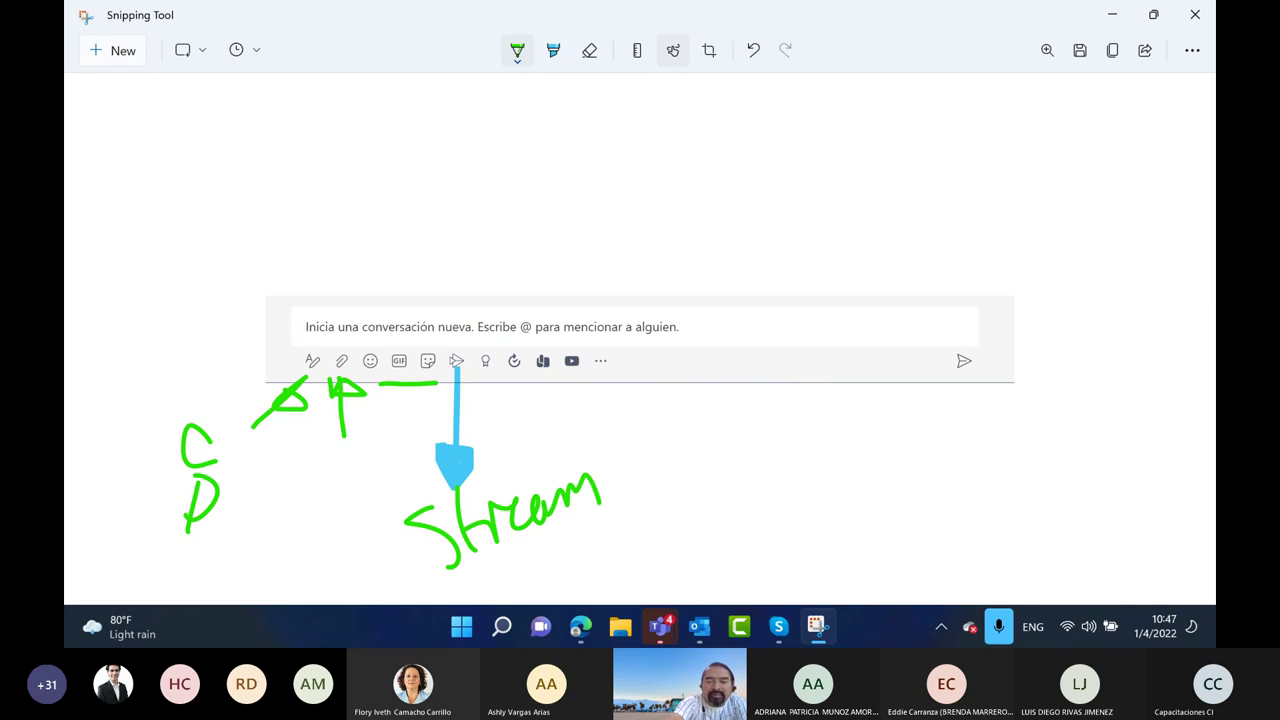
Draw two green curved arrows from the icons, each ending at an 'App' label
{"action": "left_click_drag", "start_coordinate": [490, 393], "coordinate": [652, 468]}
{"action": "left_click_drag", "start_coordinate": [657, 518], "coordinate": [684, 512]}
{"action": "left_click_drag", "start_coordinate": [690, 488], "coordinate": [702, 540]}
{"action": "left_click_drag", "start_coordinate": [712, 480], "coordinate": [708, 540]}
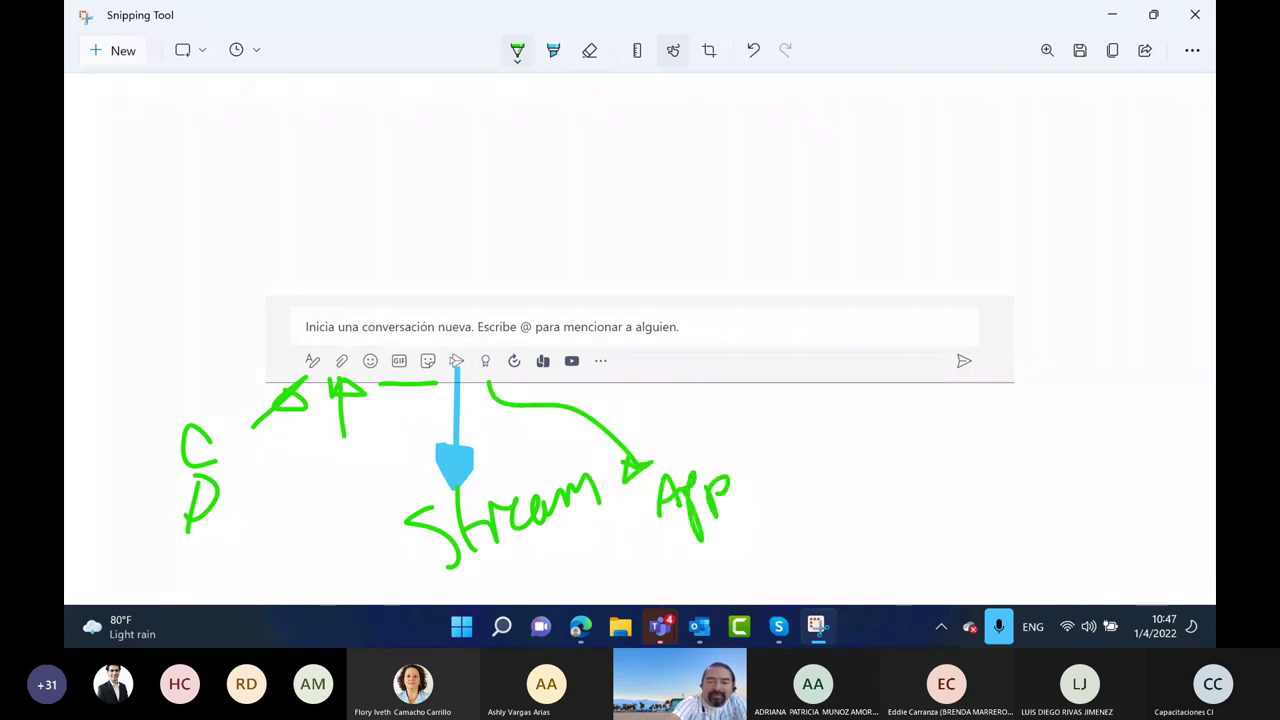
{"action": "mouse_move", "coordinate": [520, 395]}
{"action": "left_mouse_down"}
{"action": "mouse_move", "coordinate": [590, 385]}
{"action": "mouse_move", "coordinate": [783, 478]}
{"action": "left_mouse_up"}
{"action": "mouse_move", "coordinate": [764, 530]}
{"action": "left_mouse_down"}
{"action": "mouse_move", "coordinate": [772, 508]}
{"action": "mouse_move", "coordinate": [800, 512]}
{"action": "mouse_move", "coordinate": [800, 538]}
{"action": "left_mouse_up"}
{"action": "mouse_move", "coordinate": [810, 490]}
{"action": "left_mouse_down"}
{"action": "mouse_move", "coordinate": [832, 520]}
{"action": "mouse_move", "coordinate": [812, 496]}
{"action": "left_mouse_up"}
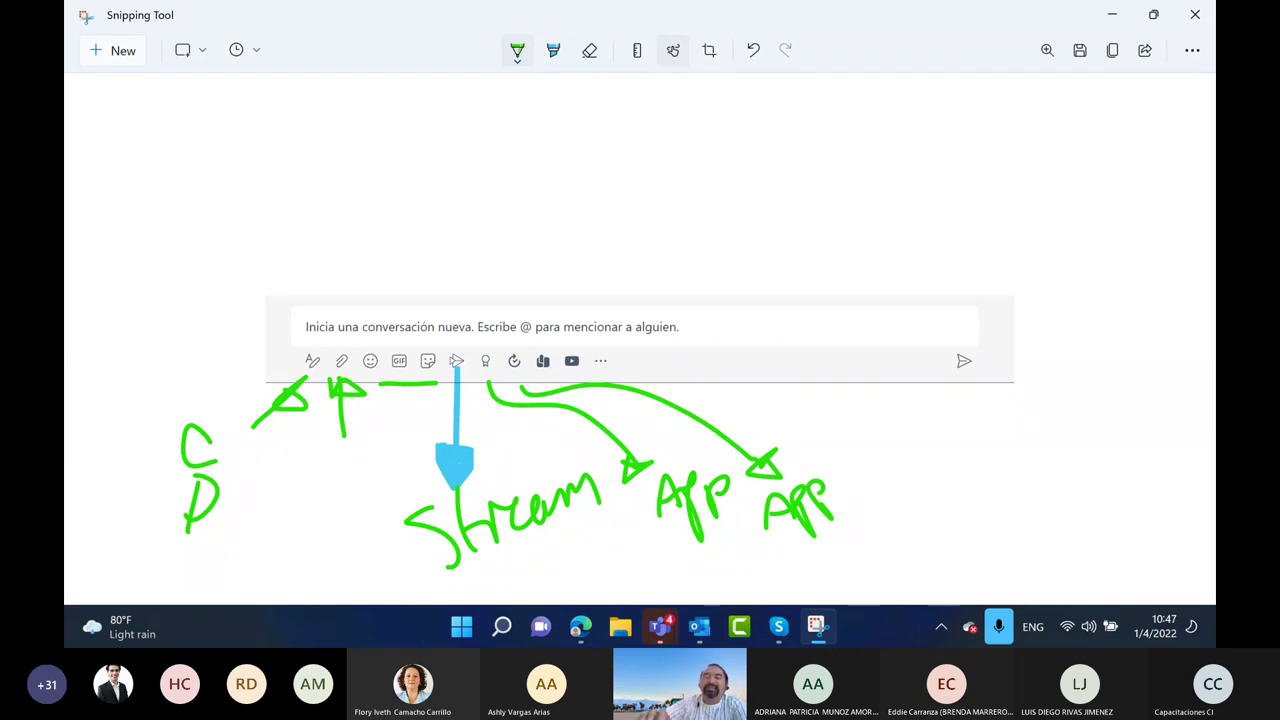
Mark the more-options area and toolbar with three orange highlighter strokes
{"action": "left_click", "coordinate": [553, 50]}
{"action": "left_click", "coordinate": [553, 50]}
{"action": "left_click", "coordinate": [625, 133]}
{"action": "mouse_move", "coordinate": [604, 352]}
{"action": "left_mouse_down"}
{"action": "mouse_move", "coordinate": [636, 362]}
{"action": "mouse_move", "coordinate": [618, 373]}
{"action": "left_mouse_up"}
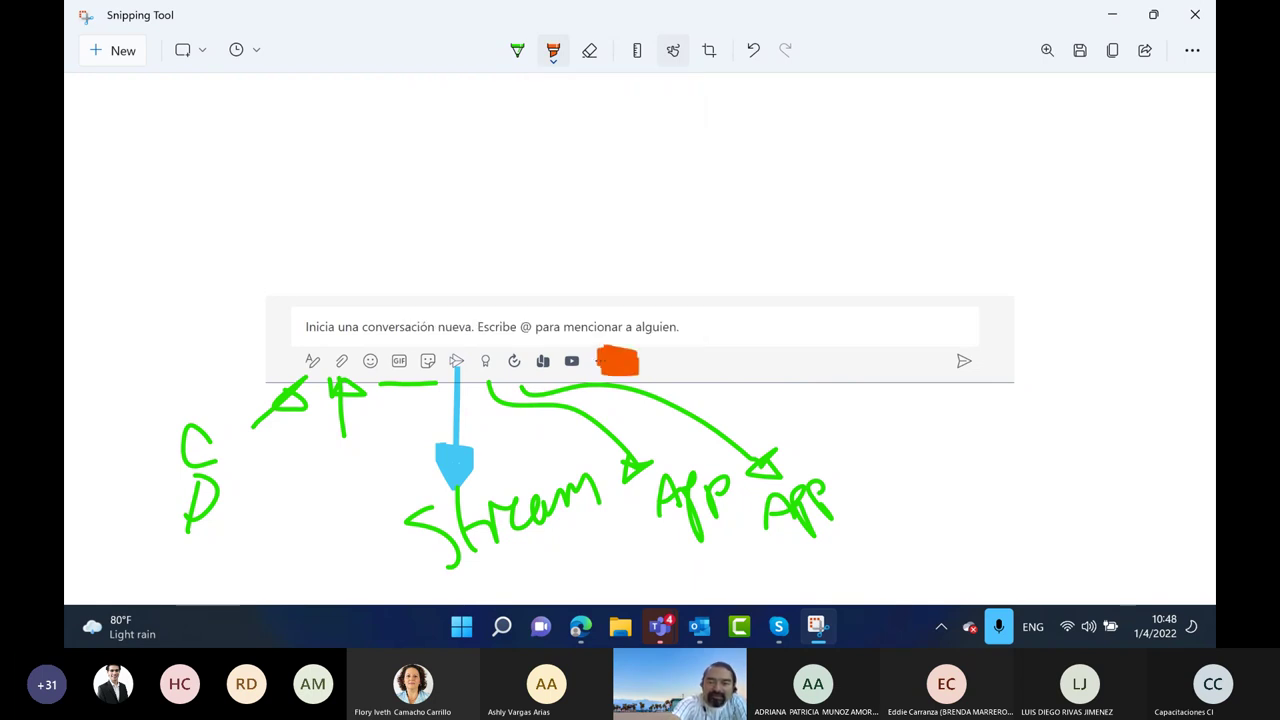
{"action": "mouse_move", "coordinate": [687, 353]}
{"action": "left_mouse_down"}
{"action": "mouse_move", "coordinate": [687, 369]}
{"action": "mouse_move", "coordinate": [722, 369]}
{"action": "left_mouse_up"}
{"action": "left_click_drag", "start_coordinate": [765, 348], "coordinate": [765, 366]}
Circle the orange marks in lime green, link them to an underlined 'App', and write 'Recursos'
{"action": "left_click", "coordinate": [517, 50]}
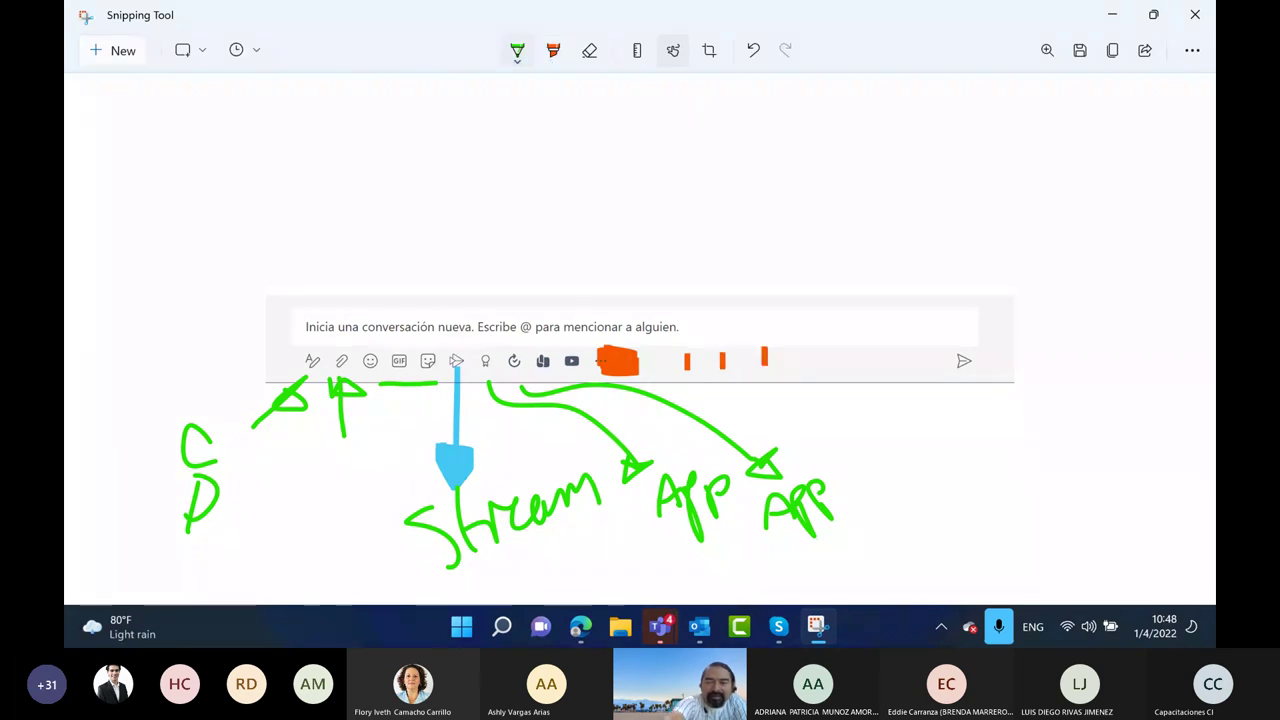
{"action": "left_click", "coordinate": [517, 50]}
{"action": "left_click", "coordinate": [517, 50]}
{"action": "mouse_move", "coordinate": [740, 316]}
{"action": "left_mouse_down"}
{"action": "mouse_move", "coordinate": [658, 368]}
{"action": "mouse_move", "coordinate": [742, 314]}
{"action": "left_mouse_up"}
{"action": "mouse_move", "coordinate": [772, 368]}
{"action": "left_mouse_down"}
{"action": "mouse_move", "coordinate": [900, 392]}
{"action": "mouse_move", "coordinate": [926, 426]}
{"action": "mouse_move", "coordinate": [952, 380]}
{"action": "mouse_move", "coordinate": [965, 452]}
{"action": "left_mouse_up"}
{"action": "left_click_drag", "start_coordinate": [968, 392], "coordinate": [1014, 420]}
{"action": "left_click_drag", "start_coordinate": [920, 460], "coordinate": [1044, 434]}
{"action": "mouse_move", "coordinate": [958, 535]}
{"action": "left_mouse_down"}
{"action": "mouse_move", "coordinate": [986, 470]}
{"action": "mouse_move", "coordinate": [1028, 482]}
{"action": "mouse_move", "coordinate": [1142, 432]}
{"action": "mouse_move", "coordinate": [1140, 452]}
{"action": "mouse_move", "coordinate": [1002, 566]}
{"action": "mouse_move", "coordinate": [1132, 488]}
{"action": "left_mouse_up"}
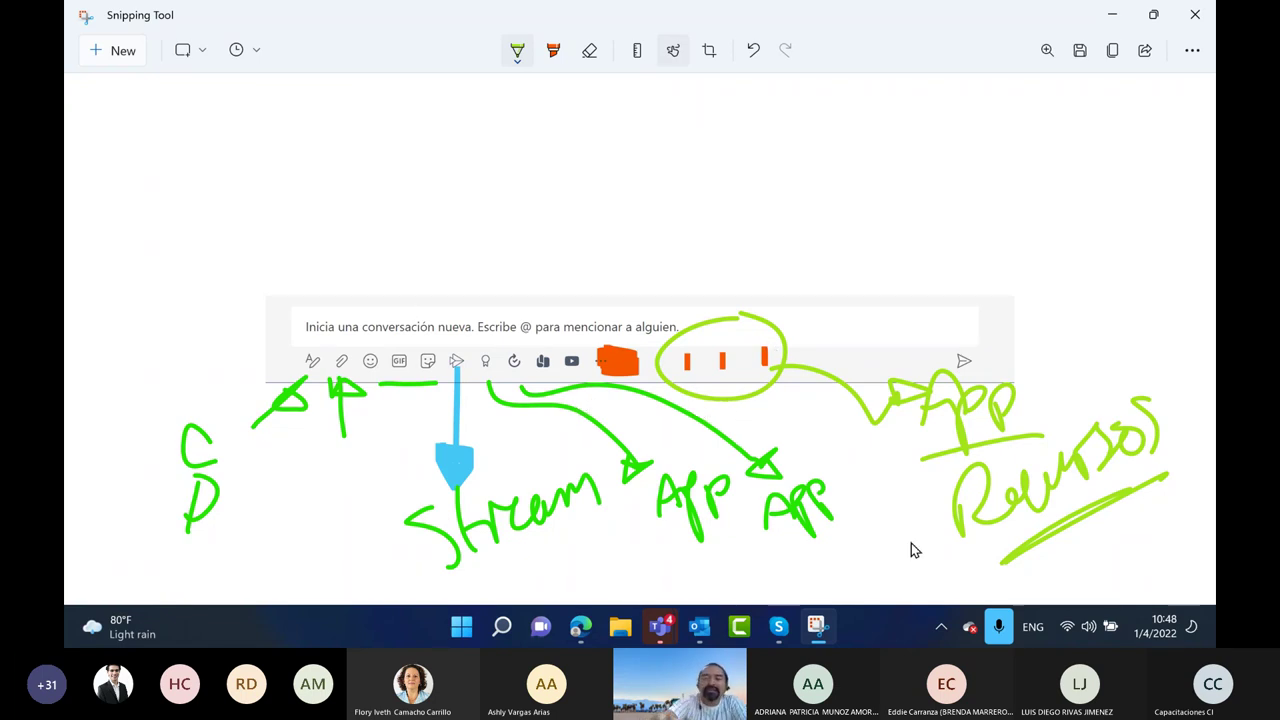
{"action": "left_click", "coordinate": [517, 50]}
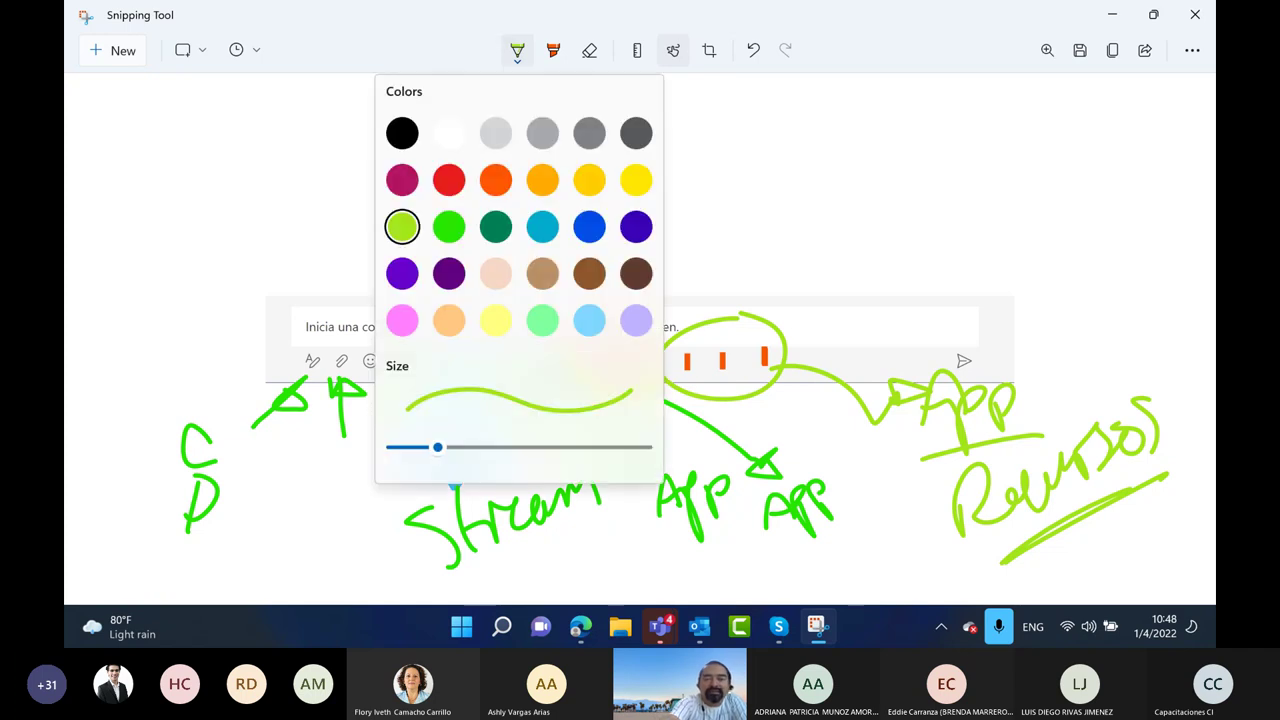
Switch the pen to blue and write an underlined '@ Menciona' note above the compose box
{"action": "left_click", "coordinate": [549, 223]}
{"action": "mouse_move", "coordinate": [380, 140]}
{"action": "left_mouse_down"}
{"action": "mouse_move", "coordinate": [372, 158]}
{"action": "mouse_move", "coordinate": [400, 168]}
{"action": "mouse_move", "coordinate": [528, 122]}
{"action": "mouse_move", "coordinate": [572, 140]}
{"action": "mouse_move", "coordinate": [638, 118]}
{"action": "mouse_move", "coordinate": [745, 150]}
{"action": "mouse_move", "coordinate": [794, 142]}
{"action": "left_mouse_up"}
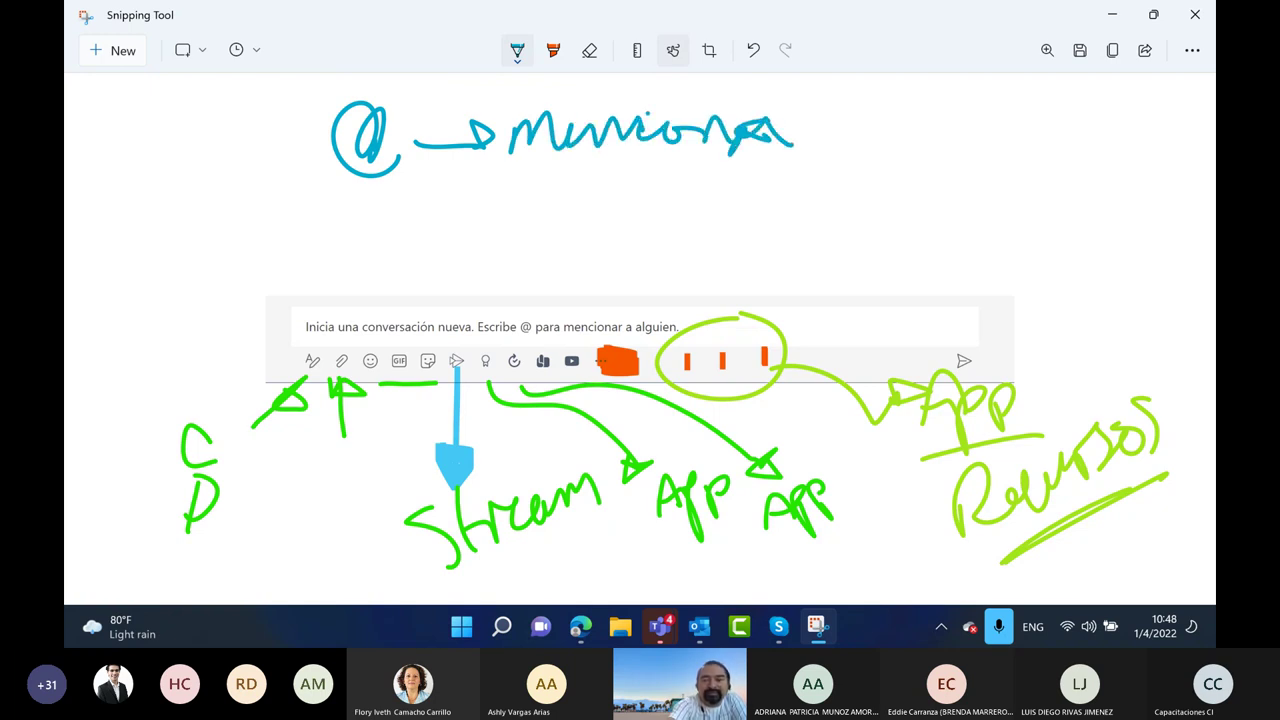
{"action": "left_click_drag", "start_coordinate": [470, 156], "coordinate": [790, 146]}
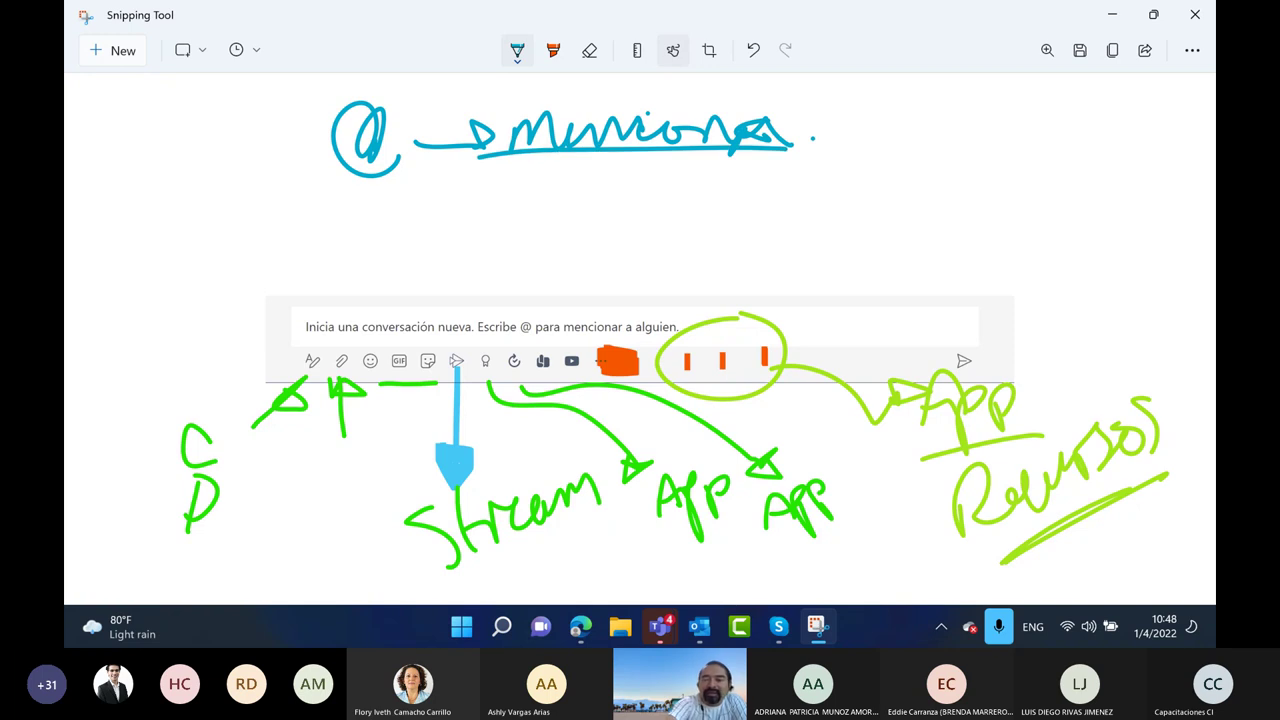
{"action": "mouse_move", "coordinate": [904, 88]}
{"action": "left_mouse_down"}
{"action": "mouse_move", "coordinate": [880, 100]}
{"action": "mouse_move", "coordinate": [878, 170]}
{"action": "mouse_move", "coordinate": [935, 156]}
{"action": "left_mouse_up"}
Write an underlined '@ bots' note below it and draw a curved arrow toward the compose box
{"action": "mouse_move", "coordinate": [386, 214]}
{"action": "left_mouse_down"}
{"action": "mouse_move", "coordinate": [372, 250]}
{"action": "mouse_move", "coordinate": [390, 258]}
{"action": "left_mouse_up"}
{"action": "mouse_move", "coordinate": [436, 172]}
{"action": "left_mouse_down"}
{"action": "mouse_move", "coordinate": [438, 246]}
{"action": "mouse_move", "coordinate": [462, 232]}
{"action": "left_mouse_up"}
{"action": "left_click_drag", "start_coordinate": [492, 226], "coordinate": [488, 266]}
{"action": "mouse_move", "coordinate": [532, 176]}
{"action": "left_mouse_down"}
{"action": "mouse_move", "coordinate": [536, 260]}
{"action": "mouse_move", "coordinate": [522, 228]}
{"action": "left_mouse_up"}
{"action": "mouse_move", "coordinate": [586, 212]}
{"action": "left_mouse_down"}
{"action": "mouse_move", "coordinate": [588, 242]}
{"action": "mouse_move", "coordinate": [568, 258]}
{"action": "mouse_move", "coordinate": [552, 220]}
{"action": "left_mouse_up"}
{"action": "mouse_move", "coordinate": [438, 268]}
{"action": "left_mouse_down"}
{"action": "mouse_move", "coordinate": [558, 270]}
{"action": "mouse_move", "coordinate": [434, 283]}
{"action": "left_mouse_up"}
{"action": "left_click_drag", "start_coordinate": [302, 228], "coordinate": [296, 306]}
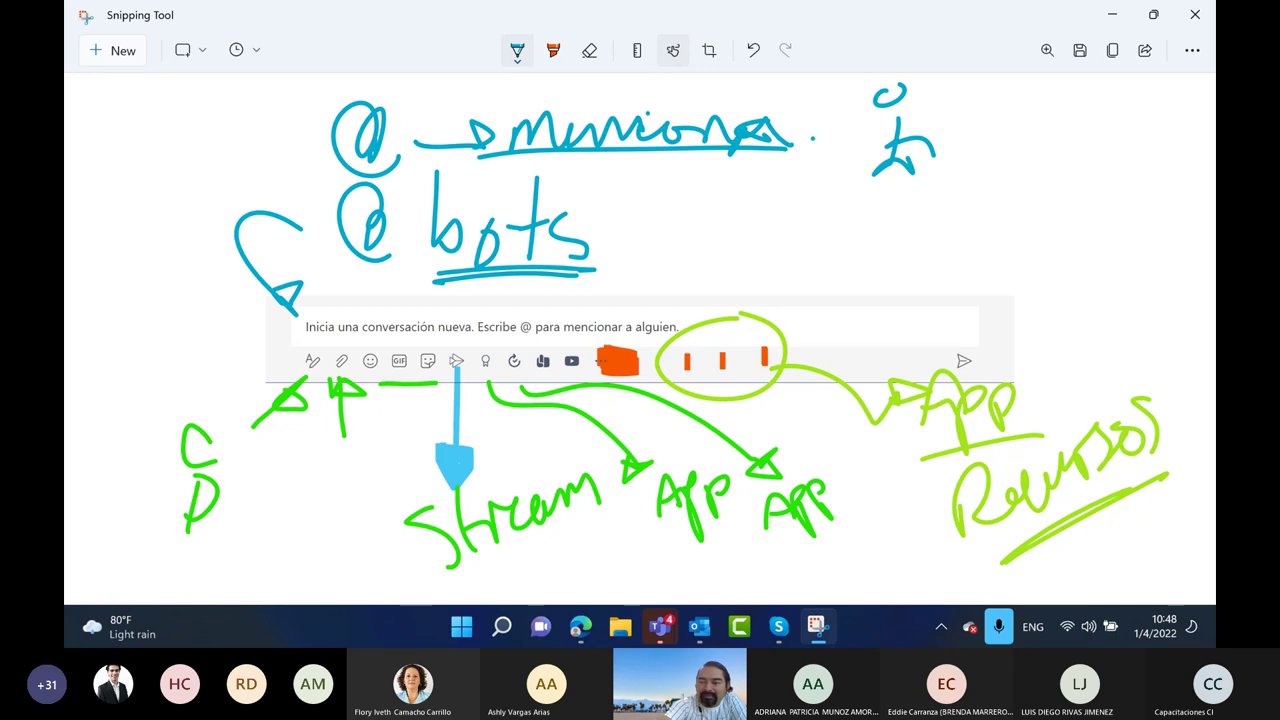
Draw a blue right-pointing arrow with a boxed sketch beside it, then minimize Snipping Tool
{"action": "mouse_move", "coordinate": [812, 246]}
{"action": "left_mouse_down"}
{"action": "mouse_move", "coordinate": [908, 238]}
{"action": "mouse_move", "coordinate": [892, 264]}
{"action": "left_mouse_up"}
{"action": "left_click_drag", "start_coordinate": [996, 186], "coordinate": [994, 278]}
{"action": "mouse_move", "coordinate": [964, 200]}
{"action": "left_mouse_down"}
{"action": "mouse_move", "coordinate": [1032, 164]}
{"action": "mouse_move", "coordinate": [1104, 170]}
{"action": "mouse_move", "coordinate": [1110, 196]}
{"action": "mouse_move", "coordinate": [1135, 200]}
{"action": "left_mouse_up"}
{"action": "left_click_drag", "start_coordinate": [968, 174], "coordinate": [1026, 166]}
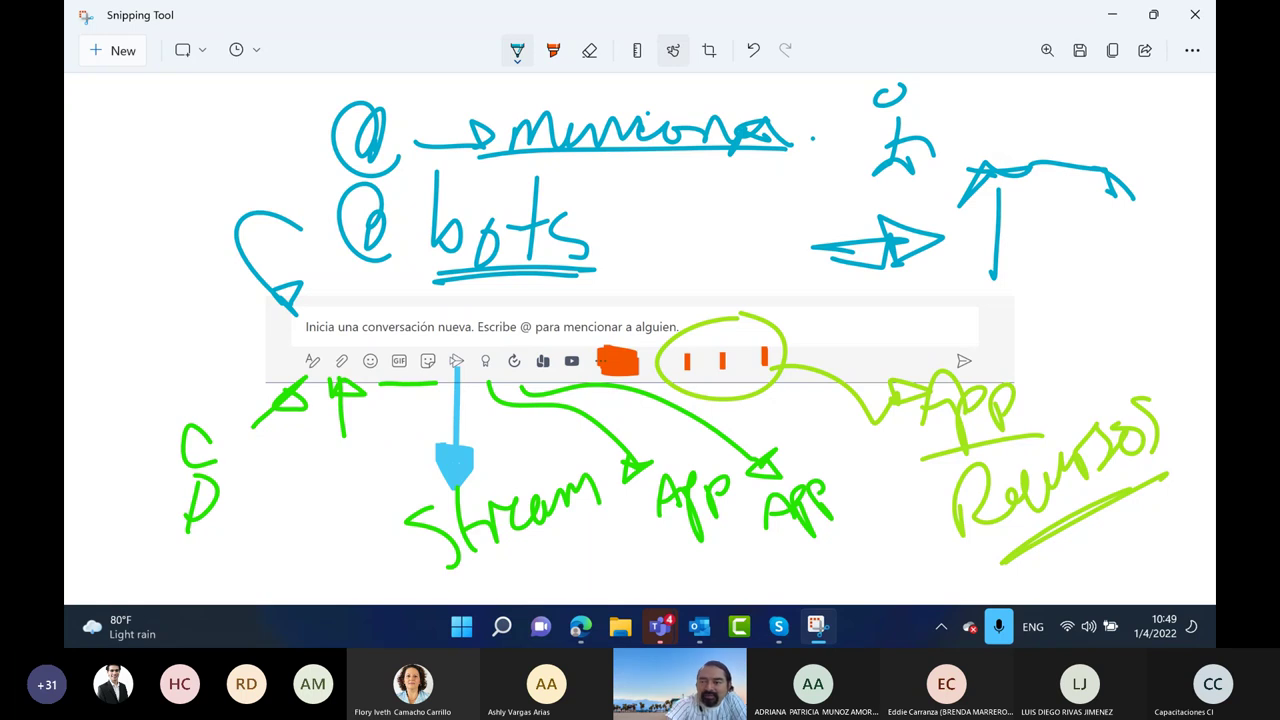
{"action": "left_click_drag", "start_coordinate": [1108, 176], "coordinate": [1104, 298]}
{"action": "left_click_drag", "start_coordinate": [962, 282], "coordinate": [1104, 276]}
{"action": "left_click_drag", "start_coordinate": [1076, 204], "coordinate": [1072, 206]}
{"action": "left_click", "coordinate": [1131, 262]}
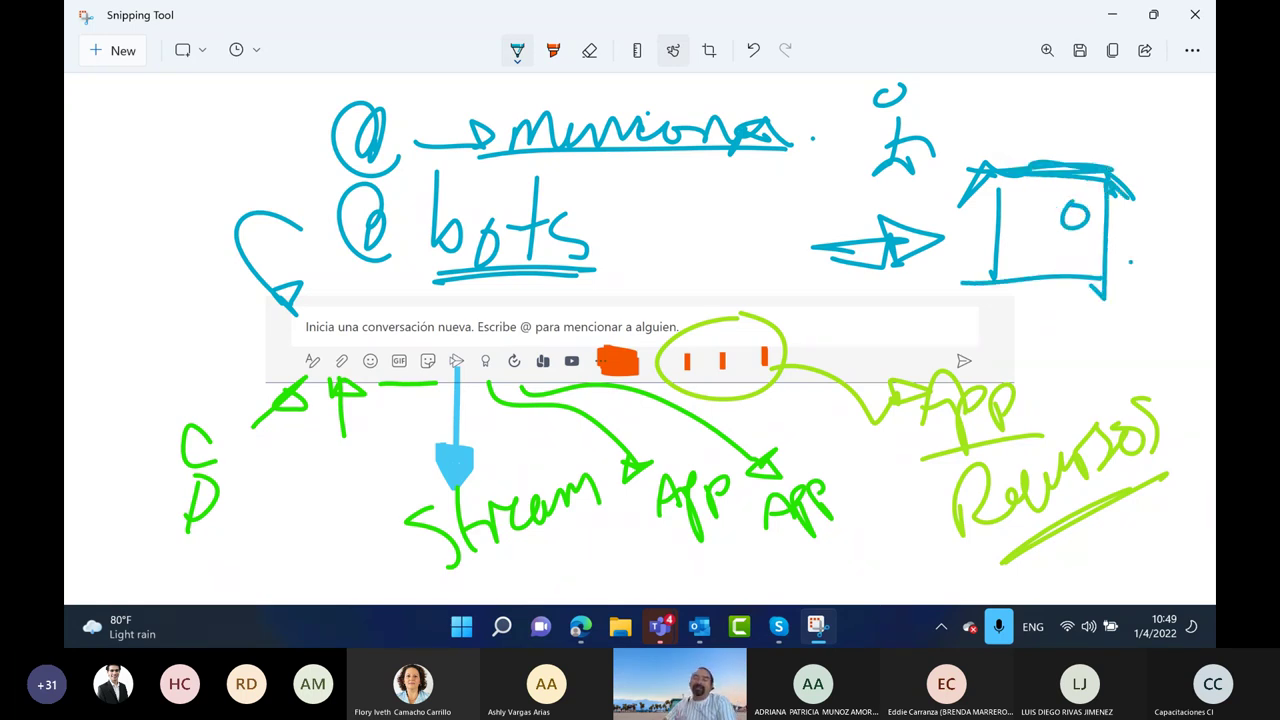
{"action": "left_click", "coordinate": [1114, 17]}
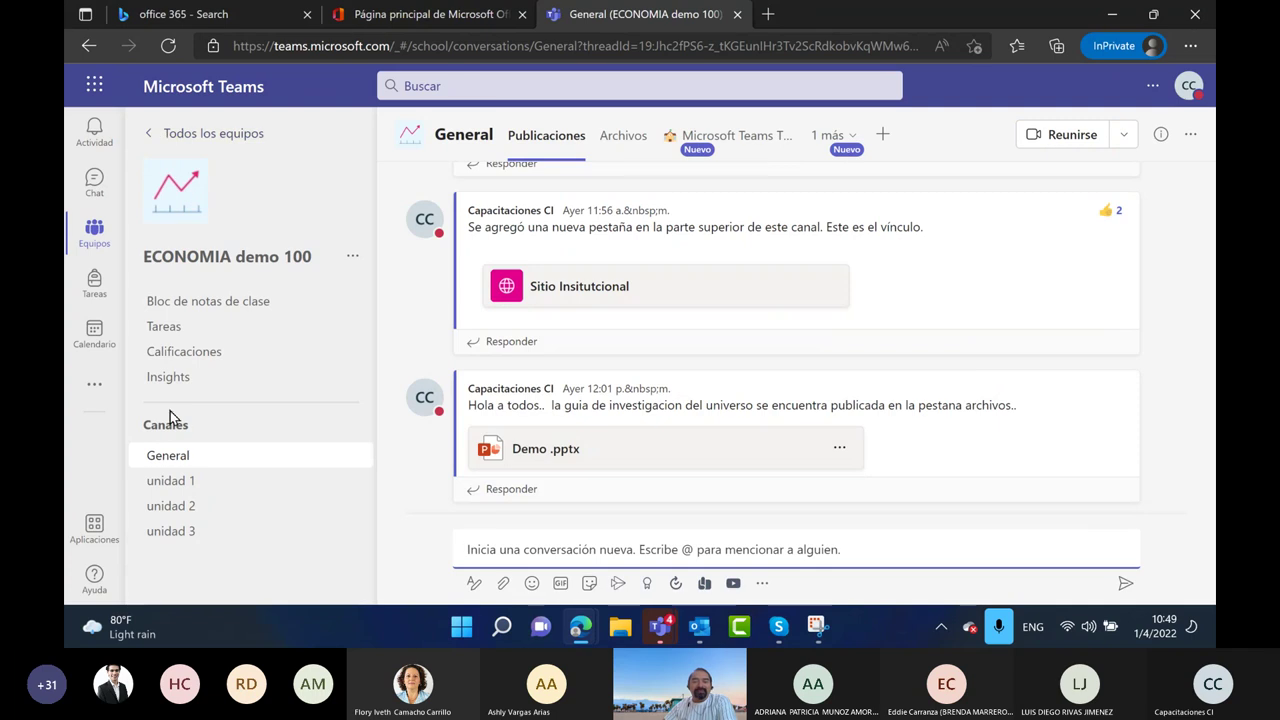
Browse the unidad 1, 2 and 3 channels and start a new conversation in unidad 3
{"action": "left_click", "coordinate": [172, 481]}
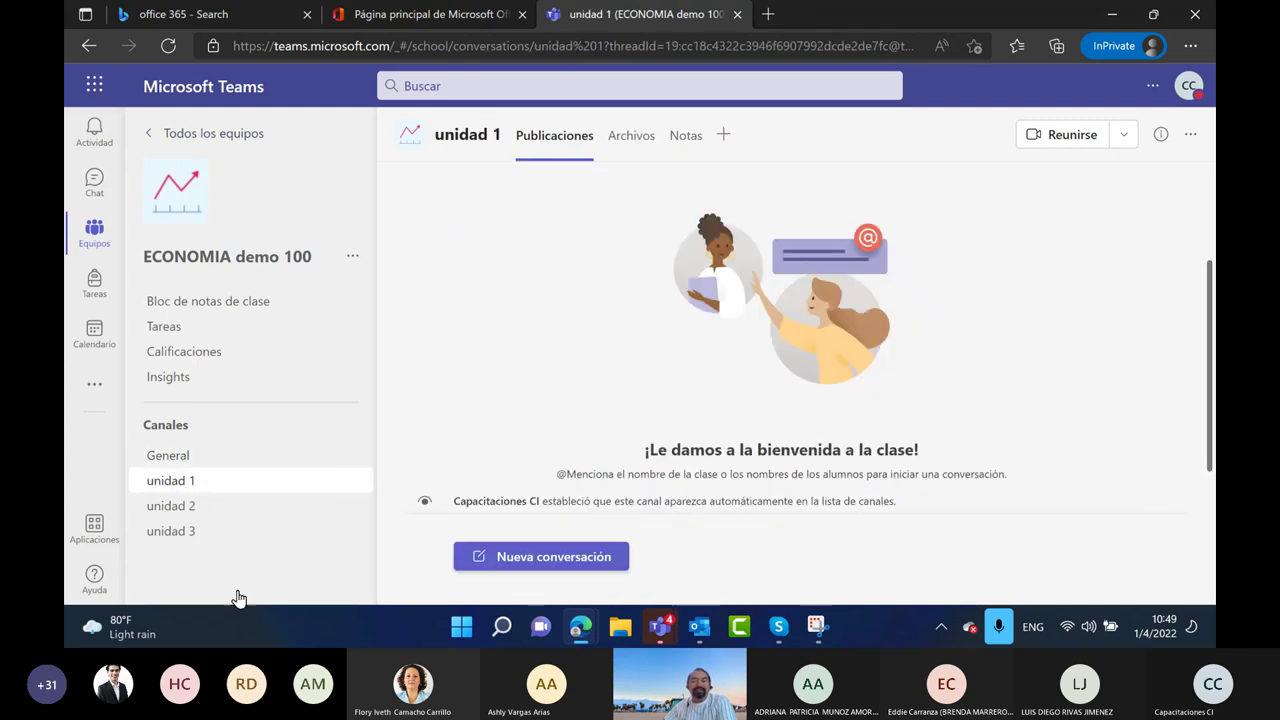
{"action": "left_click", "coordinate": [187, 512]}
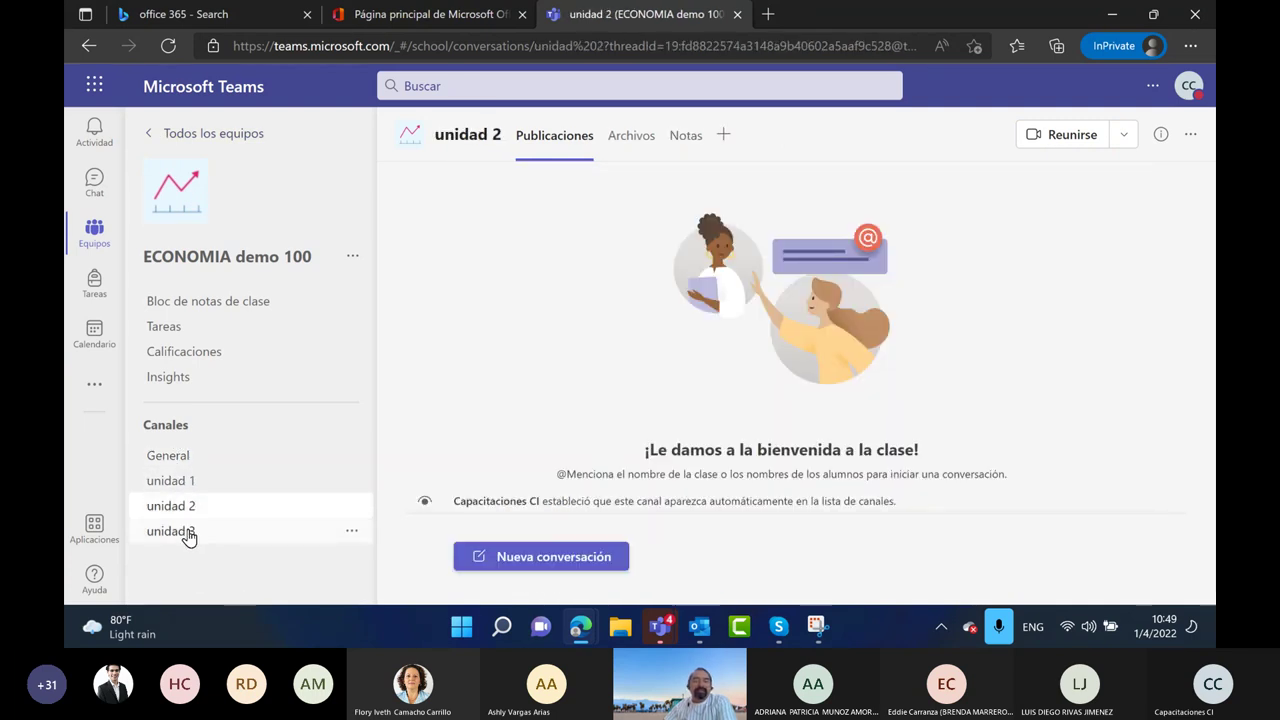
{"action": "left_click", "coordinate": [186, 530]}
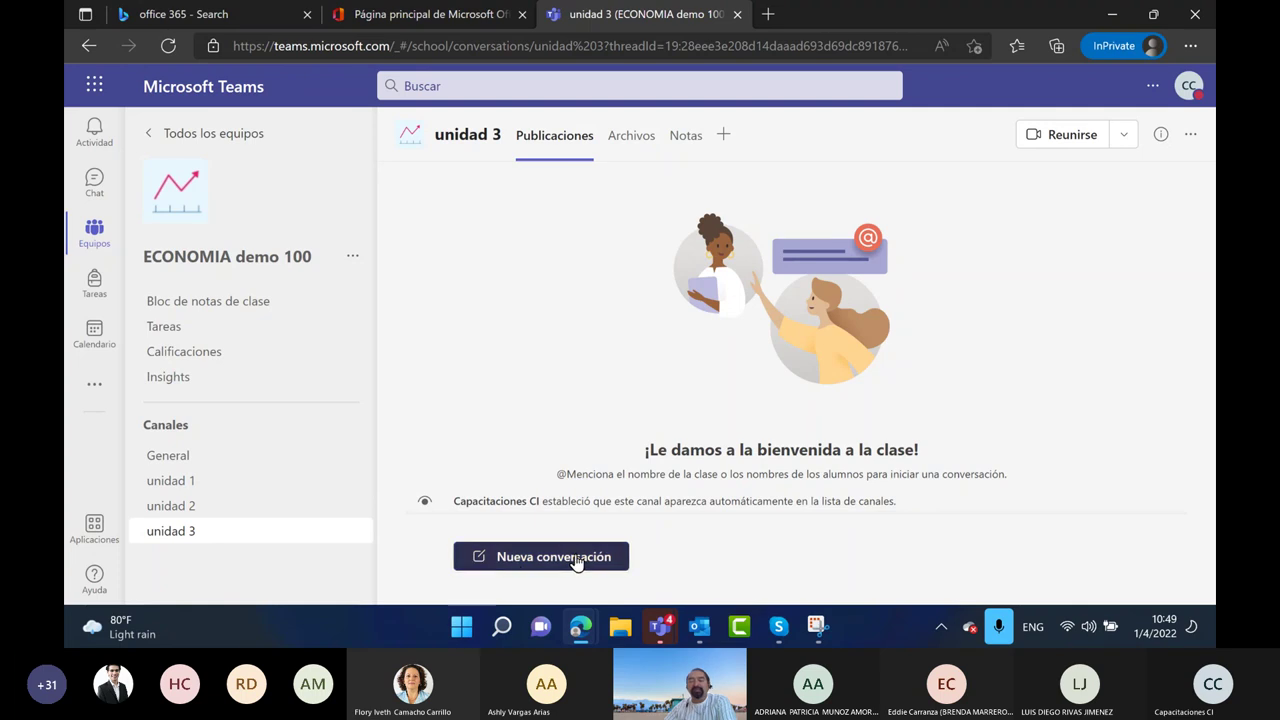
{"action": "left_click", "coordinate": [574, 560]}
Start a new General channel post in the full formatting editor and restore Snipping Tool
{"action": "left_click", "coordinate": [212, 470]}
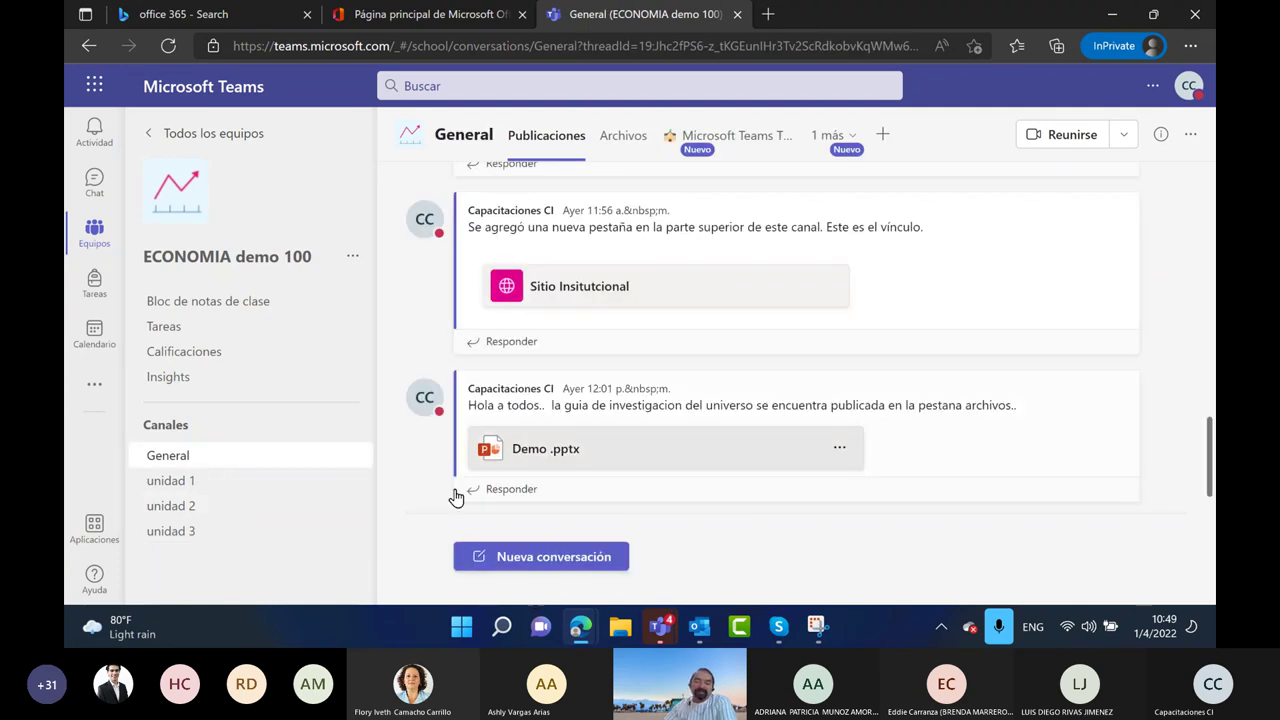
{"action": "left_click", "coordinate": [540, 558]}
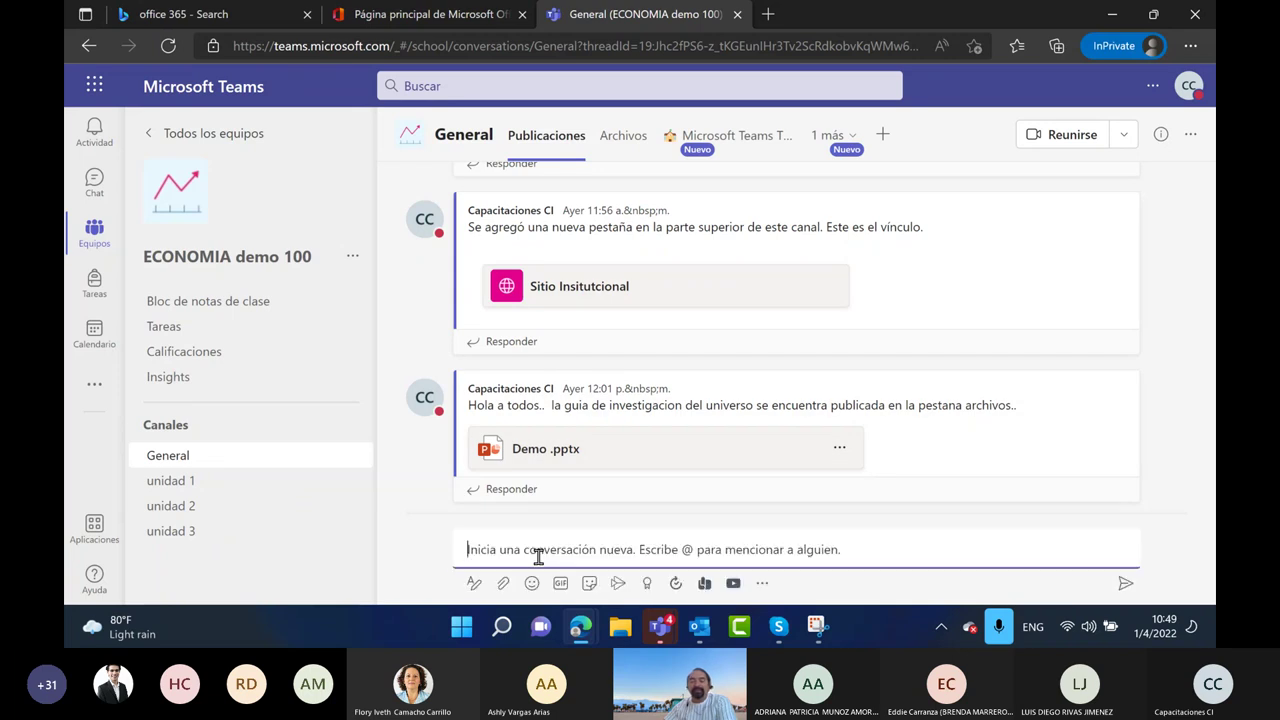
{"action": "left_click", "coordinate": [472, 586]}
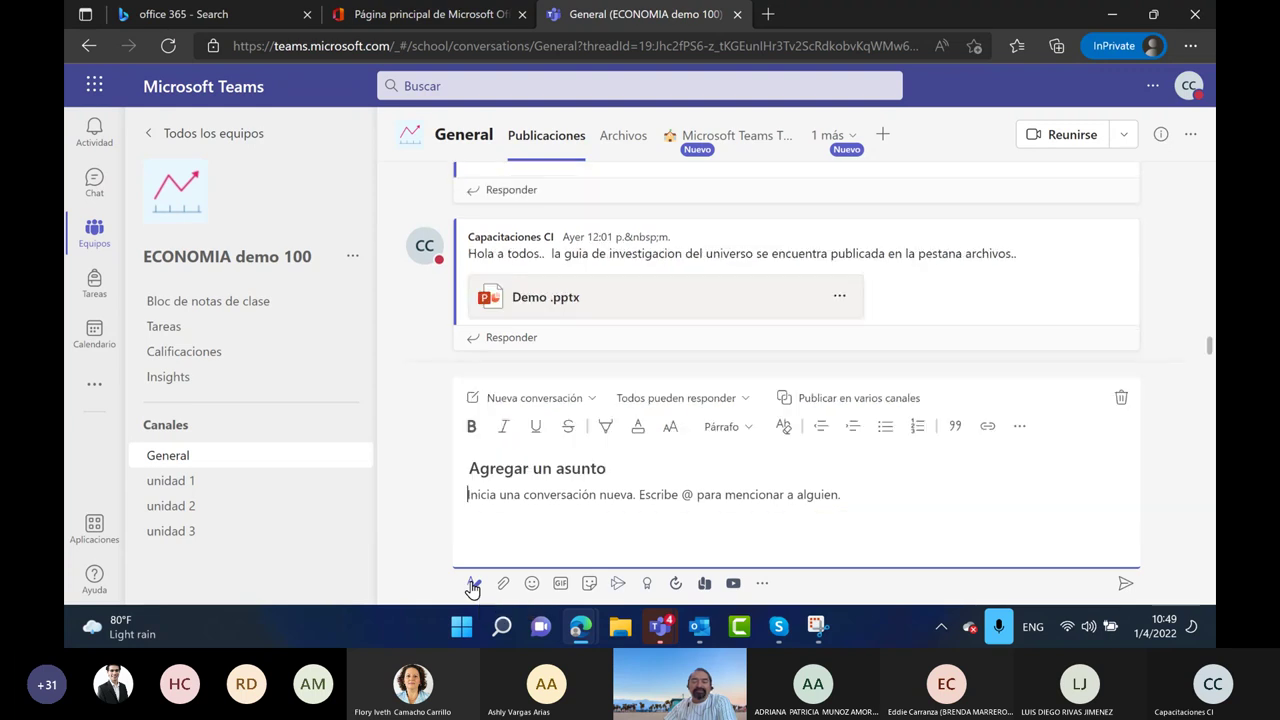
{"action": "left_click", "coordinate": [816, 626]}
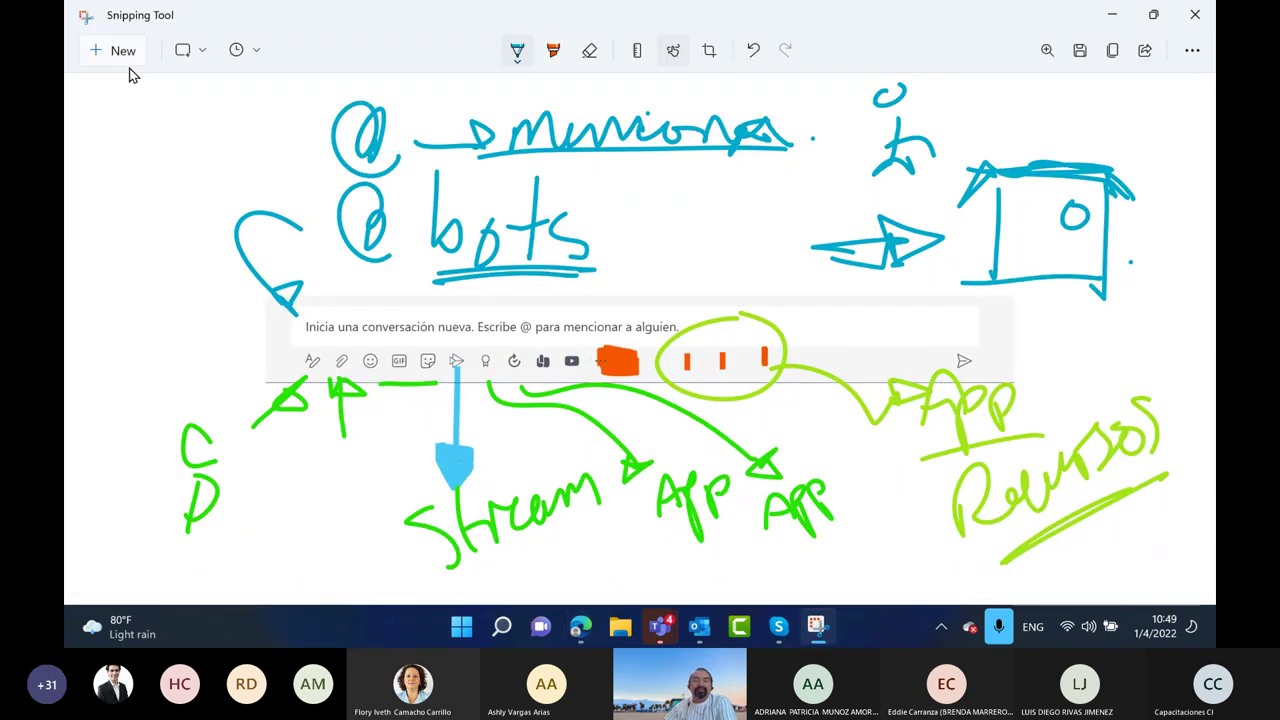
Snip the expanded compose editor and draw a blue arrow pointing at Nueva conversación
{"action": "left_click", "coordinate": [125, 52]}
{"action": "left_click_drag", "start_coordinate": [444, 366], "coordinate": [1161, 601]}
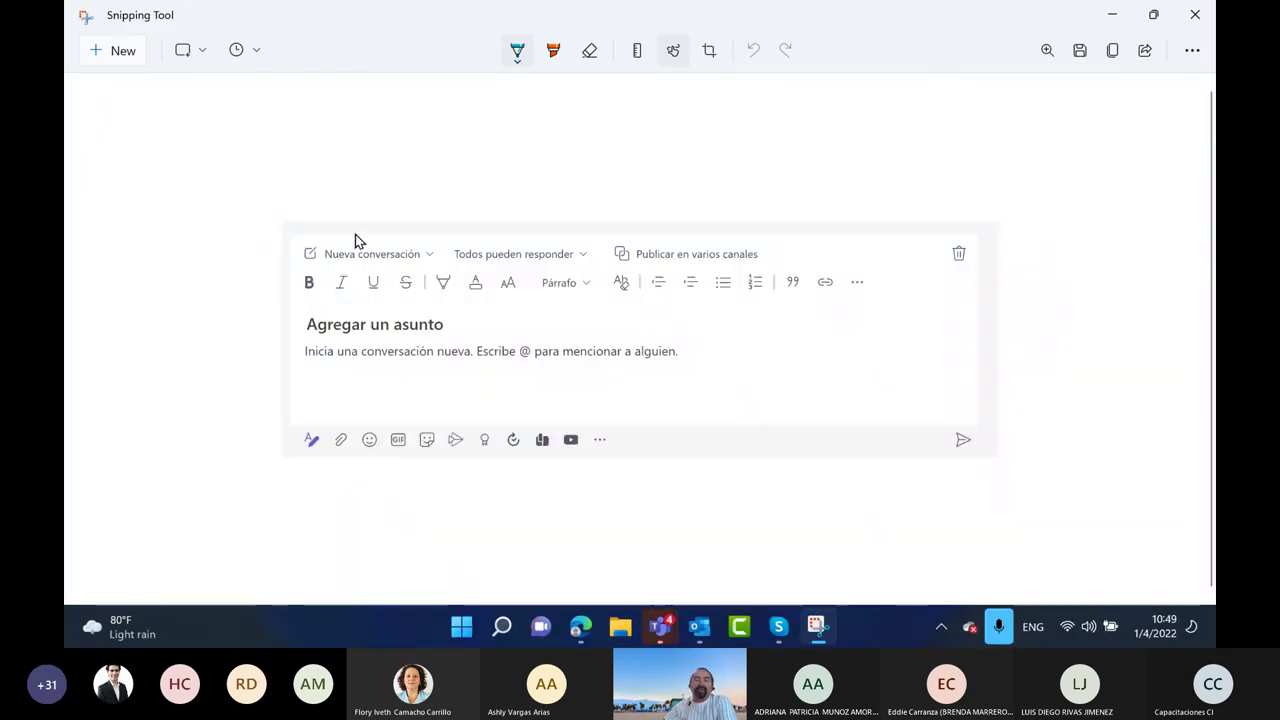
{"action": "left_click_drag", "start_coordinate": [341, 199], "coordinate": [352, 240]}
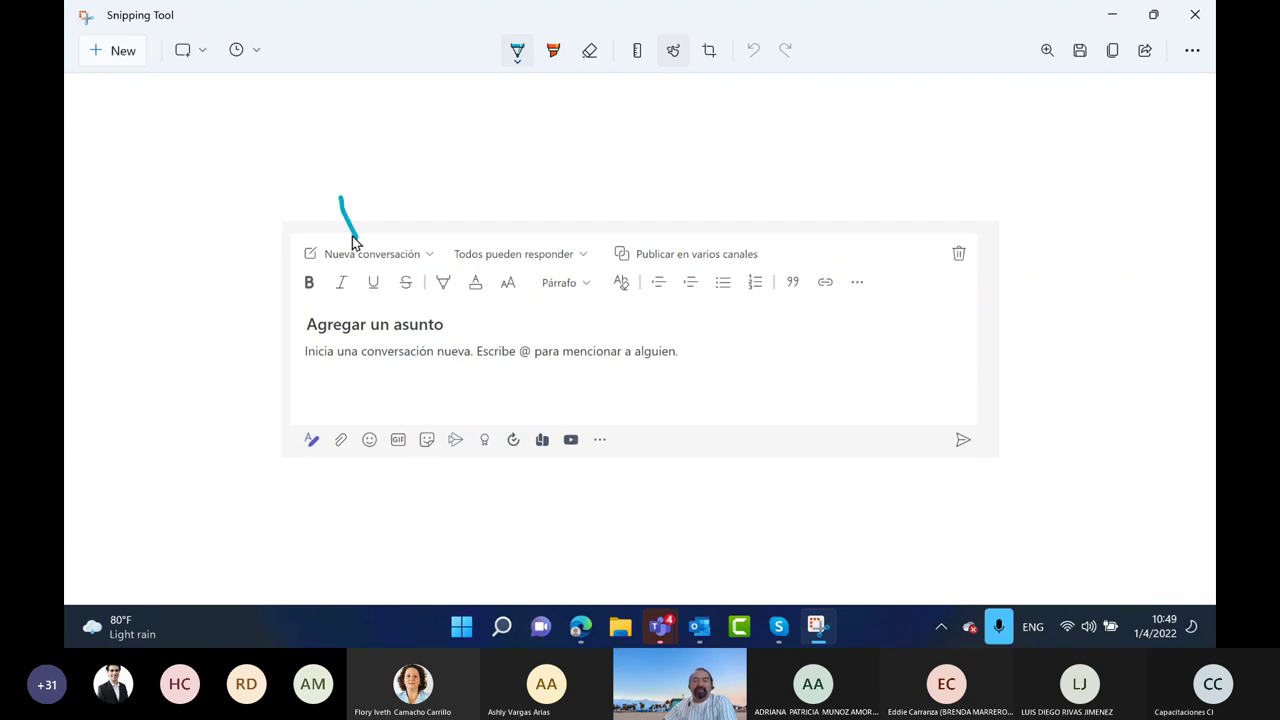
{"action": "left_click_drag", "start_coordinate": [352, 240], "coordinate": [357, 232]}
Replace the orange highlight with a yellow highlight on the Nueva conversación dropdown
{"action": "left_click_drag", "start_coordinate": [428, 248], "coordinate": [437, 258]}
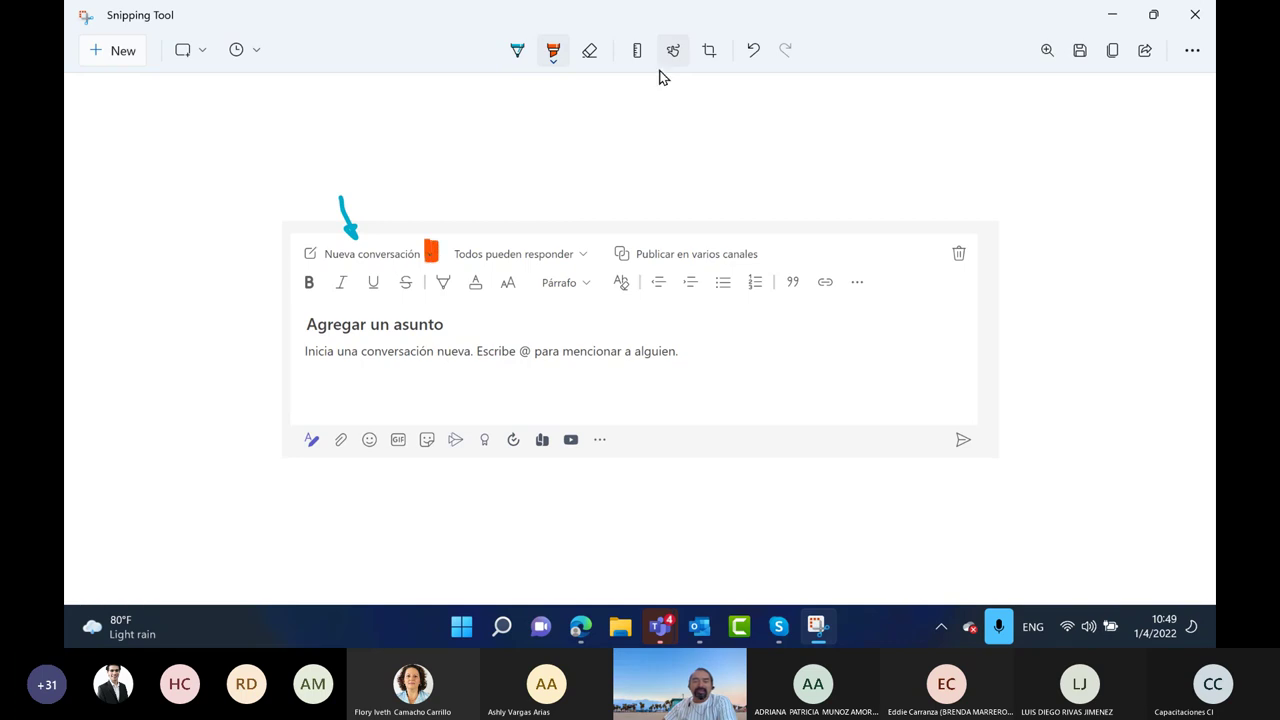
{"action": "left_click", "coordinate": [588, 50]}
{"action": "left_click_drag", "start_coordinate": [440, 272], "coordinate": [428, 254]}
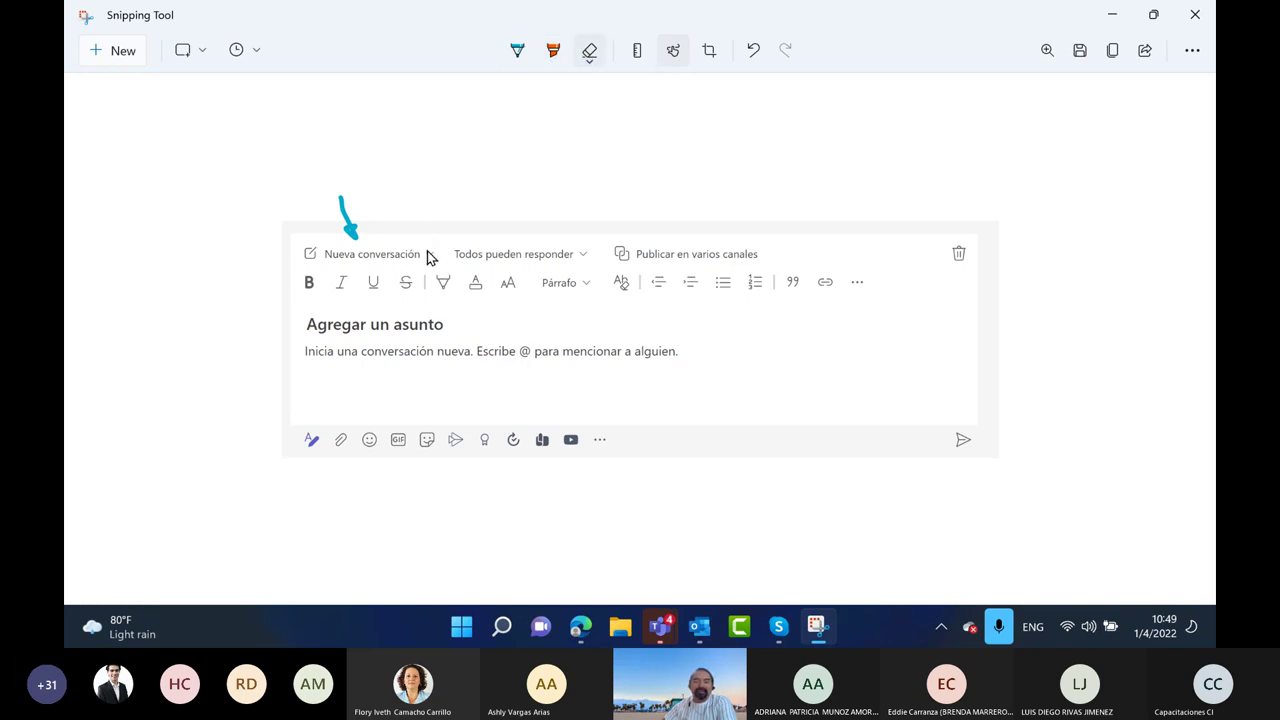
{"action": "left_click", "coordinate": [553, 52]}
{"action": "left_click", "coordinate": [553, 52]}
{"action": "left_click", "coordinate": [434, 132]}
{"action": "left_click_drag", "start_coordinate": [424, 246], "coordinate": [430, 262]}
Mark Todos pueden responder with a box and arrow, and highlight and arrow Publicar en varios canales
{"action": "left_click", "coordinate": [517, 52]}
{"action": "mouse_move", "coordinate": [382, 189]}
{"action": "left_mouse_down"}
{"action": "mouse_move", "coordinate": [434, 190]}
{"action": "mouse_move", "coordinate": [464, 228]}
{"action": "mouse_move", "coordinate": [377, 222]}
{"action": "mouse_move", "coordinate": [377, 187]}
{"action": "left_mouse_up"}
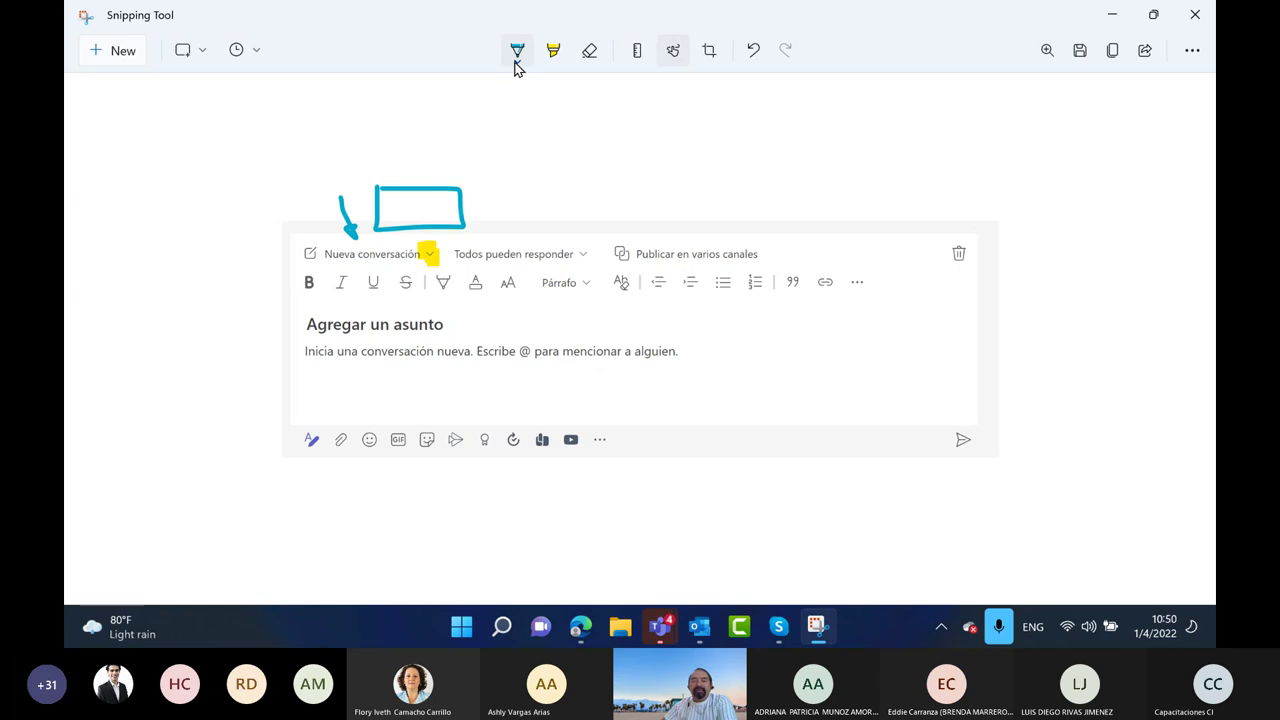
{"action": "mouse_move", "coordinate": [576, 229]}
{"action": "left_mouse_down"}
{"action": "mouse_move", "coordinate": [575, 202]}
{"action": "mouse_move", "coordinate": [583, 231]}
{"action": "left_mouse_up"}
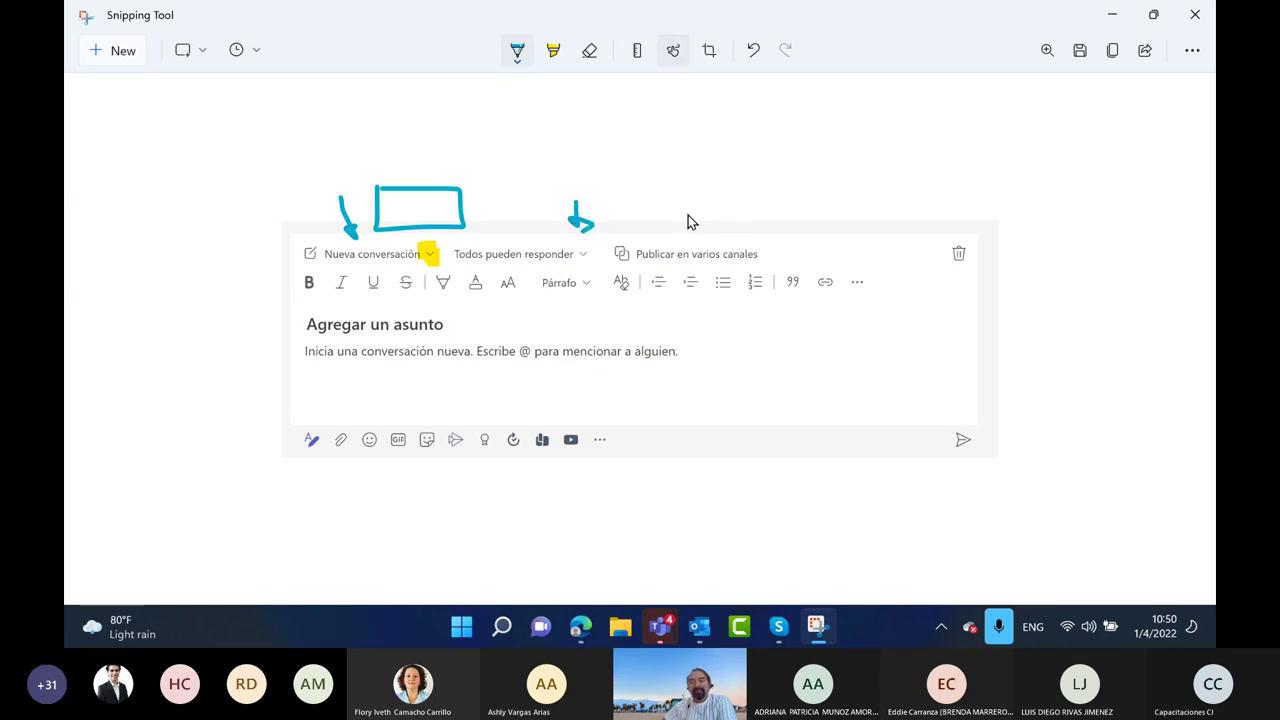
{"action": "left_click", "coordinate": [555, 52]}
{"action": "left_click_drag", "start_coordinate": [612, 256], "coordinate": [760, 257]}
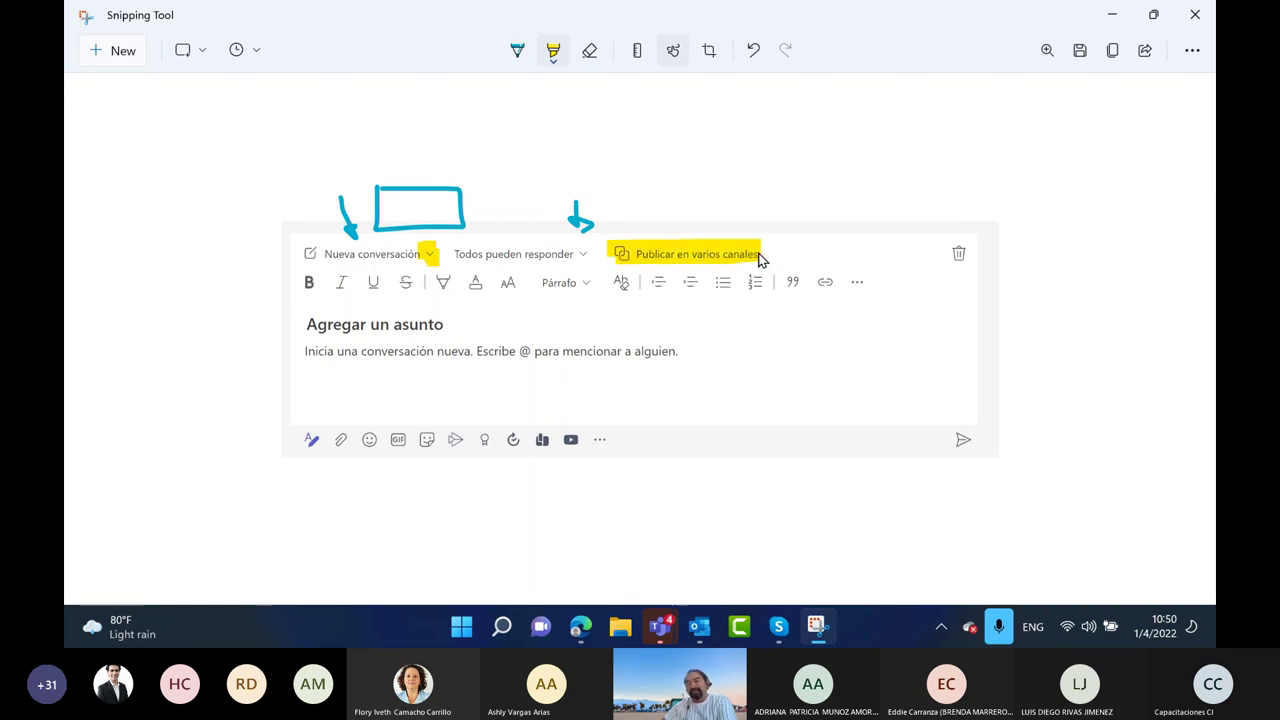
{"action": "left_click", "coordinate": [516, 52]}
{"action": "mouse_move", "coordinate": [750, 204]}
{"action": "left_mouse_down"}
{"action": "mouse_move", "coordinate": [751, 226]}
{"action": "mouse_move", "coordinate": [760, 216]}
{"action": "left_mouse_up"}
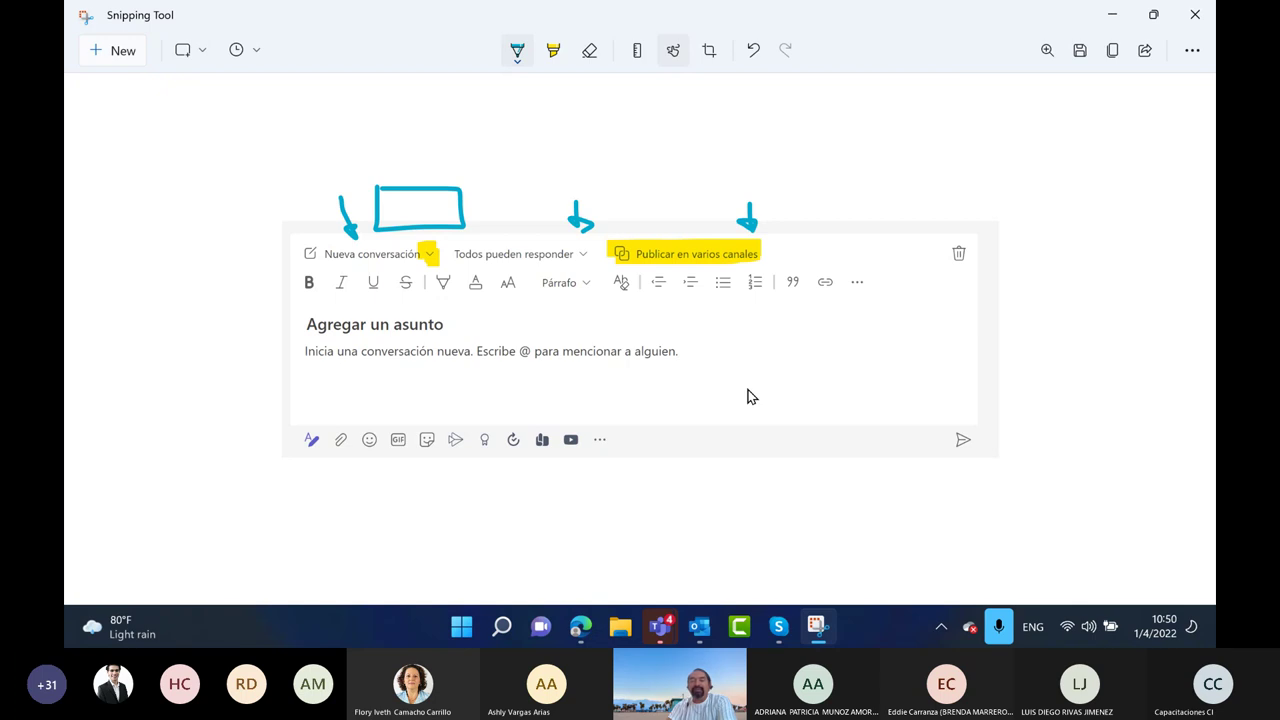
Dot each formatting option from bold through link, and underline the extra formatting options
{"action": "left_click", "coordinate": [308, 297]}
{"action": "left_click", "coordinate": [340, 297]}
{"action": "left_click", "coordinate": [373, 297]}
{"action": "left_click", "coordinate": [409, 295]}
{"action": "left_click", "coordinate": [448, 297]}
{"action": "left_click", "coordinate": [476, 297]}
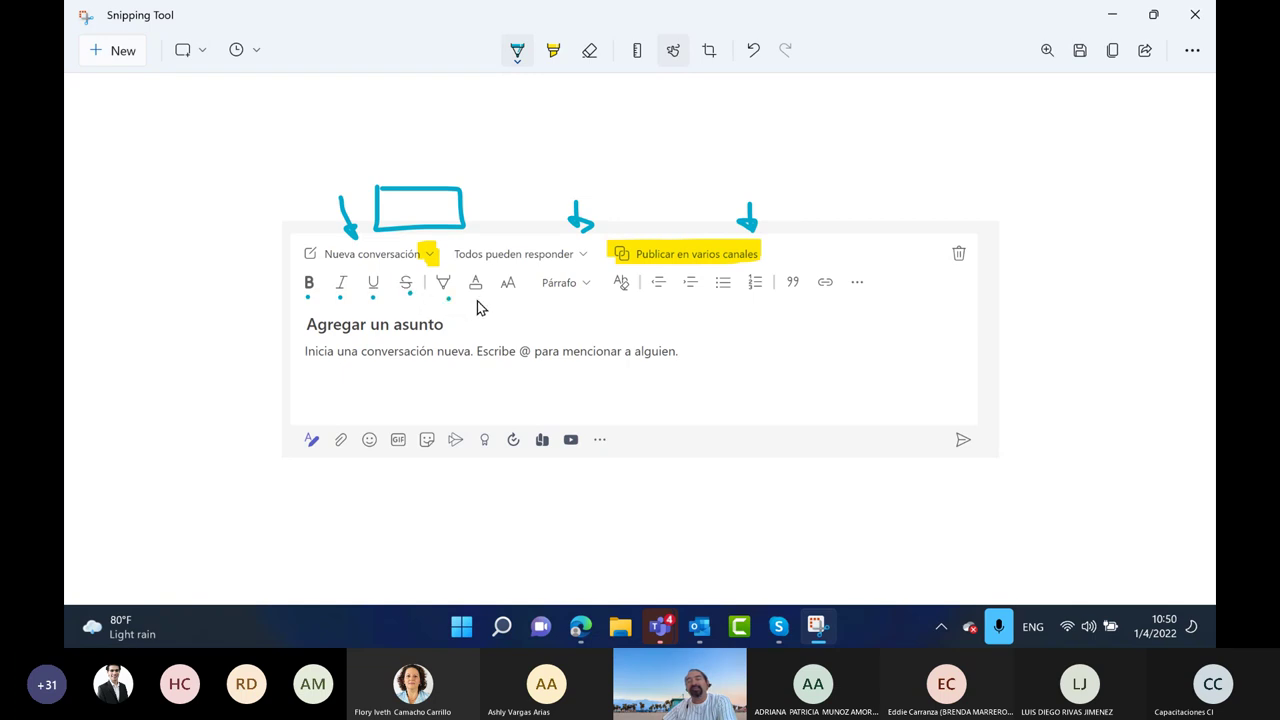
{"action": "left_click", "coordinate": [508, 297]}
{"action": "left_click", "coordinate": [577, 297]}
{"action": "left_click", "coordinate": [625, 293]}
{"action": "left_click", "coordinate": [666, 289]}
{"action": "left_click", "coordinate": [692, 292]}
{"action": "left_click", "coordinate": [763, 298]}
{"action": "left_click", "coordinate": [828, 295]}
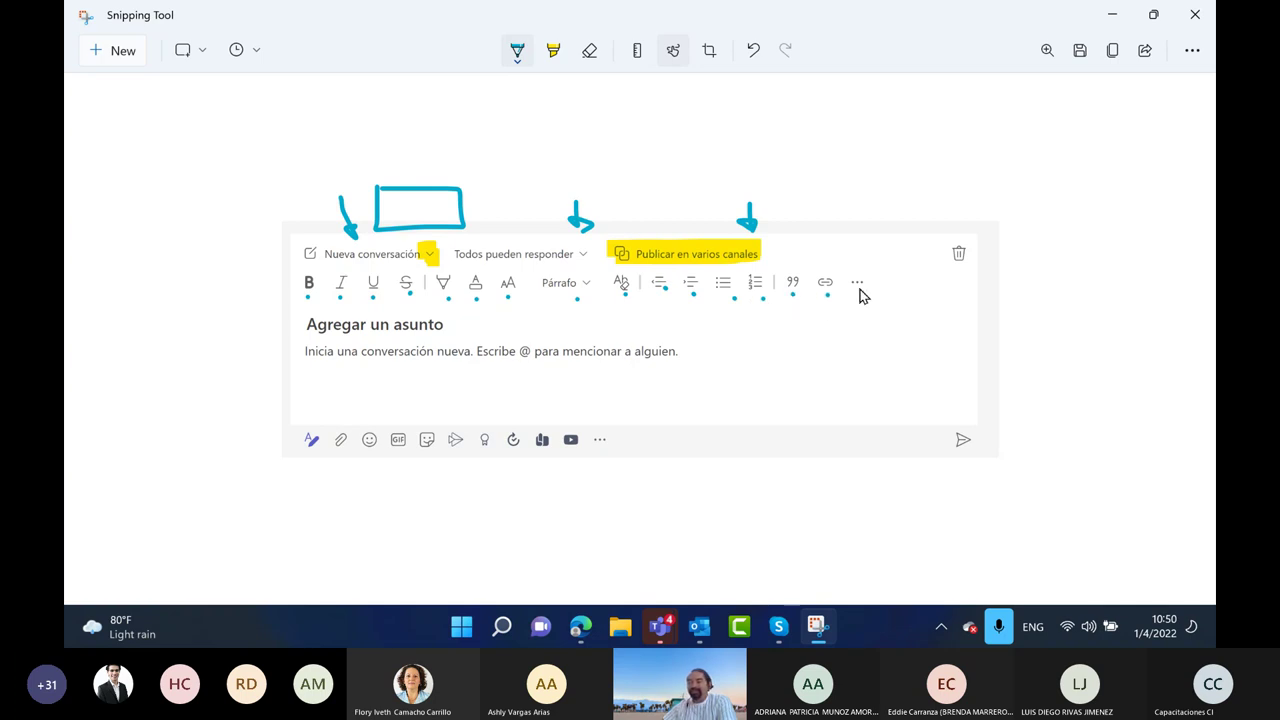
{"action": "left_click_drag", "start_coordinate": [905, 301], "coordinate": [870, 300]}
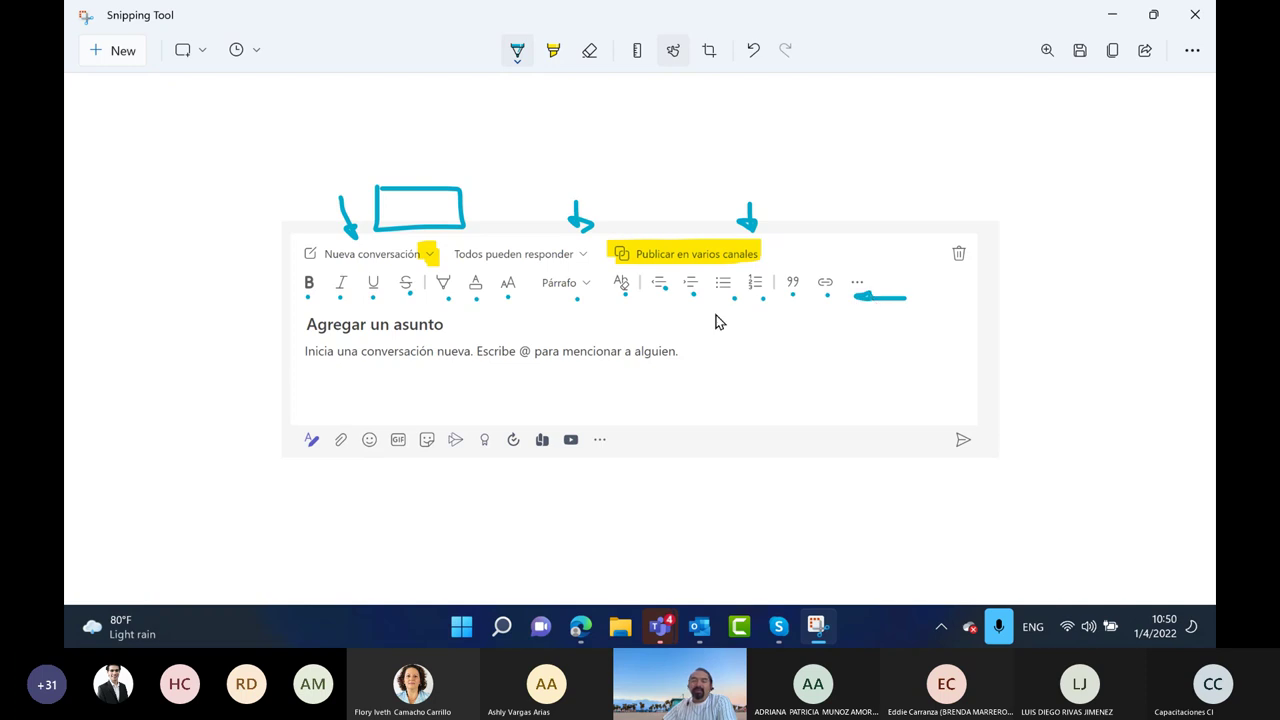
Add an underlined handwritten note beside the message body, then minimize Snipping Tool
{"action": "mouse_move", "coordinate": [770, 352]}
{"action": "left_mouse_down"}
{"action": "mouse_move", "coordinate": [778, 377]}
{"action": "mouse_move", "coordinate": [785, 352]}
{"action": "mouse_move", "coordinate": [806, 357]}
{"action": "mouse_move", "coordinate": [800, 368]}
{"action": "mouse_move", "coordinate": [826, 353]}
{"action": "mouse_move", "coordinate": [828, 330]}
{"action": "left_mouse_up"}
{"action": "left_click_drag", "start_coordinate": [806, 382], "coordinate": [878, 371]}
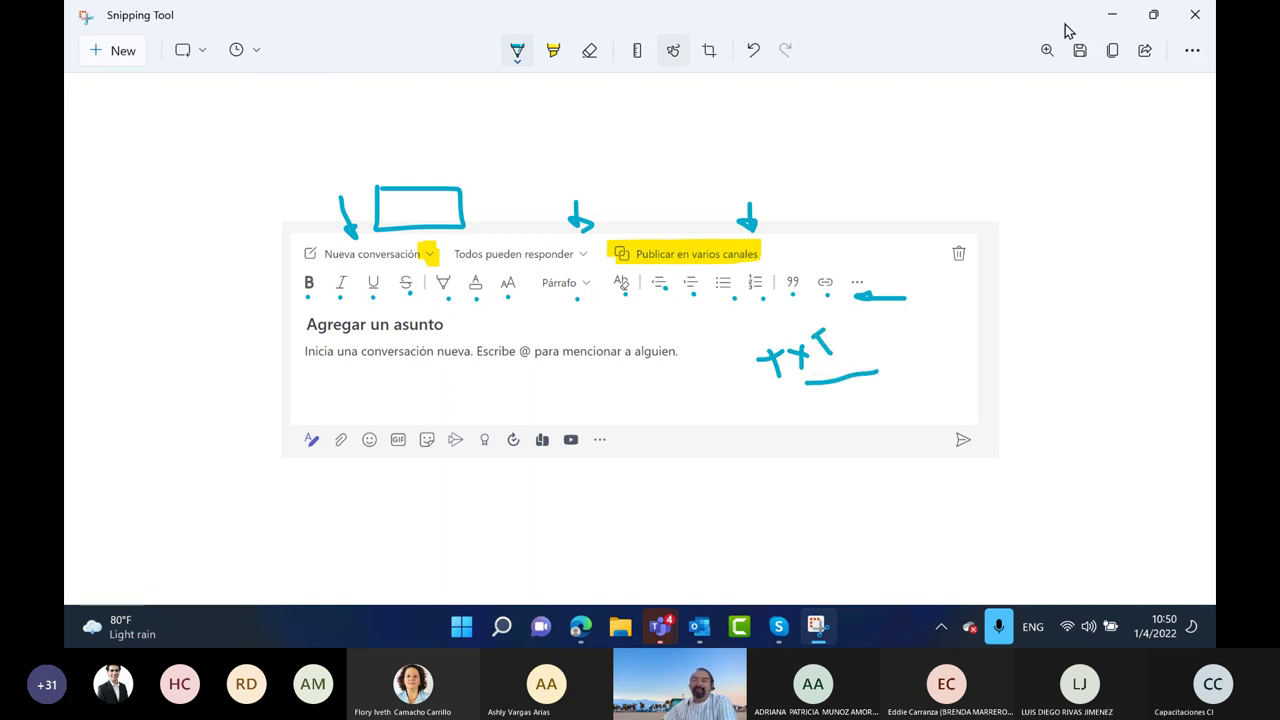
{"action": "left_click", "coordinate": [1110, 16]}
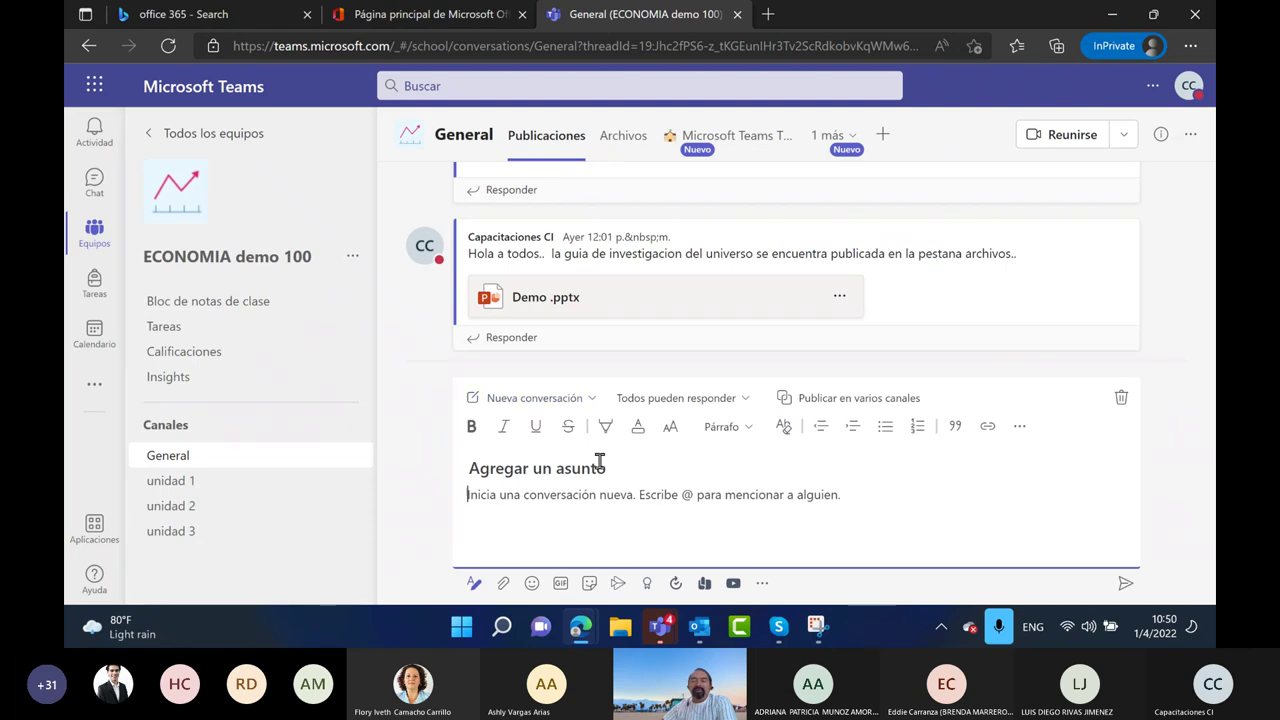
Draft 'Buenos días a todos...:) Es un gusto compartir con todos ustedes este entrenamiento', discard it, and like the Demo .pptx post
{"action": "left_click", "coordinate": [526, 510]}
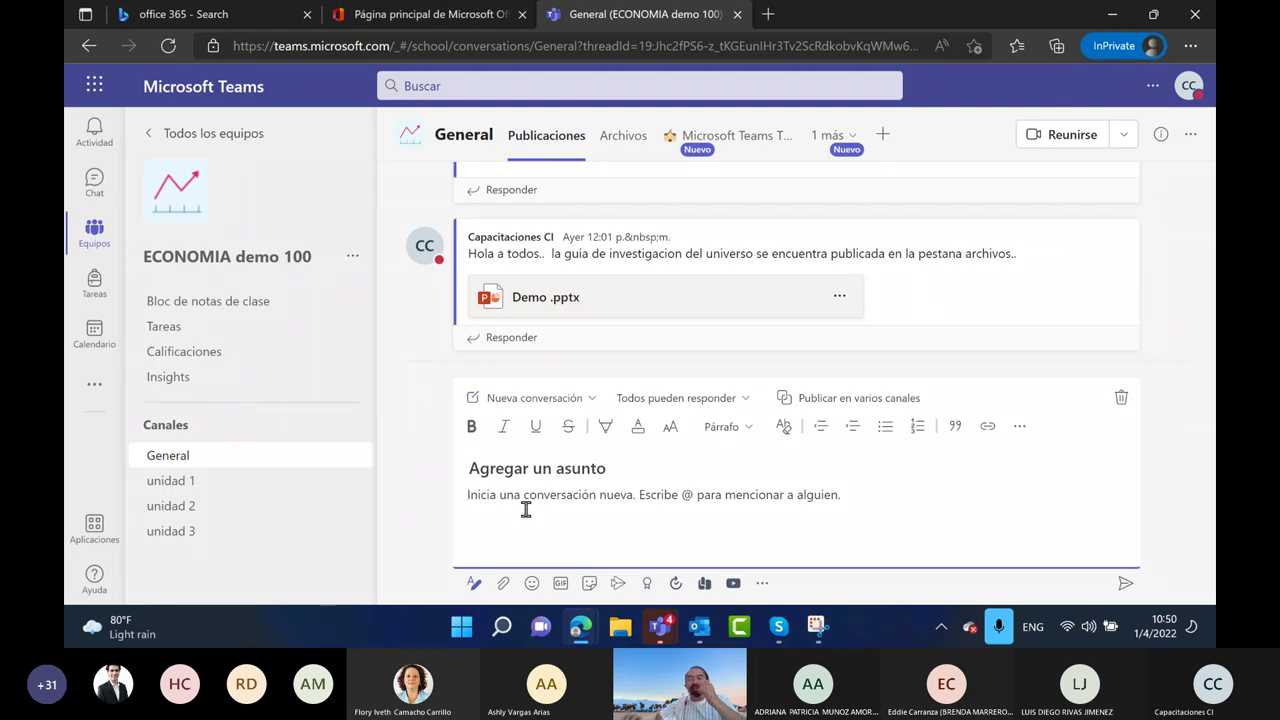
{"action": "type", "text": "Buenos días"}
{"action": "key", "text": "BackSpace"}
{"action": "type", "text": "ias a todos...:) Es"}
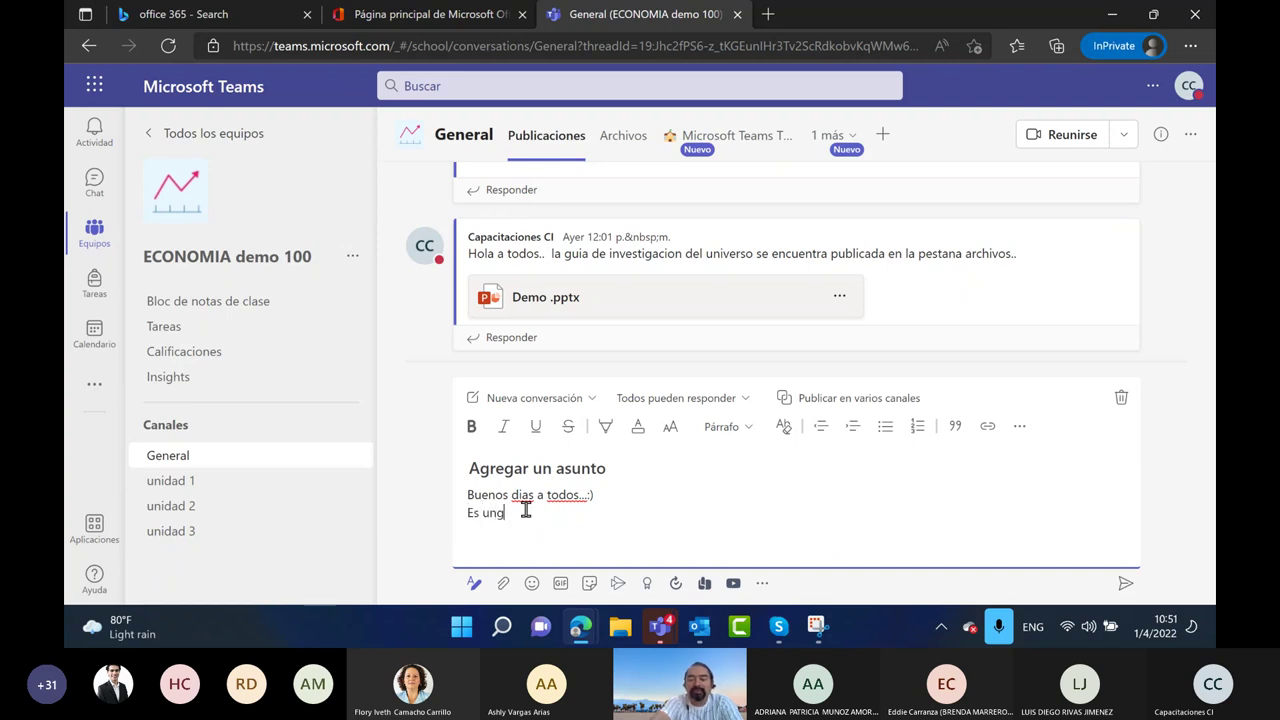
{"action": "type", "text": " un gusto compartir con todos"}
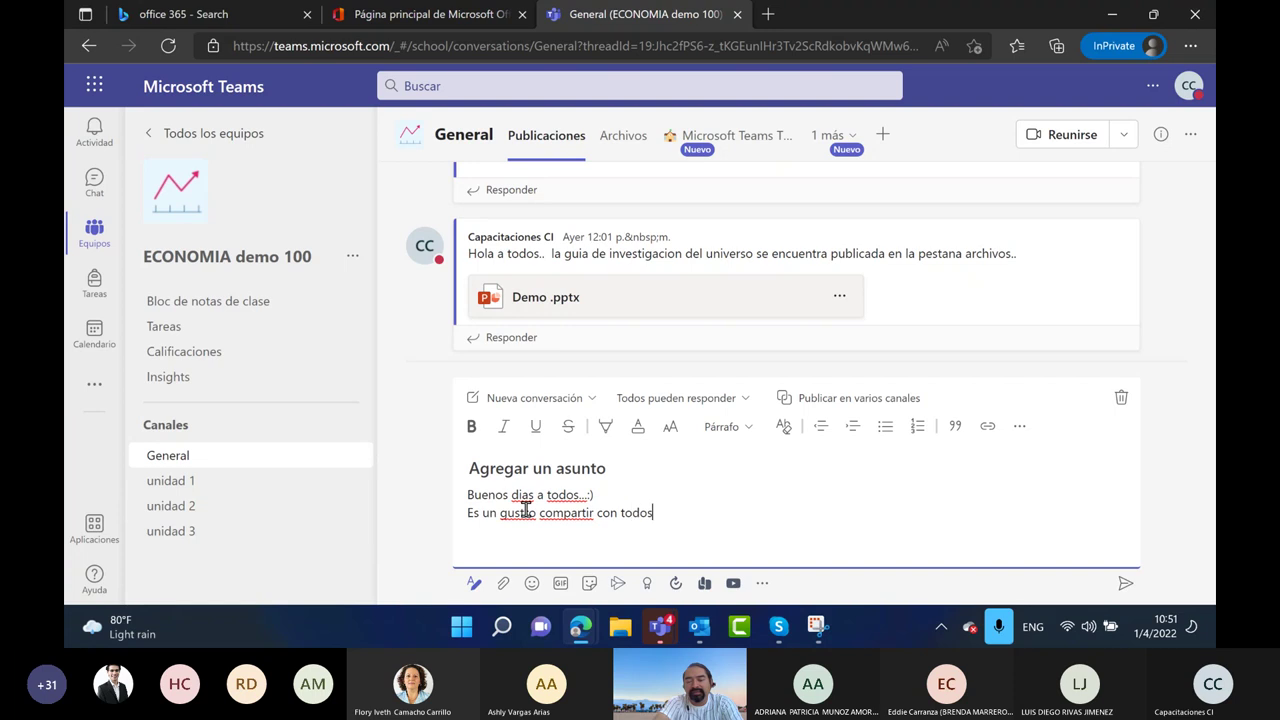
{"action": "type", "text": " ustedes este en"}
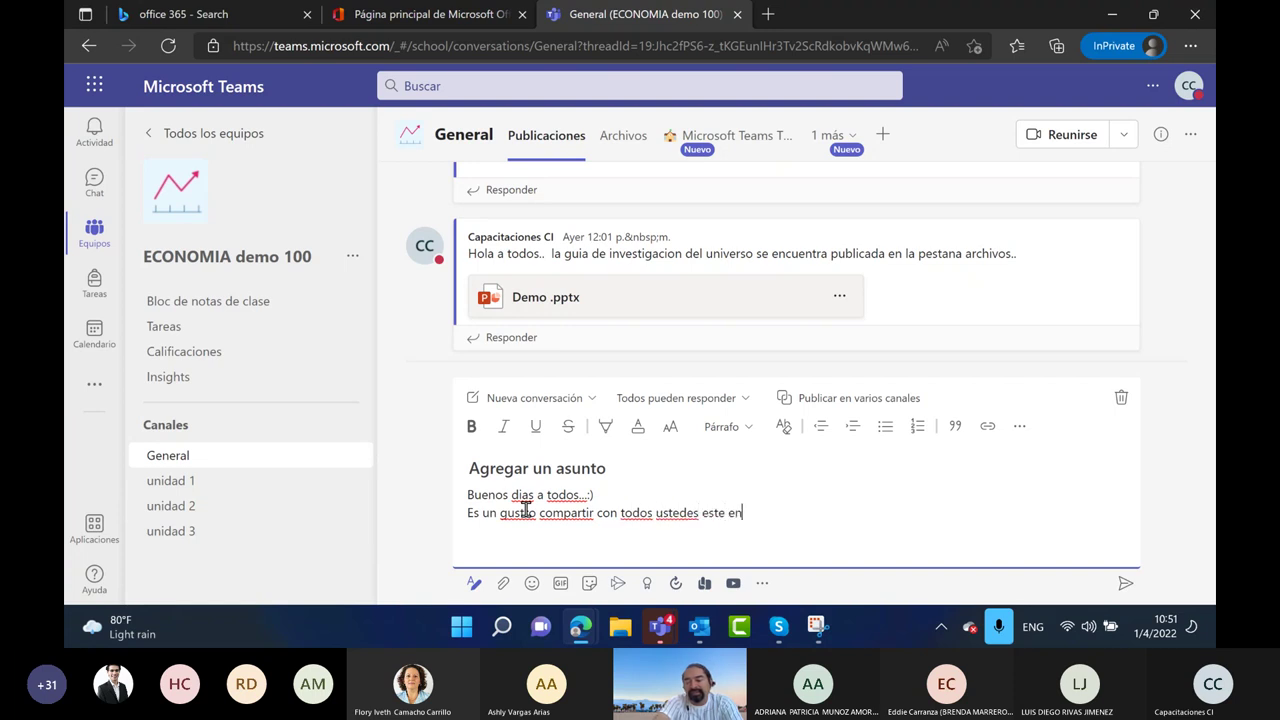
{"action": "type", "text": "trenamiento"}
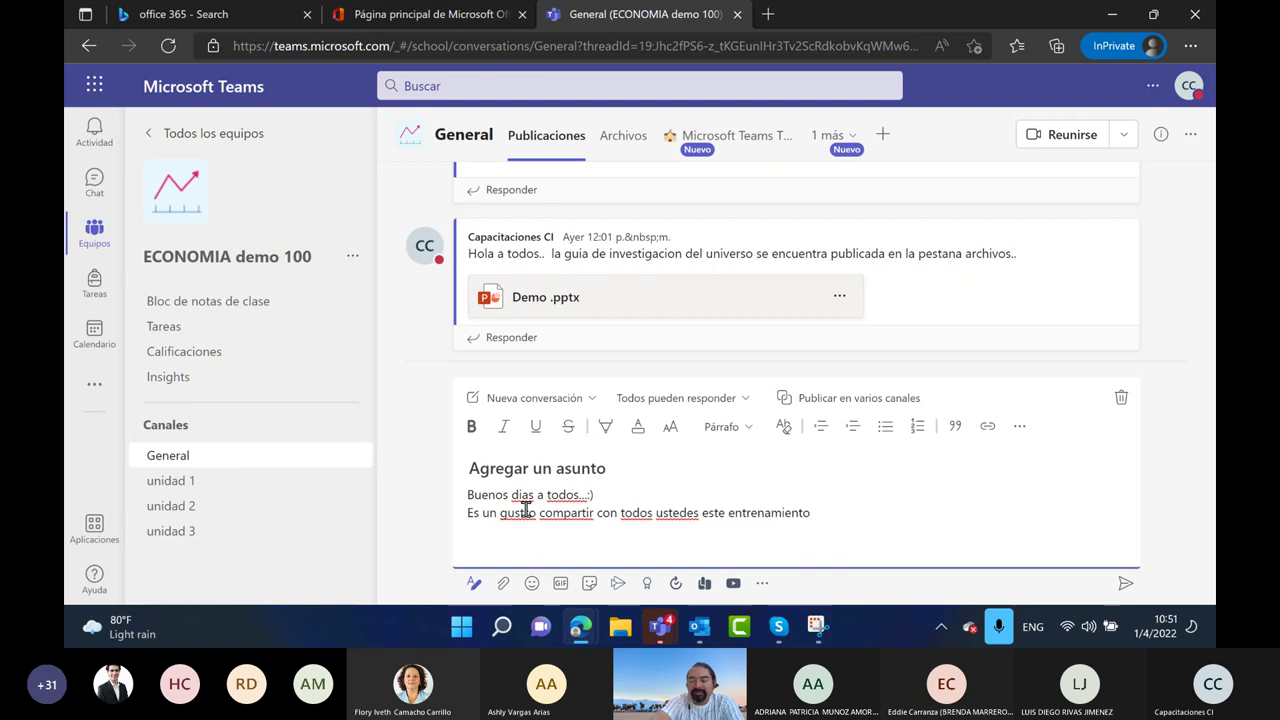
{"action": "key", "text": "Return"}
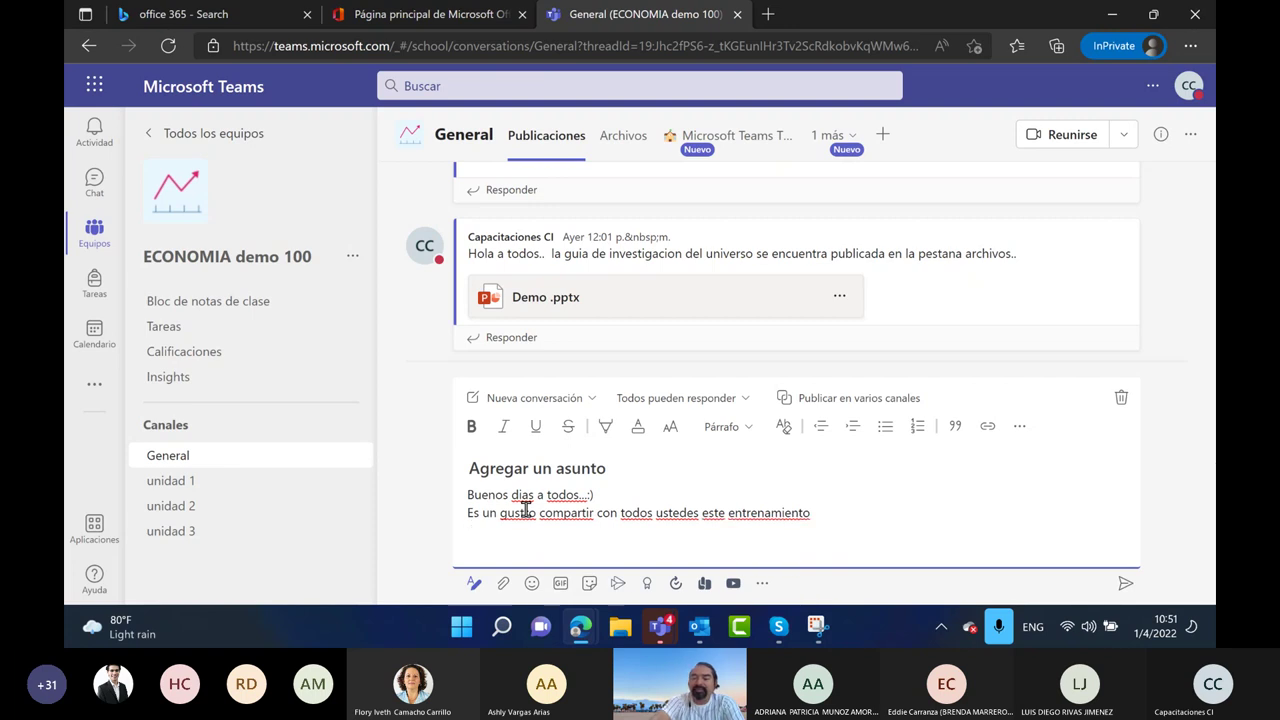
{"action": "left_click", "coordinate": [1123, 581]}
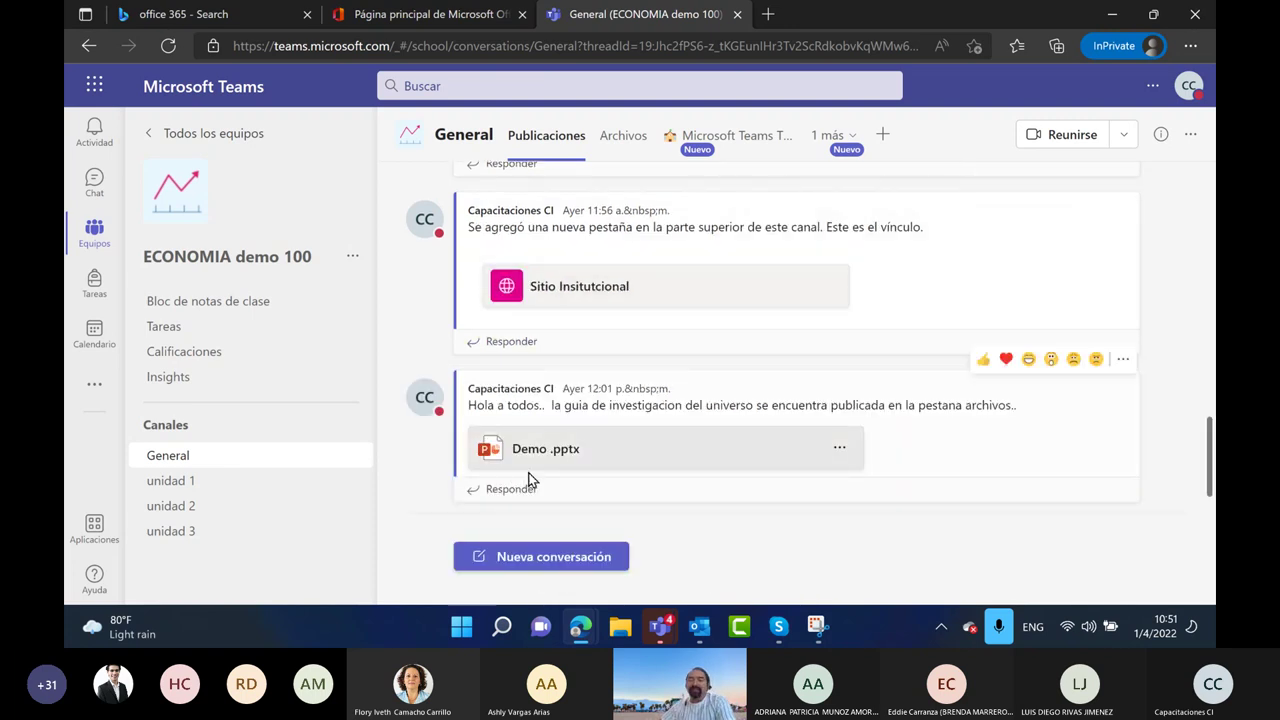
{"action": "left_click", "coordinate": [984, 362]}
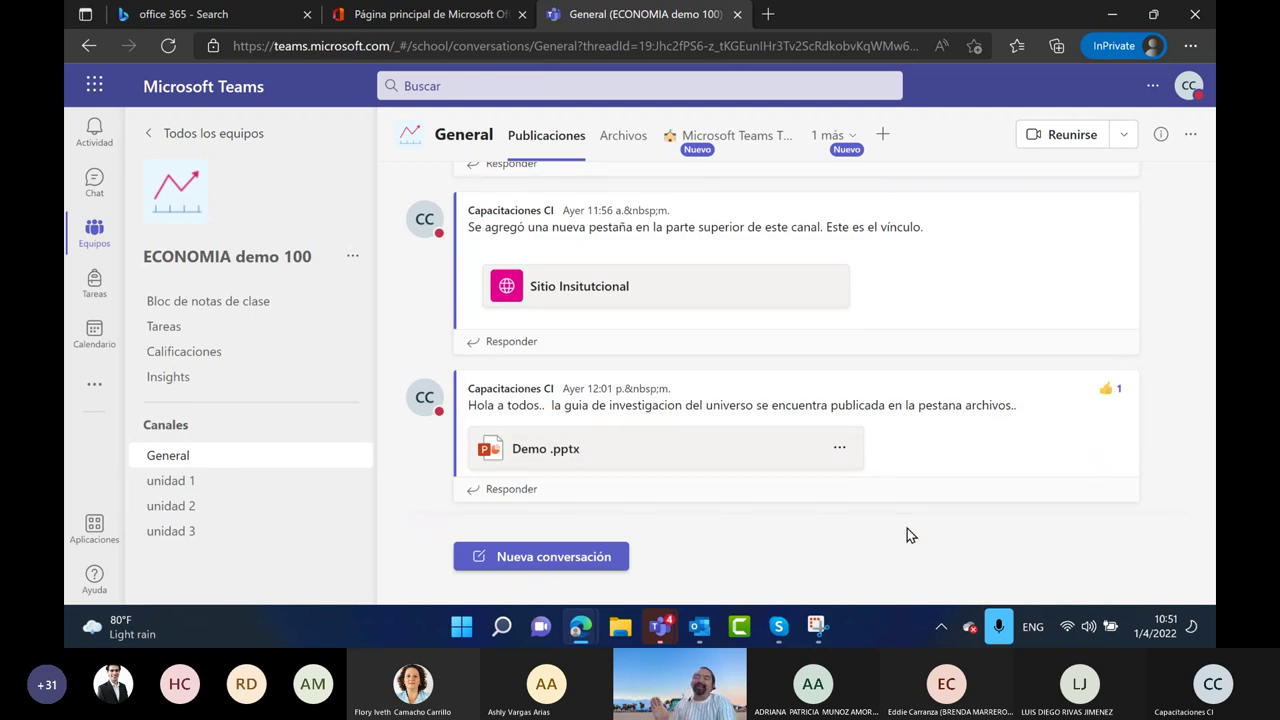
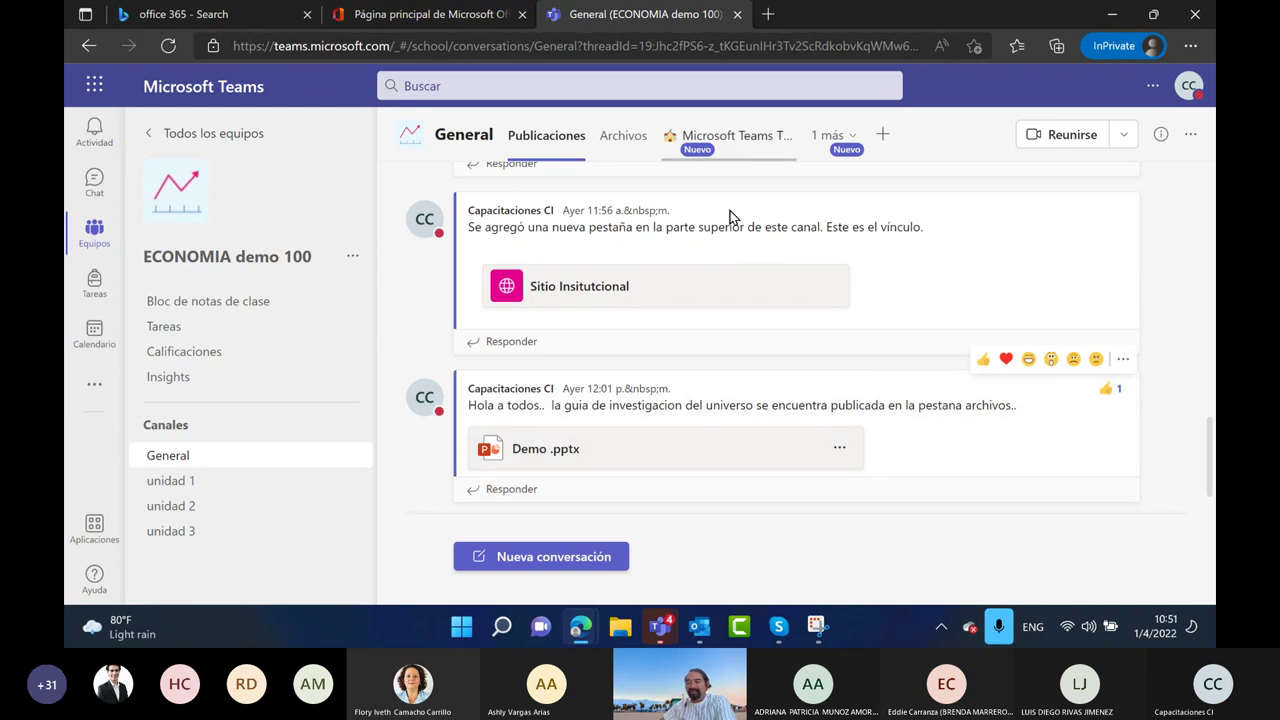
Start a new General channel post in the full formatting editor, then discard that draft
{"action": "scroll", "coordinate": [800, 291], "scroll_direction": "up", "scroll_amount": 10}
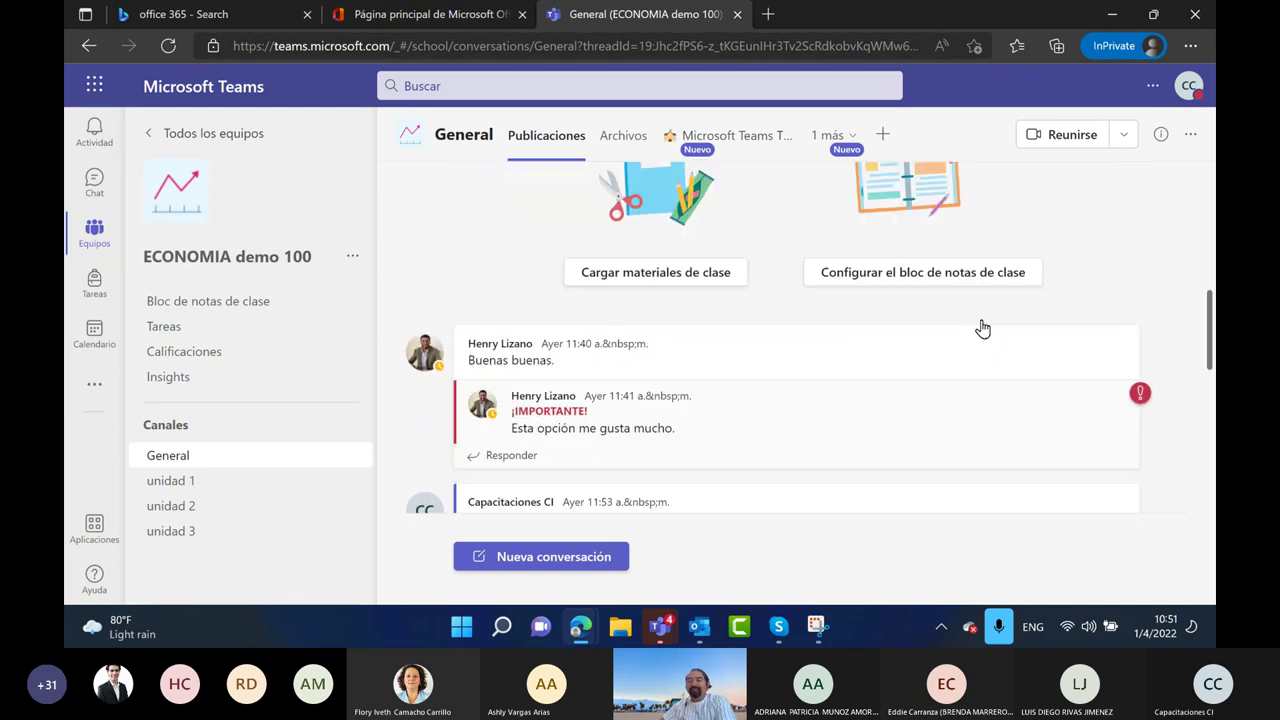
{"action": "scroll", "coordinate": [983, 328], "scroll_direction": "down", "scroll_amount": 3}
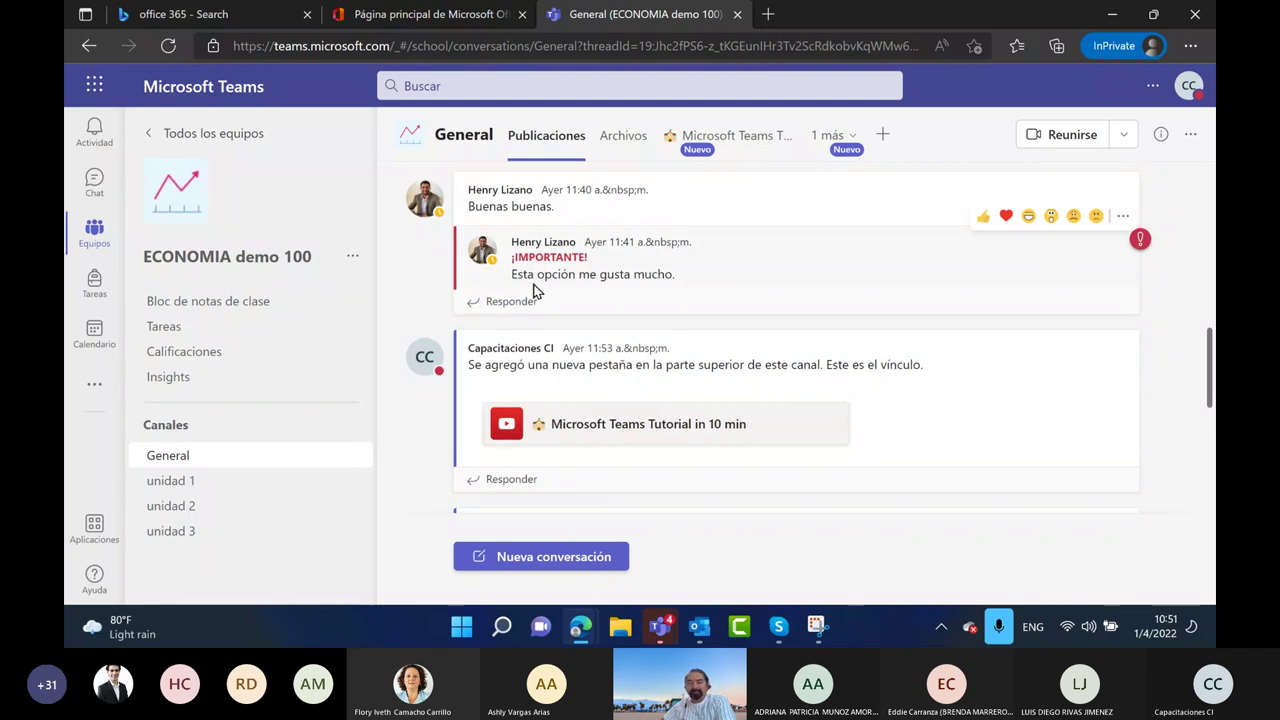
{"action": "scroll", "coordinate": [660, 300], "scroll_direction": "down", "scroll_amount": 3}
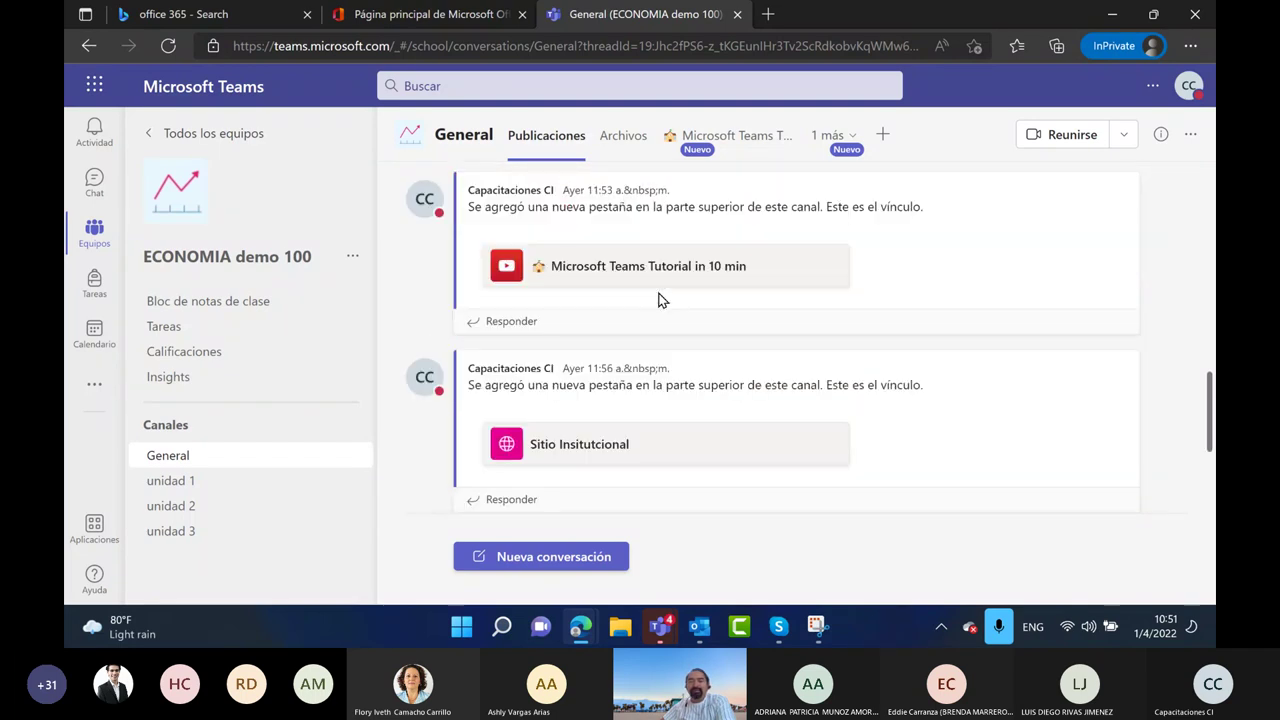
{"action": "scroll", "coordinate": [660, 300], "scroll_direction": "down", "scroll_amount": 3}
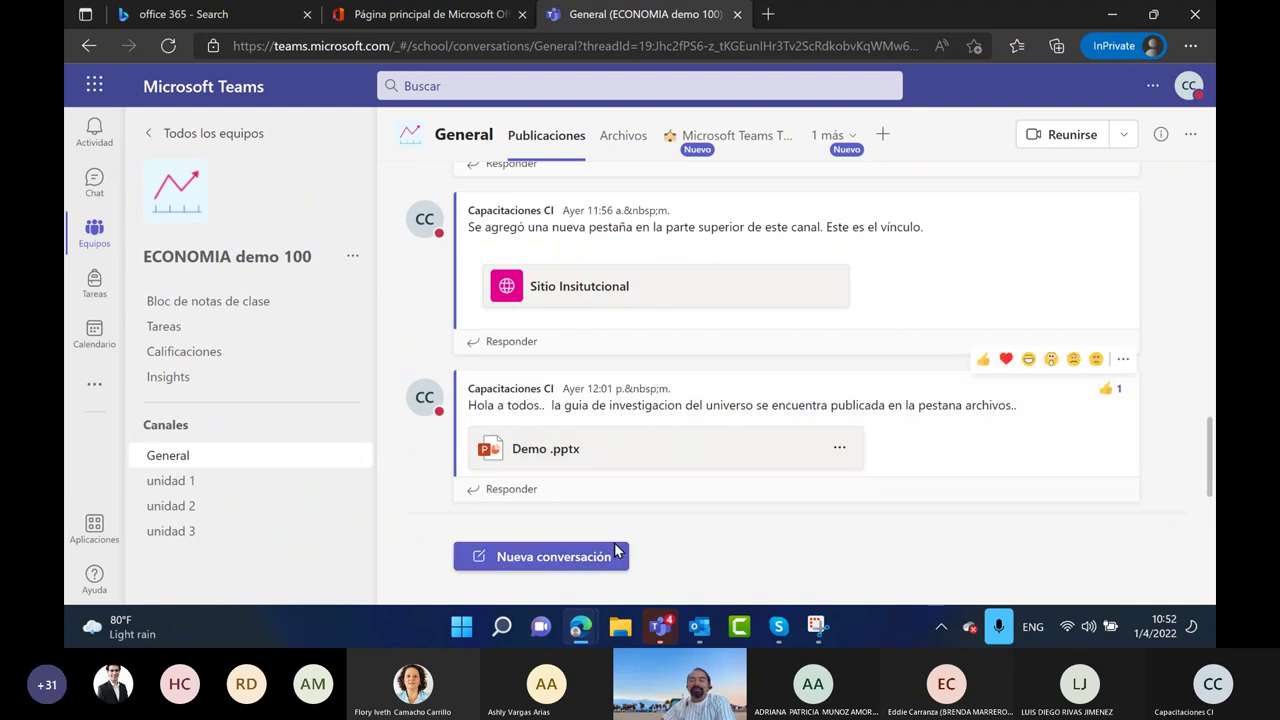
{"action": "left_click", "coordinate": [528, 558]}
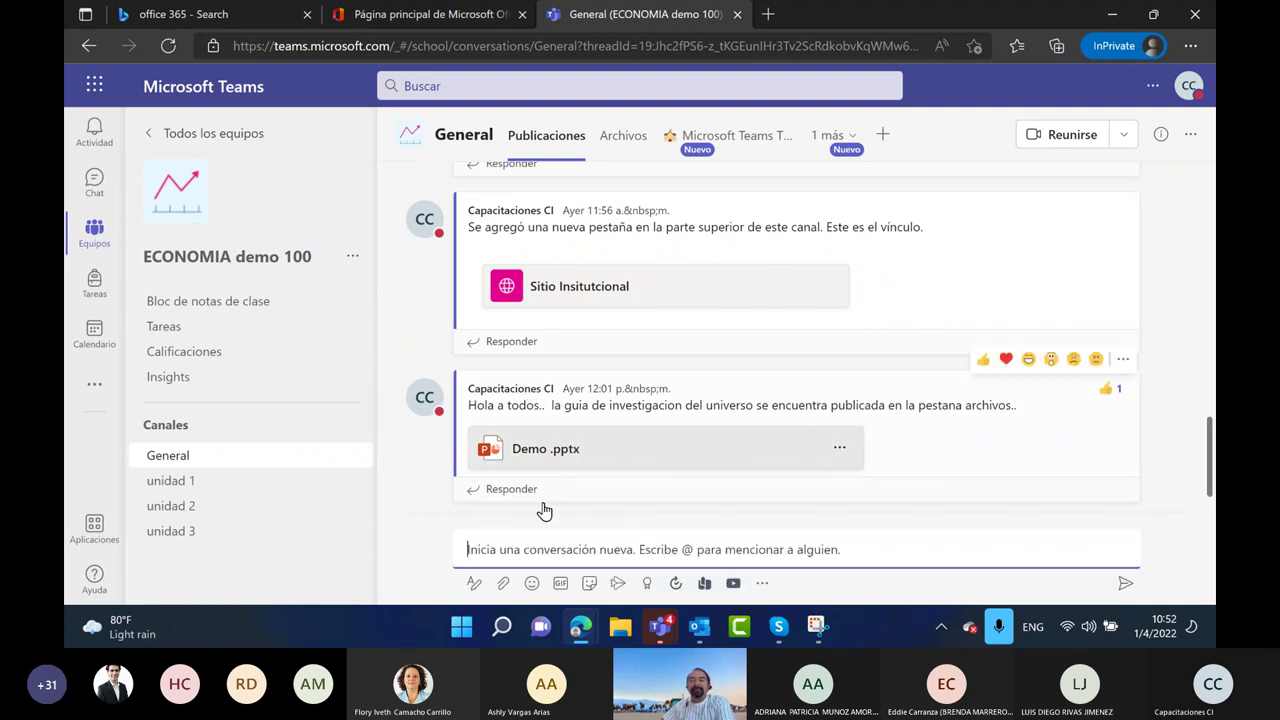
{"action": "left_click", "coordinate": [476, 590]}
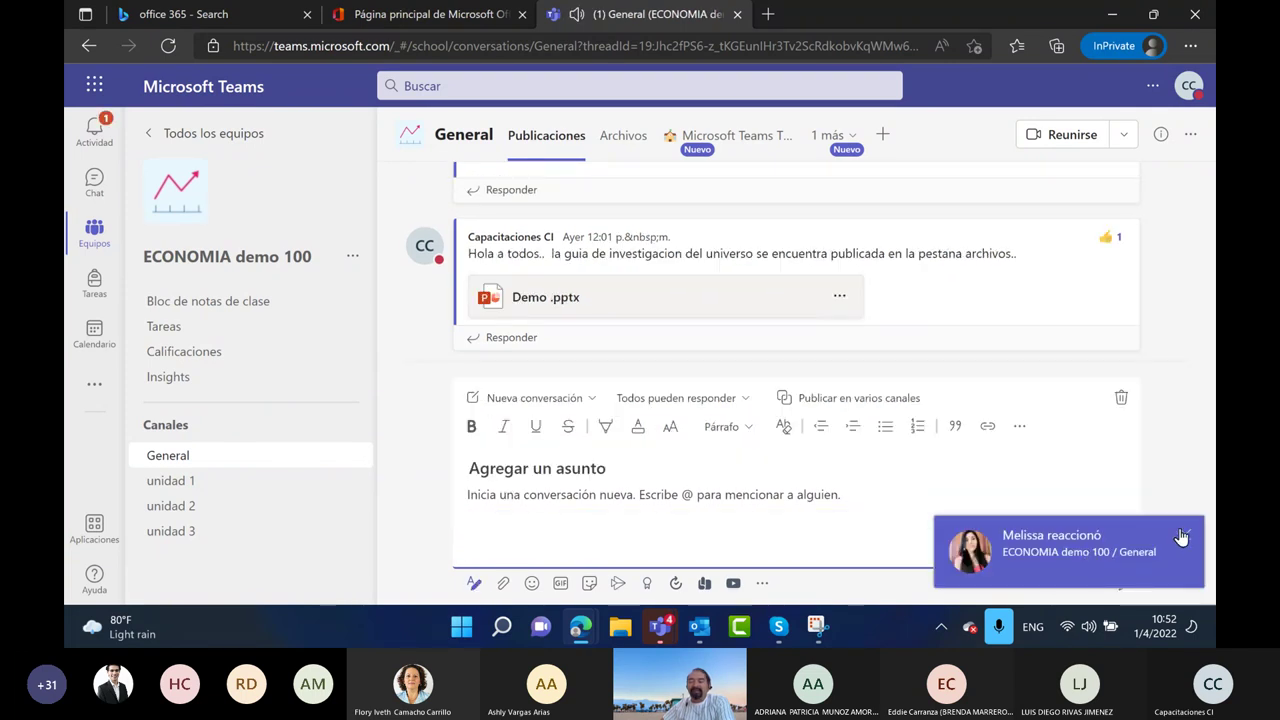
{"action": "left_click", "coordinate": [1186, 536]}
{"action": "left_click", "coordinate": [1190, 540]}
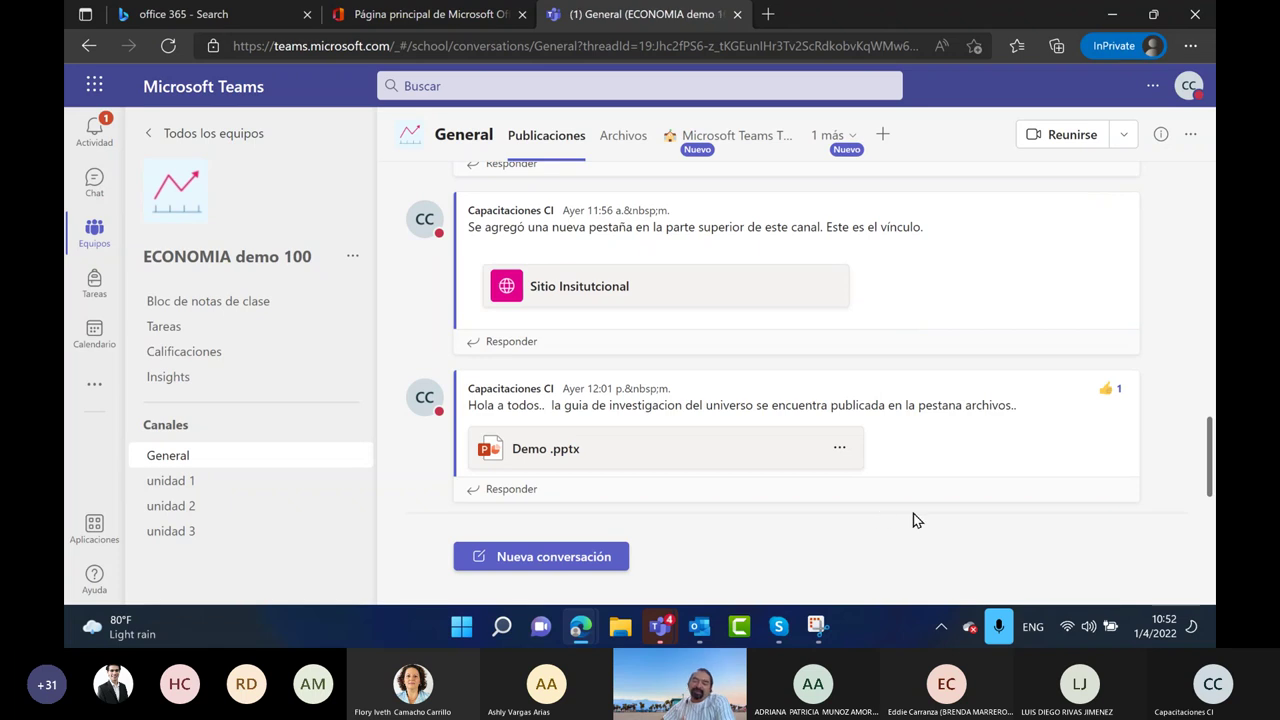
Start a new post again, set its post type to Anuncio, and bring up Snipping Tool
{"action": "left_click", "coordinate": [530, 557]}
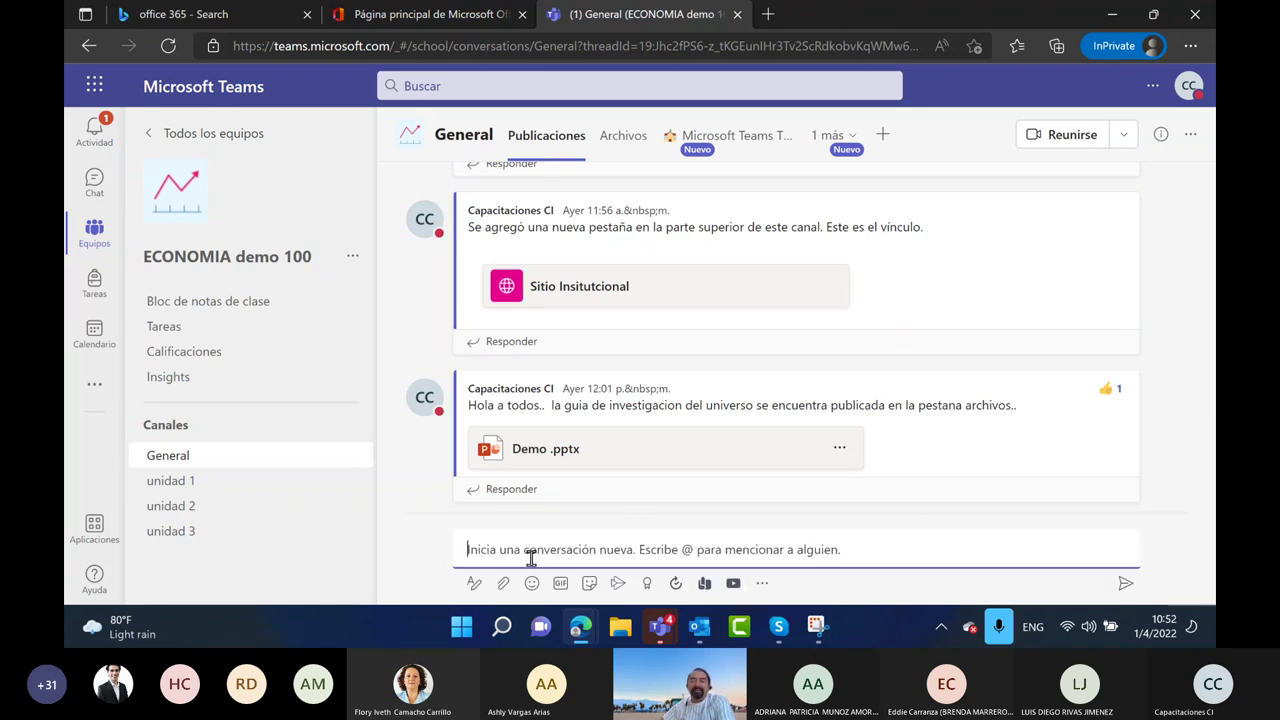
{"action": "left_click", "coordinate": [472, 588]}
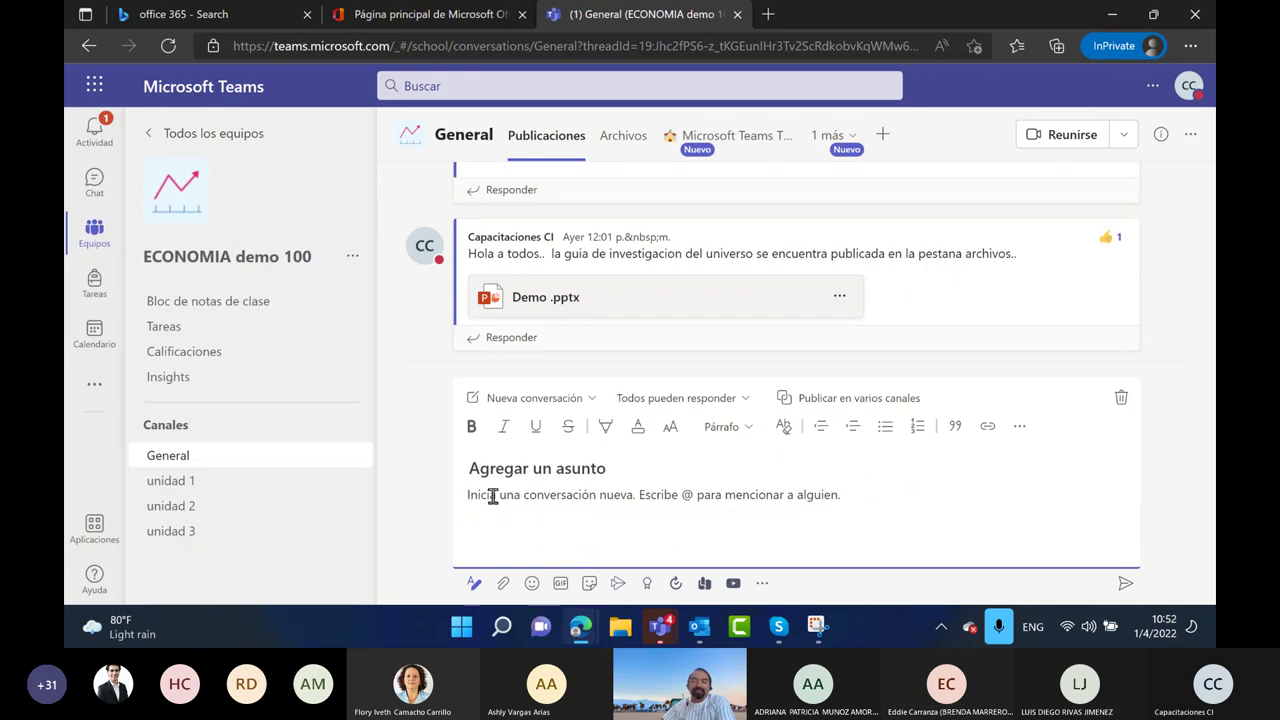
{"action": "left_click", "coordinate": [590, 398]}
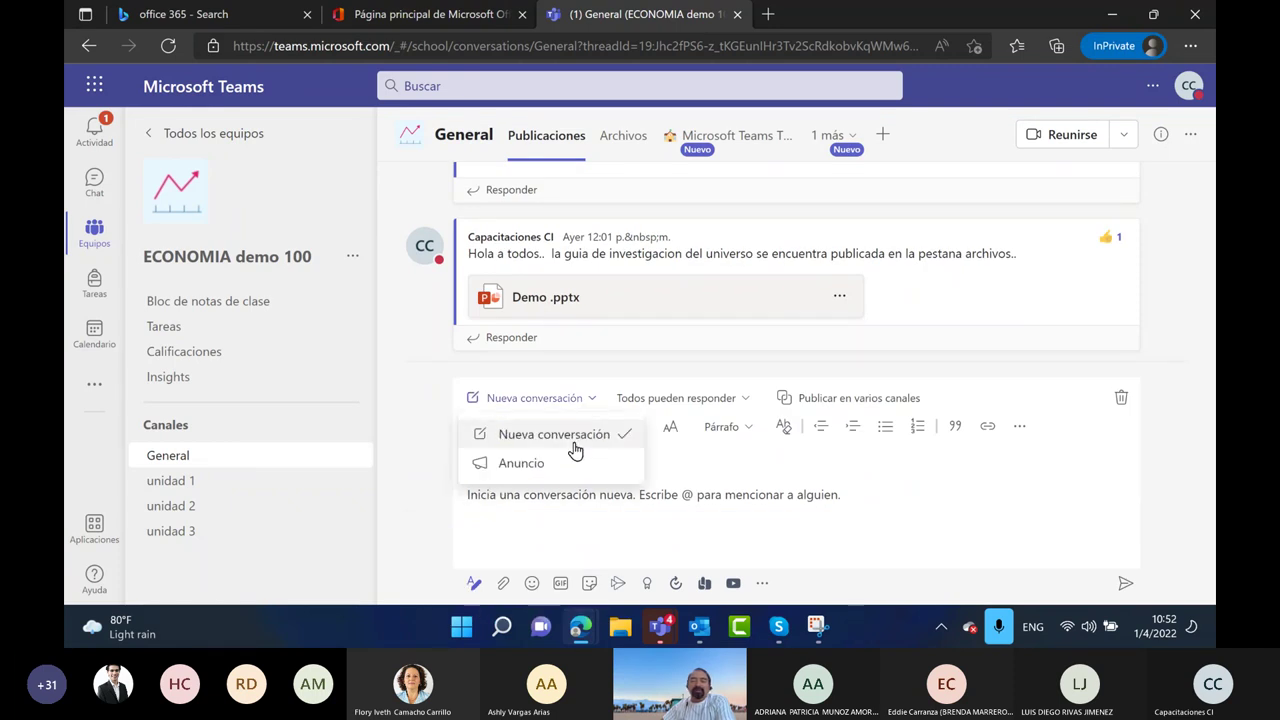
{"action": "left_click", "coordinate": [552, 463]}
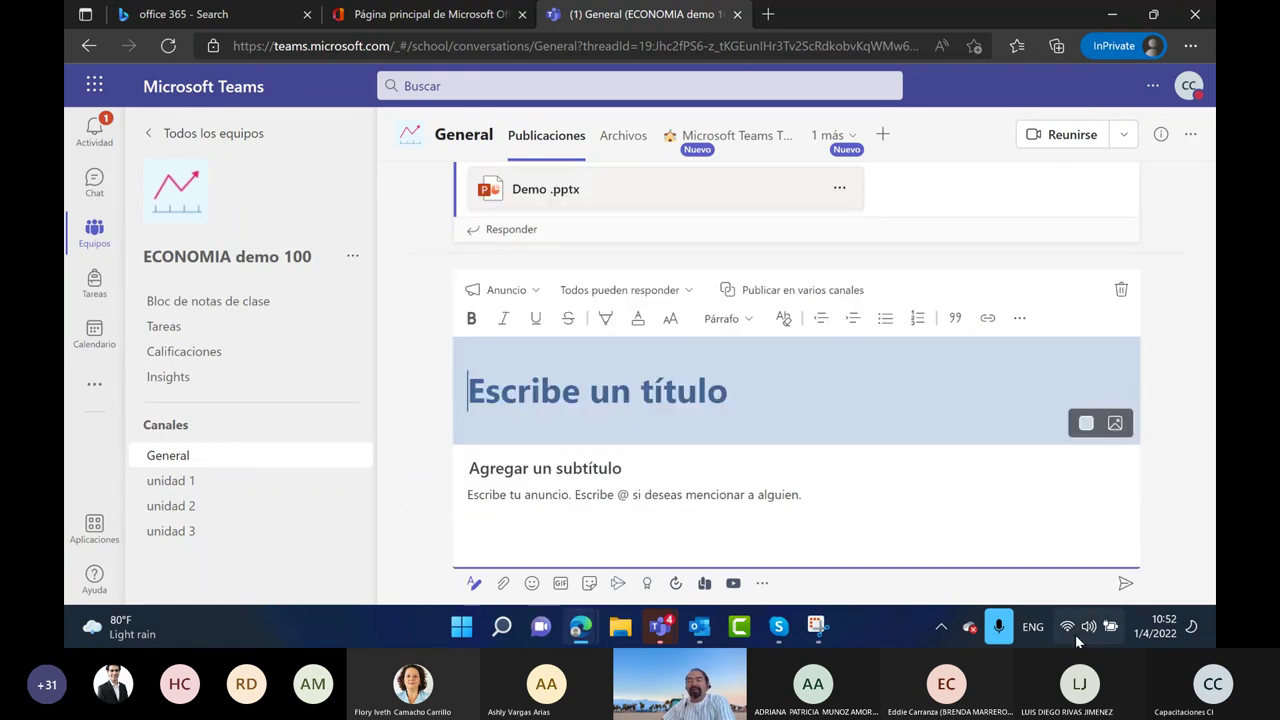
{"action": "left_click", "coordinate": [817, 628]}
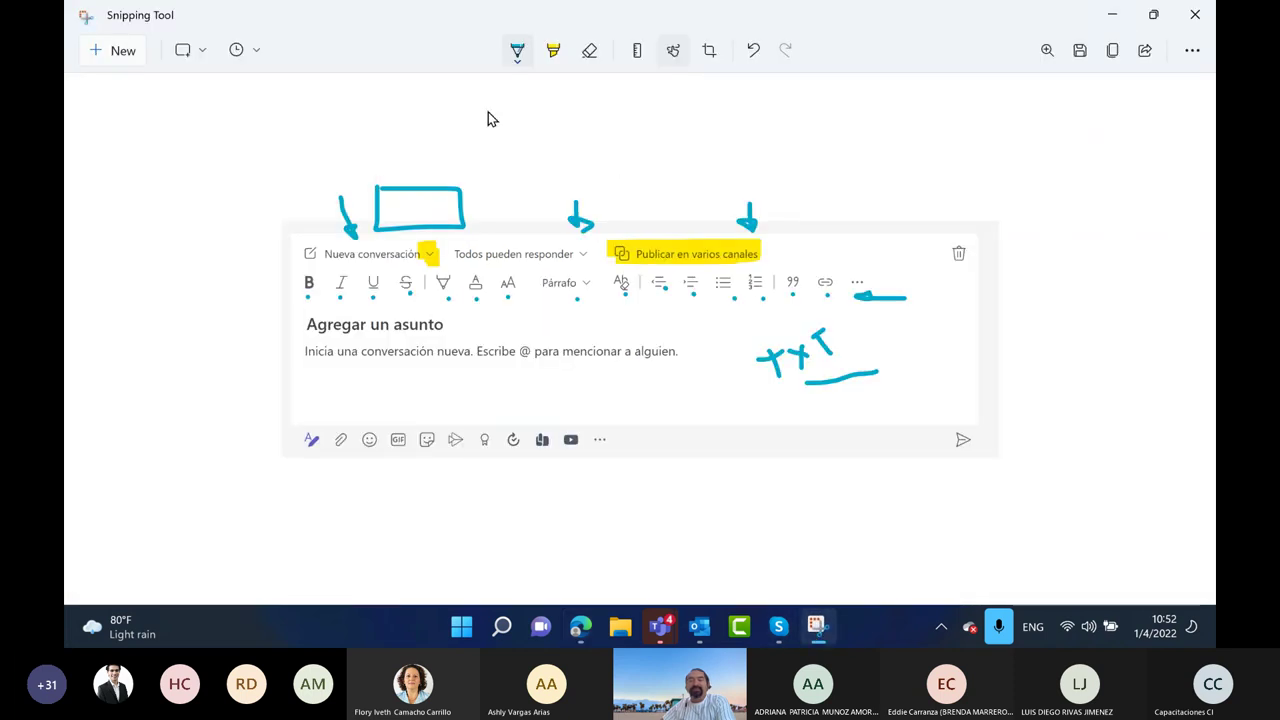
Restore the Snipping Tool window, drag it to the right, and minimize it
{"action": "left_click", "coordinate": [1153, 14]}
{"action": "left_click_drag", "start_coordinate": [959, 166], "coordinate": [1039, 192]}
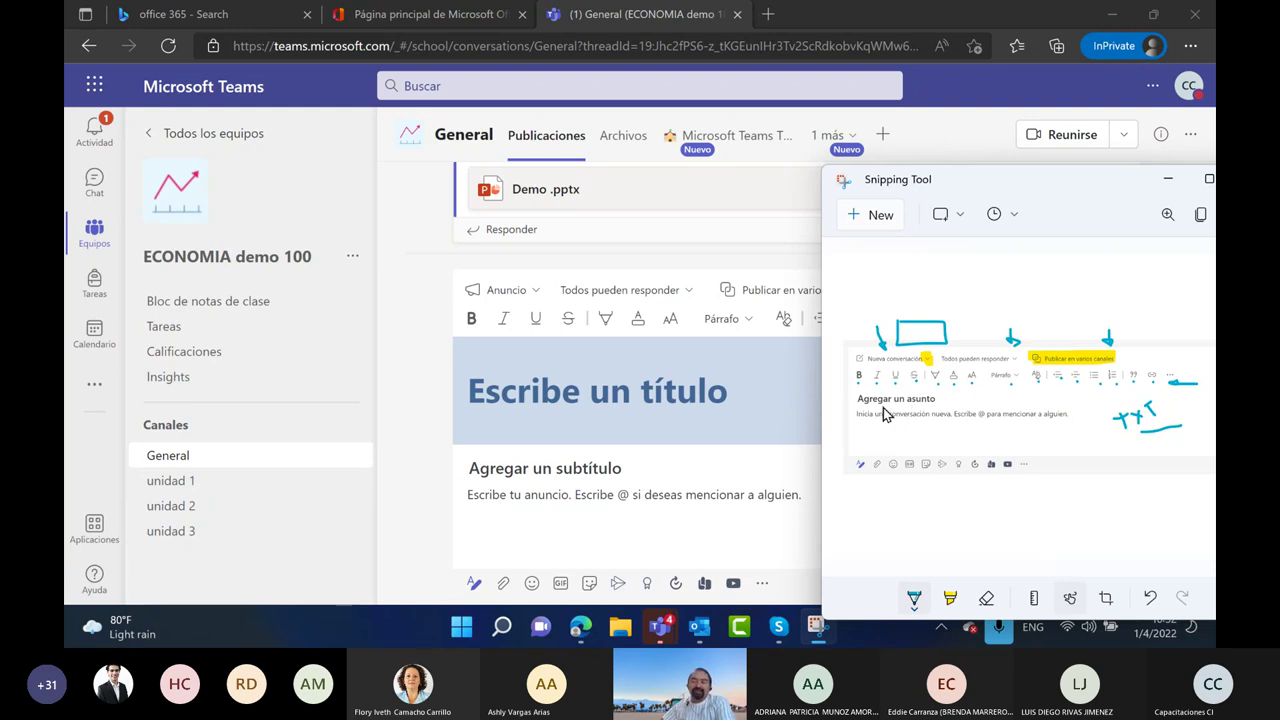
{"action": "left_click", "coordinate": [1170, 183]}
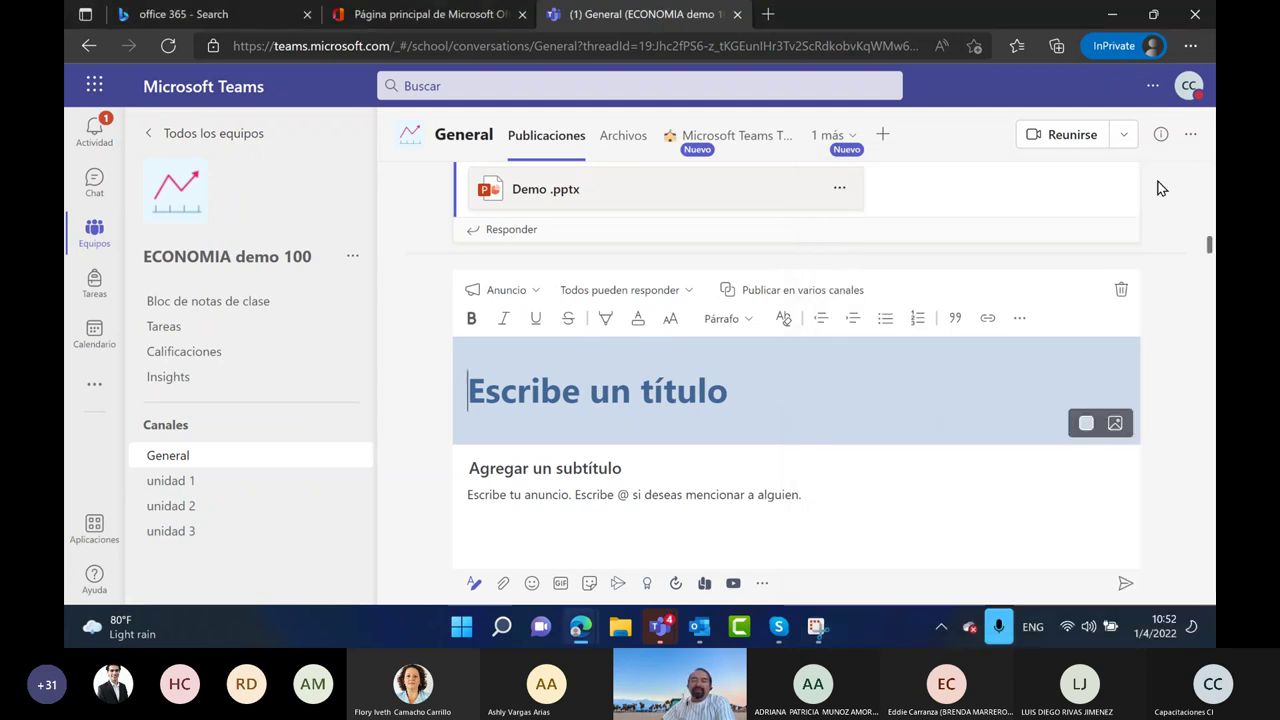
Title the announcement 'Bienvenidos a todos'
{"action": "left_click", "coordinate": [878, 431]}
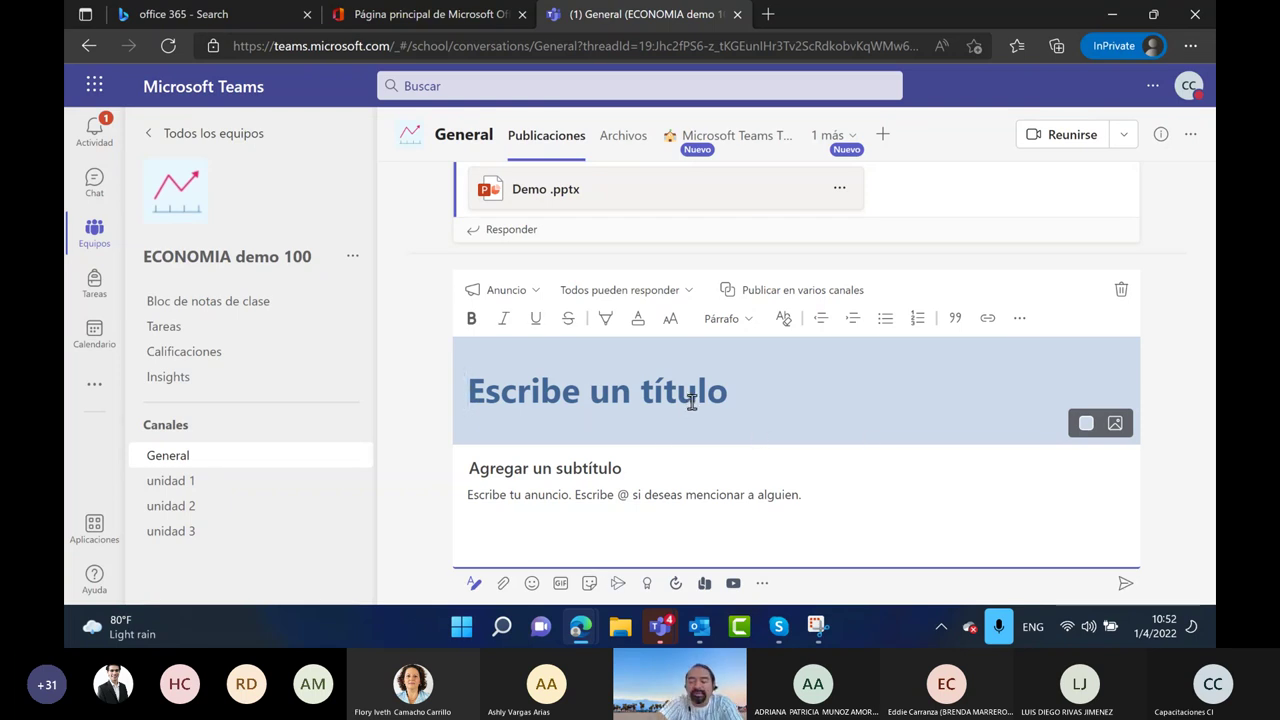
{"action": "type", "text": "Bein"}
{"action": "key", "text": "BackSpace"}
{"action": "key", "text": "BackSpace"}
{"action": "key", "text": "BackSpace"}
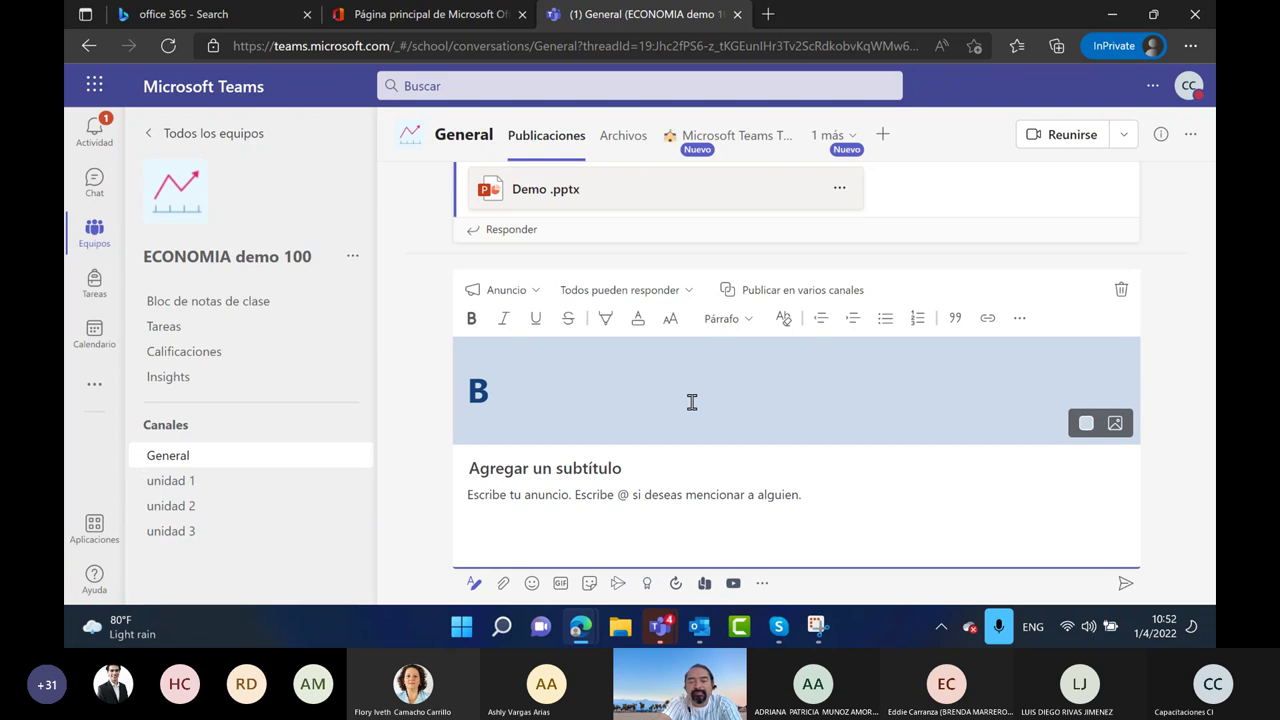
{"action": "type", "text": "ienvenidos a todos"}
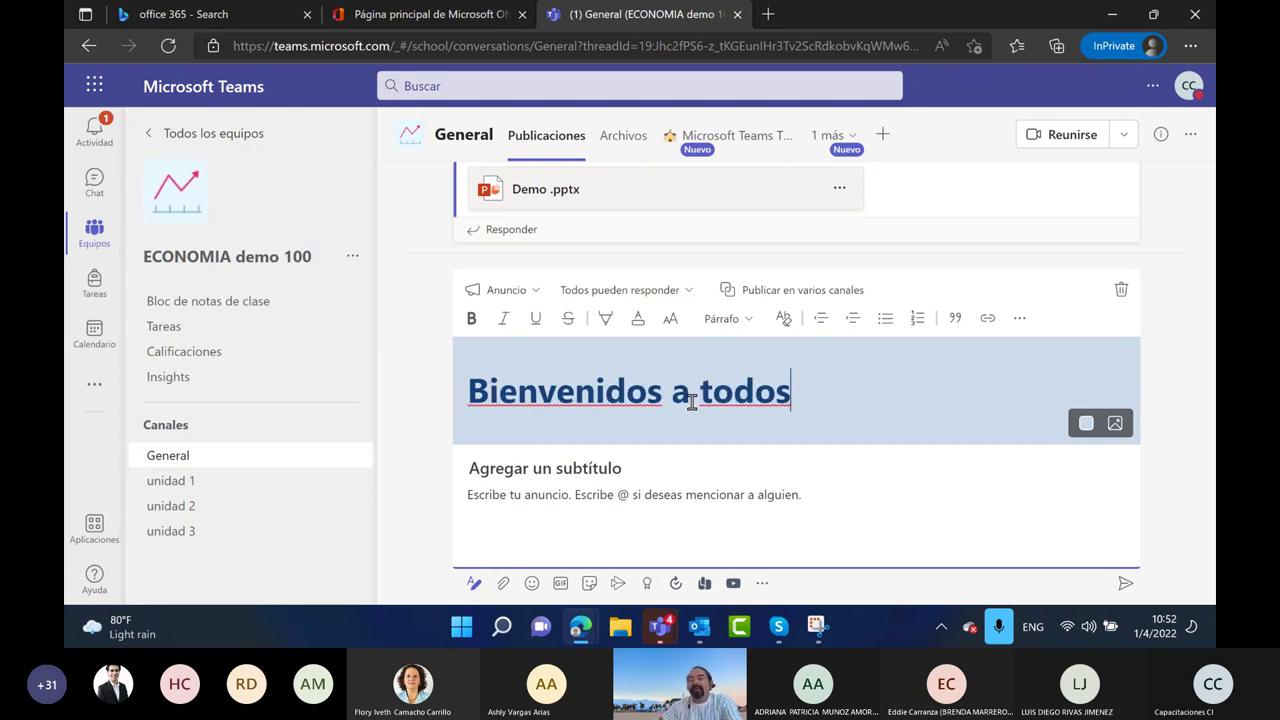
Give the title banner a dark navy colour and the light-blue mountain illustration
{"action": "left_click", "coordinate": [1086, 423]}
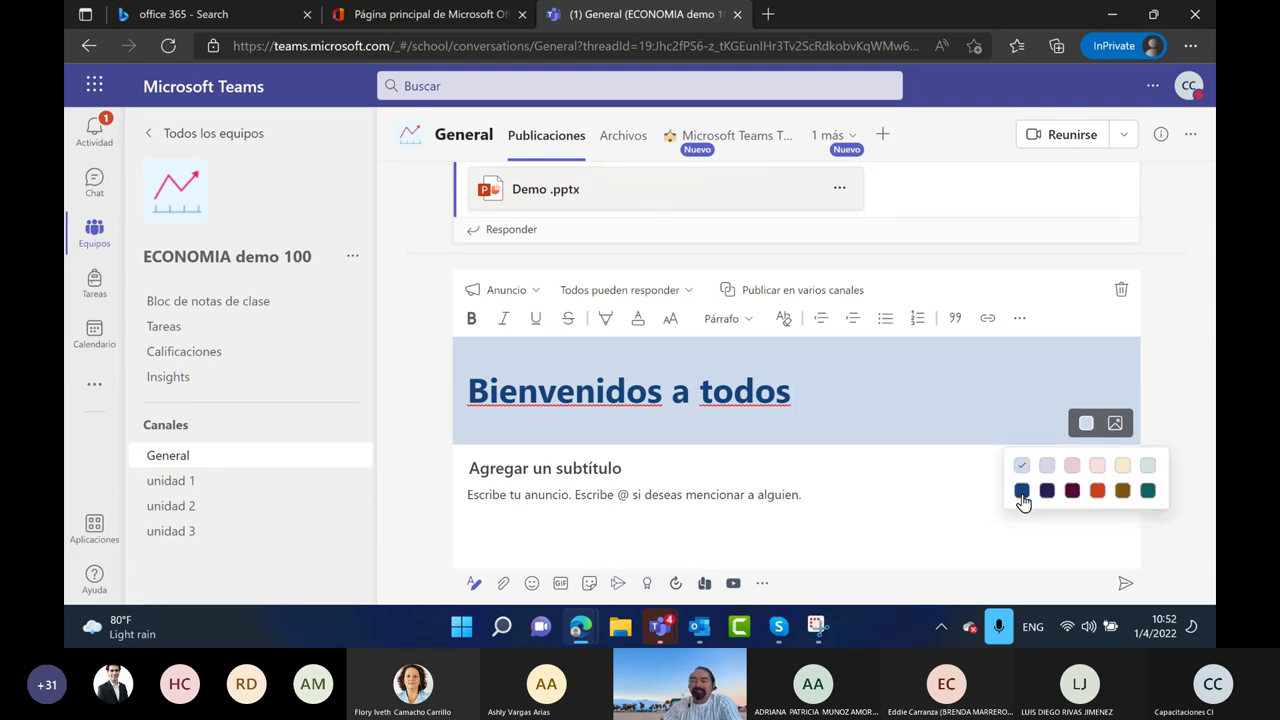
{"action": "left_click", "coordinate": [1022, 489]}
{"action": "left_click", "coordinate": [1115, 424]}
{"action": "left_click", "coordinate": [1007, 464]}
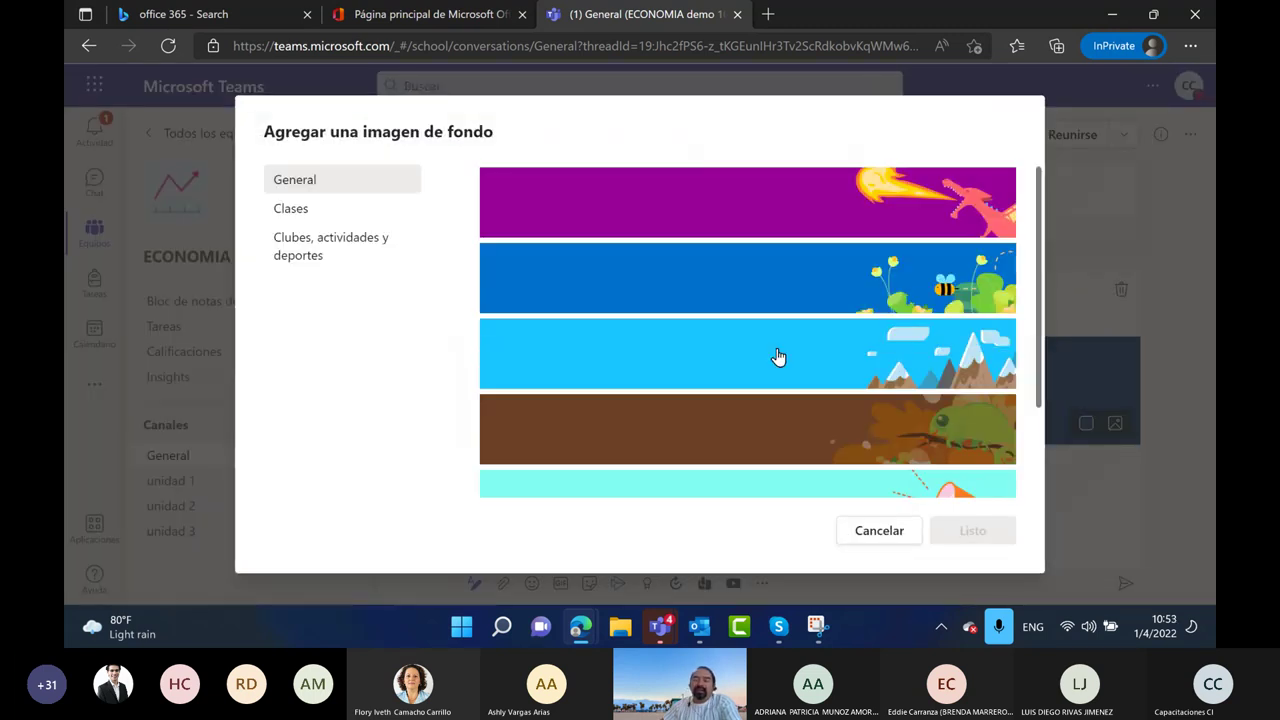
{"action": "left_click", "coordinate": [696, 340]}
{"action": "left_click", "coordinate": [971, 531]}
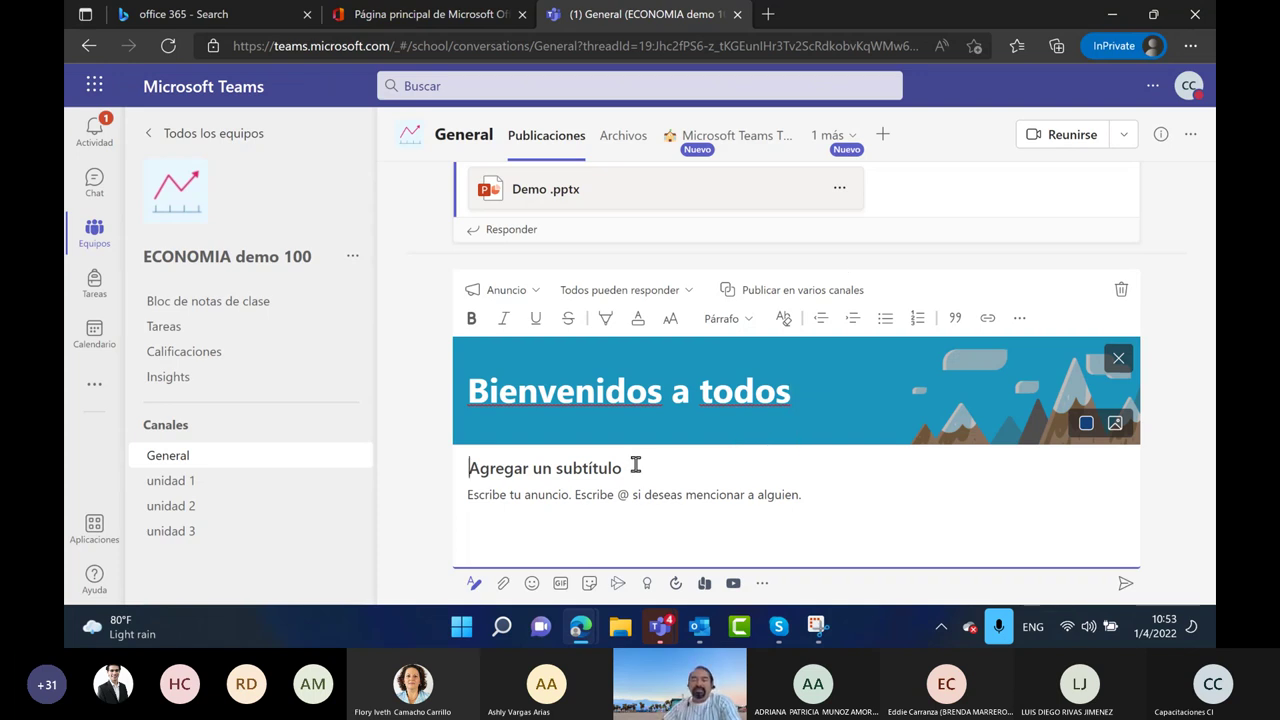
Enter 'Demo' as subtitle and body, and post the announcement to General
{"action": "type", "text": "Demo"}
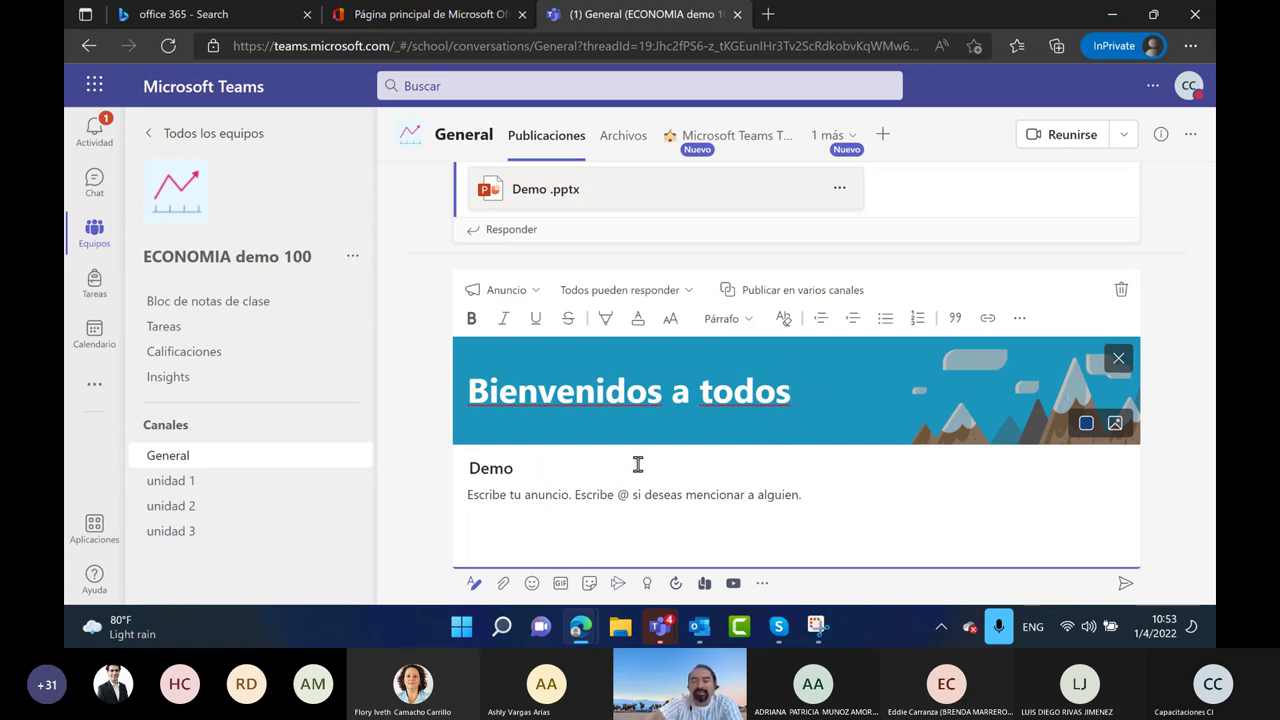
{"action": "left_click", "coordinate": [531, 497]}
{"action": "type", "text": "Demo"}
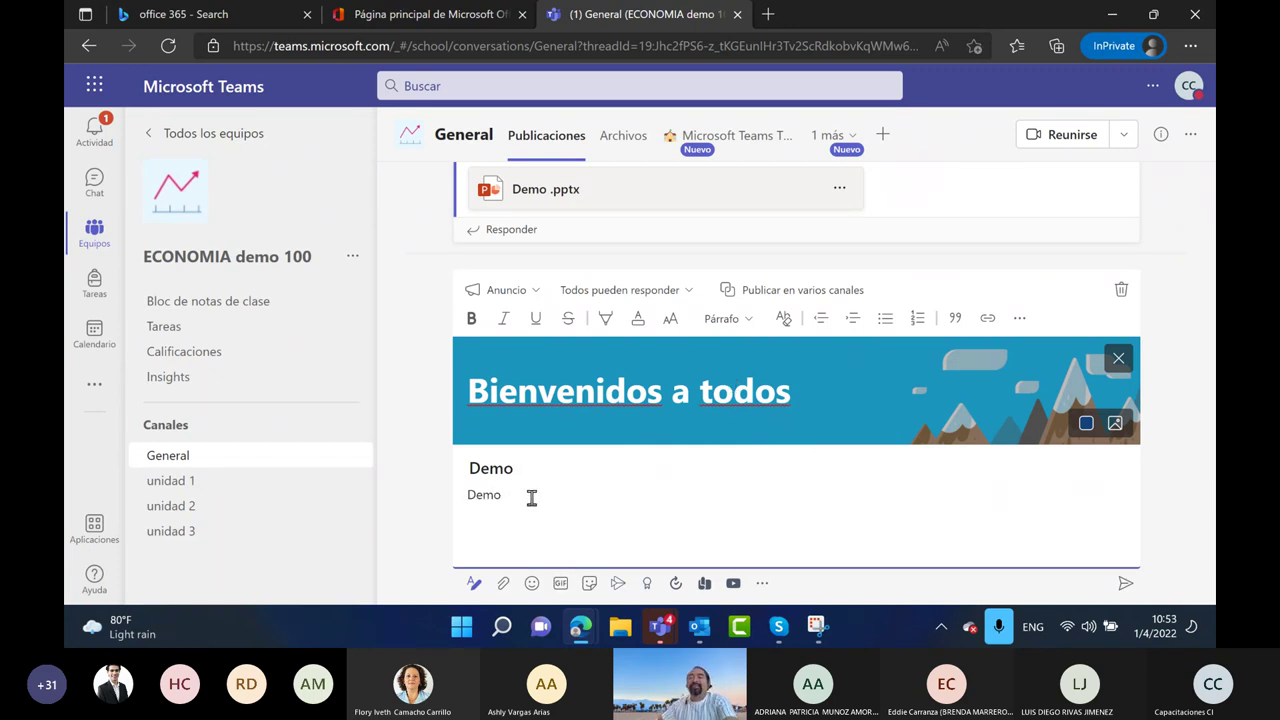
{"action": "left_click", "coordinate": [1124, 584]}
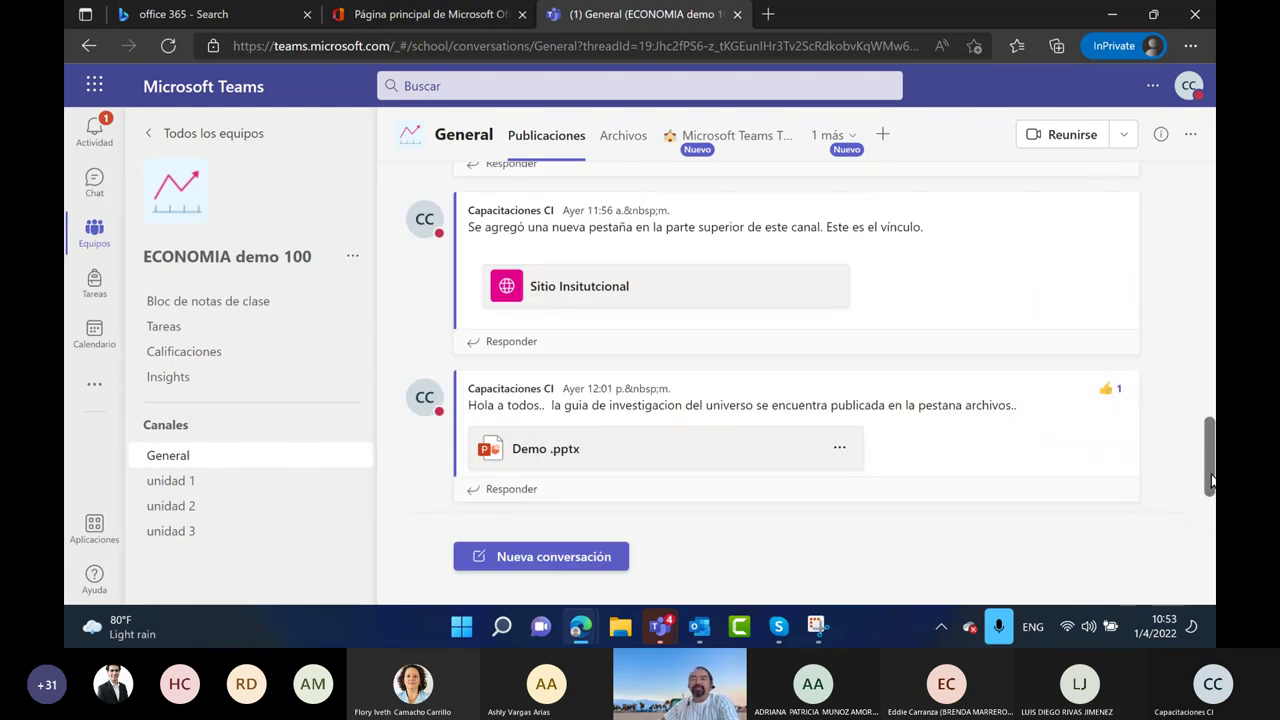
{"action": "left_click", "coordinate": [1190, 45]}
{"action": "left_click", "coordinate": [1081, 168]}
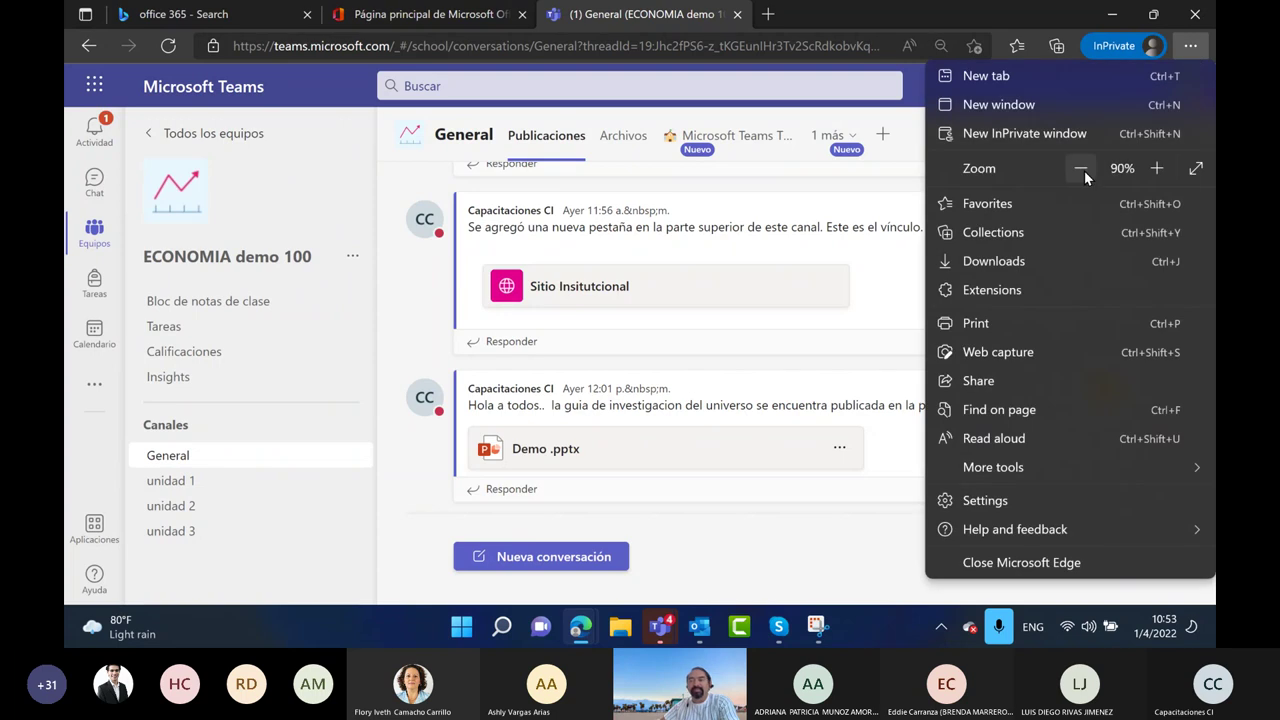
{"action": "left_click", "coordinate": [1081, 168]}
{"action": "left_click", "coordinate": [1081, 168]}
{"action": "left_click", "coordinate": [642, 350]}
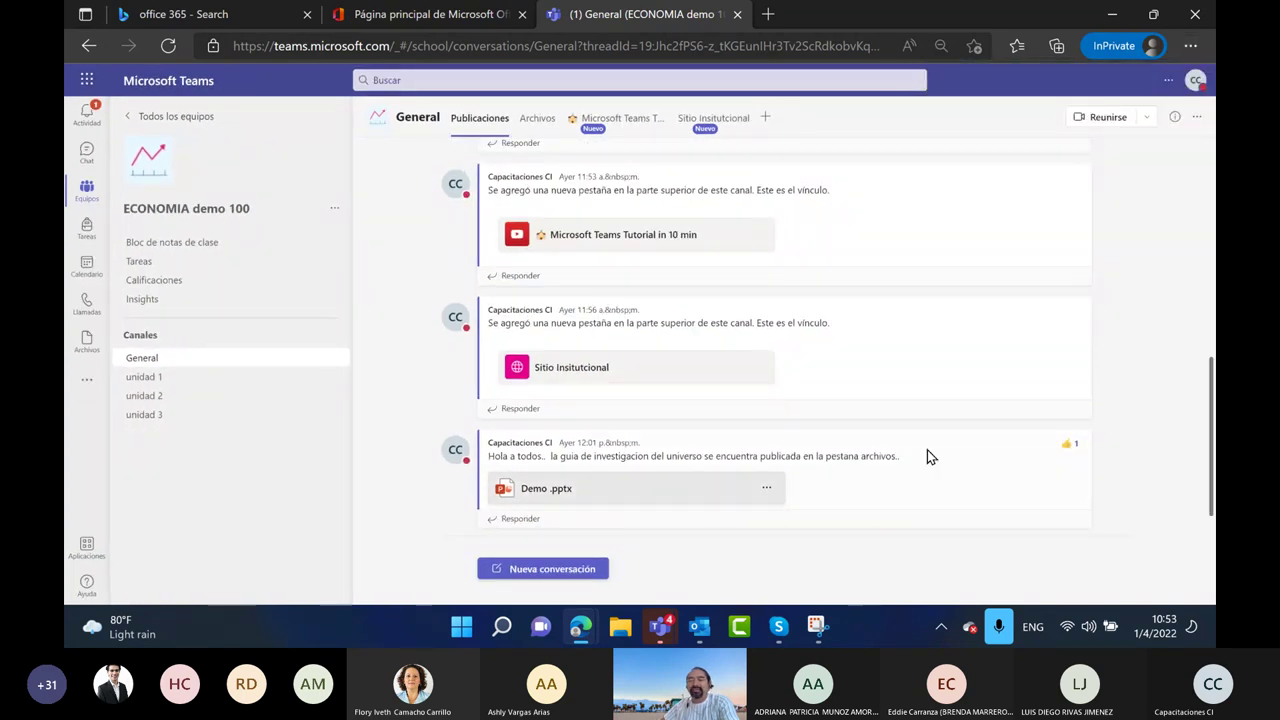
{"action": "scroll", "coordinate": [1014, 486], "scroll_direction": "up", "scroll_amount": 4}
{"action": "scroll", "coordinate": [946, 409], "scroll_direction": "down", "scroll_amount": 3}
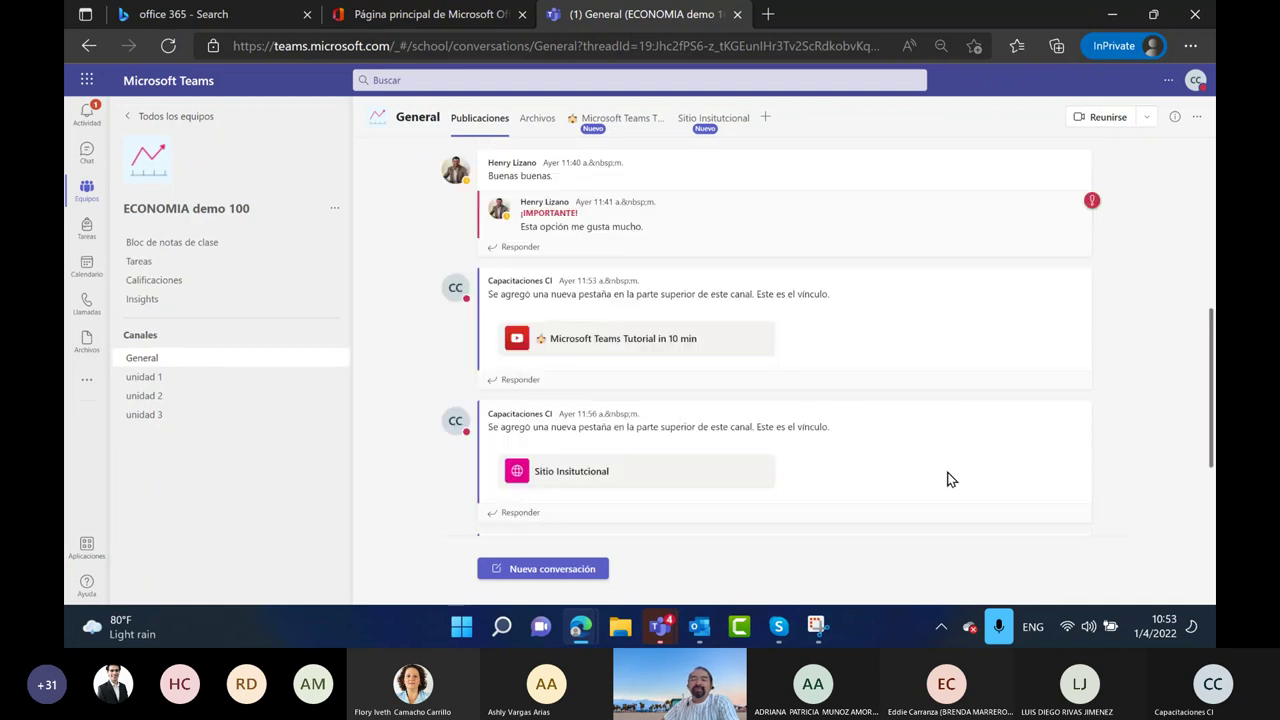
{"action": "scroll", "coordinate": [950, 479], "scroll_direction": "down", "scroll_amount": 2}
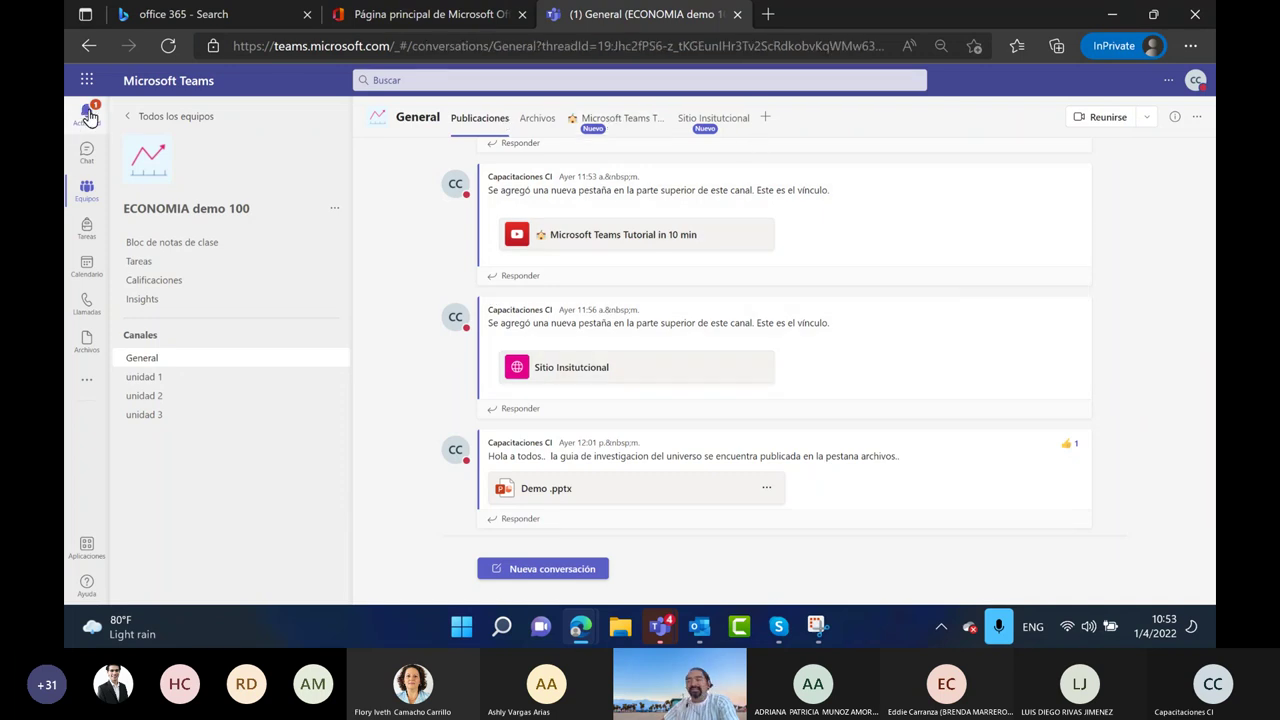
{"action": "left_click", "coordinate": [88, 116]}
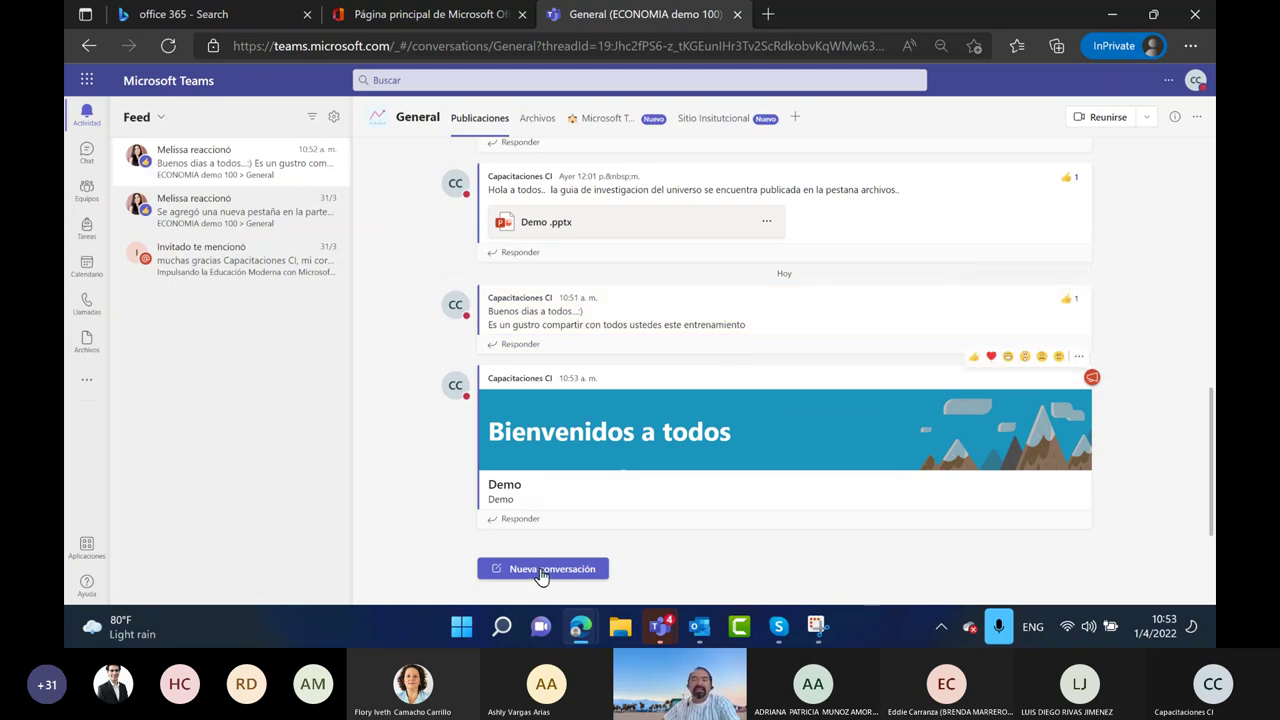
{"action": "left_click", "coordinate": [87, 193]}
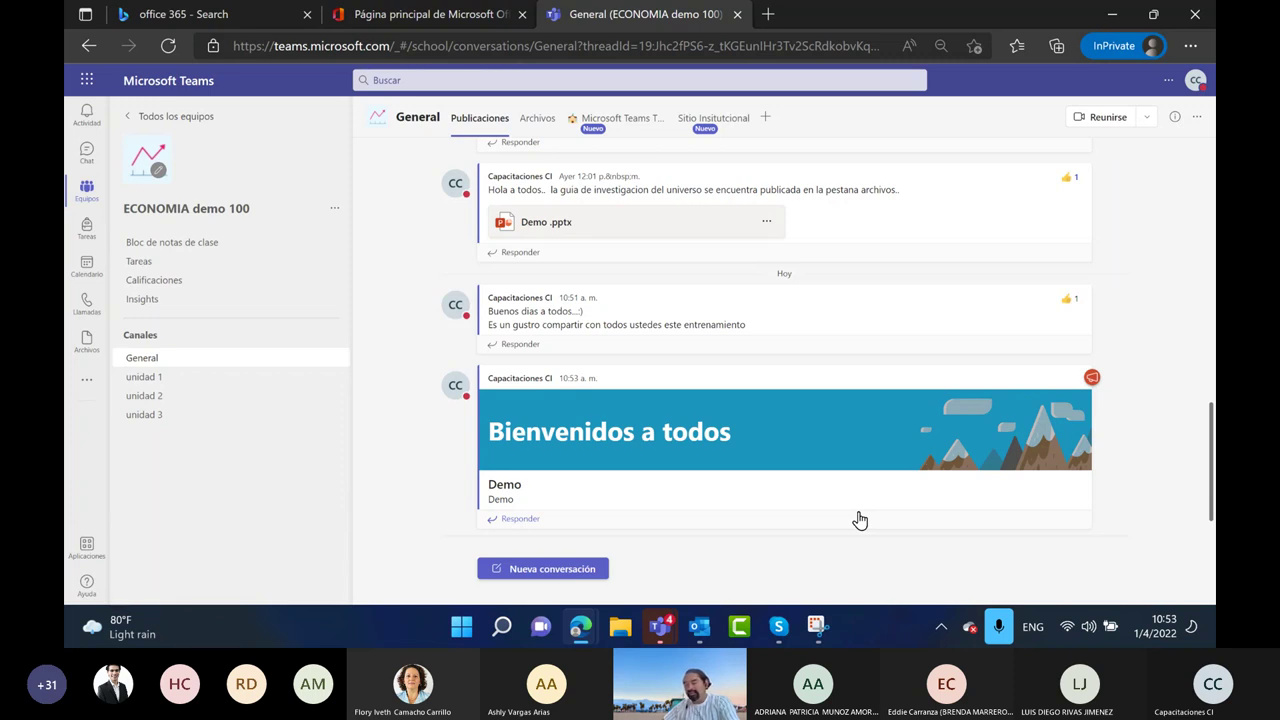
{"action": "mouse_move", "coordinate": [520, 430]}
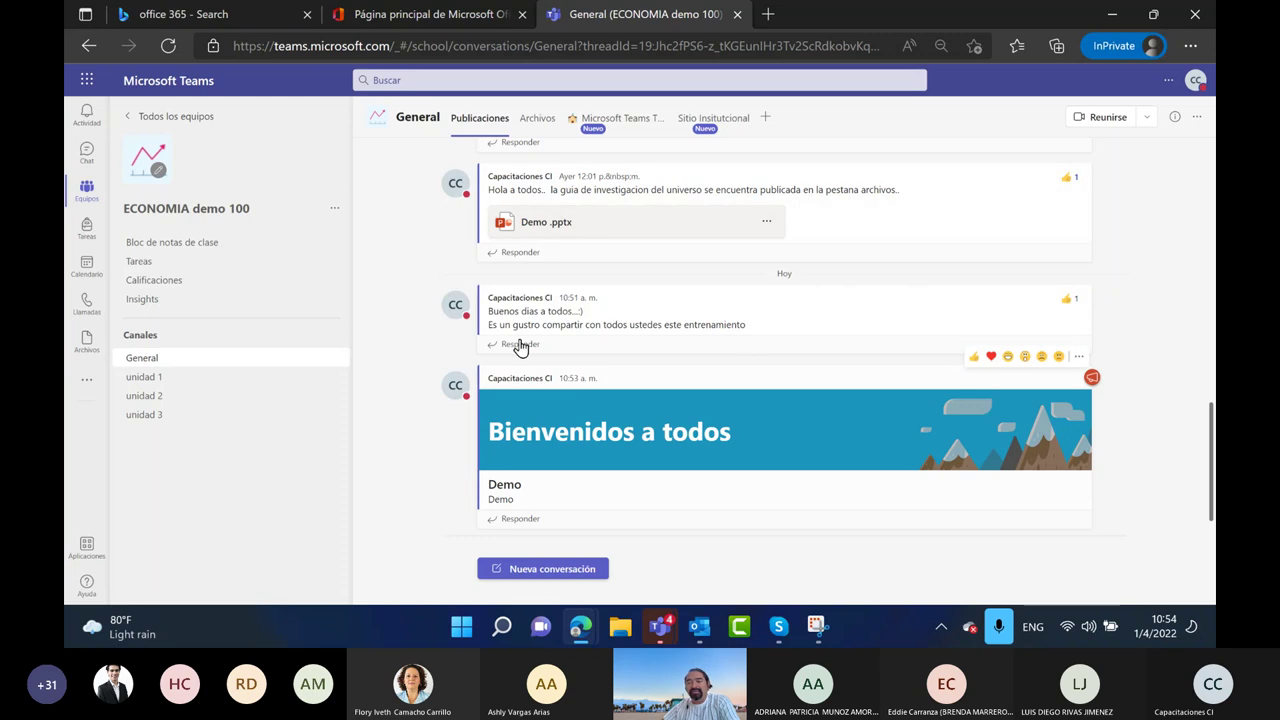
Start a new General channel post in the full editor and make it an Anuncio
{"action": "left_click", "coordinate": [519, 570]}
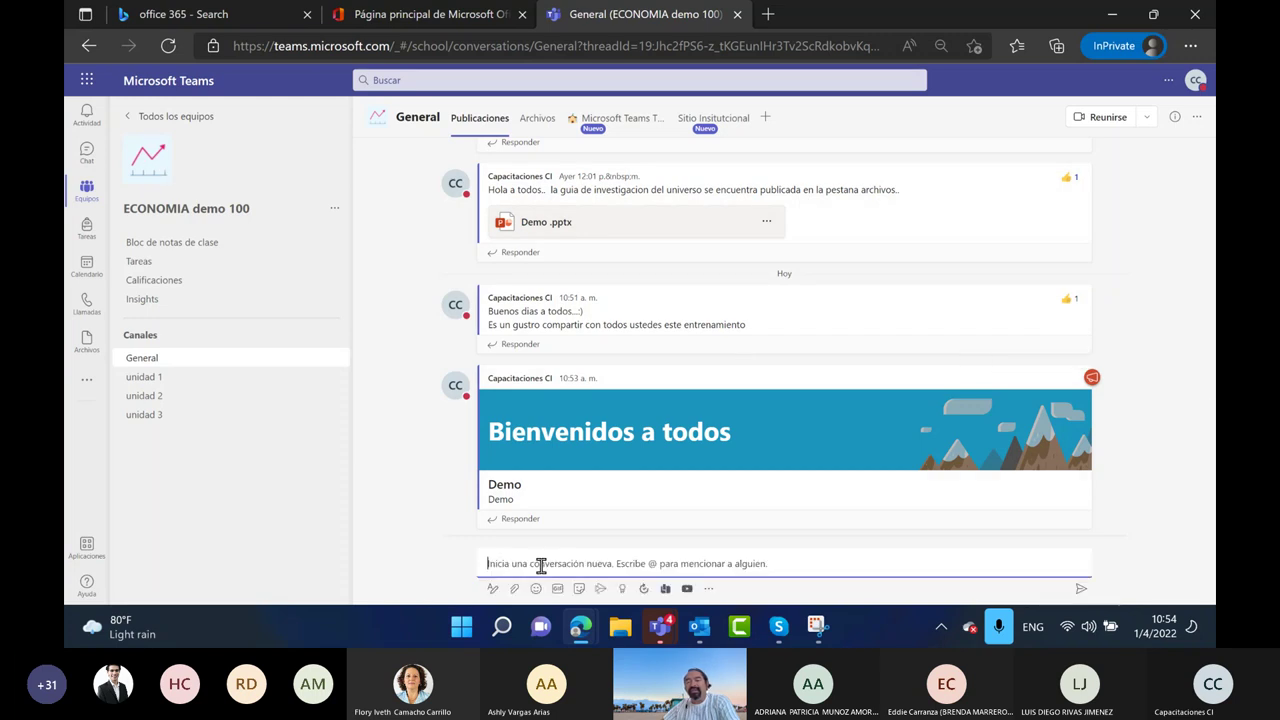
{"action": "left_click", "coordinate": [492, 589]}
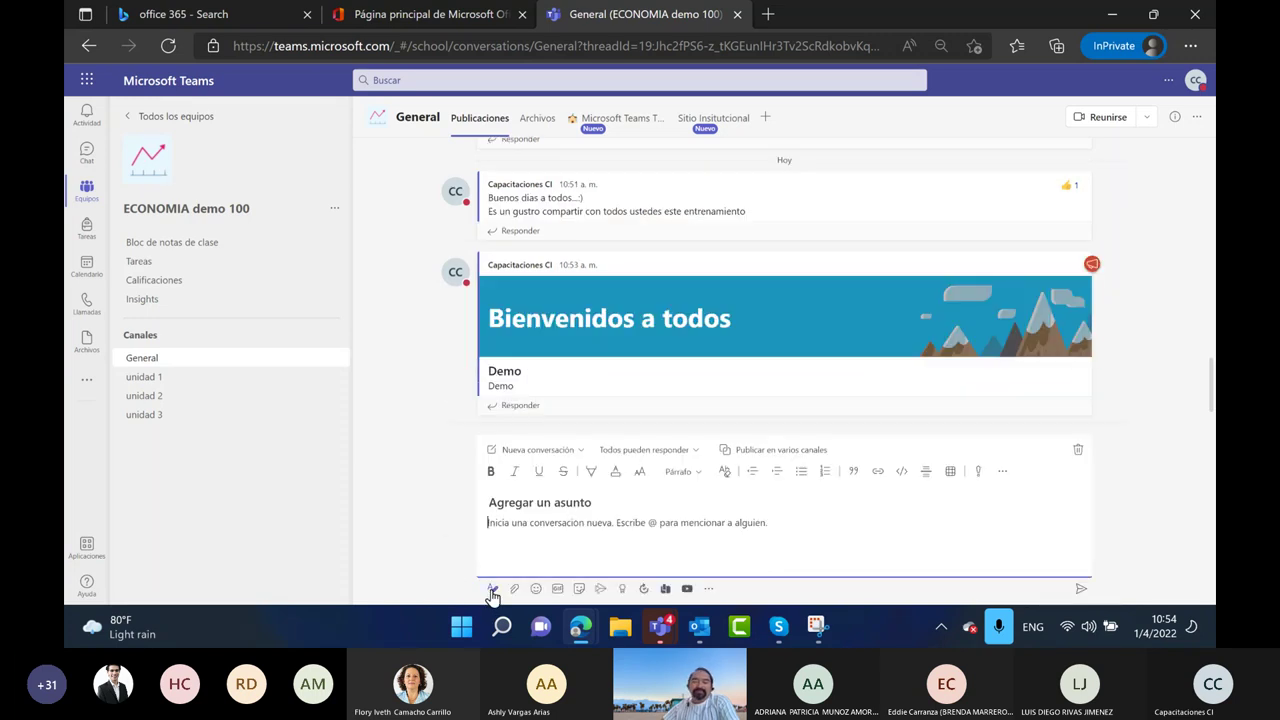
{"action": "left_click", "coordinate": [552, 451]}
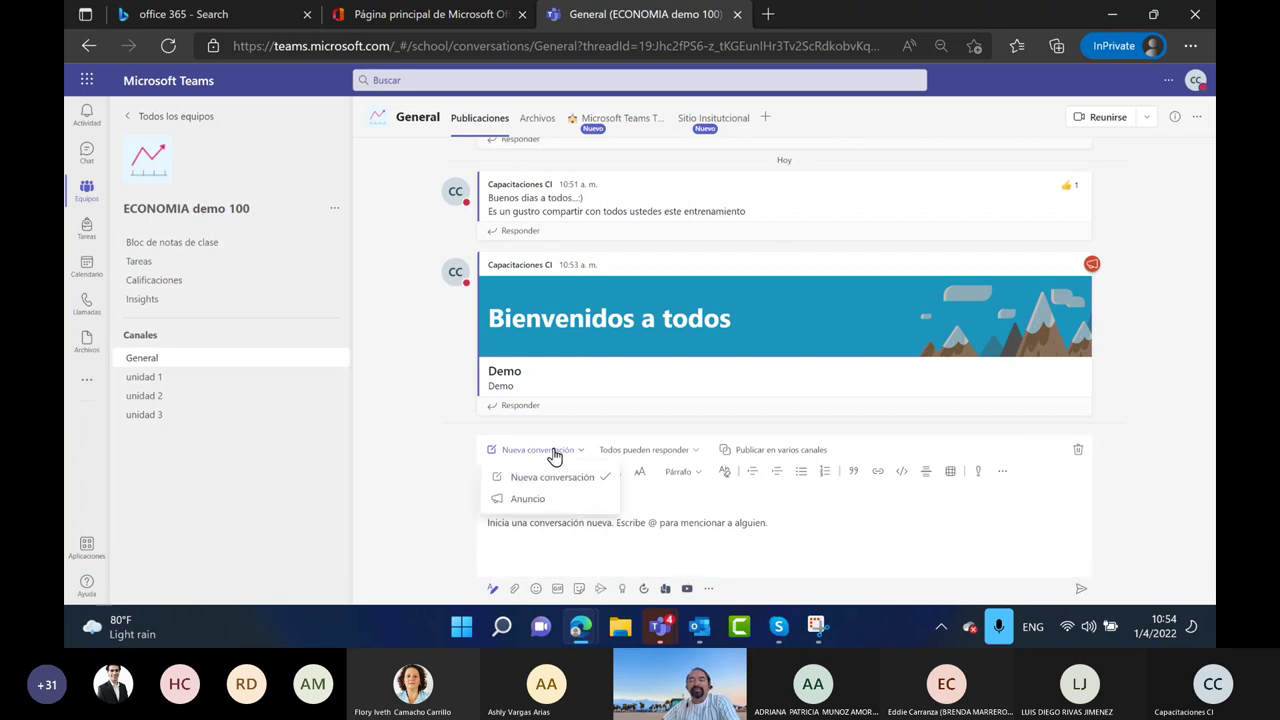
{"action": "left_click", "coordinate": [546, 499]}
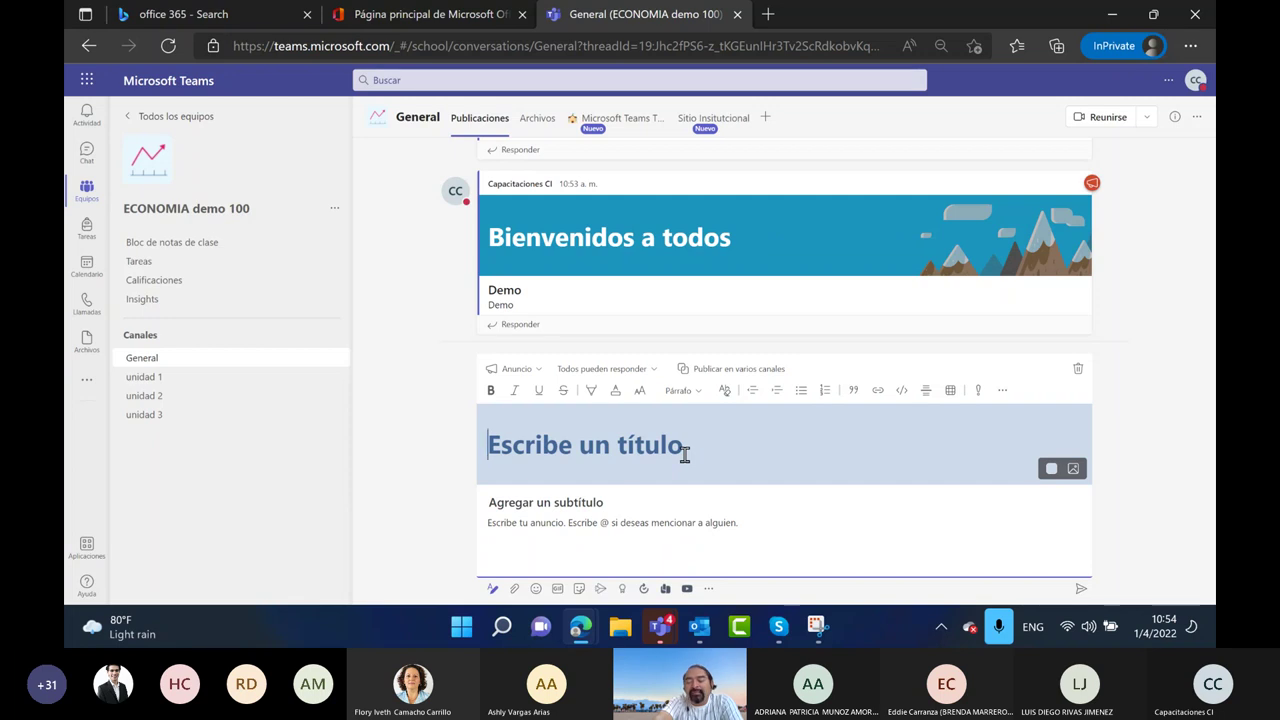
Title the announcement 'Observe el resultado cross teams', replacing an earlier attempted title
{"action": "type", "text": "Ese"}
{"action": "key", "text": "BackSpace"}
{"action": "key", "text": "BackSpace"}
{"action": "type", "text": "ste es el"}
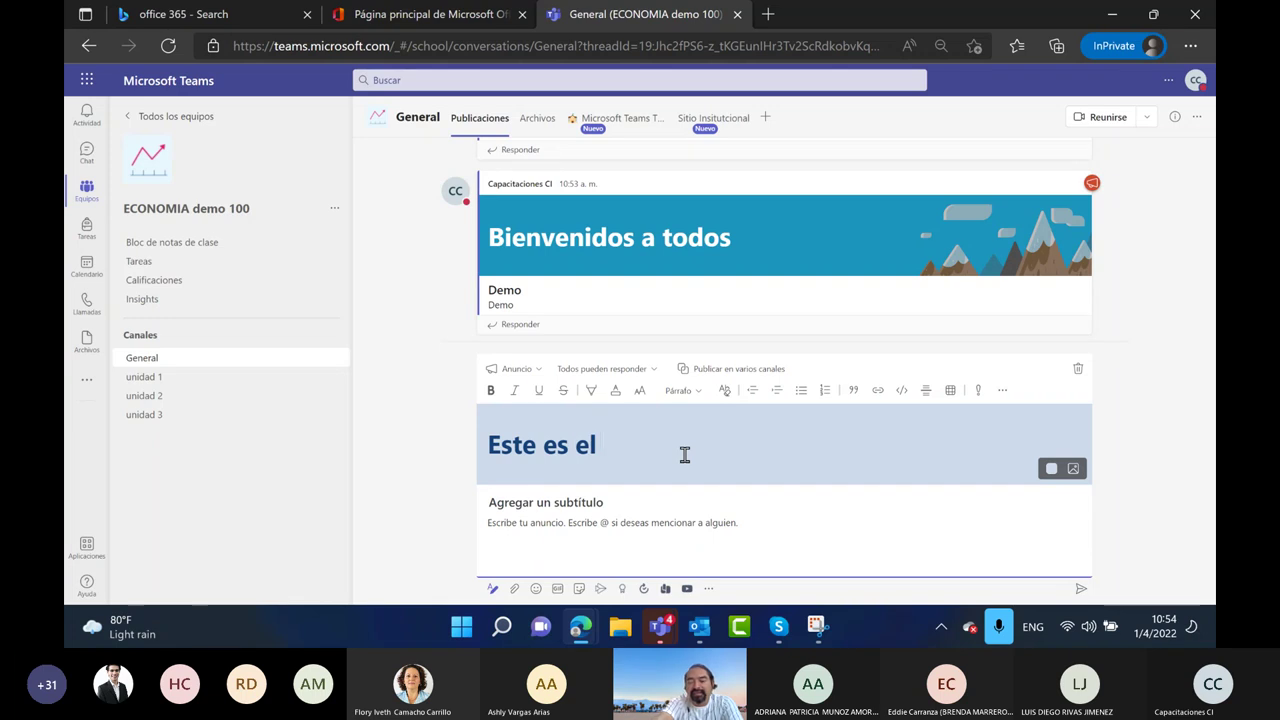
{"action": "type", "text": " instrumento d"}
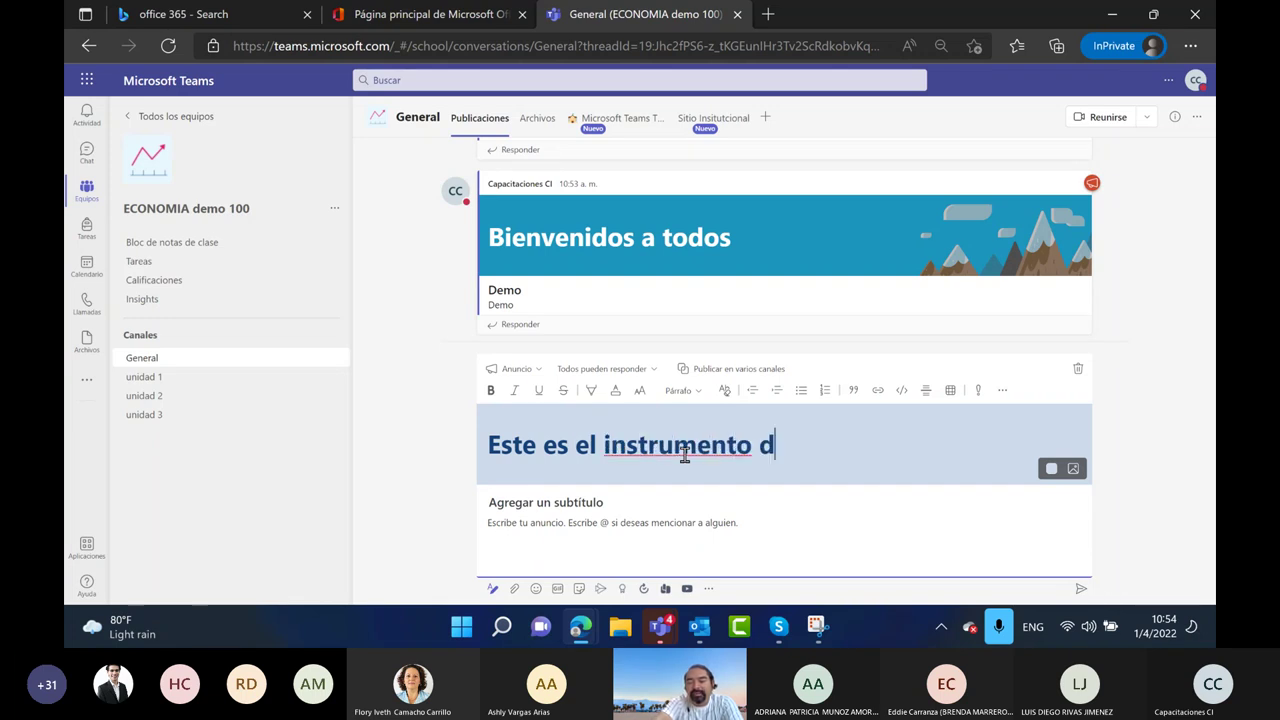
{"action": "type", "text": "e comoun"}
{"action": "key", "text": "BackSpace"}
{"action": "key", "text": "BackSpace"}
{"action": "key", "text": "BackSpace"}
{"action": "type", "text": "un"}
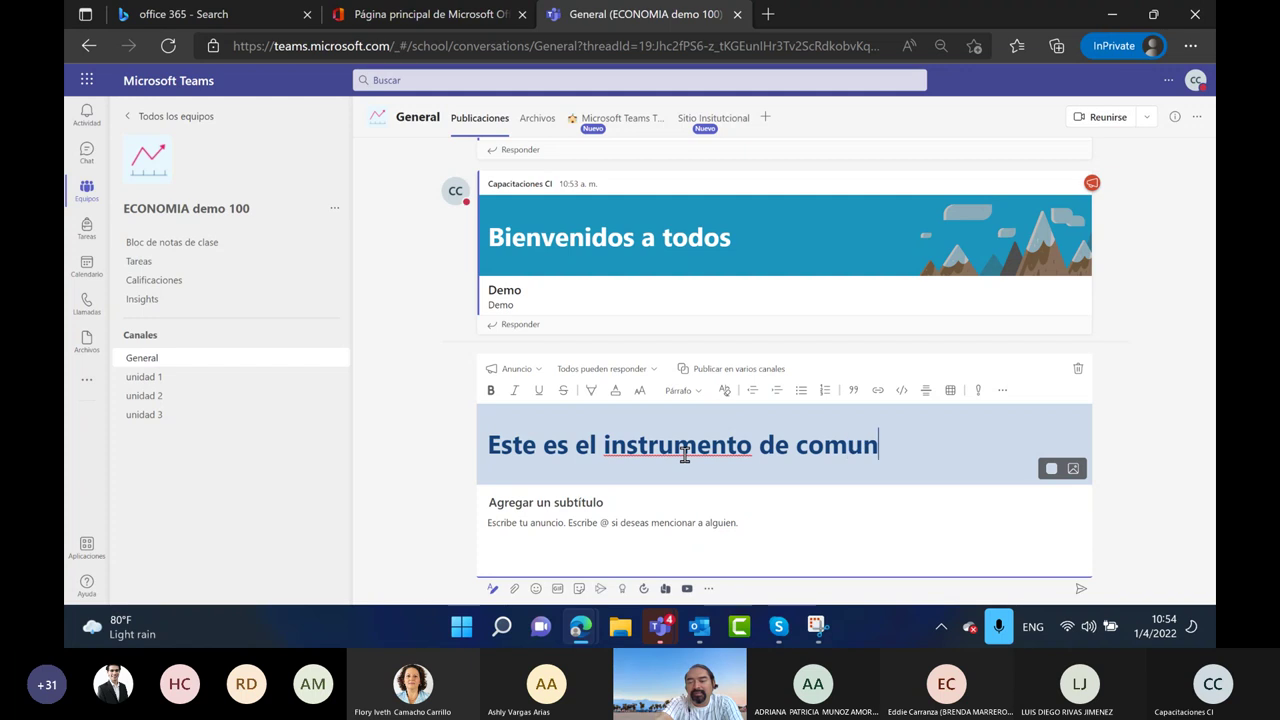
{"action": "type", "text": "icacion "}
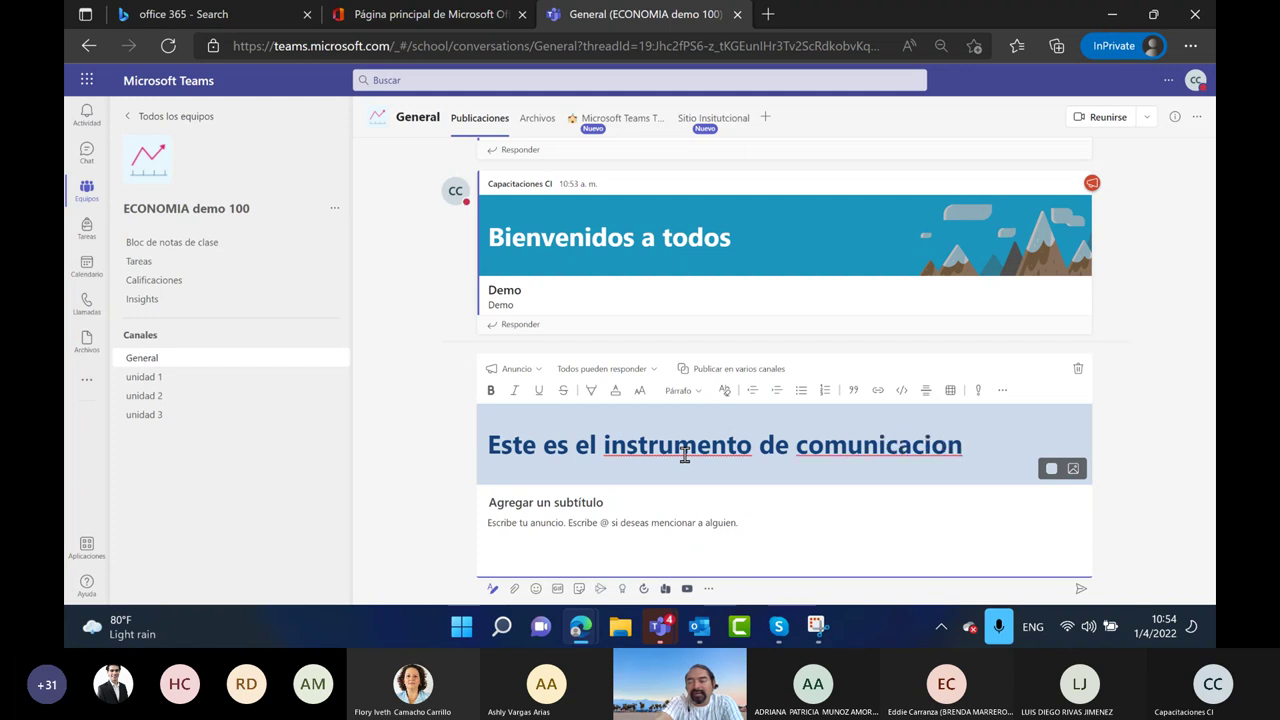
{"action": "type", "text": "en eq"}
{"action": "key", "text": "BackSpace"}
{"action": "key", "text": "BackSpace"}
{"action": "key", "text": "BackSpace"}
{"action": "key", "text": "BackSpace"}
{"action": "key", "text": "BackSpace"}
{"action": "key", "text": "BackSpace"}
{"action": "key", "text": "BackSpace"}
{"action": "key", "text": "BackSpace"}
{"action": "key", "text": "BackSpace"}
{"action": "key", "text": "BackSpace"}
{"action": "key", "text": "BackSpace"}
{"action": "key", "text": "BackSpace"}
{"action": "key", "text": "BackSpace"}
{"action": "key", "text": "BackSpace"}
{"action": "key", "text": "BackSpace"}
{"action": "key", "text": "BackSpace"}
{"action": "key", "text": "BackSpace"}
{"action": "key", "text": "BackSpace"}
{"action": "key", "text": "BackSpace"}
{"action": "key", "text": "BackSpace"}
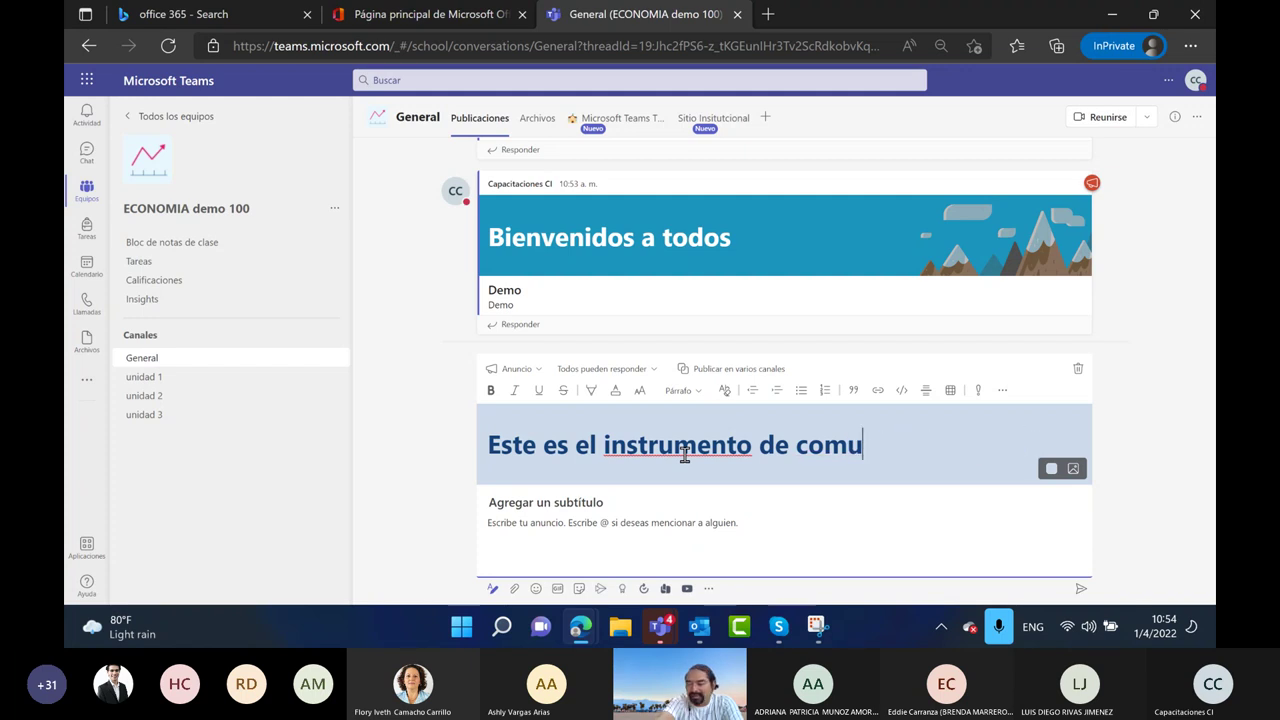
{"action": "key", "text": "BackSpace"}
{"action": "key", "text": "BackSpace"}
{"action": "key", "text": "BackSpace"}
{"action": "key", "text": "BackSpace"}
{"action": "key", "text": "BackSpace"}
{"action": "key", "text": "BackSpace"}
{"action": "key", "text": "BackSpace"}
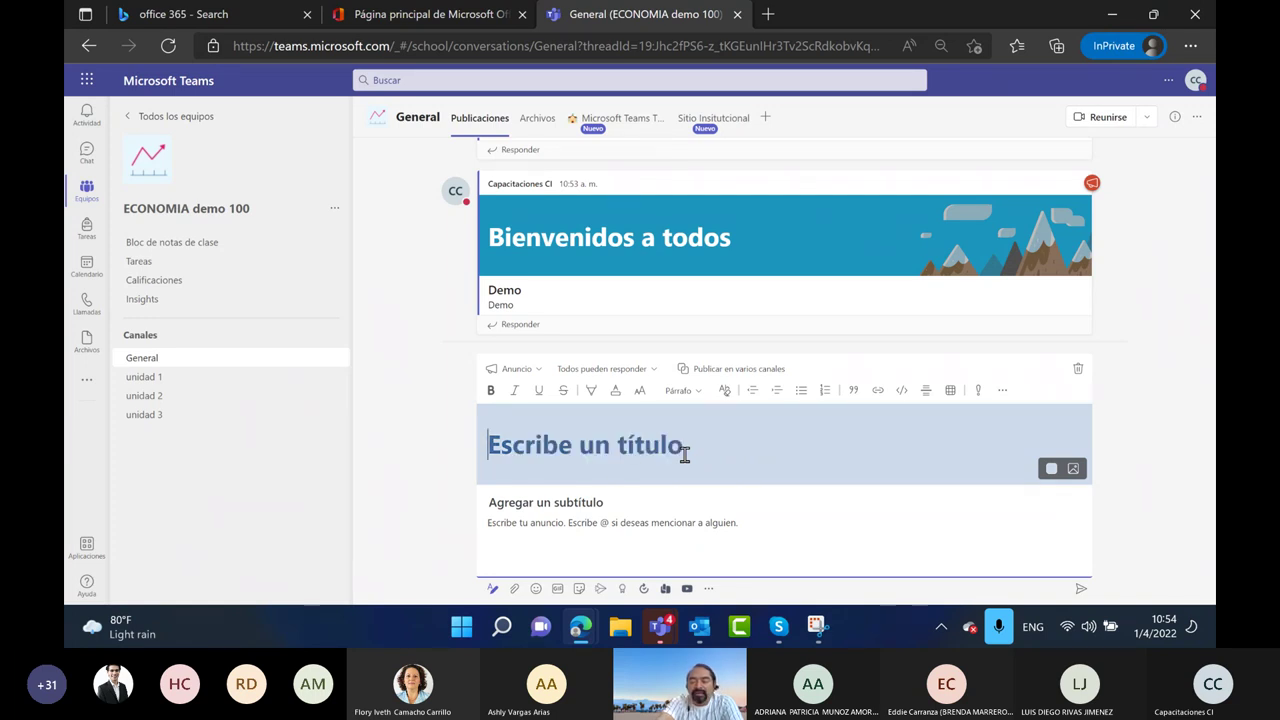
{"action": "type", "text": "Obserce"}
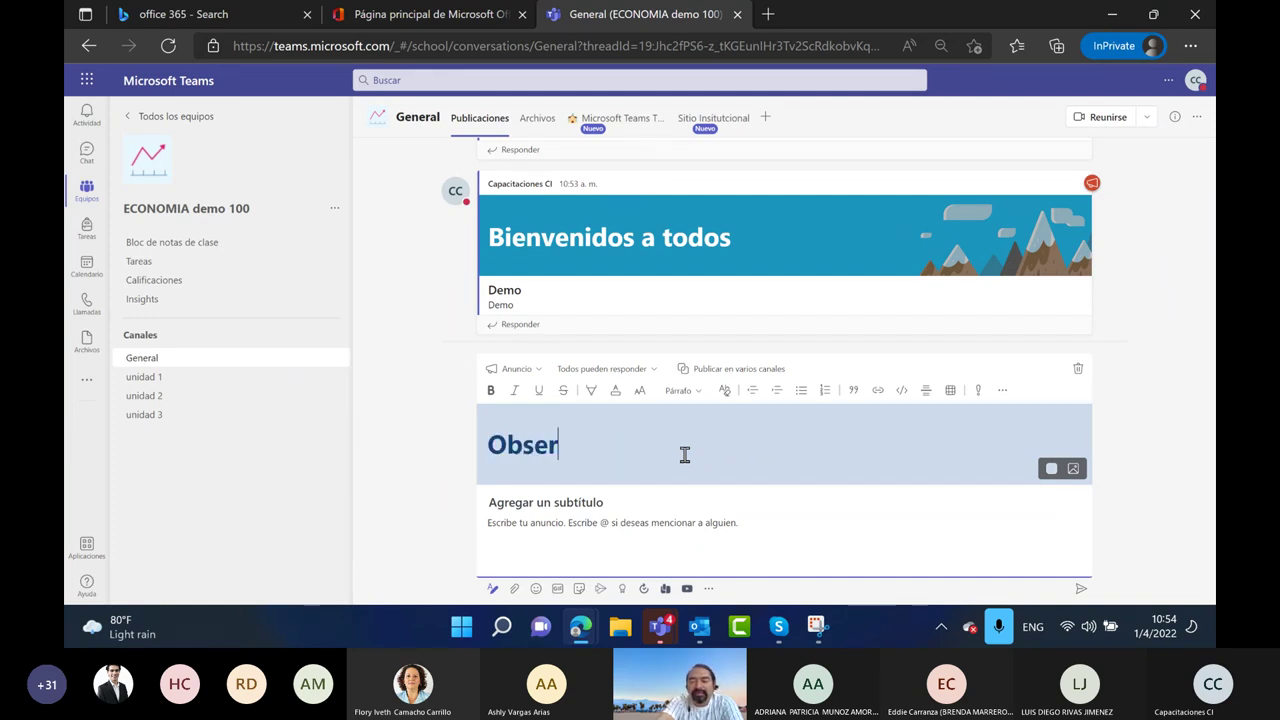
{"action": "key", "text": "BackSpace"}
{"action": "key", "text": "BackSpace"}
{"action": "type", "text": "ve el"}
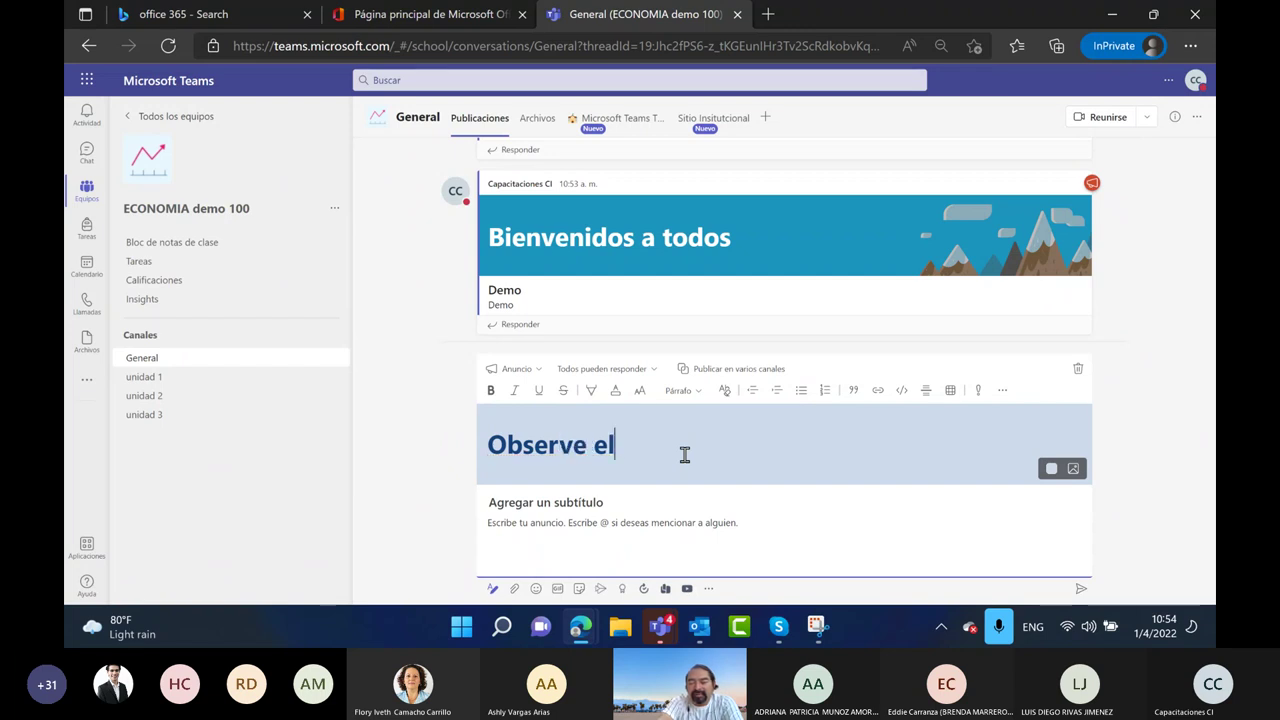
{"action": "type", "text": " resultado de"}
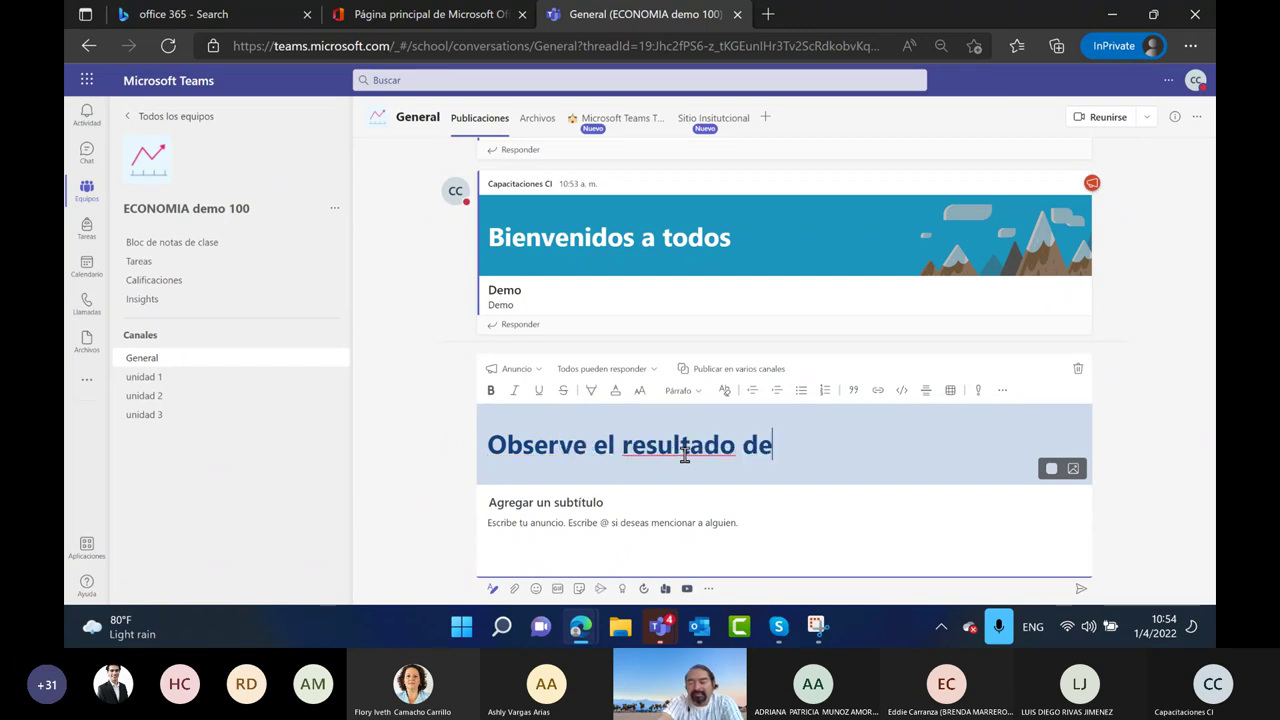
{"action": "key", "text": "BackSpace"}
{"action": "key", "text": "BackSpace"}
{"action": "type", "text": "cro"}
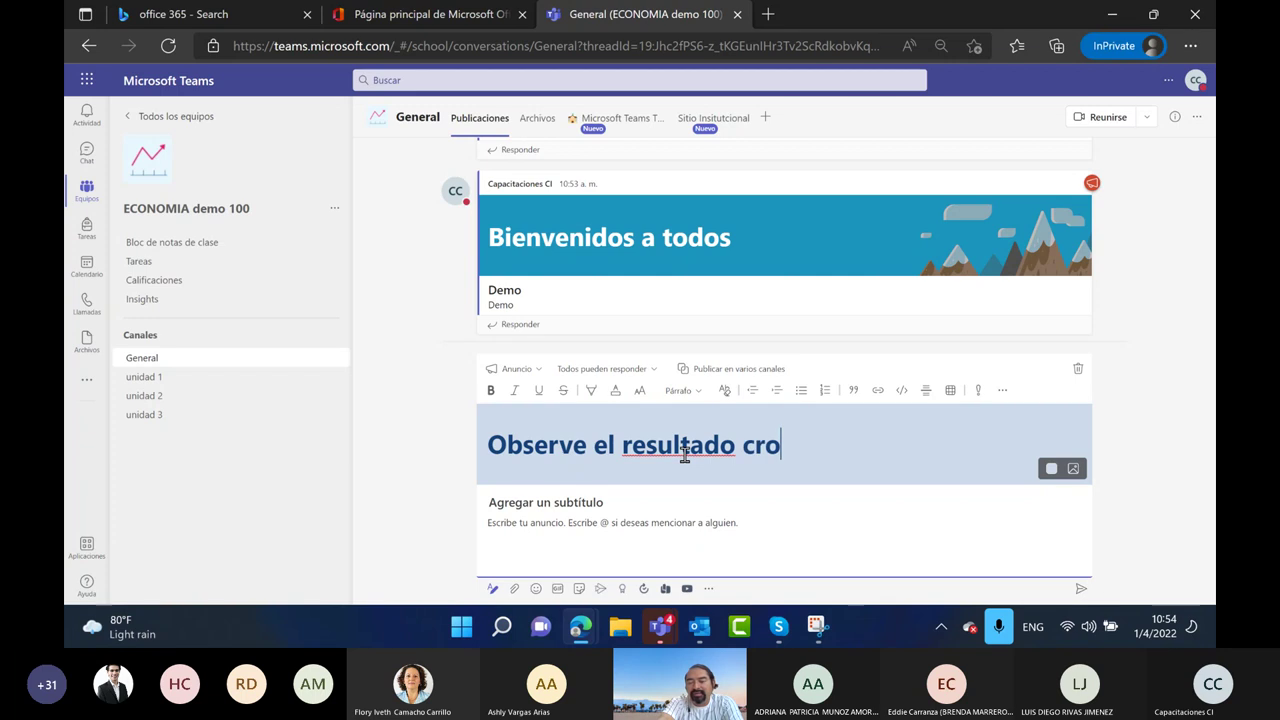
{"action": "type", "text": "ss teams"}
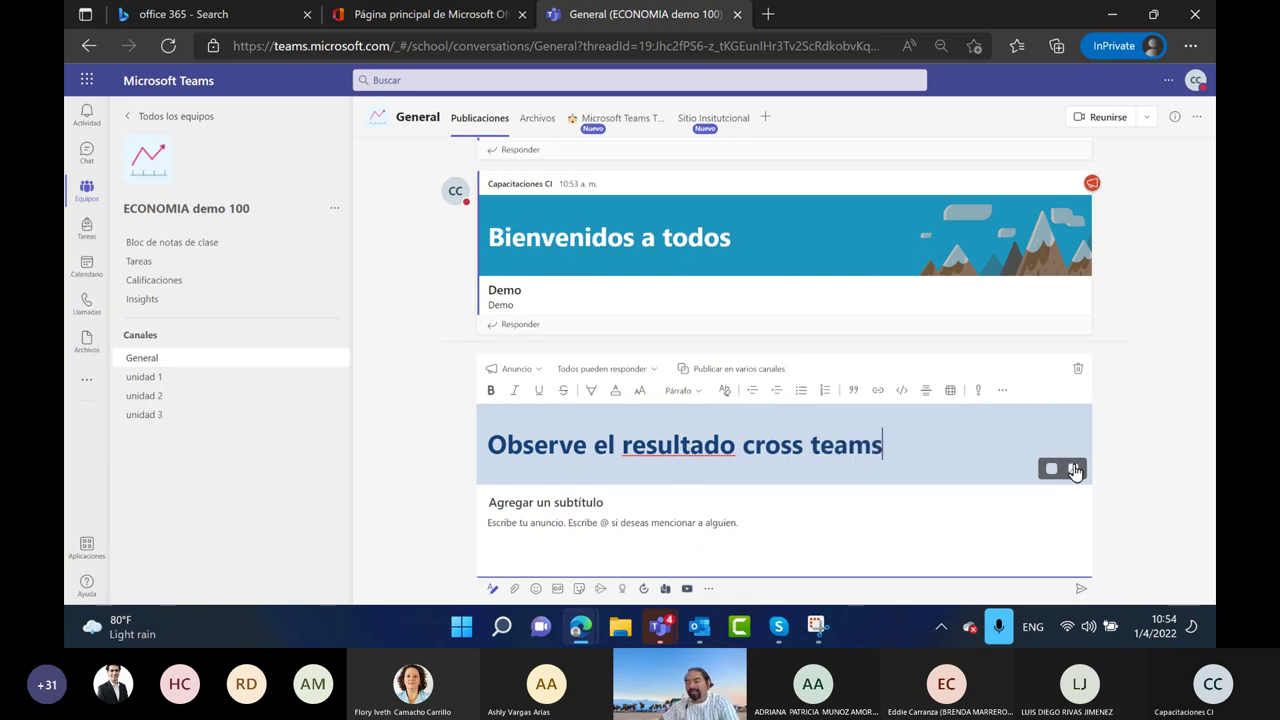
Set the title background to the teal megaphone illustration
{"action": "left_click", "coordinate": [1073, 469]}
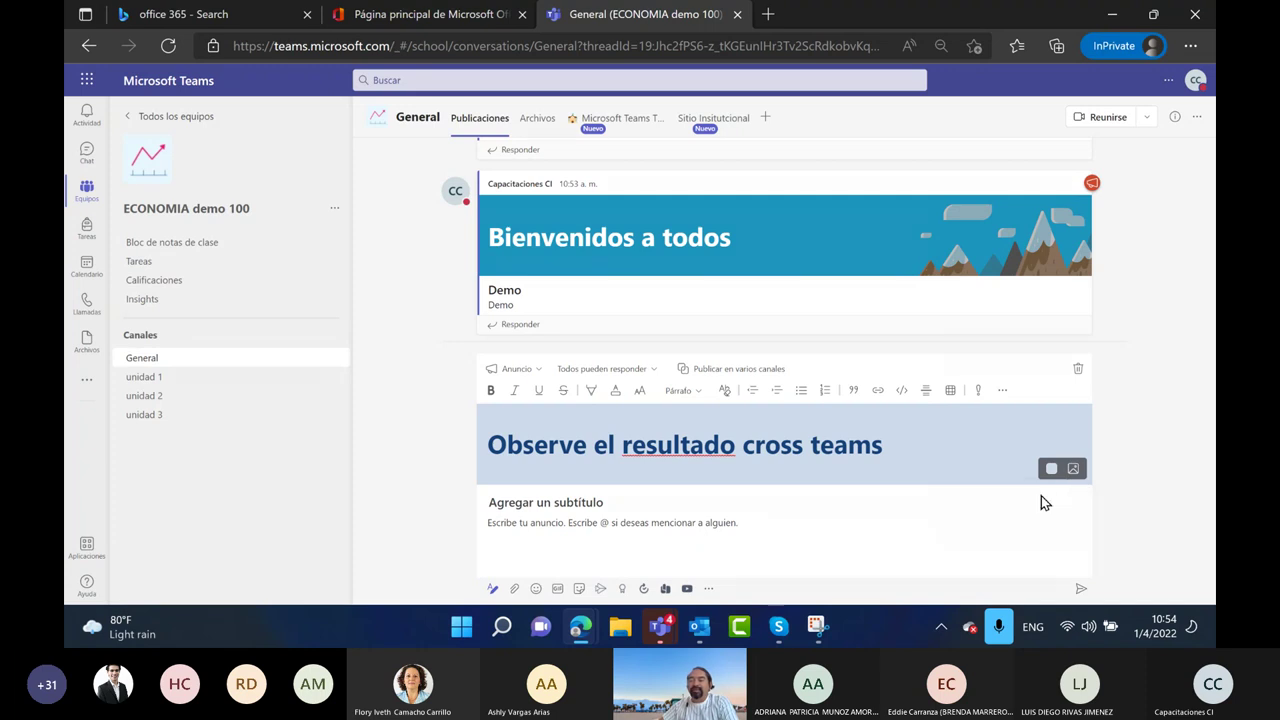
{"action": "left_click", "coordinate": [1040, 499]}
{"action": "scroll", "coordinate": [807, 400], "scroll_direction": "down", "scroll_amount": 2}
{"action": "left_click", "coordinate": [726, 376]}
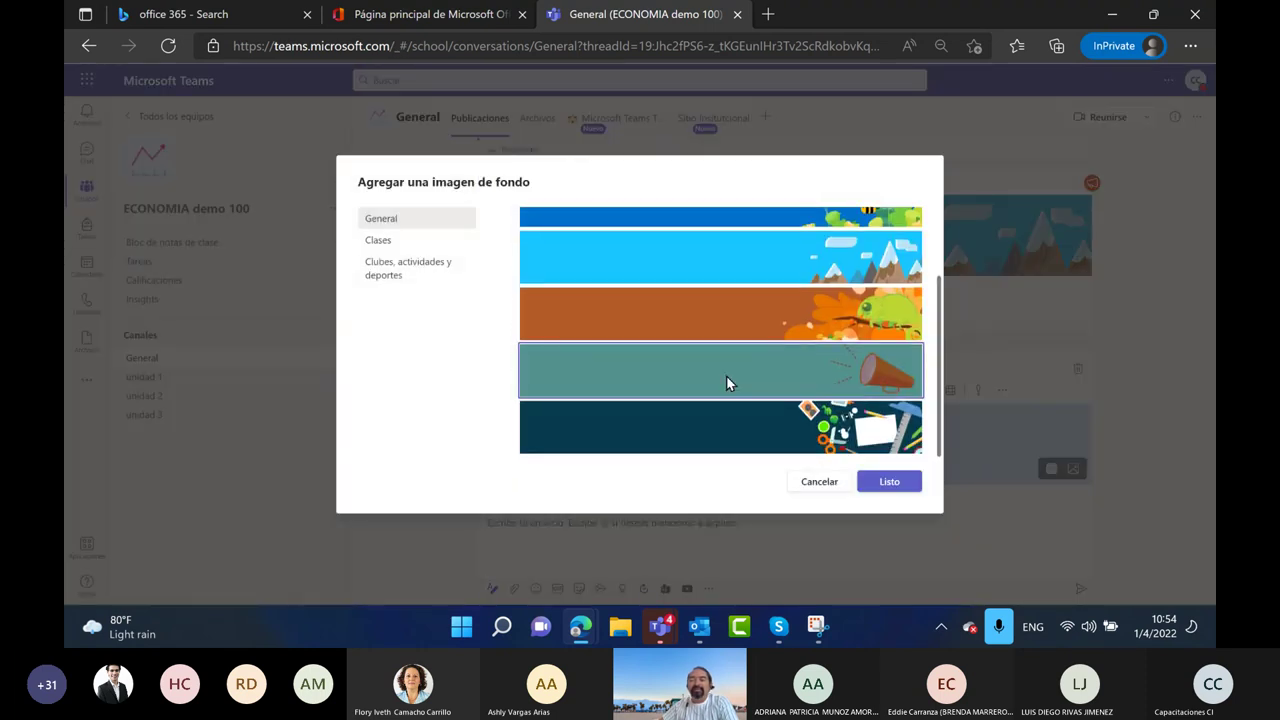
{"action": "left_click", "coordinate": [889, 483]}
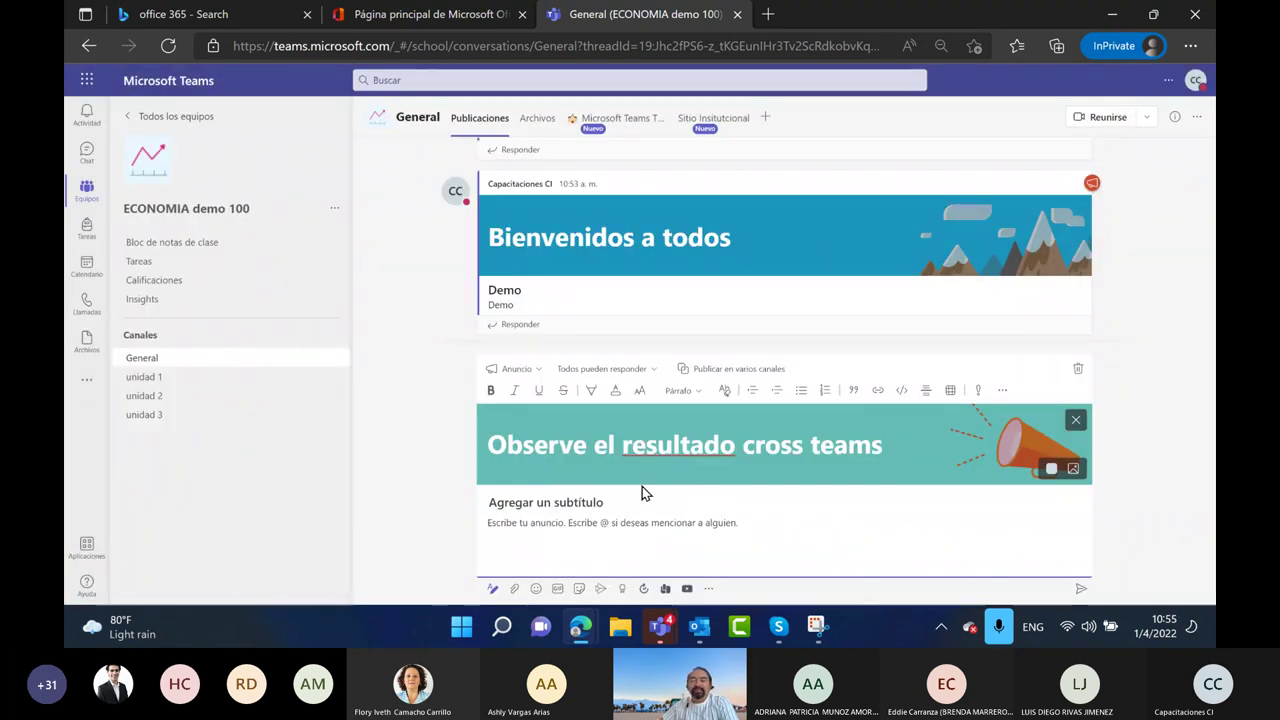
Enter 'demo' as both the subtitle and the body text
{"action": "type", "text": "demo"}
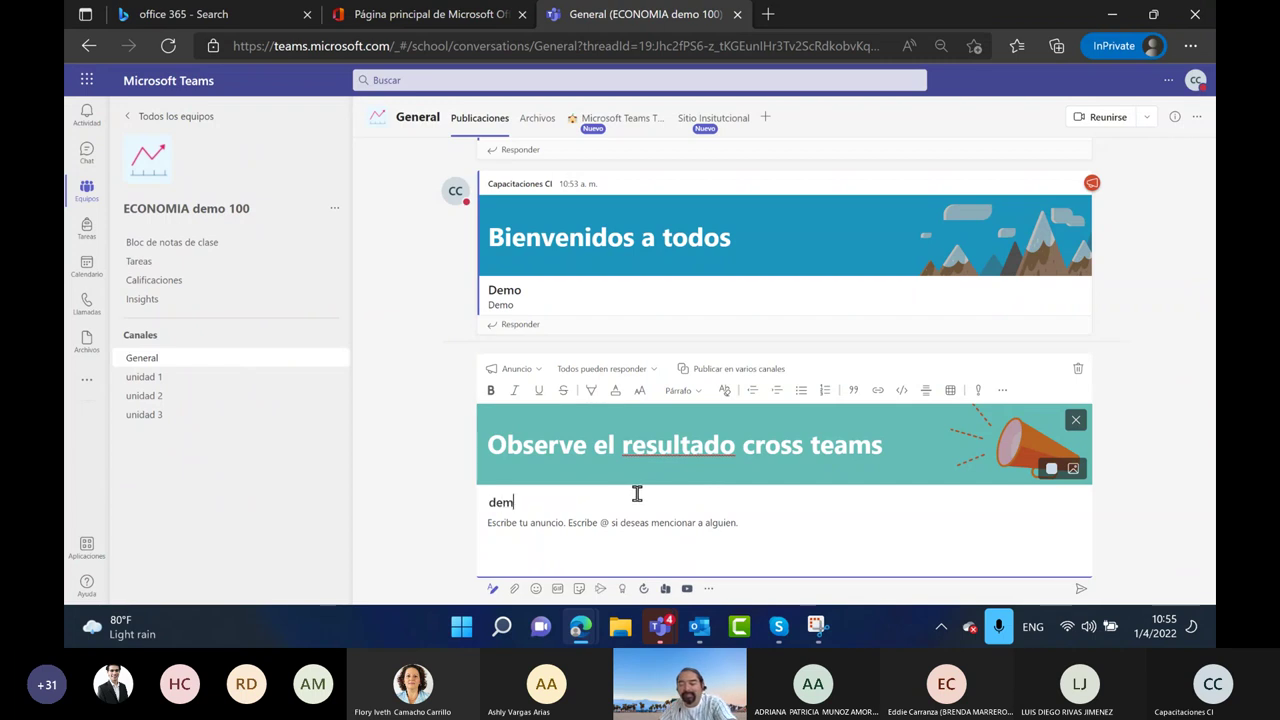
{"action": "left_click", "coordinate": [613, 524]}
{"action": "type", "text": "demo"}
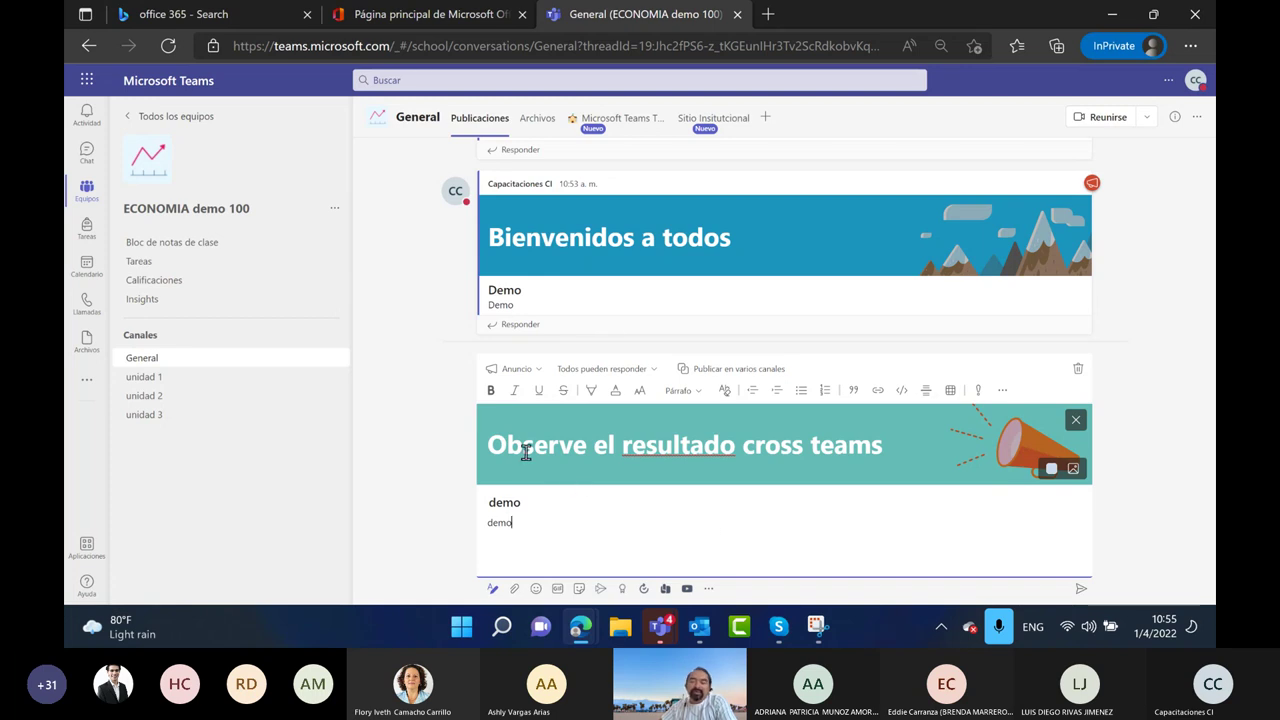
Keep the Anuncio type and open replies, zoom to 90%, and enable Publicar en varios canales
{"action": "left_click", "coordinate": [539, 372]}
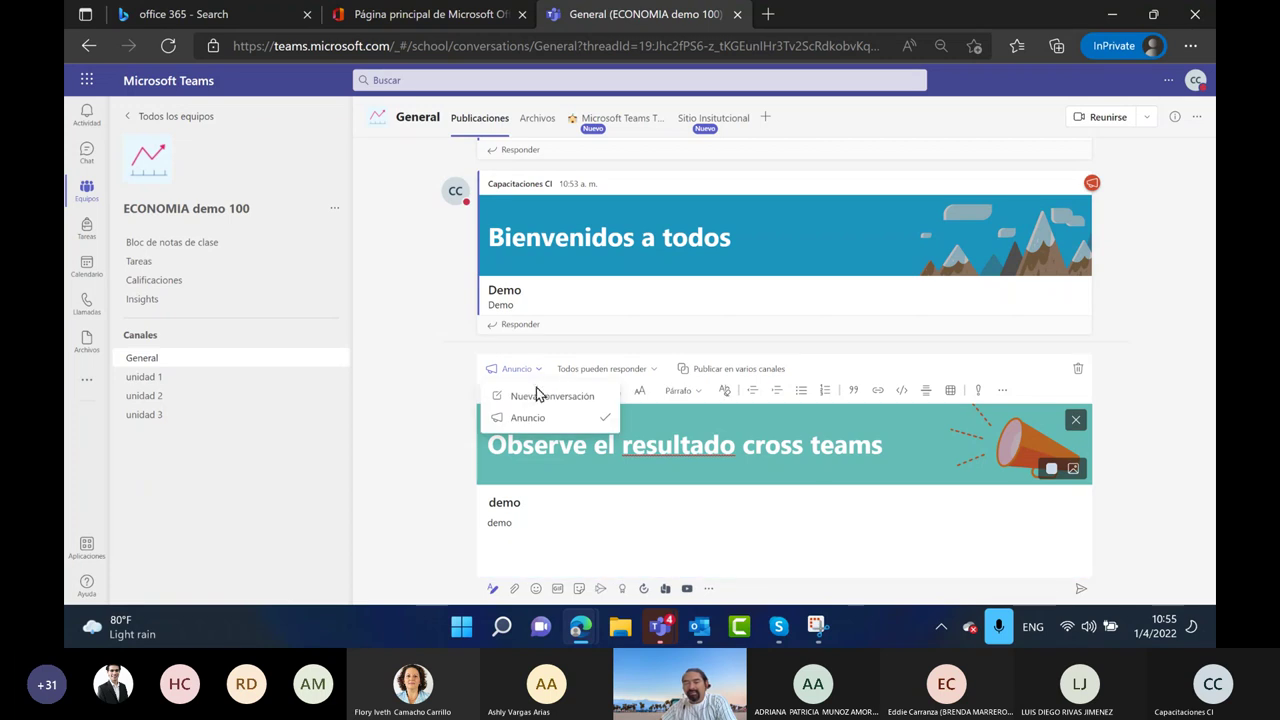
{"action": "left_click", "coordinate": [530, 418]}
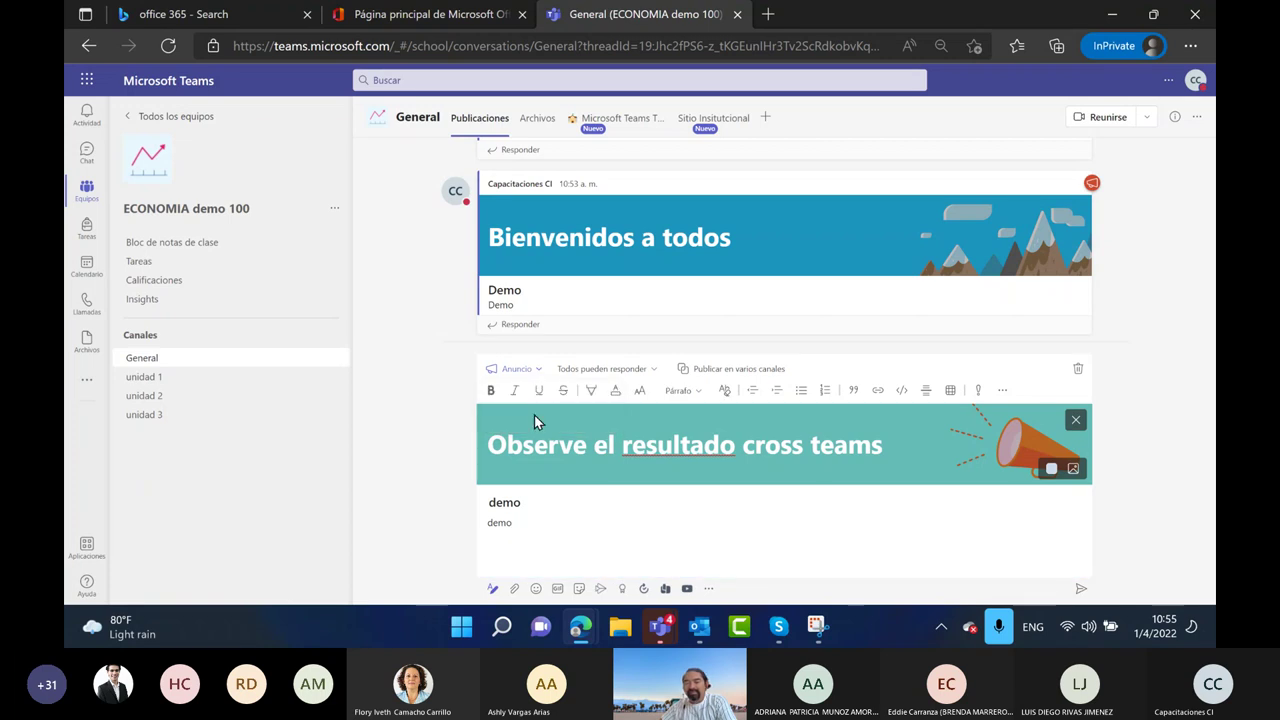
{"action": "left_click", "coordinate": [655, 377]}
{"action": "left_click", "coordinate": [1190, 45]}
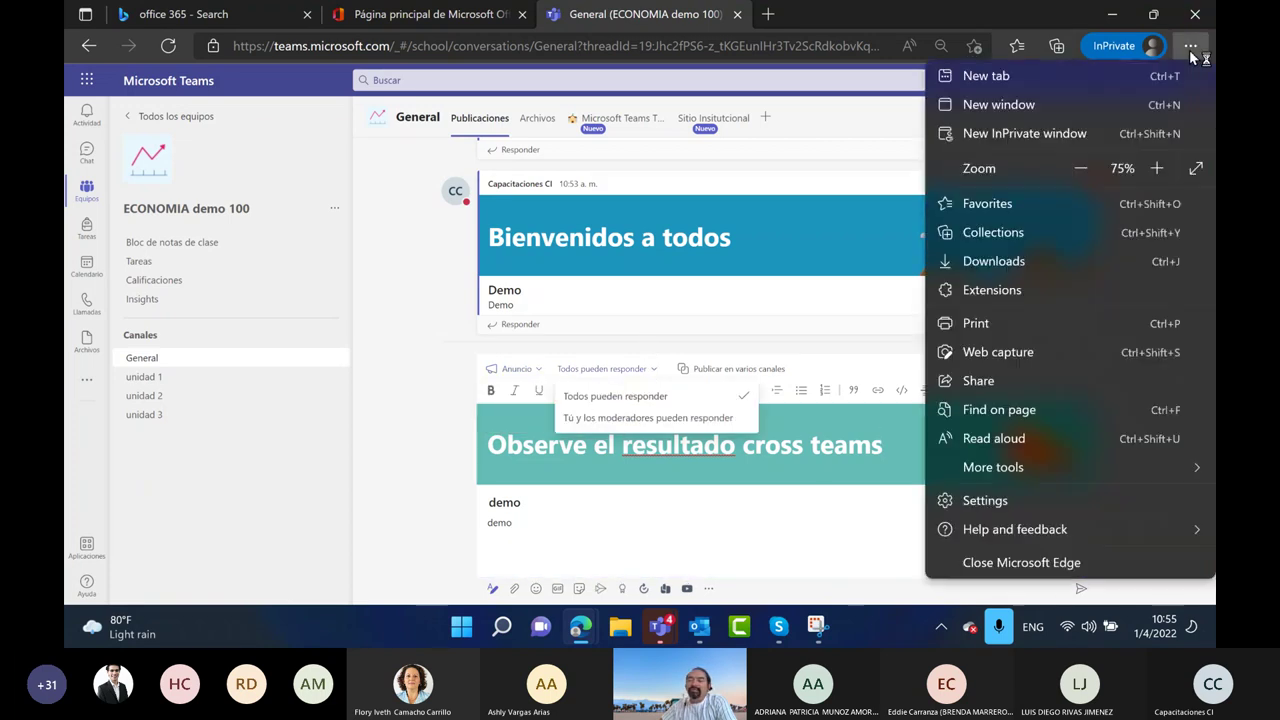
{"action": "left_click", "coordinate": [1156, 168]}
{"action": "left_click", "coordinate": [1156, 168]}
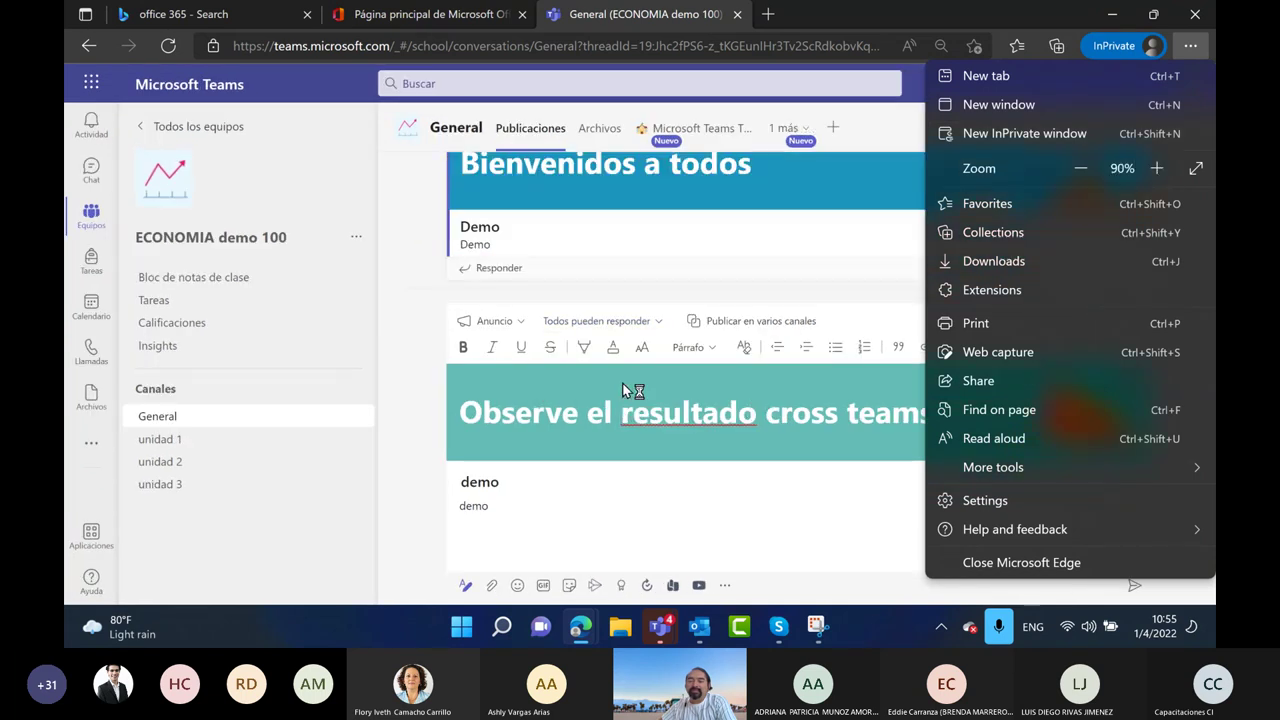
{"action": "left_click", "coordinate": [652, 322]}
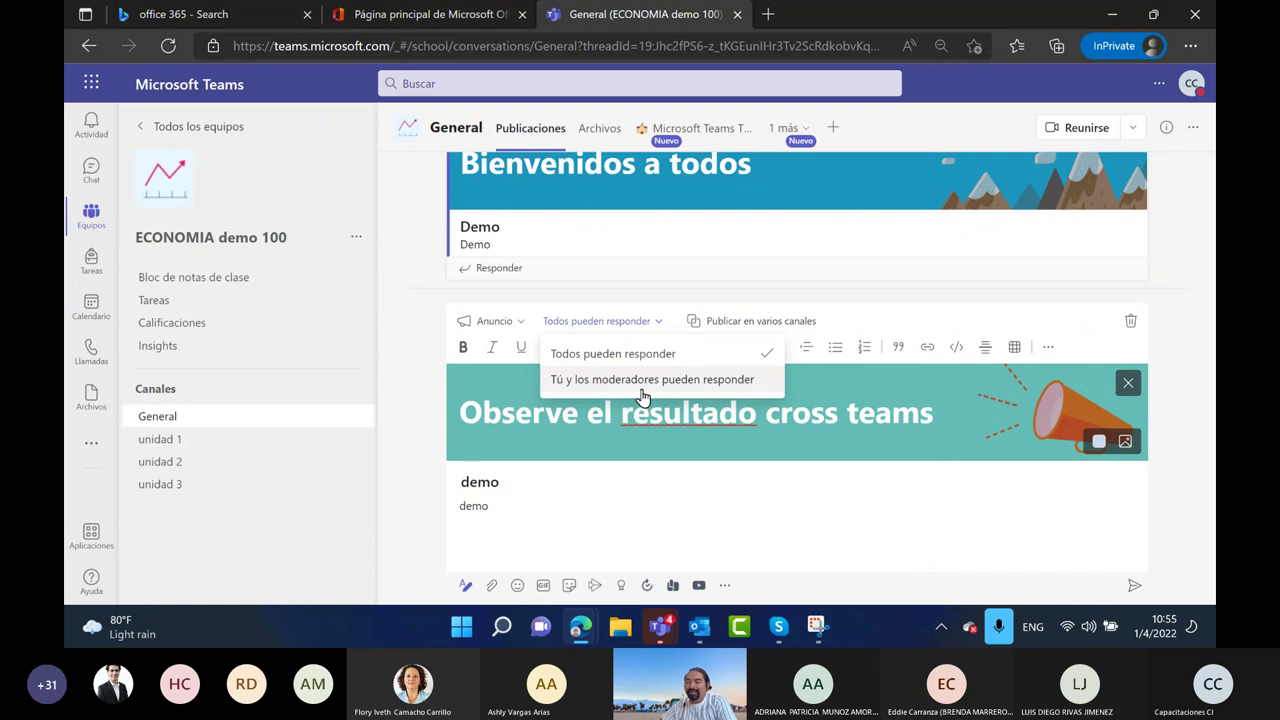
{"action": "left_click", "coordinate": [797, 277]}
{"action": "left_click", "coordinate": [749, 323]}
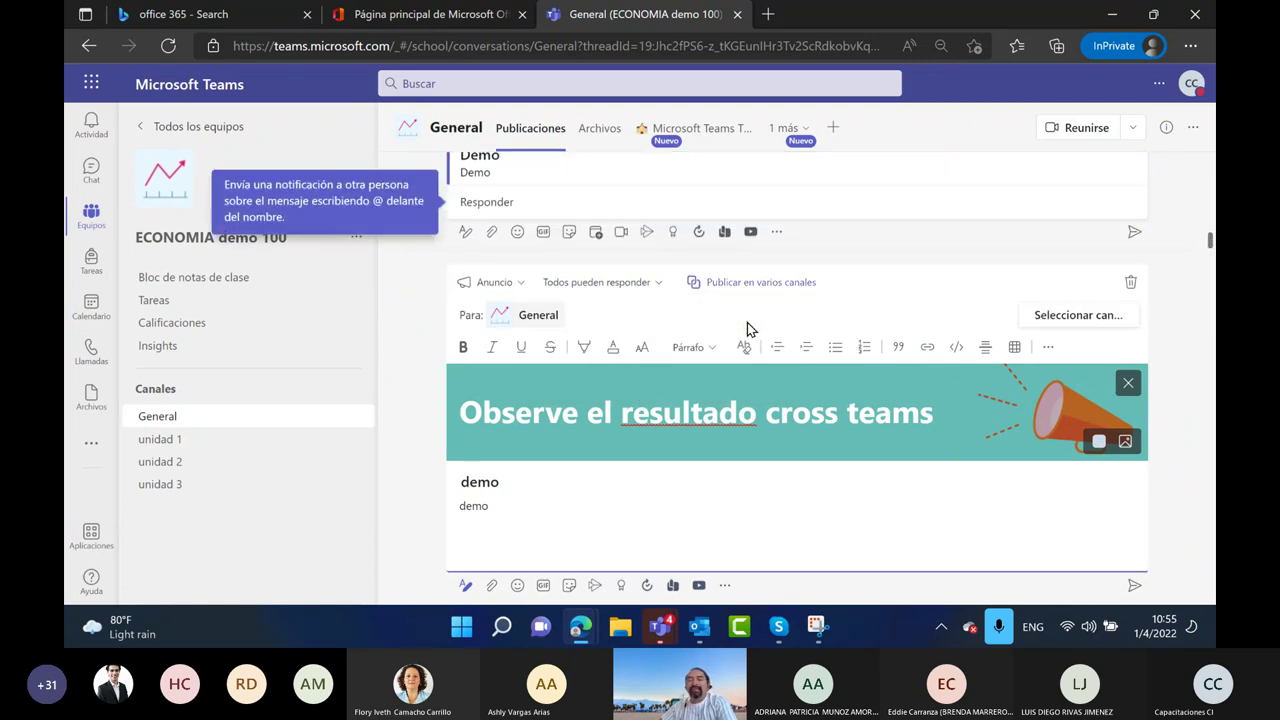
Add the General channels of Investigadores Economia 100 and Coordinacion Economia 100 as destinations
{"action": "left_click", "coordinate": [1053, 327]}
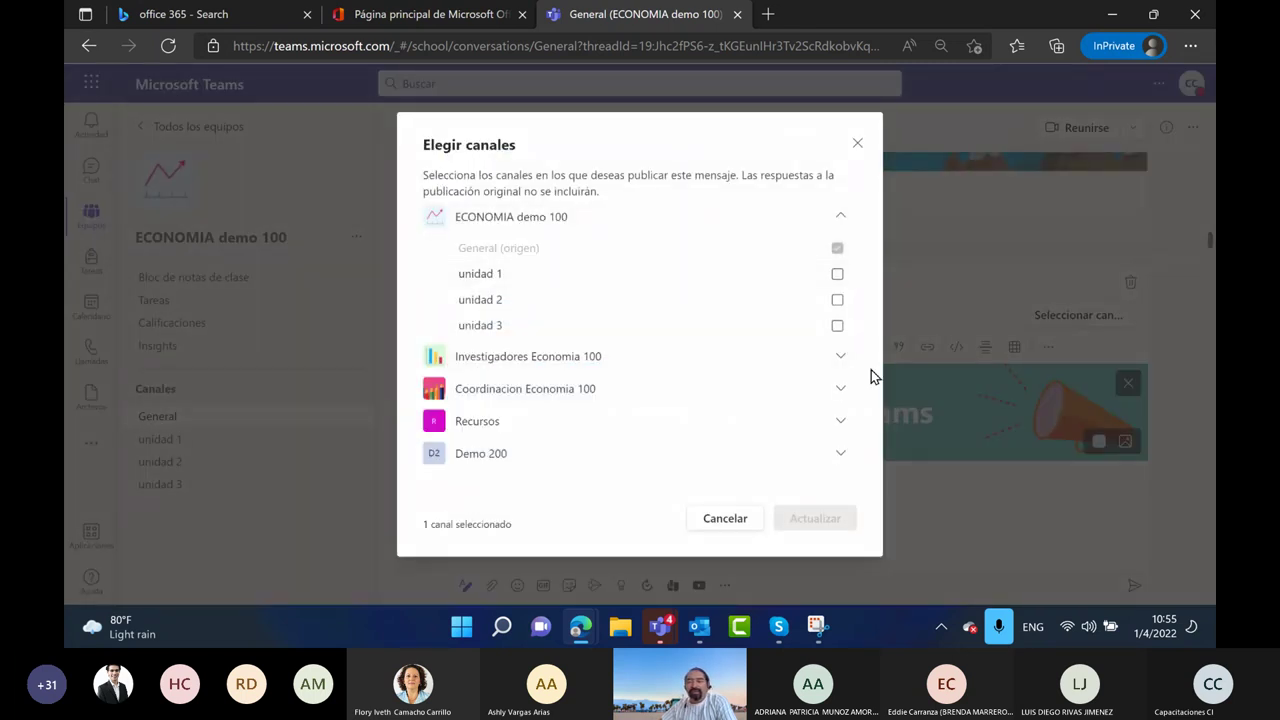
{"action": "left_click", "coordinate": [841, 362]}
{"action": "left_click", "coordinate": [514, 390]}
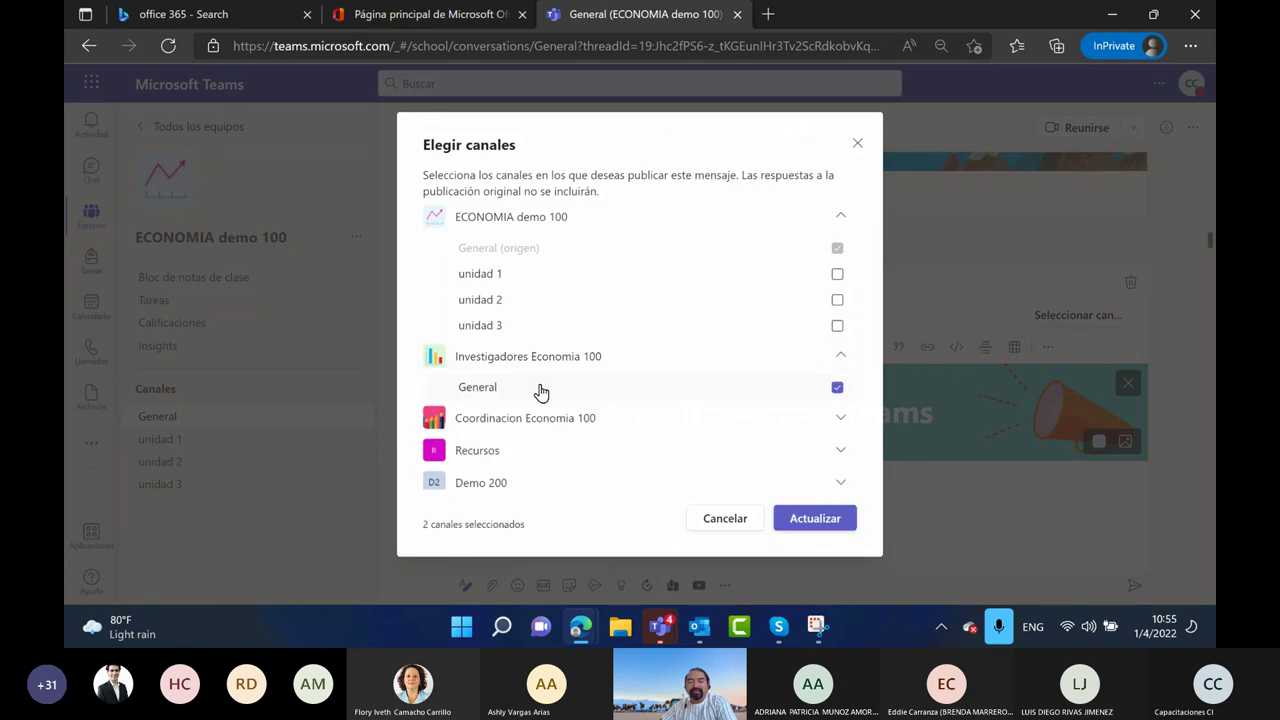
{"action": "left_click", "coordinate": [841, 419]}
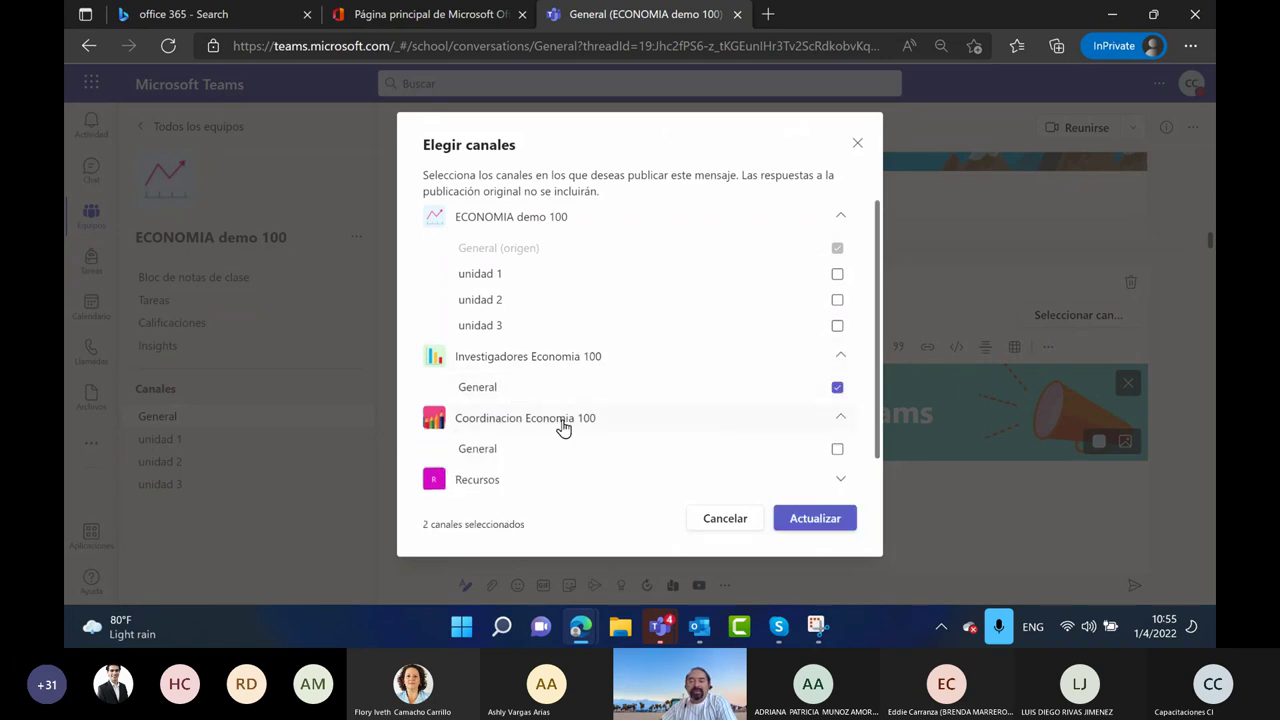
{"action": "left_click", "coordinate": [507, 450]}
Add the Recursos and Demo 200 General channels and confirm the five channels with Actualizar
{"action": "scroll", "coordinate": [585, 365], "scroll_direction": "down", "scroll_amount": 1}
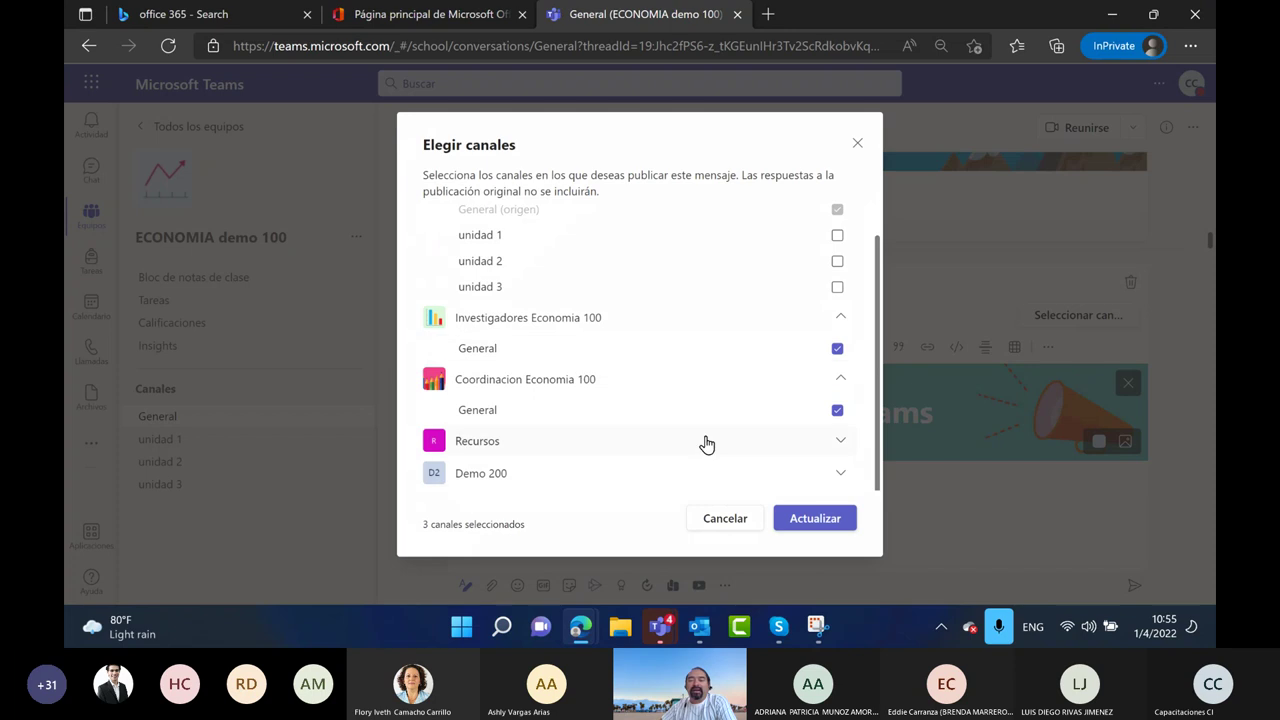
{"action": "left_click", "coordinate": [841, 446]}
{"action": "scroll", "coordinate": [563, 420], "scroll_direction": "down", "scroll_amount": 1}
{"action": "left_click", "coordinate": [528, 447]}
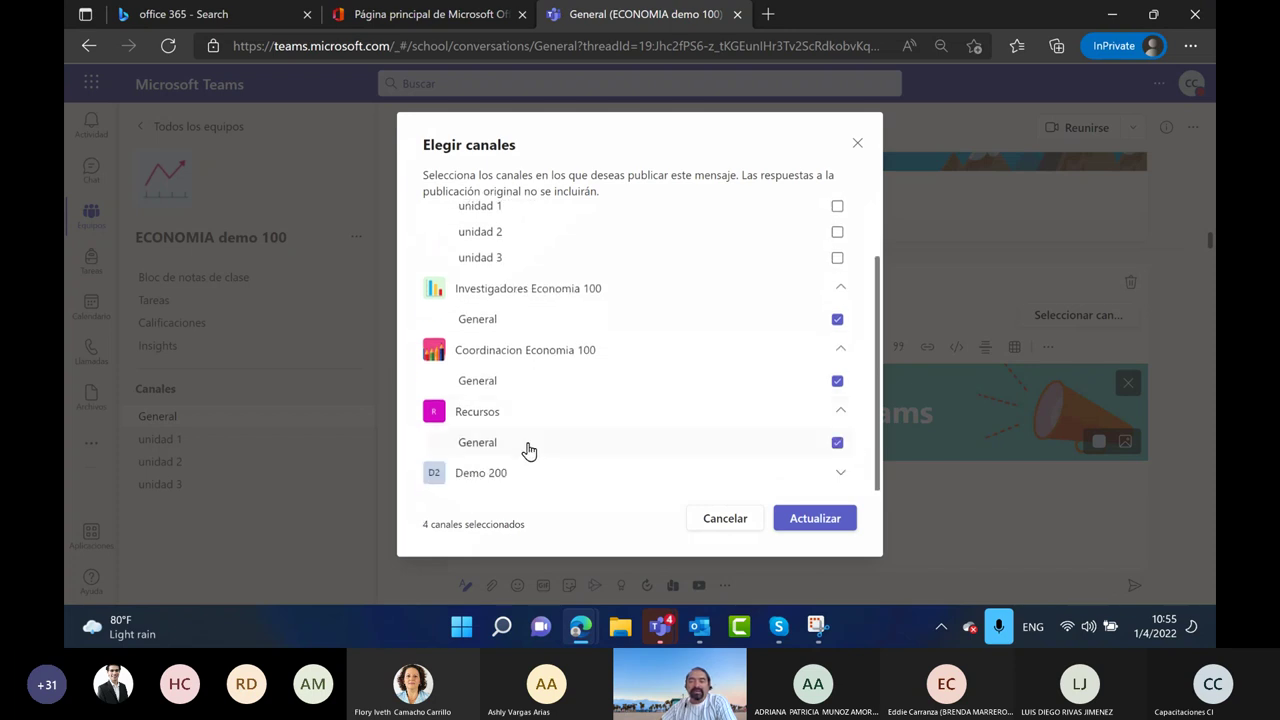
{"action": "left_click", "coordinate": [841, 472]}
{"action": "scroll", "coordinate": [531, 369], "scroll_direction": "down", "scroll_amount": 1}
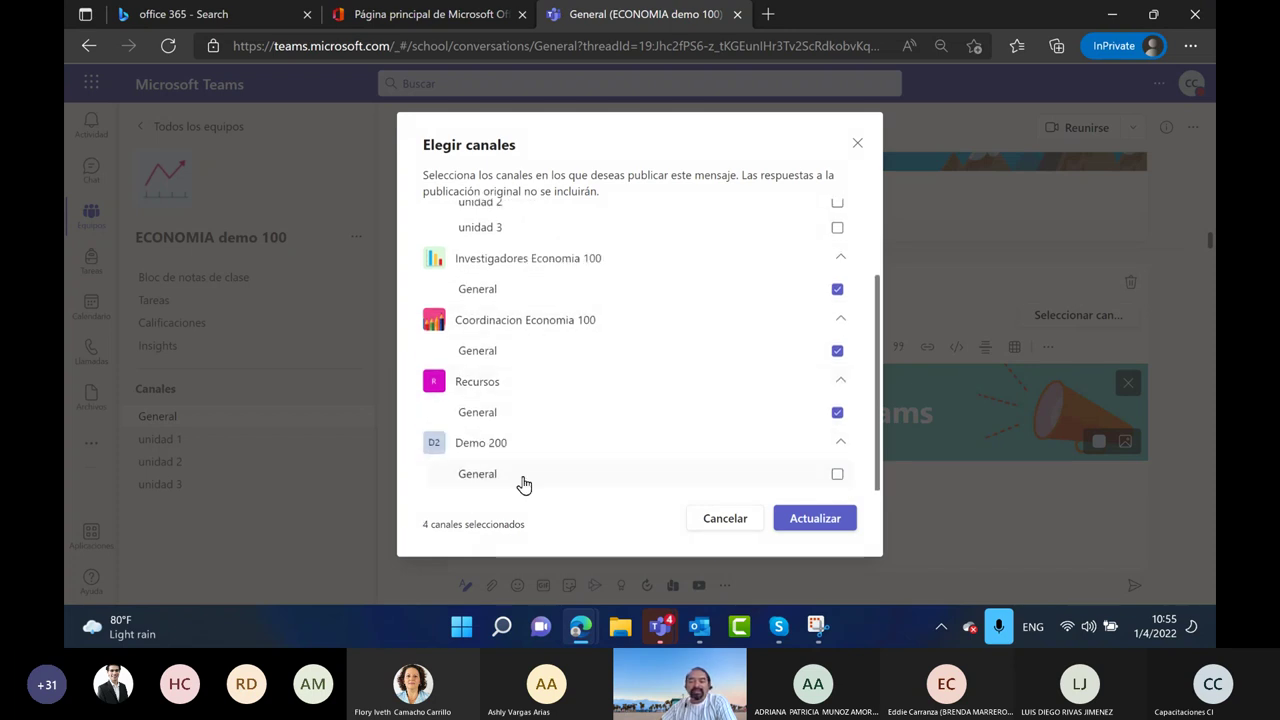
{"action": "left_click", "coordinate": [494, 478]}
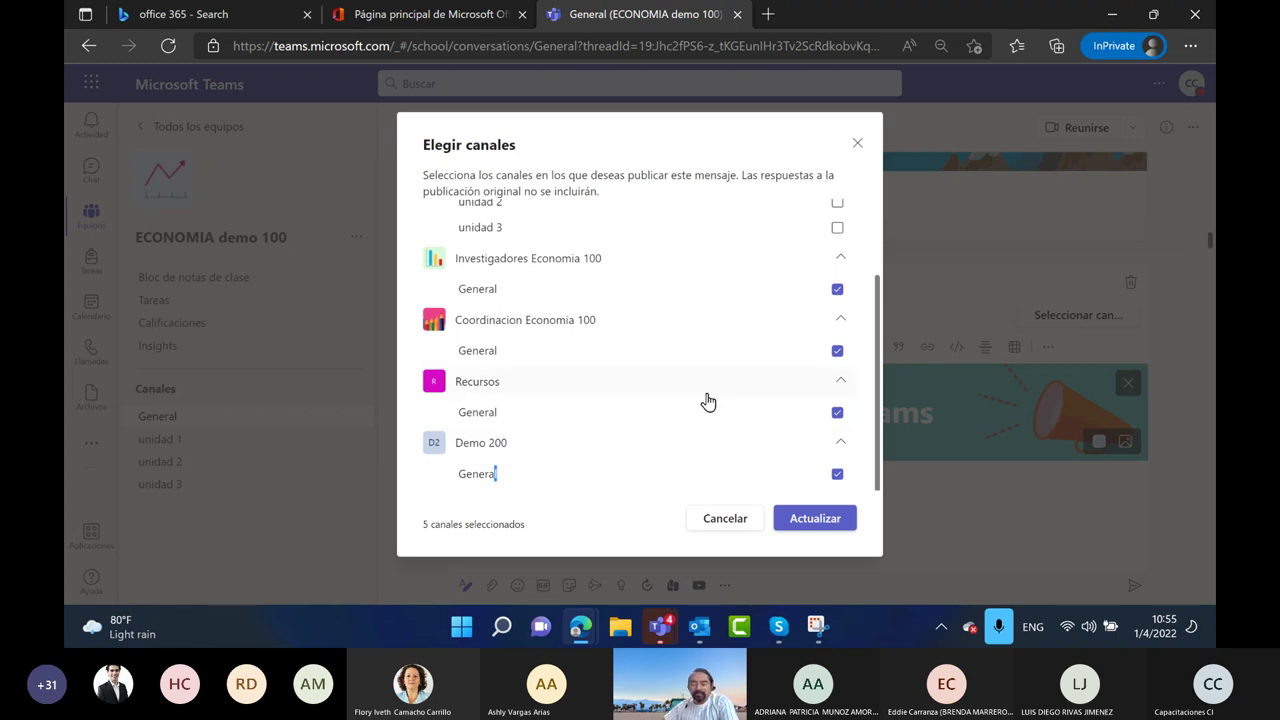
{"action": "left_click", "coordinate": [806, 528]}
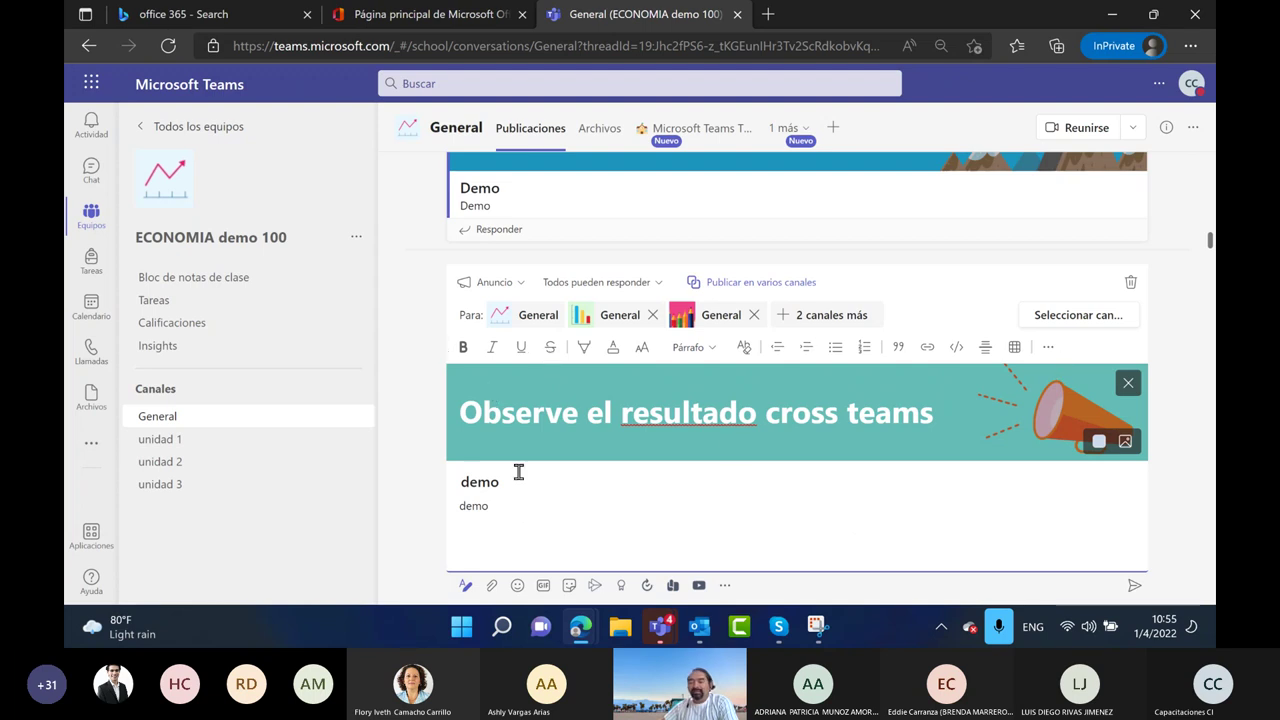
Mark the announcement as important (¡IMPORTANTE!) and send it to the five channels
{"action": "left_click", "coordinate": [1047, 350]}
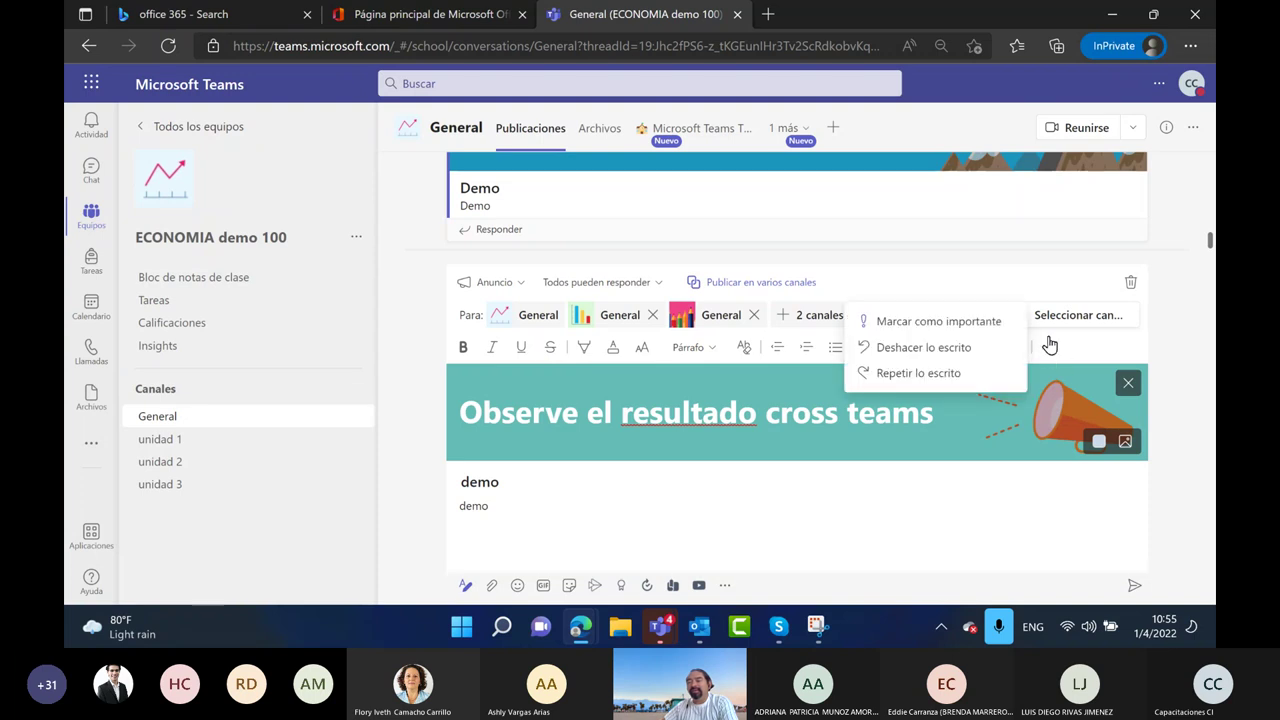
{"action": "left_click", "coordinate": [926, 323]}
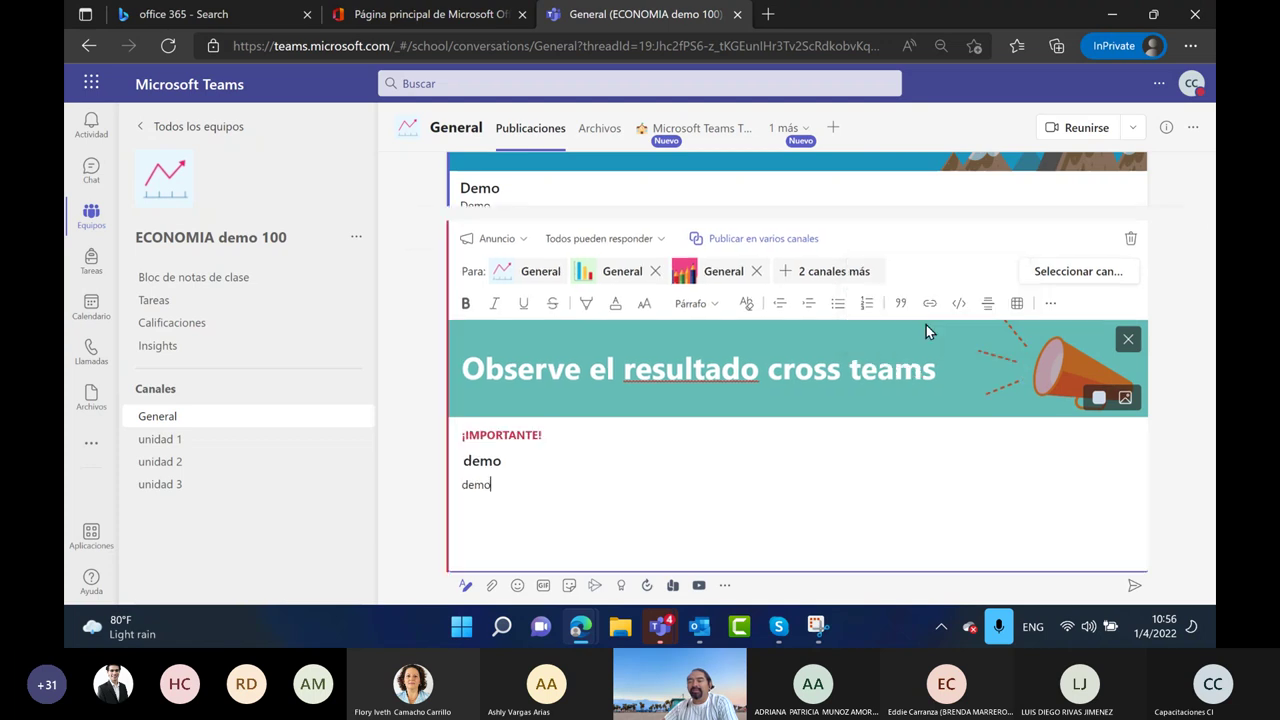
{"action": "left_click_drag", "start_coordinate": [556, 440], "coordinate": [464, 436]}
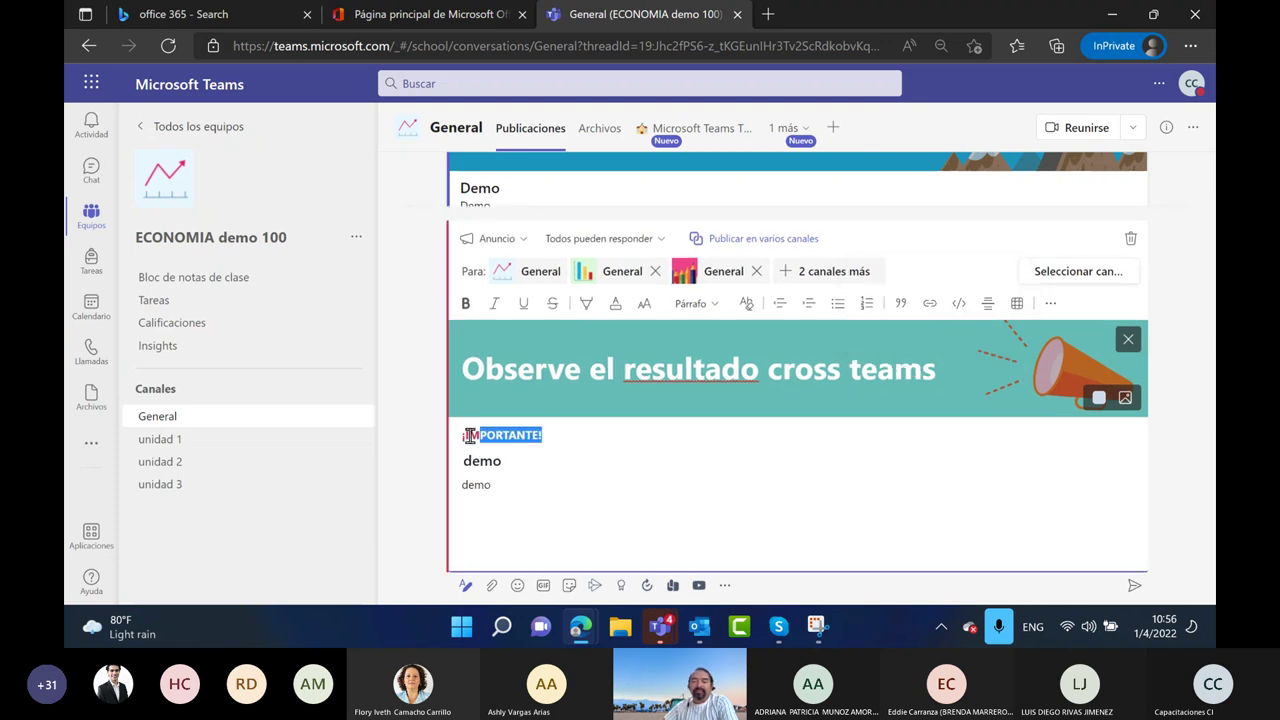
{"action": "left_click", "coordinate": [604, 490]}
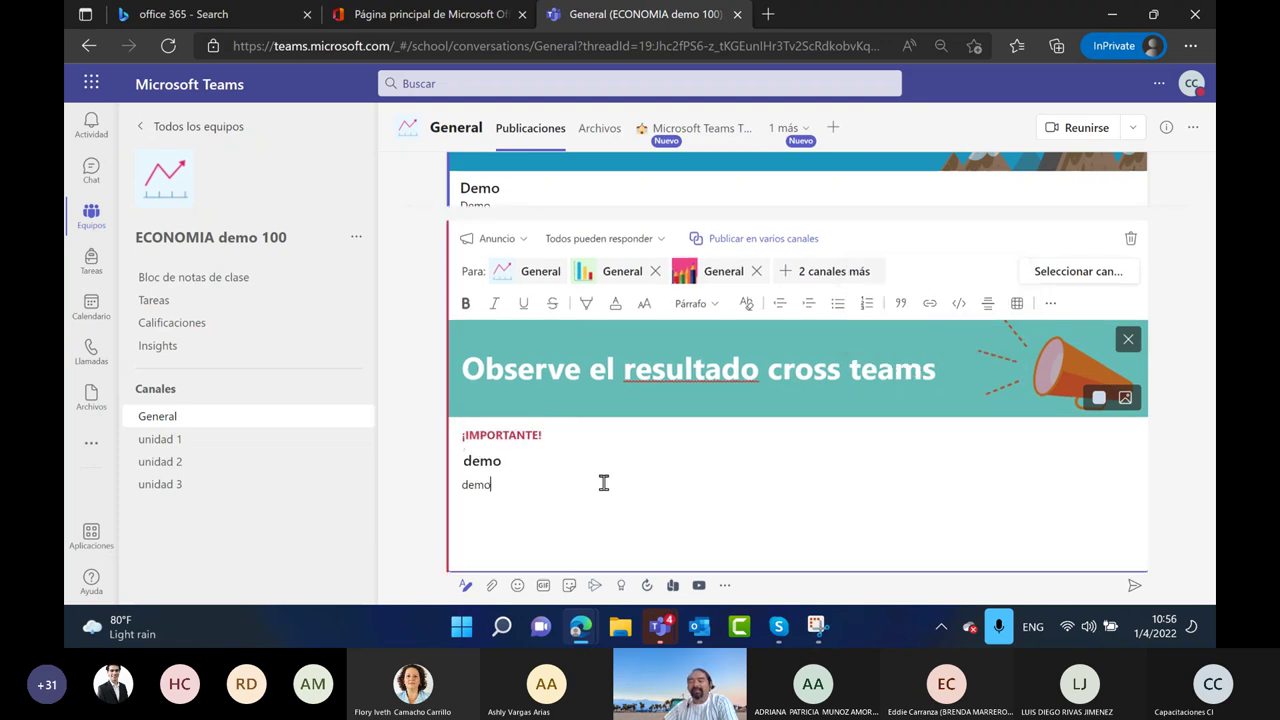
{"action": "left_click", "coordinate": [1134, 585]}
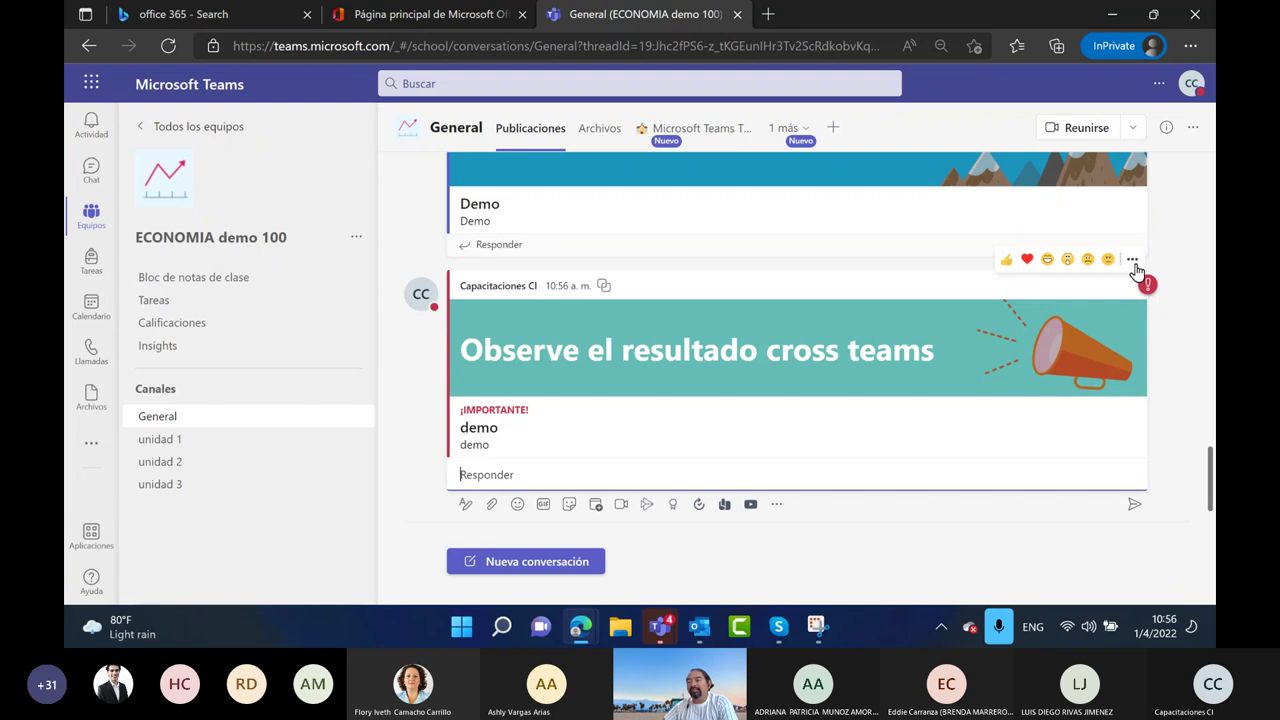
Pin the 'Observe el resultado cross teams' announcement for everyone with Anclar
{"action": "left_click", "coordinate": [1134, 262]}
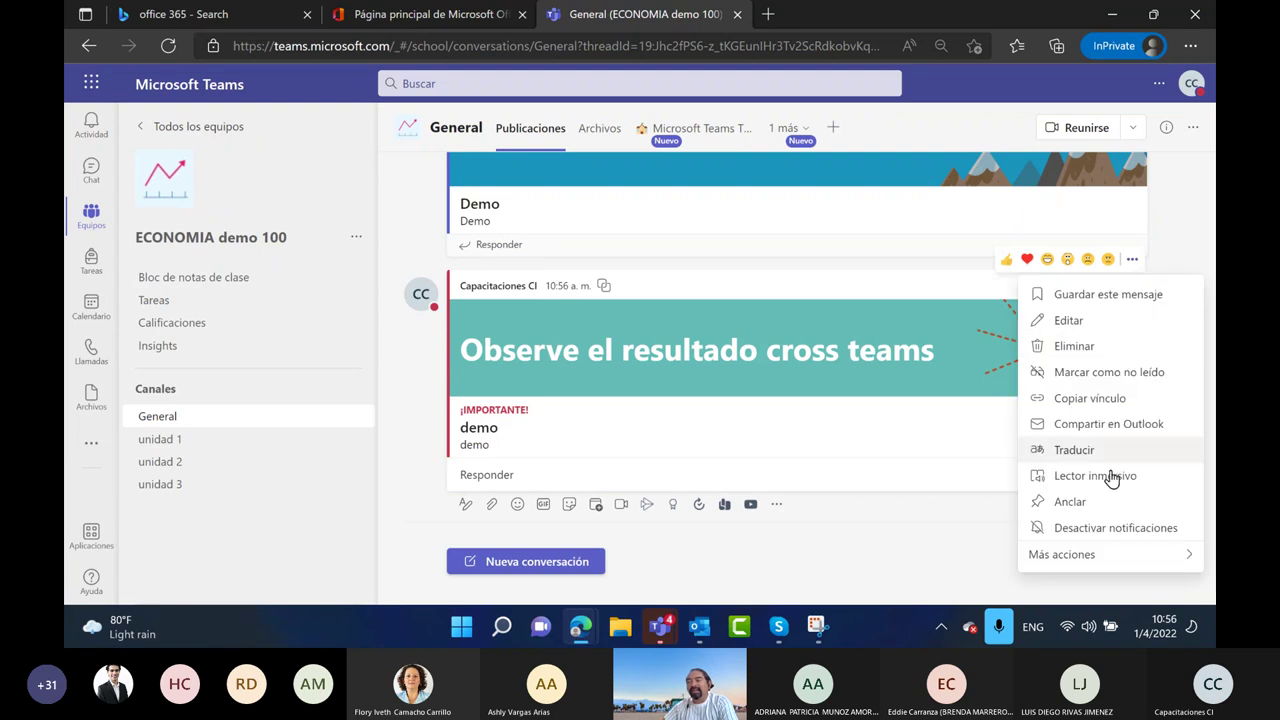
{"action": "left_click", "coordinate": [1099, 501]}
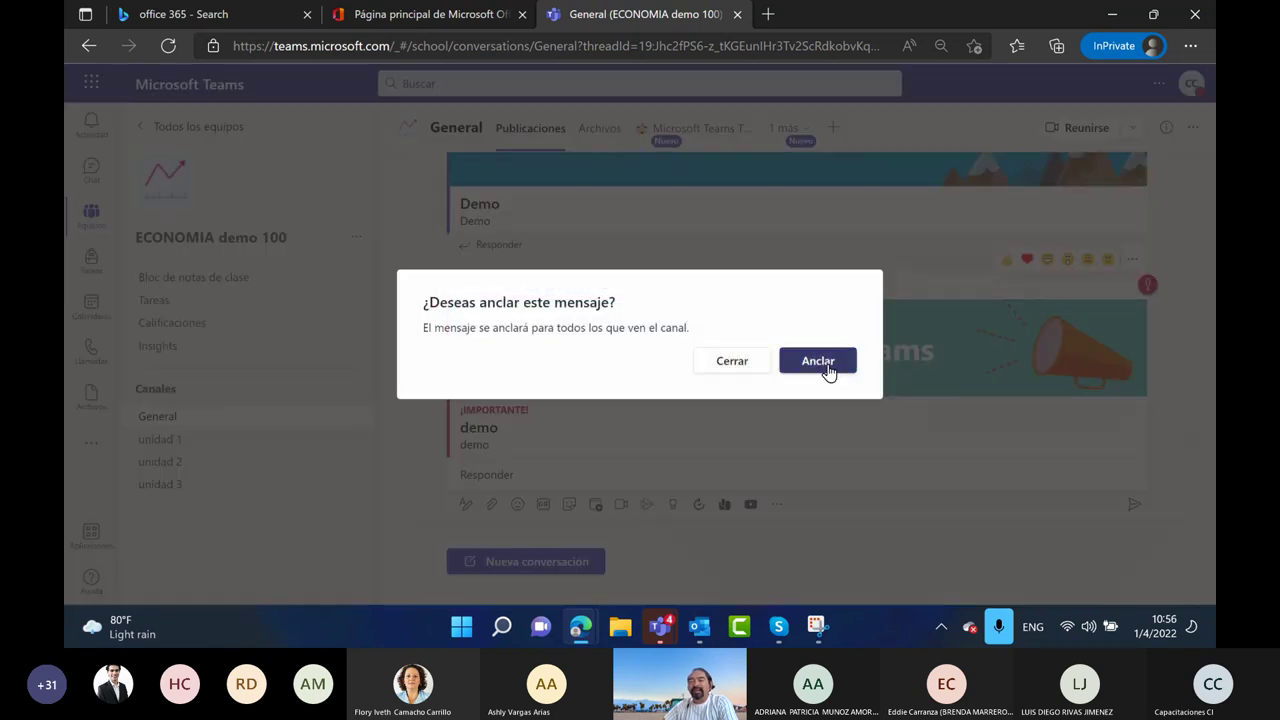
{"action": "left_click", "coordinate": [824, 365]}
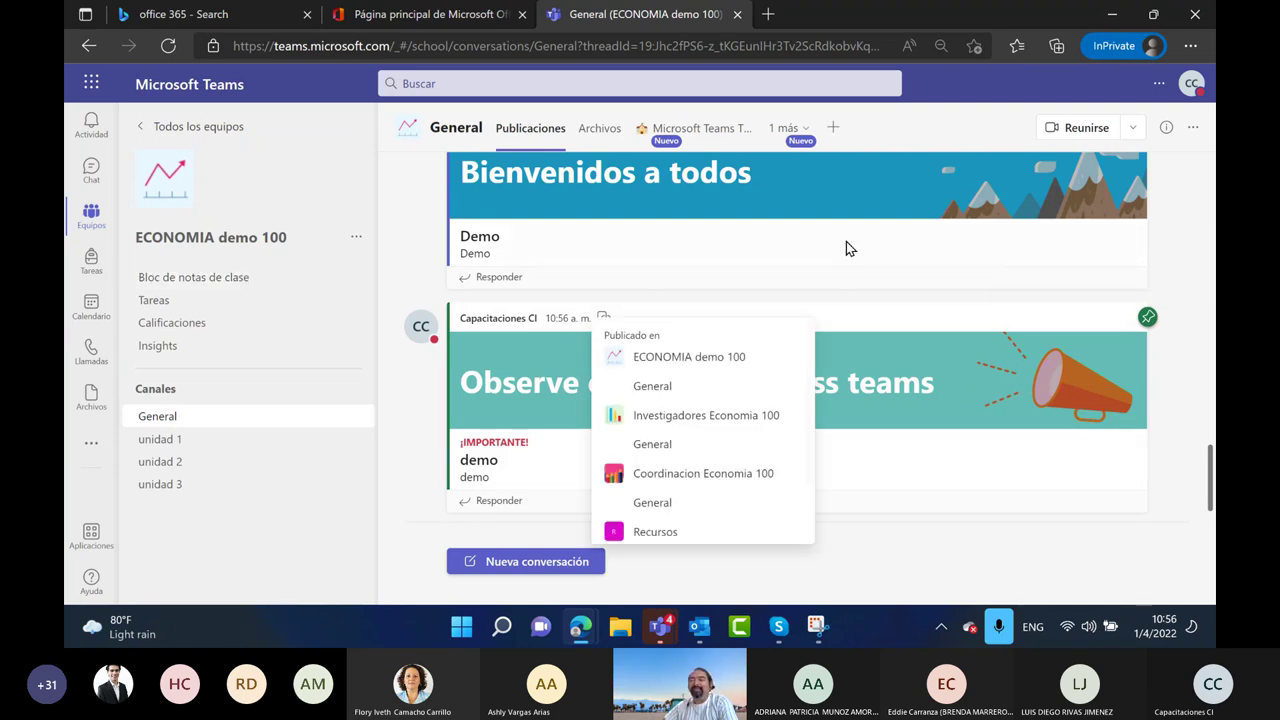
Open the Investigadores Economia 100 team and give the announcement a thumbs-up
{"action": "left_click", "coordinate": [145, 130]}
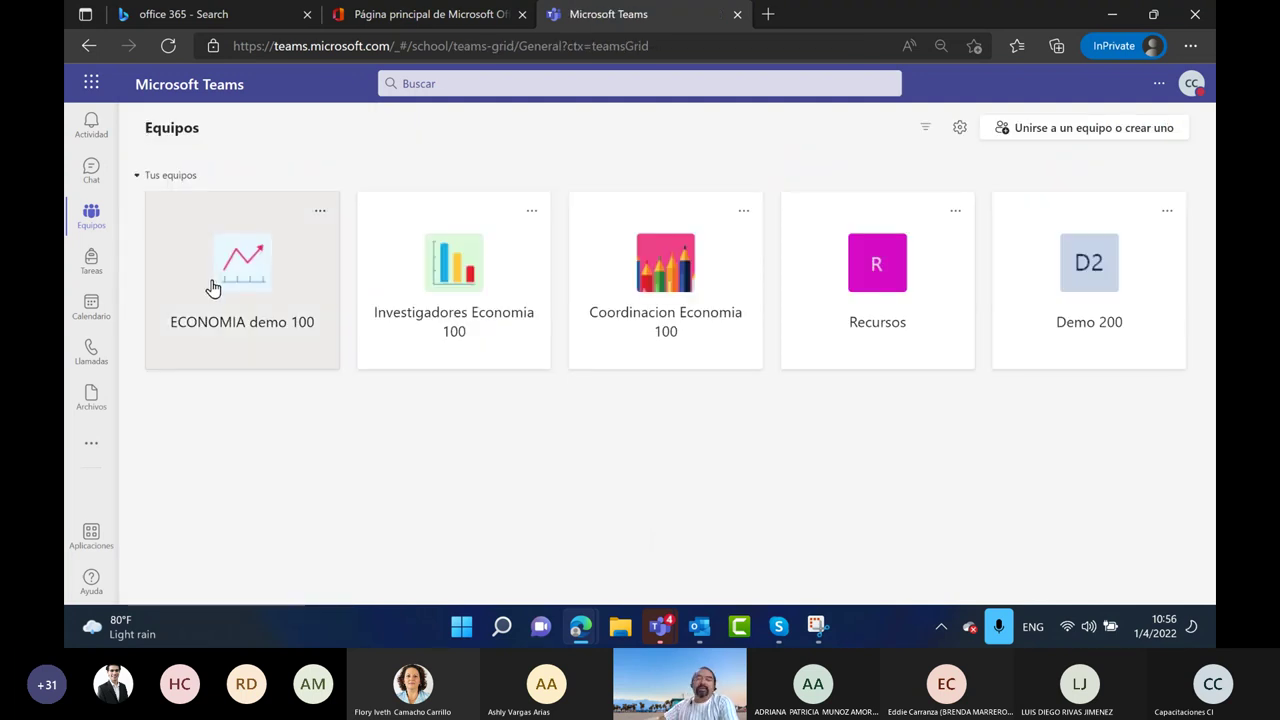
{"action": "left_click", "coordinate": [438, 302]}
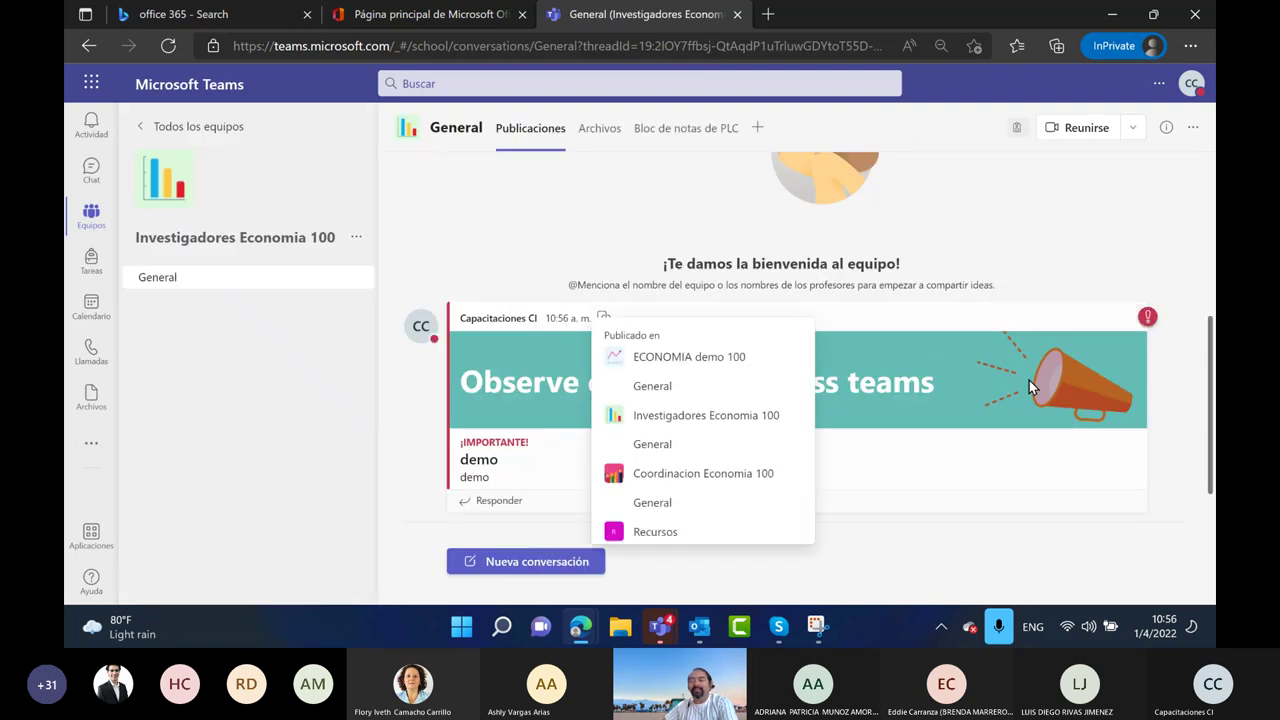
{"action": "left_click", "coordinate": [1006, 291]}
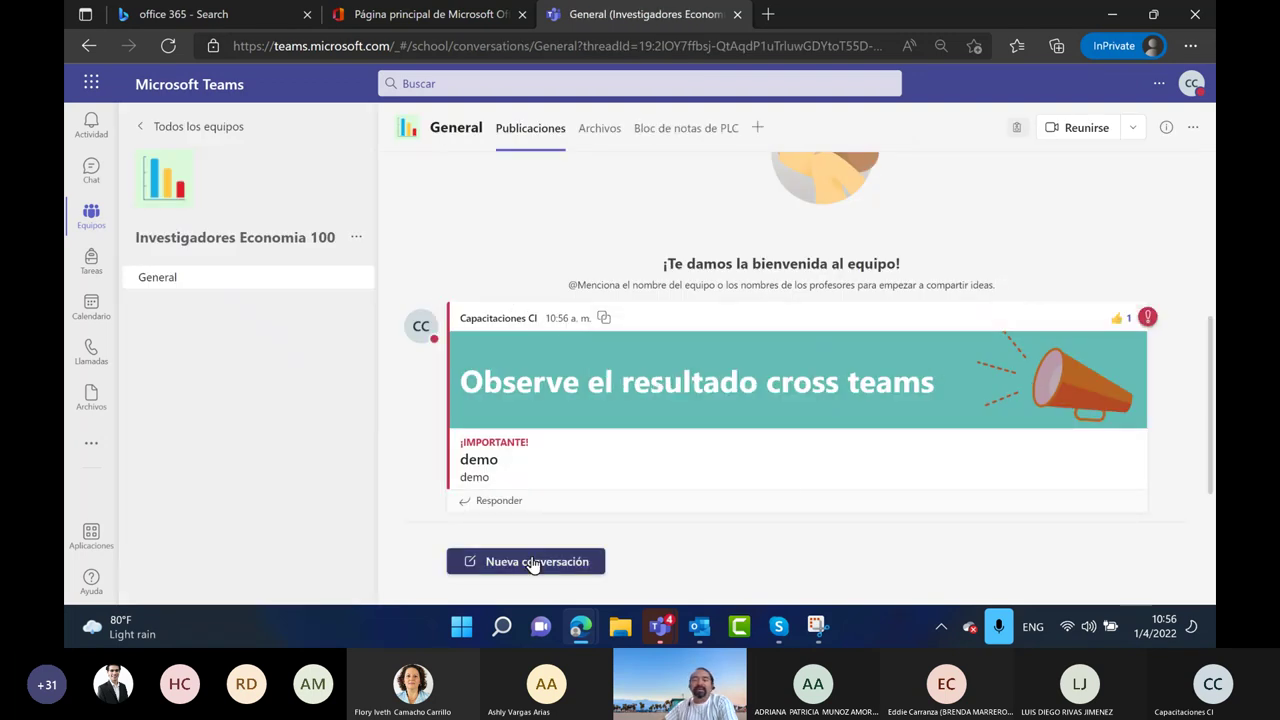
Reply 'Gracias por la comunicacion.' to the announcement
{"action": "left_click", "coordinate": [470, 501]}
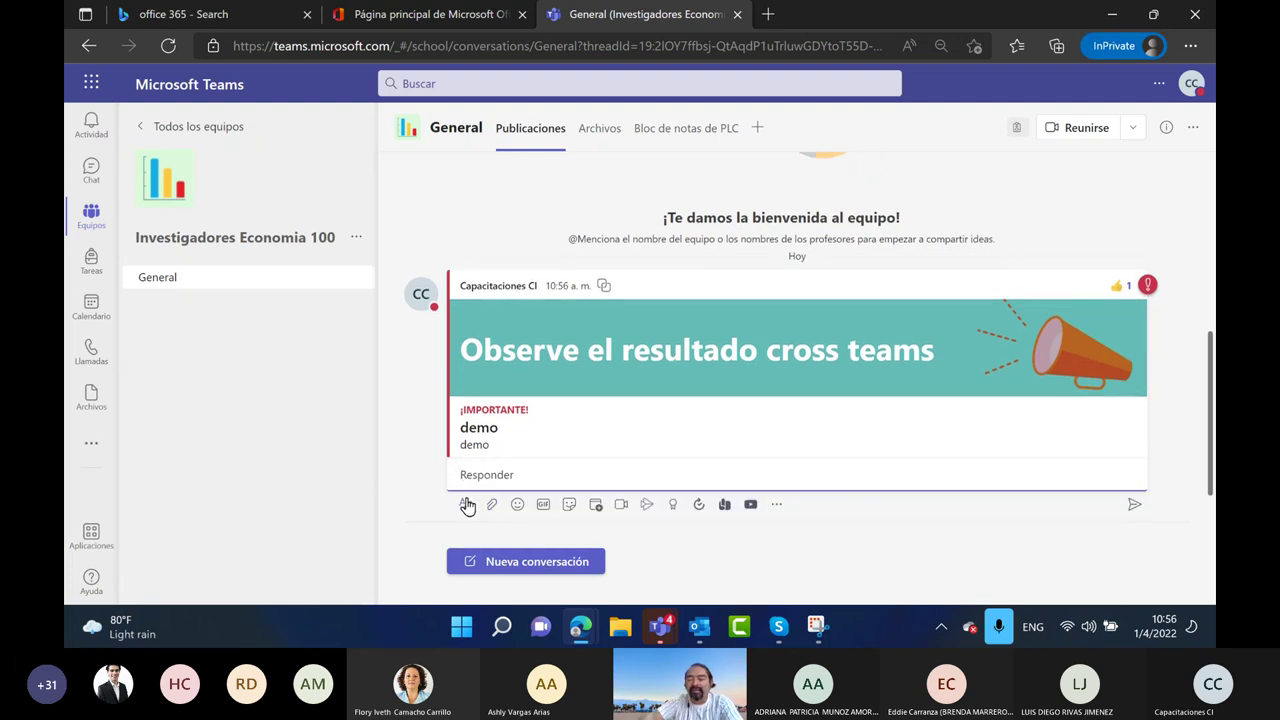
{"action": "type", "text": "GRac"}
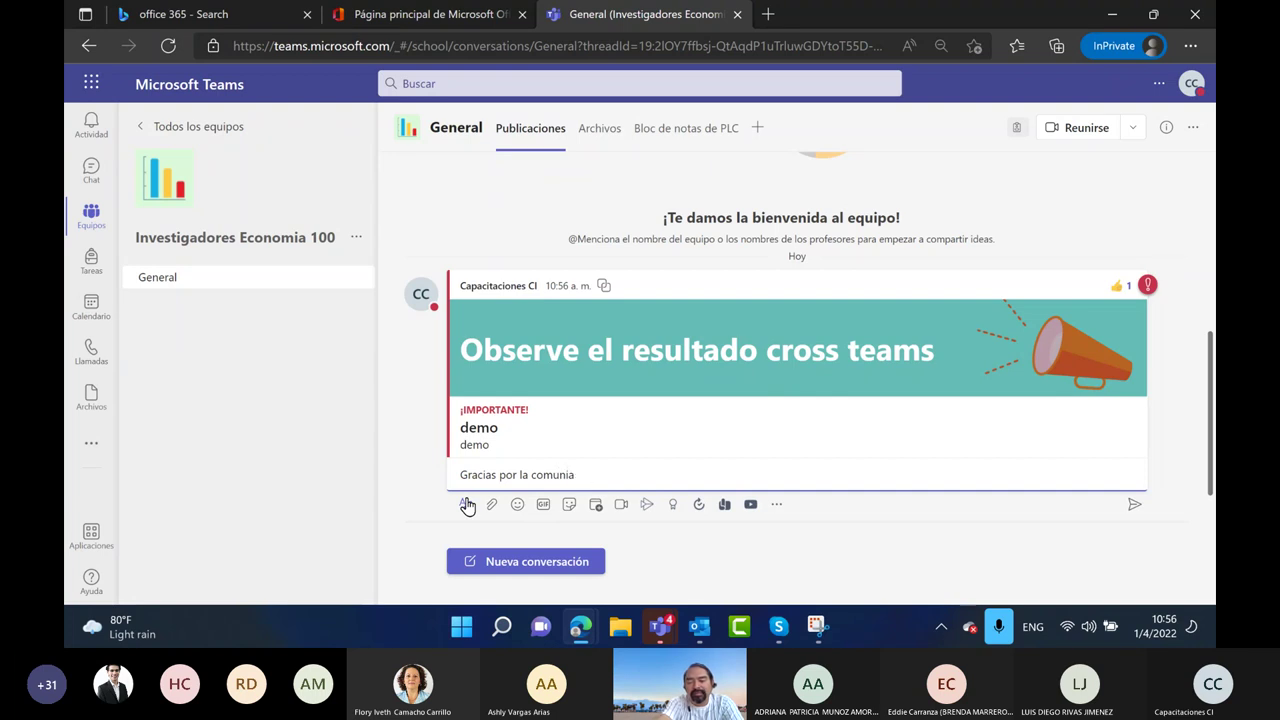
{"action": "type", "text": "ias por la comunicacion."}
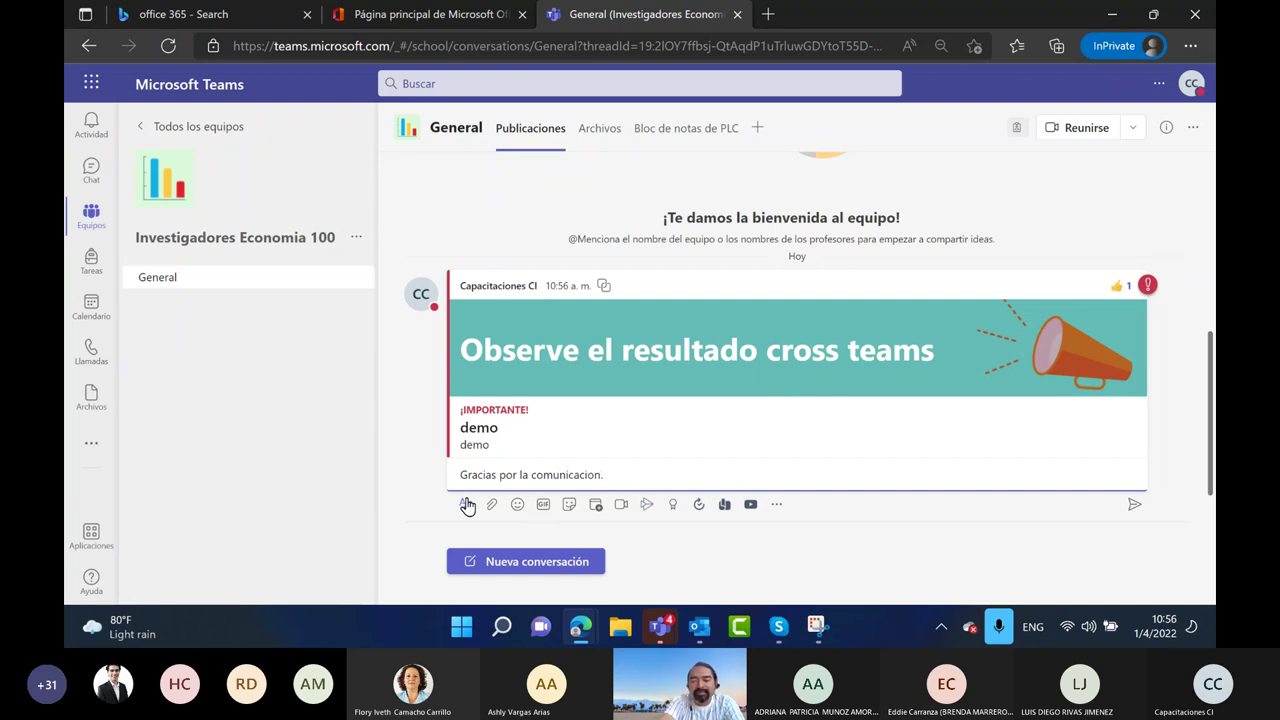
{"action": "key", "text": "Return"}
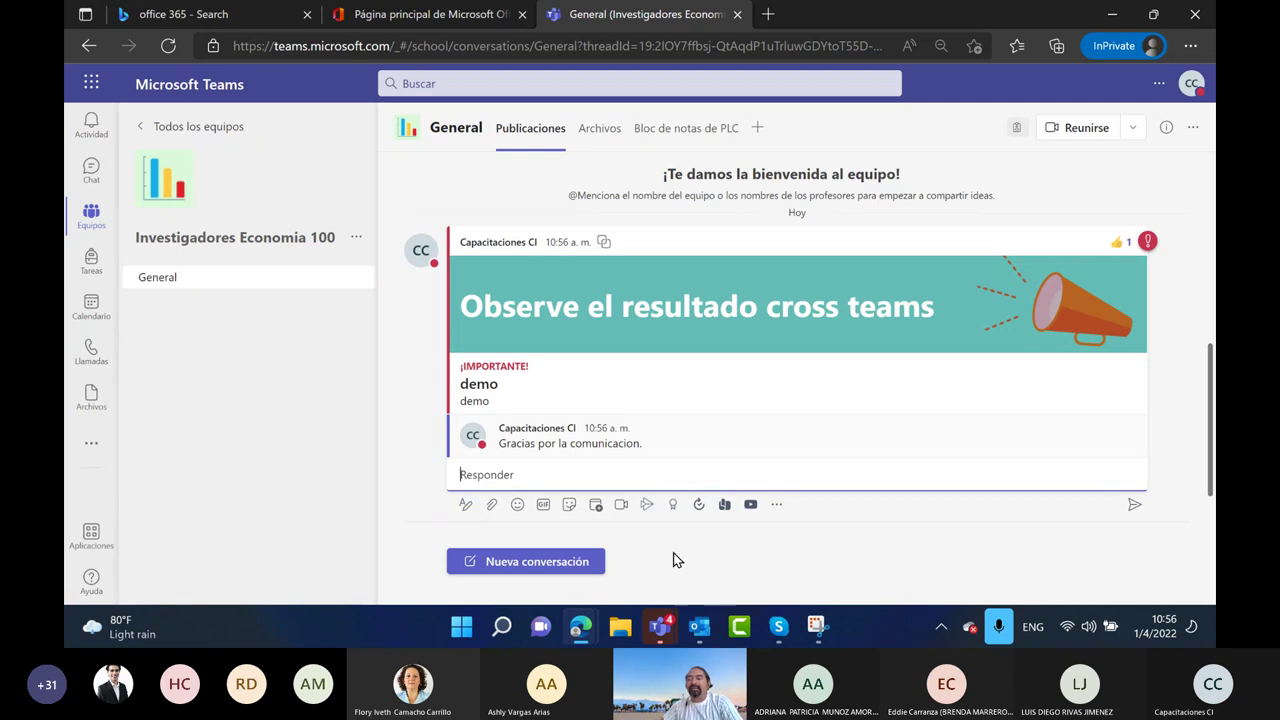
{"action": "left_click", "coordinate": [1133, 505]}
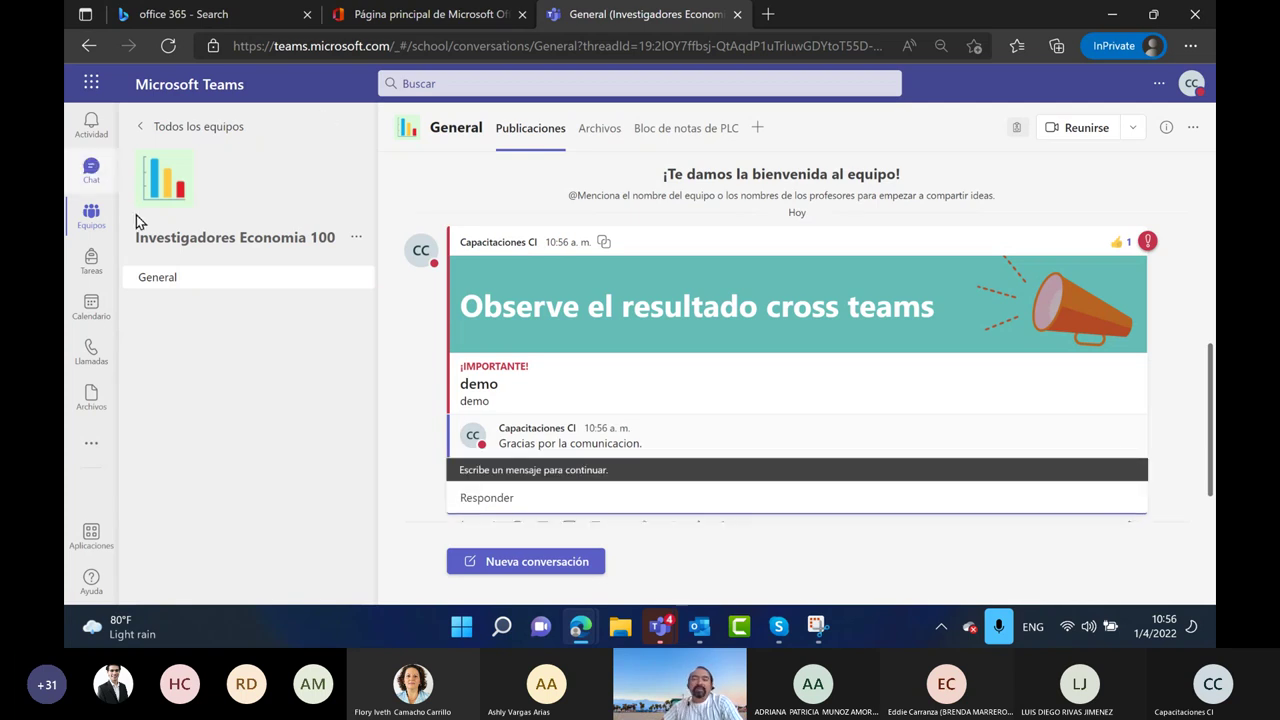
Open Coordinacion Economia 100 and react to the announcement with a laugh
{"action": "left_click", "coordinate": [180, 126]}
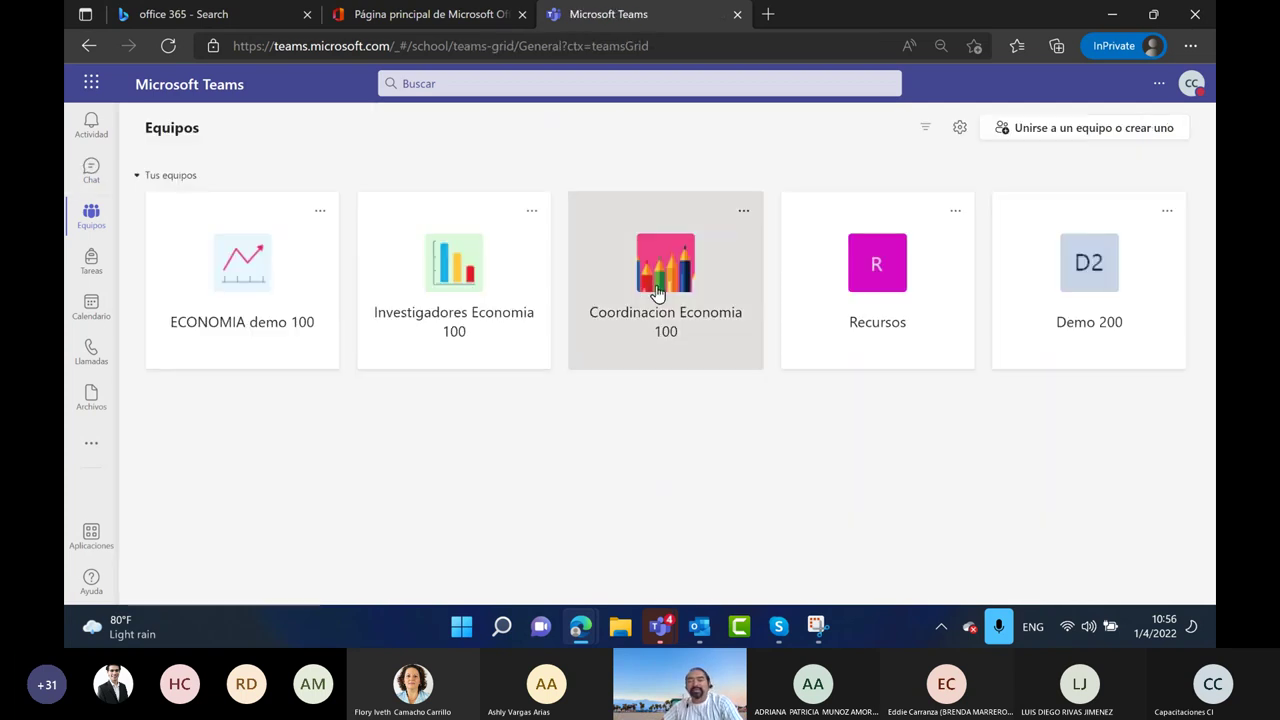
{"action": "left_click", "coordinate": [655, 286]}
{"action": "left_click", "coordinate": [1053, 293]}
Check Recursos, give the Demo 200 announcement a thumbs-up, and return to Todos los equipos
{"action": "left_click", "coordinate": [165, 127]}
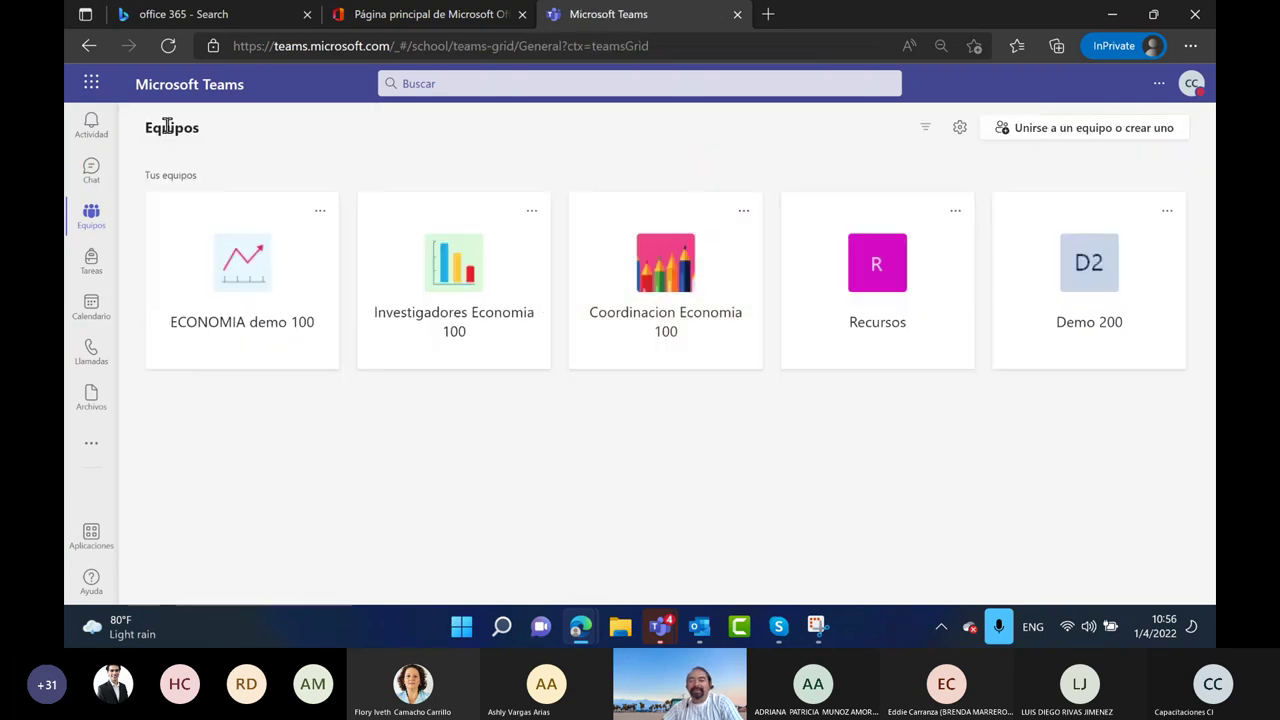
{"action": "left_click", "coordinate": [907, 306]}
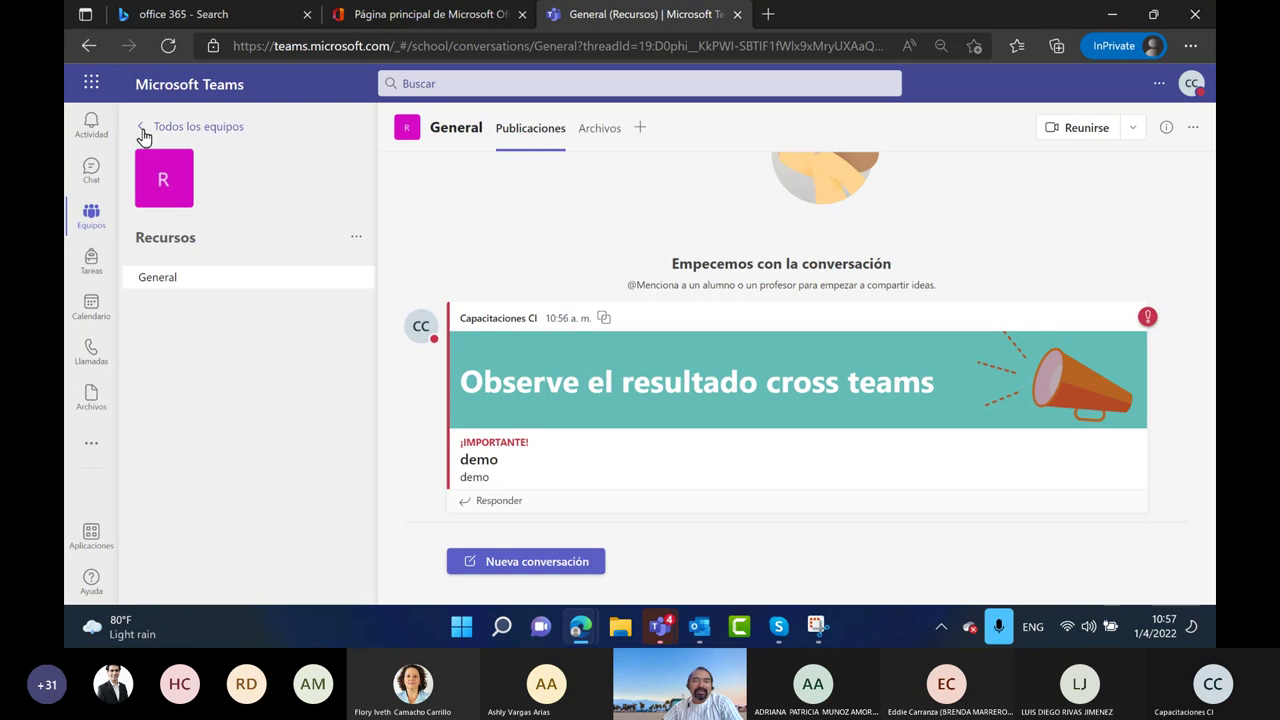
{"action": "left_click", "coordinate": [143, 133]}
{"action": "left_click", "coordinate": [1078, 289]}
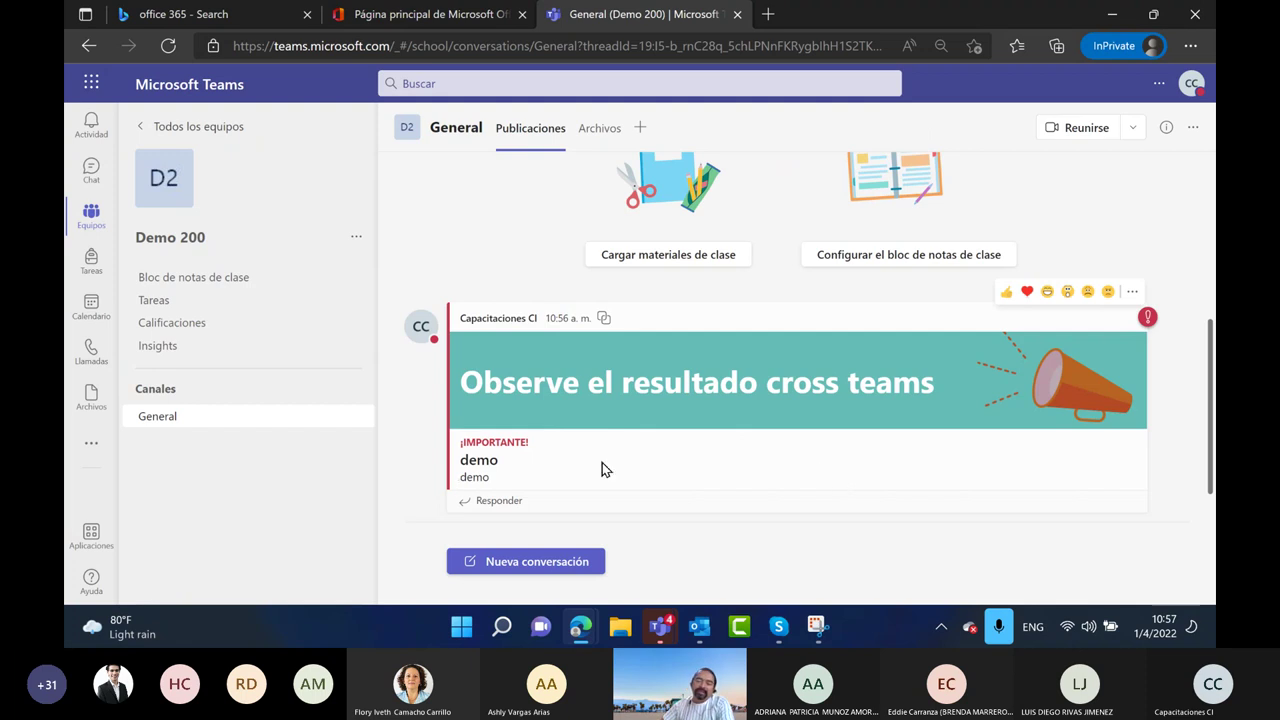
{"action": "left_click", "coordinate": [1007, 294]}
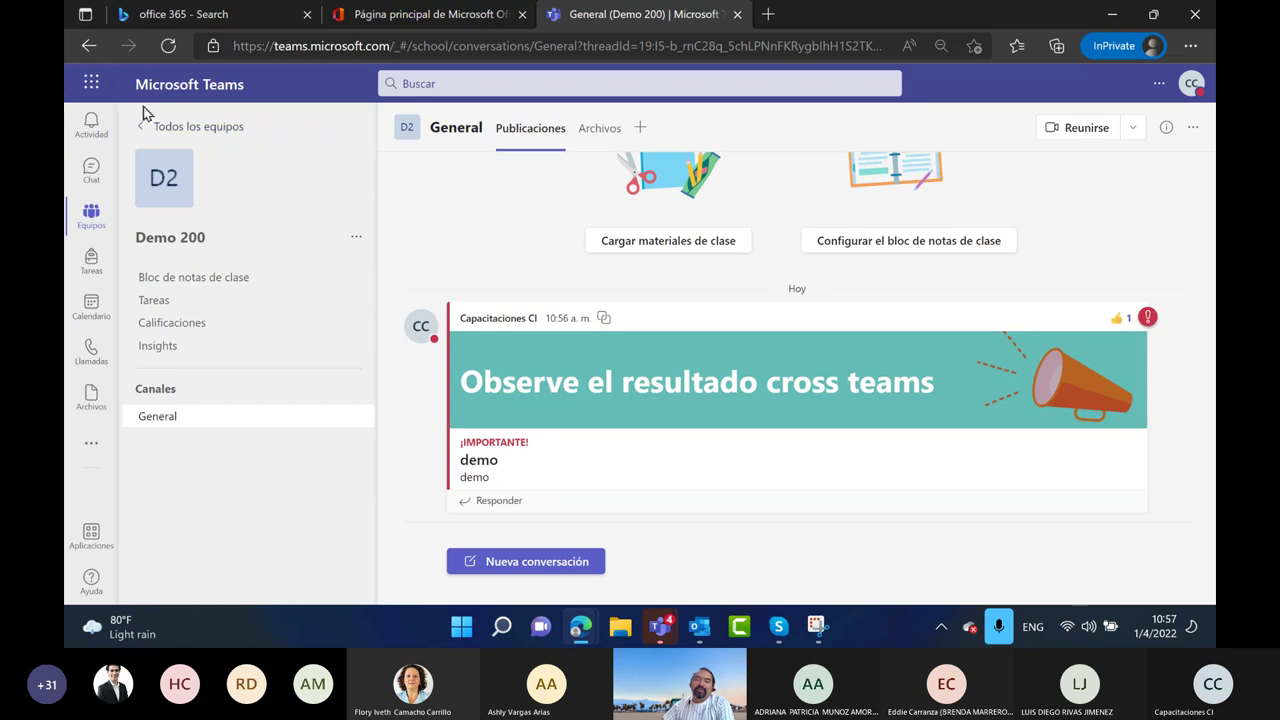
{"action": "left_click", "coordinate": [160, 130]}
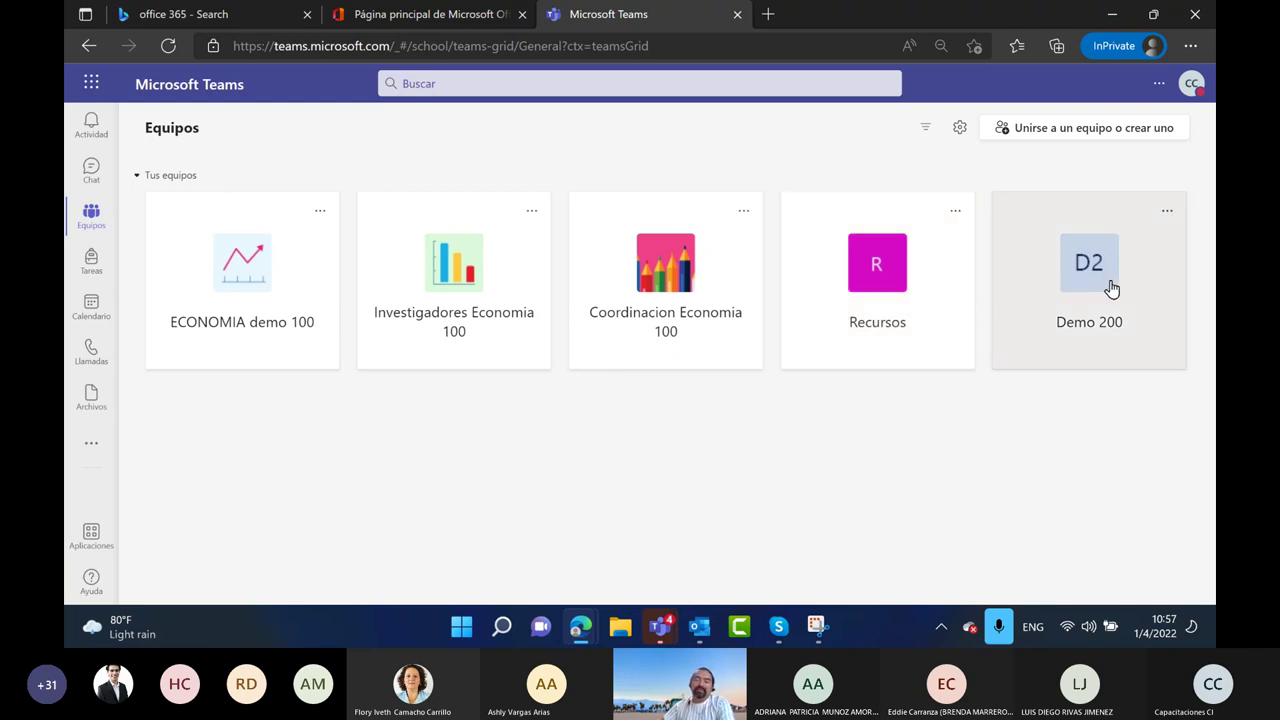
Snip the browser window showing the Teams team grid and maximize the capture
{"action": "left_click", "coordinate": [826, 634]}
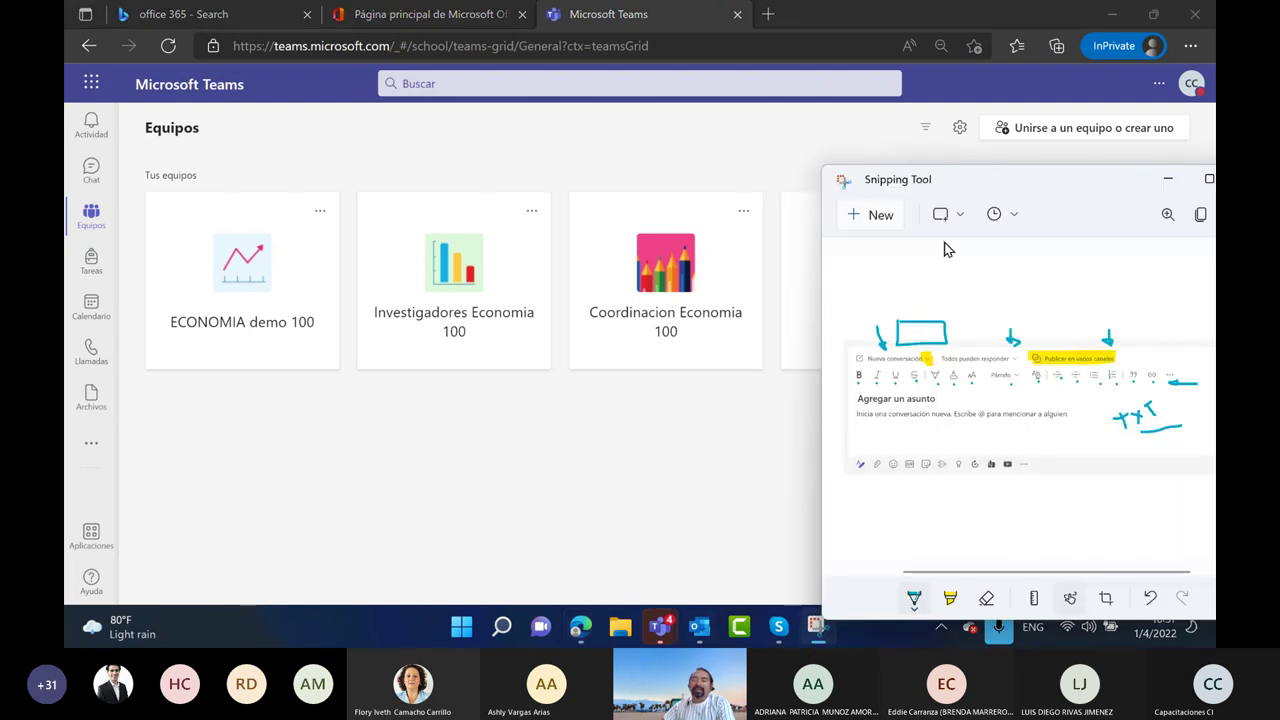
{"action": "left_click", "coordinate": [884, 220]}
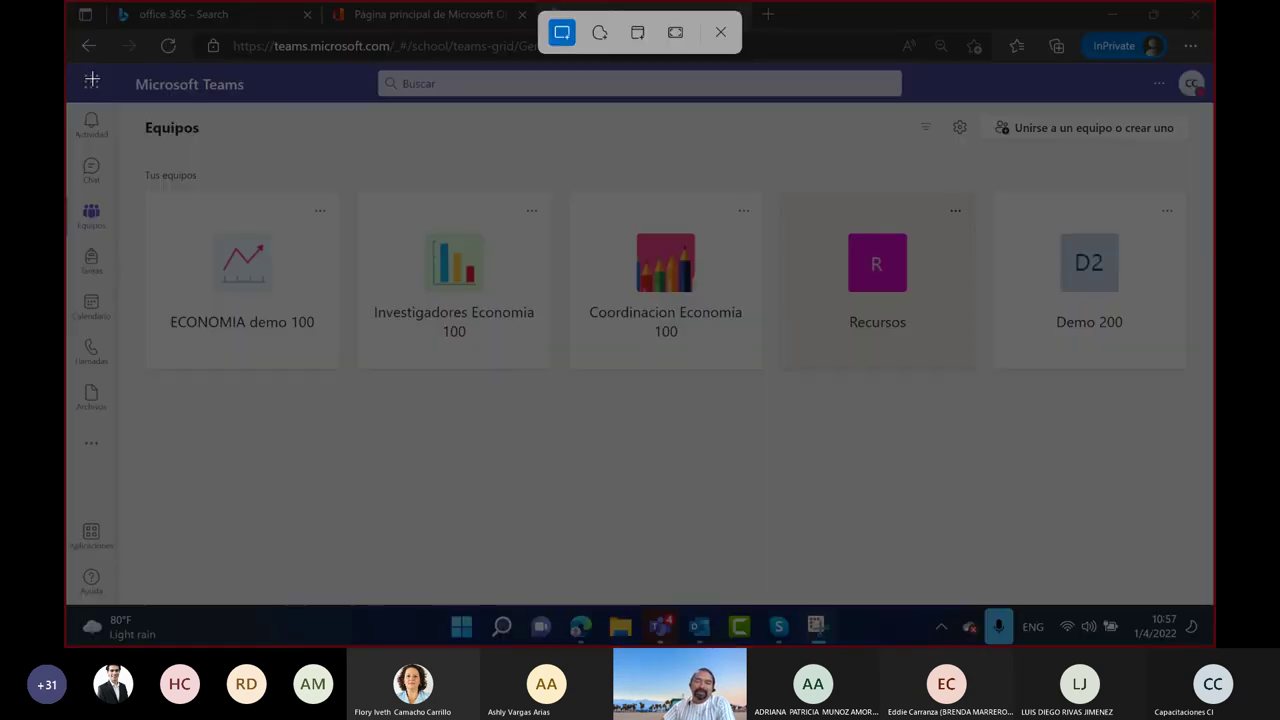
{"action": "left_click_drag", "start_coordinate": [70, 60], "coordinate": [1206, 610]}
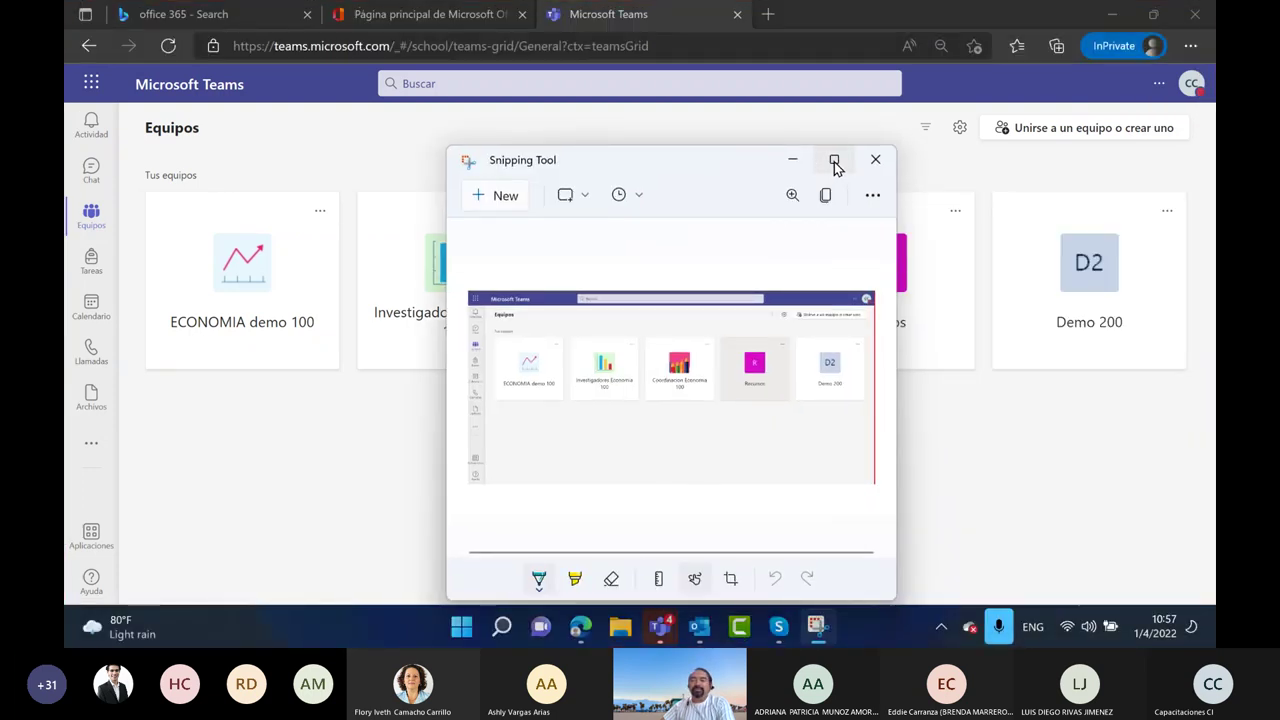
{"action": "left_click", "coordinate": [835, 162]}
Ink a circle on ECONOMIA demo 100, arrows to the other teams, and an underlined 'Cross Teams' label
{"action": "mouse_move", "coordinate": [255, 195]}
{"action": "left_mouse_down"}
{"action": "mouse_move", "coordinate": [178, 333]}
{"action": "mouse_move", "coordinate": [262, 190]}
{"action": "left_mouse_up"}
{"action": "mouse_move", "coordinate": [300, 365]}
{"action": "left_mouse_down"}
{"action": "mouse_move", "coordinate": [470, 358]}
{"action": "mouse_move", "coordinate": [655, 378]}
{"action": "mouse_move", "coordinate": [775, 365]}
{"action": "mouse_move", "coordinate": [812, 346]}
{"action": "left_mouse_up"}
{"action": "left_click_drag", "start_coordinate": [745, 425], "coordinate": [968, 362]}
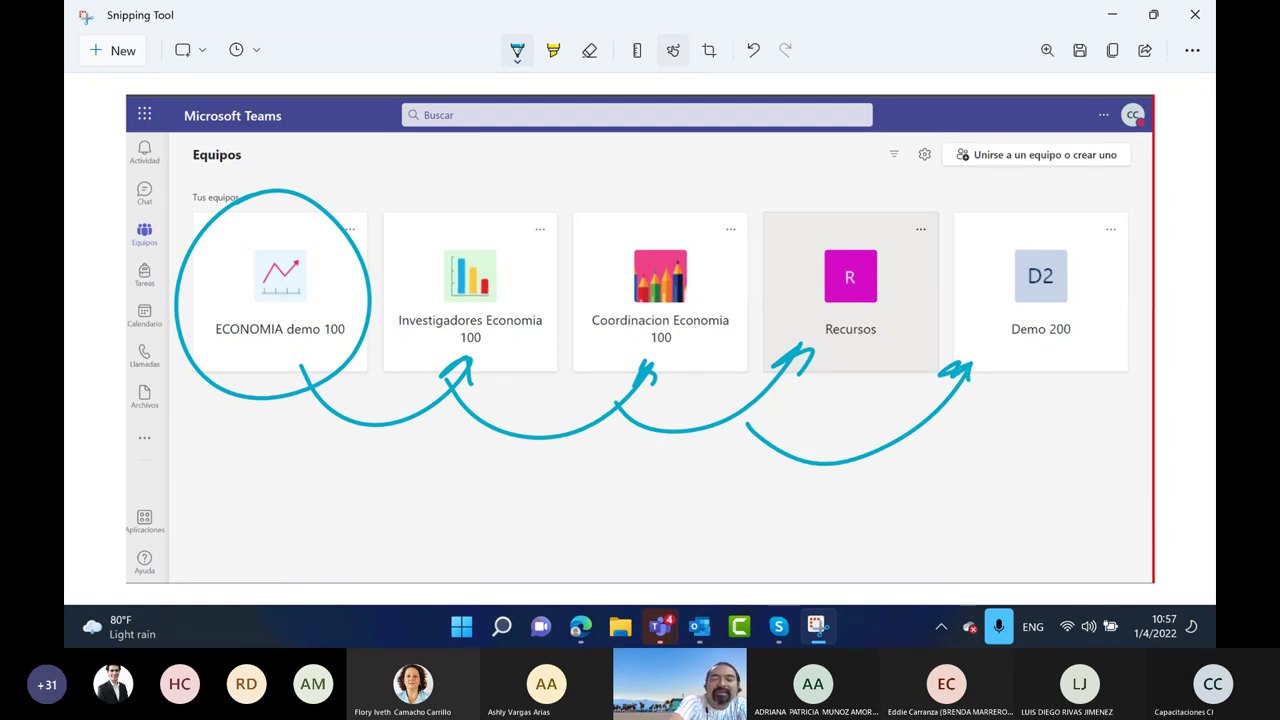
{"action": "mouse_move", "coordinate": [447, 445]}
{"action": "left_mouse_down"}
{"action": "mouse_move", "coordinate": [420, 538]}
{"action": "mouse_move", "coordinate": [464, 492]}
{"action": "mouse_move", "coordinate": [525, 520]}
{"action": "left_mouse_up"}
{"action": "left_click_drag", "start_coordinate": [577, 487], "coordinate": [582, 522]}
{"action": "mouse_move", "coordinate": [625, 440]}
{"action": "left_mouse_down"}
{"action": "mouse_move", "coordinate": [622, 512]}
{"action": "mouse_move", "coordinate": [652, 437]}
{"action": "left_mouse_up"}
{"action": "mouse_move", "coordinate": [636, 485]}
{"action": "left_mouse_down"}
{"action": "mouse_move", "coordinate": [695, 512]}
{"action": "mouse_move", "coordinate": [764, 514]}
{"action": "left_mouse_up"}
{"action": "mouse_move", "coordinate": [798, 478]}
{"action": "left_mouse_down"}
{"action": "mouse_move", "coordinate": [776, 492]}
{"action": "mouse_move", "coordinate": [782, 526]}
{"action": "left_mouse_up"}
{"action": "left_click_drag", "start_coordinate": [380, 551], "coordinate": [816, 545]}
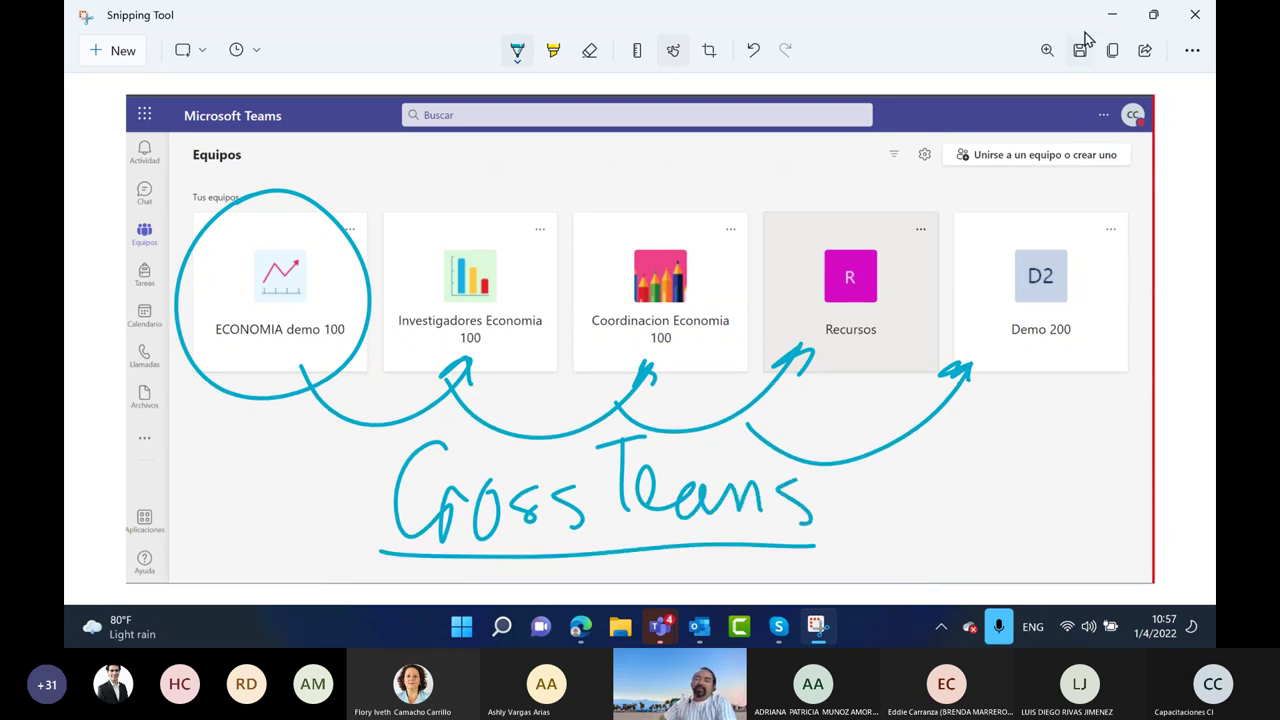
{"action": "left_click", "coordinate": [1111, 14]}
Start a full-editor post in ECONOMIA demo 100 General that also publishes to Recursos General
{"action": "left_click", "coordinate": [209, 317]}
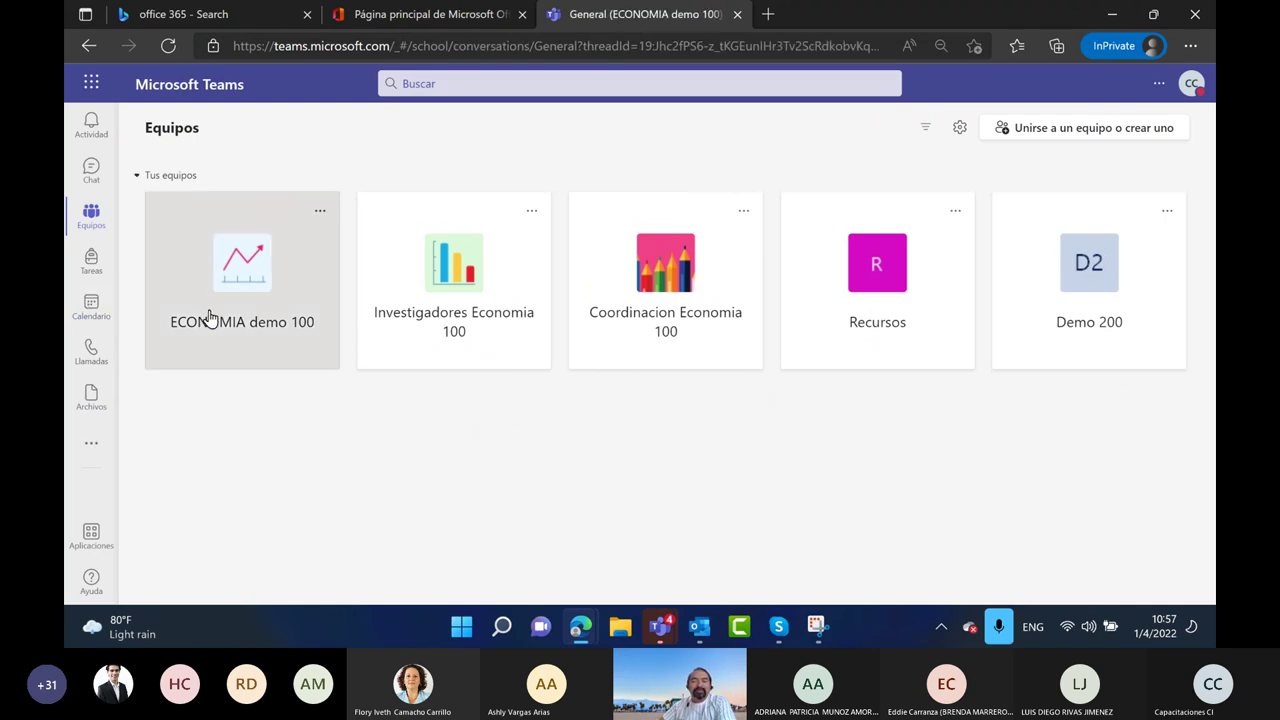
{"action": "scroll", "coordinate": [557, 380], "scroll_direction": "up", "scroll_amount": 5}
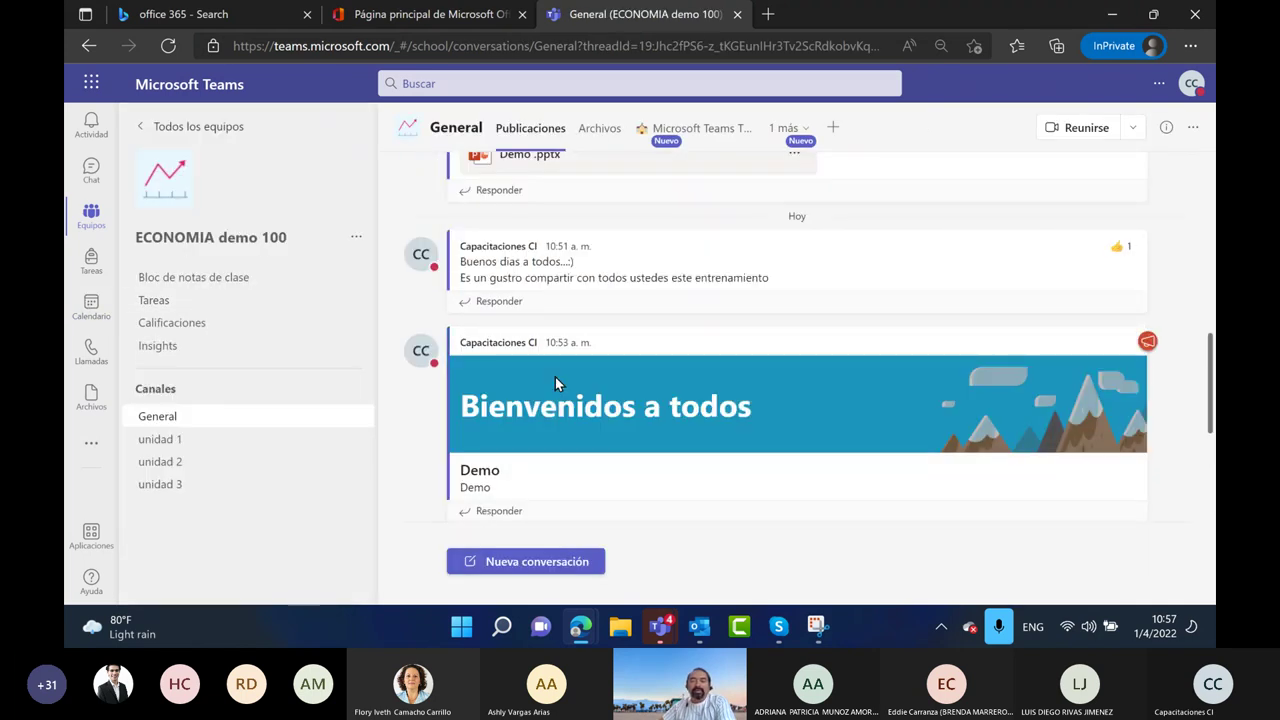
{"action": "scroll", "coordinate": [555, 377], "scroll_direction": "down", "scroll_amount": 5}
{"action": "left_click", "coordinate": [541, 561]}
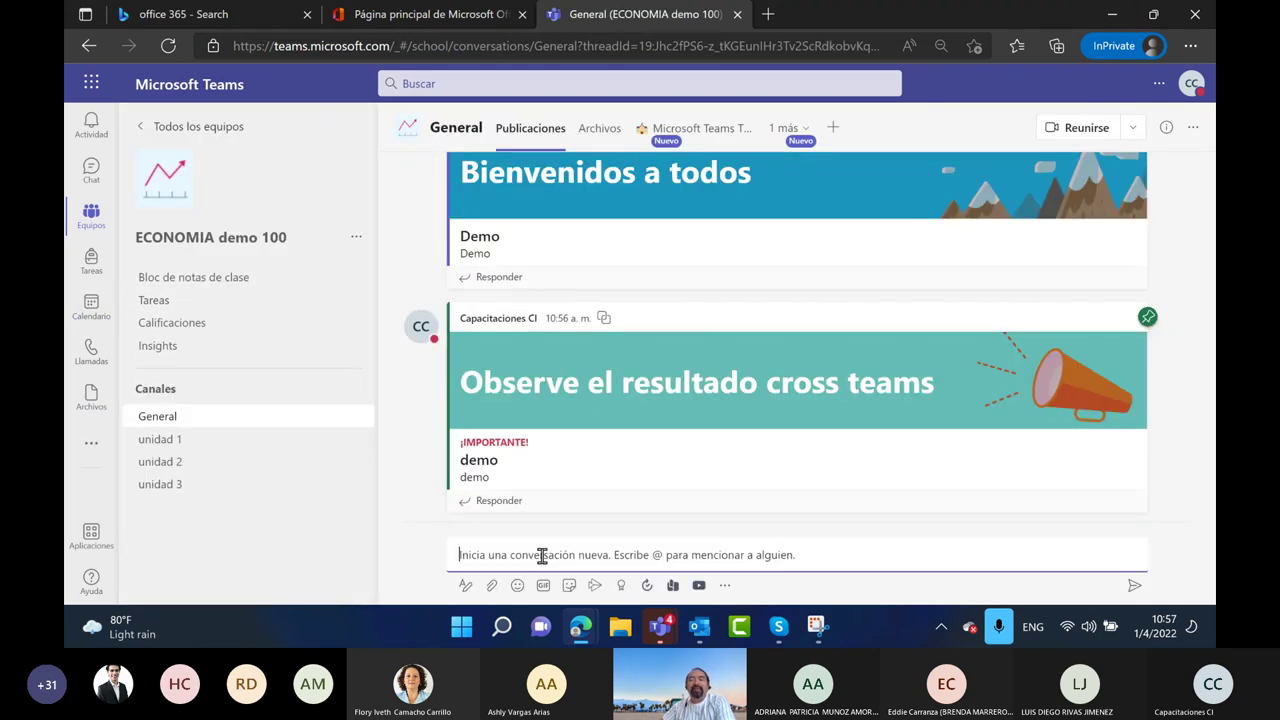
{"action": "left_click", "coordinate": [466, 585]}
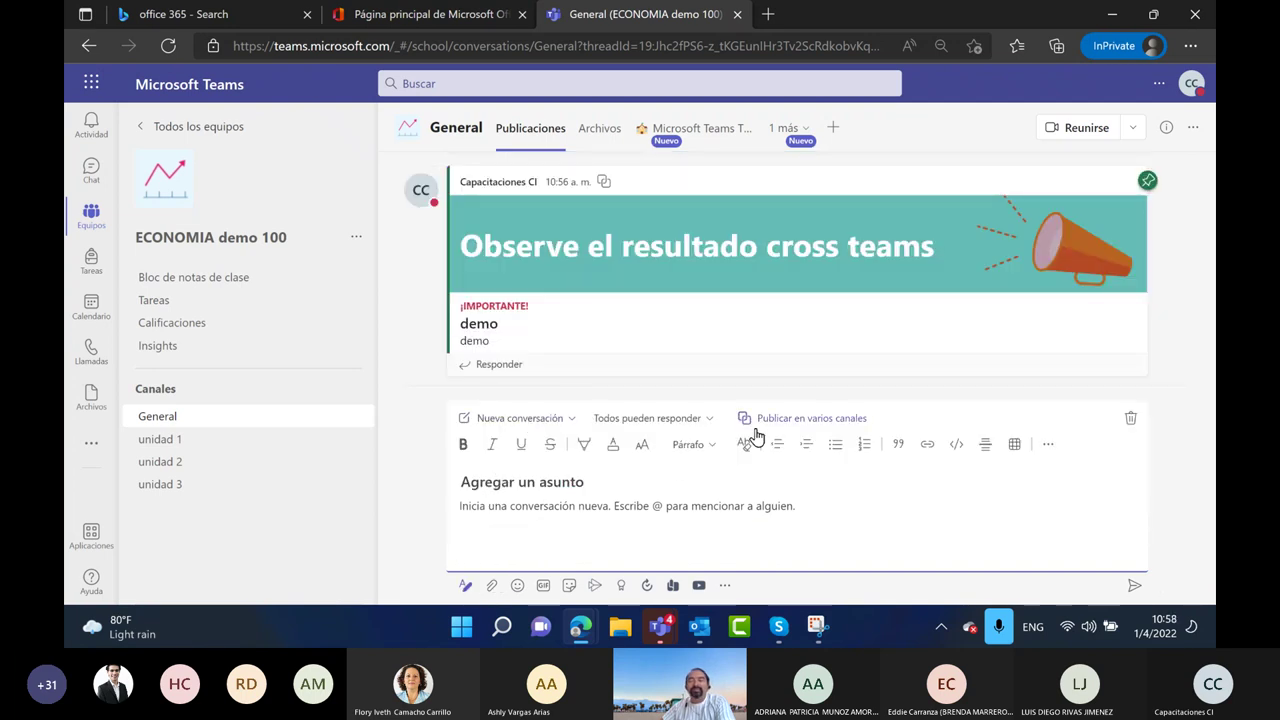
{"action": "left_click", "coordinate": [855, 418]}
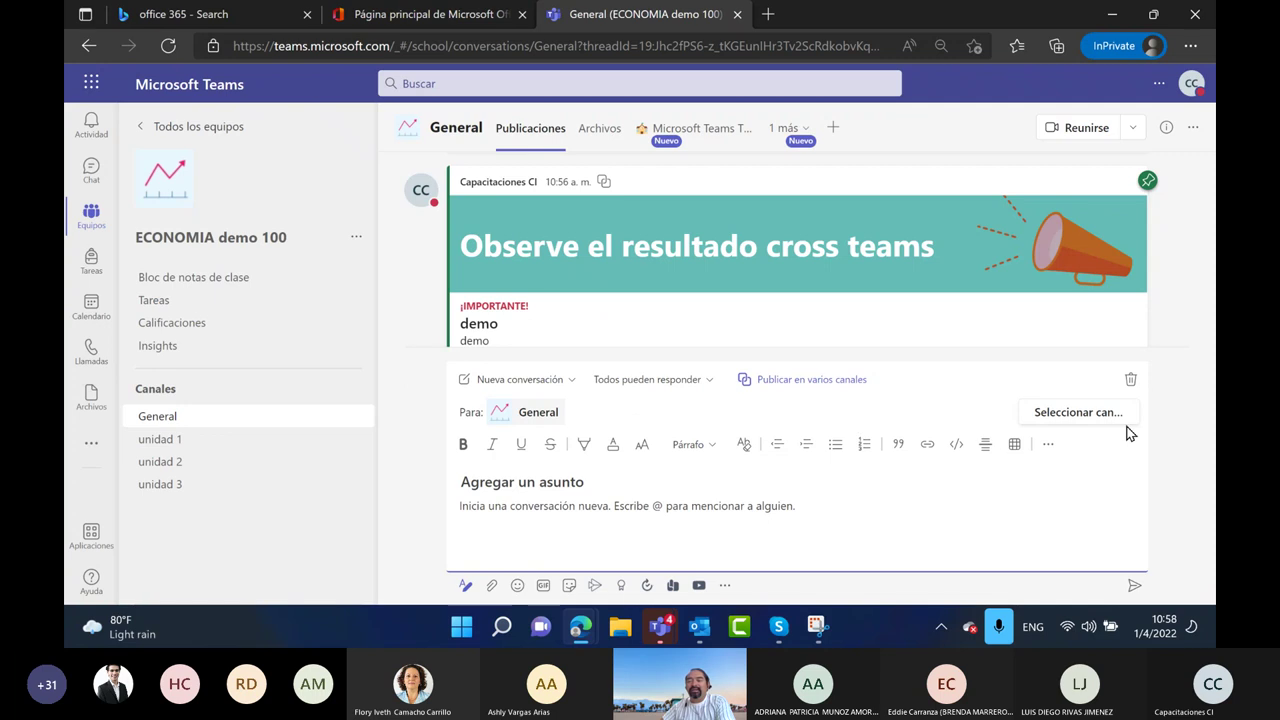
{"action": "left_click", "coordinate": [1098, 413]}
{"action": "scroll", "coordinate": [550, 390], "scroll_direction": "down", "scroll_amount": 2}
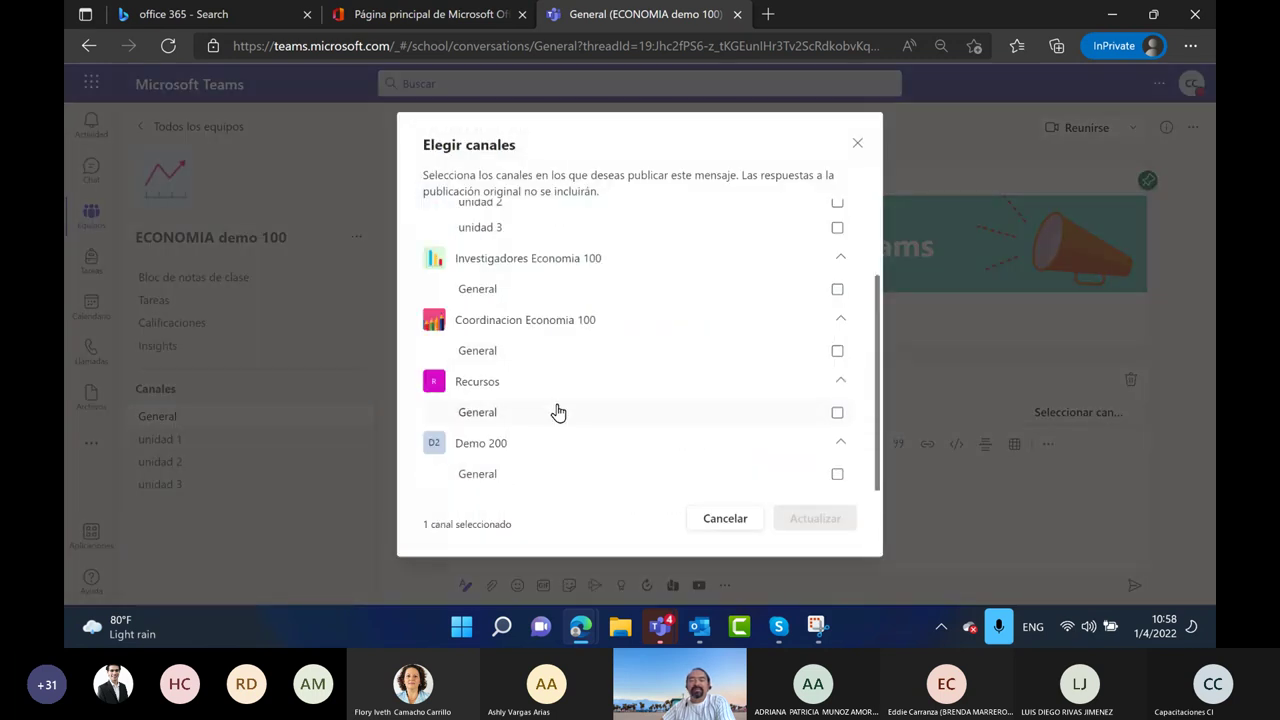
{"action": "left_click", "coordinate": [837, 412]}
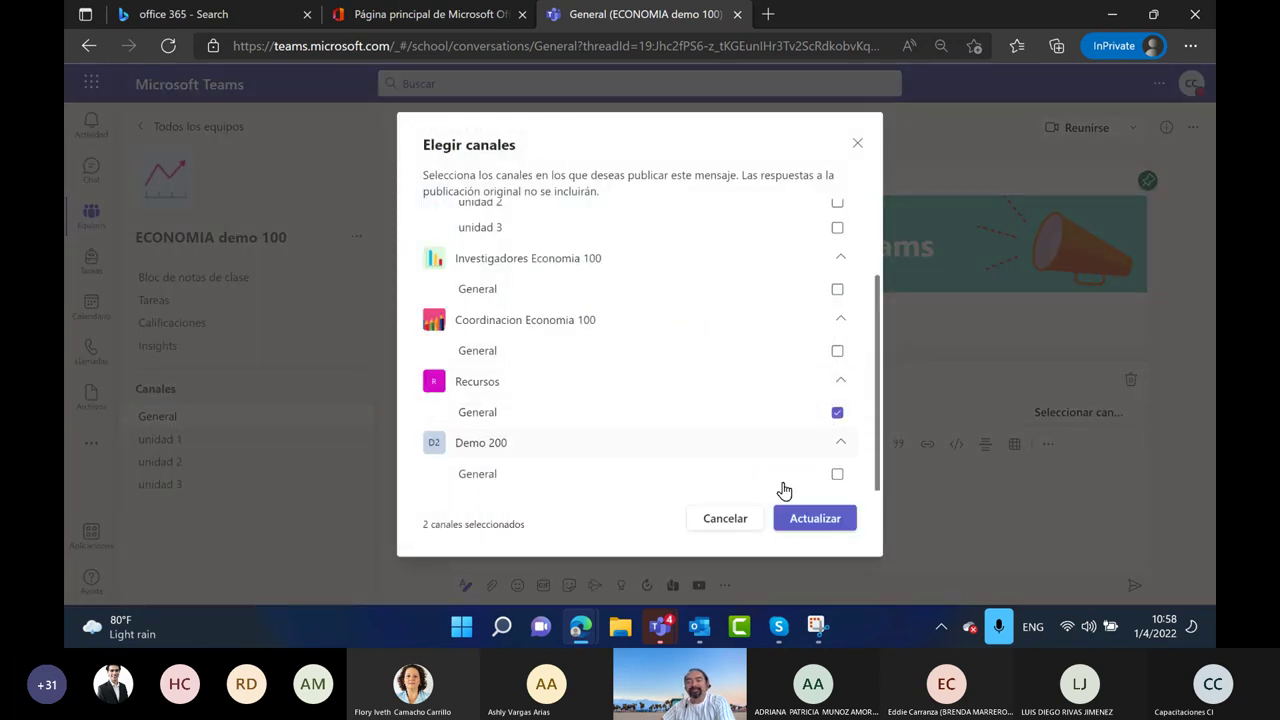
{"action": "left_click", "coordinate": [815, 520]}
Write the body announcing new learning resources and the subject 'Nuevos recursos'
{"action": "left_click", "coordinate": [529, 510]}
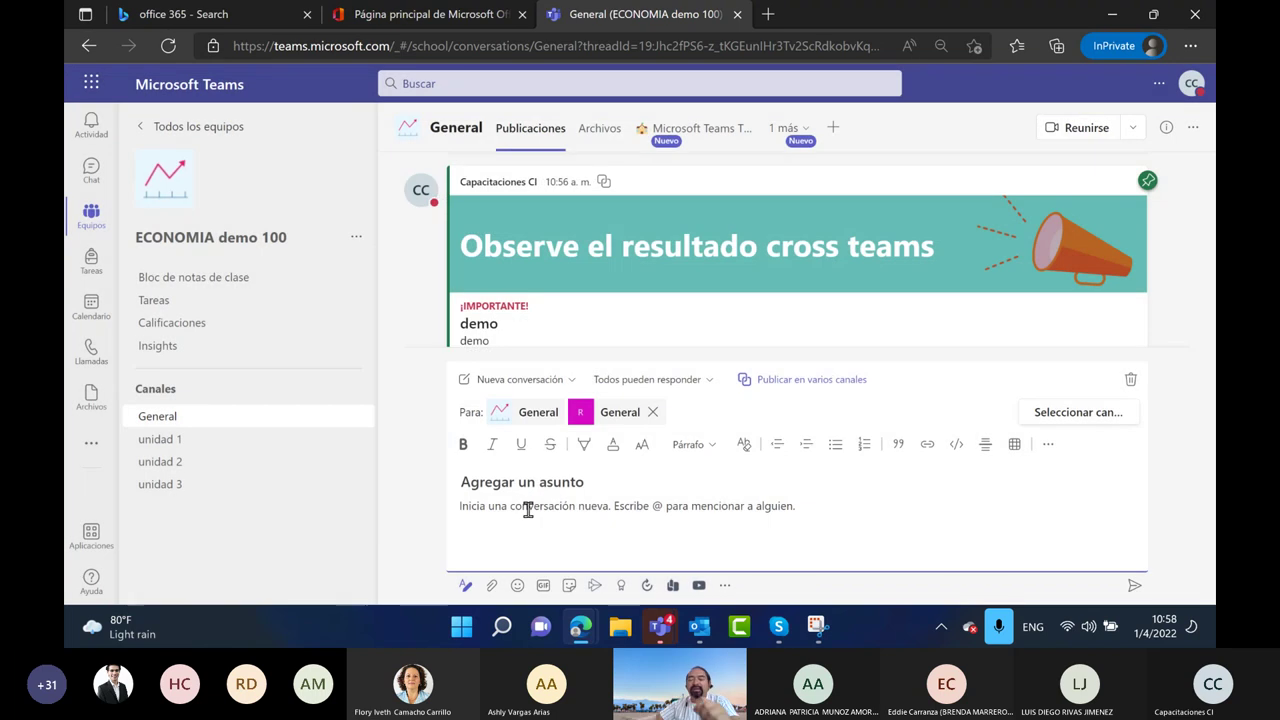
{"action": "type", "text": "E"}
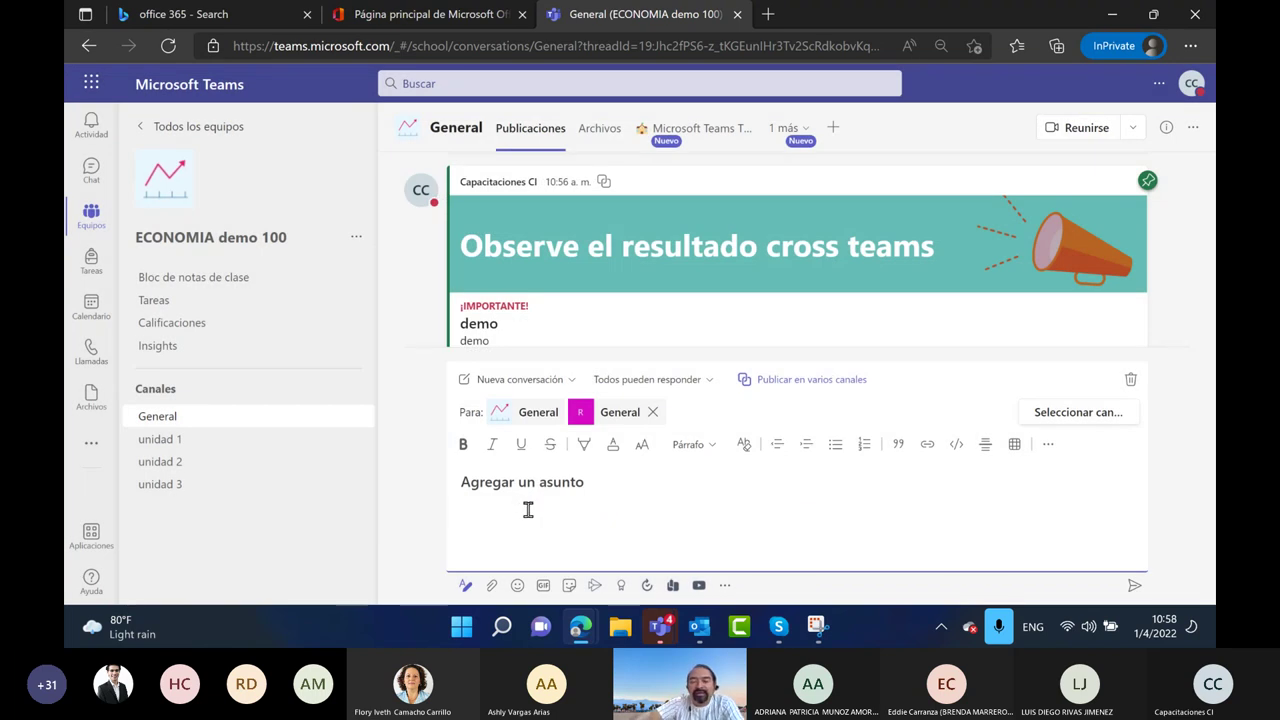
{"action": "type", "text": "qiu"}
{"action": "key", "text": "BackSpace"}
{"action": "key", "text": "BackSpace"}
{"action": "key", "text": "BackSpace"}
{"action": "key", "text": "BackSpace"}
{"action": "type", "text": "Este dia se p"}
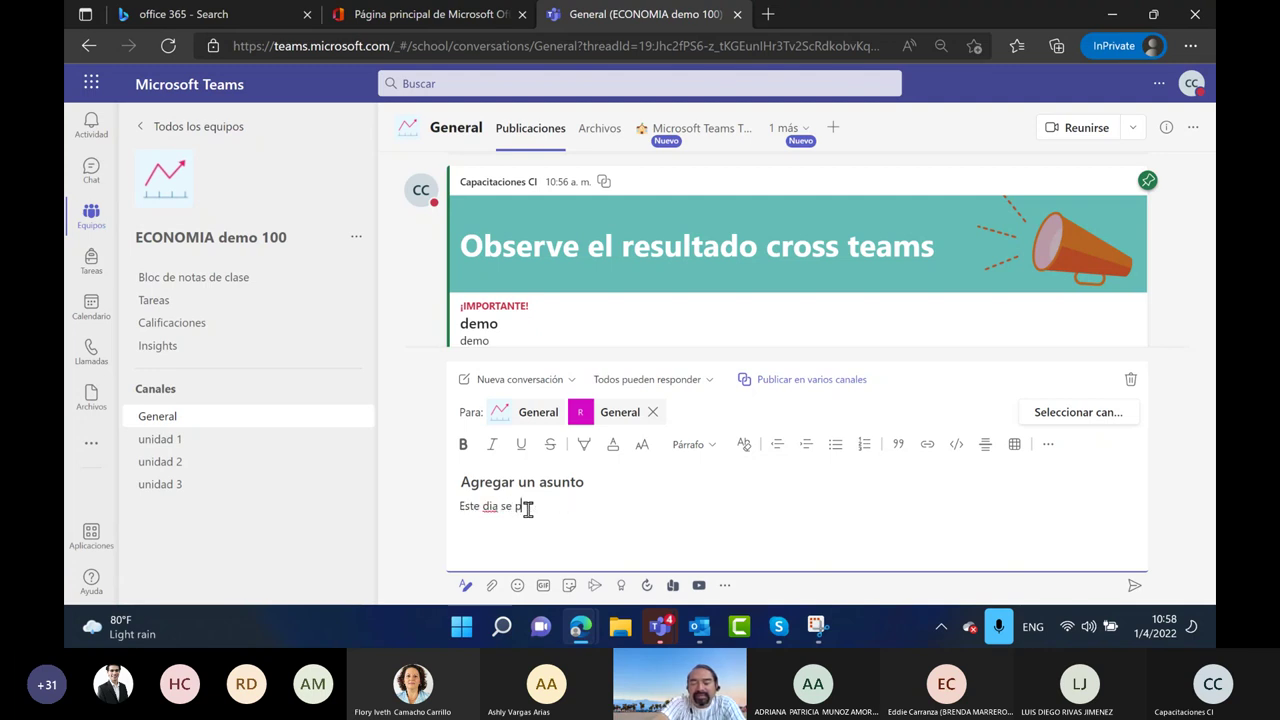
{"action": "type", "text": "resentaran nuevos recursos de"}
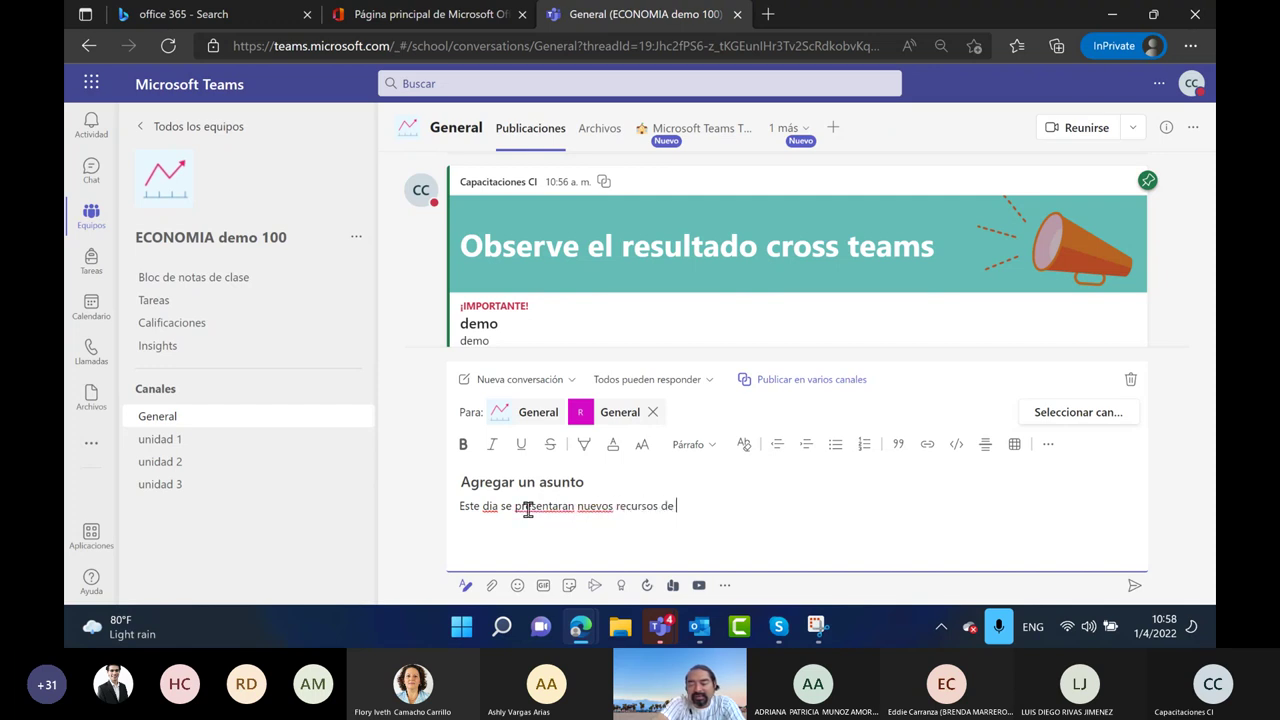
{"action": "type", "text": " aprendiza...1"}
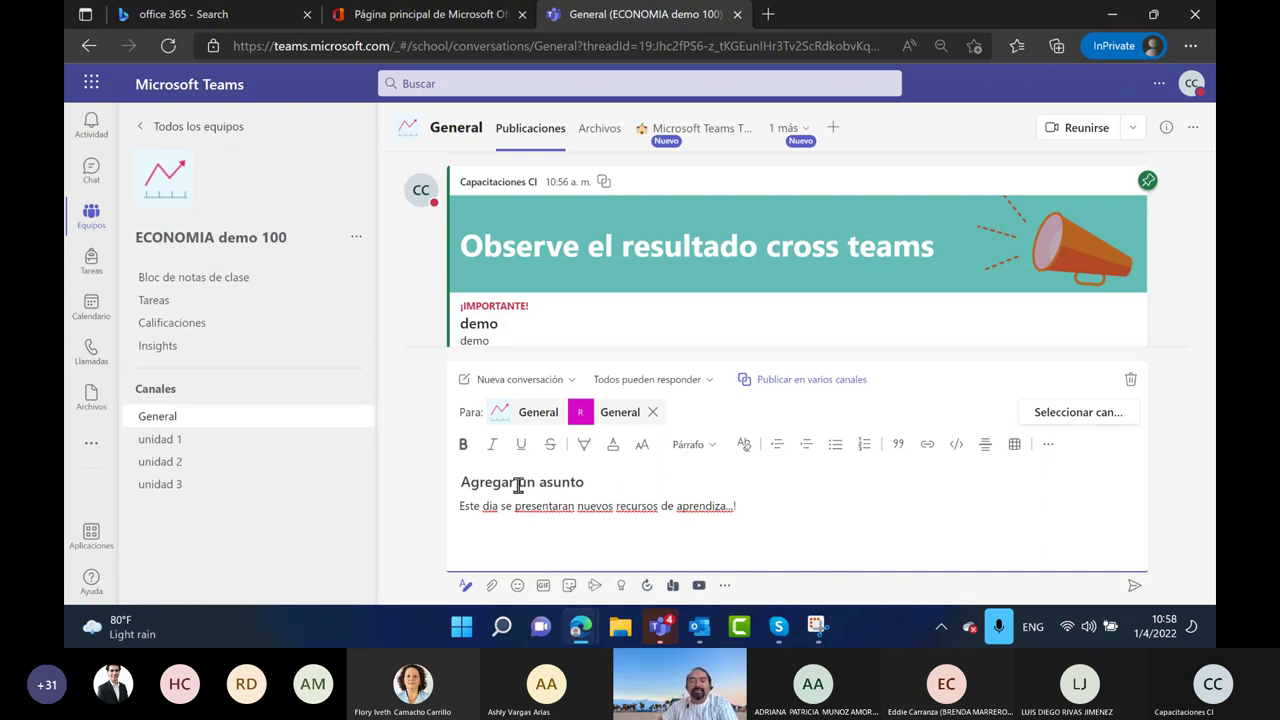
{"action": "left_click", "coordinate": [544, 482]}
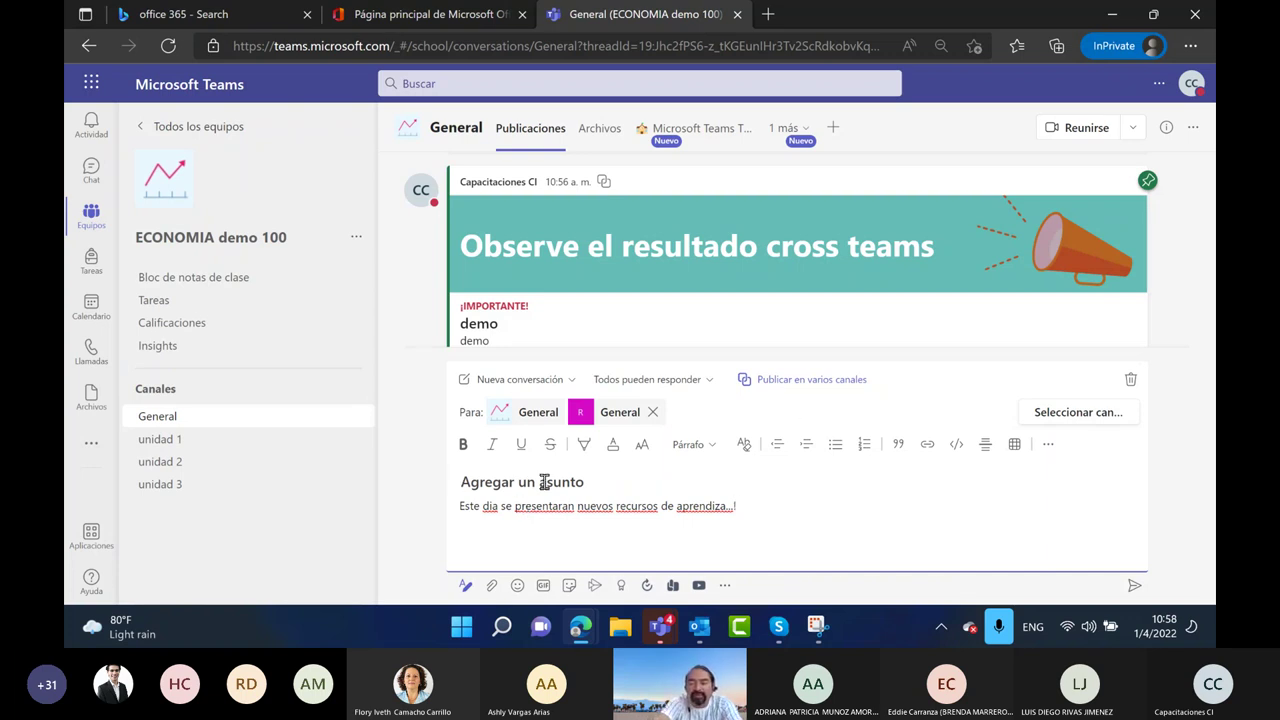
{"action": "type", "text": "Nuest"}
{"action": "key", "text": "BackSpace"}
{"action": "type", "text": "os recursos"}
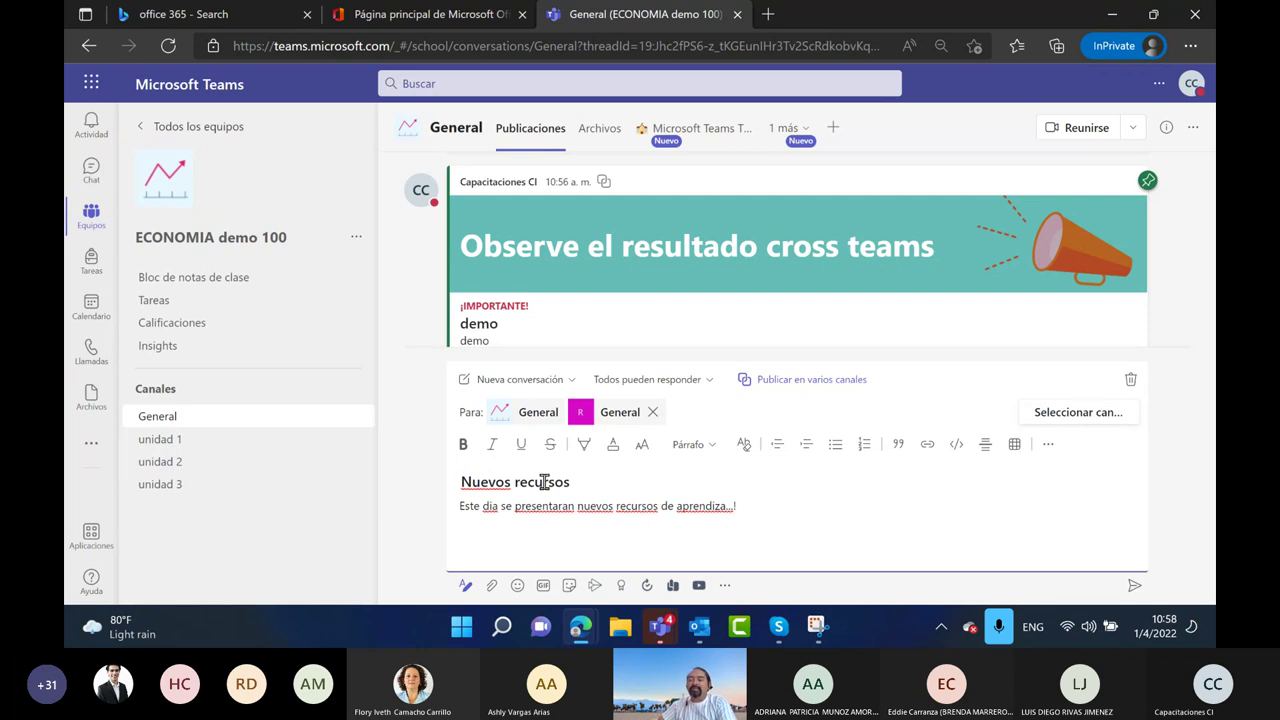
Mark the post as important and send it to both channels
{"action": "left_click", "coordinate": [1055, 447]}
{"action": "left_click", "coordinate": [866, 420]}
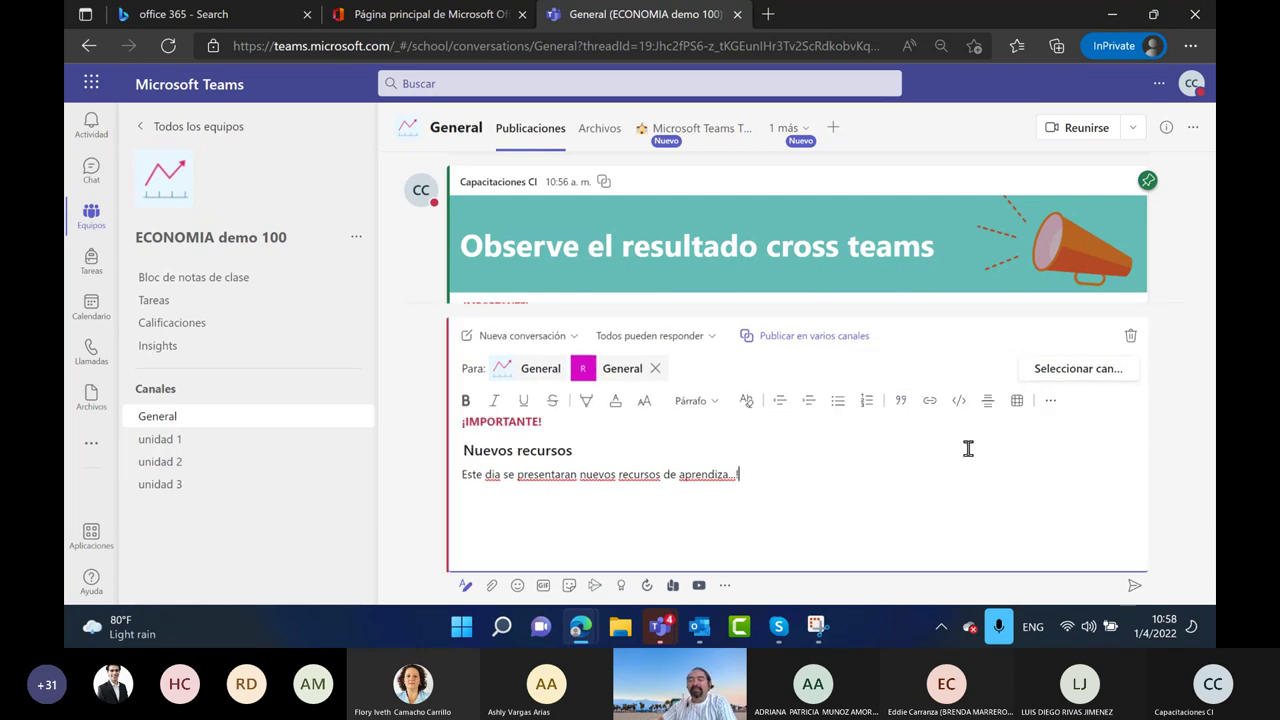
{"action": "left_click", "coordinate": [1018, 403]}
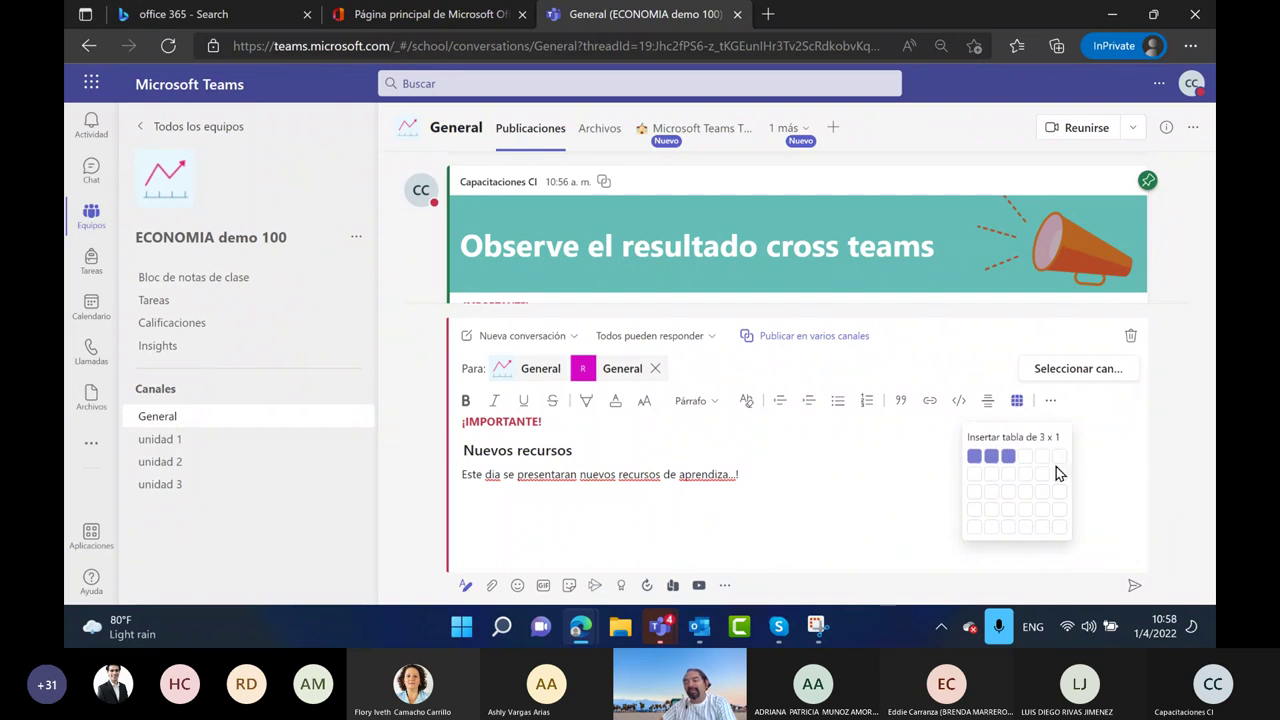
{"action": "left_click", "coordinate": [1131, 469]}
{"action": "left_click", "coordinate": [695, 524]}
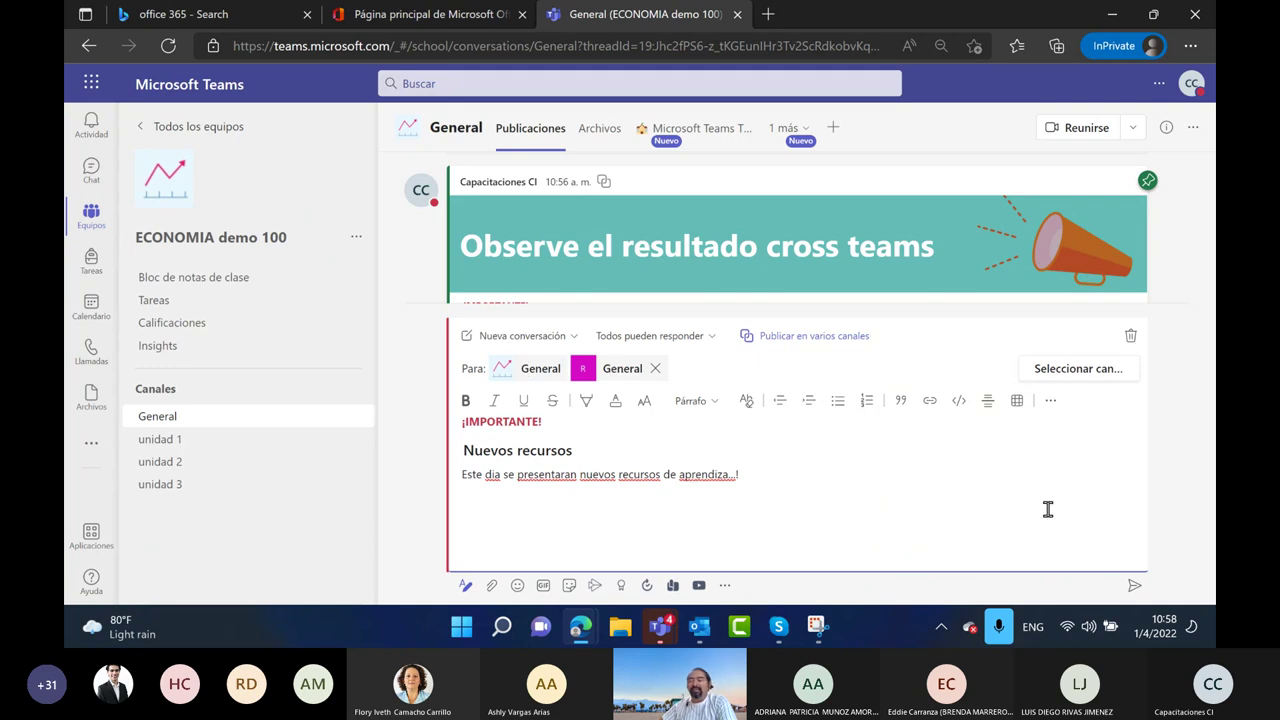
{"action": "left_click", "coordinate": [1134, 586]}
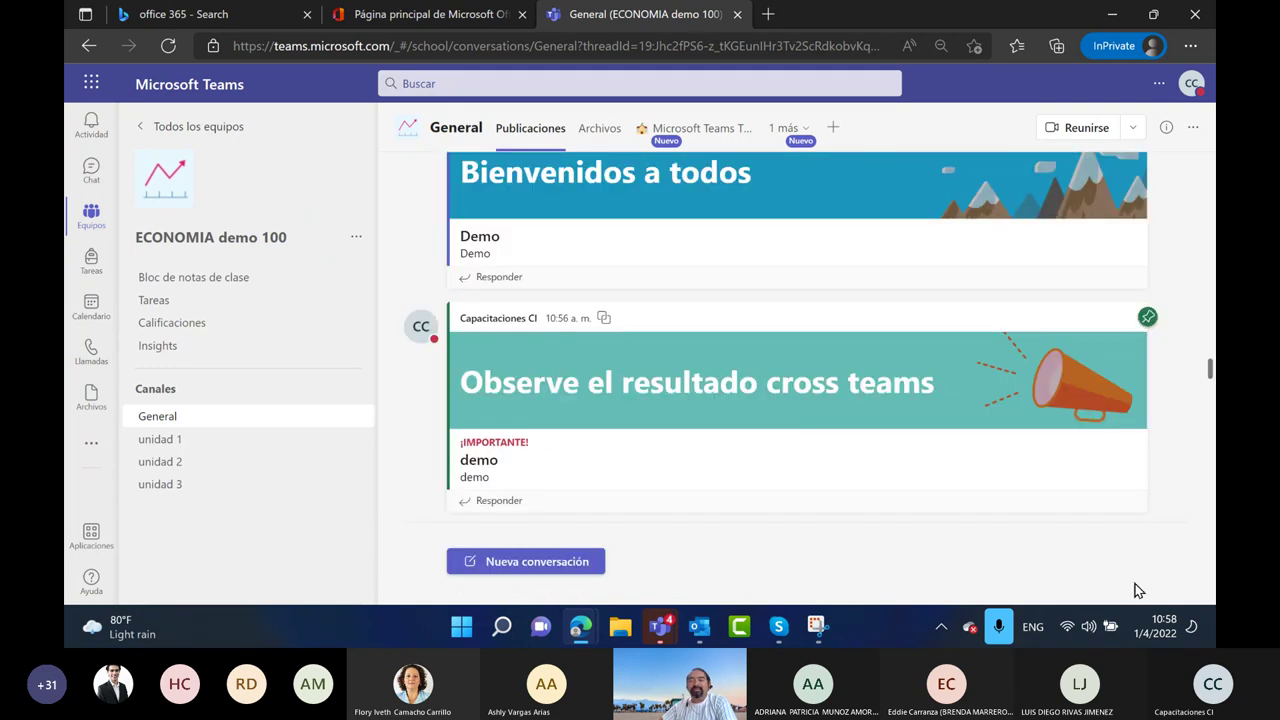
{"action": "left_click", "coordinate": [490, 541]}
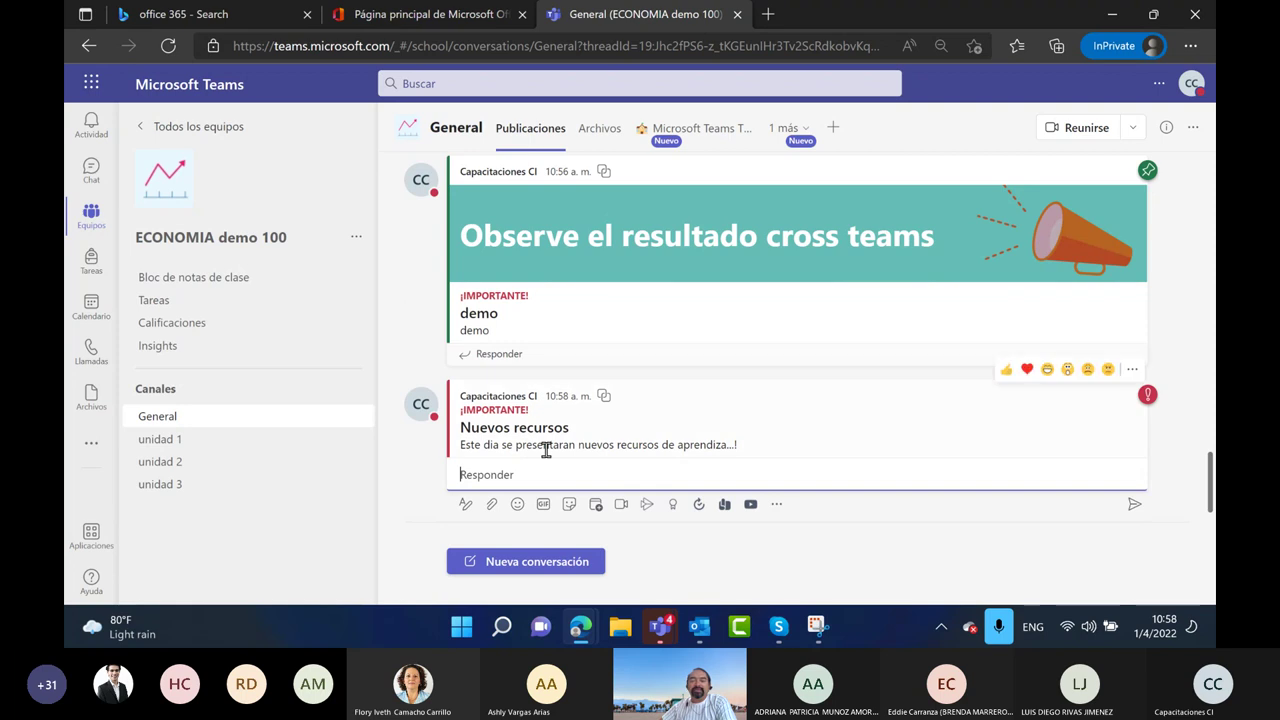
In Recursos General, post 'Buen dia equipo... antes de las 3 PM colocar los nuevos recursos de investigacion para los estudiantes'
{"action": "left_click", "coordinate": [190, 126]}
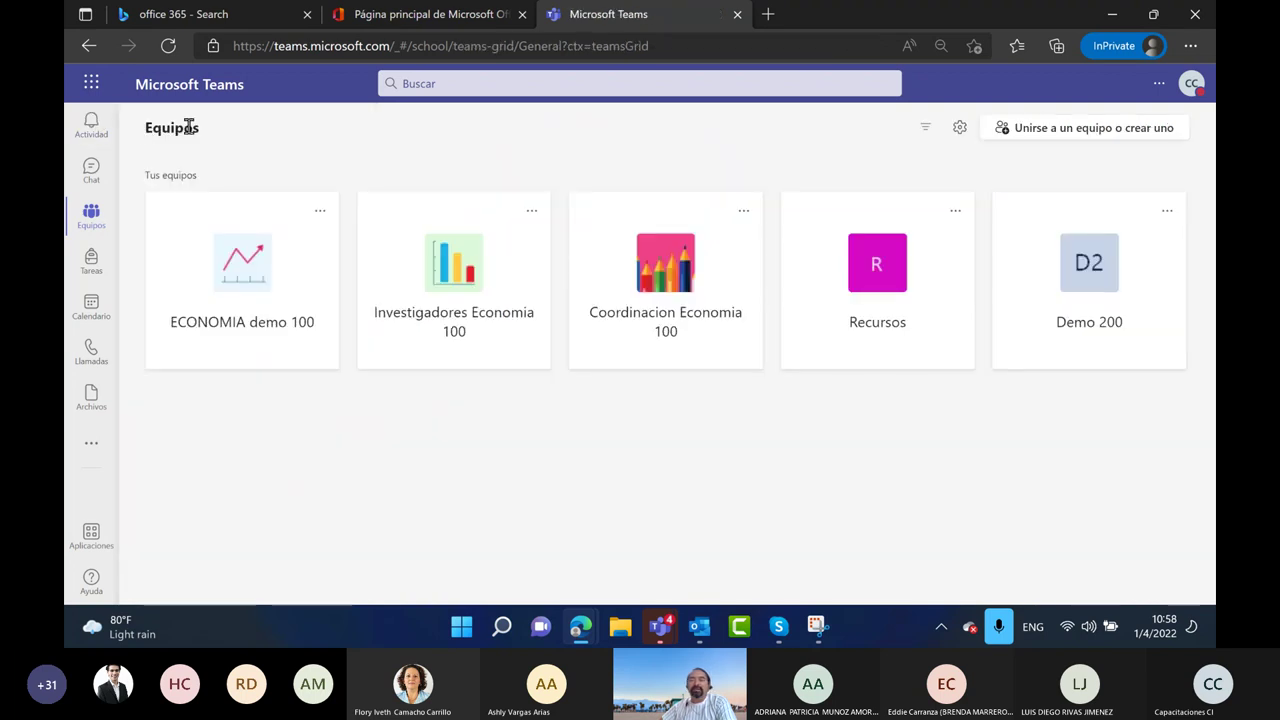
{"action": "left_click", "coordinate": [935, 303]}
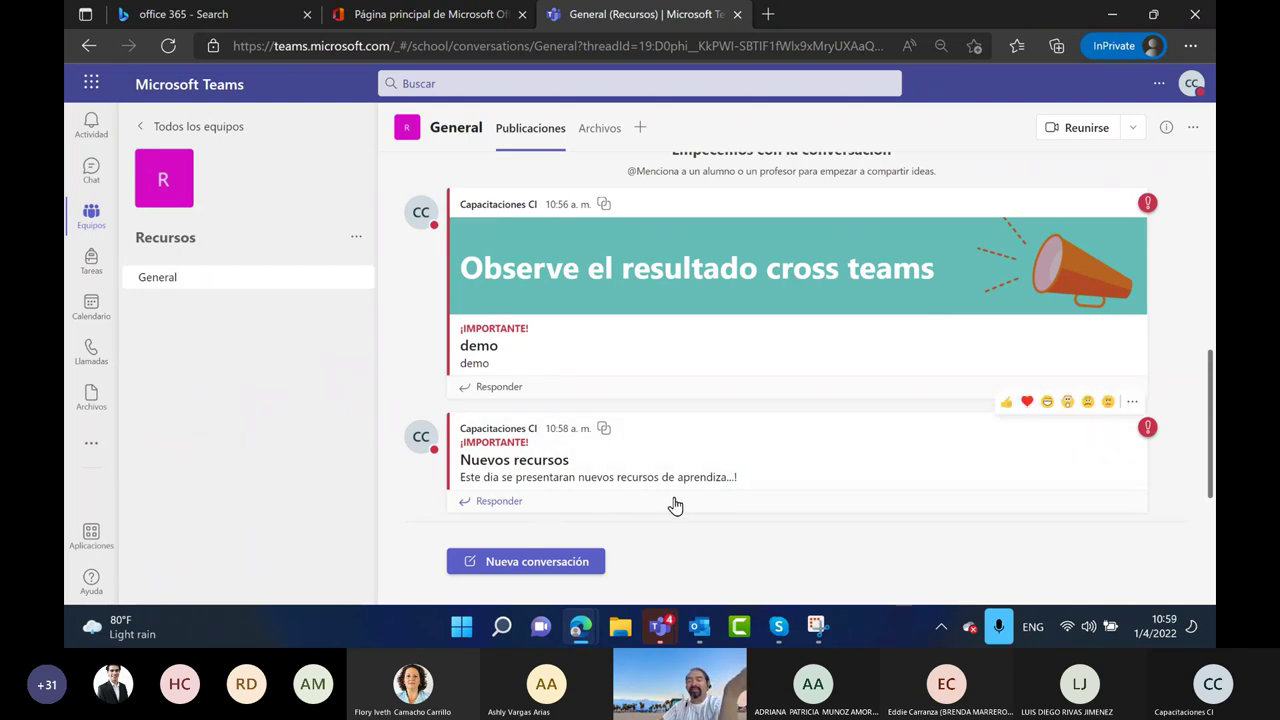
{"action": "left_click", "coordinate": [535, 558]}
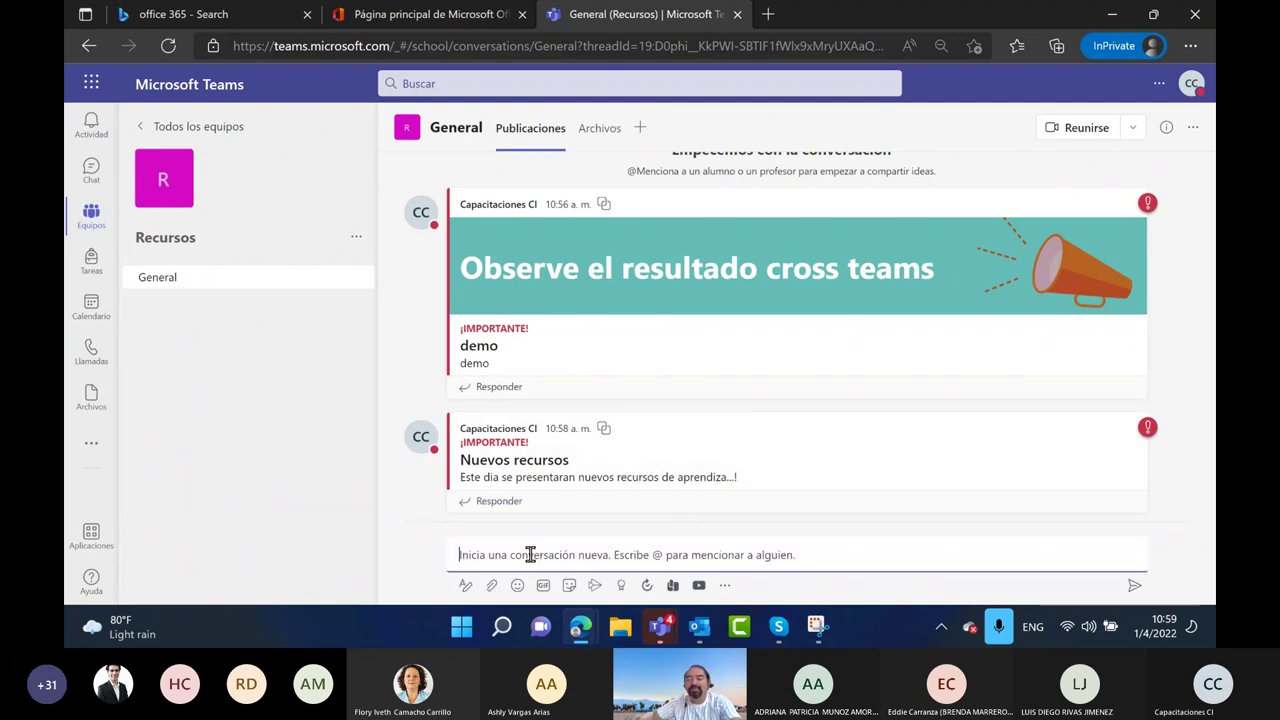
{"action": "type", "text": "Buen dia equ"}
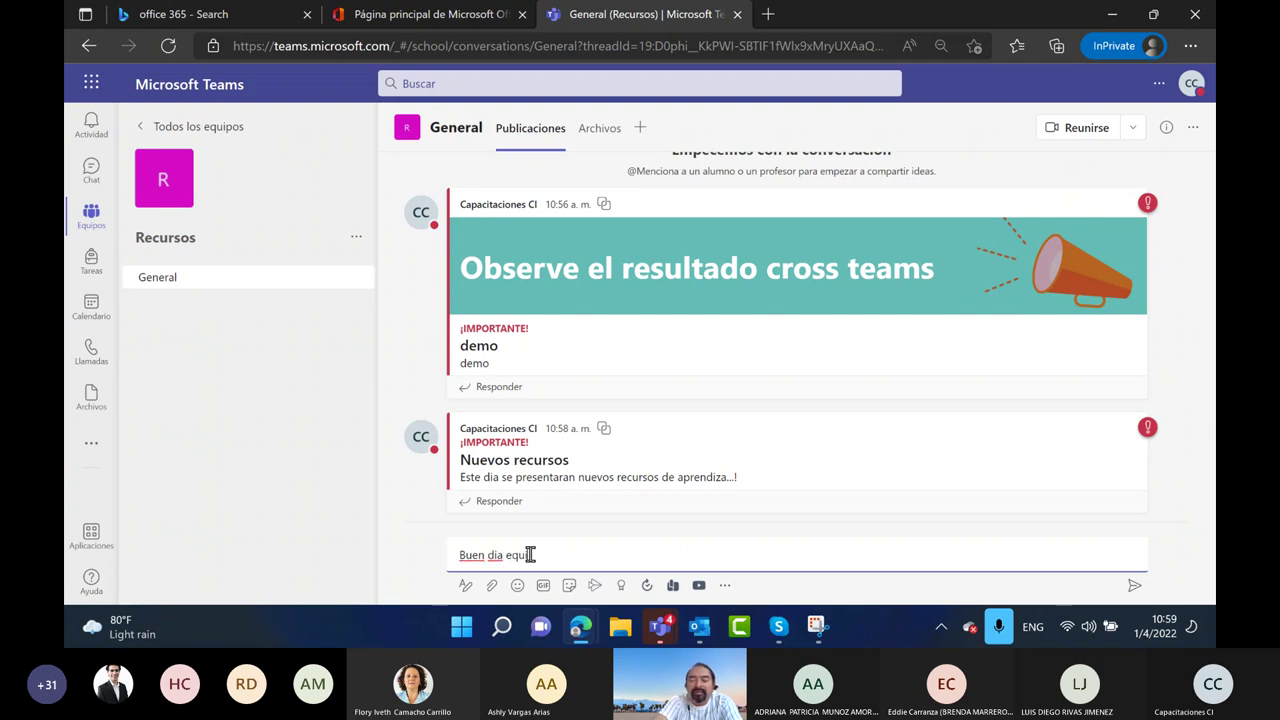
{"action": "type", "text": "ipo . por favor an"}
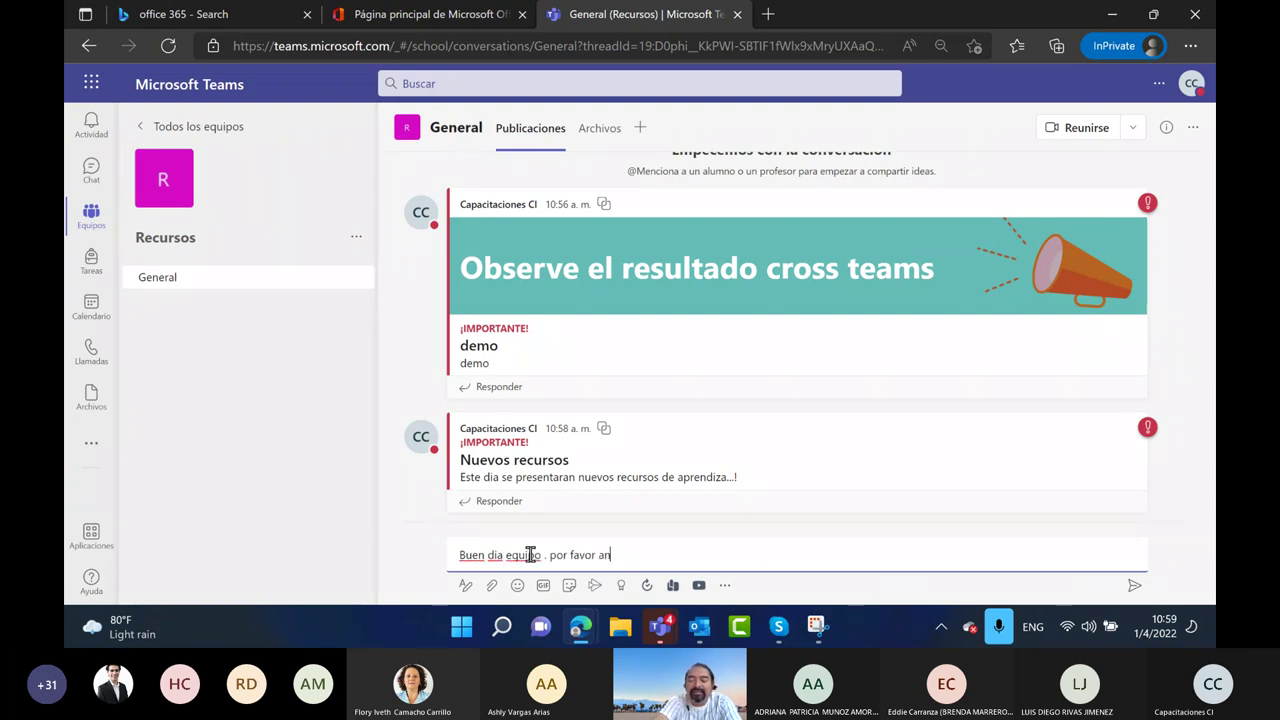
{"action": "type", "text": "tes de la s3"}
{"action": "key", "text": "BackSpace"}
{"action": "key", "text": "BackSpace"}
{"action": "key", "text": "BackSpace"}
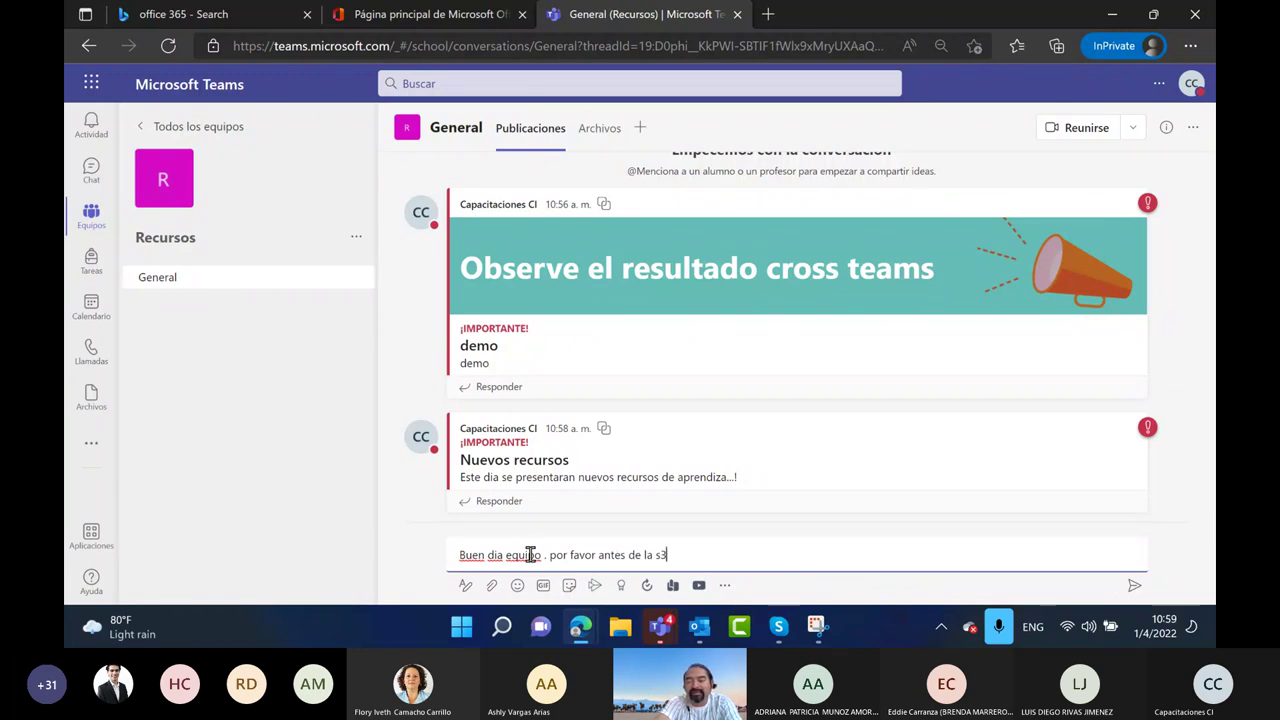
{"action": "type", "text": "3 PM colocar"}
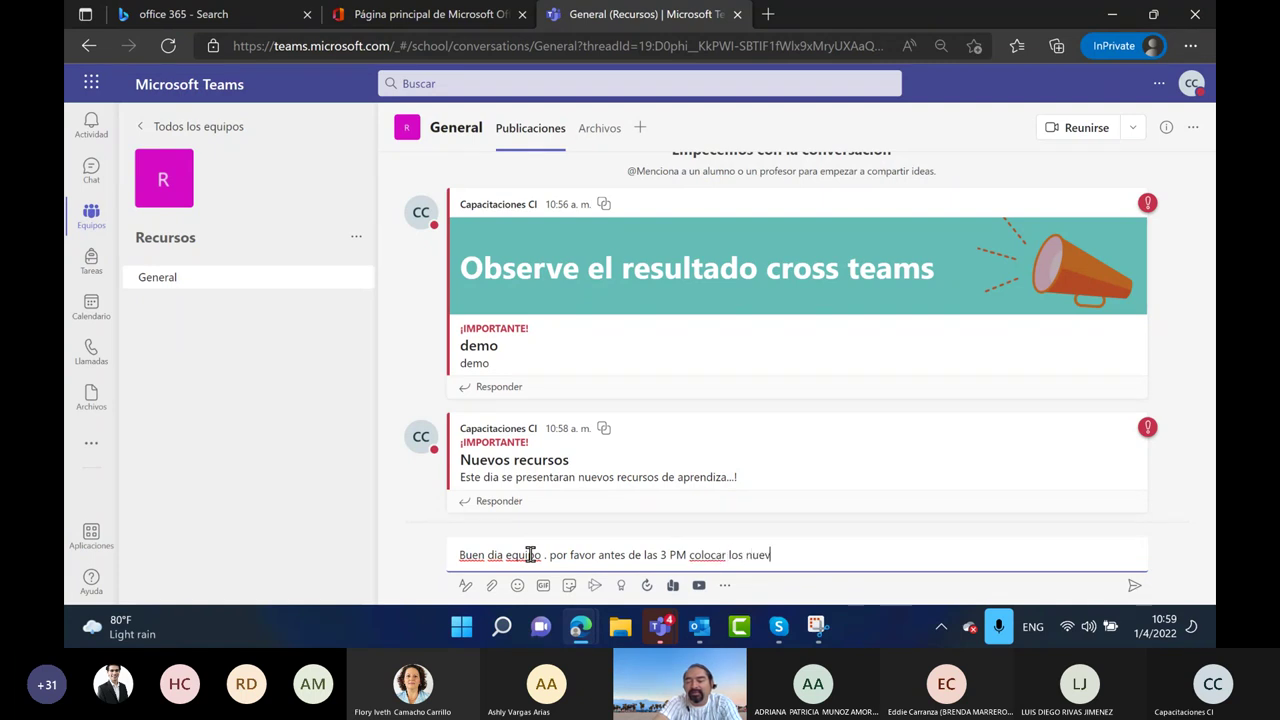
{"action": "type", "text": " los nuevos recursos de inv"}
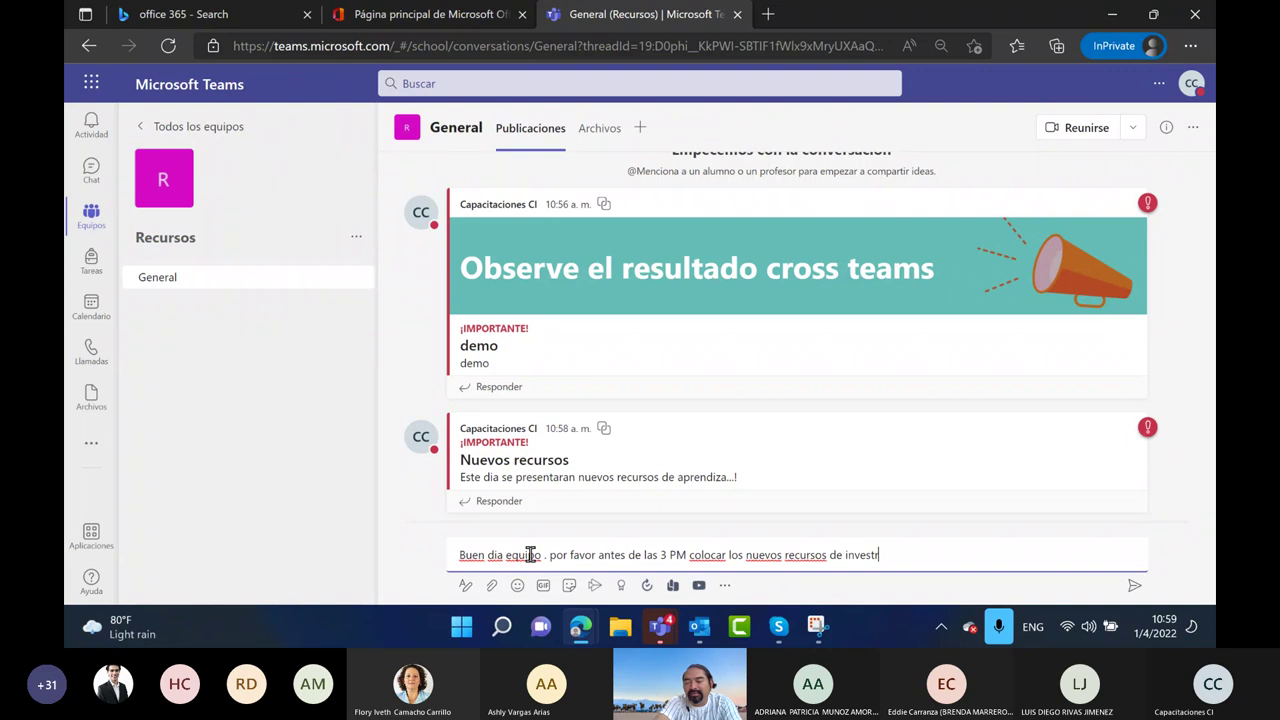
{"action": "type", "text": "estigacon para"}
{"action": "key", "text": "BackSpace"}
{"action": "key", "text": "BackSpace"}
{"action": "key", "text": "BackSpace"}
{"action": "key", "text": "BackSpace"}
{"action": "key", "text": "BackSpace"}
{"action": "key", "text": "BackSpace"}
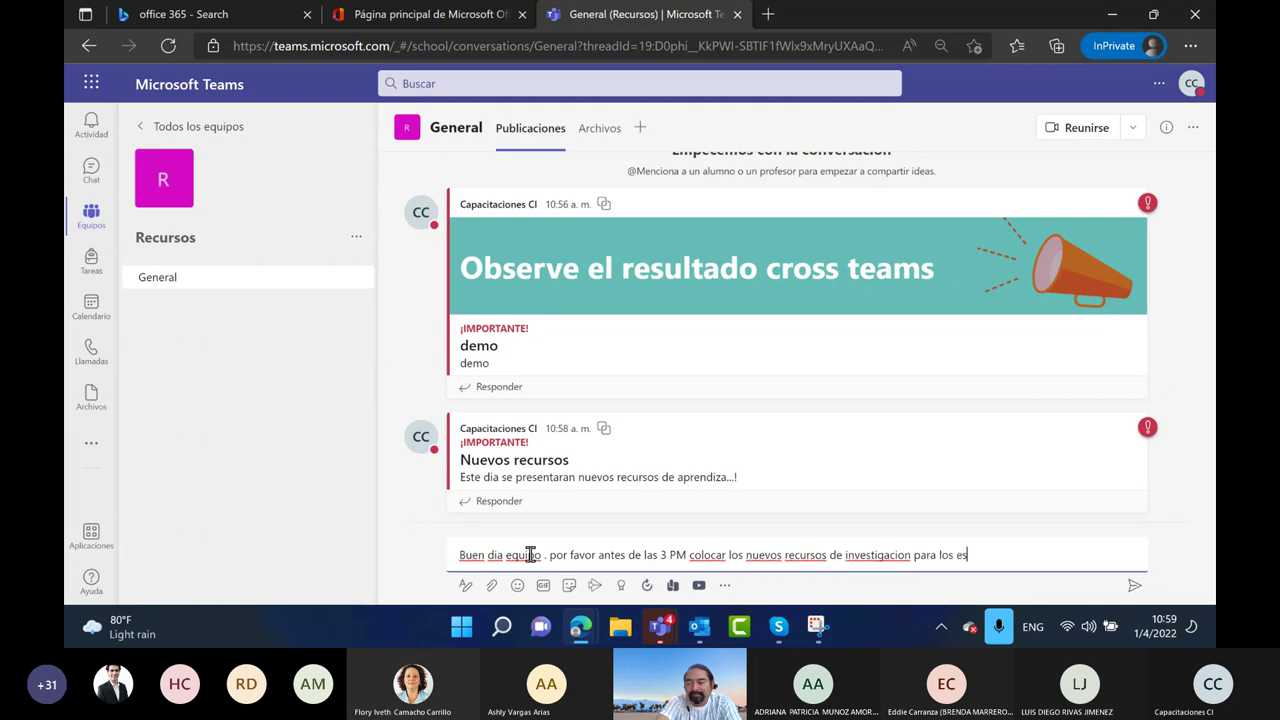
{"action": "type", "text": "ion para los estudiantes"}
{"action": "key", "text": "Return"}
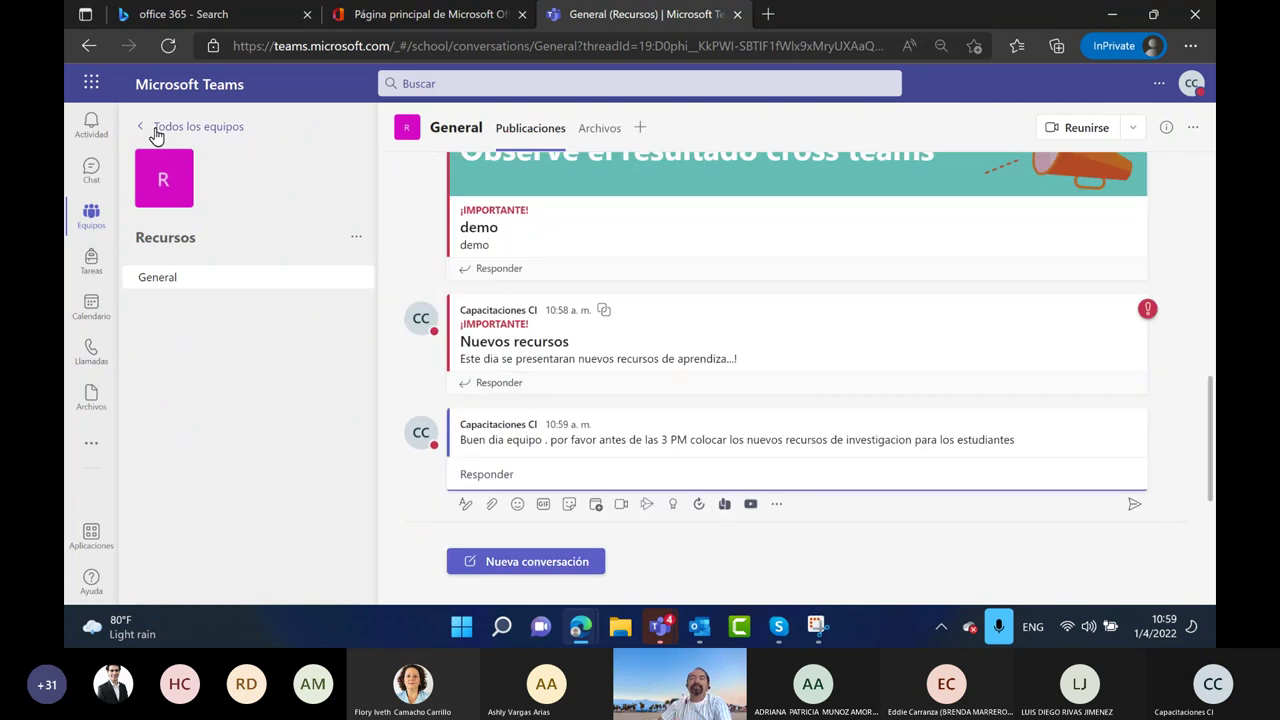
From all teams, open ECONOMIA demo 100, start a new post, and show its attach-file sources
{"action": "left_click", "coordinate": [151, 127]}
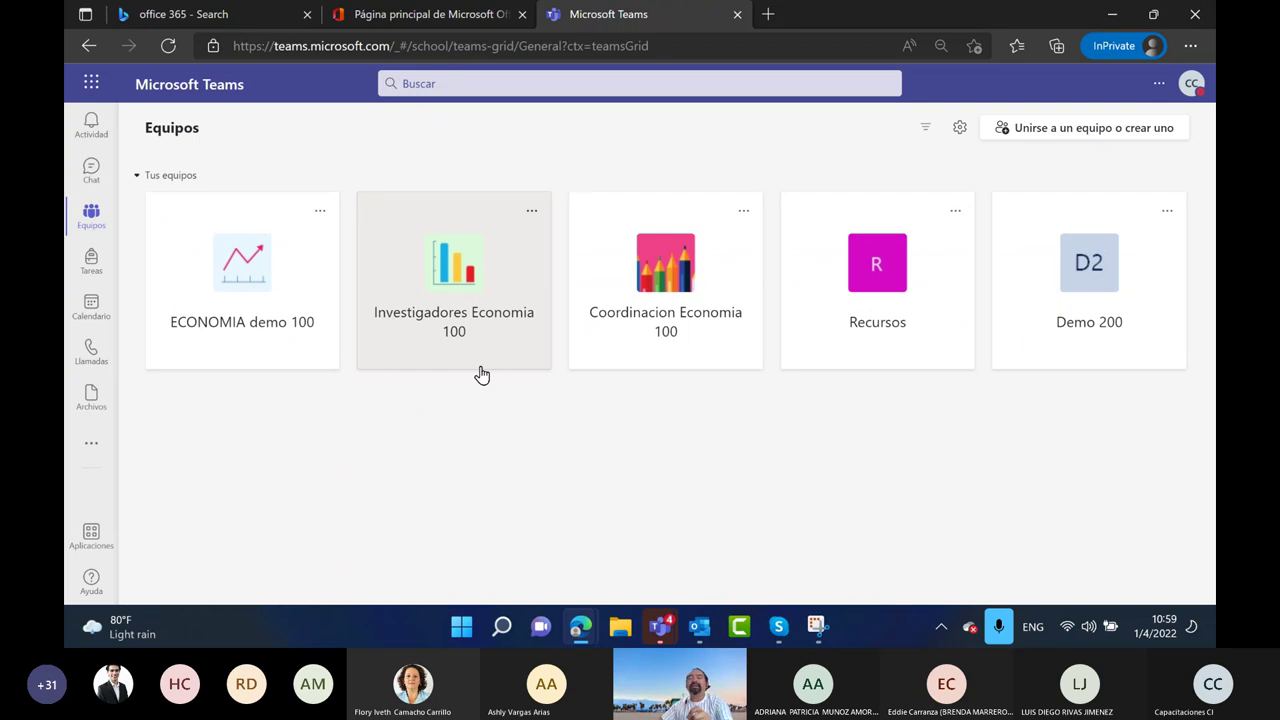
{"action": "left_click", "coordinate": [266, 313]}
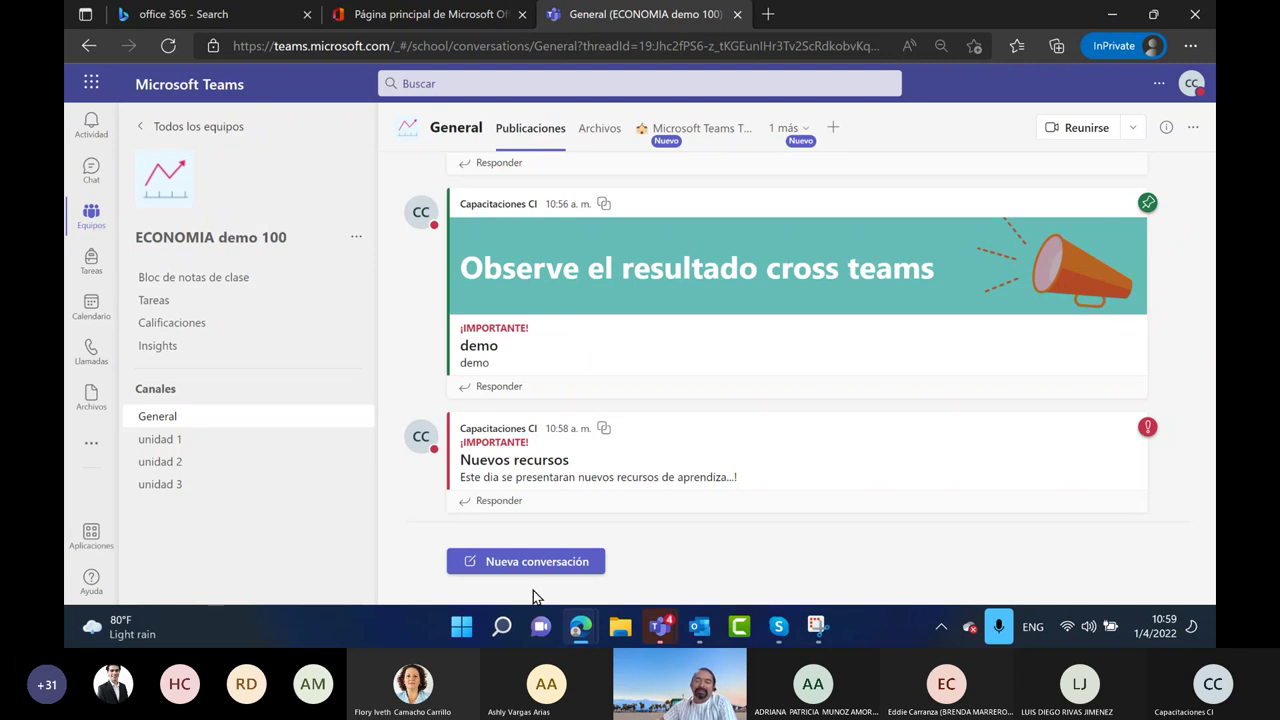
{"action": "left_click", "coordinate": [533, 561]}
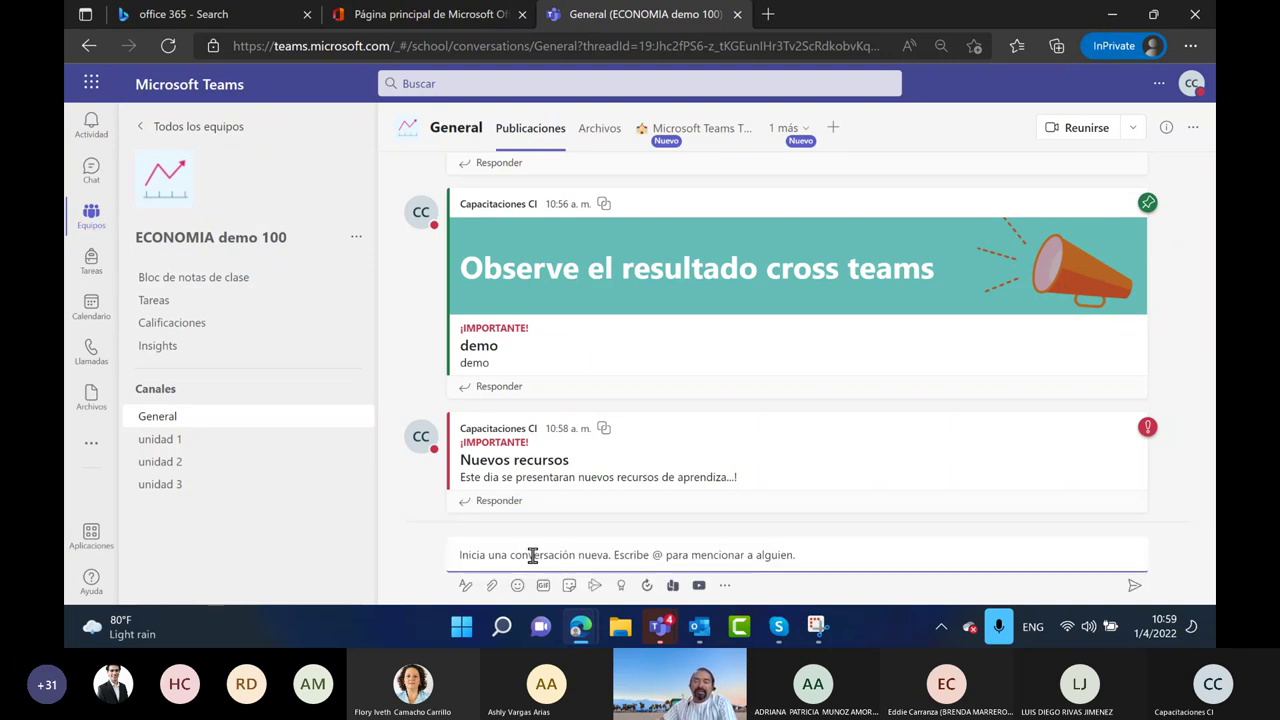
{"action": "left_click", "coordinate": [493, 586]}
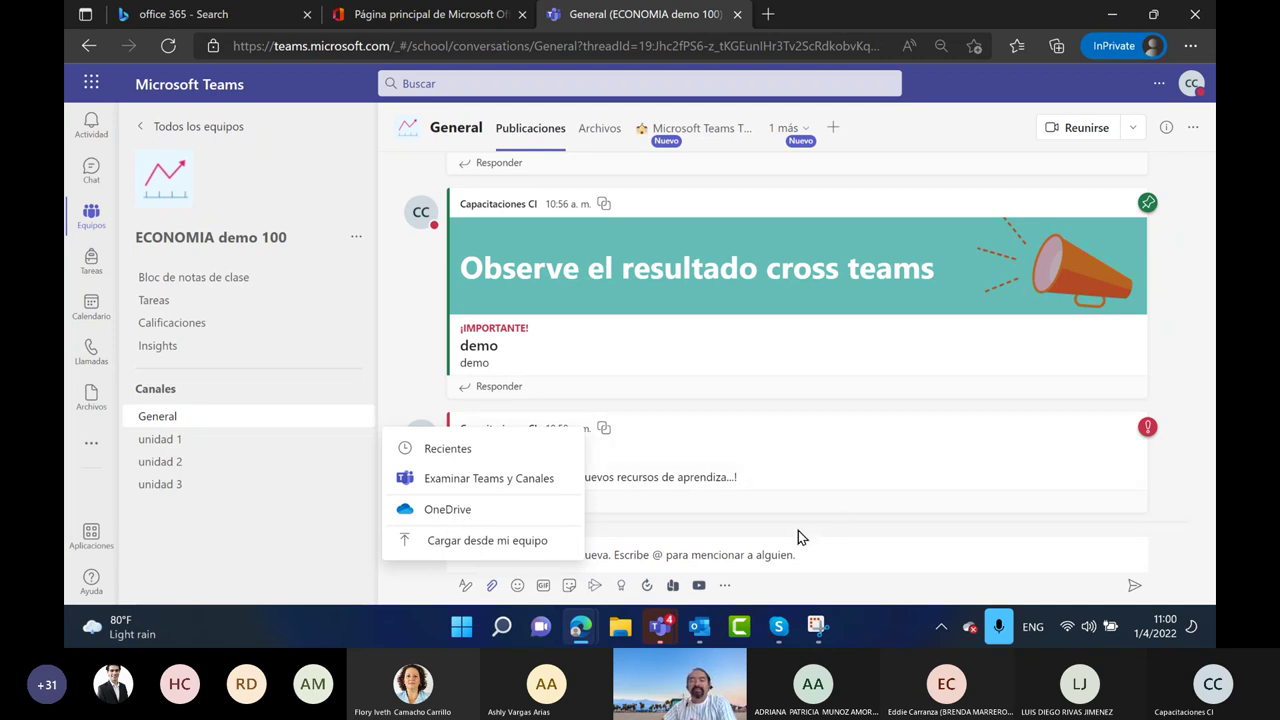
Browse Teams and channels files up to Recursos > General, find it empty, and cancel
{"action": "left_click", "coordinate": [516, 480]}
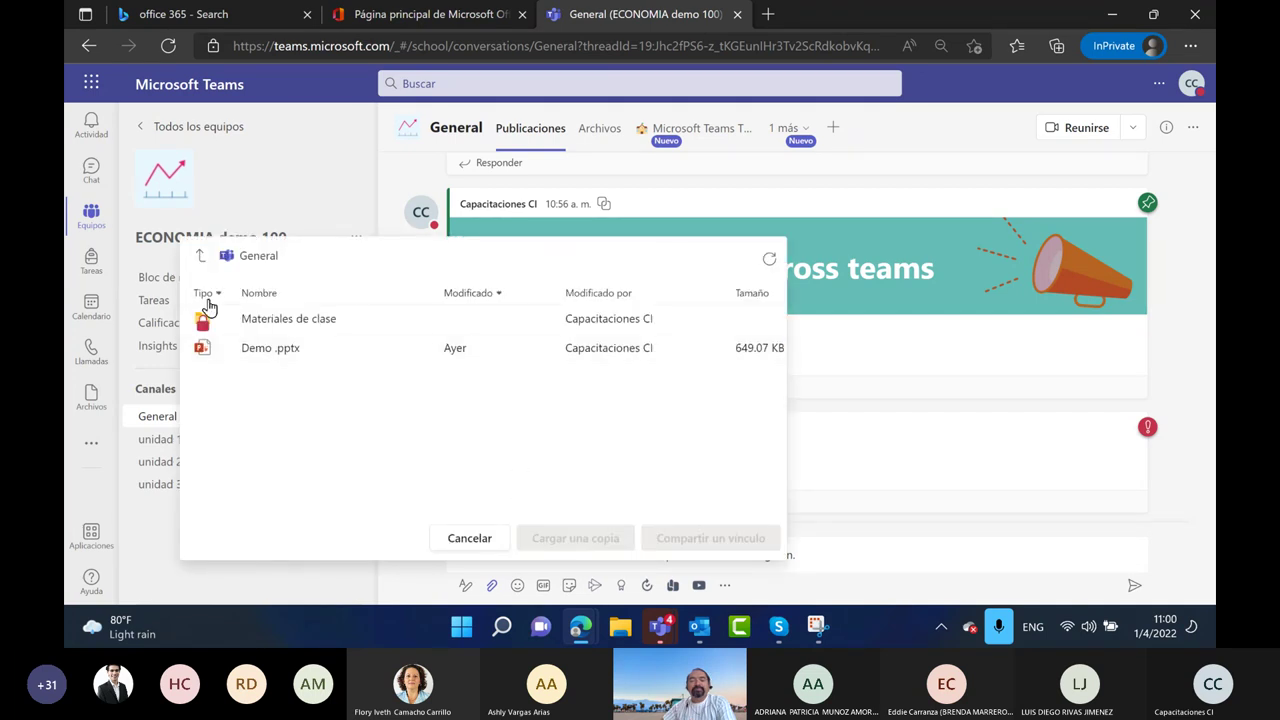
{"action": "left_click", "coordinate": [200, 257]}
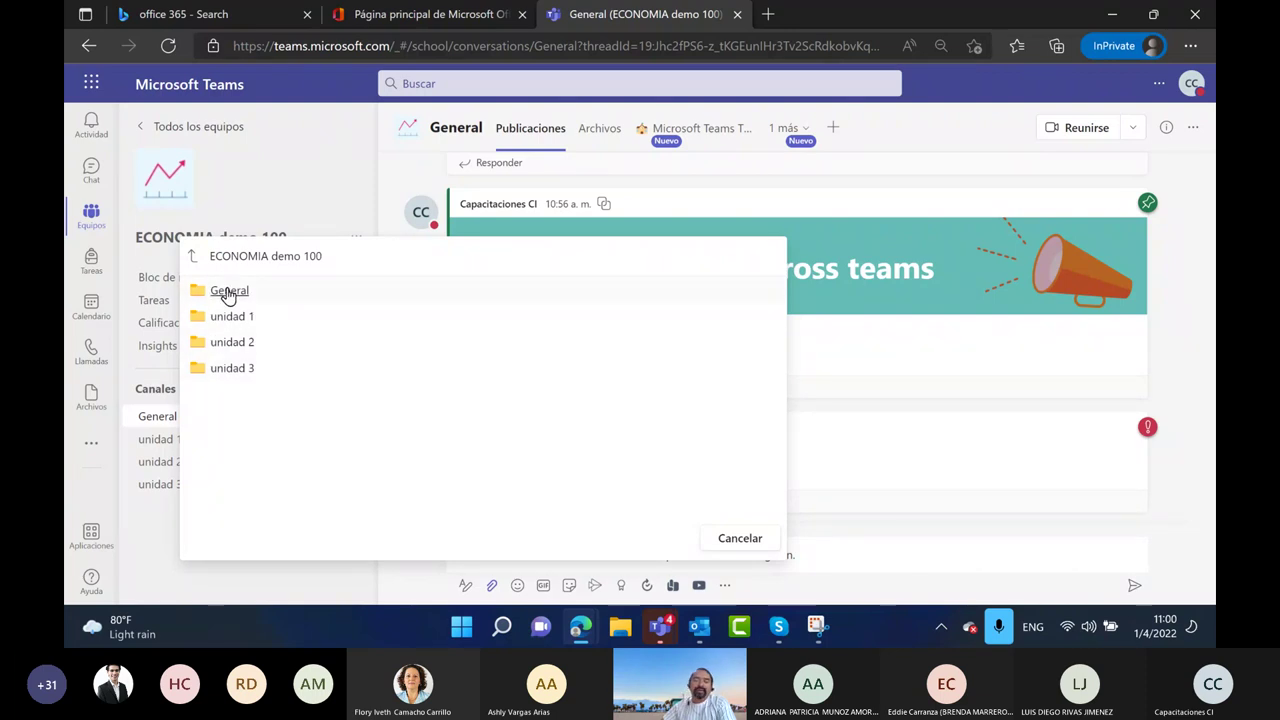
{"action": "left_click", "coordinate": [195, 258]}
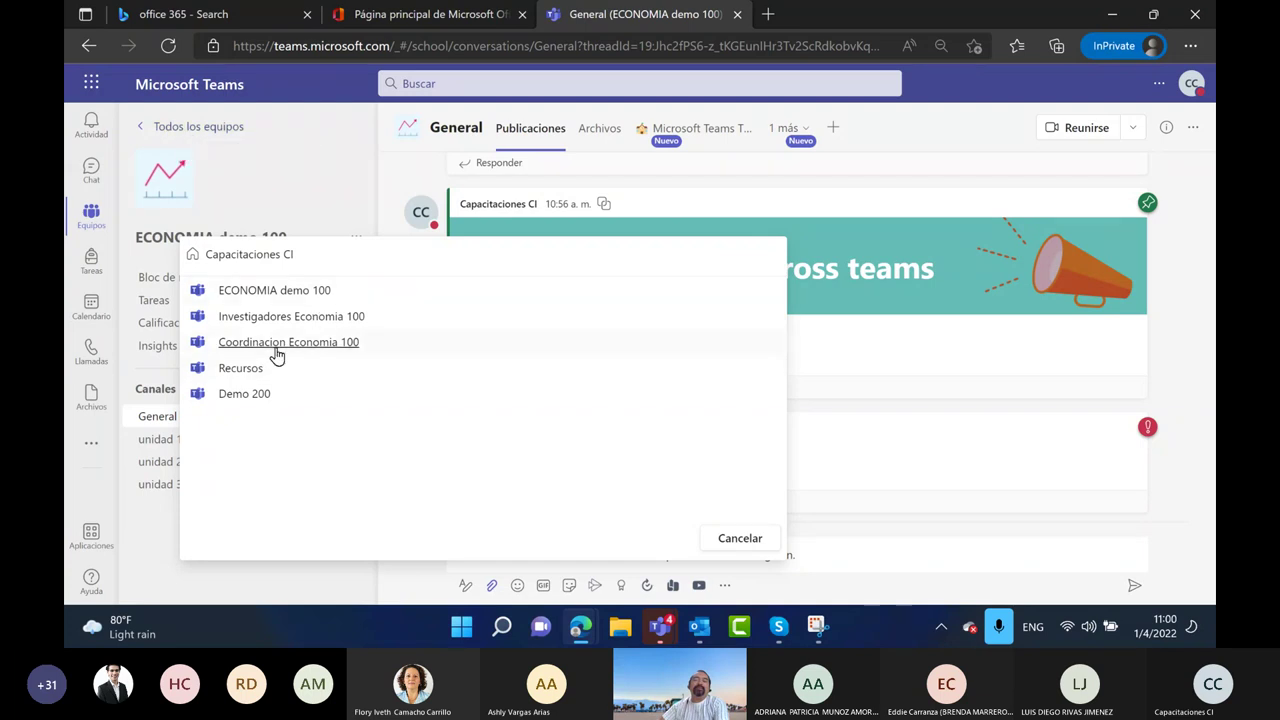
{"action": "left_click", "coordinate": [250, 370]}
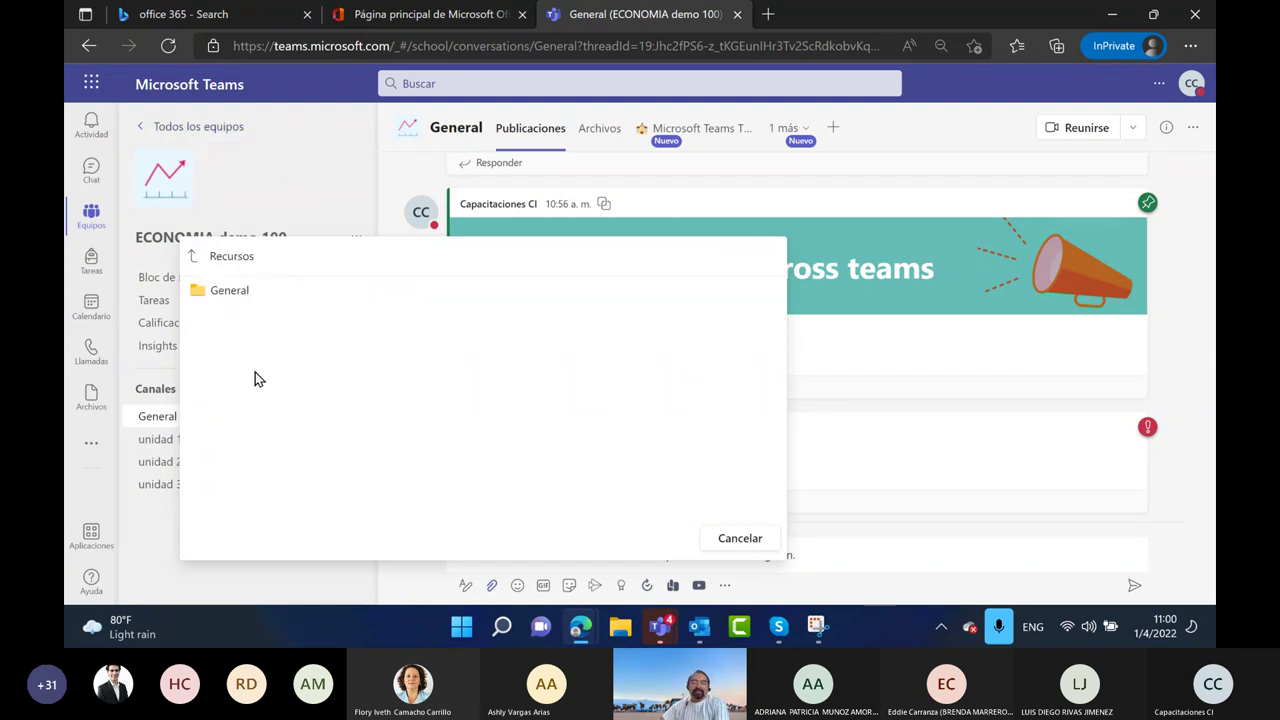
{"action": "left_click", "coordinate": [230, 291]}
{"action": "left_click", "coordinate": [480, 542]}
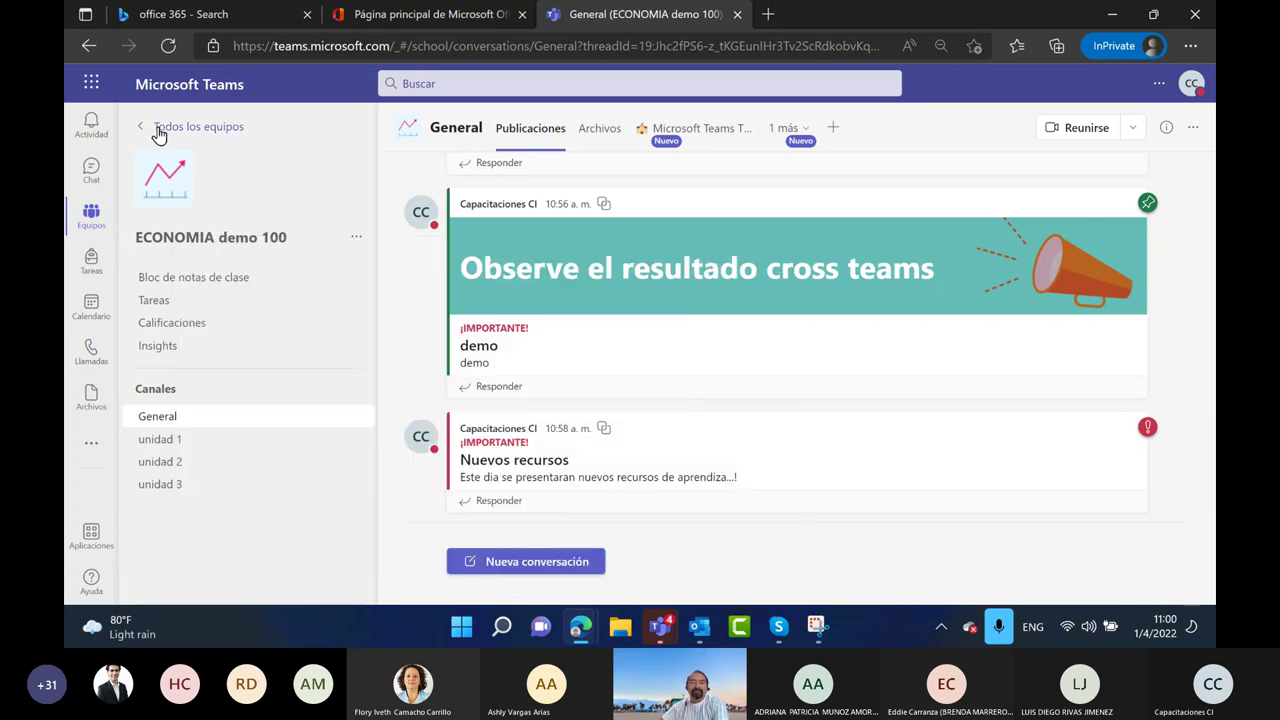
Open the Recursos team's General Files tab and expand the Nuevo file-type menu
{"action": "left_click", "coordinate": [157, 127]}
{"action": "left_click", "coordinate": [889, 294]}
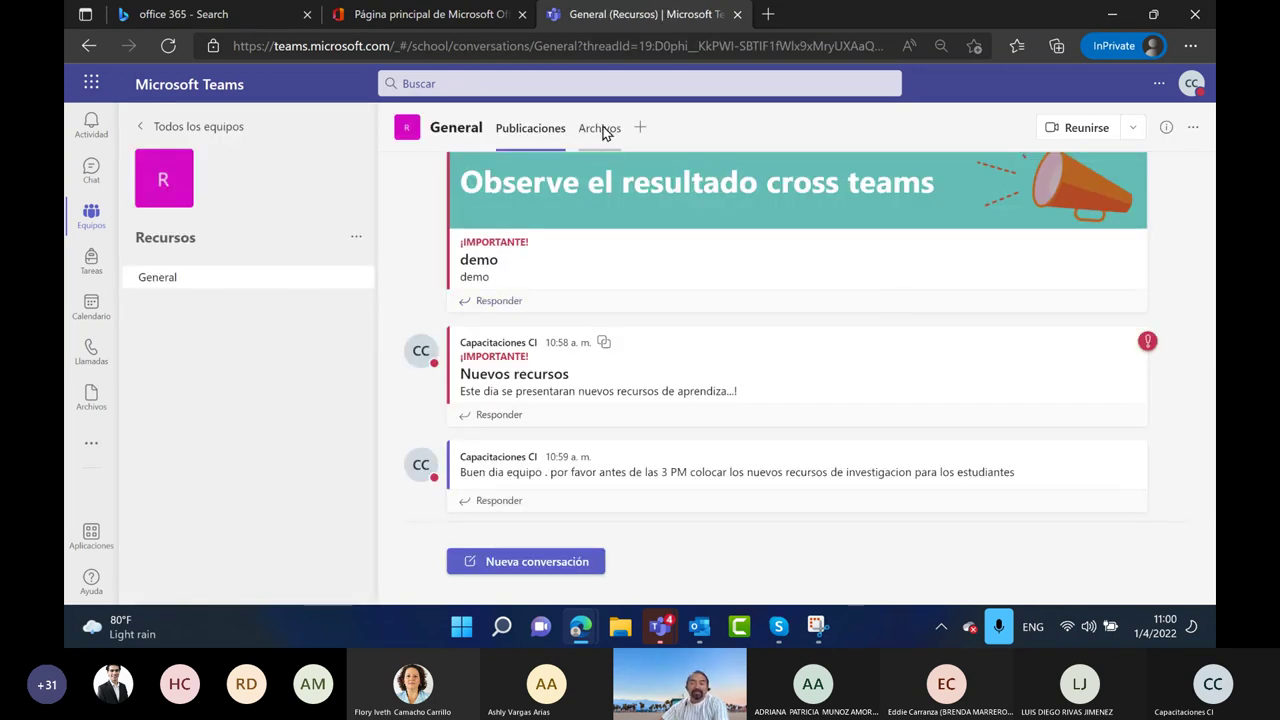
{"action": "left_click", "coordinate": [600, 131]}
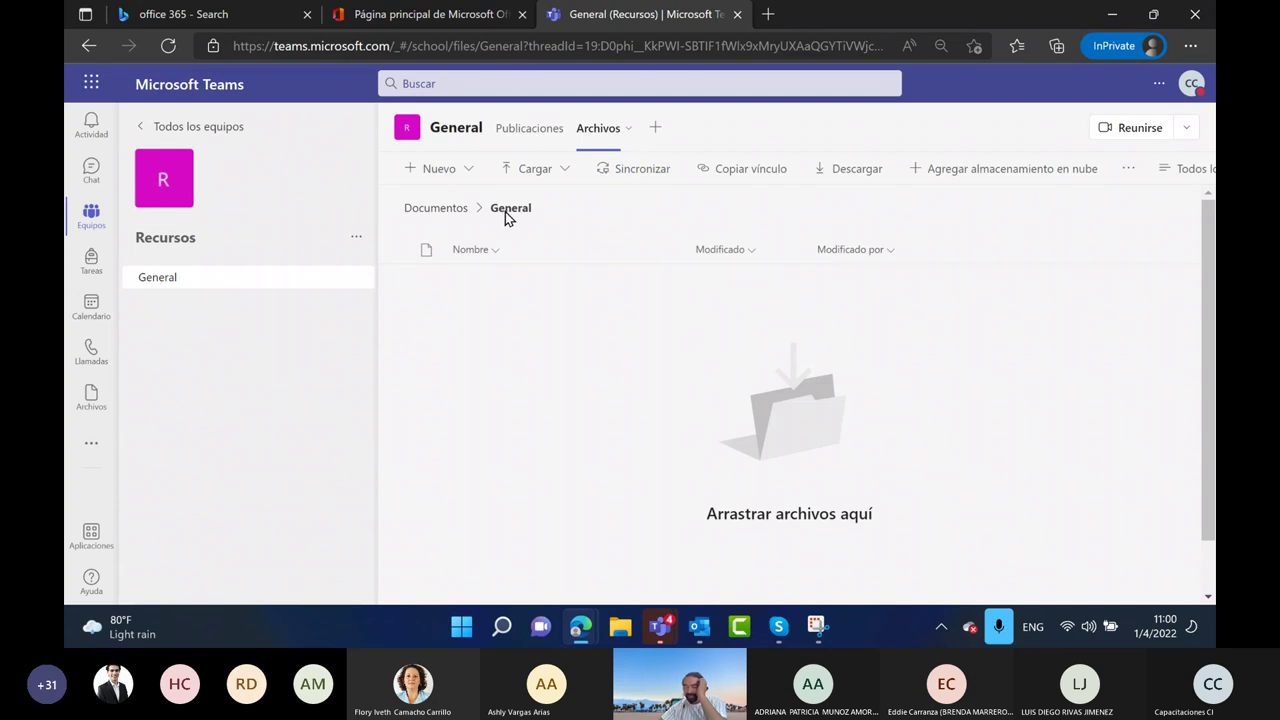
{"action": "left_click", "coordinate": [470, 170]}
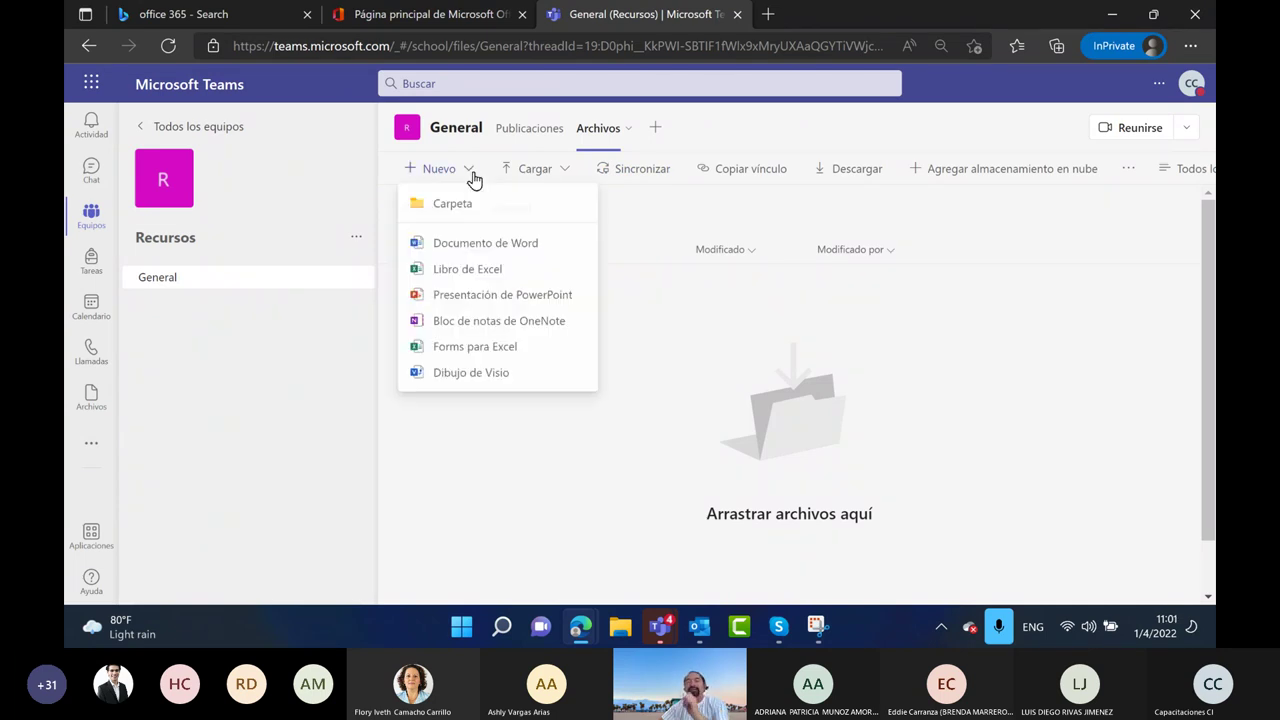
Create a Word document named 'Recursos demo' in Recursos General files and close it
{"action": "left_click", "coordinate": [471, 248]}
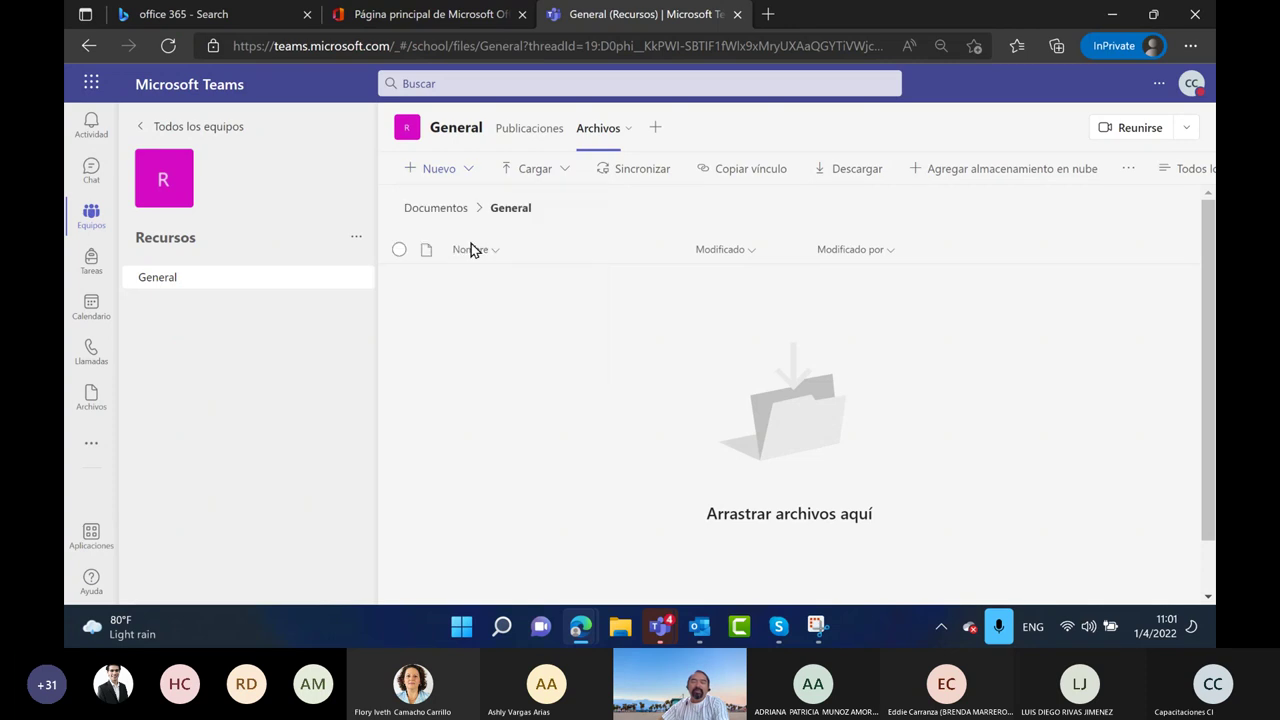
{"action": "type", "text": "Recrusos demo"}
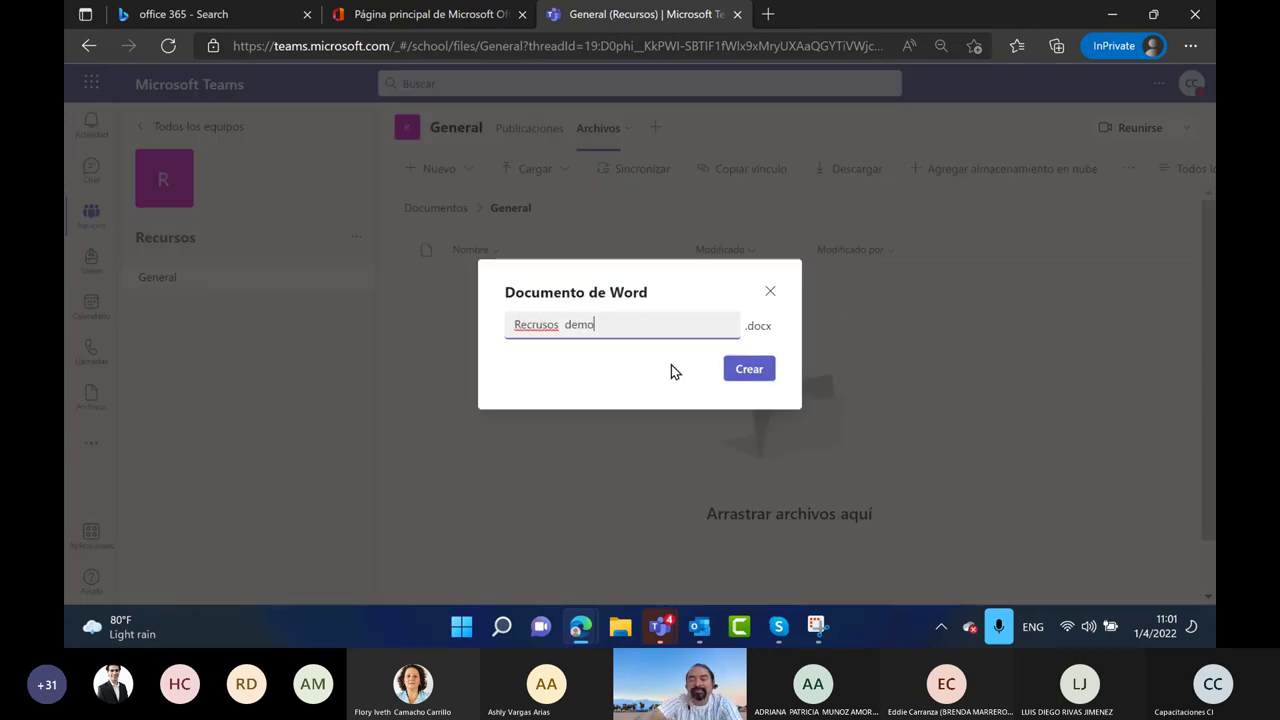
{"action": "left_click", "coordinate": [750, 369]}
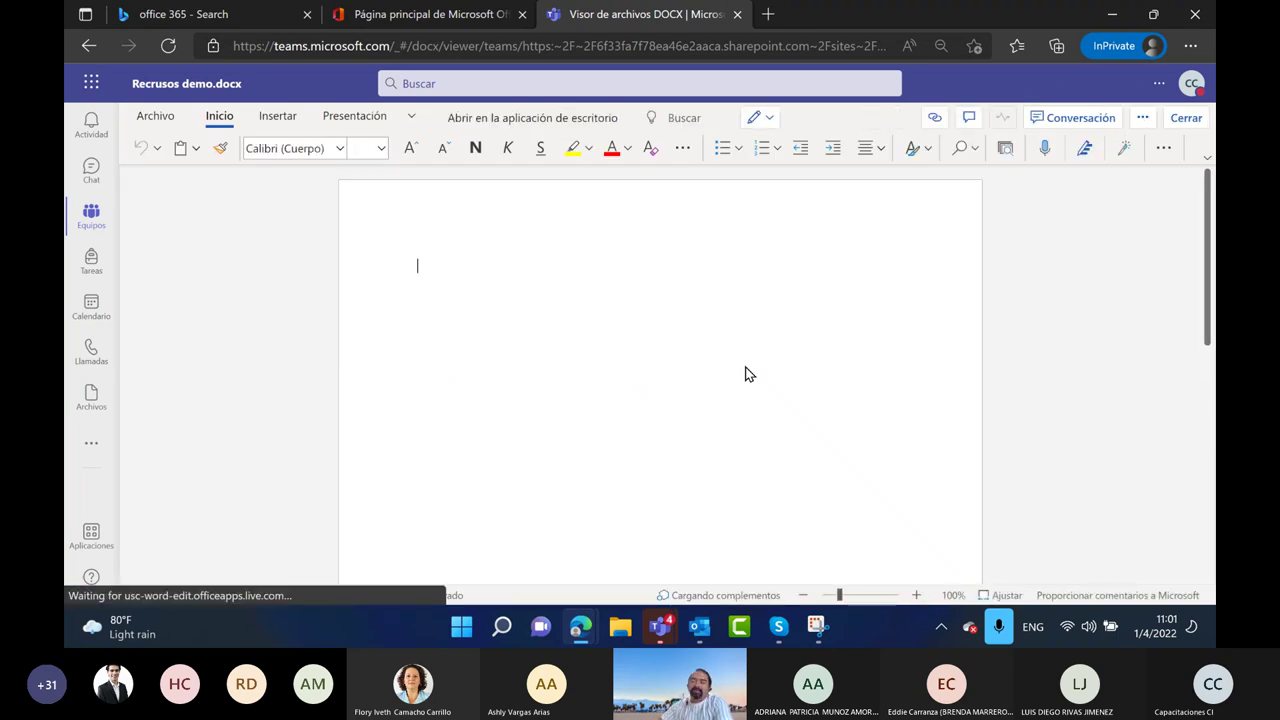
{"action": "left_click", "coordinate": [1189, 118]}
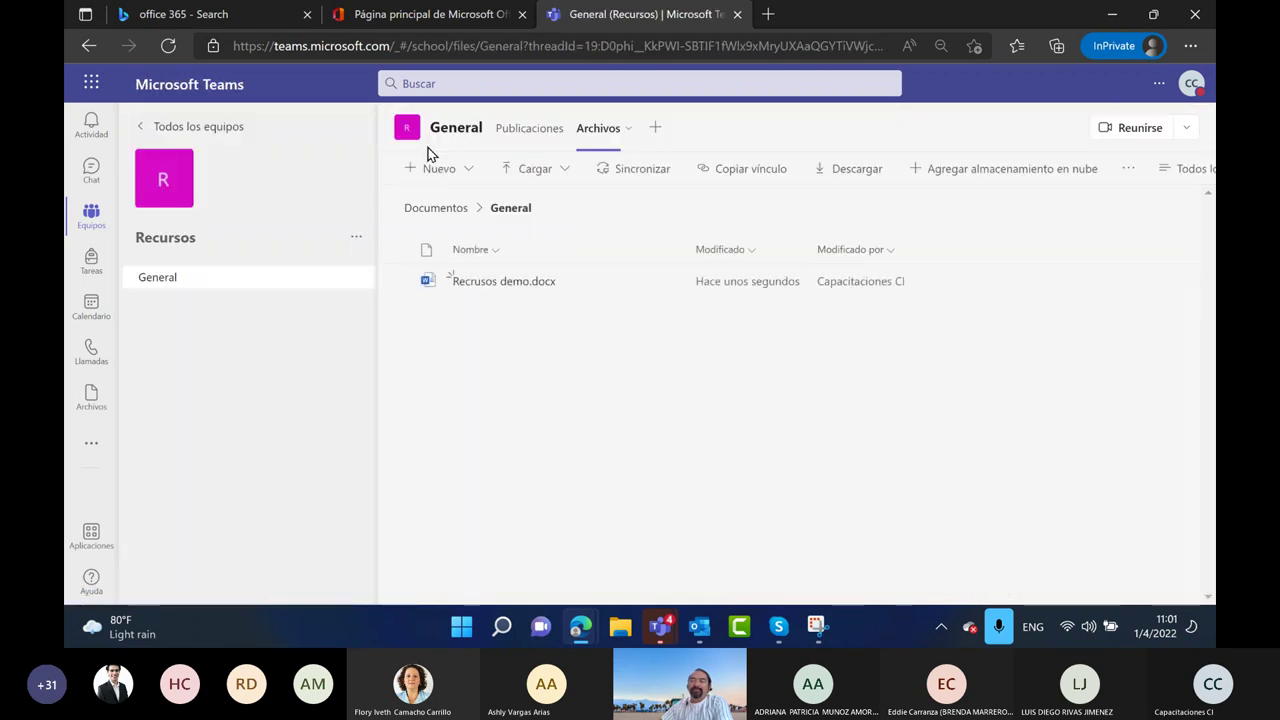
Start a new ECONOMIA demo 100 post and browse attachments to the Recursos General folder
{"action": "left_click", "coordinate": [172, 126]}
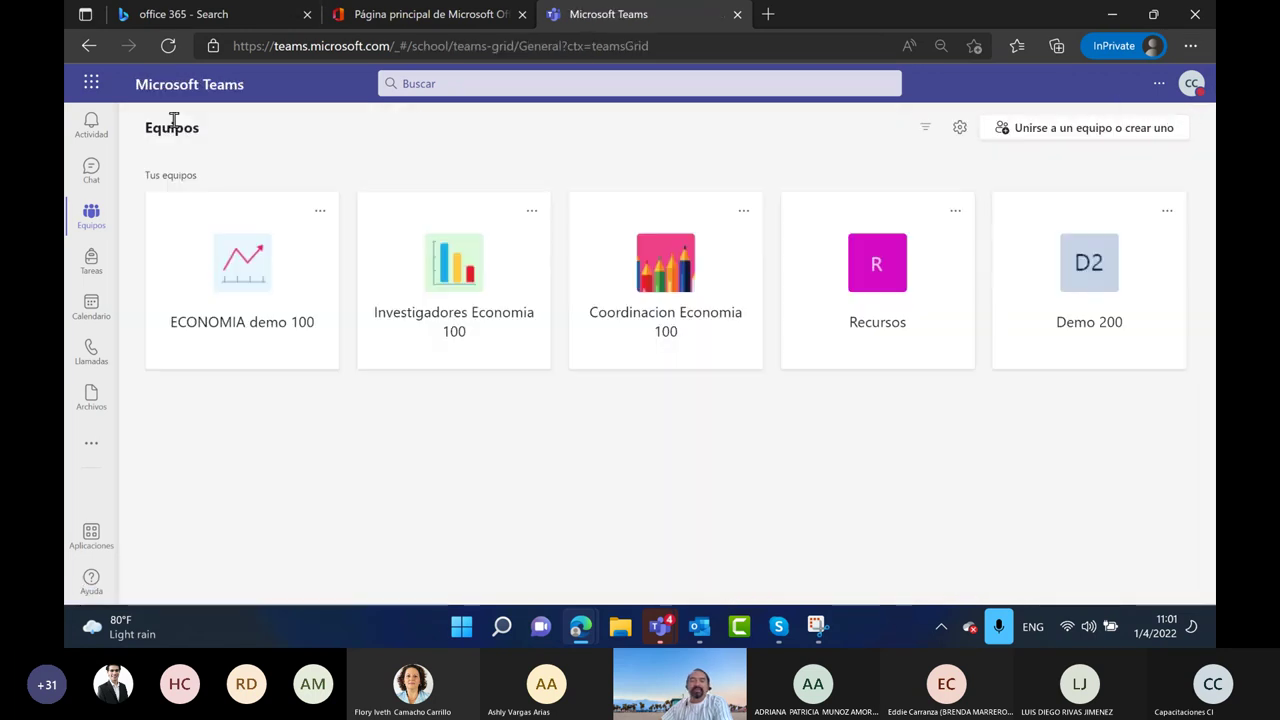
{"action": "left_click", "coordinate": [229, 297]}
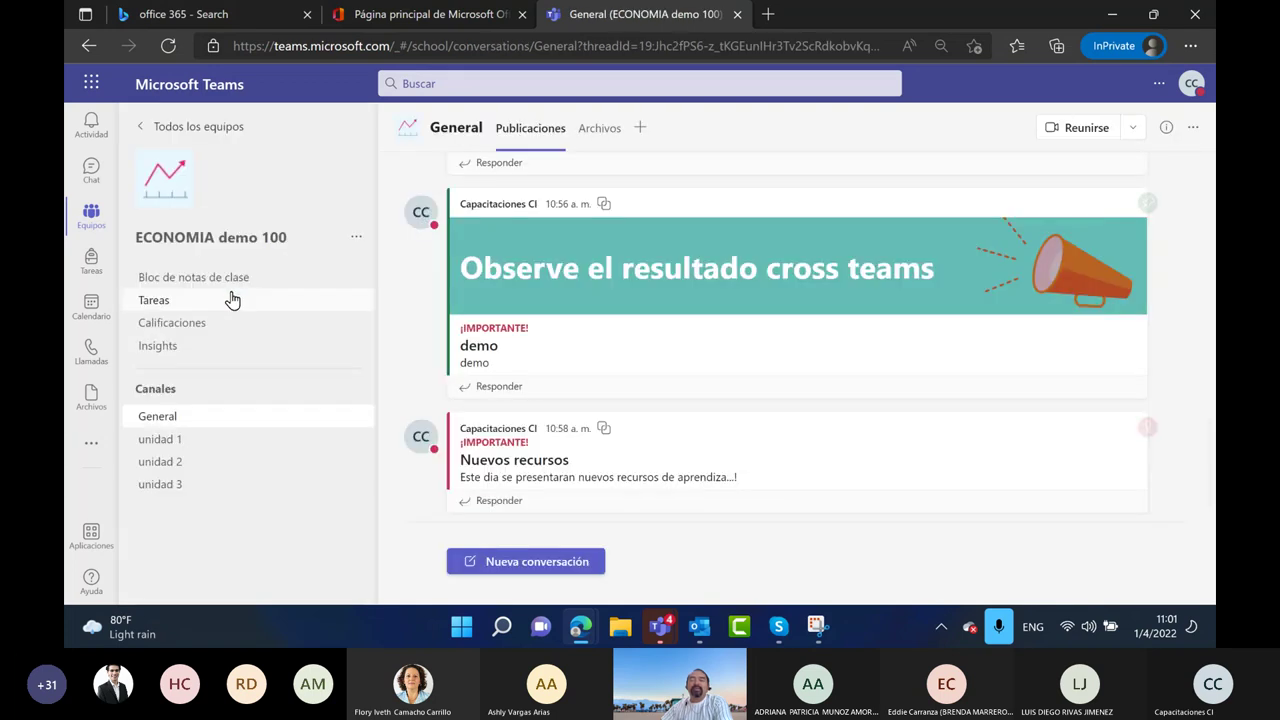
{"action": "left_click", "coordinate": [545, 560]}
{"action": "left_click", "coordinate": [491, 585]}
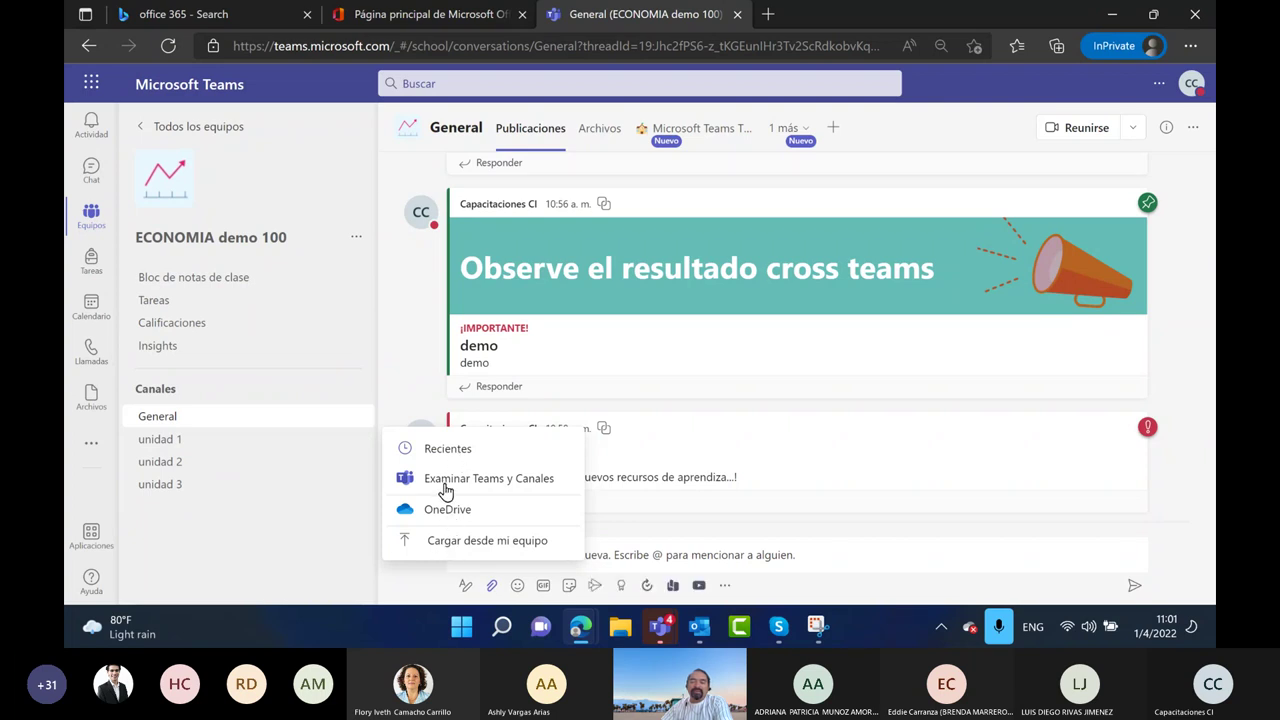
{"action": "left_click", "coordinate": [445, 482]}
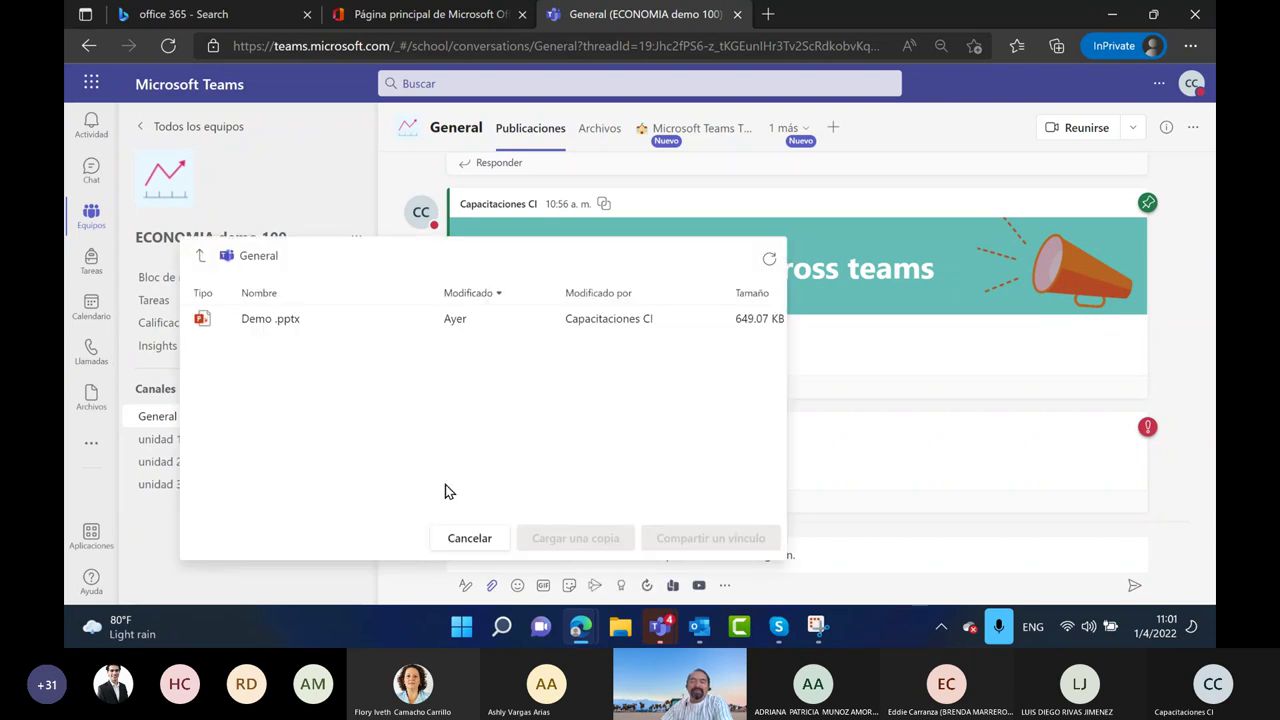
{"action": "left_click", "coordinate": [201, 259]}
{"action": "left_click", "coordinate": [195, 258]}
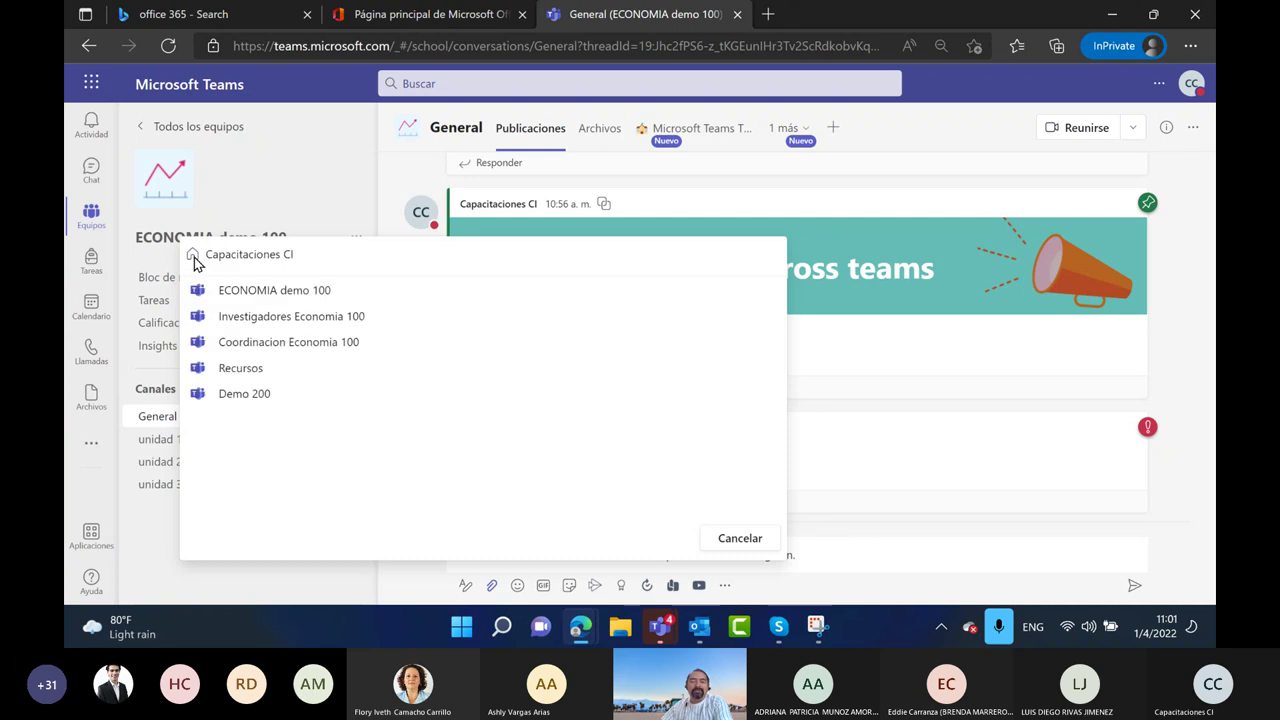
{"action": "left_click", "coordinate": [241, 372]}
{"action": "left_click", "coordinate": [229, 295]}
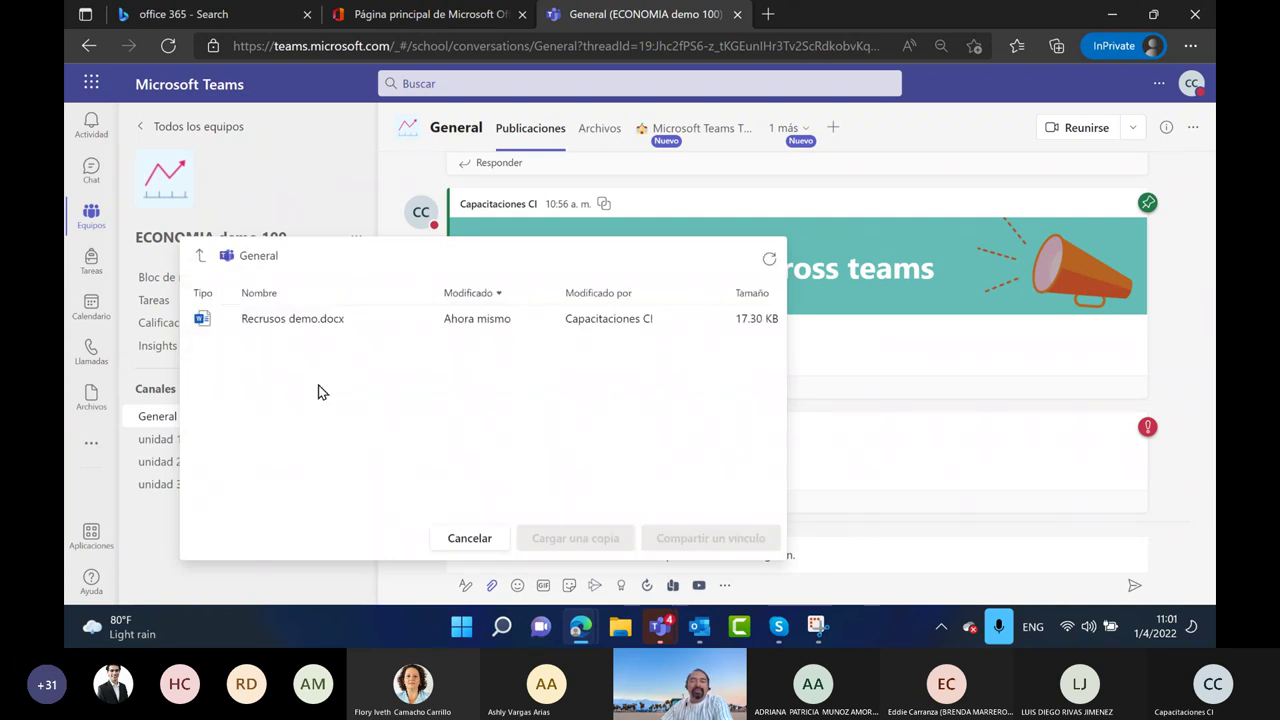
Attach an uploaded copy of Recursos demo.docx and send the post
{"action": "left_click", "coordinate": [271, 331]}
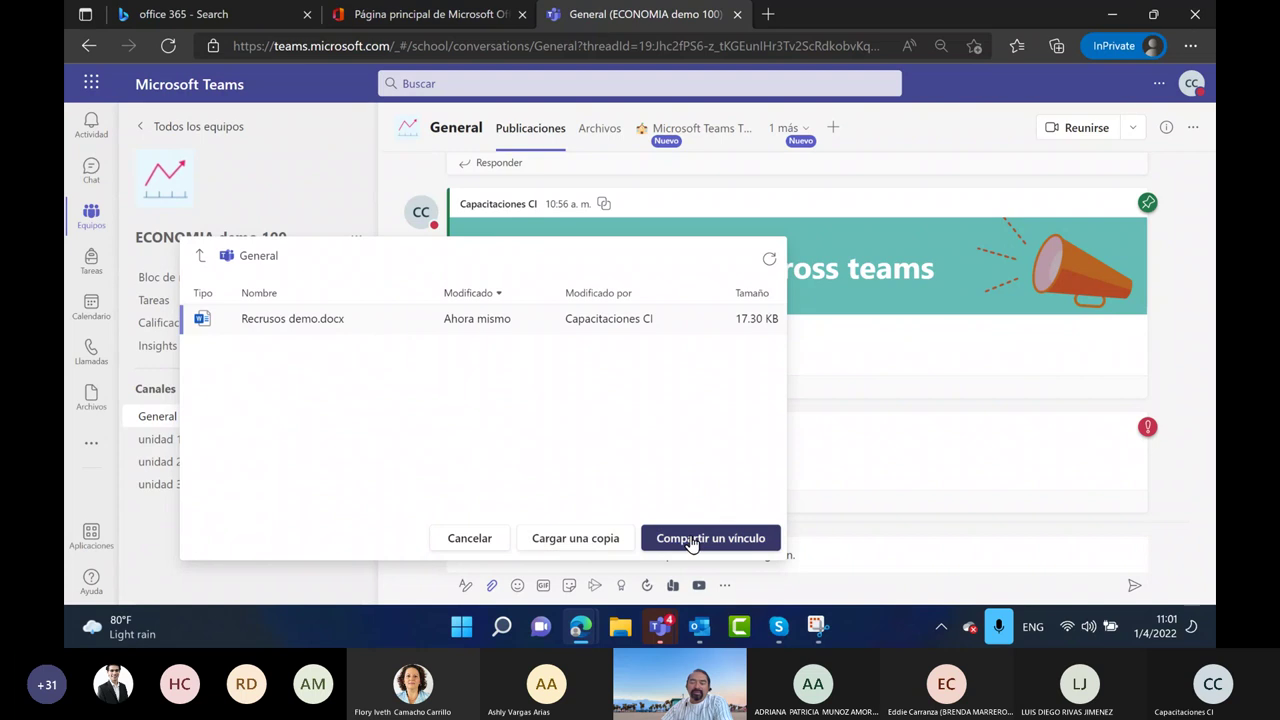
{"action": "left_click", "coordinate": [570, 540]}
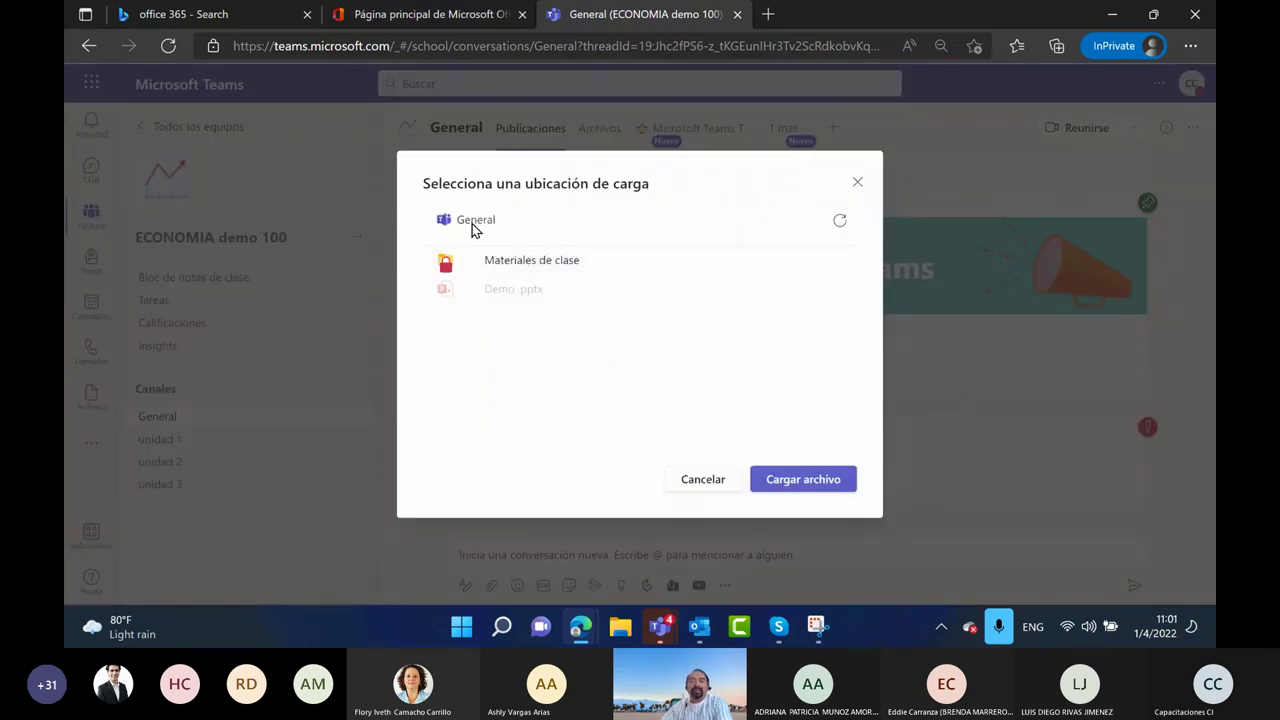
{"action": "left_click", "coordinate": [829, 482]}
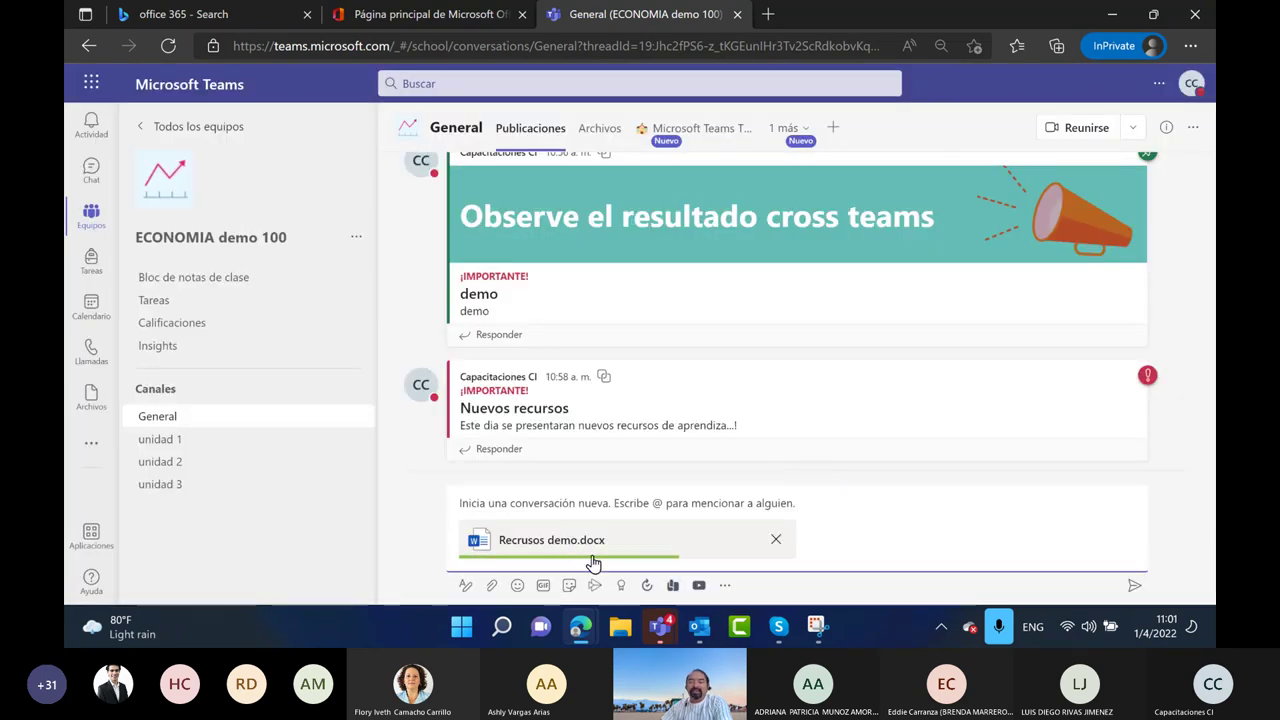
{"action": "left_click", "coordinate": [1134, 590]}
{"action": "left_click", "coordinate": [495, 470]}
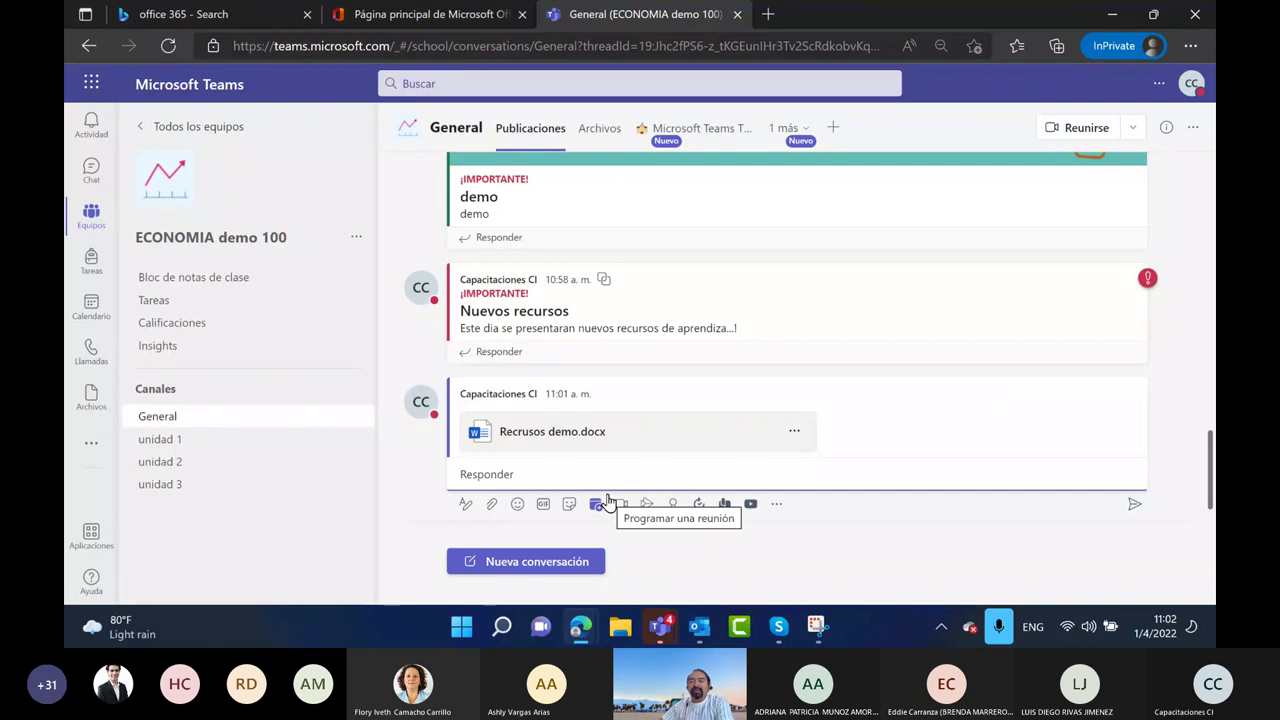
Reduce the browser page zoom to 75% and begin a new conversation in General
{"action": "left_click", "coordinate": [594, 128]}
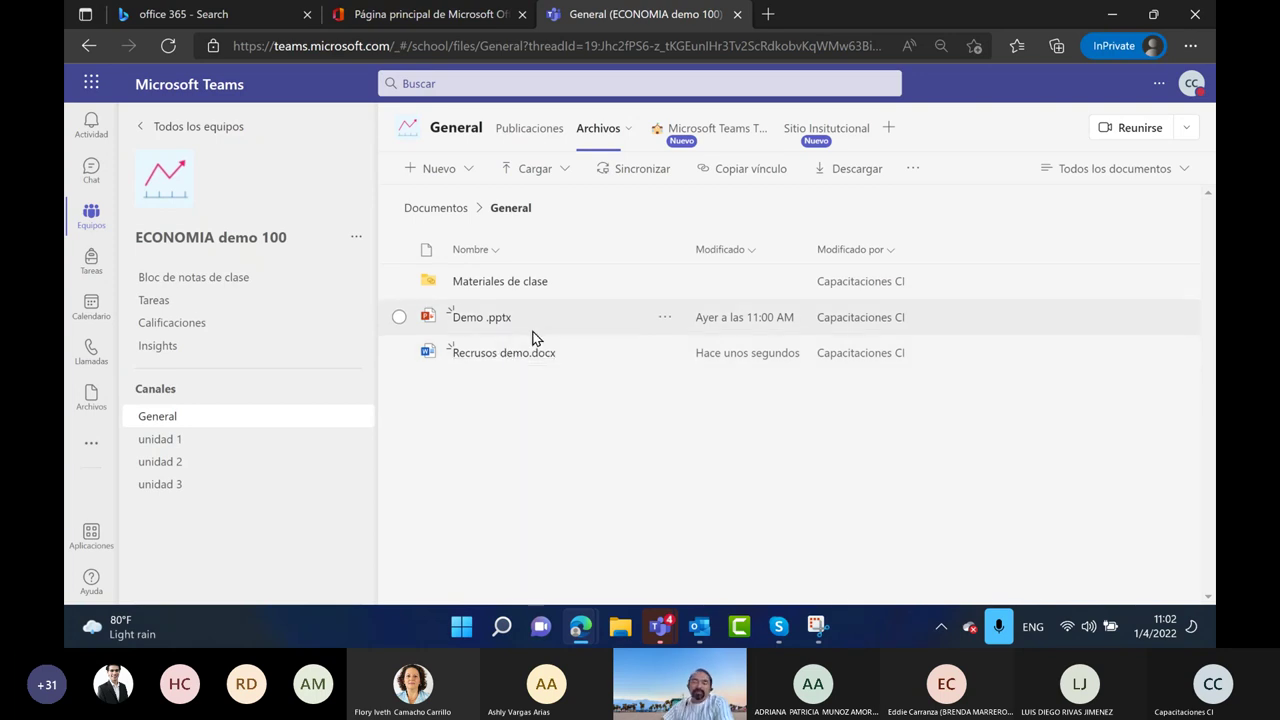
{"action": "left_click", "coordinate": [521, 130]}
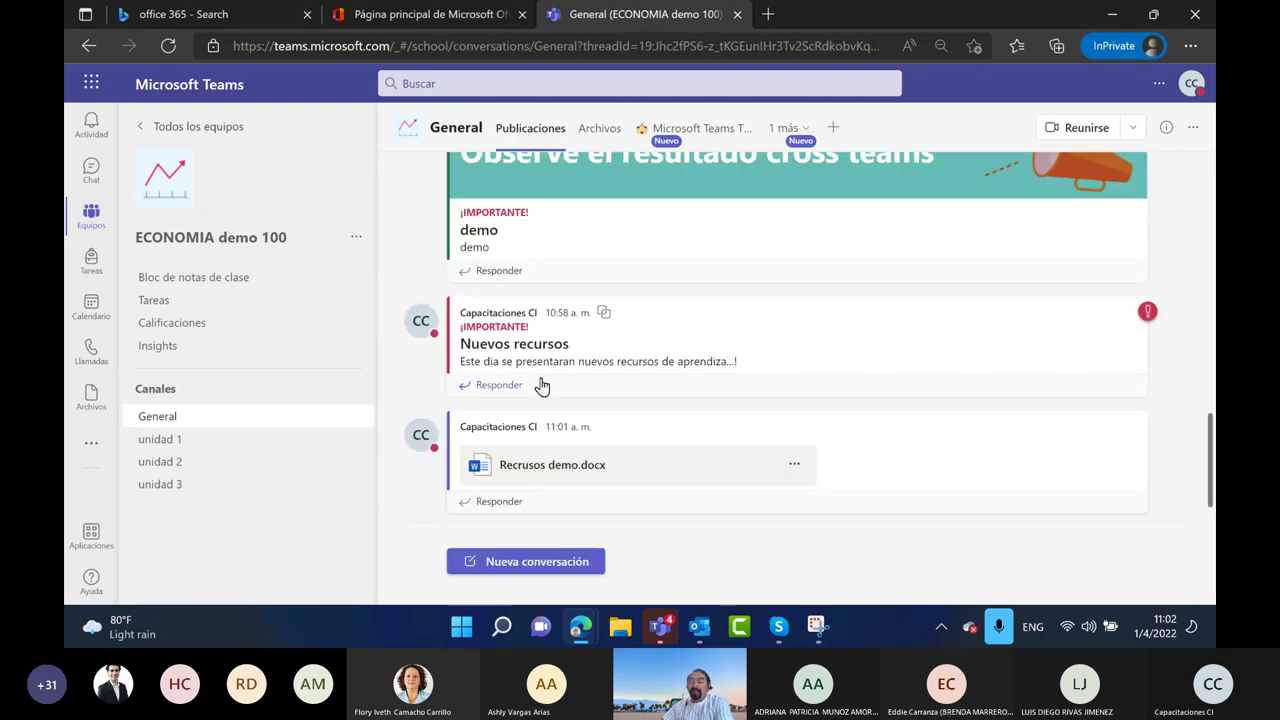
{"action": "left_click", "coordinate": [526, 561]}
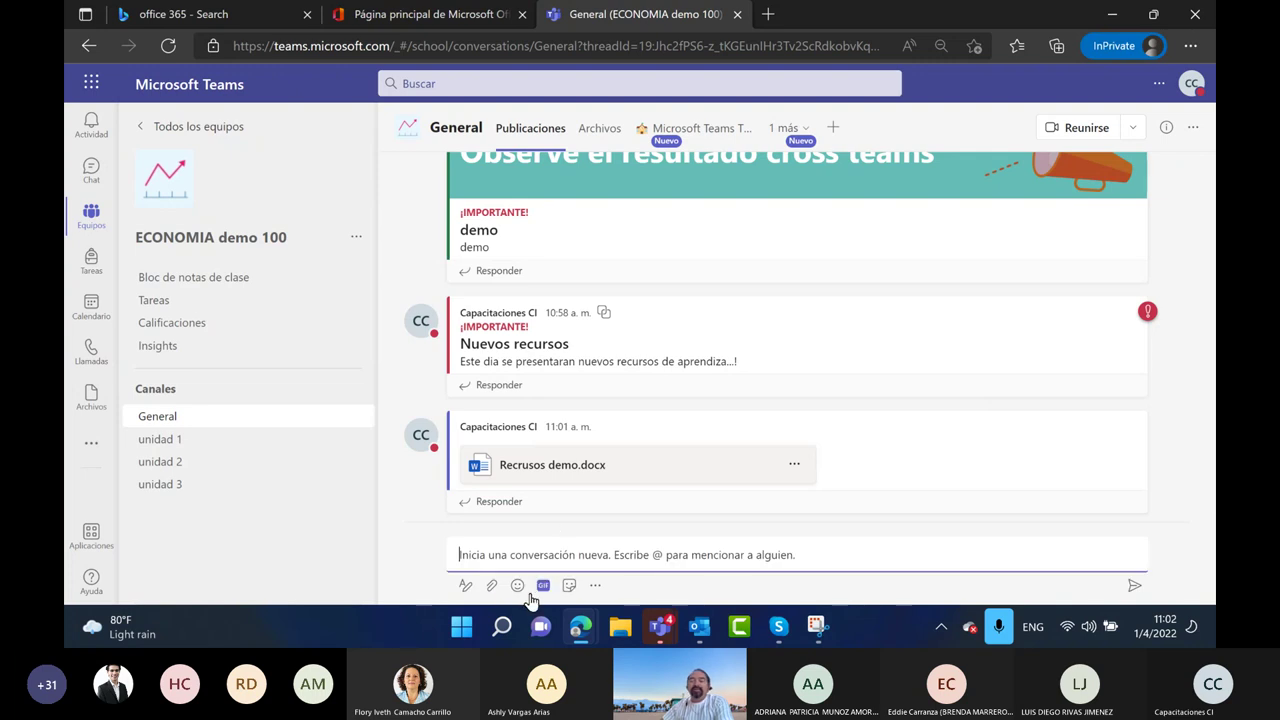
{"action": "left_click", "coordinate": [1190, 50]}
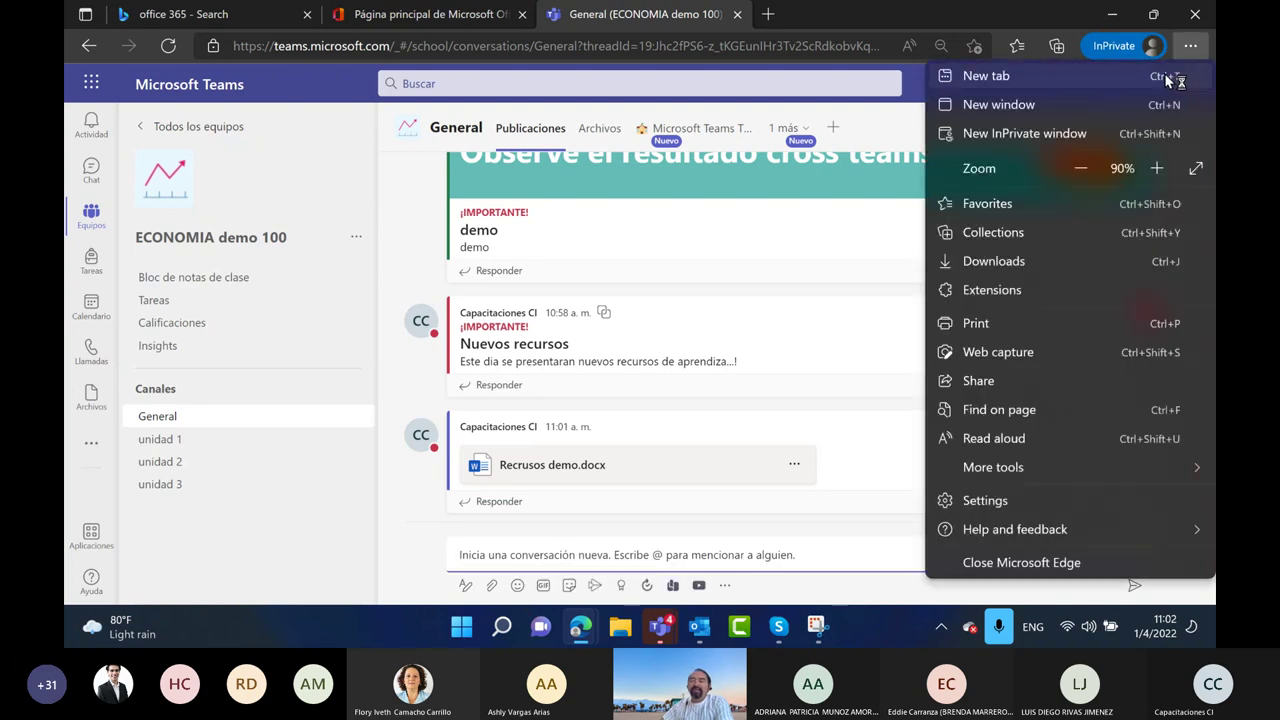
{"action": "left_click", "coordinate": [1084, 170]}
{"action": "left_click", "coordinate": [1082, 171]}
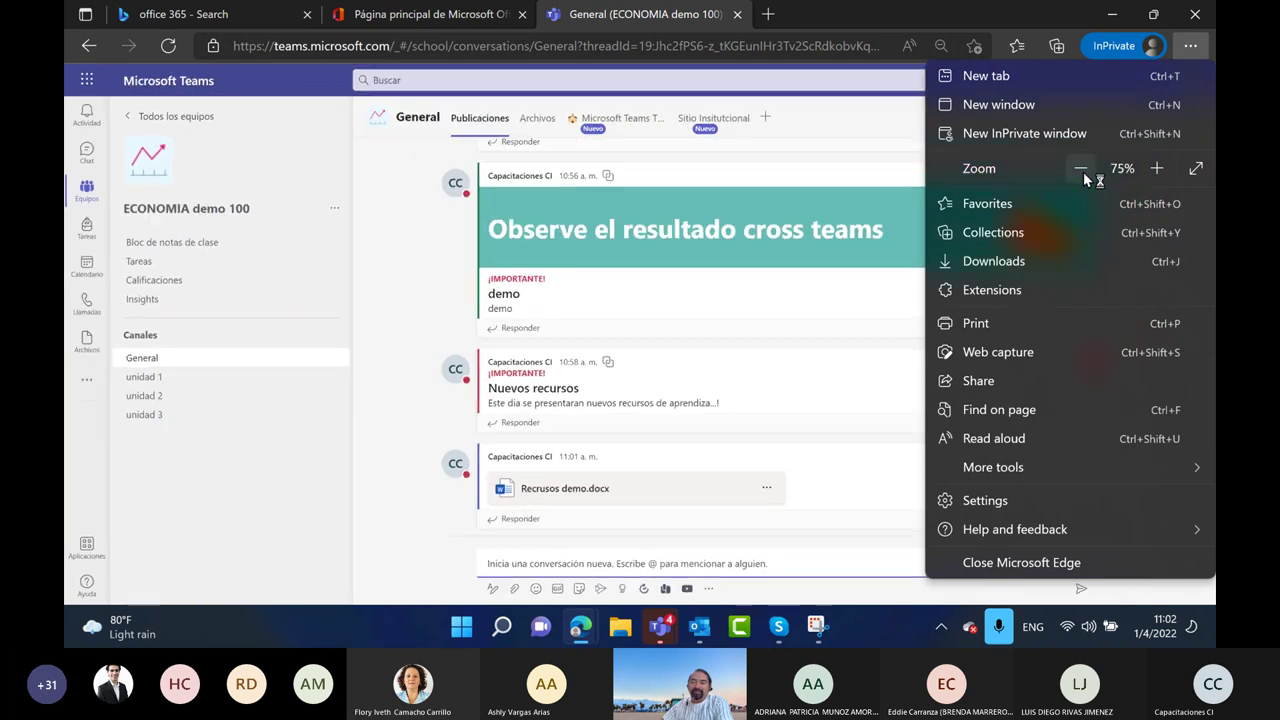
{"action": "left_click", "coordinate": [613, 535]}
{"action": "left_click", "coordinate": [600, 564]}
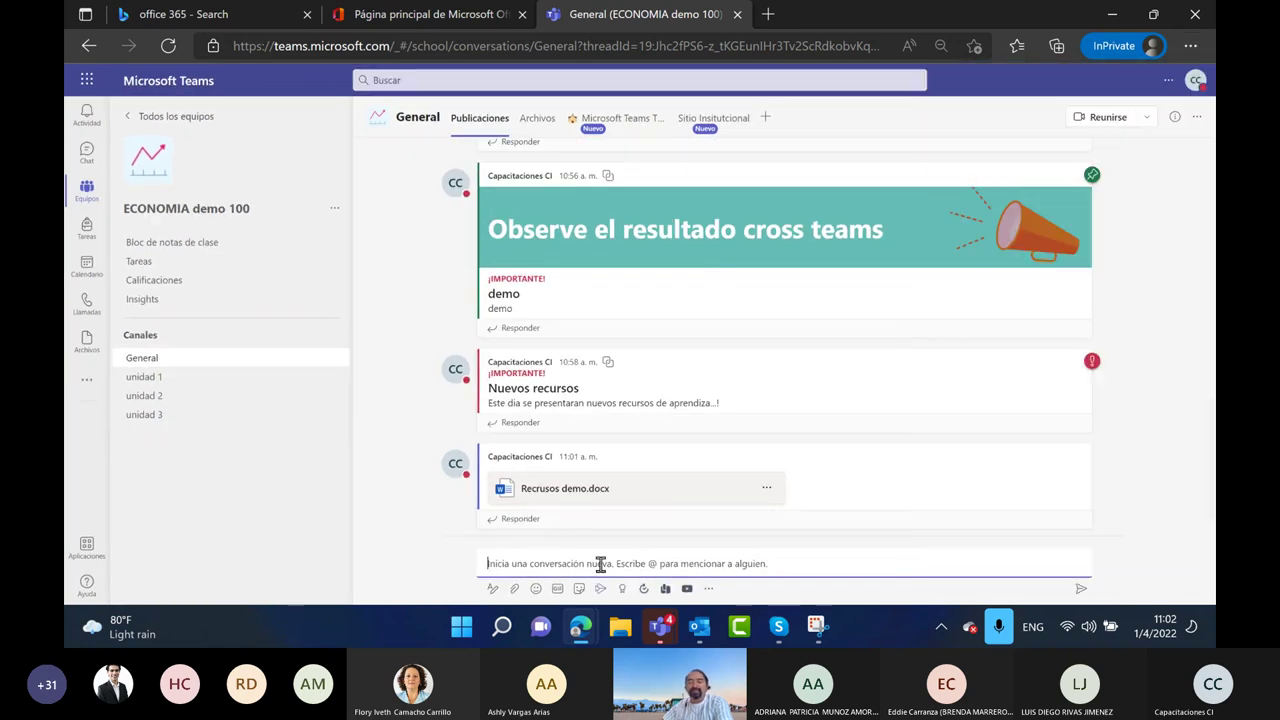
Post a smiley emoji, then a ghost GIF, as separate messages
{"action": "left_click", "coordinate": [536, 590]}
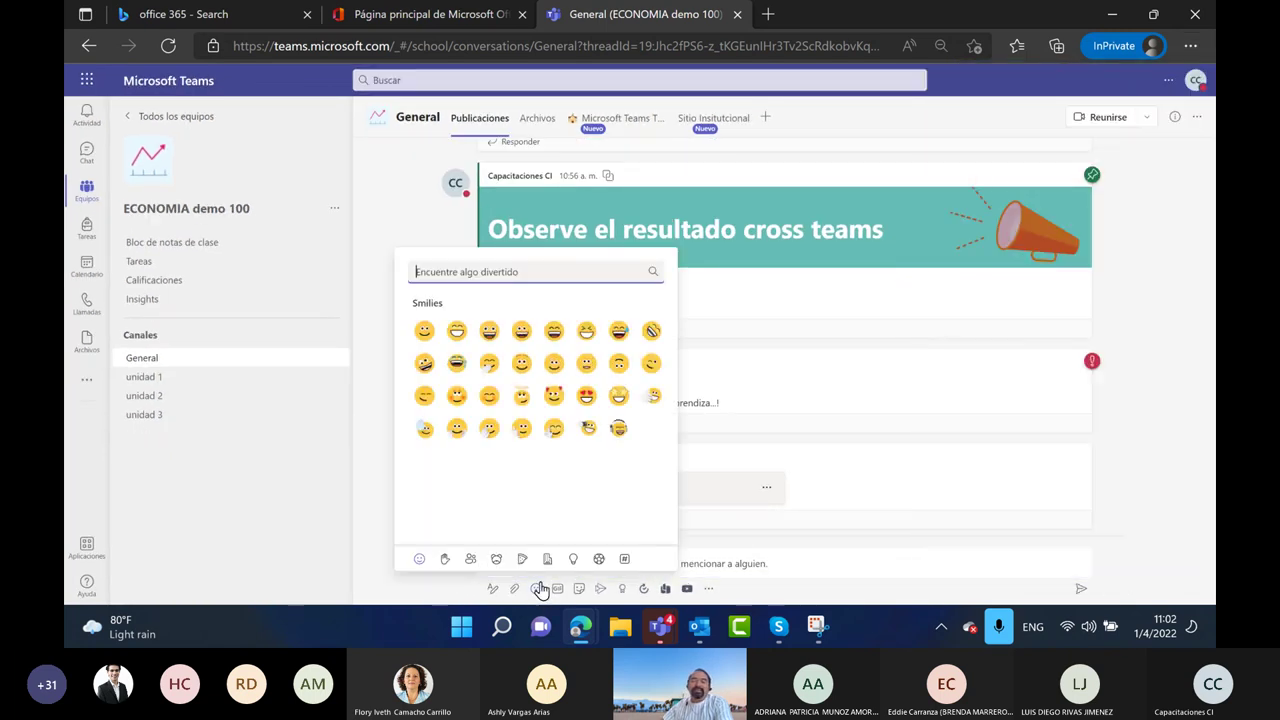
{"action": "left_click", "coordinate": [482, 397]}
{"action": "left_click", "coordinate": [1080, 589]}
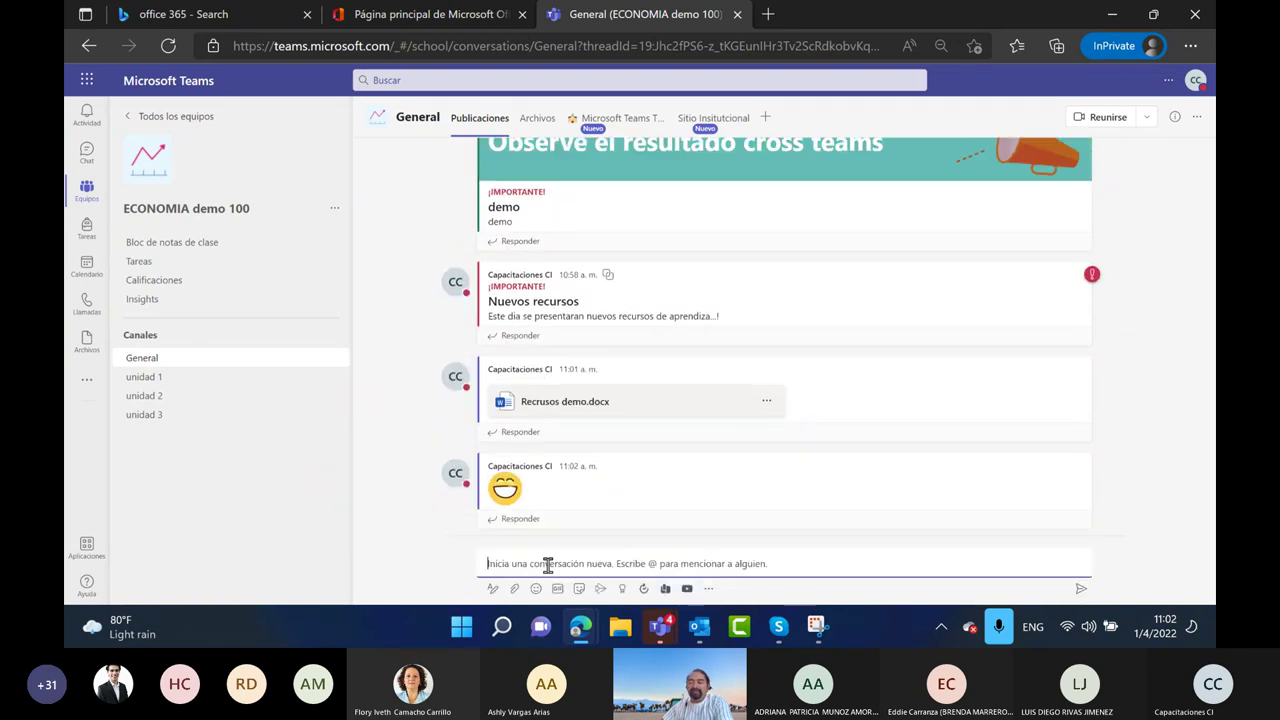
{"action": "left_click", "coordinate": [557, 588]}
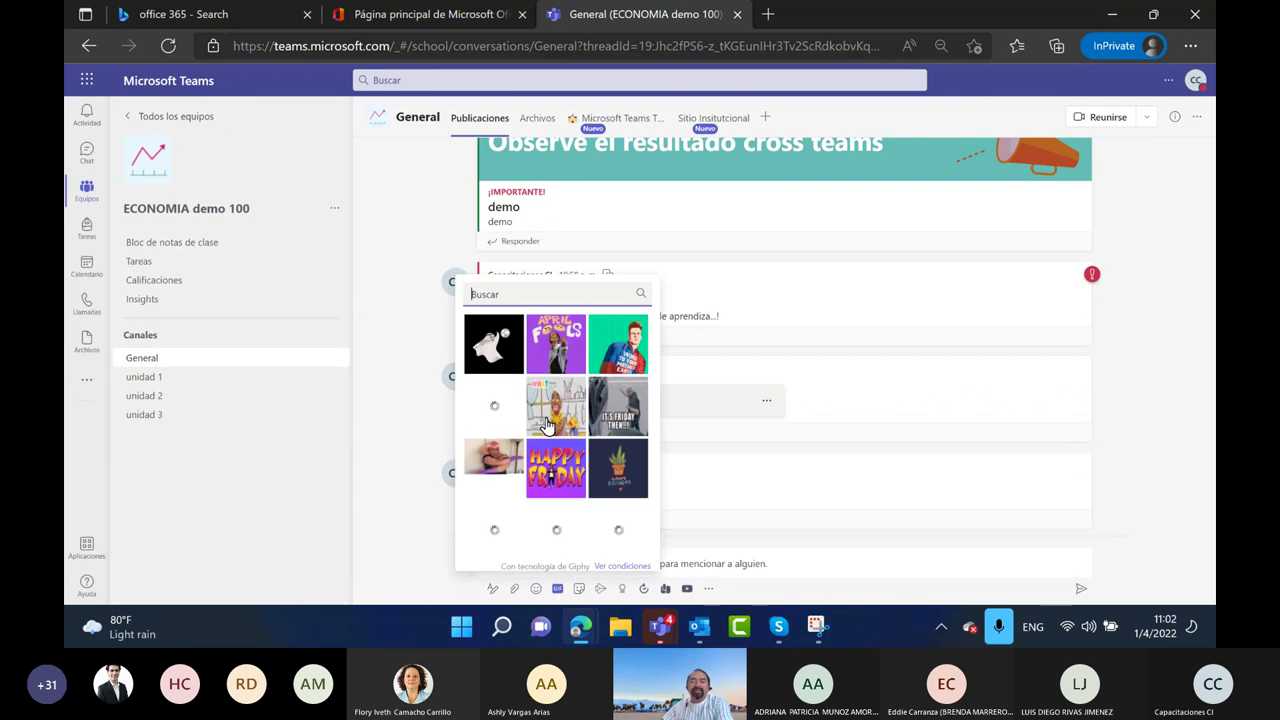
{"action": "left_click", "coordinate": [548, 422]}
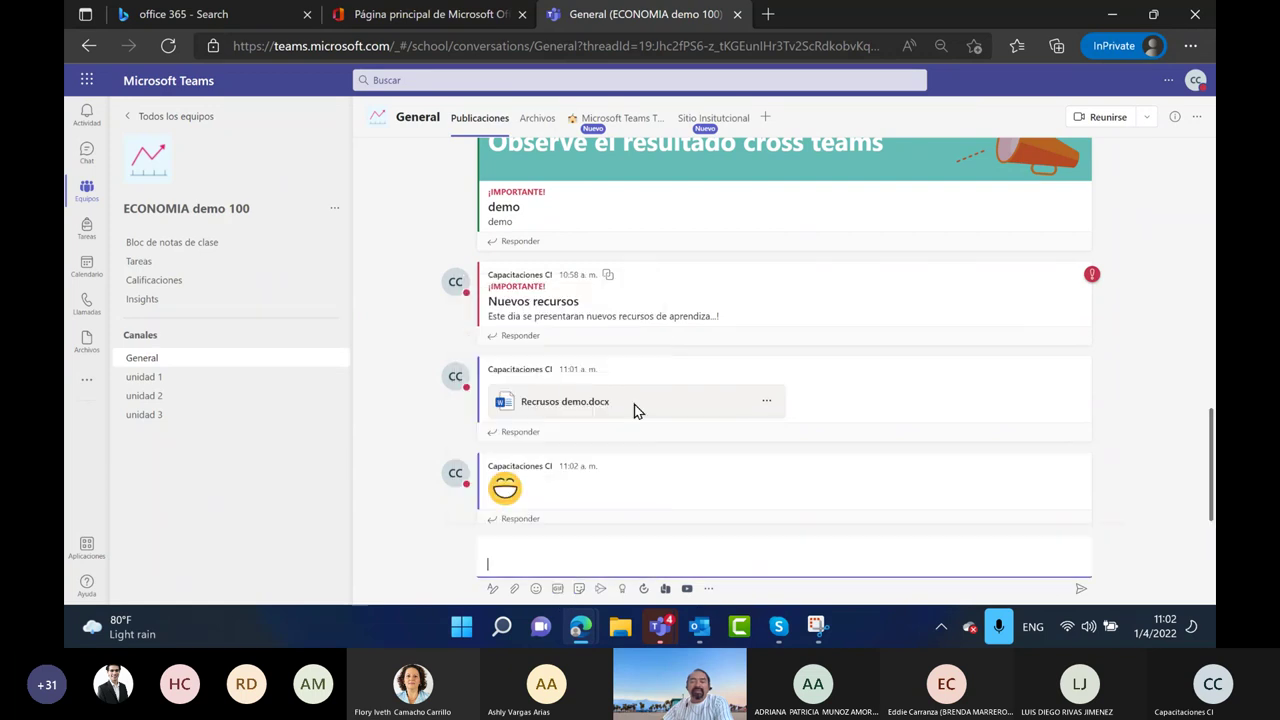
{"action": "left_click", "coordinate": [1081, 592]}
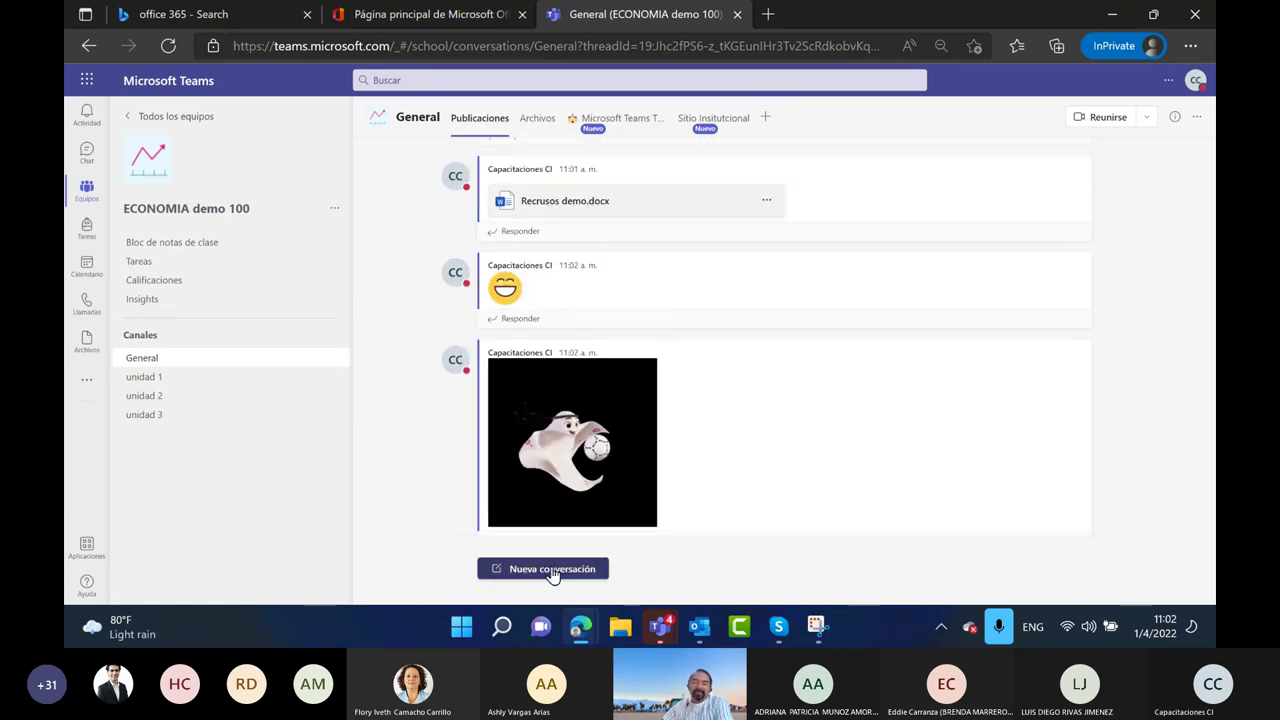
Post a unicorn birthday-cake sticker as another new message
{"action": "left_click", "coordinate": [546, 568]}
{"action": "left_click", "coordinate": [579, 588]}
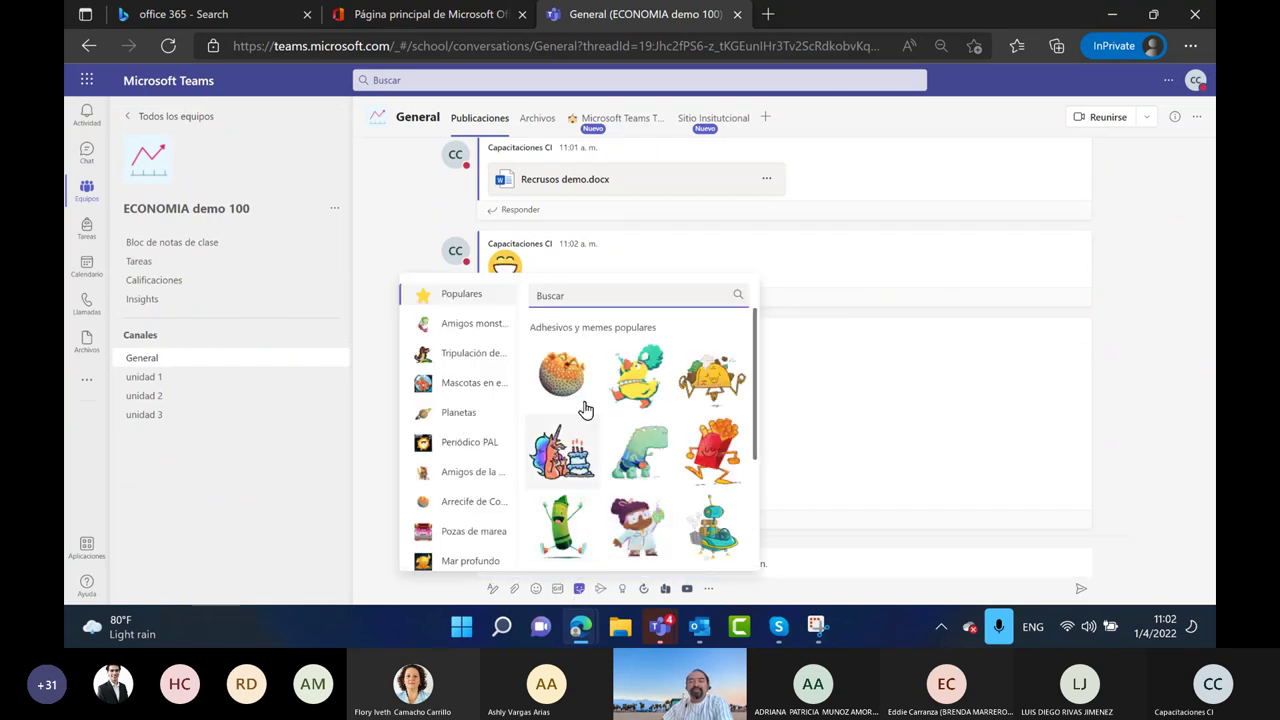
{"action": "left_click", "coordinate": [561, 455]}
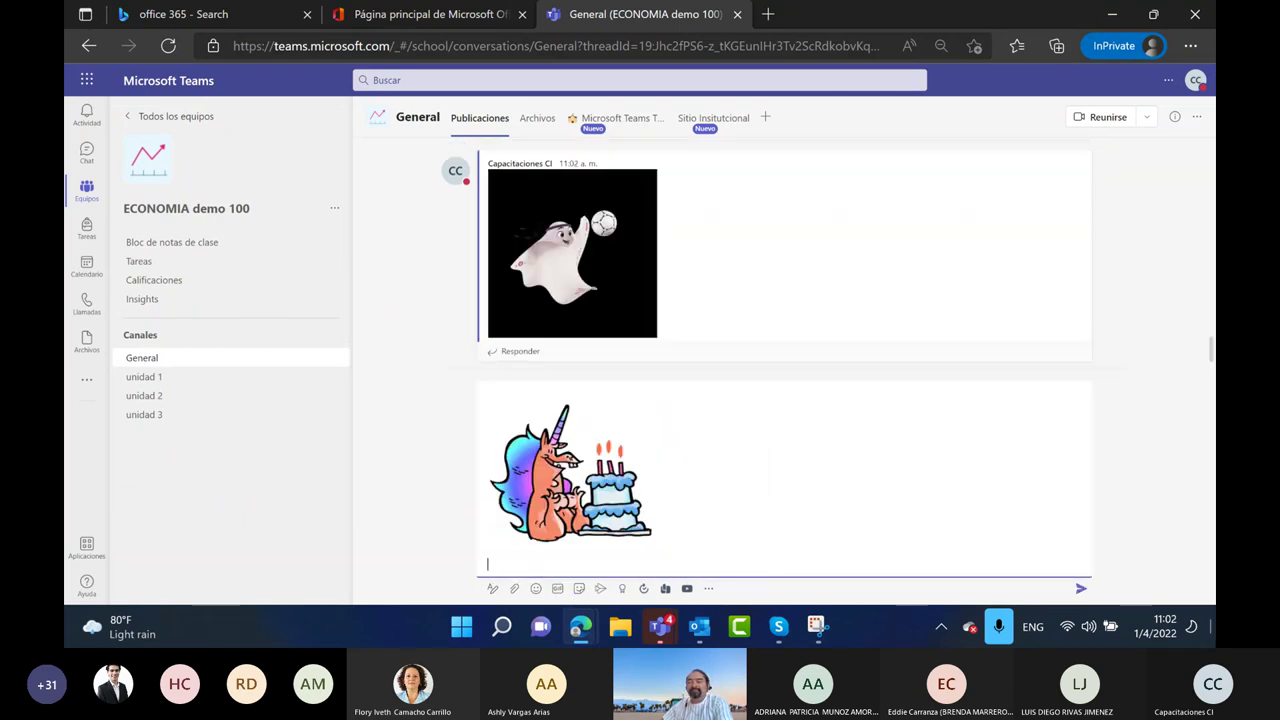
{"action": "left_click", "coordinate": [1080, 590]}
{"action": "scroll", "coordinate": [735, 421], "scroll_direction": "up", "scroll_amount": 2}
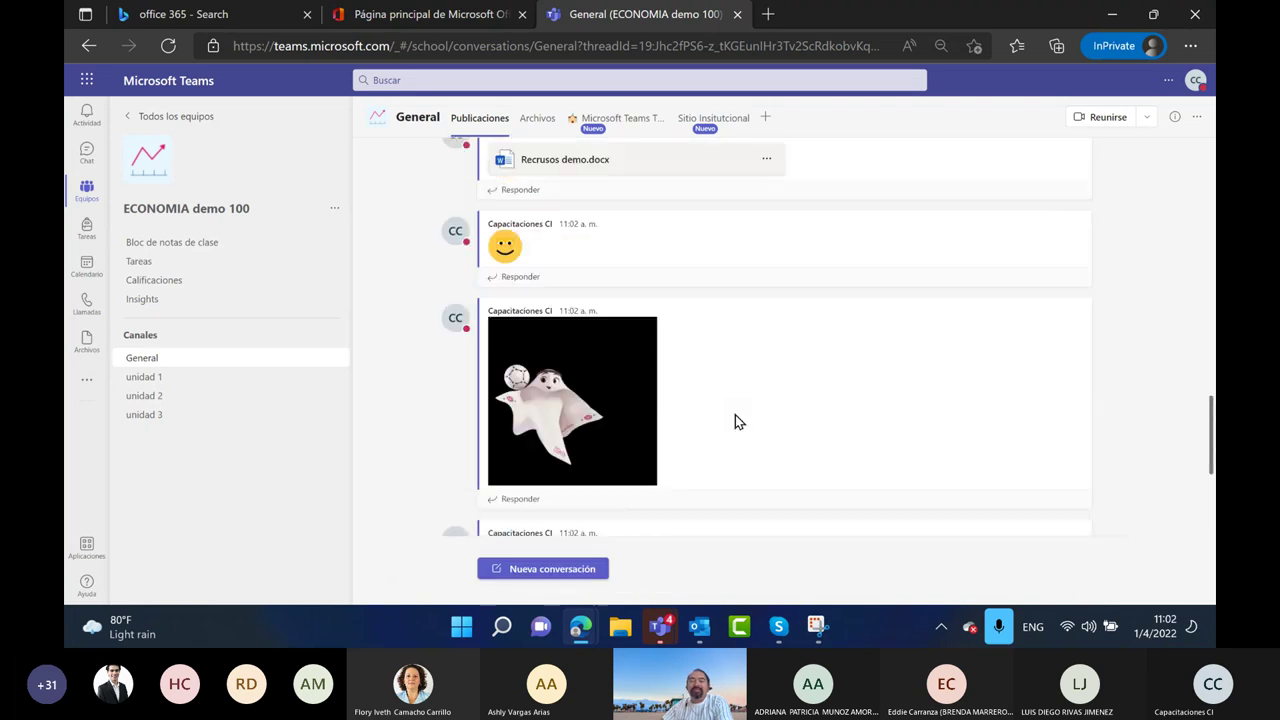
{"action": "scroll", "coordinate": [735, 421], "scroll_direction": "up", "scroll_amount": 1}
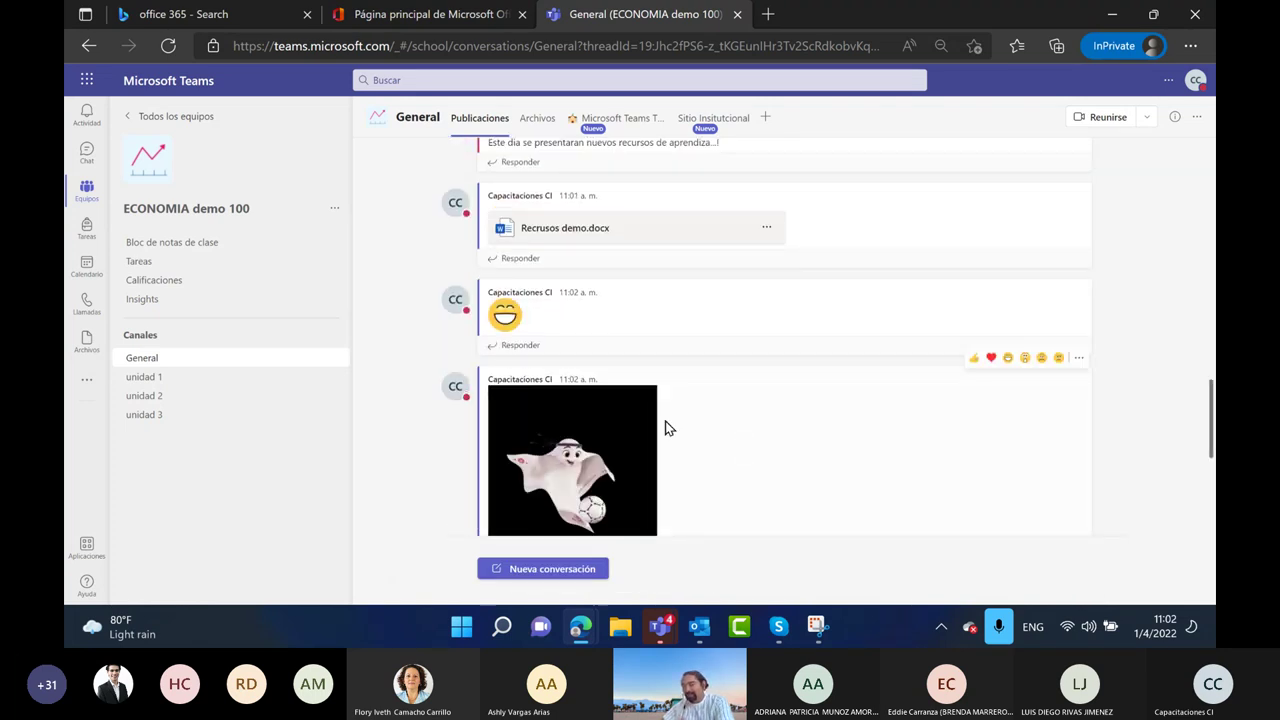
{"action": "scroll", "coordinate": [665, 428], "scroll_direction": "down", "scroll_amount": 3}
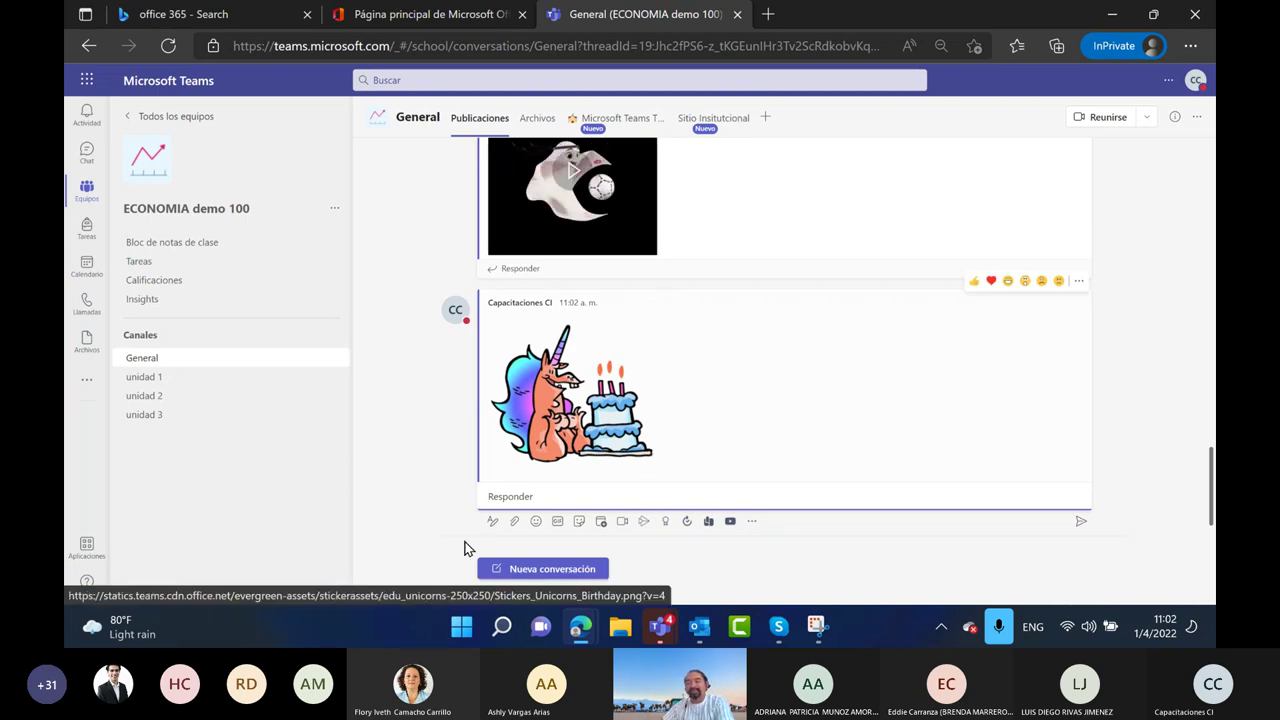
{"action": "left_click", "coordinate": [601, 522]}
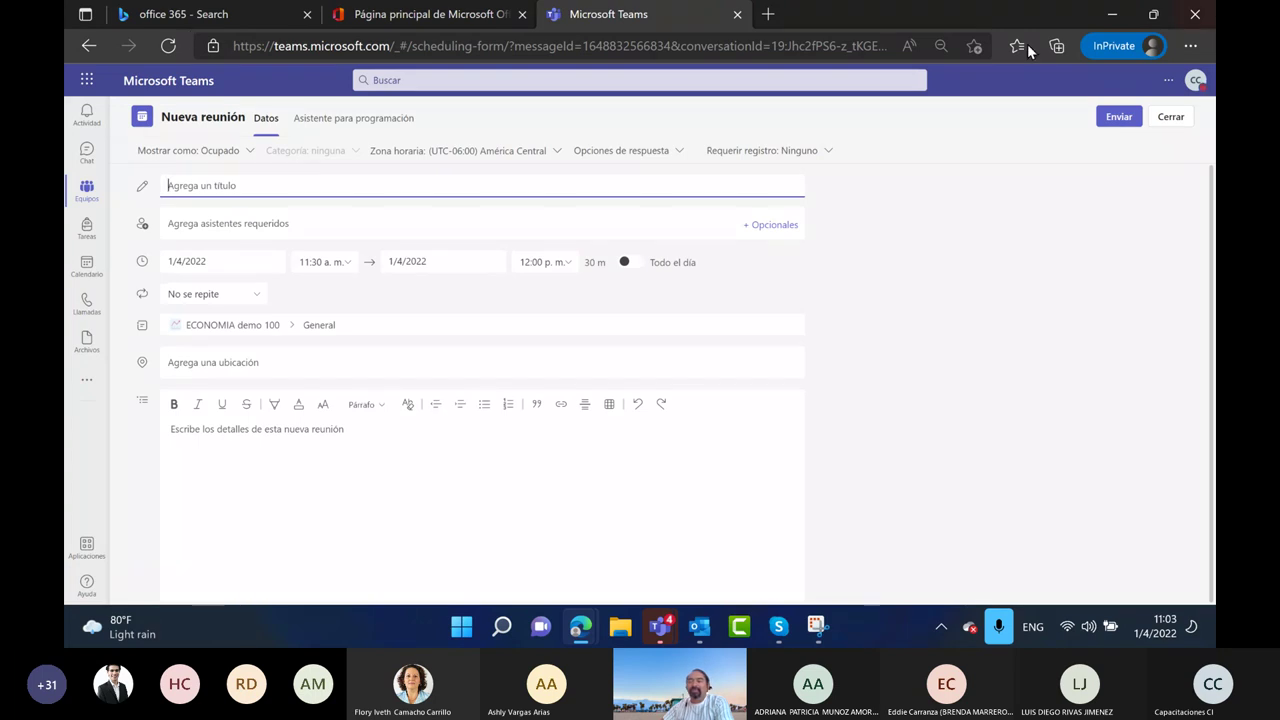
{"action": "left_click", "coordinate": [1172, 117]}
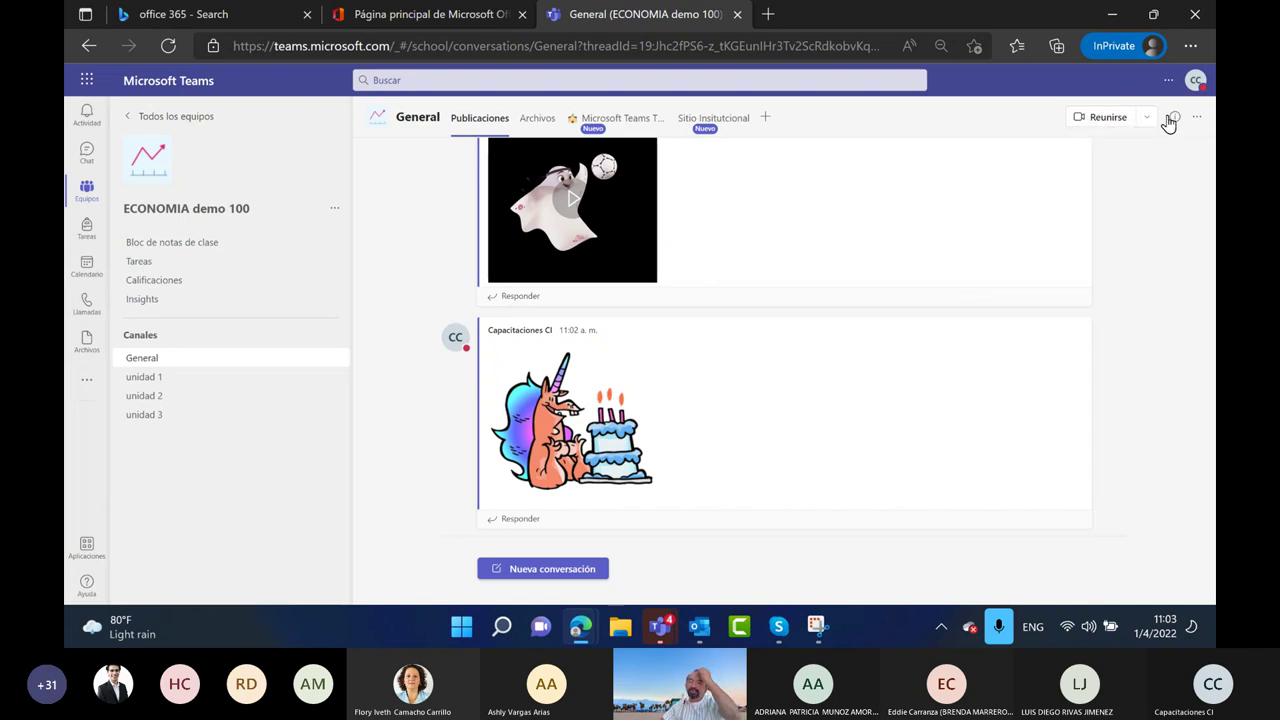
{"action": "left_click", "coordinate": [1146, 118]}
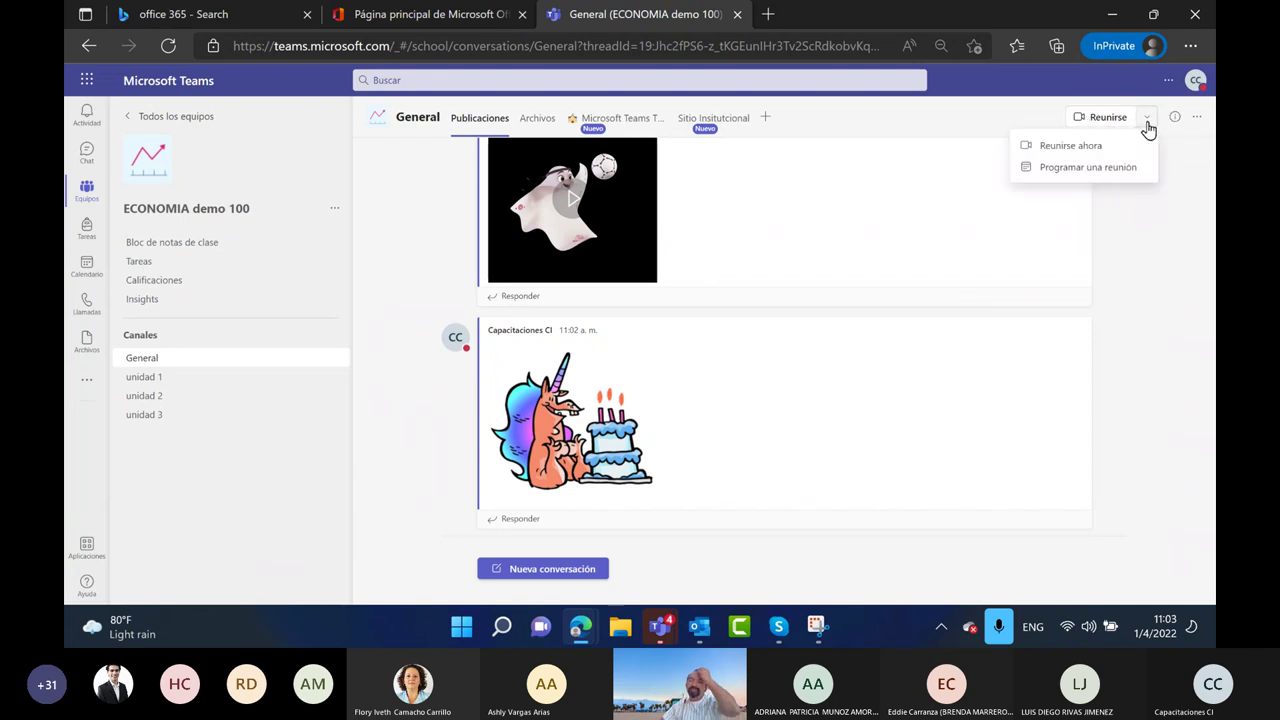
{"action": "left_click", "coordinate": [1068, 150]}
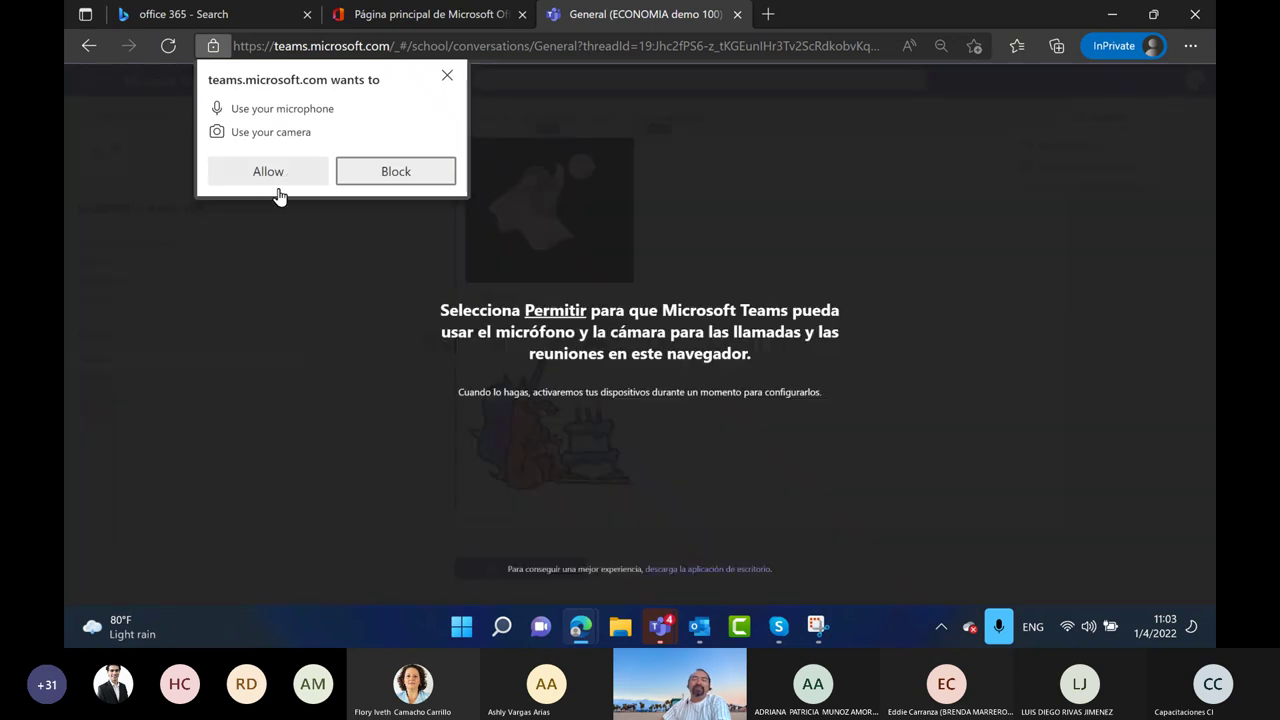
{"action": "left_click", "coordinate": [282, 180]}
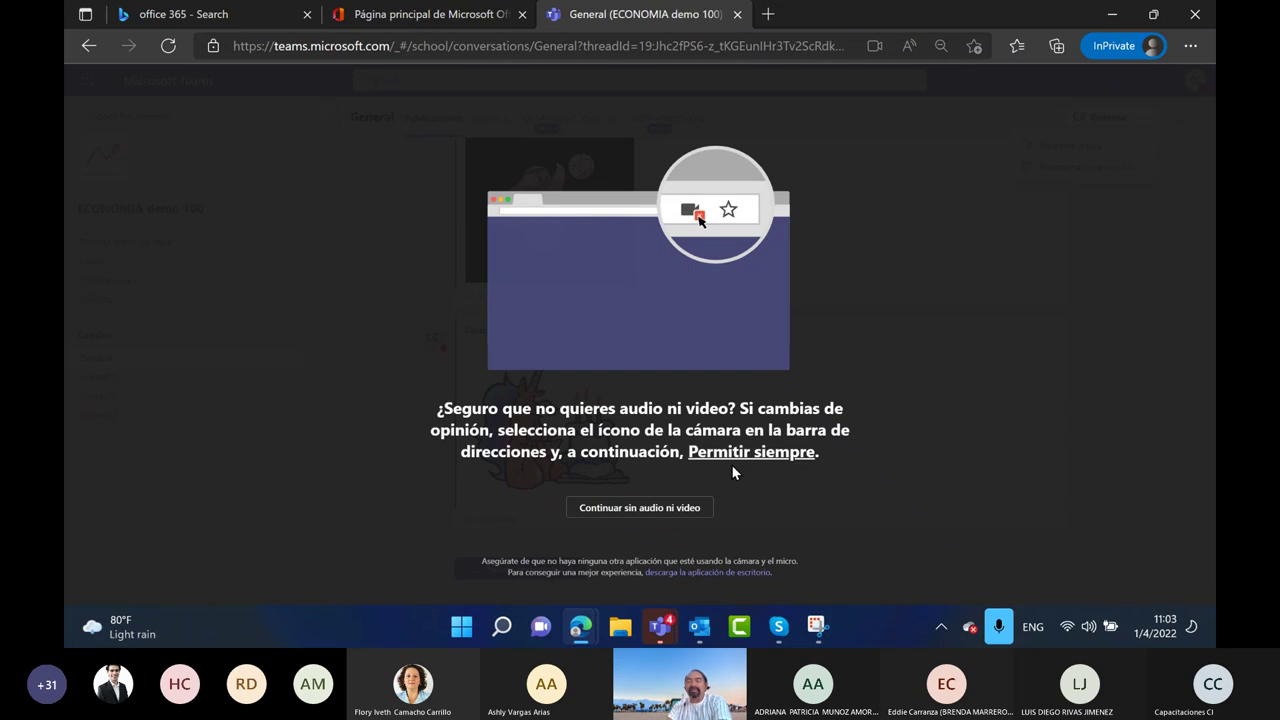
{"action": "left_click", "coordinate": [670, 519]}
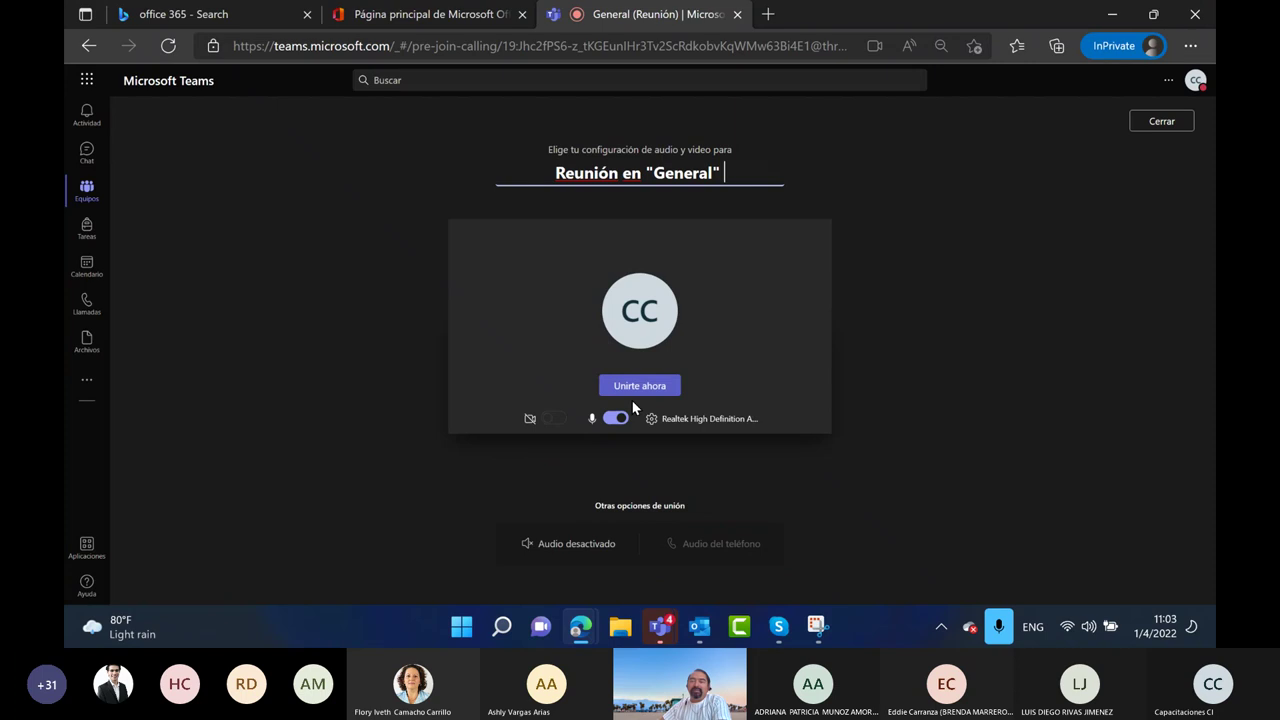
{"action": "left_click", "coordinate": [1166, 124]}
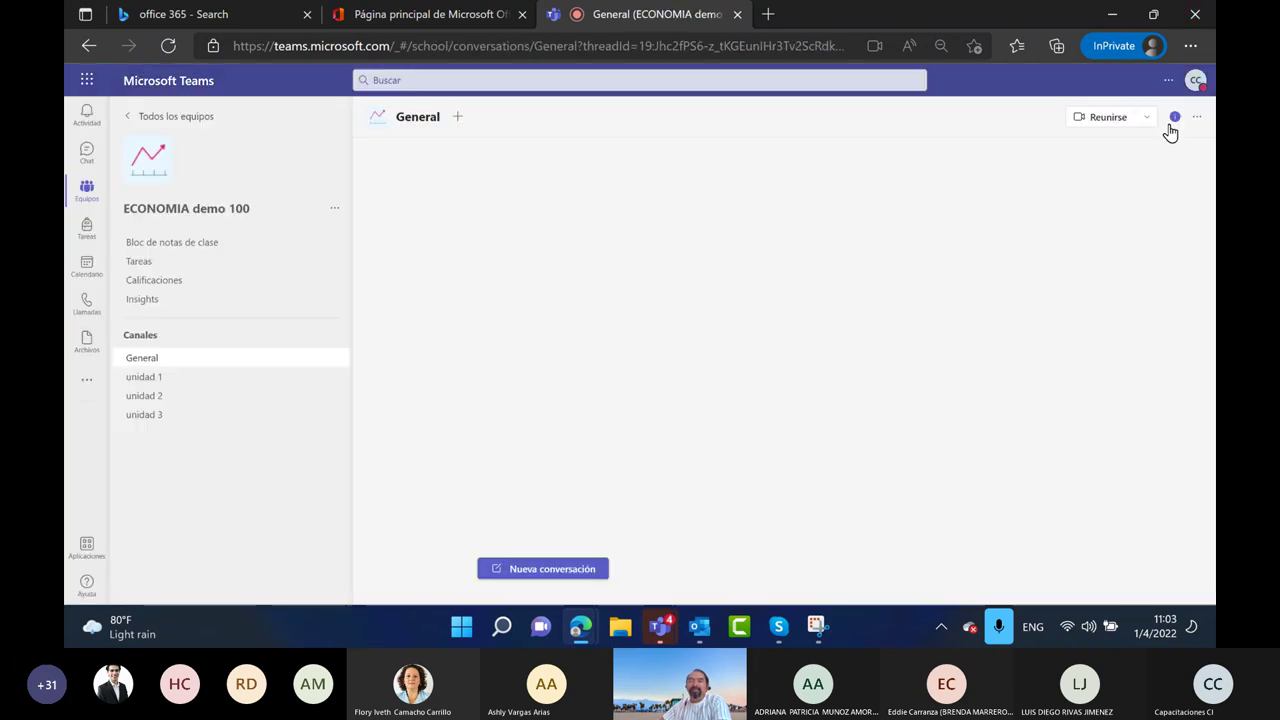
{"action": "left_click", "coordinate": [1148, 122]}
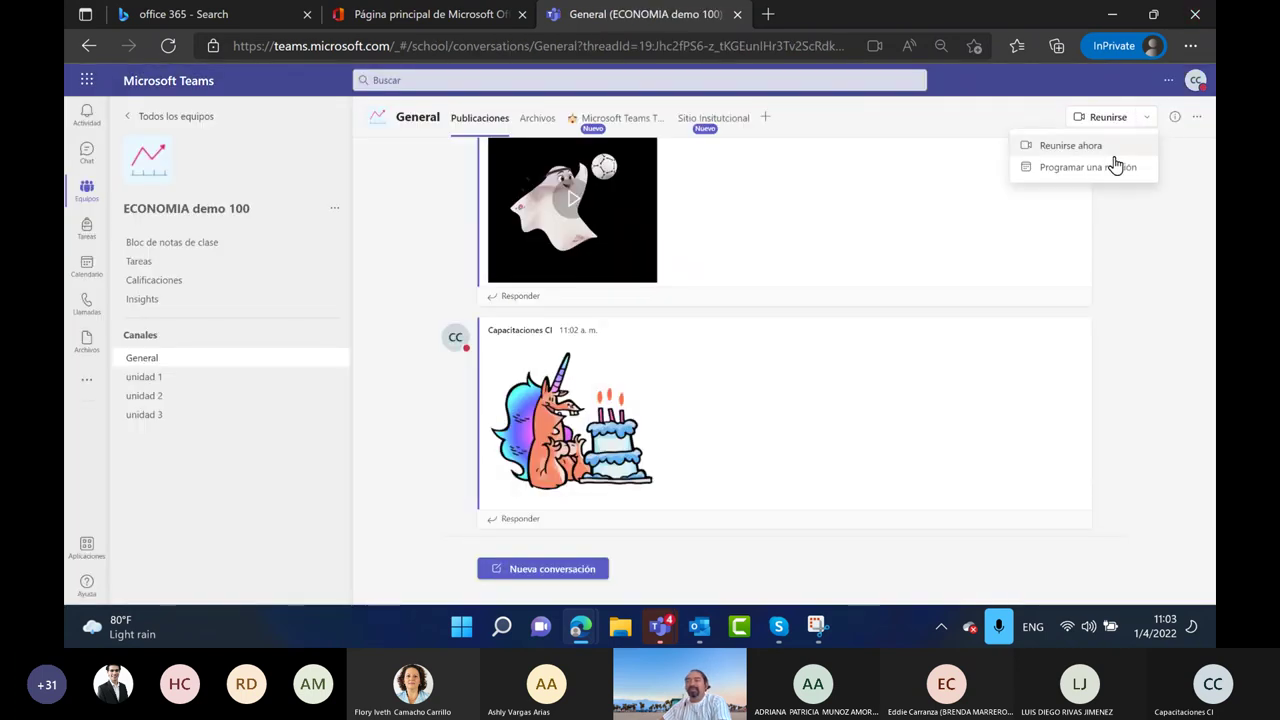
{"action": "left_click", "coordinate": [1115, 166]}
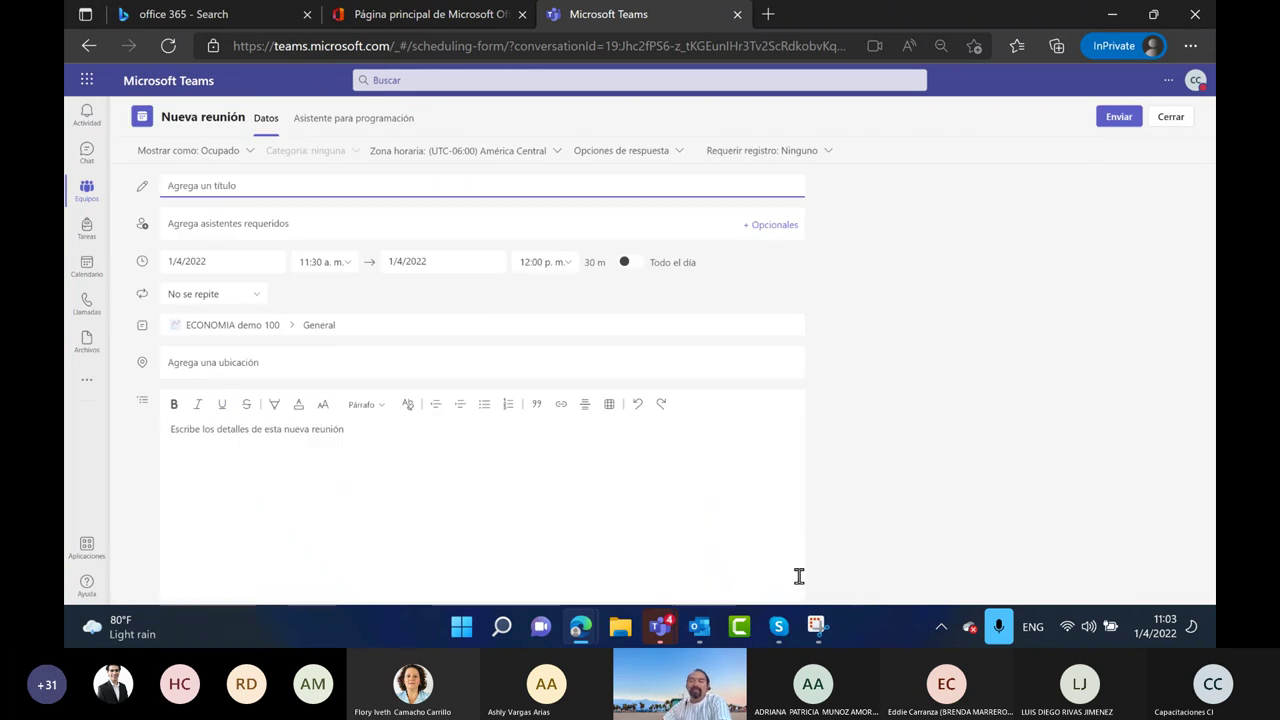
{"action": "left_click", "coordinate": [1170, 119]}
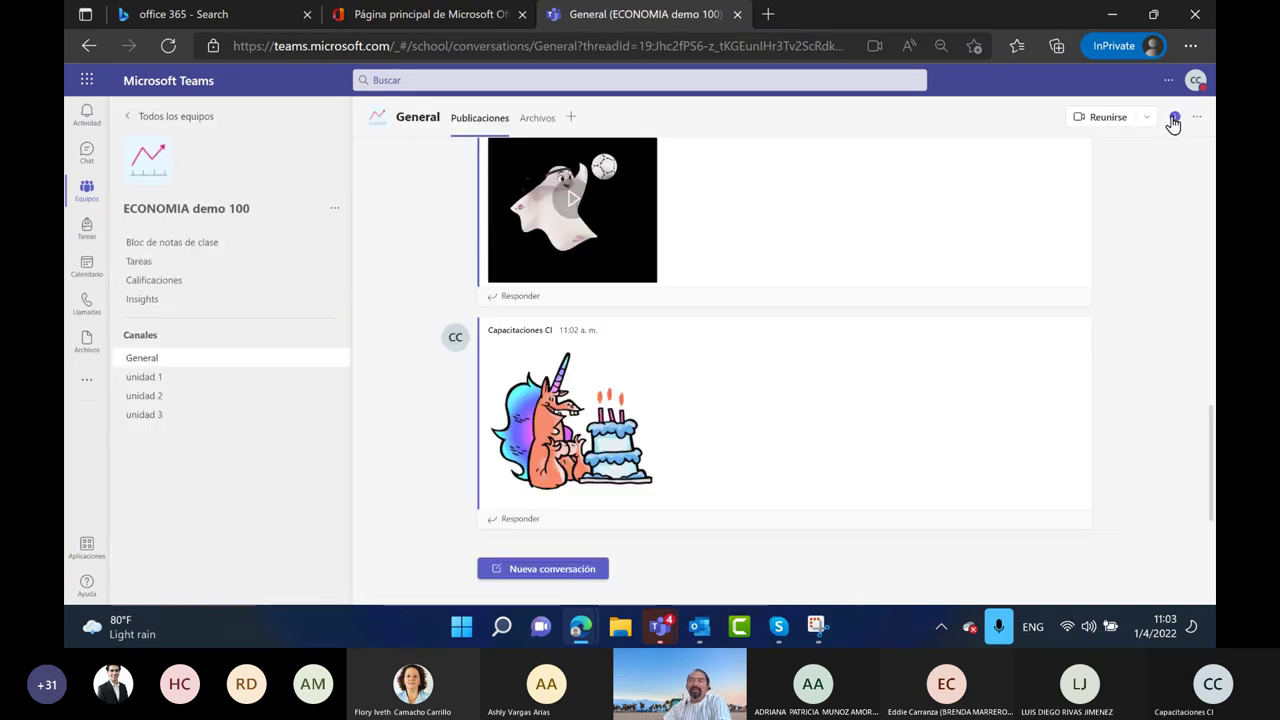
Discard a draft 31 March 12:30 meeting, then start a new post in ECONOMIA demo 100 General
{"action": "left_click", "coordinate": [87, 265]}
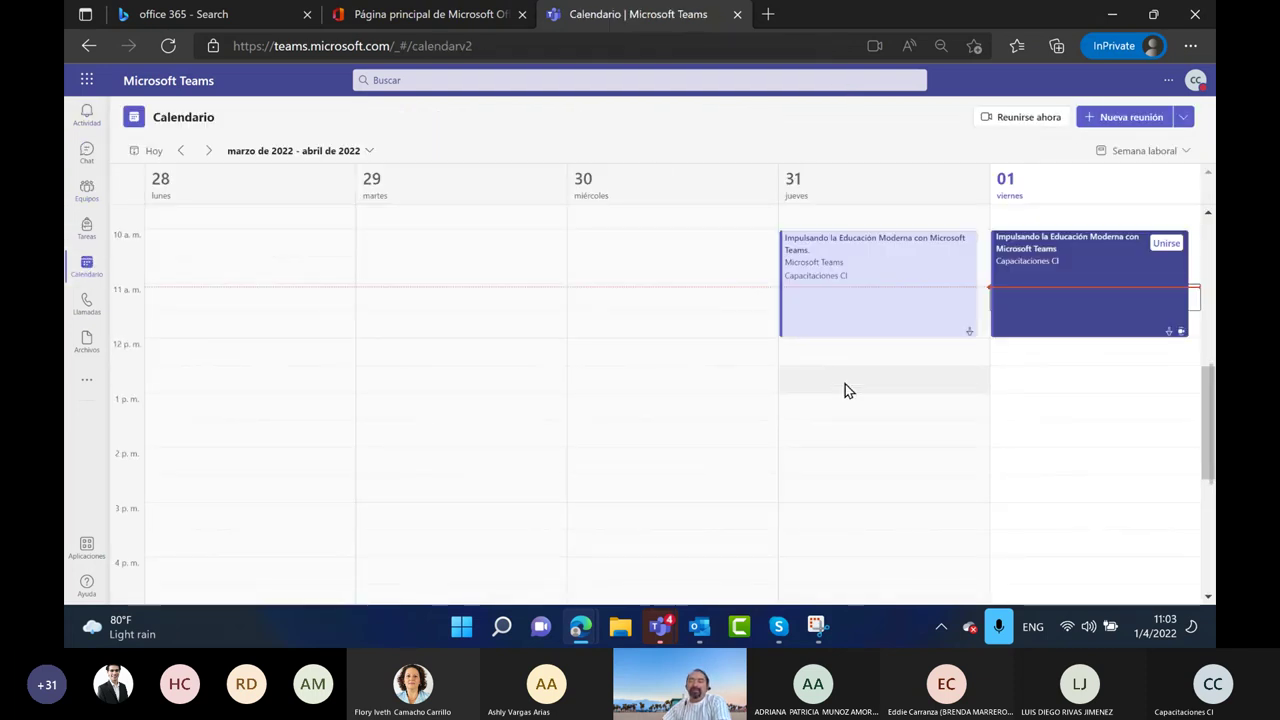
{"action": "left_click", "coordinate": [845, 388]}
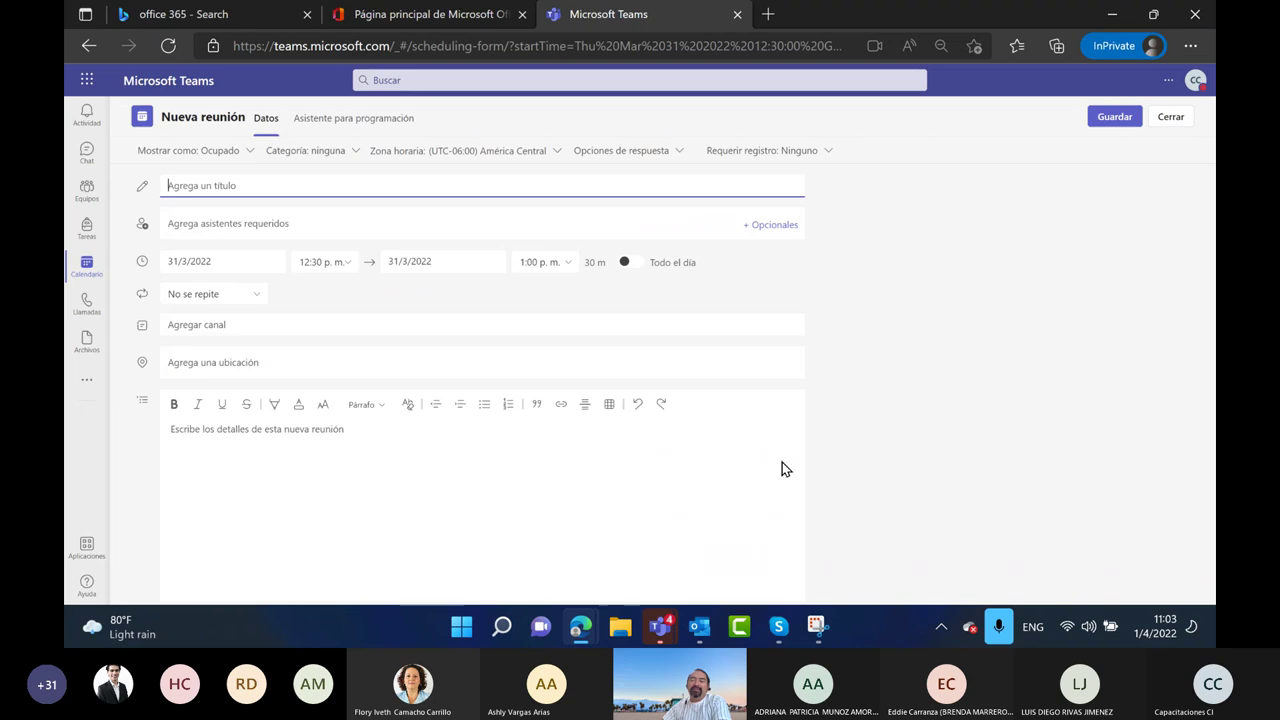
{"action": "left_click", "coordinate": [1170, 117]}
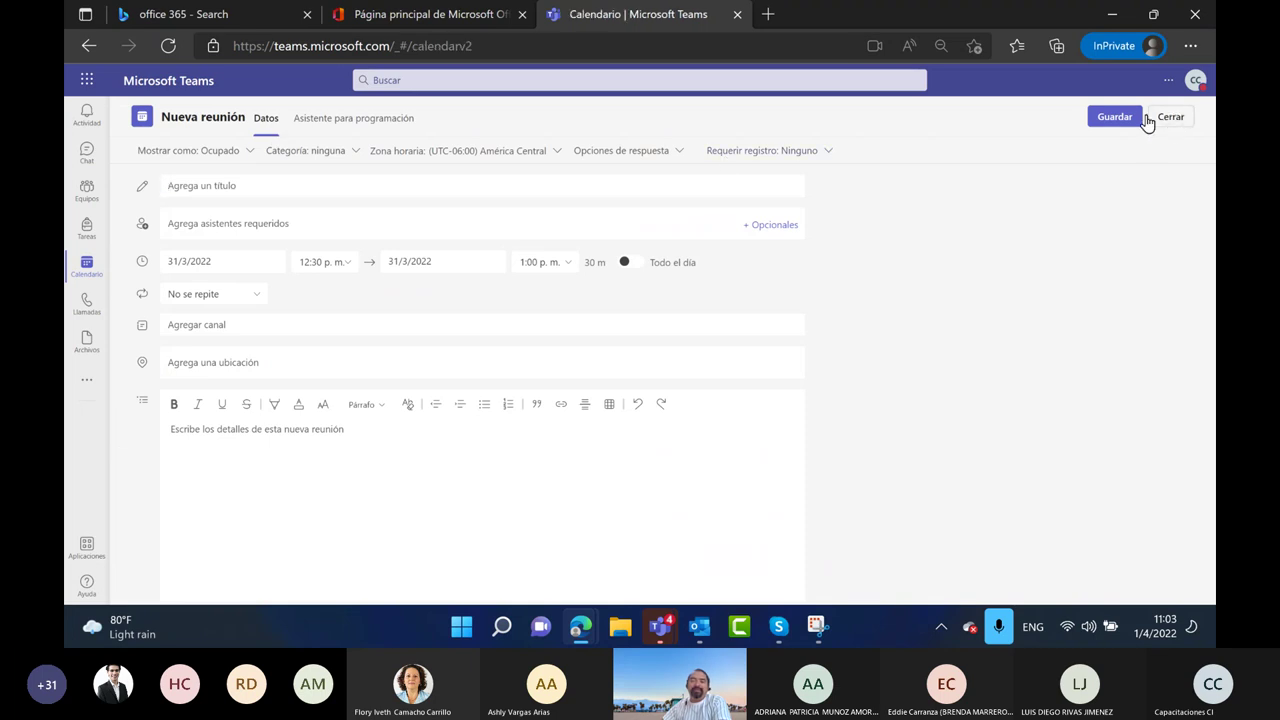
{"action": "left_click", "coordinate": [86, 190]}
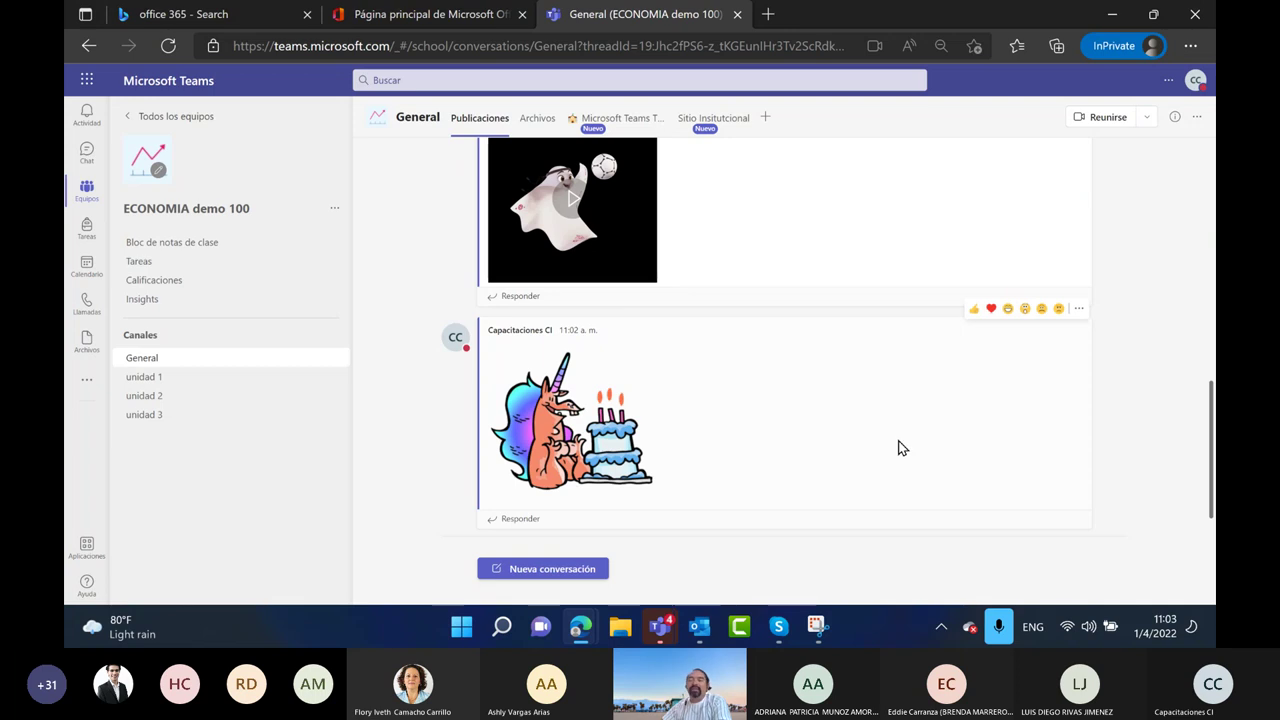
{"action": "left_click", "coordinate": [575, 566]}
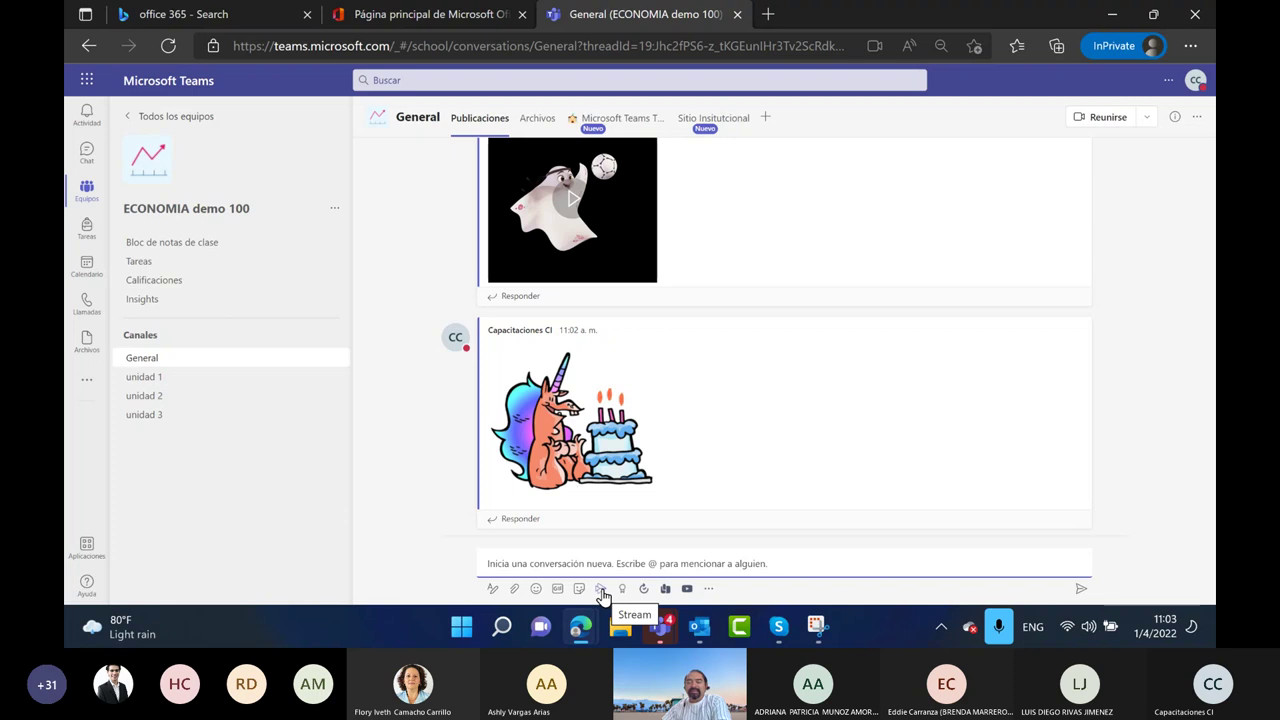
{"action": "left_click", "coordinate": [601, 592]}
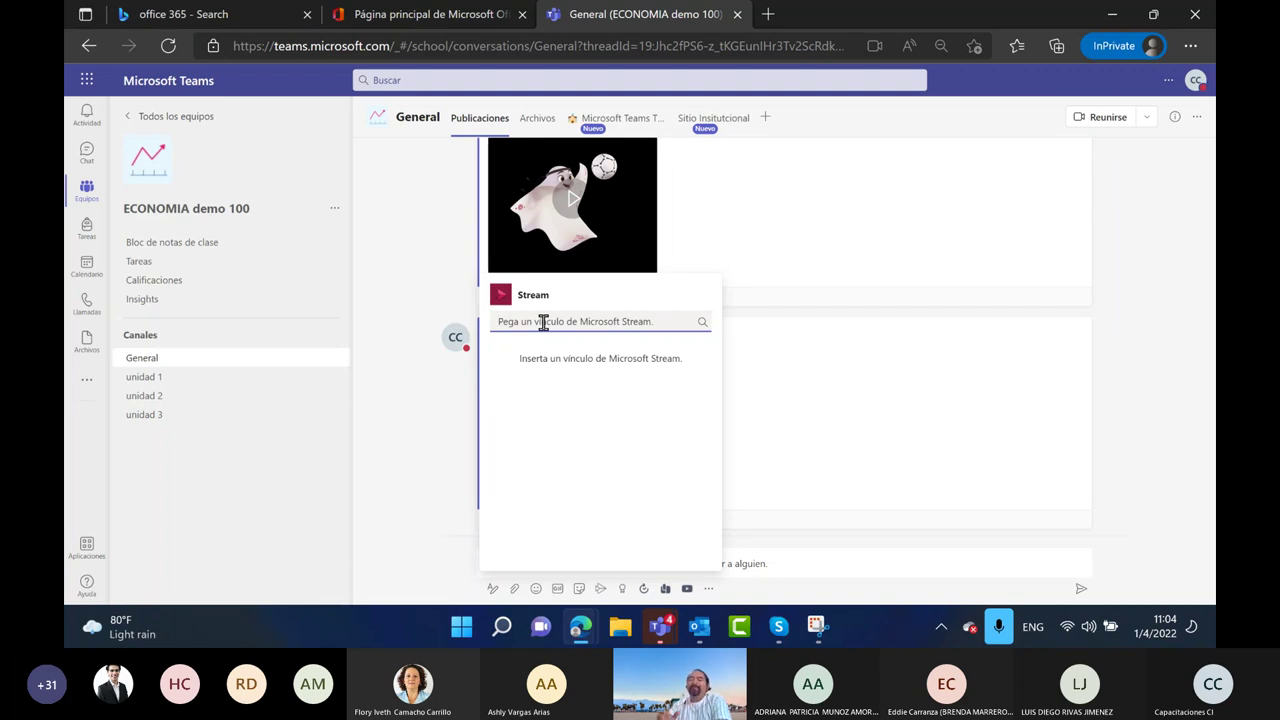
{"action": "left_click", "coordinate": [1133, 489]}
{"action": "left_click", "coordinate": [556, 567]}
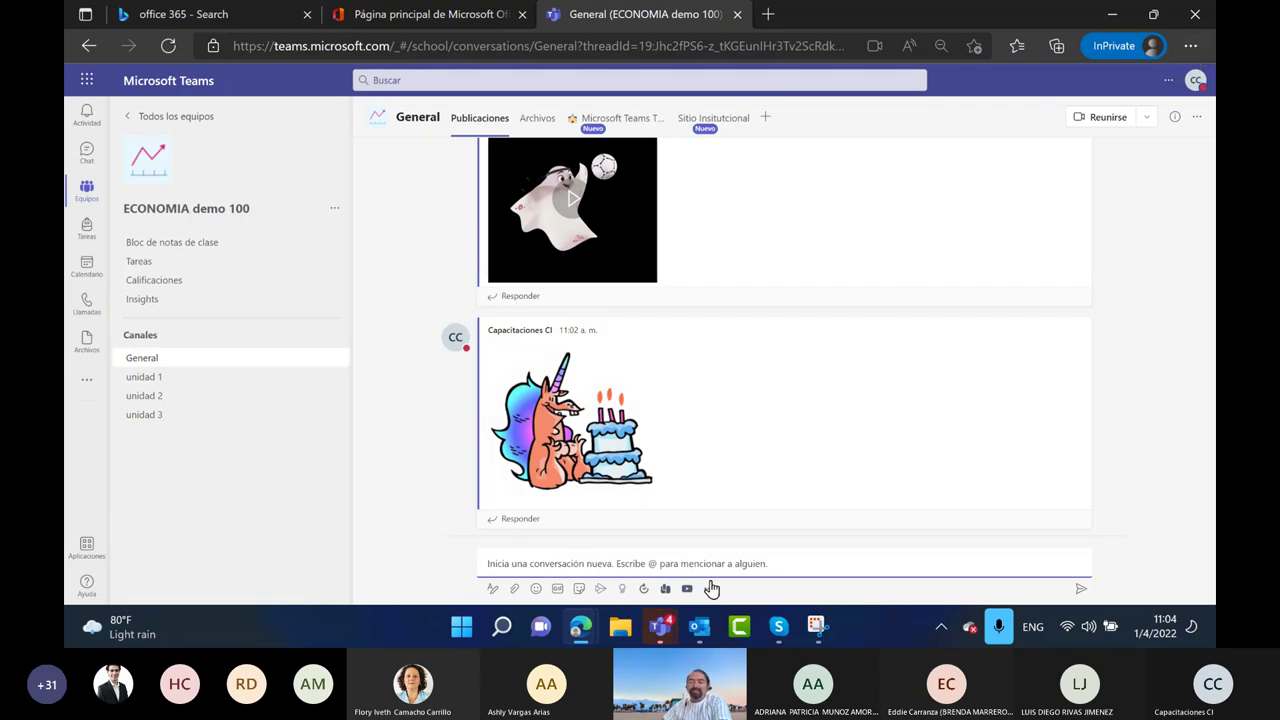
{"action": "left_click", "coordinate": [622, 590]}
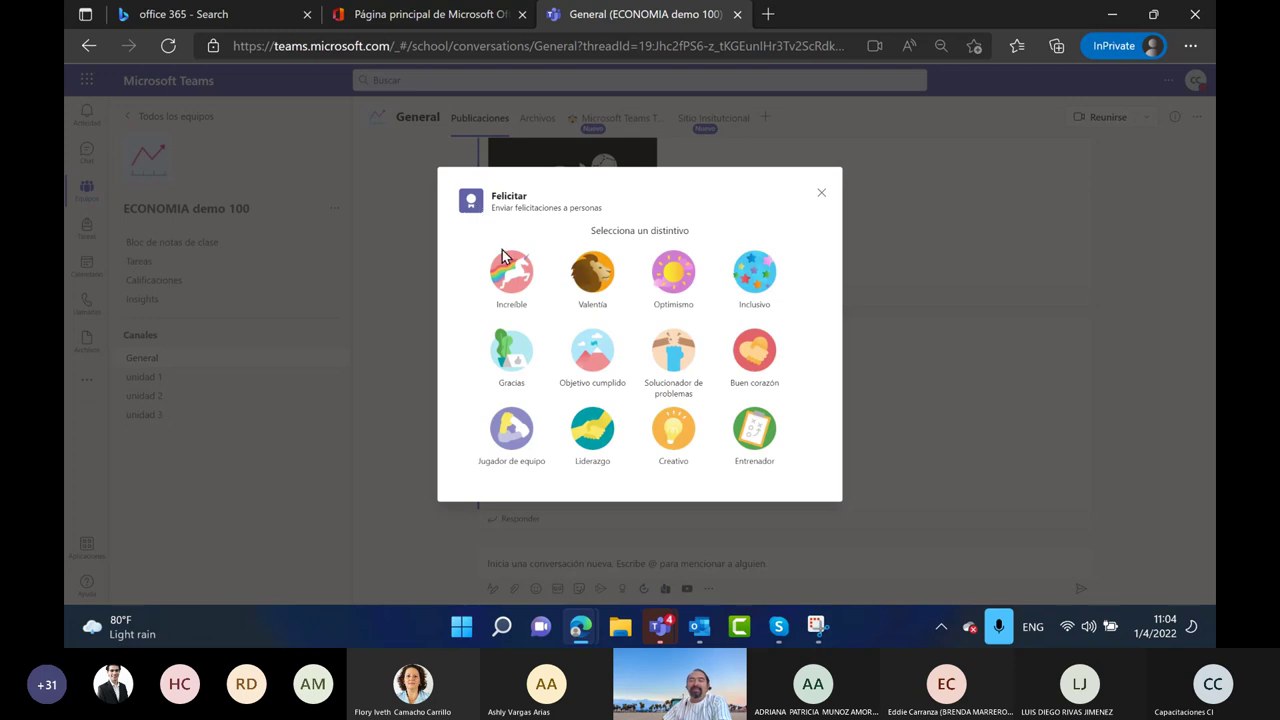
Pick the Objetivo cumplido badge and add the colleague as the praise recipient
{"action": "left_click", "coordinate": [592, 358]}
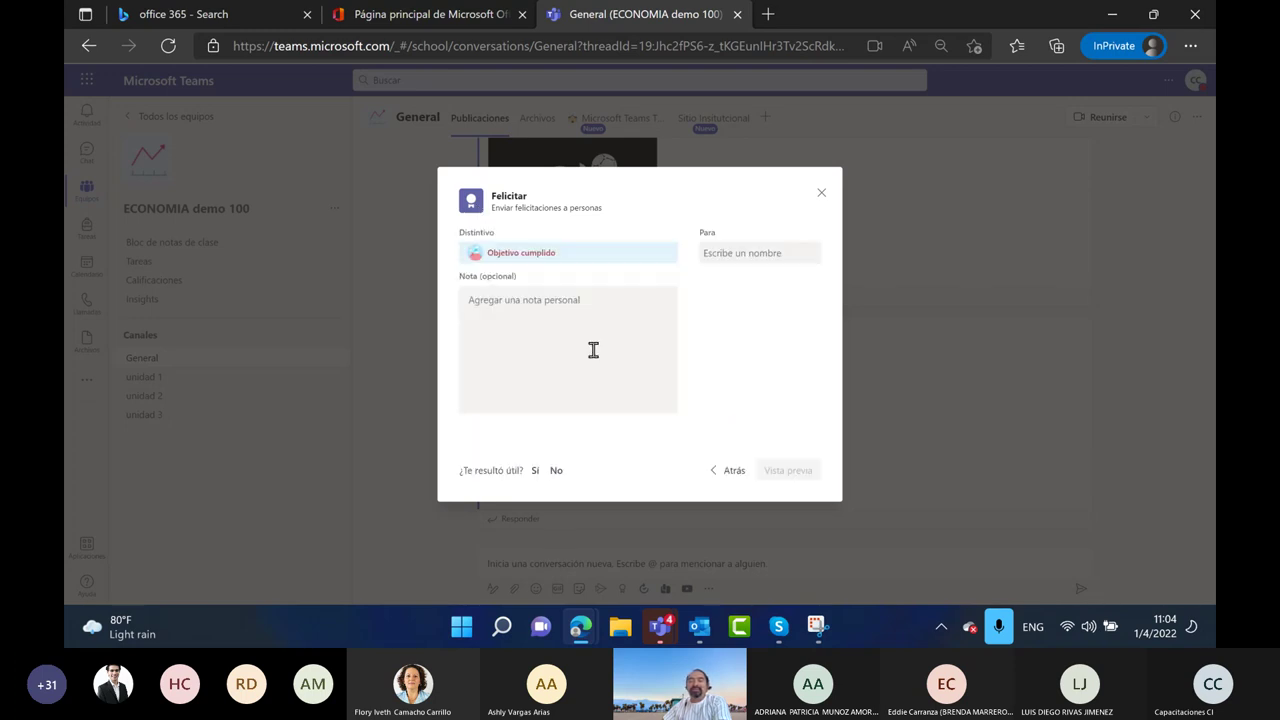
{"action": "left_click", "coordinate": [748, 252]}
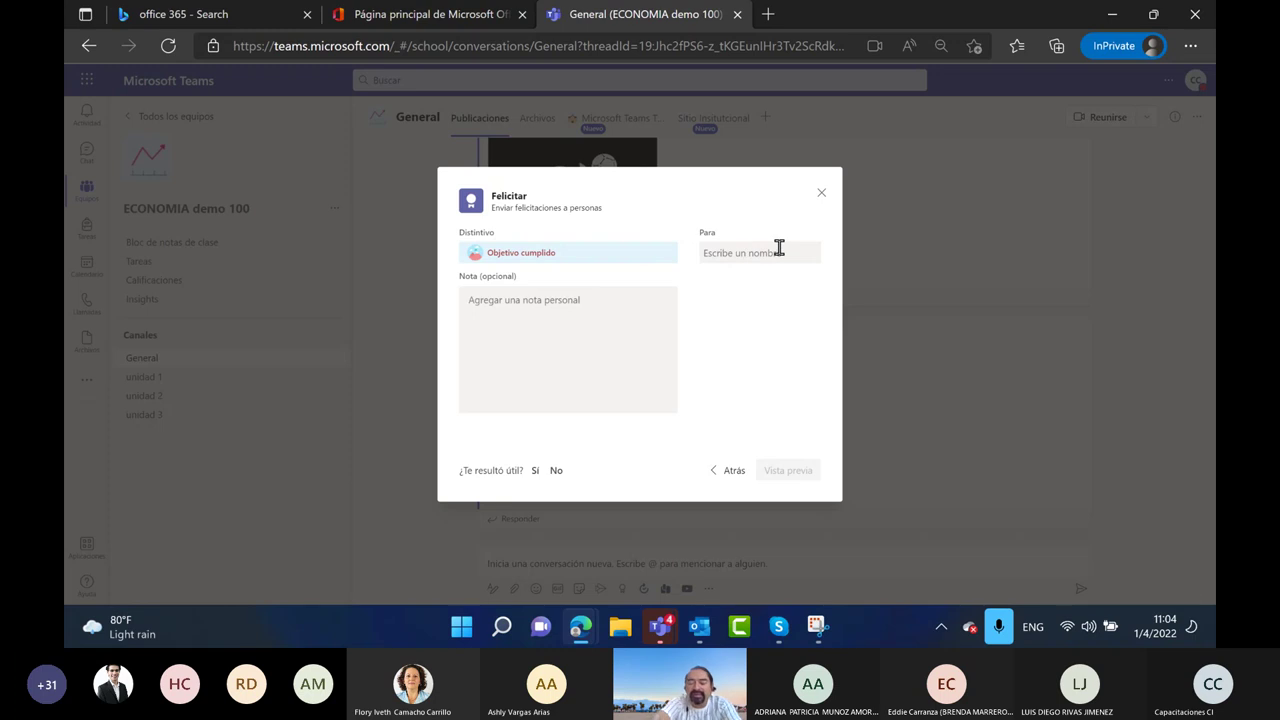
{"action": "type", "text": "melis"}
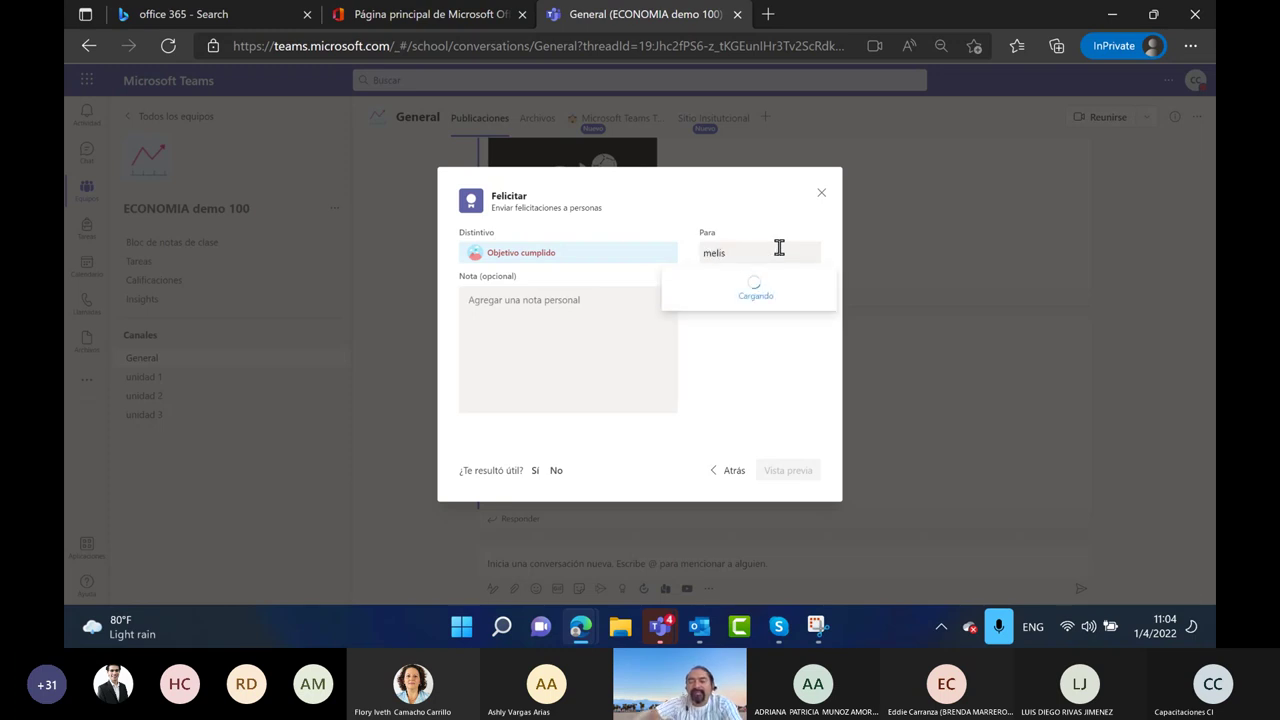
{"action": "left_click", "coordinate": [737, 303]}
Write 'Gracias por todo el trabajo de organizacion ..!', send the praise, and react with a laugh
{"action": "left_click", "coordinate": [569, 294]}
{"action": "type", "text": "GRac"}
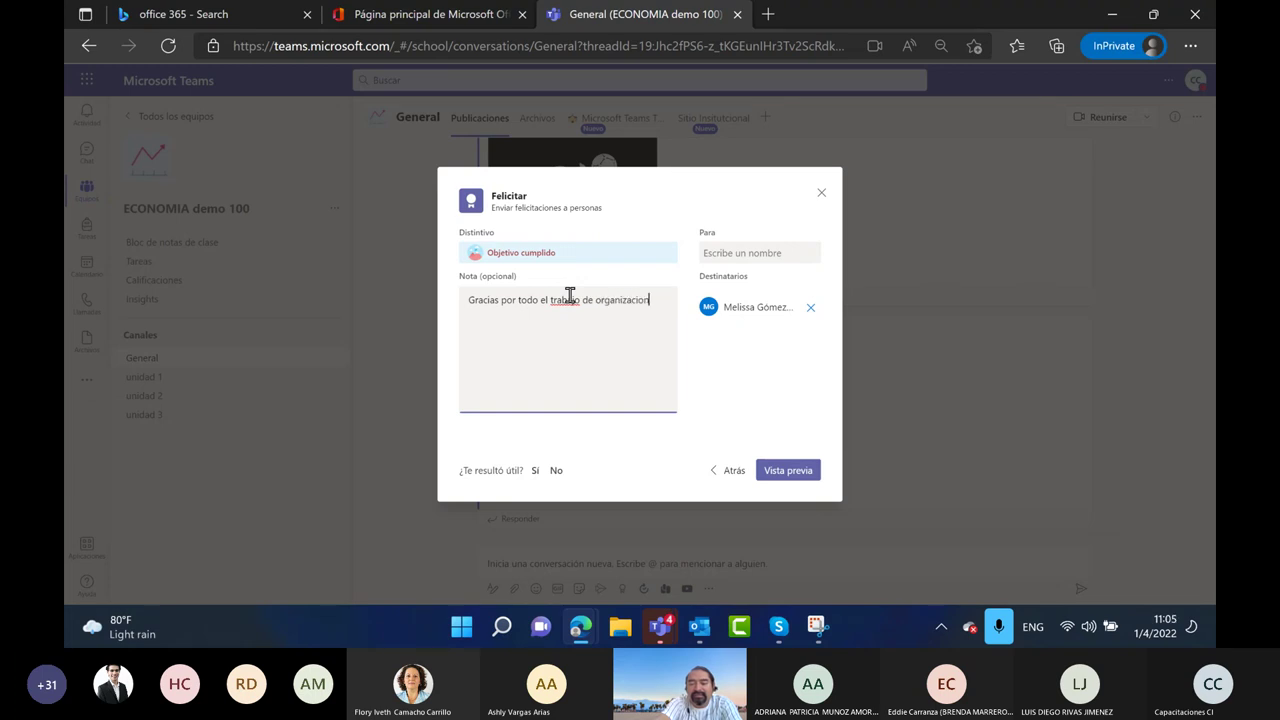
{"action": "type", "text": ".!"}
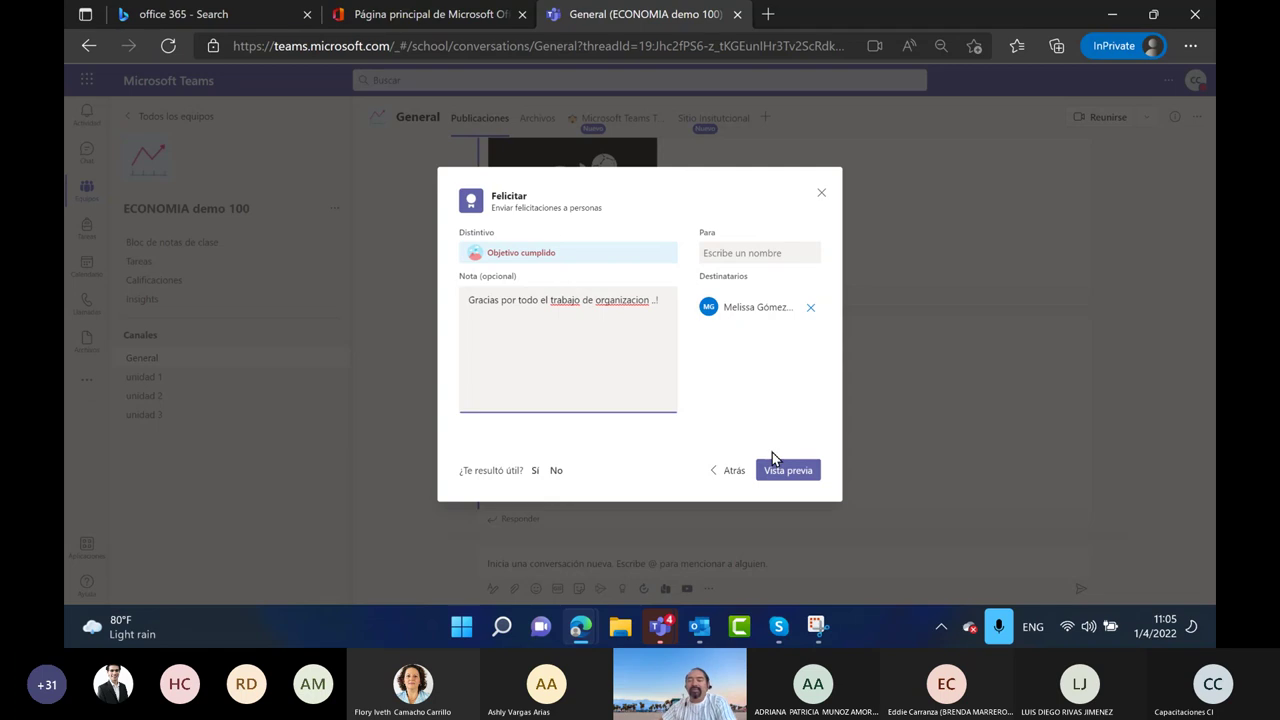
{"action": "left_click", "coordinate": [786, 472]}
{"action": "left_click", "coordinate": [788, 471]}
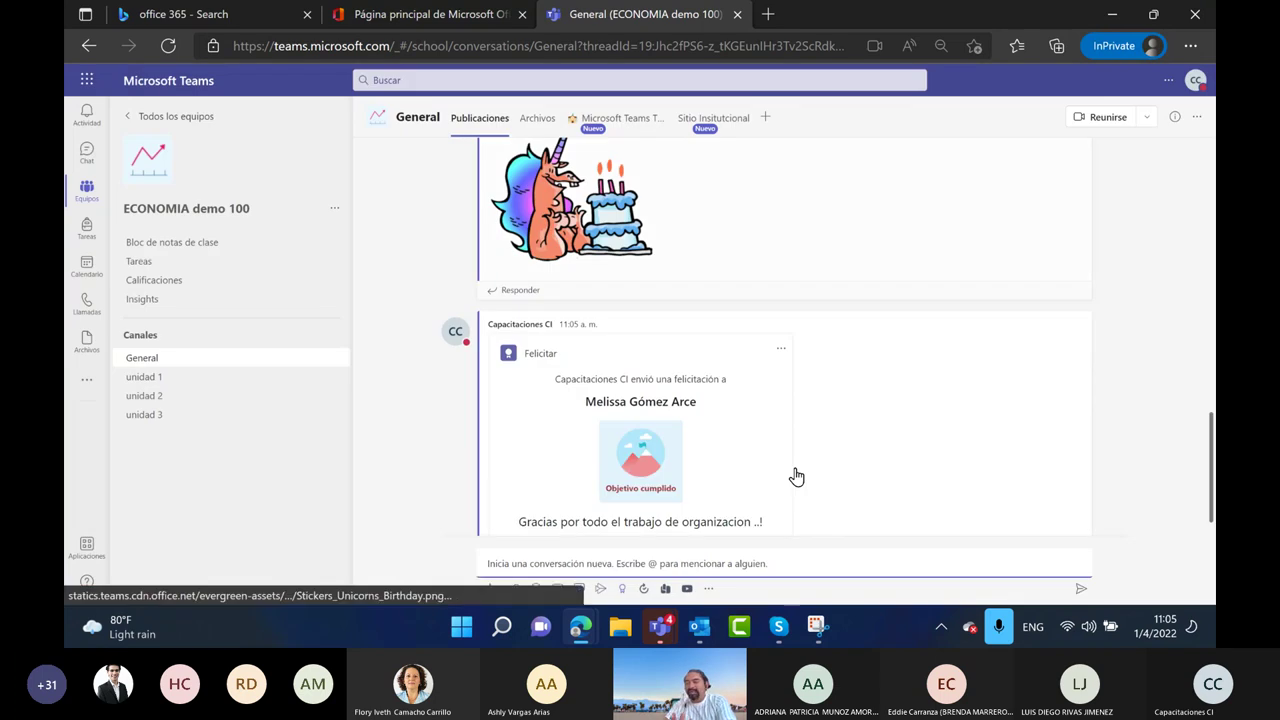
{"action": "mouse_move", "coordinate": [1005, 304]}
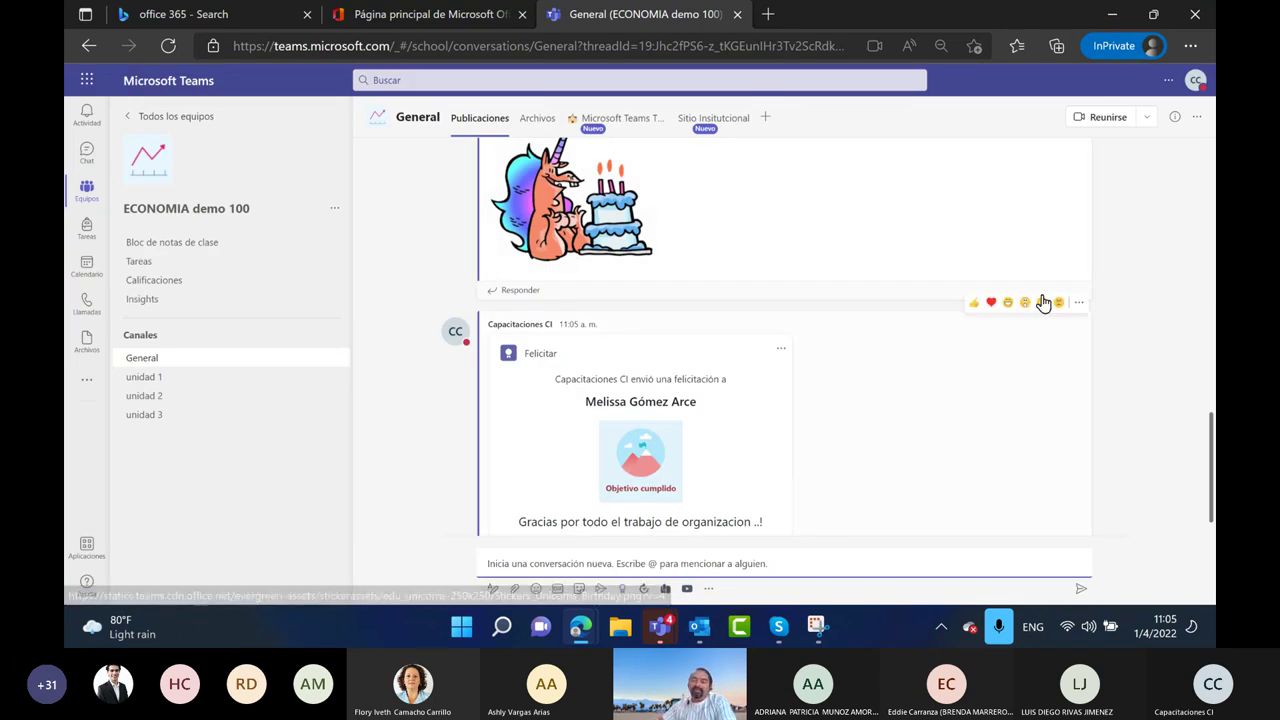
{"action": "left_click", "coordinate": [1009, 303]}
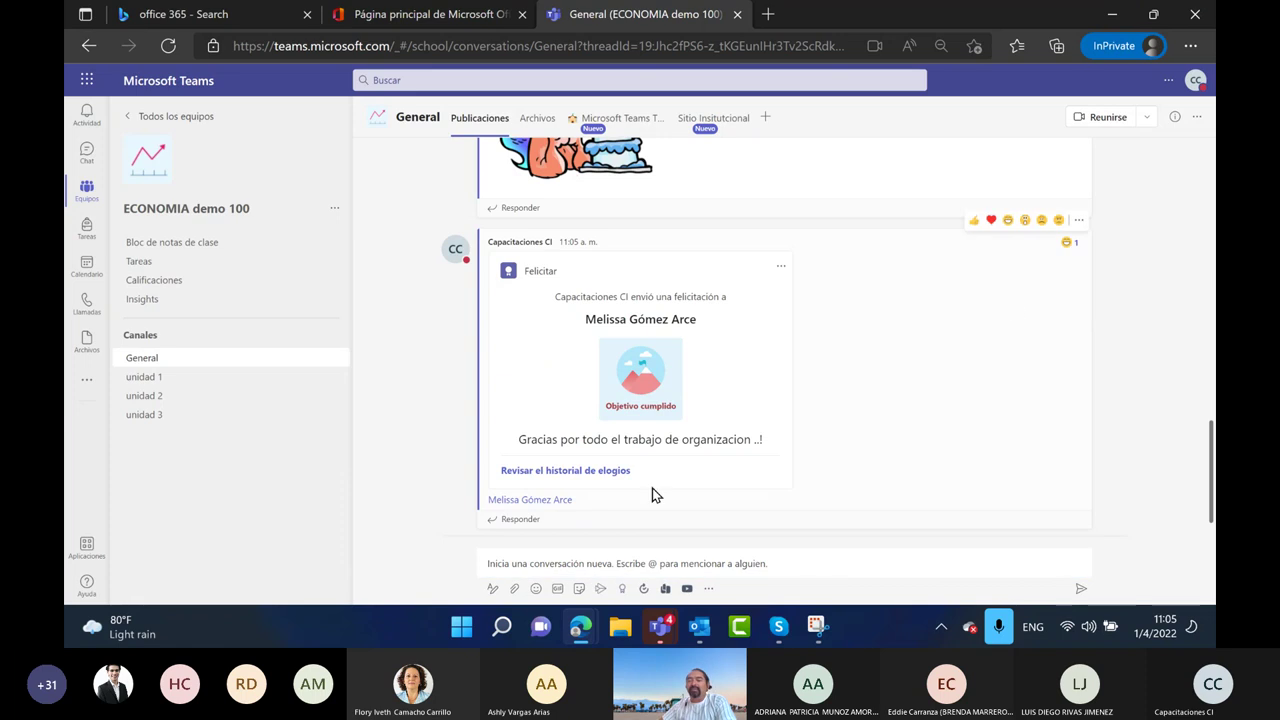
Start an approval request from the post box, dismiss the update notice, and enlarge page zoom
{"action": "left_click", "coordinate": [643, 590]}
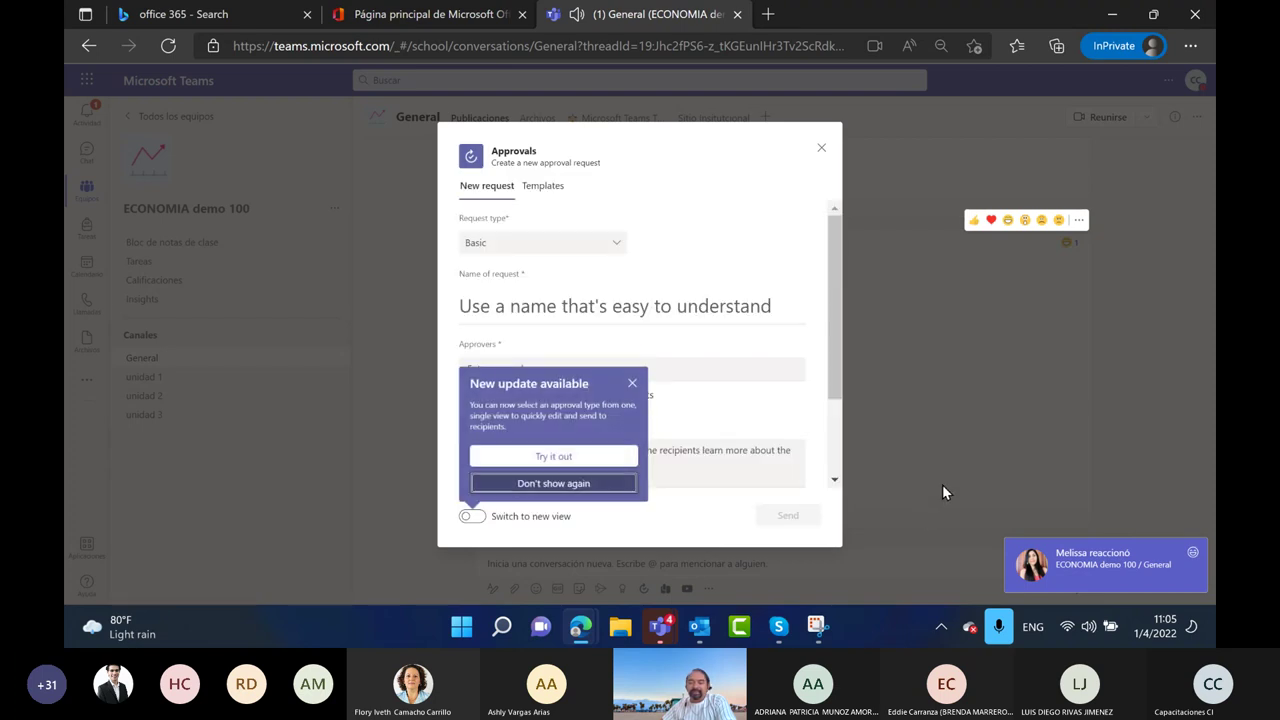
{"action": "left_click", "coordinate": [632, 383]}
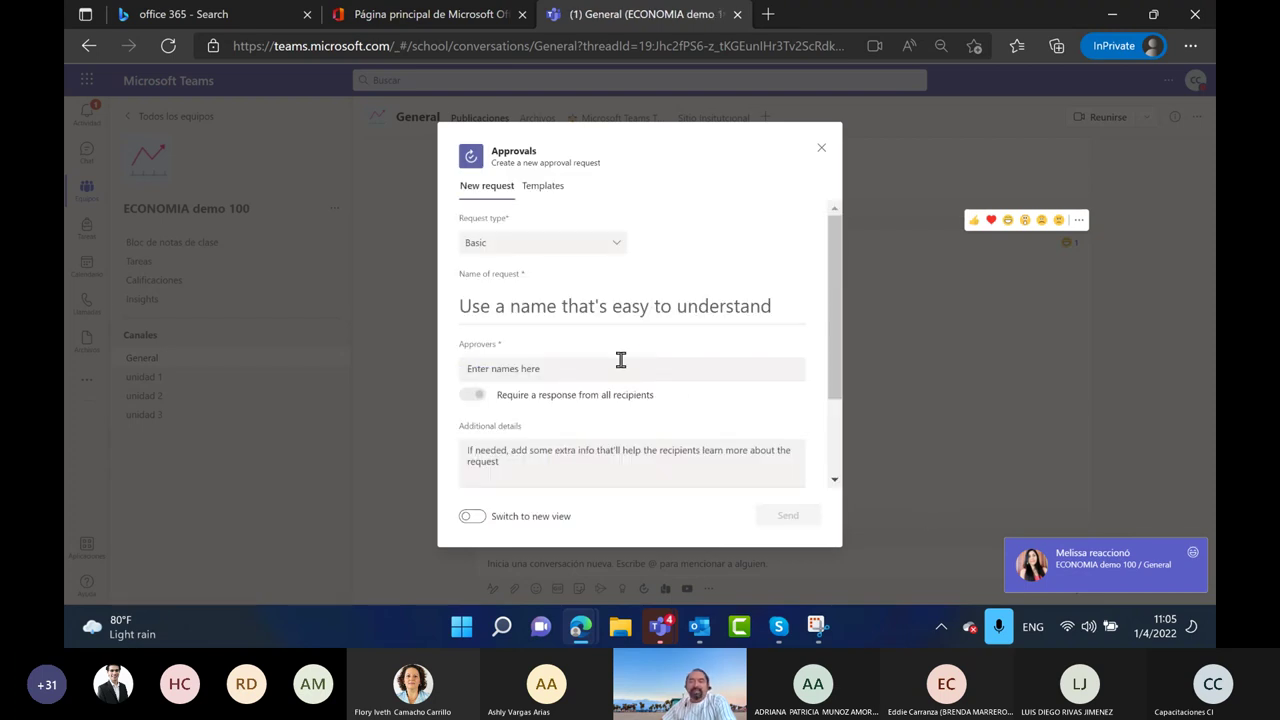
{"action": "left_click", "coordinate": [1190, 45]}
{"action": "left_click", "coordinate": [1157, 168]}
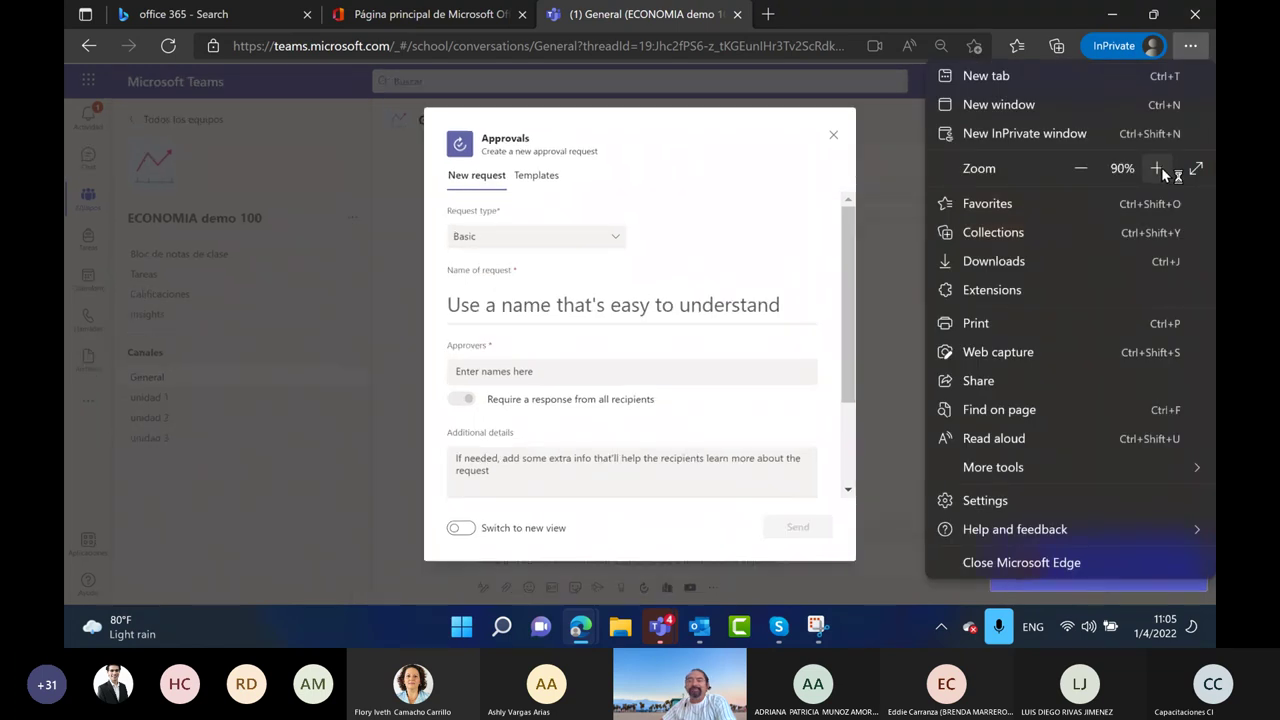
{"action": "left_click", "coordinate": [320, 258]}
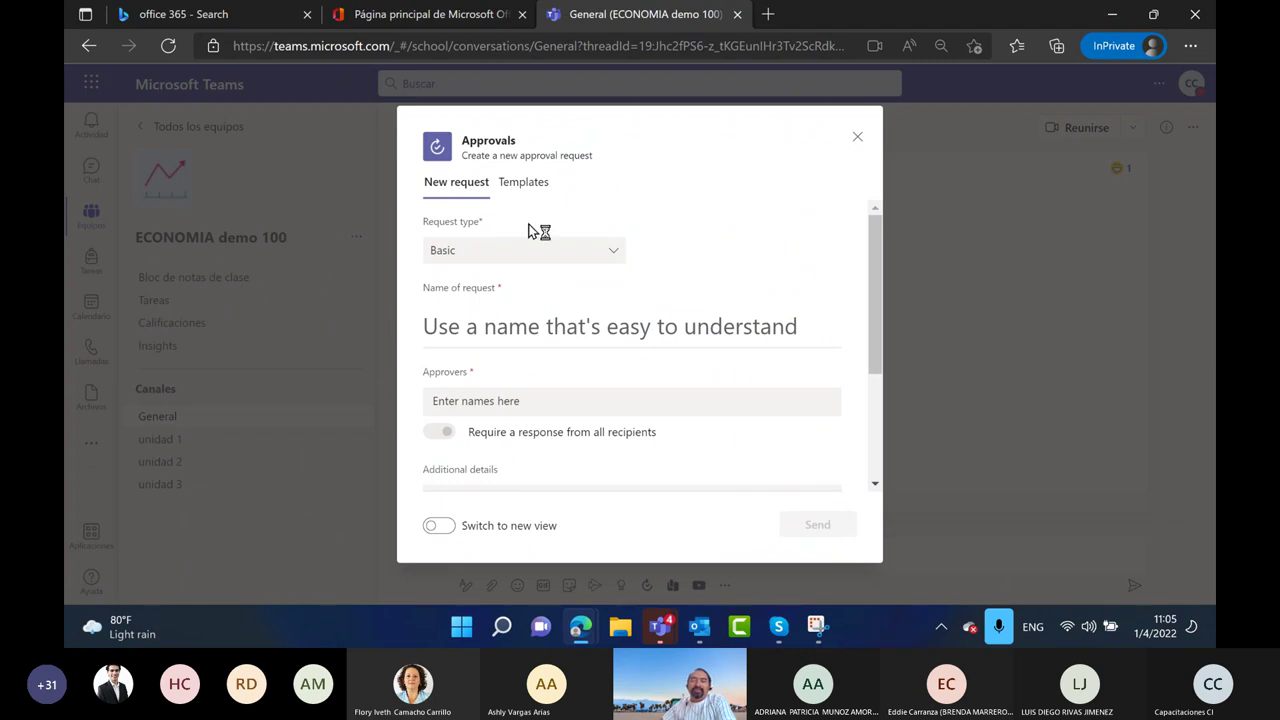
Glance at Templates, return to New request, and keep the request type as Basic
{"action": "left_click", "coordinate": [517, 189]}
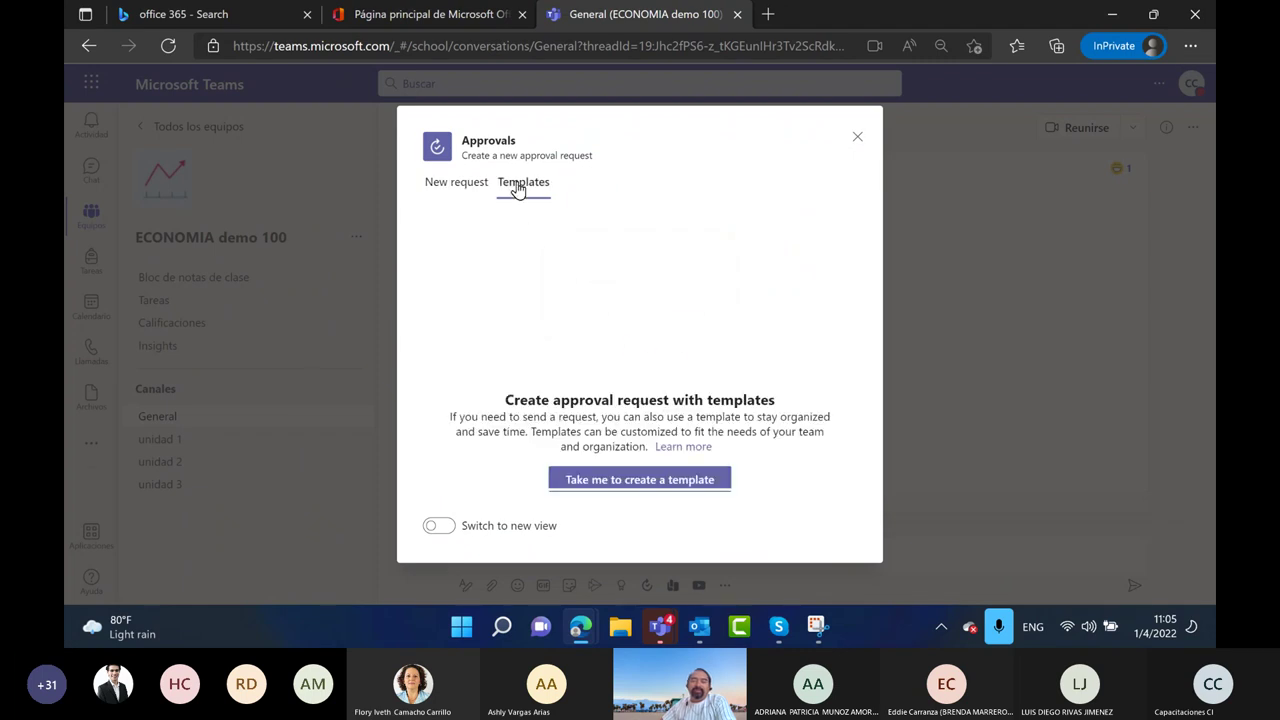
{"action": "left_click", "coordinate": [453, 188]}
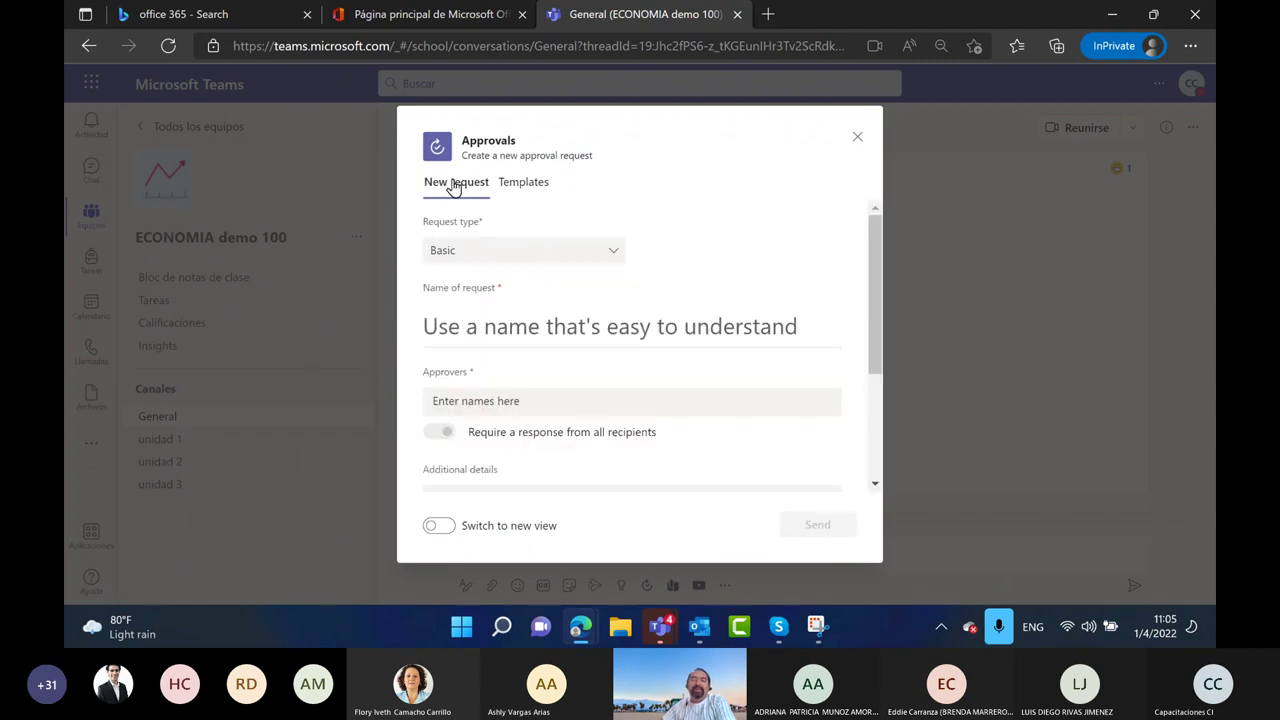
{"action": "left_click", "coordinate": [607, 255]}
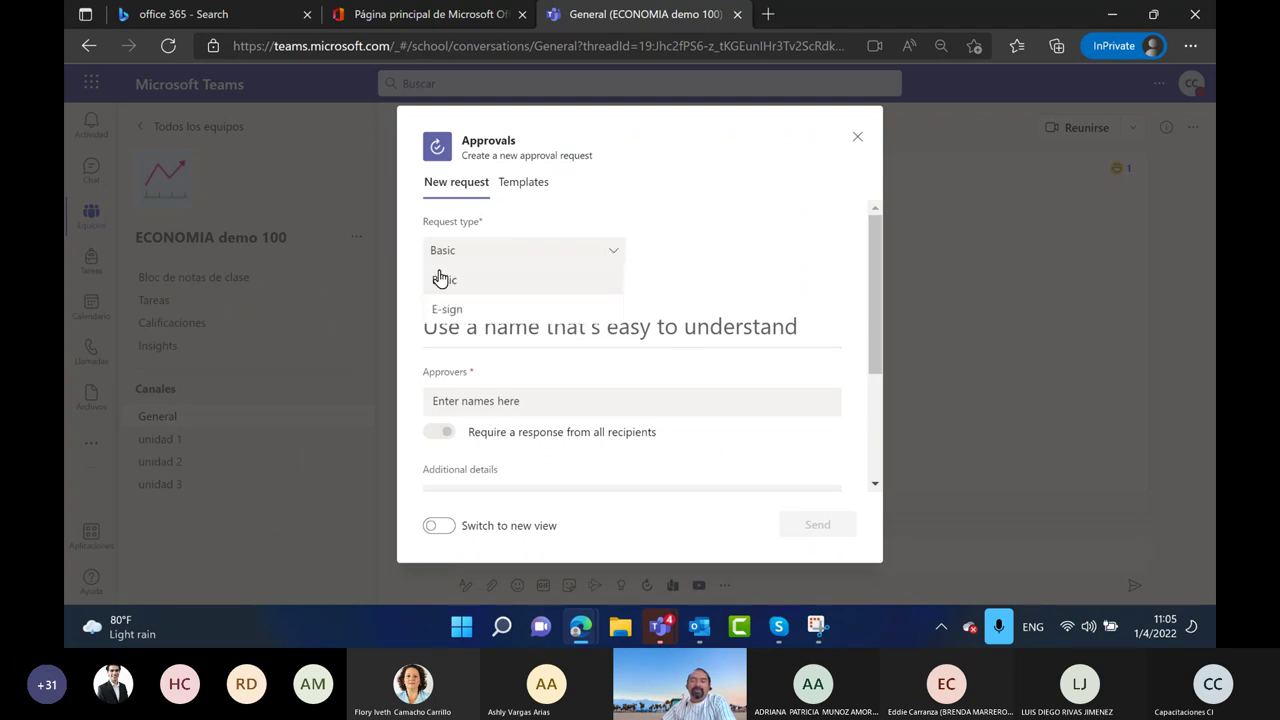
{"action": "left_click", "coordinate": [447, 282]}
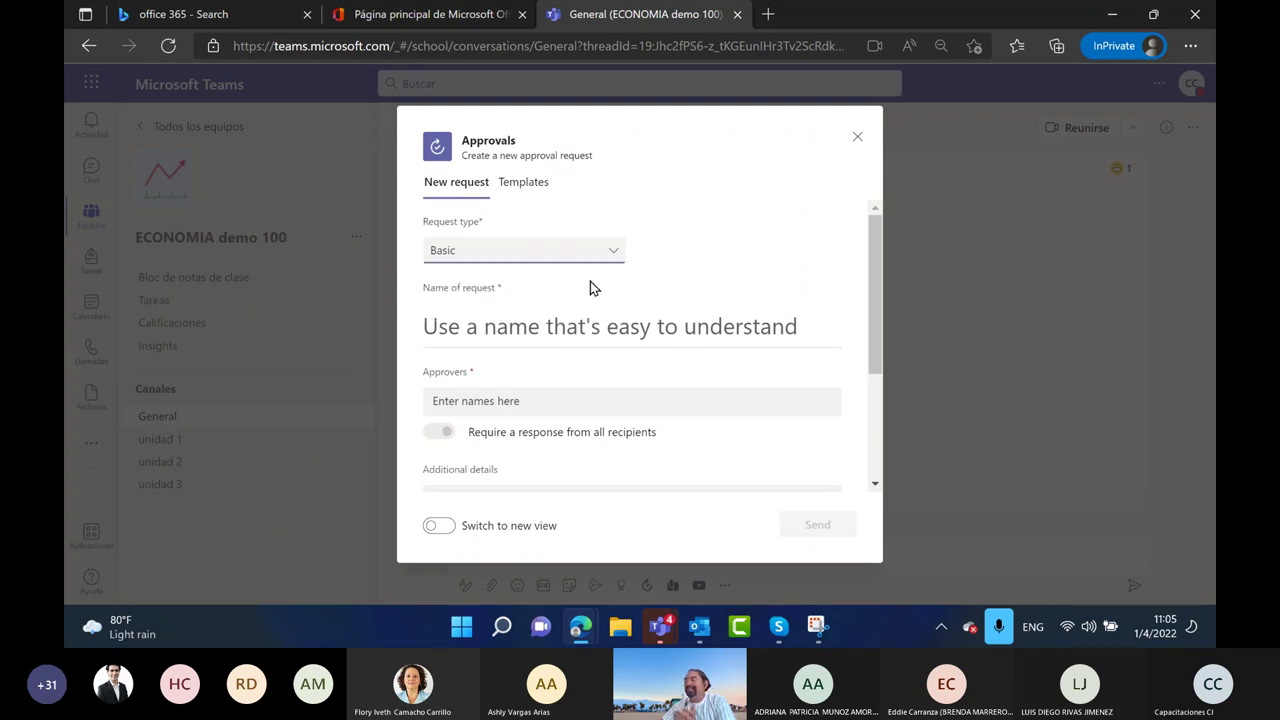
{"action": "left_click", "coordinate": [455, 330]}
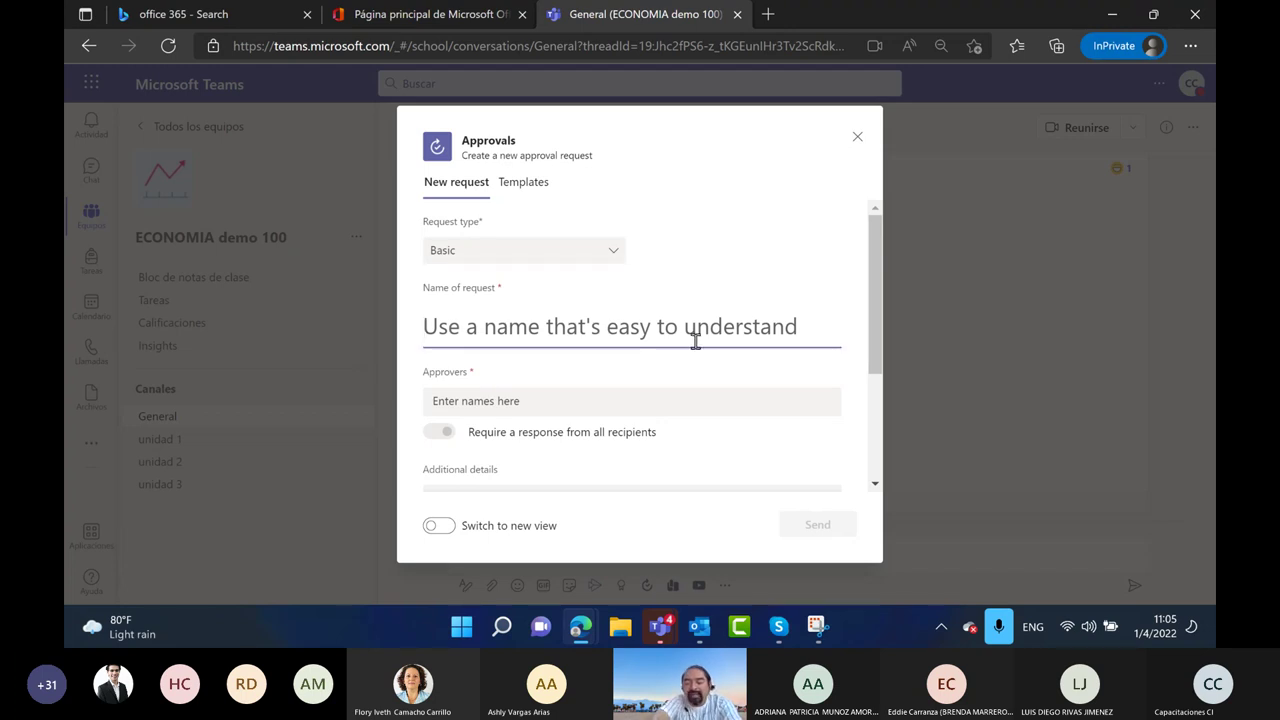
Name the request 'Indiquen si realizamos un tercer taller de Teams'
{"action": "type", "text": "Re"}
{"action": "key", "text": "BackSpace"}
{"action": "key", "text": "BackSpace"}
{"action": "type", "text": "S"}
{"action": "key", "text": "BackSpace"}
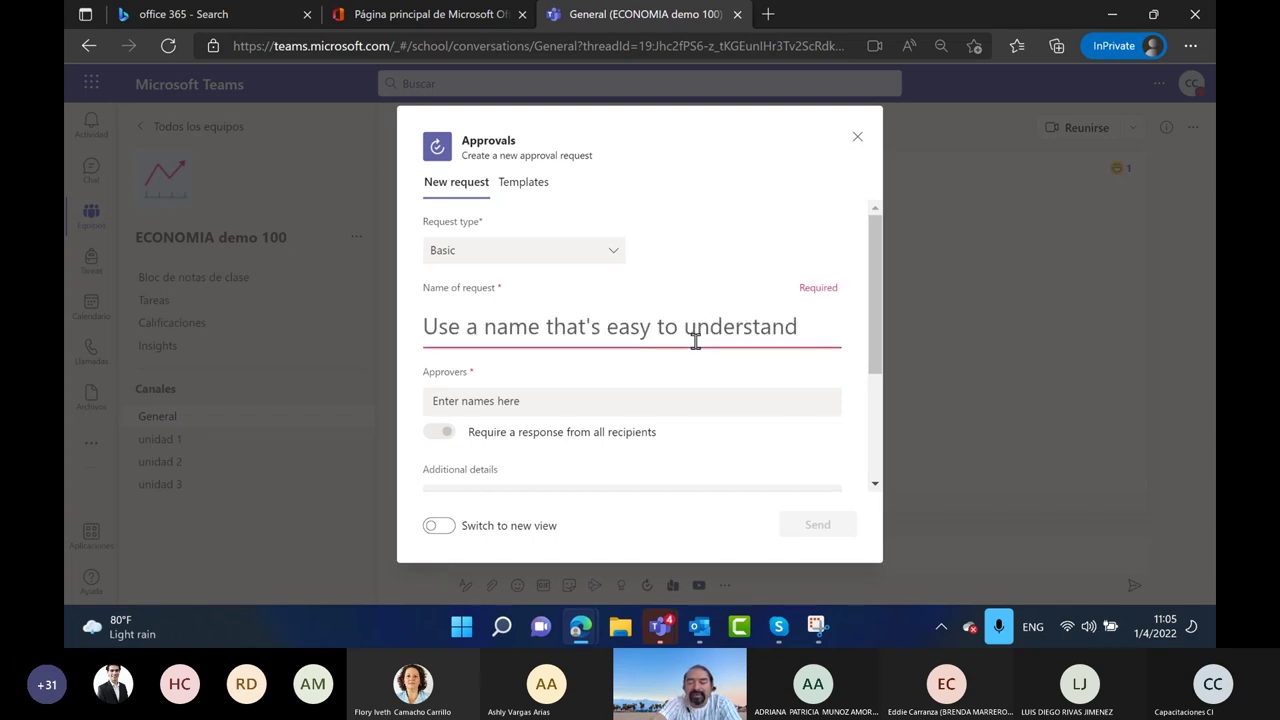
{"action": "type", "text": "Indiquem"}
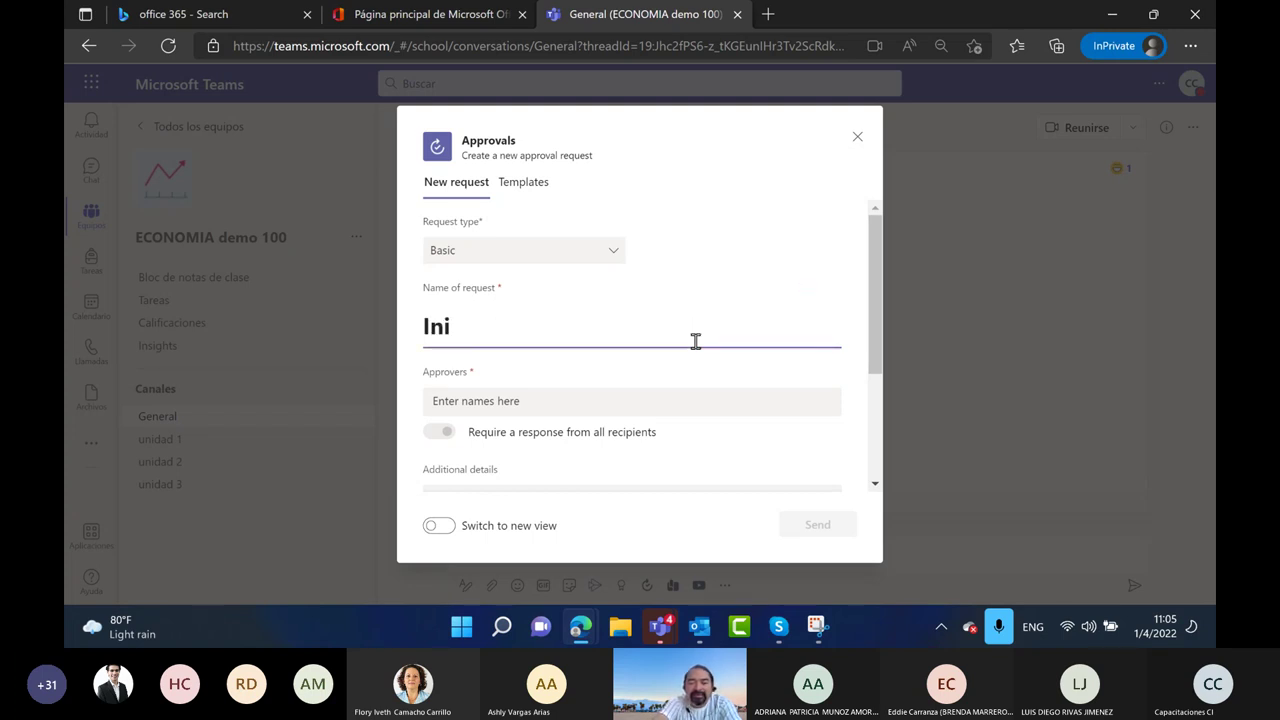
{"action": "key", "text": "BackSpace"}
{"action": "key", "text": "BackSpace"}
{"action": "type", "text": "n is"}
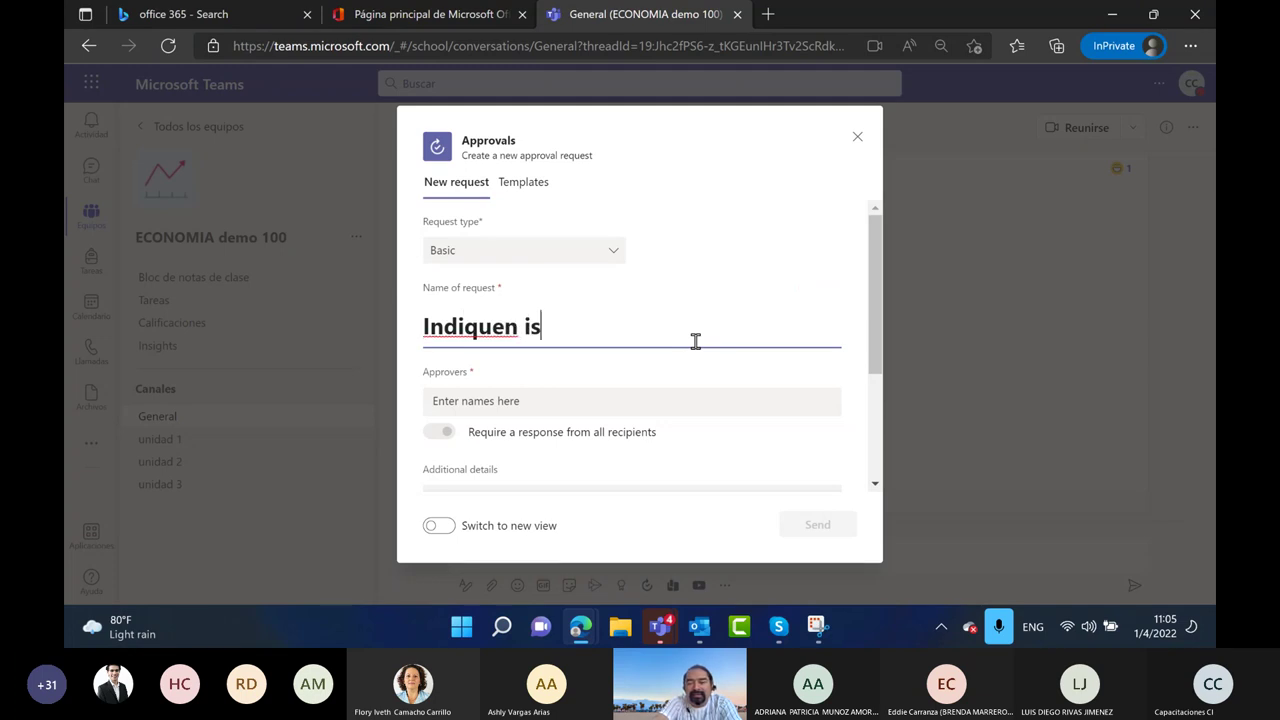
{"action": "key", "text": "BackSpace"}
{"action": "key", "text": "BackSpace"}
{"action": "type", "text": "si realizamos un terecen"}
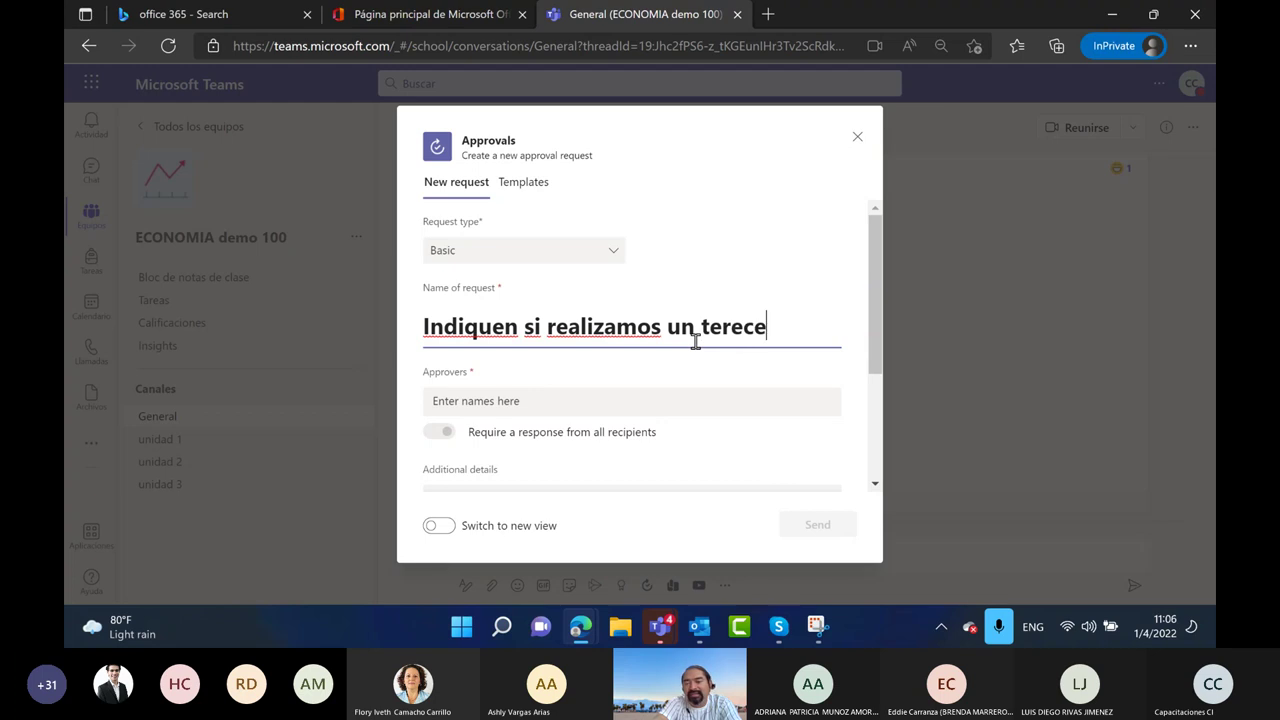
{"action": "key", "text": "BackSpace"}
{"action": "key", "text": "BackSpace"}
{"action": "key", "text": "BackSpace"}
{"action": "key", "text": "BackSpace"}
{"action": "type", "text": "cer taller "}
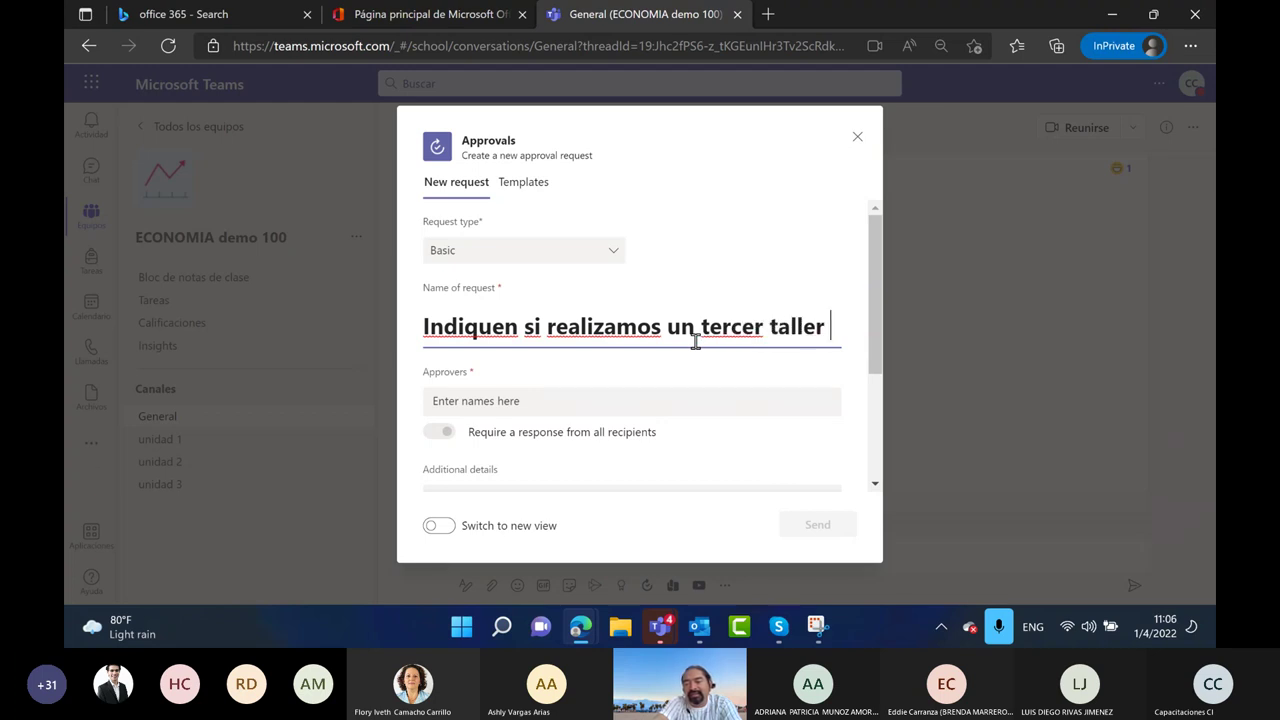
{"action": "type", "text": "de TEam"}
{"action": "key", "text": "BackSpace"}
{"action": "key", "text": "BackSpace"}
{"action": "key", "text": "BackSpace"}
{"action": "type", "text": "eams"}
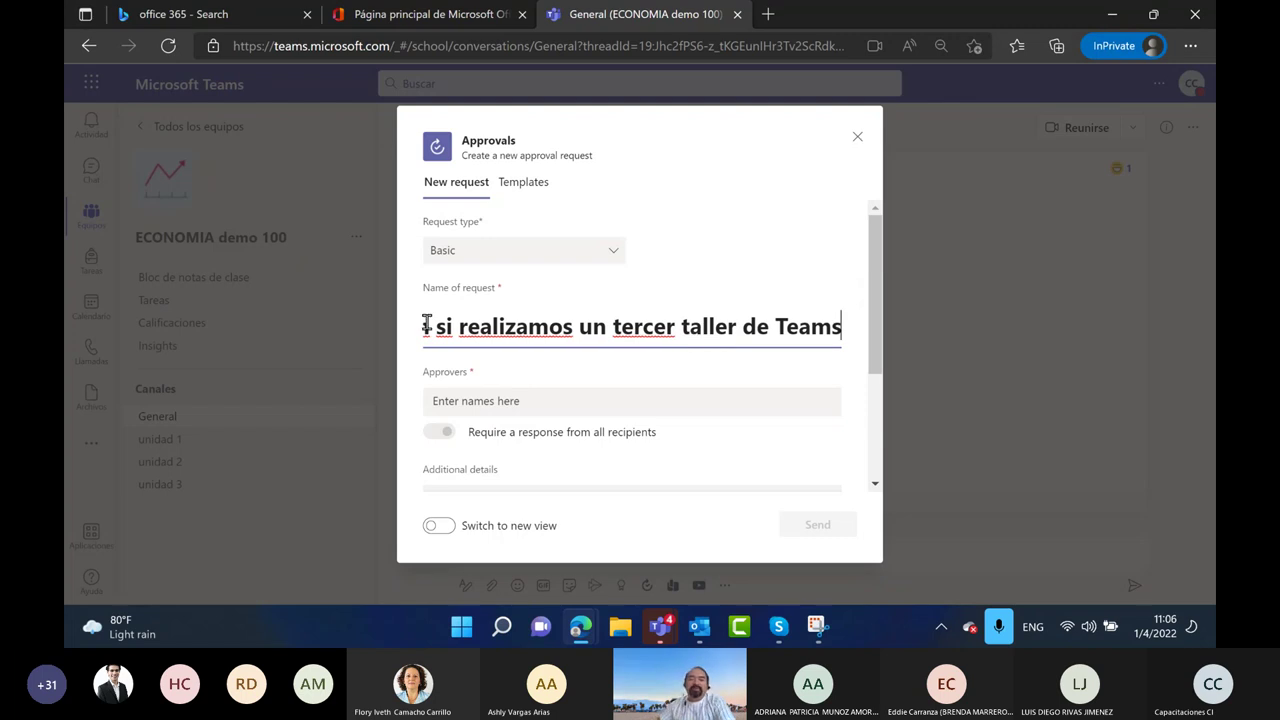
Add the two approvers, require a response from all, send, and confirm the Power Automate notice
{"action": "left_click", "coordinate": [456, 400]}
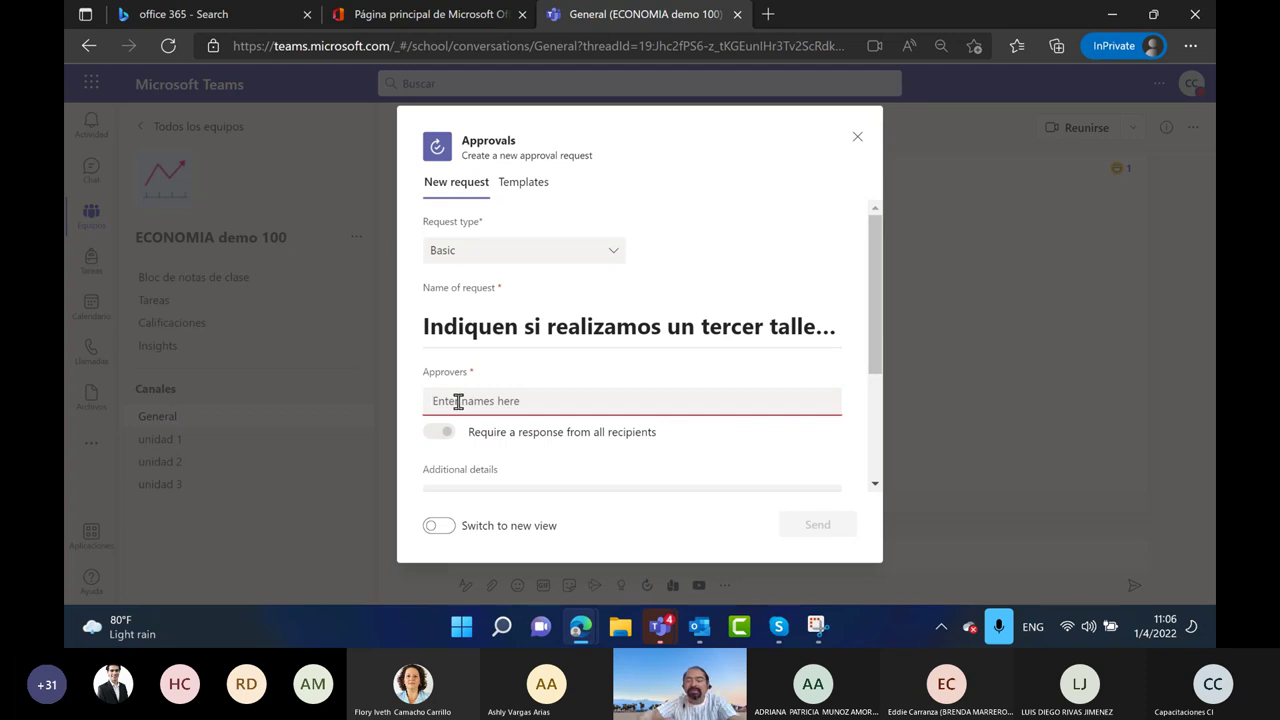
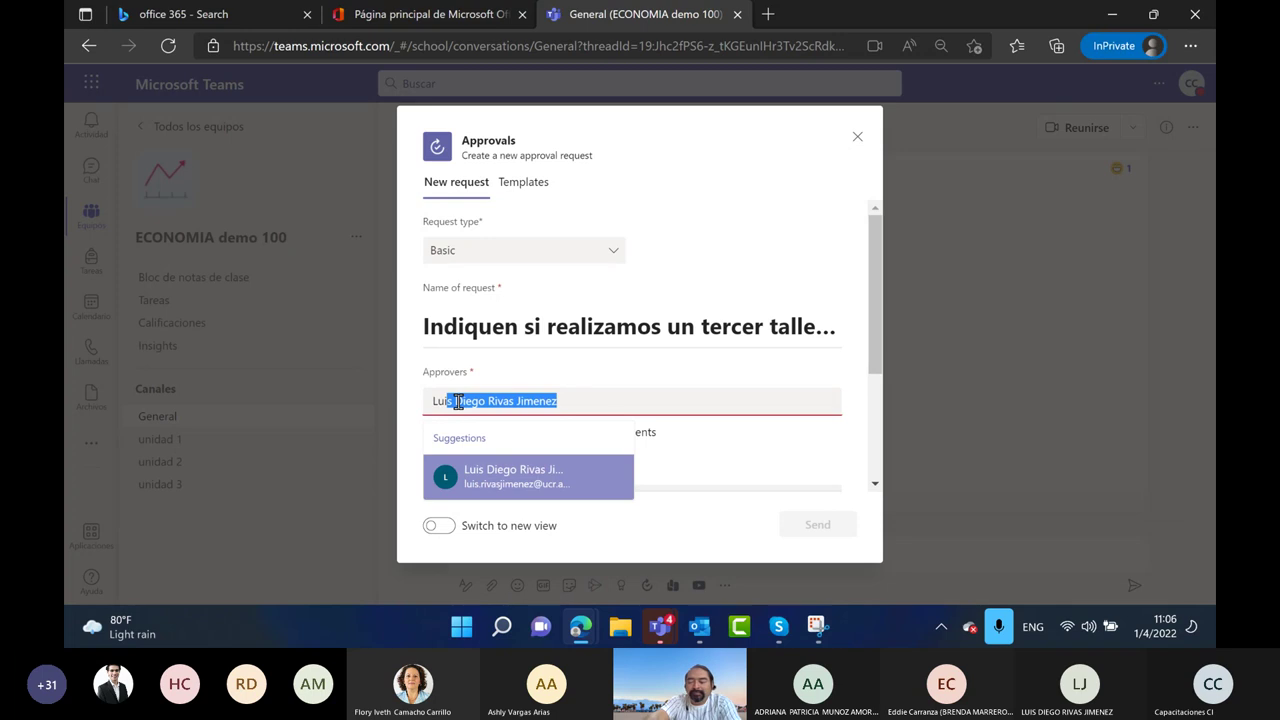
{"action": "key", "text": "Return"}
{"action": "type", "text": "m"}
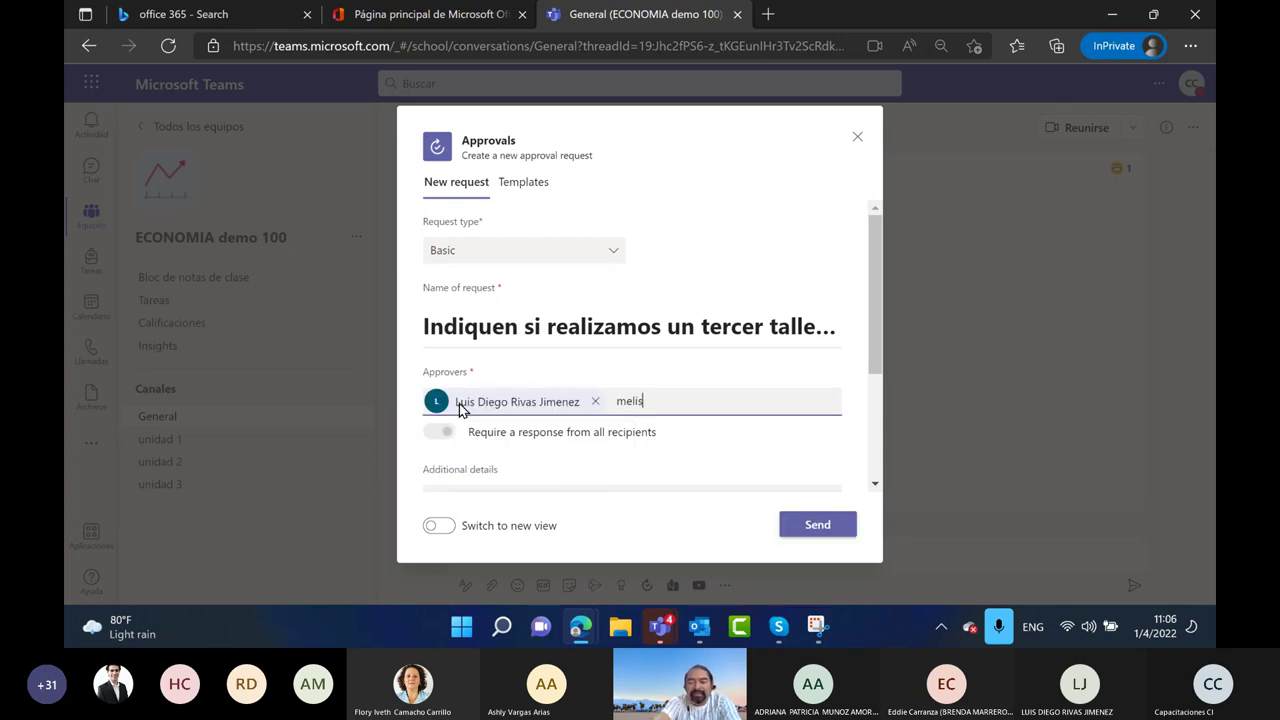
{"action": "type", "text": "elis"}
{"action": "key", "text": "Return"}
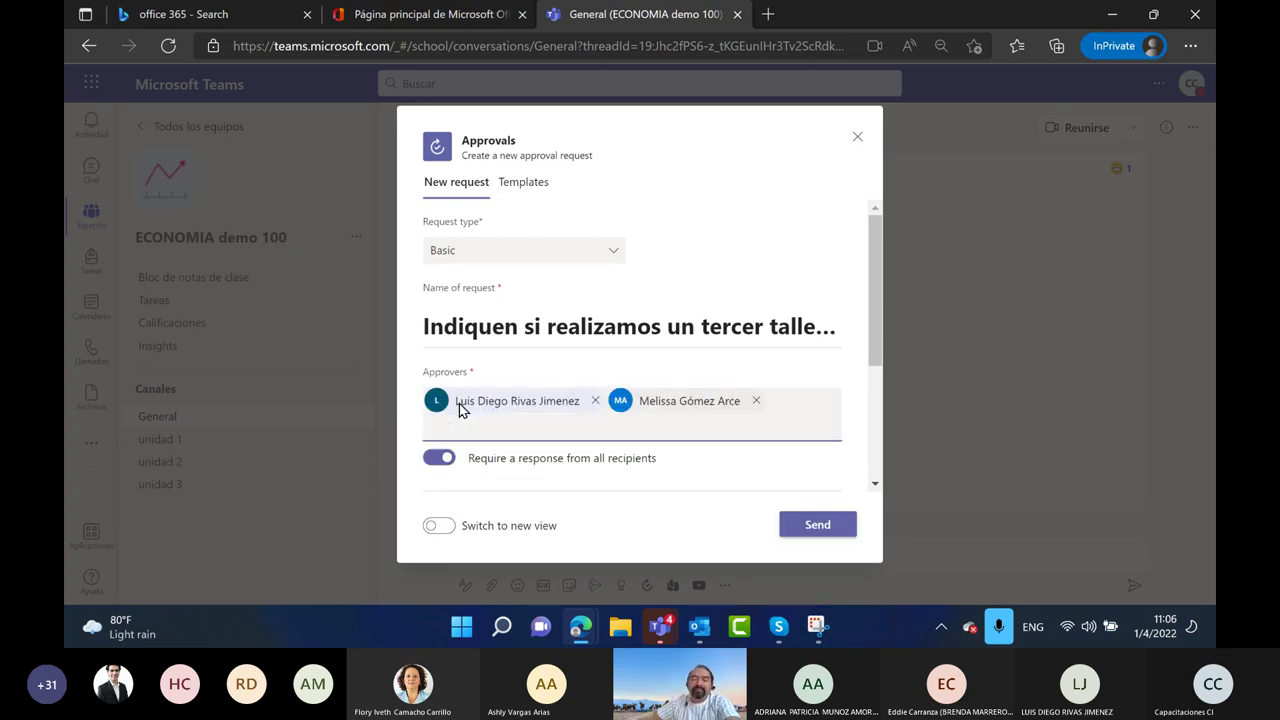
{"action": "scroll", "coordinate": [566, 475], "scroll_direction": "down", "scroll_amount": 2}
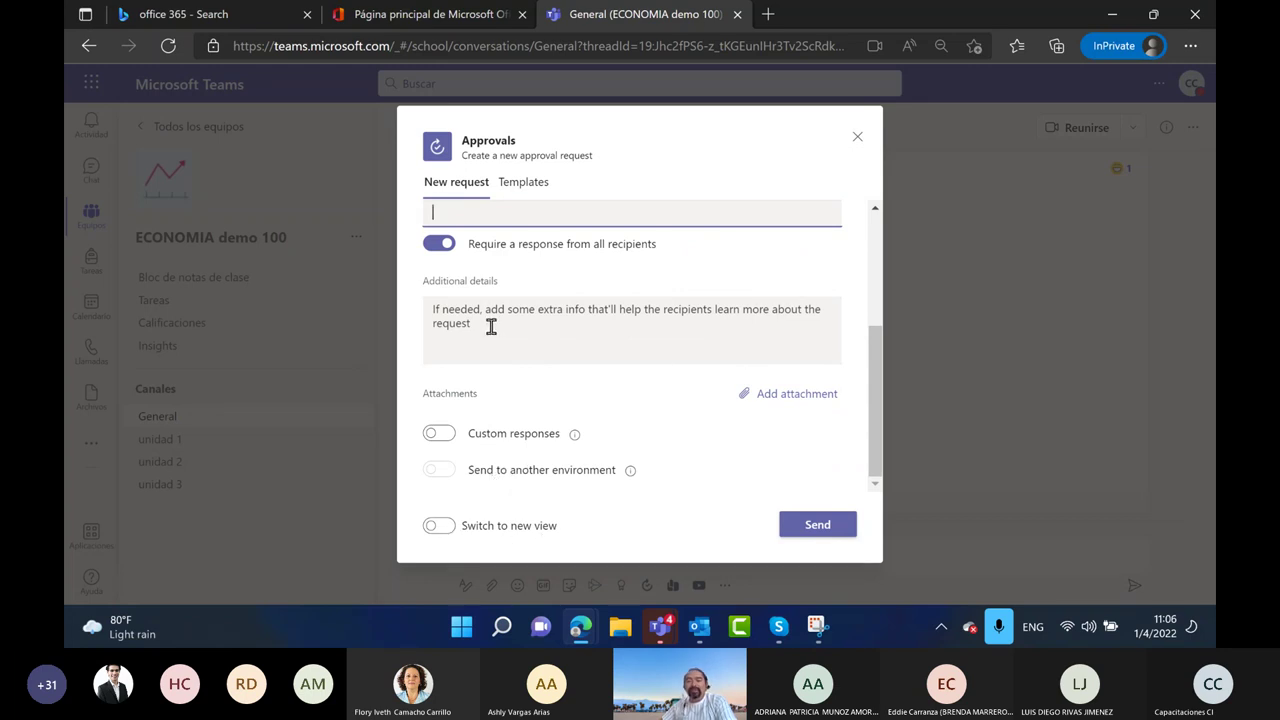
{"action": "left_click", "coordinate": [823, 528]}
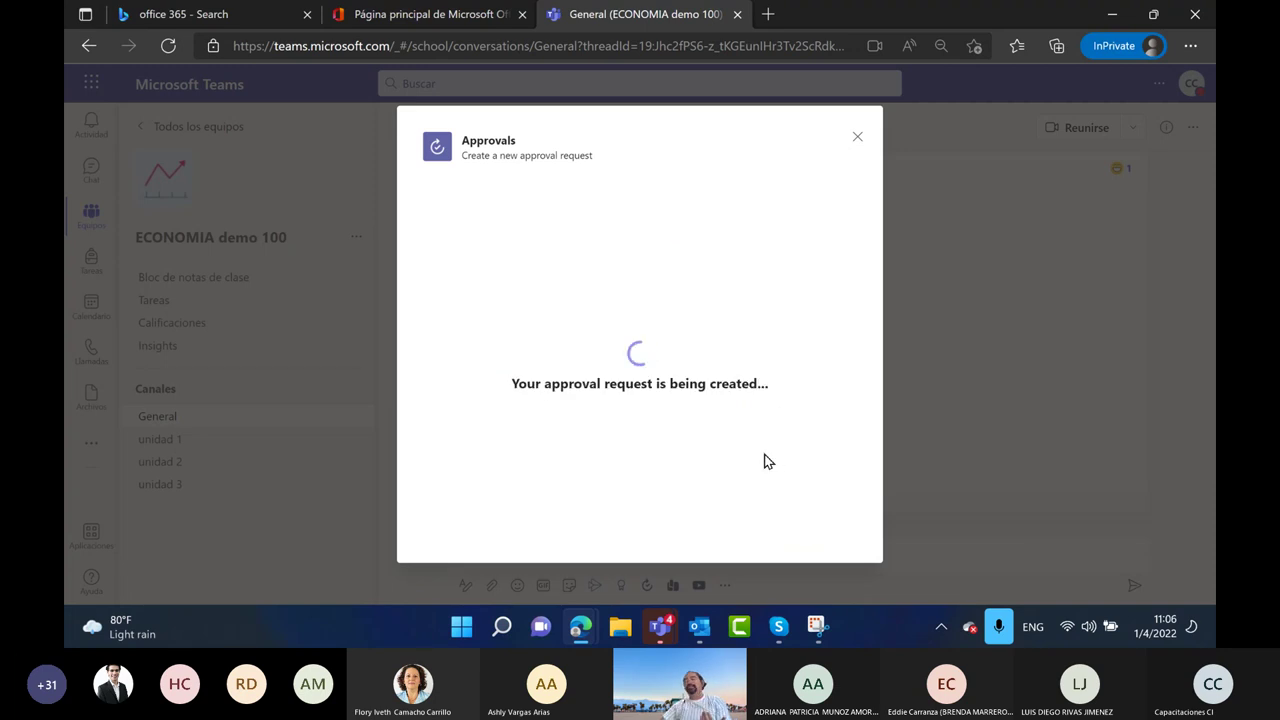
{"action": "left_click", "coordinate": [436, 333]}
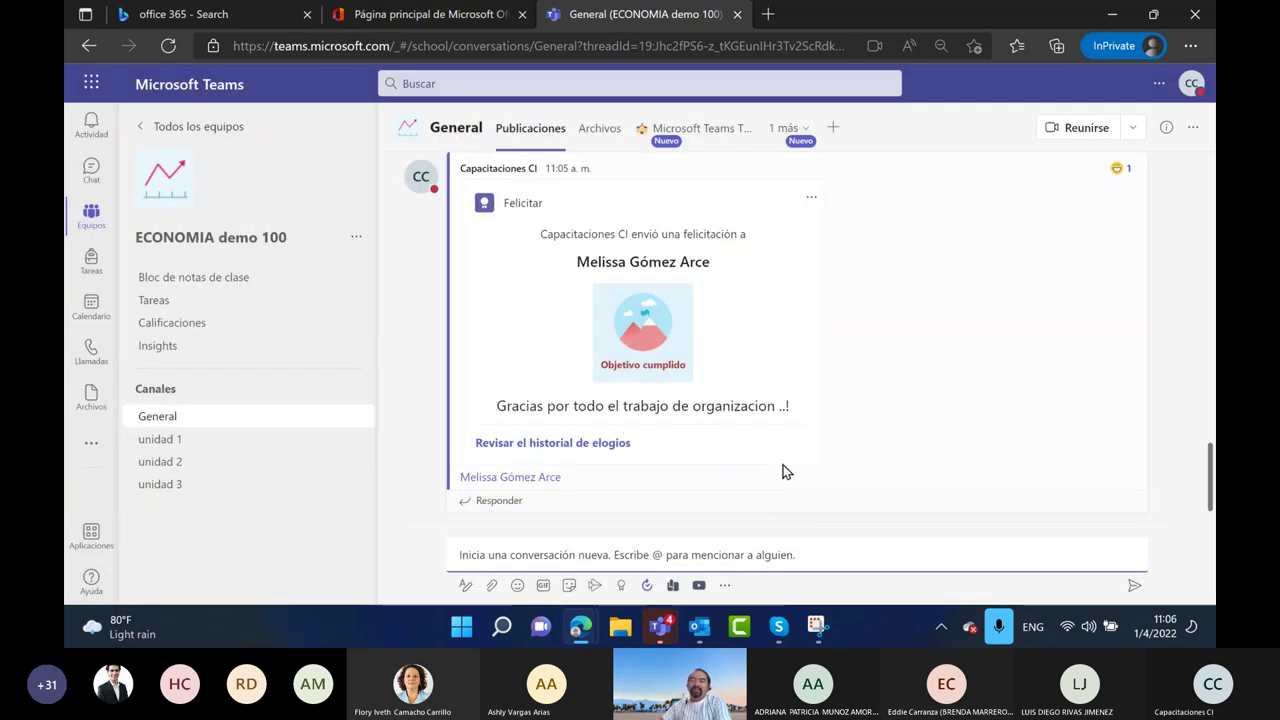
Set browser zoom to 75%, check Activity, then start a new conversation in General
{"action": "left_click", "coordinate": [1190, 46]}
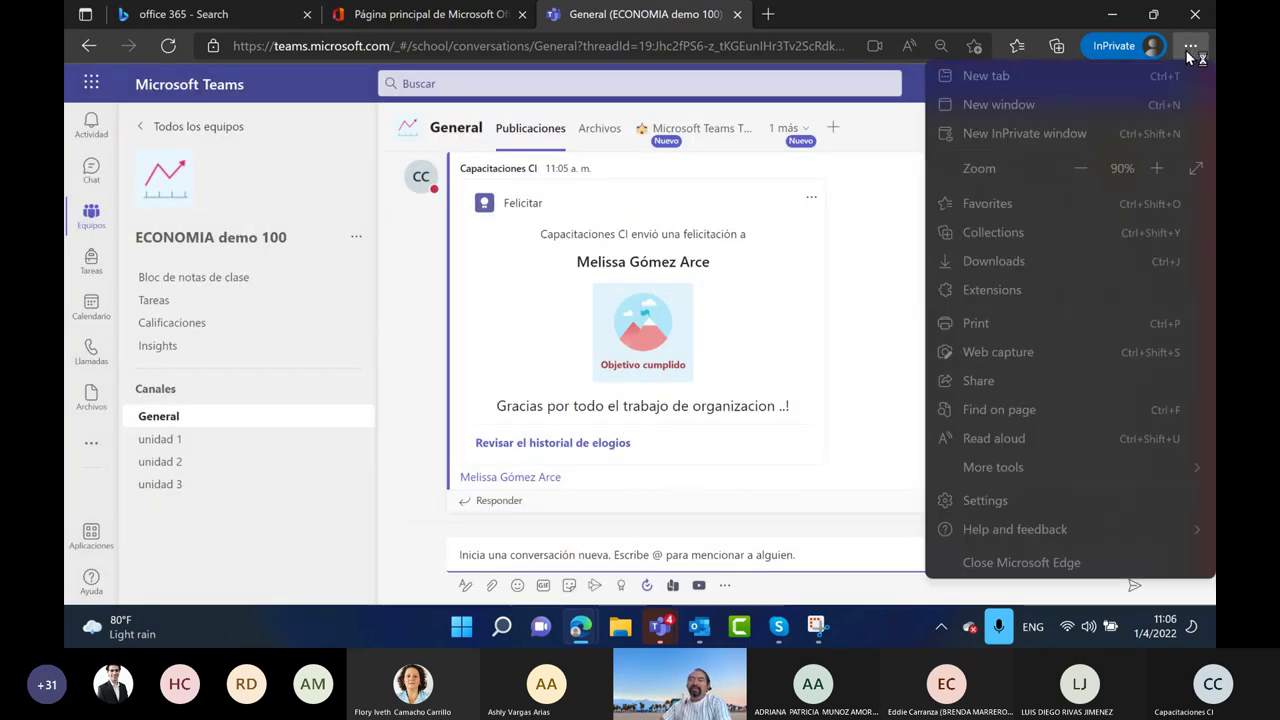
{"action": "left_click", "coordinate": [1078, 170]}
{"action": "left_click", "coordinate": [1078, 170]}
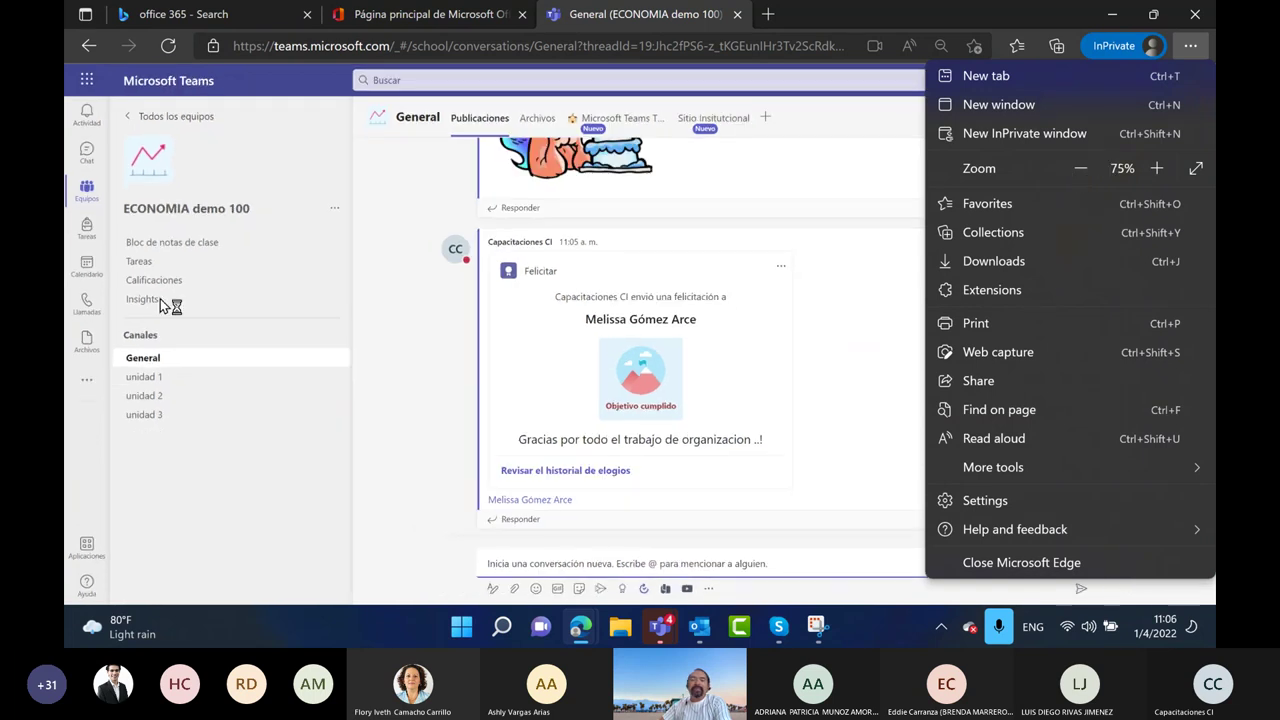
{"action": "left_click", "coordinate": [86, 118]}
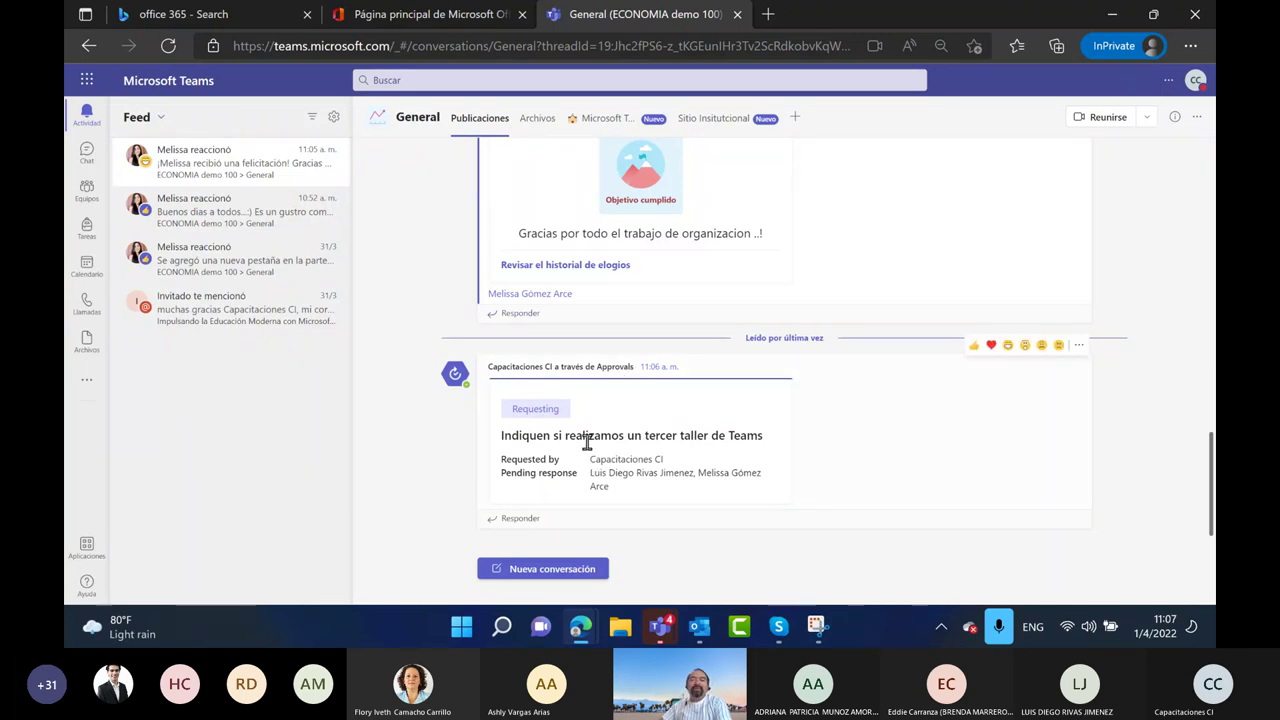
{"action": "left_click", "coordinate": [86, 190]}
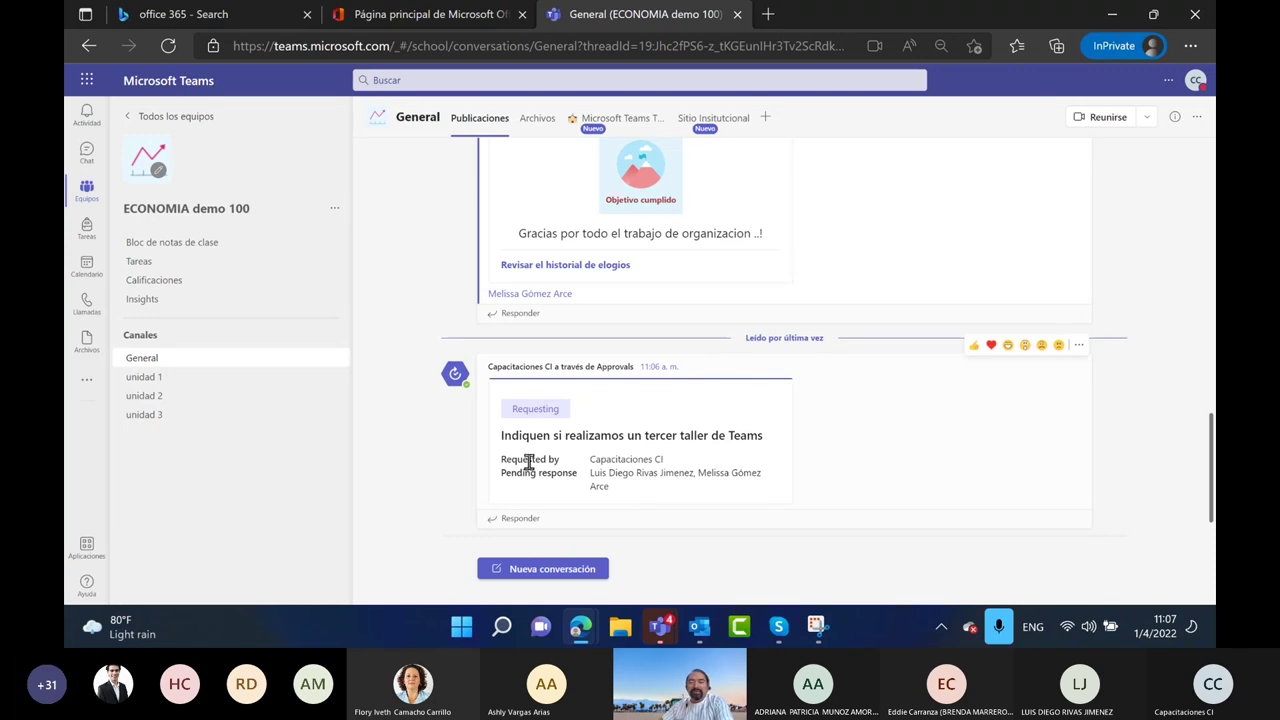
{"action": "left_click", "coordinate": [562, 578]}
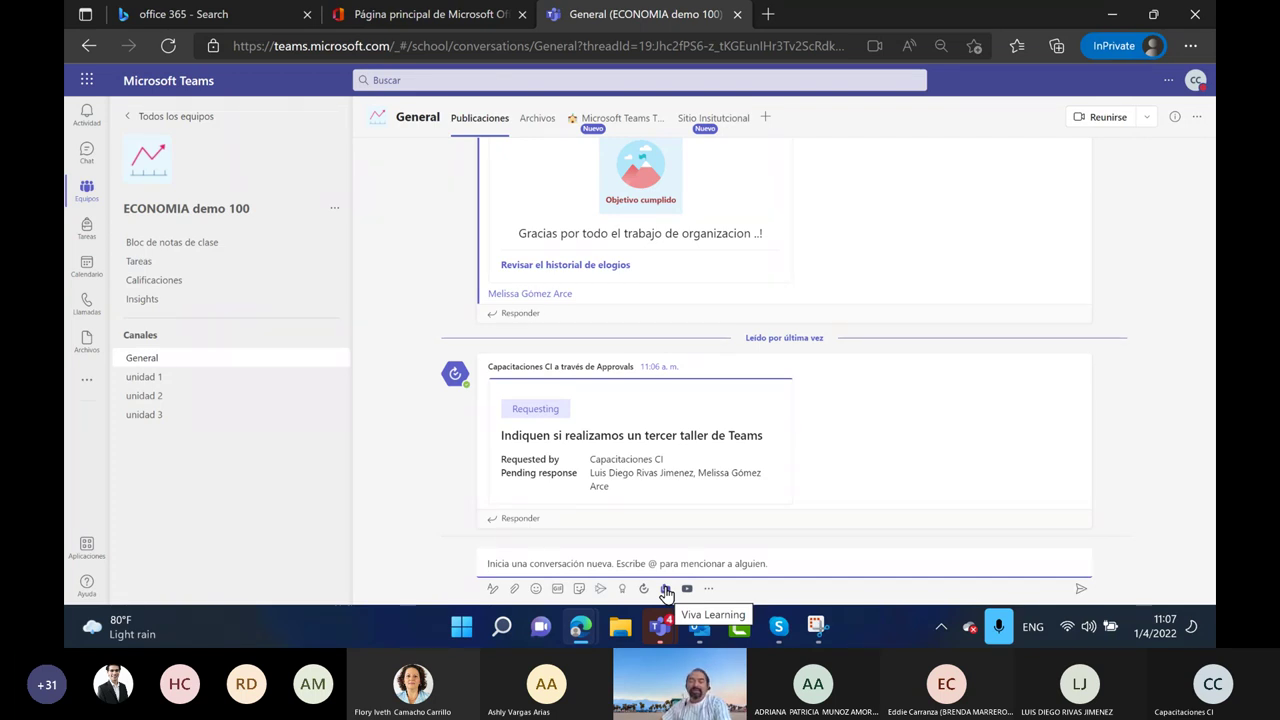
Try attaching Viva Learning content, dismiss it, and restart the new conversation
{"action": "left_click", "coordinate": [665, 589]}
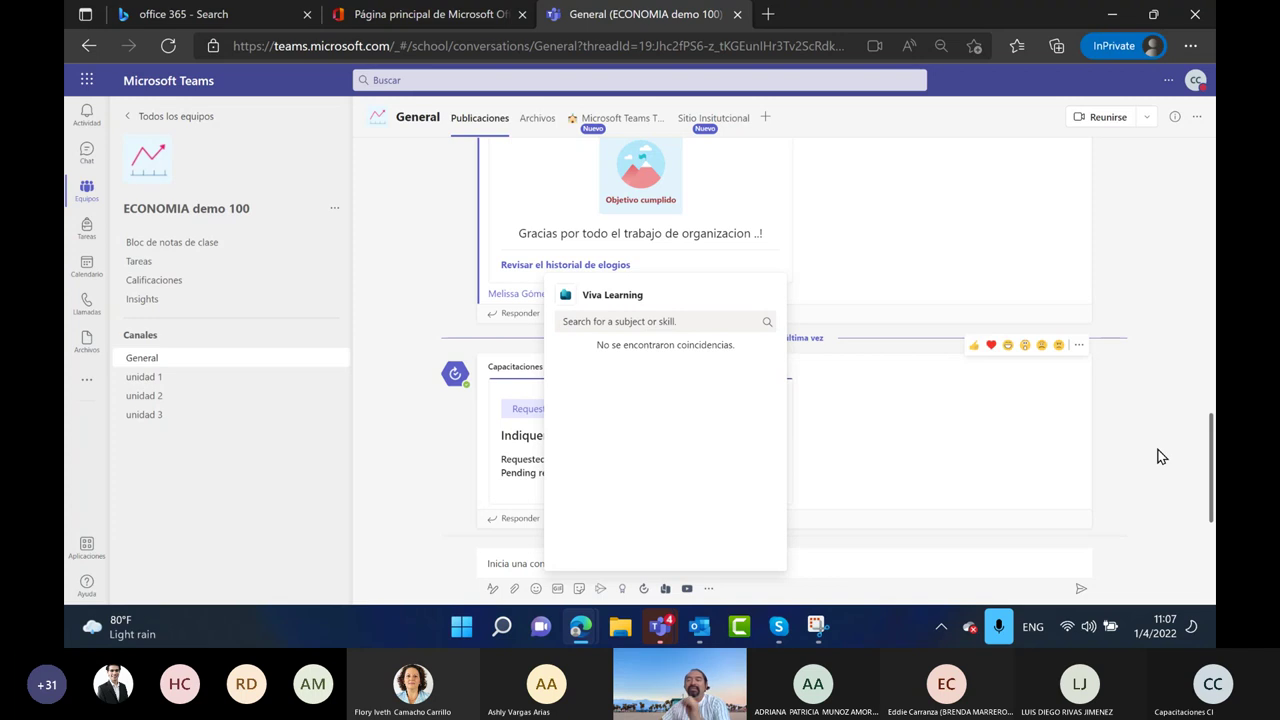
{"action": "left_click", "coordinate": [1104, 414]}
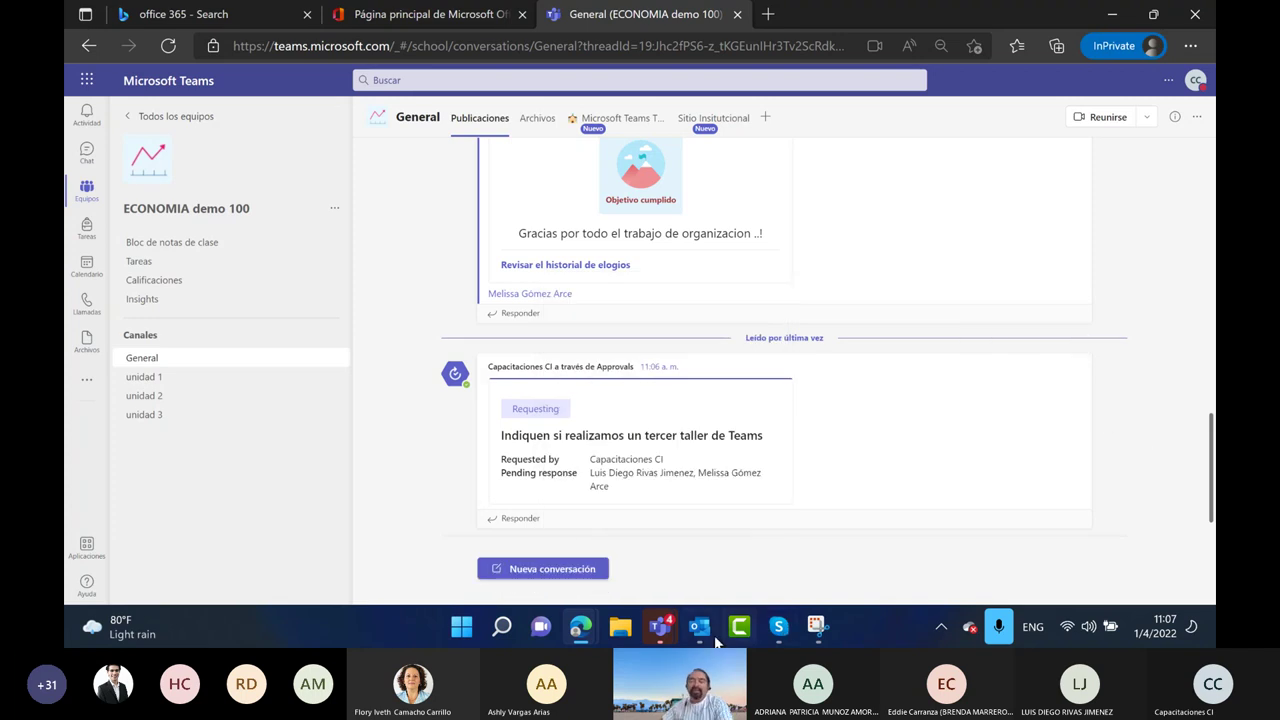
{"action": "left_click", "coordinate": [588, 568]}
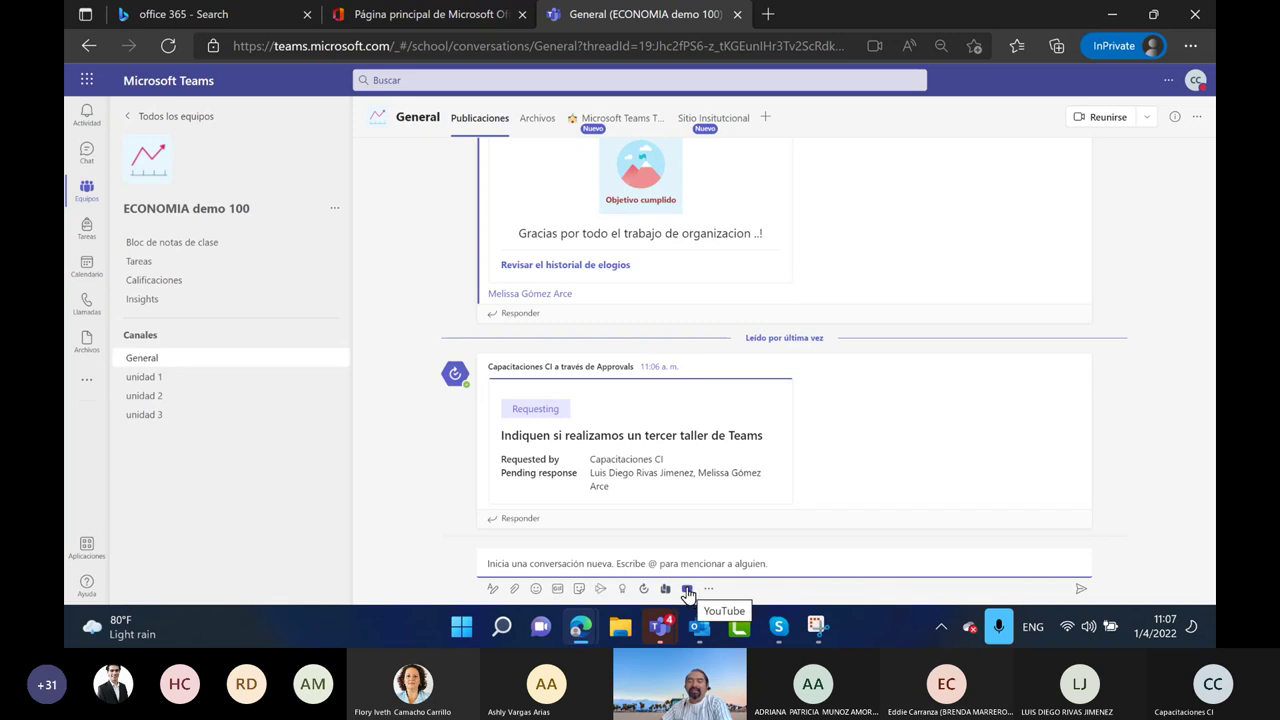
Search YouTube for 'tutorial de viva learning', post the first video, and copy the post
{"action": "left_click", "coordinate": [687, 590]}
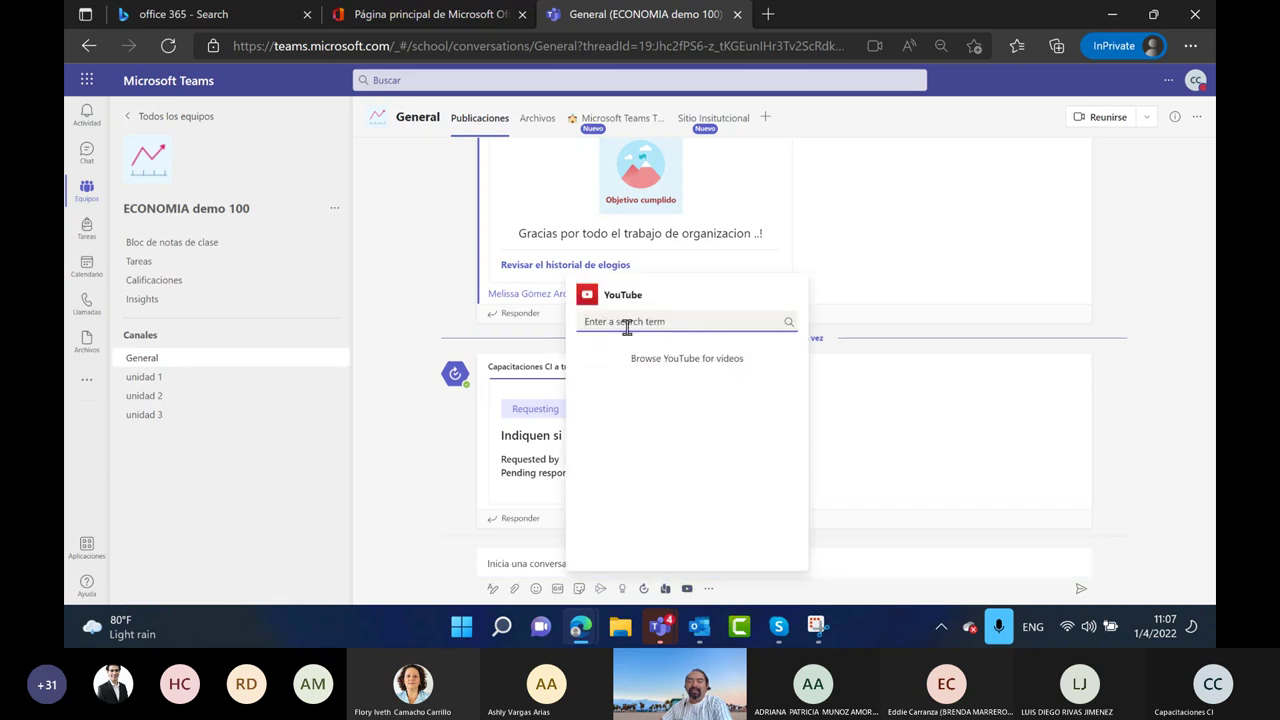
{"action": "type", "text": "tutorial de viva l"}
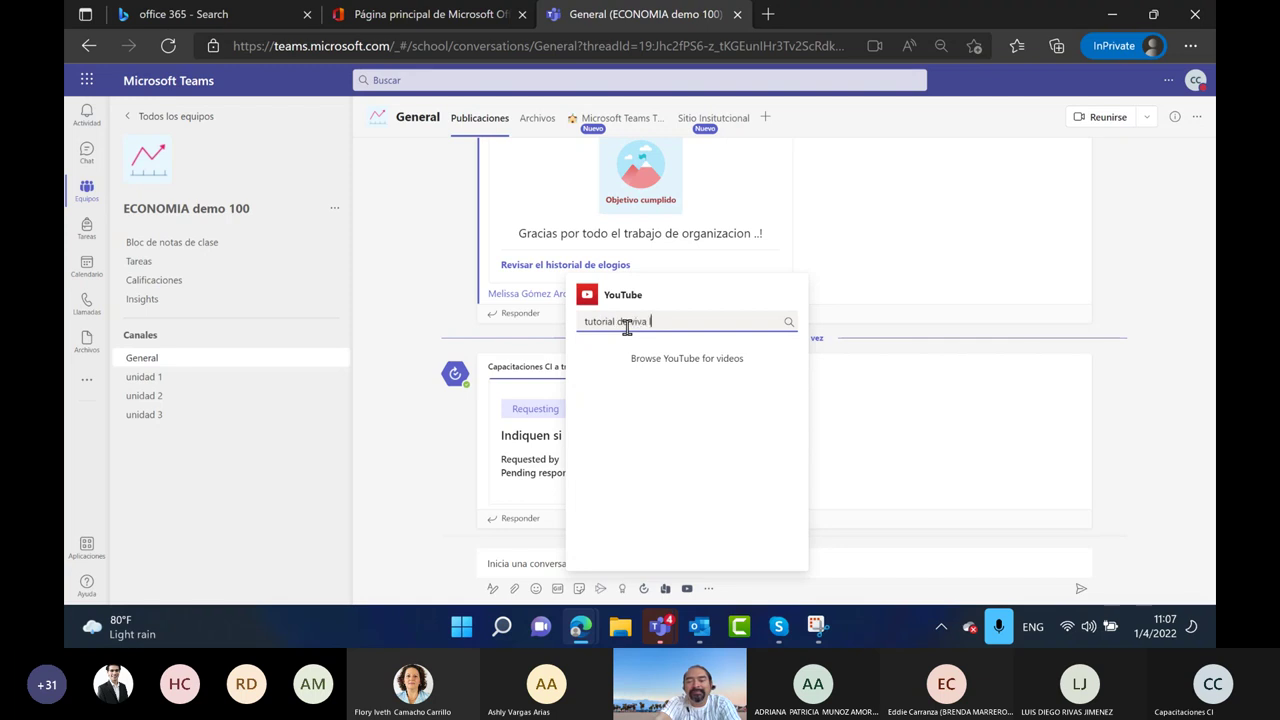
{"action": "type", "text": "earning"}
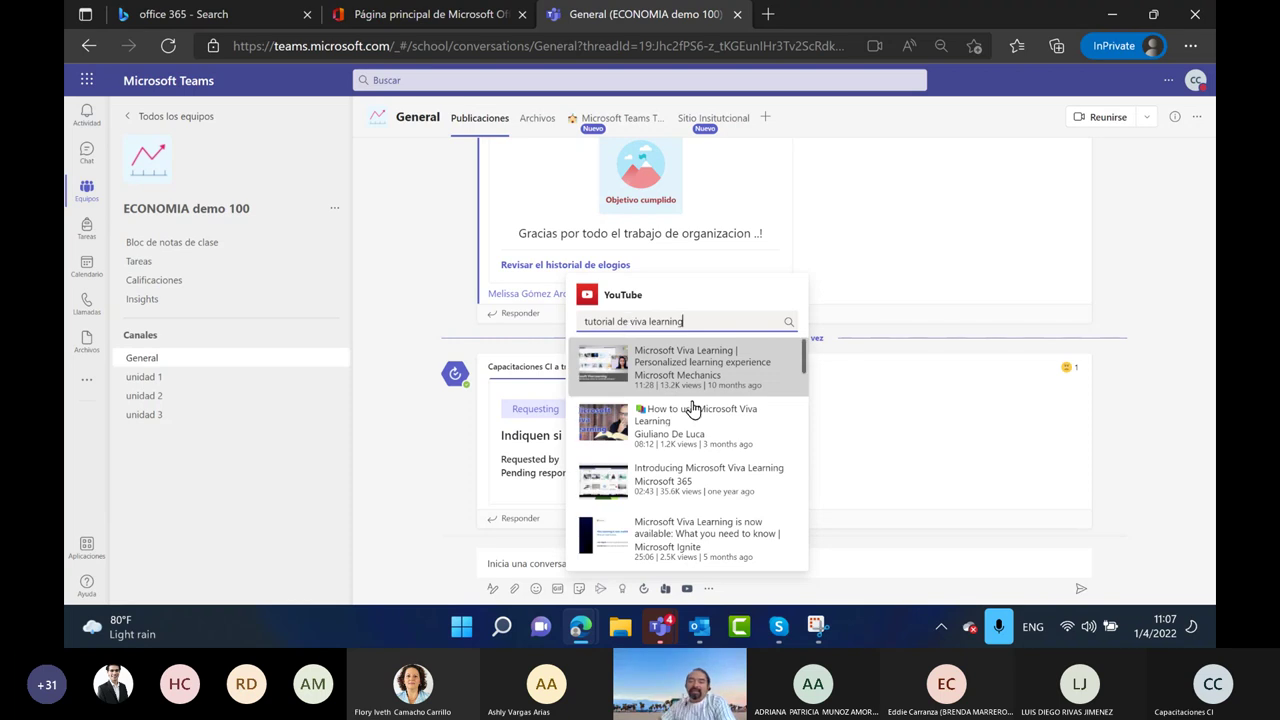
{"action": "left_click", "coordinate": [688, 366]}
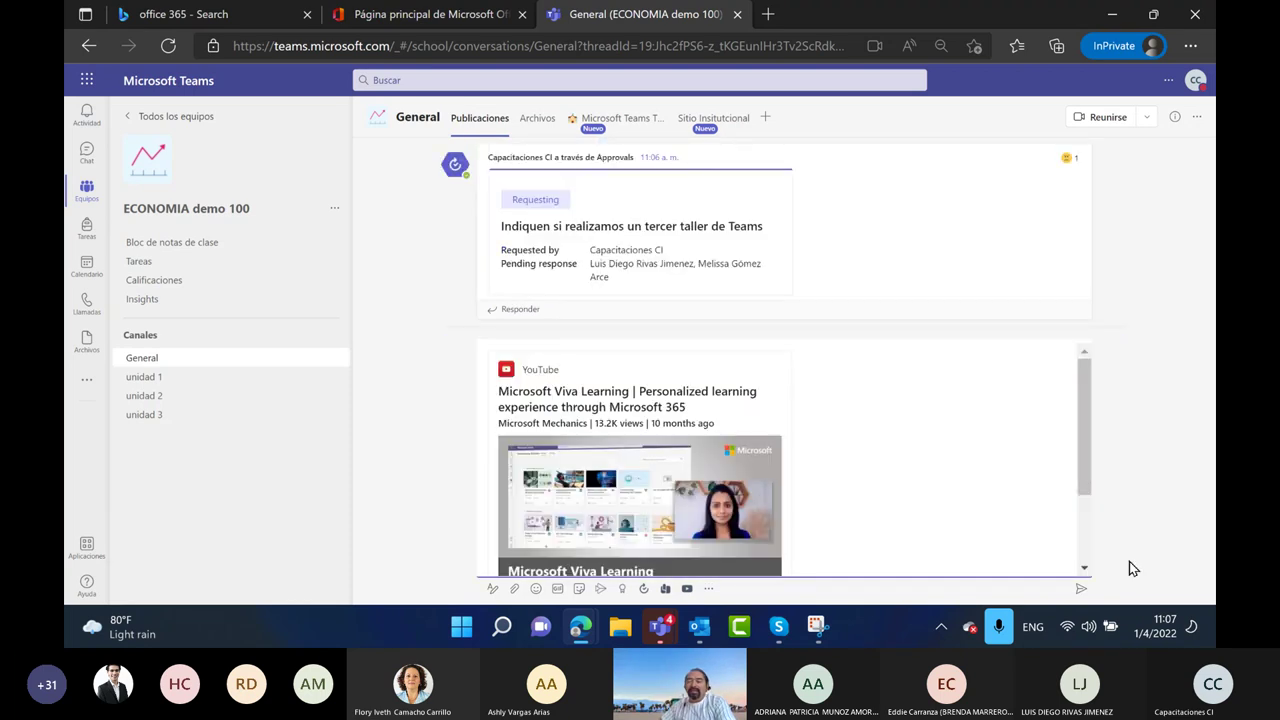
{"action": "left_click", "coordinate": [1083, 590]}
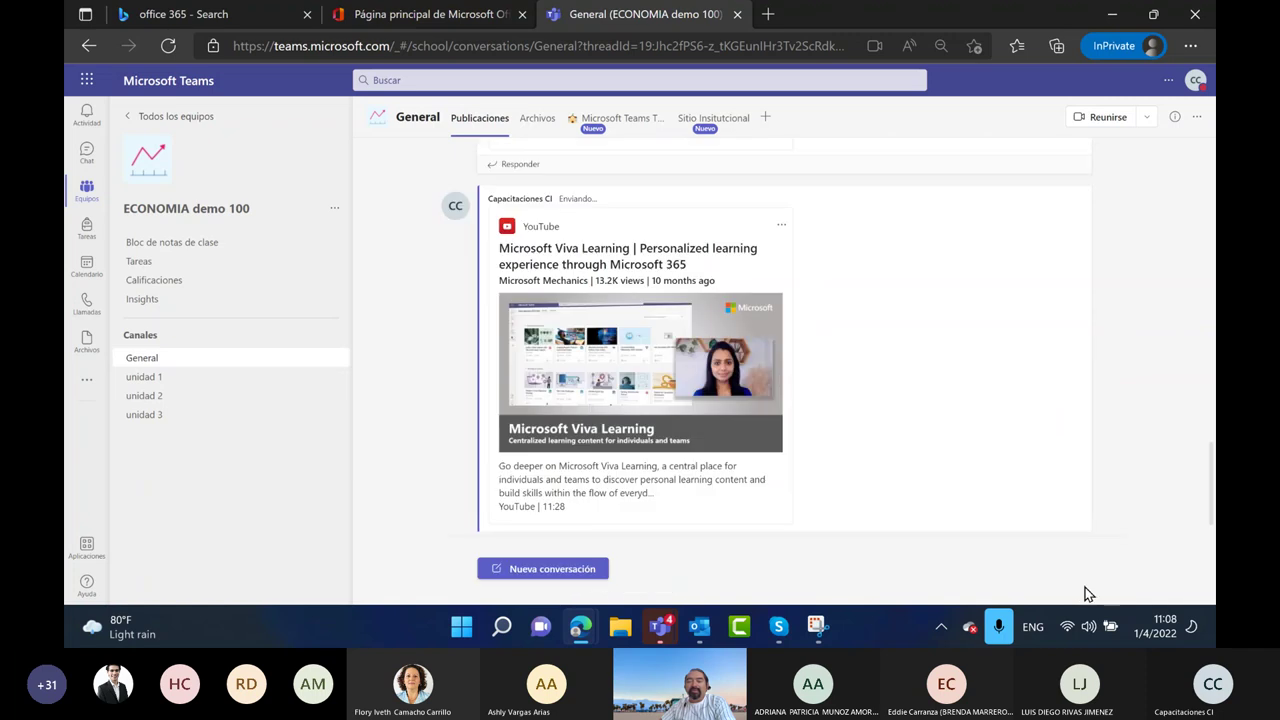
{"action": "left_click", "coordinate": [951, 524]}
{"action": "left_click", "coordinate": [781, 177]}
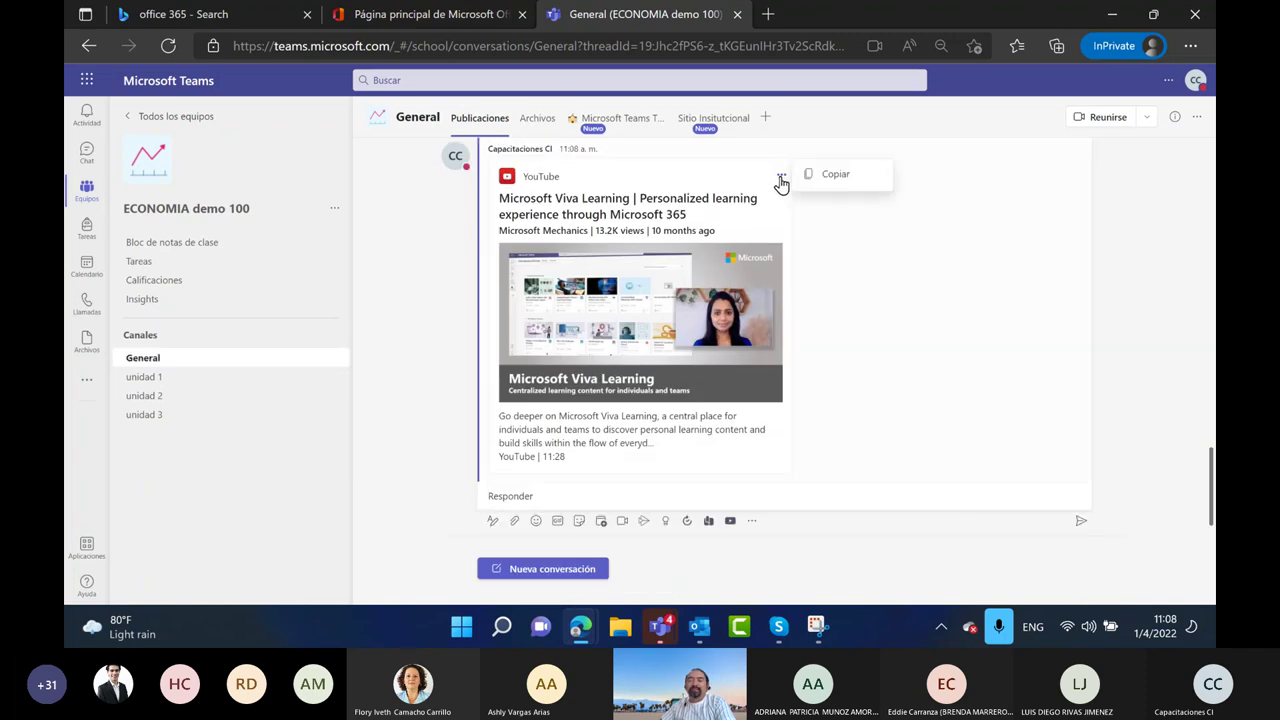
{"action": "left_click", "coordinate": [830, 176]}
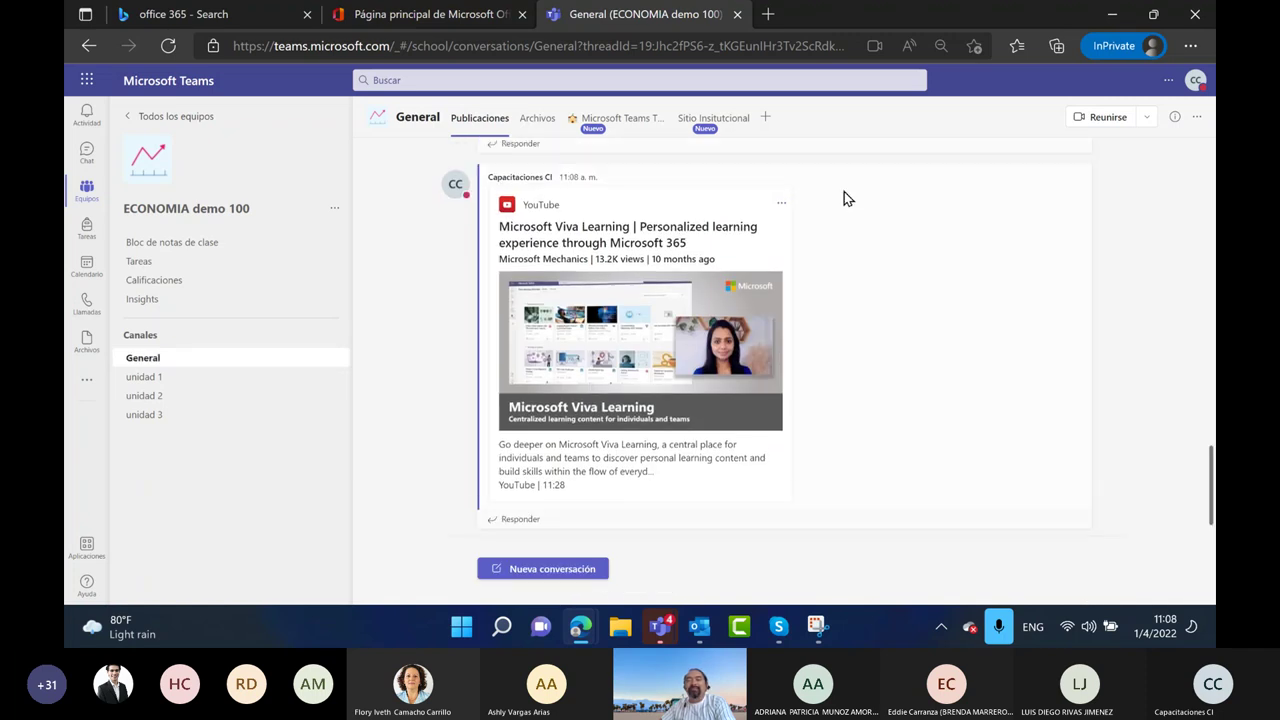
{"action": "scroll", "coordinate": [737, 148], "scroll_direction": "up", "scroll_amount": 5}
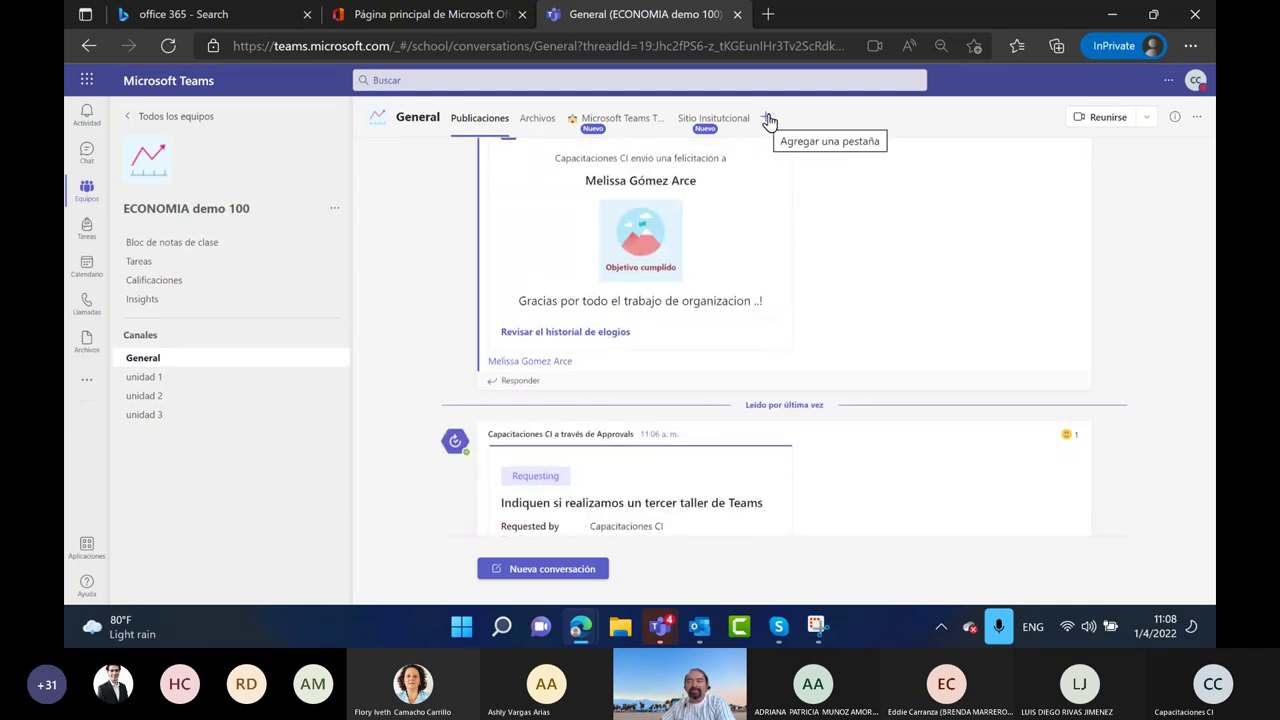
Add a YouTube tab to General, trying and then clearing the pasted link in its search
{"action": "left_click", "coordinate": [766, 120]}
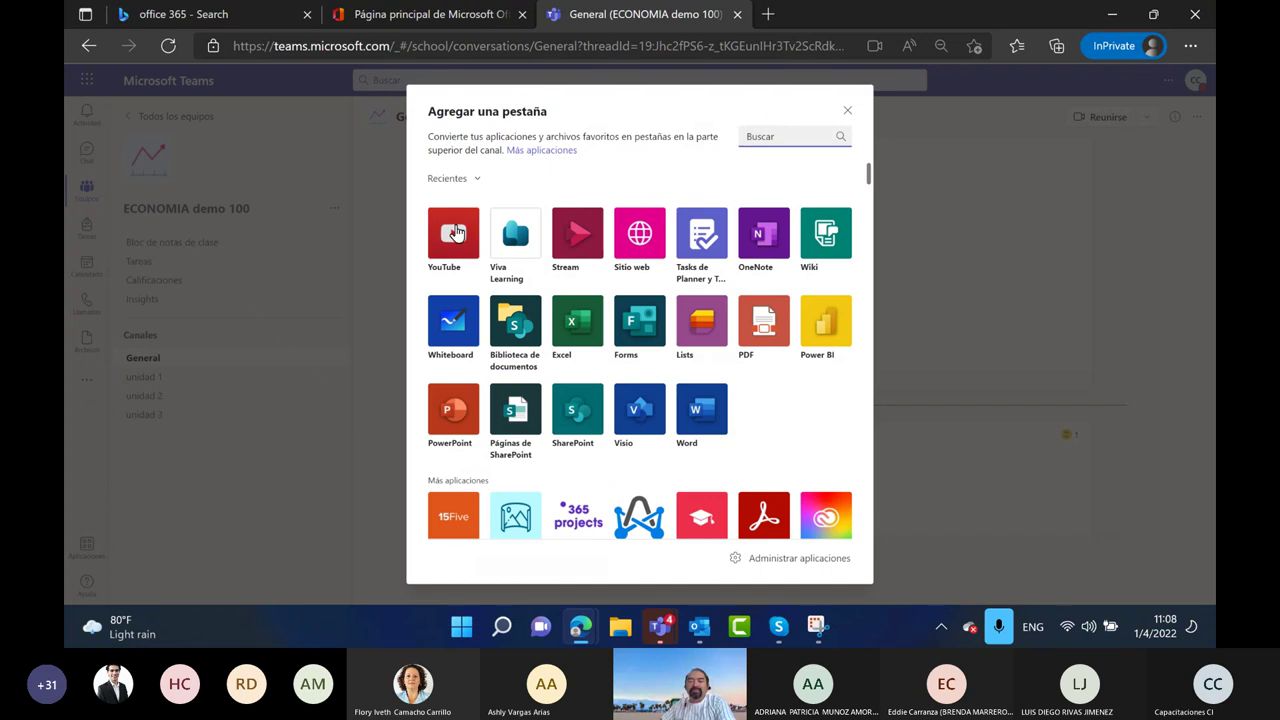
{"action": "left_click", "coordinate": [474, 244]}
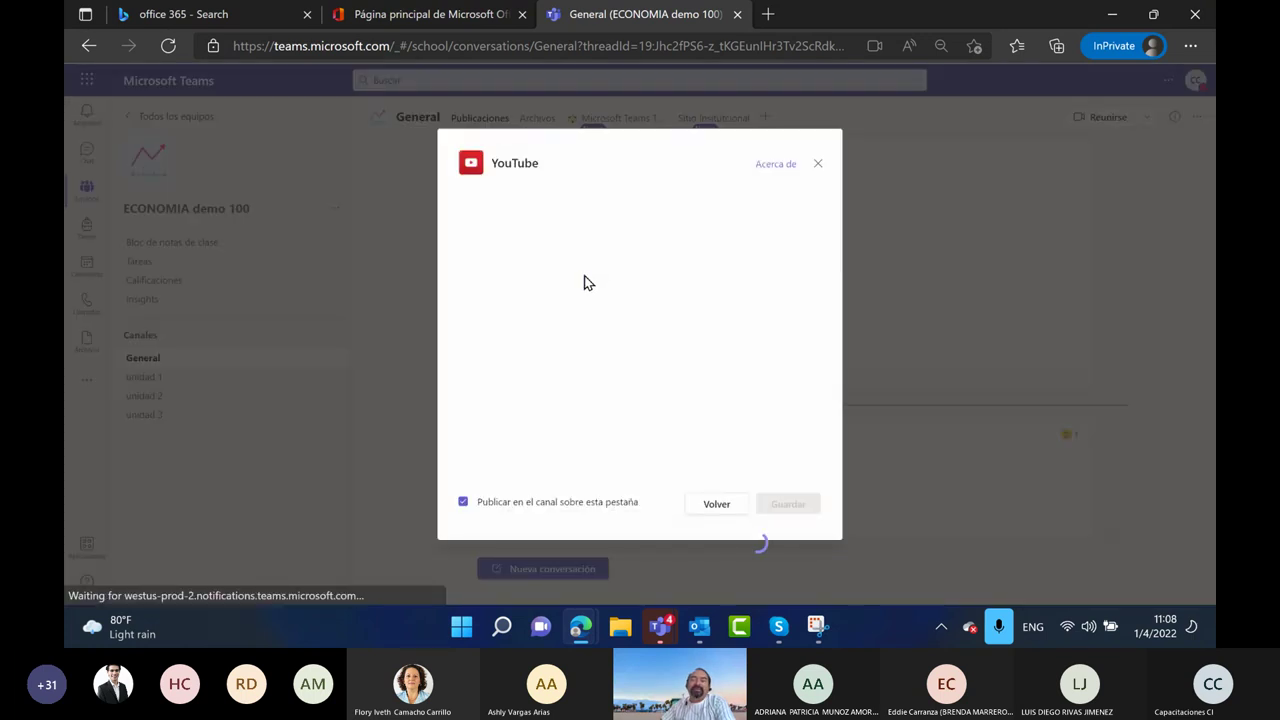
{"action": "left_click", "coordinate": [525, 207]}
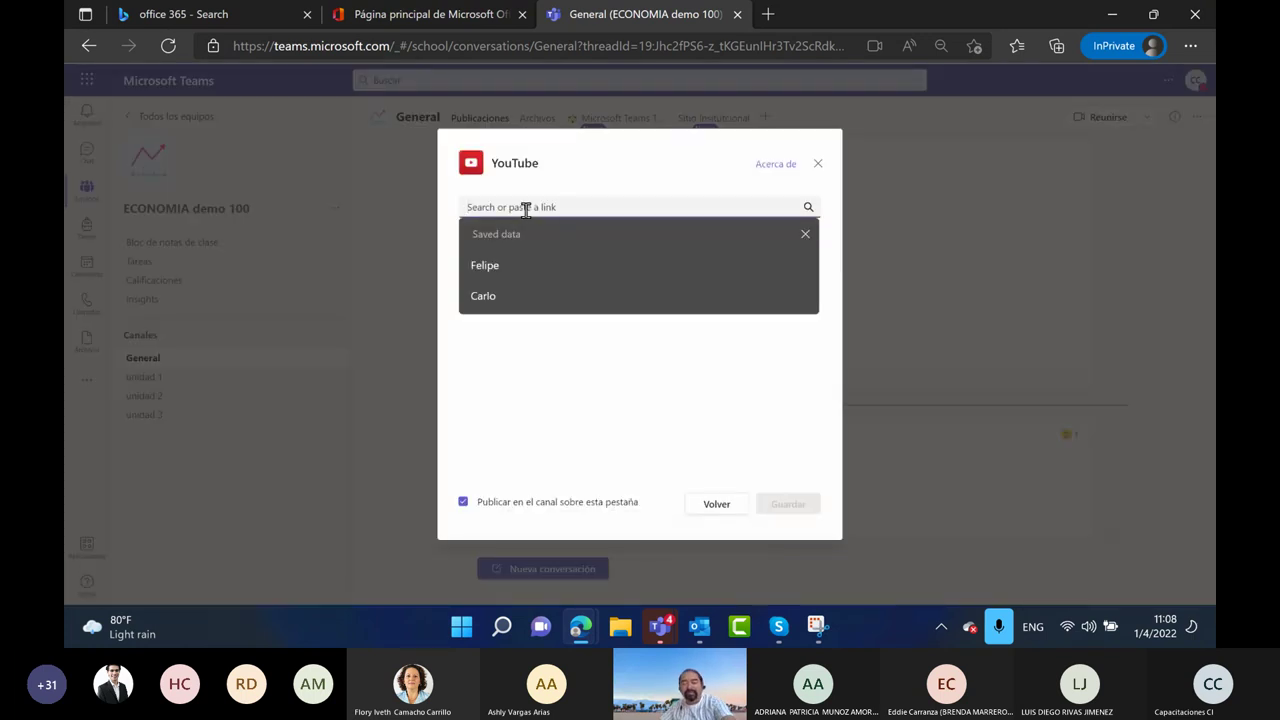
{"action": "key", "text": "ctrl+v"}
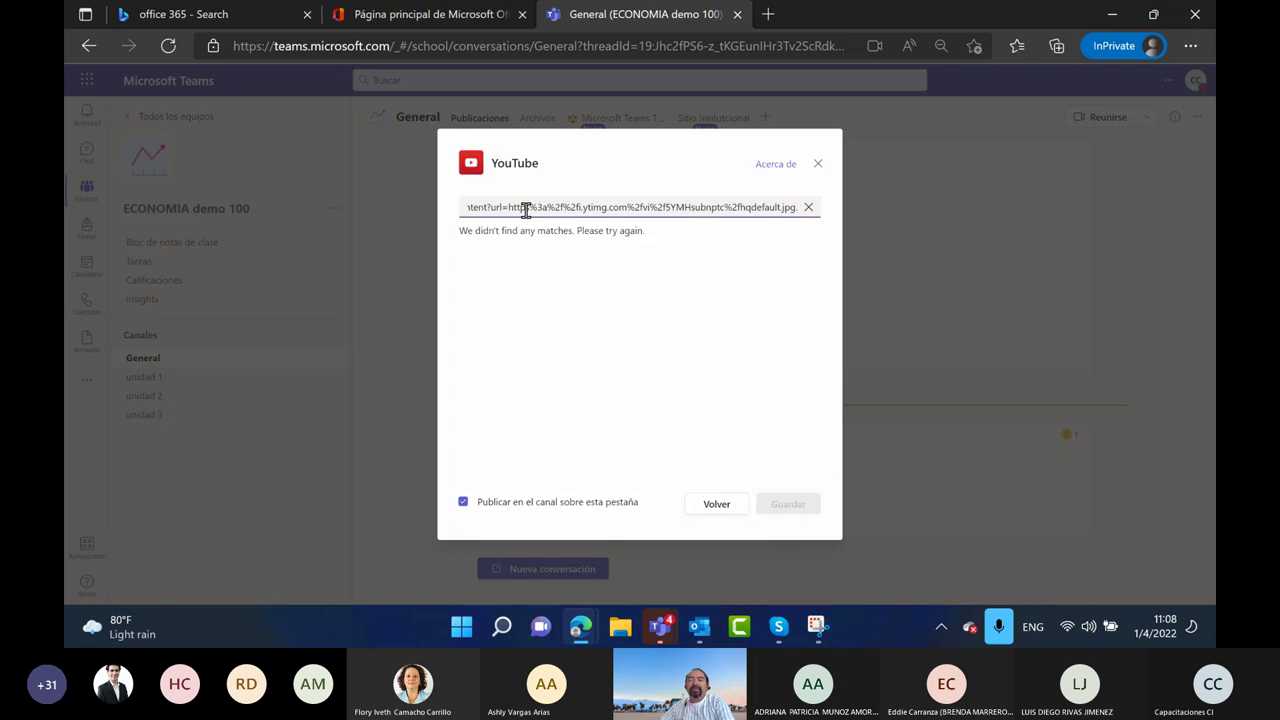
{"action": "left_click", "coordinate": [550, 207]}
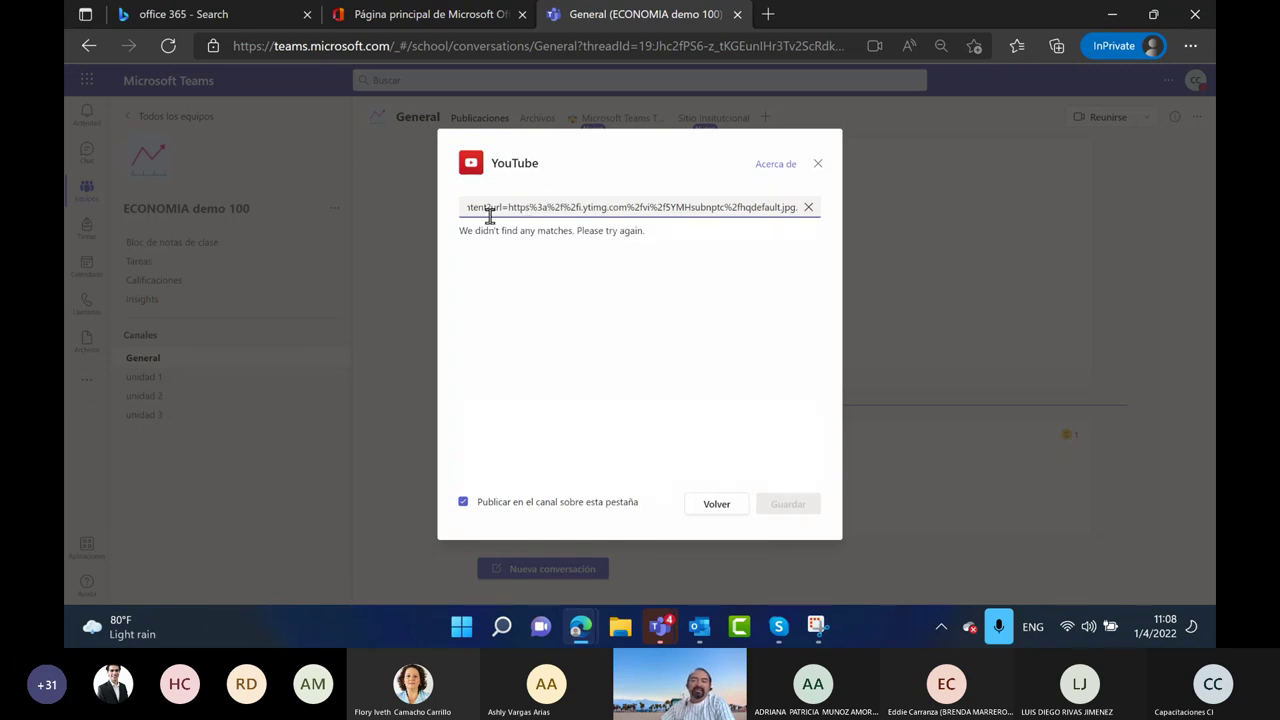
{"action": "left_click", "coordinate": [809, 208]}
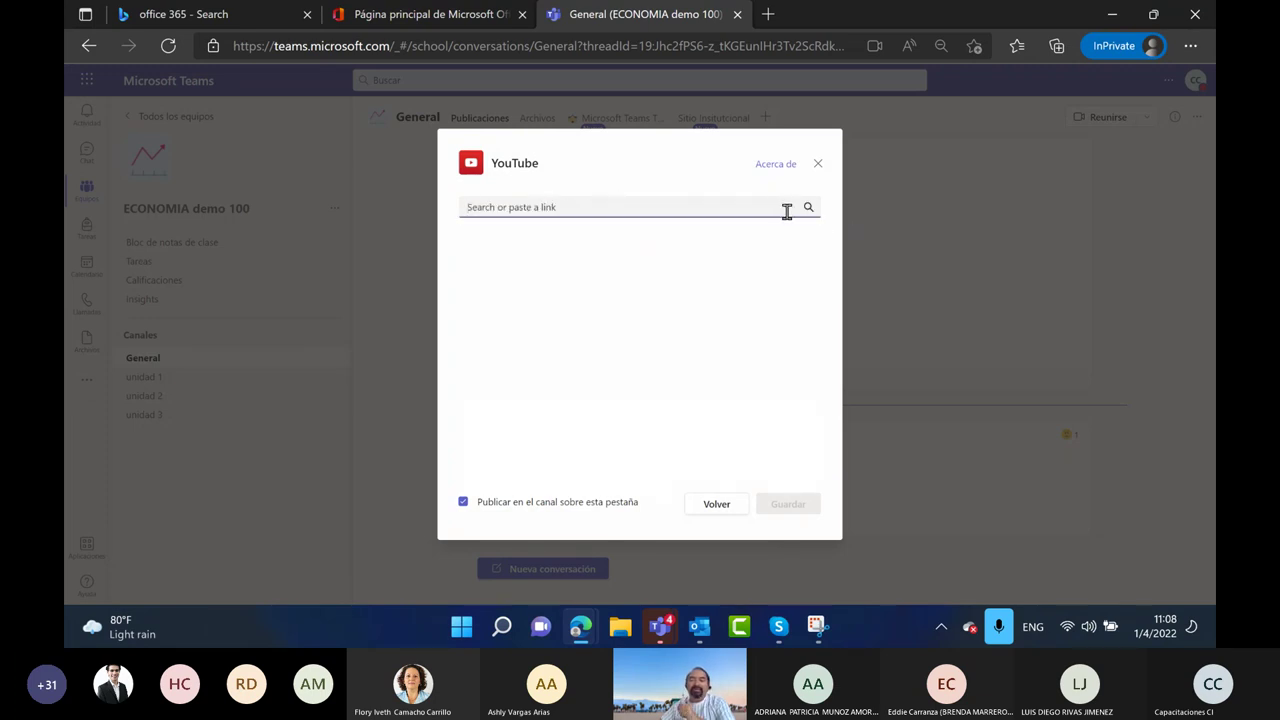
Search 'tutorial viva learning', save the Microsoft Viva Learning video as the tab, and return to Posts
{"action": "type", "text": "tut"}
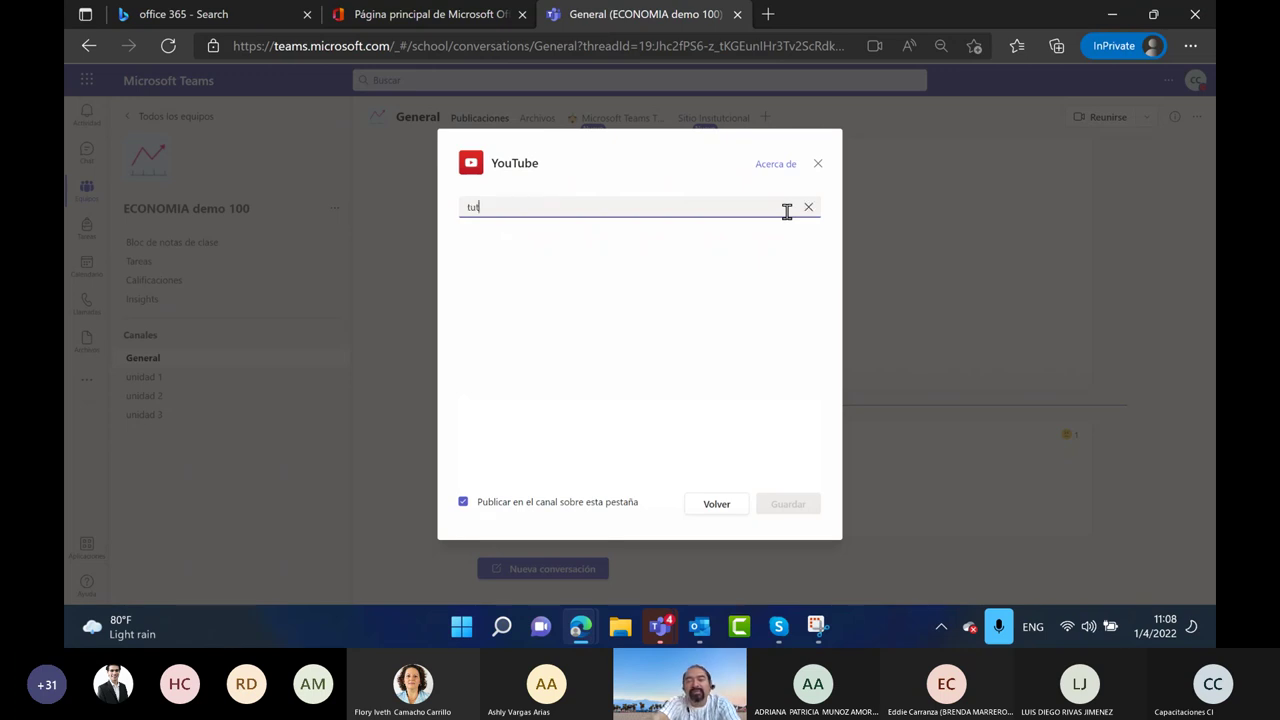
{"action": "type", "text": "oria"}
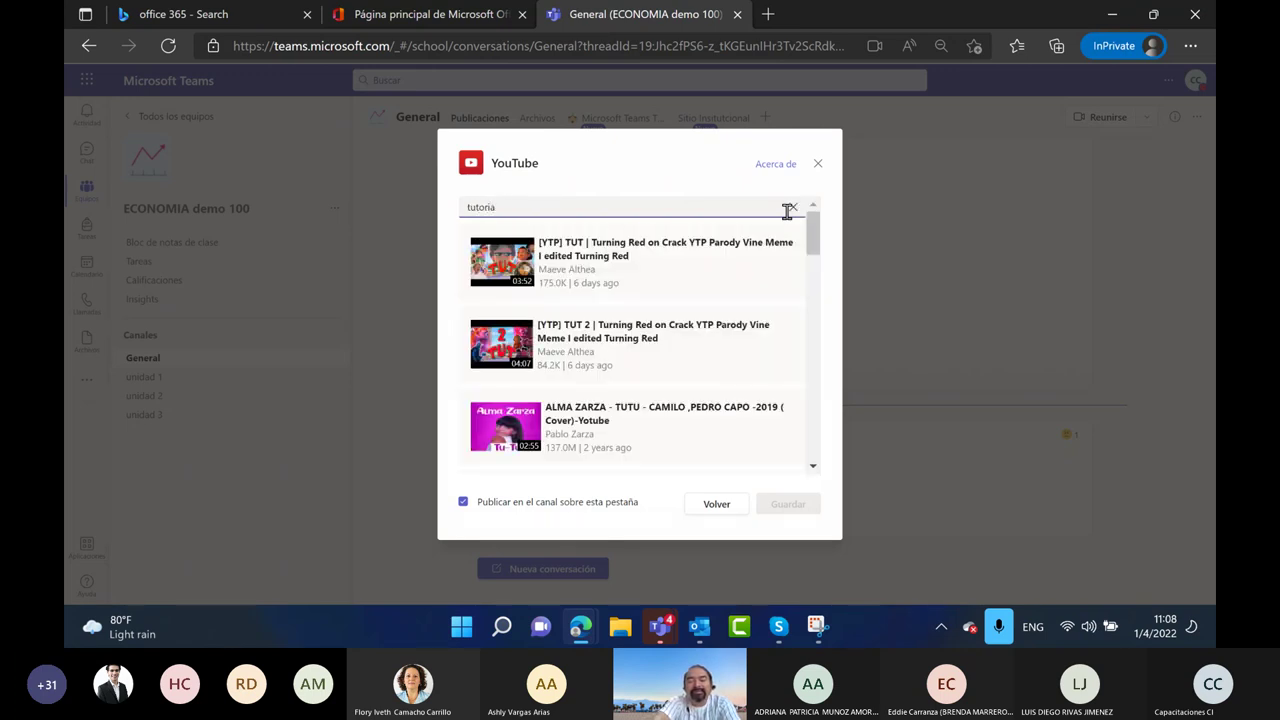
{"action": "type", "text": "l viva"}
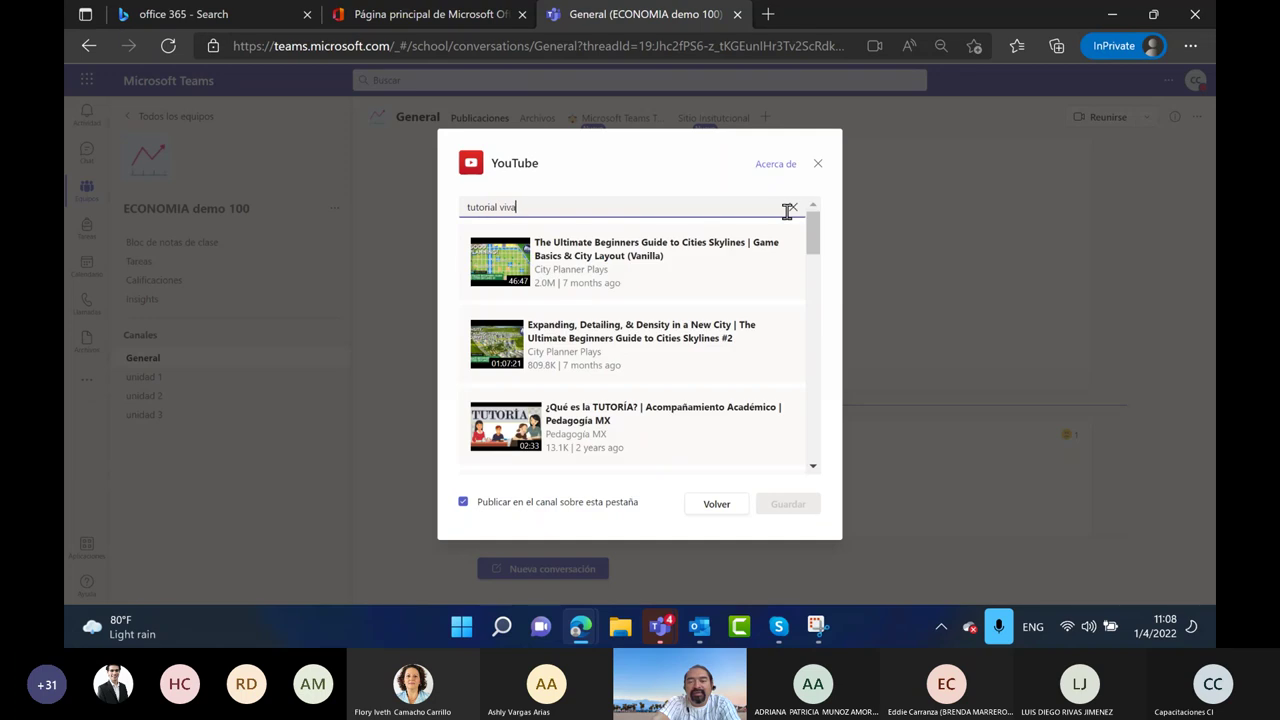
{"action": "type", "text": " learning"}
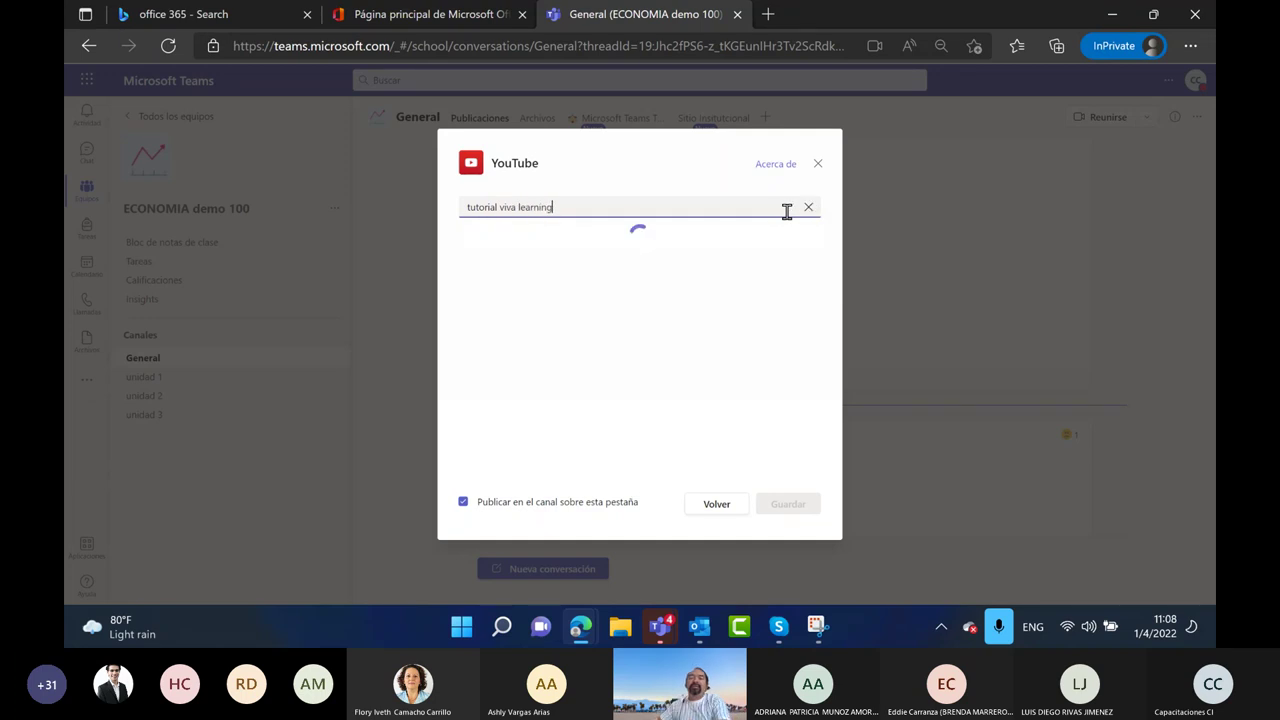
{"action": "left_click", "coordinate": [625, 266]}
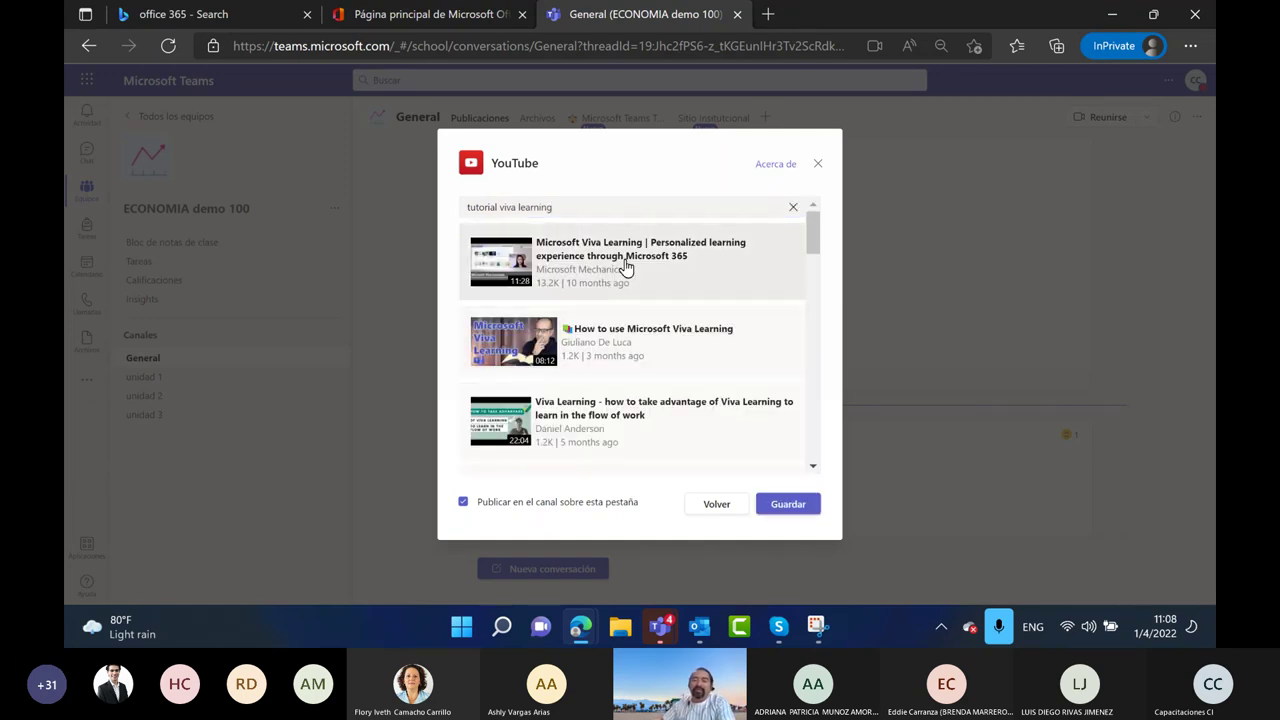
{"action": "left_click", "coordinate": [779, 503]}
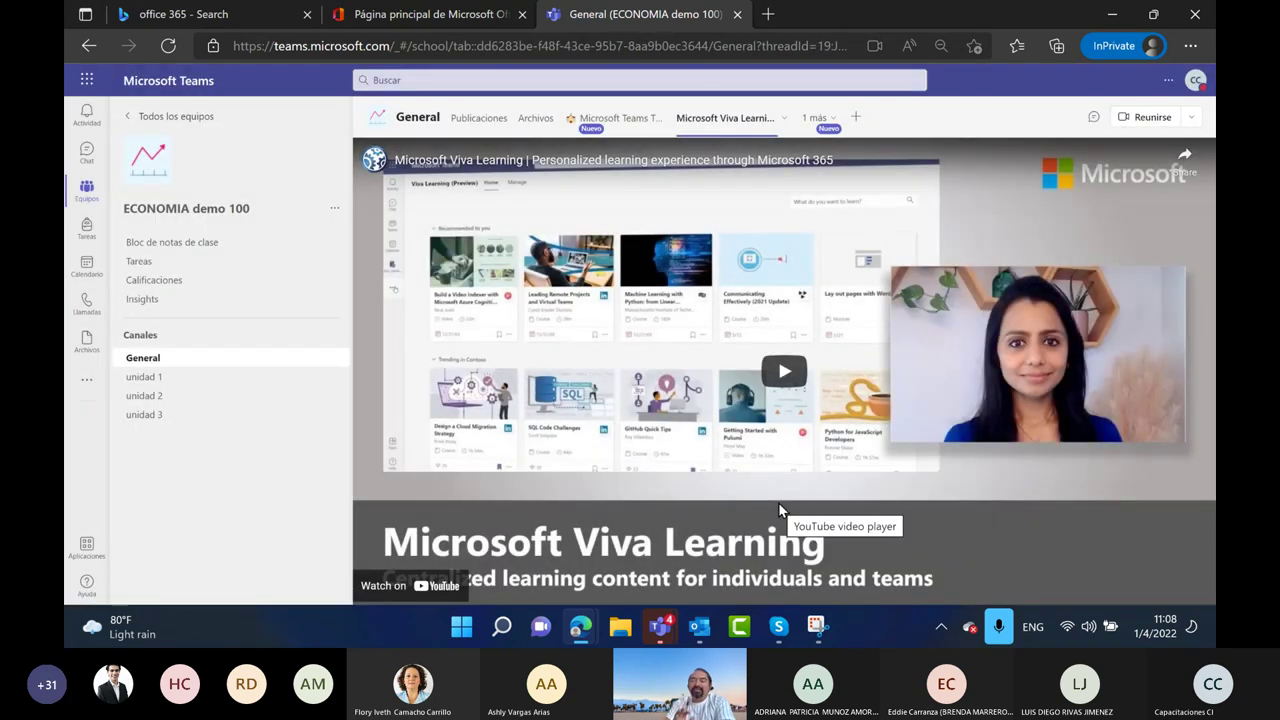
{"action": "left_click", "coordinate": [484, 118]}
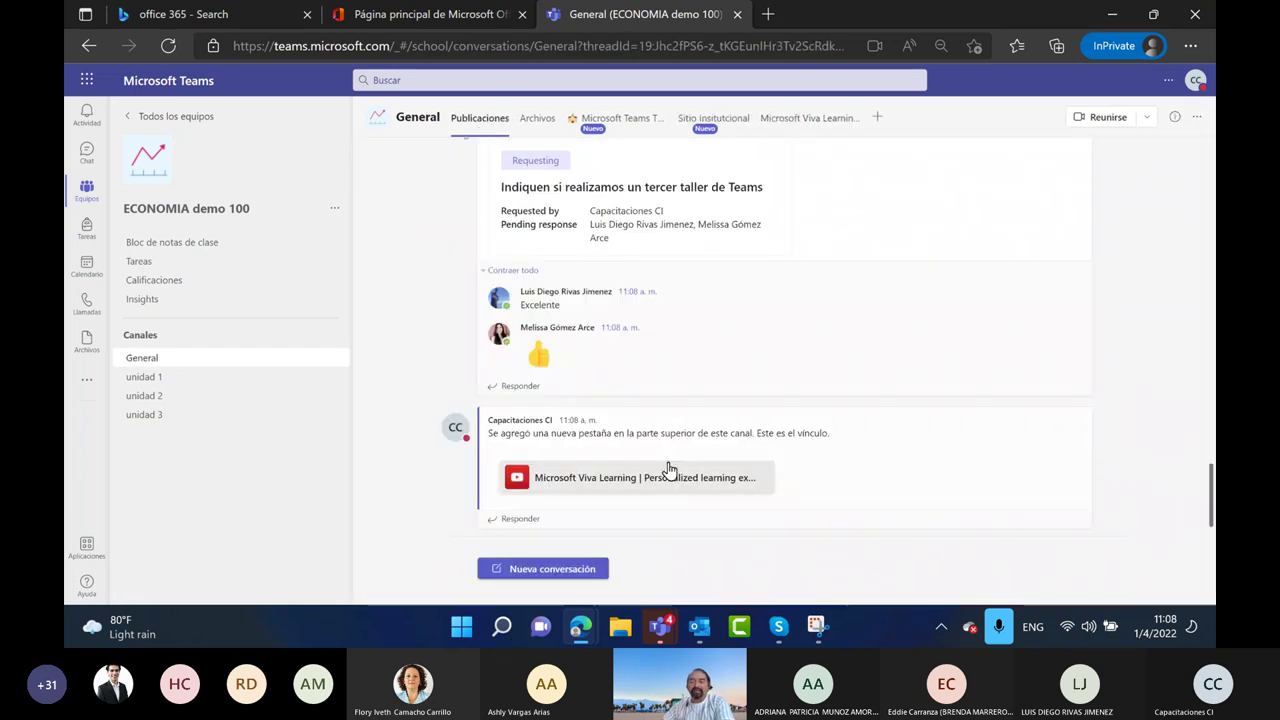
Give the new-tab announcement a thumbs-up and smileys to the thumbs-up and Excelente replies
{"action": "left_click", "coordinate": [973, 399]}
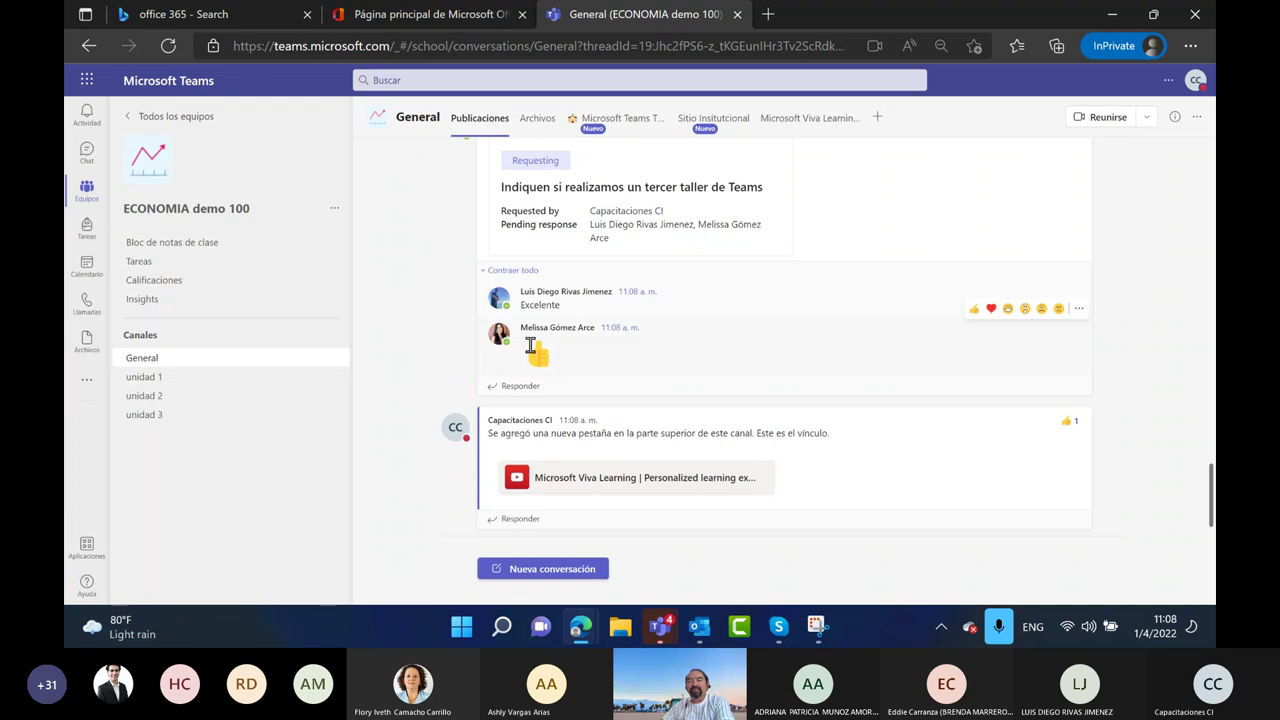
{"action": "left_click", "coordinate": [1009, 311]}
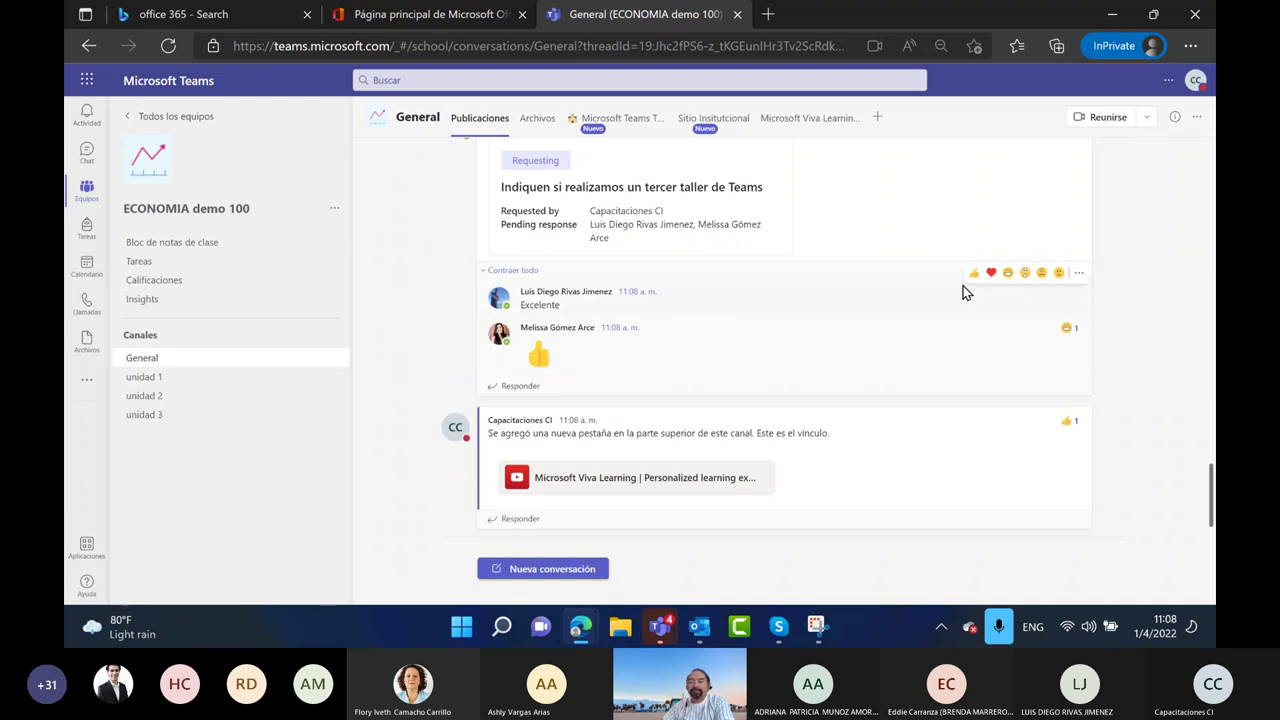
{"action": "left_click", "coordinate": [1008, 272]}
{"action": "scroll", "coordinate": [709, 397], "scroll_direction": "up", "scroll_amount": 2}
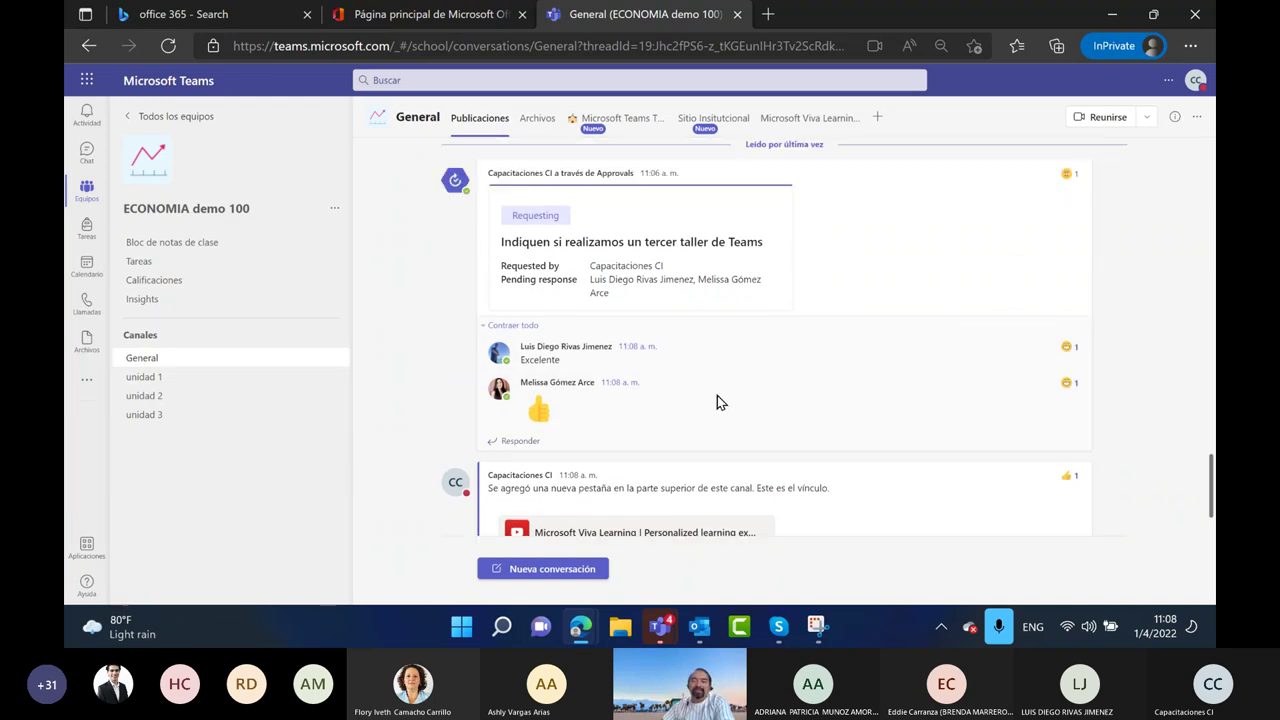
{"action": "scroll", "coordinate": [716, 401], "scroll_direction": "down", "scroll_amount": 2}
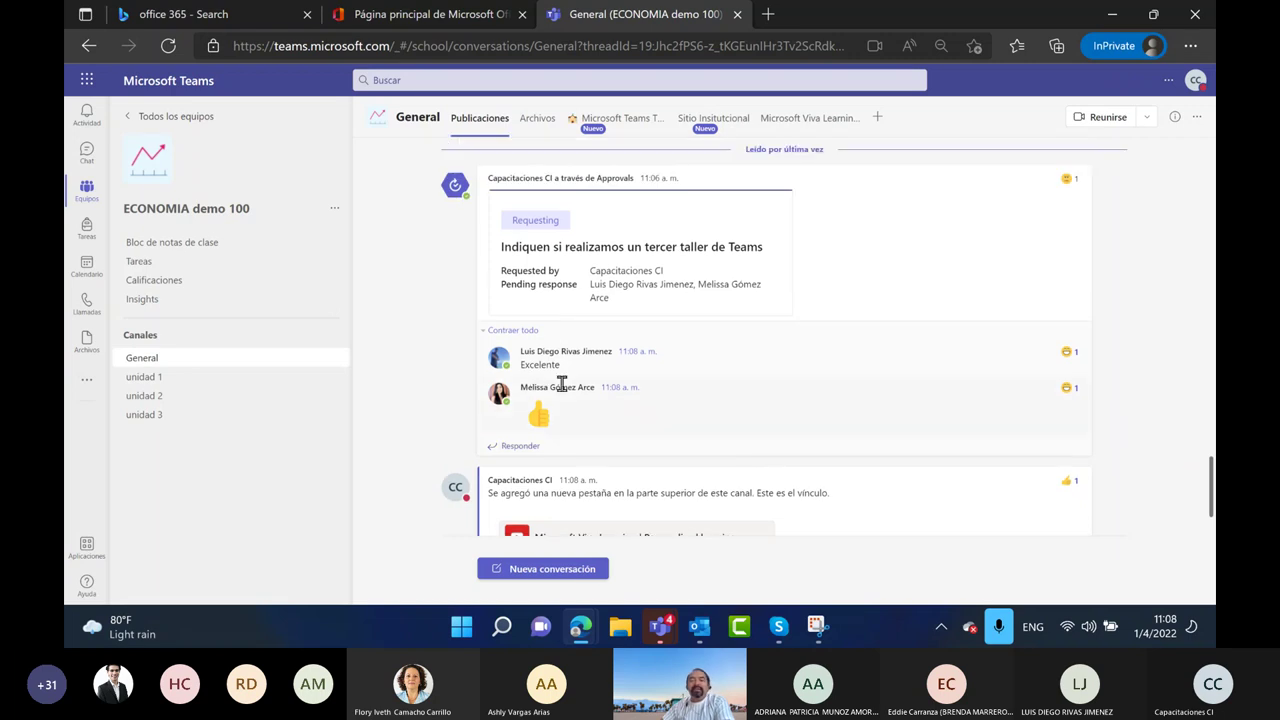
Collapse and re-expand the approval request's replies, then start a new post and show its apps list
{"action": "left_click", "coordinate": [512, 330]}
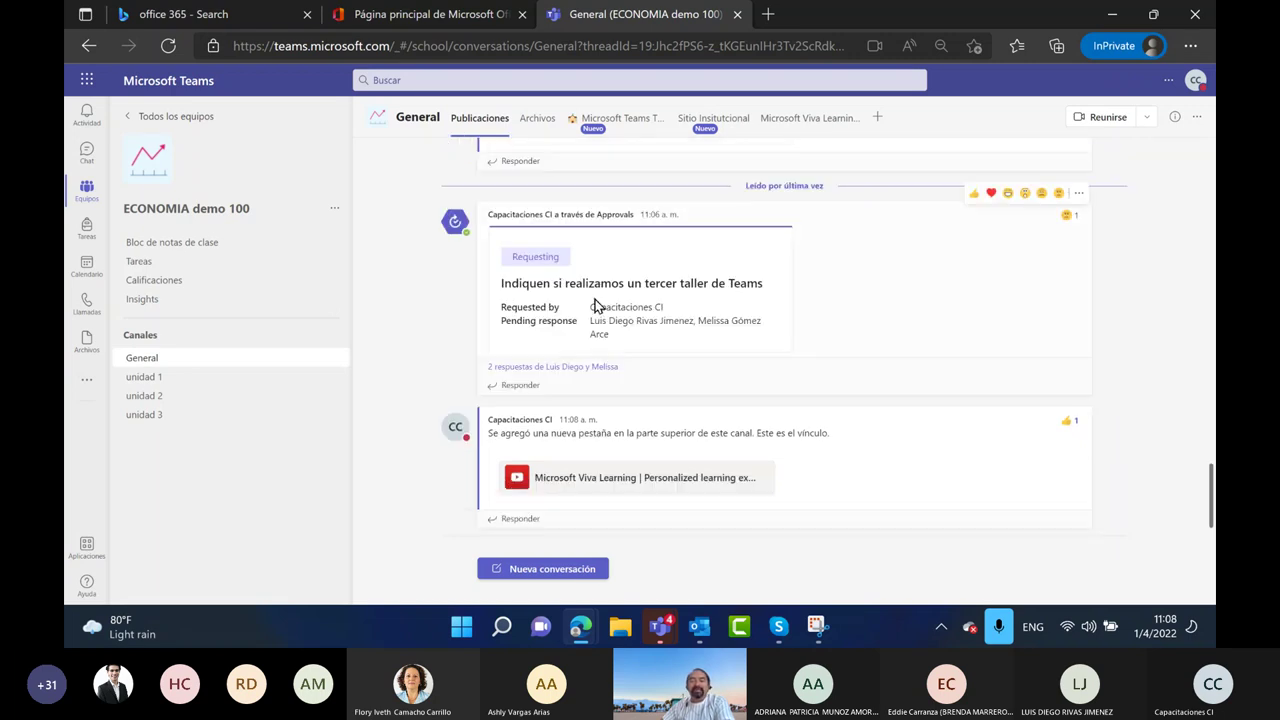
{"action": "left_click", "coordinate": [526, 366]}
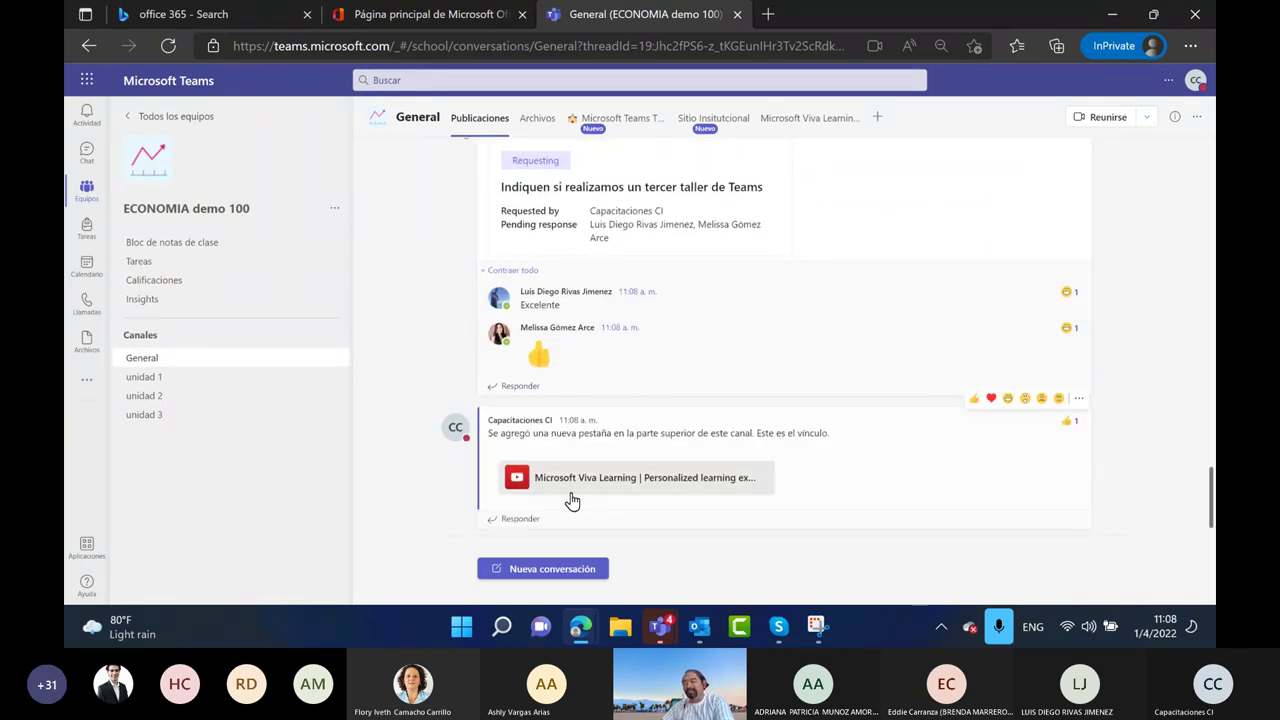
{"action": "left_click", "coordinate": [572, 568]}
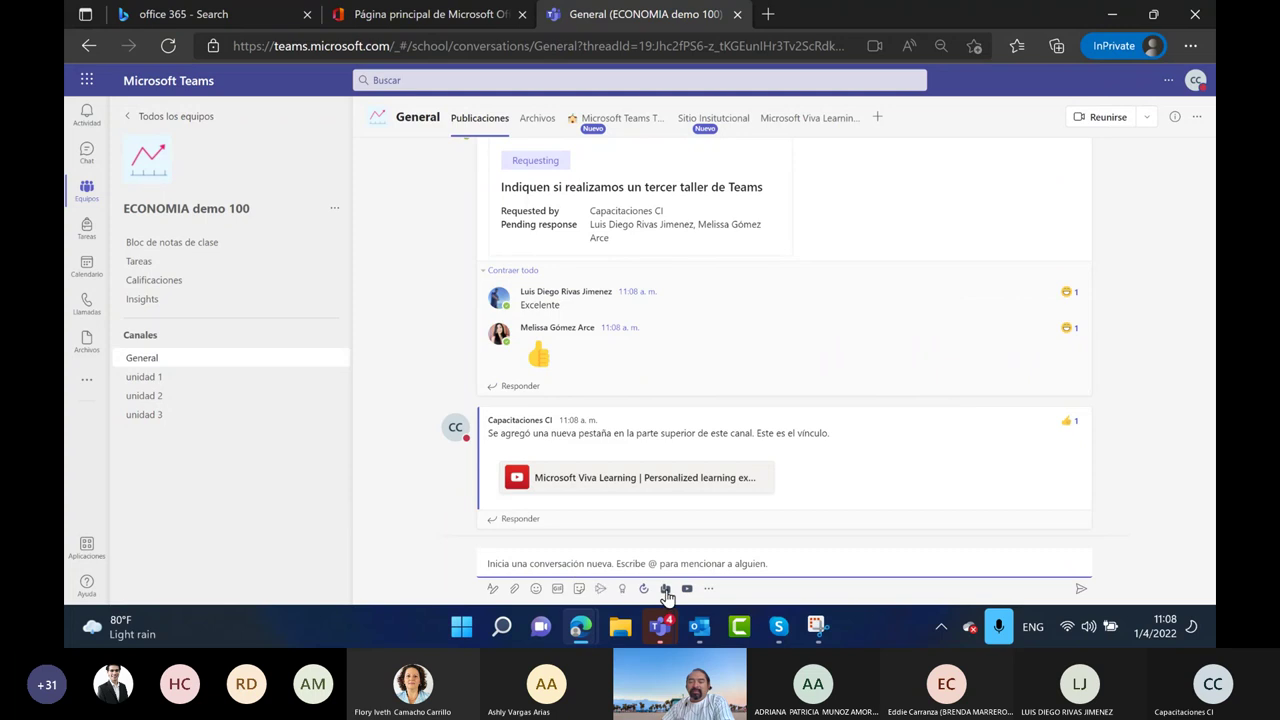
{"action": "left_click", "coordinate": [708, 588]}
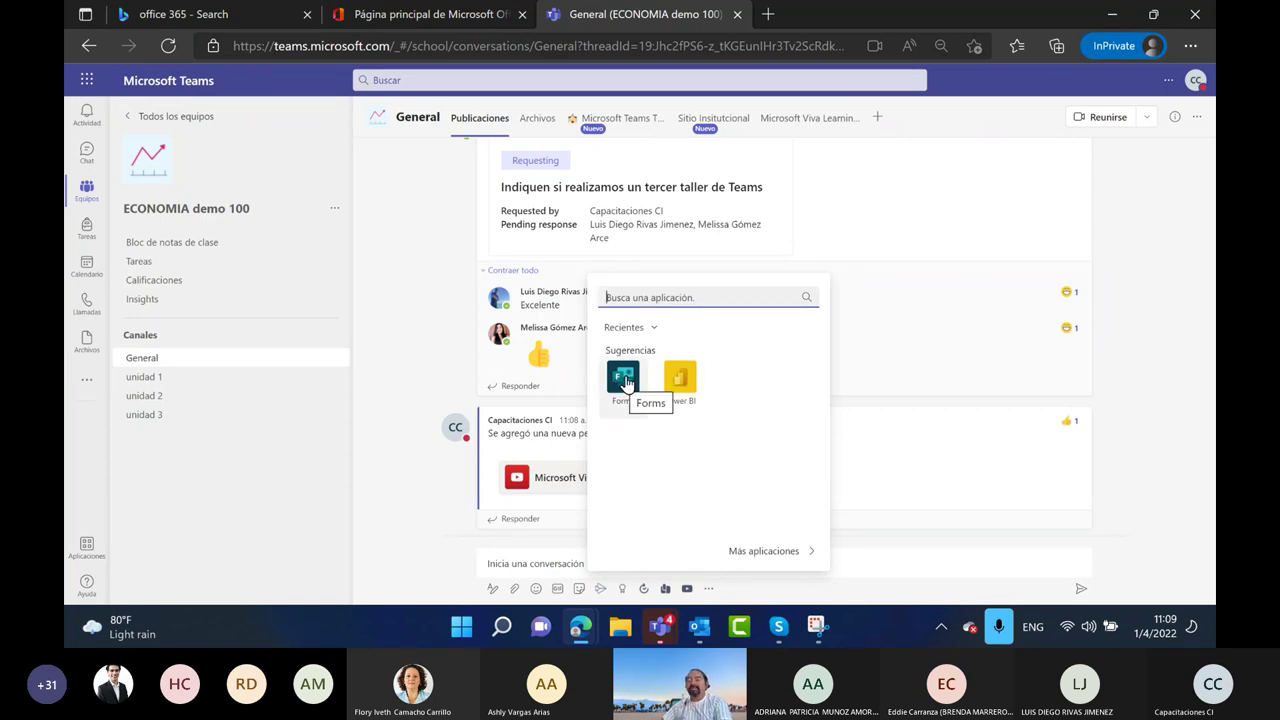
Open the apps catalog and browse Microsoft, Educación, Productividad, image/video and project management categories
{"action": "left_click", "coordinate": [765, 551]}
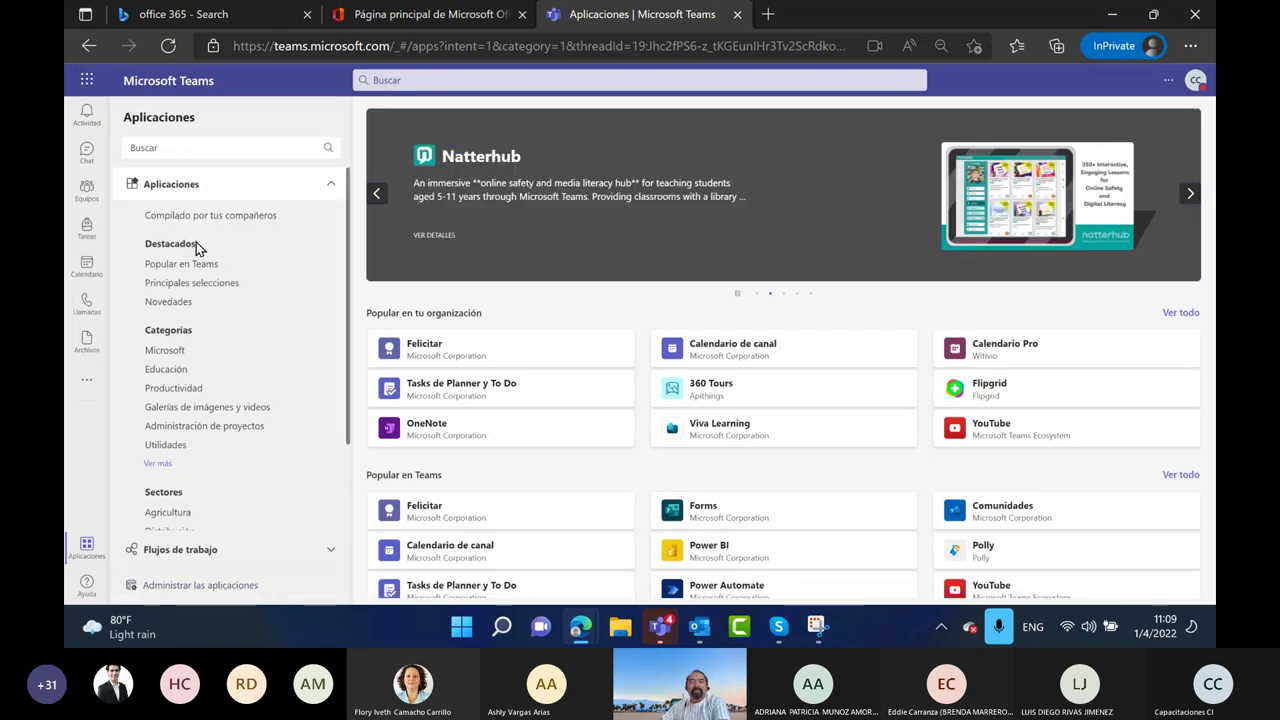
{"action": "scroll", "coordinate": [176, 320], "scroll_direction": "down", "scroll_amount": 1}
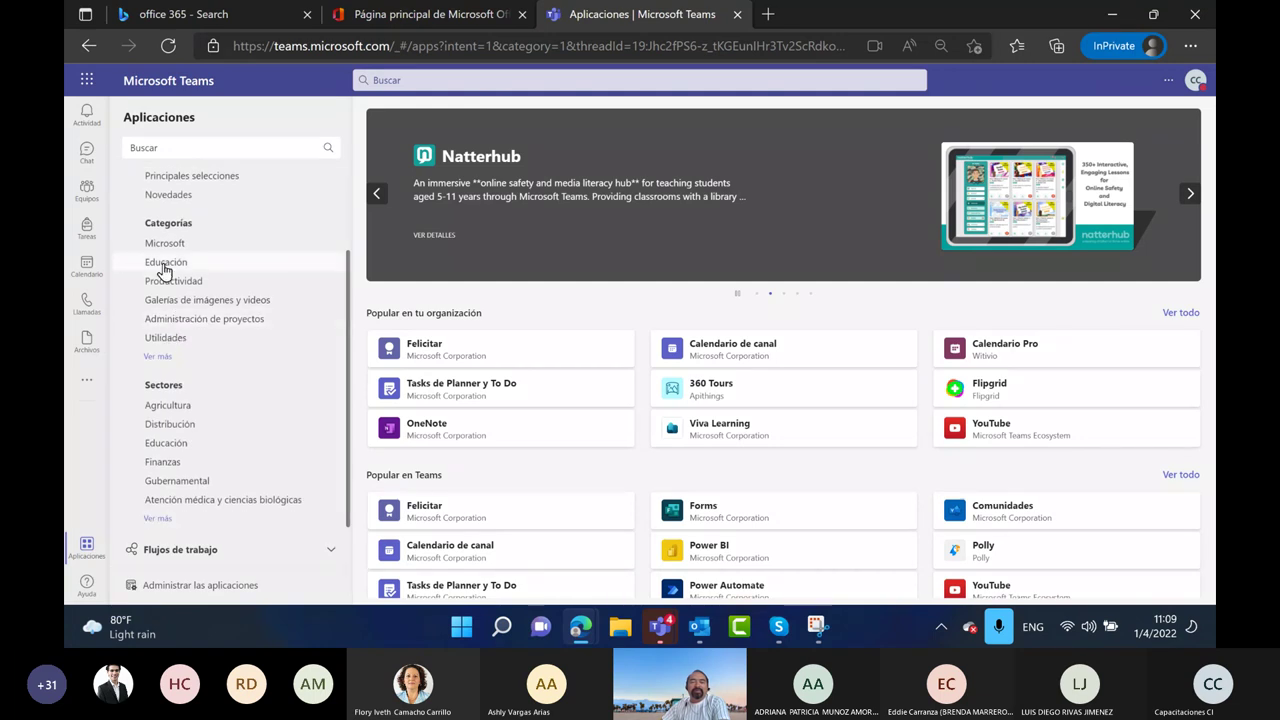
{"action": "left_click", "coordinate": [172, 248]}
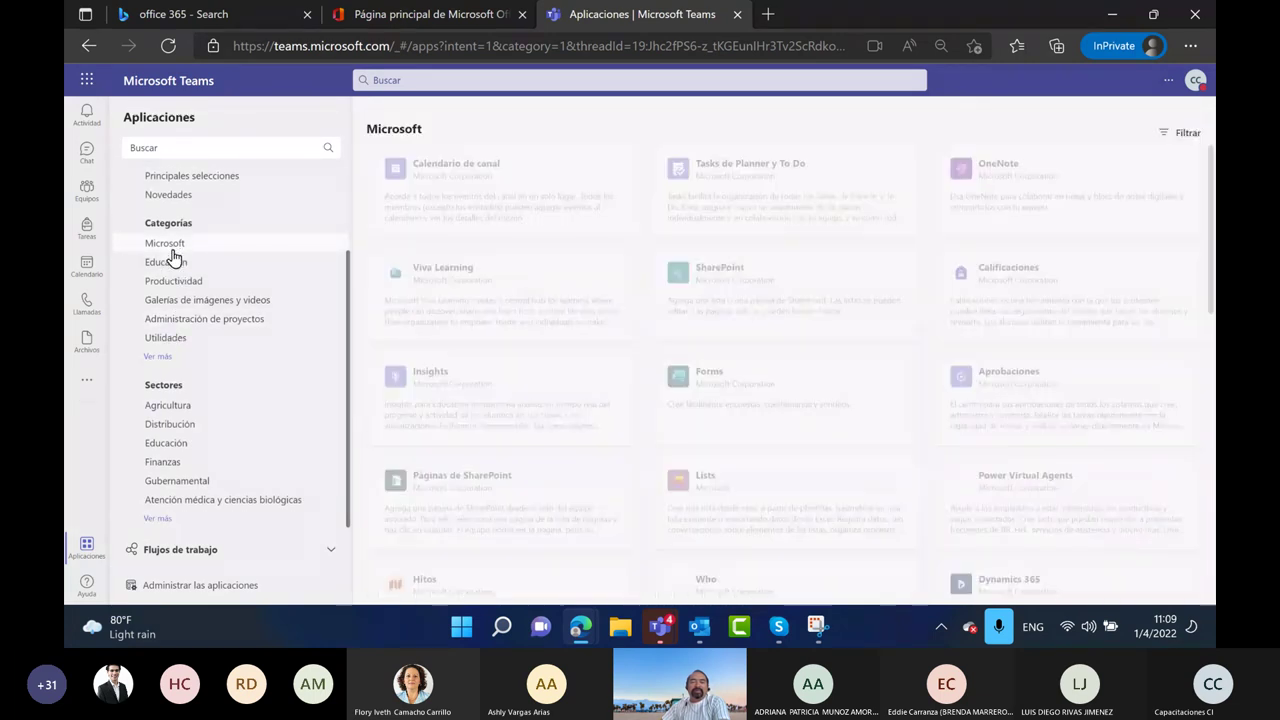
{"action": "left_click", "coordinate": [170, 264]}
{"action": "left_click", "coordinate": [174, 284]}
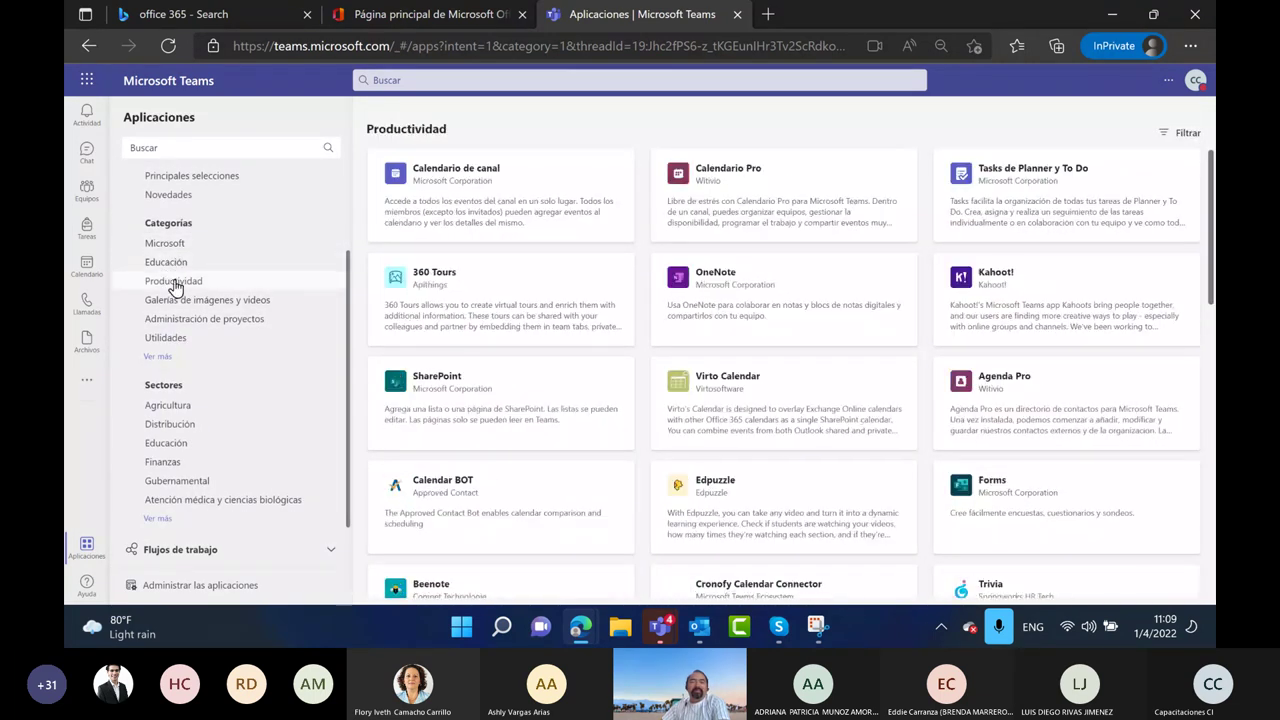
{"action": "left_click", "coordinate": [180, 303]}
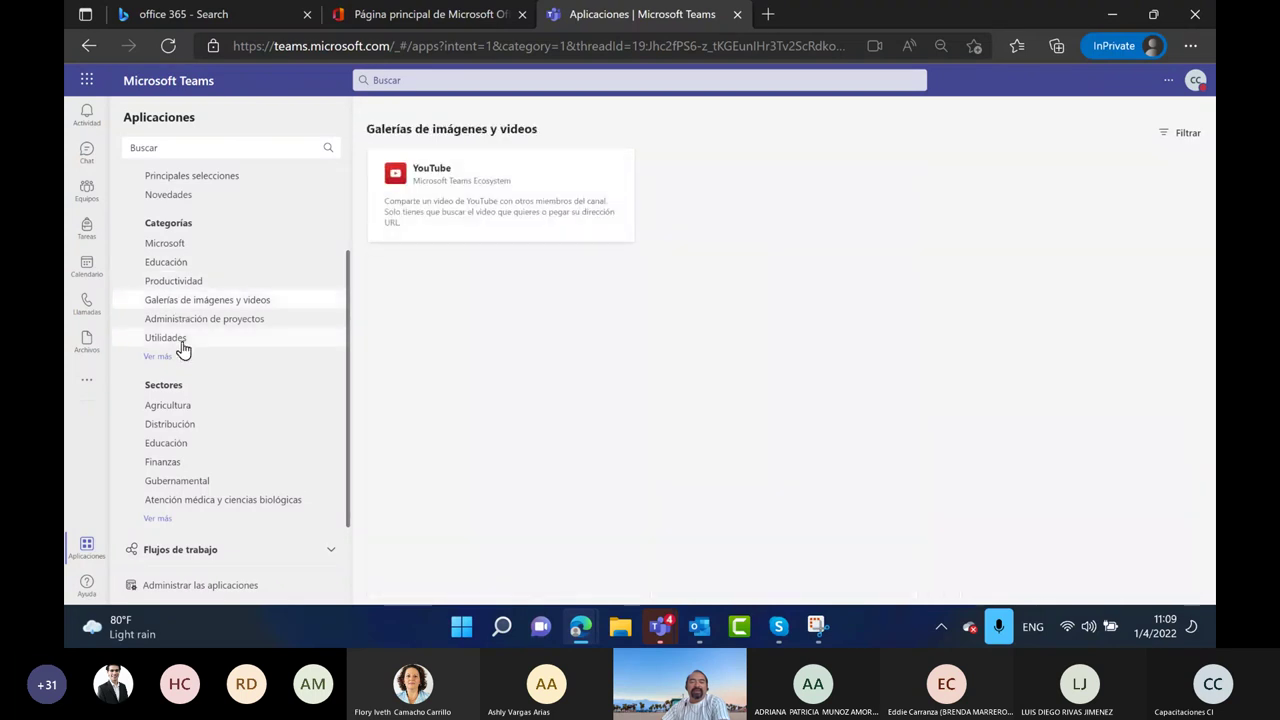
{"action": "left_click", "coordinate": [182, 326]}
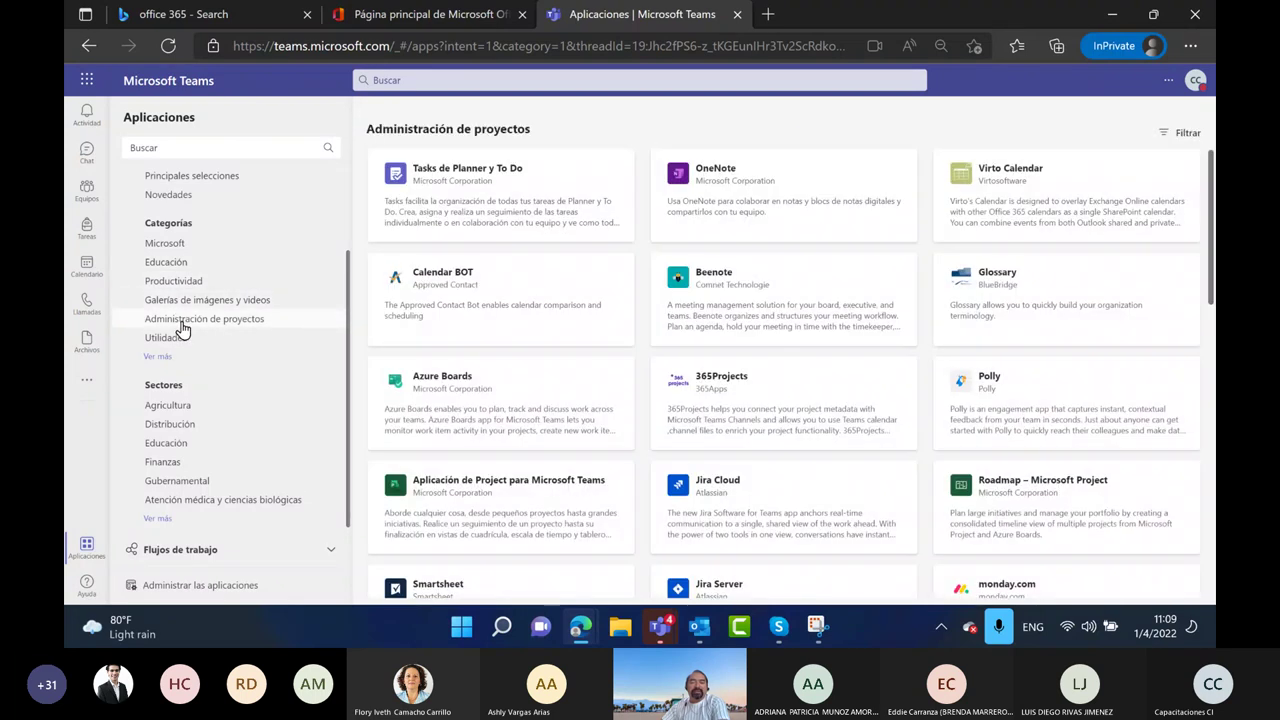
Show more categories, view Redes sociales, then the Agricultura and Distribución sectors
{"action": "left_click", "coordinate": [160, 357]}
{"action": "scroll", "coordinate": [203, 377], "scroll_direction": "down", "scroll_amount": 1}
{"action": "scroll", "coordinate": [203, 377], "scroll_direction": "down", "scroll_amount": 1}
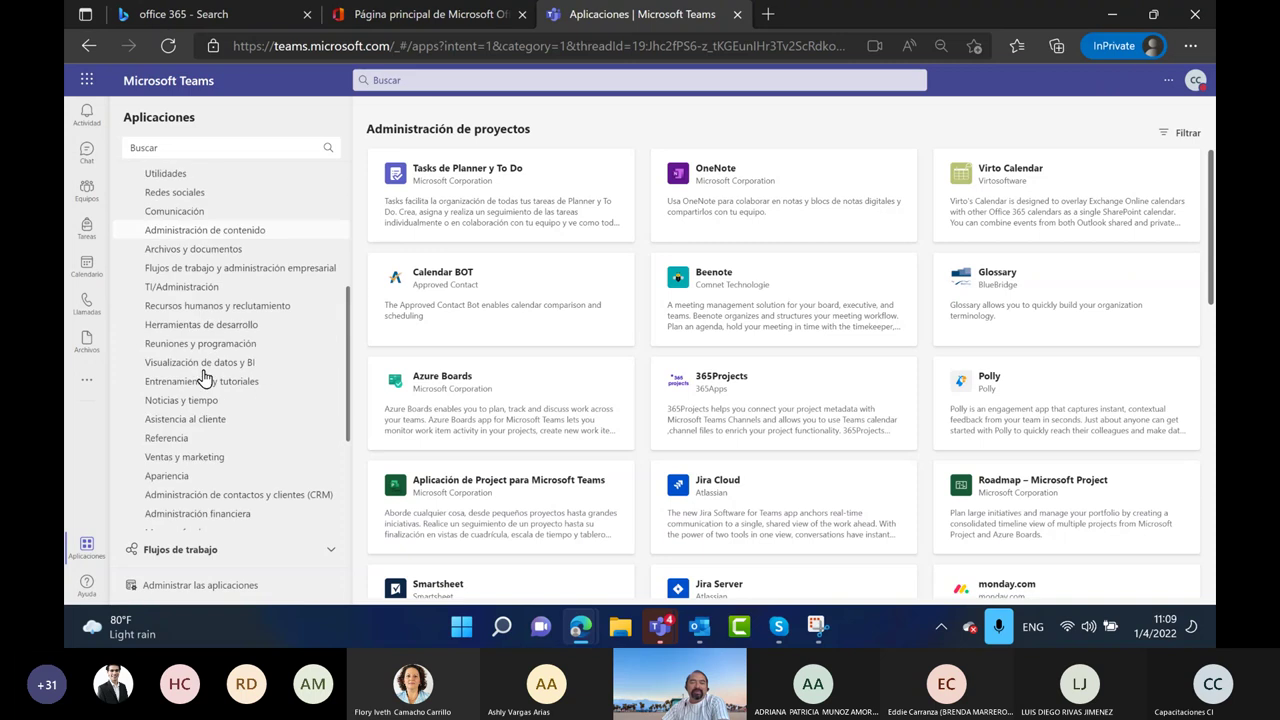
{"action": "left_click", "coordinate": [182, 196]}
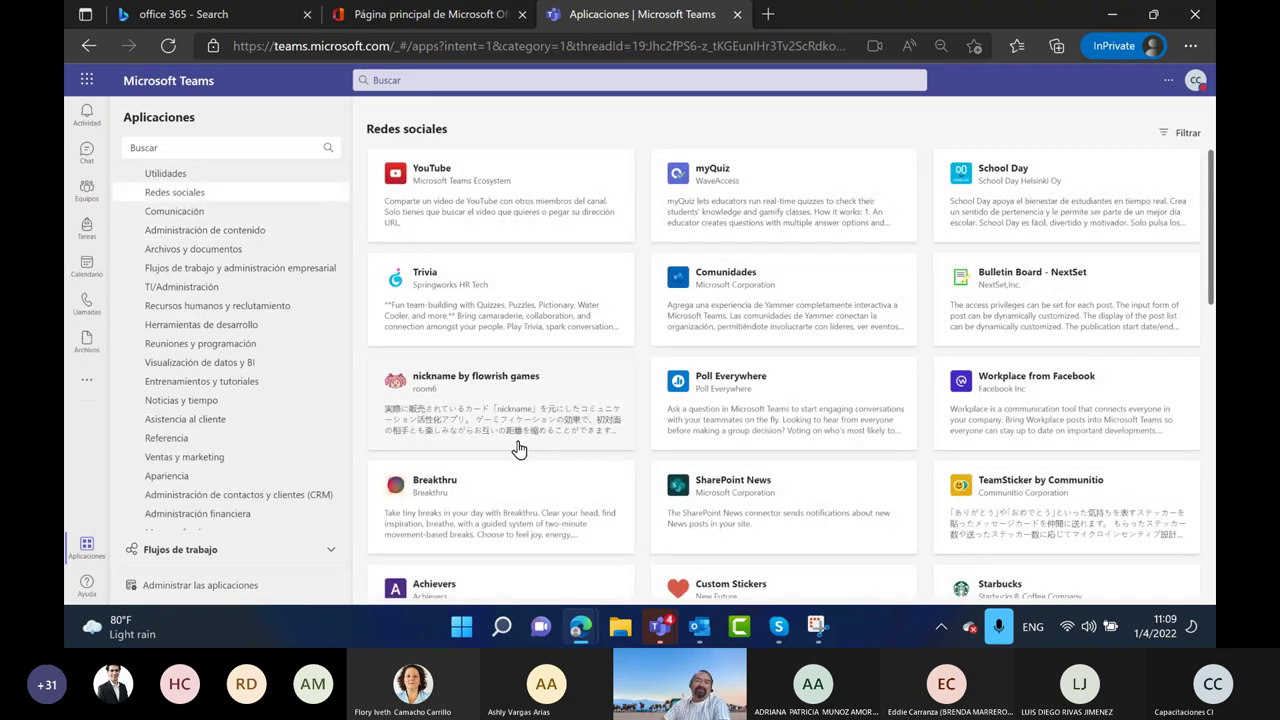
{"action": "scroll", "coordinate": [615, 460], "scroll_direction": "down", "scroll_amount": 2}
{"action": "scroll", "coordinate": [614, 460], "scroll_direction": "down", "scroll_amount": 3}
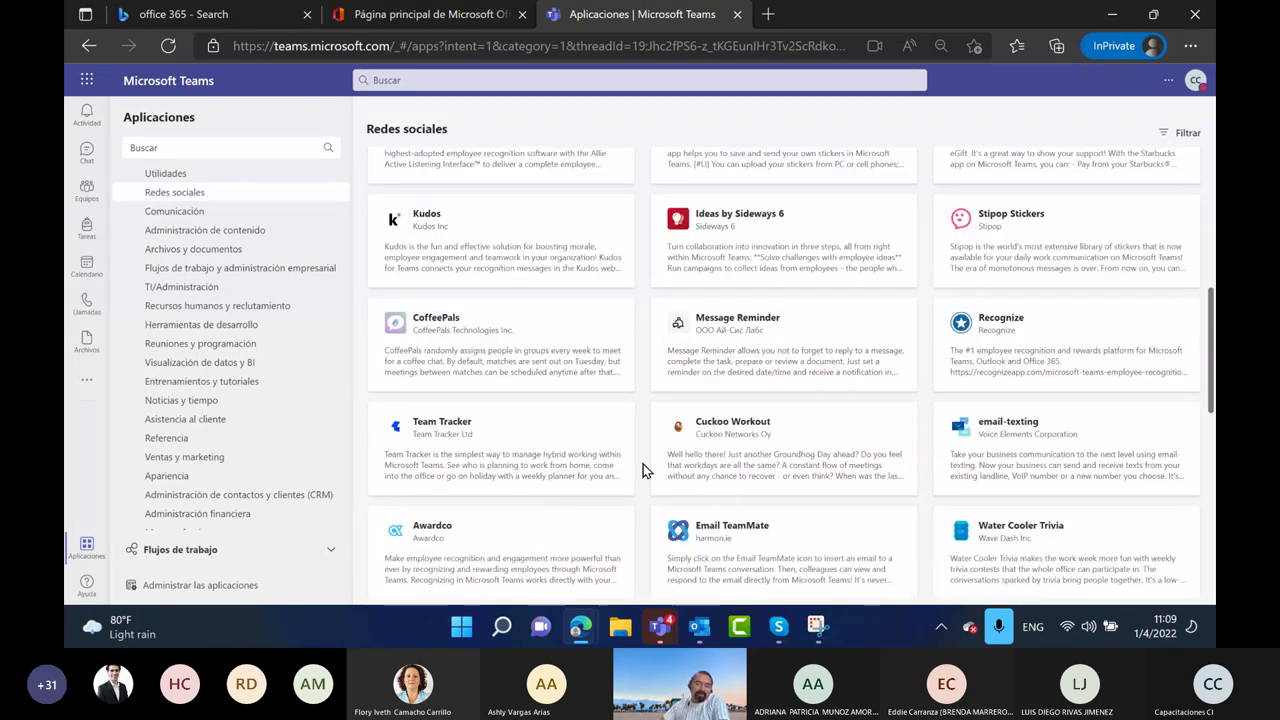
{"action": "scroll", "coordinate": [200, 520], "scroll_direction": "down", "scroll_amount": 2}
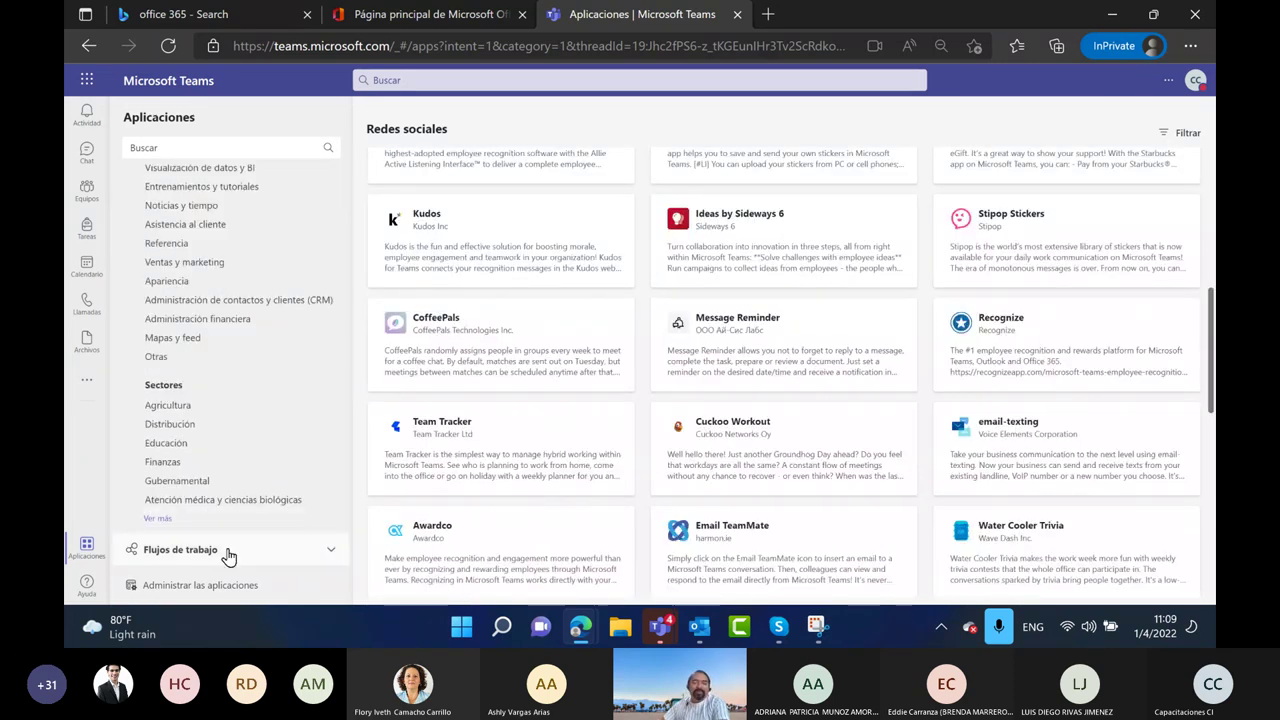
{"action": "left_click", "coordinate": [170, 405]}
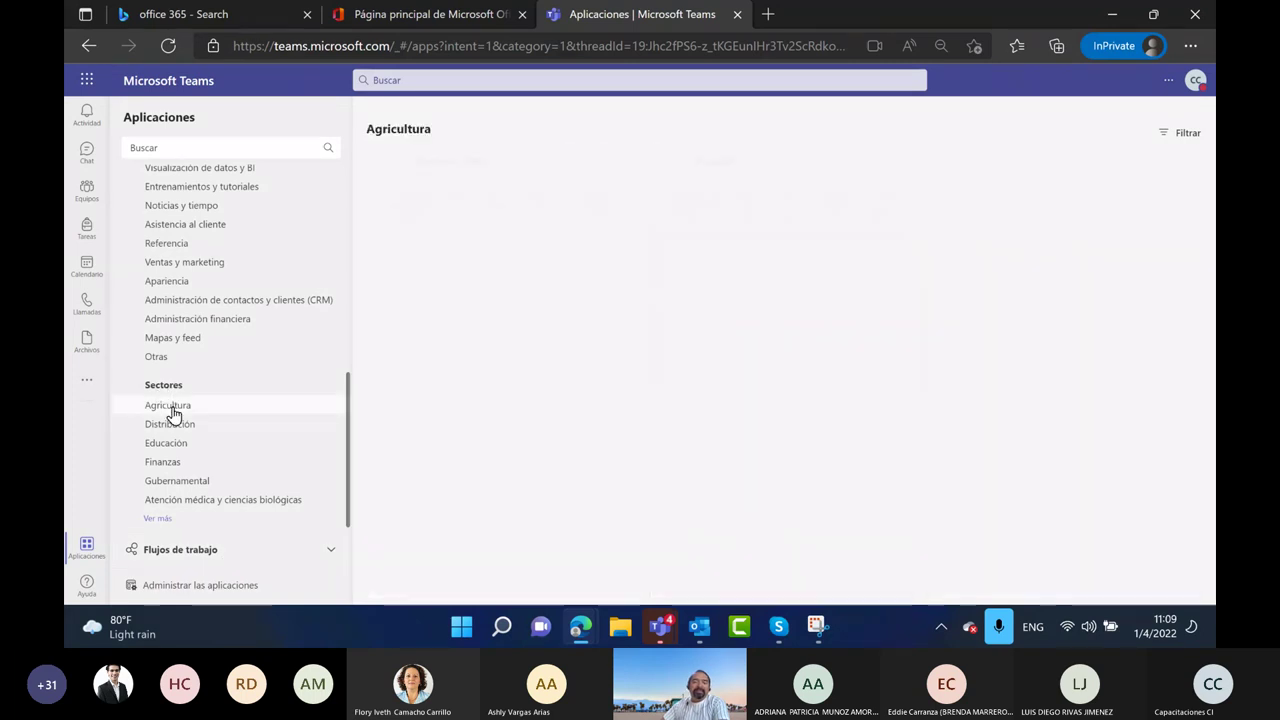
{"action": "left_click", "coordinate": [172, 430]}
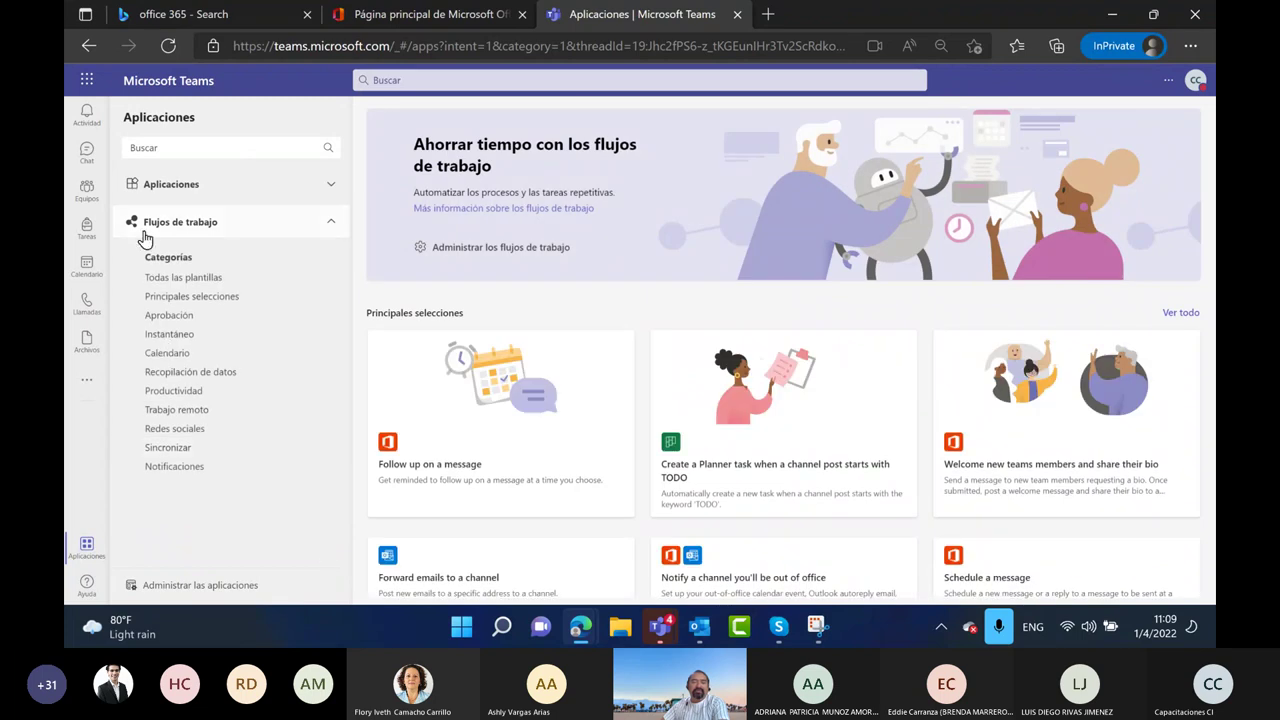
Show Todas las plantillas under Flujos de trabajo, then go back through Equipos to General
{"action": "left_click", "coordinate": [192, 280]}
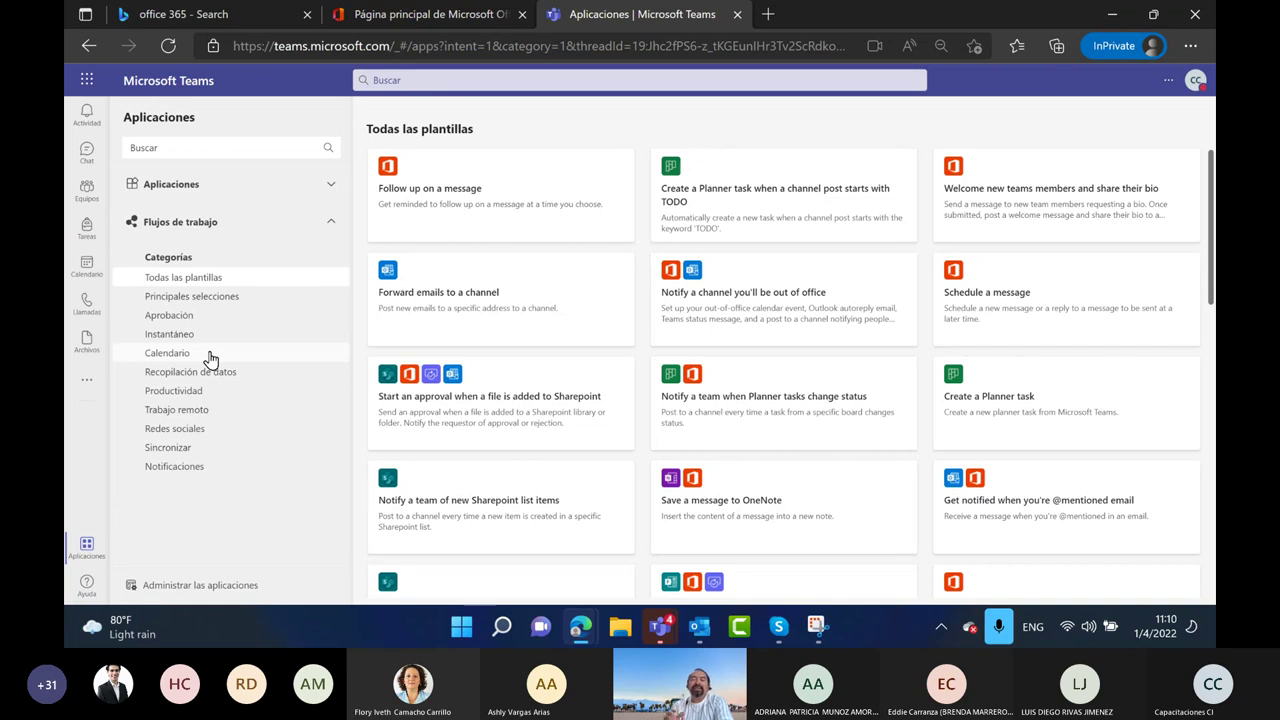
{"action": "left_click", "coordinate": [88, 188]}
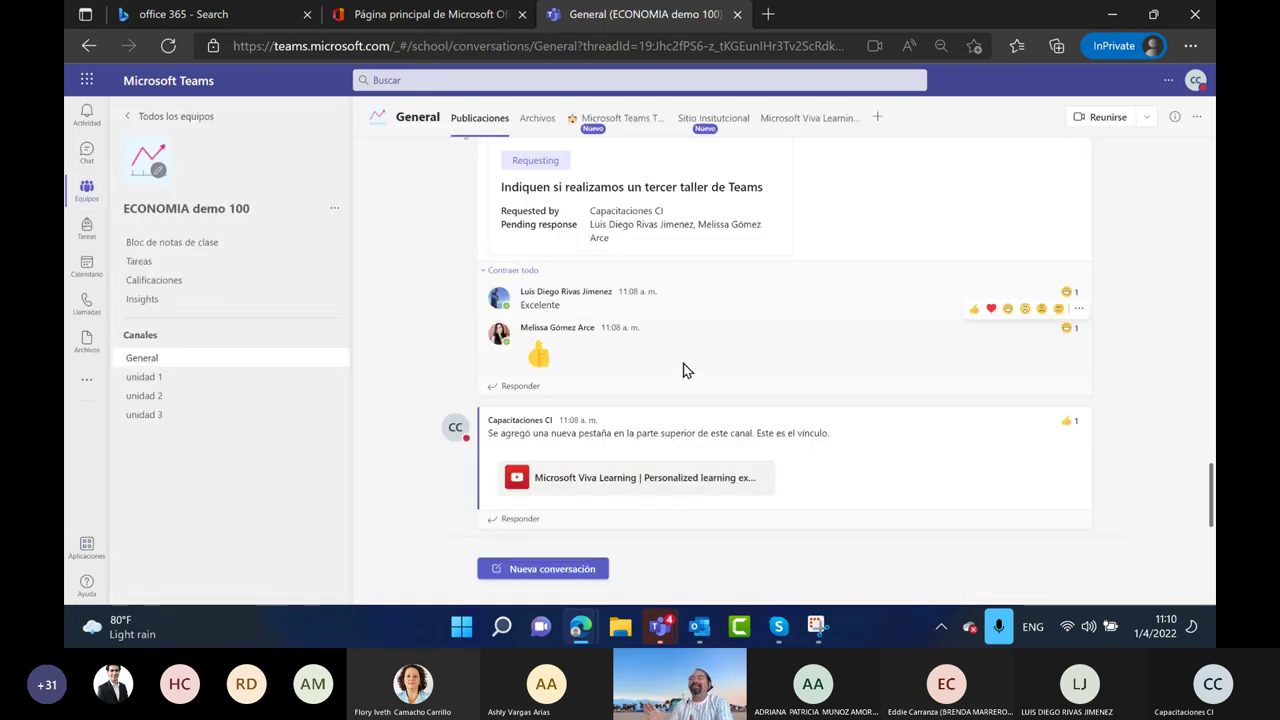
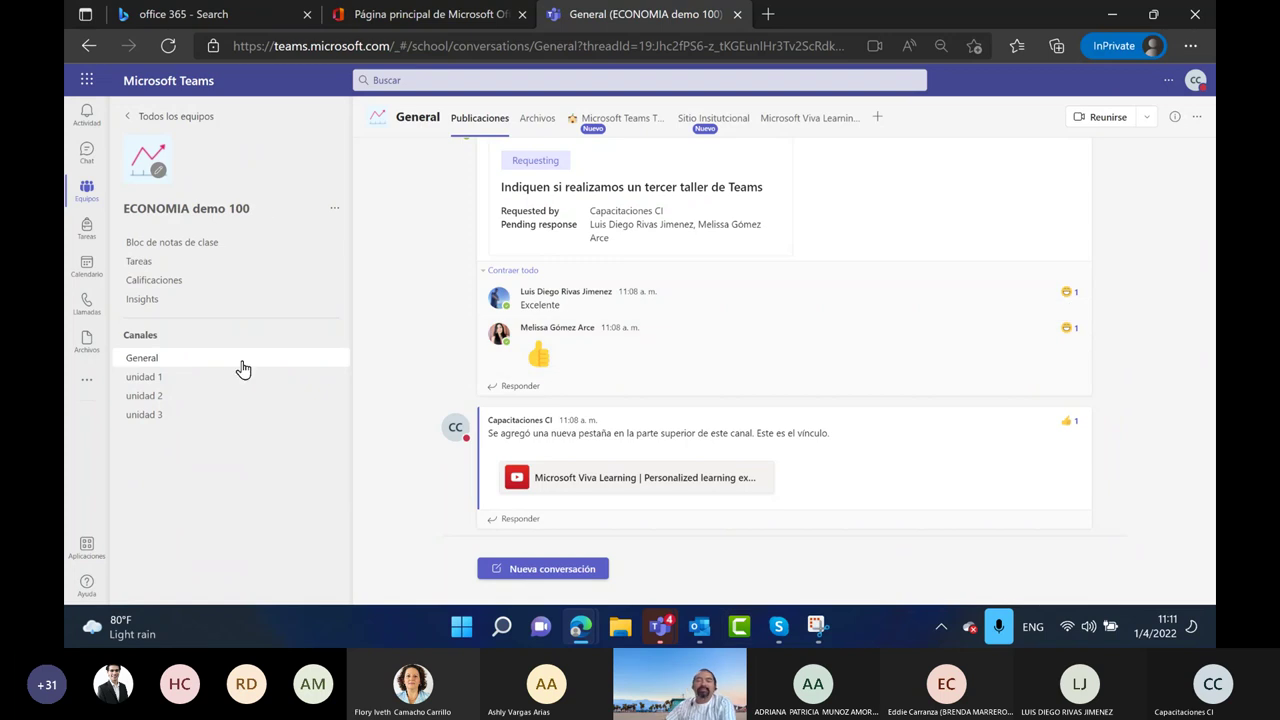
Capture a new snip of the Teams channel page in Snipping Tool
{"action": "left_click", "coordinate": [818, 637]}
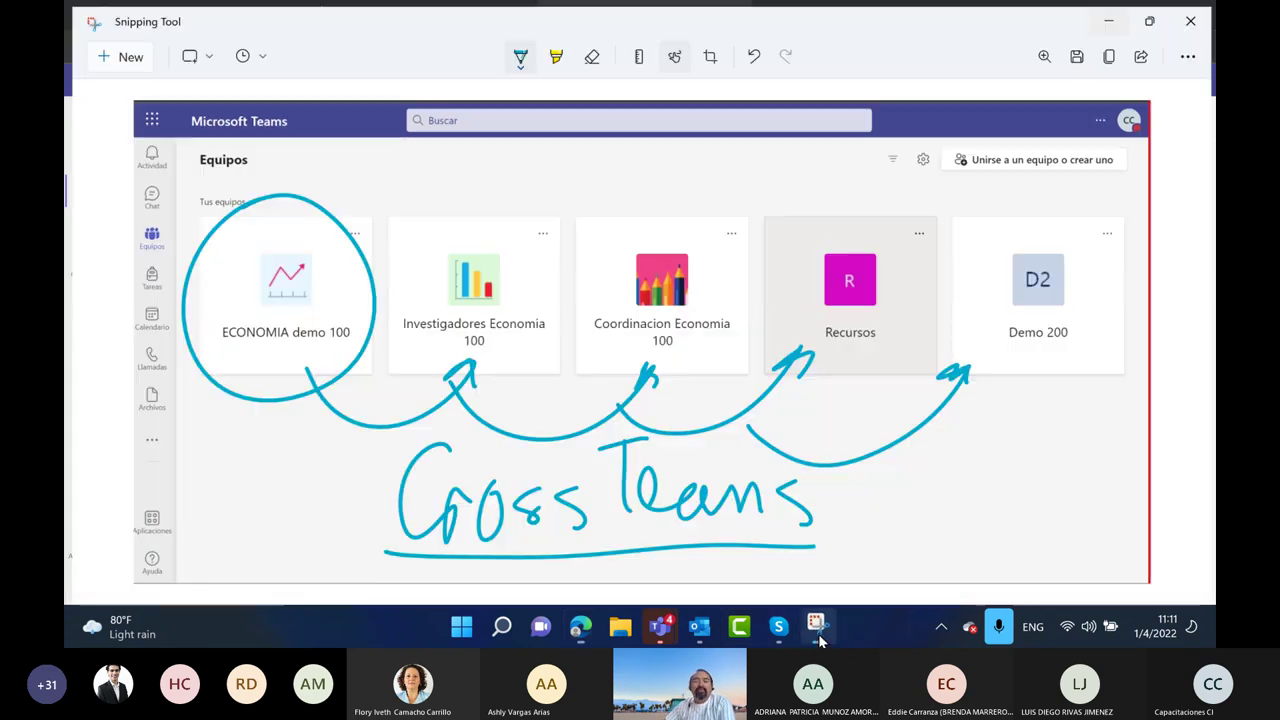
{"action": "left_click", "coordinate": [122, 51]}
{"action": "left_click_drag", "start_coordinate": [71, 66], "coordinate": [1184, 593]}
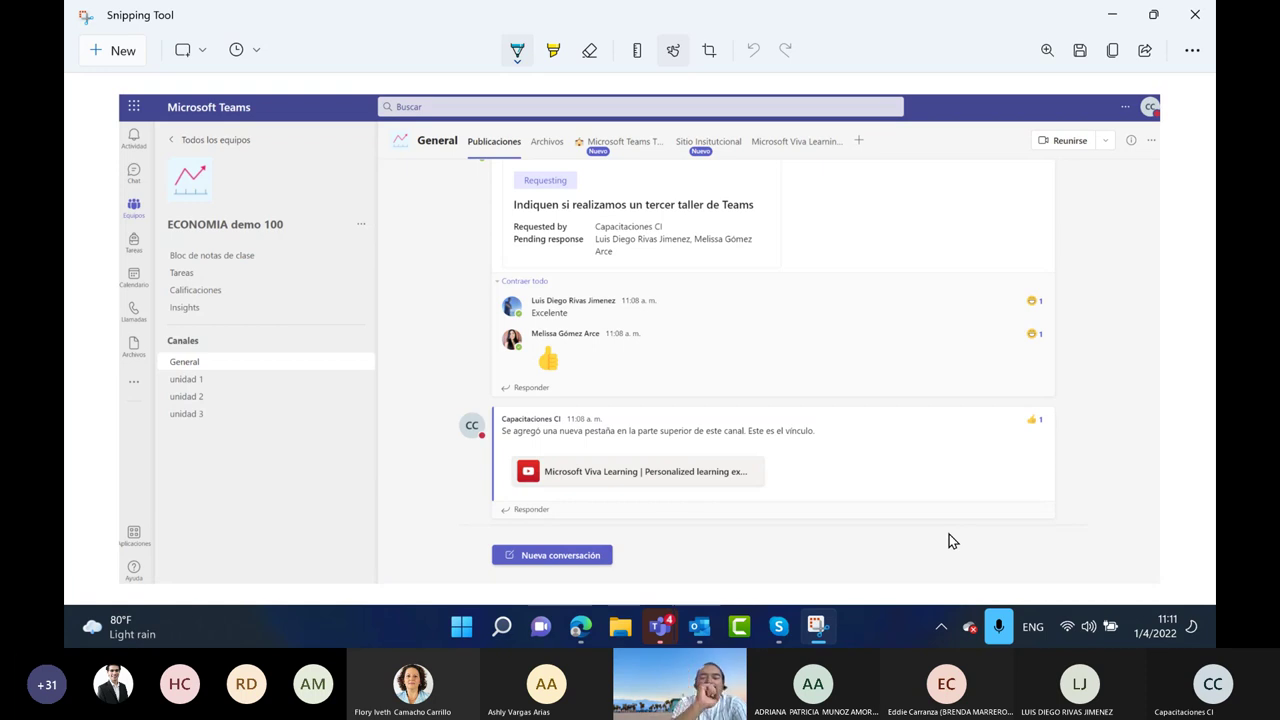
Highlight the General channel, the channel-area edge and a message-area scribble in yellow
{"action": "left_click", "coordinate": [554, 51]}
{"action": "mouse_move", "coordinate": [164, 361]}
{"action": "left_mouse_down"}
{"action": "mouse_move", "coordinate": [222, 366]}
{"action": "mouse_move", "coordinate": [138, 370]}
{"action": "mouse_move", "coordinate": [200, 363]}
{"action": "left_mouse_up"}
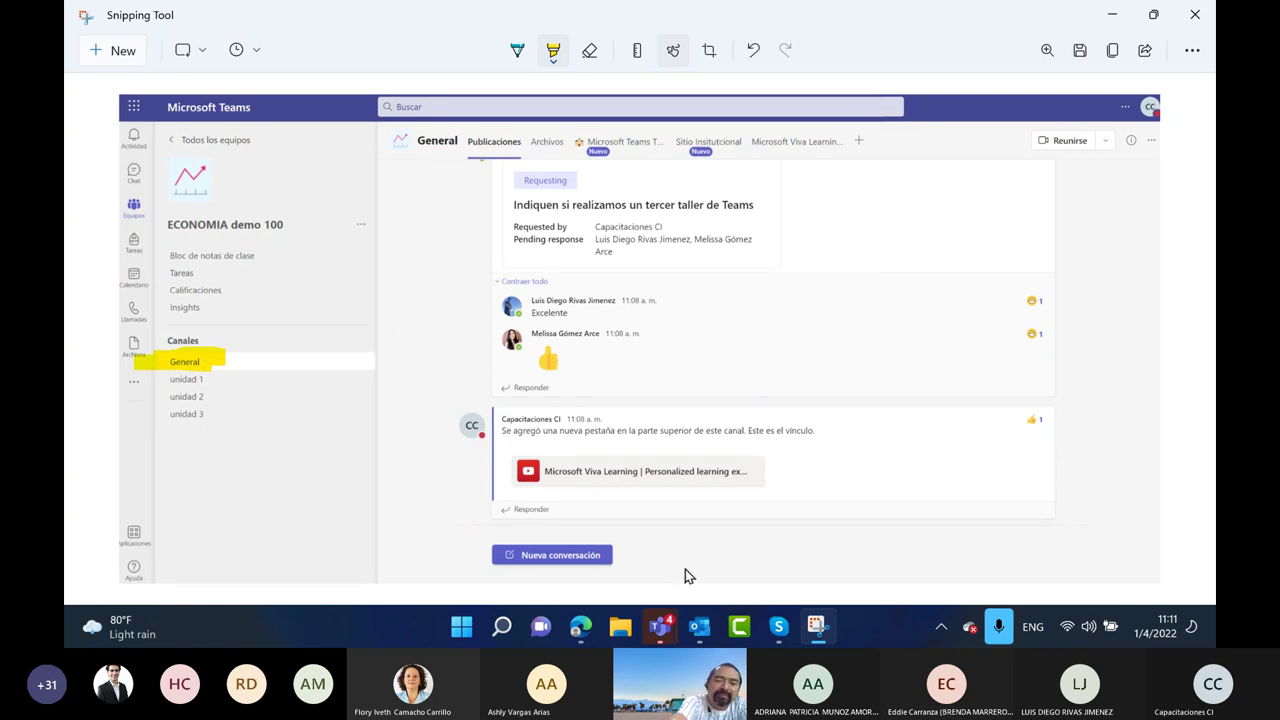
{"action": "mouse_move", "coordinate": [377, 127]}
{"action": "left_mouse_down"}
{"action": "mouse_move", "coordinate": [358, 244]}
{"action": "mouse_move", "coordinate": [418, 572]}
{"action": "left_mouse_up"}
{"action": "mouse_move", "coordinate": [856, 258]}
{"action": "left_mouse_down"}
{"action": "mouse_move", "coordinate": [852, 325]}
{"action": "mouse_move", "coordinate": [888, 352]}
{"action": "left_mouse_up"}
{"action": "left_click_drag", "start_coordinate": [900, 232], "coordinate": [904, 268]}
{"action": "mouse_move", "coordinate": [916, 276]}
{"action": "left_mouse_down"}
{"action": "mouse_move", "coordinate": [914, 332]}
{"action": "mouse_move", "coordinate": [910, 306]}
{"action": "left_mouse_up"}
{"action": "left_click_drag", "start_coordinate": [942, 276], "coordinate": [946, 296]}
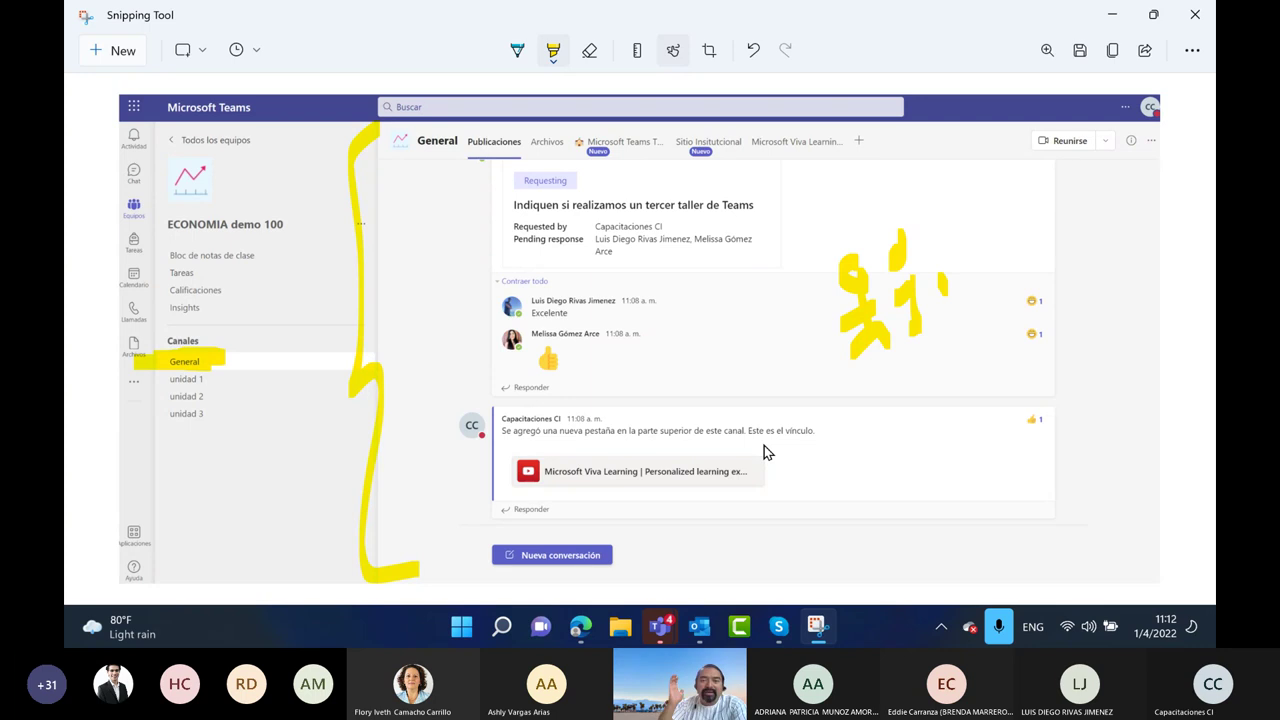
Circle Nueva conversación in cyan with an arrow to the circled yellow scribble, adding dots
{"action": "left_click", "coordinate": [517, 50]}
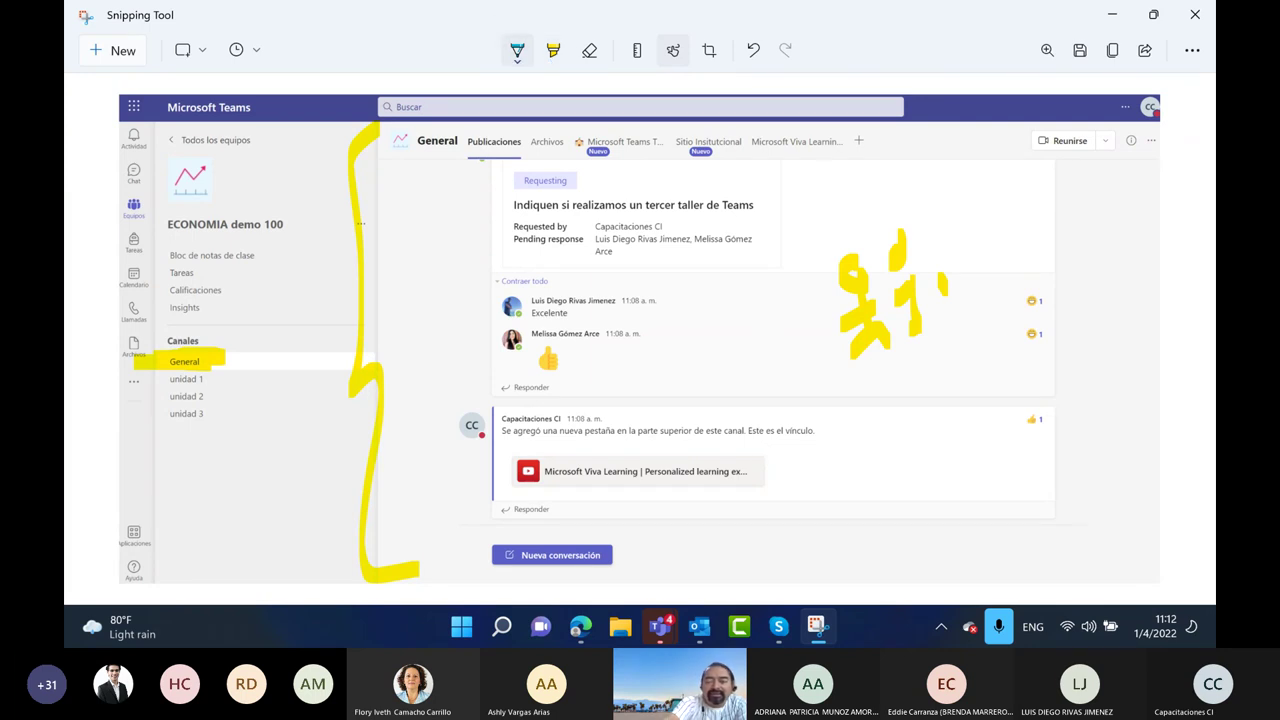
{"action": "mouse_move", "coordinate": [605, 516]}
{"action": "left_mouse_down"}
{"action": "mouse_move", "coordinate": [510, 580]}
{"action": "mouse_move", "coordinate": [645, 545]}
{"action": "mouse_move", "coordinate": [808, 545]}
{"action": "mouse_move", "coordinate": [886, 388]}
{"action": "mouse_move", "coordinate": [897, 400]}
{"action": "left_mouse_up"}
{"action": "mouse_move", "coordinate": [910, 208]}
{"action": "left_mouse_down"}
{"action": "mouse_move", "coordinate": [815, 360]}
{"action": "mouse_move", "coordinate": [960, 240]}
{"action": "left_mouse_up"}
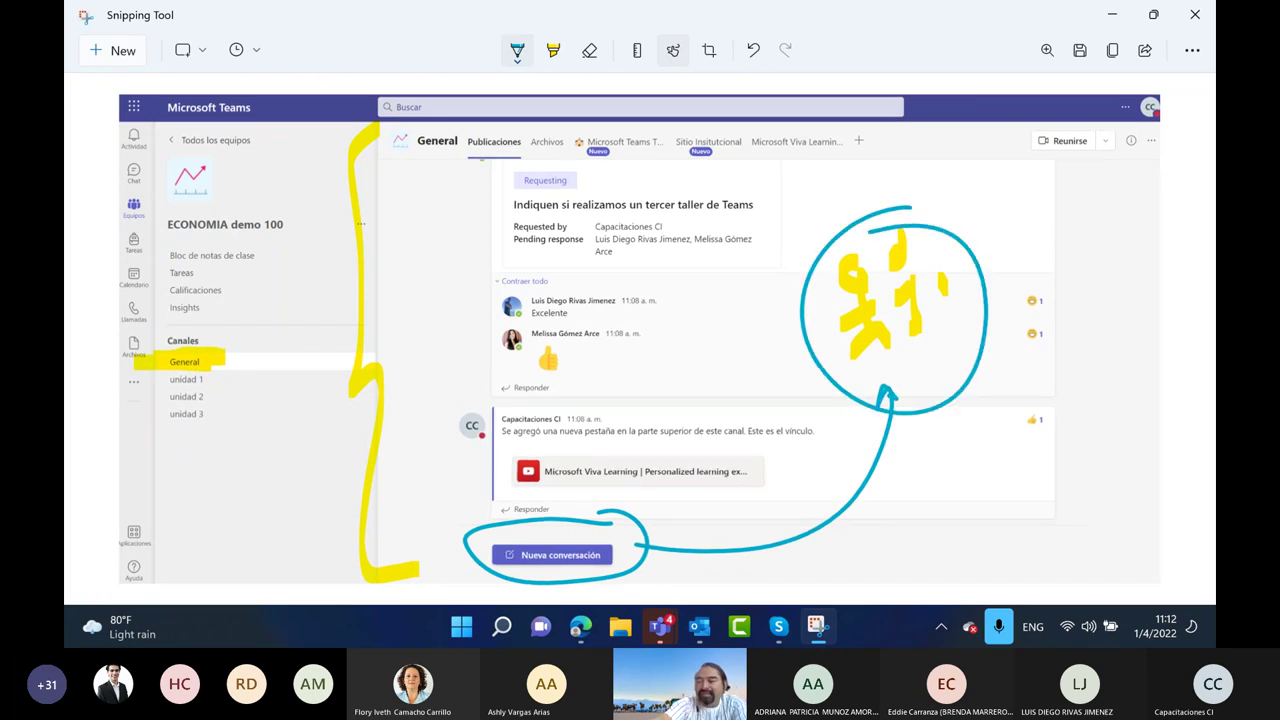
{"action": "left_click", "coordinate": [1063, 295]}
{"action": "left_click", "coordinate": [1069, 324]}
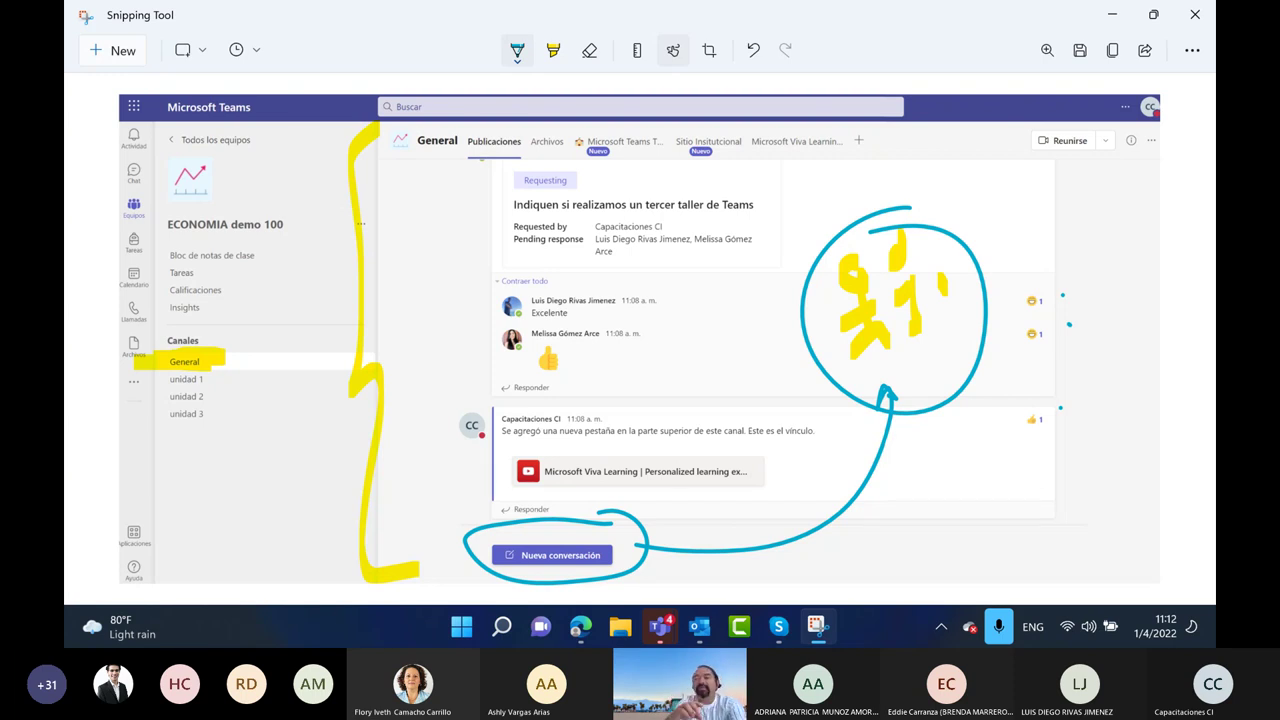
{"action": "left_click", "coordinate": [553, 50]}
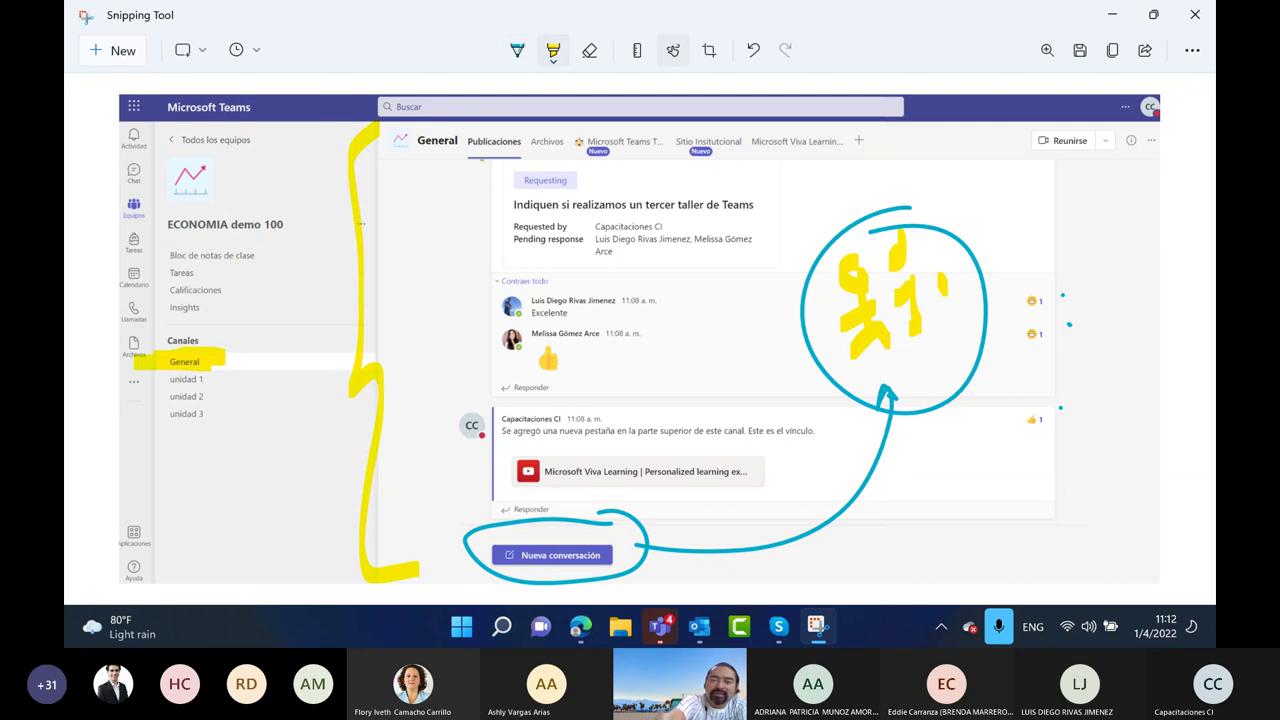
Highlight the screenshot's search bar in pink and erase the stray pink mark near Viva Learning
{"action": "left_click", "coordinate": [553, 50]}
{"action": "left_click", "coordinate": [578, 132]}
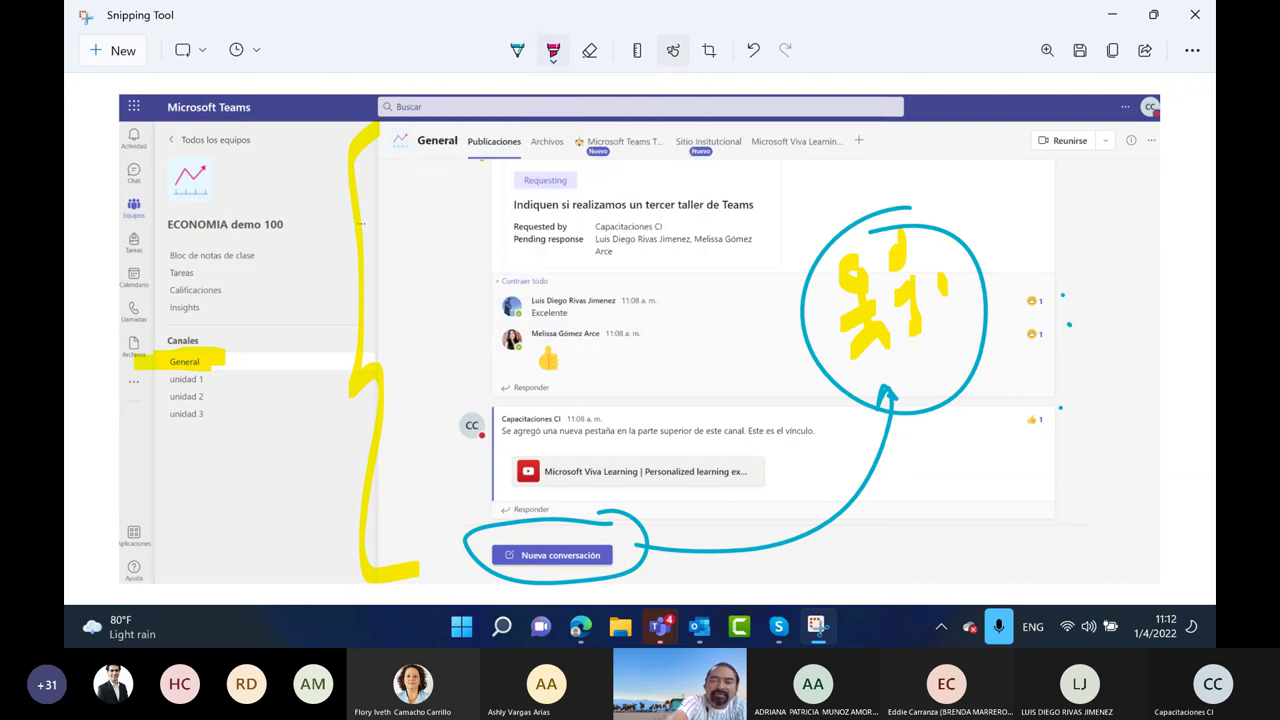
{"action": "mouse_move", "coordinate": [452, 114]}
{"action": "left_mouse_down"}
{"action": "mouse_move", "coordinate": [906, 118]}
{"action": "mouse_move", "coordinate": [755, 104]}
{"action": "mouse_move", "coordinate": [448, 108]}
{"action": "left_mouse_up"}
{"action": "mouse_move", "coordinate": [846, 122]}
{"action": "left_mouse_down"}
{"action": "mouse_move", "coordinate": [858, 168]}
{"action": "mouse_move", "coordinate": [878, 124]}
{"action": "left_mouse_up"}
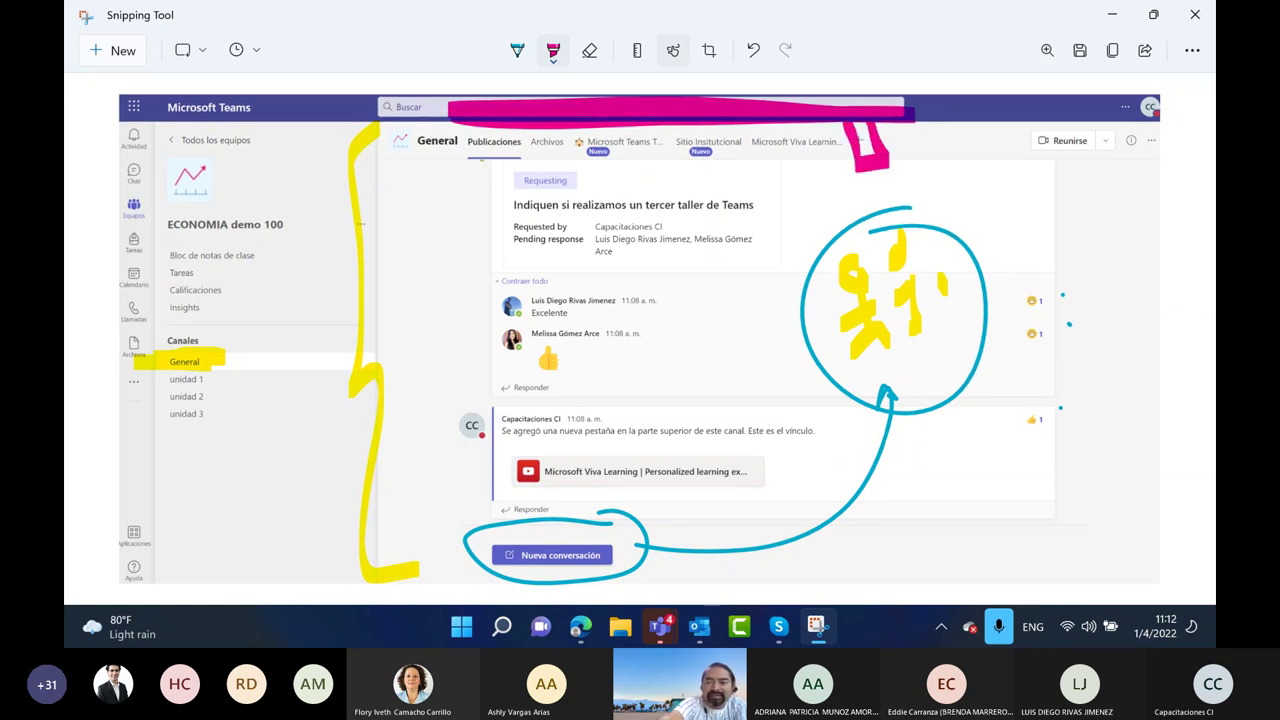
{"action": "left_click", "coordinate": [589, 50]}
{"action": "left_click", "coordinate": [866, 145]}
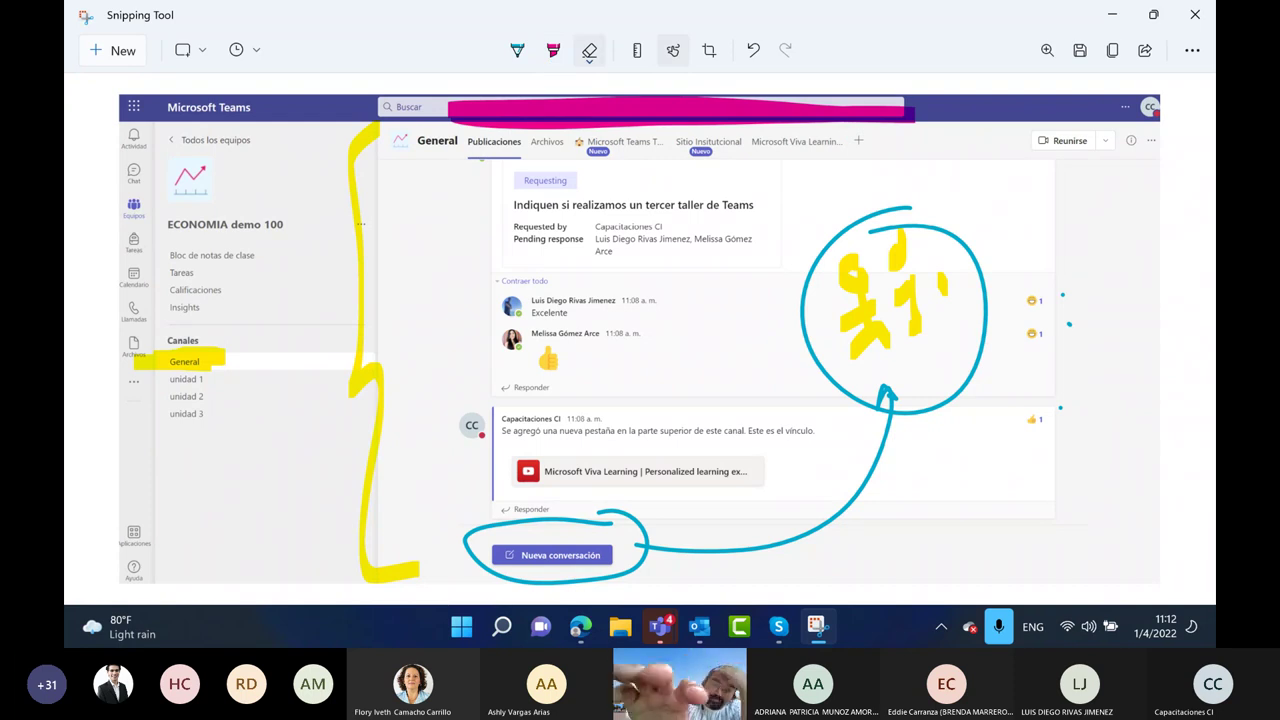
Circle the add-tab plus sign and a handwritten 3 with the pen, then minimize Snipping Tool
{"action": "left_click", "coordinate": [517, 50]}
{"action": "mouse_move", "coordinate": [860, 123]}
{"action": "left_mouse_down"}
{"action": "mouse_move", "coordinate": [886, 150]}
{"action": "mouse_move", "coordinate": [872, 122]}
{"action": "left_mouse_up"}
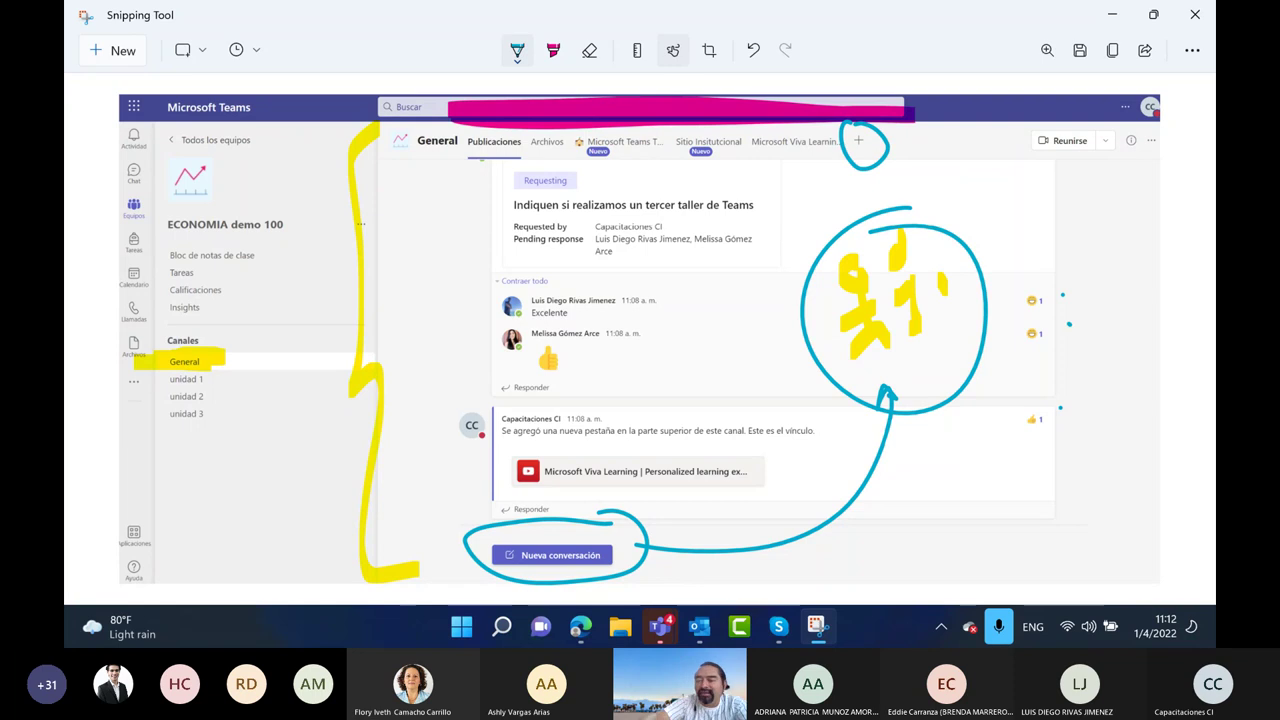
{"action": "mouse_move", "coordinate": [1039, 206]}
{"action": "left_mouse_down"}
{"action": "mouse_move", "coordinate": [1067, 192]}
{"action": "mouse_move", "coordinate": [1060, 250]}
{"action": "left_mouse_up"}
{"action": "left_click_drag", "start_coordinate": [1030, 176], "coordinate": [1080, 178]}
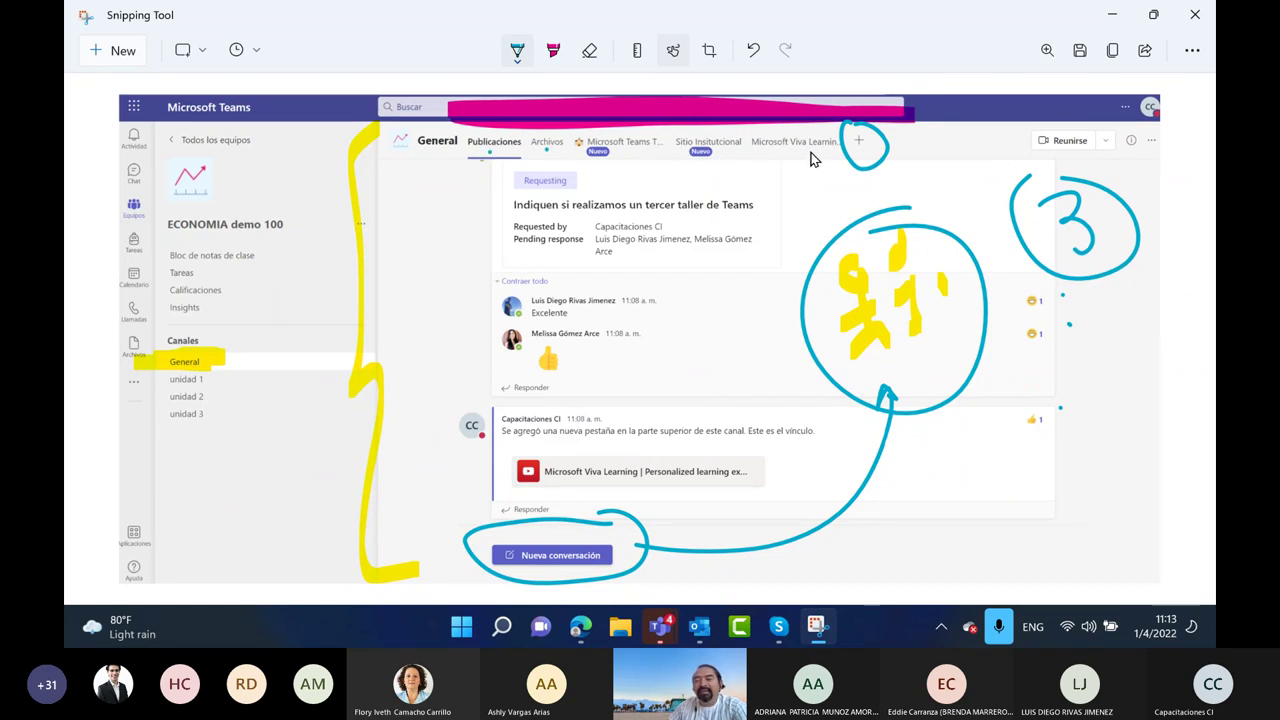
{"action": "left_click", "coordinate": [866, 152]}
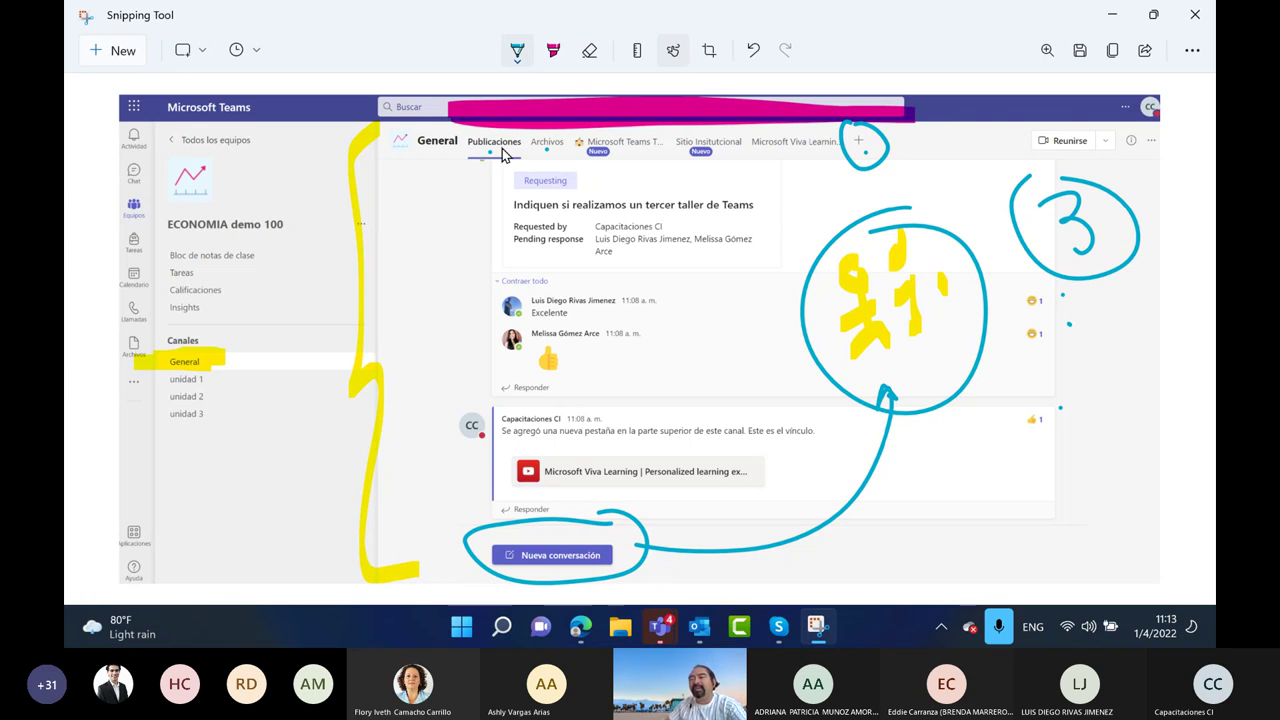
{"action": "left_click", "coordinate": [1113, 17]}
Scroll up the General channel posts and open Archivos, showing Materiales de clase, Demo .pptx and Recrusos demo.docx
{"action": "scroll", "coordinate": [600, 347], "scroll_direction": "up", "scroll_amount": 3}
{"action": "scroll", "coordinate": [560, 347], "scroll_direction": "up", "scroll_amount": 5}
{"action": "scroll", "coordinate": [548, 340], "scroll_direction": "up", "scroll_amount": 10}
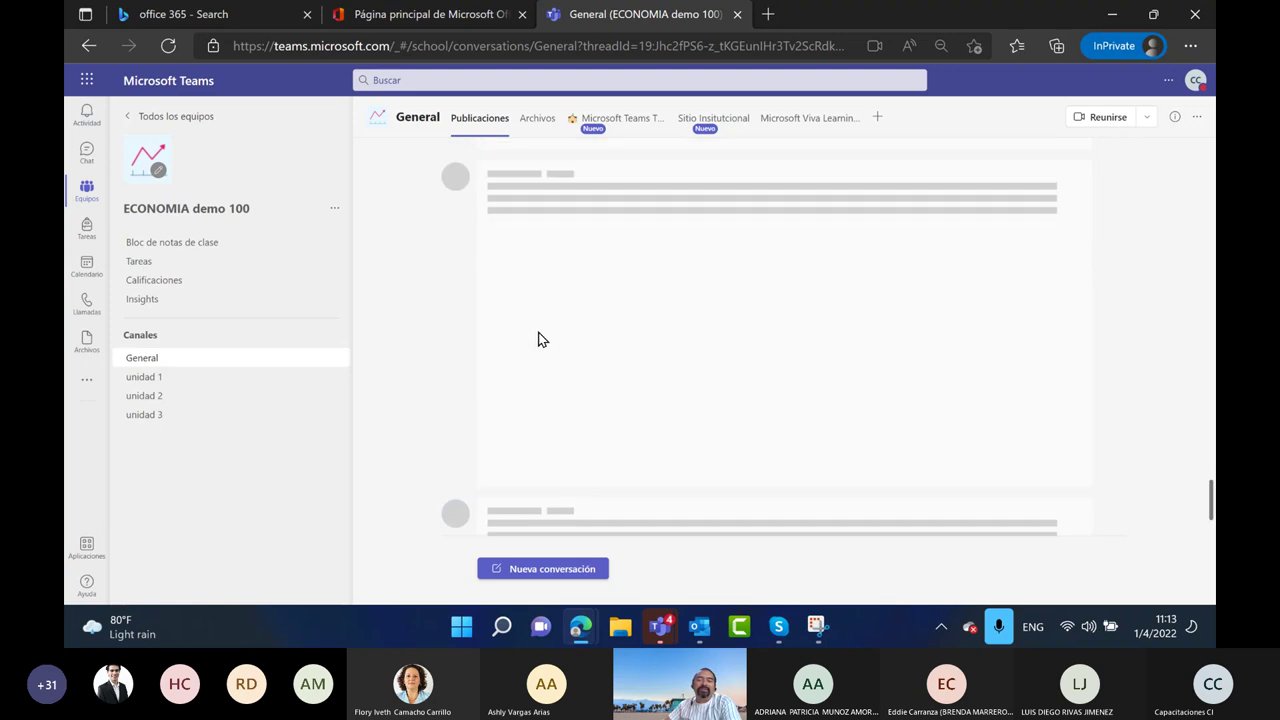
{"action": "scroll", "coordinate": [538, 340], "scroll_direction": "up", "scroll_amount": 5}
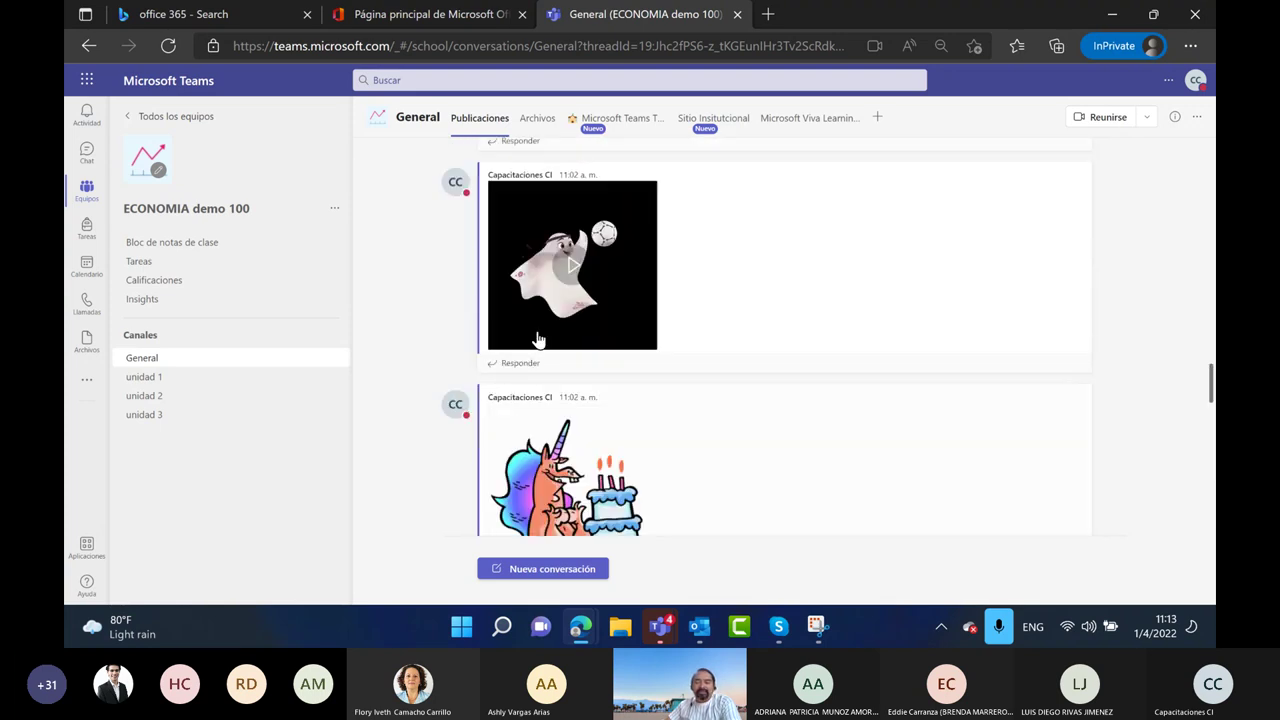
{"action": "scroll", "coordinate": [1100, 386], "scroll_direction": "up", "scroll_amount": 5}
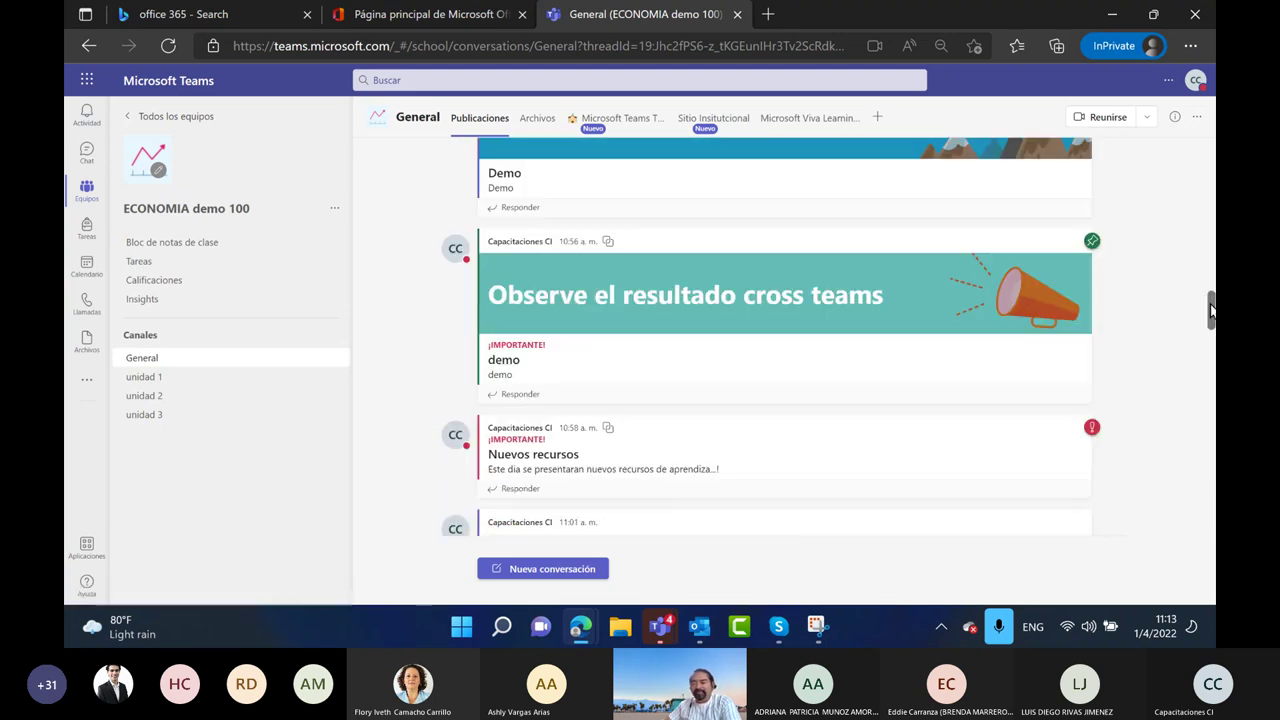
{"action": "scroll", "coordinate": [1210, 312], "scroll_direction": "up", "scroll_amount": 5}
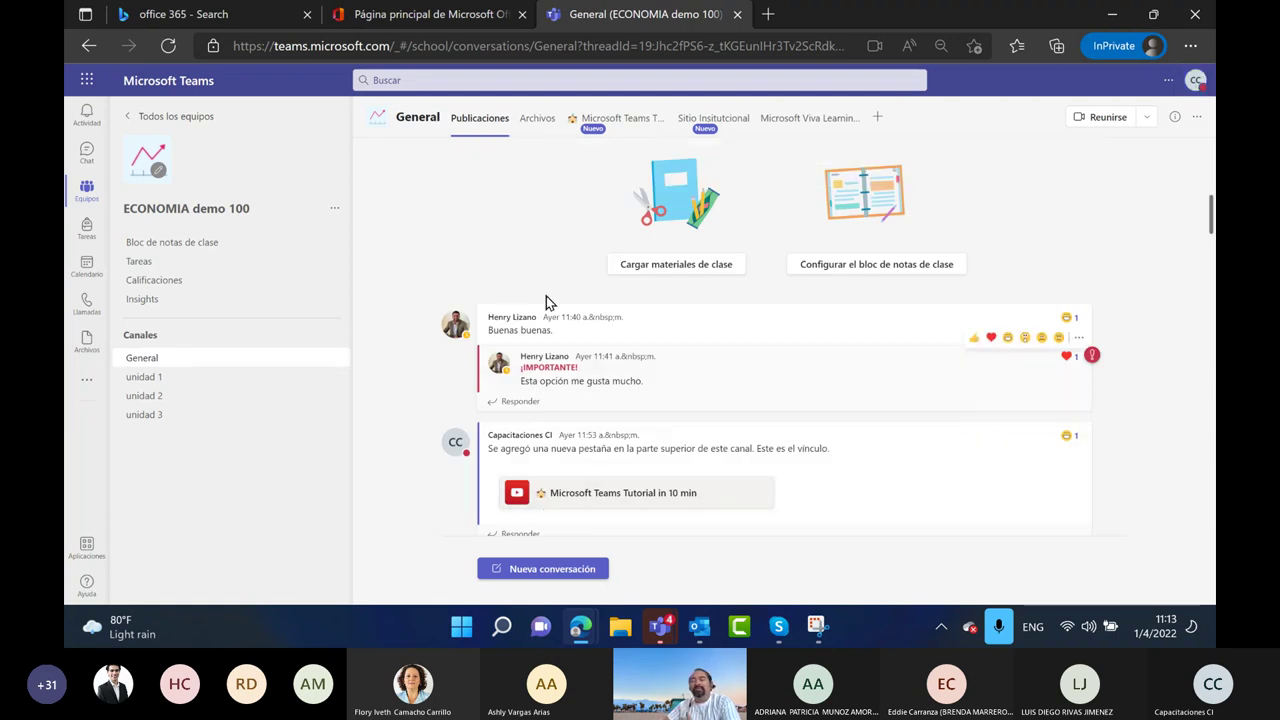
{"action": "left_click", "coordinate": [537, 122]}
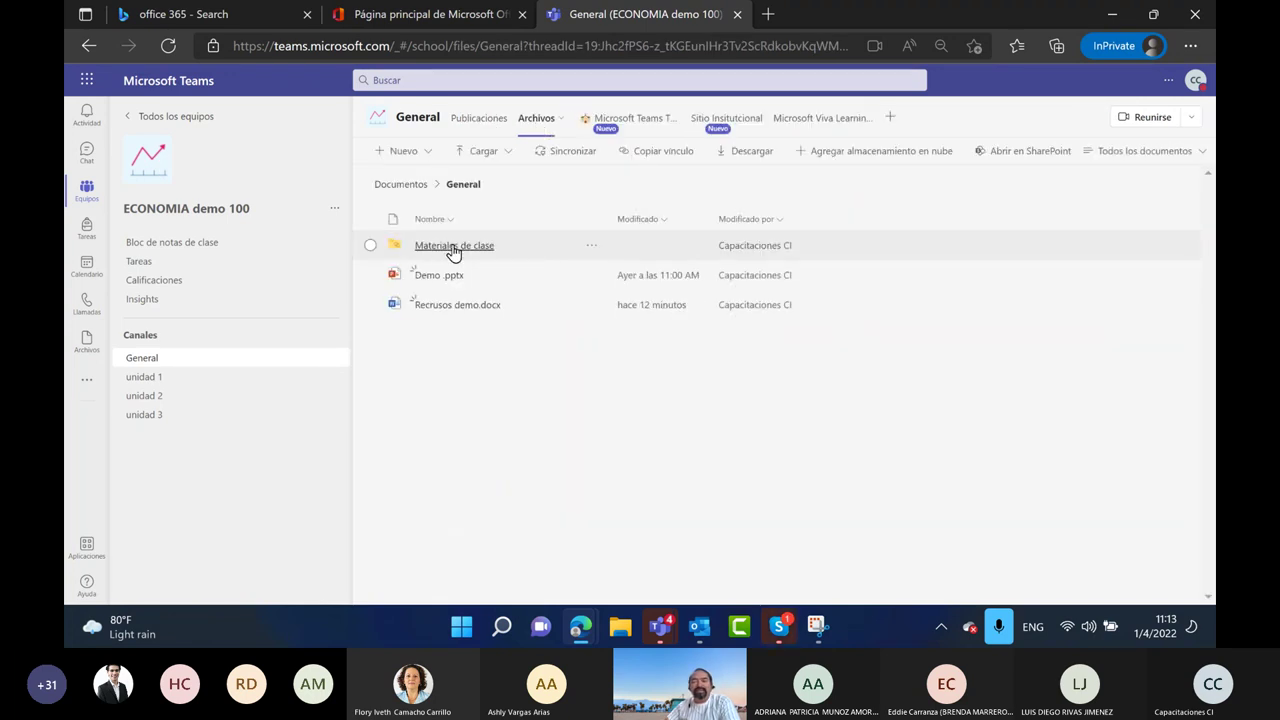
Open the Materiales de clase folder, which is empty and teacher-editable only
{"action": "left_click", "coordinate": [454, 248]}
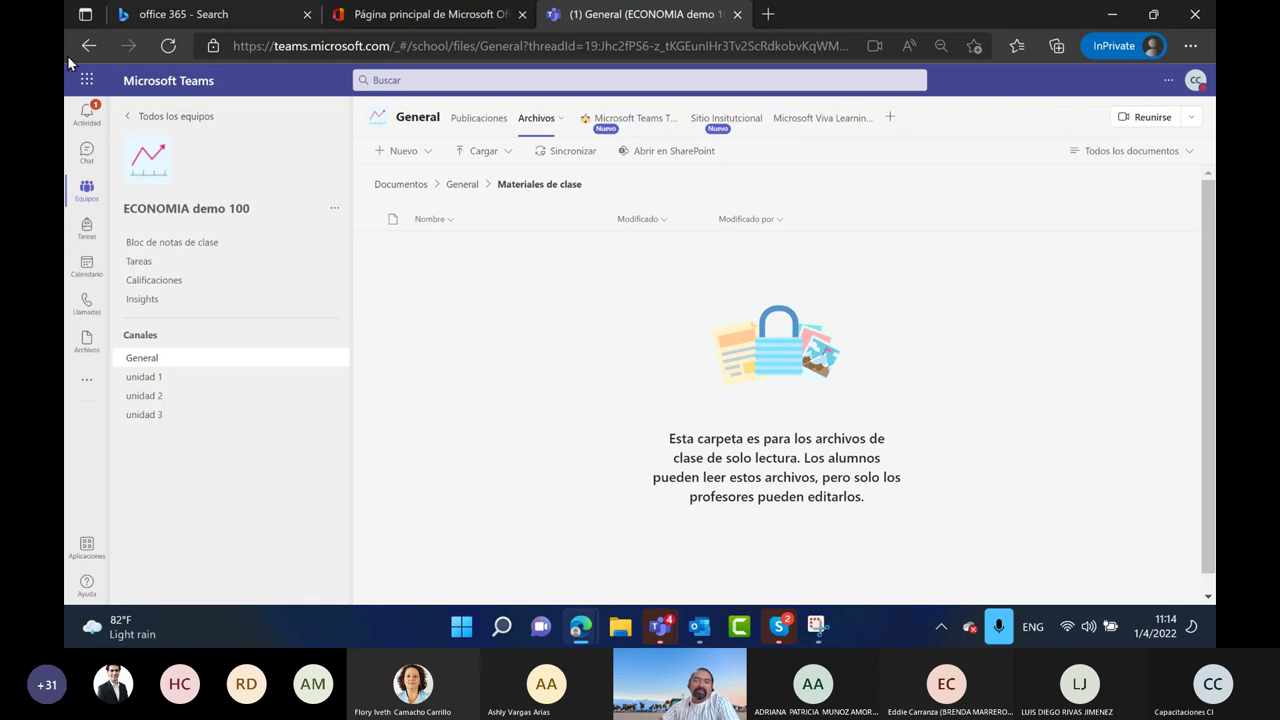
Close the office 365 search results tabs
{"action": "left_click", "coordinate": [222, 15]}
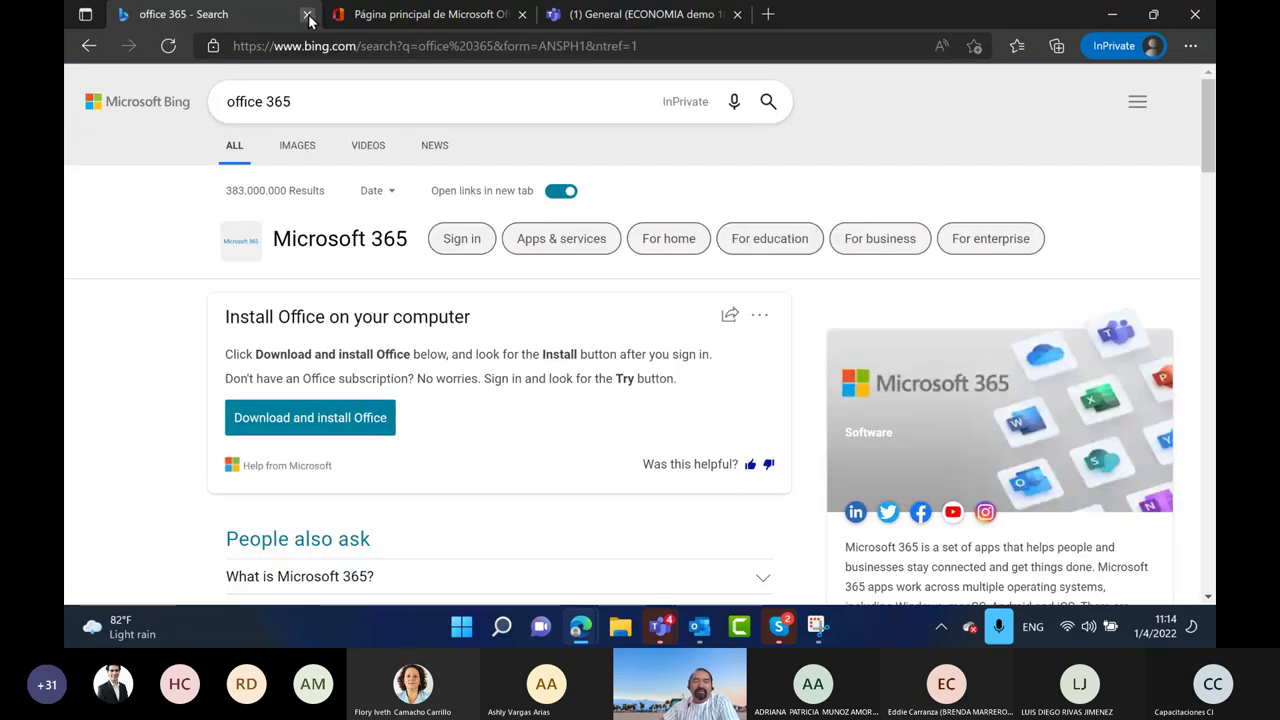
{"action": "left_click", "coordinate": [306, 15]}
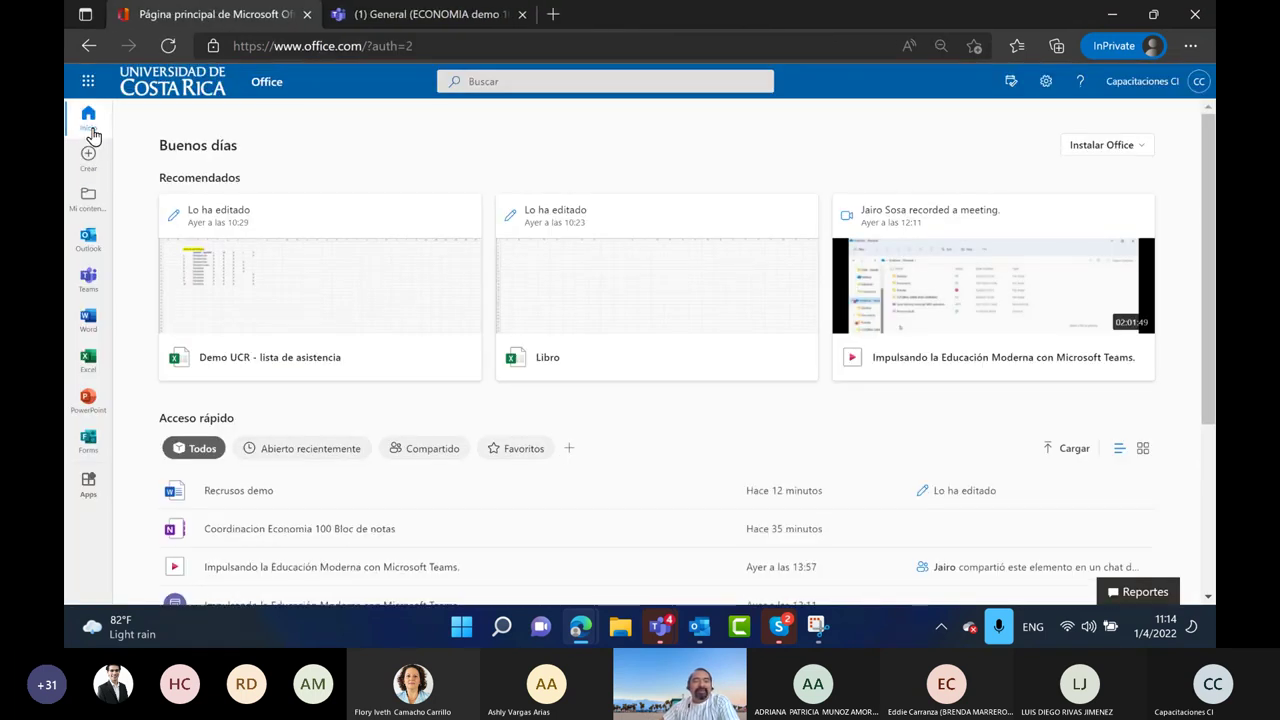
{"action": "scroll", "coordinate": [423, 323], "scroll_direction": "down", "scroll_amount": 3}
{"action": "scroll", "coordinate": [429, 323], "scroll_direction": "up", "scroll_amount": 3}
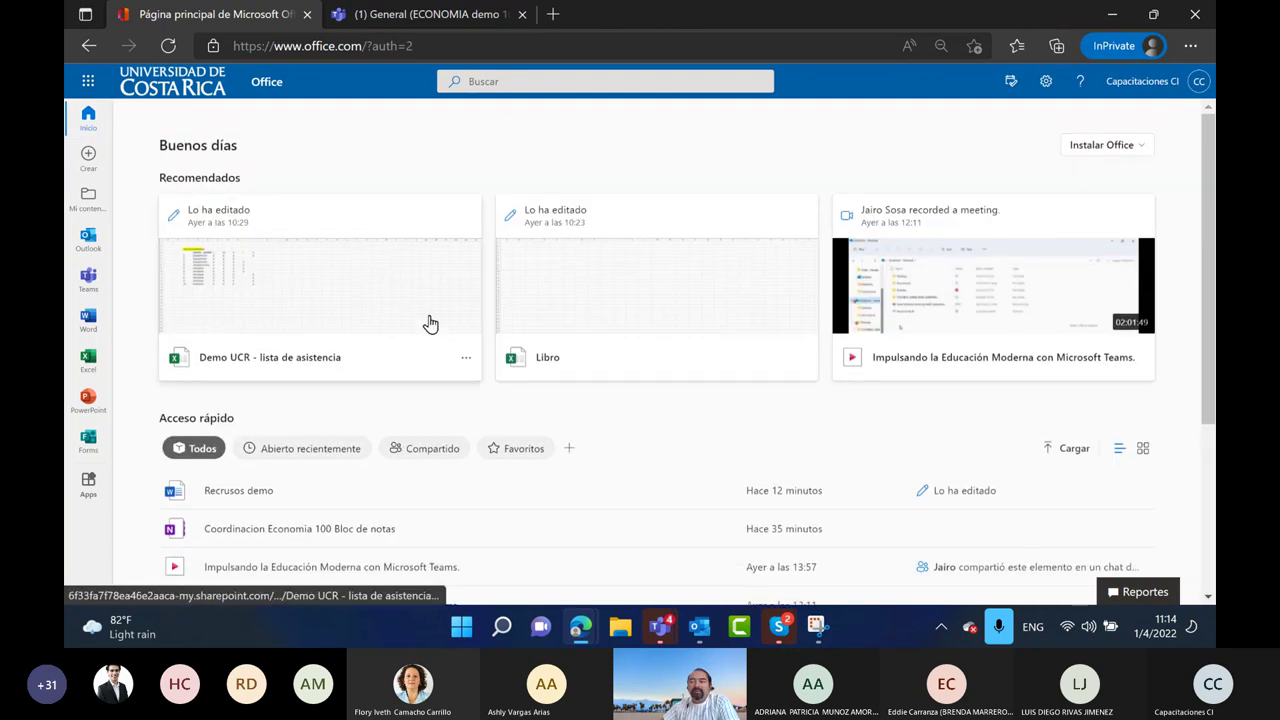
Open the Office home page in a new tab from the app launcher, view all content, then go back
{"action": "left_click", "coordinate": [84, 86]}
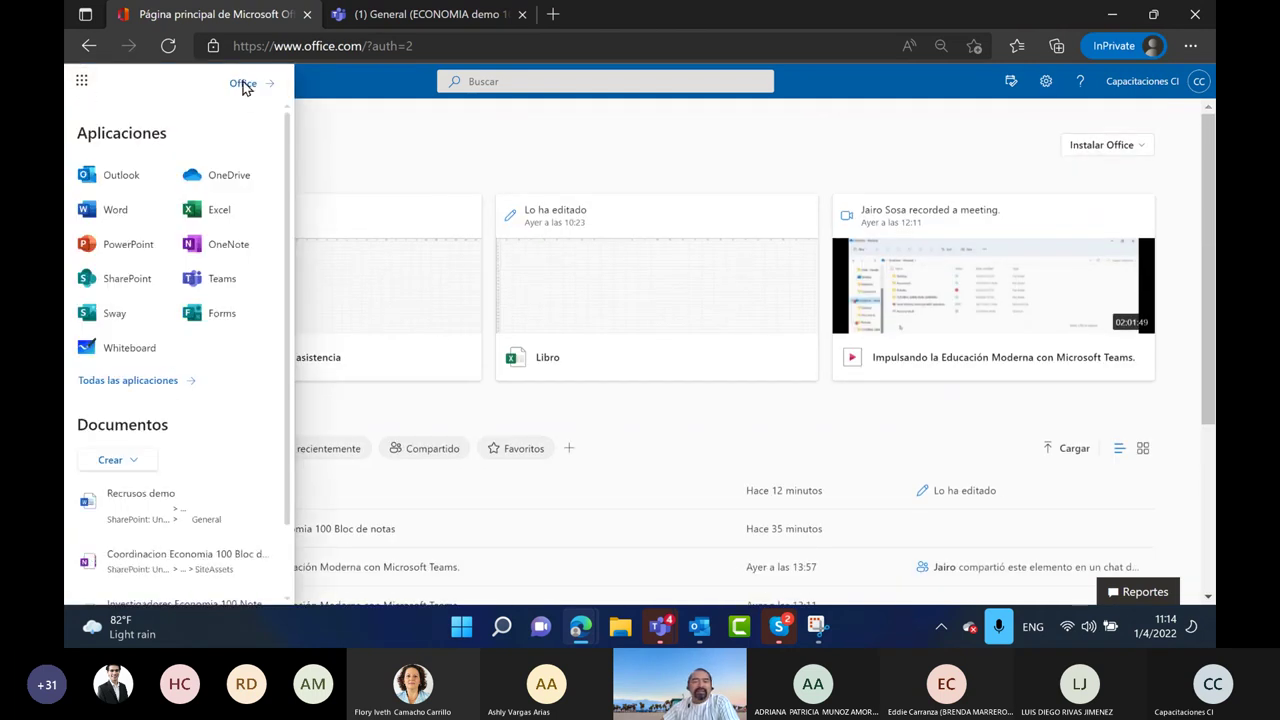
{"action": "left_click", "coordinate": [243, 83]}
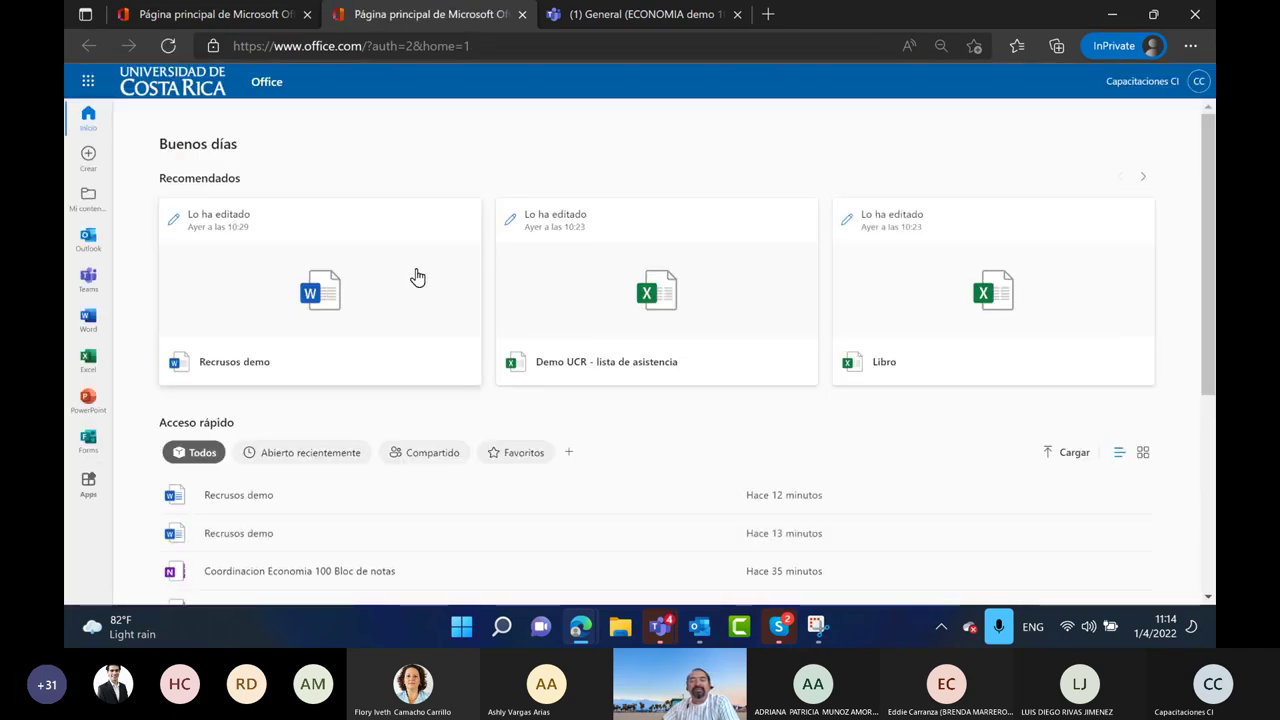
{"action": "scroll", "coordinate": [340, 450], "scroll_direction": "down", "scroll_amount": 3}
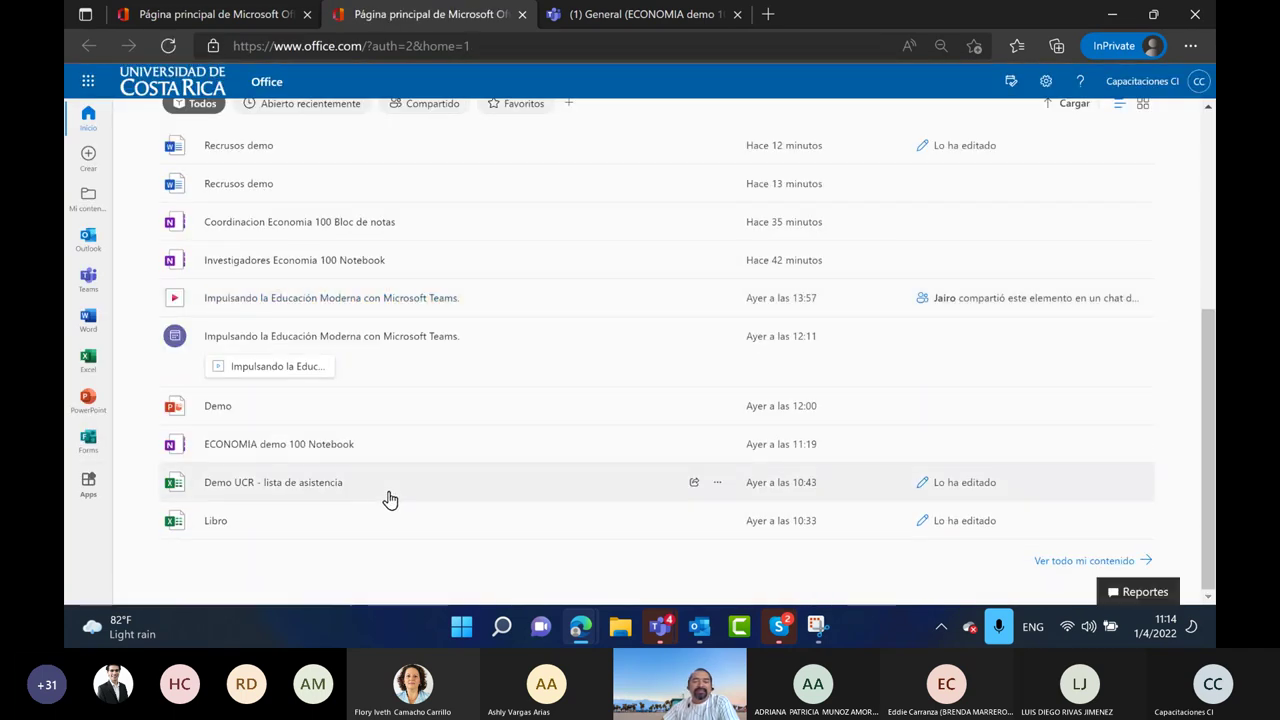
{"action": "scroll", "coordinate": [386, 500], "scroll_direction": "up", "scroll_amount": 3}
{"action": "scroll", "coordinate": [652, 580], "scroll_direction": "down", "scroll_amount": 3}
{"action": "scroll", "coordinate": [760, 575], "scroll_direction": "down", "scroll_amount": 1}
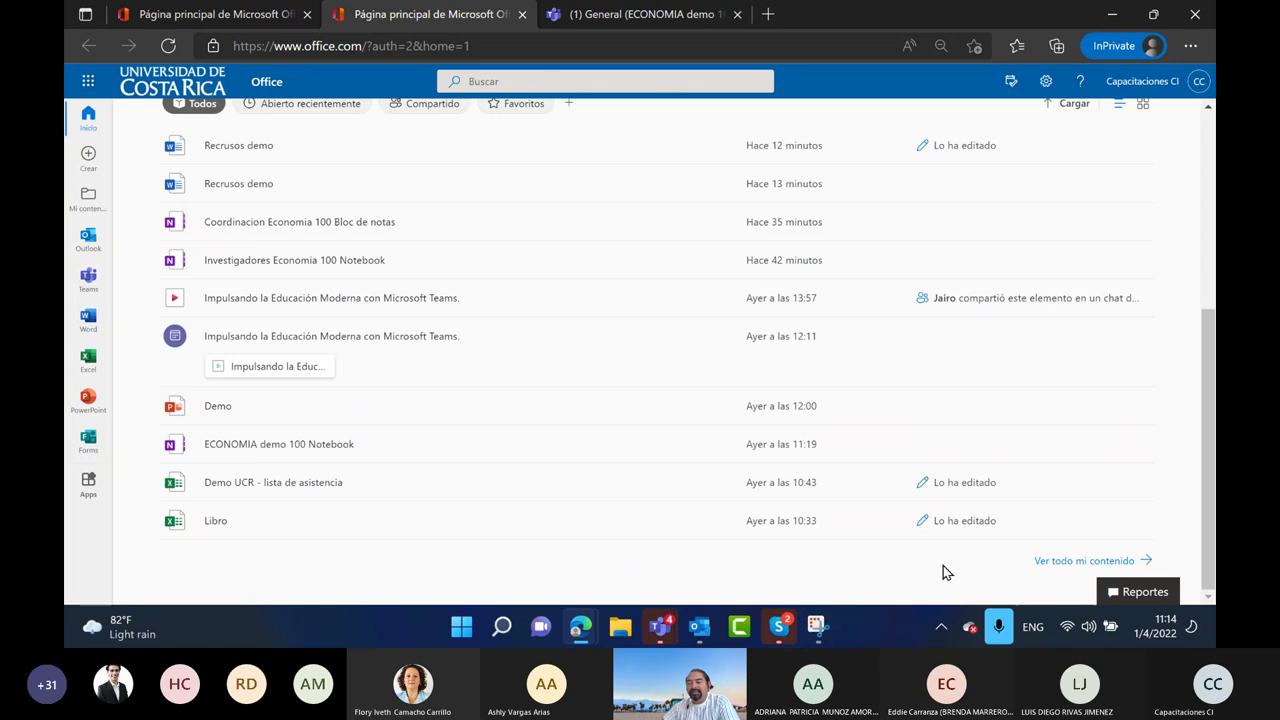
{"action": "left_click", "coordinate": [1066, 562]}
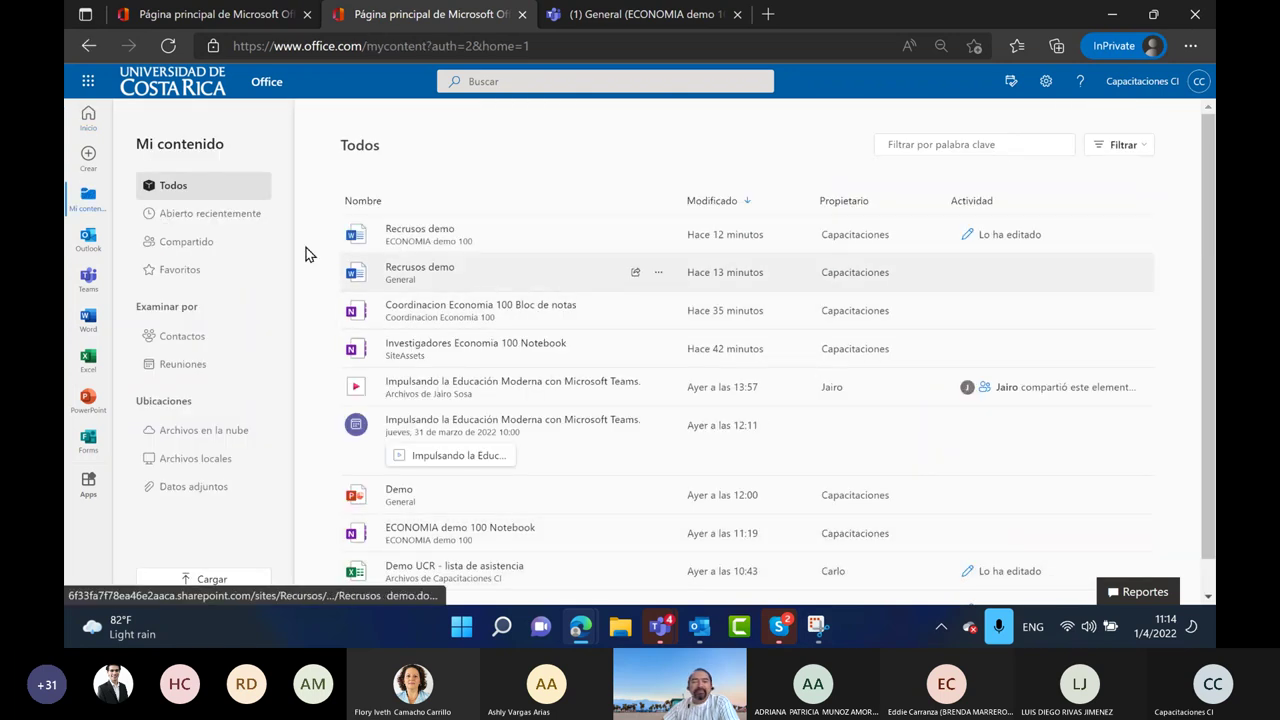
{"action": "left_click", "coordinate": [90, 55]}
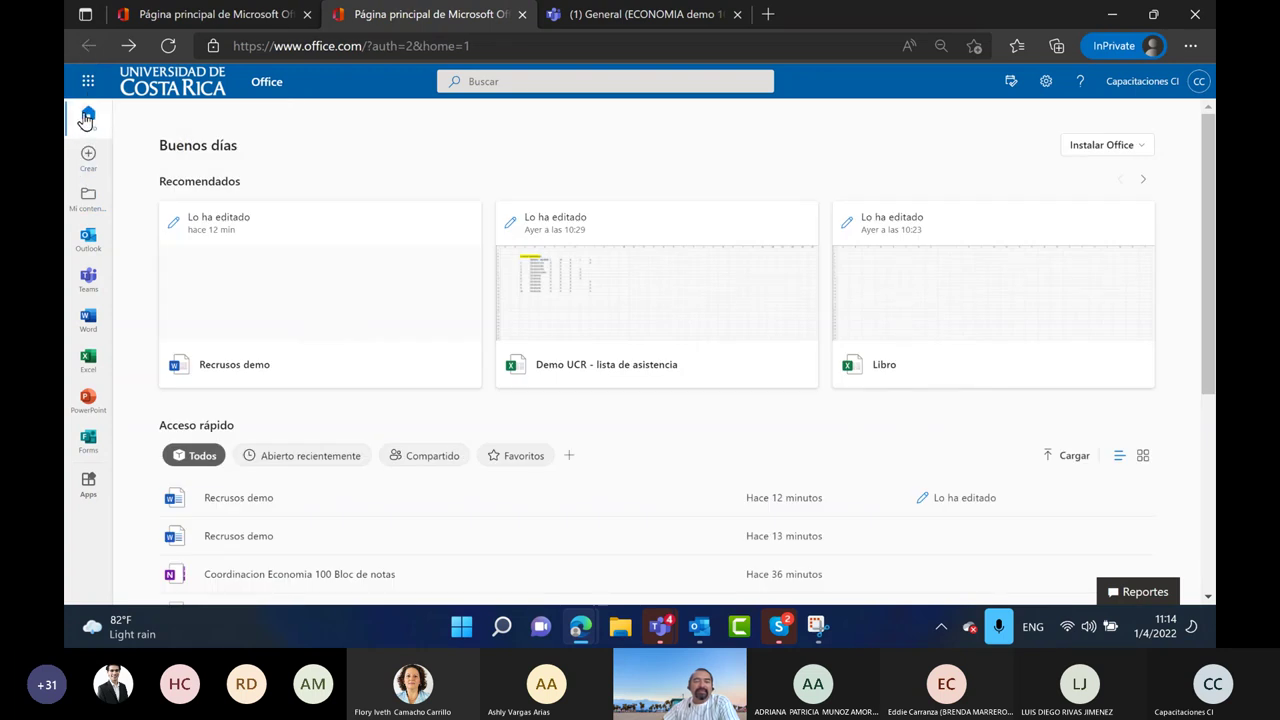
Browse the full list of Office apps in the Microsoft 365 launcher
{"action": "left_click", "coordinate": [88, 81]}
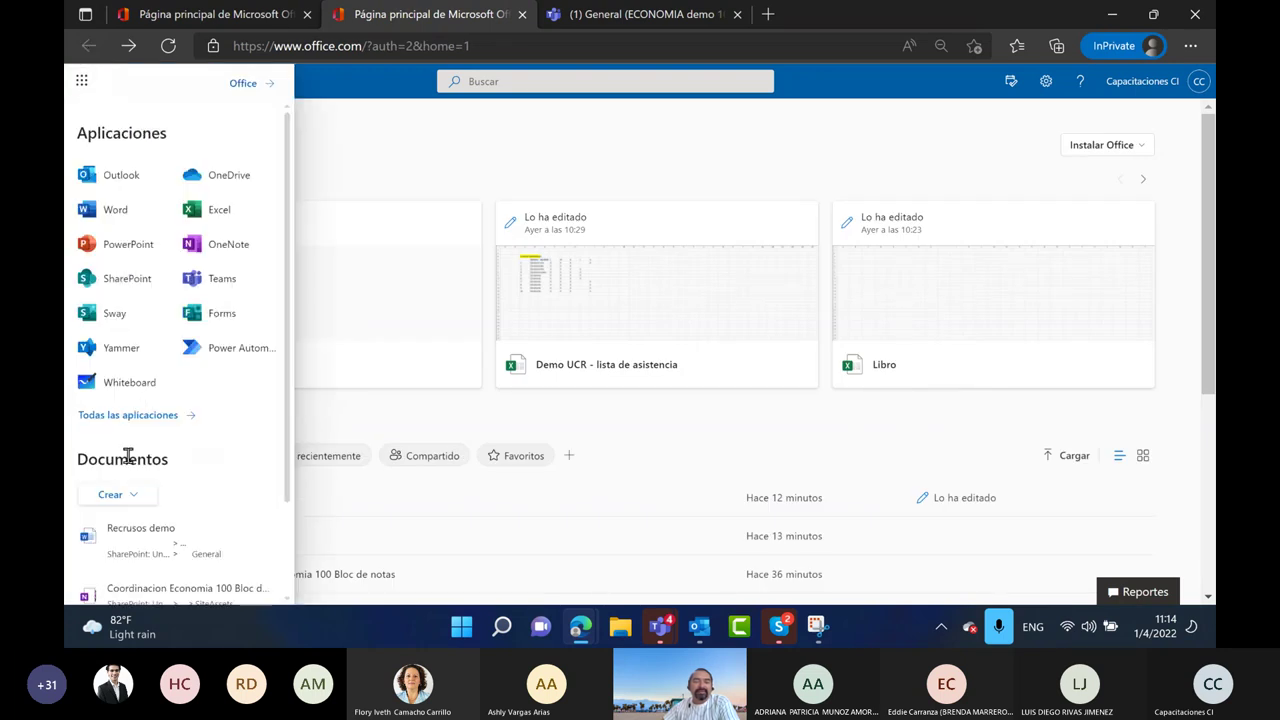
{"action": "scroll", "coordinate": [128, 455], "scroll_direction": "down", "scroll_amount": 2}
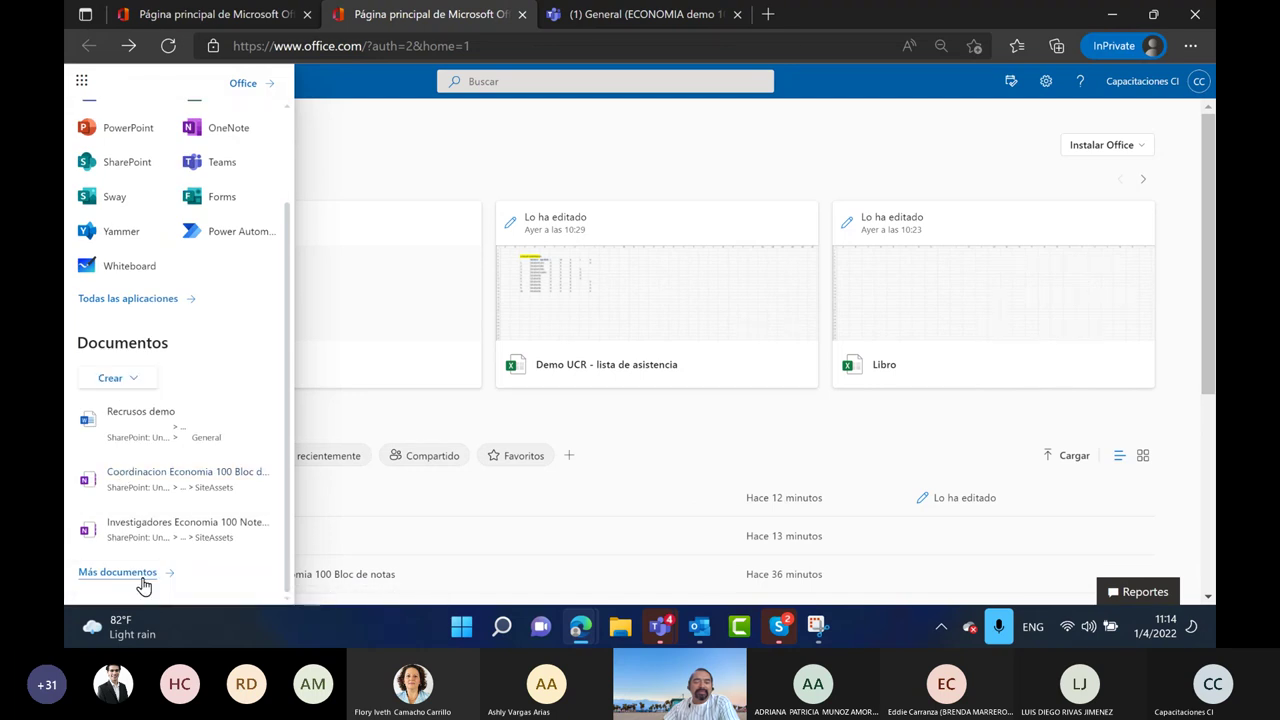
{"action": "left_click", "coordinate": [137, 306]}
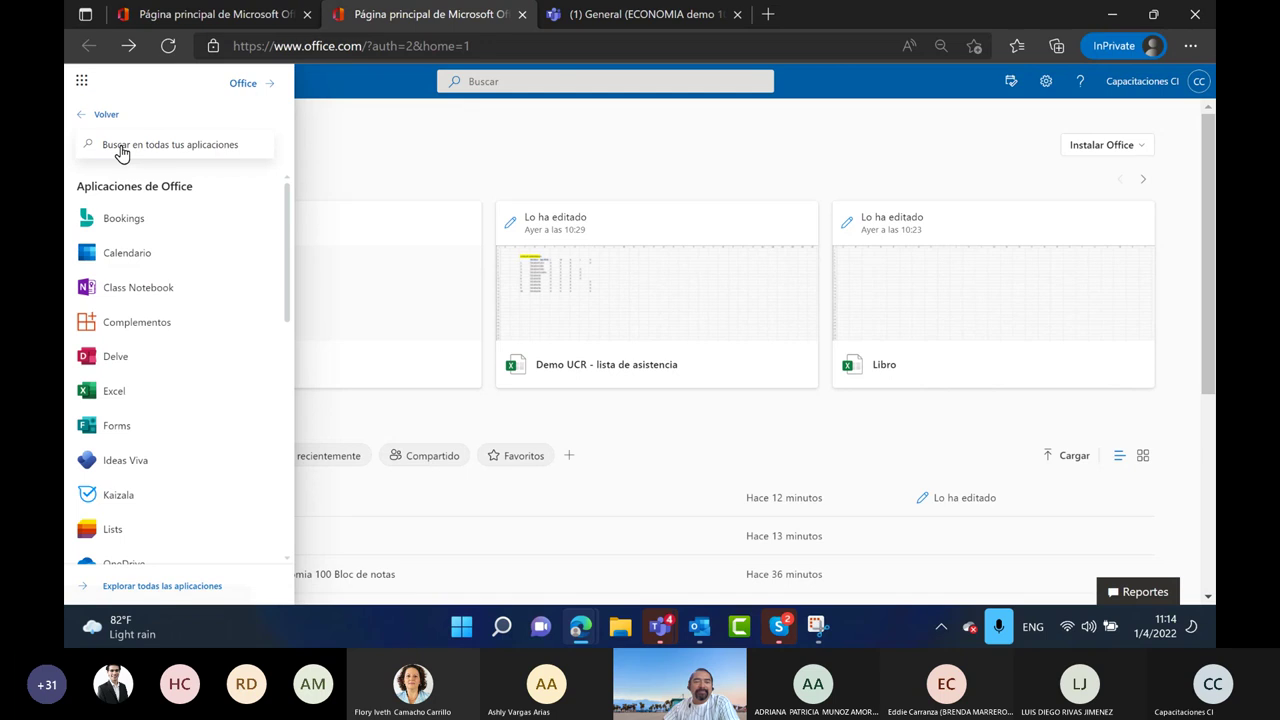
{"action": "scroll", "coordinate": [250, 510], "scroll_direction": "down", "scroll_amount": 6}
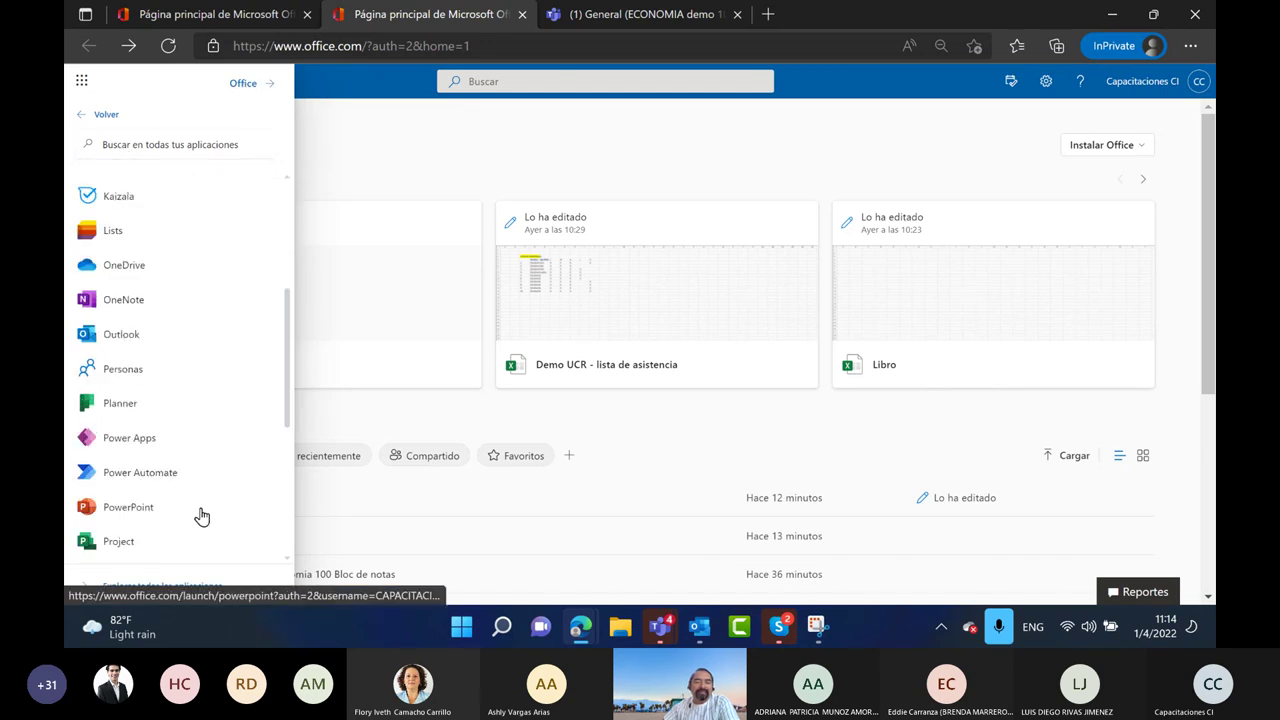
{"action": "scroll", "coordinate": [182, 485], "scroll_direction": "up", "scroll_amount": 6}
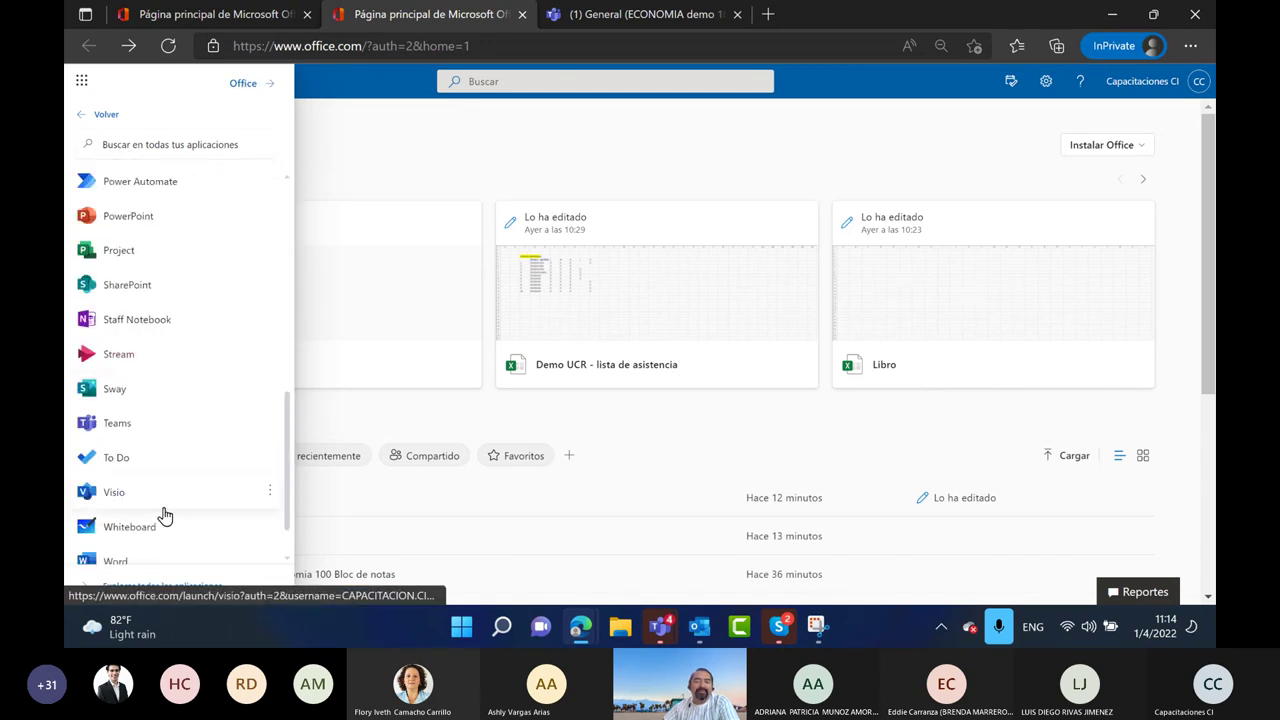
Close the extra Office home tab and the launcher, then open the Configuración panel
{"action": "left_click", "coordinate": [240, 86]}
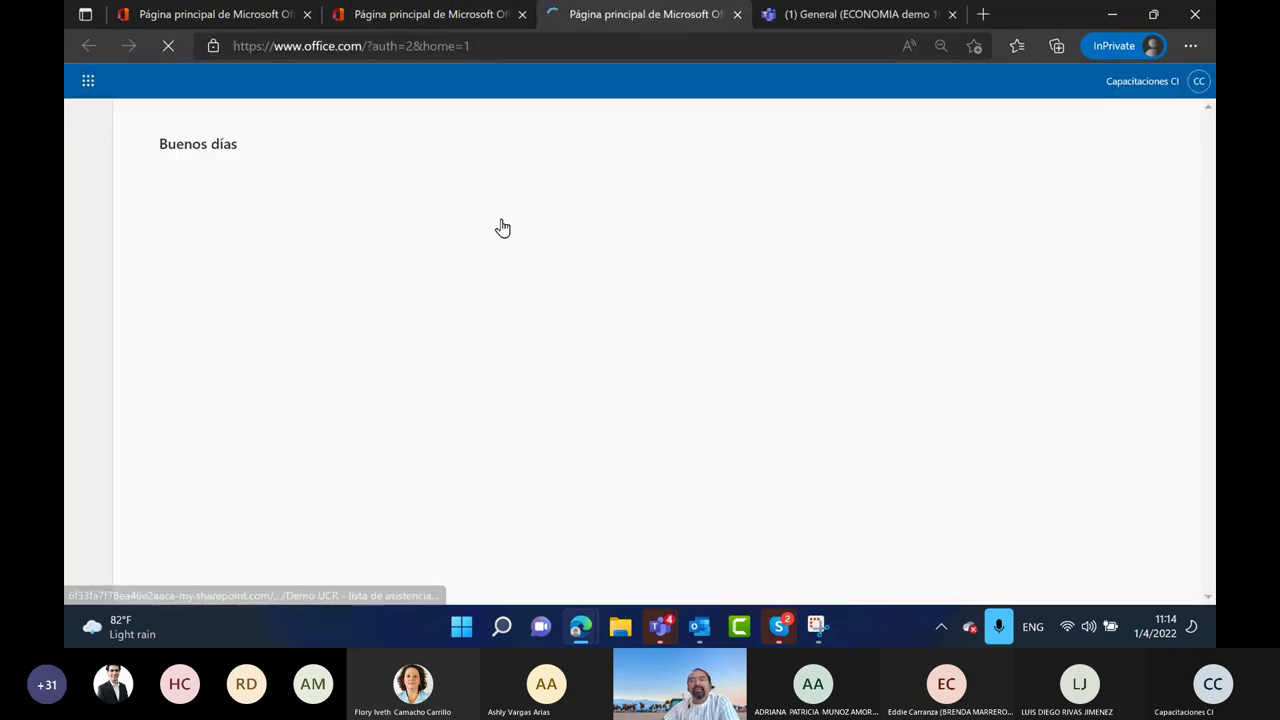
{"action": "left_click", "coordinate": [736, 15]}
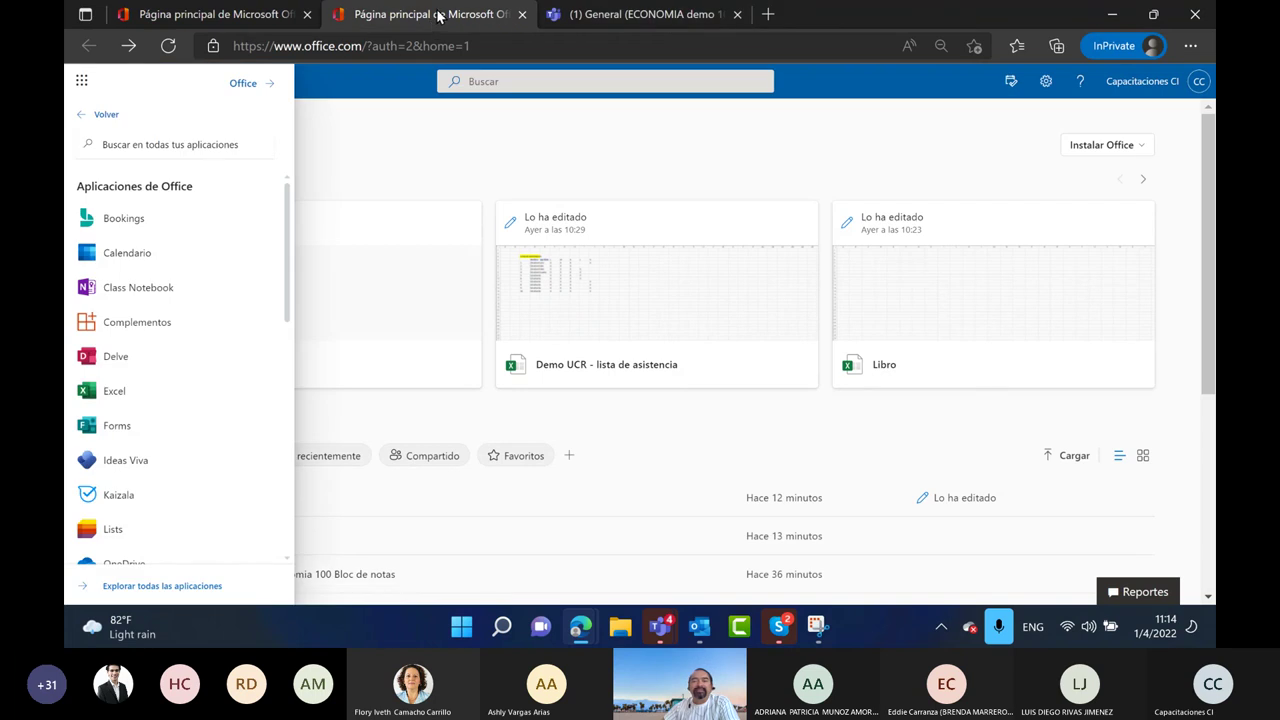
{"action": "left_click", "coordinate": [540, 163]}
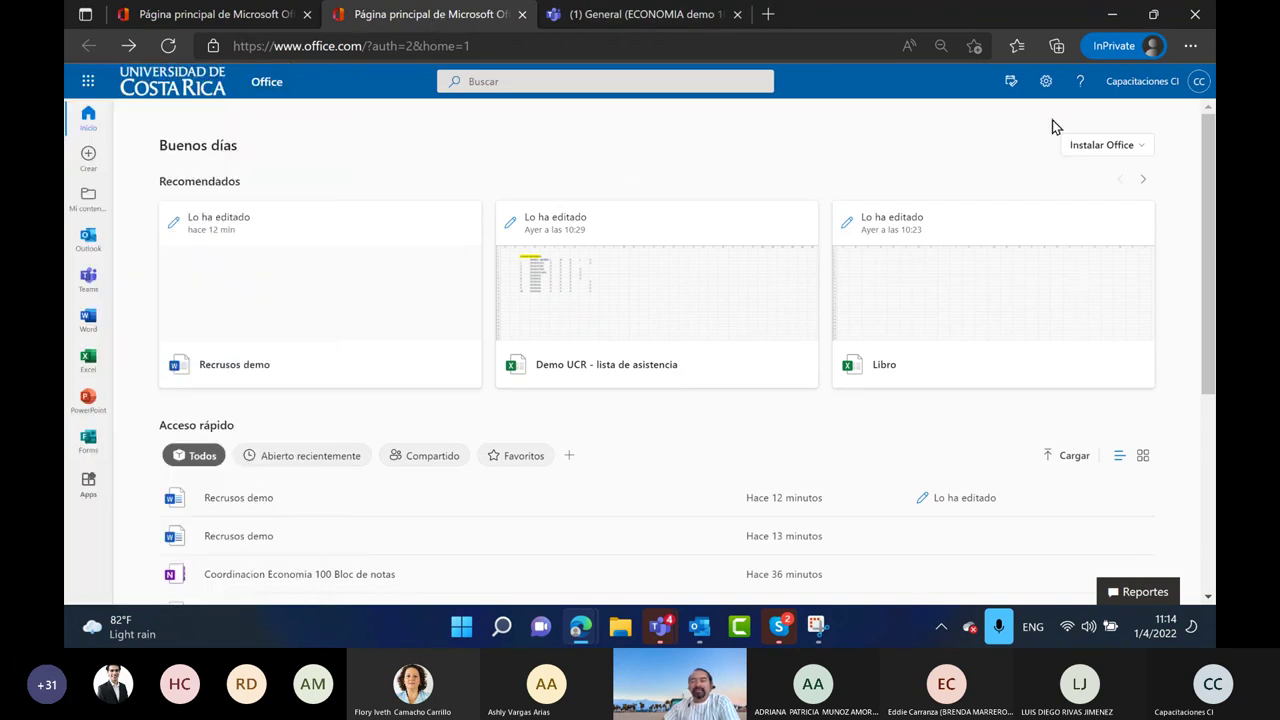
{"action": "left_click", "coordinate": [1046, 83]}
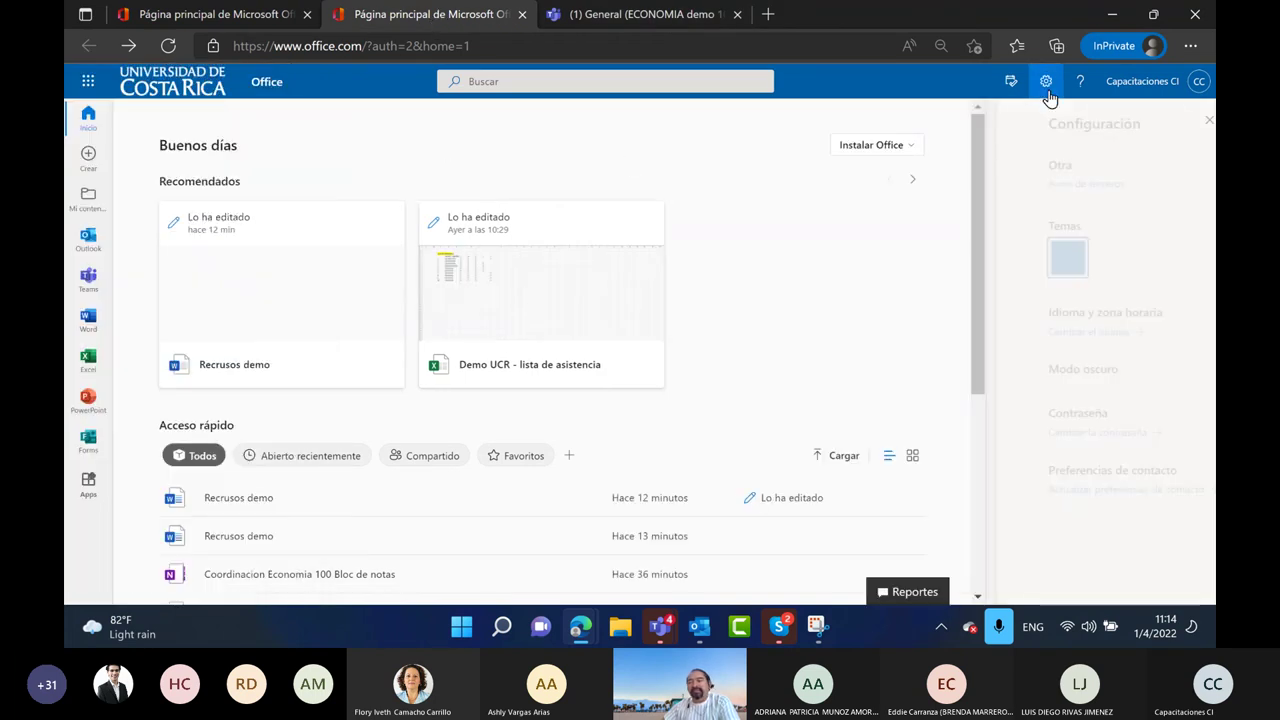
Close the settings panel and visit the Mi contenido and Crear pages
{"action": "left_click", "coordinate": [1208, 121]}
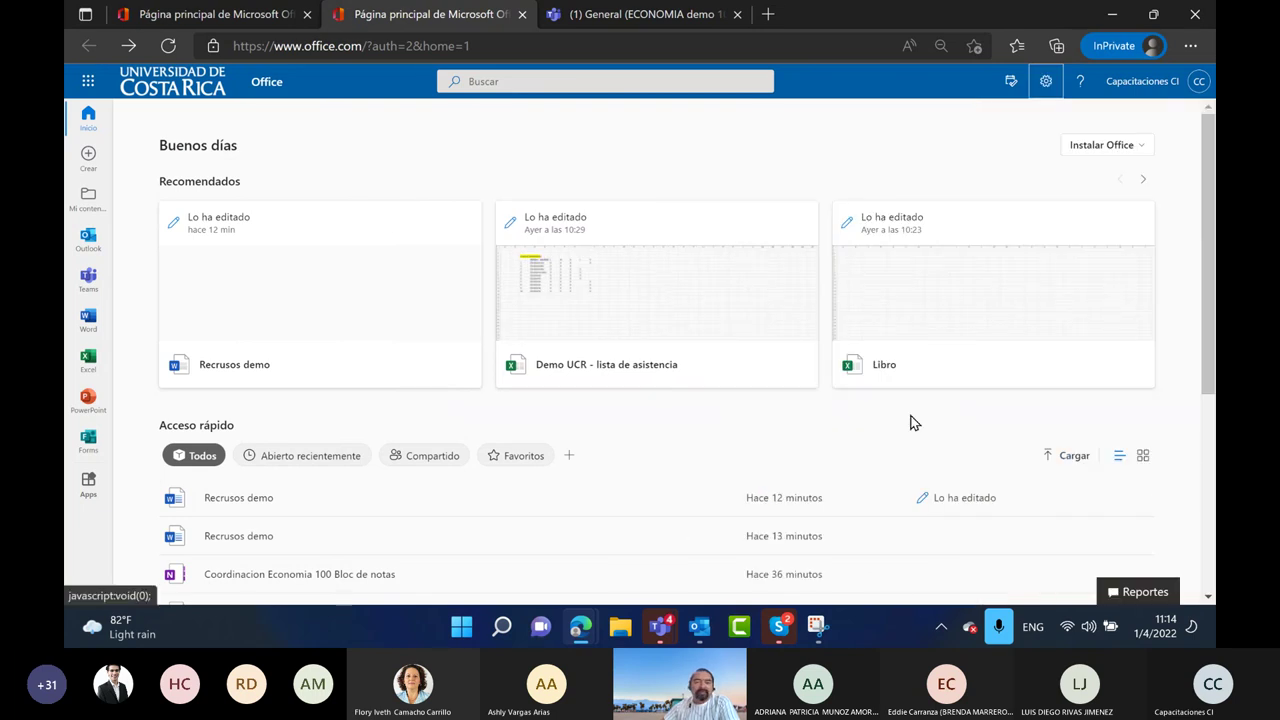
{"action": "left_click", "coordinate": [88, 203]}
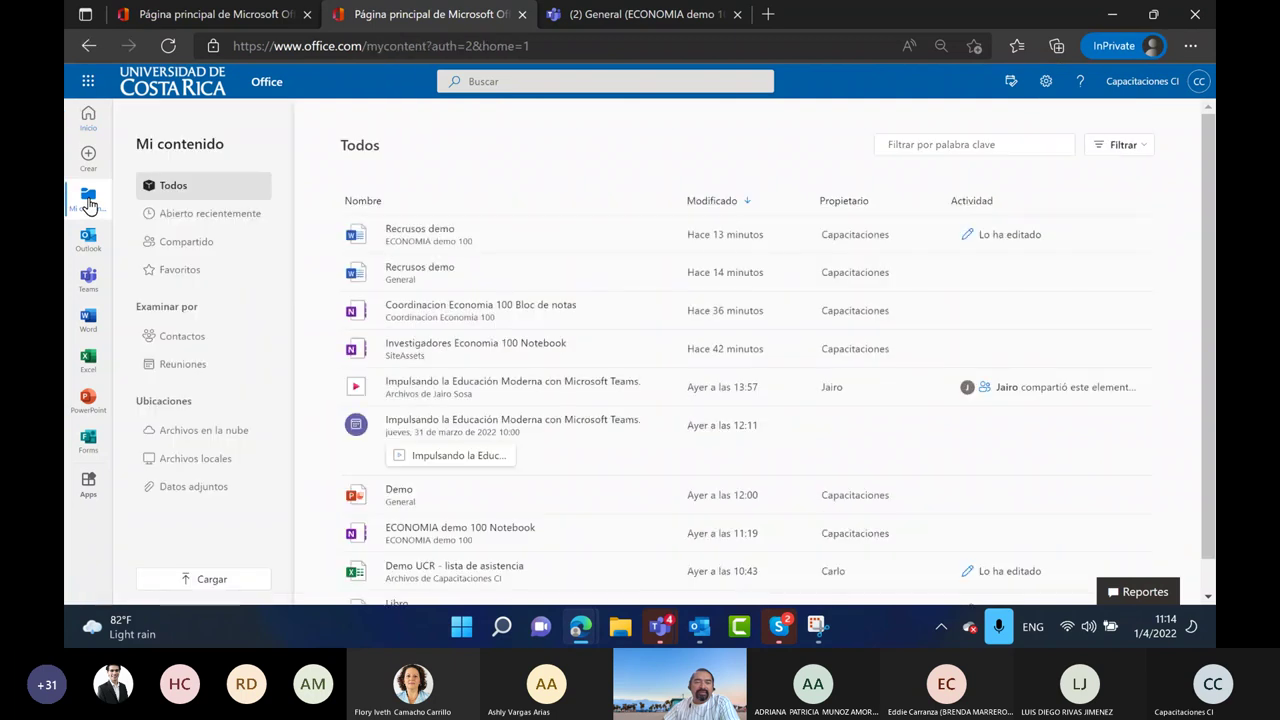
{"action": "scroll", "coordinate": [423, 449], "scroll_direction": "down", "scroll_amount": 1}
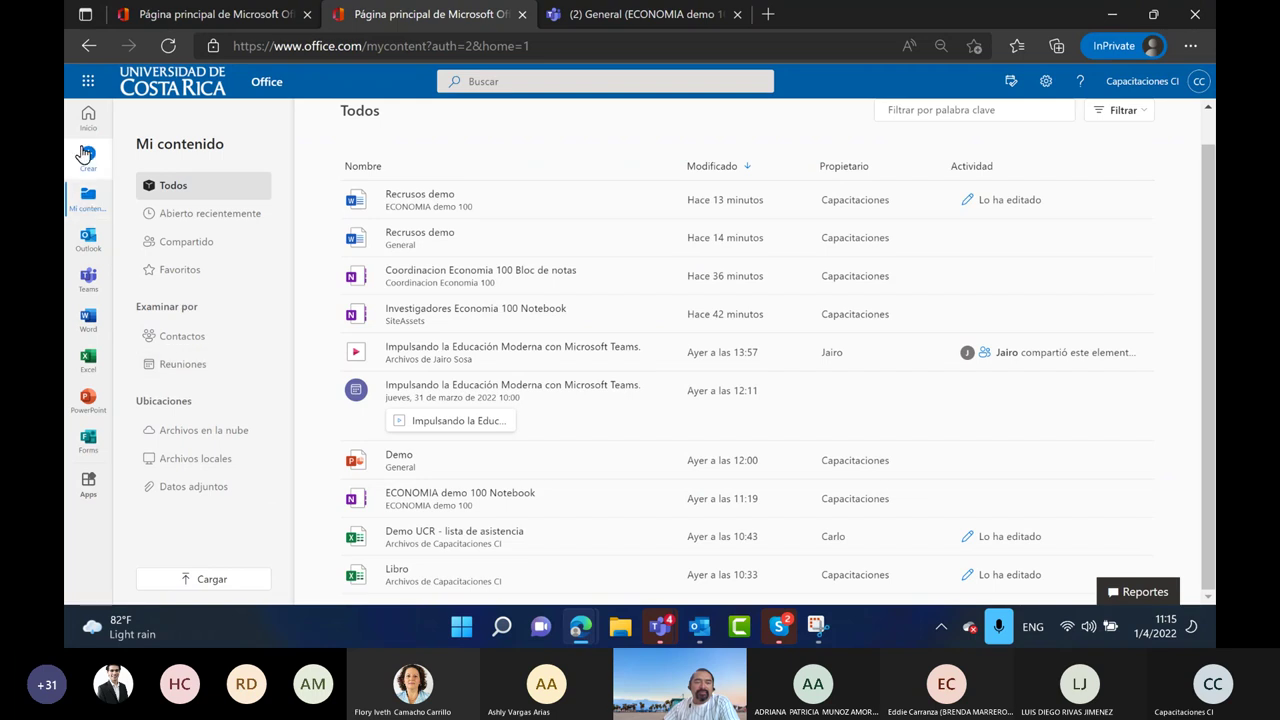
{"action": "left_click", "coordinate": [88, 155]}
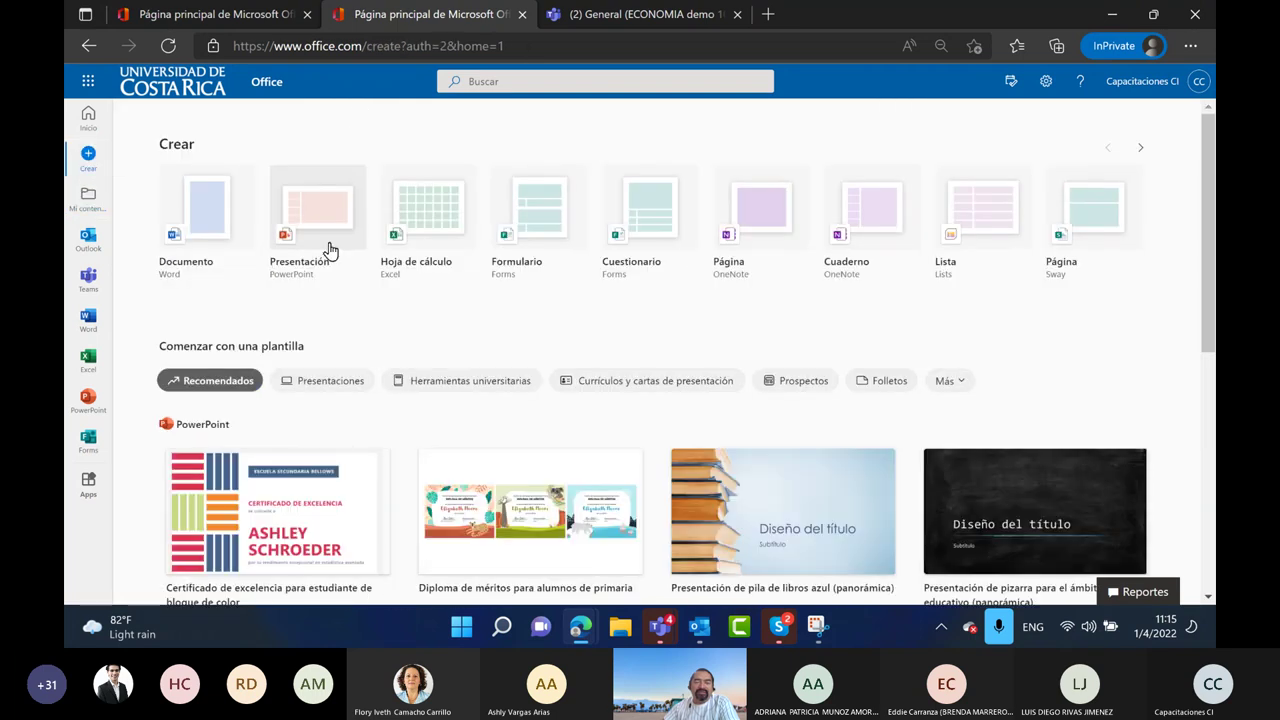
{"action": "scroll", "coordinate": [334, 286], "scroll_direction": "down", "scroll_amount": 5}
{"action": "scroll", "coordinate": [363, 377], "scroll_direction": "up", "scroll_amount": 3}
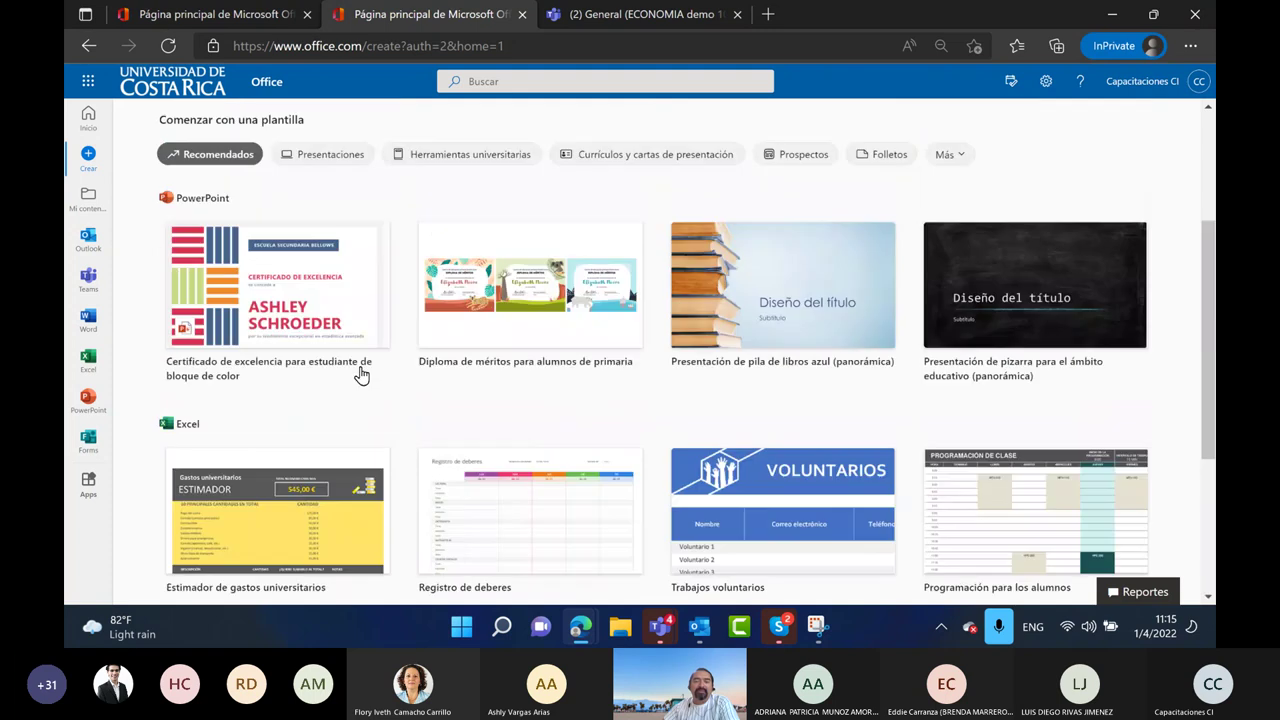
{"action": "scroll", "coordinate": [362, 375], "scroll_direction": "up", "scroll_amount": 2}
Return to Inicio and bring up the app launcher with apps and recent documents
{"action": "left_click", "coordinate": [88, 118]}
{"action": "scroll", "coordinate": [343, 406], "scroll_direction": "down", "scroll_amount": 2}
{"action": "scroll", "coordinate": [346, 403], "scroll_direction": "up", "scroll_amount": 2}
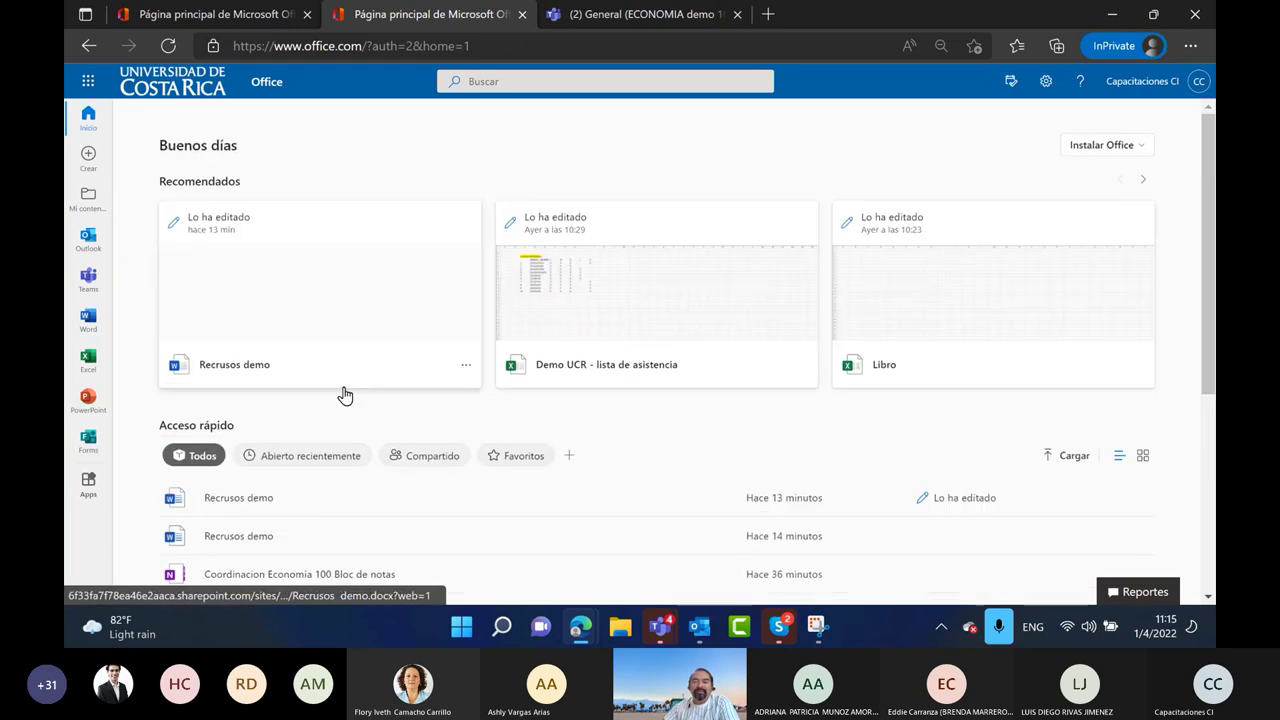
{"action": "mouse_move", "coordinate": [90, 483]}
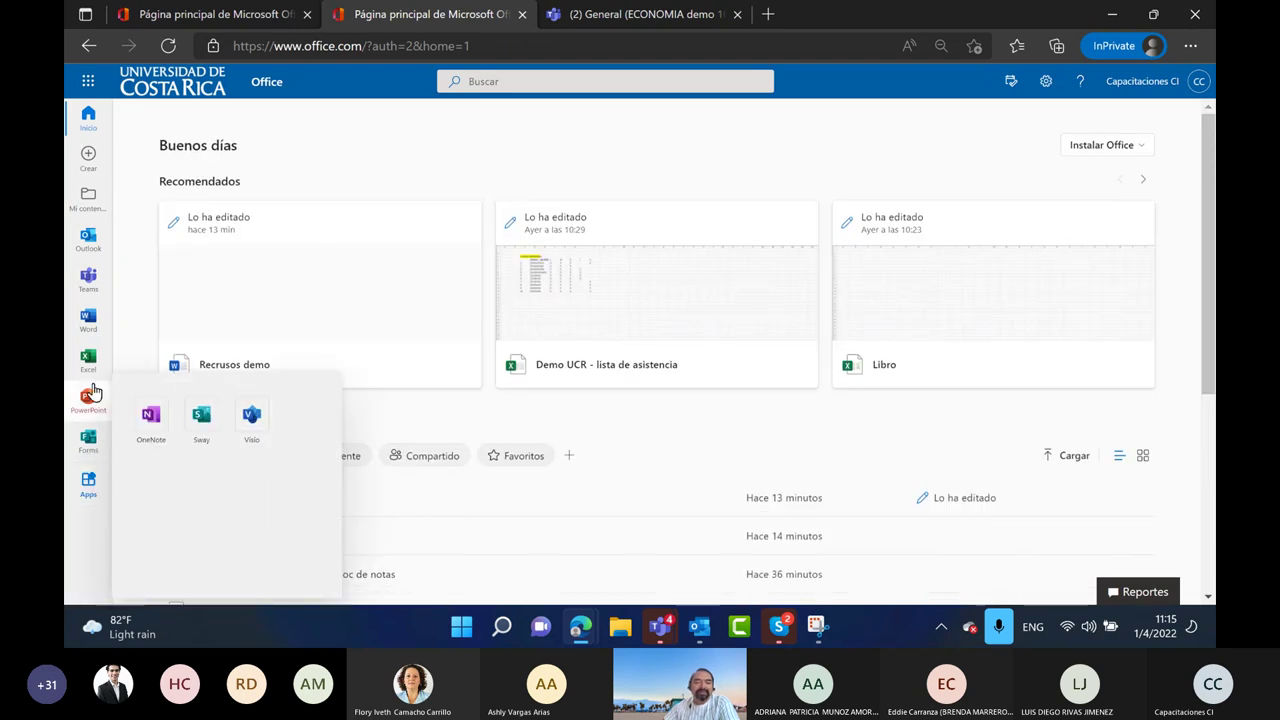
{"action": "left_click", "coordinate": [88, 81]}
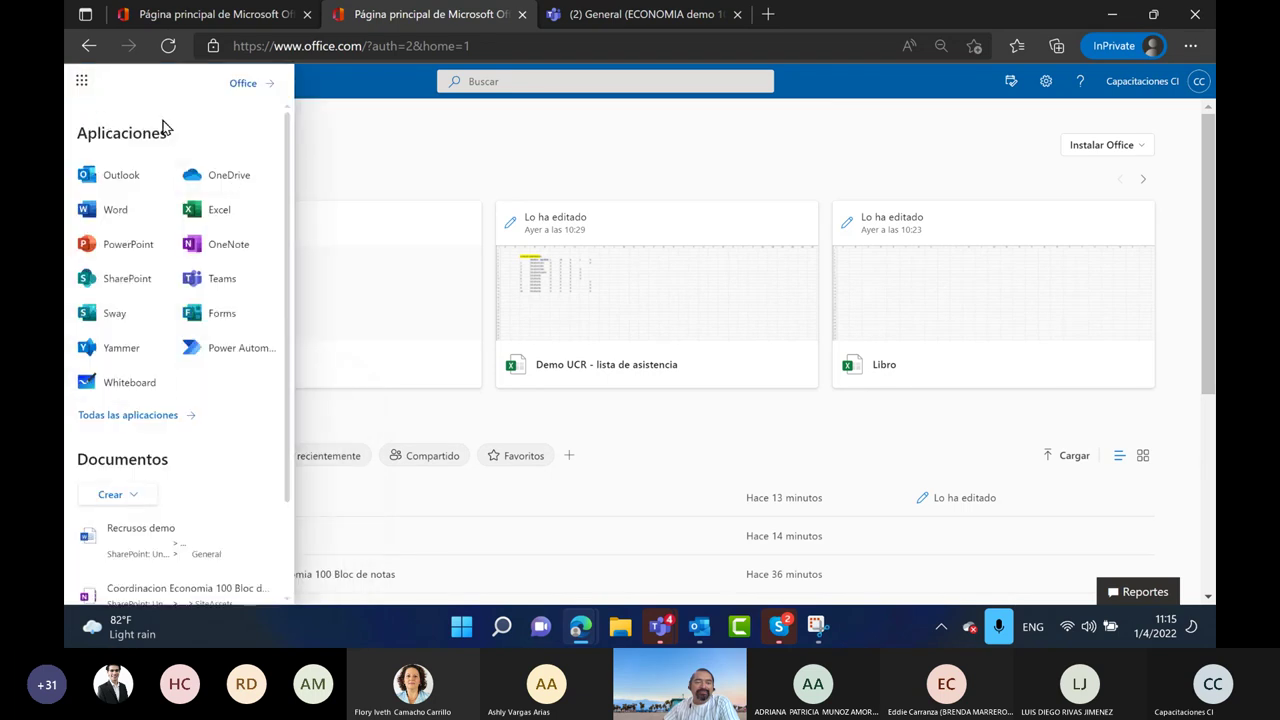
Open Explorar todas las aplicaciones in a new tab, then begin a new Snipping Tool snip
{"action": "scroll", "coordinate": [130, 470], "scroll_direction": "down", "scroll_amount": 1}
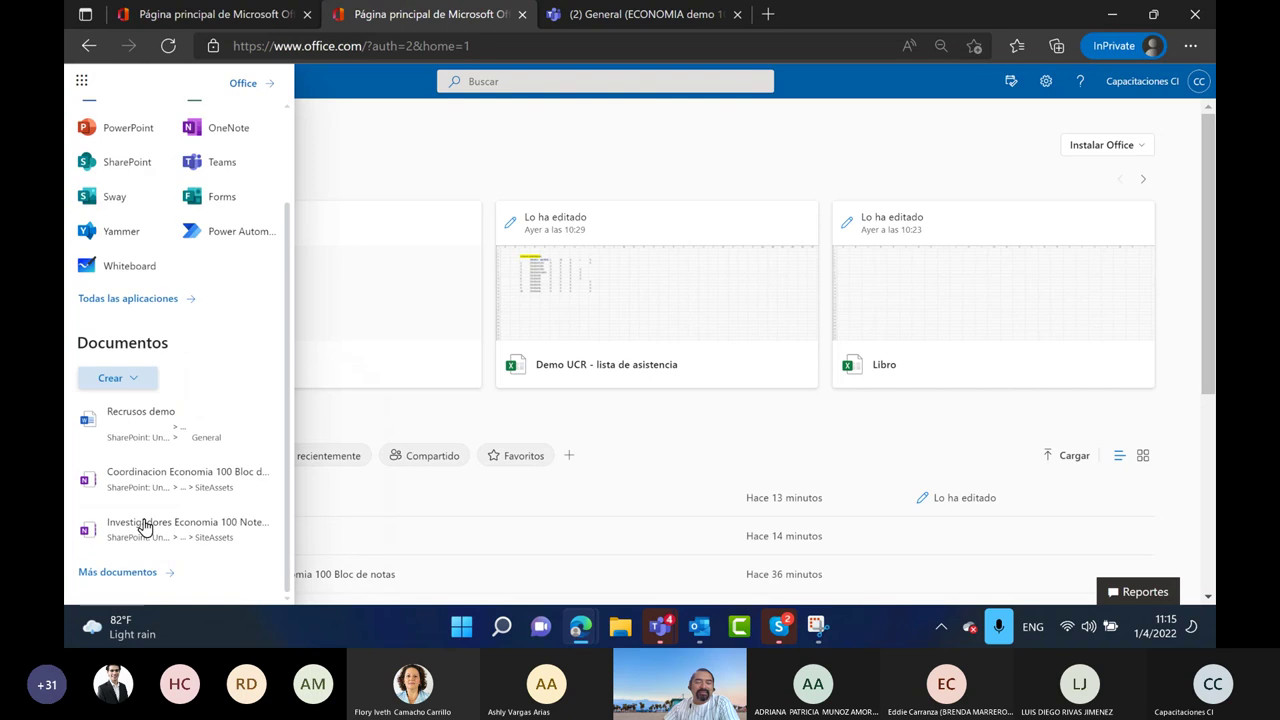
{"action": "left_click", "coordinate": [136, 369]}
{"action": "left_click", "coordinate": [100, 299]}
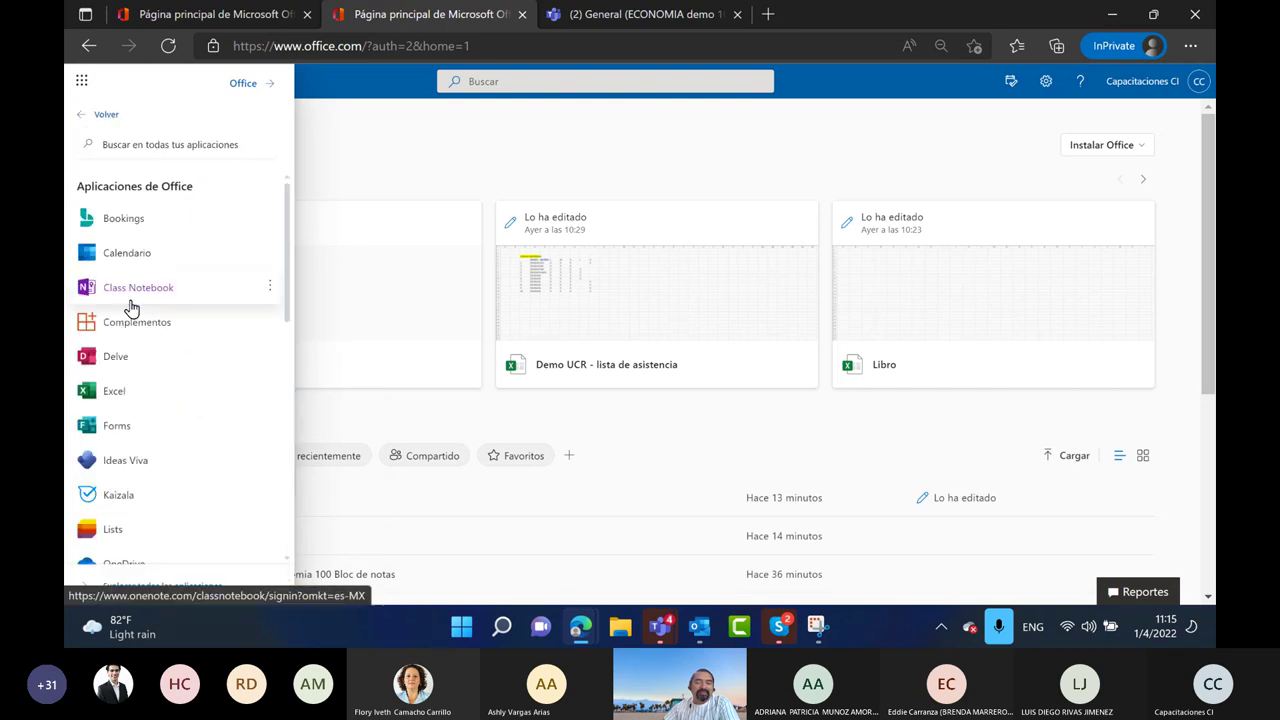
{"action": "left_click", "coordinate": [120, 150]}
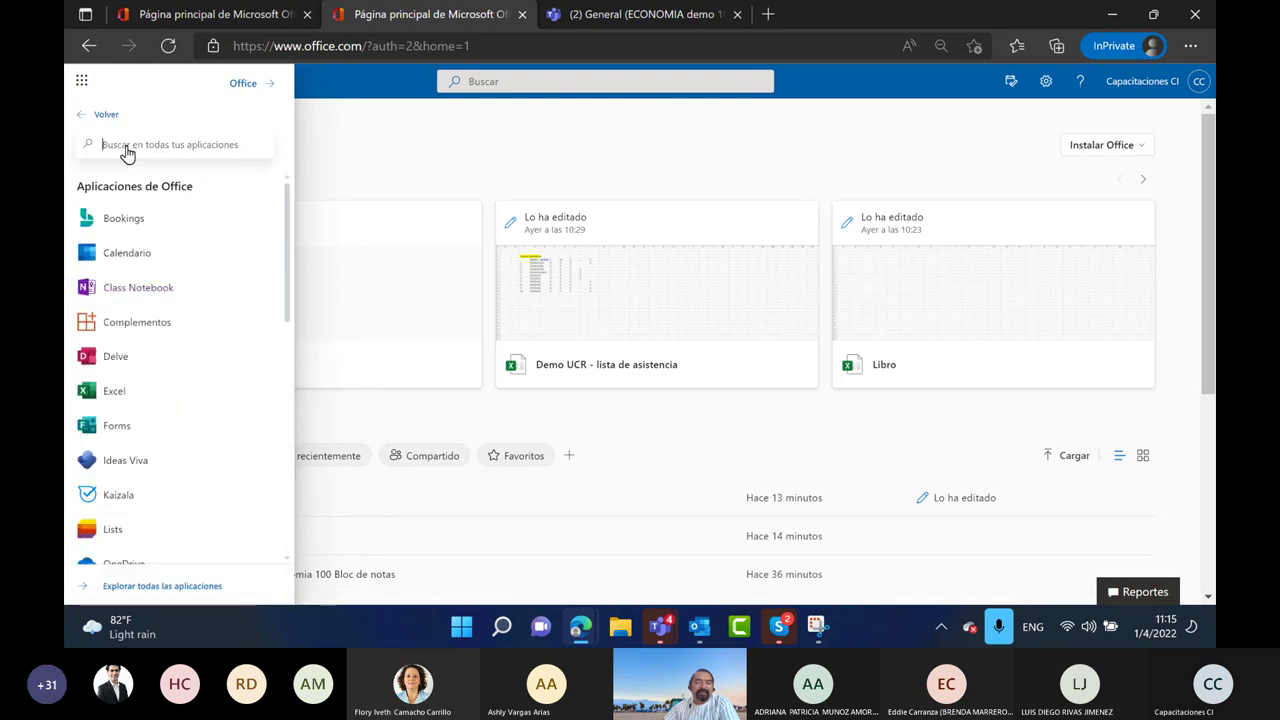
{"action": "scroll", "coordinate": [165, 300], "scroll_direction": "down", "scroll_amount": 4}
{"action": "left_click", "coordinate": [158, 588]}
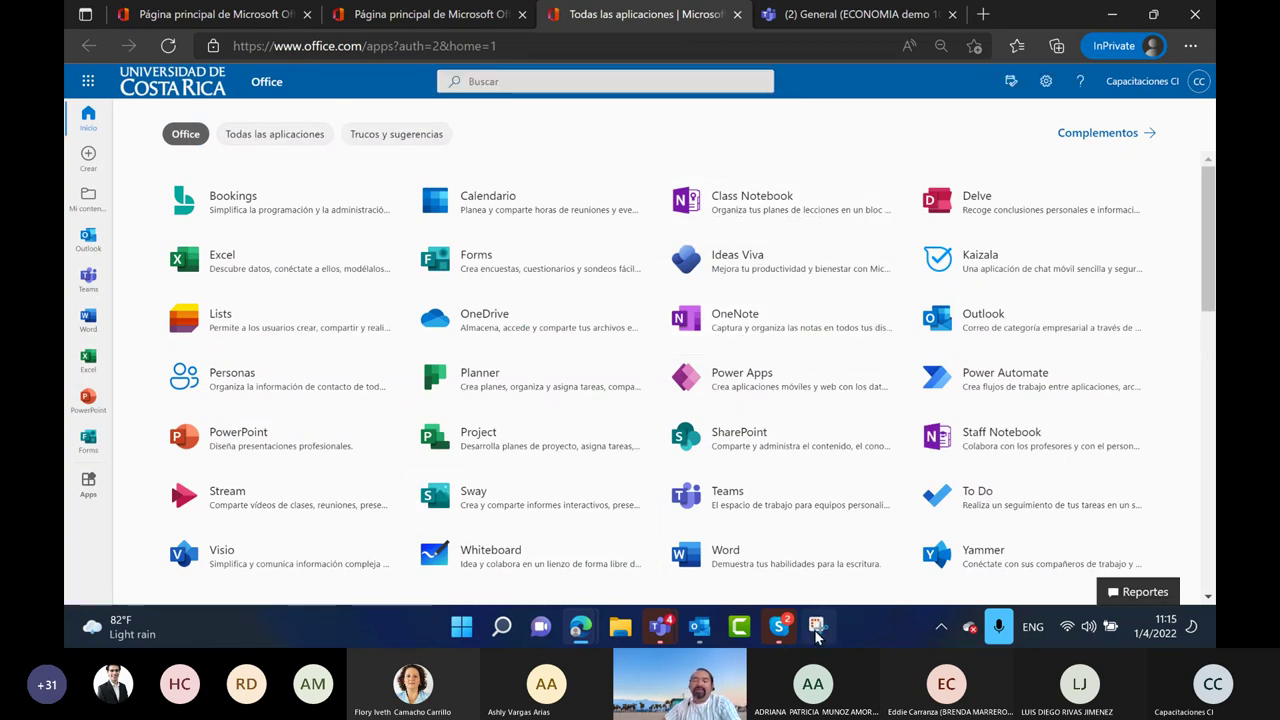
{"action": "left_click", "coordinate": [816, 626]}
{"action": "left_click", "coordinate": [118, 53]}
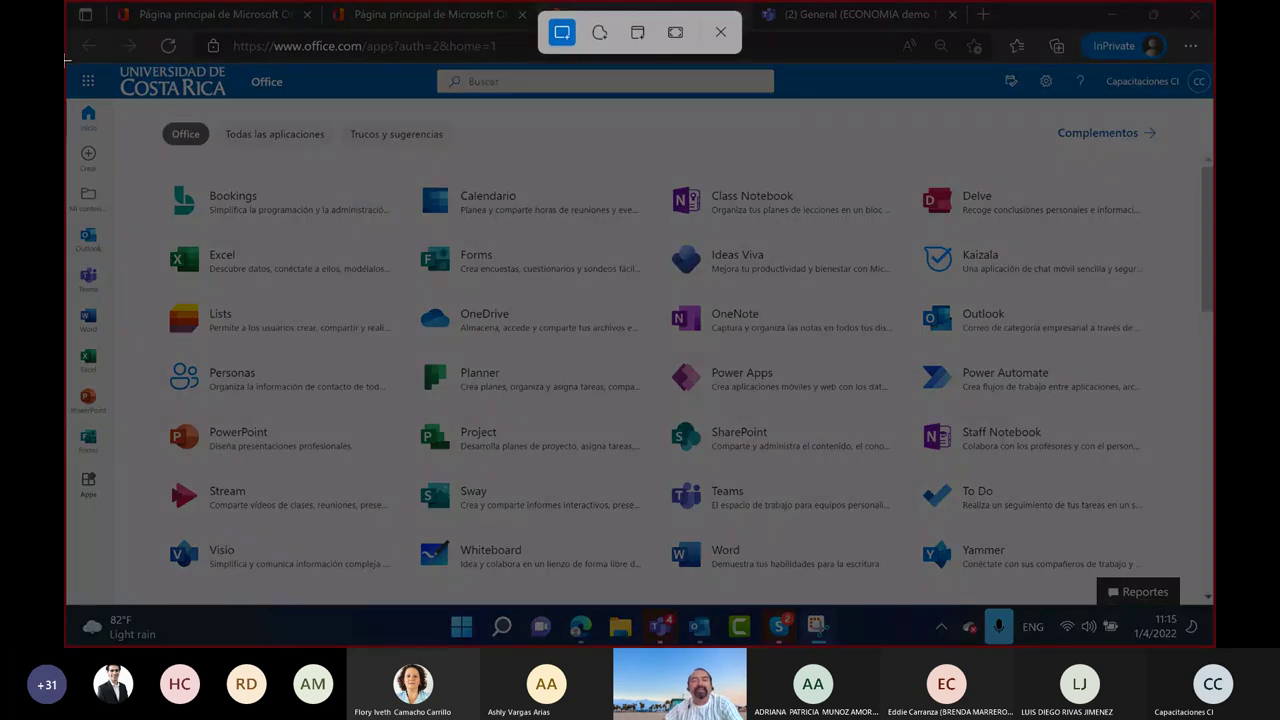
Snip the whole all-apps page and highlight the Teams tile in pink
{"action": "left_click_drag", "start_coordinate": [70, 64], "coordinate": [1210, 614]}
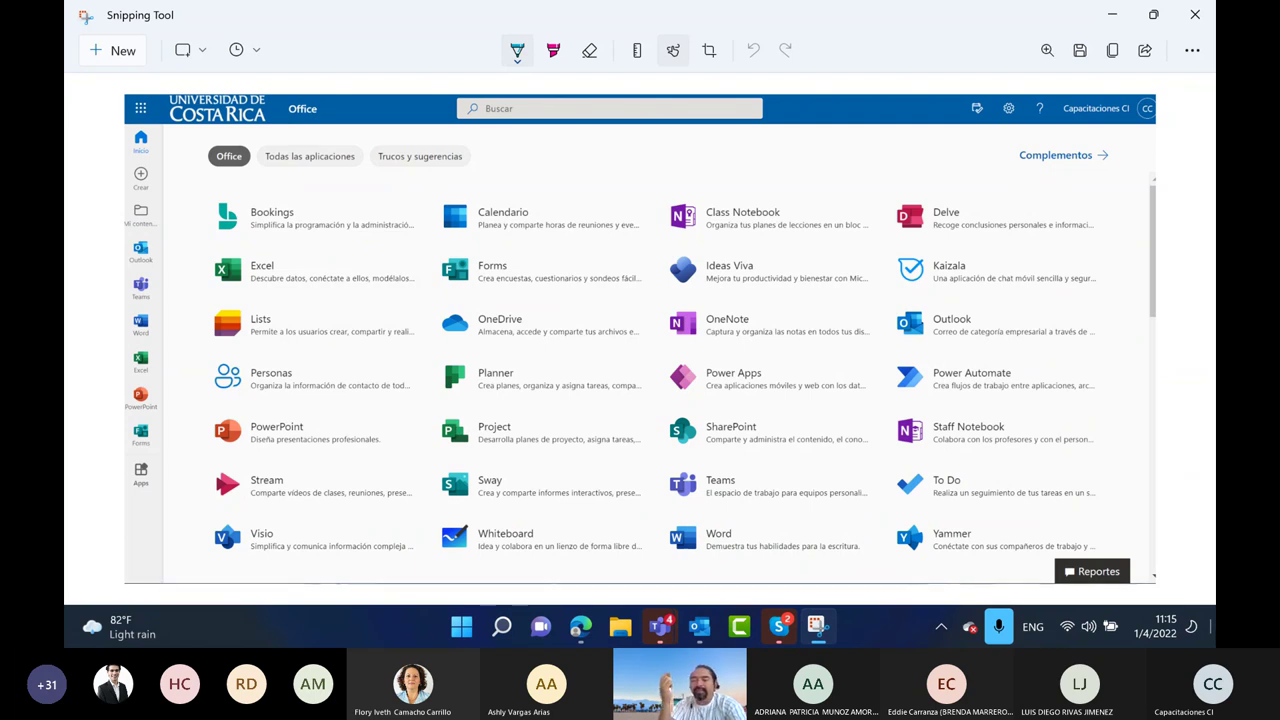
{"action": "left_click", "coordinate": [553, 50]}
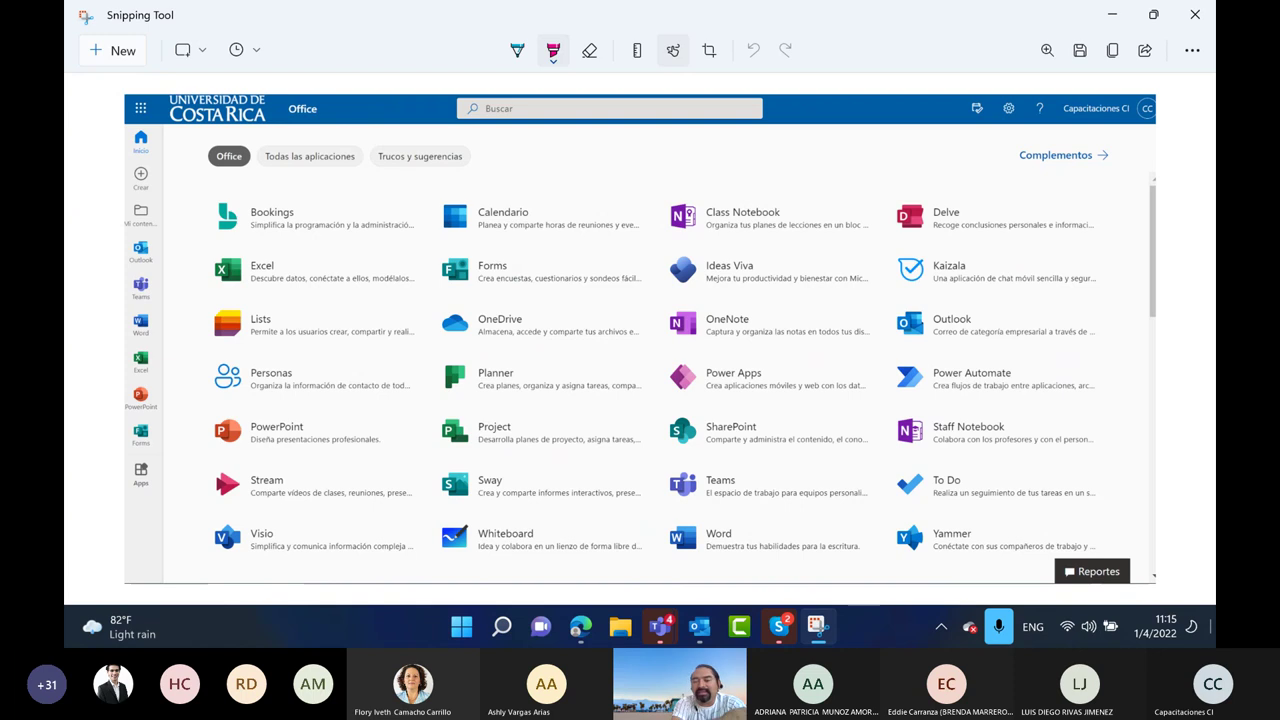
{"action": "mouse_move", "coordinate": [646, 466]}
{"action": "left_mouse_down"}
{"action": "mouse_move", "coordinate": [848, 462]}
{"action": "mouse_move", "coordinate": [796, 514]}
{"action": "mouse_move", "coordinate": [656, 512]}
{"action": "left_mouse_up"}
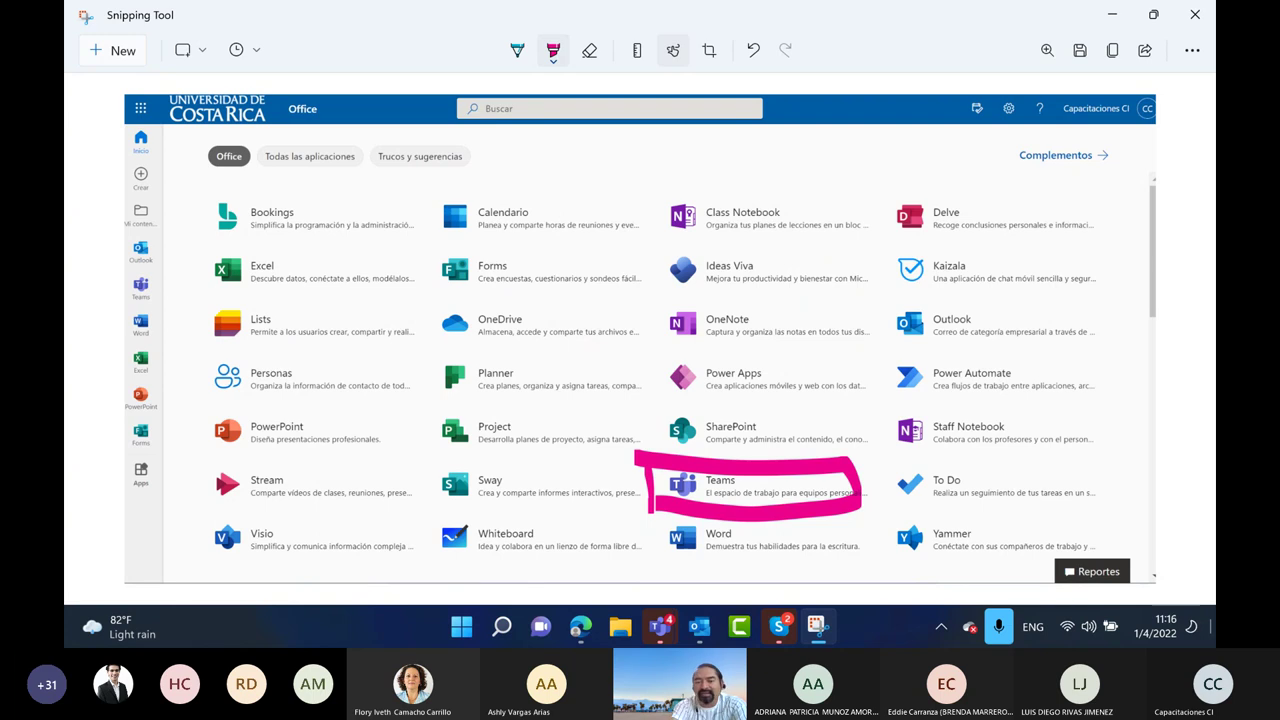
Circle the PowerPoint, Stream, Forms, Whiteboard and Word tiles in blue
{"action": "left_click", "coordinate": [517, 50]}
{"action": "mouse_move", "coordinate": [262, 402]}
{"action": "left_mouse_down"}
{"action": "mouse_move", "coordinate": [200, 452]}
{"action": "mouse_move", "coordinate": [252, 400]}
{"action": "left_mouse_up"}
{"action": "mouse_move", "coordinate": [236, 446]}
{"action": "left_mouse_down"}
{"action": "mouse_move", "coordinate": [188, 484]}
{"action": "mouse_move", "coordinate": [268, 452]}
{"action": "left_mouse_up"}
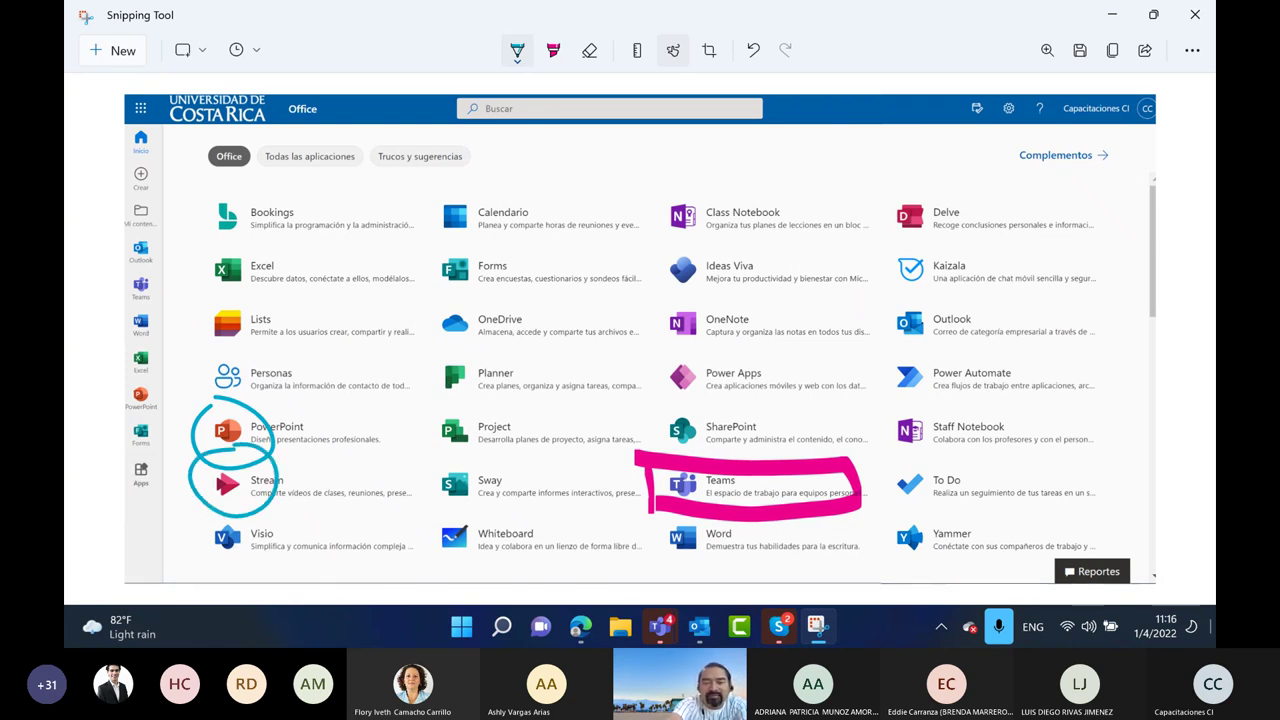
{"action": "mouse_move", "coordinate": [478, 238]}
{"action": "left_mouse_down"}
{"action": "mouse_move", "coordinate": [440, 286]}
{"action": "mouse_move", "coordinate": [505, 248]}
{"action": "left_mouse_up"}
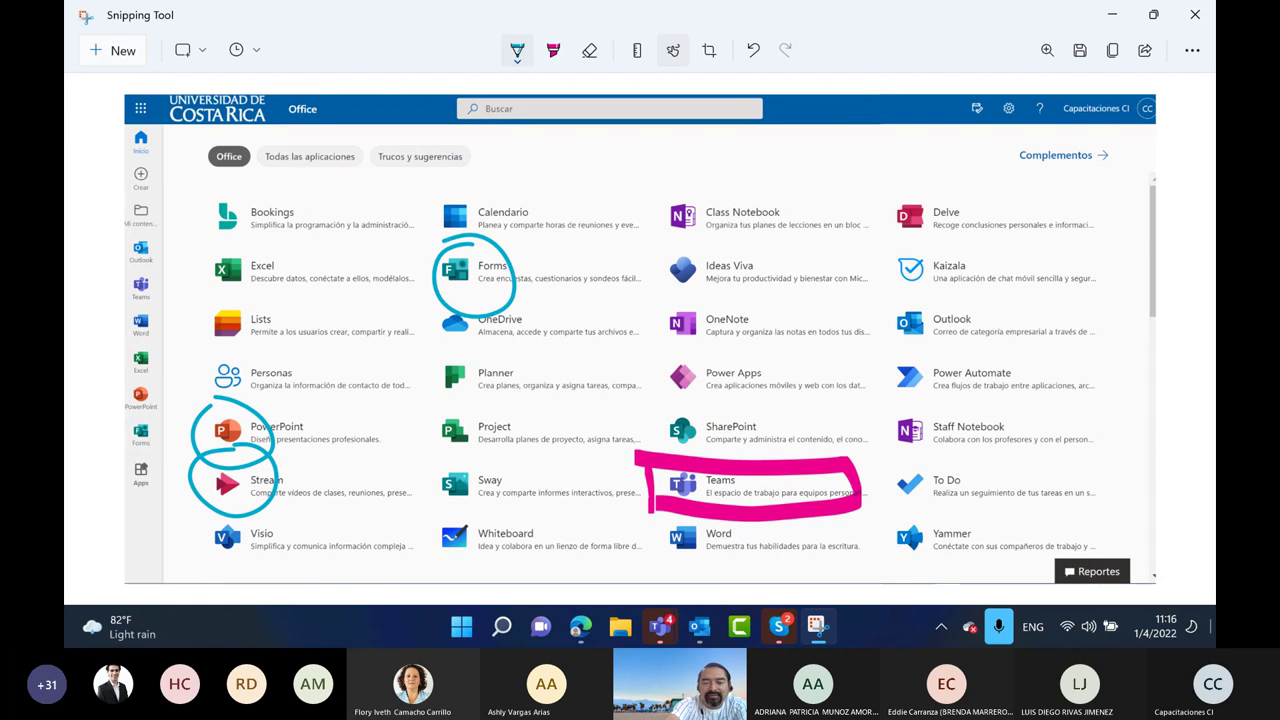
{"action": "left_click_drag", "start_coordinate": [455, 492], "coordinate": [497, 555]}
{"action": "left_click_drag", "start_coordinate": [440, 505], "coordinate": [494, 530]}
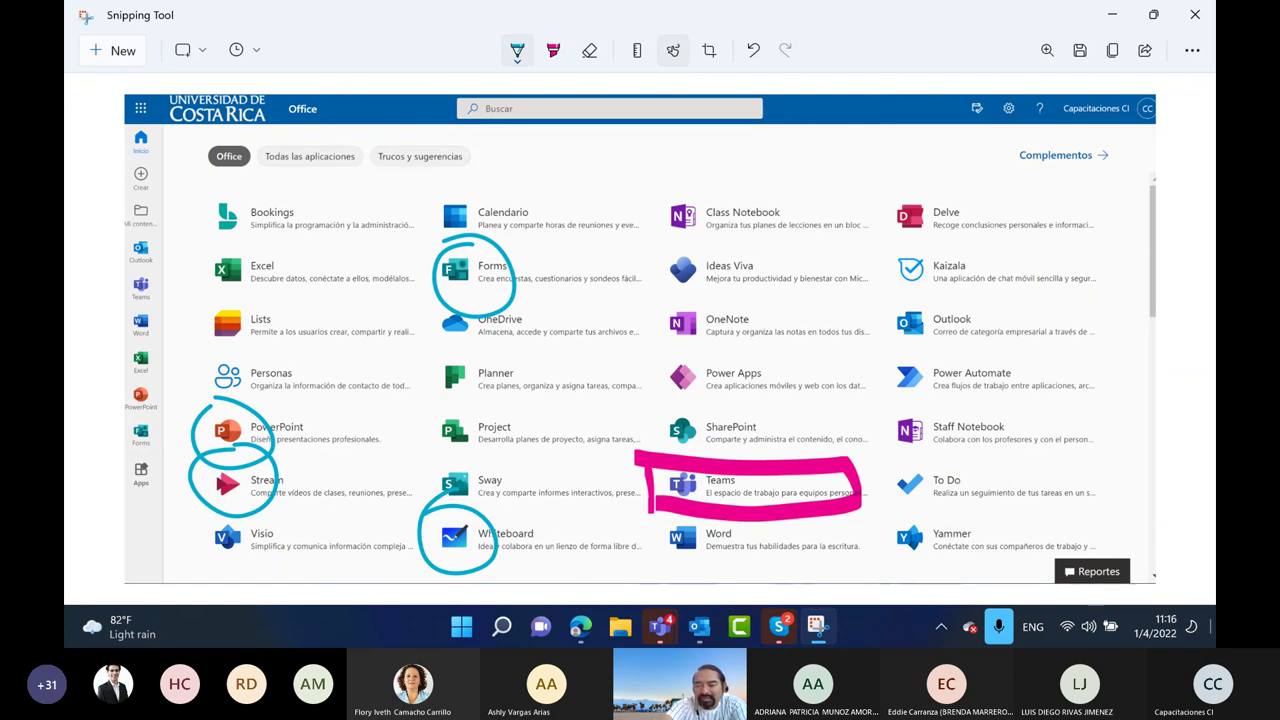
{"action": "mouse_move", "coordinate": [656, 512]}
{"action": "left_mouse_down"}
{"action": "mouse_move", "coordinate": [700, 556]}
{"action": "mouse_move", "coordinate": [682, 508]}
{"action": "left_mouse_up"}
Draw blue arrows from Forms, PowerPoint, Stream and Whiteboard to the looped SharePoint tile
{"action": "mouse_move", "coordinate": [522, 294]}
{"action": "left_mouse_down"}
{"action": "mouse_move", "coordinate": [745, 440]}
{"action": "mouse_move", "coordinate": [712, 422]}
{"action": "mouse_move", "coordinate": [786, 432]}
{"action": "left_mouse_up"}
{"action": "left_click_drag", "start_coordinate": [262, 414], "coordinate": [680, 406]}
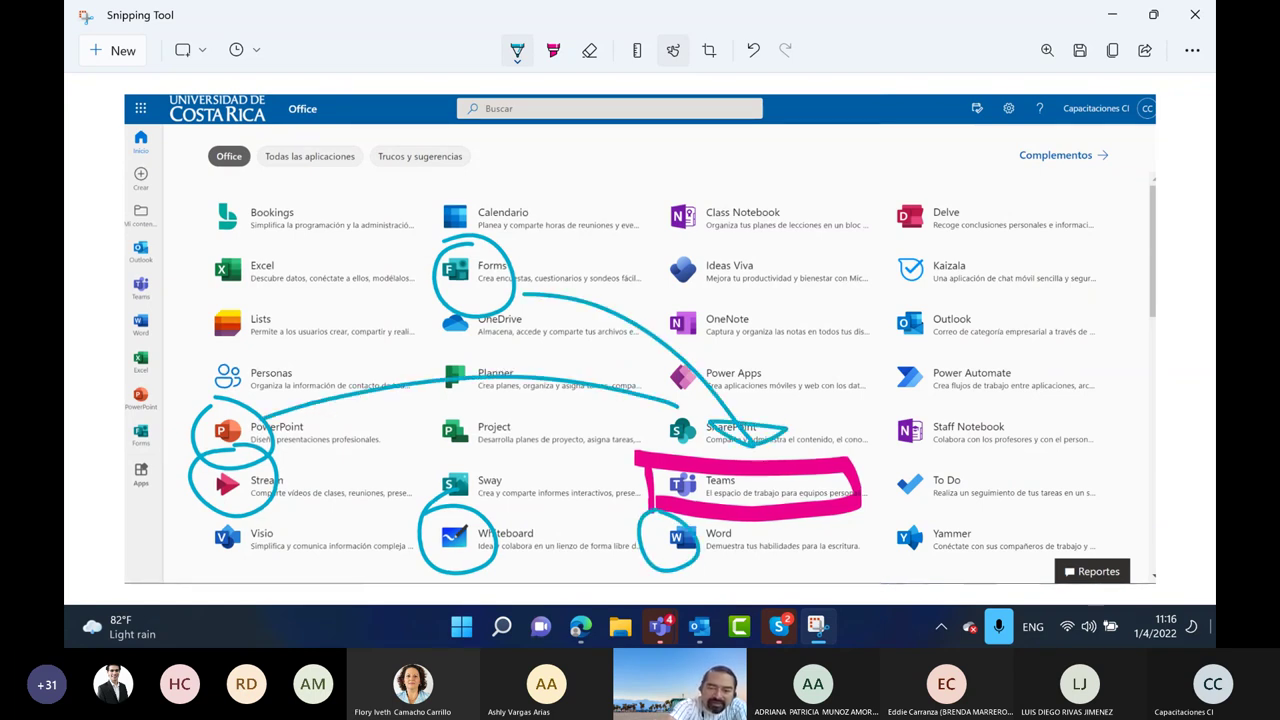
{"action": "left_click_drag", "start_coordinate": [622, 372], "coordinate": [688, 430]}
{"action": "mouse_move", "coordinate": [262, 472]}
{"action": "left_mouse_down"}
{"action": "mouse_move", "coordinate": [380, 442]}
{"action": "mouse_move", "coordinate": [680, 432]}
{"action": "left_mouse_up"}
{"action": "mouse_move", "coordinate": [478, 518]}
{"action": "left_mouse_down"}
{"action": "mouse_move", "coordinate": [632, 456]}
{"action": "mouse_move", "coordinate": [594, 462]}
{"action": "mouse_move", "coordinate": [634, 440]}
{"action": "left_mouse_up"}
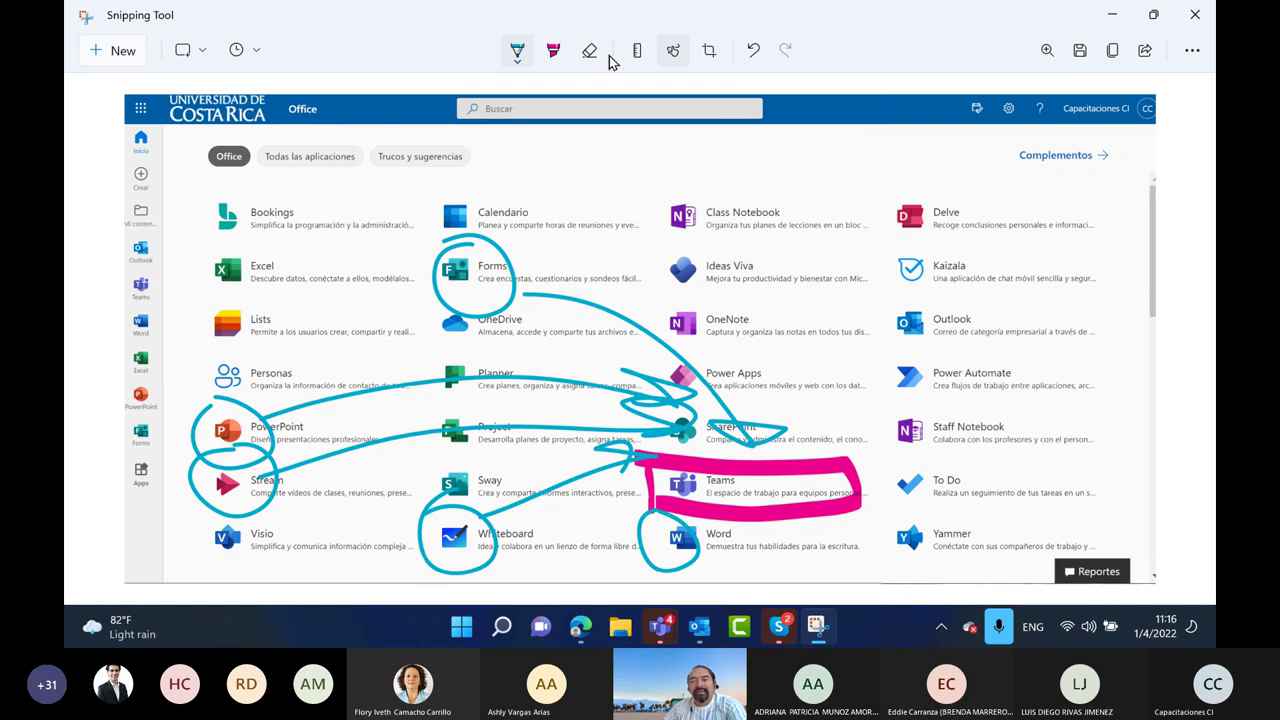
{"action": "left_click", "coordinate": [123, 50]}
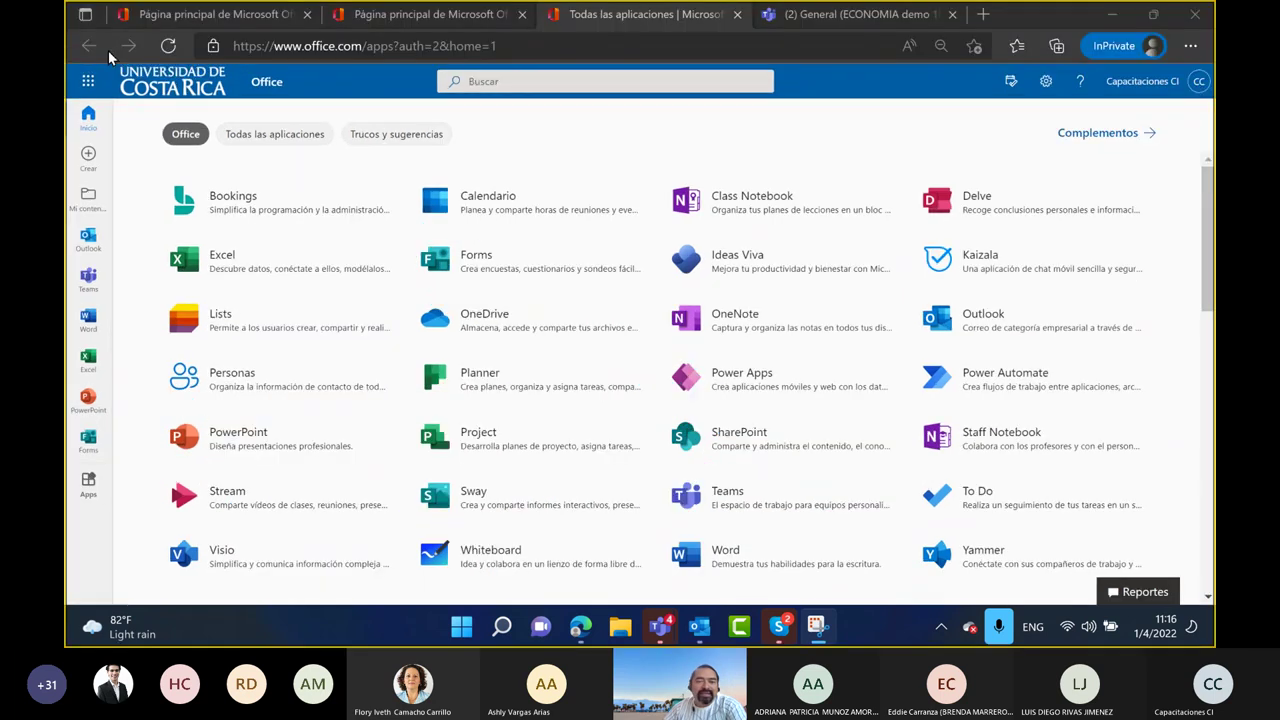
Snip the apps page again and box the Teams entry in magenta
{"action": "left_click_drag", "start_coordinate": [70, 63], "coordinate": [1210, 602]}
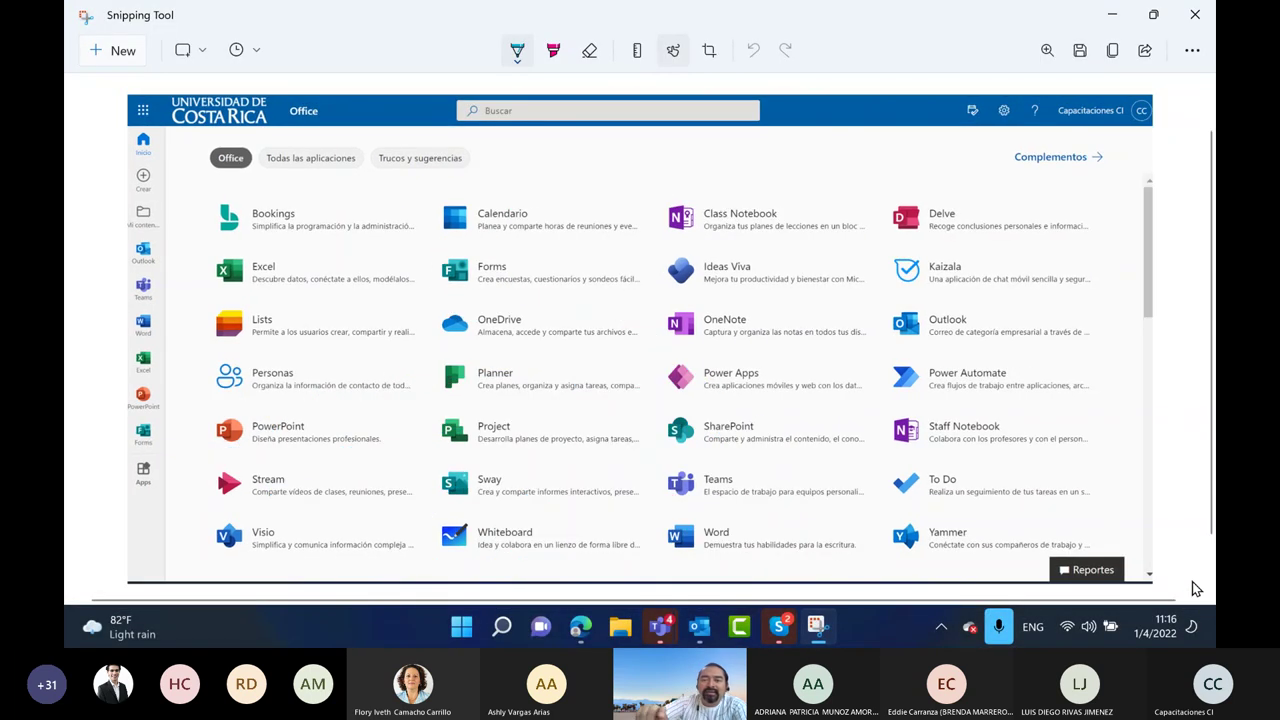
{"action": "left_click", "coordinate": [553, 50]}
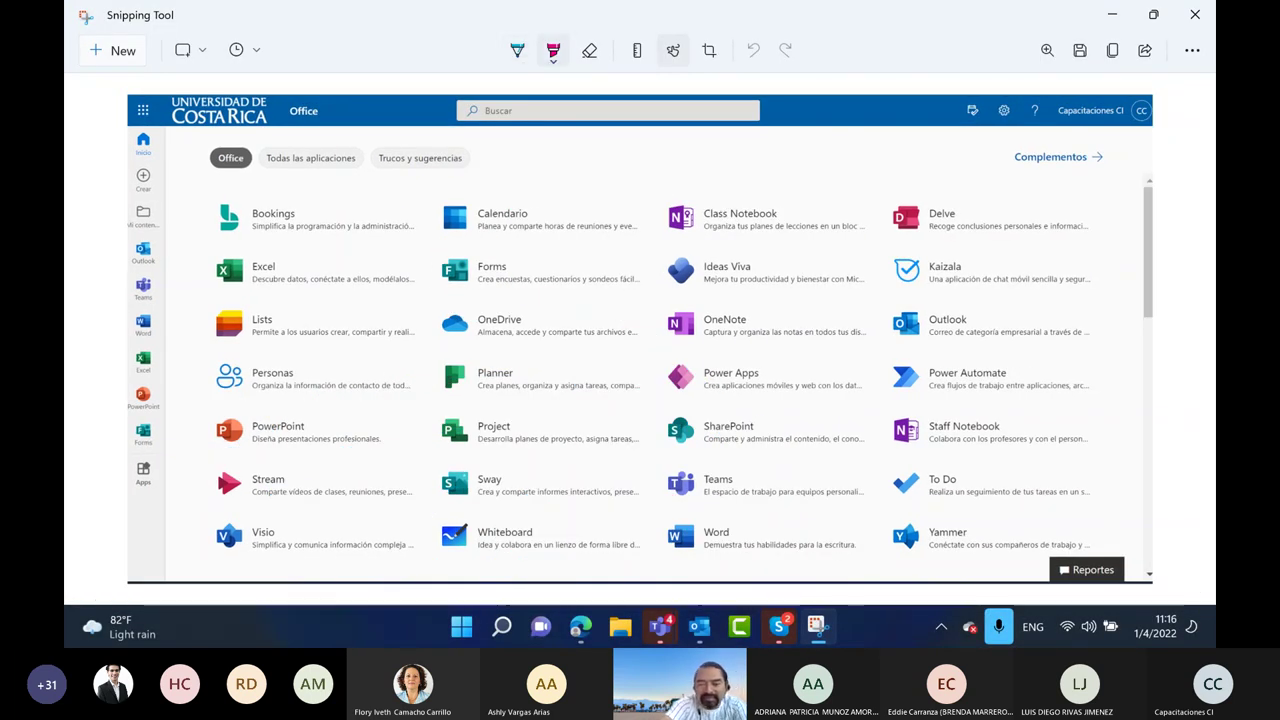
{"action": "mouse_move", "coordinate": [657, 508]}
{"action": "left_mouse_down"}
{"action": "mouse_move", "coordinate": [642, 455]}
{"action": "mouse_move", "coordinate": [856, 468]}
{"action": "mouse_move", "coordinate": [640, 519]}
{"action": "left_mouse_up"}
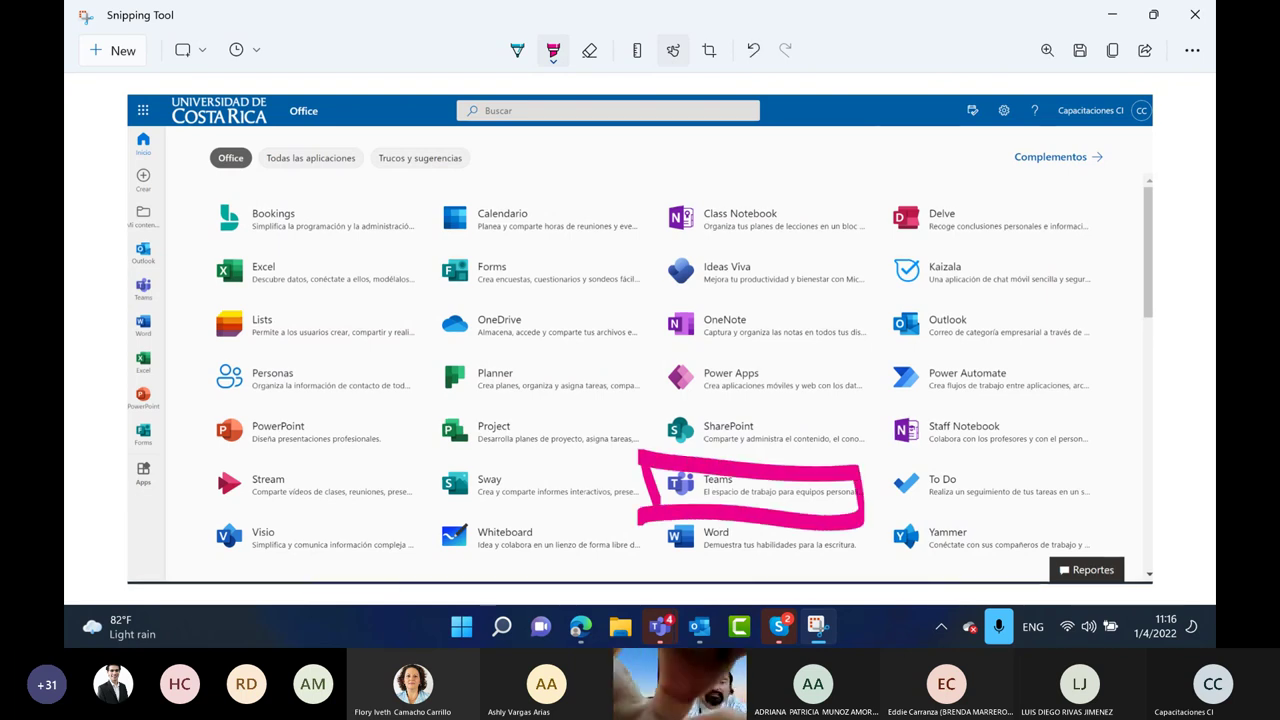
Circle OneDrive and SharePoint in cyan and draw yellow arrows from them toward Teams
{"action": "left_click", "coordinate": [517, 50]}
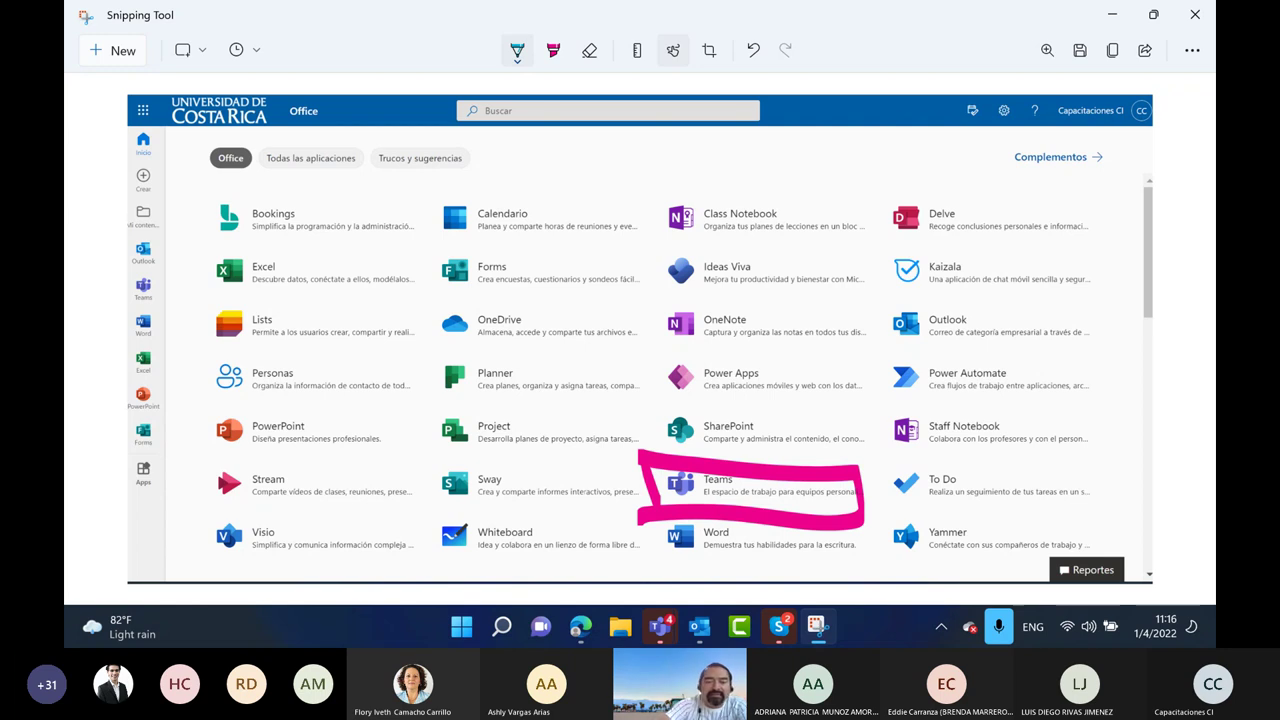
{"action": "mouse_move", "coordinate": [488, 300]}
{"action": "left_mouse_down"}
{"action": "mouse_move", "coordinate": [440, 352]}
{"action": "mouse_move", "coordinate": [446, 304]}
{"action": "left_mouse_up"}
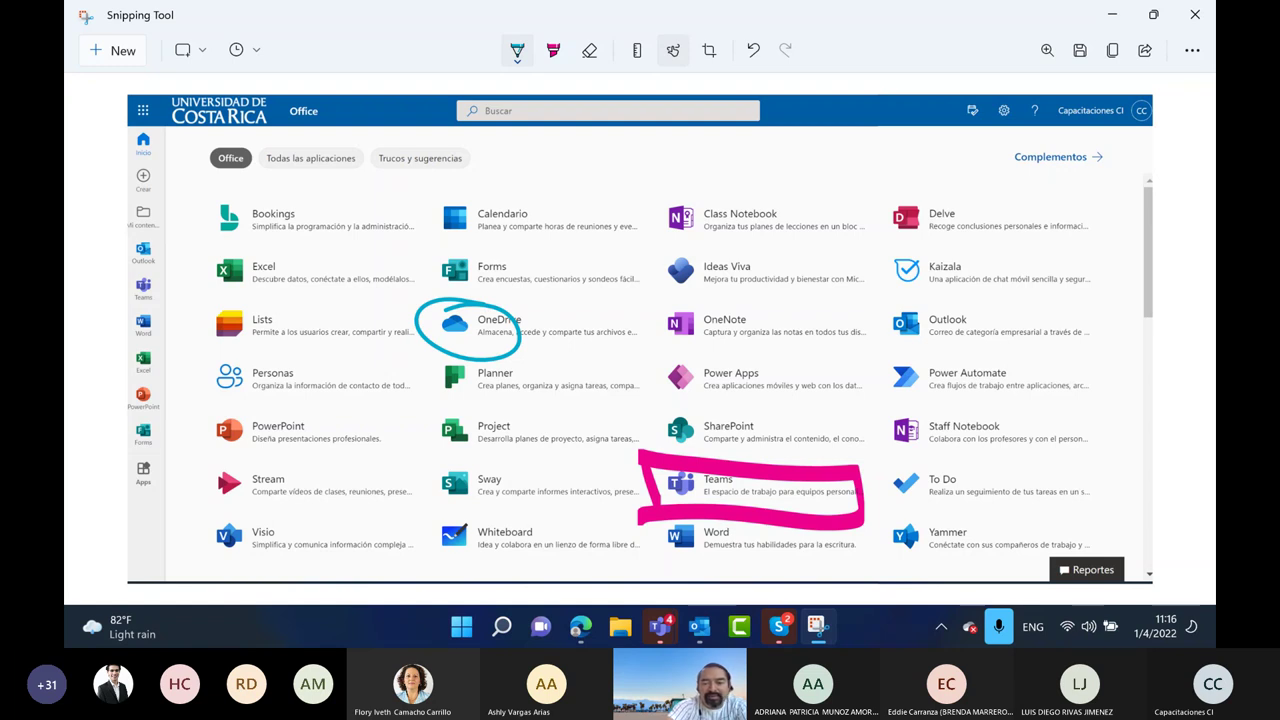
{"action": "mouse_move", "coordinate": [690, 406]}
{"action": "left_mouse_down"}
{"action": "mouse_move", "coordinate": [722, 463]}
{"action": "mouse_move", "coordinate": [684, 408]}
{"action": "left_mouse_up"}
{"action": "left_click", "coordinate": [553, 50]}
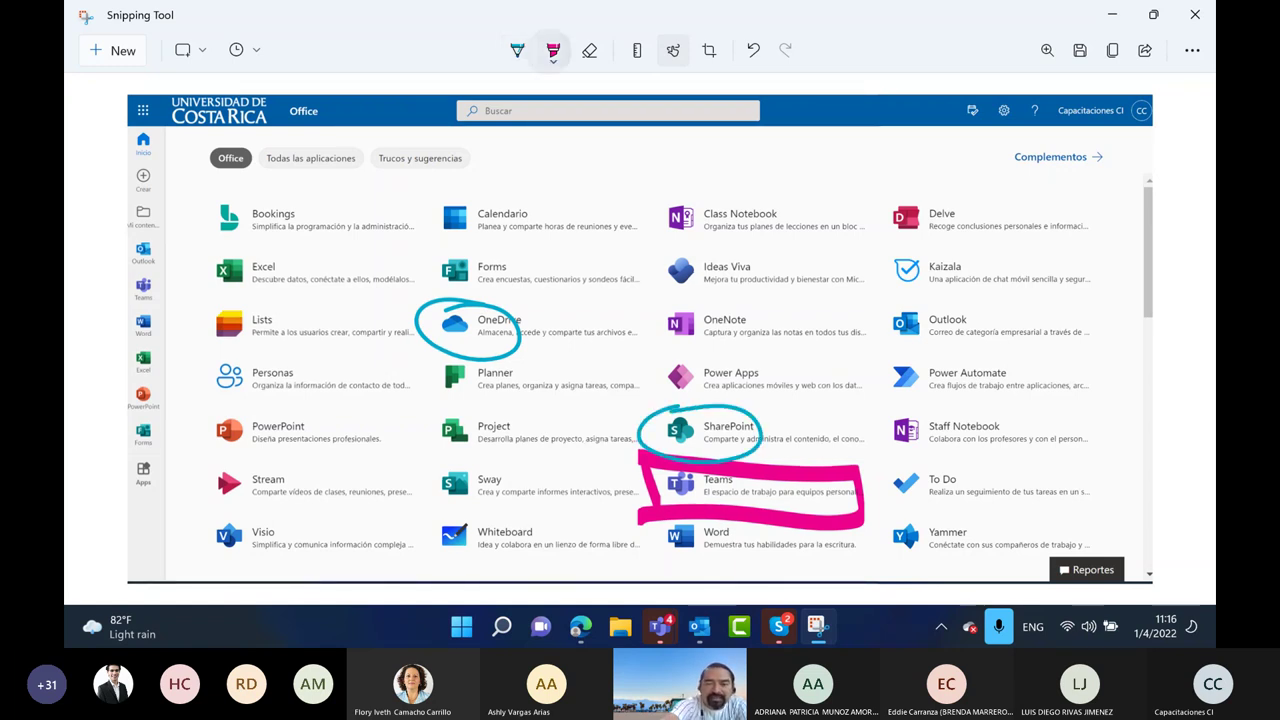
{"action": "left_click_drag", "start_coordinate": [497, 342], "coordinate": [616, 480]}
{"action": "mouse_move", "coordinate": [760, 426]}
{"action": "left_mouse_down"}
{"action": "mouse_move", "coordinate": [778, 406]}
{"action": "mouse_move", "coordinate": [790, 468]}
{"action": "left_mouse_up"}
{"action": "left_click_drag", "start_coordinate": [800, 438], "coordinate": [806, 462]}
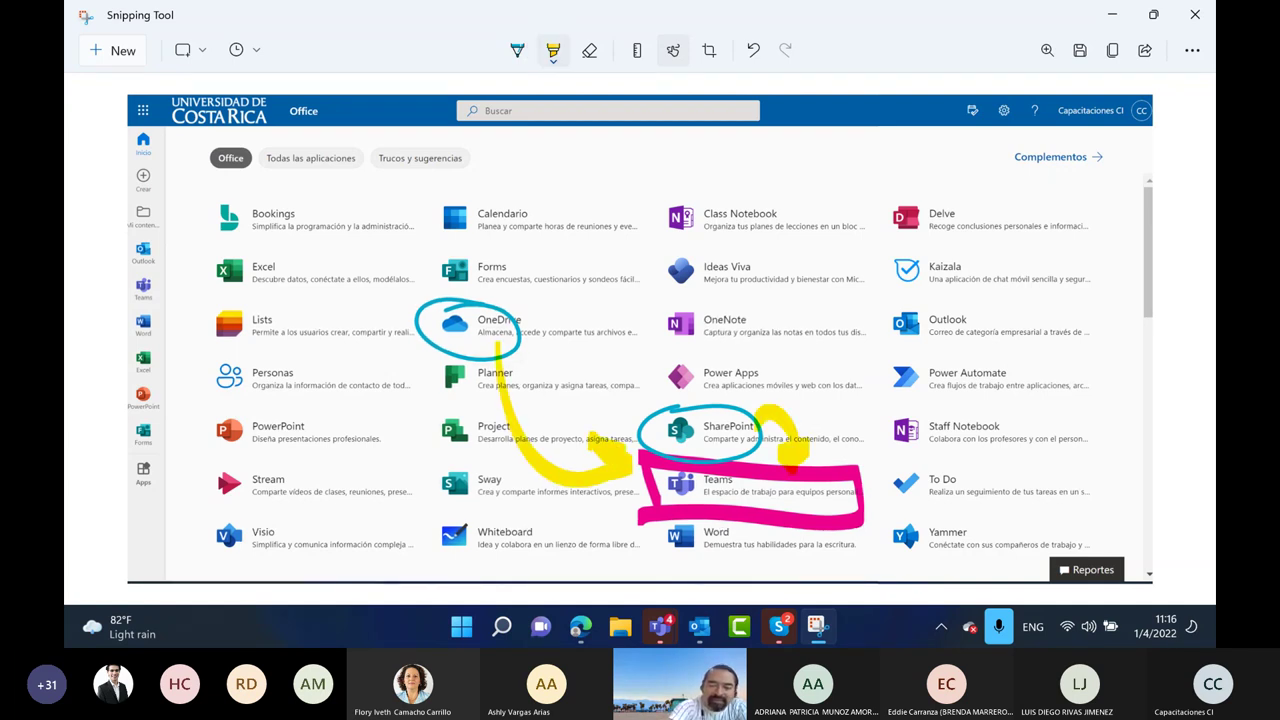
Switch the pen to red and circle PowerPoint, Excel, OneNote and Word
{"action": "left_click", "coordinate": [517, 50]}
{"action": "left_click", "coordinate": [517, 50]}
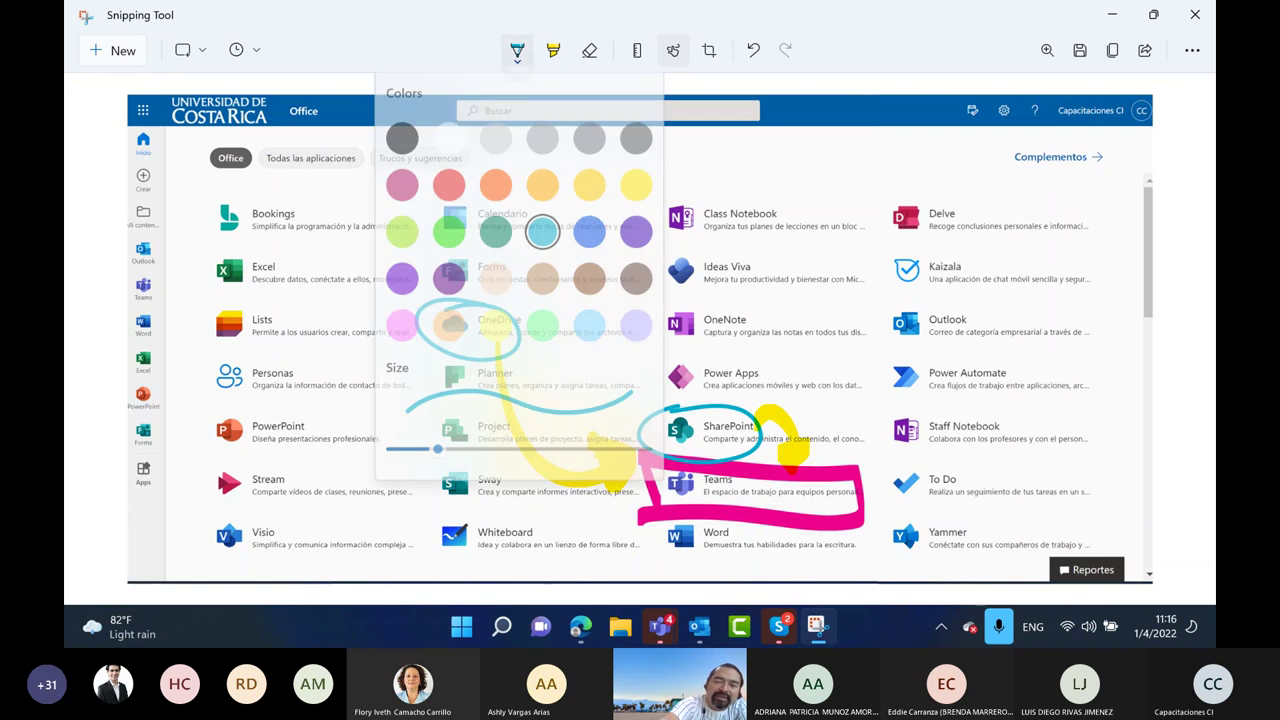
{"action": "left_click", "coordinate": [449, 184]}
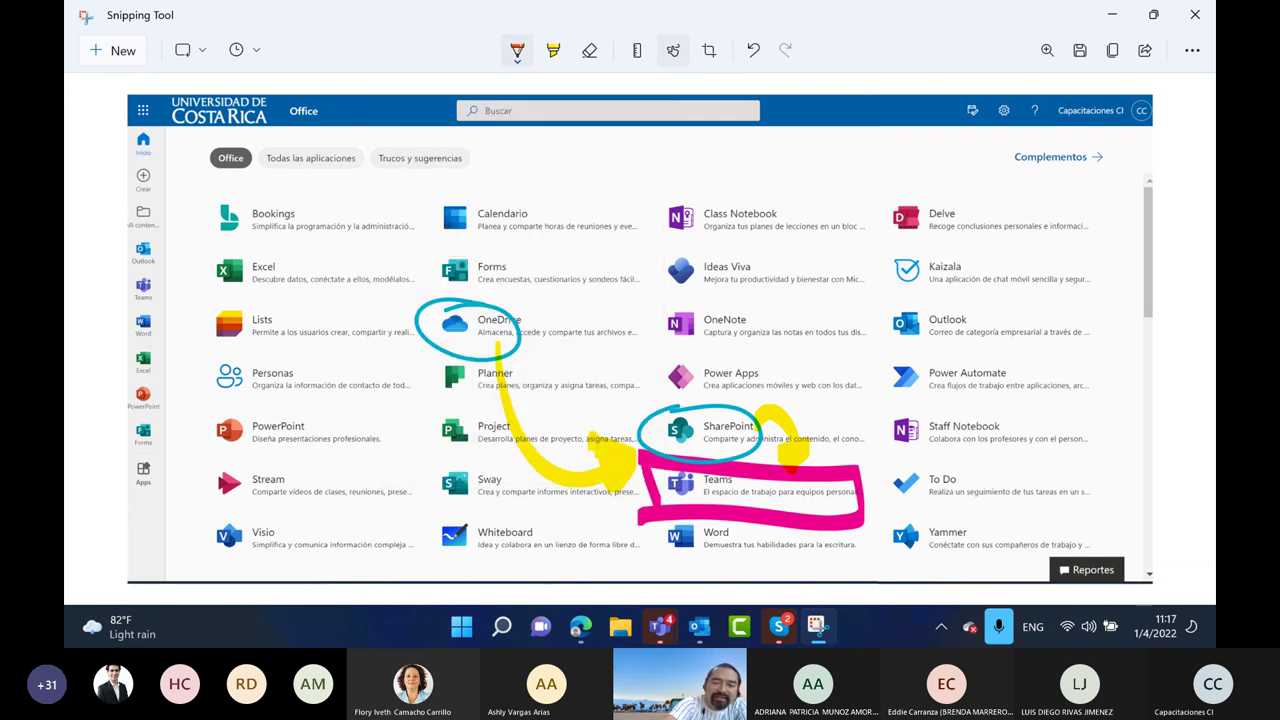
{"action": "left_click_drag", "start_coordinate": [262, 408], "coordinate": [245, 400]}
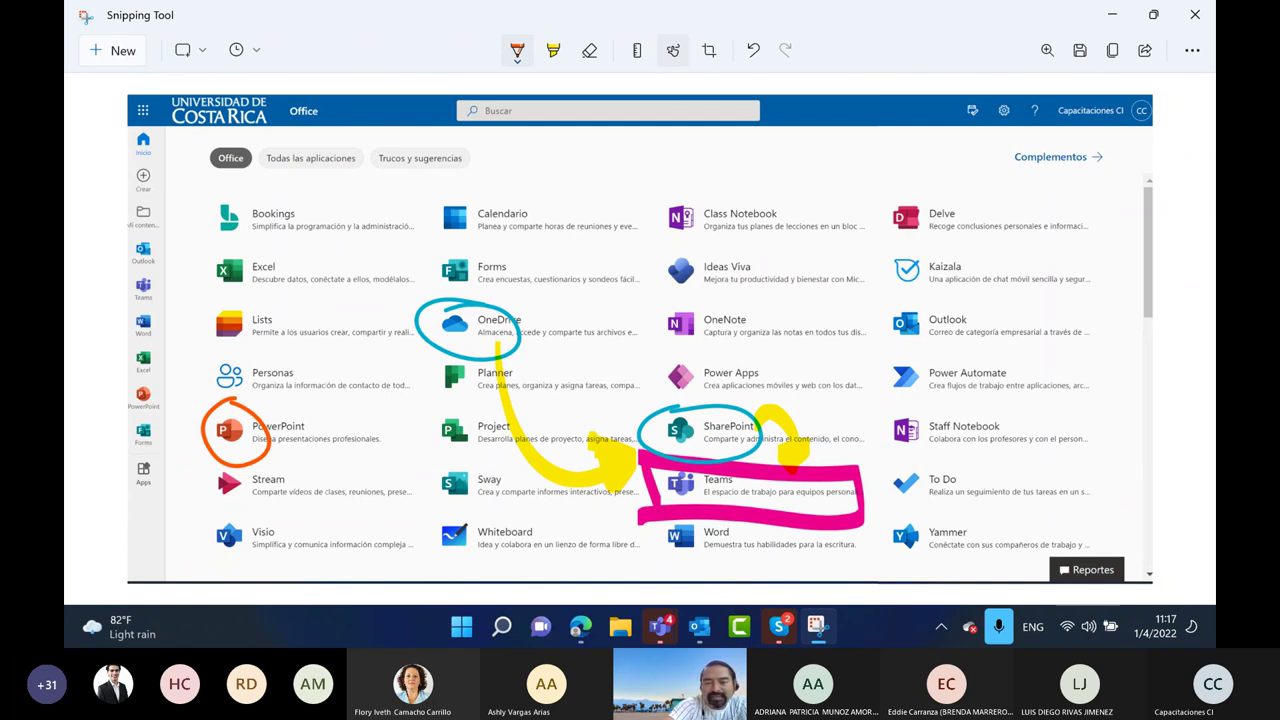
{"action": "left_click_drag", "start_coordinate": [264, 246], "coordinate": [248, 240]}
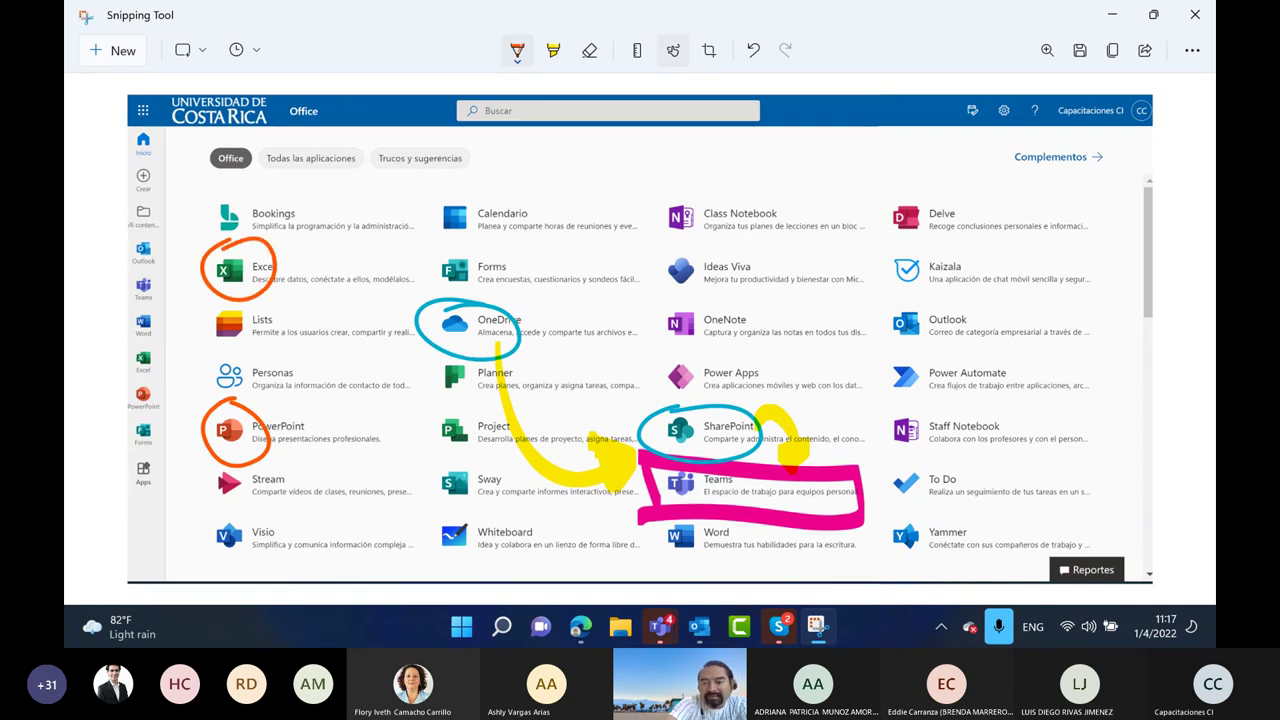
{"action": "left_click_drag", "start_coordinate": [688, 298], "coordinate": [674, 294]}
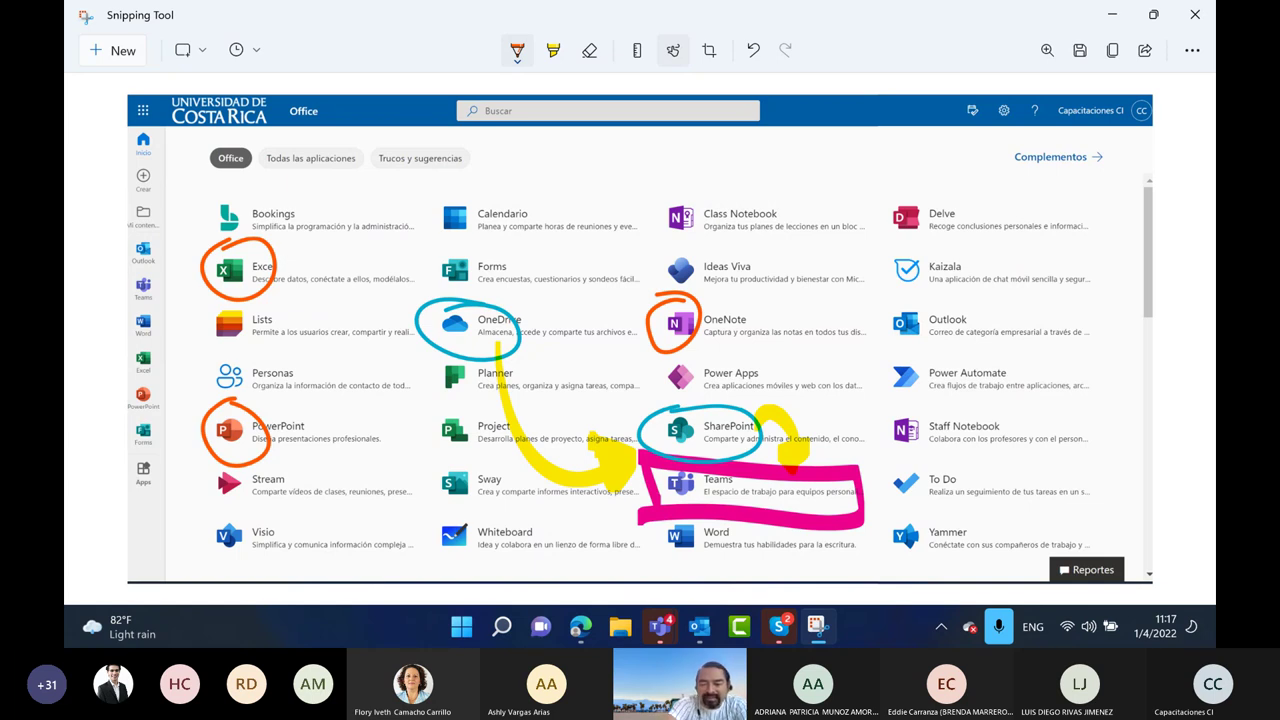
{"action": "left_click_drag", "start_coordinate": [692, 522], "coordinate": [700, 528]}
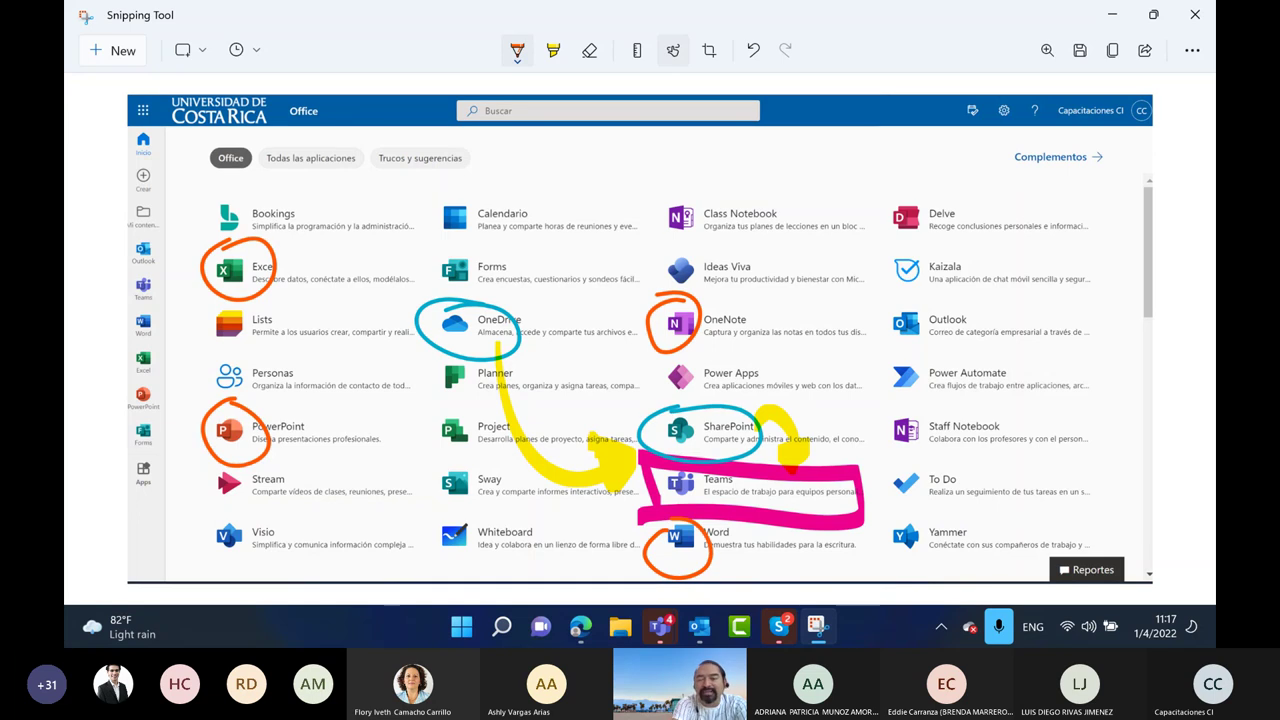
Draw arrows from Excel, Word, OneNote and PowerPoint to SharePoint and Teams, then minimize
{"action": "mouse_move", "coordinate": [245, 265]}
{"action": "left_mouse_down"}
{"action": "mouse_move", "coordinate": [520, 245]}
{"action": "mouse_move", "coordinate": [640, 420]}
{"action": "mouse_move", "coordinate": [650, 392]}
{"action": "left_mouse_up"}
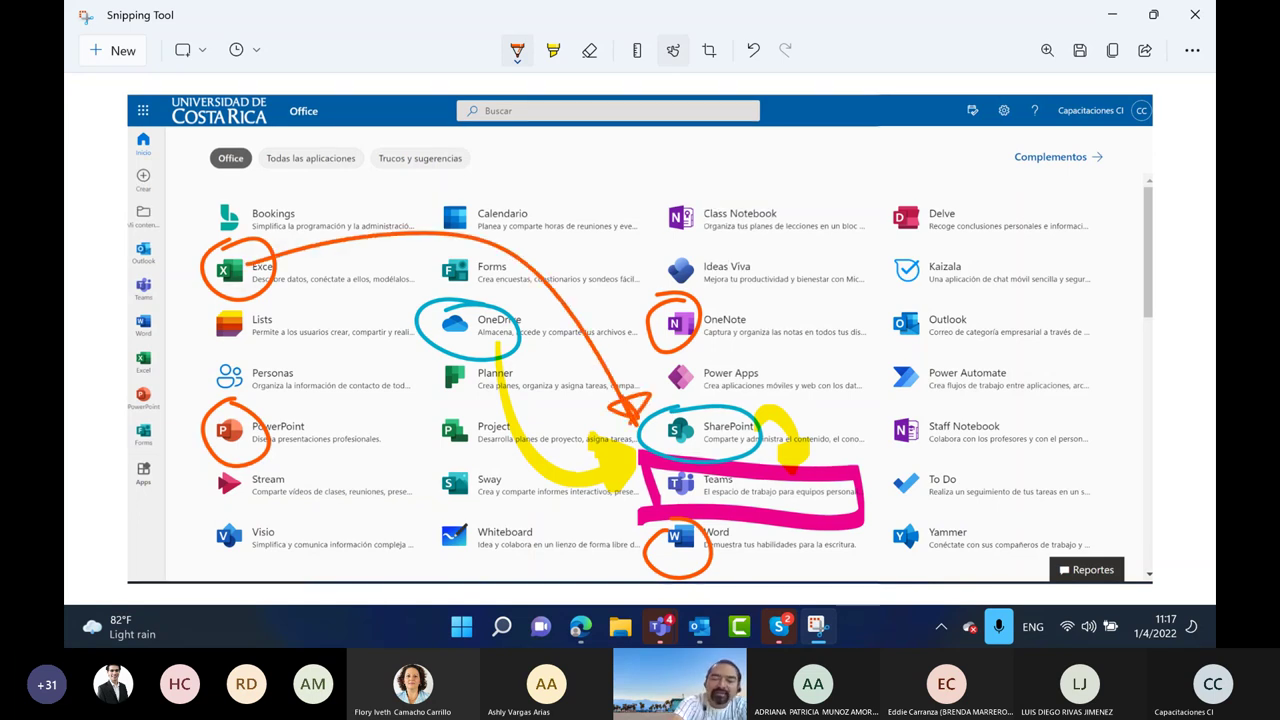
{"action": "left_click_drag", "start_coordinate": [712, 552], "coordinate": [810, 496]}
{"action": "mouse_move", "coordinate": [690, 300]}
{"action": "left_mouse_down"}
{"action": "mouse_move", "coordinate": [842, 392]}
{"action": "mouse_move", "coordinate": [832, 440]}
{"action": "left_mouse_up"}
{"action": "left_click_drag", "start_coordinate": [268, 440], "coordinate": [648, 492]}
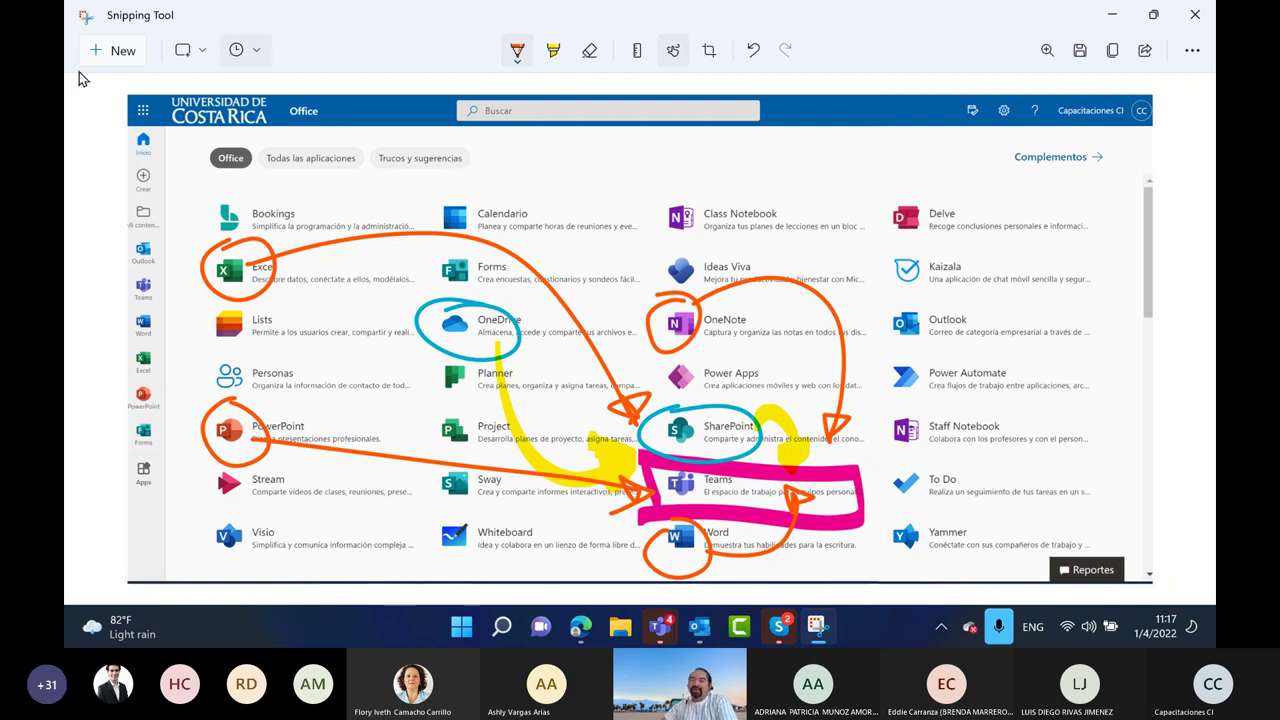
{"action": "left_click", "coordinate": [1111, 14]}
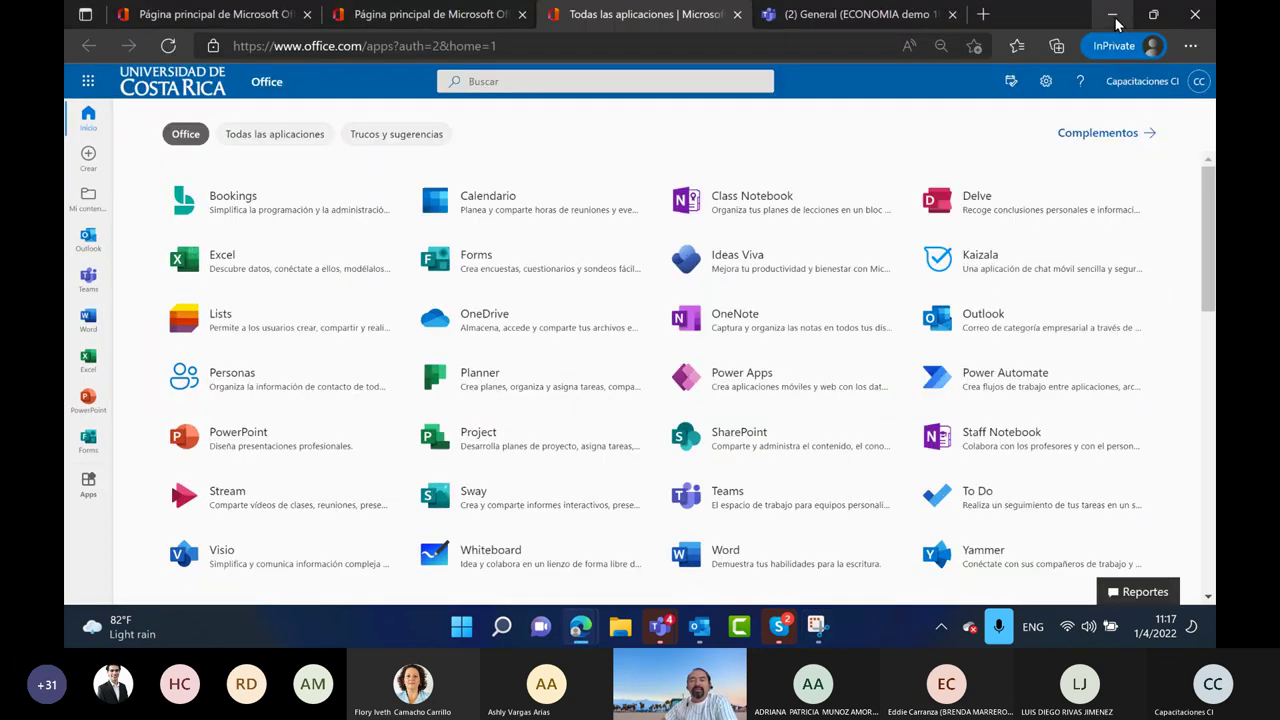
Tour the General channel's posts, the new-post app list and its files, then return to Snipping Tool
{"action": "left_click", "coordinate": [344, 14]}
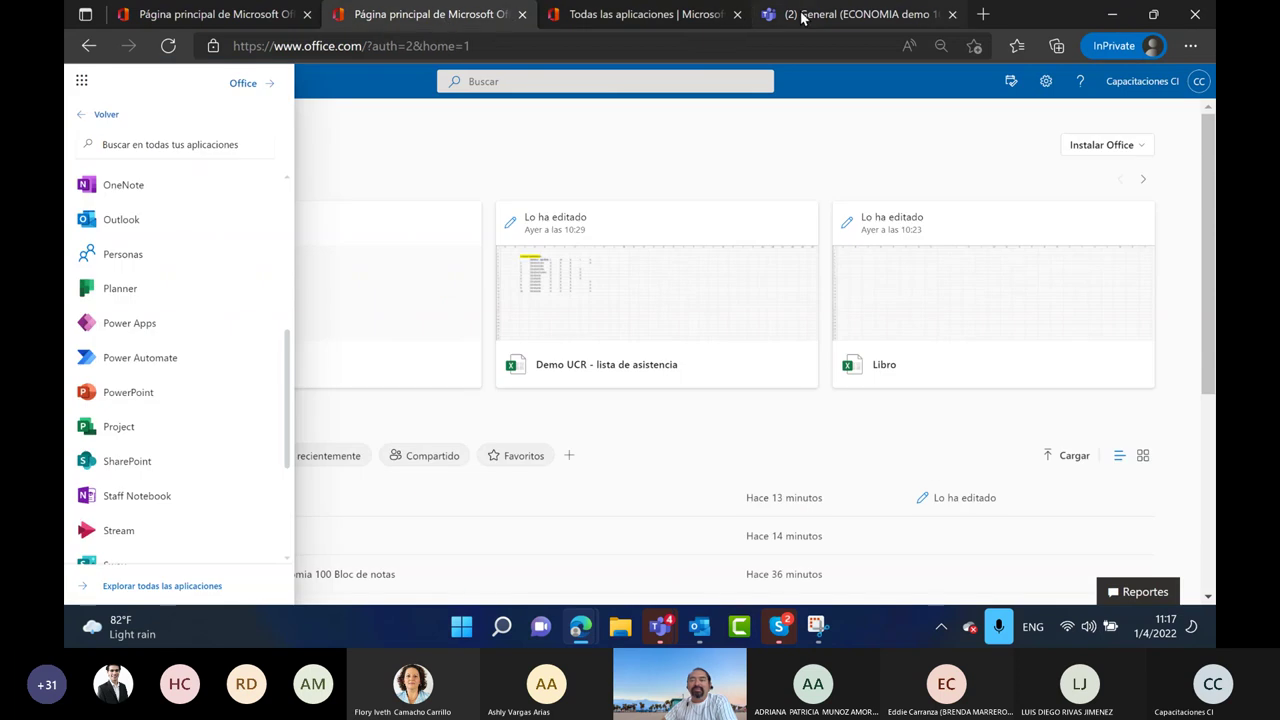
{"action": "left_click", "coordinate": [824, 16]}
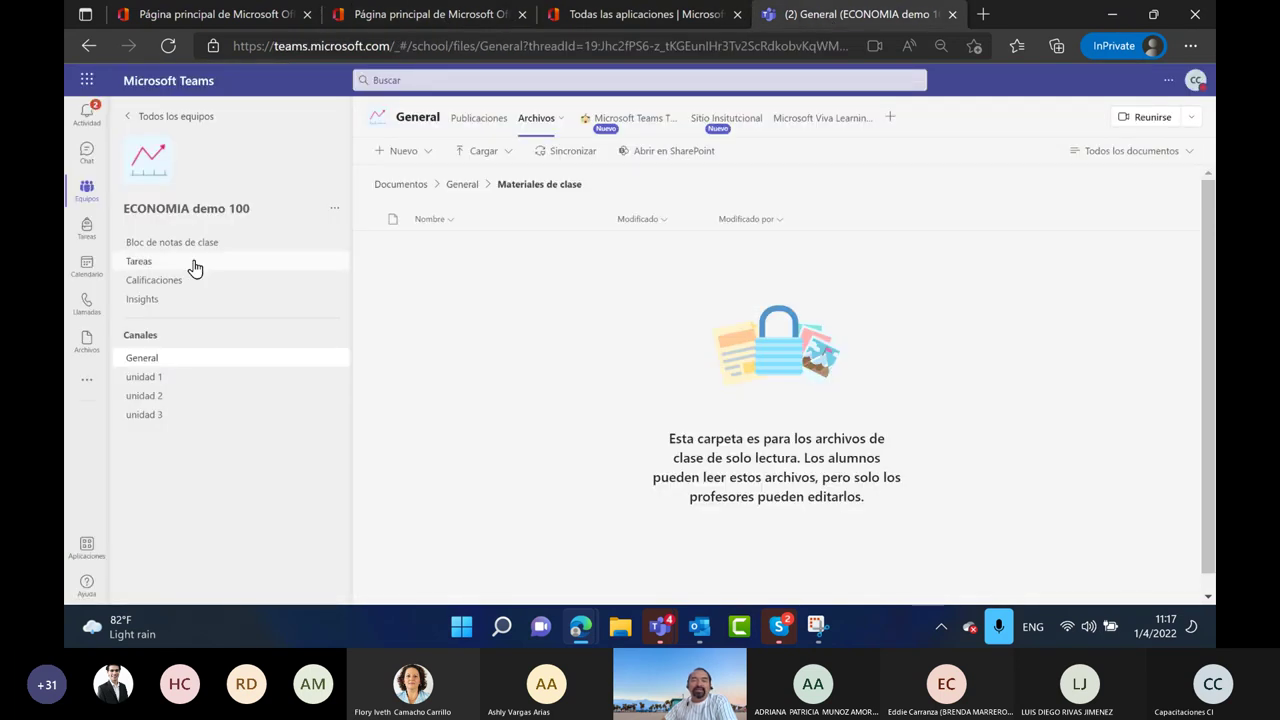
{"action": "left_click", "coordinate": [481, 127]}
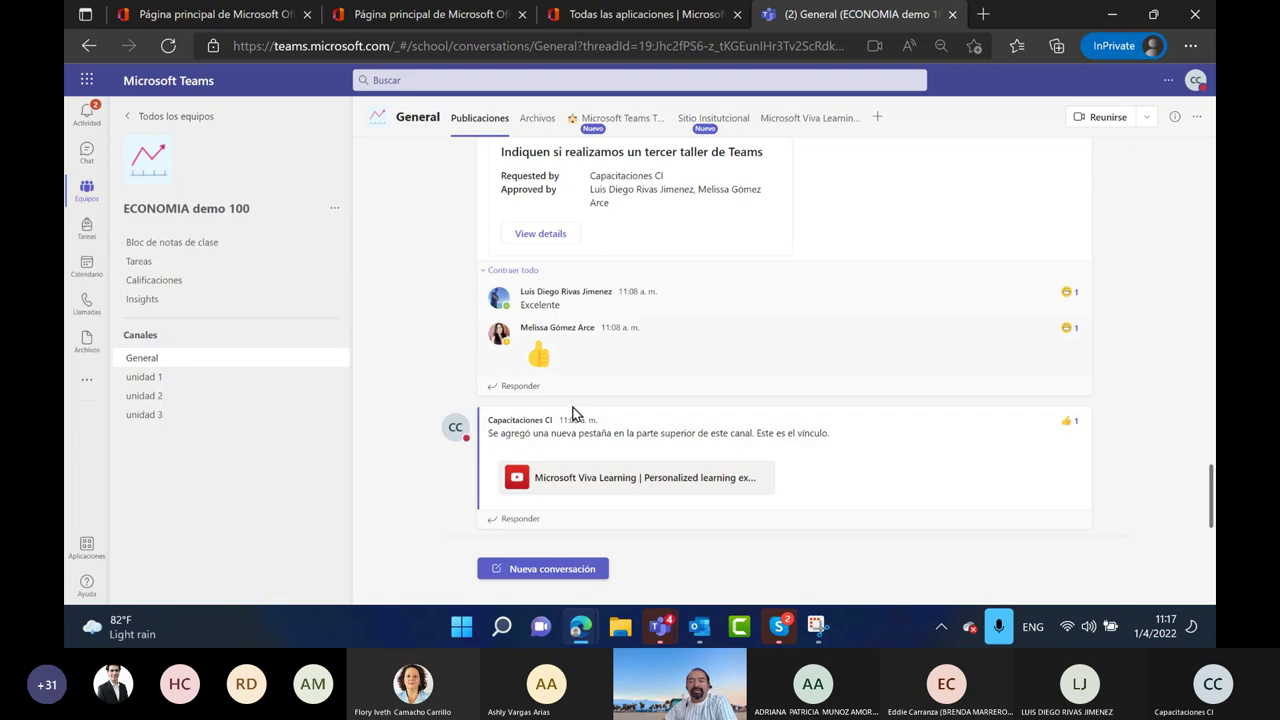
{"action": "left_click", "coordinate": [549, 569]}
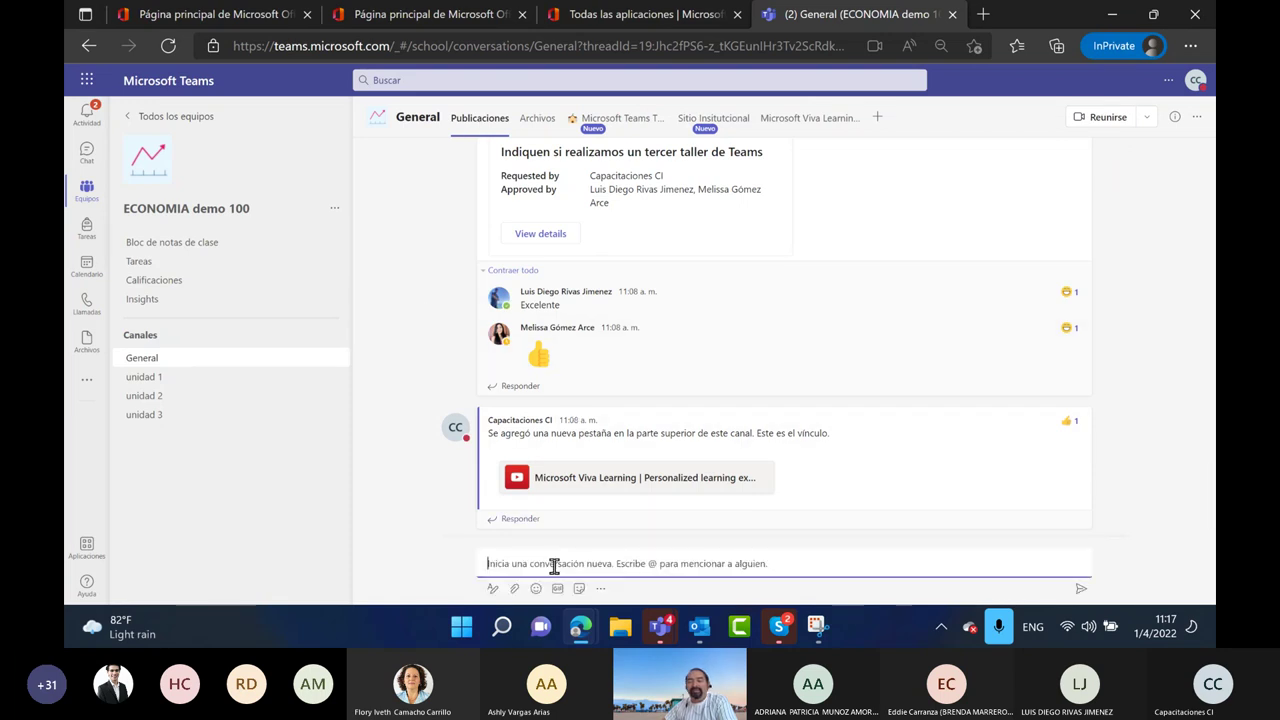
{"action": "left_click", "coordinate": [601, 589]}
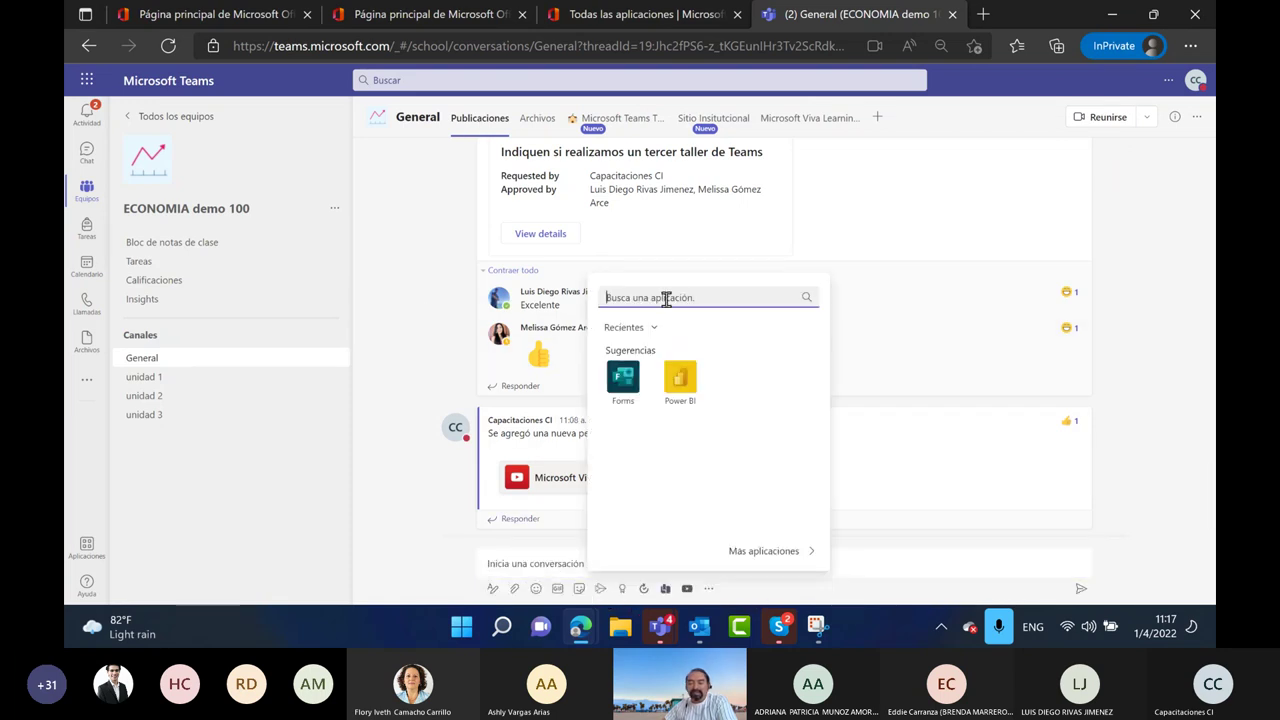
{"action": "left_click", "coordinate": [426, 297]}
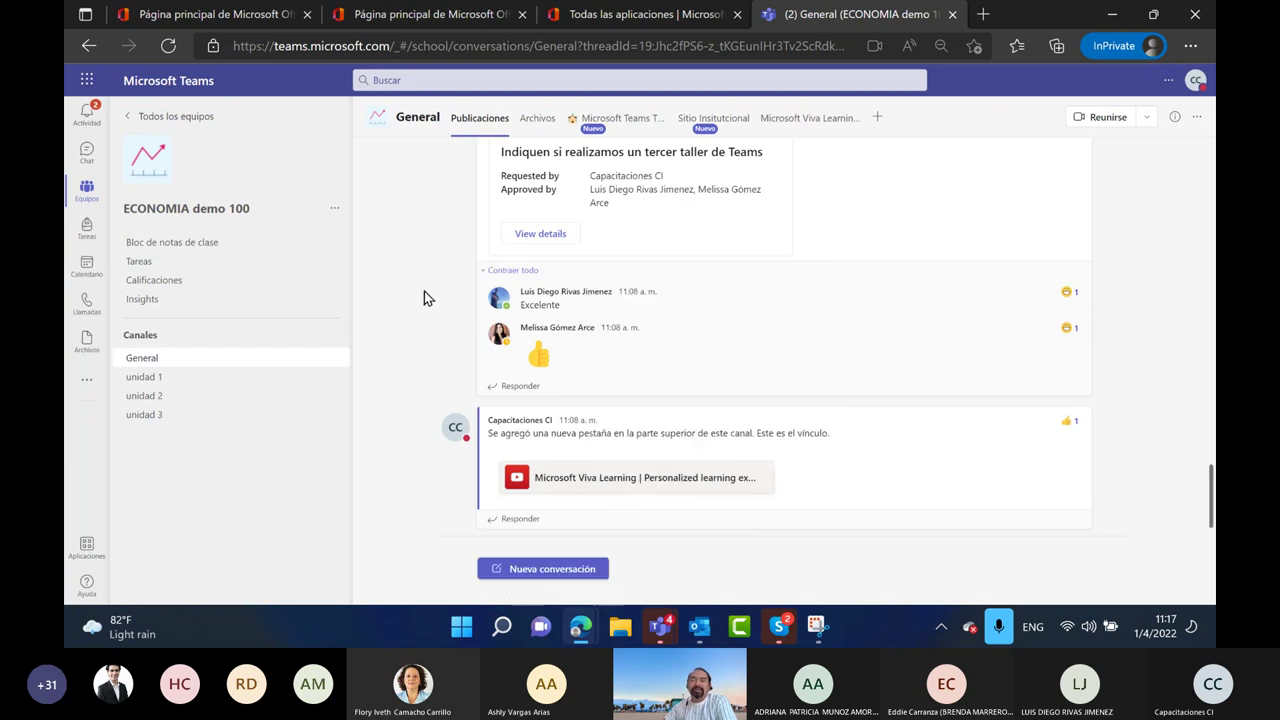
{"action": "left_click", "coordinate": [538, 120]}
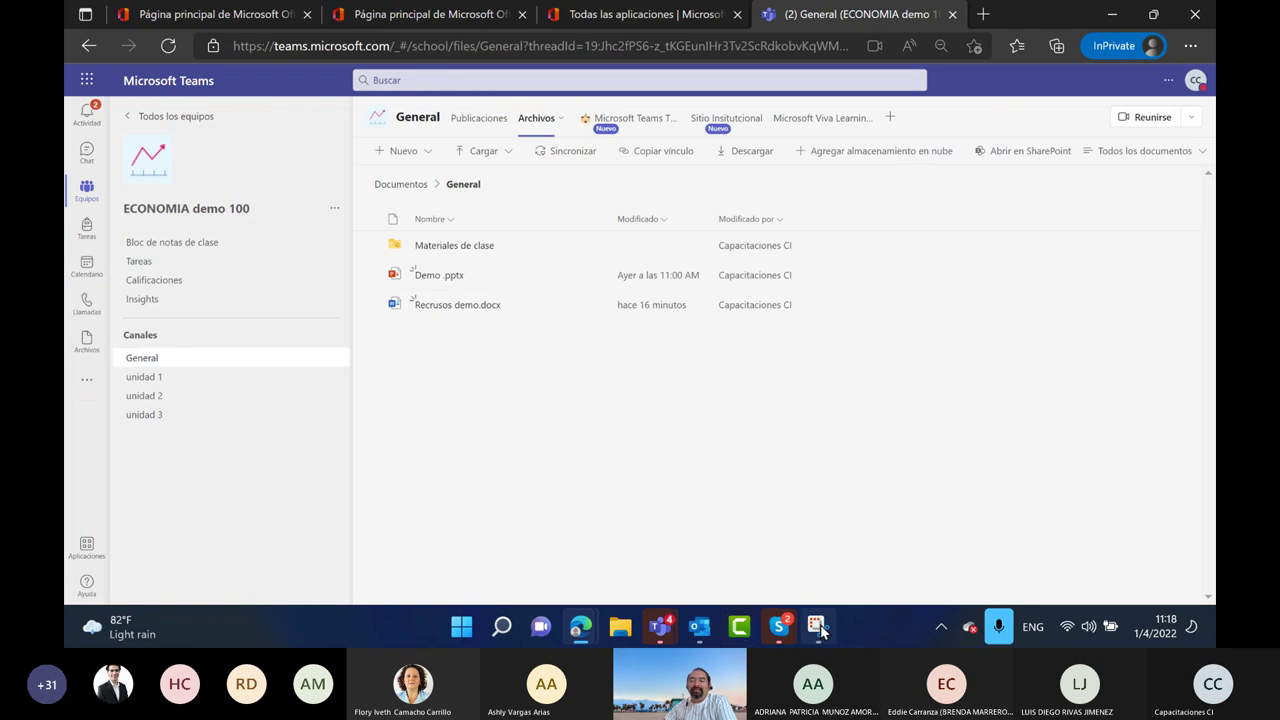
{"action": "key", "text": "alt+Tab"}
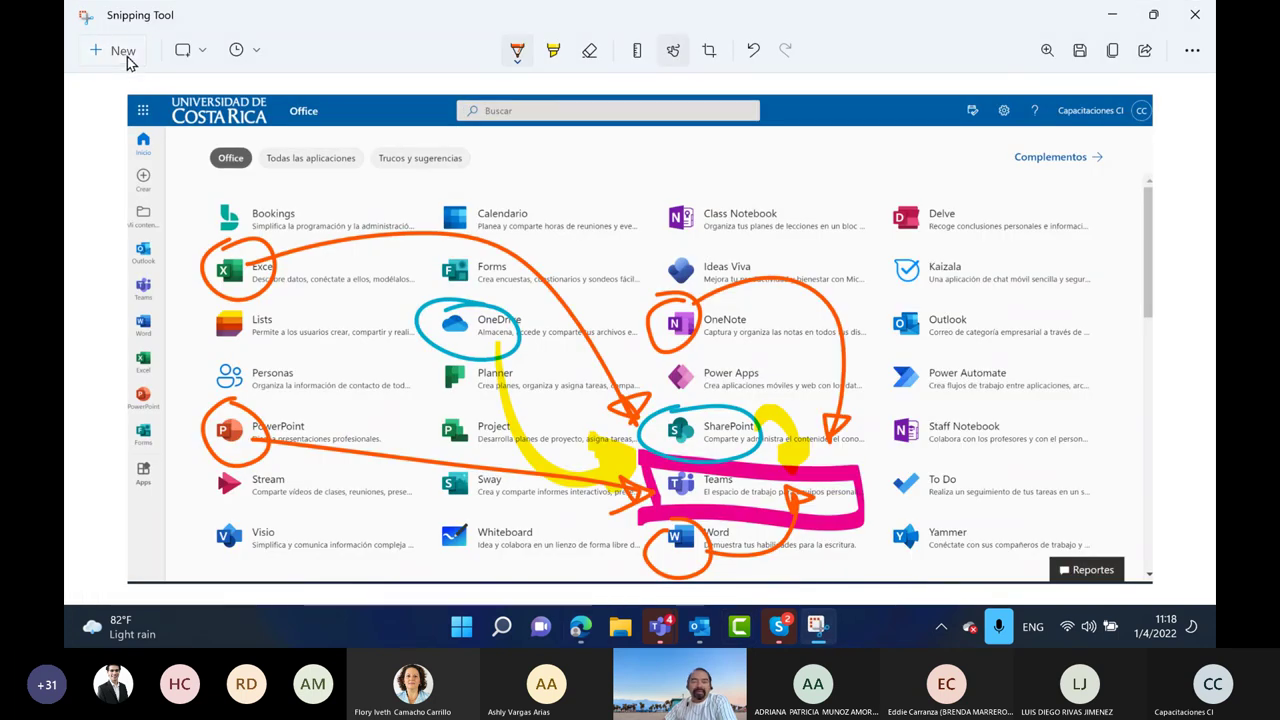
Snip the Teams window, outline the files area in orange, and write 1:1 and OneDrive on it
{"action": "left_click", "coordinate": [122, 50]}
{"action": "left_click_drag", "start_coordinate": [74, 58], "coordinate": [1210, 600]}
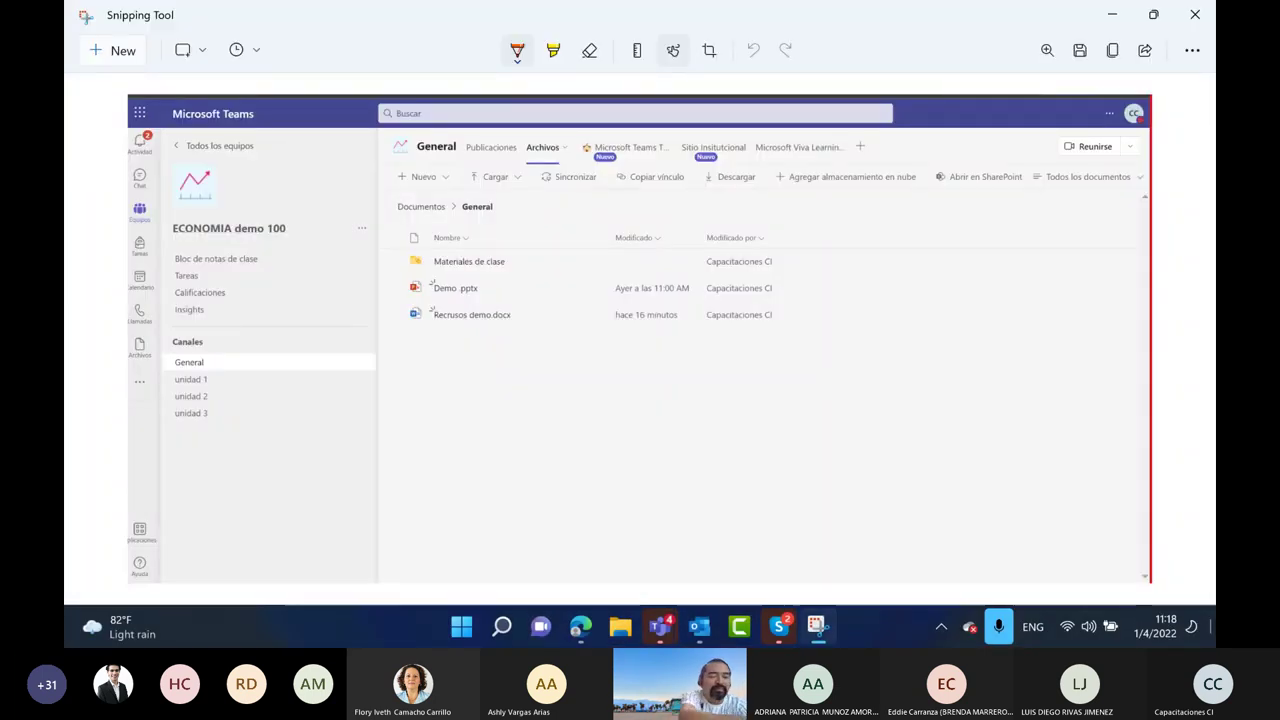
{"action": "mouse_move", "coordinate": [379, 130]}
{"action": "left_mouse_down"}
{"action": "mouse_move", "coordinate": [398, 562]}
{"action": "mouse_move", "coordinate": [972, 556]}
{"action": "mouse_move", "coordinate": [1129, 428]}
{"action": "mouse_move", "coordinate": [1078, 106]}
{"action": "mouse_move", "coordinate": [698, 104]}
{"action": "mouse_move", "coordinate": [330, 128]}
{"action": "left_mouse_up"}
{"action": "left_click_drag", "start_coordinate": [462, 396], "coordinate": [463, 474]}
{"action": "left_click_drag", "start_coordinate": [507, 404], "coordinate": [510, 452]}
{"action": "left_click_drag", "start_coordinate": [543, 398], "coordinate": [548, 448]}
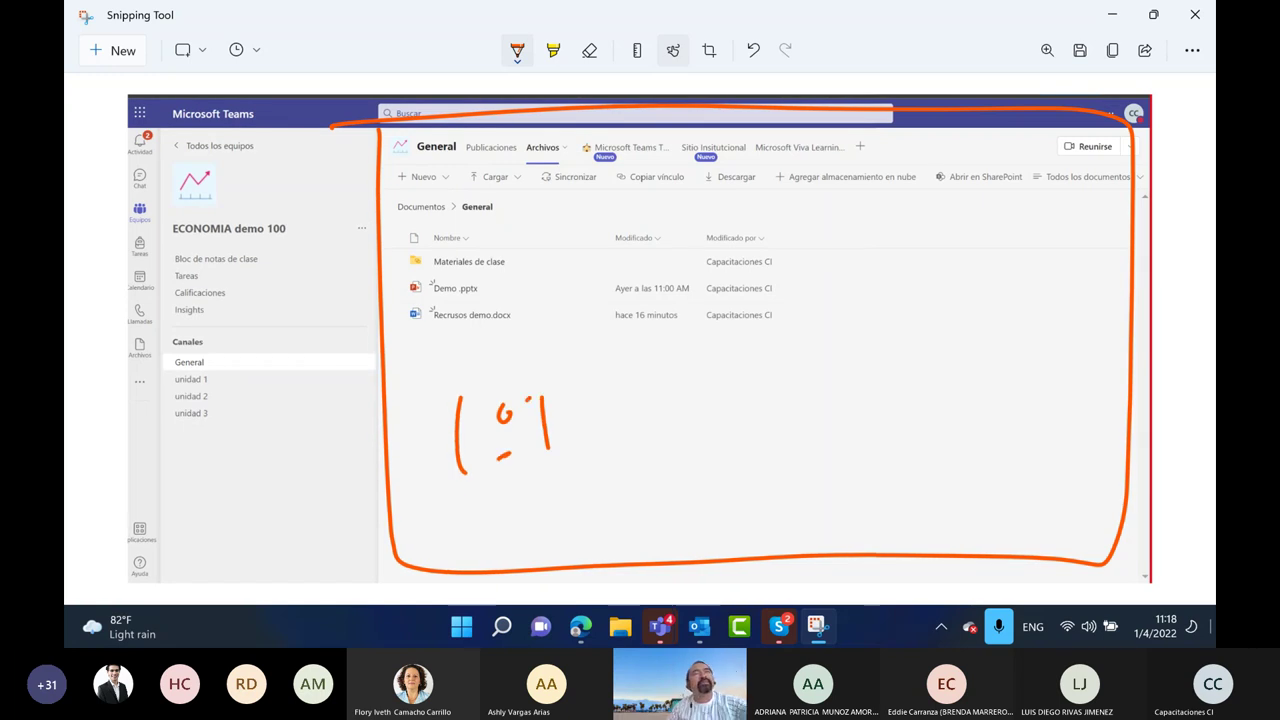
{"action": "mouse_move", "coordinate": [176, 460]}
{"action": "left_mouse_down"}
{"action": "mouse_move", "coordinate": [188, 488]}
{"action": "mouse_move", "coordinate": [256, 486]}
{"action": "mouse_move", "coordinate": [272, 418]}
{"action": "mouse_move", "coordinate": [290, 452]}
{"action": "mouse_move", "coordinate": [337, 404]}
{"action": "mouse_move", "coordinate": [345, 425]}
{"action": "mouse_move", "coordinate": [366, 420]}
{"action": "left_mouse_up"}
{"action": "left_click_drag", "start_coordinate": [205, 538], "coordinate": [362, 456]}
Highlight Abrir en SharePoint in yellow
{"action": "left_click", "coordinate": [553, 50]}
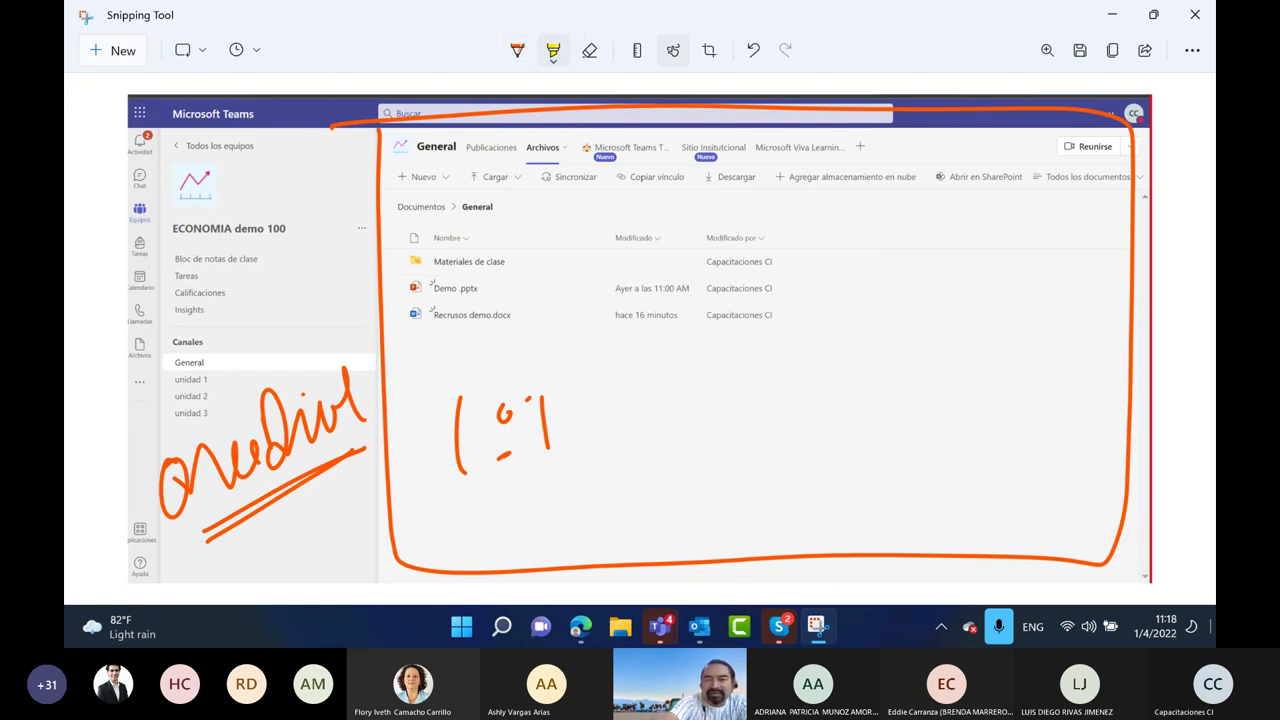
{"action": "mouse_move", "coordinate": [1030, 162]}
{"action": "left_mouse_down"}
{"action": "mouse_move", "coordinate": [948, 158]}
{"action": "mouse_move", "coordinate": [1038, 190]}
{"action": "left_mouse_up"}
{"action": "left_click_drag", "start_coordinate": [935, 177], "coordinate": [1025, 178]}
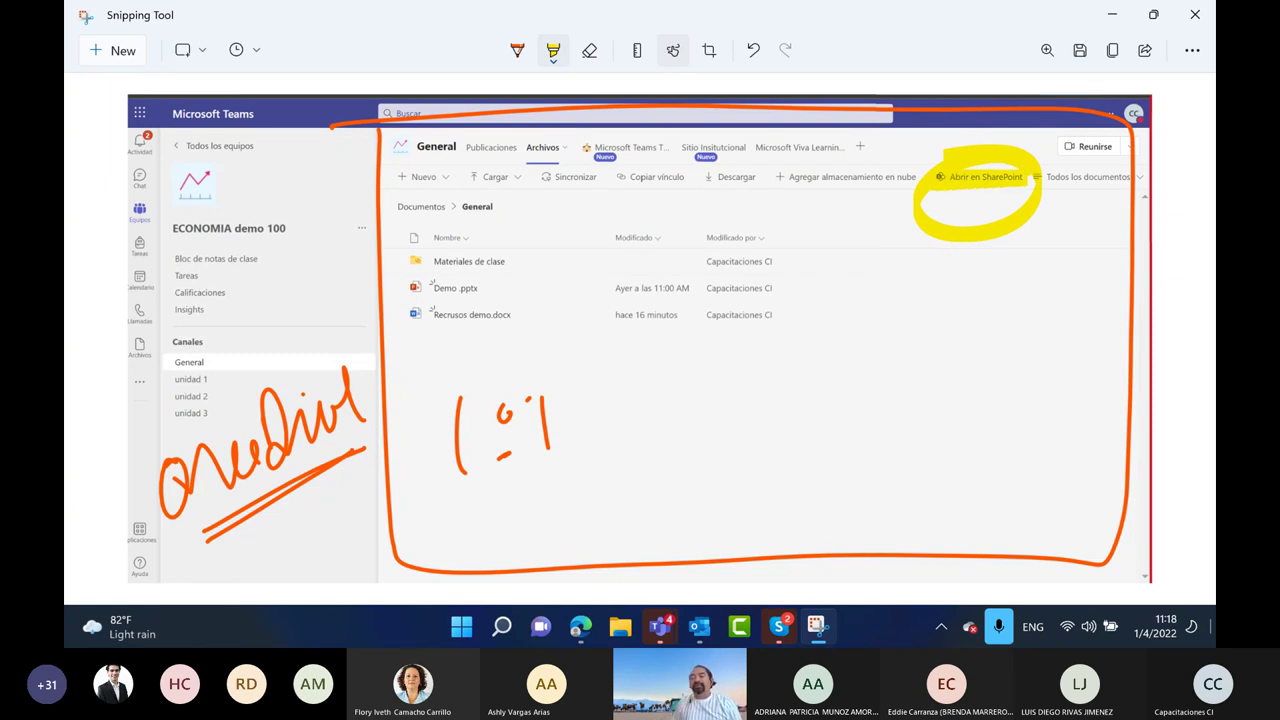
Draw an arrow from 1:1 to two stick figures and write an underlined 1:many below them
{"action": "left_click", "coordinate": [517, 50]}
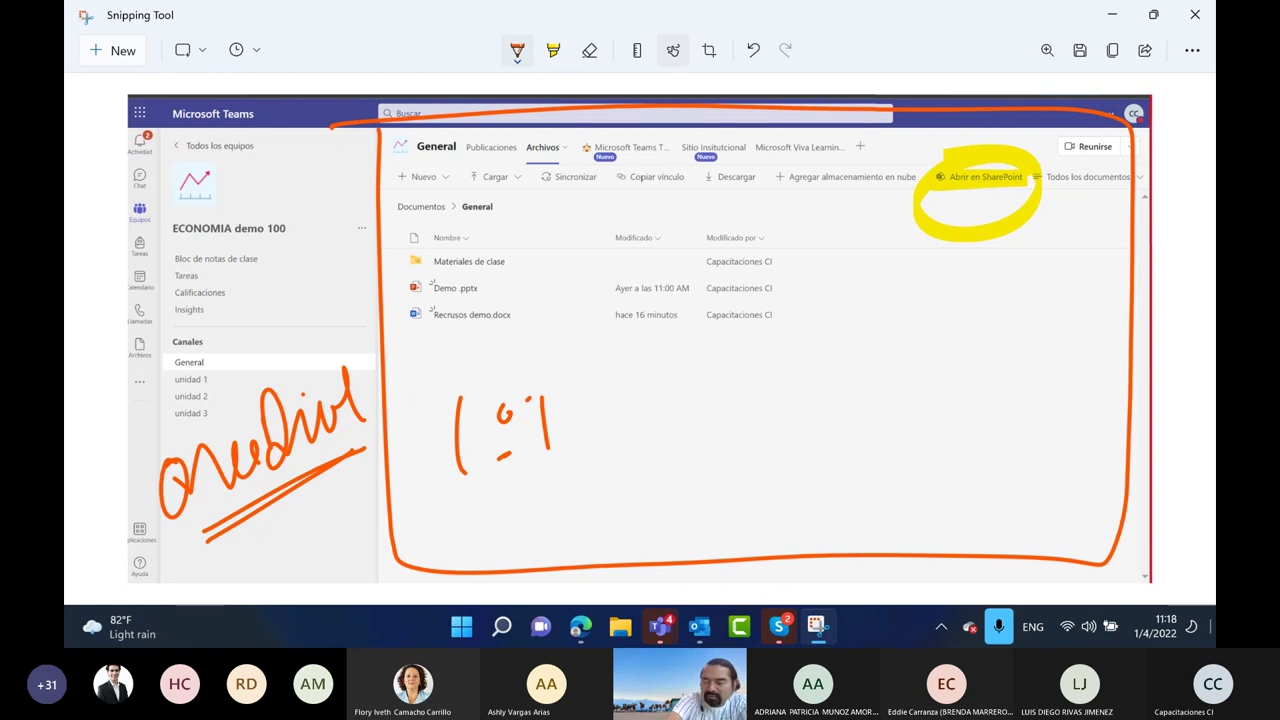
{"action": "mouse_move", "coordinate": [590, 410]}
{"action": "left_mouse_down"}
{"action": "mouse_move", "coordinate": [762, 396]}
{"action": "mouse_move", "coordinate": [735, 412]}
{"action": "left_mouse_up"}
{"action": "left_click_drag", "start_coordinate": [856, 304], "coordinate": [838, 444]}
{"action": "left_click_drag", "start_coordinate": [856, 402], "coordinate": [888, 432]}
{"action": "mouse_move", "coordinate": [860, 372]}
{"action": "left_mouse_down"}
{"action": "mouse_move", "coordinate": [844, 386]}
{"action": "mouse_move", "coordinate": [902, 400]}
{"action": "left_mouse_up"}
{"action": "mouse_move", "coordinate": [946, 318]}
{"action": "left_mouse_down"}
{"action": "mouse_move", "coordinate": [934, 334]}
{"action": "mouse_move", "coordinate": [948, 322]}
{"action": "left_mouse_up"}
{"action": "mouse_move", "coordinate": [946, 348]}
{"action": "left_mouse_down"}
{"action": "mouse_move", "coordinate": [950, 430]}
{"action": "mouse_move", "coordinate": [930, 434]}
{"action": "left_mouse_up"}
{"action": "mouse_move", "coordinate": [950, 408]}
{"action": "left_mouse_down"}
{"action": "mouse_move", "coordinate": [974, 442]}
{"action": "mouse_move", "coordinate": [976, 362]}
{"action": "left_mouse_up"}
{"action": "left_click_drag", "start_coordinate": [794, 462], "coordinate": [790, 538]}
{"action": "mouse_move", "coordinate": [822, 481]}
{"action": "left_mouse_down"}
{"action": "mouse_move", "coordinate": [836, 490]}
{"action": "mouse_move", "coordinate": [829, 512]}
{"action": "mouse_move", "coordinate": [884, 480]}
{"action": "mouse_move", "coordinate": [926, 500]}
{"action": "mouse_move", "coordinate": [980, 502]}
{"action": "mouse_move", "coordinate": [1026, 484]}
{"action": "mouse_move", "coordinate": [1050, 500]}
{"action": "left_mouse_up"}
{"action": "left_click_drag", "start_coordinate": [1056, 456], "coordinate": [1040, 522]}
{"action": "mouse_move", "coordinate": [878, 533]}
{"action": "left_mouse_down"}
{"action": "mouse_move", "coordinate": [972, 514]}
{"action": "mouse_move", "coordinate": [930, 523]}
{"action": "left_mouse_up"}
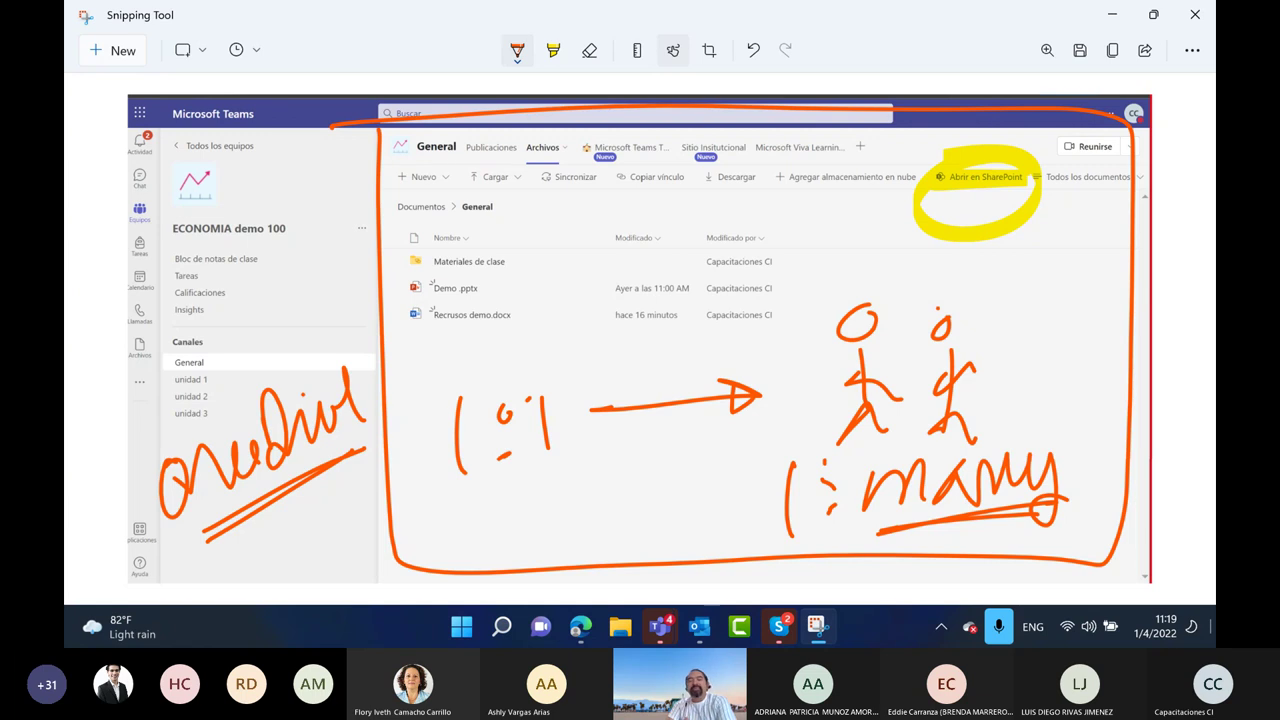
Arrow the Materiales de clase folder, circle Demo .pptx and Recursos demo.docx, and circle Nuevo in green
{"action": "left_click_drag", "start_coordinate": [309, 322], "coordinate": [388, 272]}
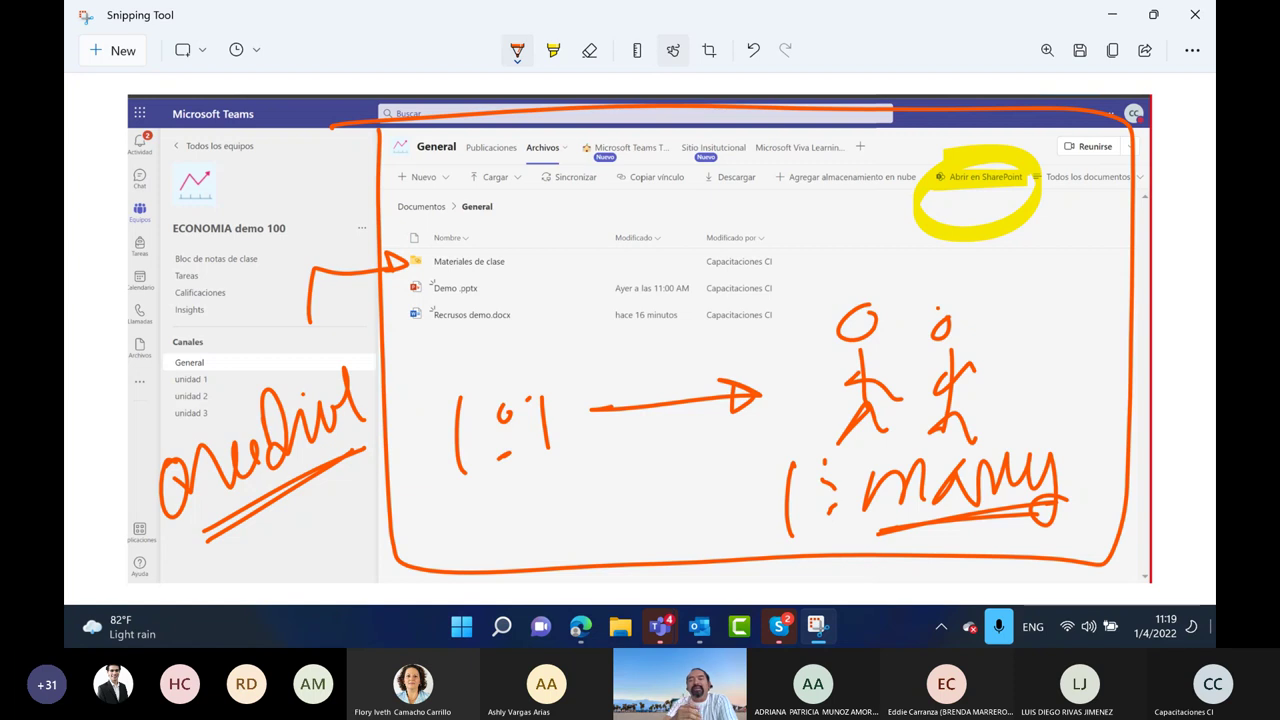
{"action": "mouse_move", "coordinate": [425, 354]}
{"action": "left_mouse_down"}
{"action": "mouse_move", "coordinate": [536, 305]}
{"action": "mouse_move", "coordinate": [411, 292]}
{"action": "mouse_move", "coordinate": [470, 344]}
{"action": "left_mouse_up"}
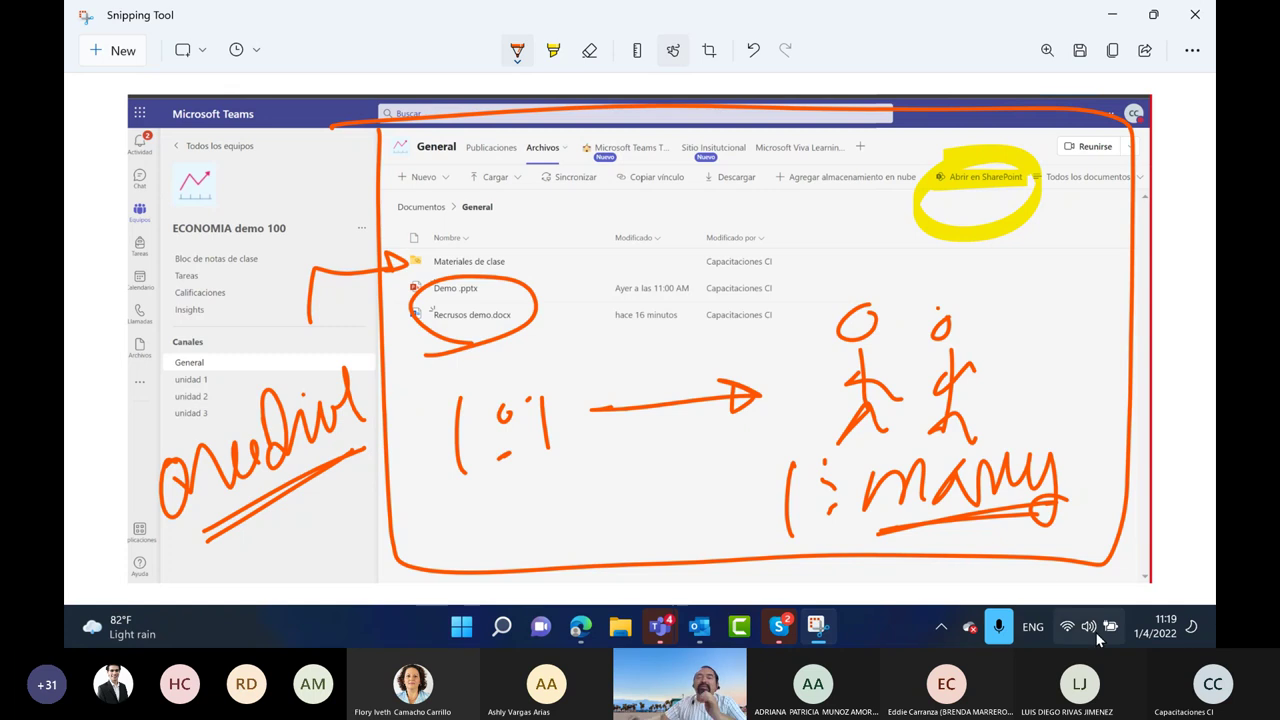
{"action": "left_click", "coordinate": [553, 50]}
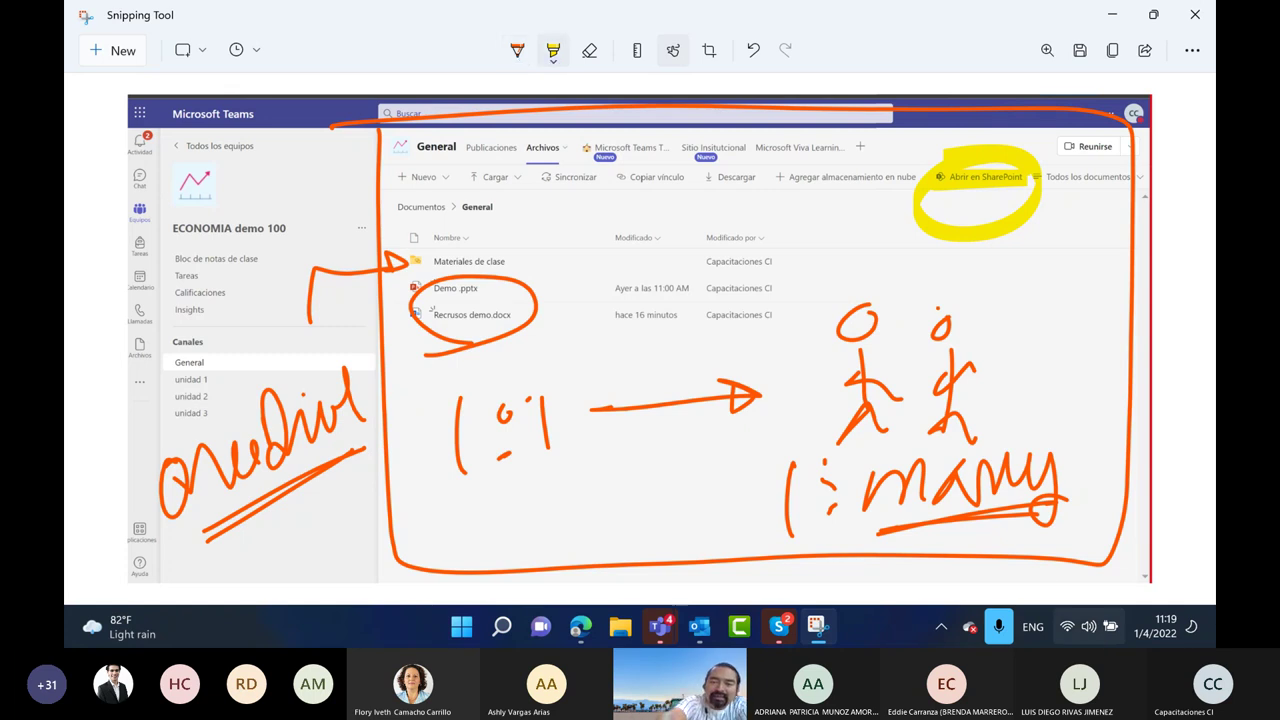
{"action": "left_click", "coordinate": [553, 50]}
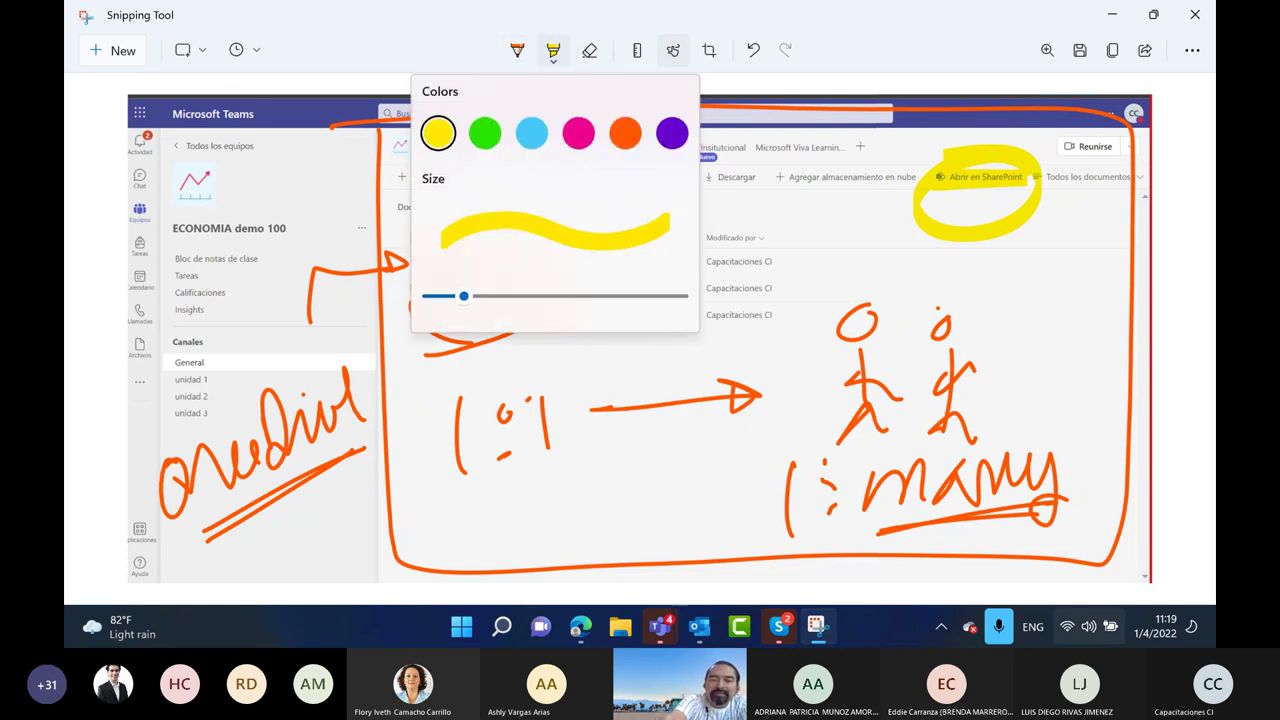
{"action": "left_click", "coordinate": [485, 133]}
{"action": "mouse_move", "coordinate": [466, 155]}
{"action": "left_mouse_down"}
{"action": "mouse_move", "coordinate": [385, 172]}
{"action": "mouse_move", "coordinate": [432, 207]}
{"action": "mouse_move", "coordinate": [475, 165]}
{"action": "left_mouse_up"}
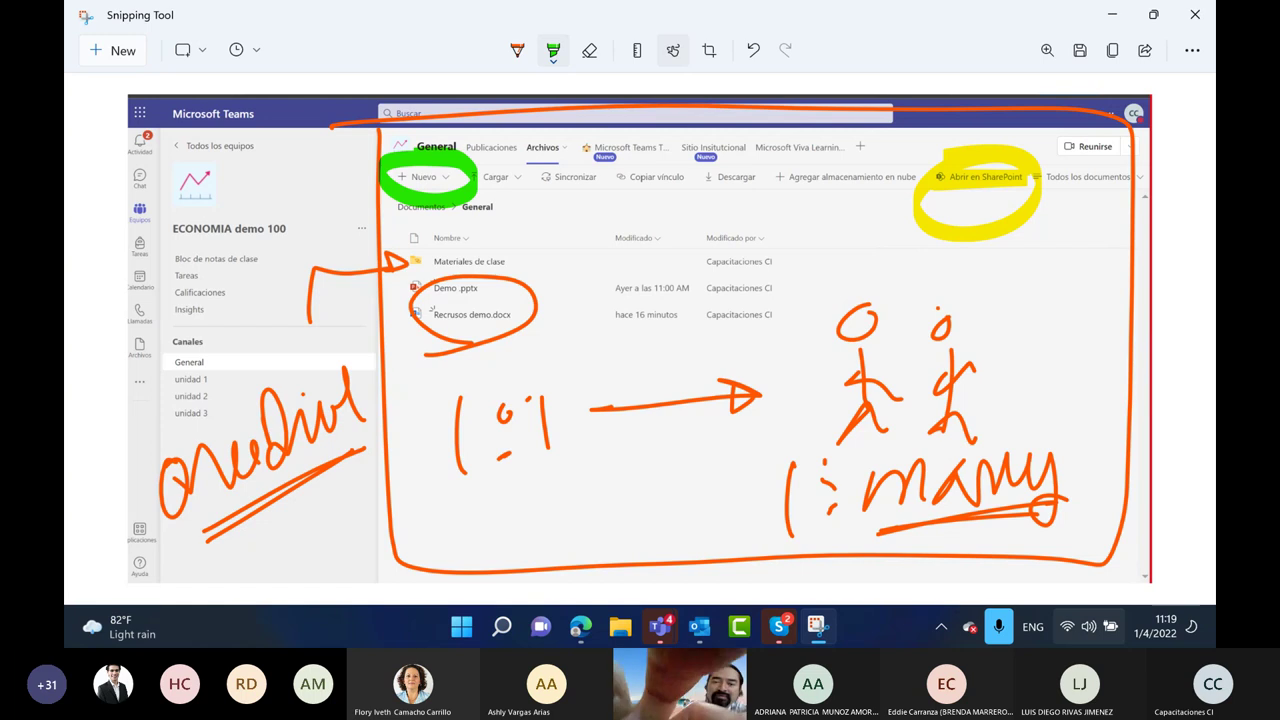
Underline Cargar through Descargar in blue, then minimize Snipping Tool
{"action": "left_click", "coordinate": [553, 50]}
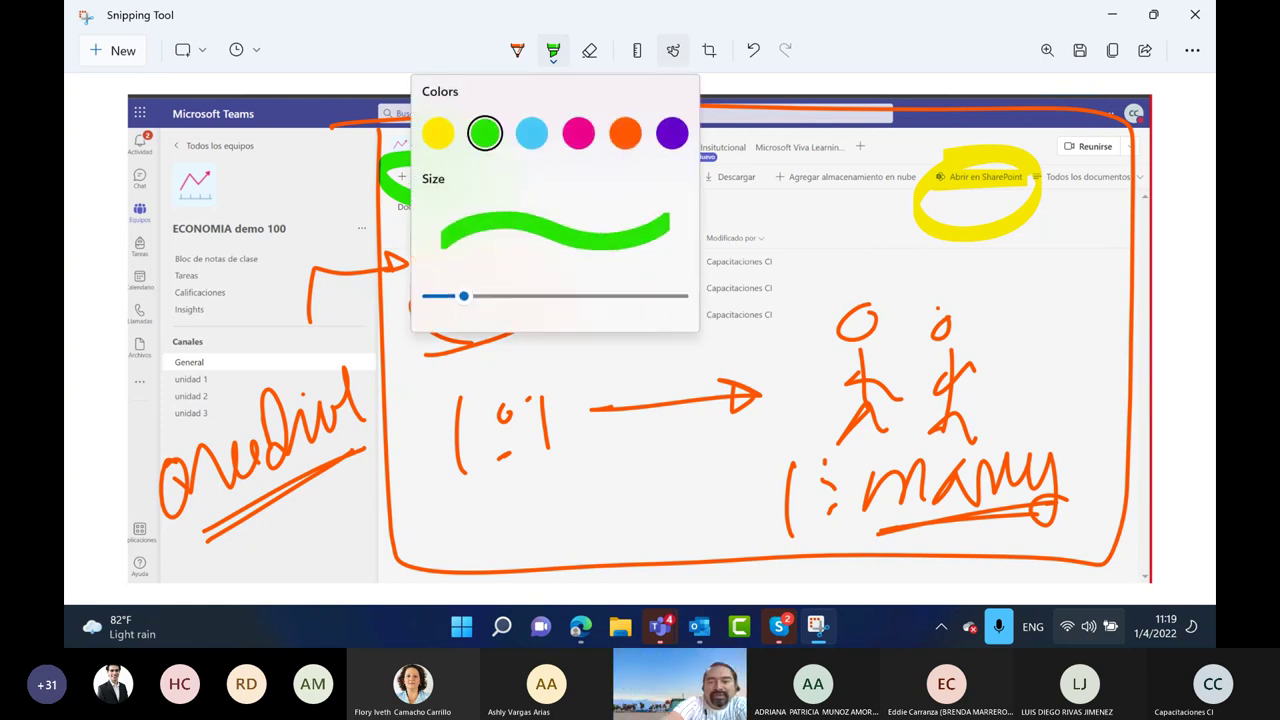
{"action": "key", "text": "Escape"}
{"action": "left_click_drag", "start_coordinate": [488, 197], "coordinate": [678, 198]}
{"action": "mouse_move", "coordinate": [681, 205]}
{"action": "left_mouse_down"}
{"action": "mouse_move", "coordinate": [718, 193]}
{"action": "mouse_move", "coordinate": [903, 199]}
{"action": "mouse_move", "coordinate": [847, 255]}
{"action": "mouse_move", "coordinate": [866, 232]}
{"action": "mouse_move", "coordinate": [889, 238]}
{"action": "left_mouse_up"}
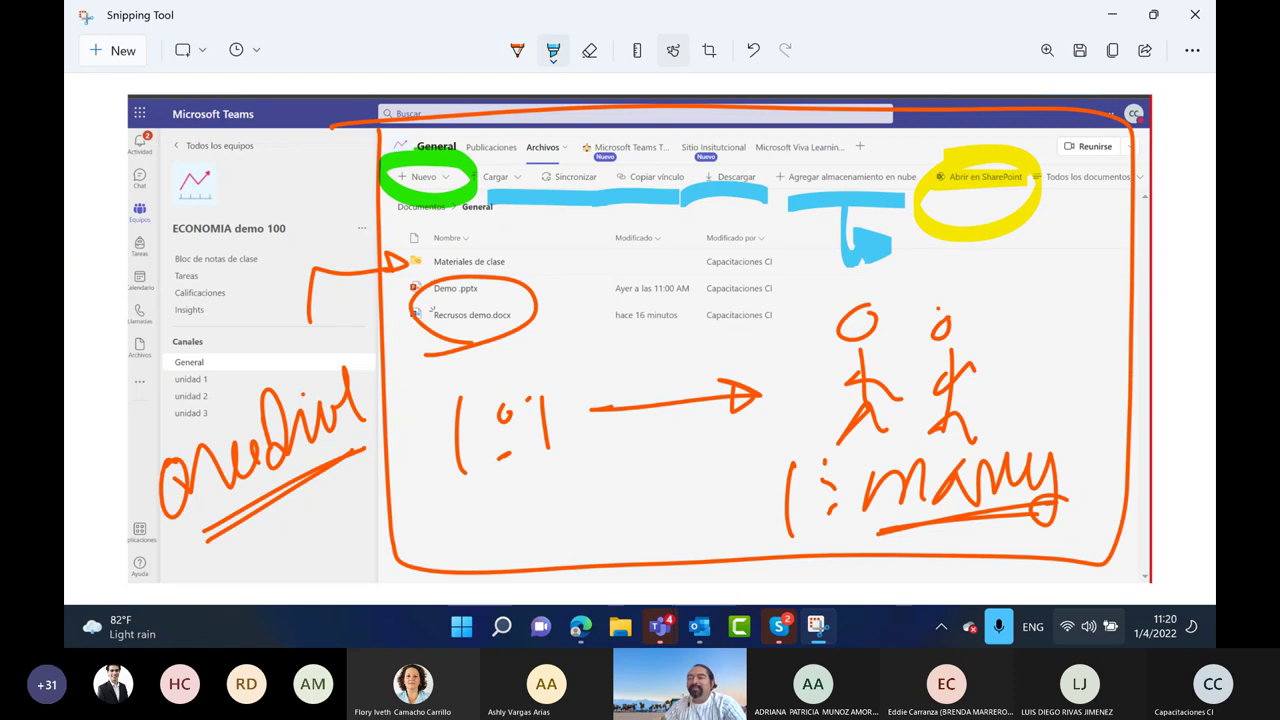
{"action": "left_click", "coordinate": [1113, 20]}
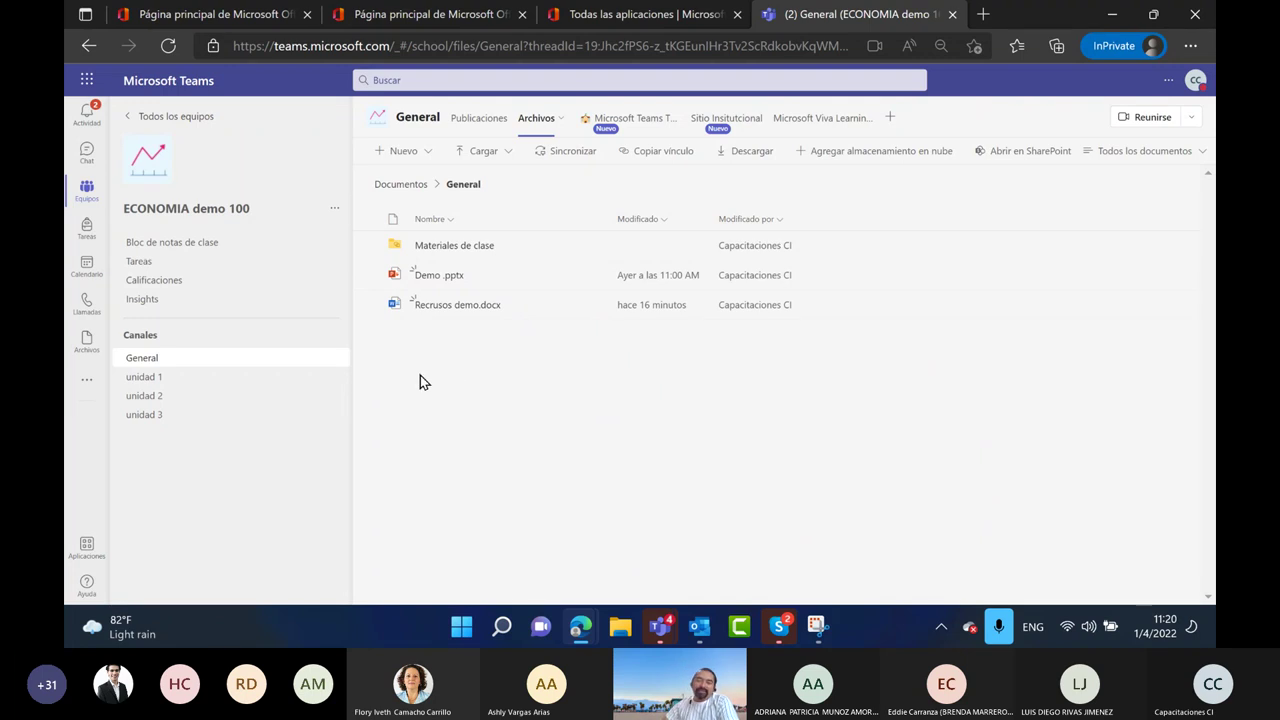
Create Demo 100.xlsx through Nuevo > Libro de Excel and open it in Teams
{"action": "left_click", "coordinate": [423, 157]}
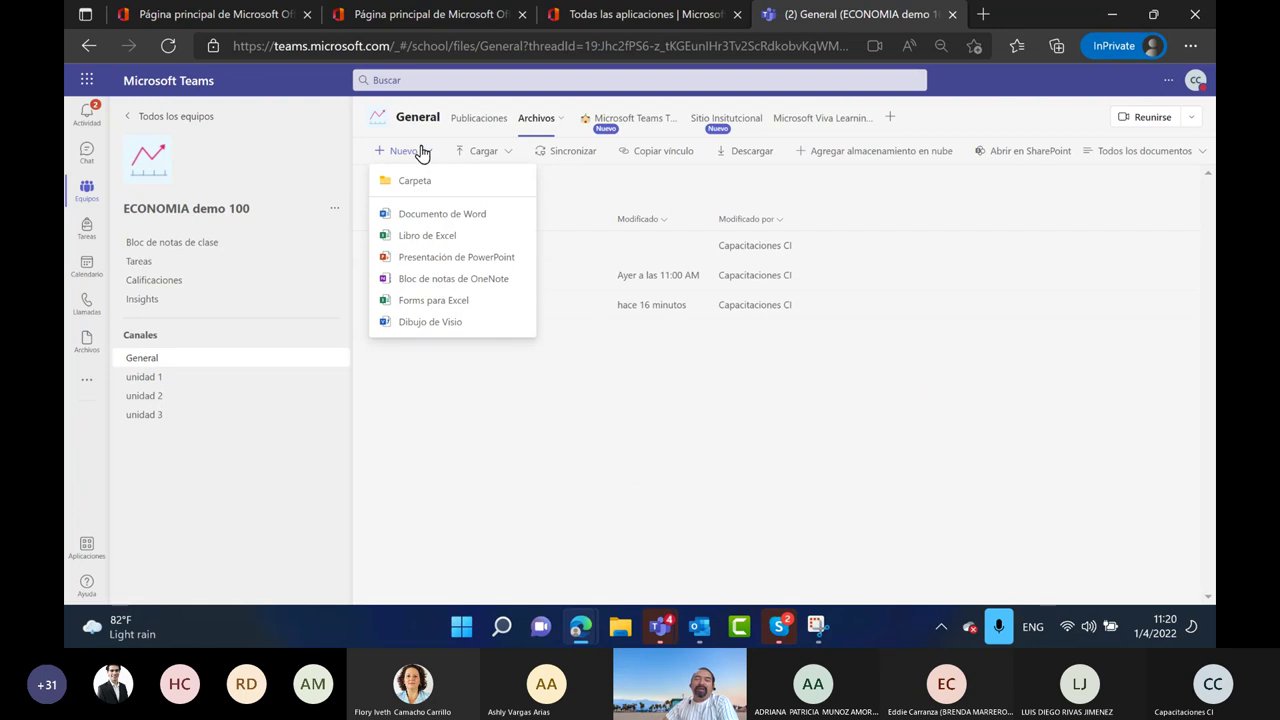
{"action": "left_click", "coordinate": [426, 237]}
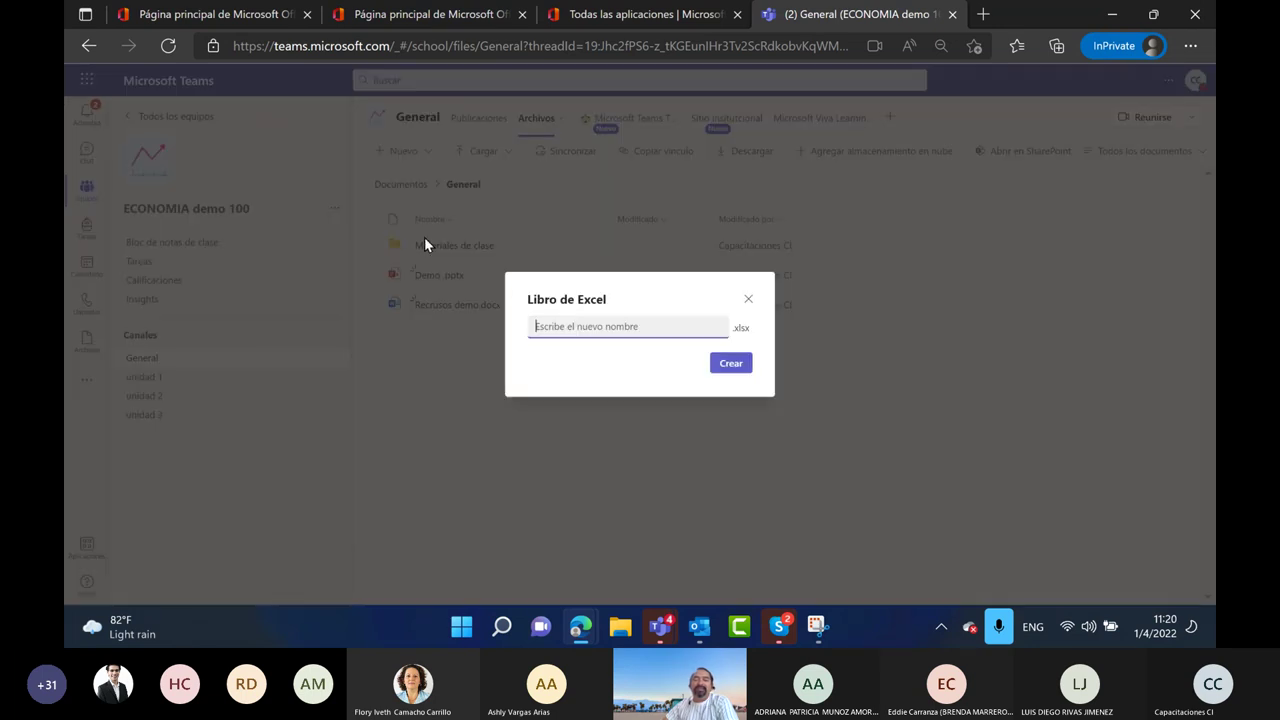
{"action": "type", "text": "Demo"}
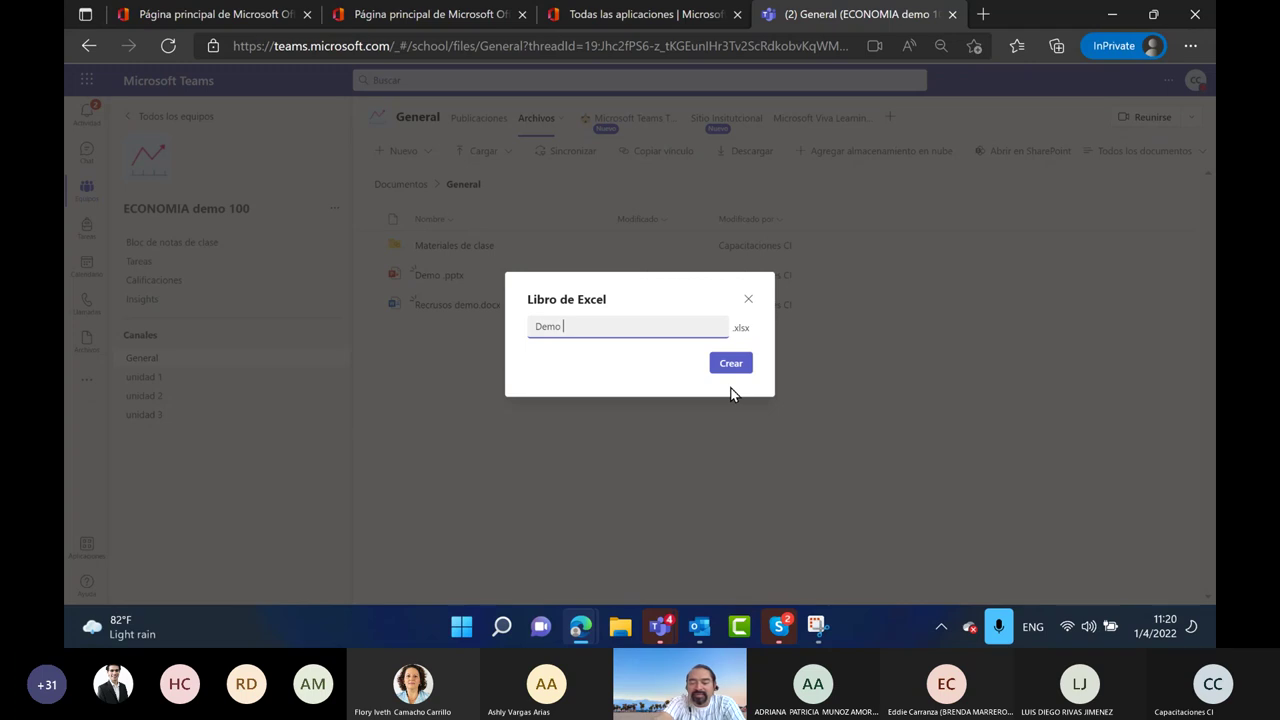
{"action": "left_click", "coordinate": [729, 367]}
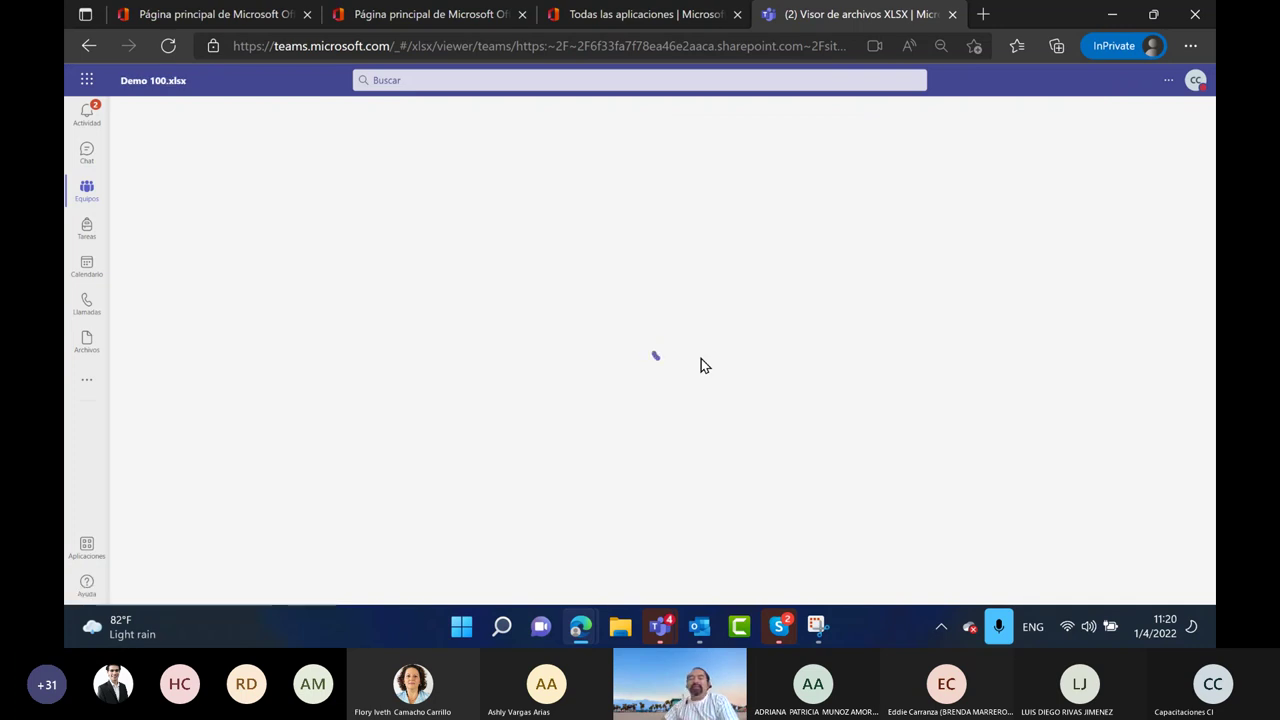
Launch desktop Excel by searching 'excel', then return to the Demo 100 workbook in Edge
{"action": "left_click", "coordinate": [503, 630]}
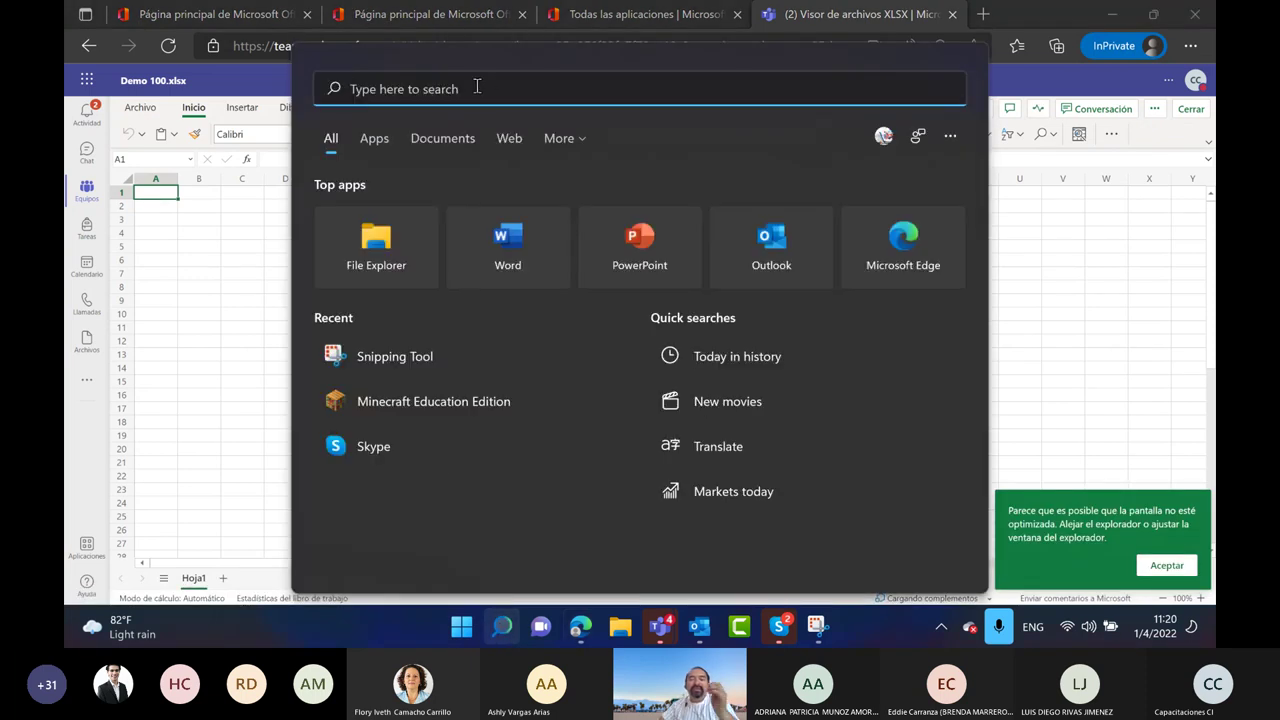
{"action": "type", "text": "excel"}
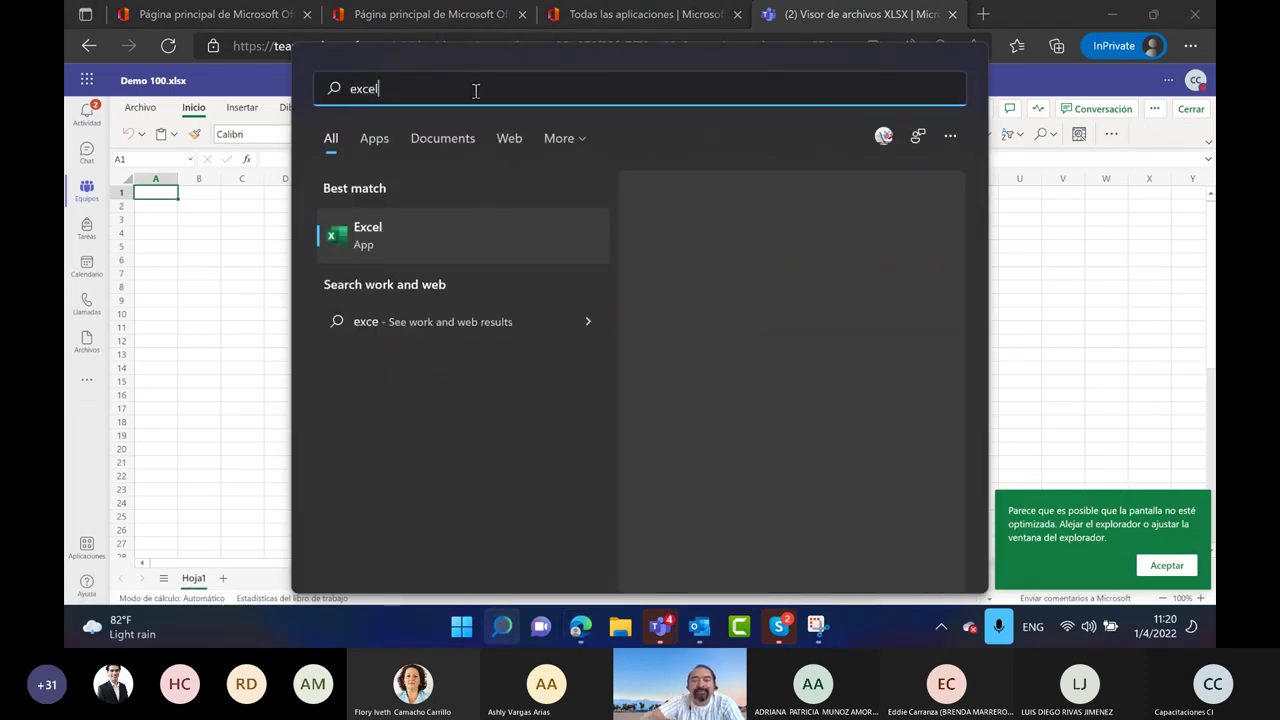
{"action": "left_click", "coordinate": [416, 235]}
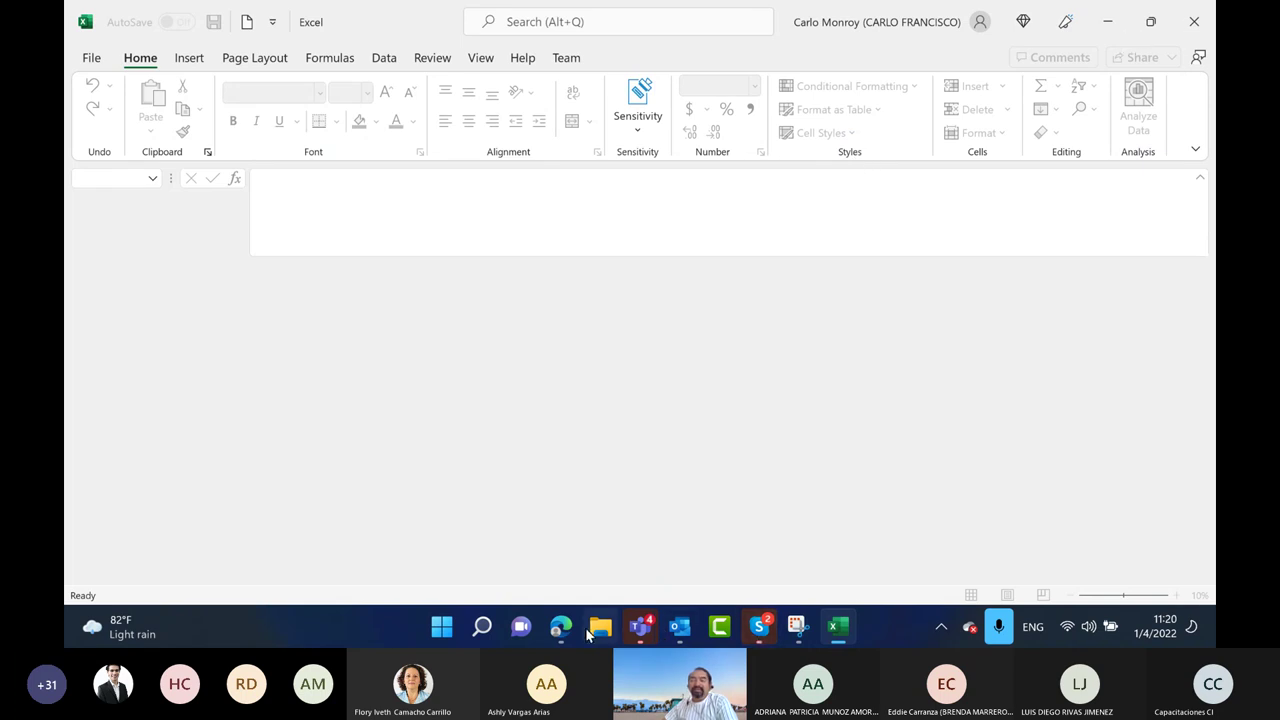
{"action": "mouse_move", "coordinate": [560, 626]}
{"action": "left_click", "coordinate": [660, 510]}
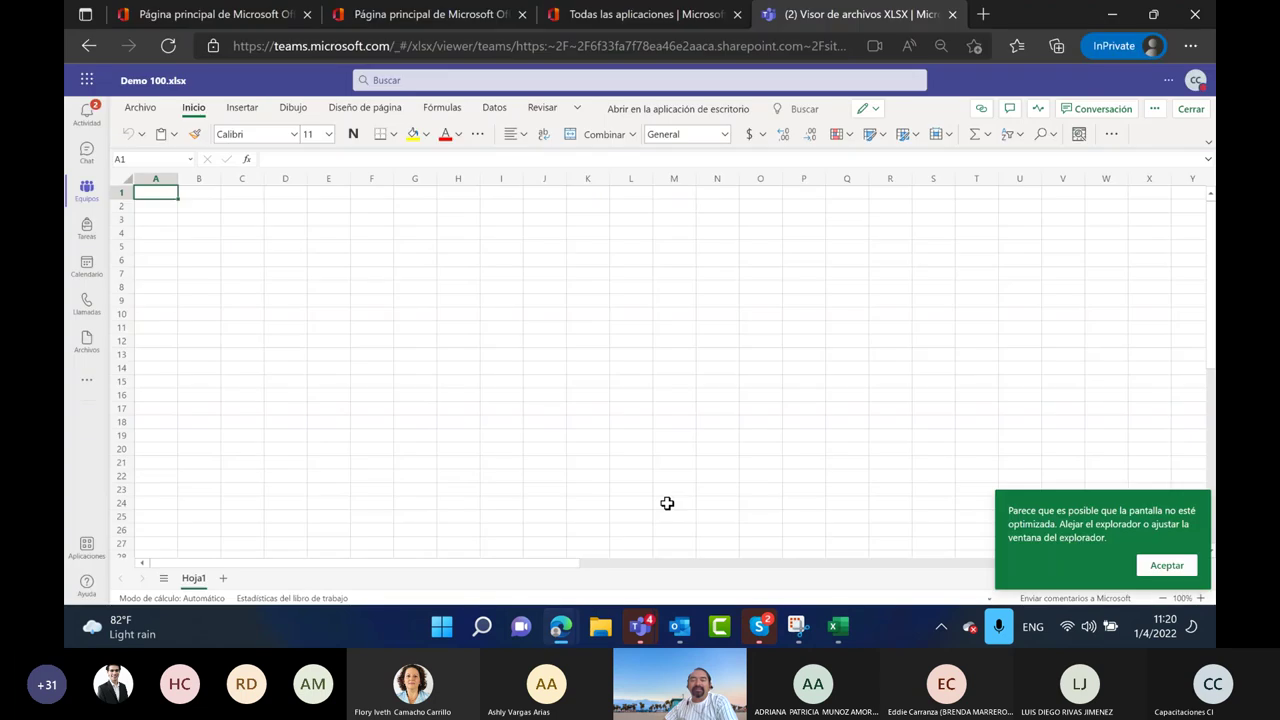
Enter the title CUADRO DE NOTAS in D4 and the header Nombre in D6
{"action": "left_click", "coordinate": [286, 231]}
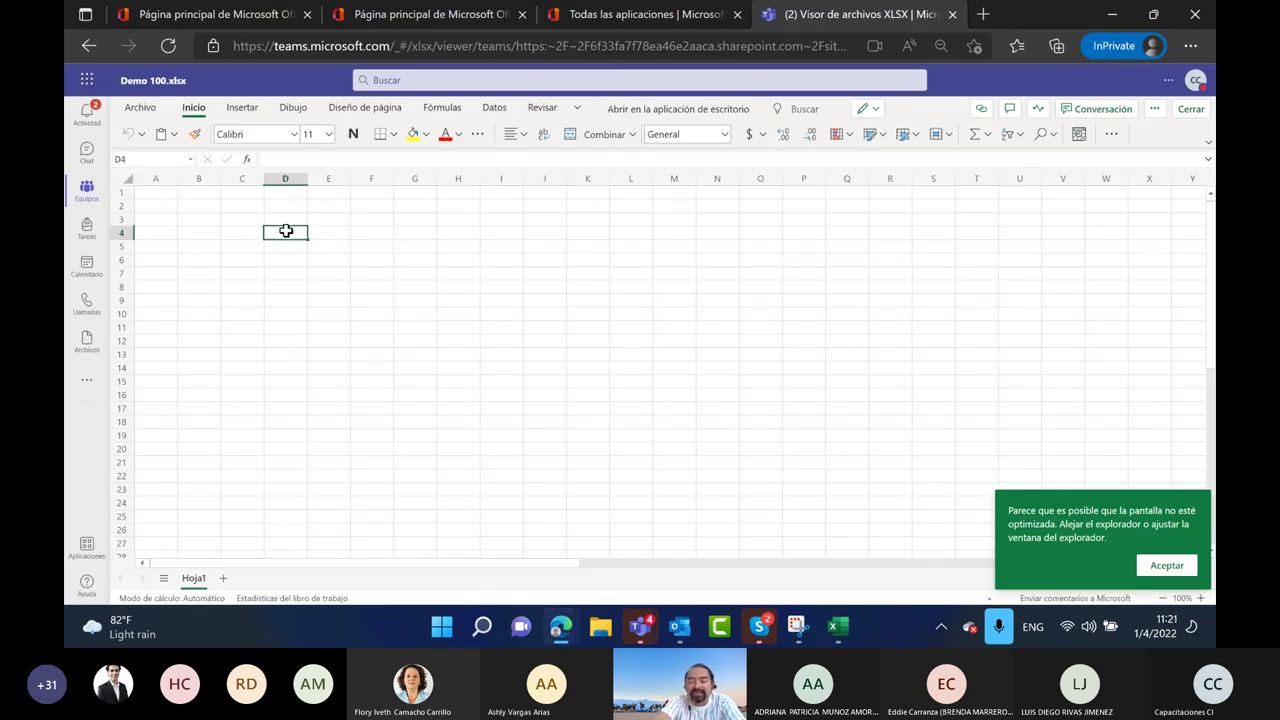
{"action": "type", "text": "CUADRO DE NOTAS"}
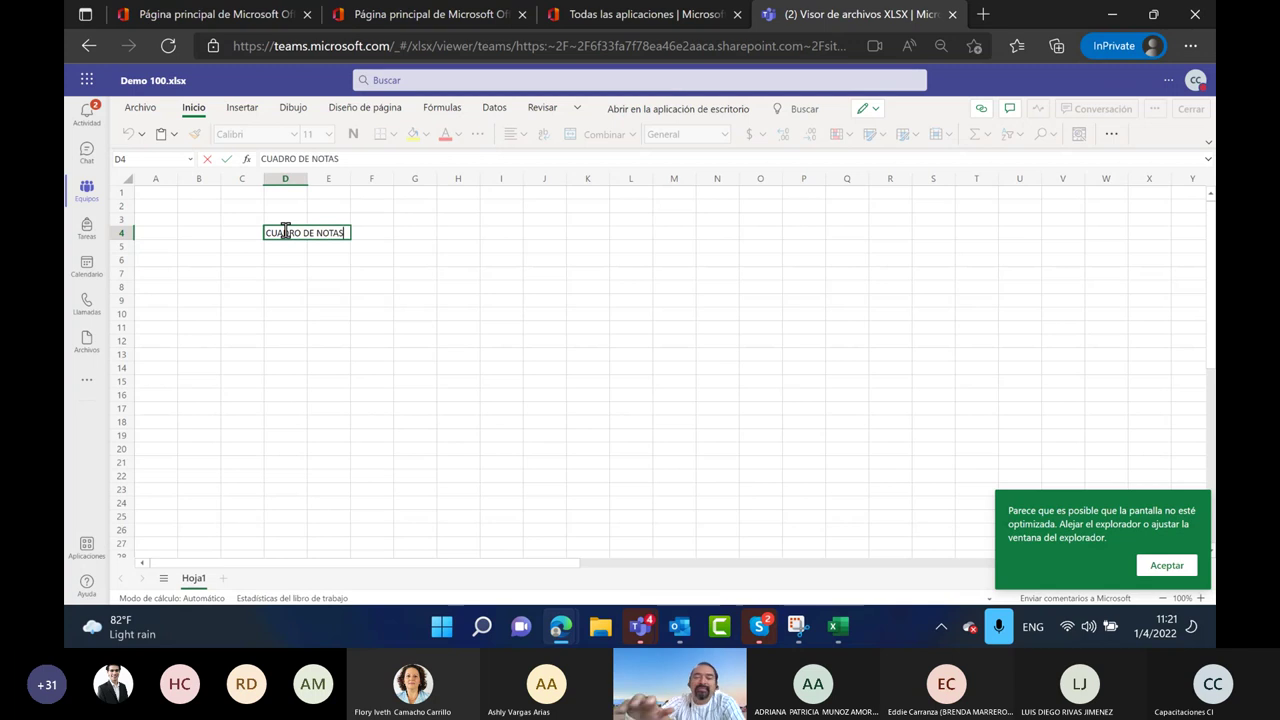
{"action": "key", "text": "Return"}
{"action": "left_click", "coordinate": [285, 259]}
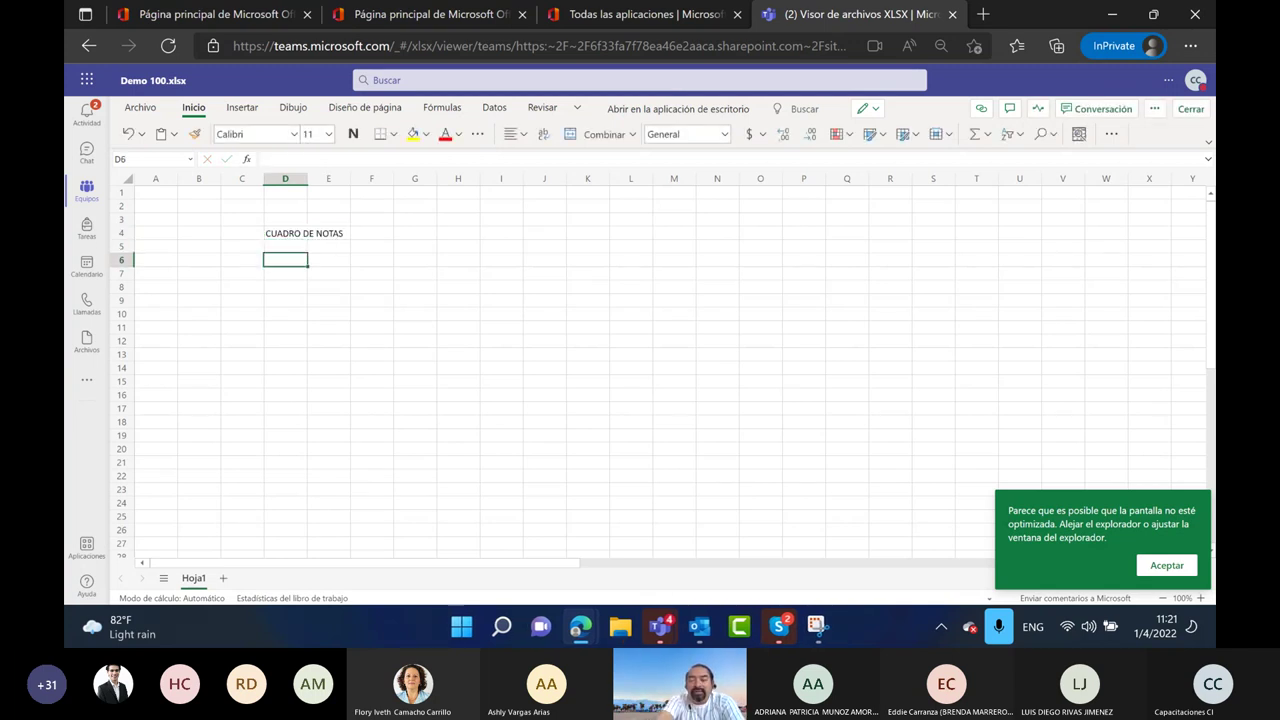
{"action": "type", "text": "nOBRE"}
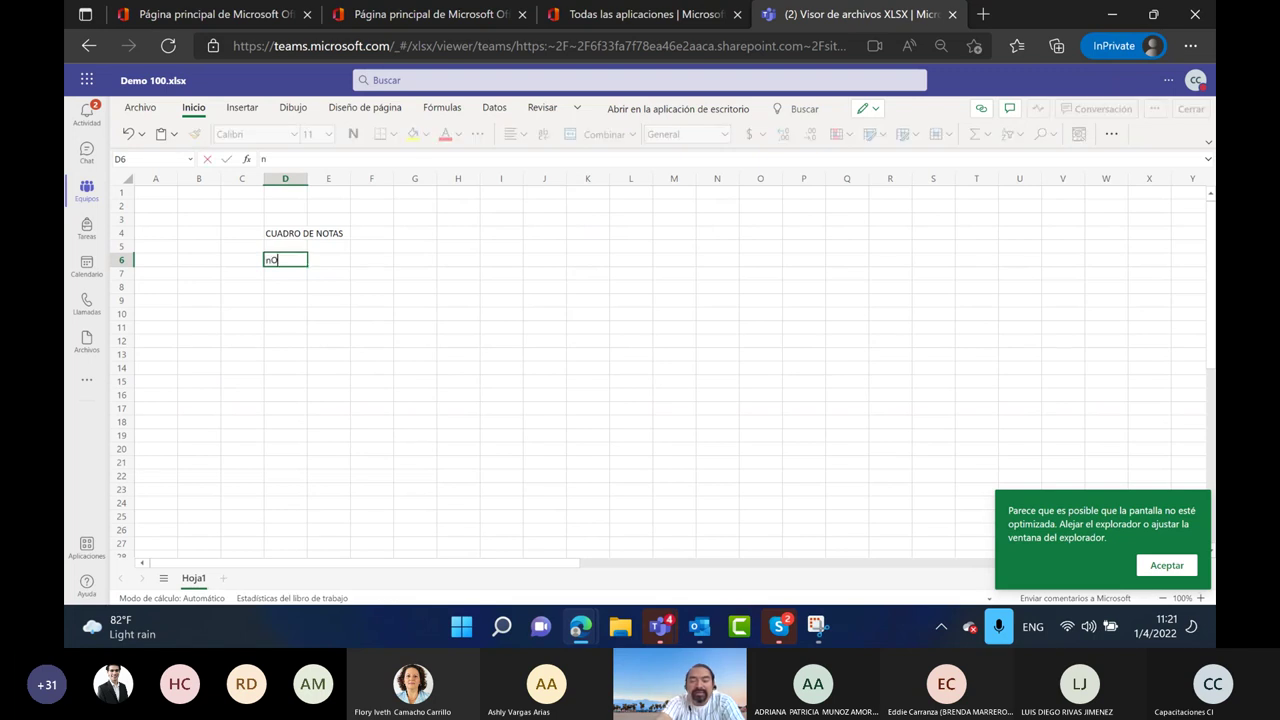
{"action": "key", "text": "BackSpace"}
{"action": "key", "text": "BackSpace"}
{"action": "key", "text": "BackSpace"}
{"action": "key", "text": "BackSpace"}
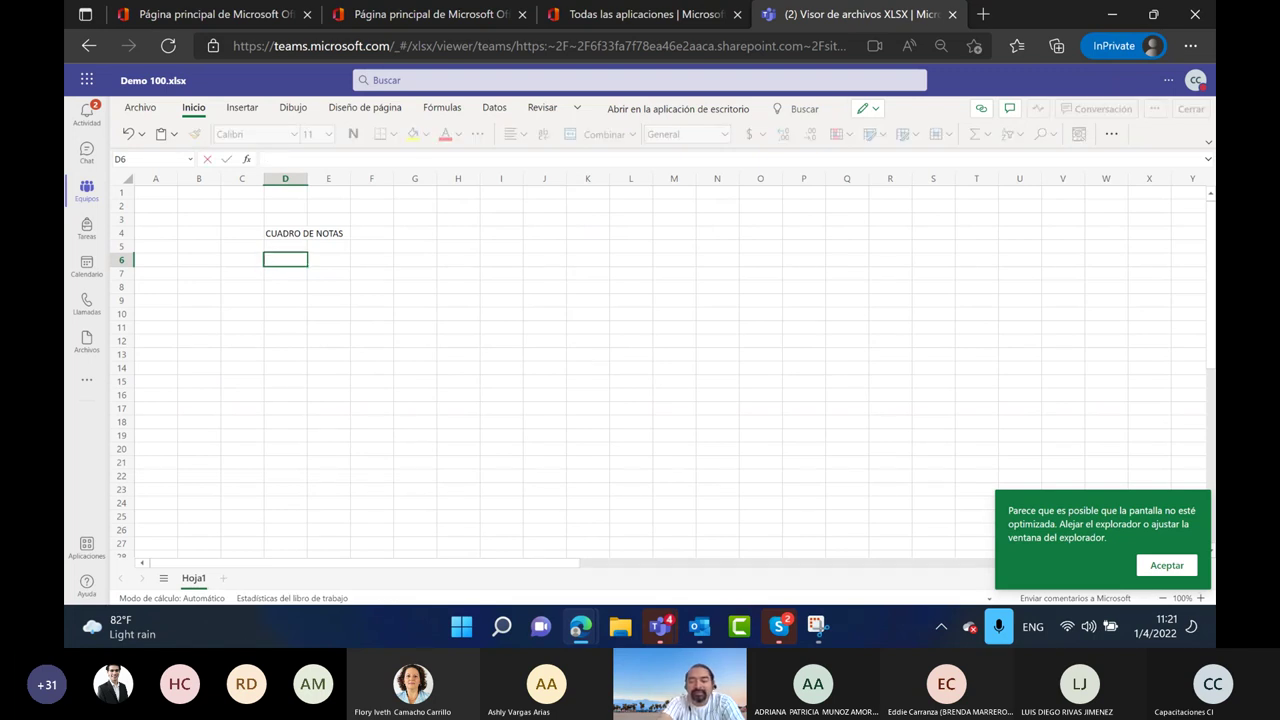
{"action": "type", "text": "Nombre"}
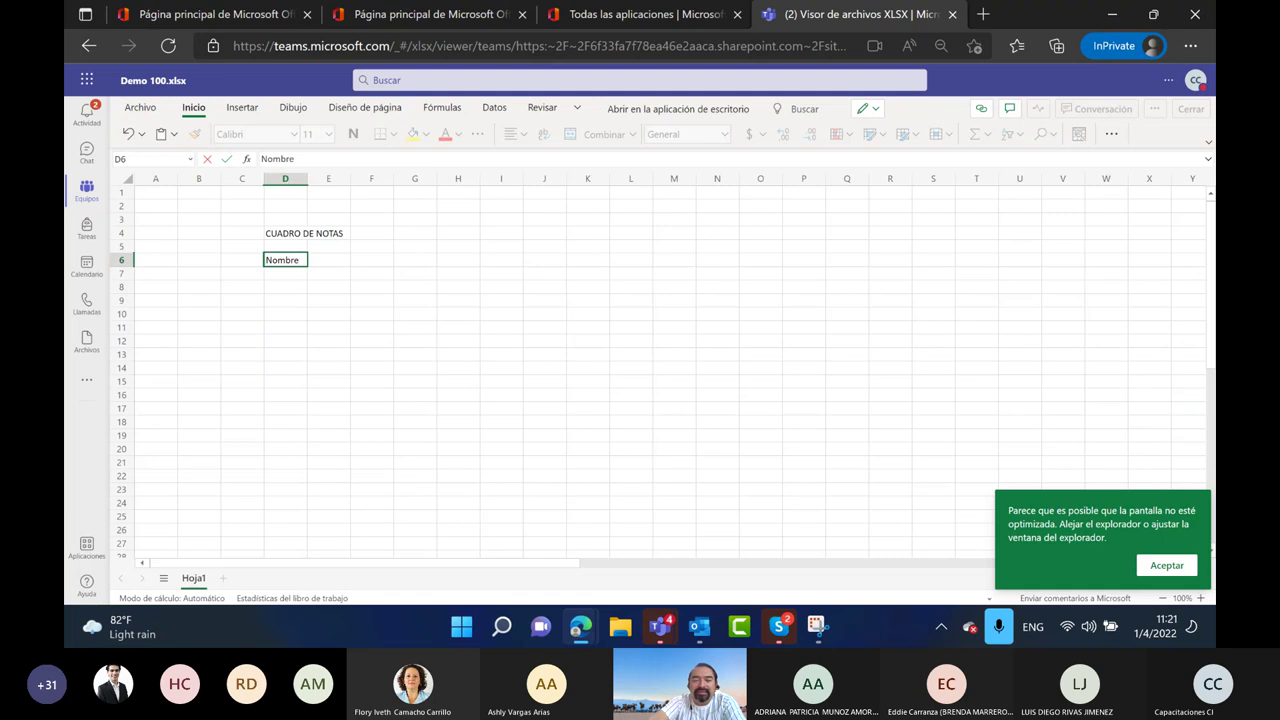
{"action": "key", "text": "Tab"}
{"action": "key", "text": "Tab"}
Enter Materia 1 in F6 and fill the headers across to Materia 10
{"action": "type", "text": "MAteria"}
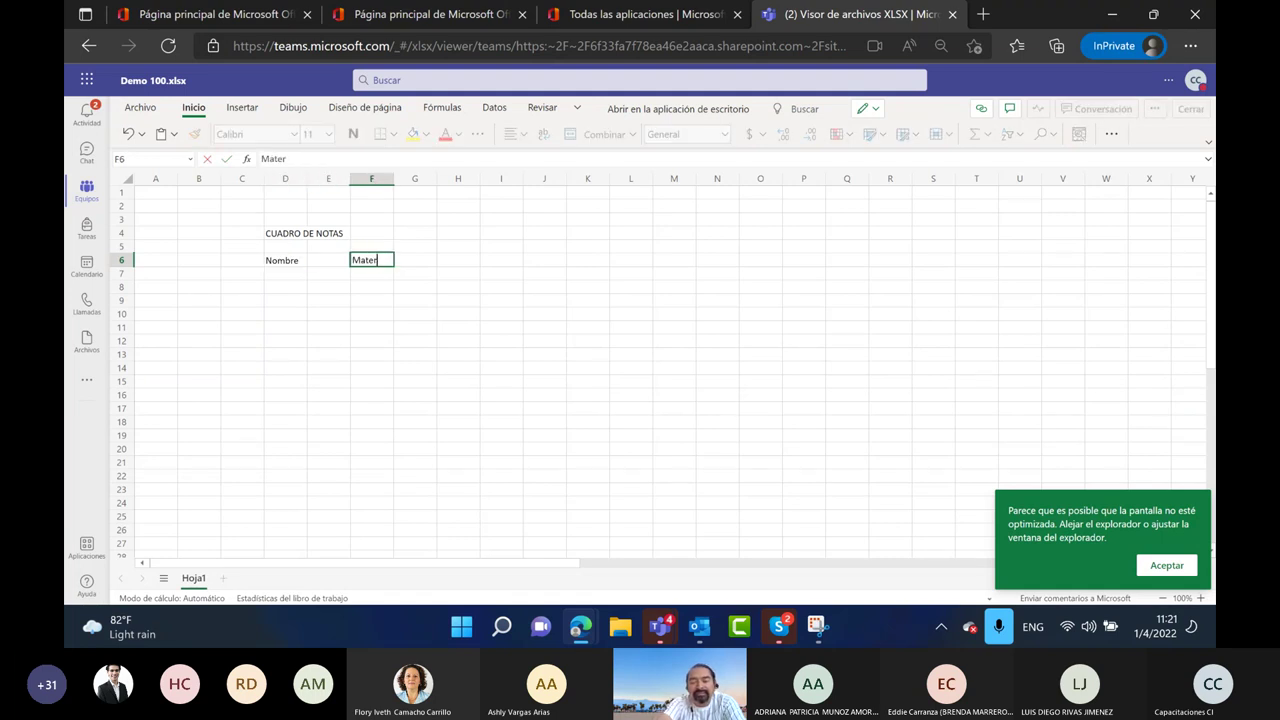
{"action": "type", "text": "a 1"}
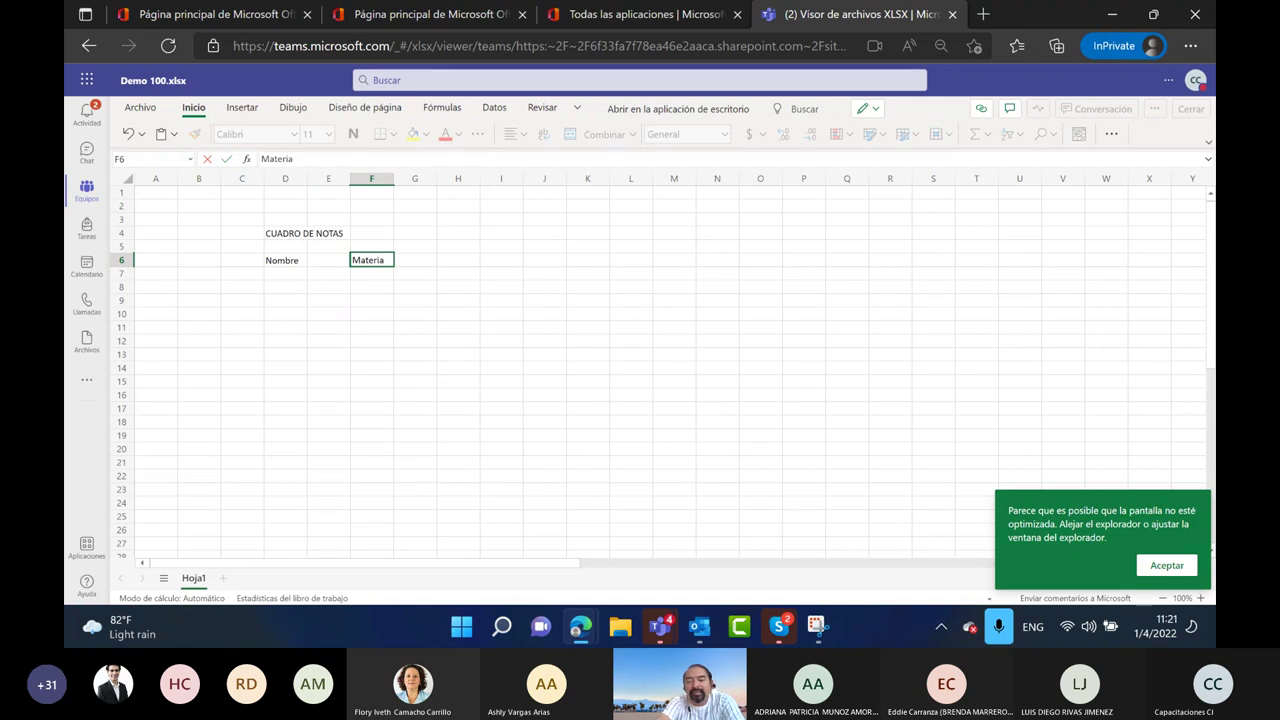
{"action": "key", "text": "Return"}
{"action": "key", "text": "Up"}
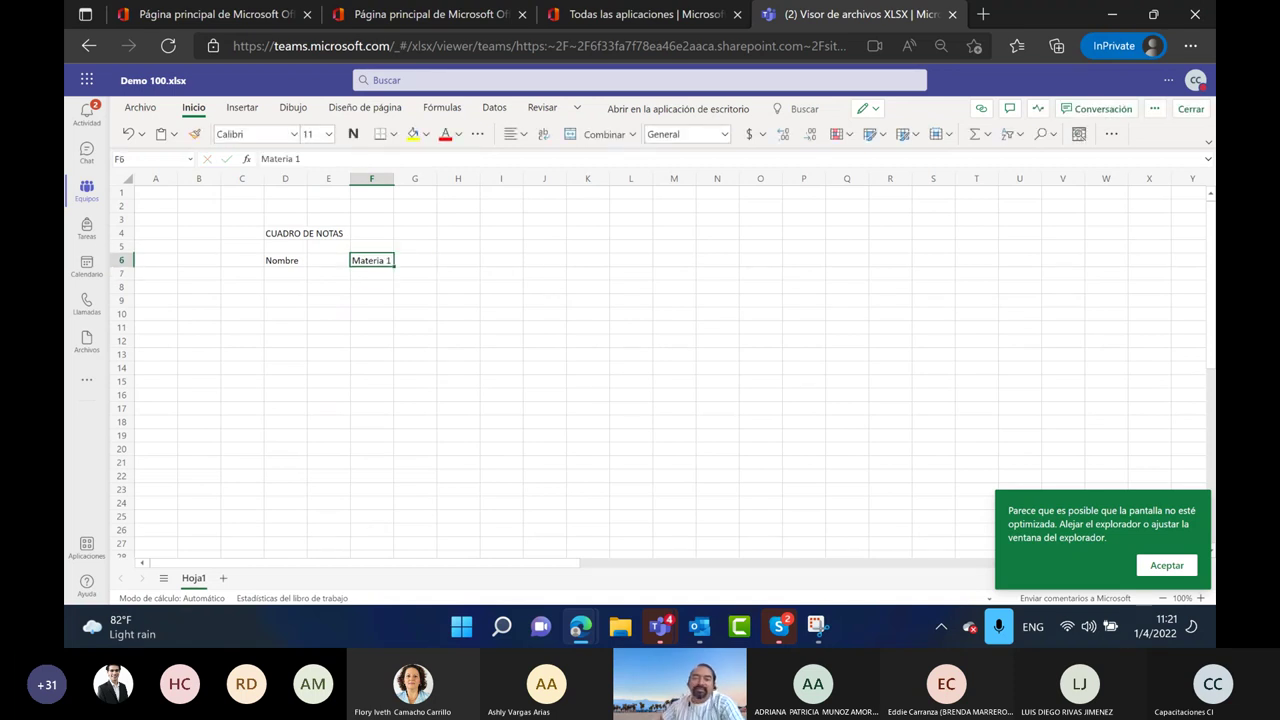
{"action": "left_click_drag", "start_coordinate": [395, 262], "coordinate": [766, 264]}
{"action": "left_click", "coordinate": [337, 326]}
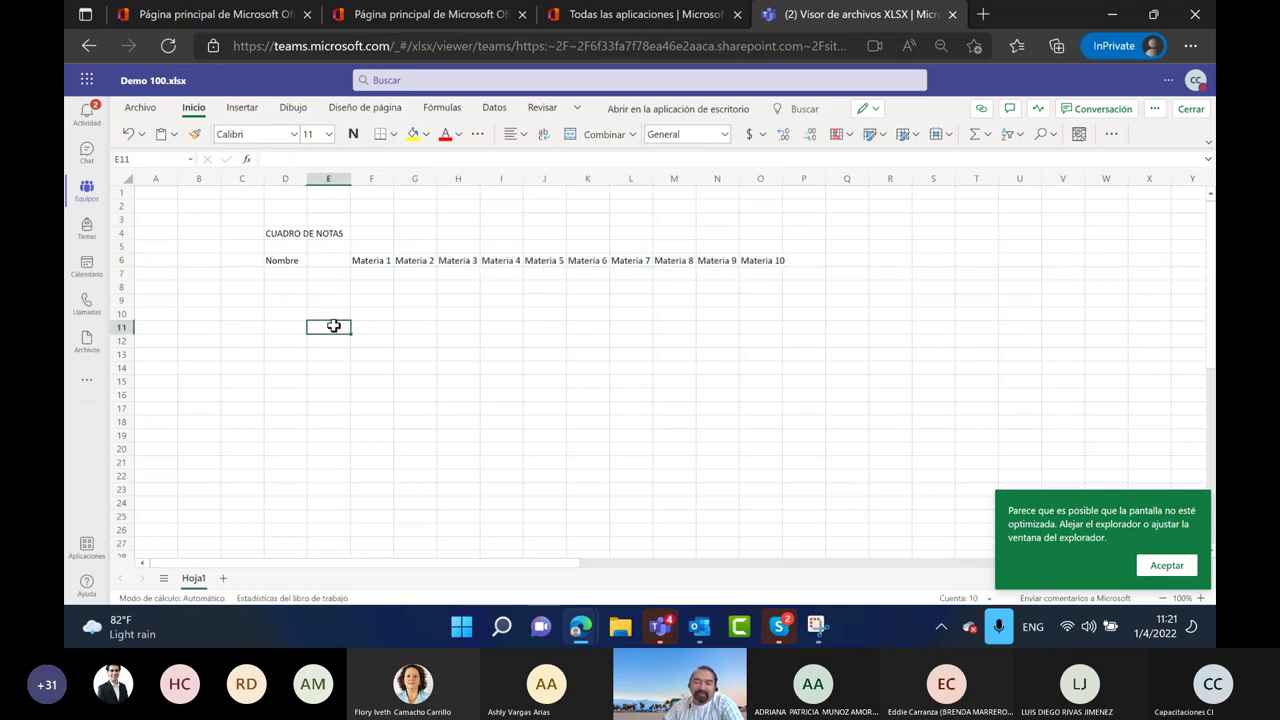
{"action": "left_click", "coordinate": [370, 266]}
Enter estudiante 1 in D7, fill down to estudiante 20, and select the table
{"action": "left_click", "coordinate": [284, 273]}
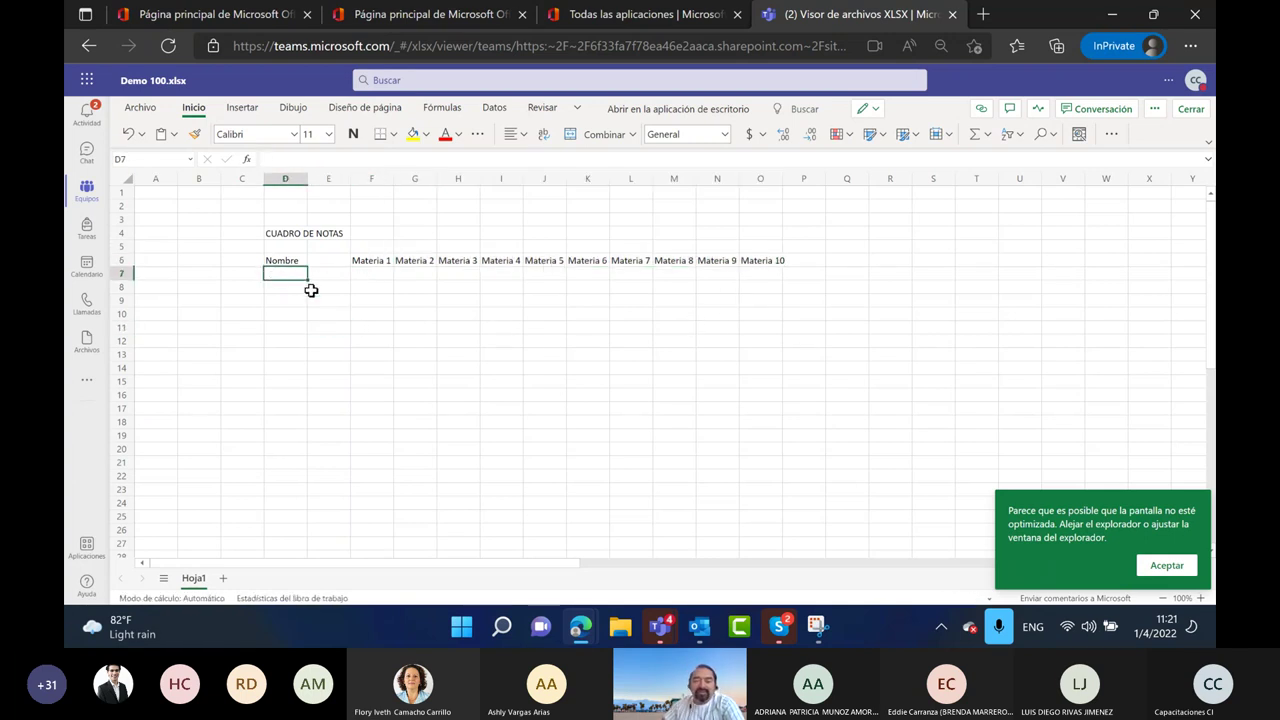
{"action": "type", "text": "estudiante"}
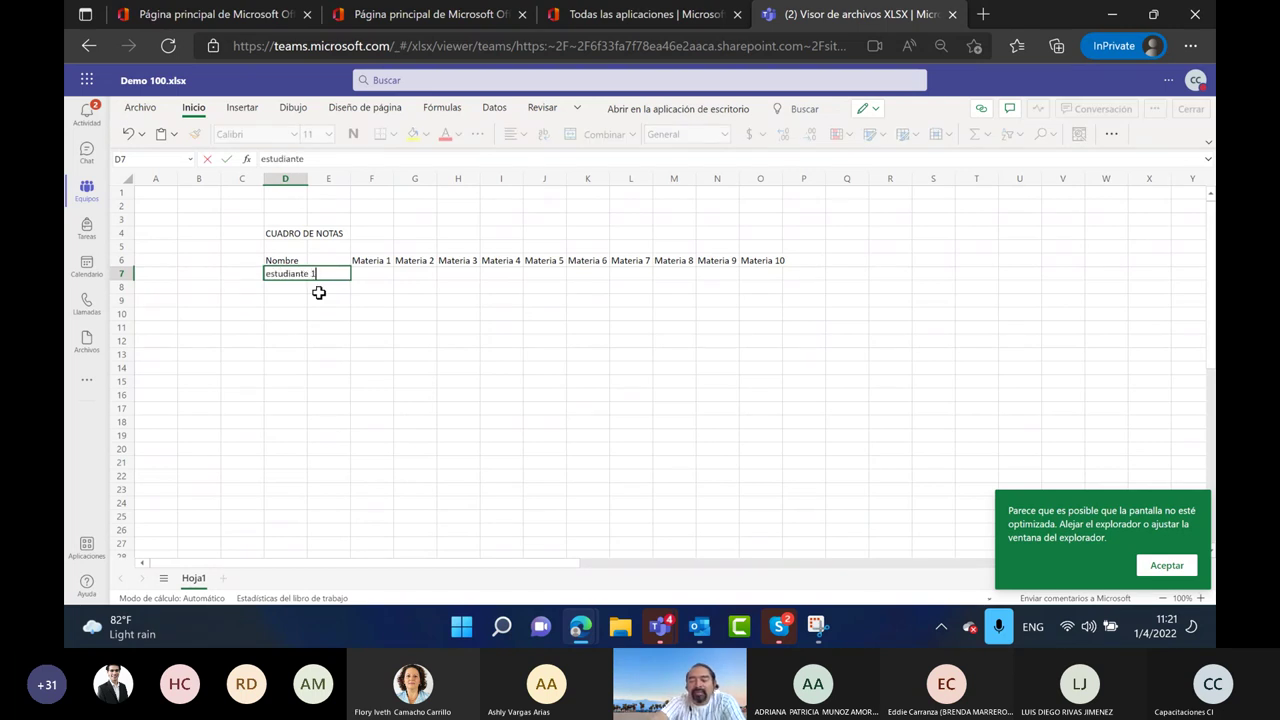
{"action": "type", "text": " 1"}
{"action": "key", "text": "Return"}
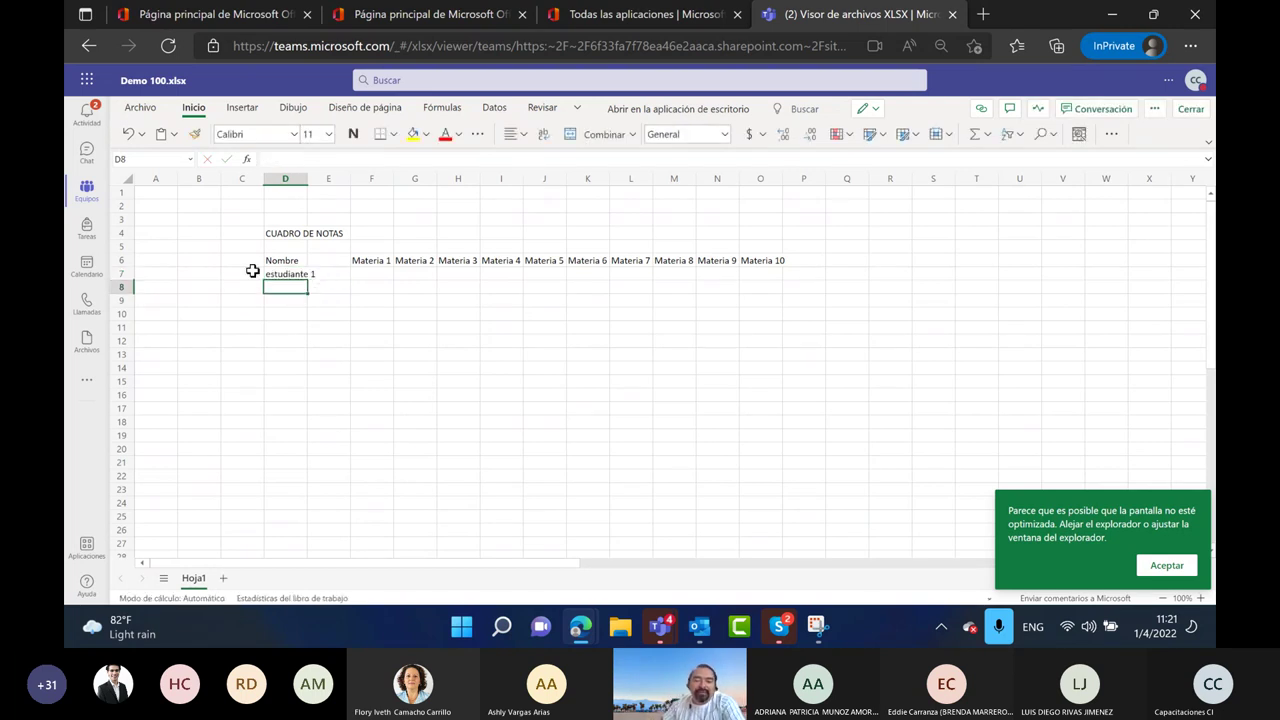
{"action": "left_click", "coordinate": [298, 276]}
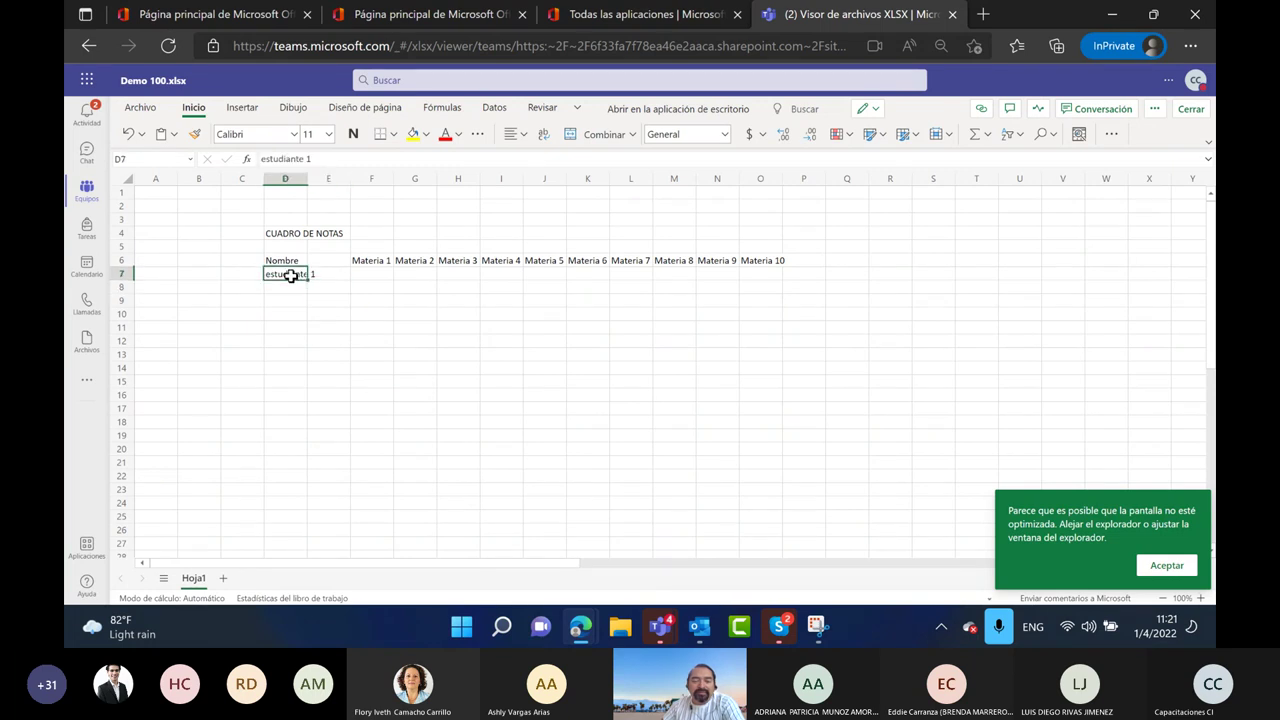
{"action": "left_click_drag", "start_coordinate": [300, 277], "coordinate": [323, 530]}
{"action": "left_click", "coordinate": [371, 516]}
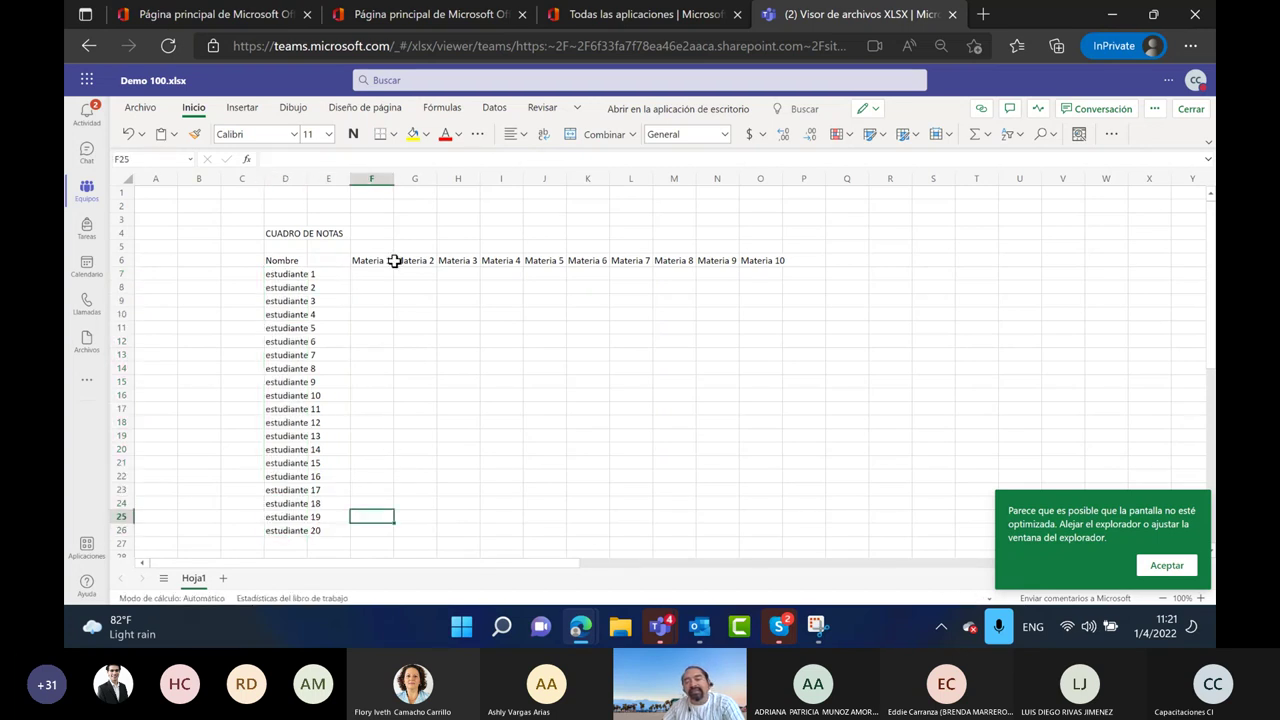
{"action": "left_click", "coordinate": [378, 288]}
{"action": "left_click_drag", "start_coordinate": [296, 234], "coordinate": [726, 543]}
{"action": "left_click", "coordinate": [287, 261]}
{"action": "left_click_drag", "start_coordinate": [287, 261], "coordinate": [770, 516]}
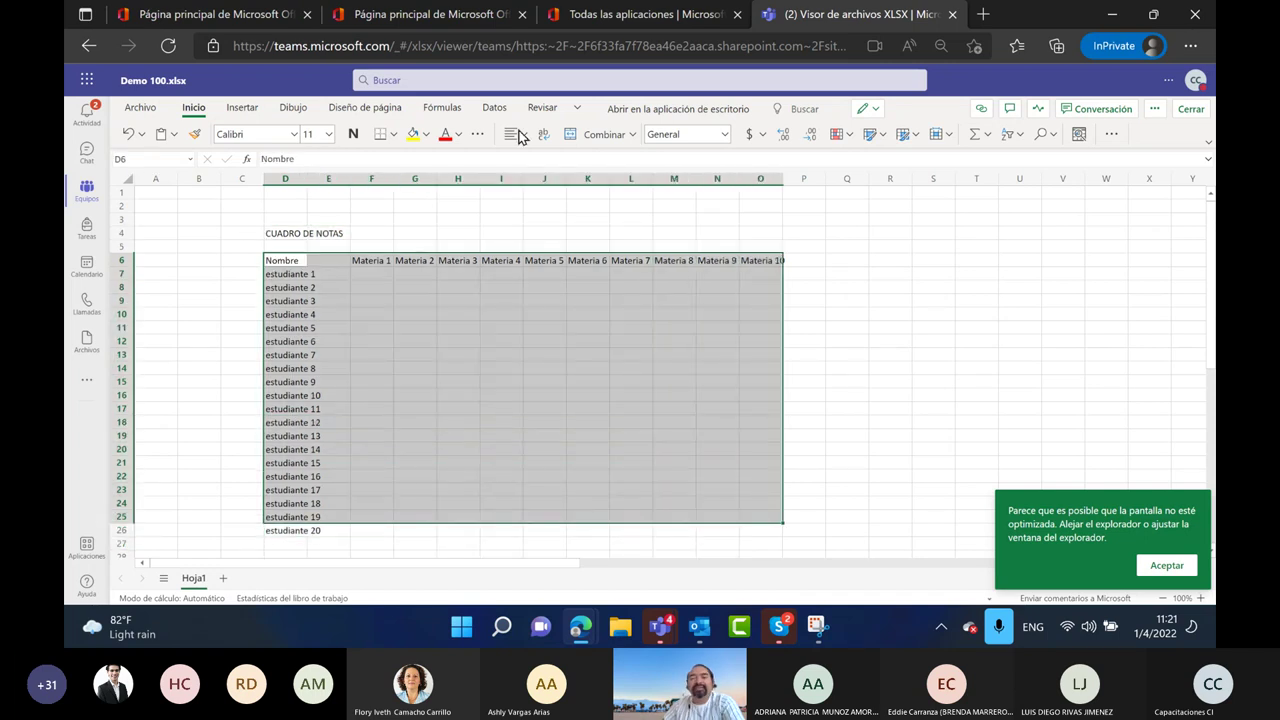
Give the header row D6:O6 a yellow fill
{"action": "left_click", "coordinate": [885, 140]}
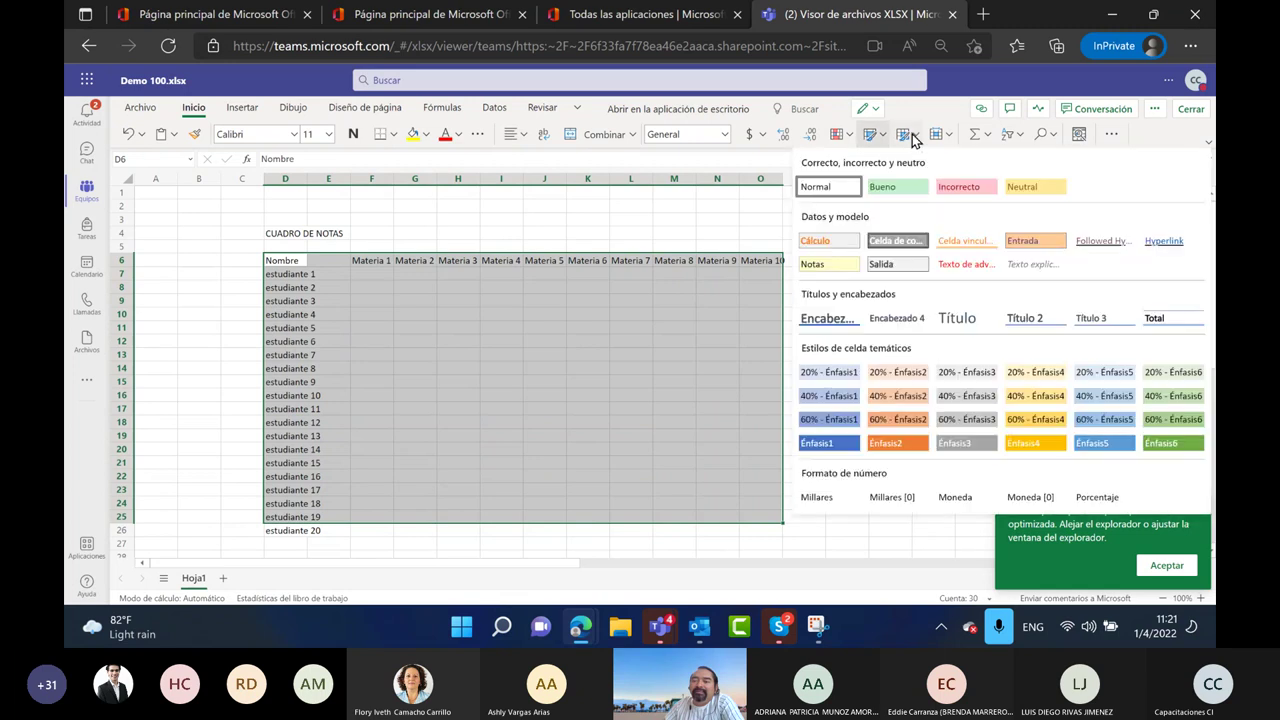
{"action": "left_click", "coordinate": [849, 138]}
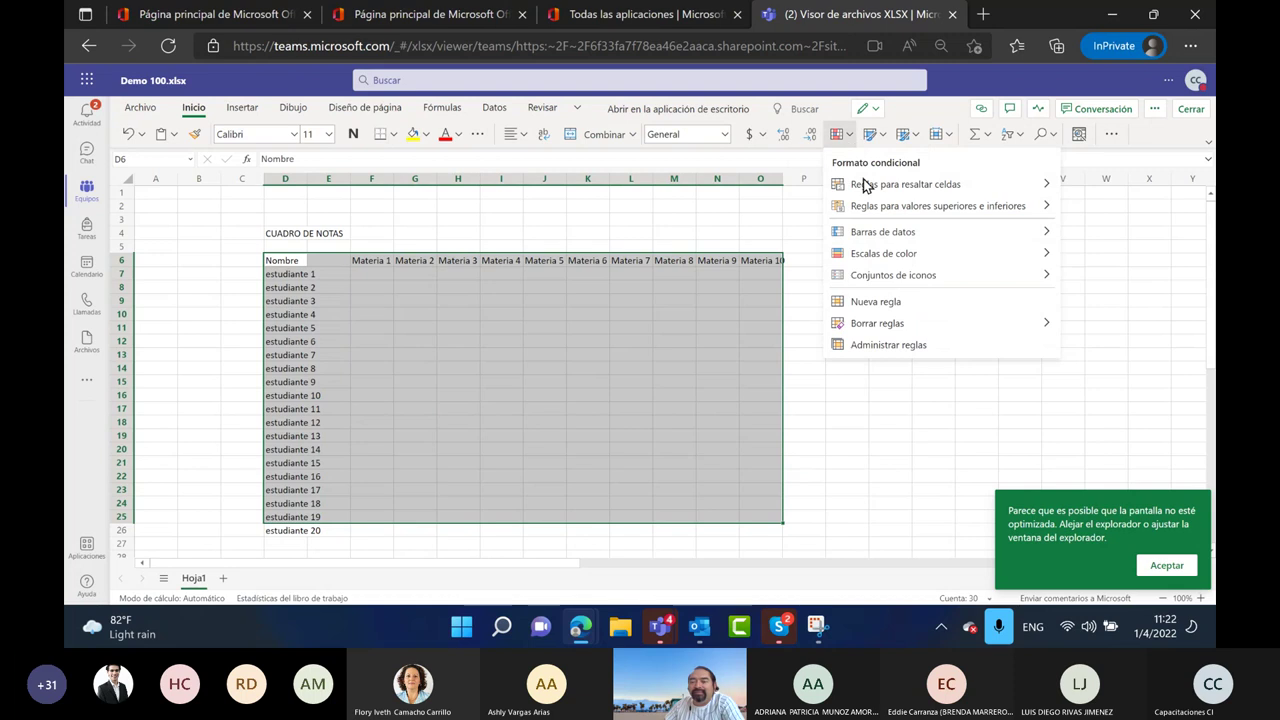
{"action": "left_click", "coordinate": [914, 414]}
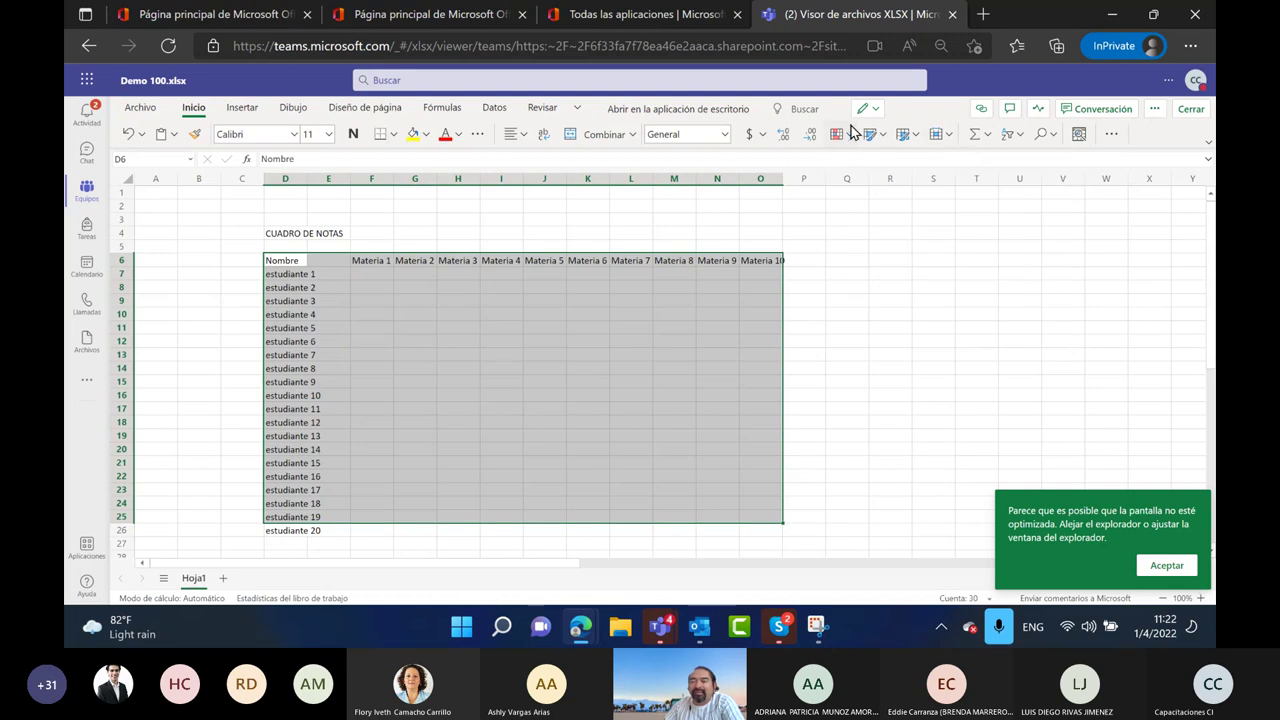
{"action": "left_click", "coordinate": [983, 314]}
{"action": "left_click", "coordinate": [301, 260]}
{"action": "left_click_drag", "start_coordinate": [301, 260], "coordinate": [766, 260]}
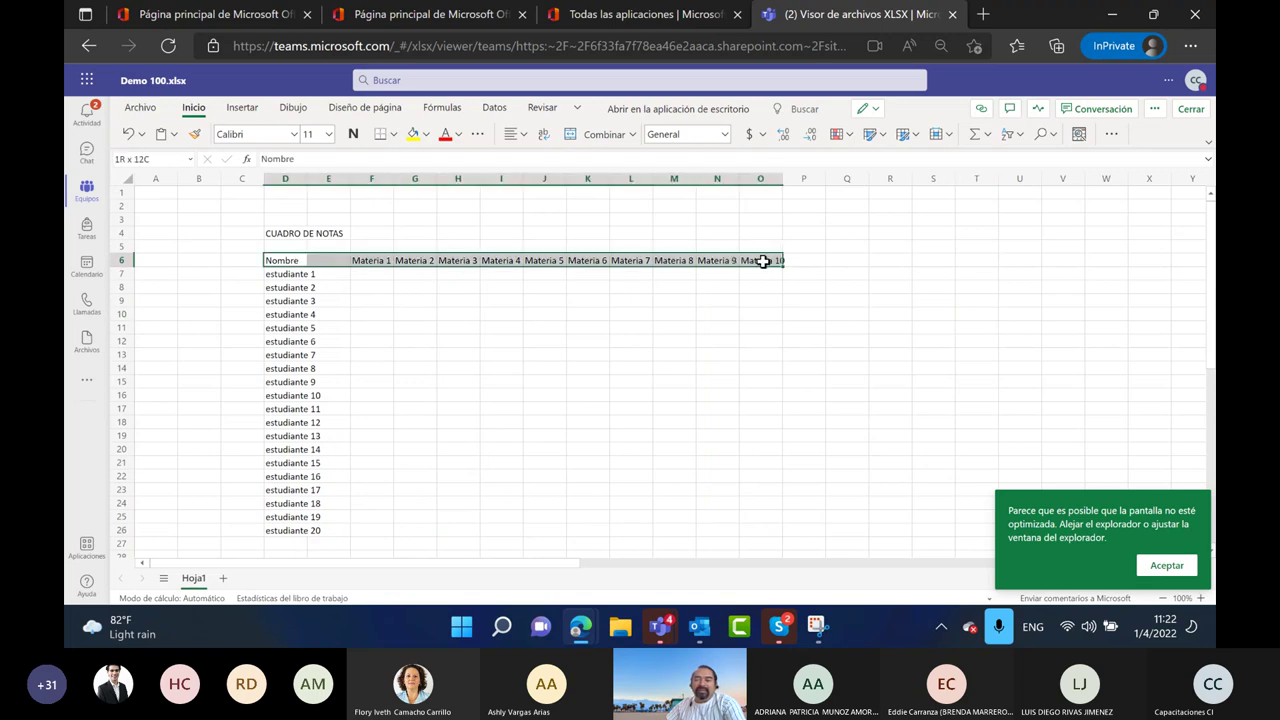
{"action": "left_click", "coordinate": [413, 134]}
{"action": "left_click", "coordinate": [517, 365]}
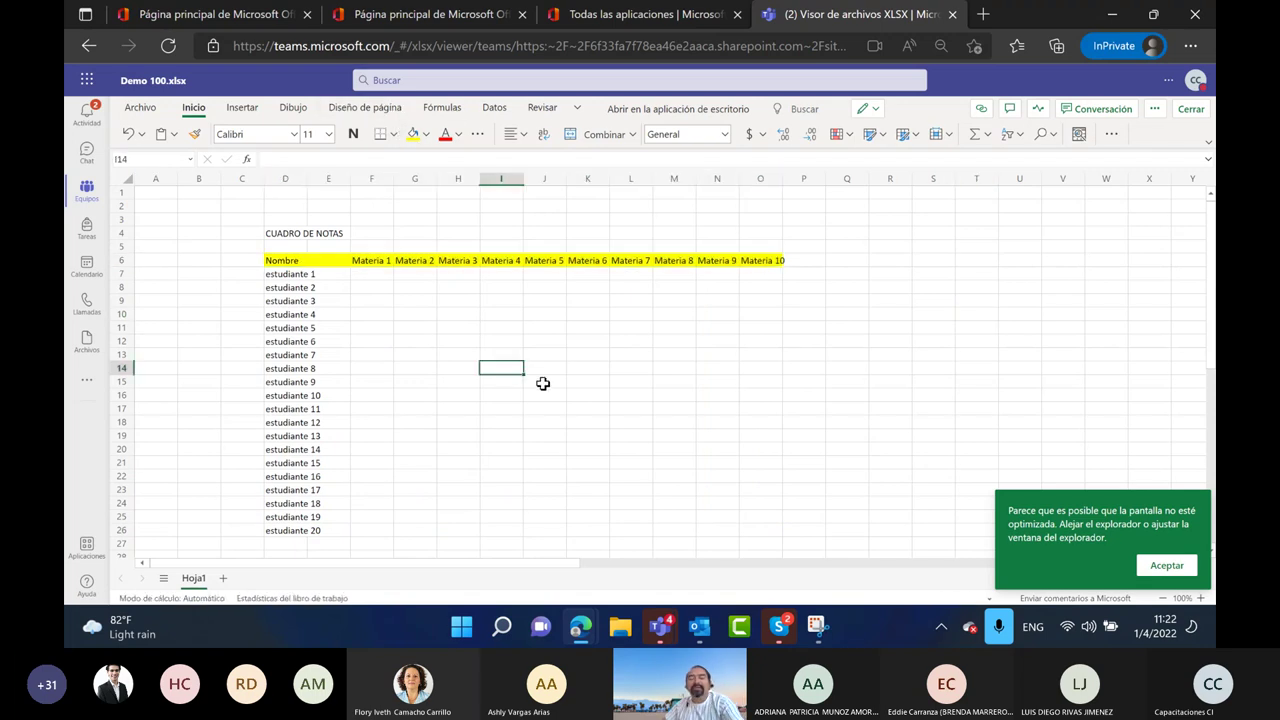
Apply All Borders to the grade table D6:O26
{"action": "left_click_drag", "start_coordinate": [307, 261], "coordinate": [781, 364]}
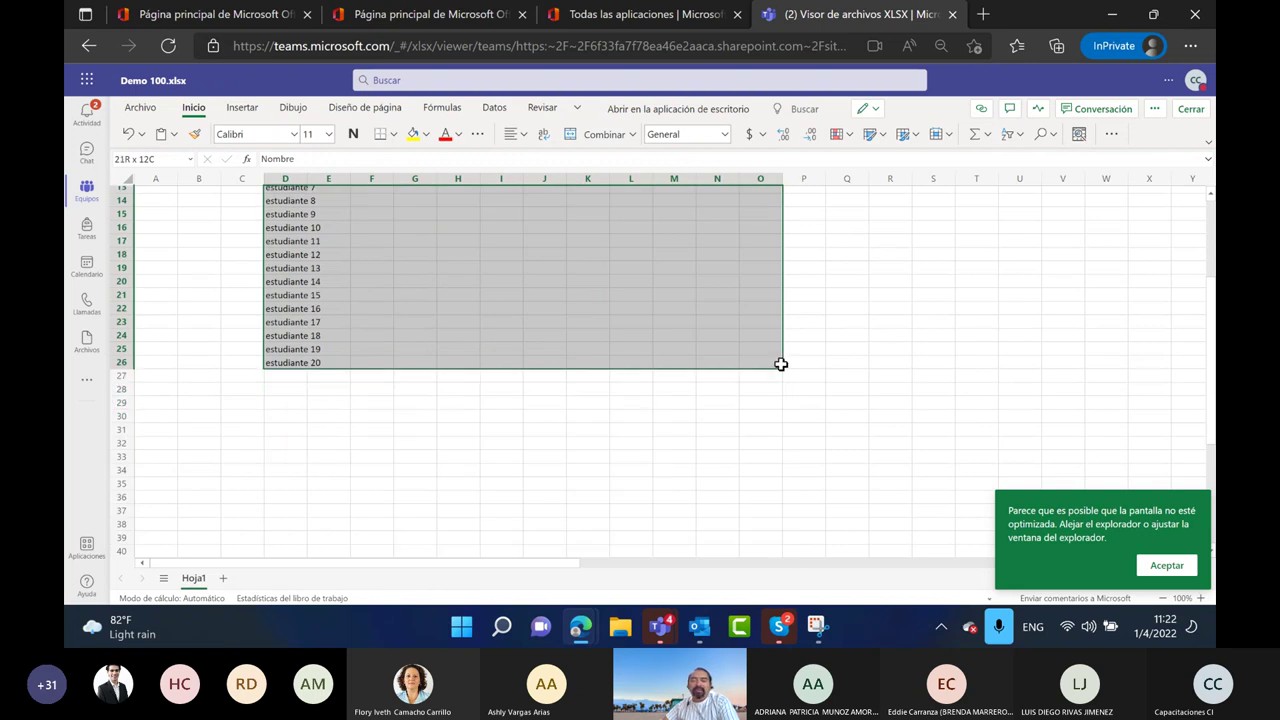
{"action": "left_click", "coordinate": [395, 136]}
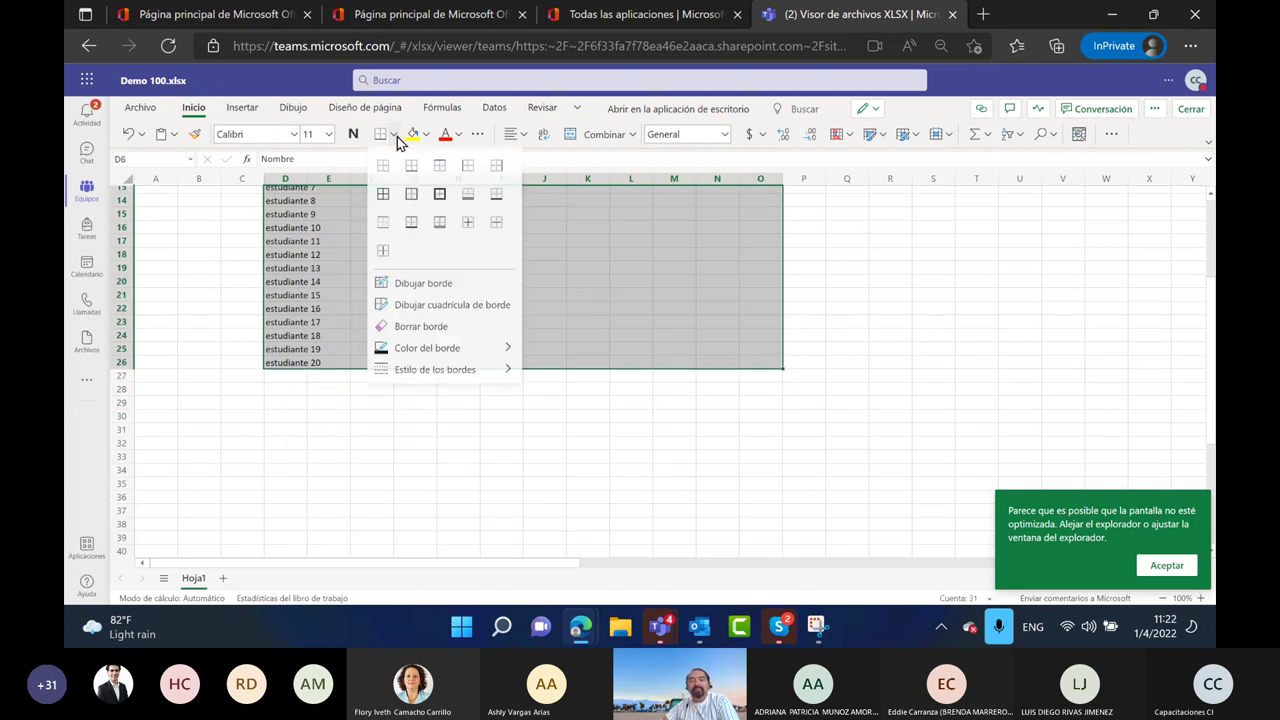
{"action": "left_click", "coordinate": [383, 195]}
{"action": "left_click", "coordinate": [577, 484]}
{"action": "scroll", "coordinate": [310, 425], "scroll_direction": "up", "scroll_amount": 4}
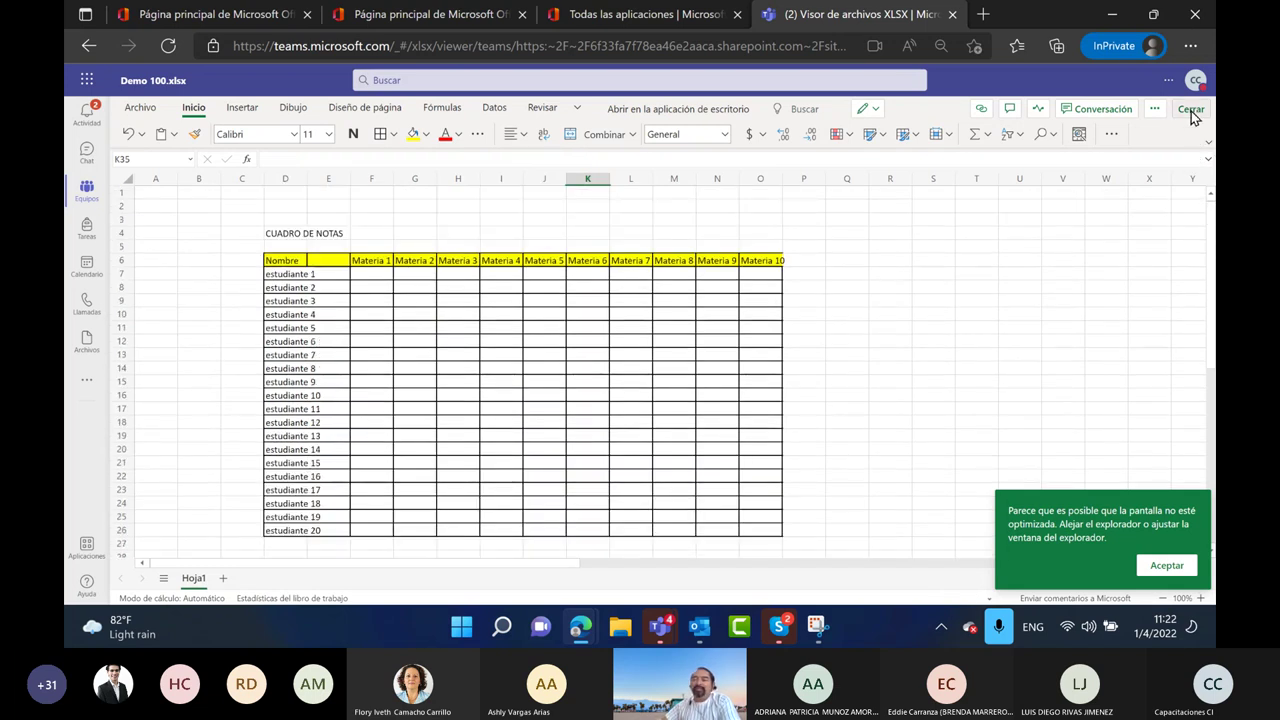
{"action": "left_click", "coordinate": [1104, 110]}
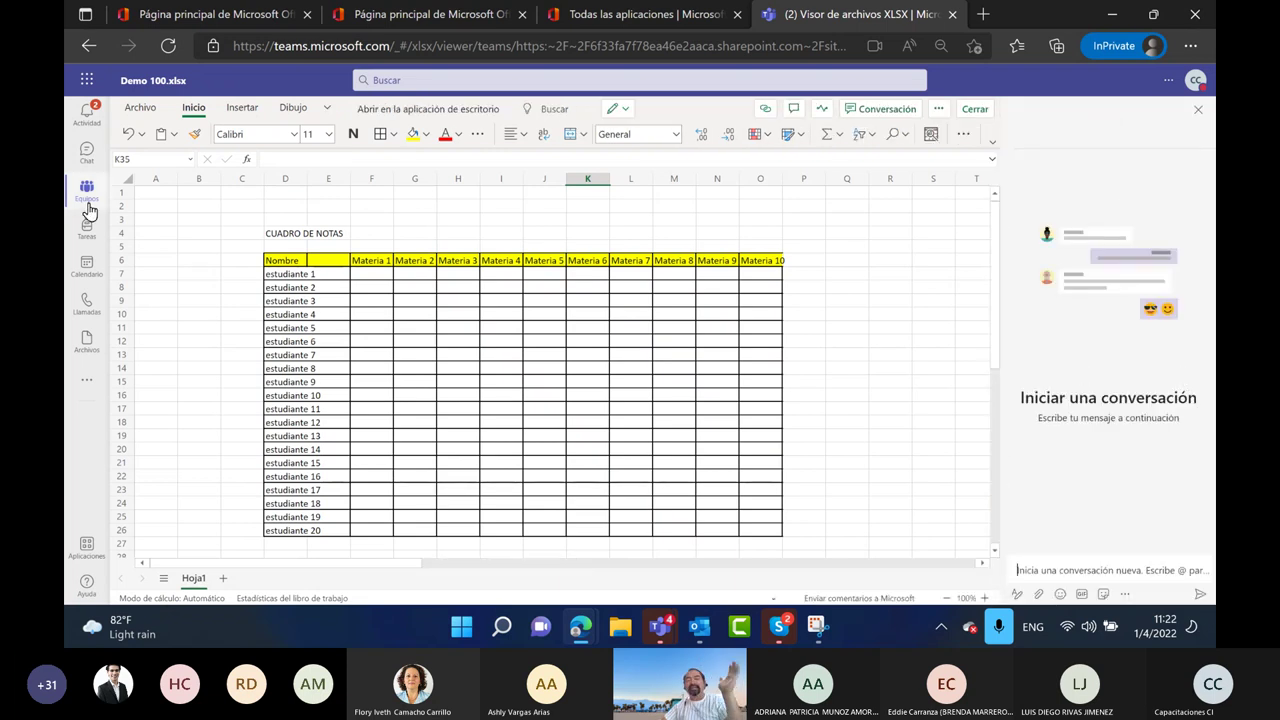
Post 'Hola a todos' and a note about the Materiales de clase folder, widen column D, and close
{"action": "left_click", "coordinate": [1048, 572]}
{"action": "type", "text": "Hola a todos"}
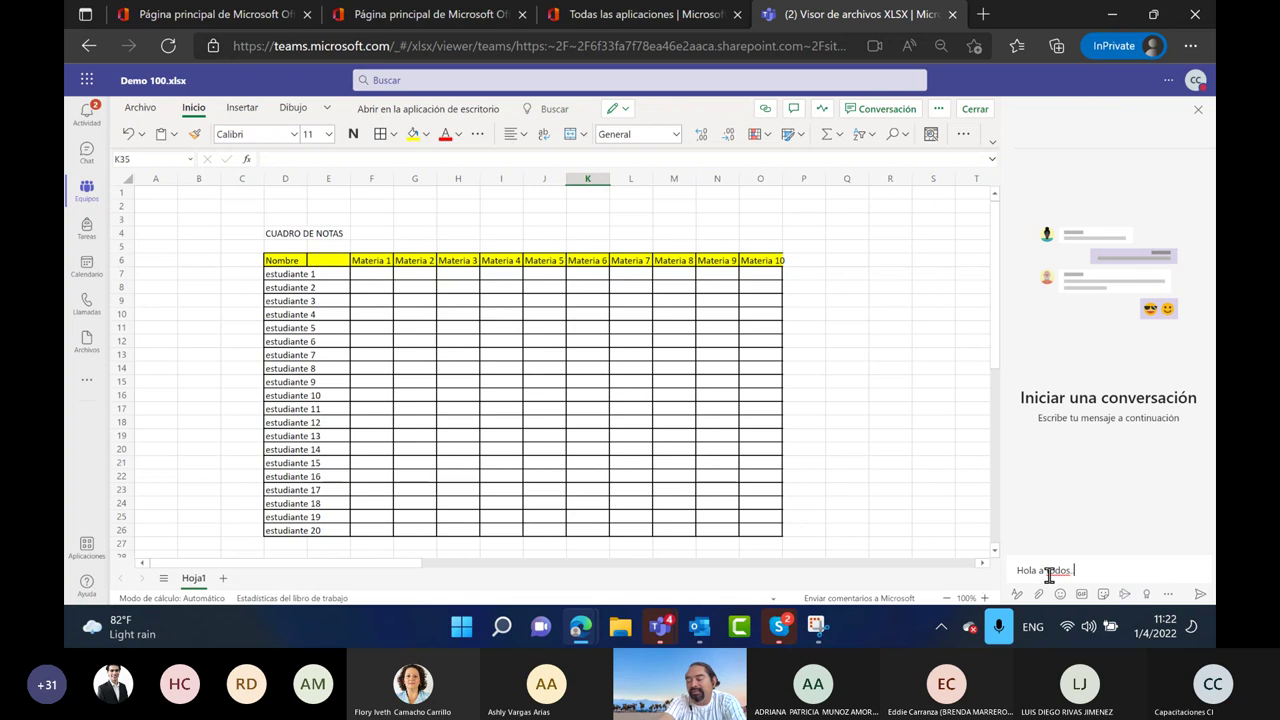
{"action": "key", "text": "Return"}
{"action": "type", "text": "Su cuardo de notas ya"}
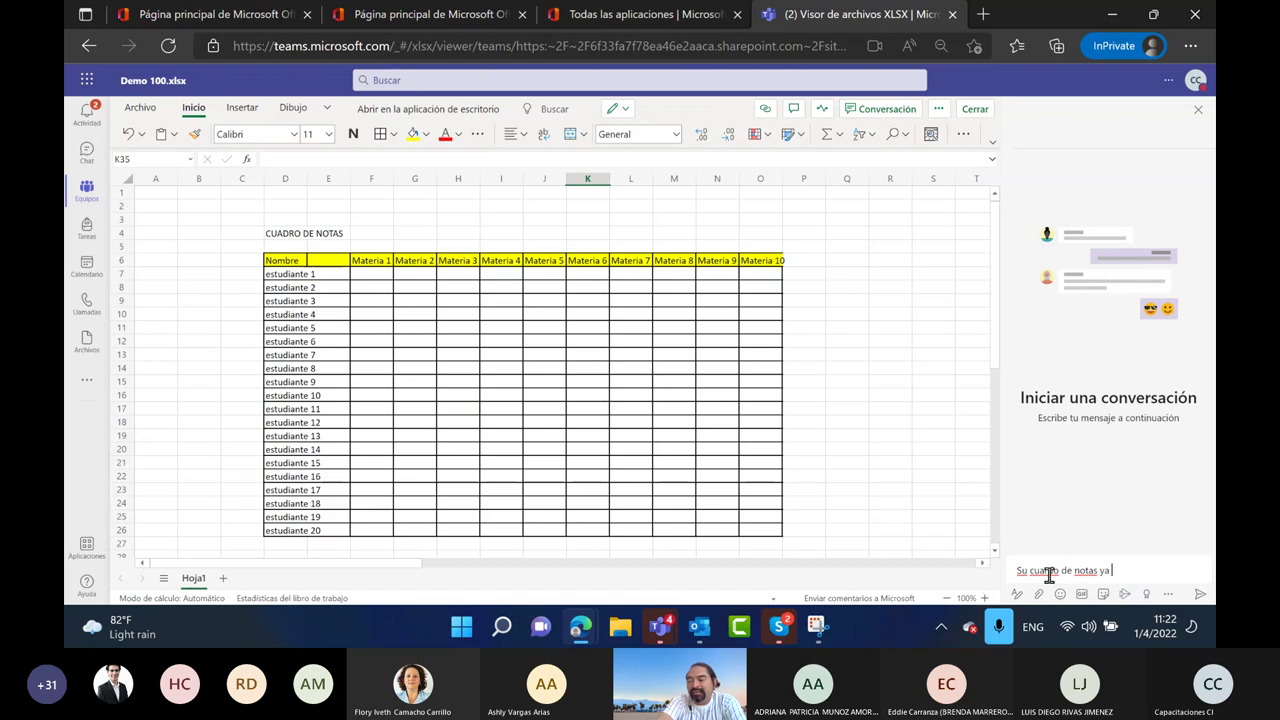
{"action": "type", "text": "tra publicado"}
{"action": "type", "text": " en la "}
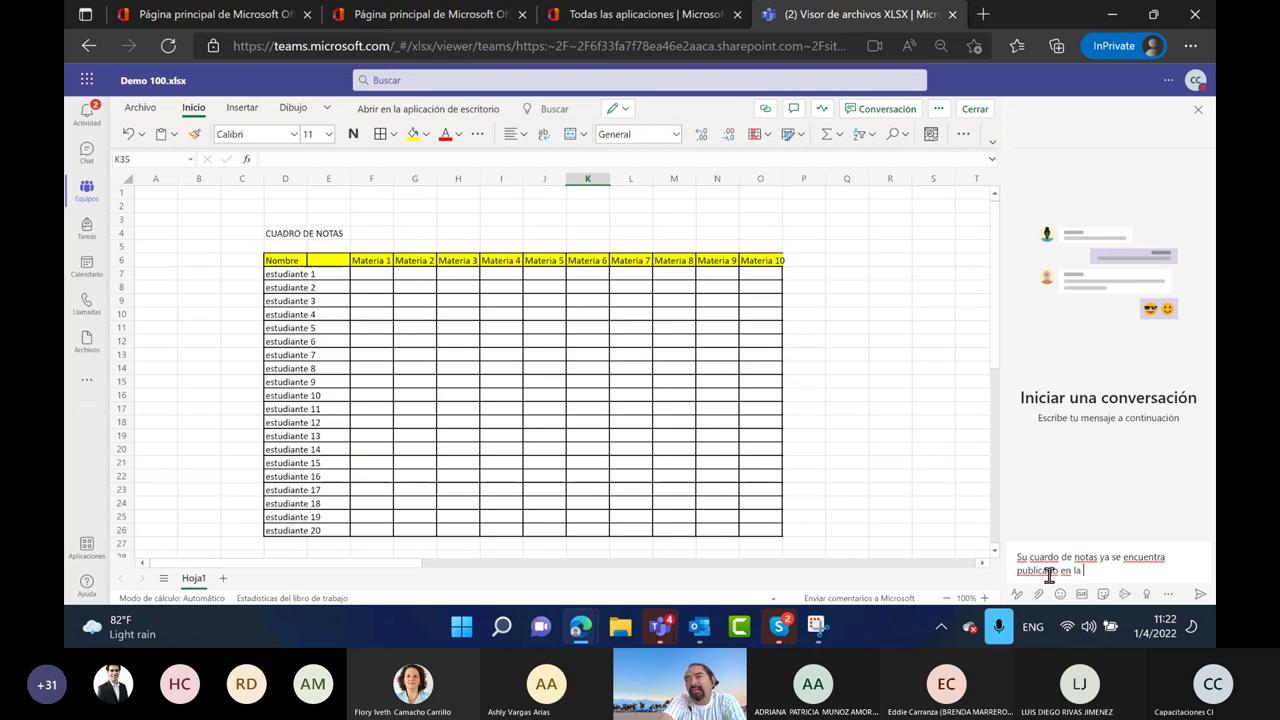
{"action": "type", "text": "carpe"}
{"action": "type", "text": "ta mera"}
{"action": "type", "text": "ri"}
{"action": "type", "text": "ales de clase"}
{"action": "key", "text": "Return"}
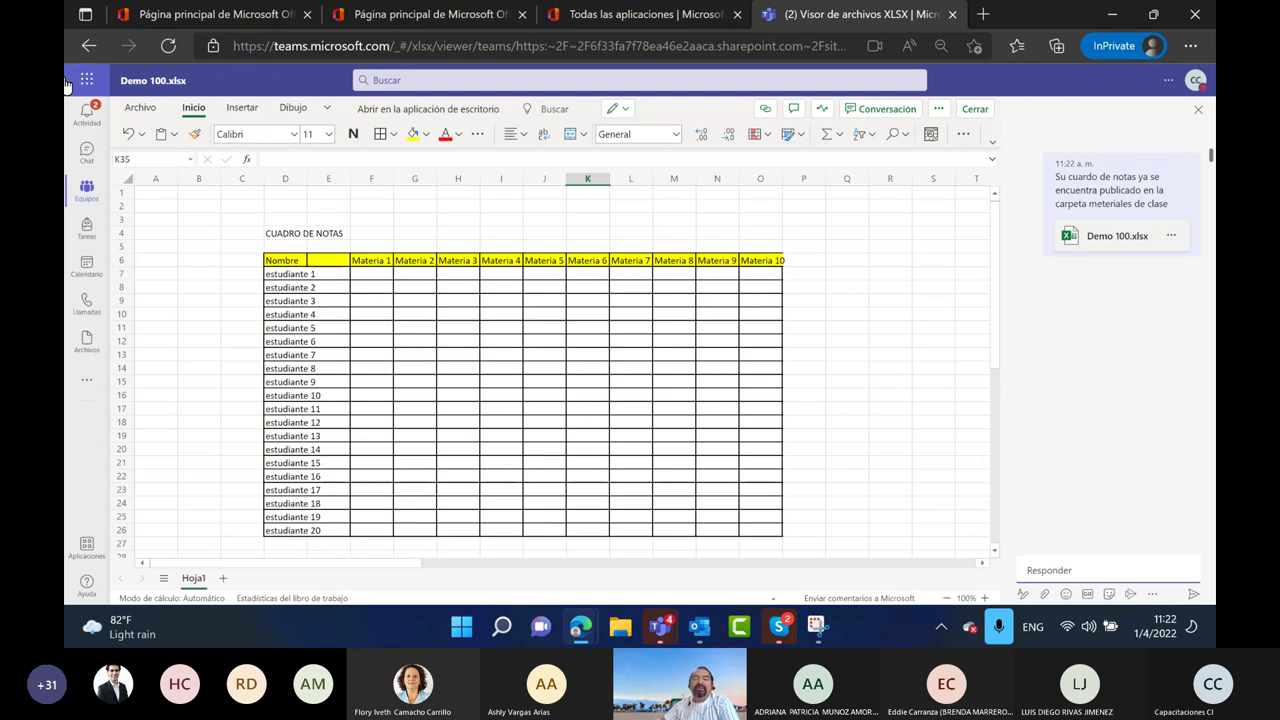
{"action": "left_click_drag", "start_coordinate": [306, 181], "coordinate": [348, 182]}
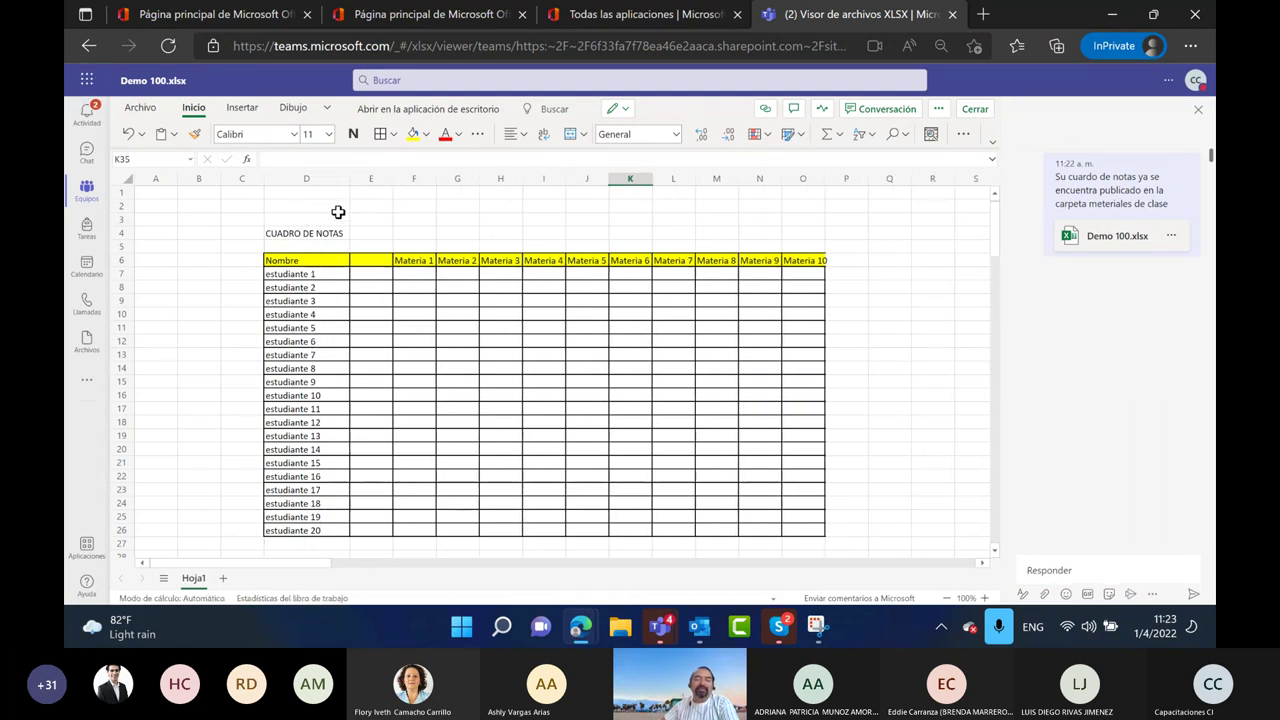
{"action": "left_click", "coordinate": [981, 111]}
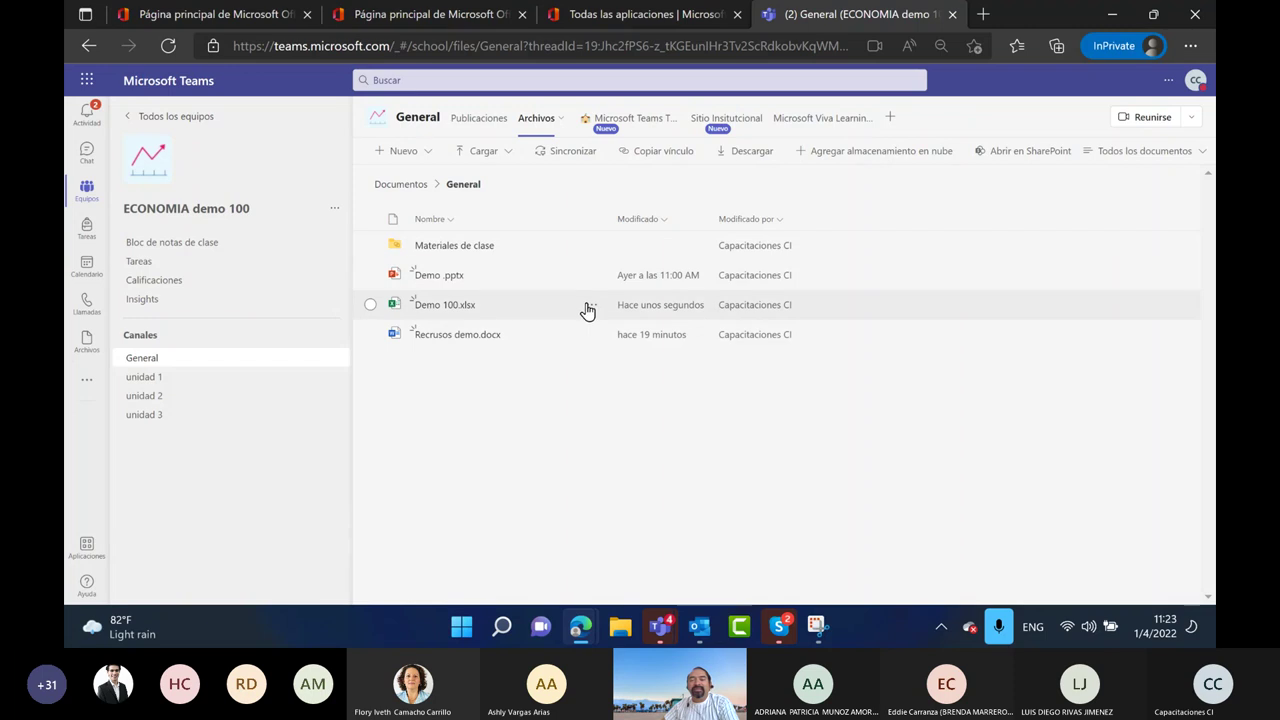
Move Demo 100.xlsx into Materiales de clase with Mover, check it there, and return to General
{"action": "left_click", "coordinate": [454, 248]}
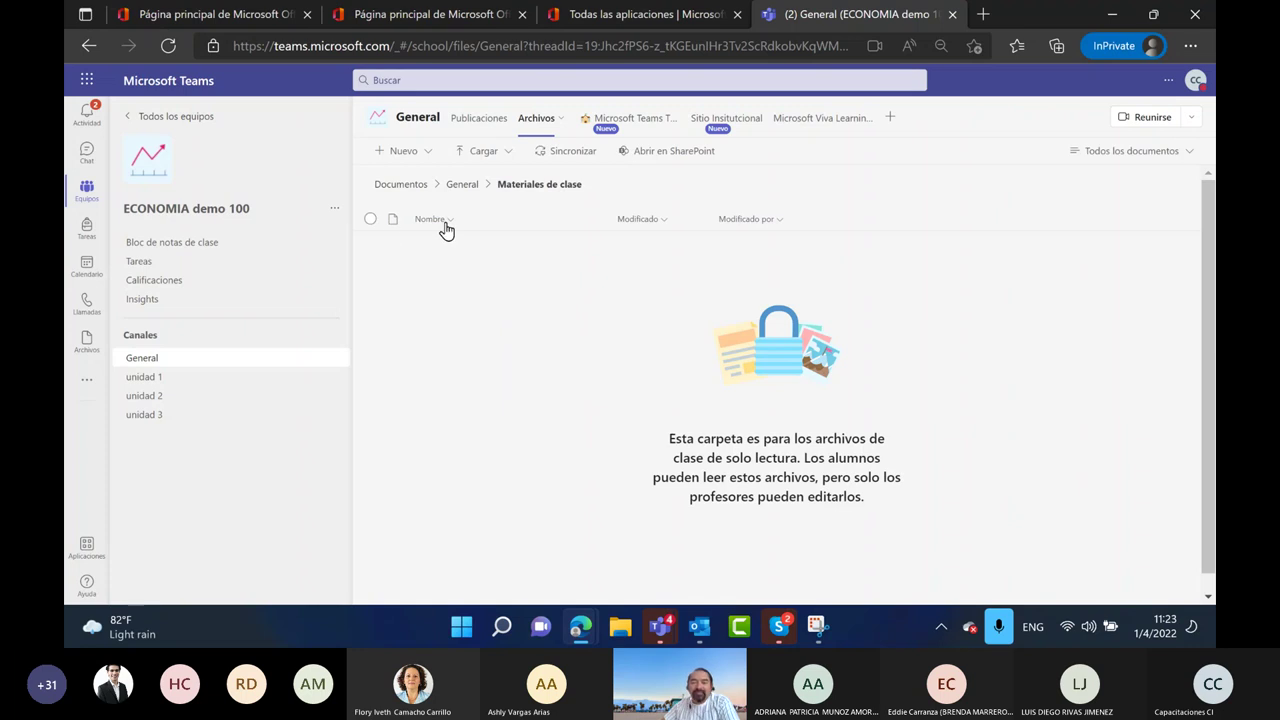
{"action": "left_click", "coordinate": [463, 184]}
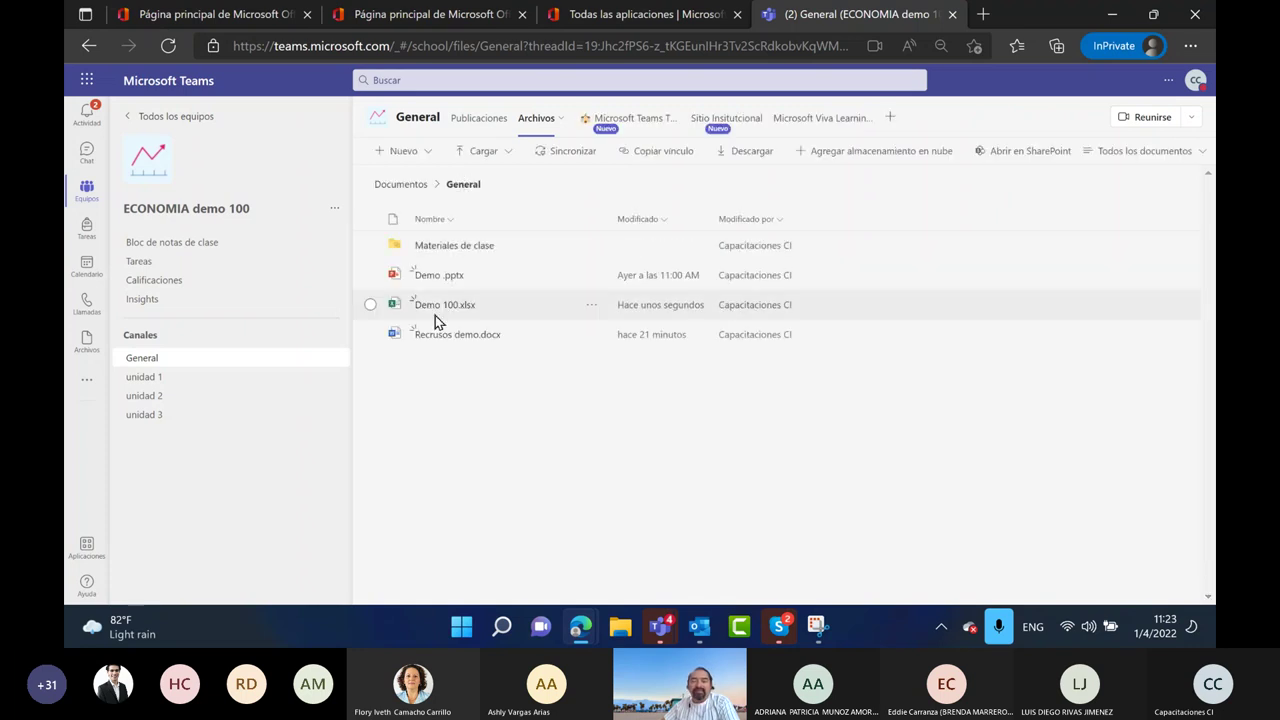
{"action": "left_click", "coordinate": [591, 306]}
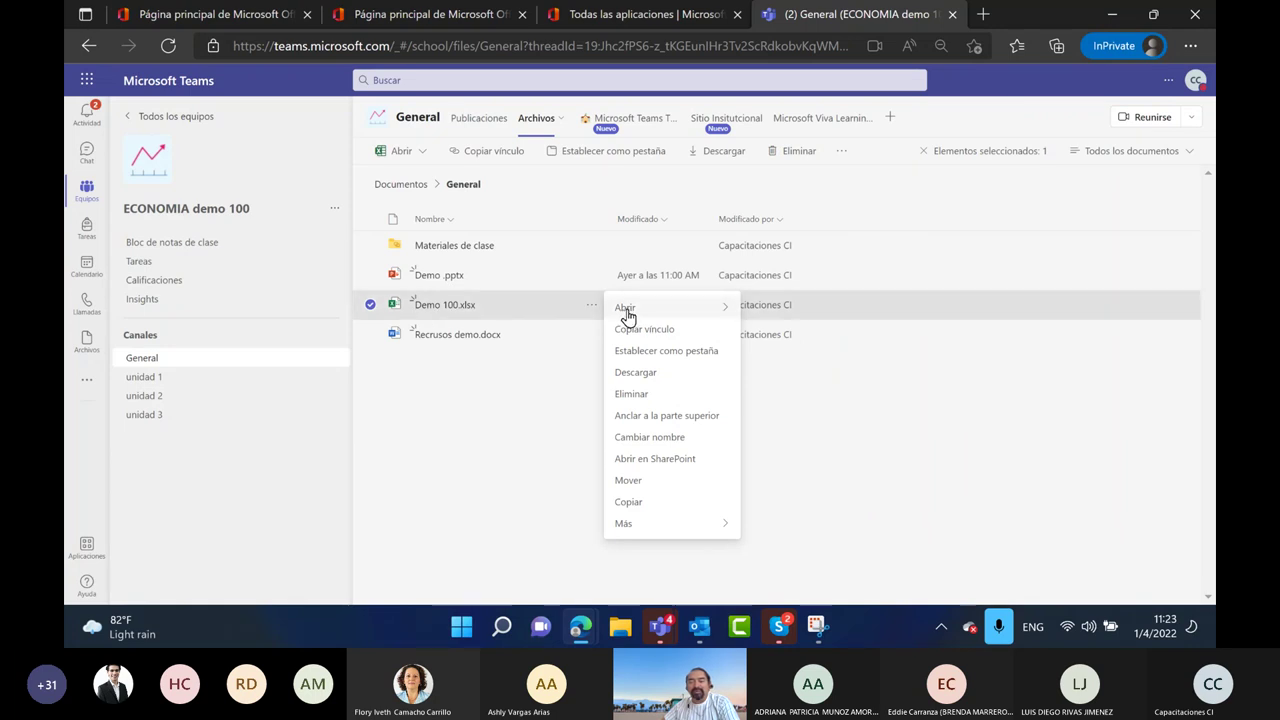
{"action": "left_click", "coordinate": [671, 496]}
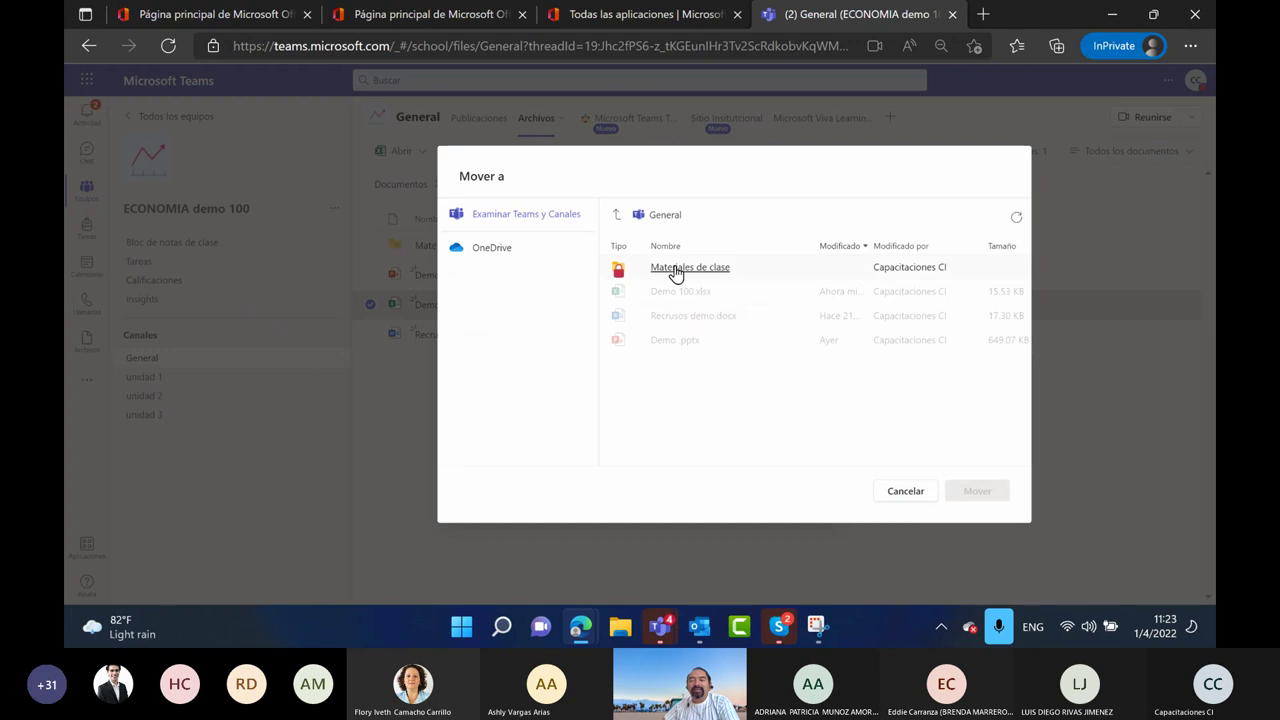
{"action": "left_click", "coordinate": [674, 280]}
{"action": "left_click", "coordinate": [977, 491]}
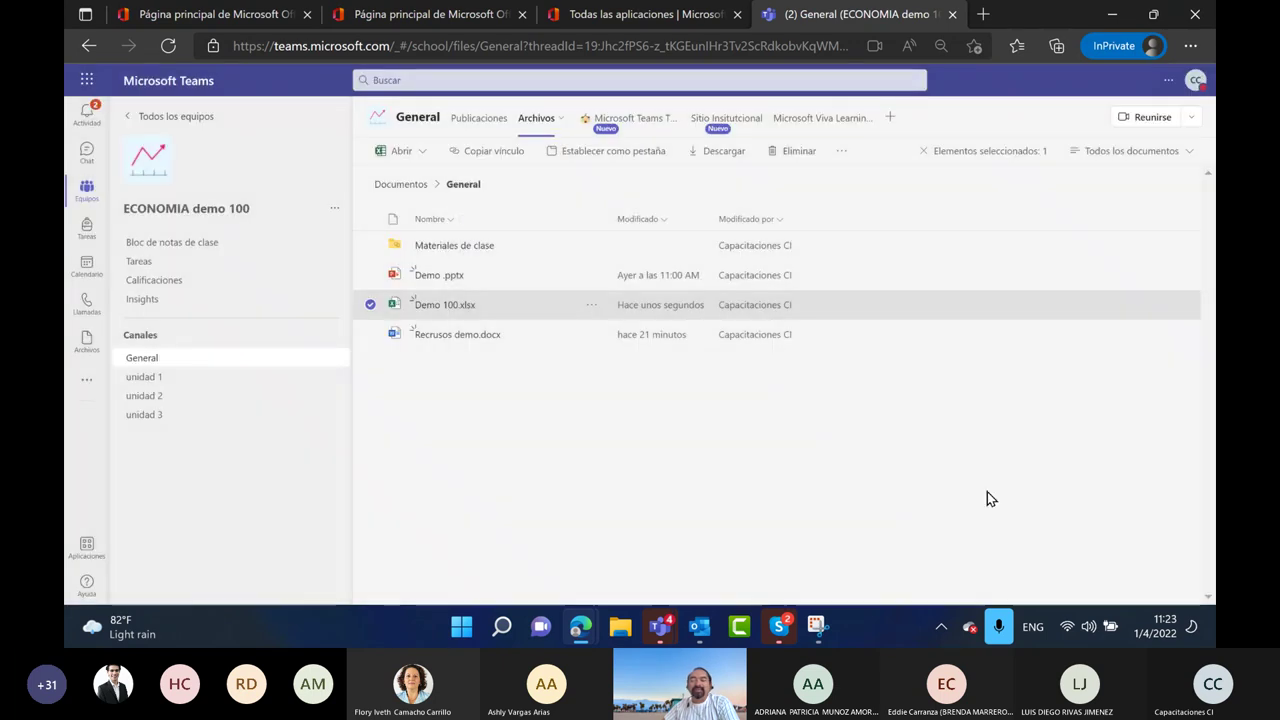
{"action": "left_click", "coordinate": [455, 253]}
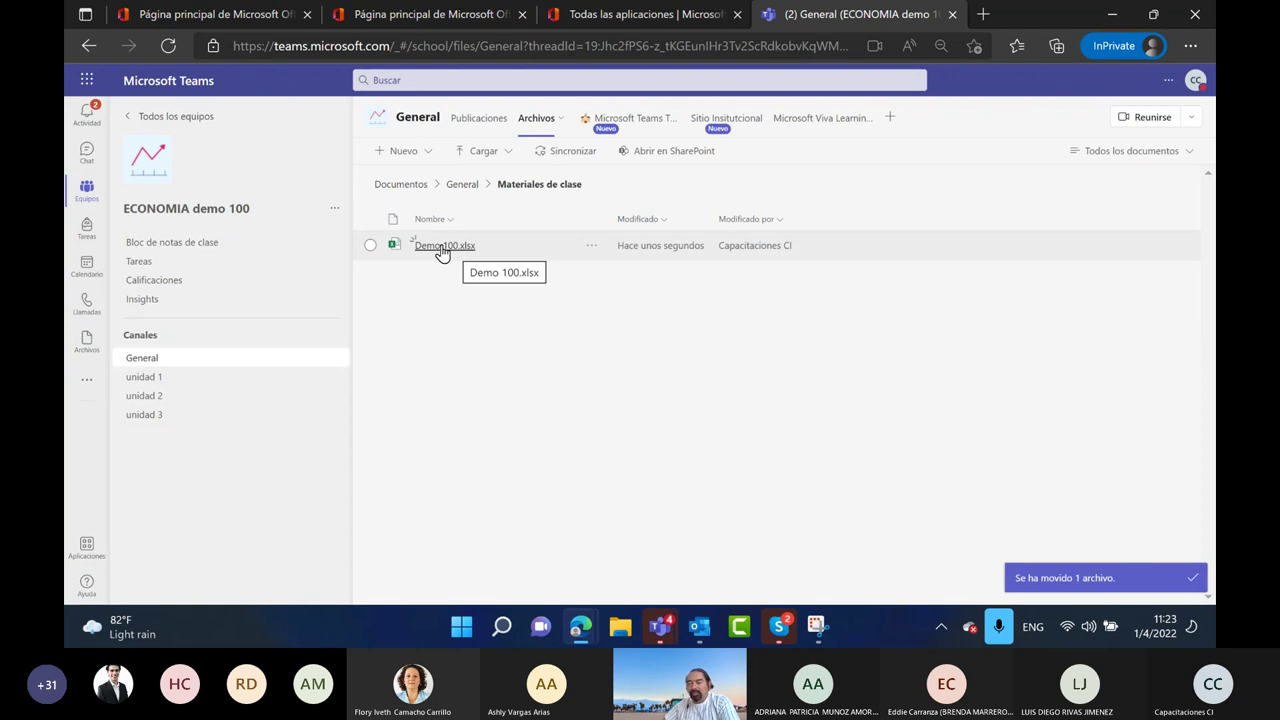
{"action": "left_click", "coordinate": [442, 248]}
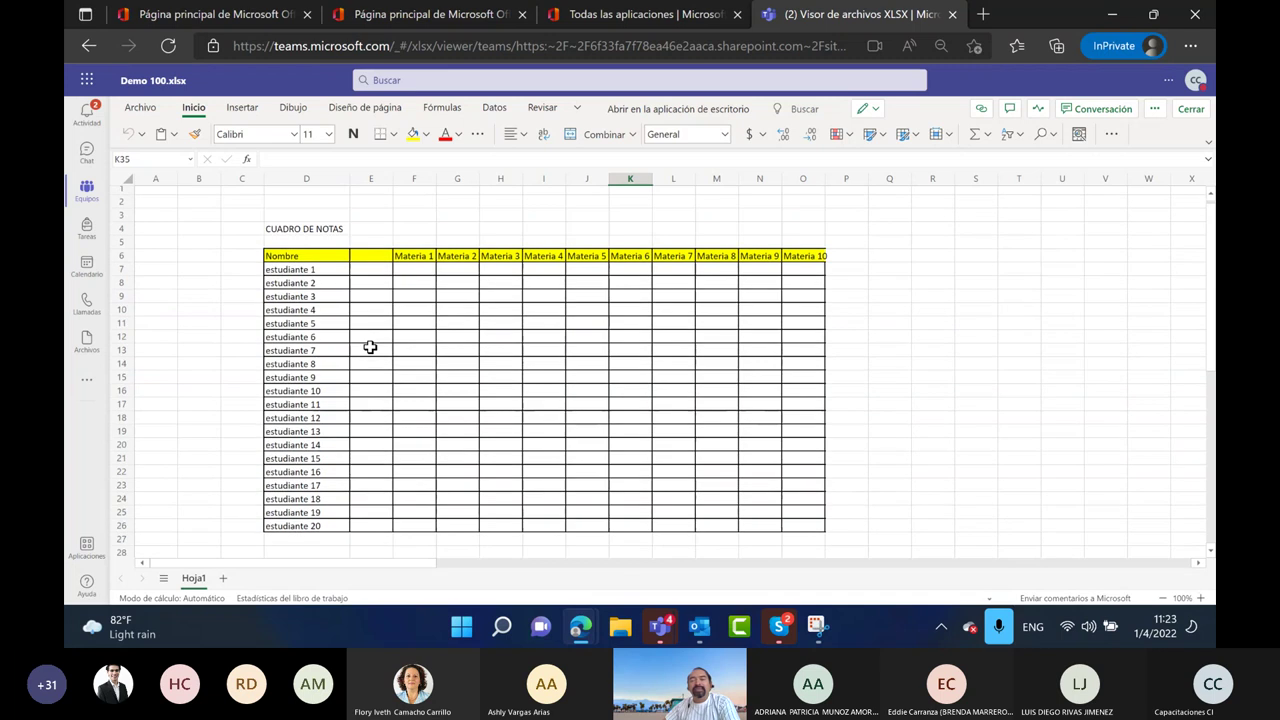
{"action": "left_click", "coordinate": [1192, 110]}
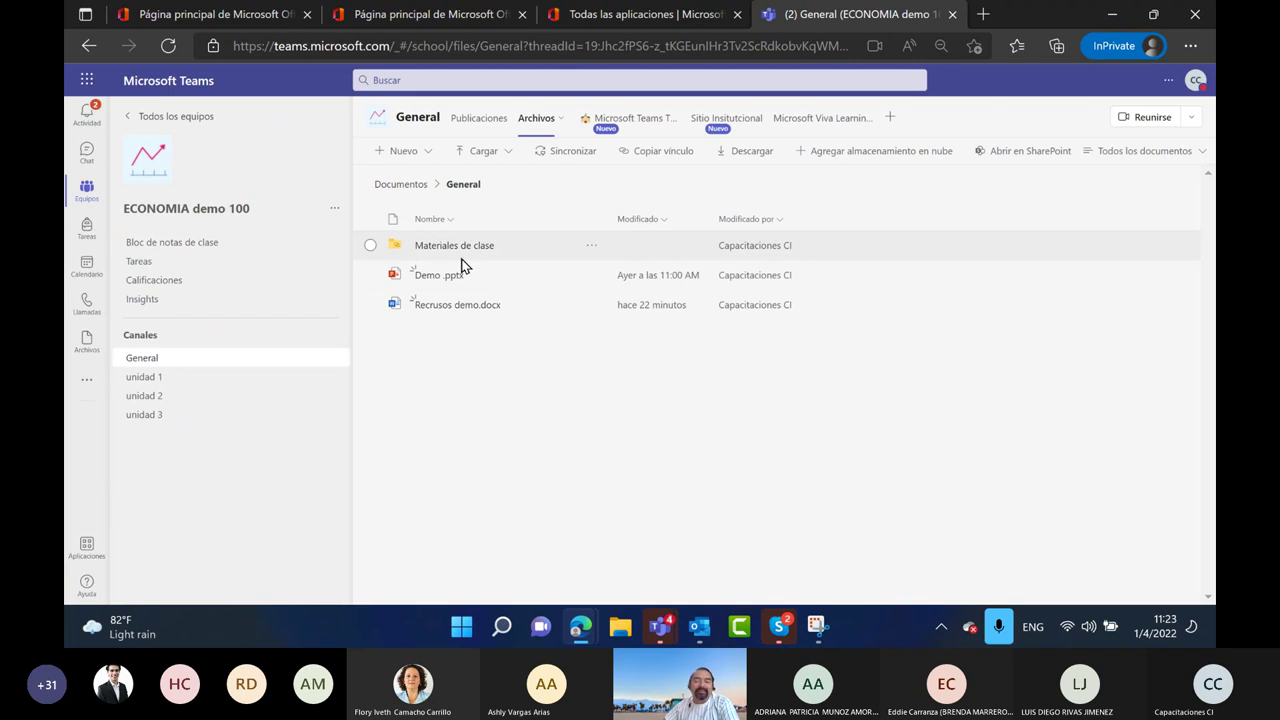
Create Demo 100.docx in the General channel through Nuevo > Documento de Word
{"action": "left_click", "coordinate": [428, 154]}
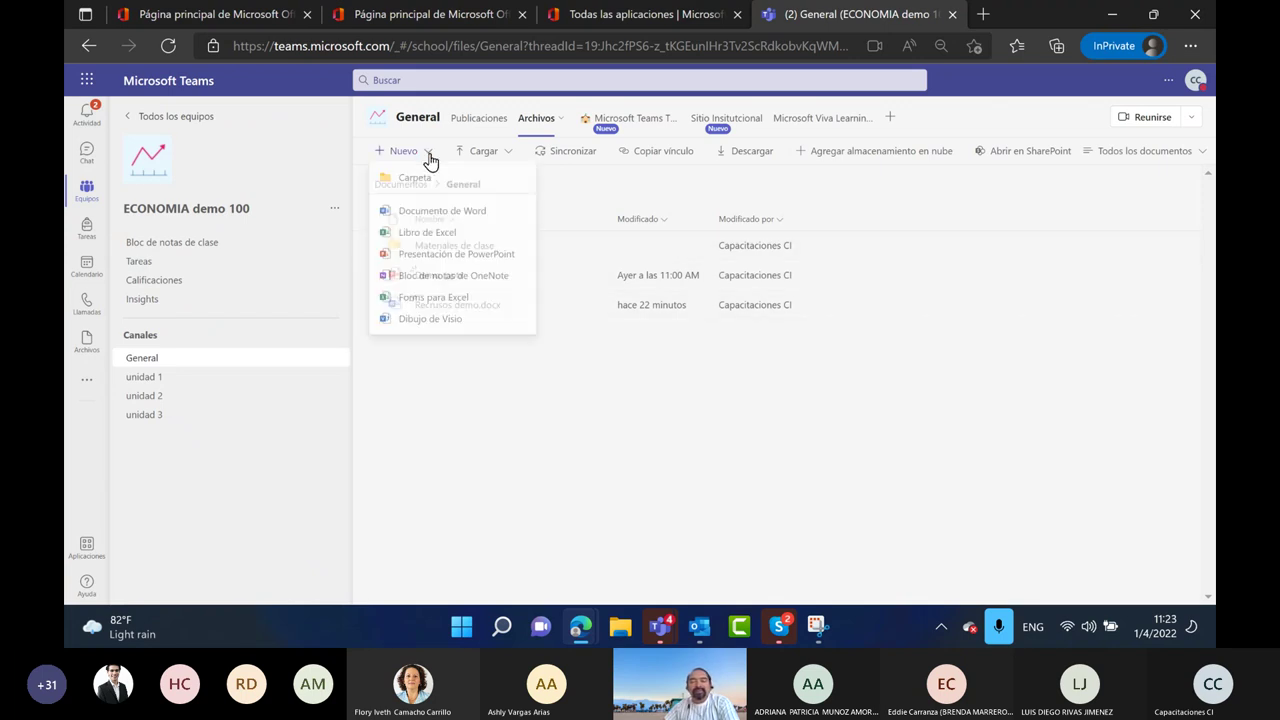
{"action": "left_click", "coordinate": [423, 216]}
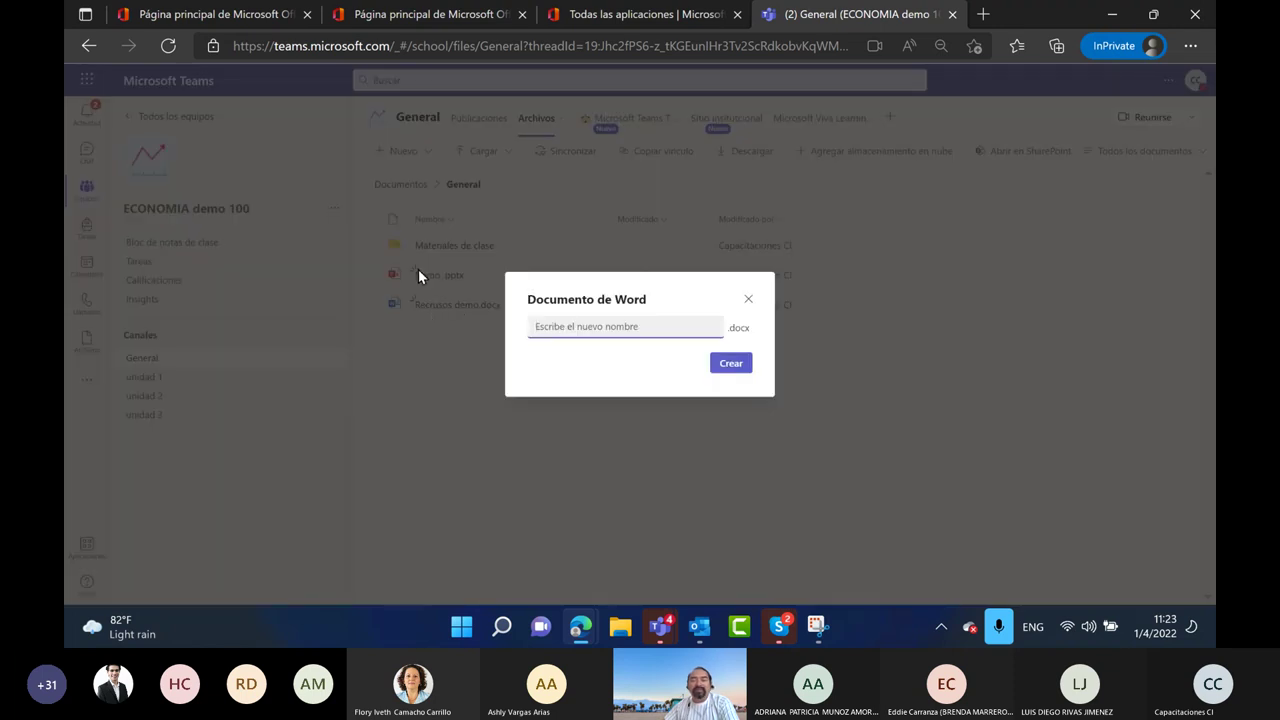
{"action": "type", "text": "Deo"}
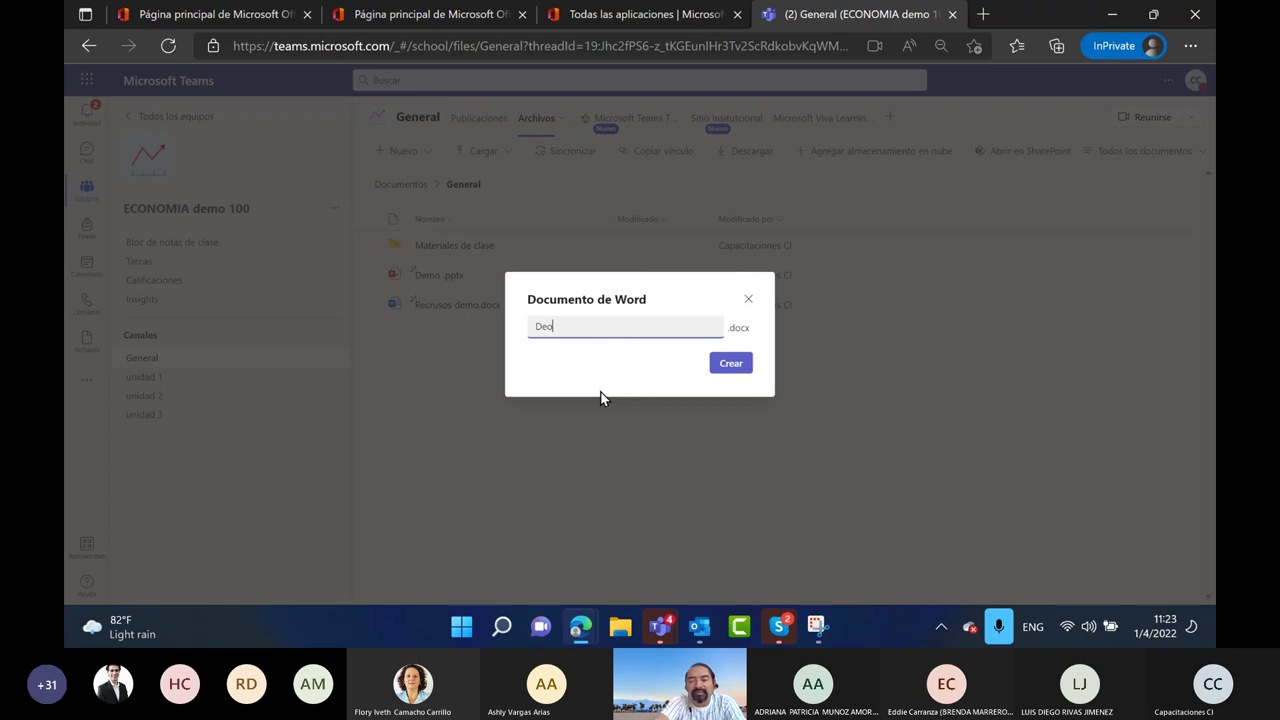
{"action": "type", "text": "mo 1"}
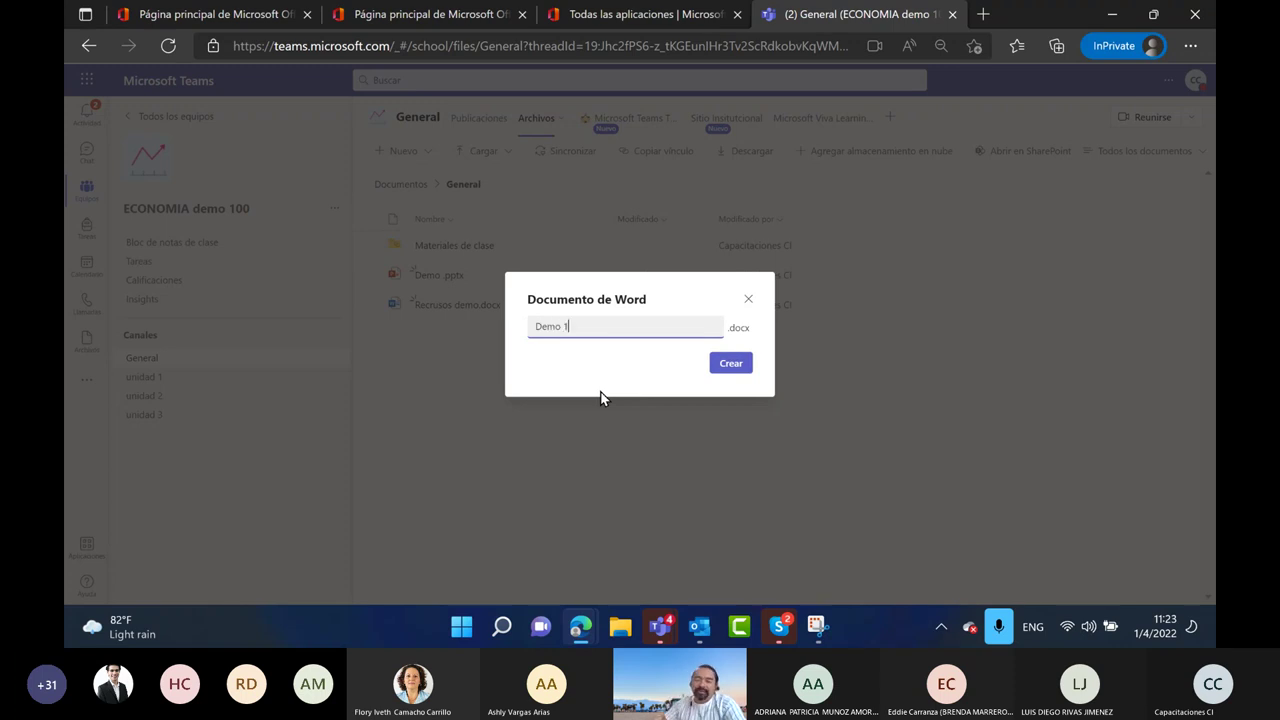
{"action": "type", "text": "00"}
{"action": "left_click", "coordinate": [728, 365]}
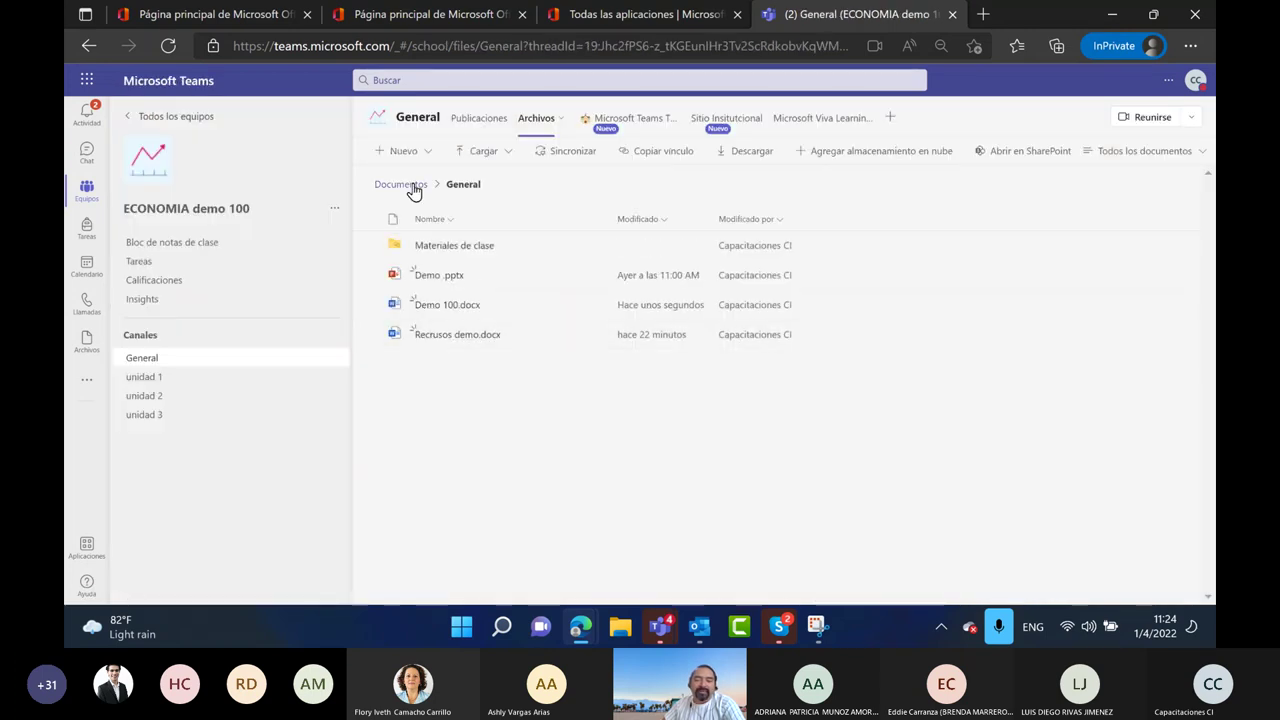
Create Demo 100.pptx through Nuevo > Presentación de PowerPoint, then close its viewer
{"action": "left_click", "coordinate": [420, 153]}
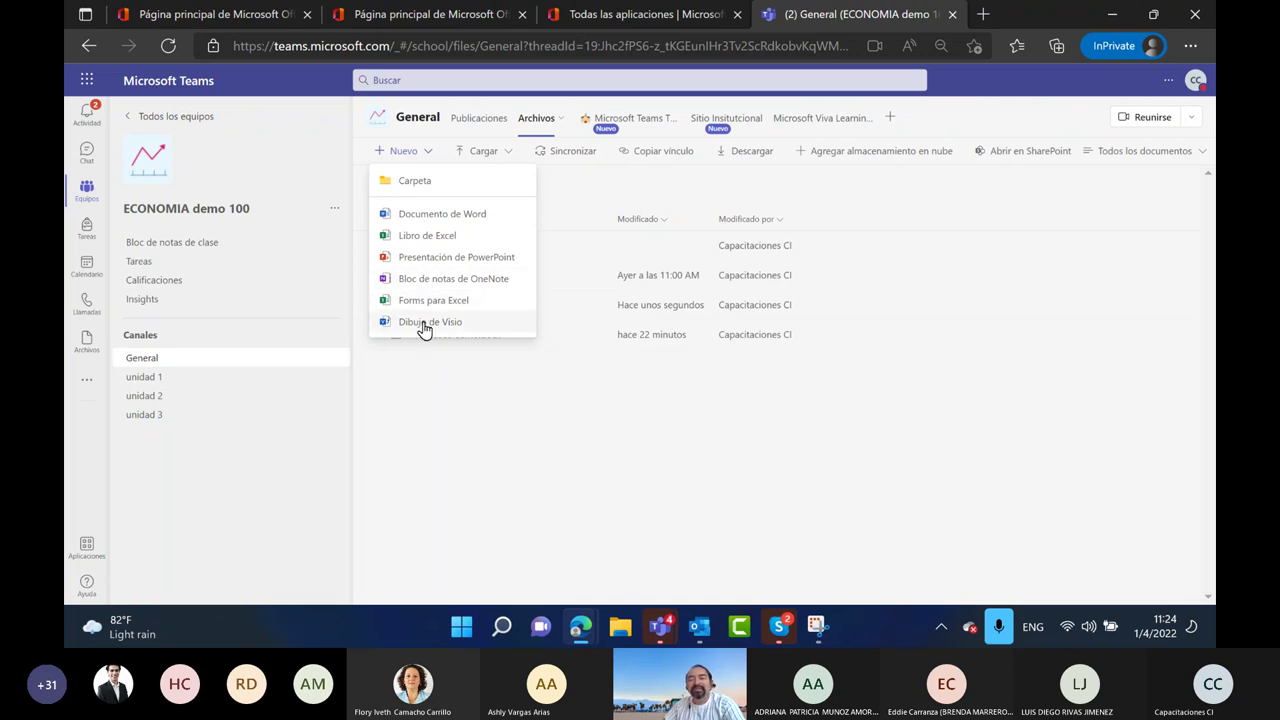
{"action": "left_click", "coordinate": [423, 260]}
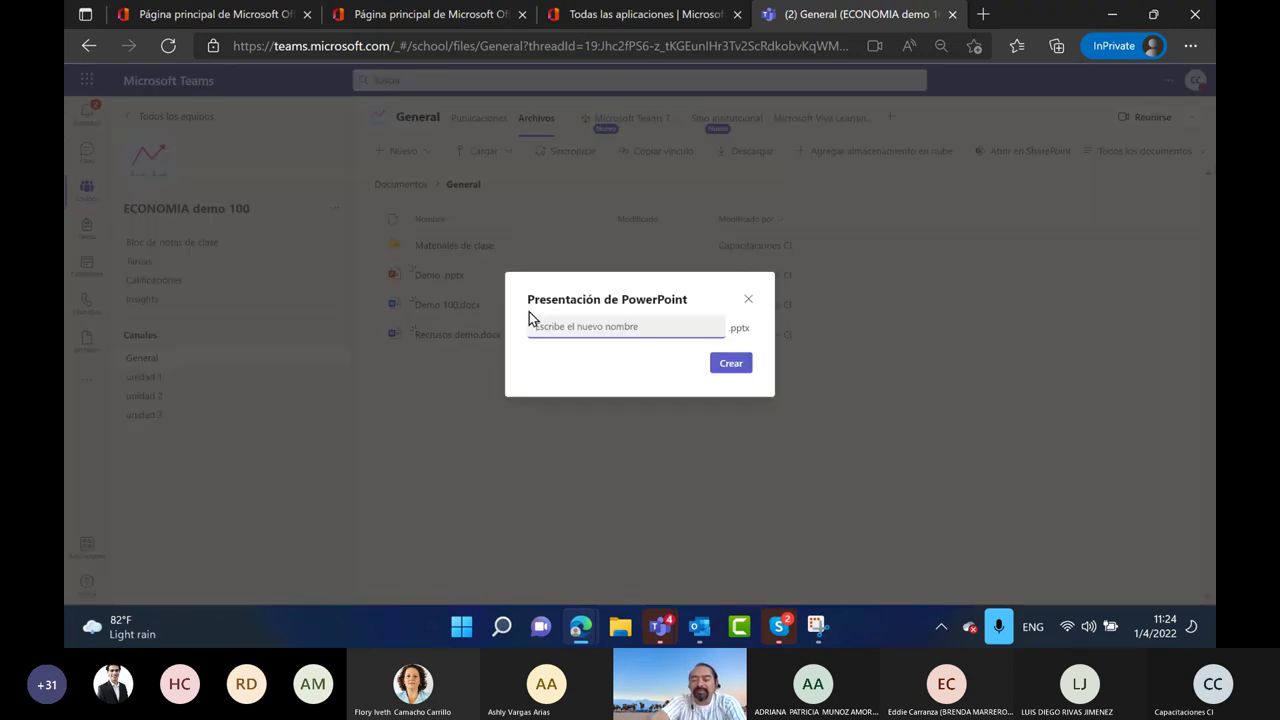
{"action": "type", "text": "Demo 100"}
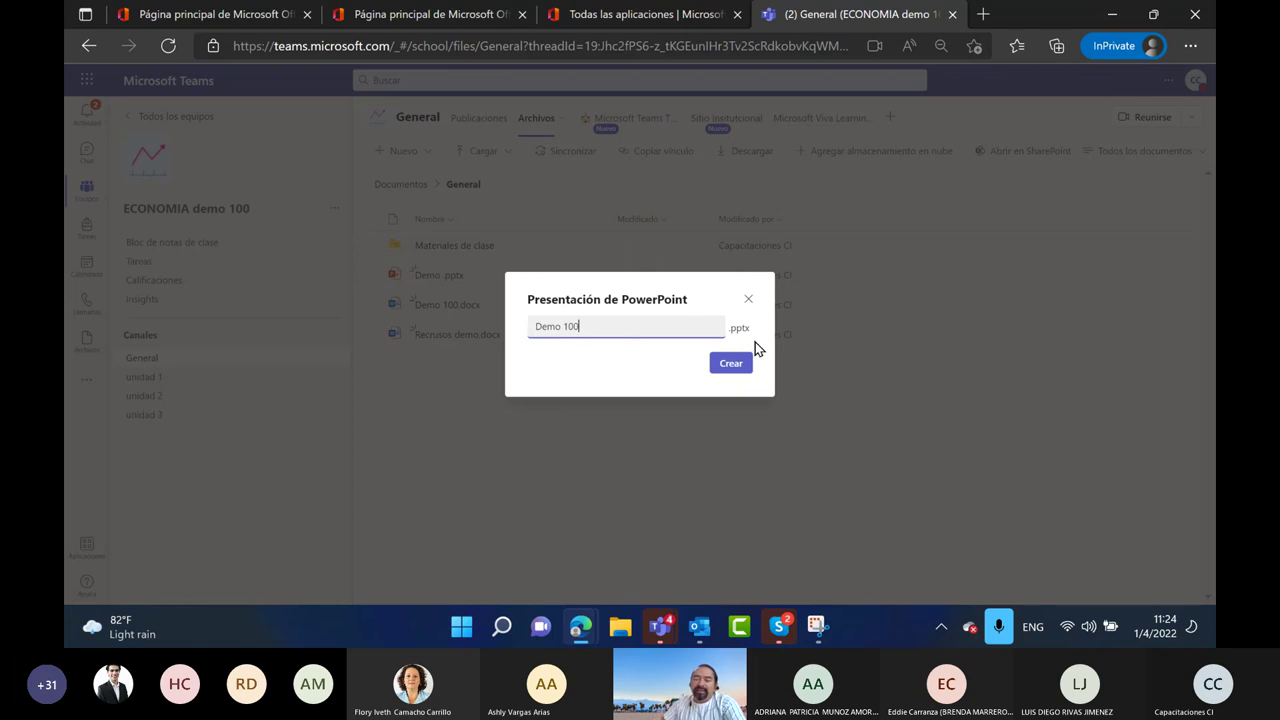
{"action": "left_click", "coordinate": [713, 366]}
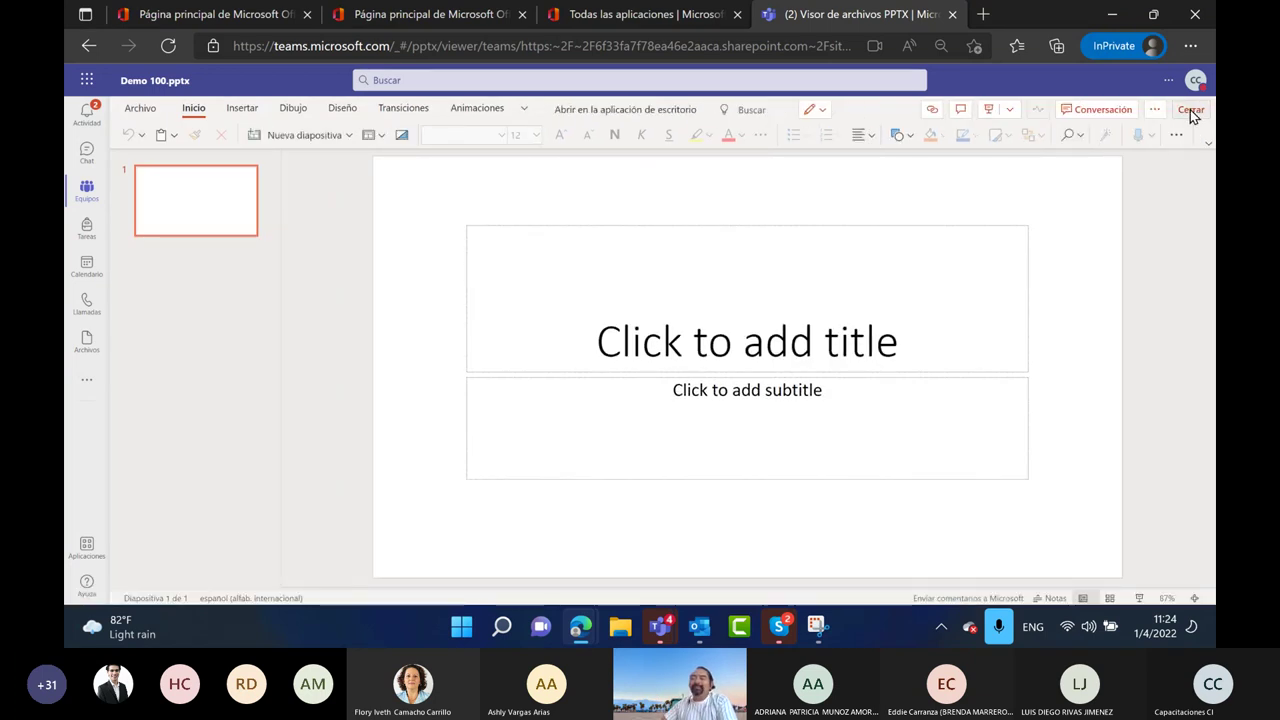
{"action": "left_click", "coordinate": [1190, 110]}
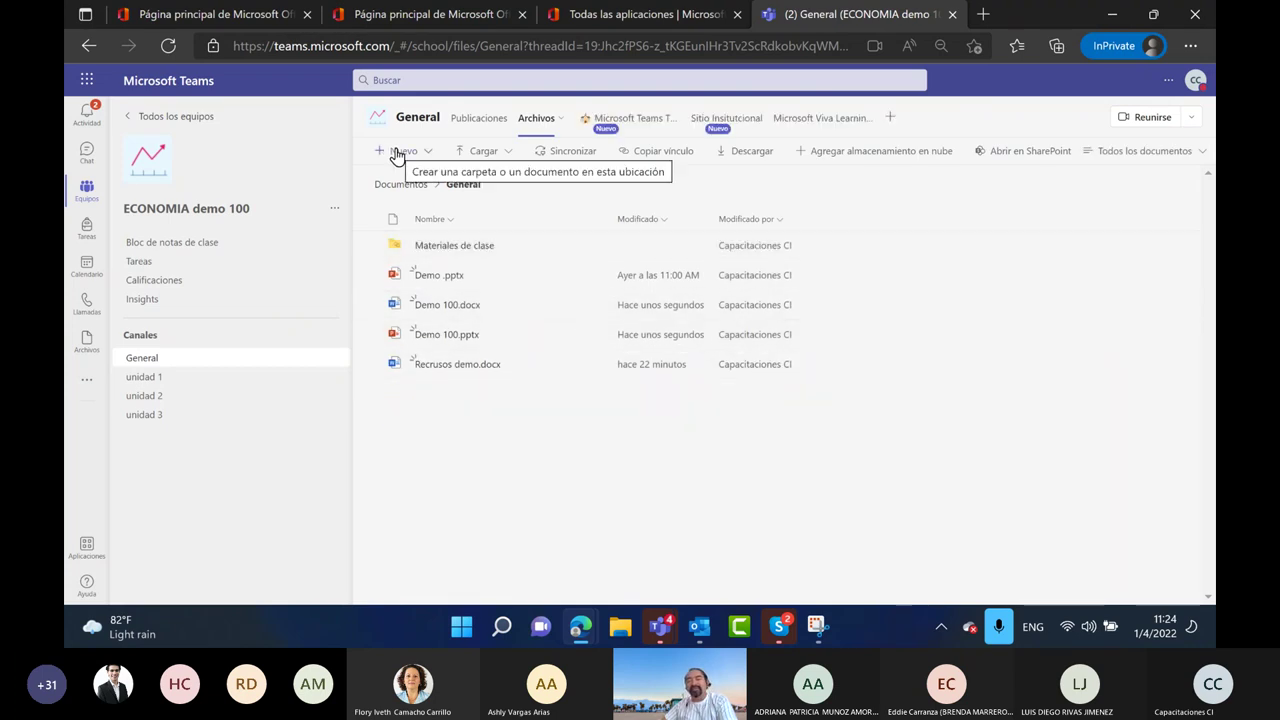
Upload Asteroides.pdf to the General channel's files
{"action": "left_click", "coordinate": [507, 155]}
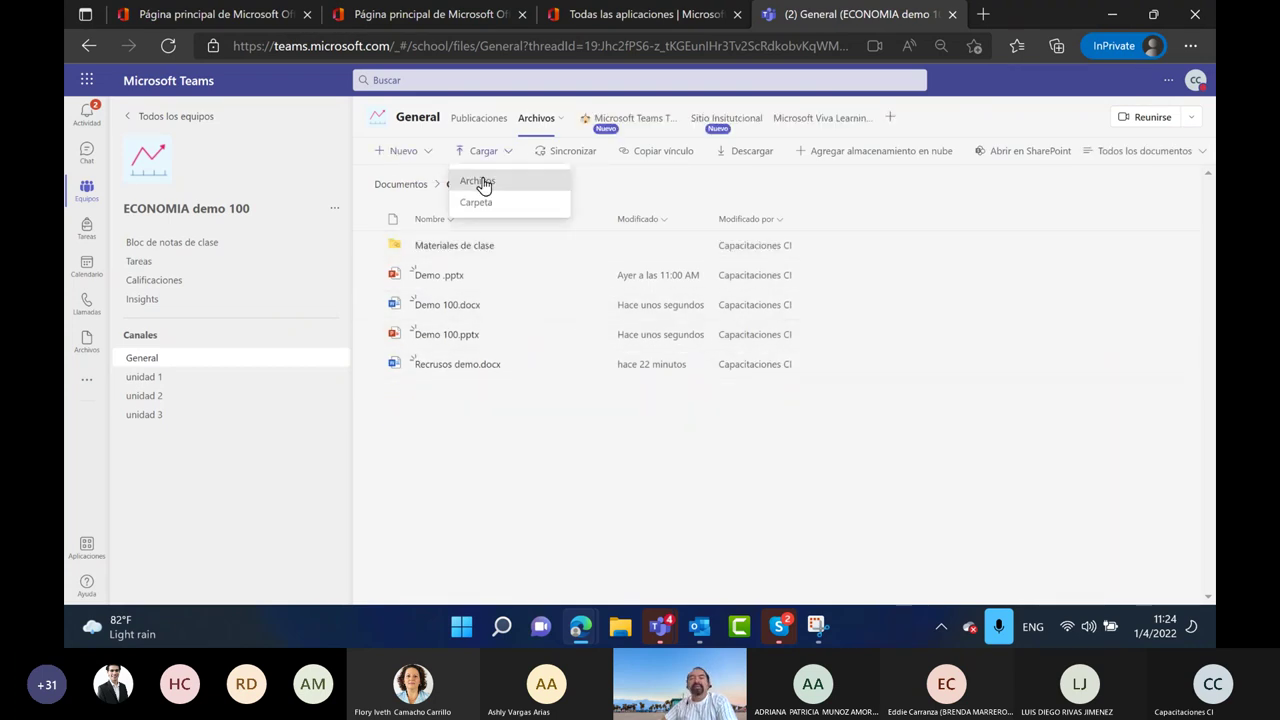
{"action": "left_click", "coordinate": [480, 181]}
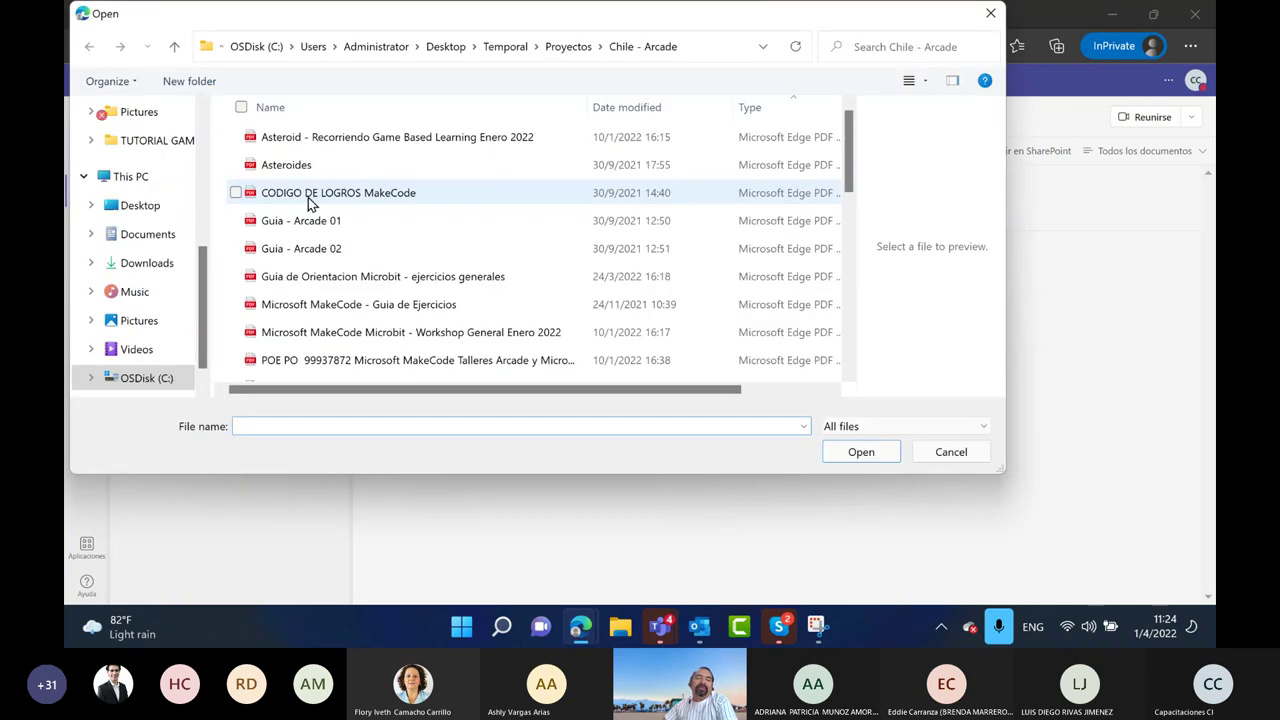
{"action": "left_click", "coordinate": [310, 165]}
{"action": "left_click", "coordinate": [857, 452]}
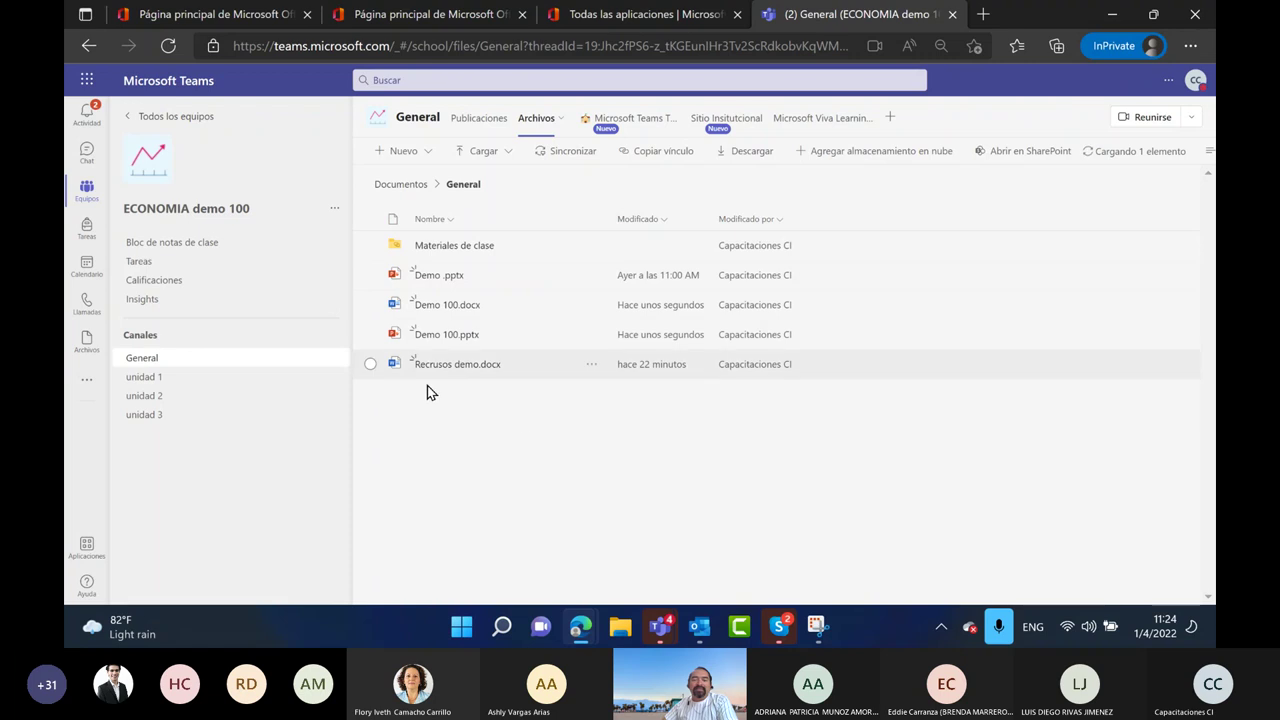
Attempt a folder upload of the empty Desktop\UCR folder and dismiss the 0-files prompt
{"action": "left_click", "coordinate": [416, 153]}
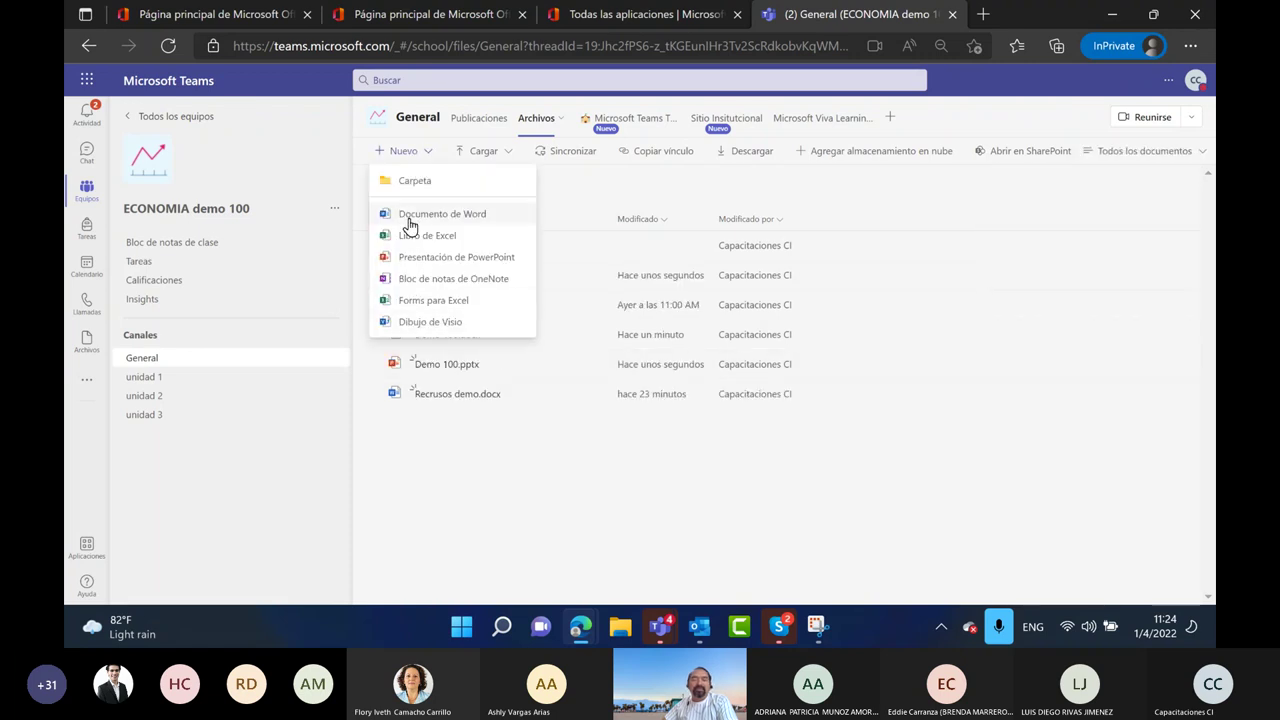
{"action": "left_click", "coordinate": [451, 443]}
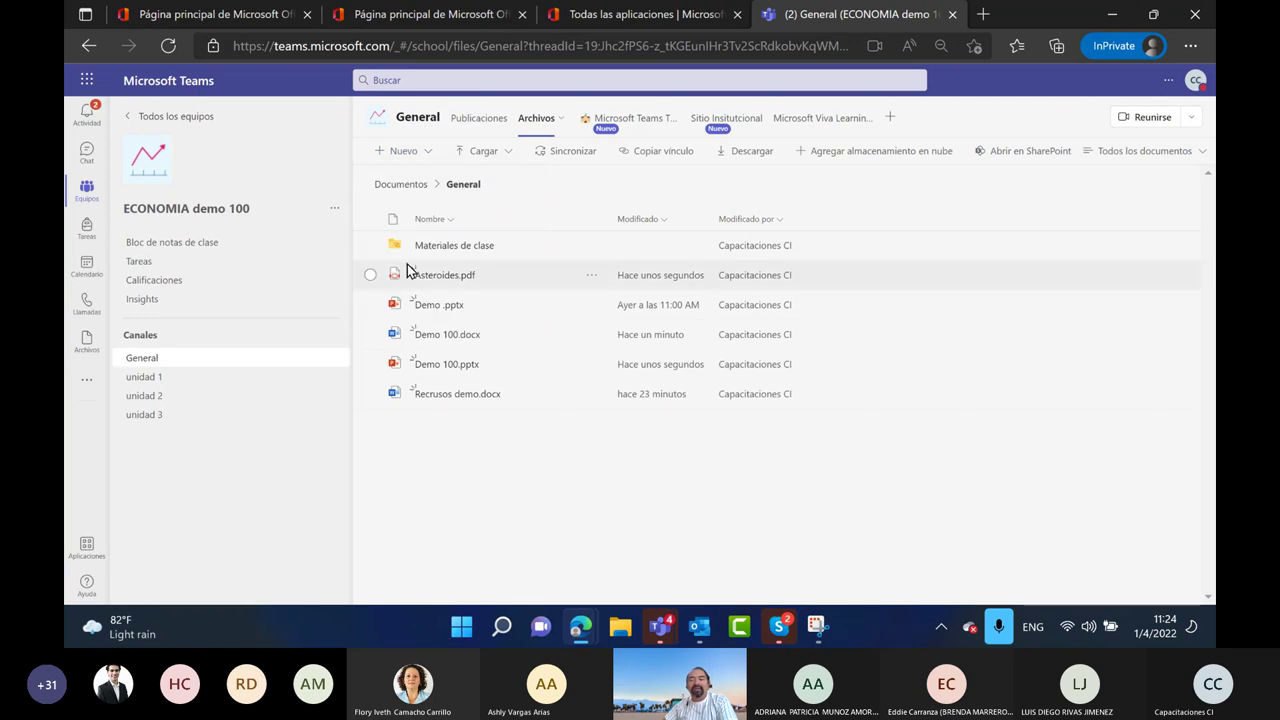
{"action": "left_click", "coordinate": [484, 154]}
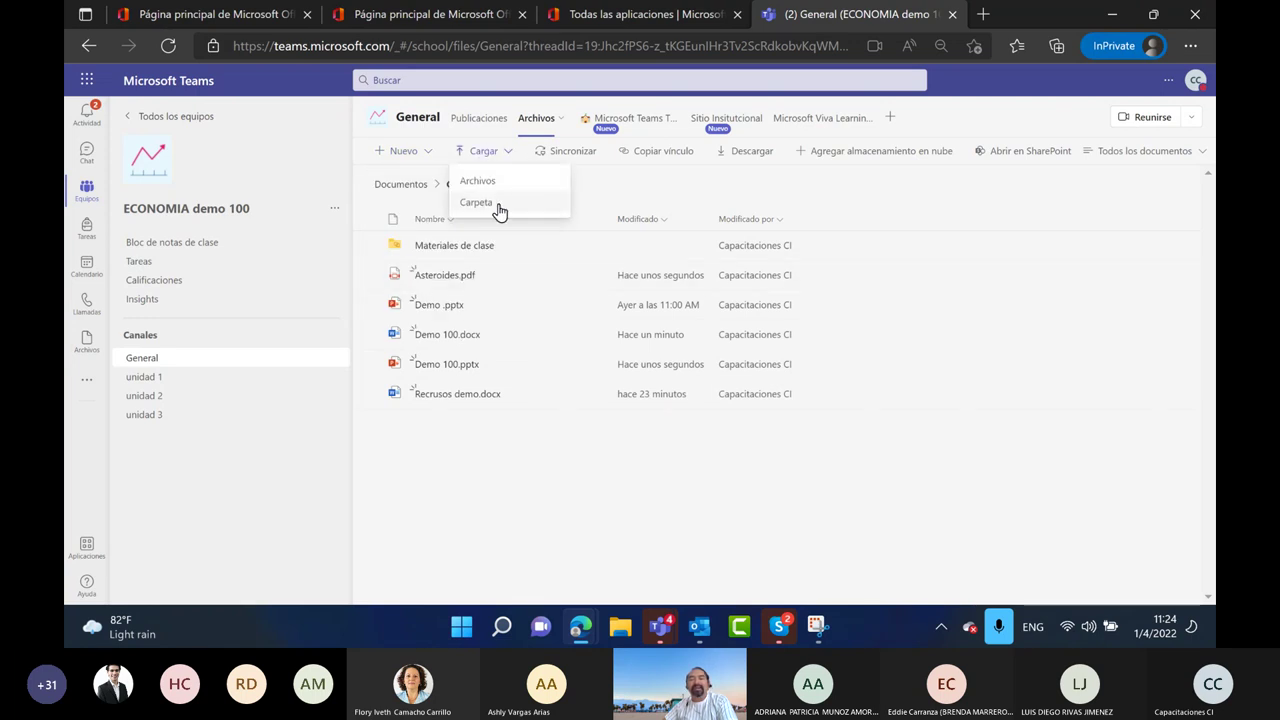
{"action": "left_click", "coordinate": [502, 208]}
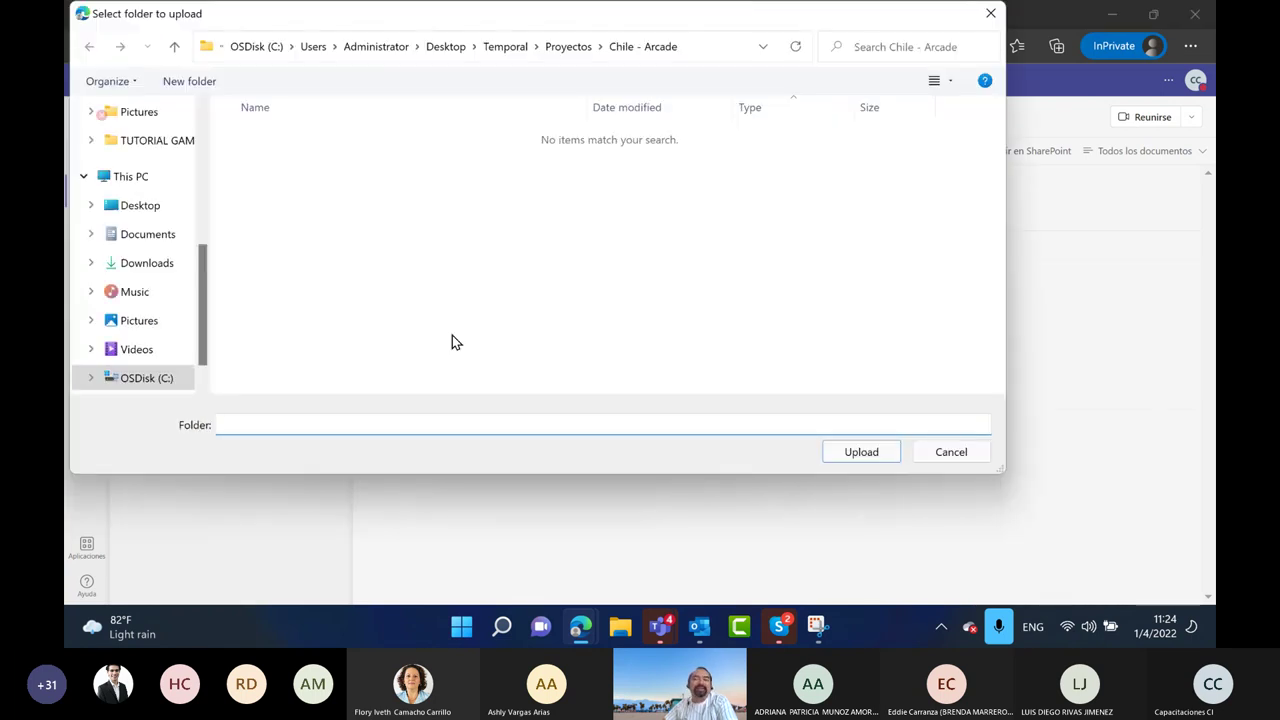
{"action": "left_click", "coordinate": [162, 210]}
{"action": "left_click", "coordinate": [276, 167]}
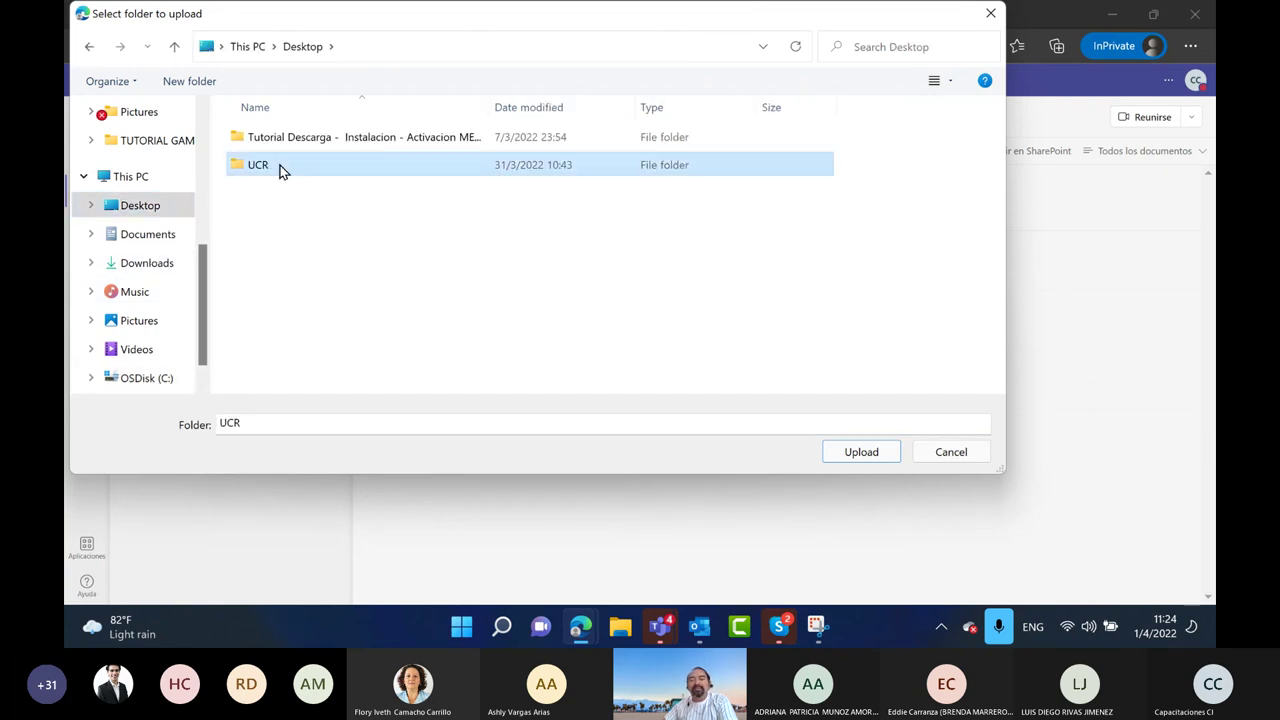
{"action": "left_click", "coordinate": [864, 456]}
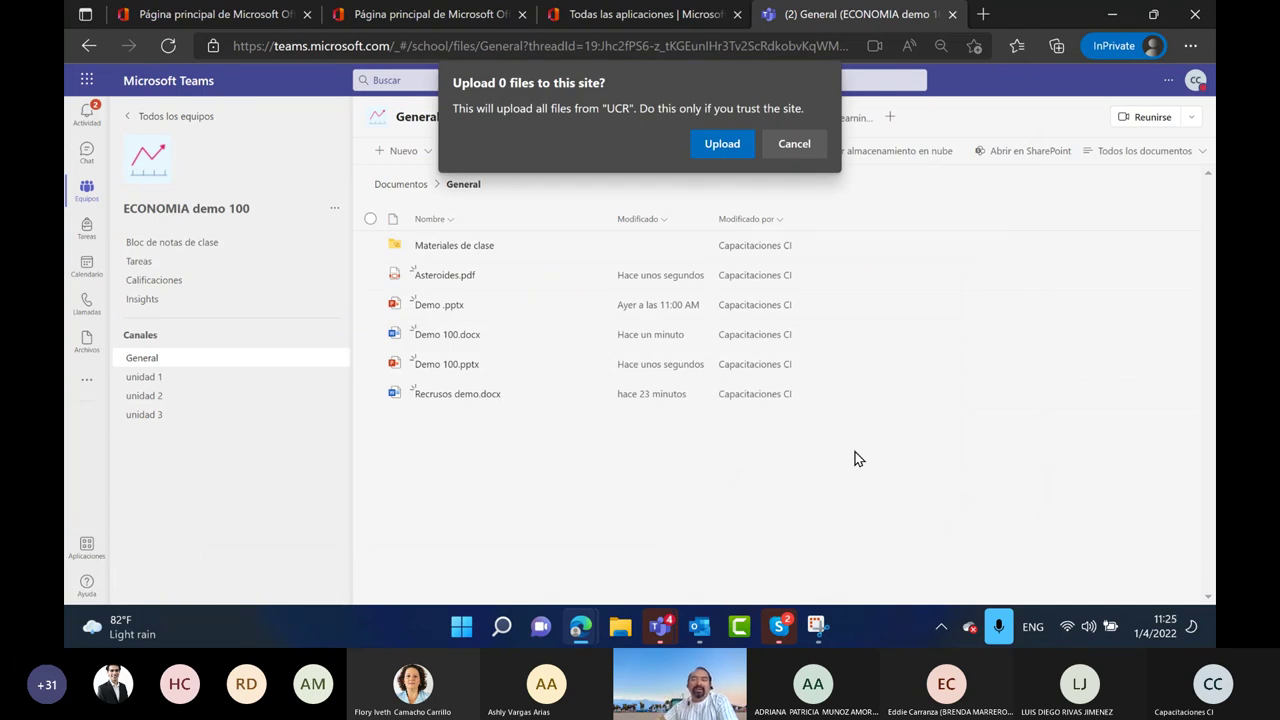
{"action": "left_click", "coordinate": [724, 145]}
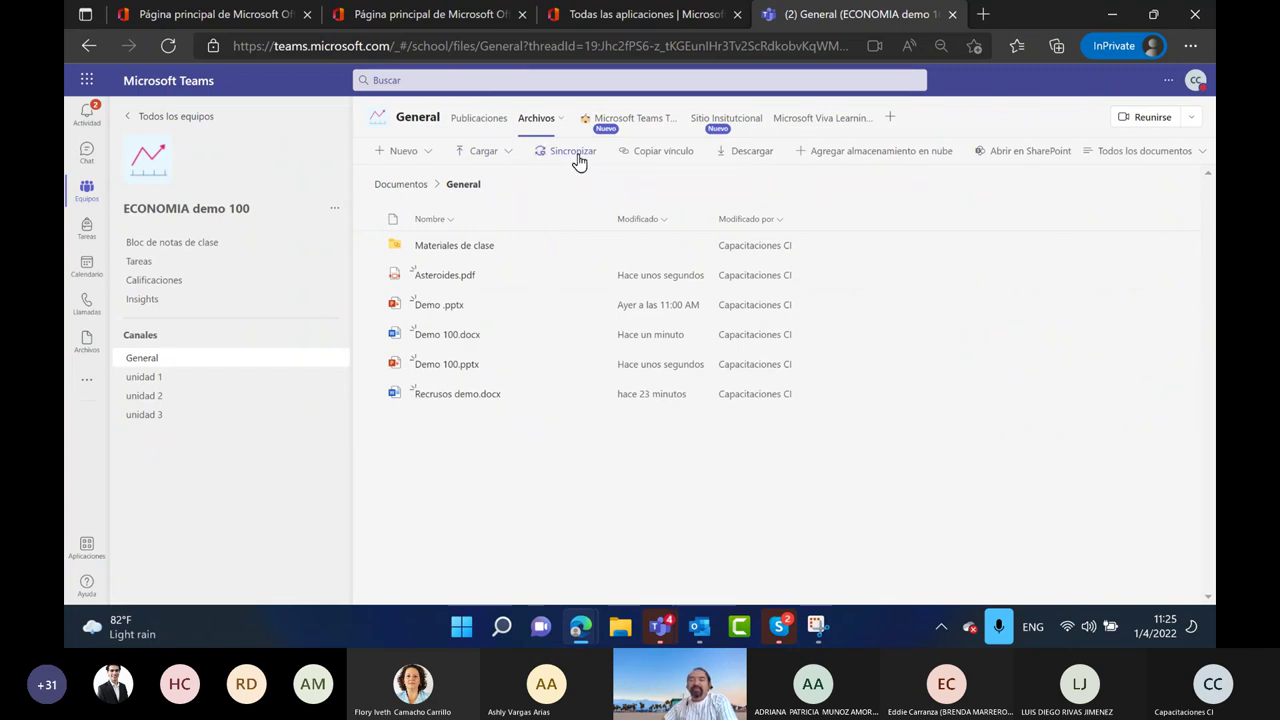
Open OneDrive's Mis archivos from the Office apps page, then go back to the Teams tab
{"action": "left_click", "coordinate": [590, 28]}
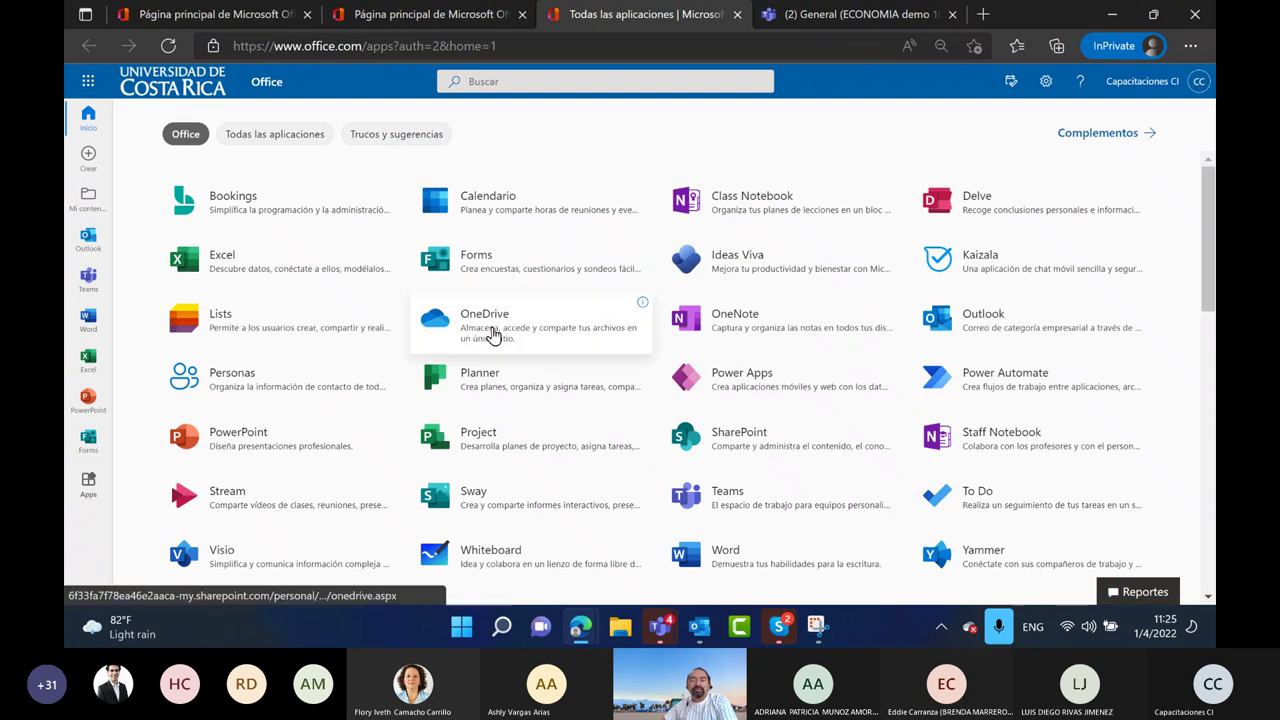
{"action": "left_click", "coordinate": [497, 325]}
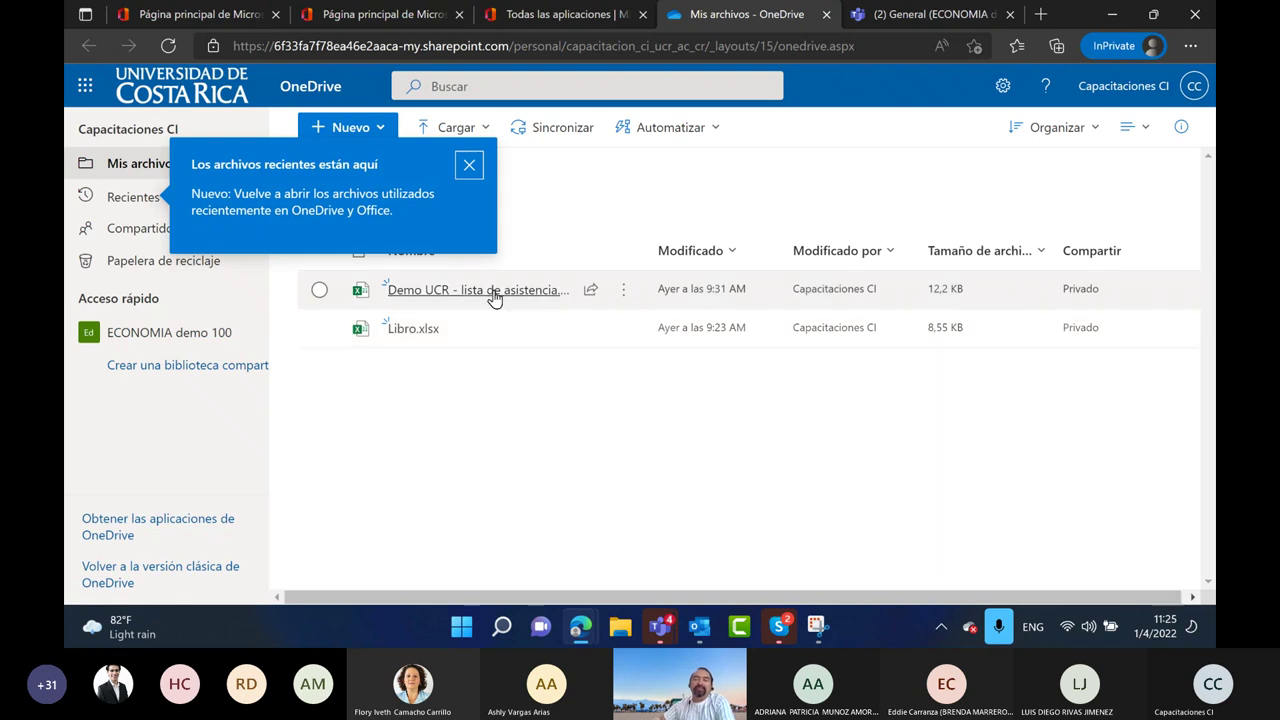
{"action": "left_click", "coordinate": [510, 399]}
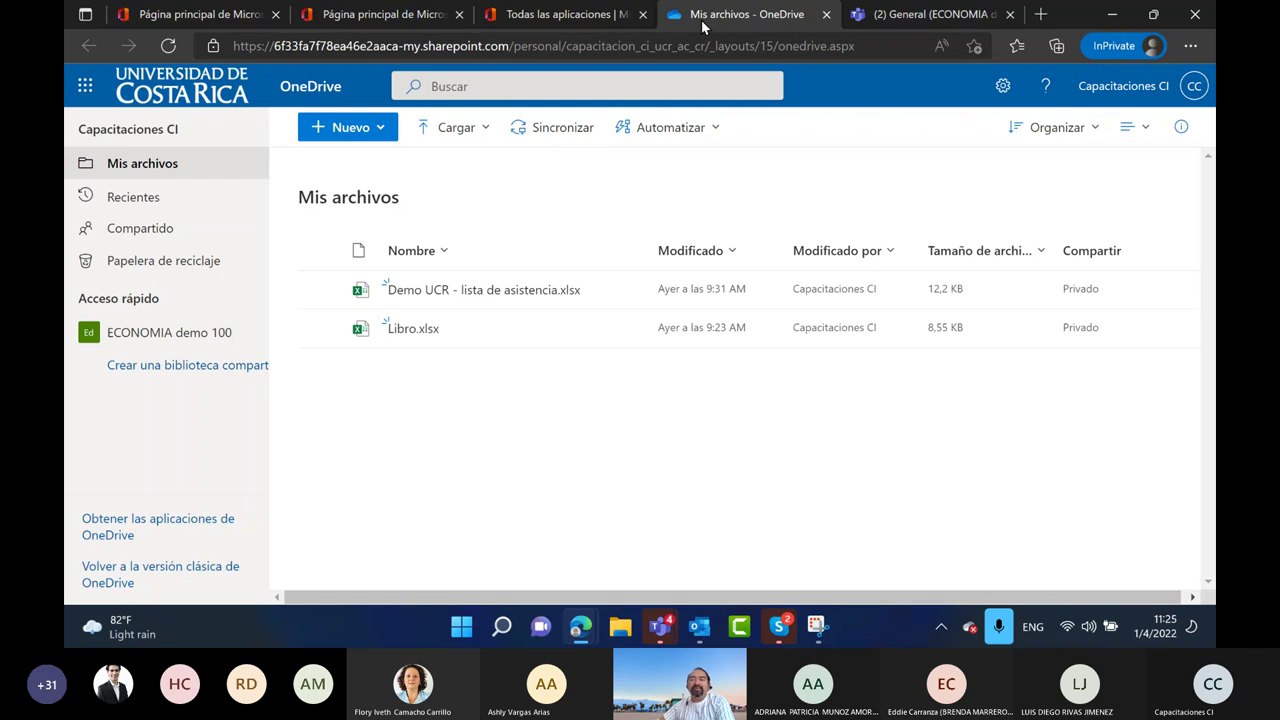
{"action": "left_click", "coordinate": [898, 15]}
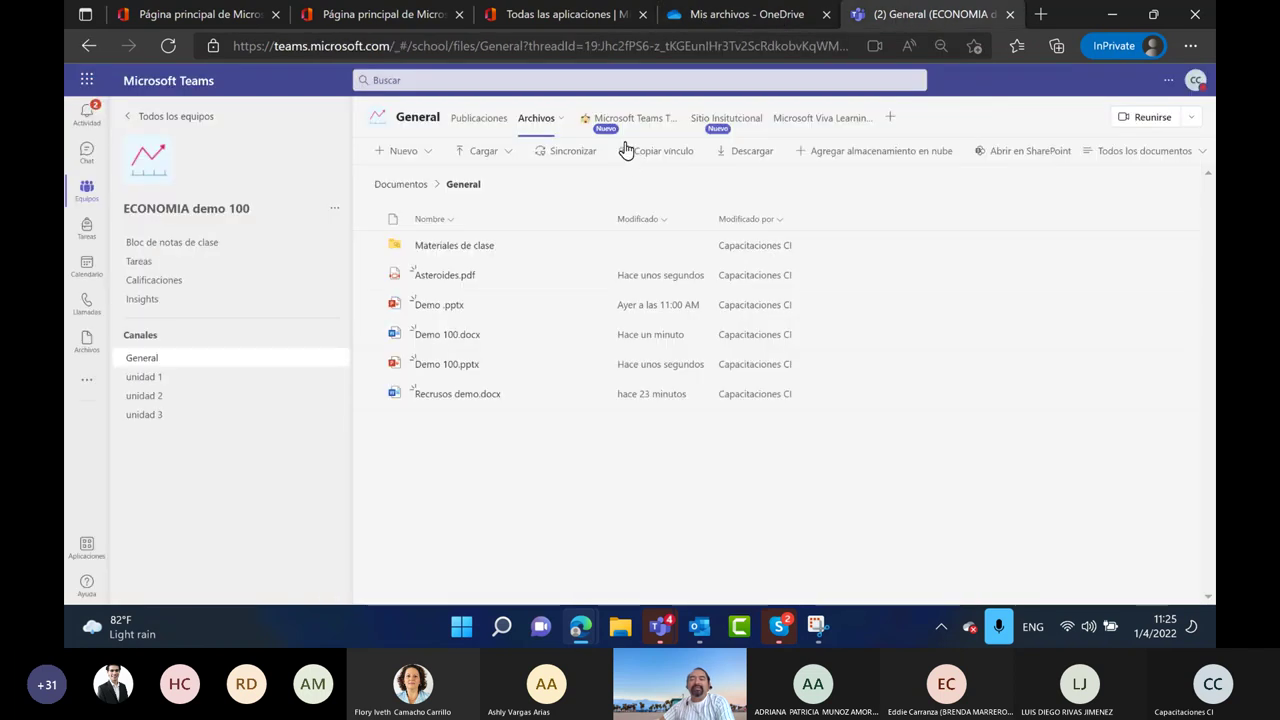
Sync the channel files via Sincronizar, launch OneDrive and sign in with the school account
{"action": "left_click", "coordinate": [559, 148]}
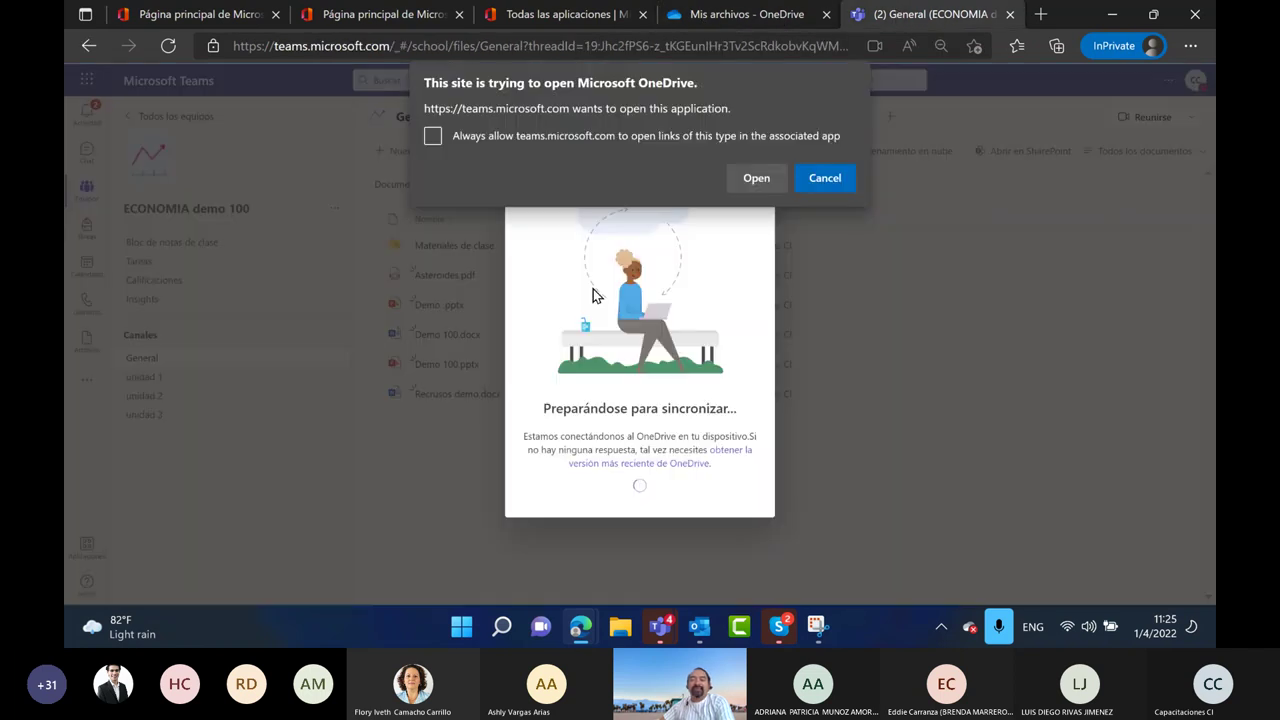
{"action": "left_click", "coordinate": [757, 180]}
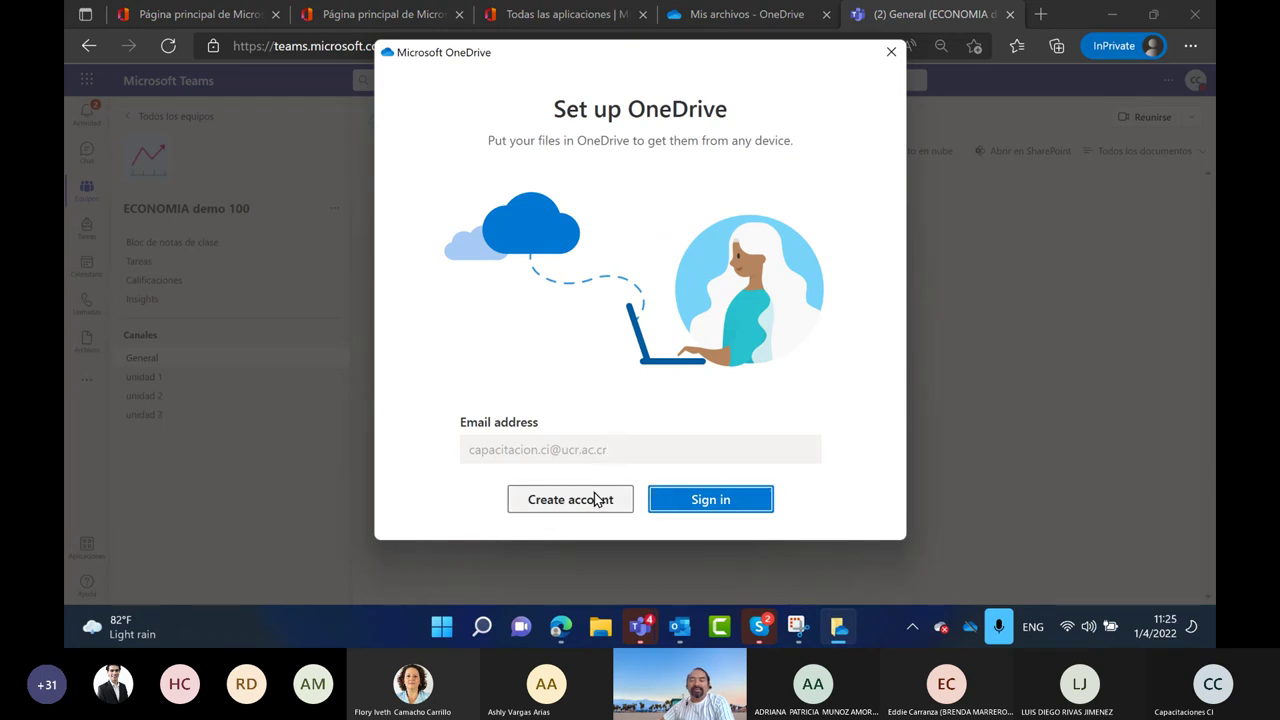
{"action": "left_click", "coordinate": [709, 507]}
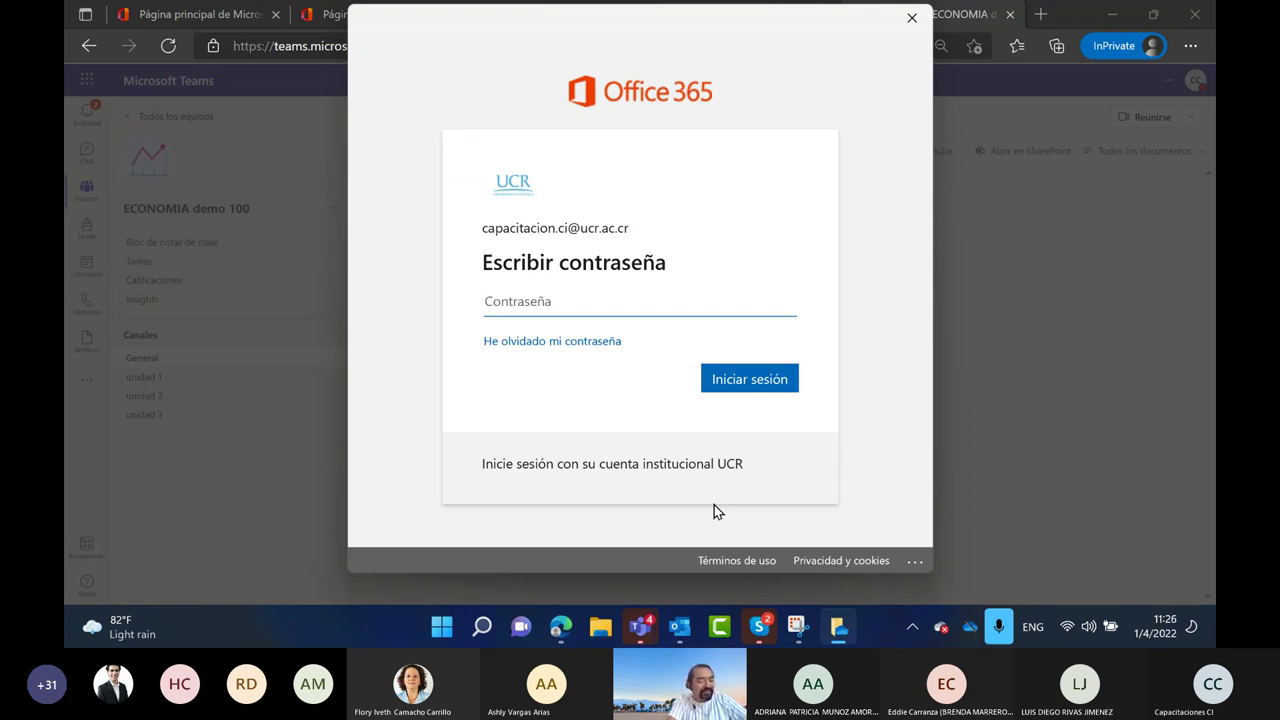
Enter the account password, sign in, and accept signing in across all apps
{"action": "key", "text": "Caps_Lock"}
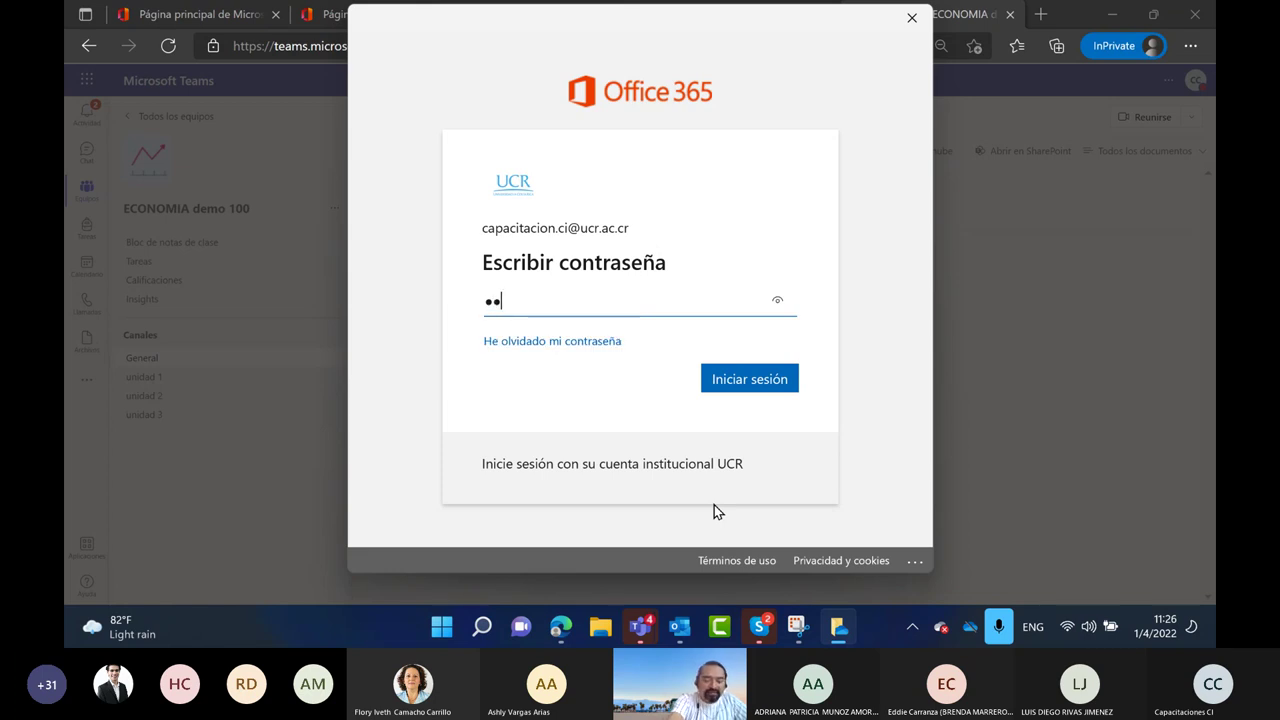
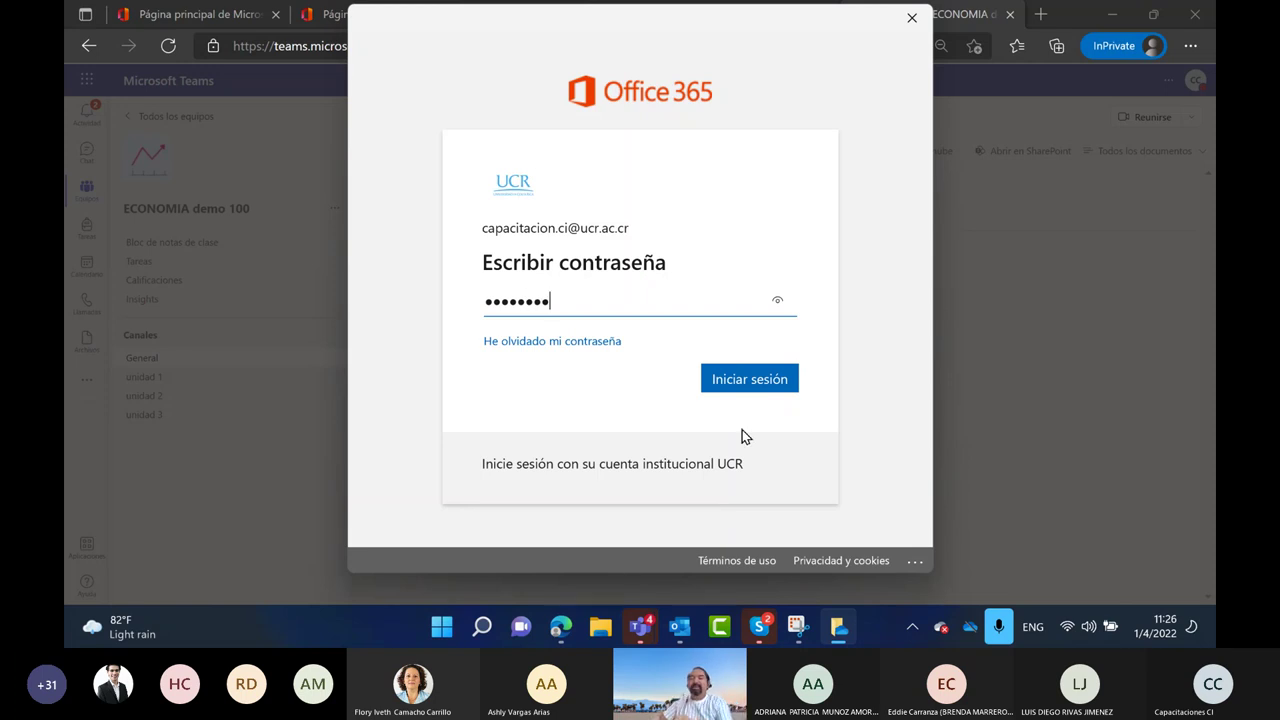
{"action": "left_click", "coordinate": [754, 382]}
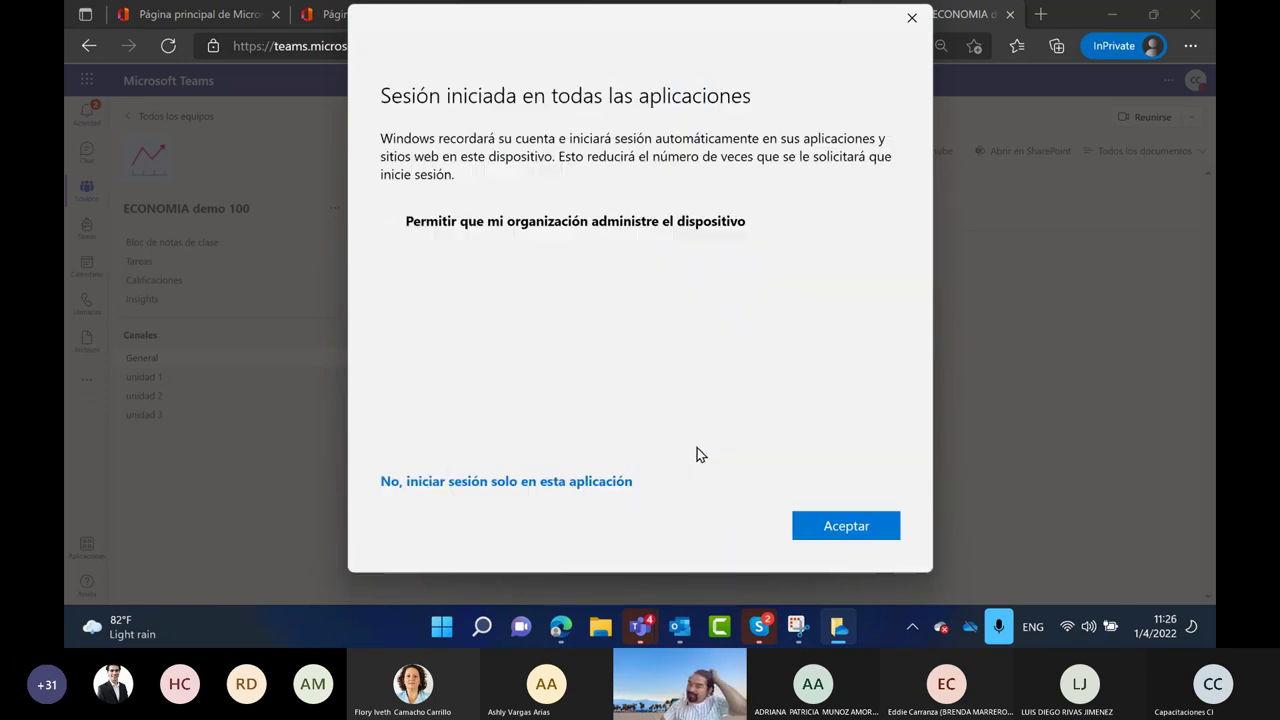
{"action": "left_click", "coordinate": [846, 525]}
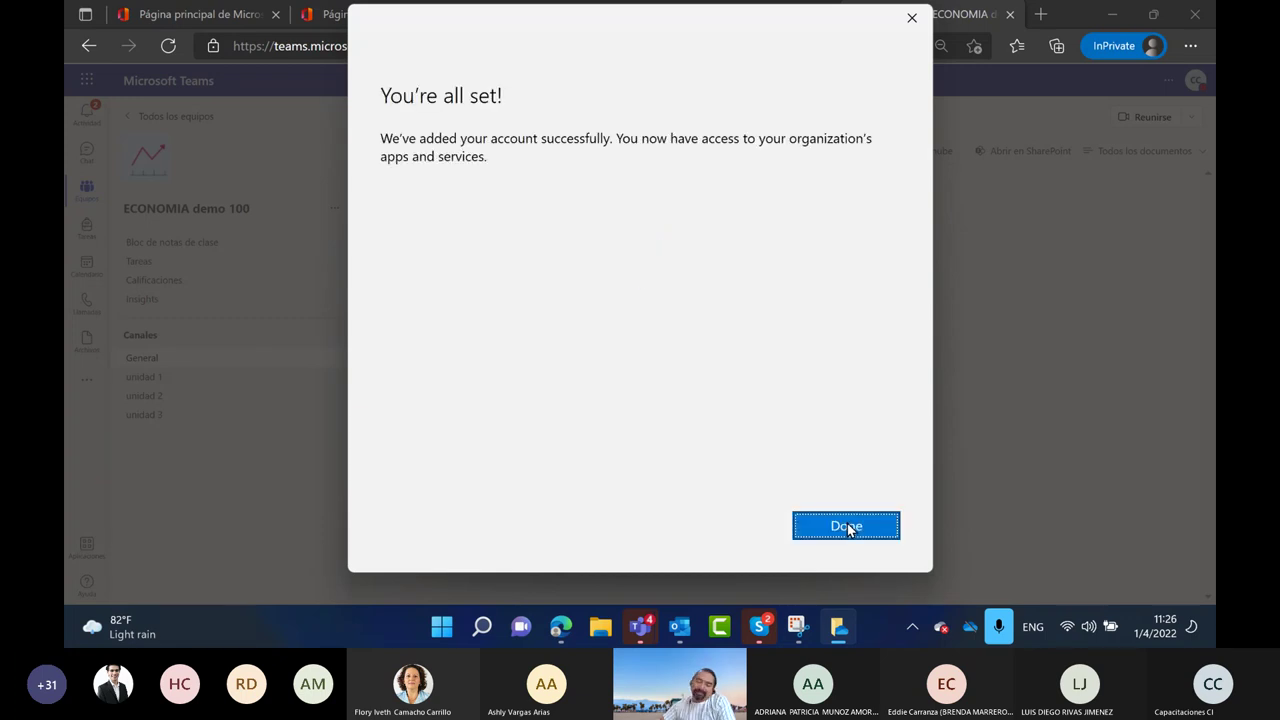
Keep the ECONOMIA demo 100 - General folder, step through the tour and close the mobile-app page
{"action": "left_click", "coordinate": [846, 527]}
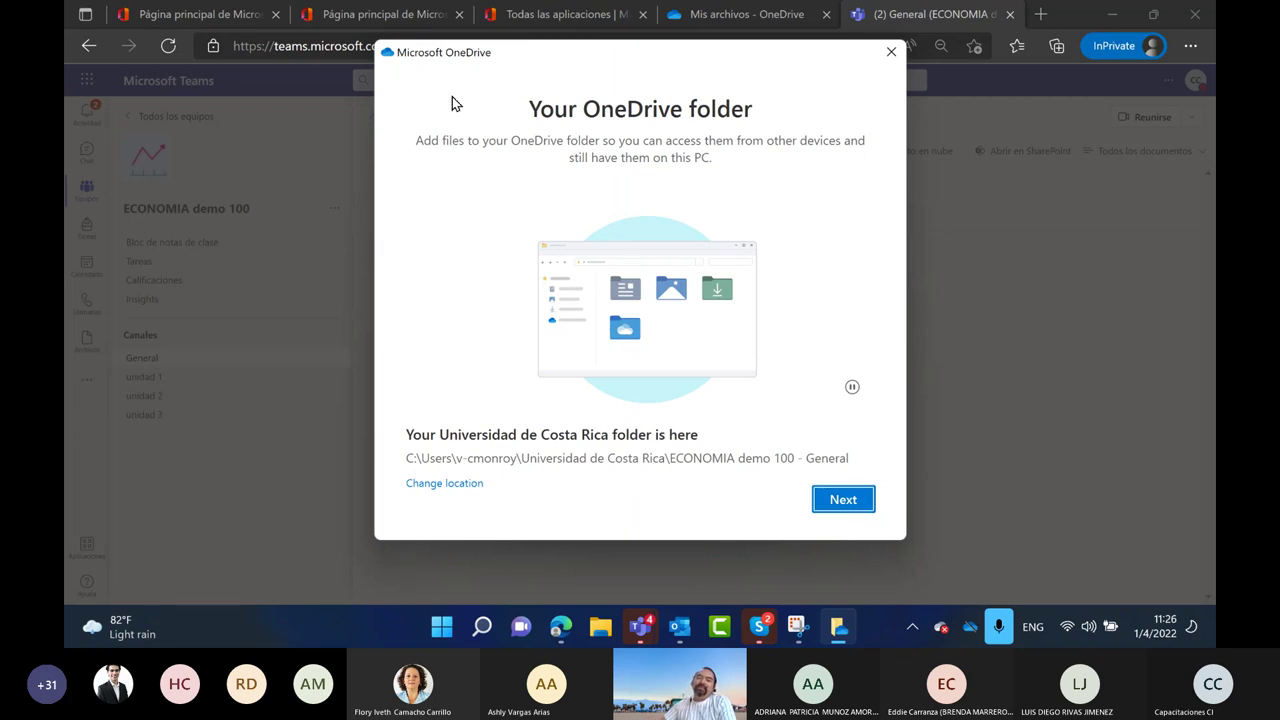
{"action": "left_click", "coordinate": [850, 503]}
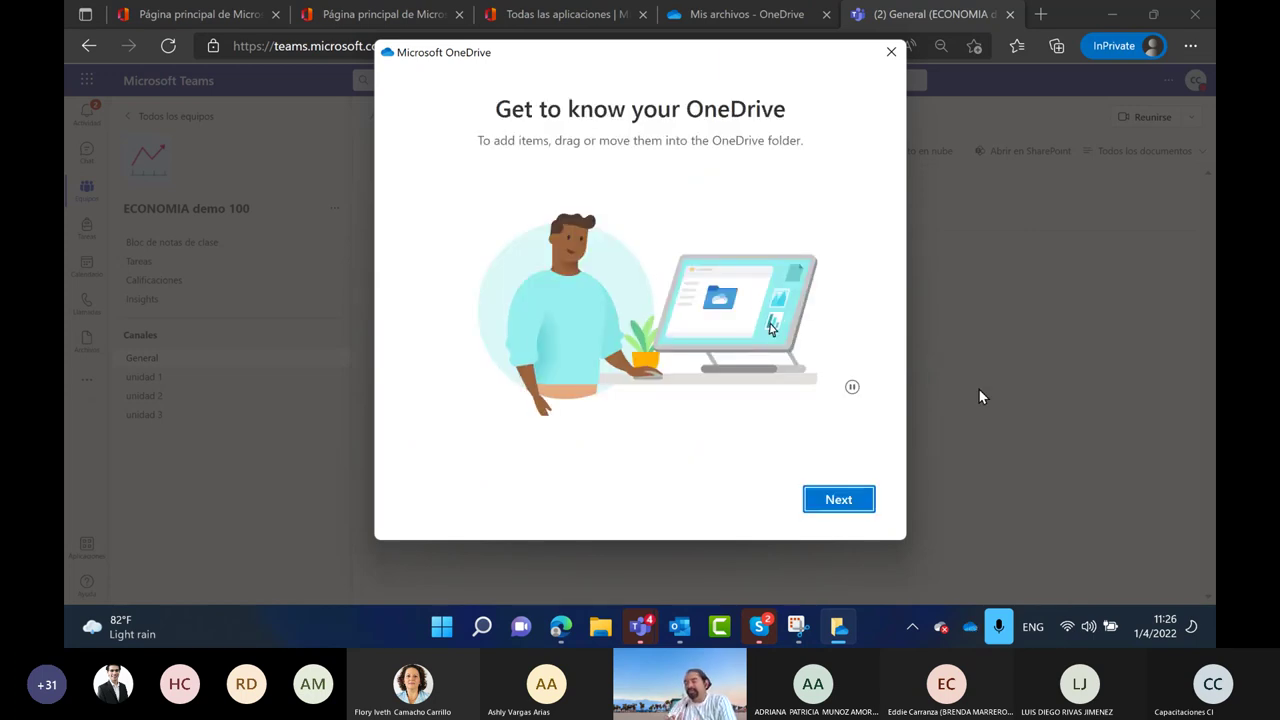
{"action": "left_click", "coordinate": [858, 503]}
{"action": "left_click", "coordinate": [858, 505]}
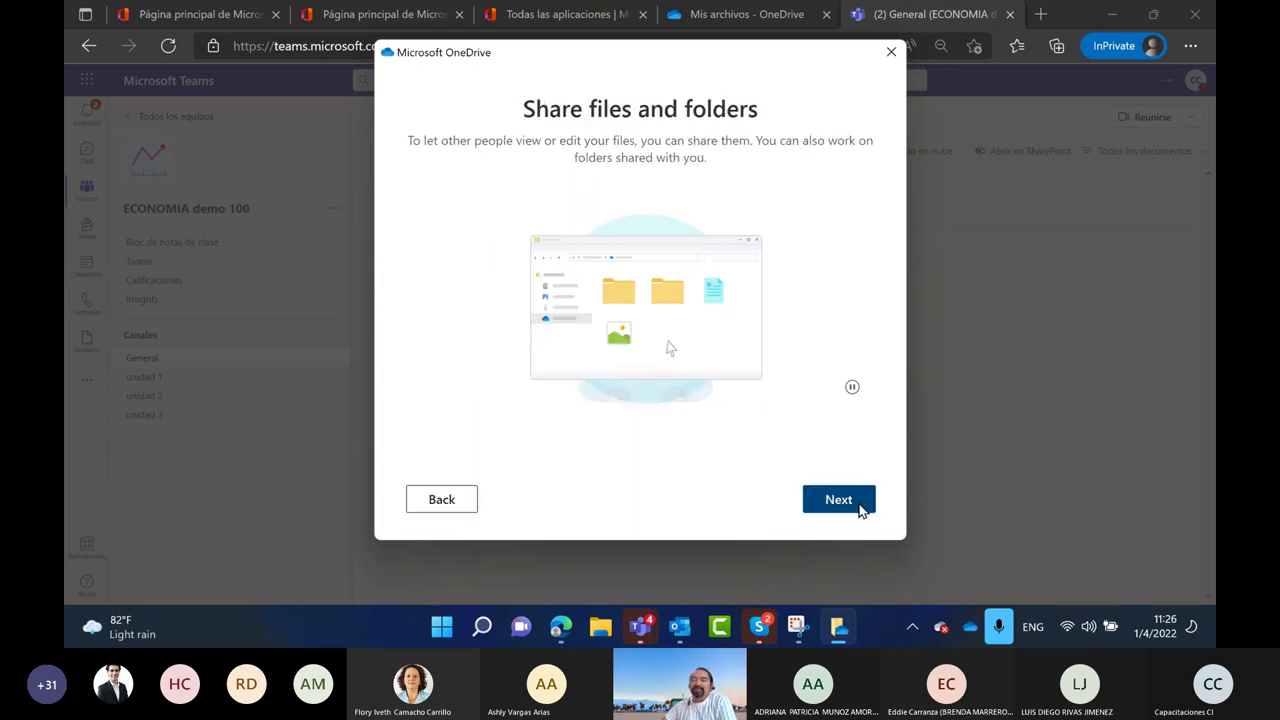
{"action": "left_click", "coordinate": [858, 503]}
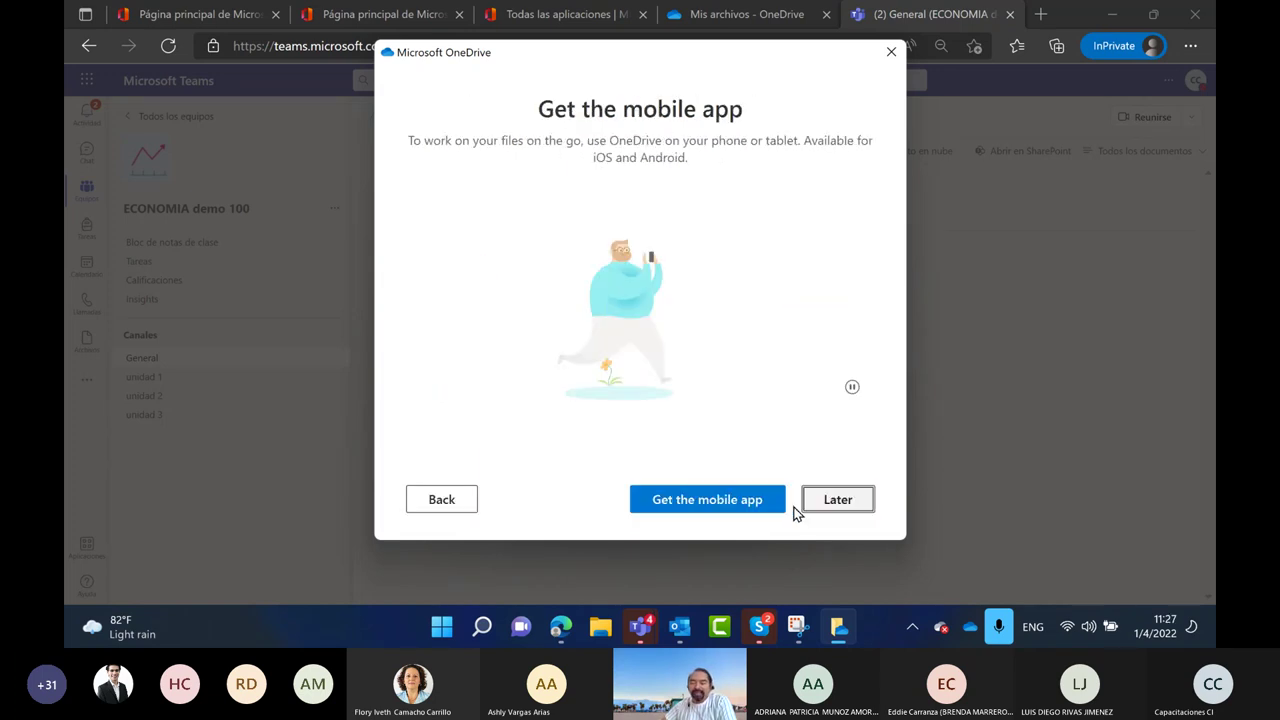
{"action": "left_click", "coordinate": [891, 53]}
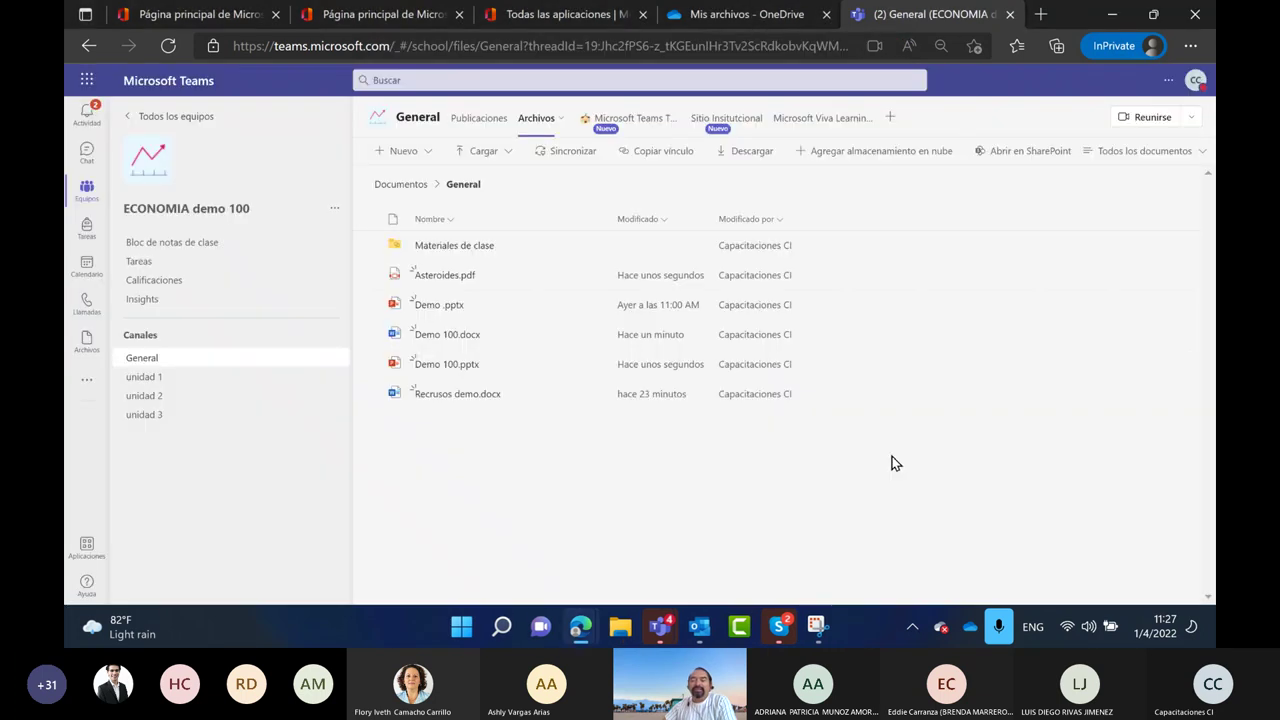
Sync the personal OneDrive Mis archivos to the desktop app, then show Teams' Nuevo file choices
{"action": "left_click", "coordinate": [737, 18]}
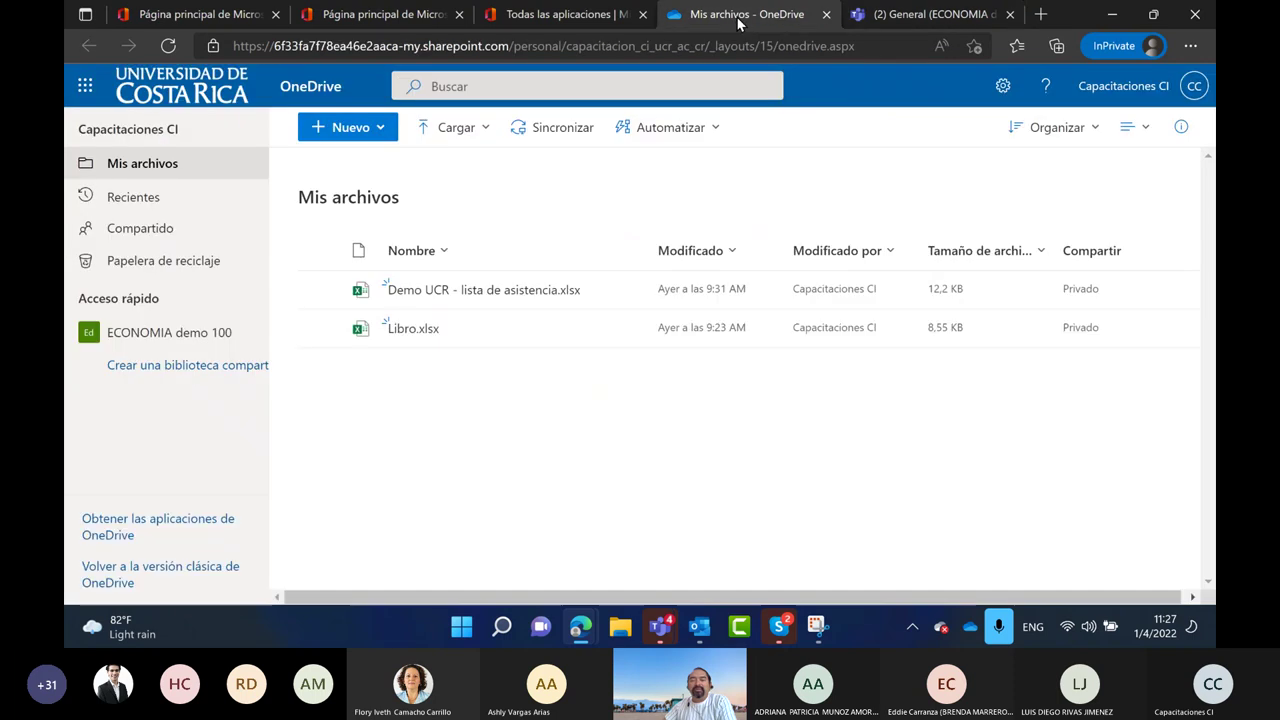
{"action": "left_click", "coordinate": [563, 138]}
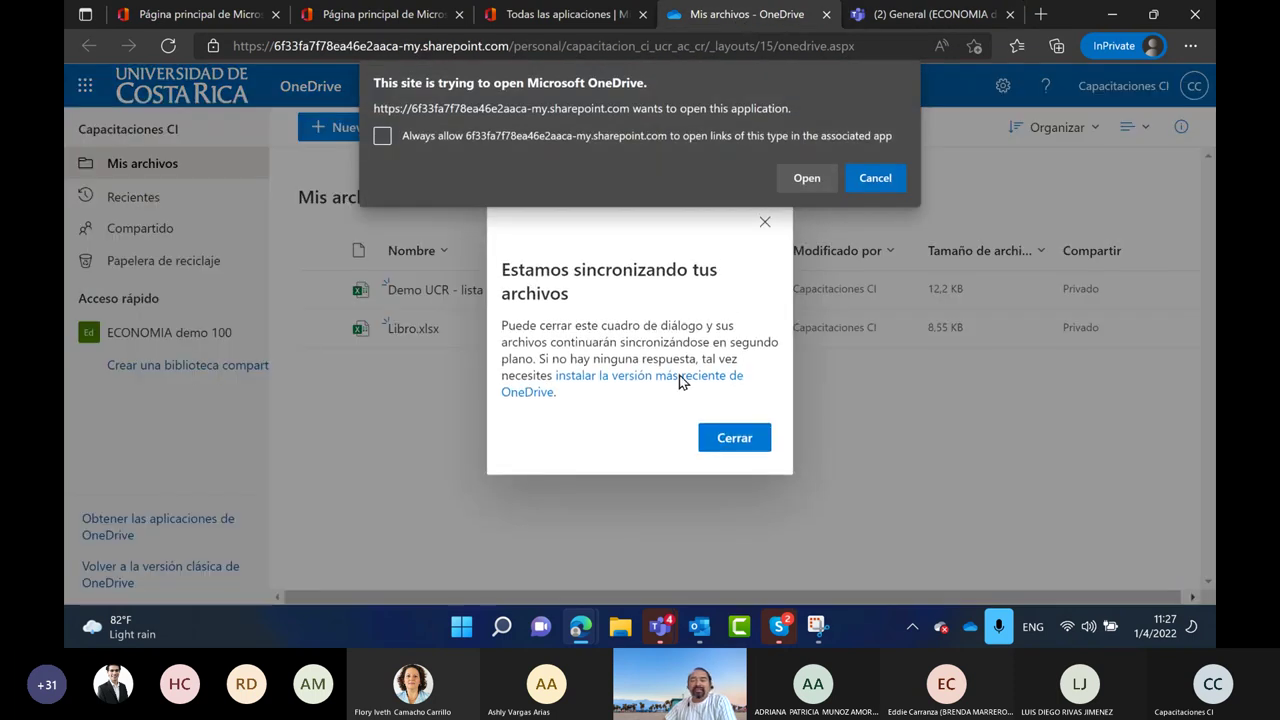
{"action": "left_click", "coordinate": [806, 177]}
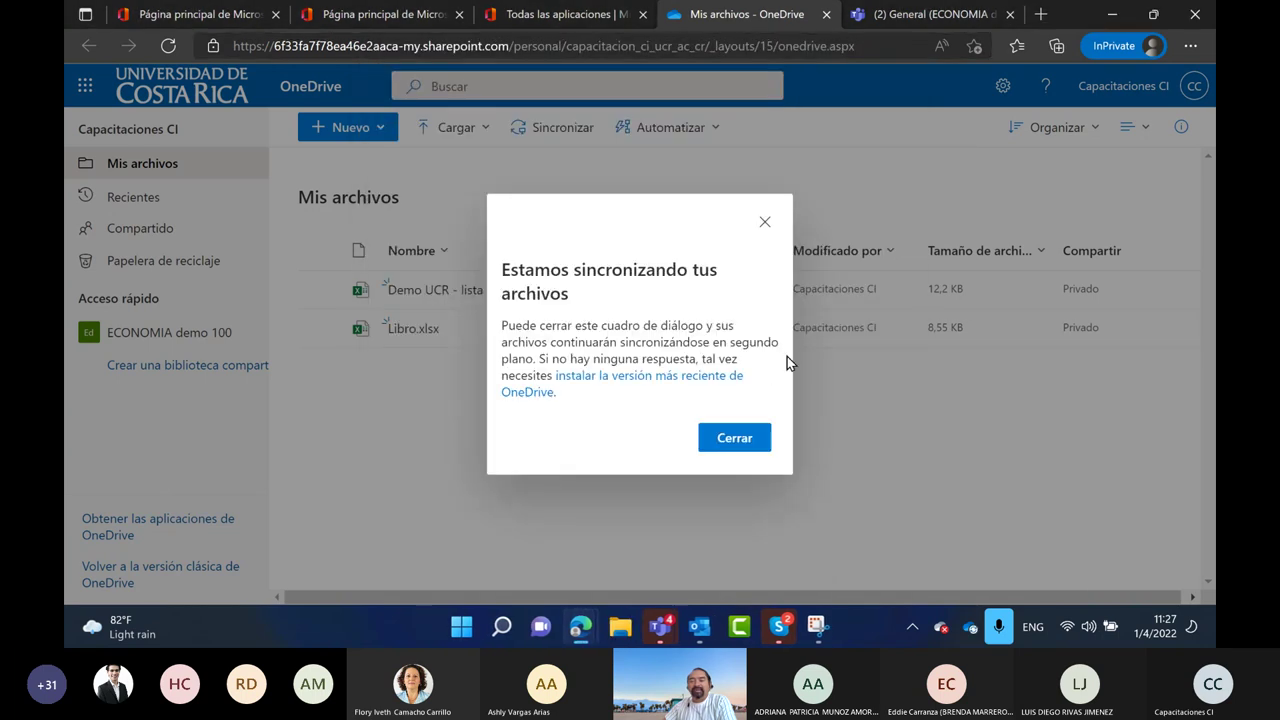
{"action": "left_click", "coordinate": [740, 438]}
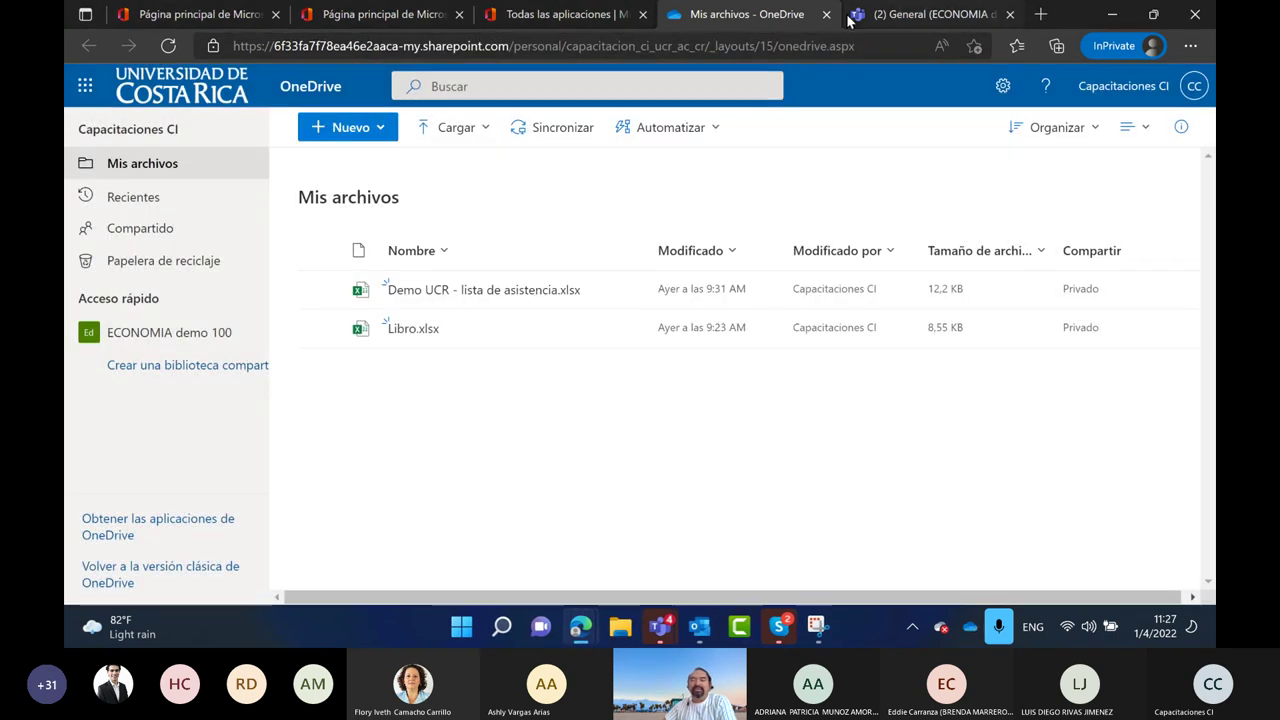
{"action": "left_click", "coordinate": [856, 18]}
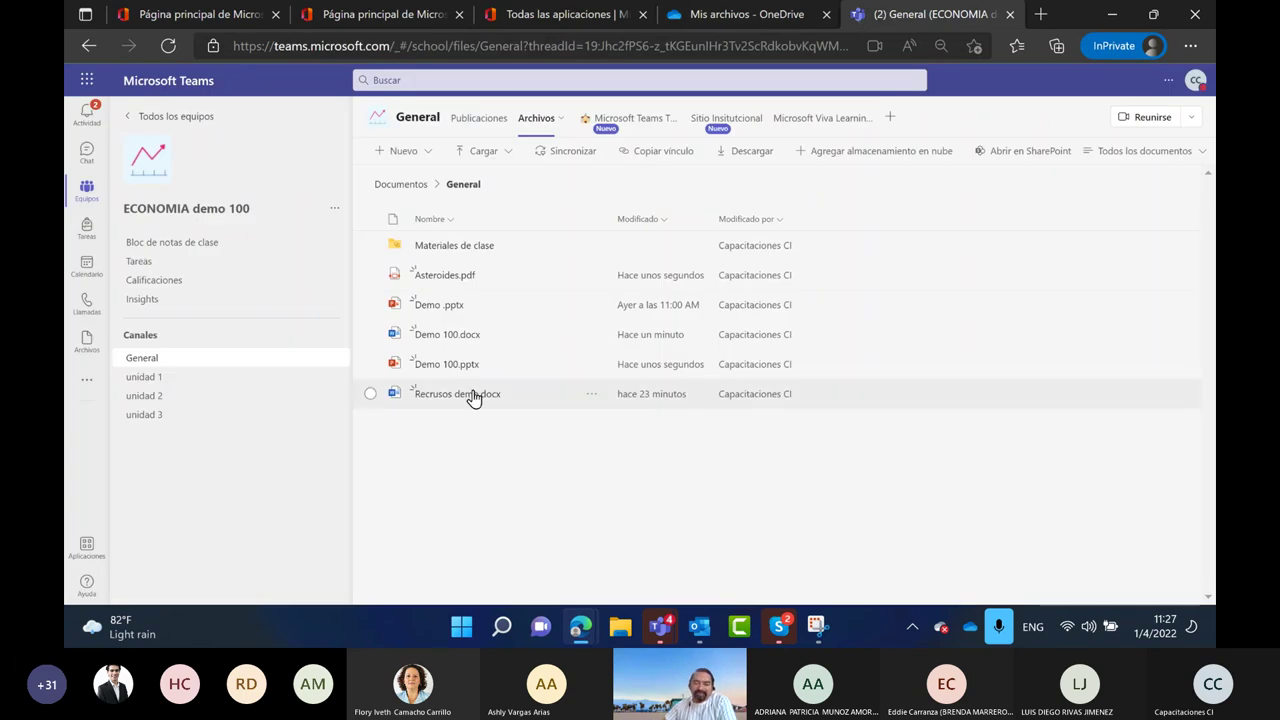
{"action": "left_click", "coordinate": [430, 154]}
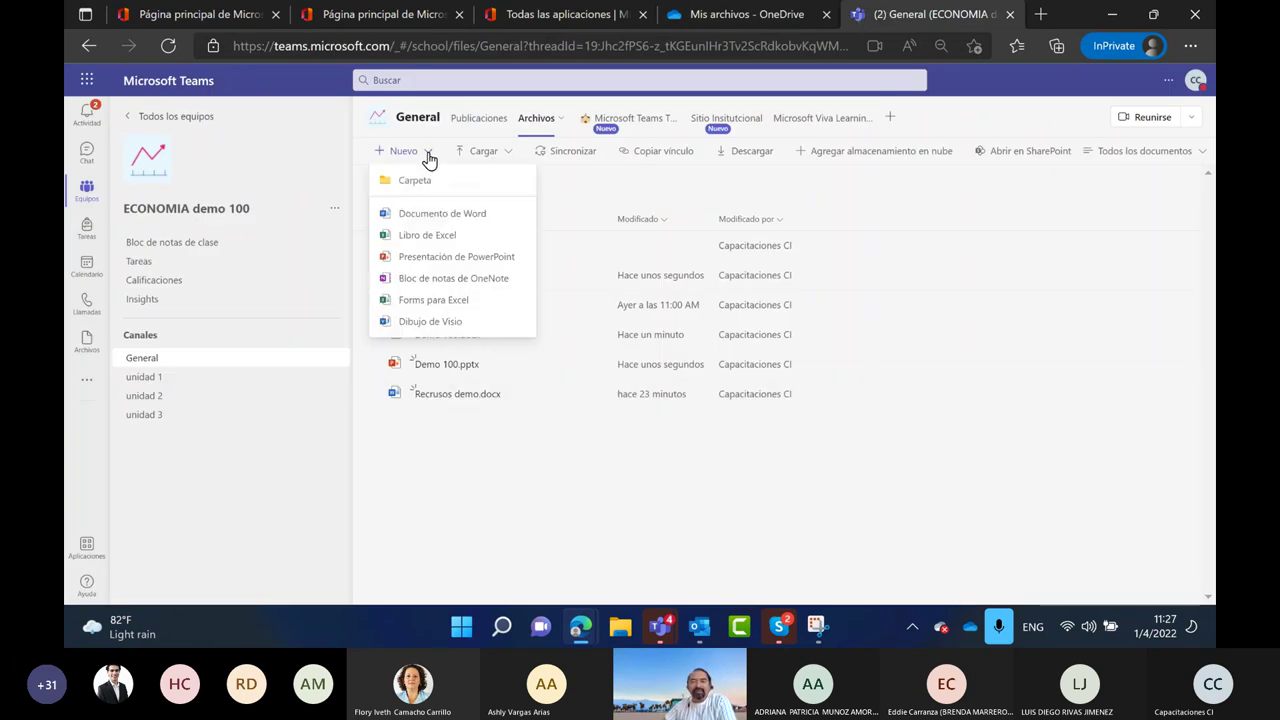
Create the OneNote notebook 'Demo 100', then start a new snip in Snipping Tool
{"action": "left_click", "coordinate": [428, 299]}
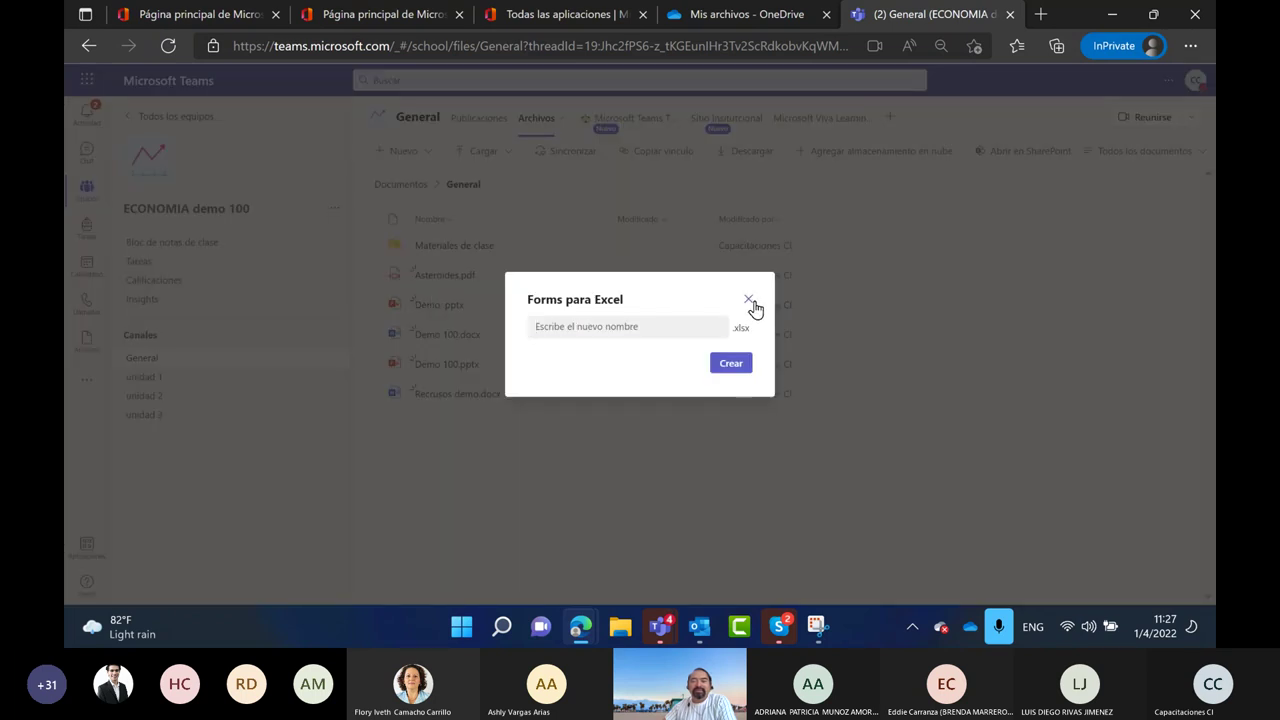
{"action": "left_click", "coordinate": [750, 300]}
{"action": "left_click", "coordinate": [422, 152]}
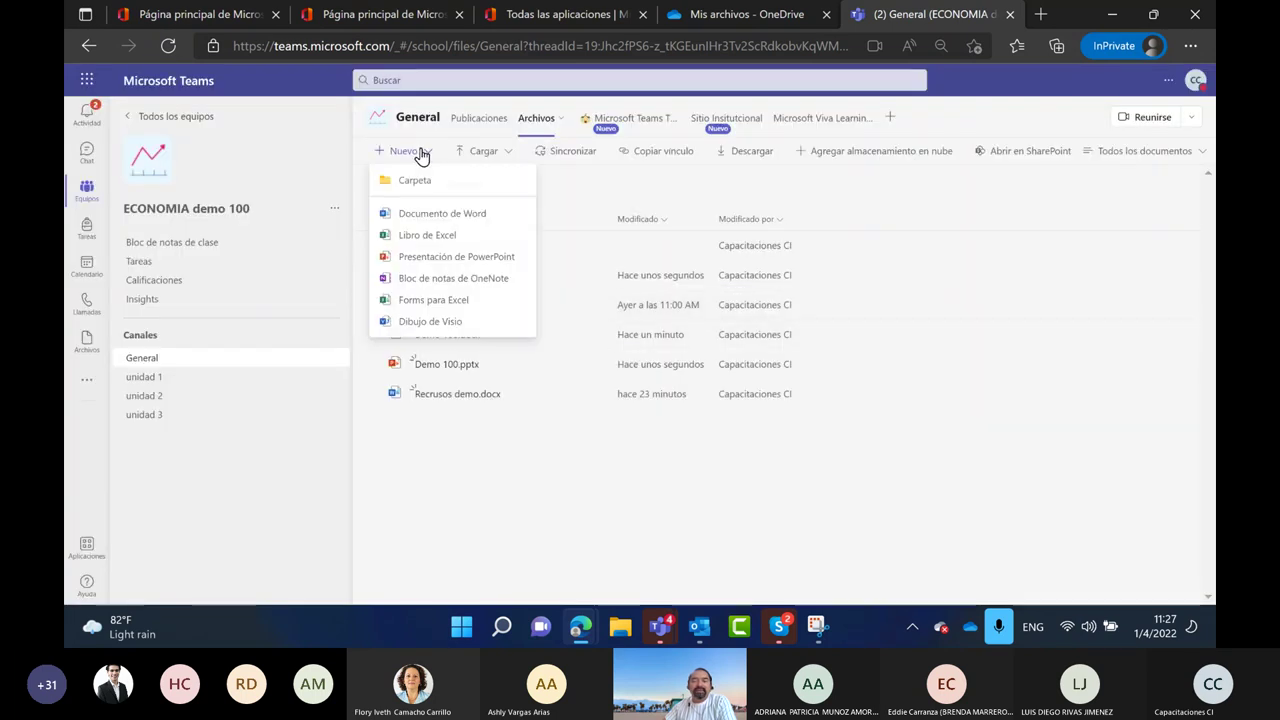
{"action": "left_click", "coordinate": [420, 280]}
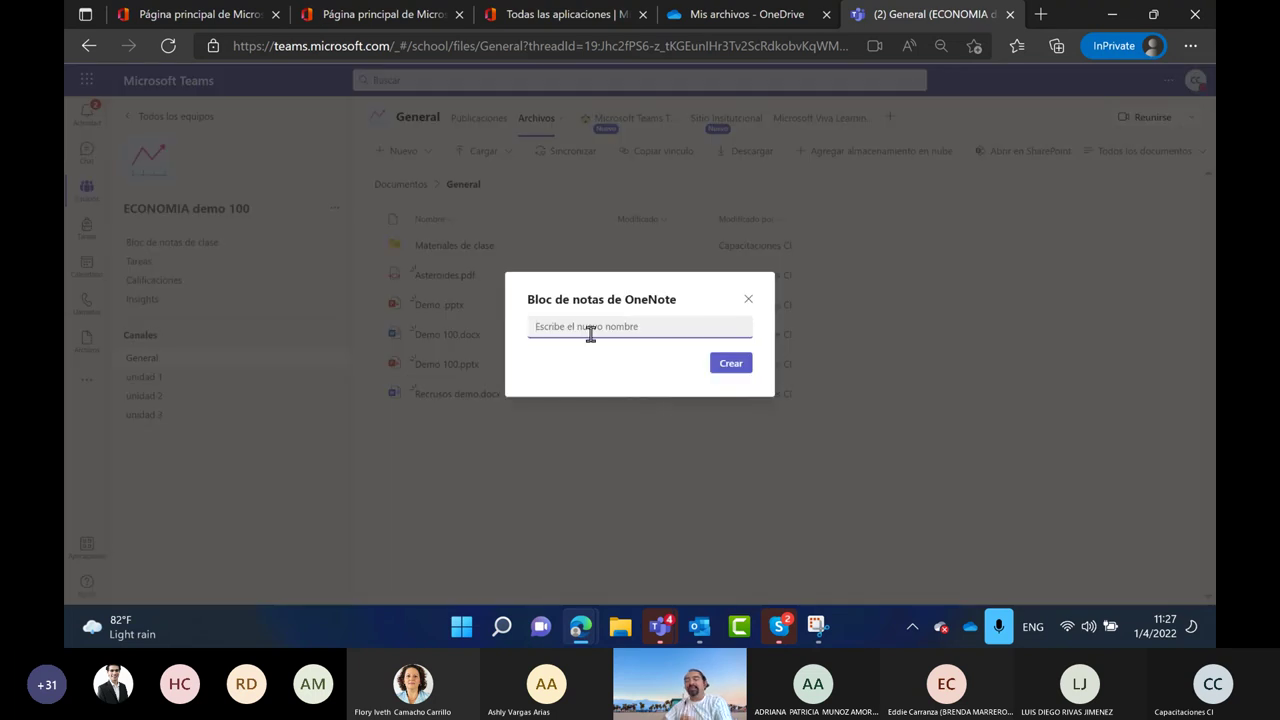
{"action": "type", "text": "Demo 100"}
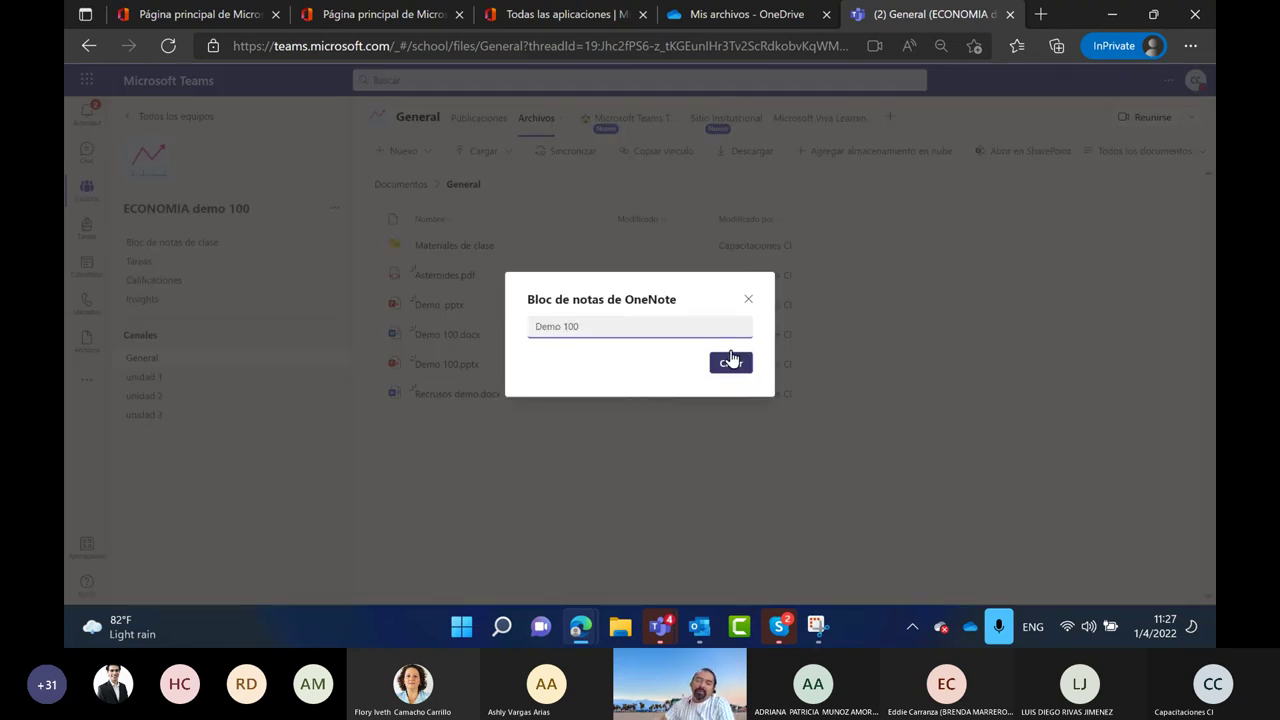
{"action": "left_click", "coordinate": [733, 362]}
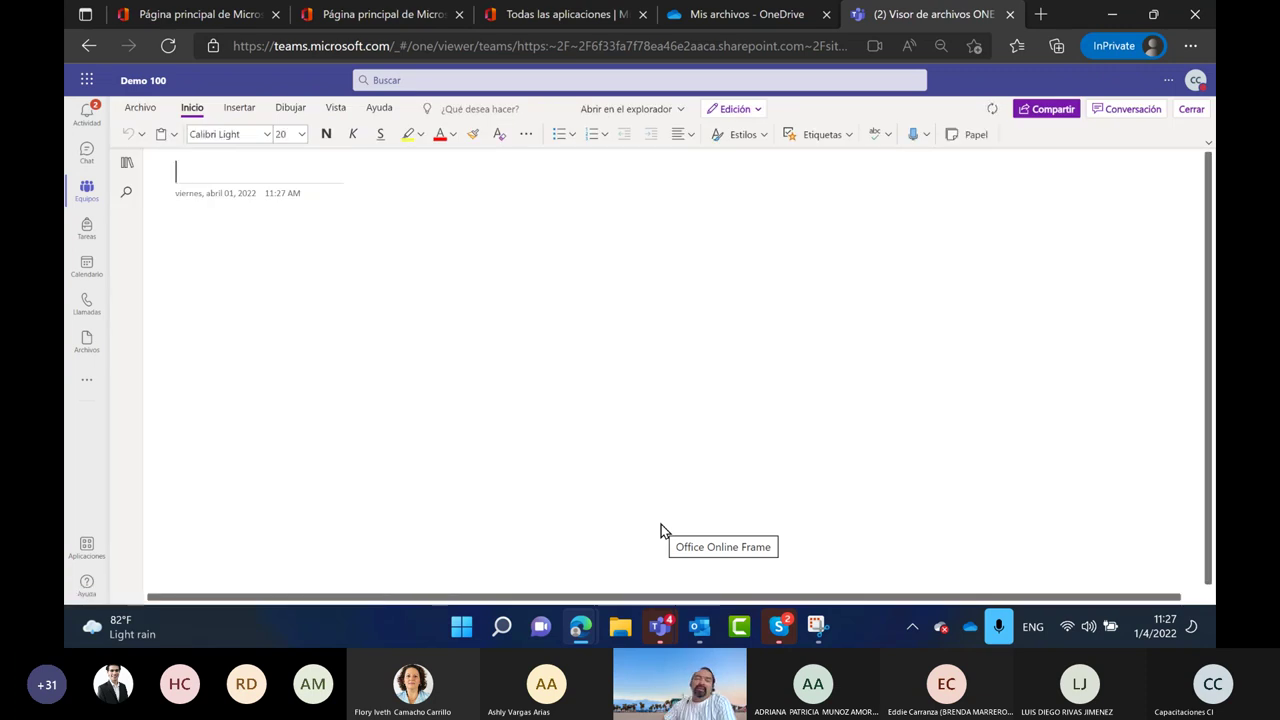
{"action": "left_click", "coordinate": [816, 626]}
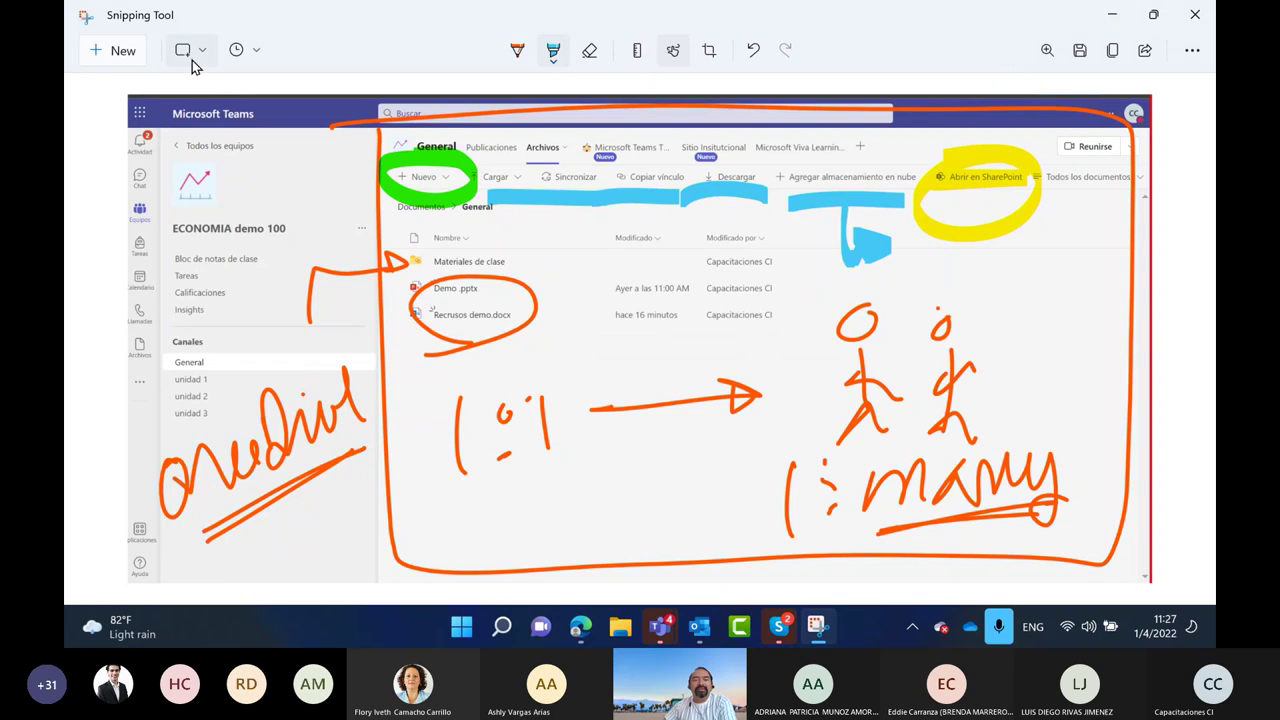
{"action": "left_click", "coordinate": [122, 51]}
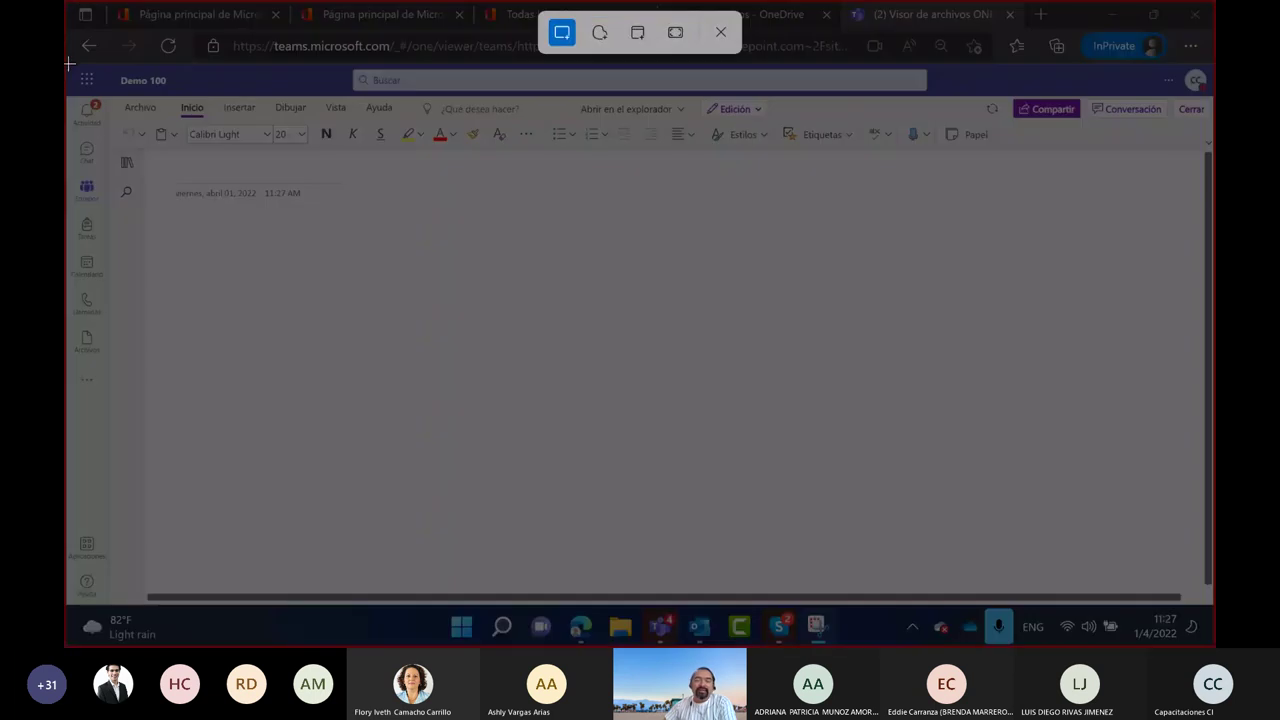
Snip the Teams window and sketch blue boxes plus an underlined handwritten WORD
{"action": "left_click_drag", "start_coordinate": [69, 63], "coordinate": [1209, 600]}
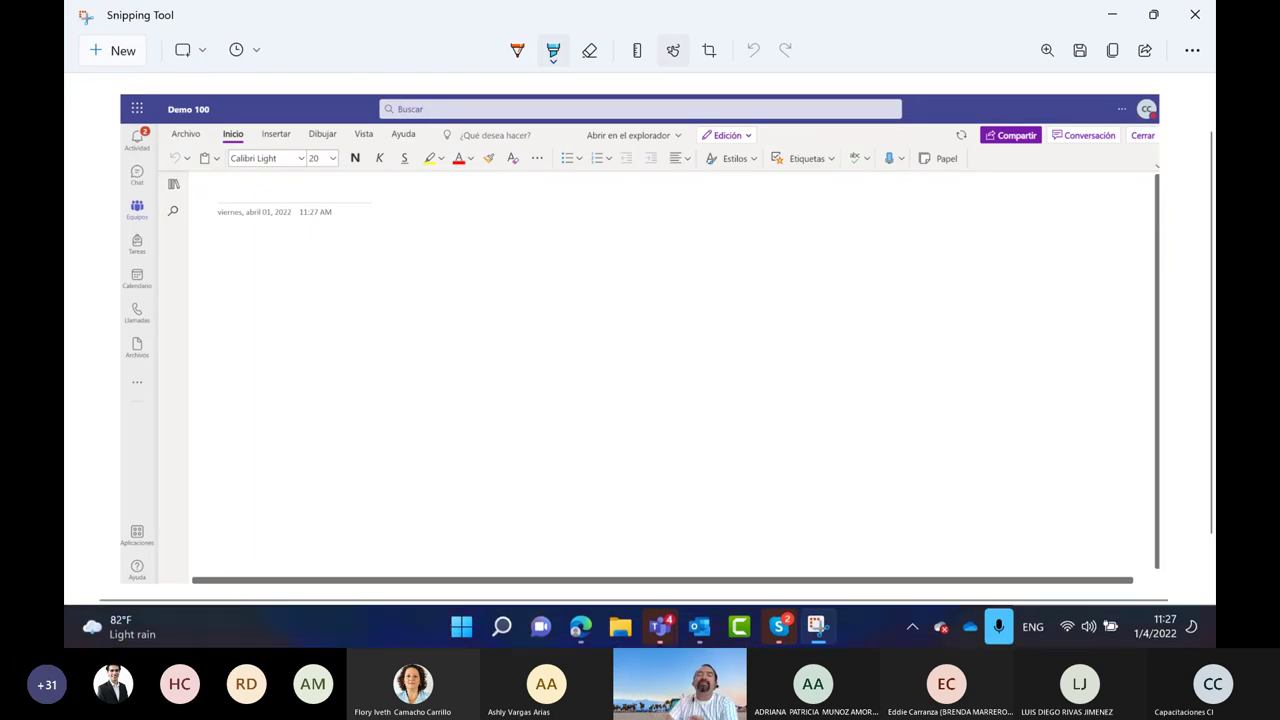
{"action": "mouse_move", "coordinate": [232, 230]}
{"action": "left_mouse_down"}
{"action": "mouse_move", "coordinate": [240, 348]}
{"action": "mouse_move", "coordinate": [424, 236]}
{"action": "mouse_move", "coordinate": [298, 342]}
{"action": "mouse_move", "coordinate": [237, 343]}
{"action": "left_mouse_up"}
{"action": "mouse_move", "coordinate": [498, 214]}
{"action": "left_mouse_down"}
{"action": "mouse_move", "coordinate": [498, 272]}
{"action": "mouse_move", "coordinate": [508, 269]}
{"action": "left_mouse_up"}
{"action": "mouse_move", "coordinate": [587, 214]}
{"action": "left_mouse_down"}
{"action": "mouse_move", "coordinate": [588, 272]}
{"action": "mouse_move", "coordinate": [598, 268]}
{"action": "left_mouse_up"}
{"action": "left_click_drag", "start_coordinate": [513, 380], "coordinate": [513, 494]}
{"action": "mouse_move", "coordinate": [512, 352]}
{"action": "left_mouse_down"}
{"action": "mouse_move", "coordinate": [544, 354]}
{"action": "mouse_move", "coordinate": [525, 498]}
{"action": "left_mouse_up"}
{"action": "left_click_drag", "start_coordinate": [264, 385], "coordinate": [266, 480]}
{"action": "mouse_move", "coordinate": [263, 390]}
{"action": "left_mouse_down"}
{"action": "mouse_move", "coordinate": [400, 440]}
{"action": "mouse_move", "coordinate": [265, 463]}
{"action": "left_mouse_up"}
{"action": "mouse_move", "coordinate": [652, 388]}
{"action": "left_mouse_down"}
{"action": "mouse_move", "coordinate": [700, 290]}
{"action": "mouse_move", "coordinate": [750, 300]}
{"action": "mouse_move", "coordinate": [790, 240]}
{"action": "mouse_move", "coordinate": [830, 258]}
{"action": "left_mouse_up"}
{"action": "mouse_move", "coordinate": [703, 385]}
{"action": "left_mouse_down"}
{"action": "mouse_move", "coordinate": [727, 465]}
{"action": "mouse_move", "coordinate": [764, 372]}
{"action": "mouse_move", "coordinate": [852, 390]}
{"action": "mouse_move", "coordinate": [917, 385]}
{"action": "mouse_move", "coordinate": [945, 300]}
{"action": "left_mouse_up"}
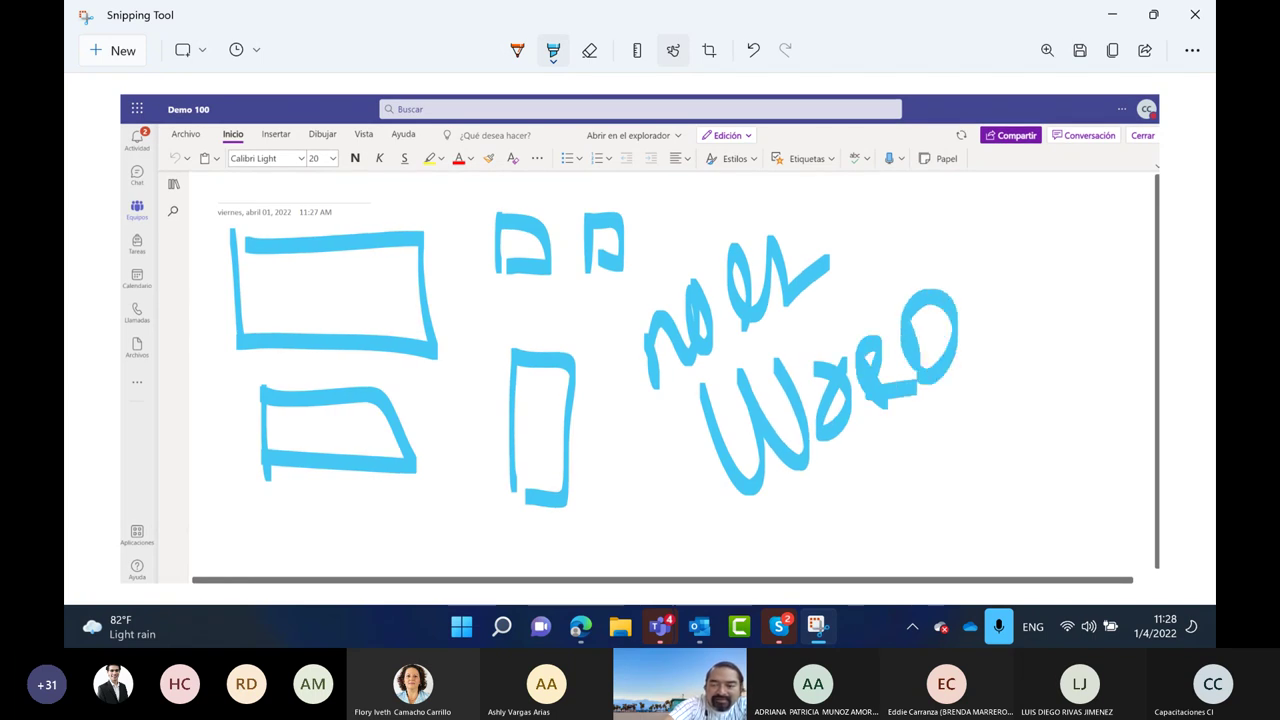
{"action": "left_click_drag", "start_coordinate": [797, 510], "coordinate": [1046, 326]}
{"action": "left_click_drag", "start_coordinate": [868, 490], "coordinate": [1062, 346]}
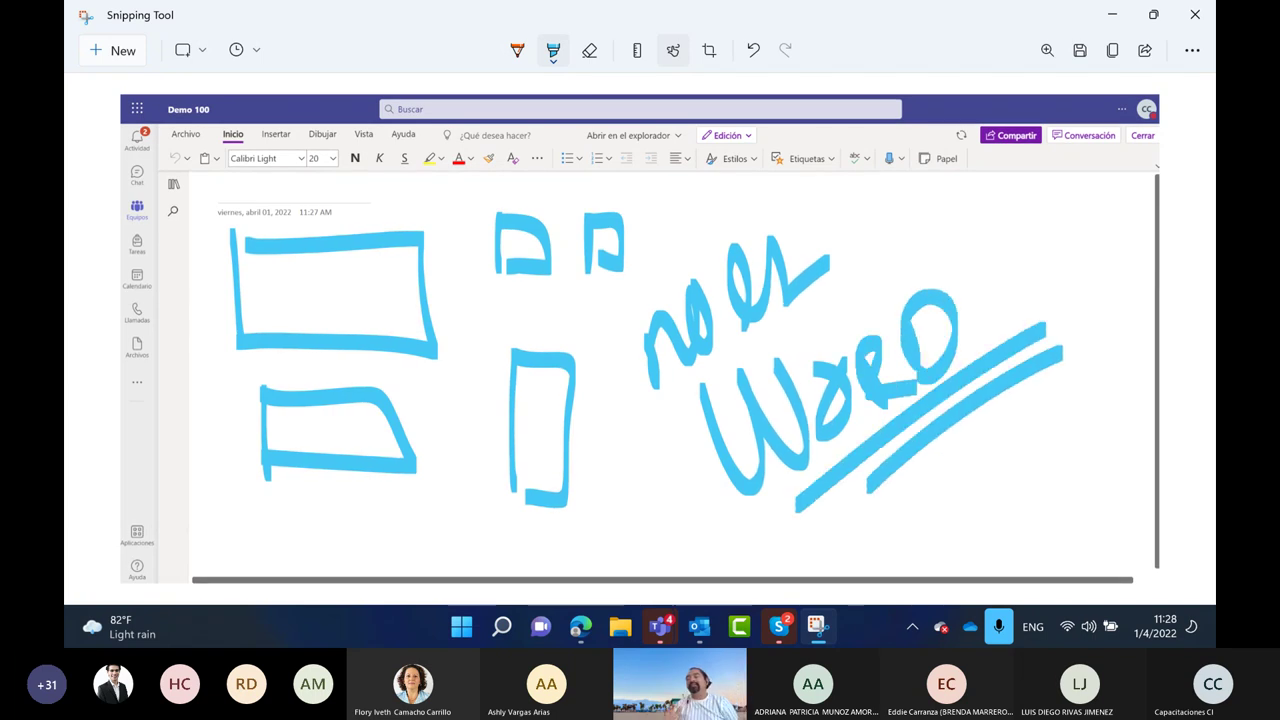
Hatch the top-left, small, tall middle and bottom-left boxes with orange strokes
{"action": "left_click", "coordinate": [517, 50]}
{"action": "left_click_drag", "start_coordinate": [281, 251], "coordinate": [233, 315]}
{"action": "left_click_drag", "start_coordinate": [323, 244], "coordinate": [287, 318]}
{"action": "mouse_move", "coordinate": [370, 247]}
{"action": "left_mouse_down"}
{"action": "mouse_move", "coordinate": [337, 310]}
{"action": "mouse_move", "coordinate": [365, 335]}
{"action": "left_mouse_up"}
{"action": "mouse_move", "coordinate": [505, 213]}
{"action": "left_mouse_down"}
{"action": "mouse_move", "coordinate": [492, 256]}
{"action": "mouse_move", "coordinate": [515, 282]}
{"action": "left_mouse_up"}
{"action": "left_click_drag", "start_coordinate": [613, 218], "coordinate": [603, 252]}
{"action": "mouse_move", "coordinate": [549, 390]}
{"action": "left_mouse_down"}
{"action": "mouse_move", "coordinate": [495, 440]}
{"action": "mouse_move", "coordinate": [558, 485]}
{"action": "left_mouse_up"}
{"action": "left_click_drag", "start_coordinate": [300, 398], "coordinate": [254, 452]}
{"action": "mouse_move", "coordinate": [338, 396]}
{"action": "left_mouse_down"}
{"action": "mouse_move", "coordinate": [318, 446]}
{"action": "mouse_move", "coordinate": [350, 465]}
{"action": "left_mouse_up"}
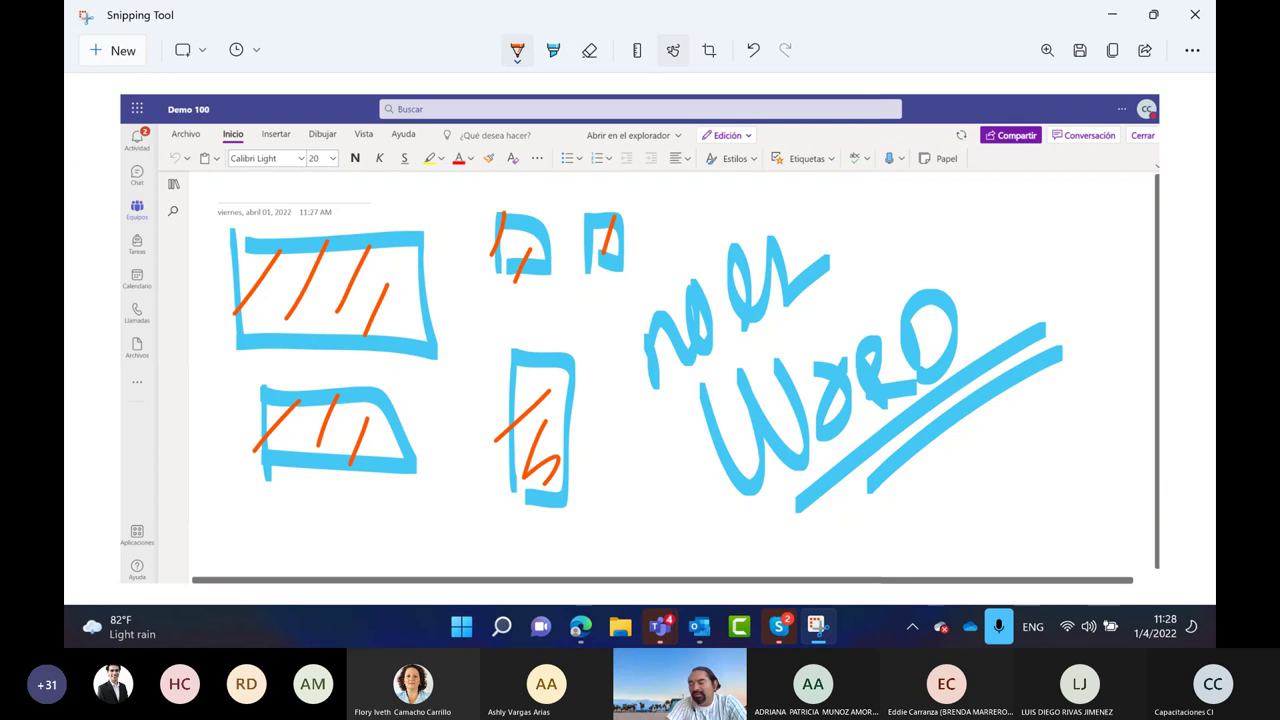
Erase the handwritten scribble and the word WORD
{"action": "left_click", "coordinate": [589, 50]}
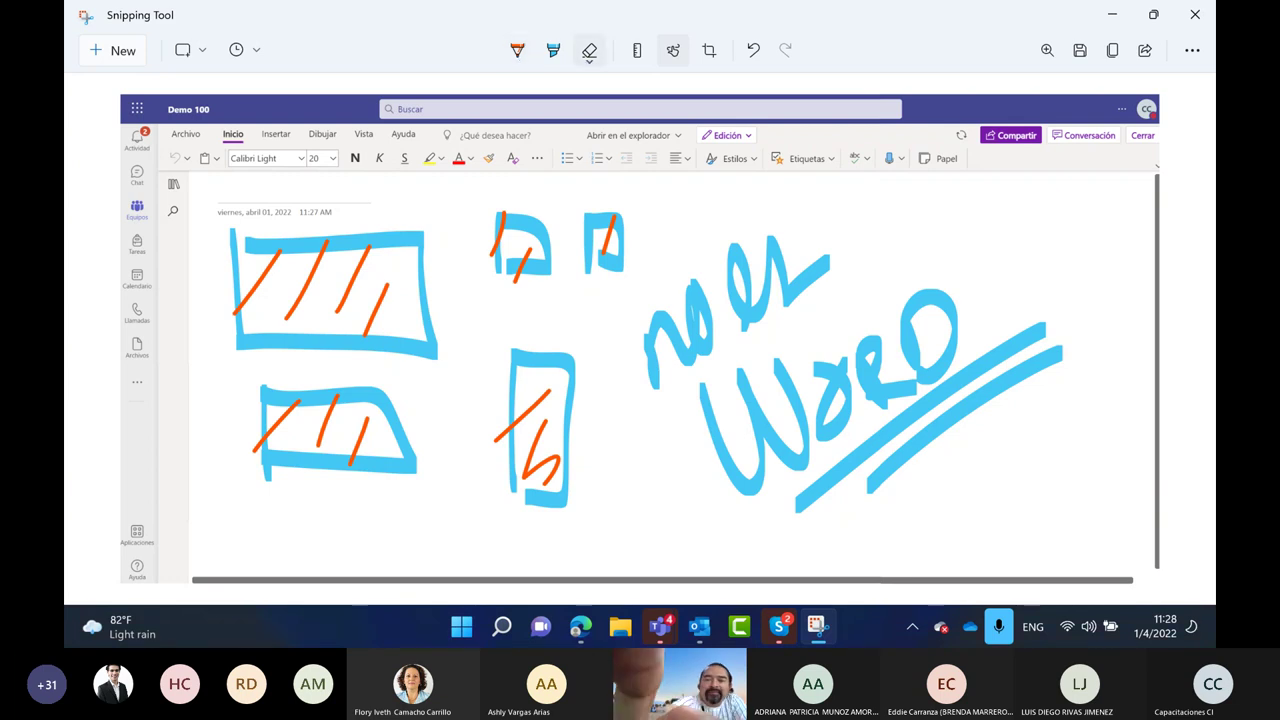
{"action": "left_click_drag", "start_coordinate": [660, 340], "coordinate": [790, 270]}
{"action": "mouse_move", "coordinate": [720, 430]}
{"action": "left_mouse_down"}
{"action": "mouse_move", "coordinate": [930, 330]}
{"action": "mouse_move", "coordinate": [950, 440]}
{"action": "left_mouse_up"}
Draw three orange boxes numbered 51, 57 and 53, each with text lines beside it
{"action": "left_click", "coordinate": [517, 50]}
{"action": "mouse_move", "coordinate": [697, 219]}
{"action": "left_mouse_down"}
{"action": "mouse_move", "coordinate": [702, 283]}
{"action": "mouse_move", "coordinate": [788, 230]}
{"action": "mouse_move", "coordinate": [702, 276]}
{"action": "left_mouse_up"}
{"action": "mouse_move", "coordinate": [804, 226]}
{"action": "left_mouse_down"}
{"action": "mouse_move", "coordinate": [918, 224]}
{"action": "mouse_move", "coordinate": [896, 246]}
{"action": "mouse_move", "coordinate": [930, 246]}
{"action": "left_mouse_up"}
{"action": "mouse_move", "coordinate": [814, 261]}
{"action": "left_mouse_down"}
{"action": "mouse_move", "coordinate": [924, 259]}
{"action": "mouse_move", "coordinate": [914, 270]}
{"action": "left_mouse_up"}
{"action": "mouse_move", "coordinate": [716, 324]}
{"action": "left_mouse_down"}
{"action": "mouse_move", "coordinate": [726, 378]}
{"action": "mouse_move", "coordinate": [805, 390]}
{"action": "left_mouse_up"}
{"action": "left_click_drag", "start_coordinate": [726, 378], "coordinate": [805, 390]}
{"action": "mouse_move", "coordinate": [724, 232]}
{"action": "left_mouse_down"}
{"action": "mouse_move", "coordinate": [710, 254]}
{"action": "mouse_move", "coordinate": [748, 266]}
{"action": "left_mouse_up"}
{"action": "mouse_move", "coordinate": [734, 334]}
{"action": "left_mouse_down"}
{"action": "mouse_move", "coordinate": [726, 378]}
{"action": "mouse_move", "coordinate": [762, 372]}
{"action": "left_mouse_up"}
{"action": "left_click_drag", "start_coordinate": [812, 326], "coordinate": [906, 332]}
{"action": "left_click_drag", "start_coordinate": [822, 362], "coordinate": [908, 354]}
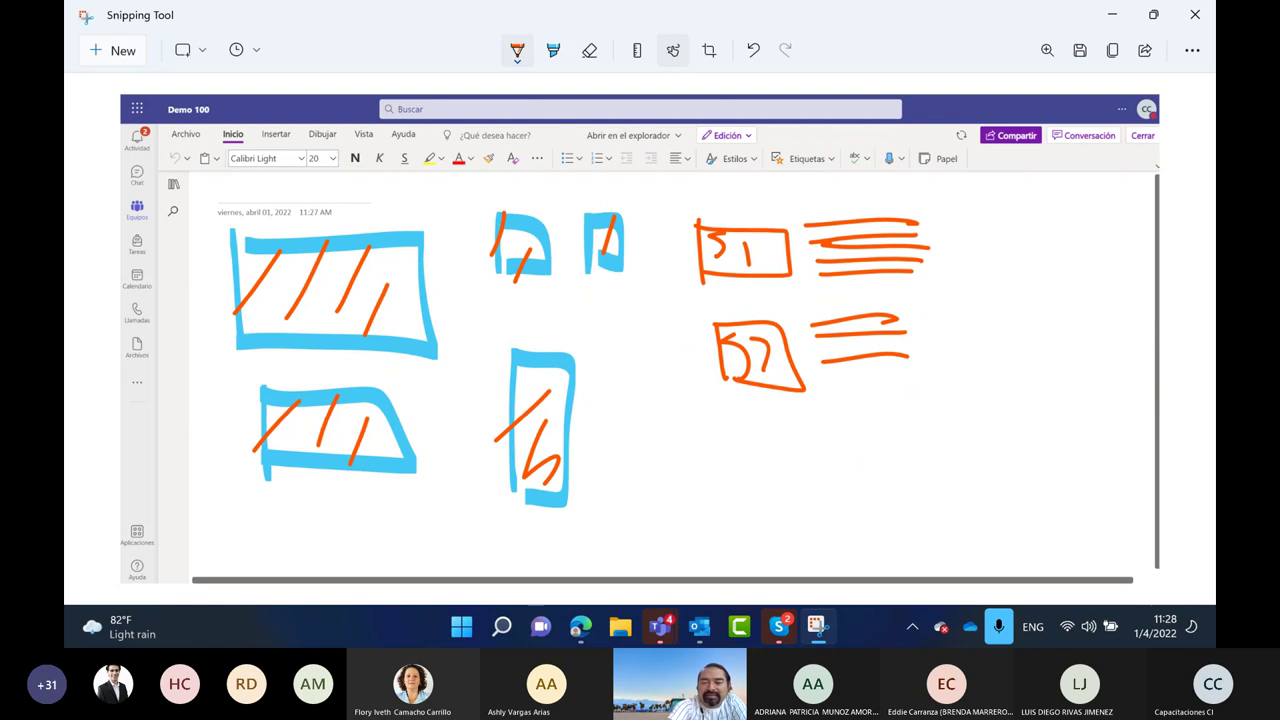
{"action": "mouse_move", "coordinate": [716, 420]}
{"action": "left_mouse_down"}
{"action": "mouse_move", "coordinate": [824, 446]}
{"action": "mouse_move", "coordinate": [730, 472]}
{"action": "mouse_move", "coordinate": [778, 458]}
{"action": "mouse_move", "coordinate": [790, 474]}
{"action": "left_mouse_up"}
{"action": "mouse_move", "coordinate": [872, 424]}
{"action": "left_mouse_down"}
{"action": "mouse_move", "coordinate": [946, 418]}
{"action": "mouse_move", "coordinate": [934, 430]}
{"action": "left_mouse_up"}
{"action": "mouse_move", "coordinate": [856, 452]}
{"action": "left_mouse_down"}
{"action": "mouse_move", "coordinate": [940, 446]}
{"action": "mouse_move", "coordinate": [952, 467]}
{"action": "left_mouse_up"}
With a yellow pen, frame the orange boxes and write an underlined Libro beside them
{"action": "left_click", "coordinate": [517, 50]}
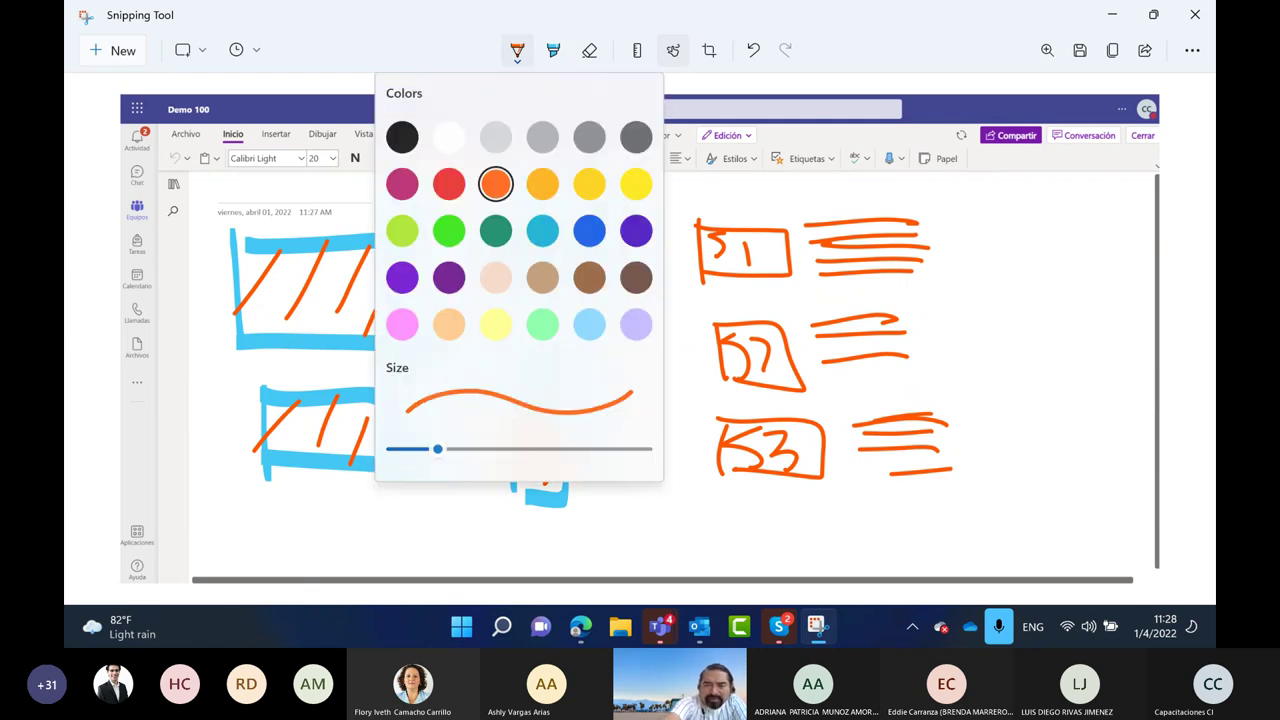
{"action": "left_click", "coordinate": [517, 50]}
{"action": "mouse_move", "coordinate": [665, 188]}
{"action": "left_mouse_down"}
{"action": "mouse_move", "coordinate": [672, 460]}
{"action": "mouse_move", "coordinate": [892, 546]}
{"action": "mouse_move", "coordinate": [980, 320]}
{"action": "mouse_move", "coordinate": [688, 194]}
{"action": "left_mouse_up"}
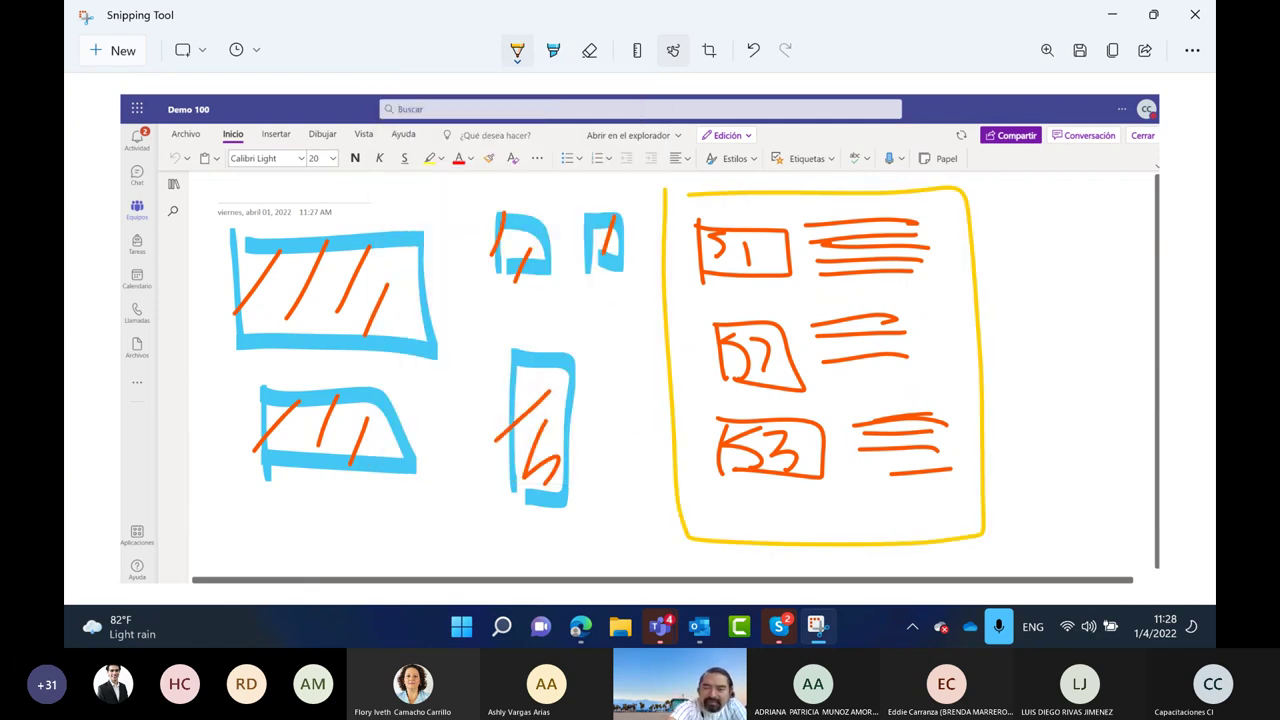
{"action": "left_click_drag", "start_coordinate": [1003, 205], "coordinate": [1028, 268]}
{"action": "mouse_move", "coordinate": [1040, 215]}
{"action": "left_mouse_down"}
{"action": "mouse_move", "coordinate": [1075, 255]}
{"action": "mouse_move", "coordinate": [1105, 225]}
{"action": "mouse_move", "coordinate": [1128, 240]}
{"action": "left_mouse_up"}
{"action": "left_click", "coordinate": [1032, 185]}
{"action": "left_click_drag", "start_coordinate": [1004, 272], "coordinate": [1108, 271]}
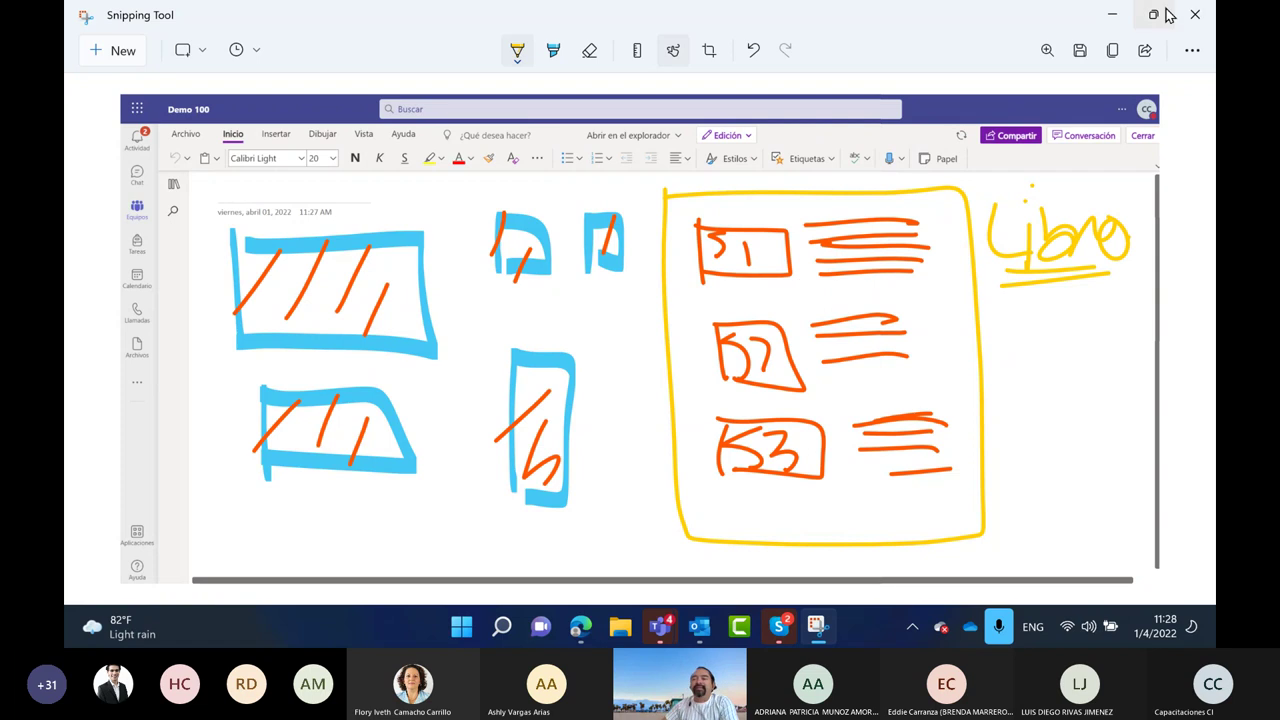
Draw a green highlighter line across the top of the page
{"action": "left_click", "coordinate": [1118, 17]}
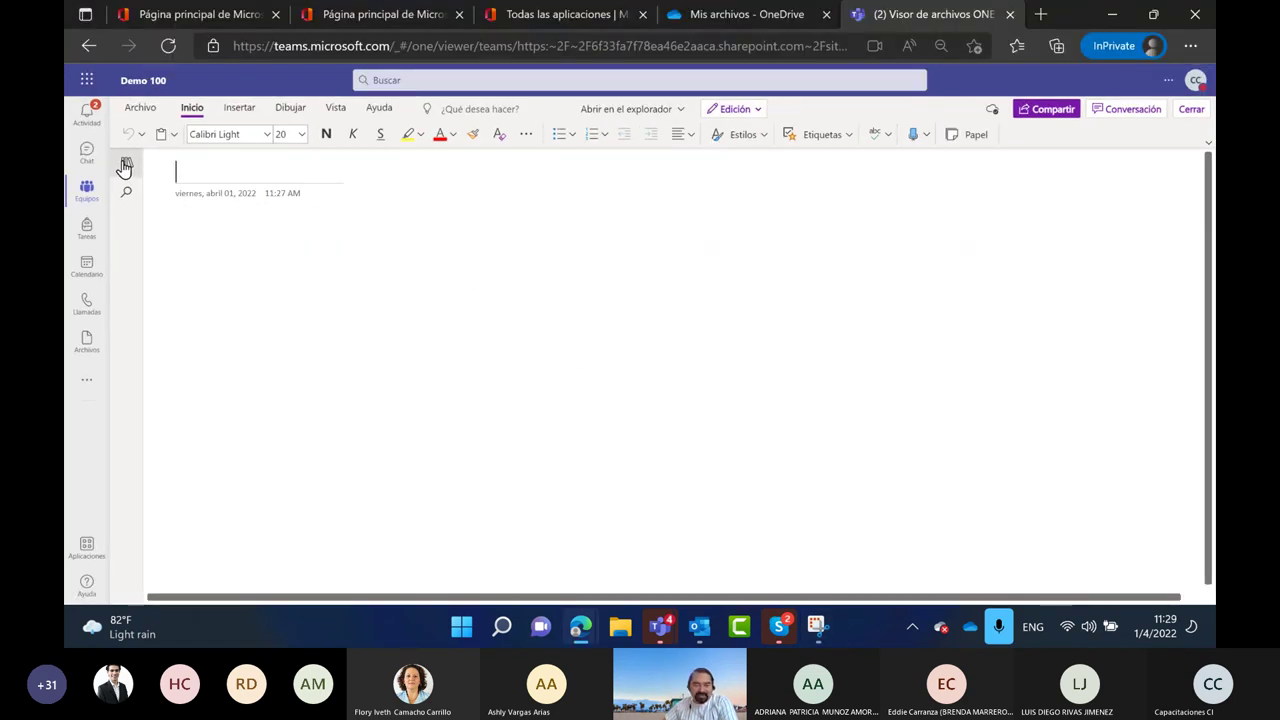
{"action": "left_click", "coordinate": [817, 626]}
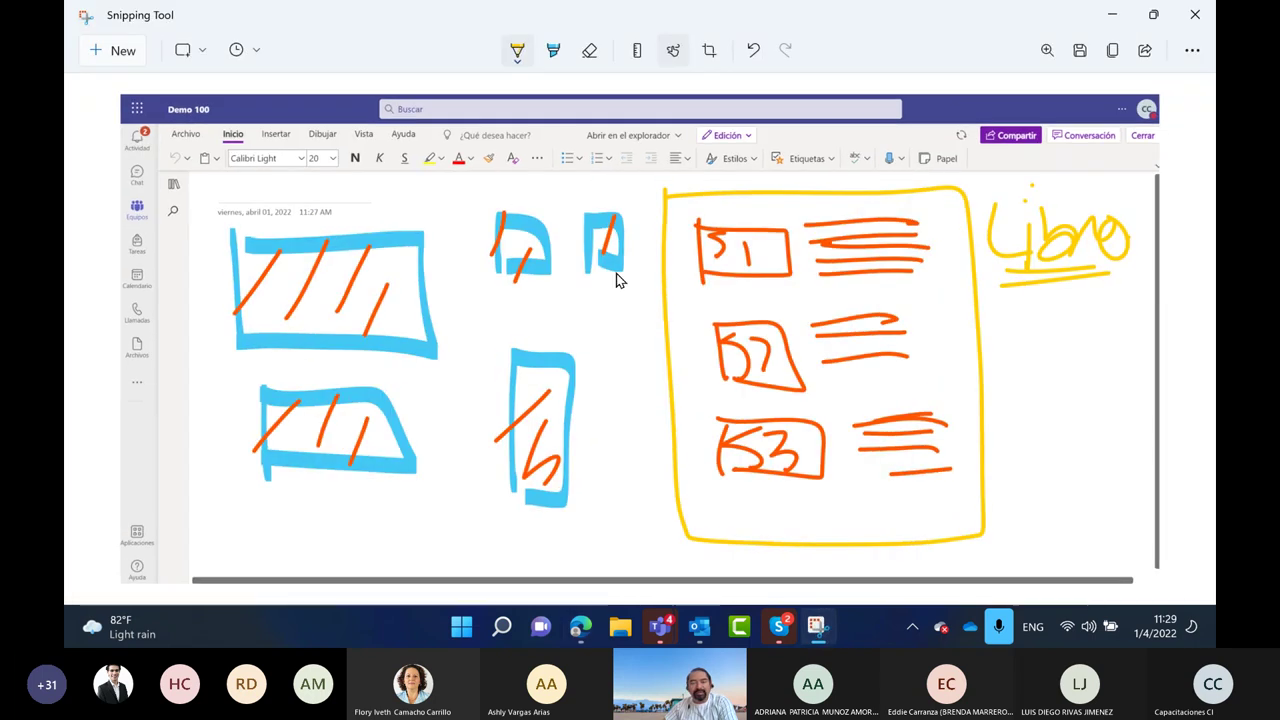
{"action": "left_click", "coordinate": [553, 52]}
{"action": "left_click", "coordinate": [553, 52]}
{"action": "left_click", "coordinate": [485, 133]}
{"action": "mouse_move", "coordinate": [152, 170]}
{"action": "left_mouse_down"}
{"action": "mouse_move", "coordinate": [205, 178]}
{"action": "mouse_move", "coordinate": [190, 208]}
{"action": "mouse_move", "coordinate": [160, 174]}
{"action": "mouse_move", "coordinate": [177, 210]}
{"action": "mouse_move", "coordinate": [212, 182]}
{"action": "mouse_move", "coordinate": [1050, 166]}
{"action": "mouse_move", "coordinate": [1048, 212]}
{"action": "left_mouse_up"}
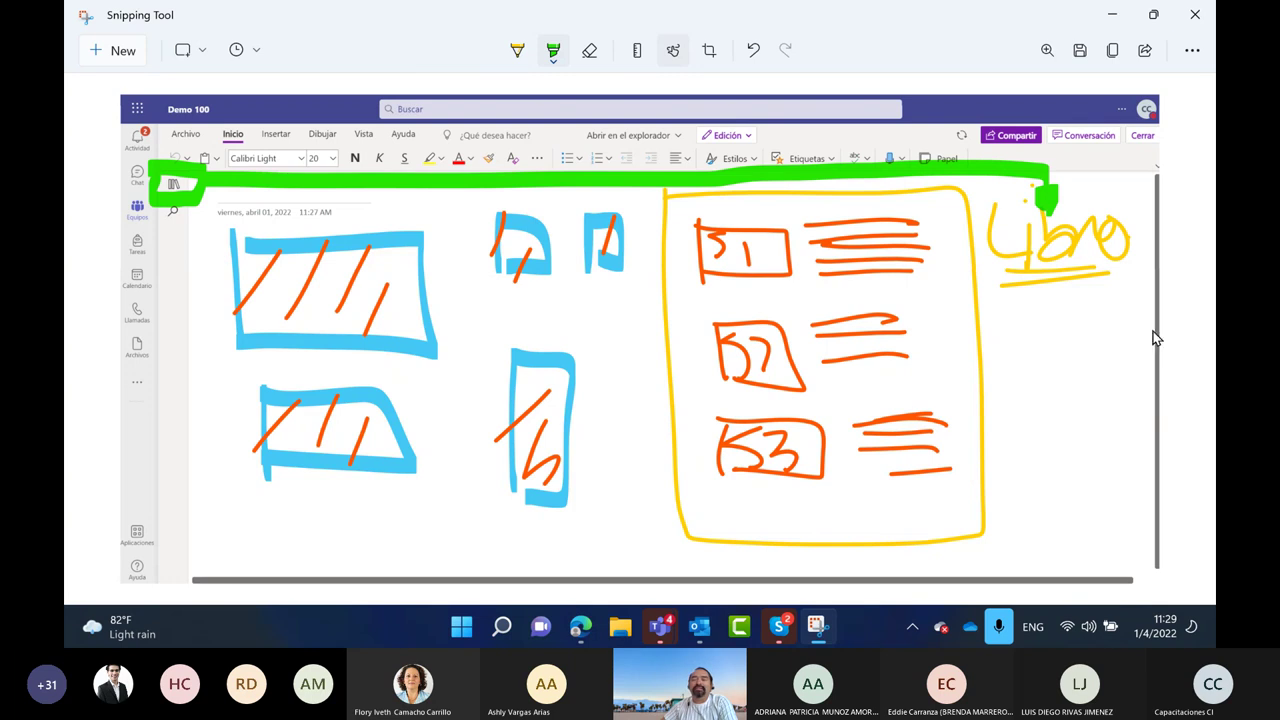
Add a new notebook section named 'Seccion 1'
{"action": "left_click", "coordinate": [1110, 16]}
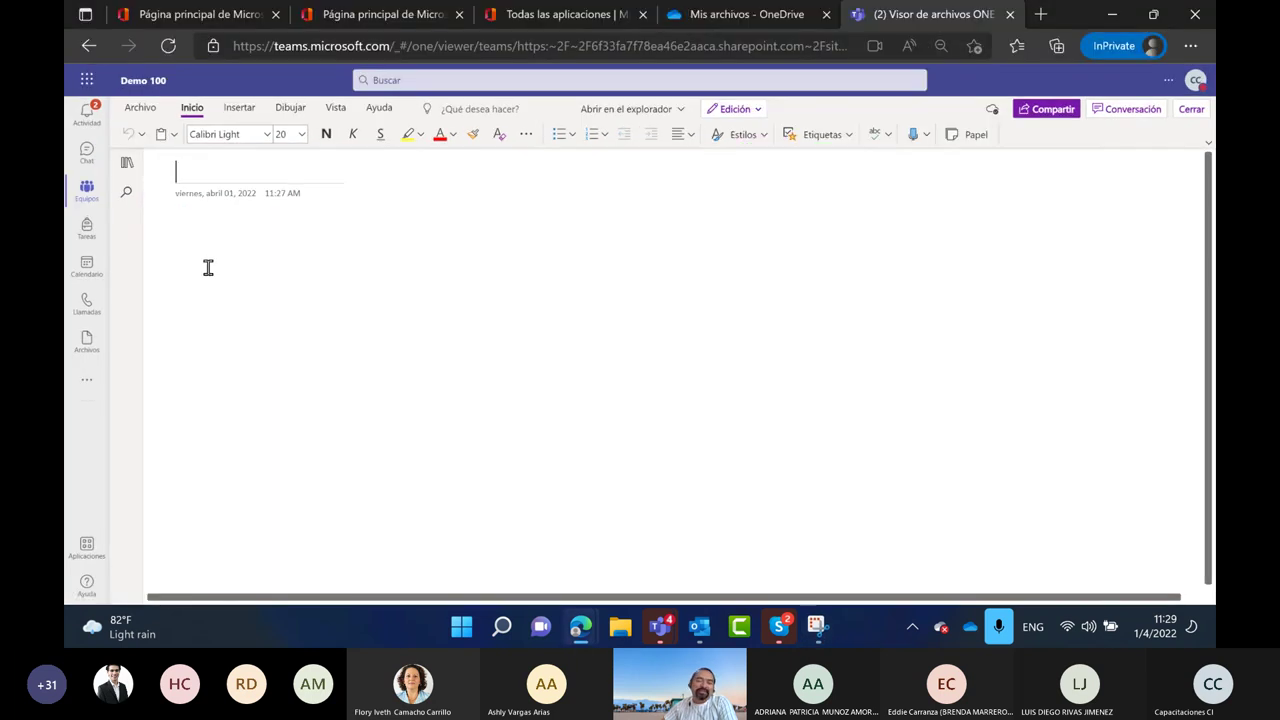
{"action": "left_click", "coordinate": [127, 162]}
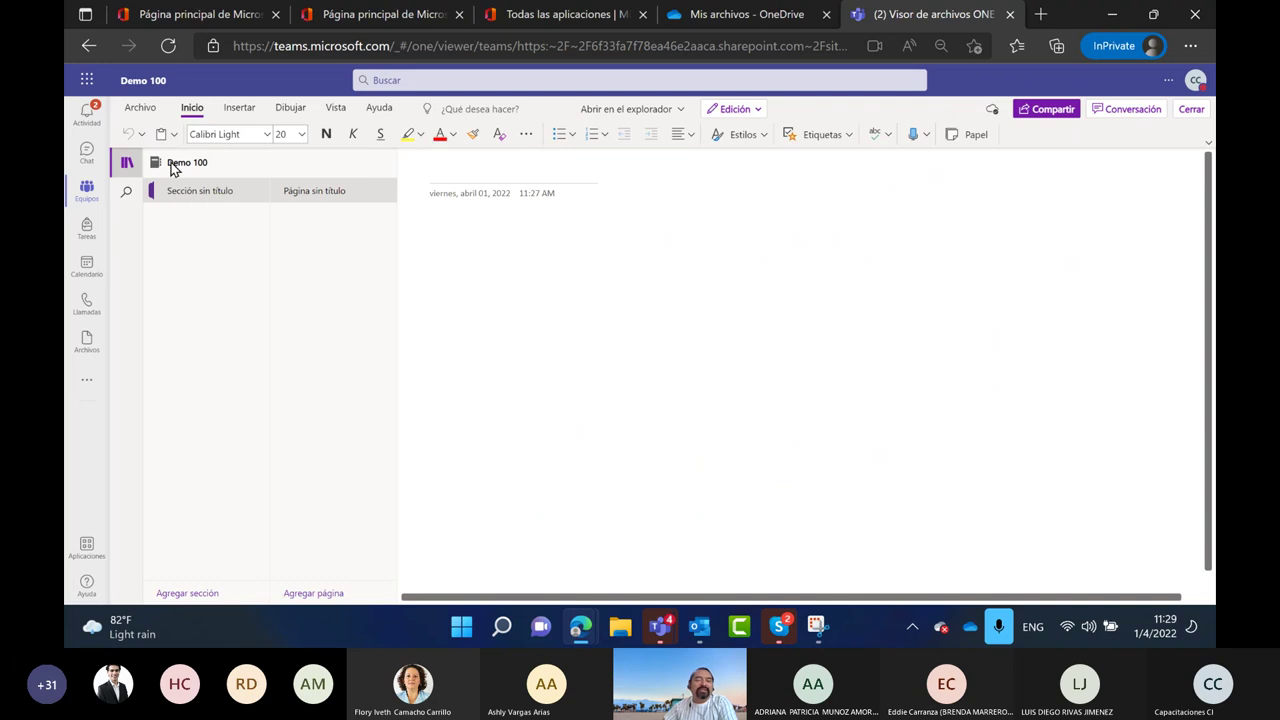
{"action": "left_click", "coordinate": [183, 596]}
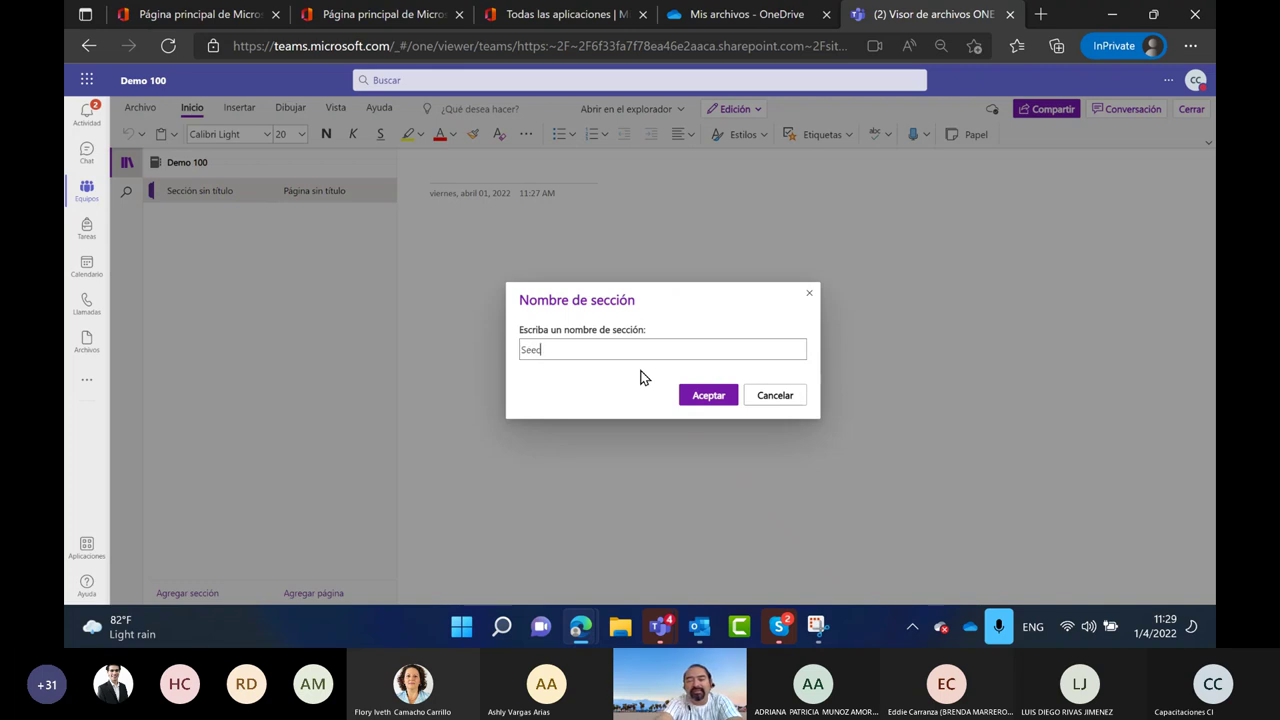
{"action": "type", "text": "Seccion 1"}
{"action": "key", "text": "Return"}
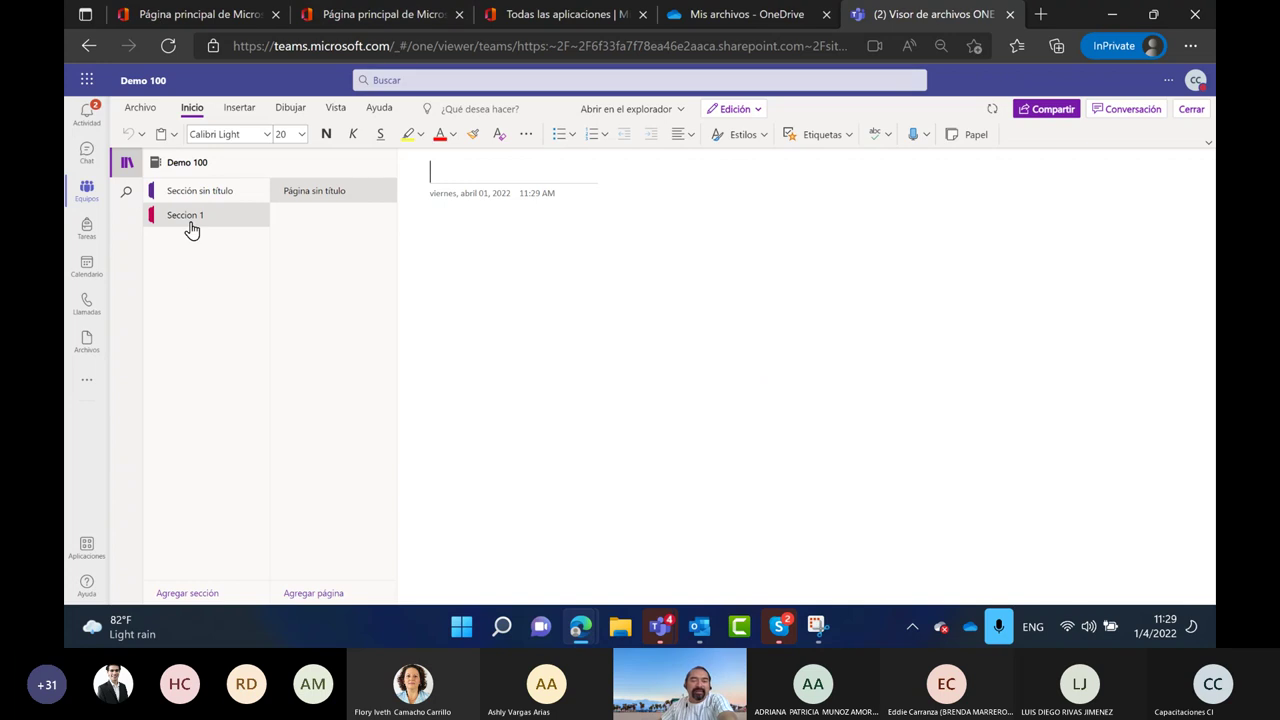
Rename the untitled section to 'Sección 1' and title its page 'Clase 1'
{"action": "left_click", "coordinate": [194, 206]}
{"action": "right_click", "coordinate": [198, 205]}
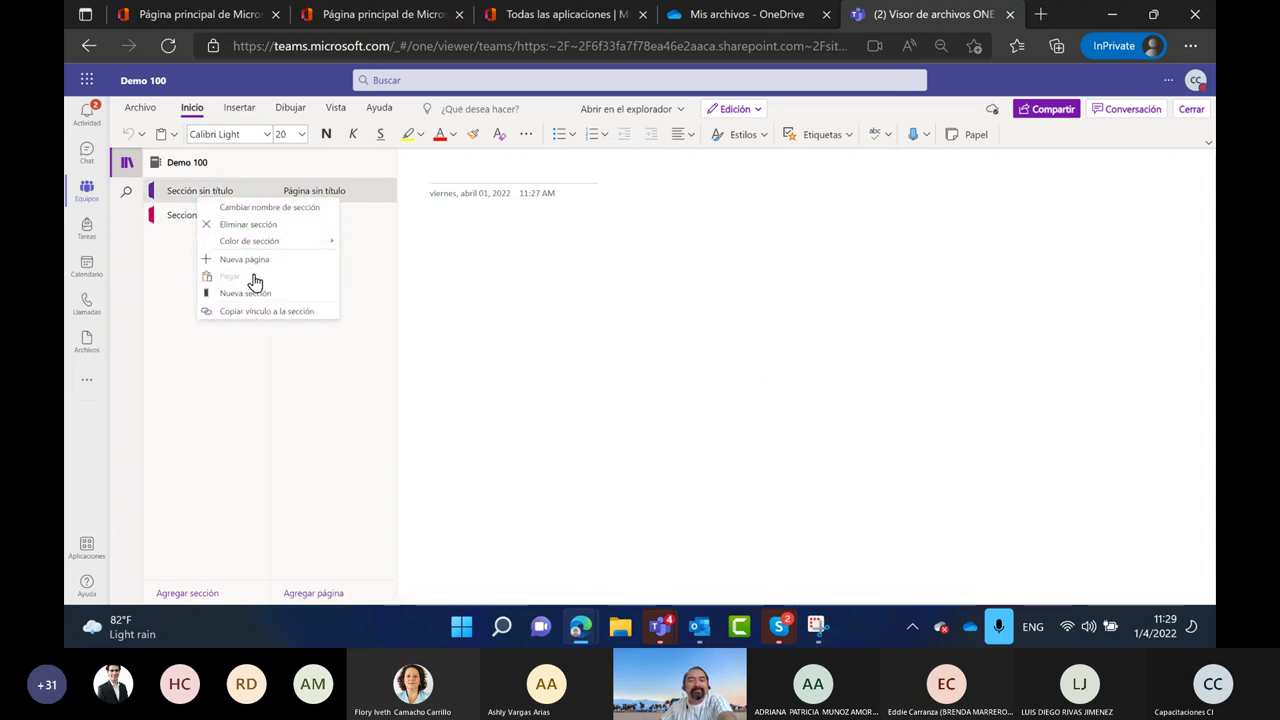
{"action": "left_click", "coordinate": [258, 209]}
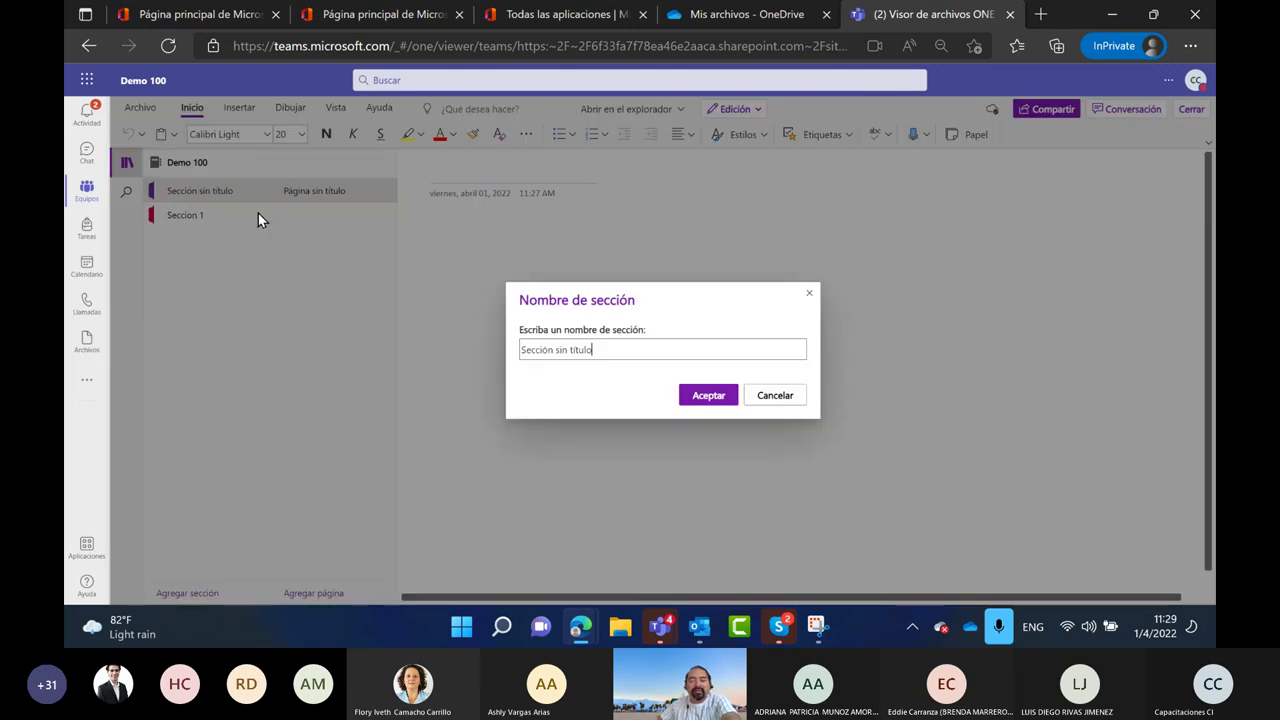
{"action": "key", "text": "BackSpace"}
{"action": "key", "text": "BackSpace"}
{"action": "key", "text": "BackSpace"}
{"action": "key", "text": "BackSpace"}
{"action": "key", "text": "BackSpace"}
{"action": "key", "text": "BackSpace"}
{"action": "key", "text": "BackSpace"}
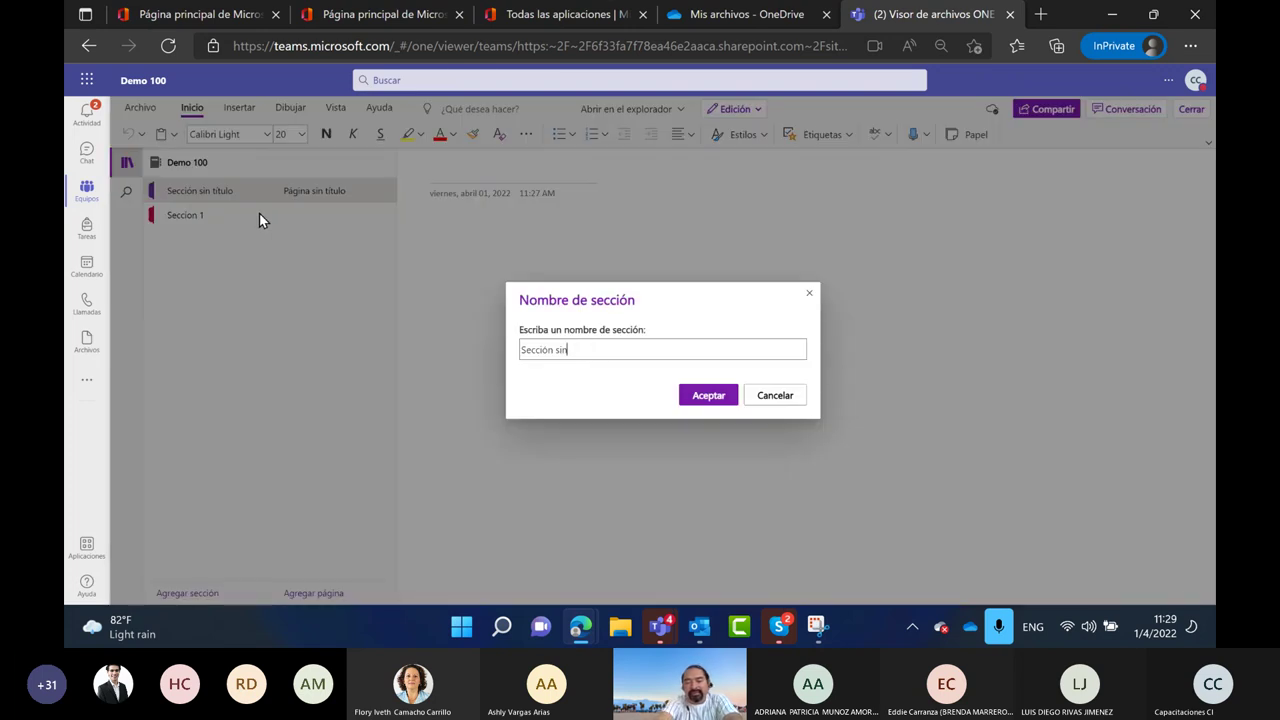
{"action": "key", "text": "BackSpace"}
{"action": "type", "text": "1"}
{"action": "key", "text": "Return"}
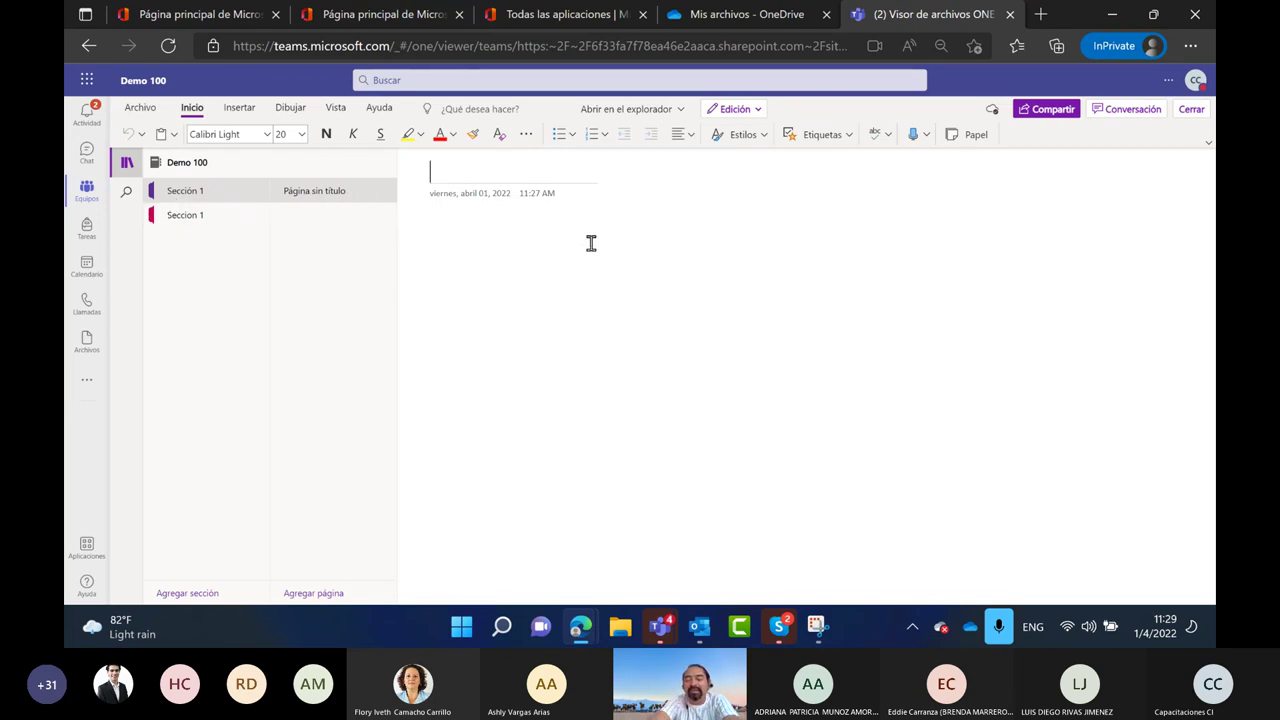
{"action": "type", "text": "se 1"}
{"action": "key", "text": "Return"}
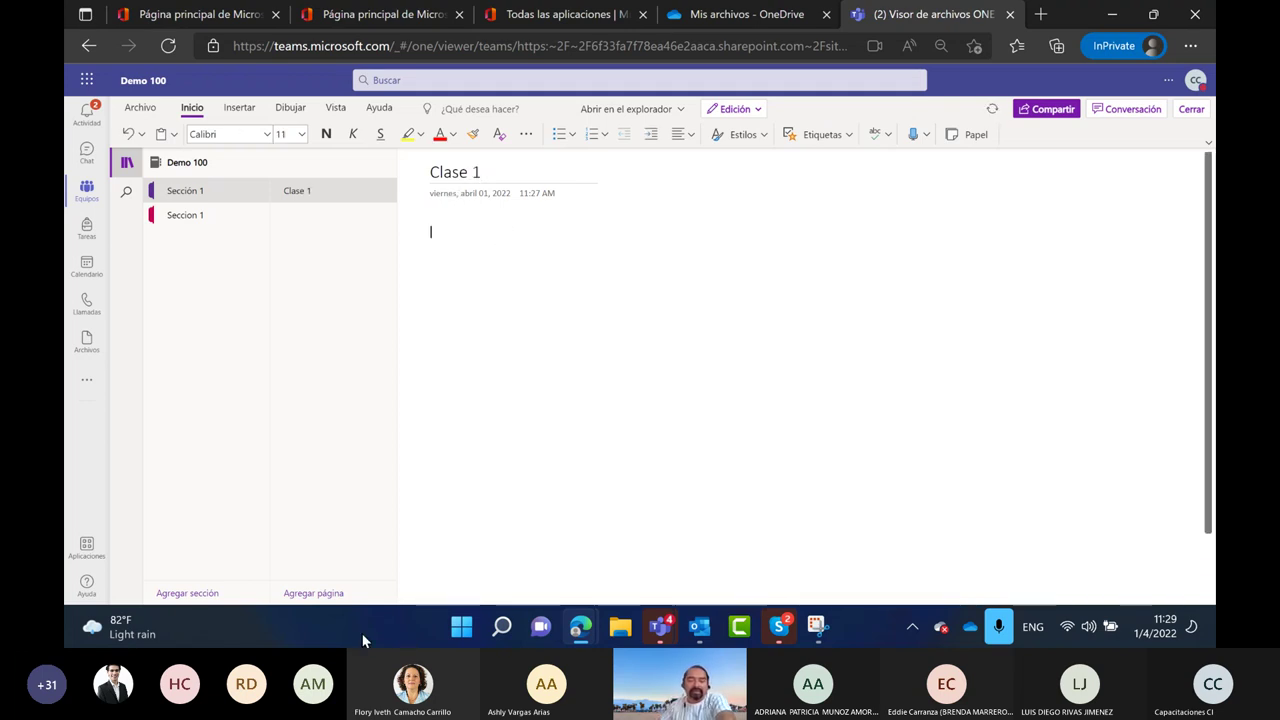
Add new pages to the section and title the first one 'Clase 2'
{"action": "left_click", "coordinate": [332, 605]}
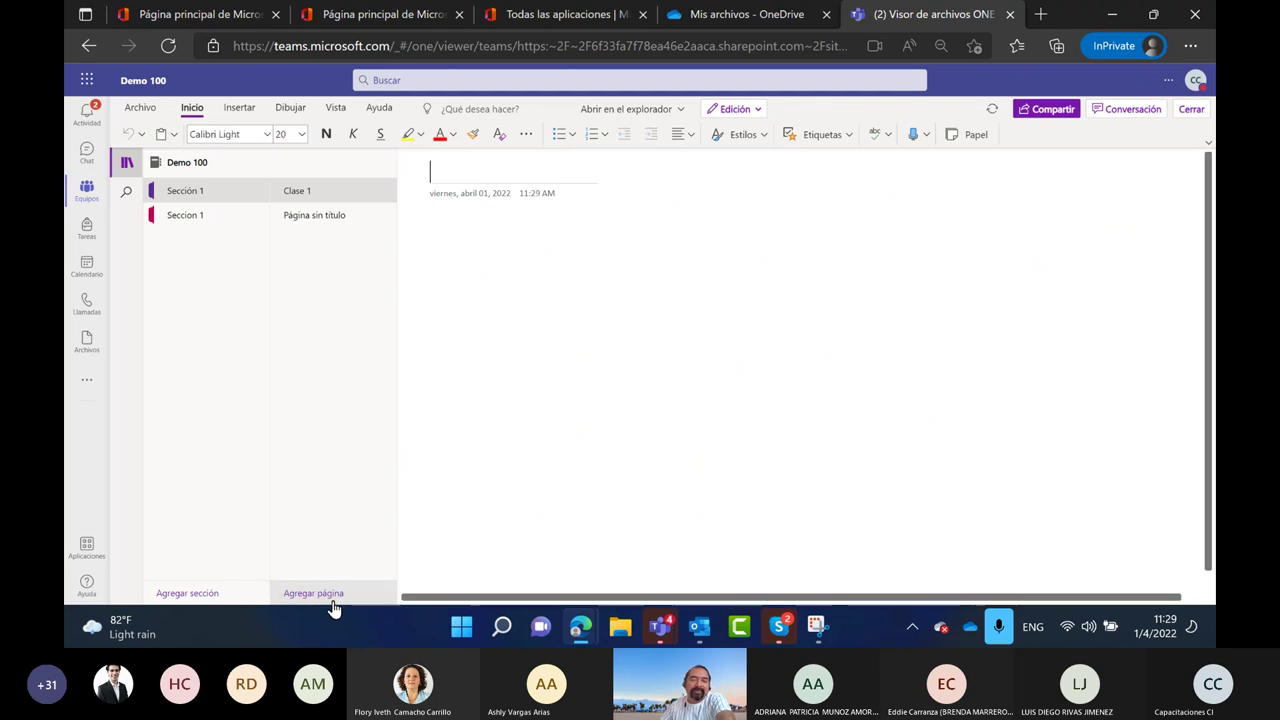
{"action": "double_click", "coordinate": [333, 605]}
{"action": "left_click", "coordinate": [326, 220]}
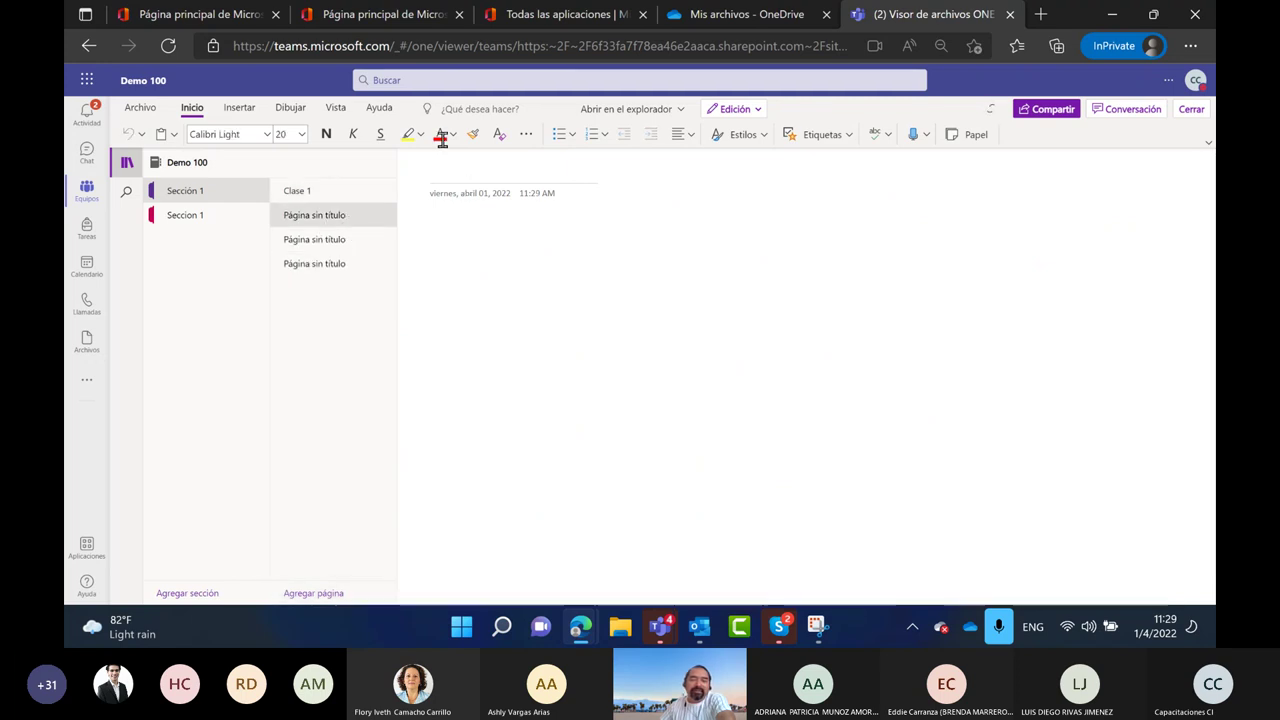
{"action": "left_click", "coordinate": [457, 176]}
{"action": "type", "text": "Calen"}
{"action": "key", "text": "BackSpace"}
{"action": "key", "text": "BackSpace"}
{"action": "key", "text": "BackSpace"}
{"action": "key", "text": "BackSpace"}
{"action": "type", "text": "lase "}
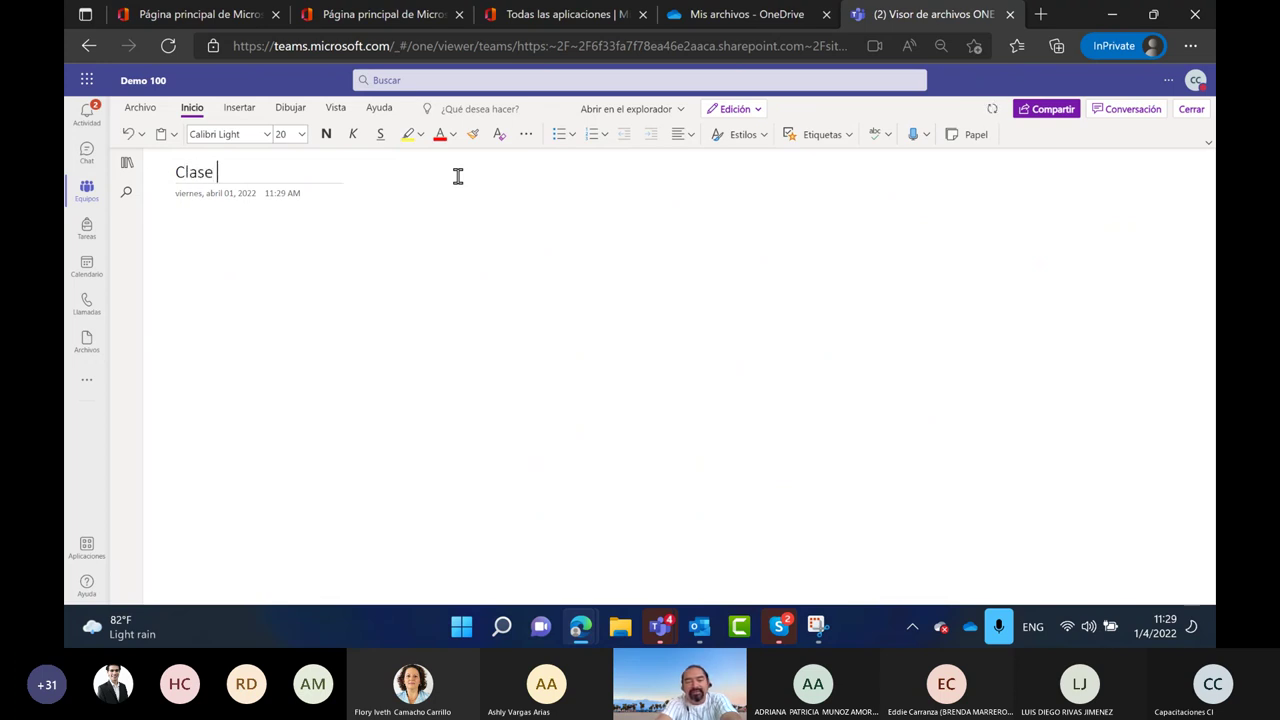
{"action": "type", "text": "2"}
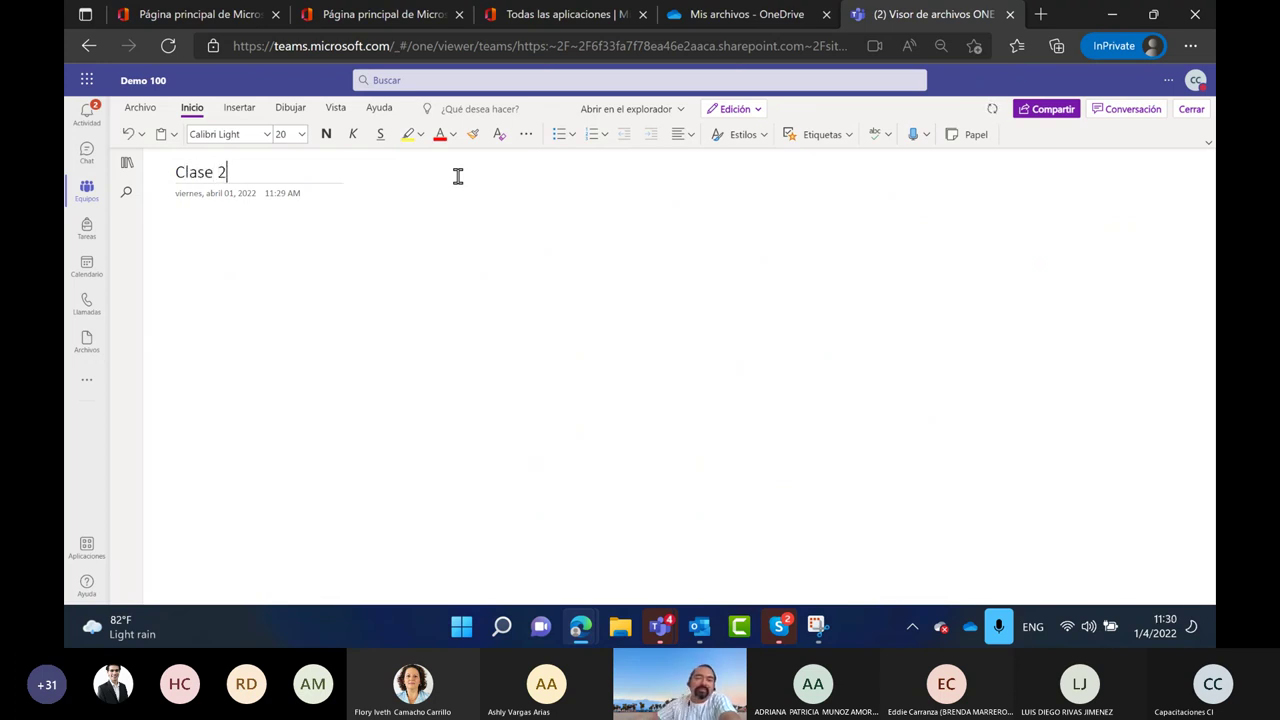
Title the next untitled page 'Clase 3'
{"action": "left_click", "coordinate": [126, 164]}
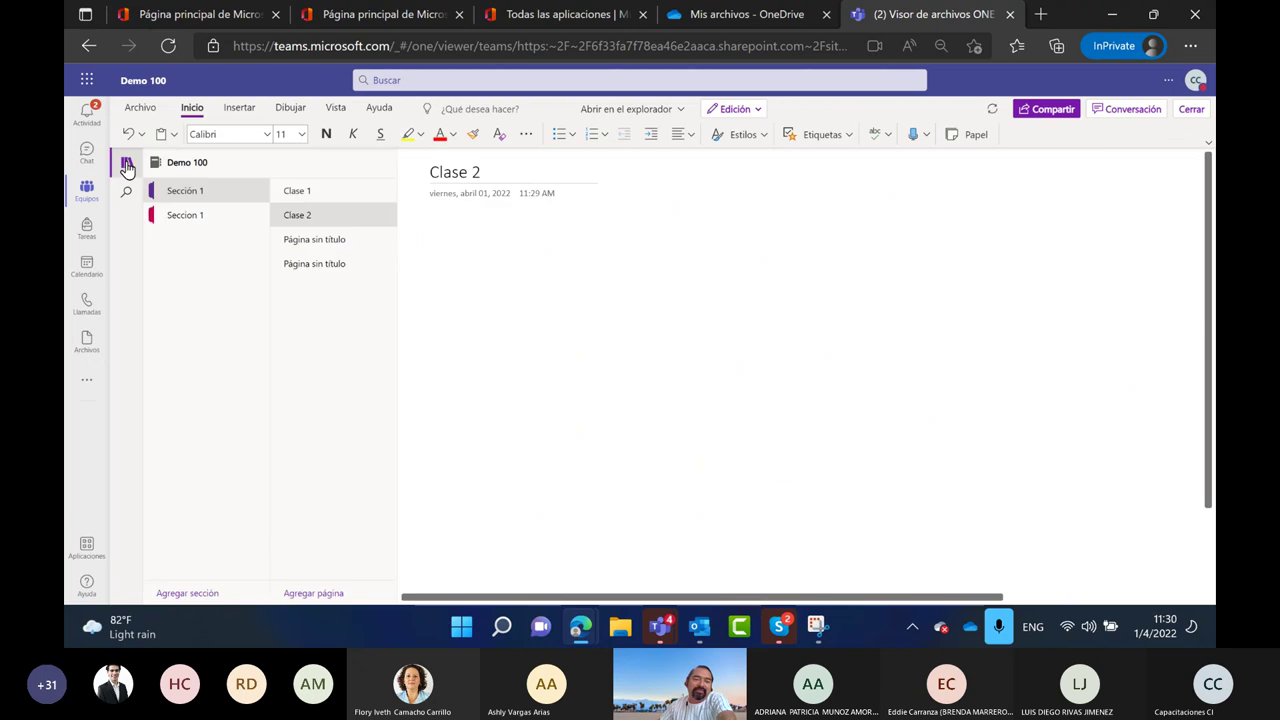
{"action": "left_click", "coordinate": [325, 241]}
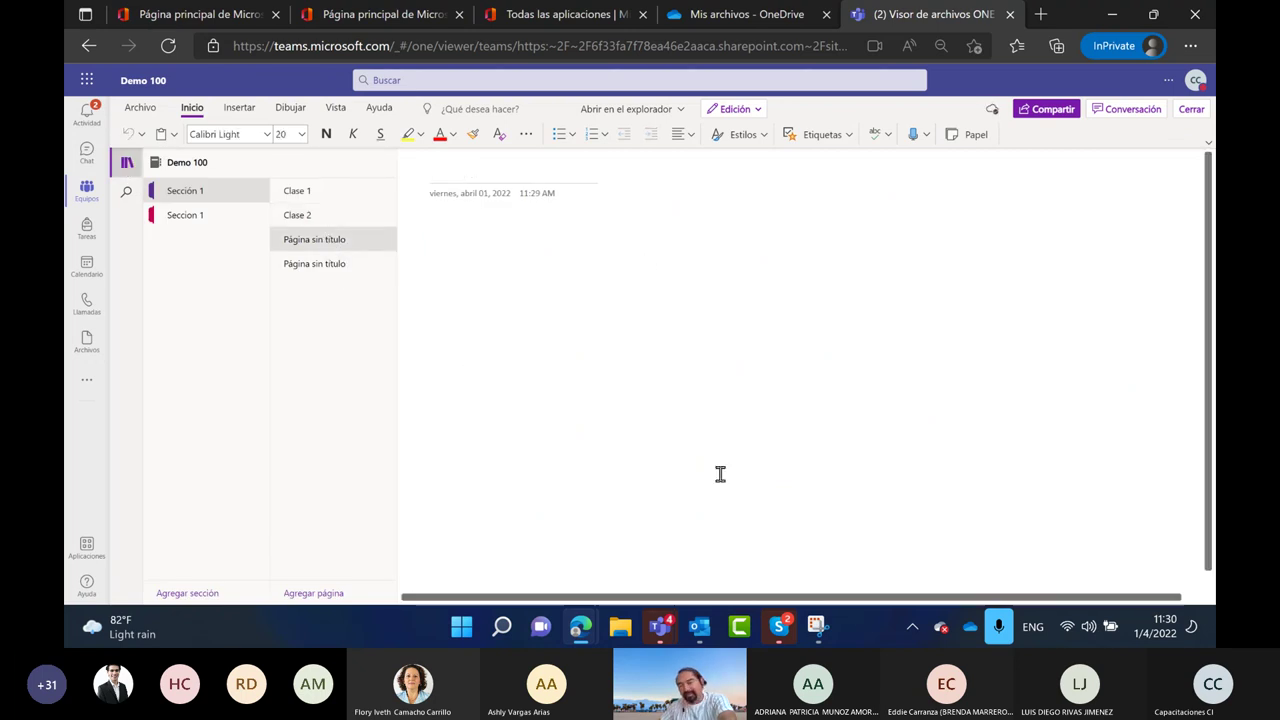
{"action": "key", "text": "Return"}
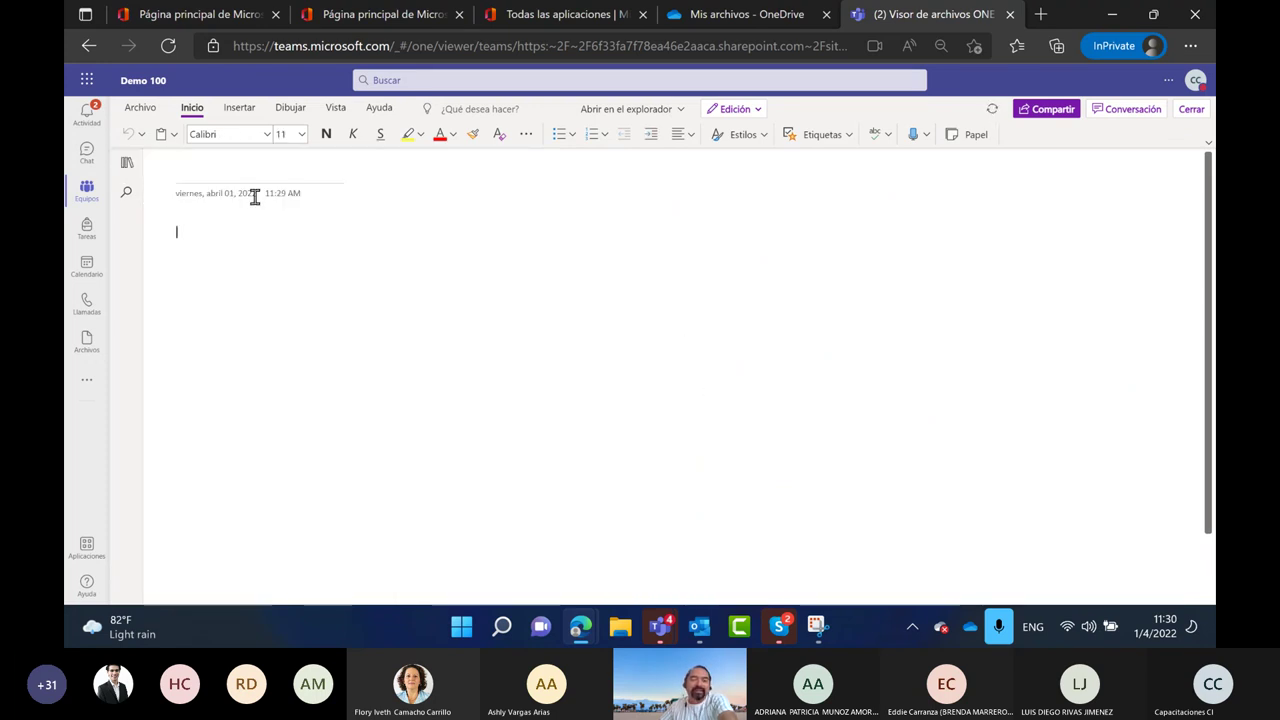
{"action": "left_click", "coordinate": [229, 166]}
{"action": "type", "text": "Cl"}
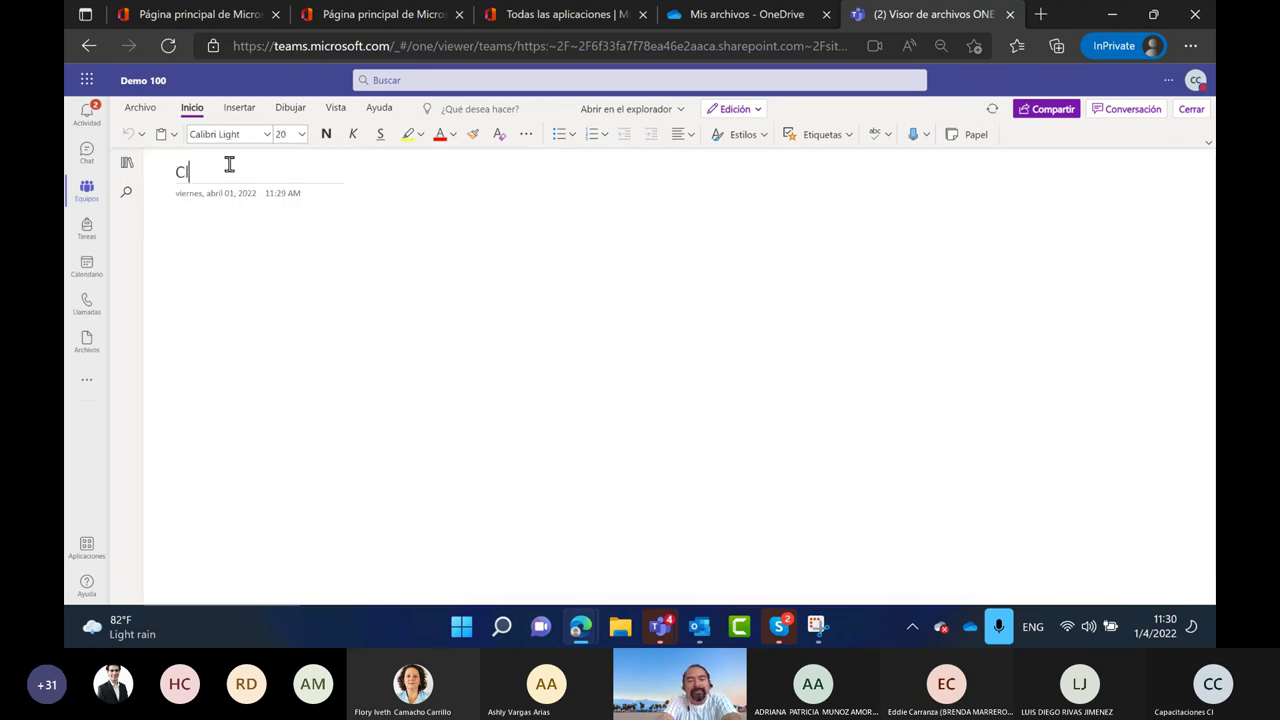
{"action": "type", "text": "ase 3"}
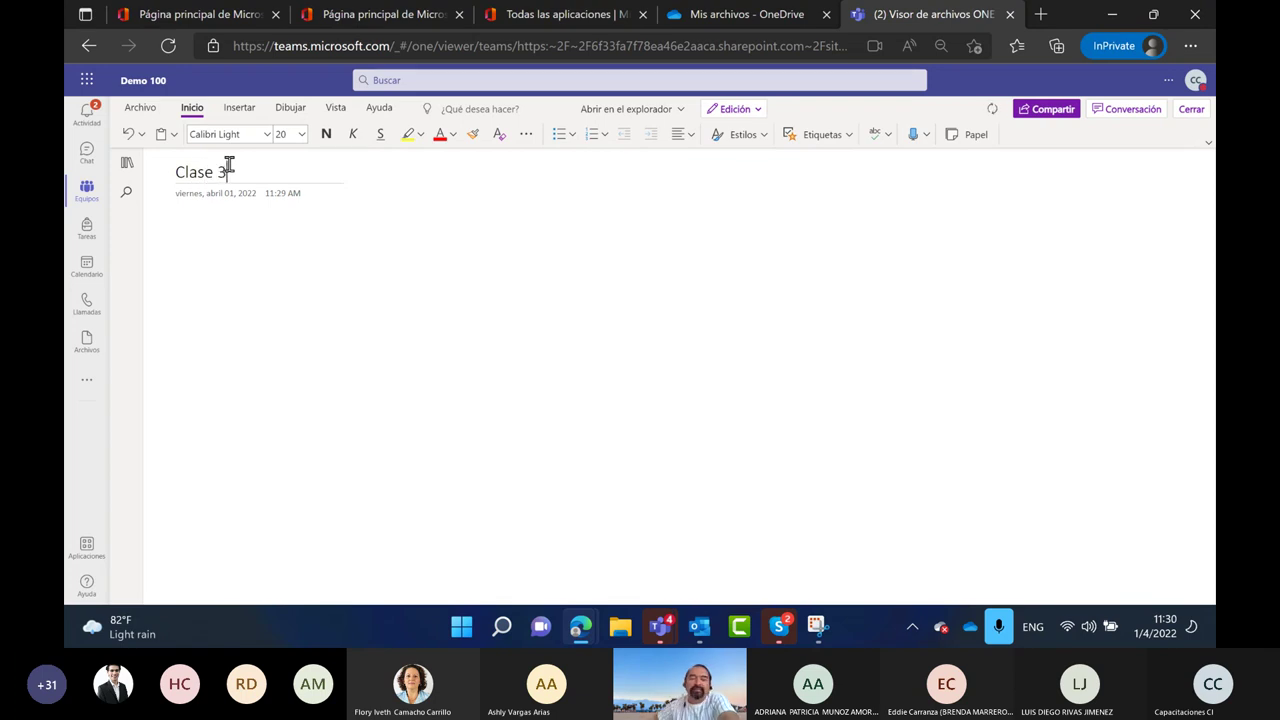
Title the last page 'Clase 4', correcting the 'Calse' typo
{"action": "left_click", "coordinate": [124, 168]}
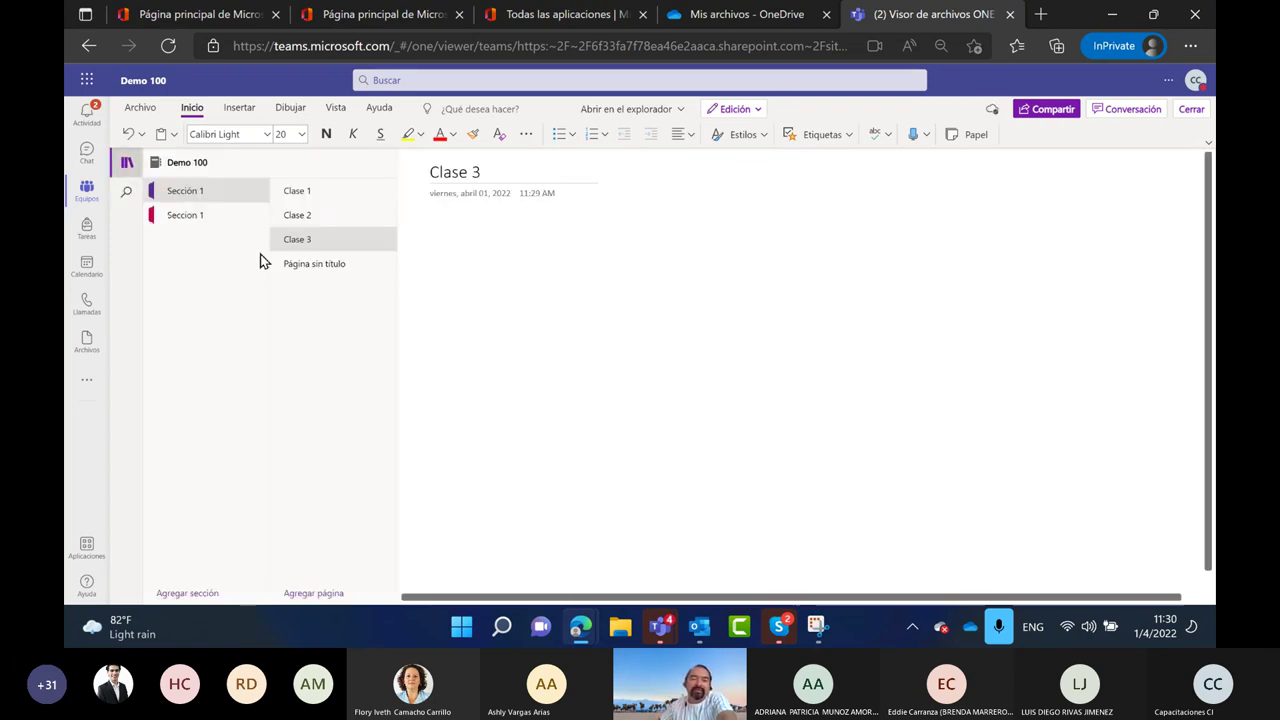
{"action": "left_click", "coordinate": [462, 178]}
{"action": "type", "text": "Calse 4"}
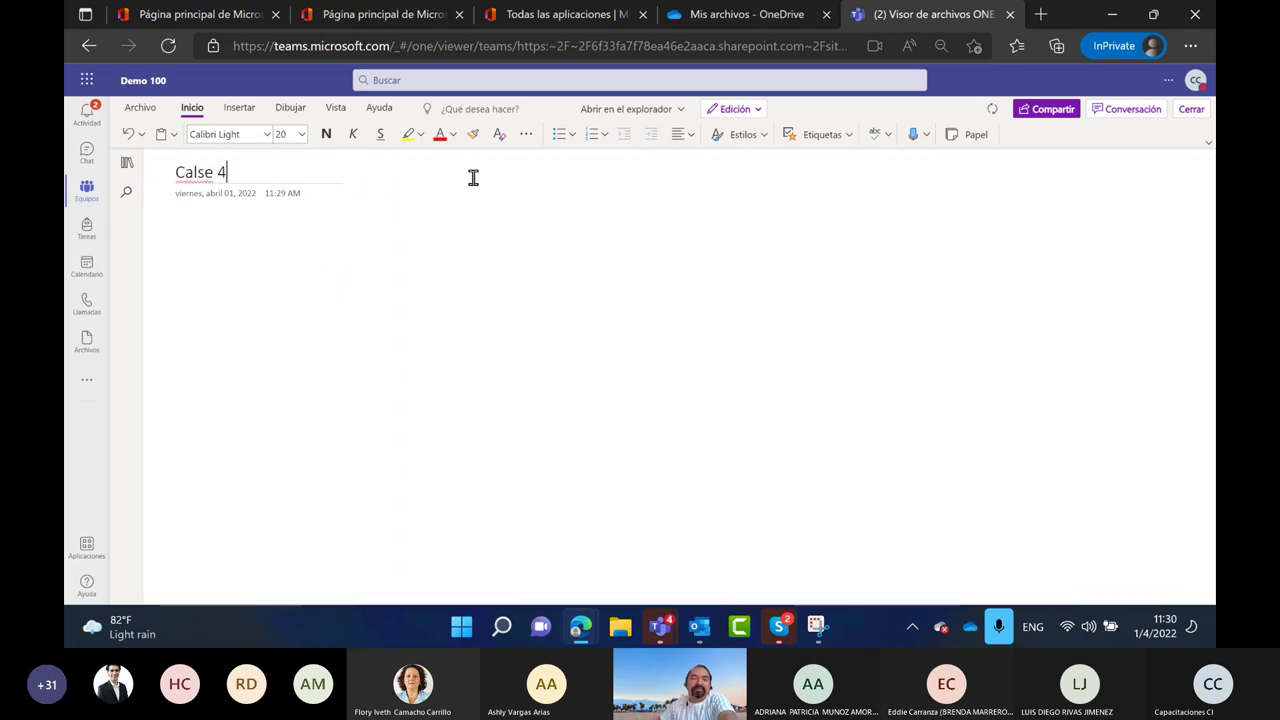
{"action": "left_click", "coordinate": [124, 168]}
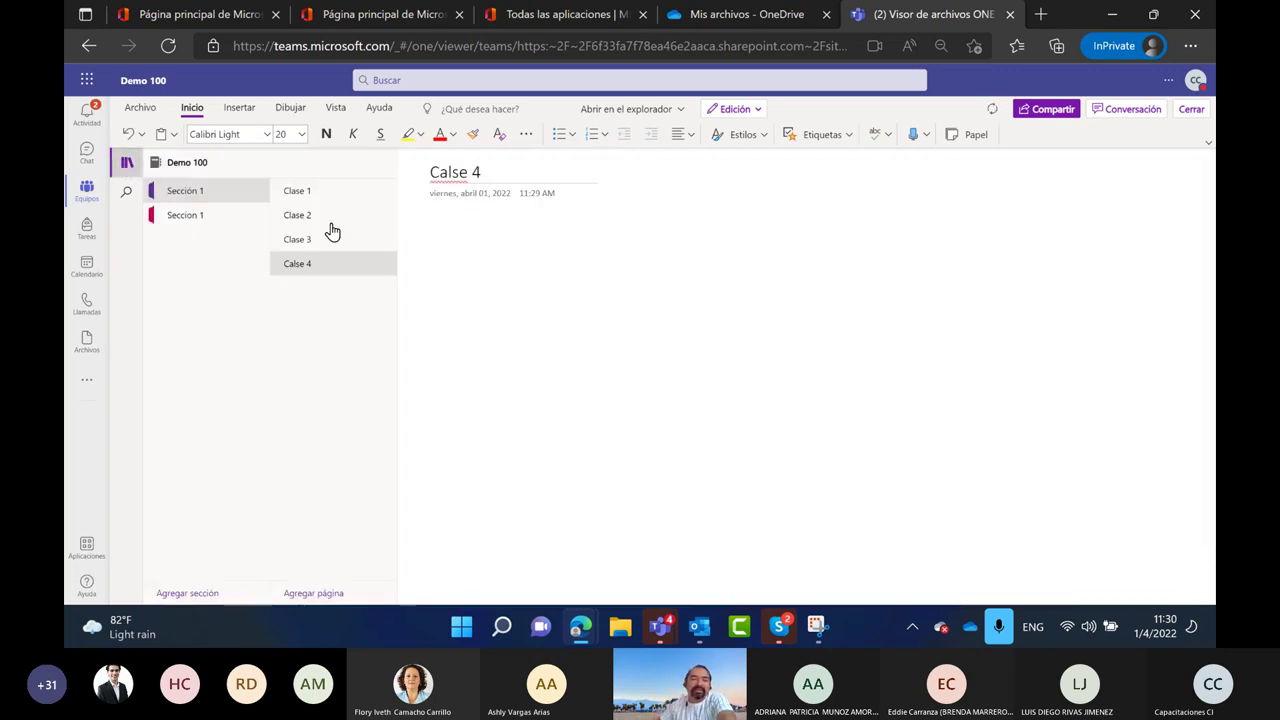
{"action": "left_click", "coordinate": [453, 172]}
{"action": "key", "text": "BackSpace"}
{"action": "key", "text": "BackSpace"}
{"action": "type", "text": "la"}
Reopen the Clase 1 page from the page list
{"action": "left_click", "coordinate": [122, 167]}
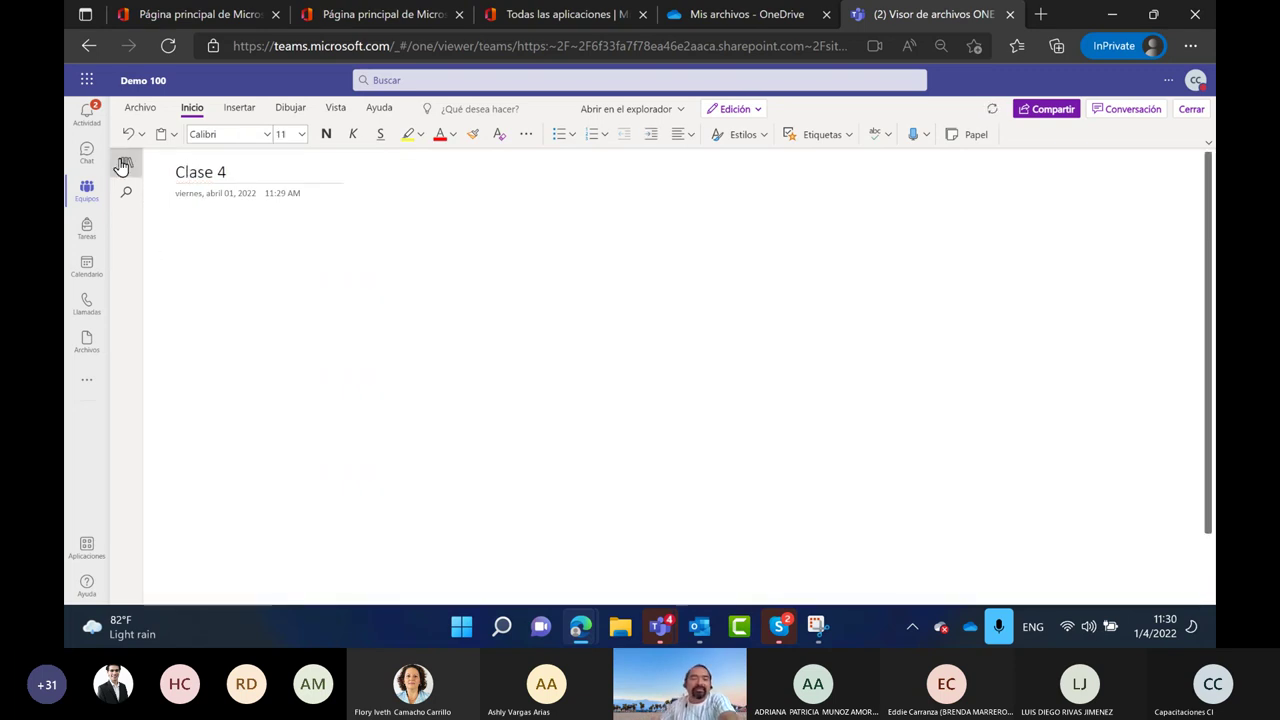
{"action": "left_click", "coordinate": [123, 167]}
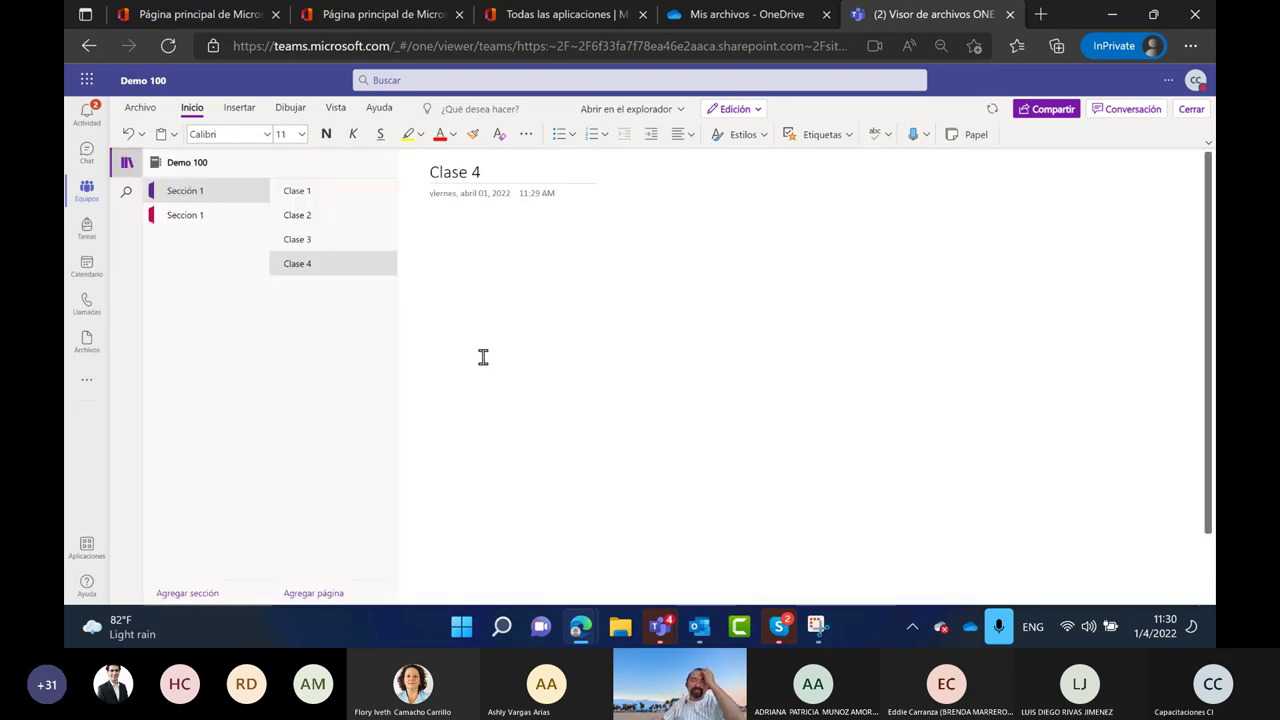
{"action": "left_click", "coordinate": [324, 198]}
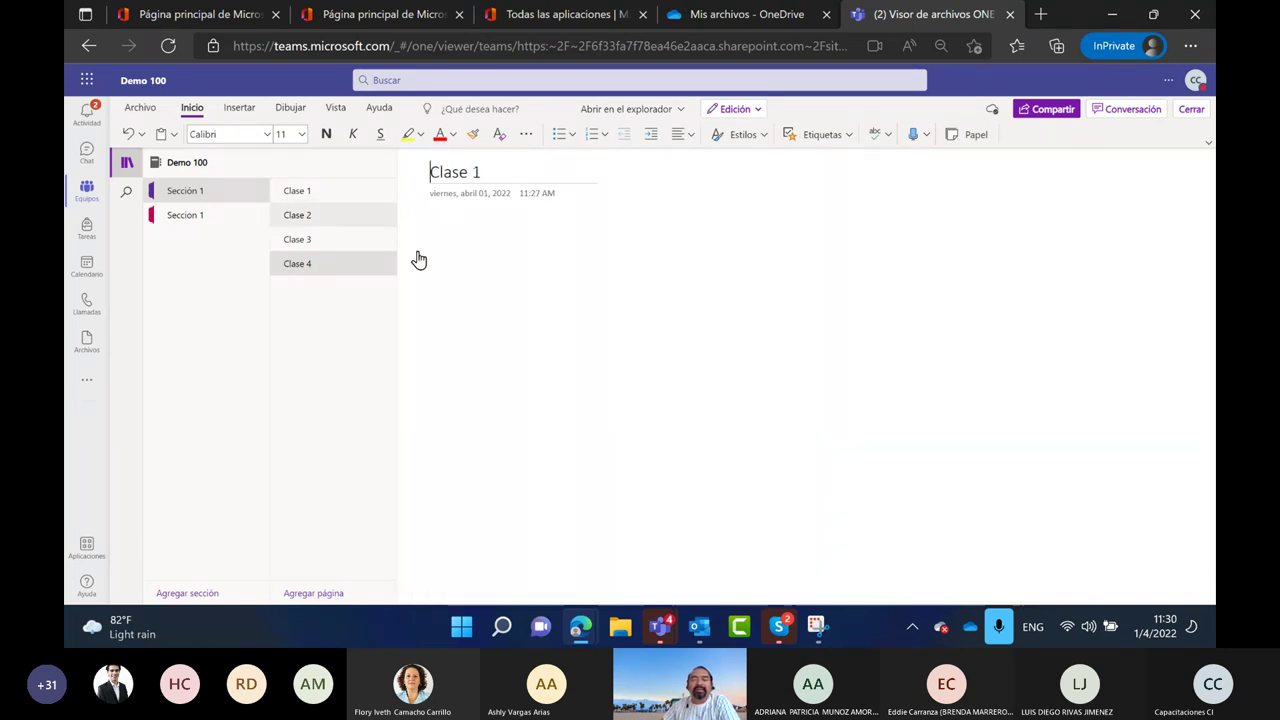
{"action": "left_click", "coordinate": [443, 241]}
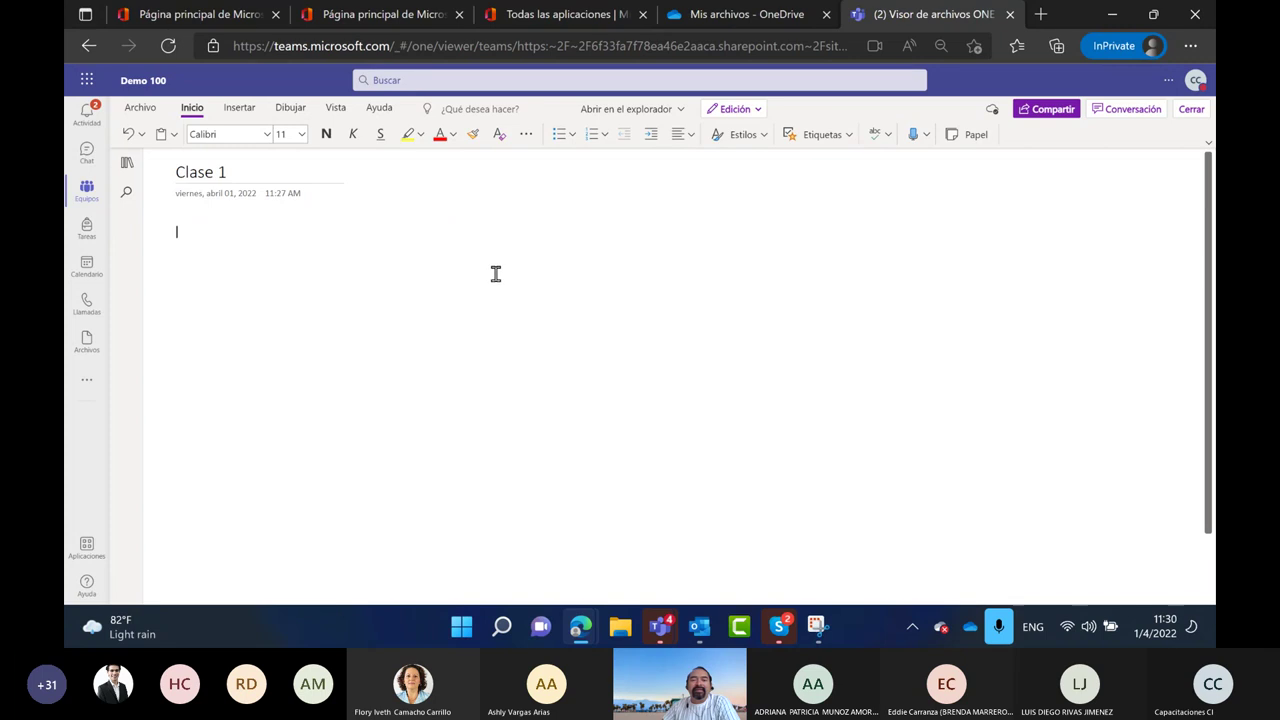
With the Dibujar tab's Pluma pen, handwrite 2 + 4x = y on the Clase 1 page
{"action": "left_click", "coordinate": [289, 108]}
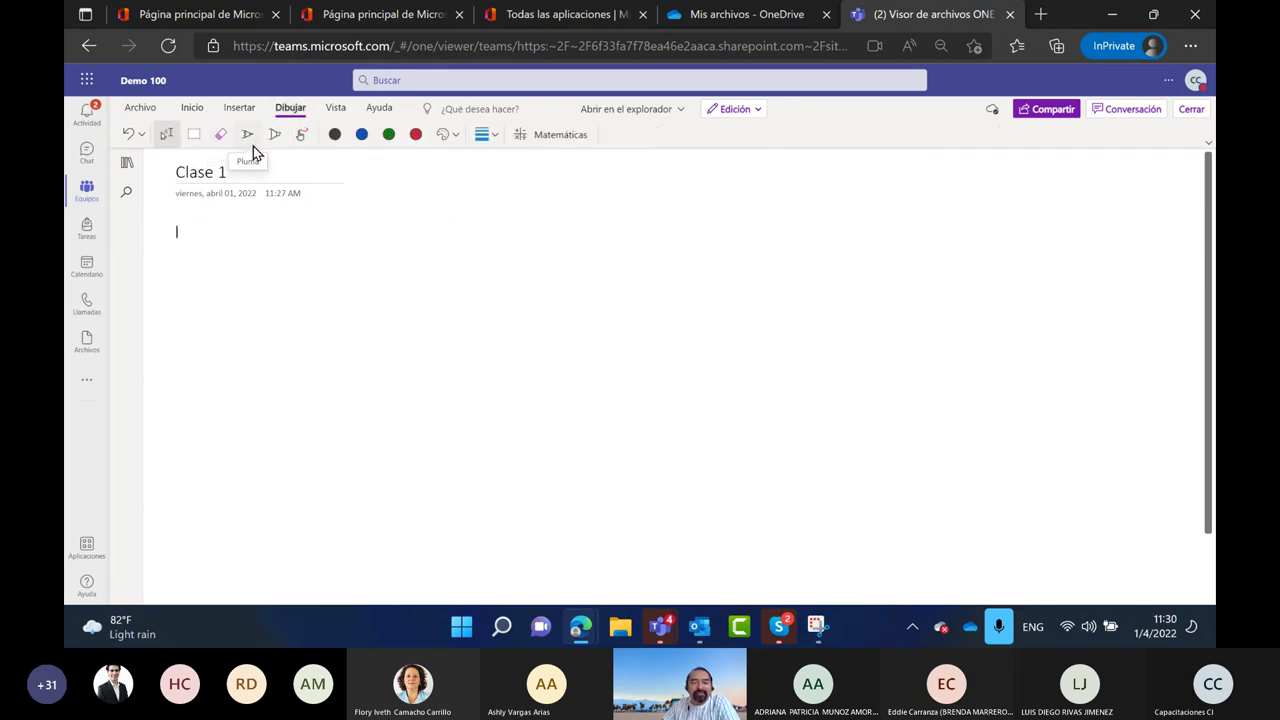
{"action": "left_click", "coordinate": [246, 138]}
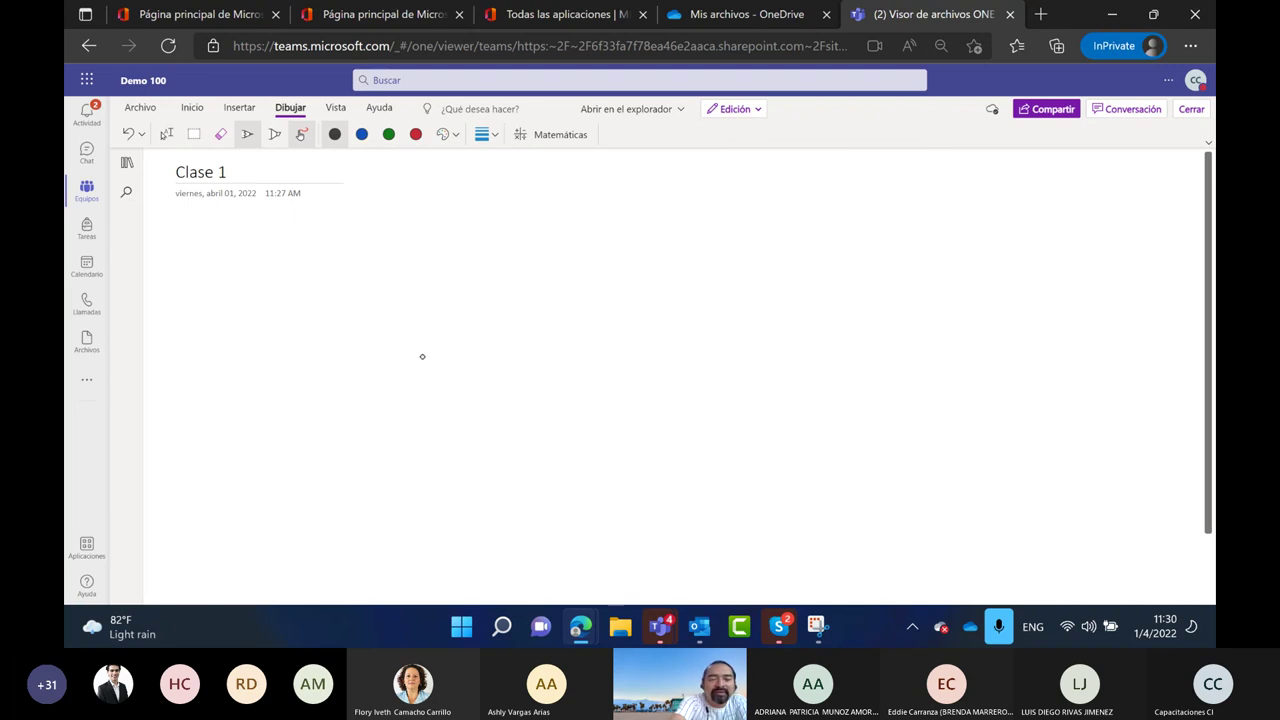
{"action": "left_click_drag", "start_coordinate": [332, 260], "coordinate": [346, 330]}
{"action": "left_click_drag", "start_coordinate": [390, 258], "coordinate": [402, 332]}
{"action": "left_click_drag", "start_coordinate": [382, 304], "coordinate": [492, 304]}
{"action": "left_click_drag", "start_coordinate": [480, 258], "coordinate": [478, 328]}
{"action": "left_click_drag", "start_coordinate": [512, 255], "coordinate": [548, 312]}
{"action": "left_click_drag", "start_coordinate": [546, 252], "coordinate": [512, 328]}
{"action": "mouse_move", "coordinate": [578, 280]}
{"action": "left_mouse_down"}
{"action": "mouse_move", "coordinate": [626, 279]}
{"action": "mouse_move", "coordinate": [624, 301]}
{"action": "mouse_move", "coordinate": [684, 287]}
{"action": "left_mouse_up"}
{"action": "left_click_drag", "start_coordinate": [691, 238], "coordinate": [664, 348]}
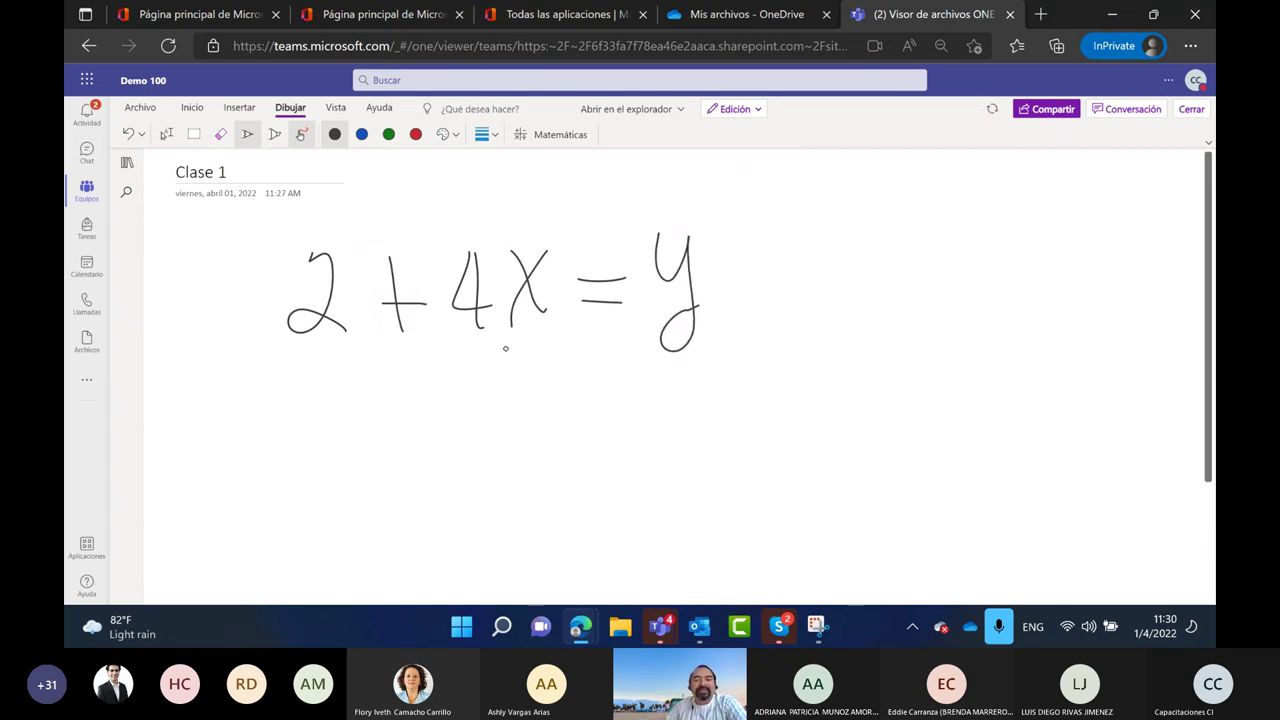
Lasso-select the handwritten equation and have the Math assistant recognize it
{"action": "left_click", "coordinate": [556, 136]}
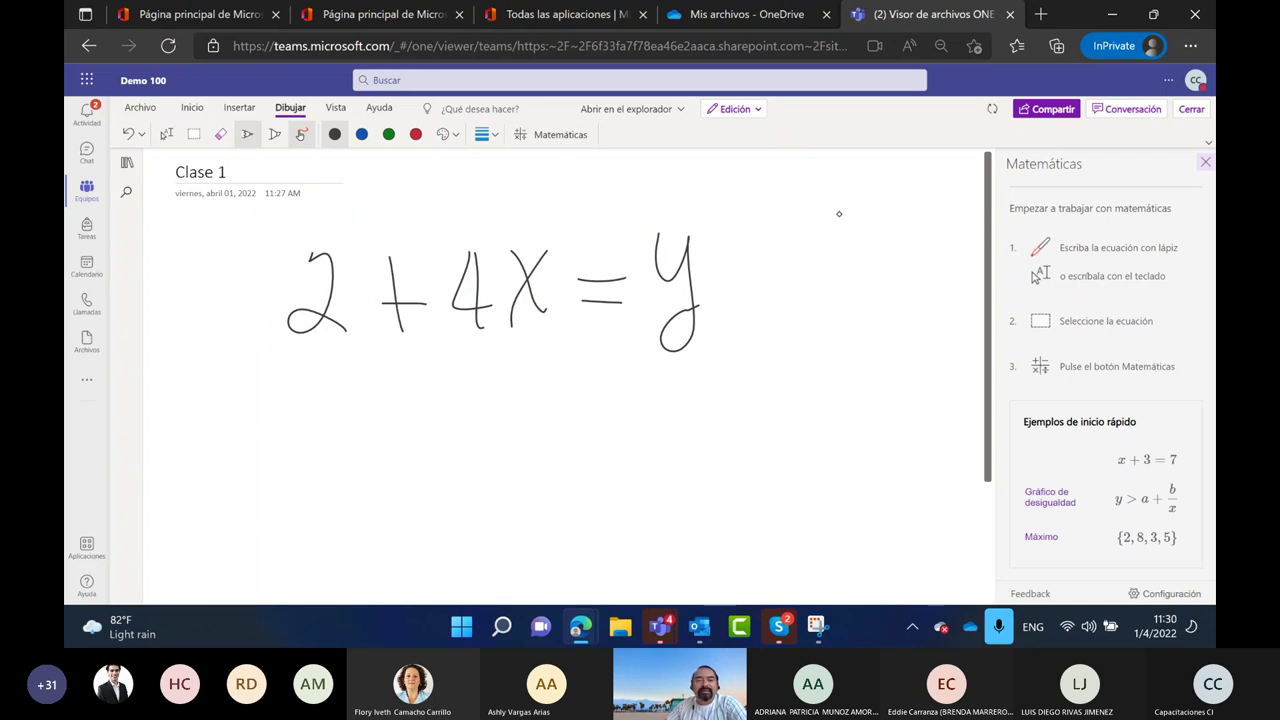
{"action": "left_click", "coordinate": [166, 134]}
{"action": "mouse_move", "coordinate": [260, 223]}
{"action": "left_mouse_down"}
{"action": "mouse_move", "coordinate": [783, 386]}
{"action": "mouse_move", "coordinate": [767, 352]}
{"action": "left_mouse_up"}
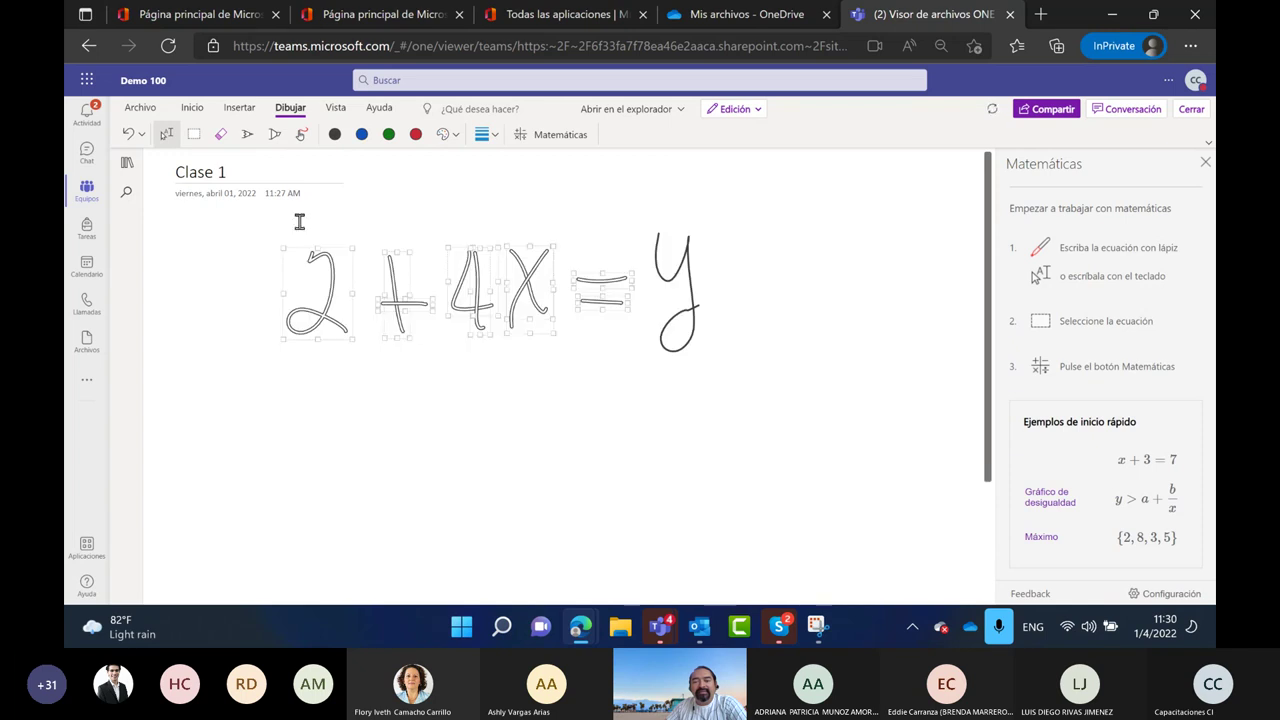
{"action": "mouse_move", "coordinate": [232, 213]}
{"action": "left_mouse_down"}
{"action": "mouse_move", "coordinate": [867, 401]}
{"action": "mouse_move", "coordinate": [802, 398]}
{"action": "left_mouse_up"}
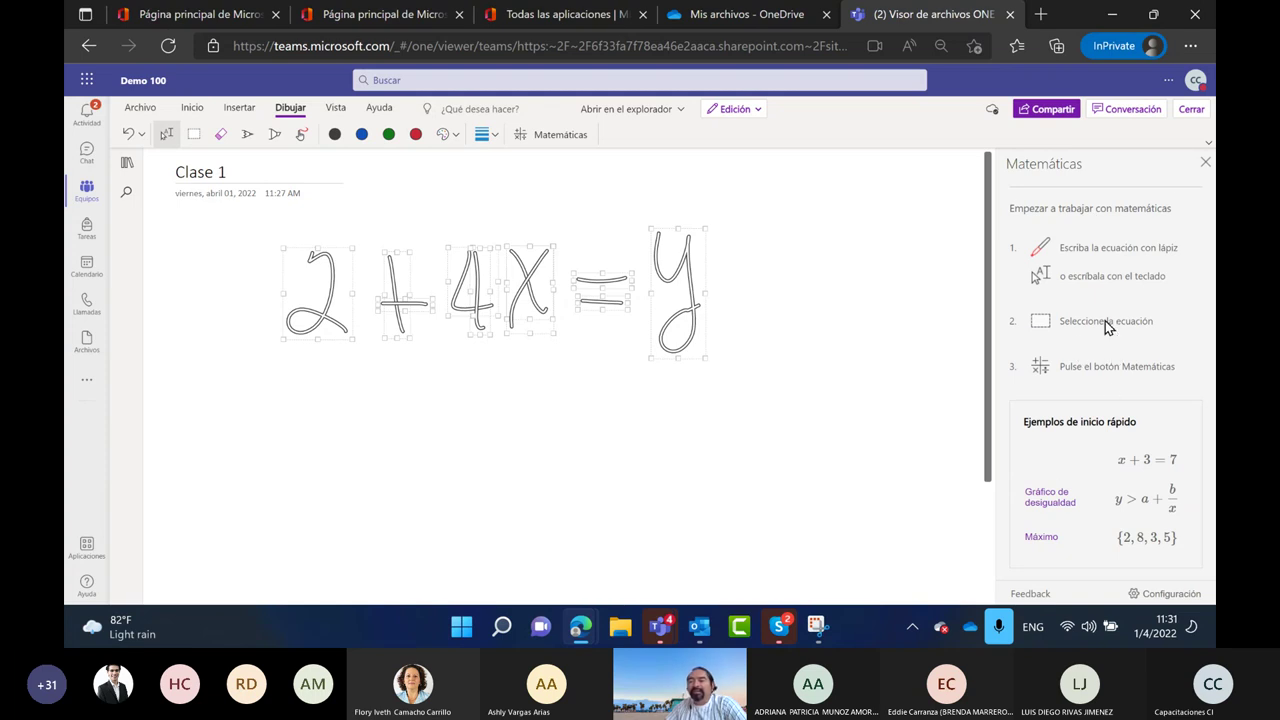
{"action": "left_click", "coordinate": [562, 136]}
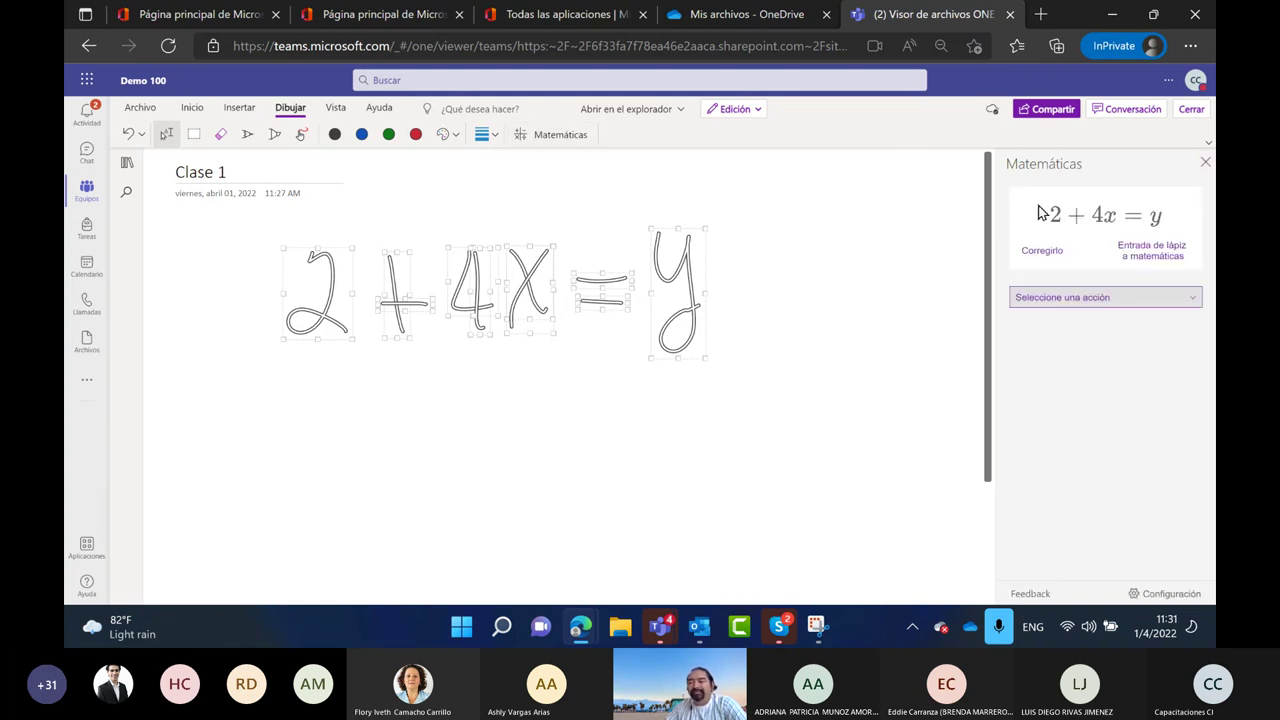
Solve the equation for y and show the solution steps
{"action": "left_click", "coordinate": [1070, 297]}
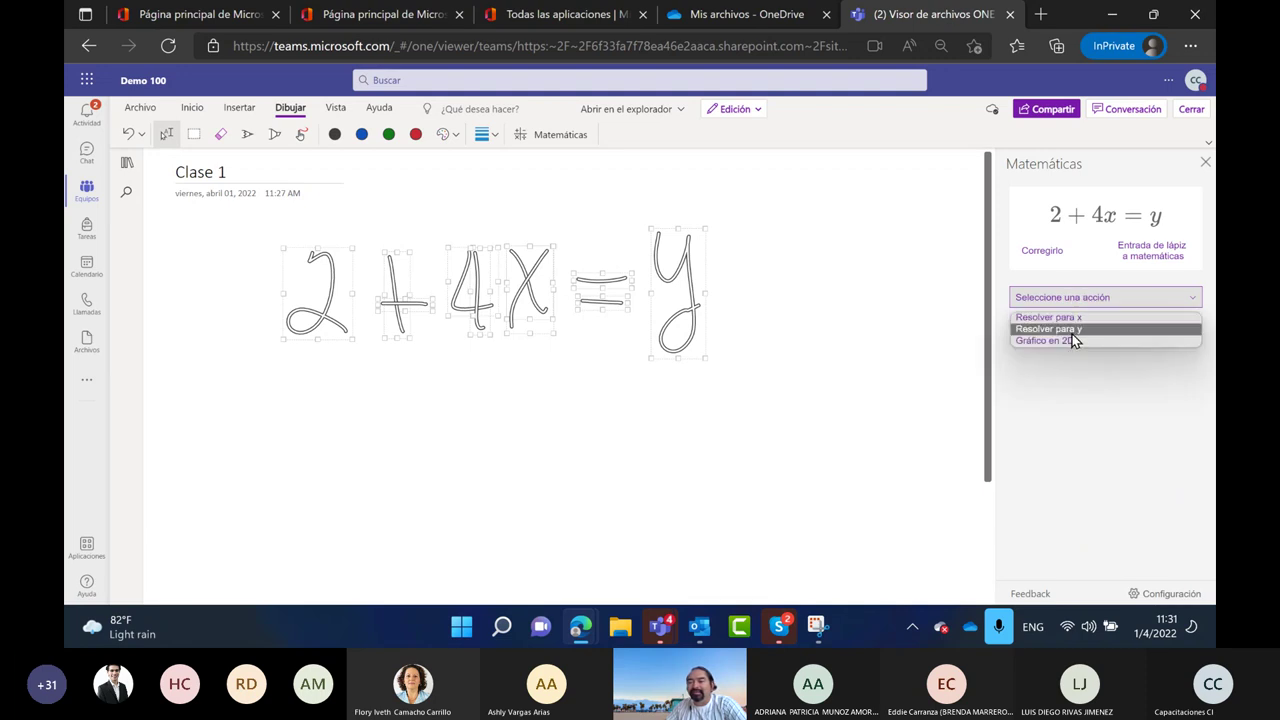
{"action": "left_click", "coordinate": [1072, 334]}
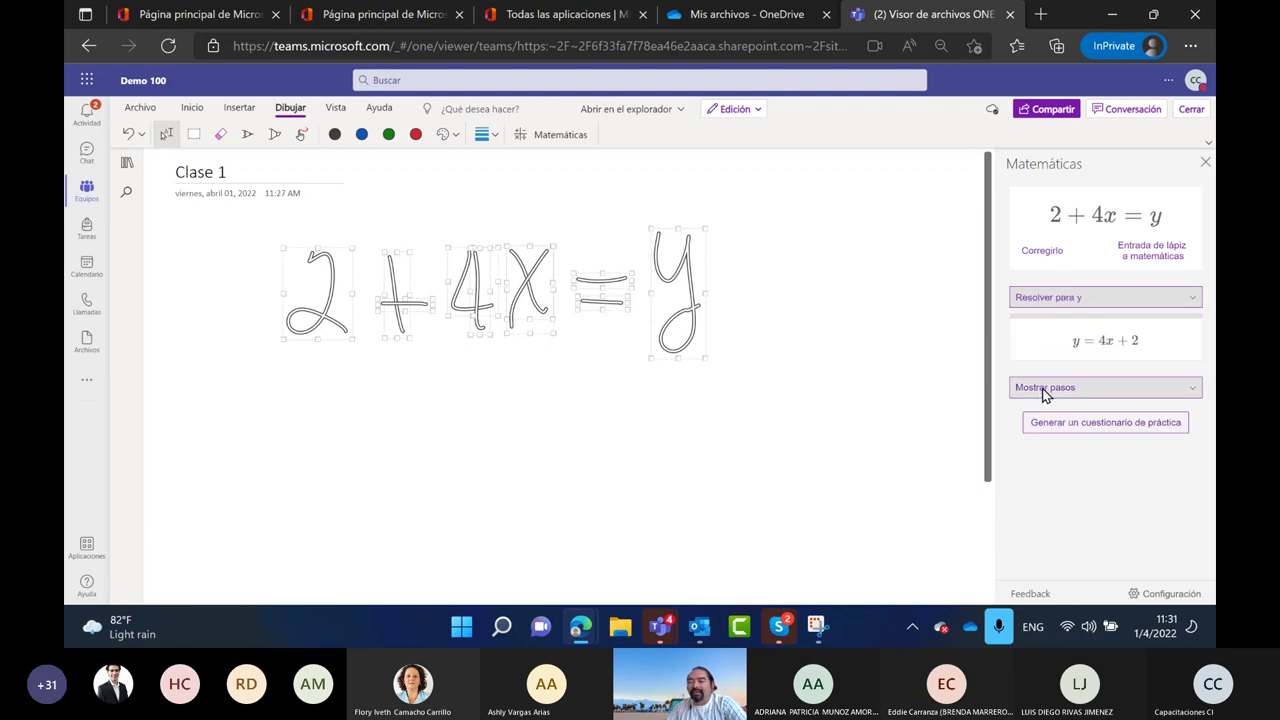
{"action": "left_click", "coordinate": [1042, 390]}
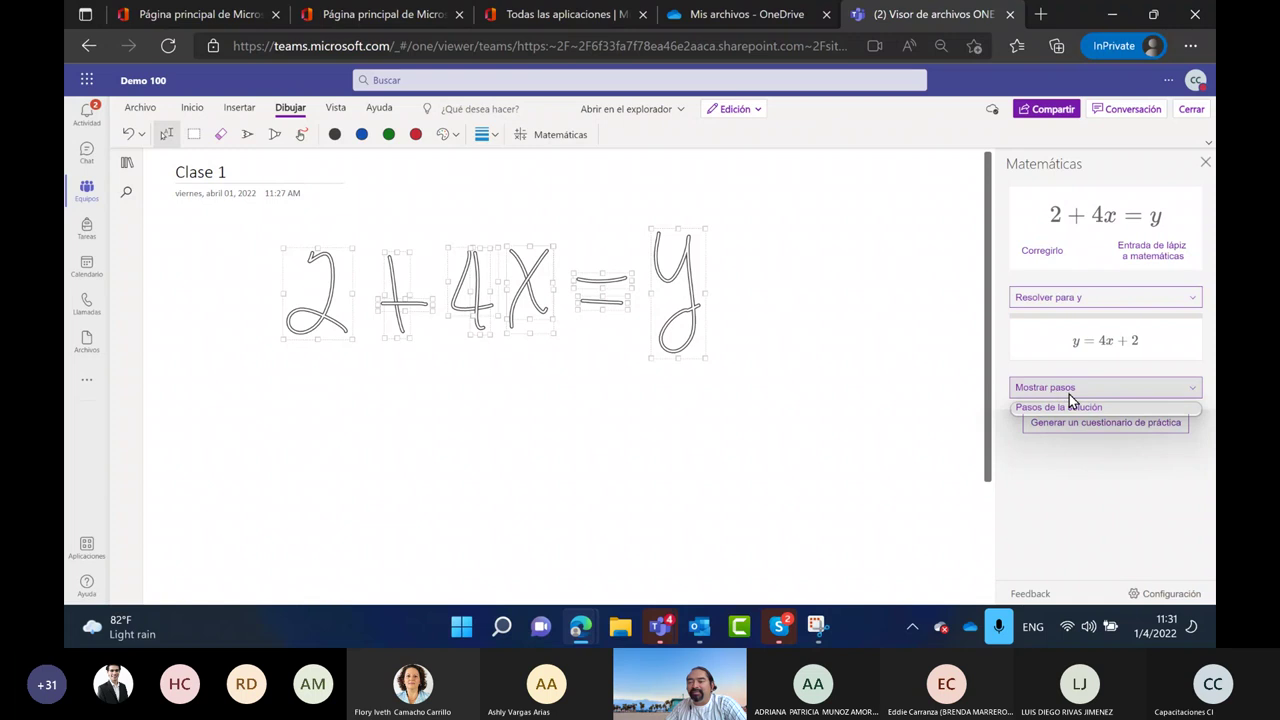
{"action": "left_click", "coordinate": [1155, 392]}
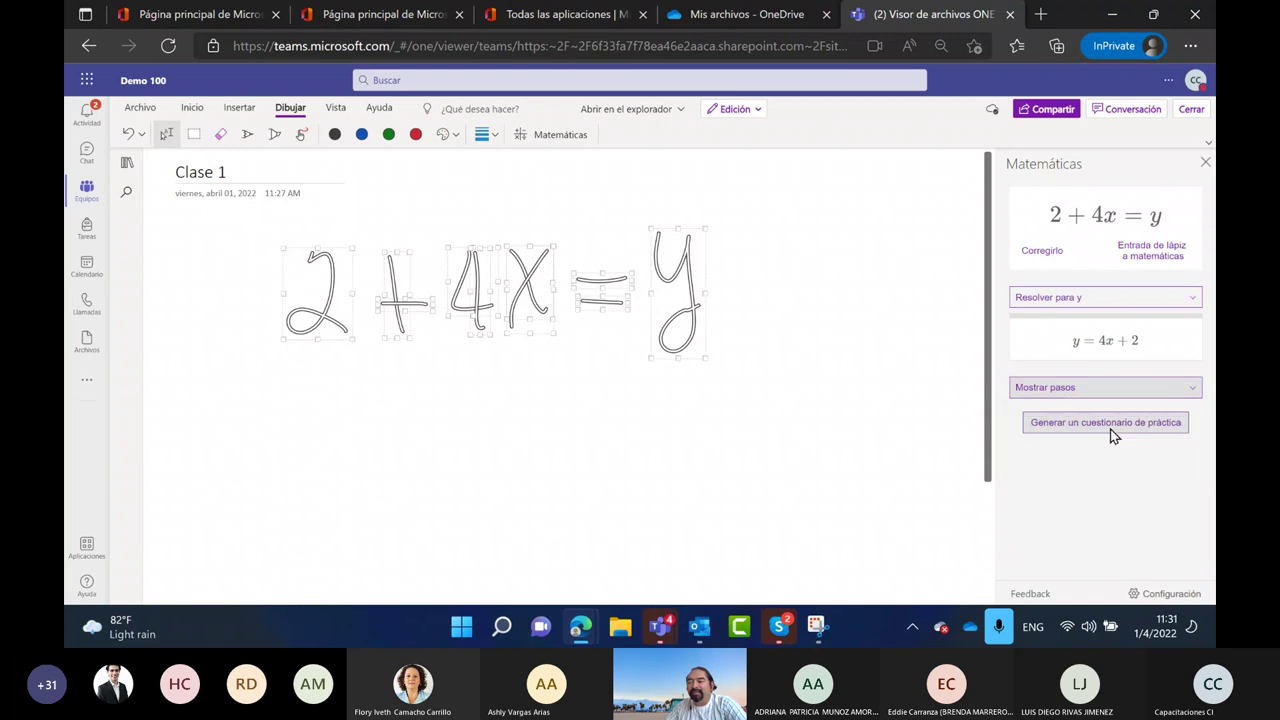
{"action": "left_click", "coordinate": [1191, 392]}
{"action": "left_click", "coordinate": [1059, 413]}
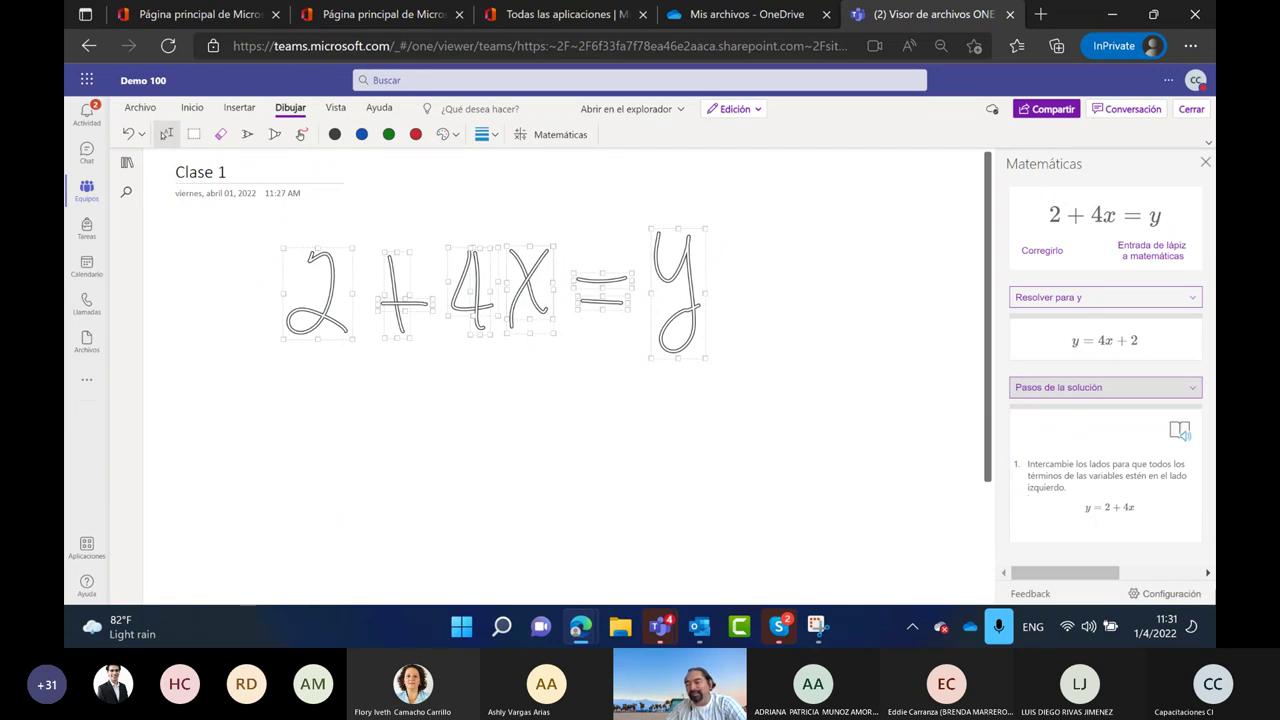
Place the solution steps (y = 2 + 4x) on the page below the ink equation
{"action": "scroll", "coordinate": [1205, 566], "scroll_direction": "right", "scroll_amount": 3}
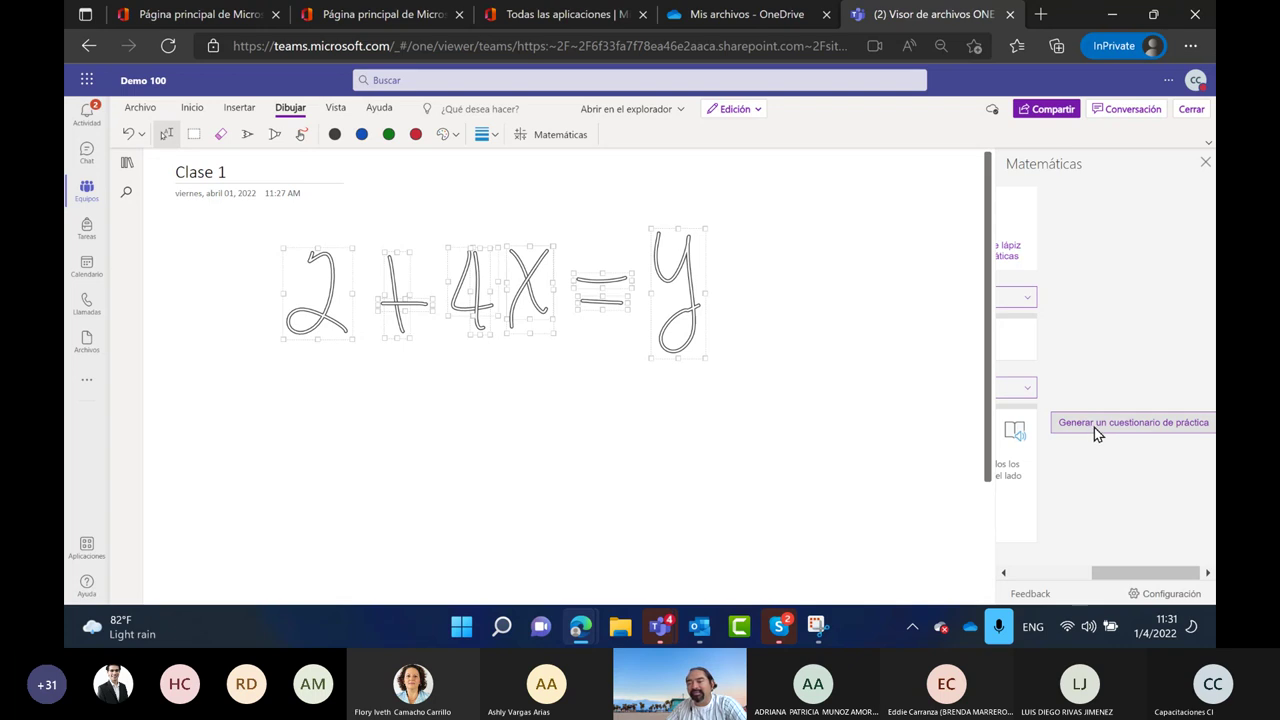
{"action": "left_click_drag", "start_coordinate": [1122, 571], "coordinate": [1009, 576]}
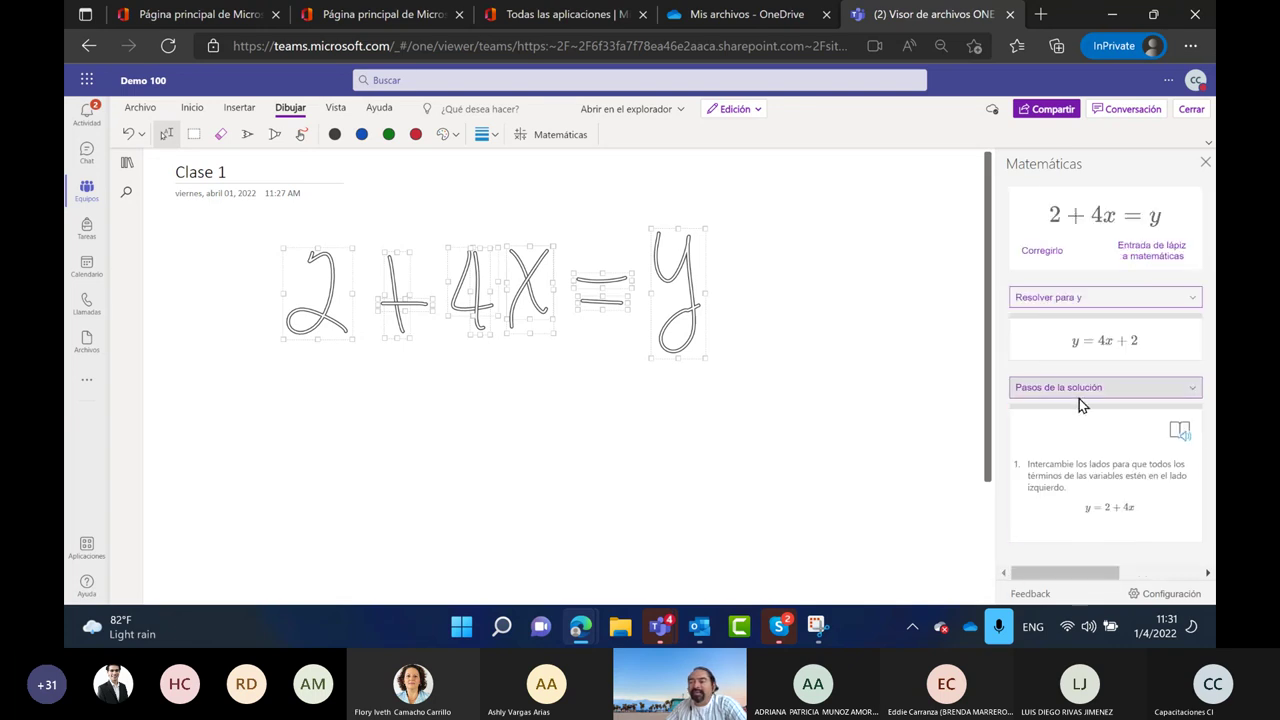
{"action": "left_click", "coordinate": [1197, 390]}
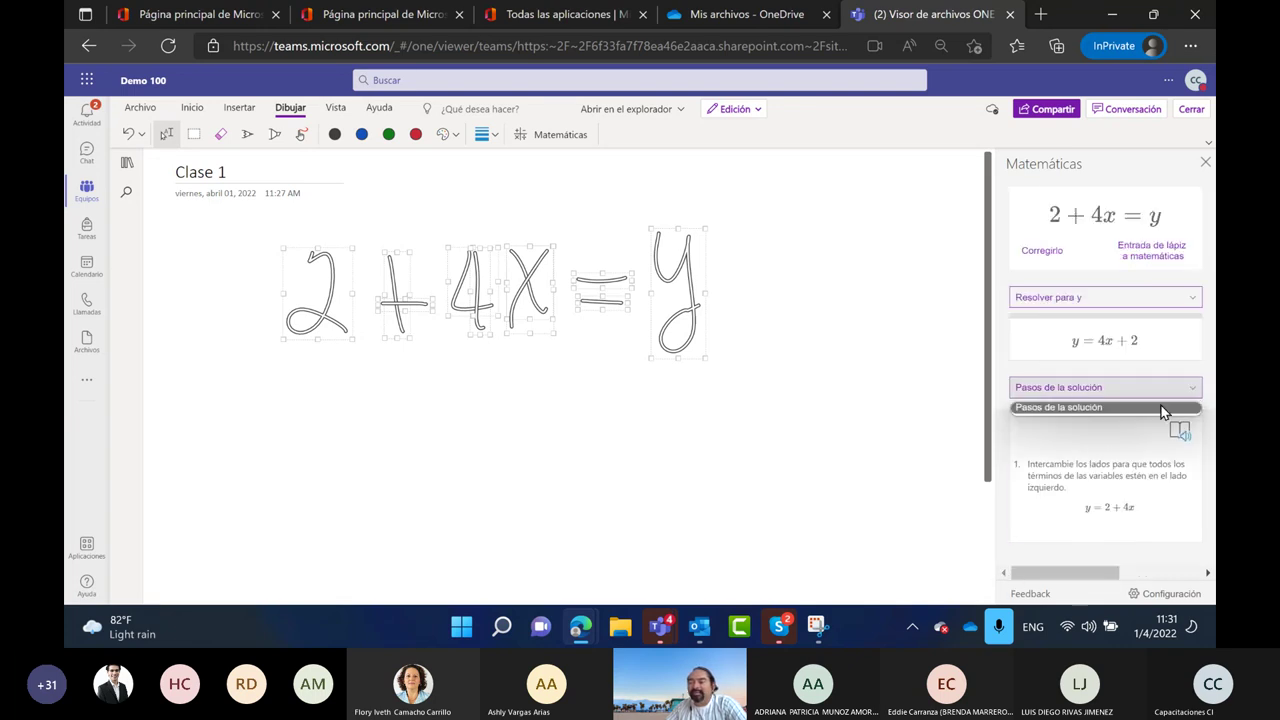
{"action": "left_click", "coordinate": [1084, 408]}
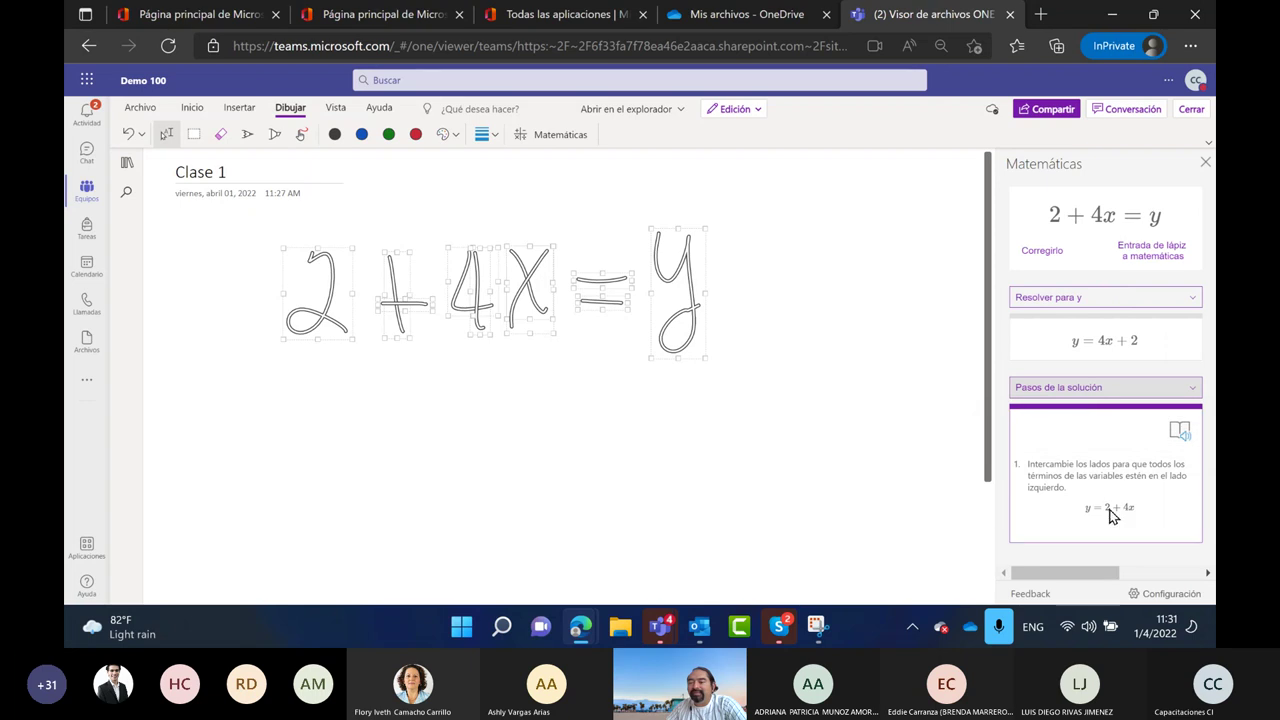
{"action": "mouse_move", "coordinate": [1043, 474]}
{"action": "left_mouse_down"}
{"action": "mouse_move", "coordinate": [660, 465]}
{"action": "mouse_move", "coordinate": [294, 423]}
{"action": "mouse_move", "coordinate": [282, 379]}
{"action": "left_mouse_up"}
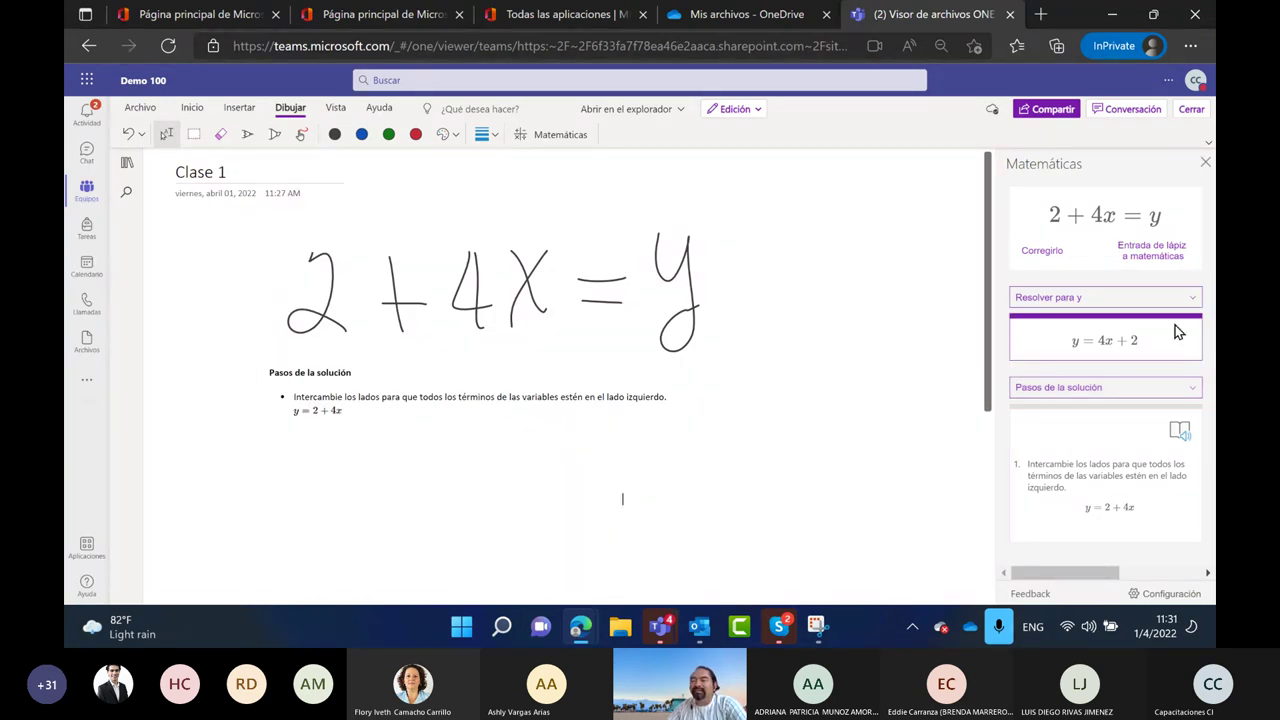
{"action": "left_click", "coordinate": [1105, 297]}
Insert a 'Gráfico en 2D' graph of y = 2 + 4x into Clase 1, then show the notebook's sections and pages
{"action": "left_click", "coordinate": [1053, 345]}
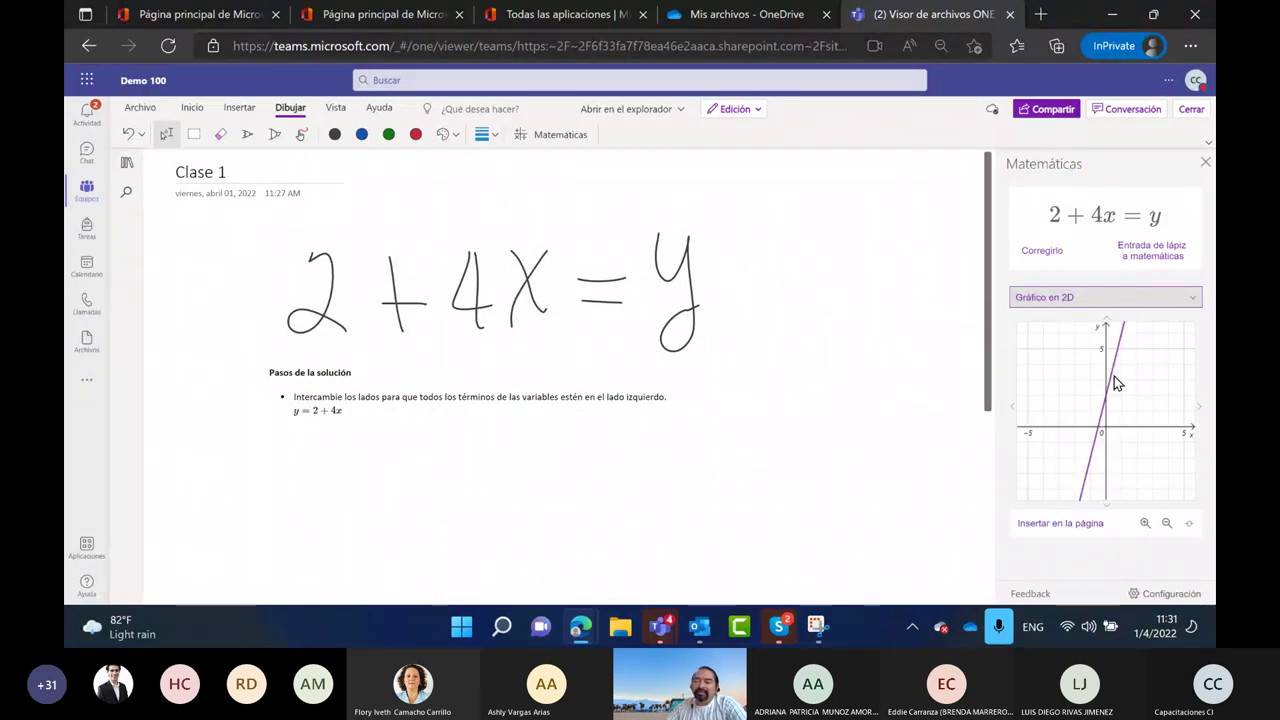
{"action": "left_click", "coordinate": [1062, 523]}
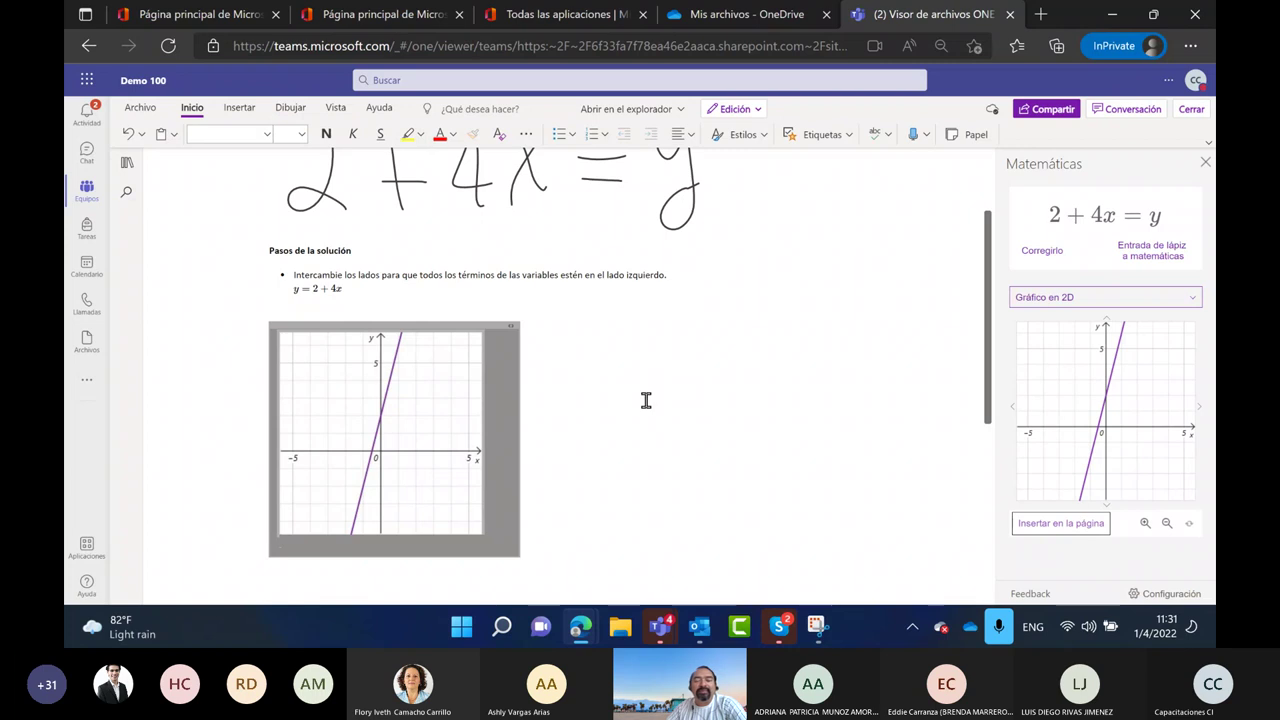
{"action": "scroll", "coordinate": [646, 400], "scroll_direction": "up", "scroll_amount": 3}
{"action": "left_click", "coordinate": [127, 163]}
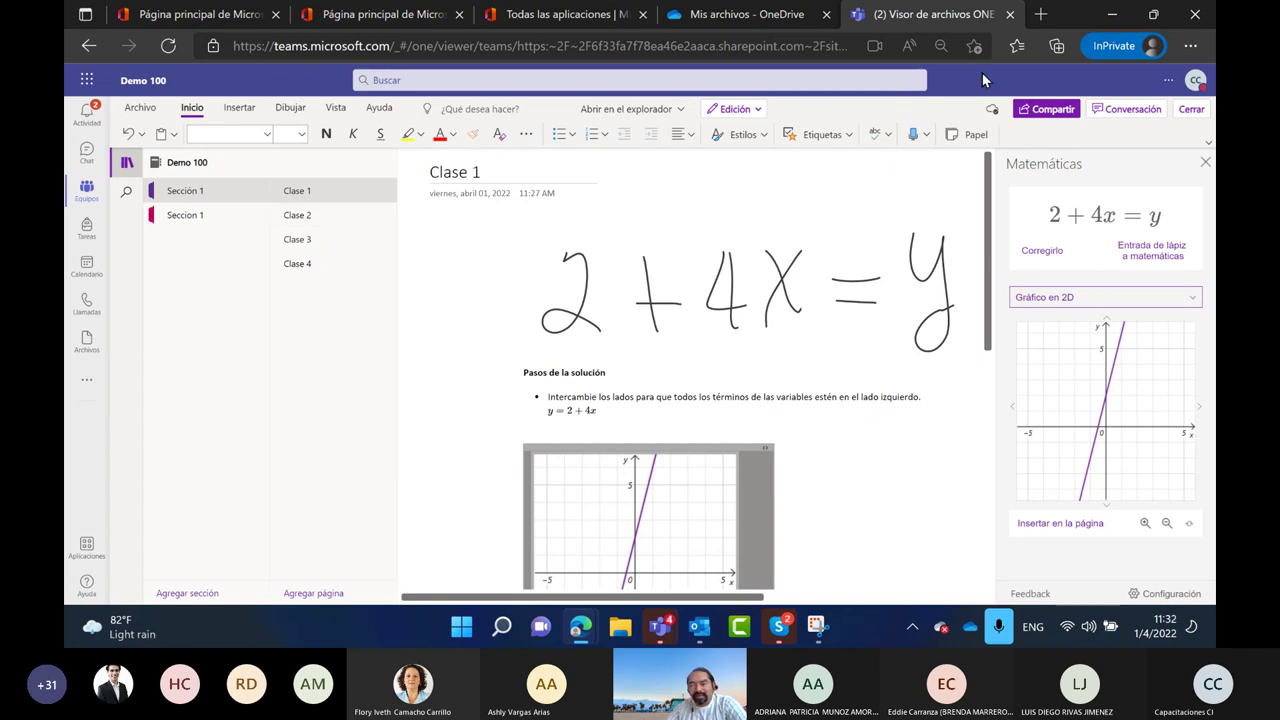
Post 'Por favor continuar estudio de clase 1' in the Demo 100 notebook conversation
{"action": "left_click", "coordinate": [1130, 110]}
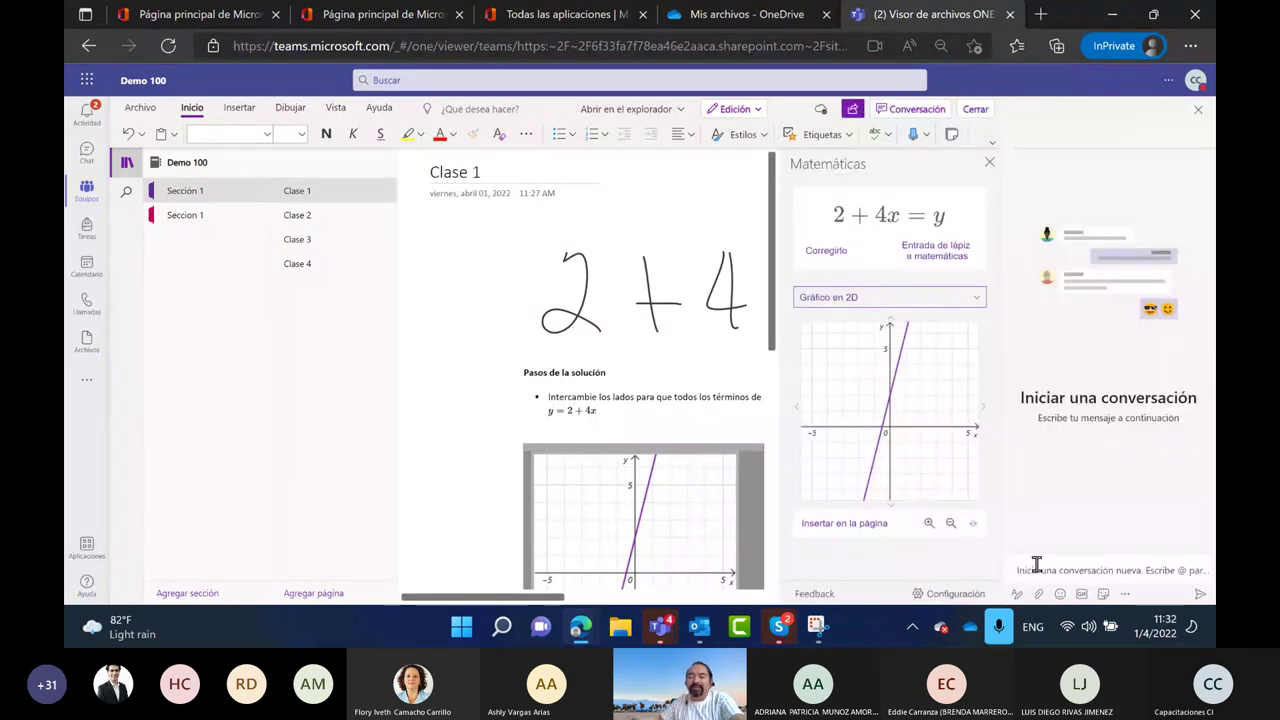
{"action": "type", "text": "Por"}
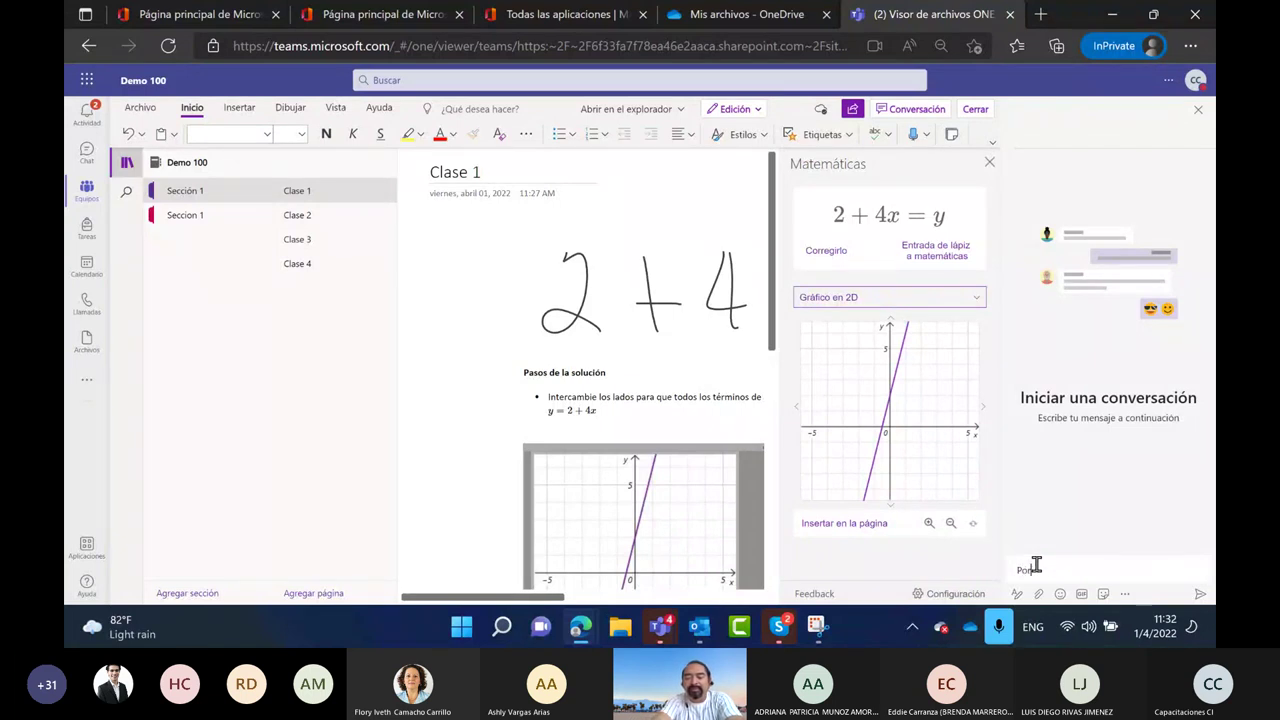
{"action": "type", "text": " favor cont"}
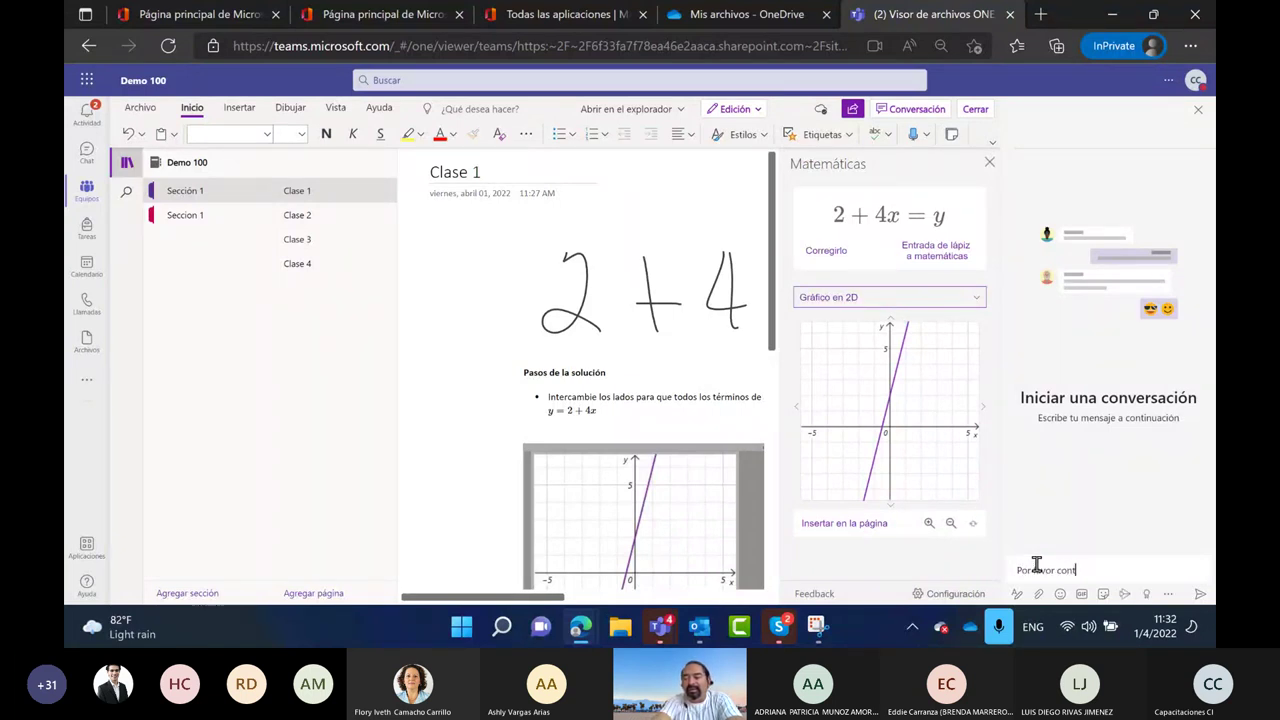
{"action": "type", "text": "inuar est"}
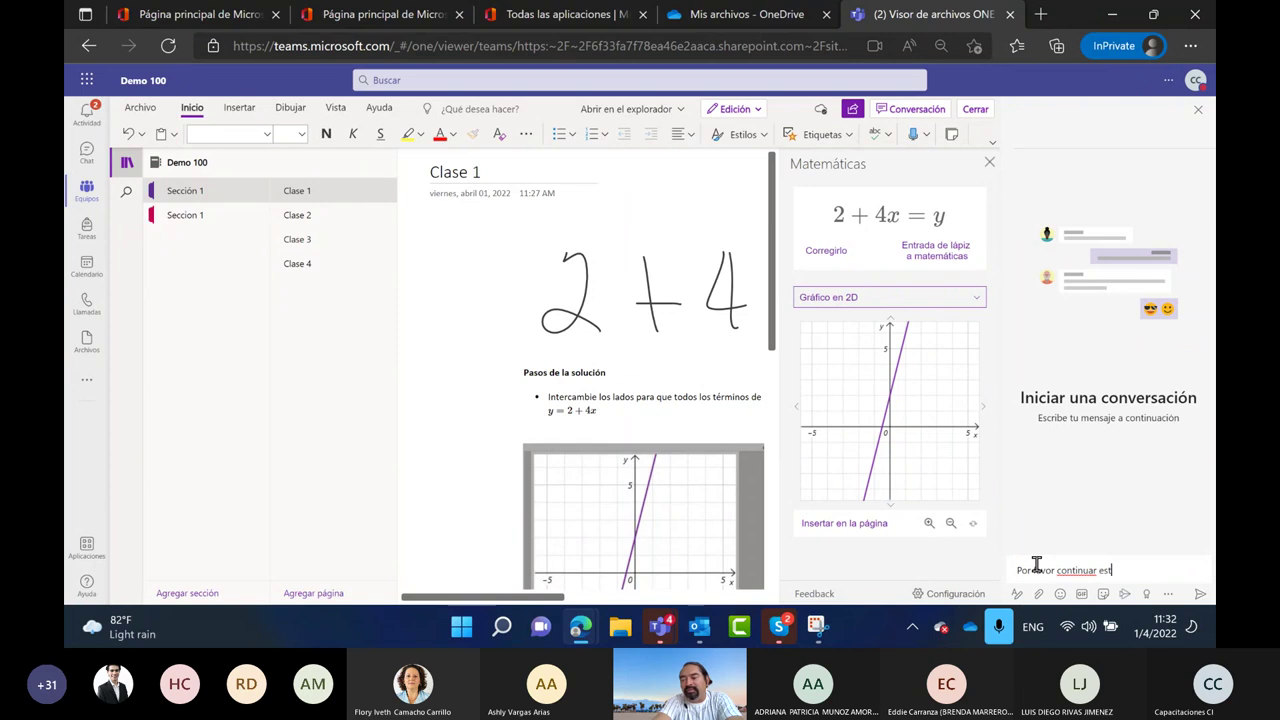
{"action": "type", "text": "udio de clase 1"}
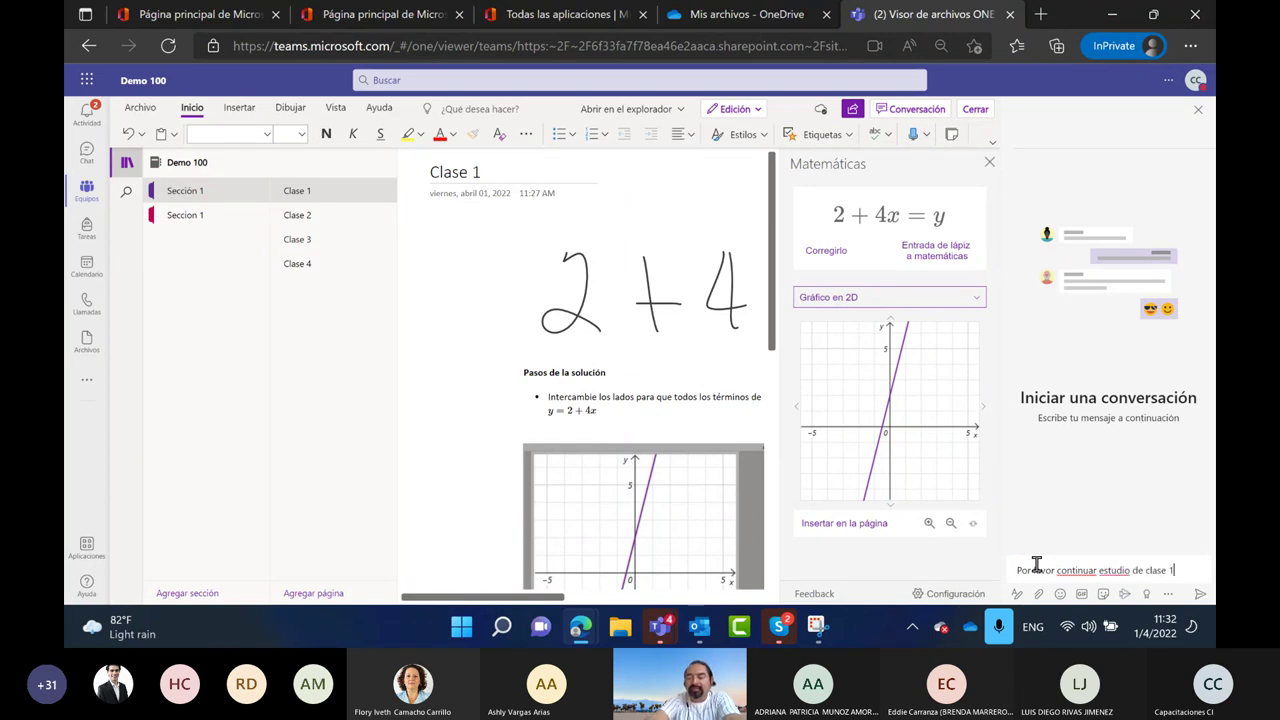
{"action": "key", "text": "Return"}
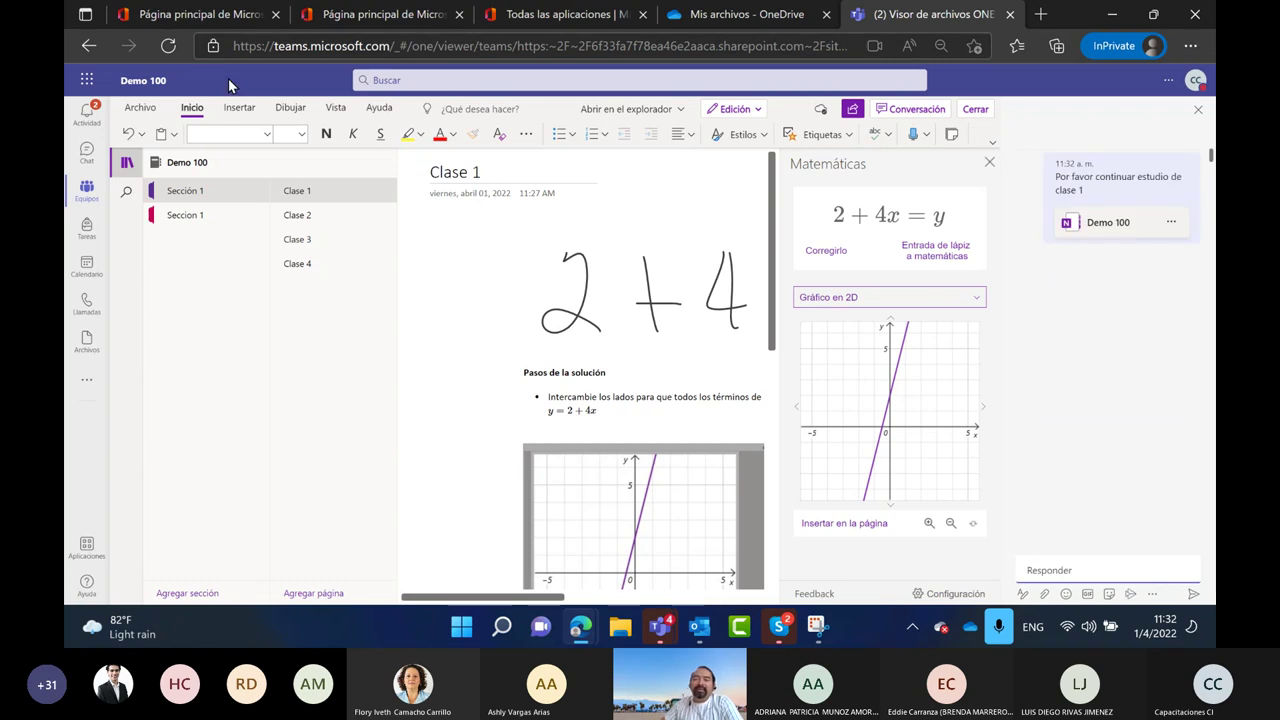
Close the OneNote viewer, check and dismiss the Demo 100 actions menu, and view the Cargar upload options
{"action": "left_click", "coordinate": [976, 110]}
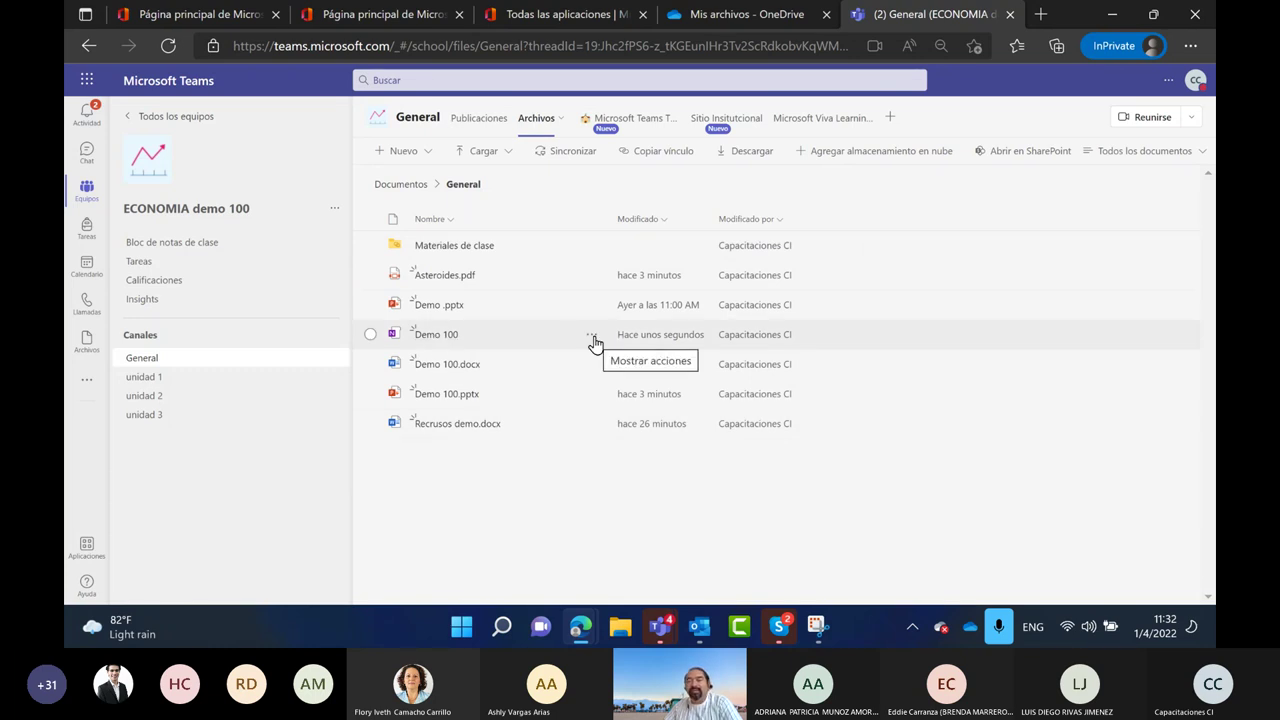
{"action": "left_click", "coordinate": [593, 341]}
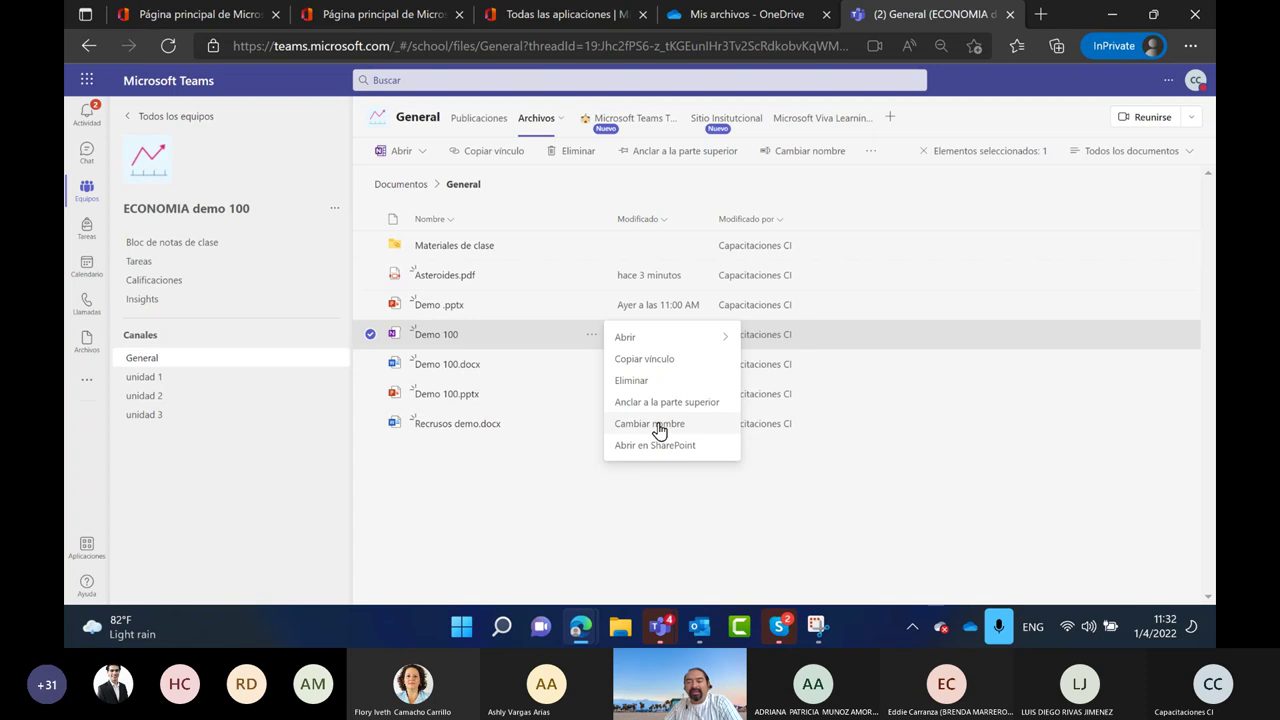
{"action": "mouse_move", "coordinate": [680, 337]}
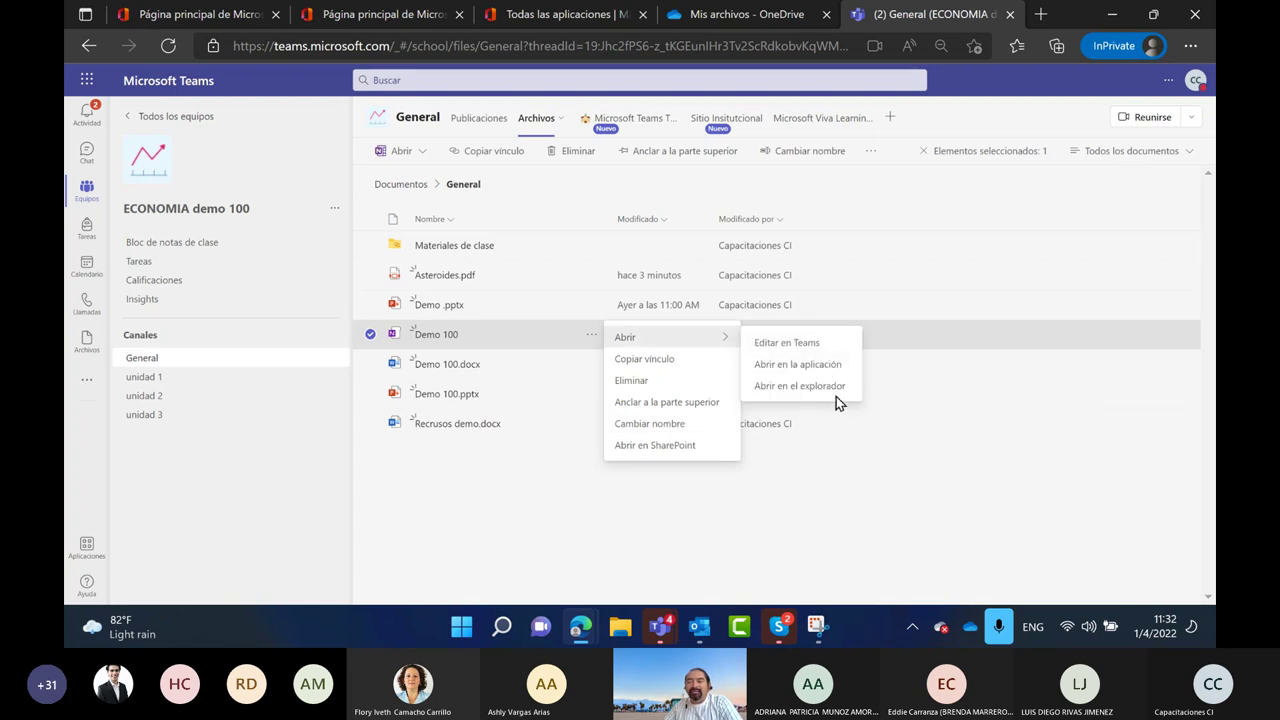
{"action": "left_click", "coordinate": [496, 522]}
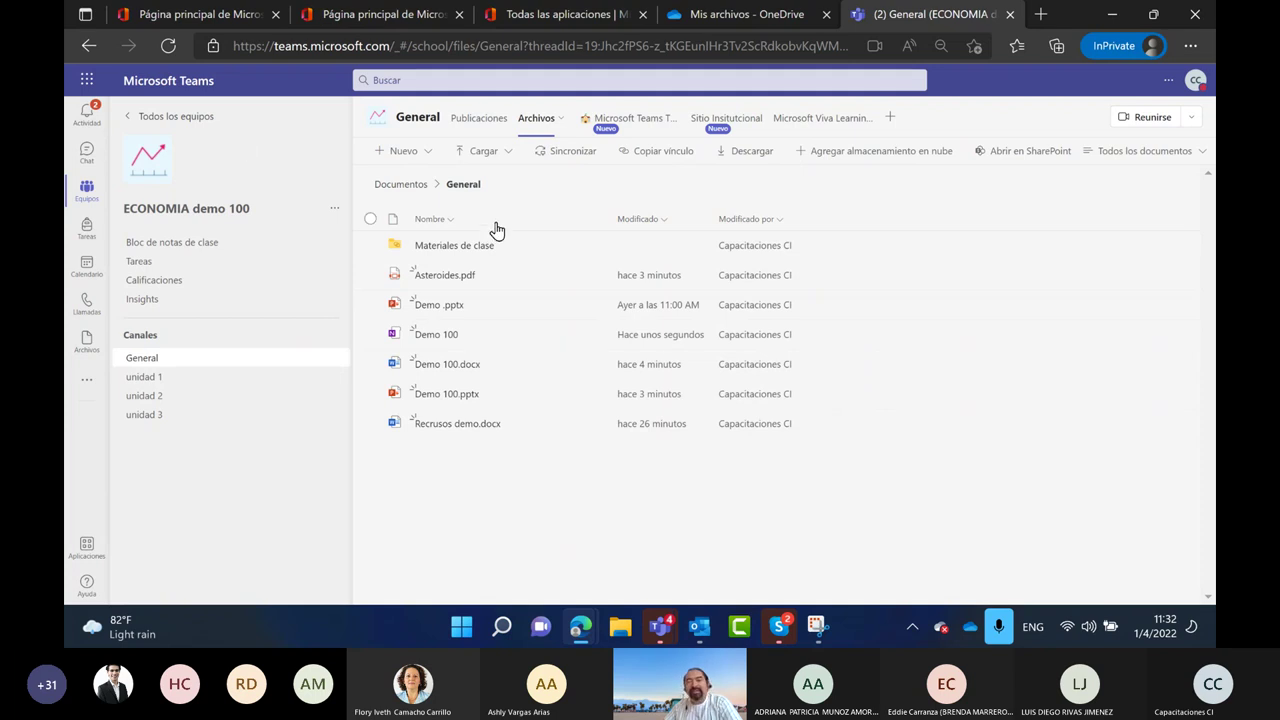
{"action": "left_click", "coordinate": [509, 155]}
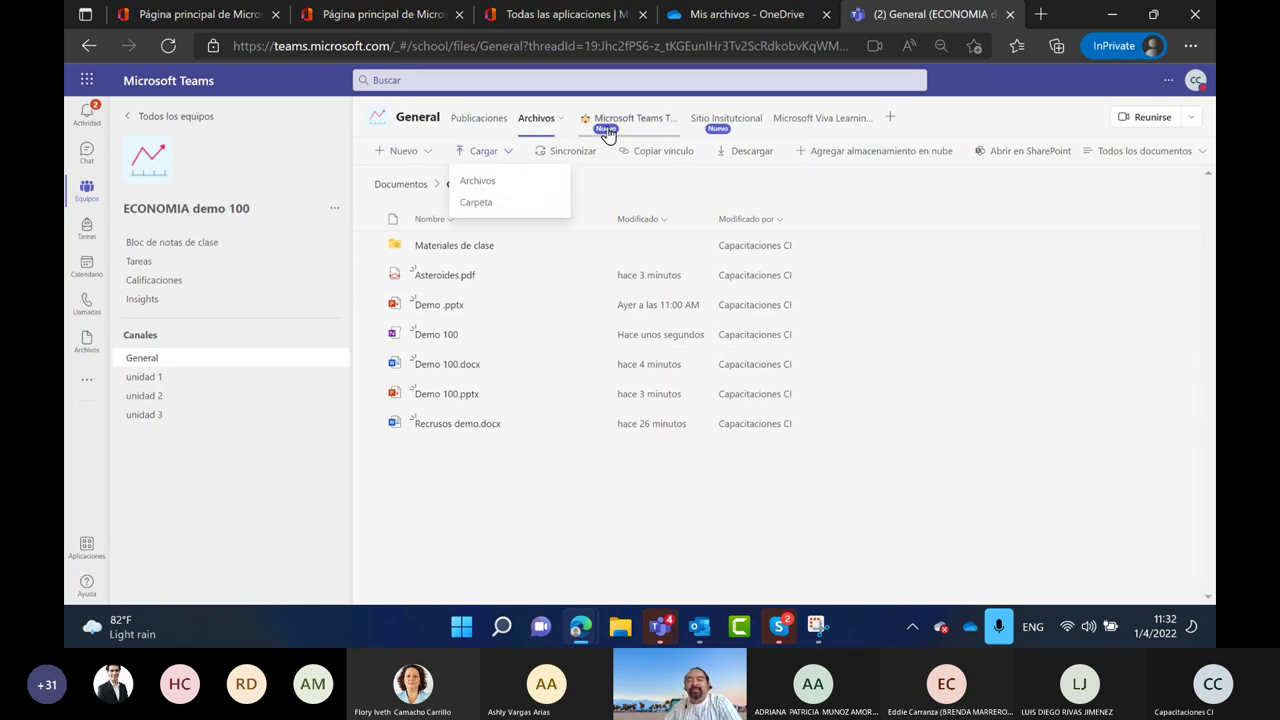
Copy a General folder link set to 'People in your organization' with Allow editing
{"action": "left_click", "coordinate": [670, 161]}
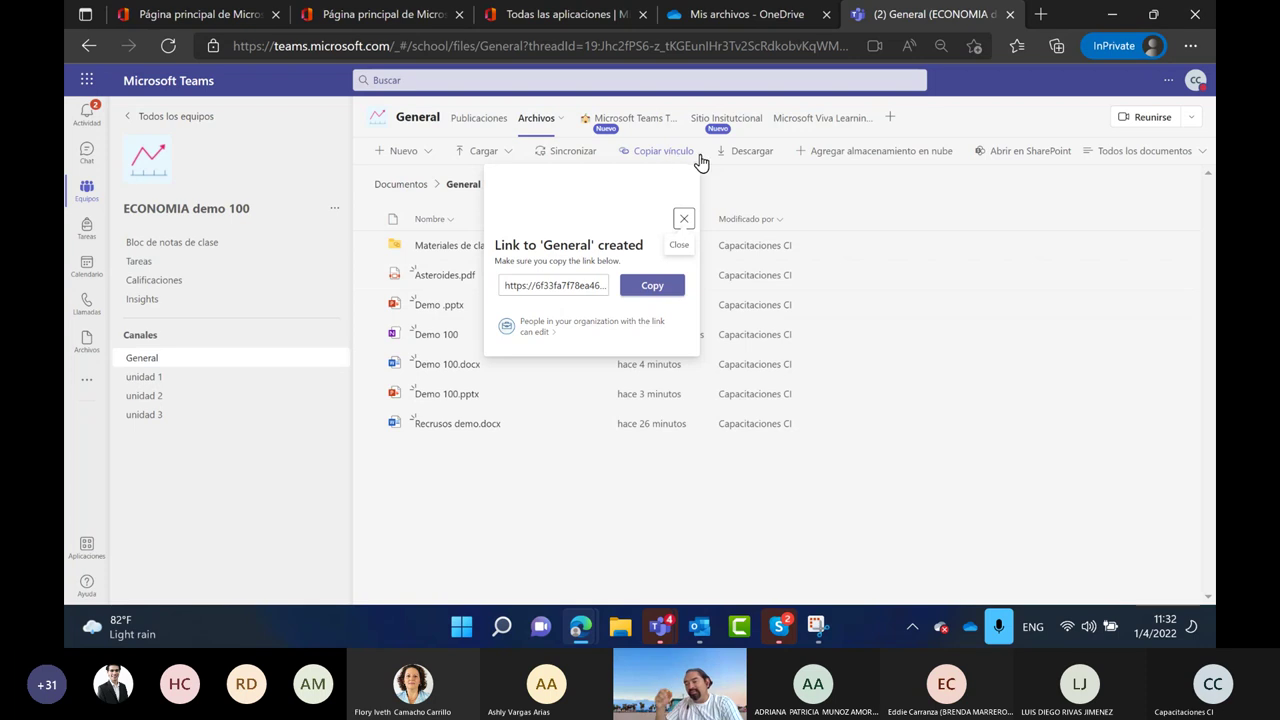
{"action": "left_click", "coordinate": [672, 286]}
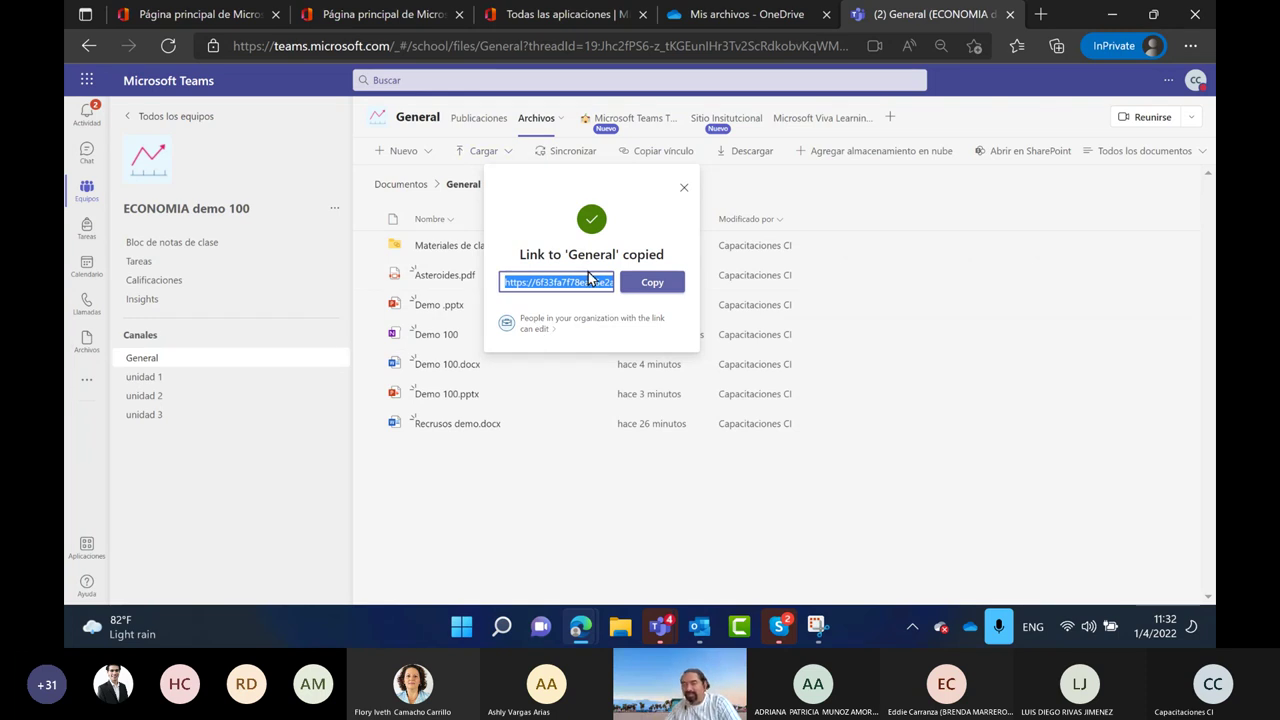
{"action": "left_click", "coordinate": [537, 328]}
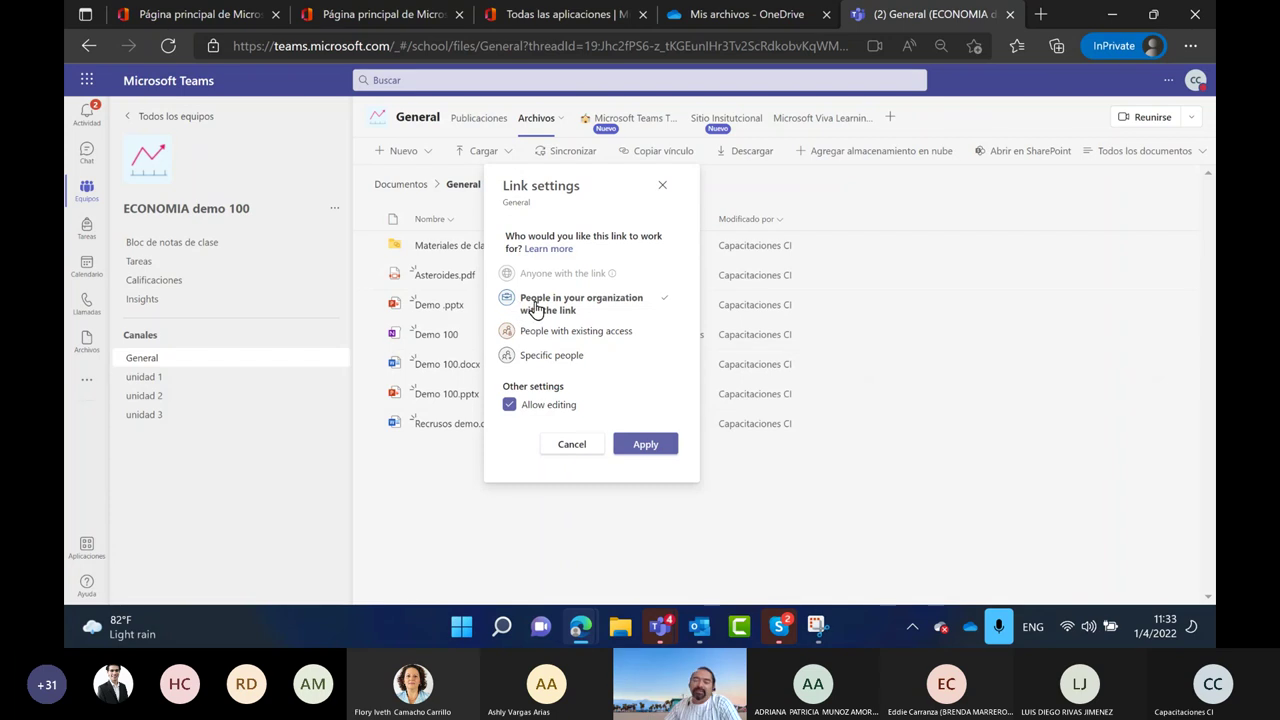
{"action": "left_click", "coordinate": [648, 442]}
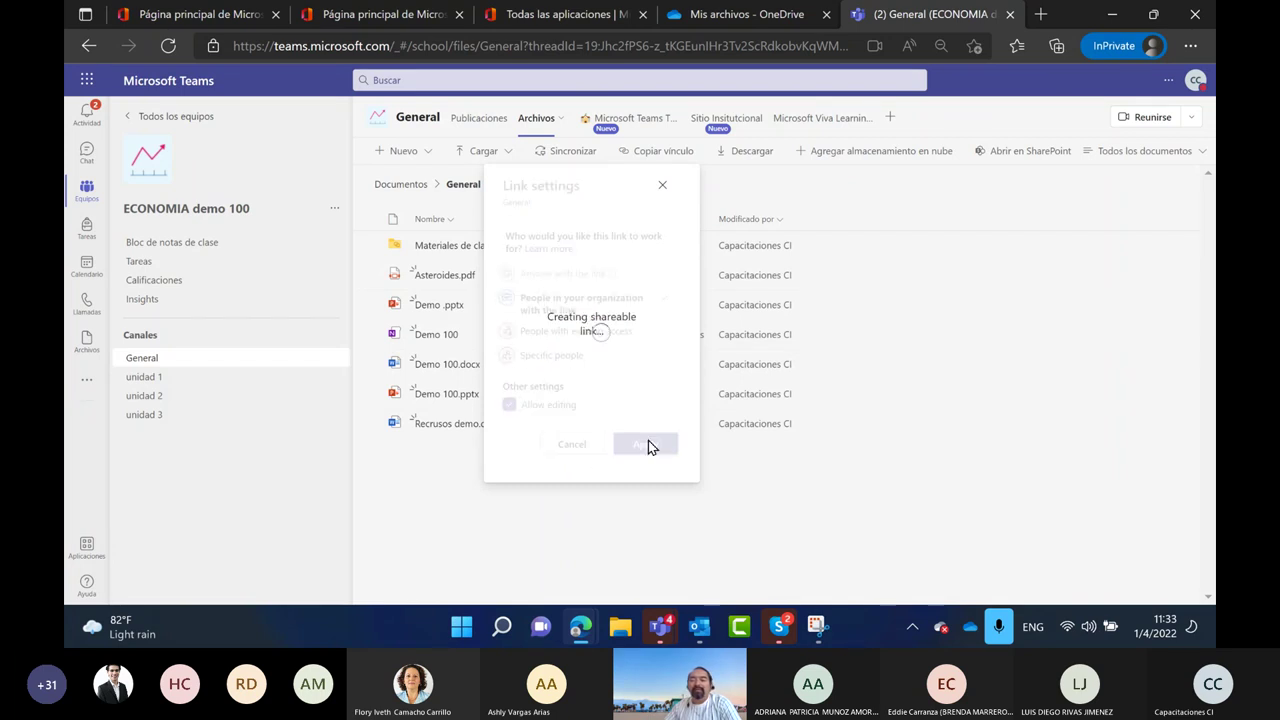
{"action": "left_click", "coordinate": [689, 194]}
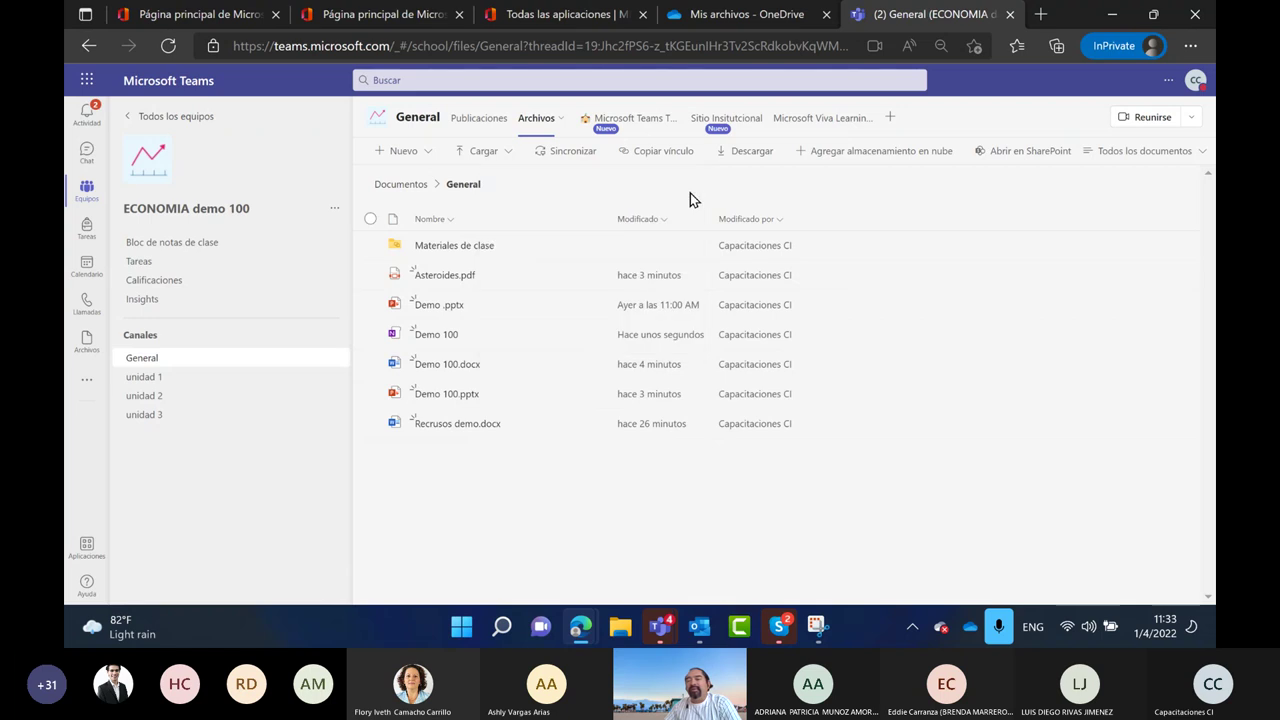
Download the General folder as General (1).zip, then select the Demo 100 notebook row
{"action": "left_click", "coordinate": [742, 155]}
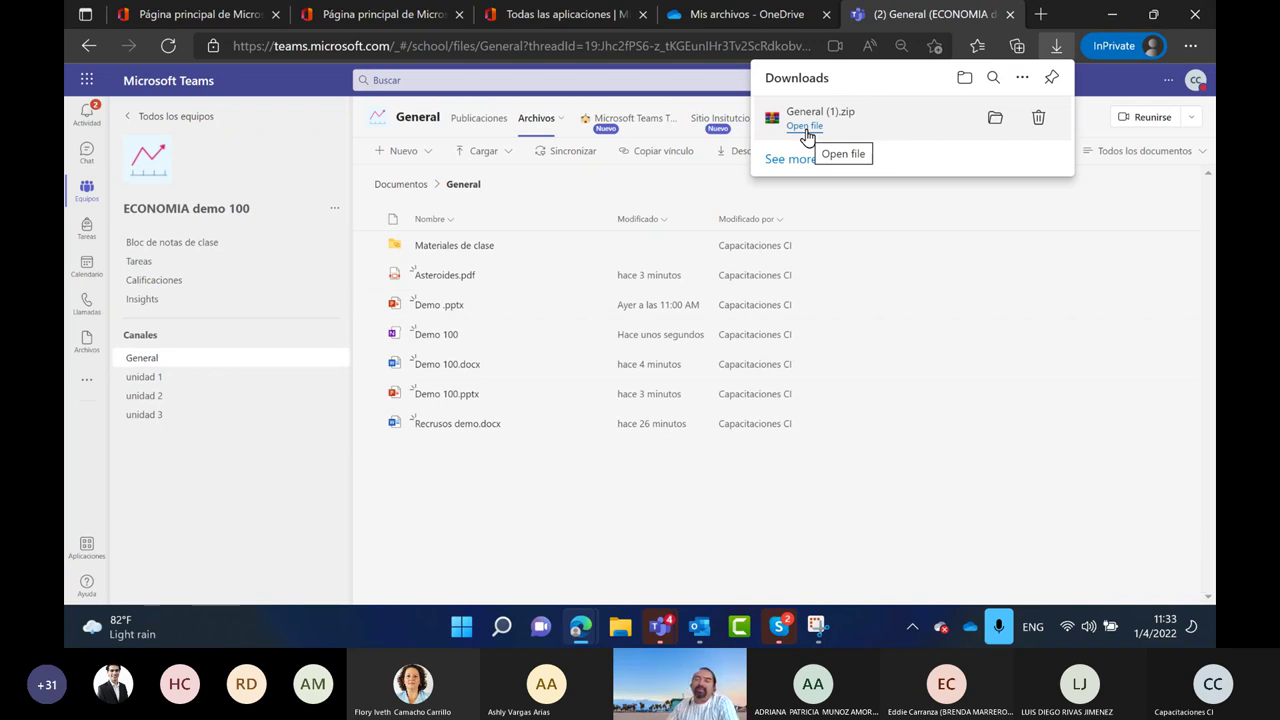
{"action": "left_click", "coordinate": [915, 338]}
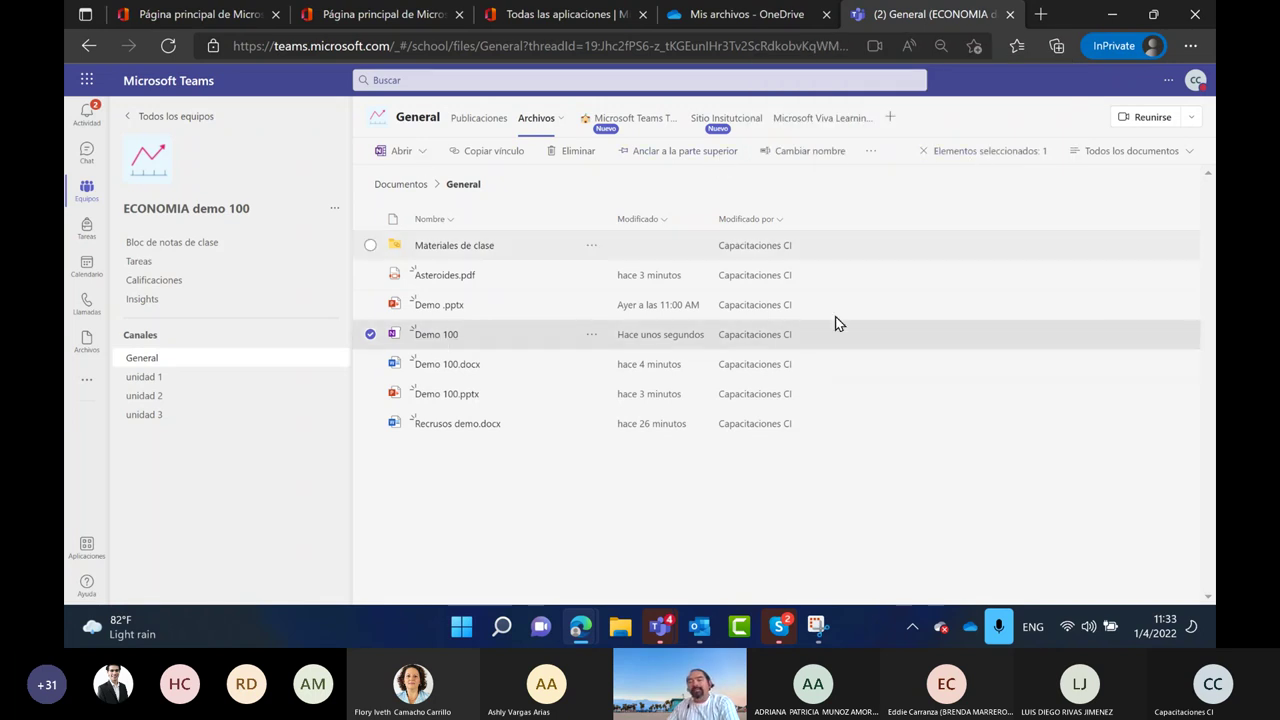
{"action": "left_click", "coordinate": [371, 335]}
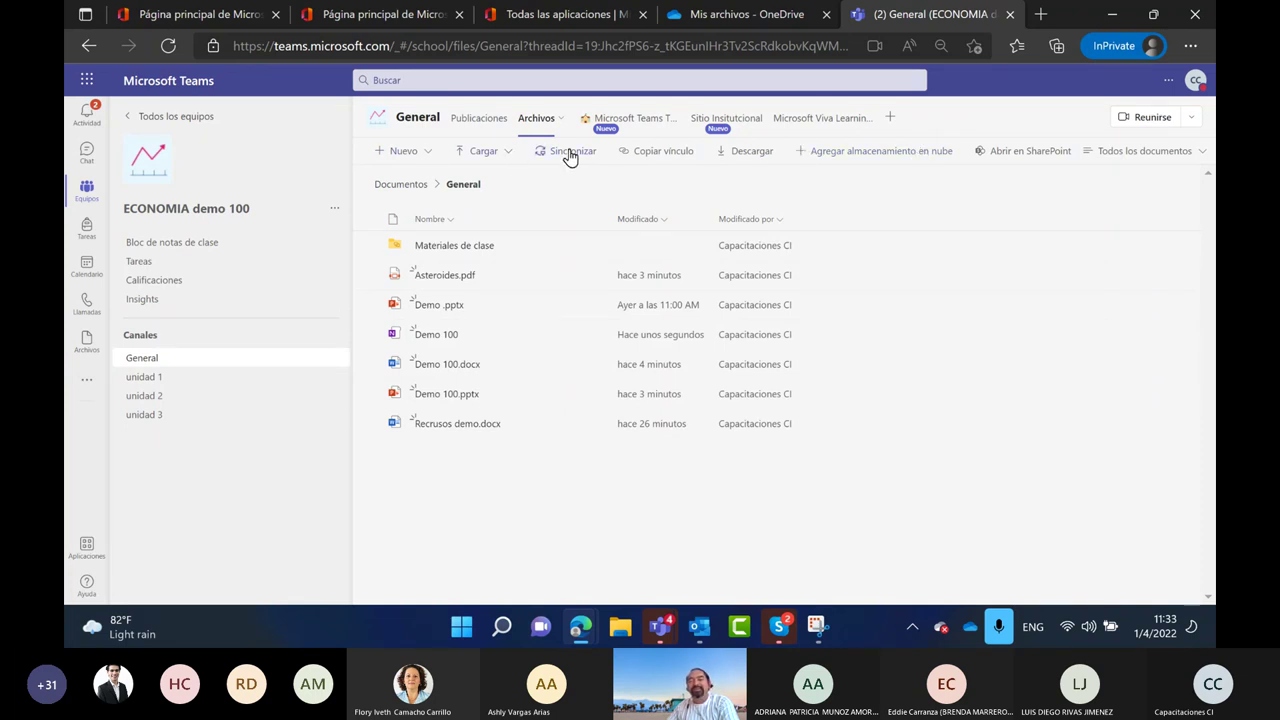
{"action": "left_click", "coordinate": [418, 338]}
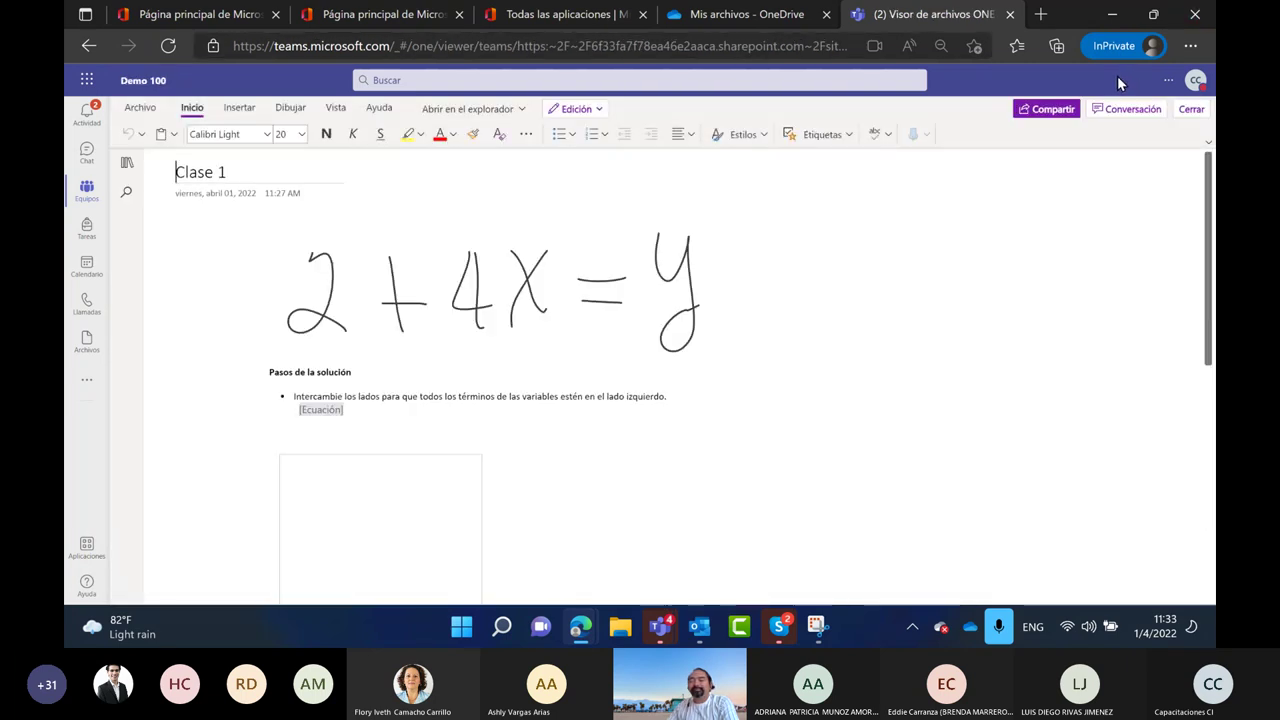
{"action": "left_click", "coordinate": [1188, 112]}
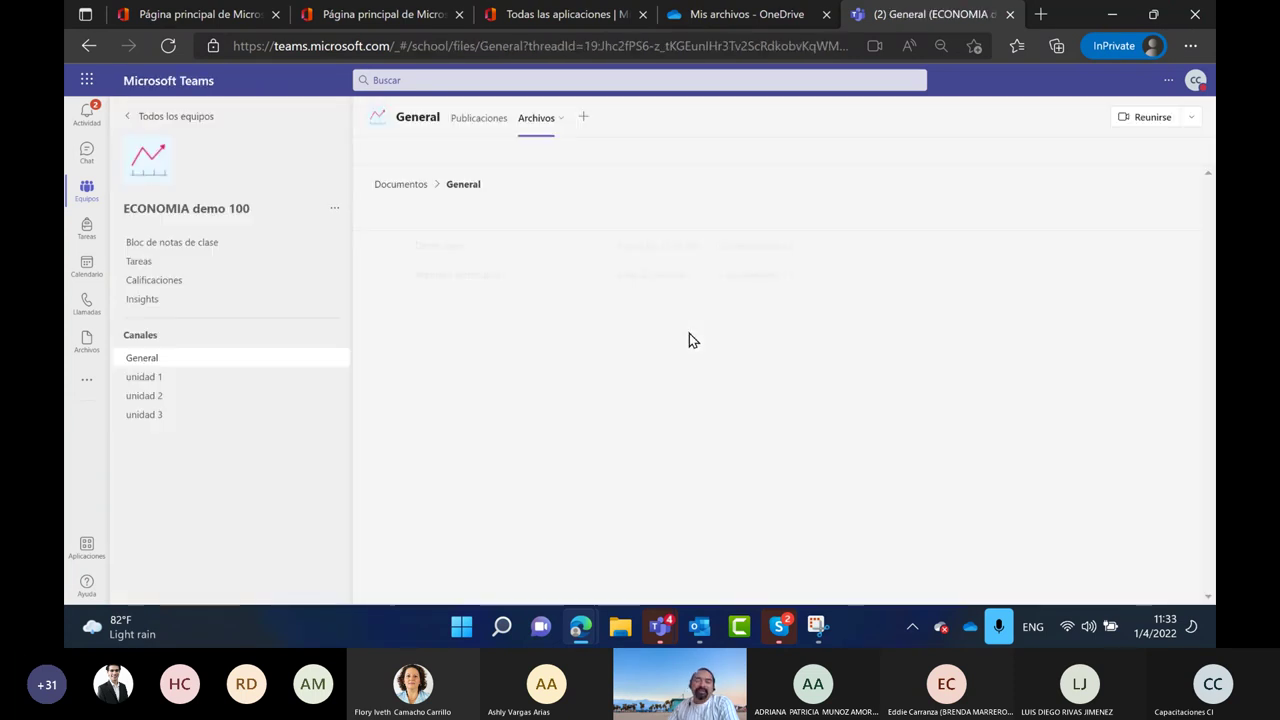
Select Demo .pptx instead of the Demo 100 notebook and download it
{"action": "left_click", "coordinate": [370, 334]}
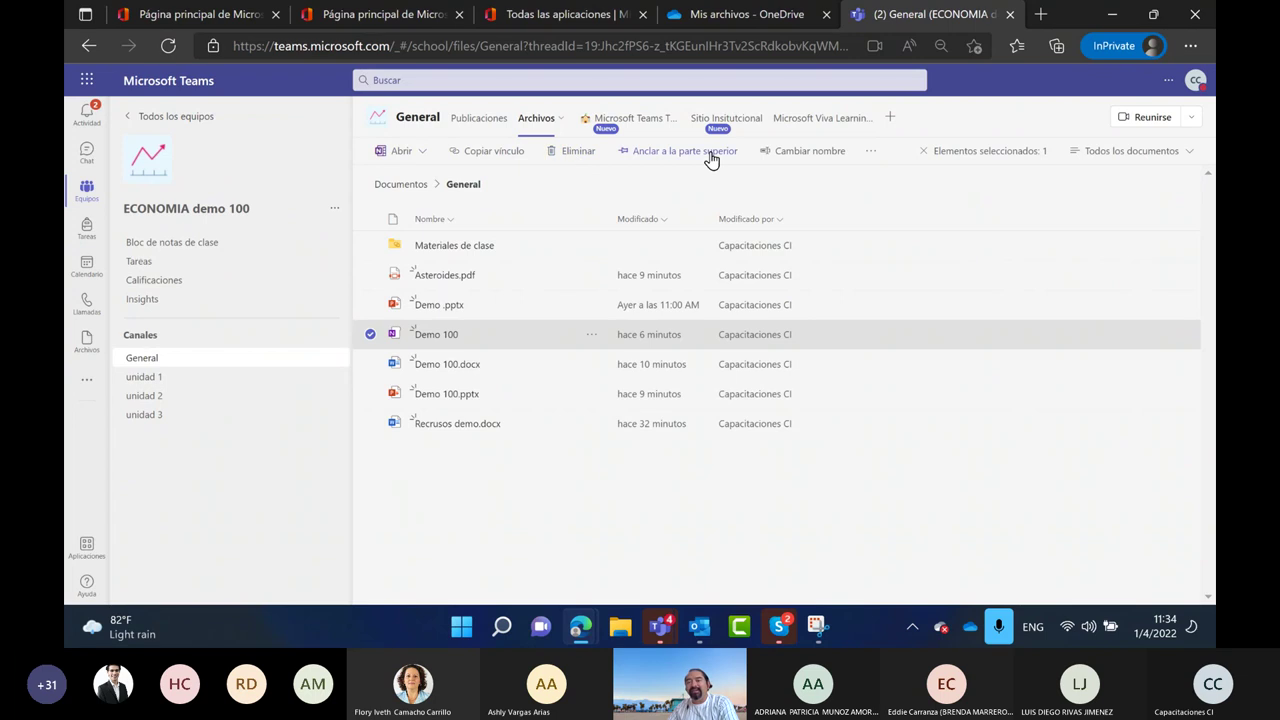
{"action": "left_click", "coordinate": [870, 151]}
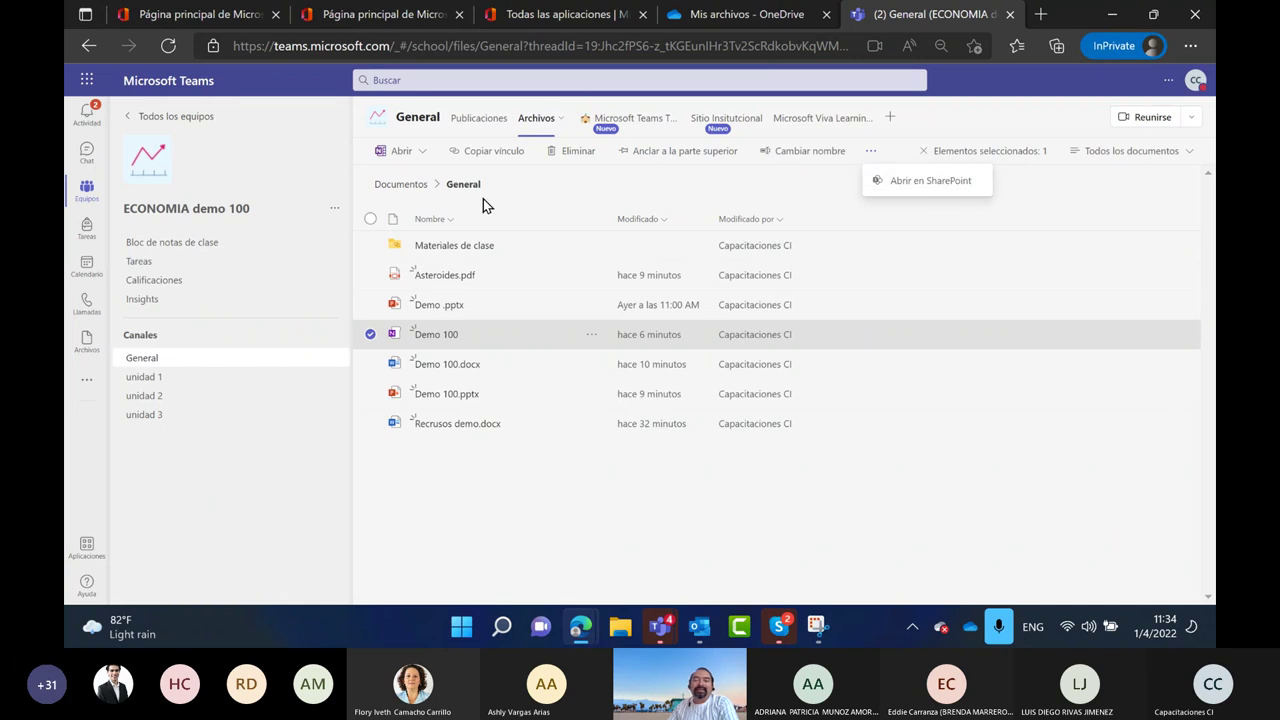
{"action": "left_click", "coordinate": [370, 340]}
{"action": "left_click", "coordinate": [371, 305]}
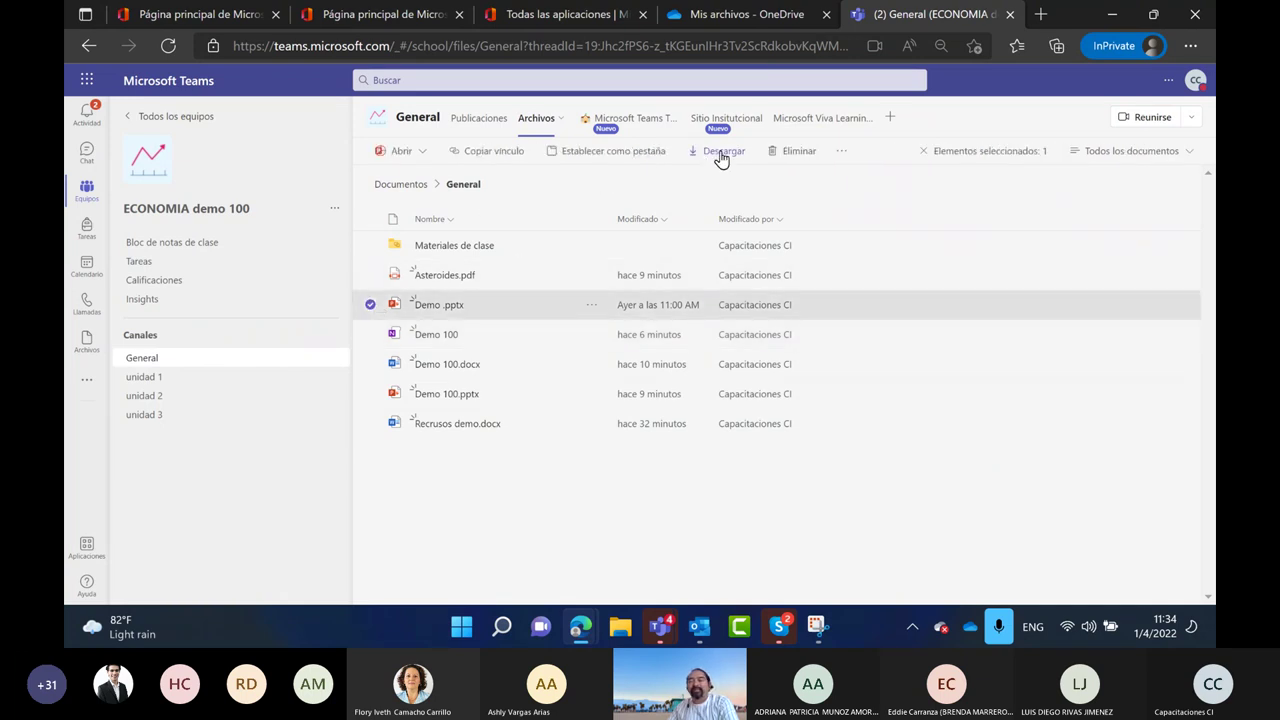
{"action": "left_click", "coordinate": [722, 158]}
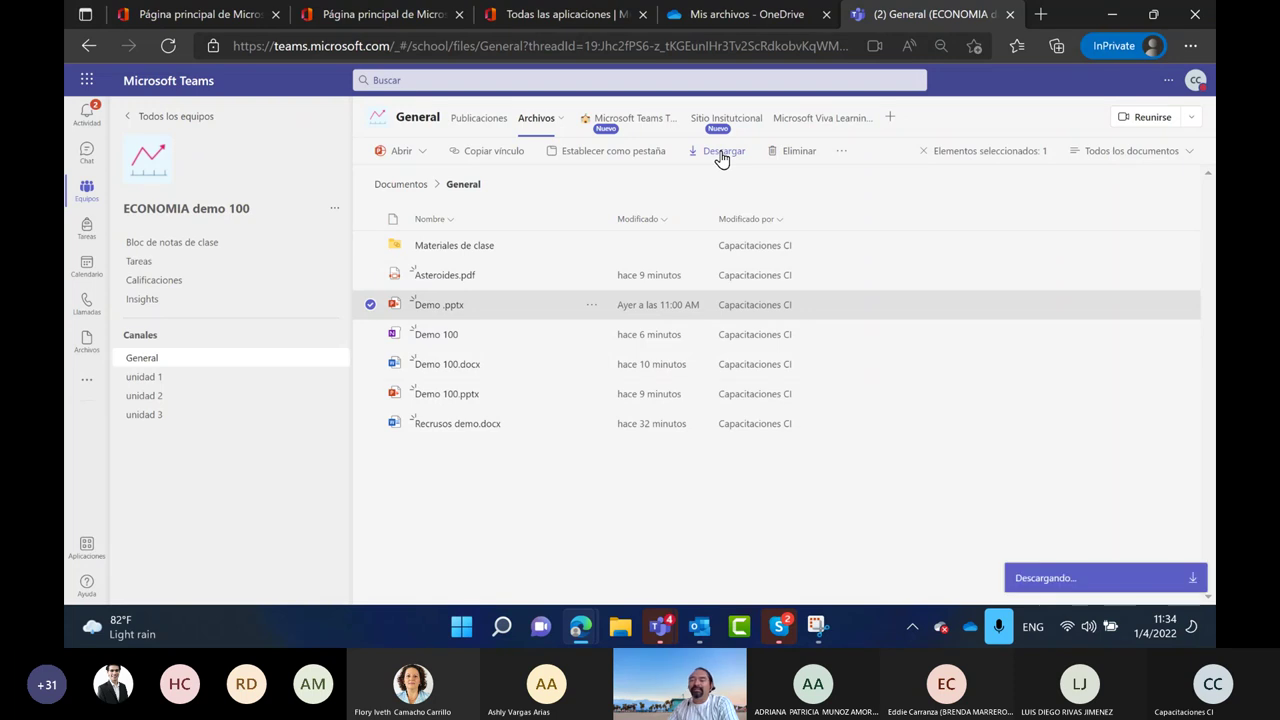
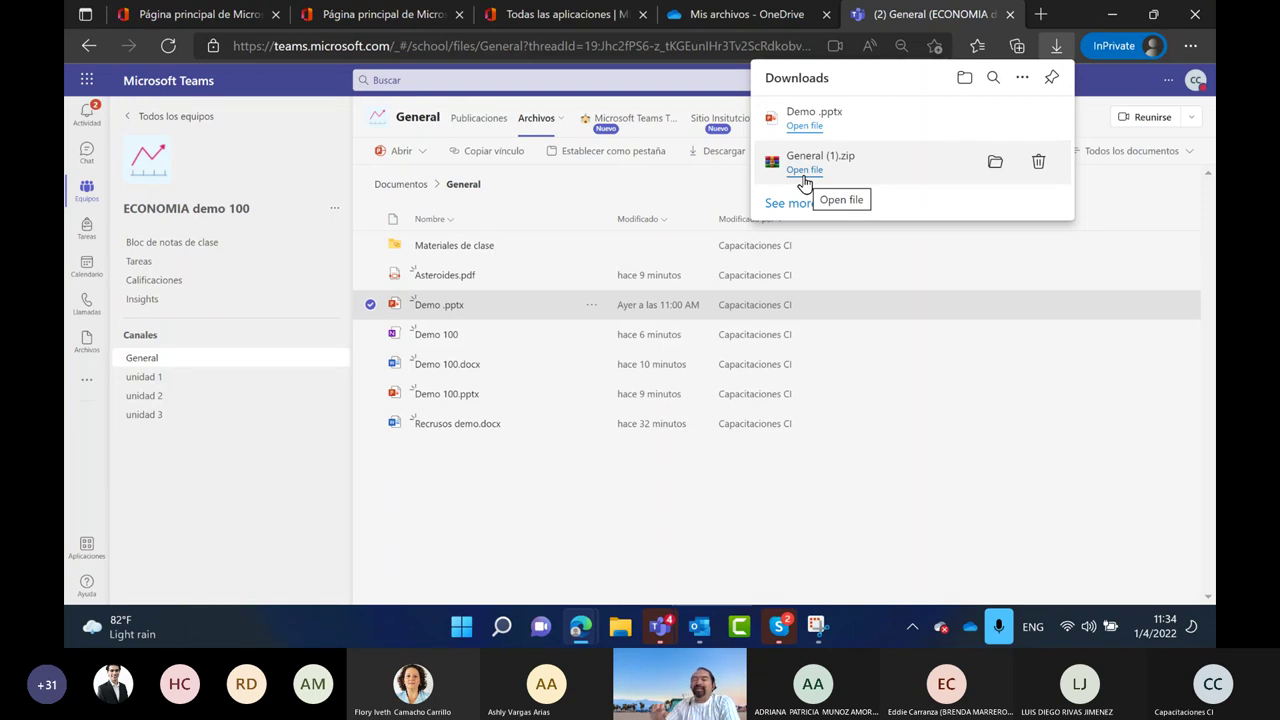
Download Demo 100.pptx and Recursos demo.docx together as a zip, then clear the file selection
{"action": "left_click", "coordinate": [370, 394]}
{"action": "left_click", "coordinate": [370, 424]}
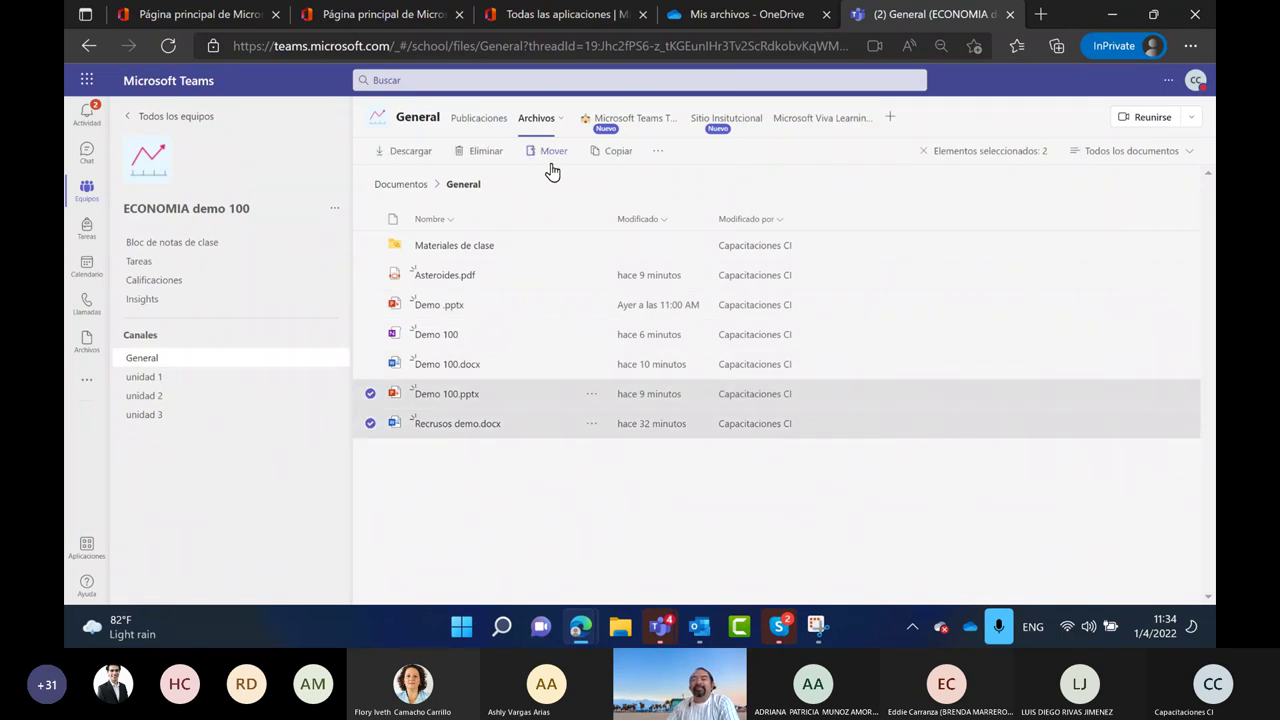
{"action": "left_click", "coordinate": [404, 157]}
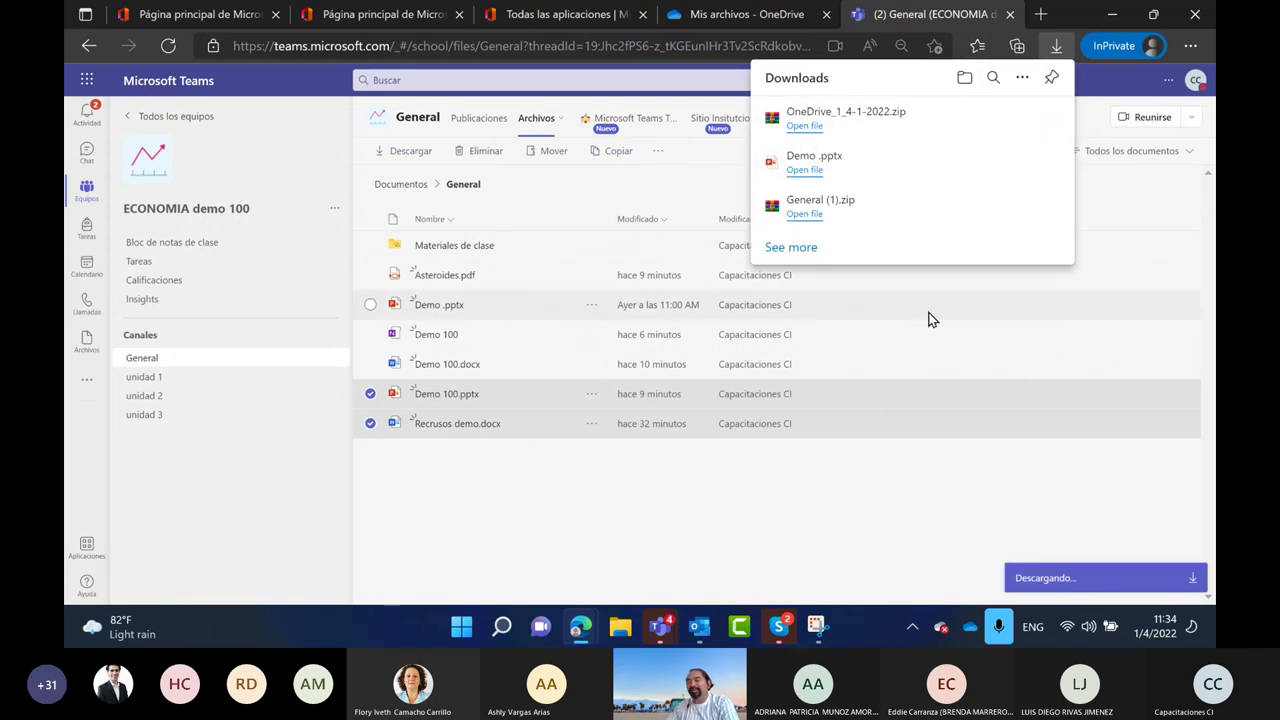
{"action": "left_click", "coordinate": [1053, 313]}
{"action": "left_click", "coordinate": [370, 304]}
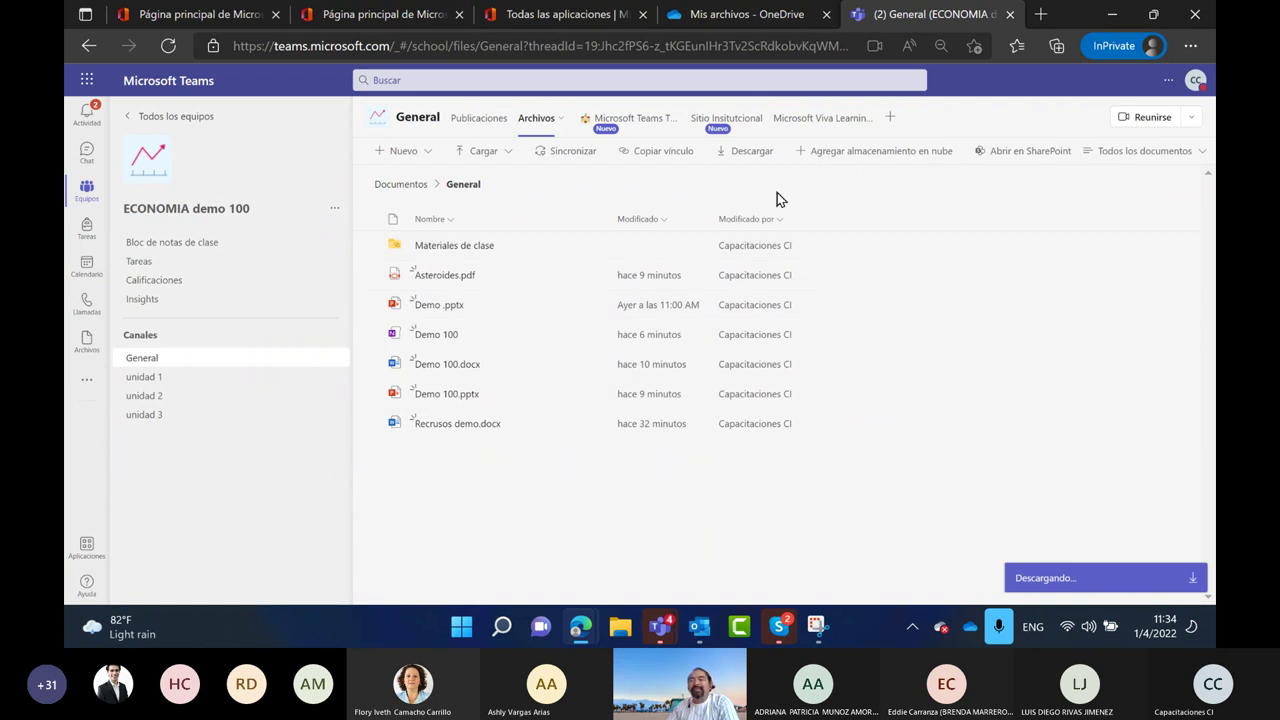
Connect Google Drive as cloud storage, signing in with the Google account's e-mail and password
{"action": "left_click", "coordinate": [869, 155]}
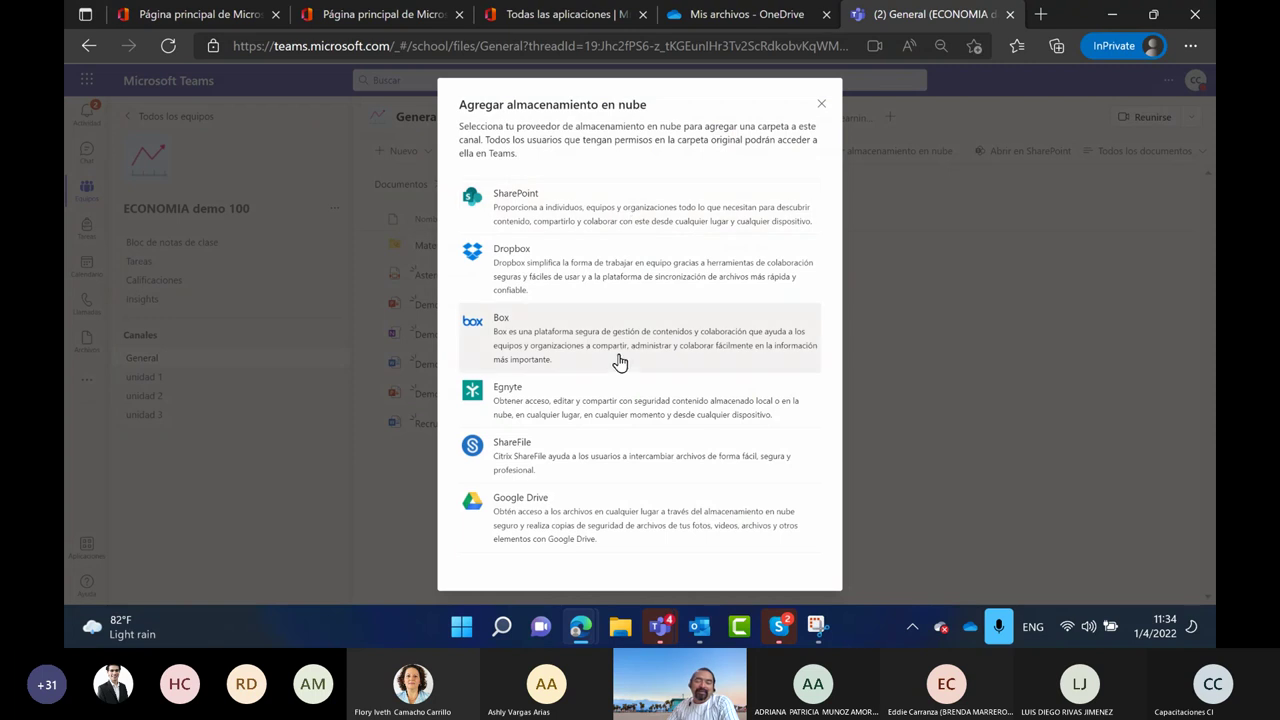
{"action": "left_click", "coordinate": [552, 518]}
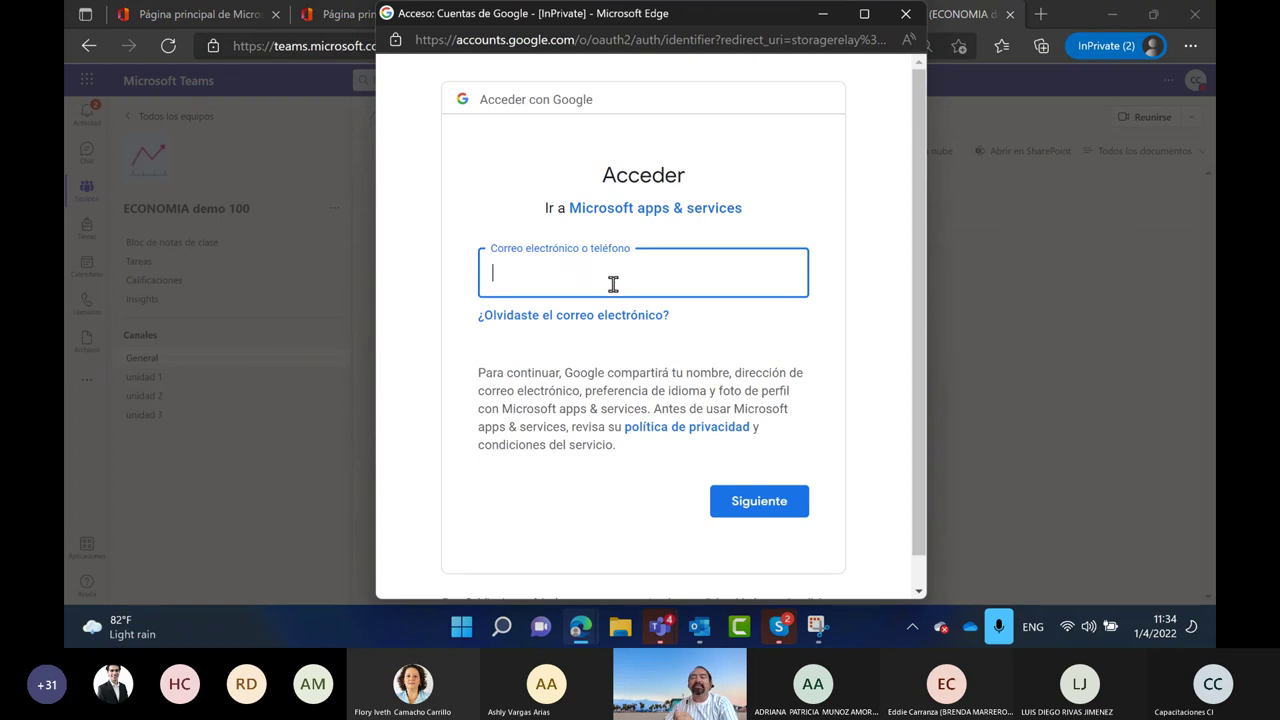
{"action": "left_click", "coordinate": [612, 283]}
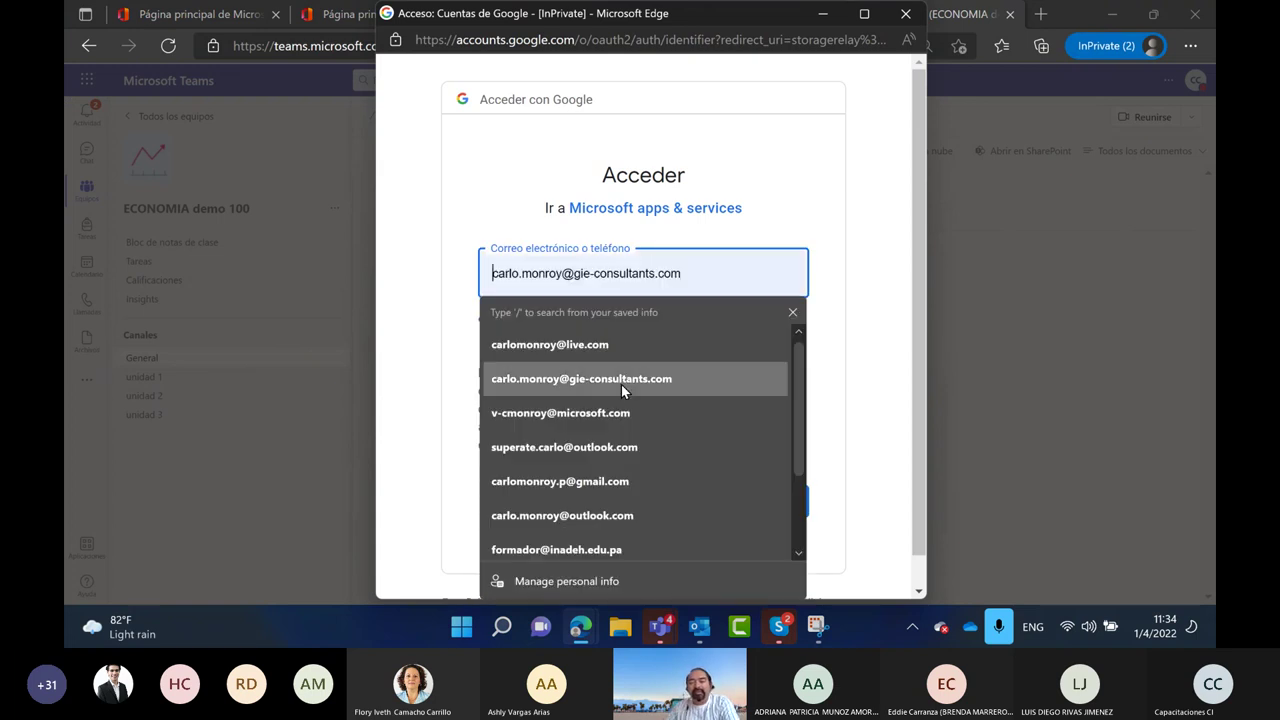
{"action": "scroll", "coordinate": [597, 480], "scroll_direction": "down", "scroll_amount": 2}
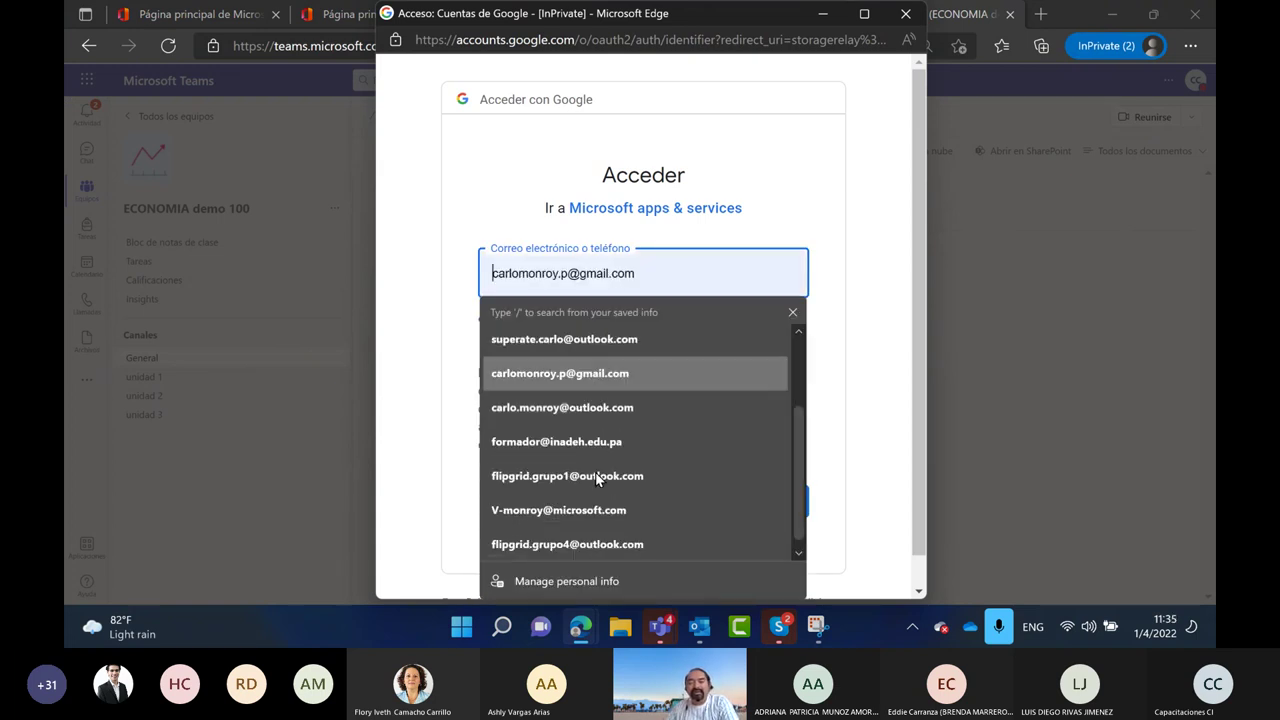
{"action": "left_click", "coordinate": [608, 376]}
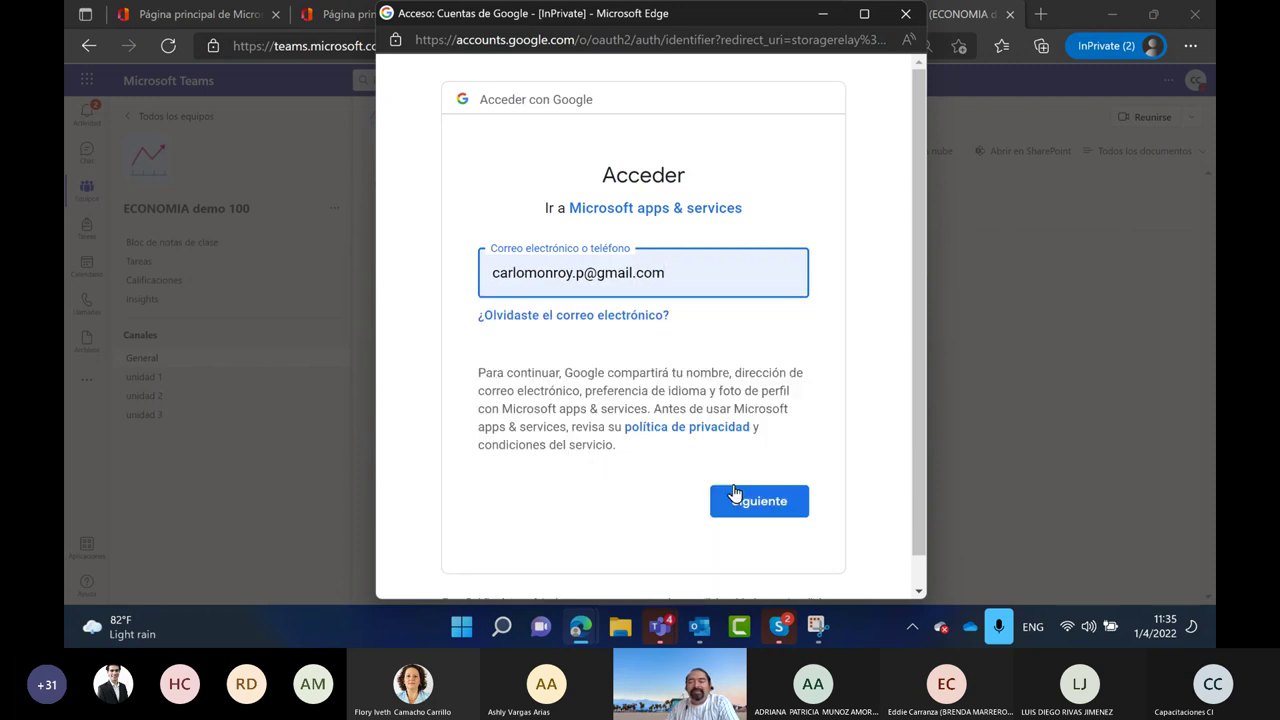
{"action": "left_click", "coordinate": [757, 497]}
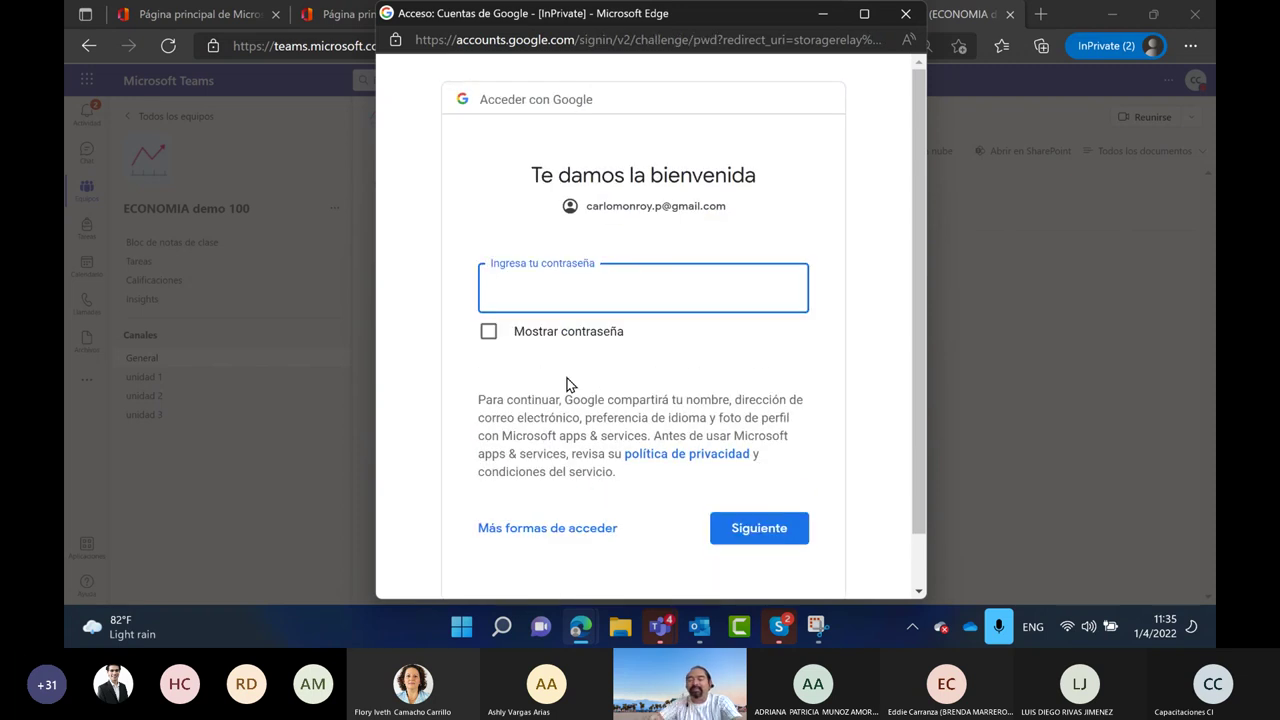
{"action": "type", "text": "••••••••••"}
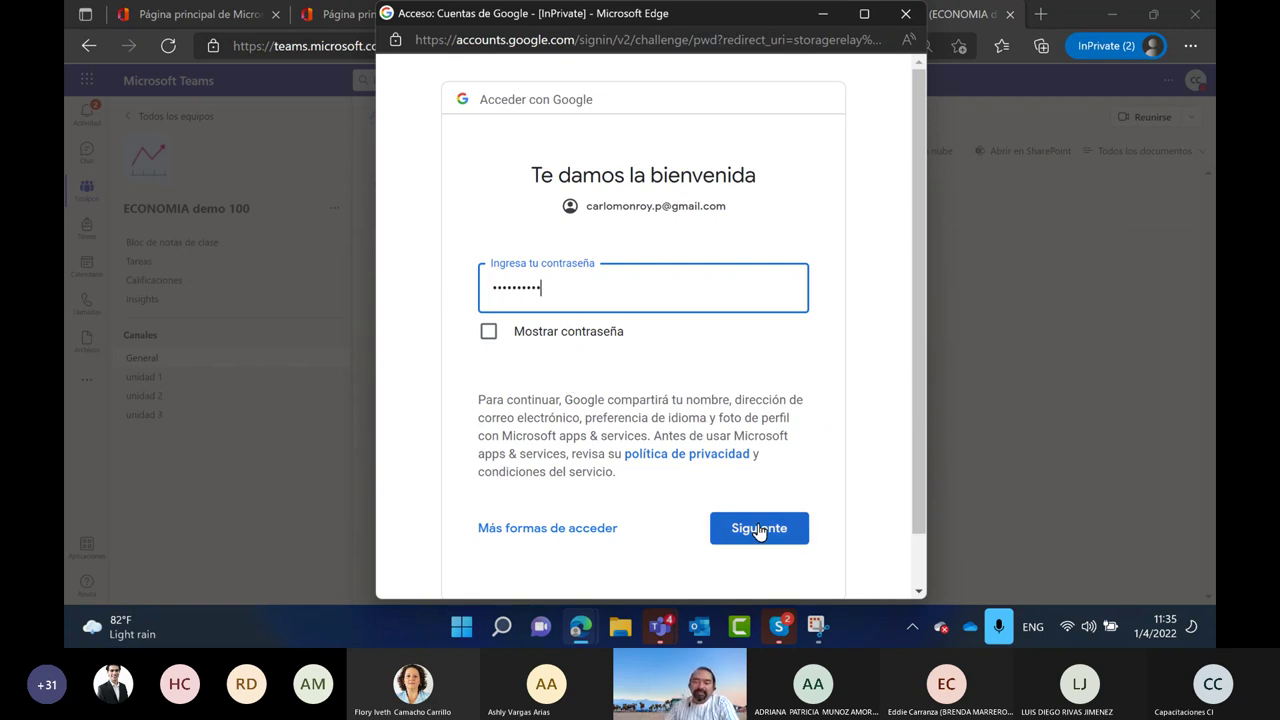
{"action": "left_click", "coordinate": [758, 530]}
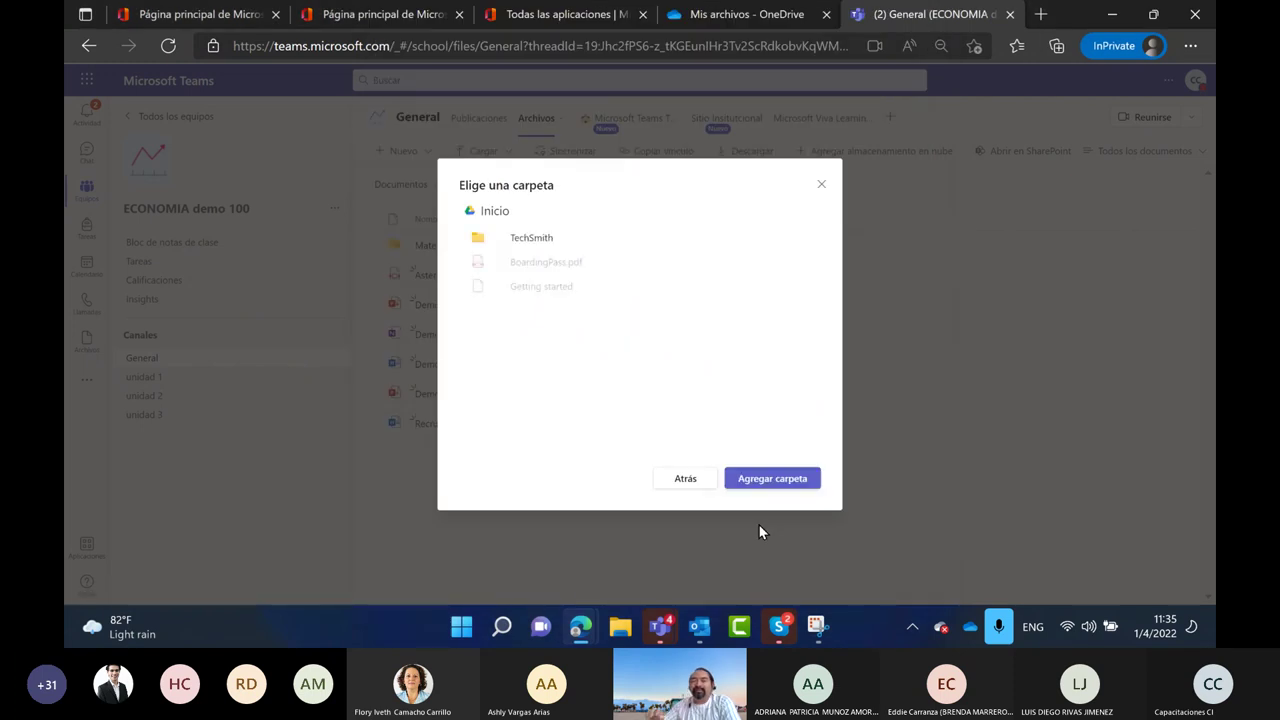
Add the Google Drive Inicio folder to the General channel, open it, and return to the file list
{"action": "left_click", "coordinate": [785, 482]}
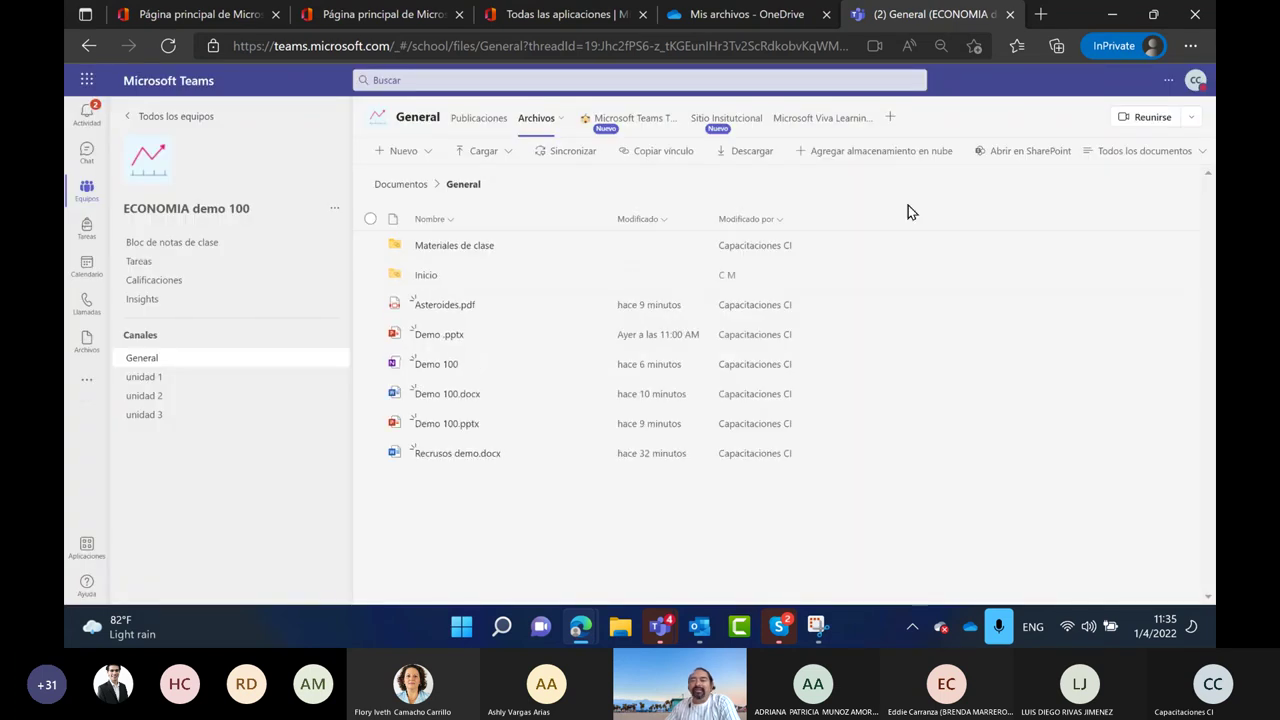
{"action": "left_click", "coordinate": [428, 277]}
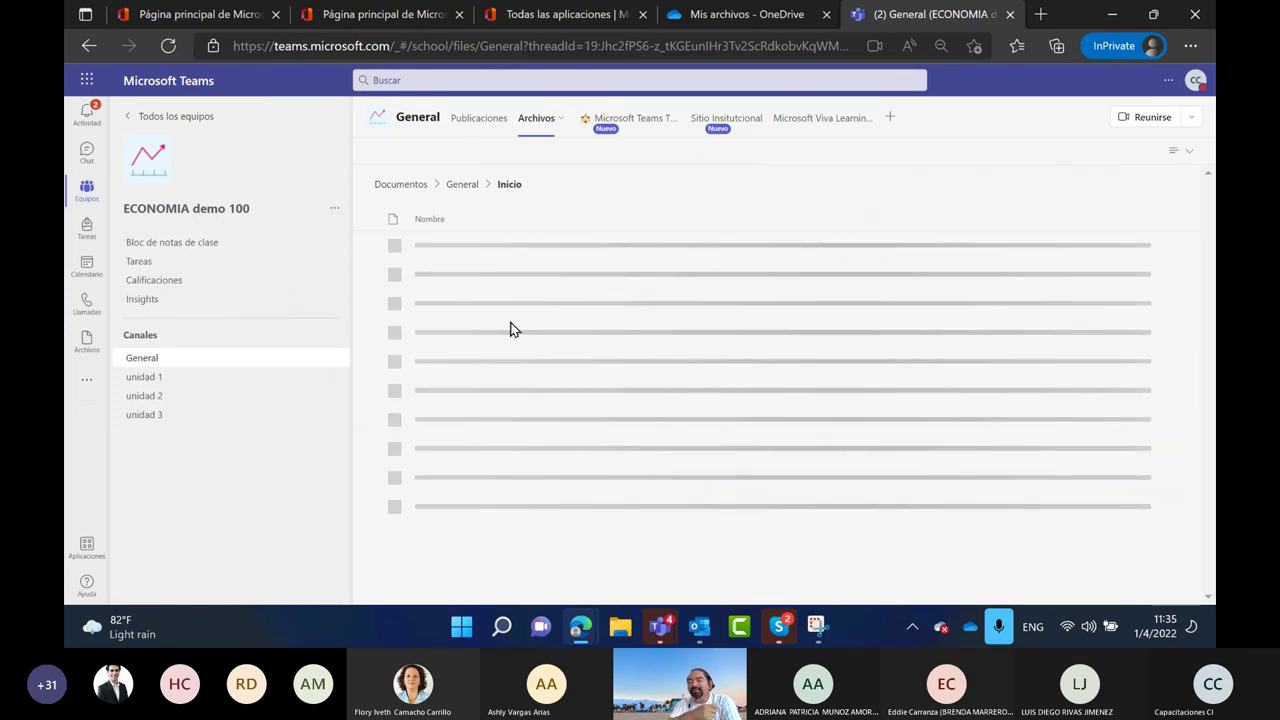
{"action": "left_click", "coordinate": [461, 188]}
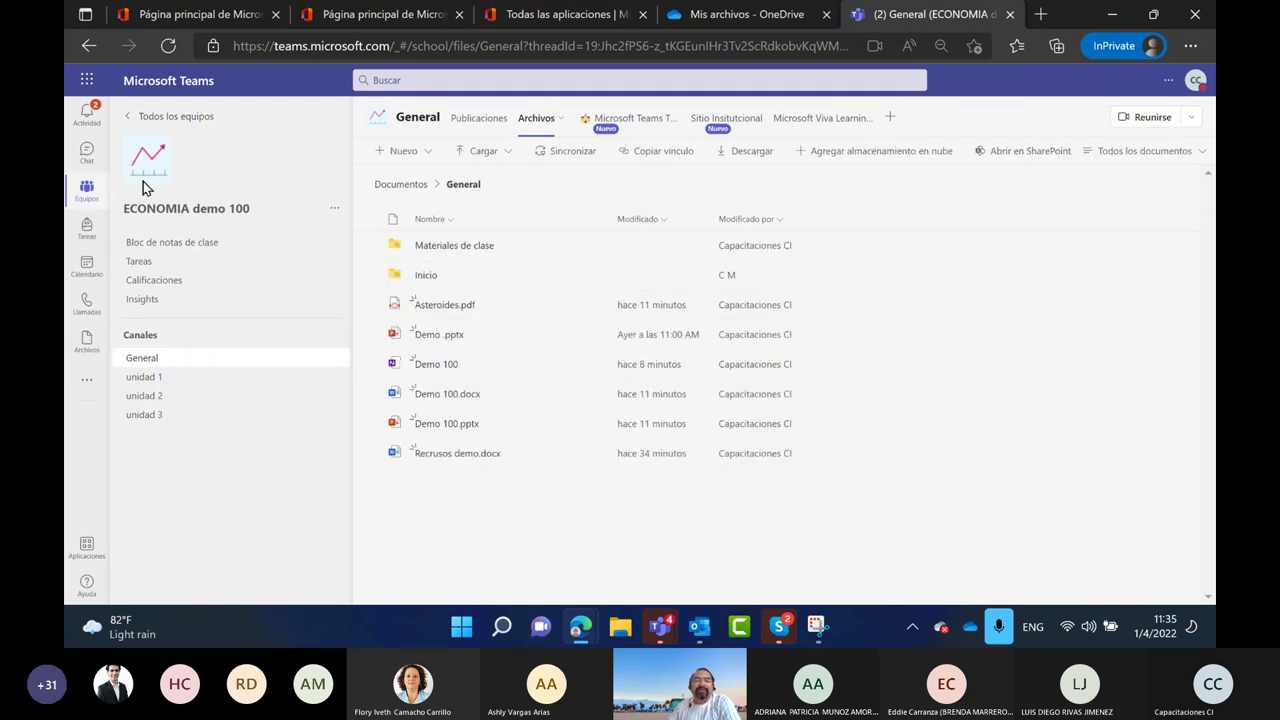
{"action": "left_click", "coordinate": [817, 627]}
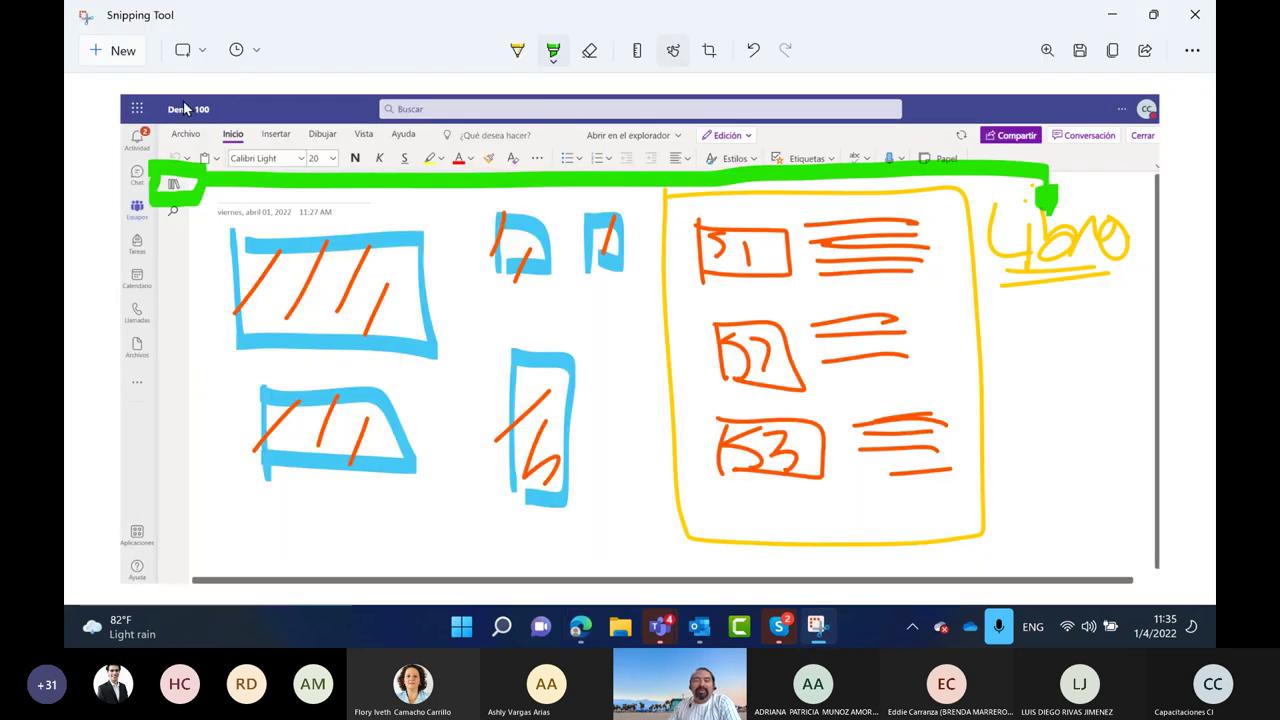
Snip the Teams browser window and circle the Archivos tab in green with a line leading down
{"action": "left_click", "coordinate": [118, 50]}
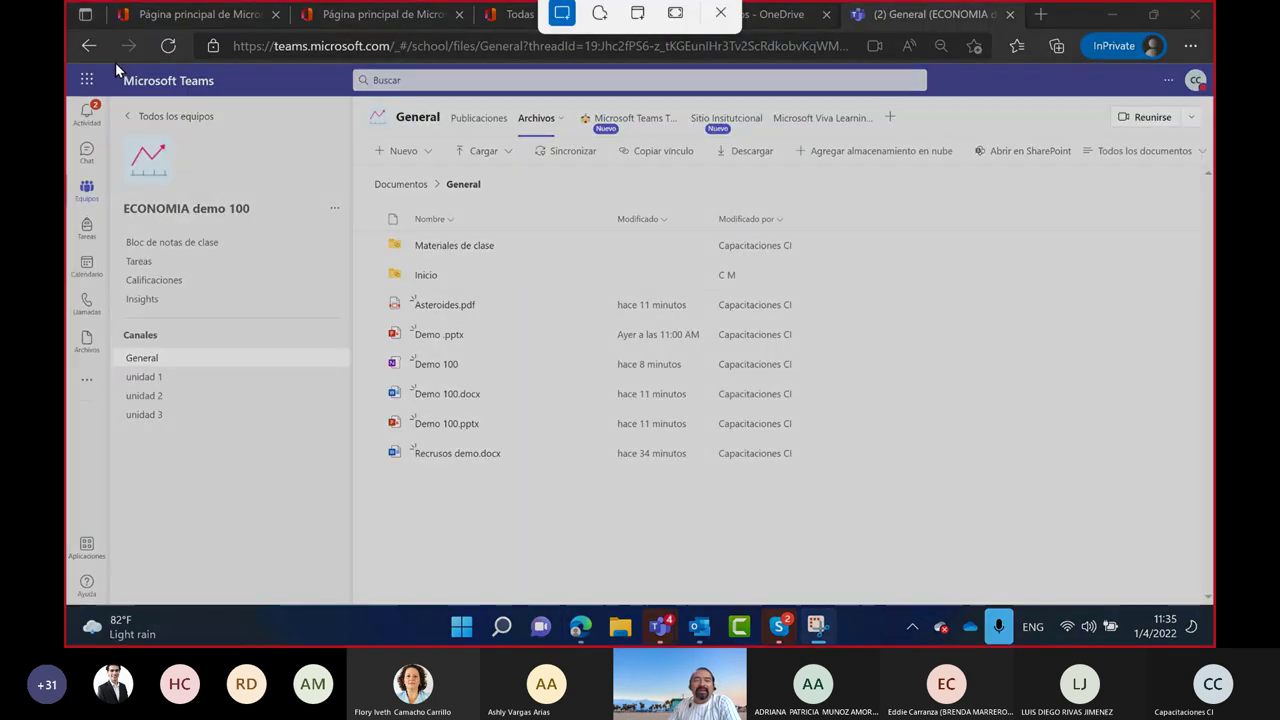
{"action": "left_click_drag", "start_coordinate": [74, 64], "coordinate": [1214, 606]}
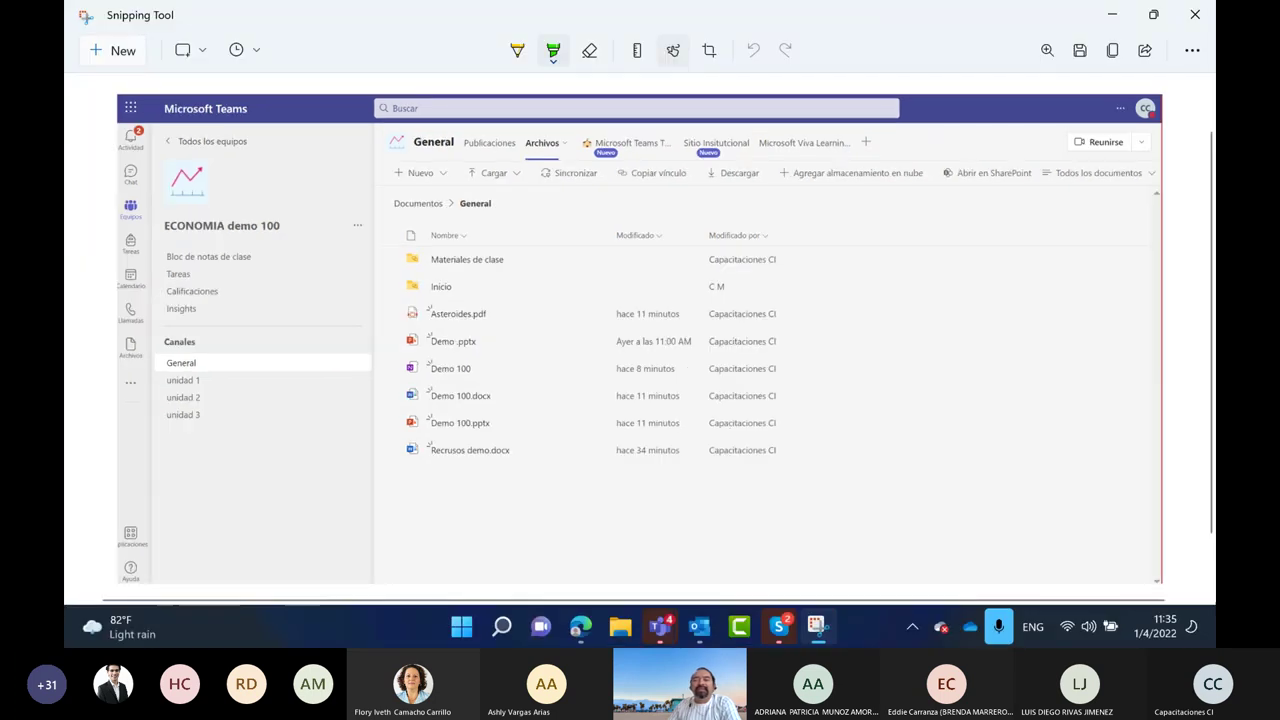
{"action": "mouse_move", "coordinate": [545, 122]}
{"action": "left_mouse_down"}
{"action": "mouse_move", "coordinate": [560, 185]}
{"action": "mouse_move", "coordinate": [546, 197]}
{"action": "mouse_move", "coordinate": [559, 515]}
{"action": "mouse_move", "coordinate": [162, 480]}
{"action": "mouse_move", "coordinate": [120, 366]}
{"action": "mouse_move", "coordinate": [138, 398]}
{"action": "left_mouse_up"}
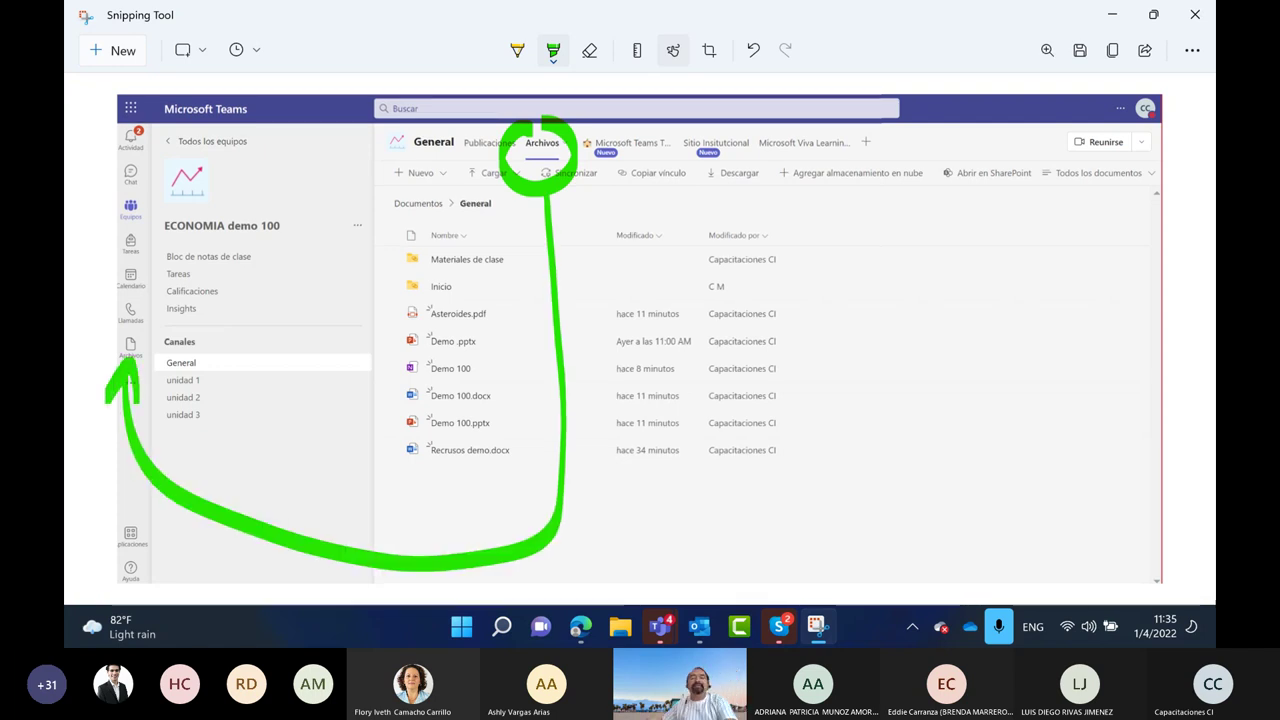
{"action": "left_click", "coordinate": [1117, 17]}
{"action": "left_click", "coordinate": [89, 350]}
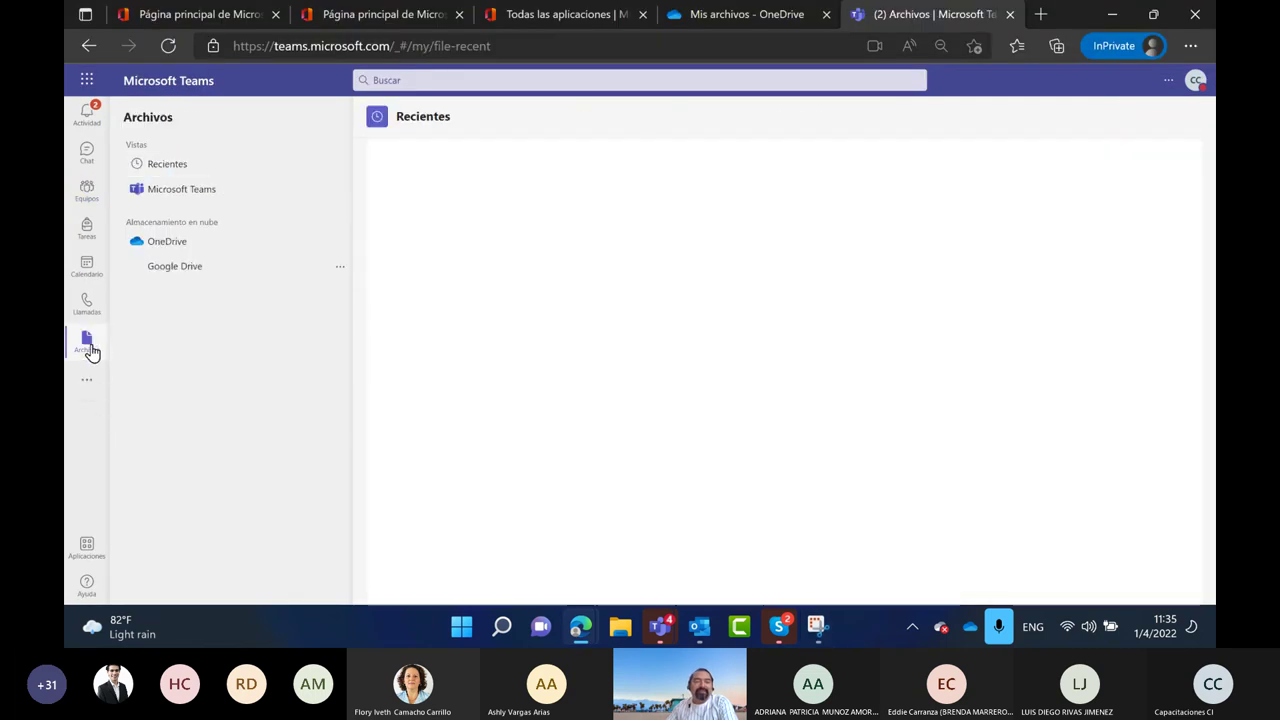
Start syncing the OneDrive files to the computer from the OneDrive web page
{"action": "left_click", "coordinate": [166, 247]}
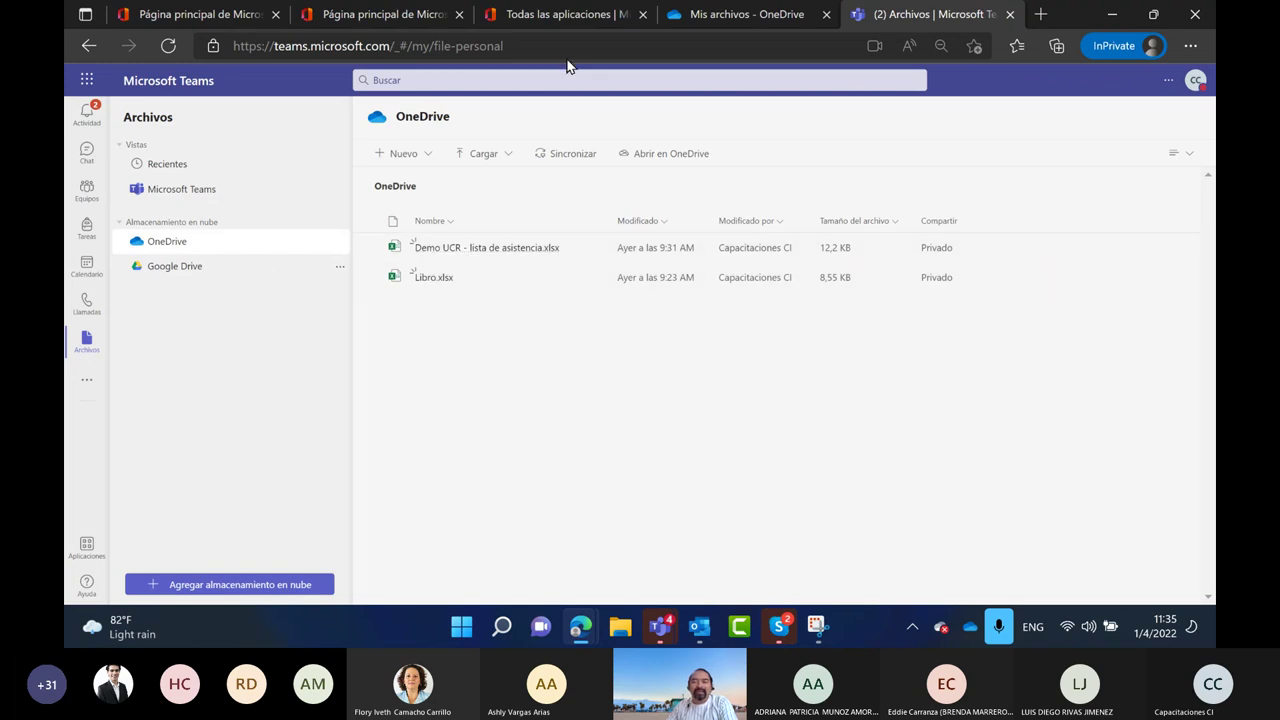
{"action": "left_click", "coordinate": [726, 20]}
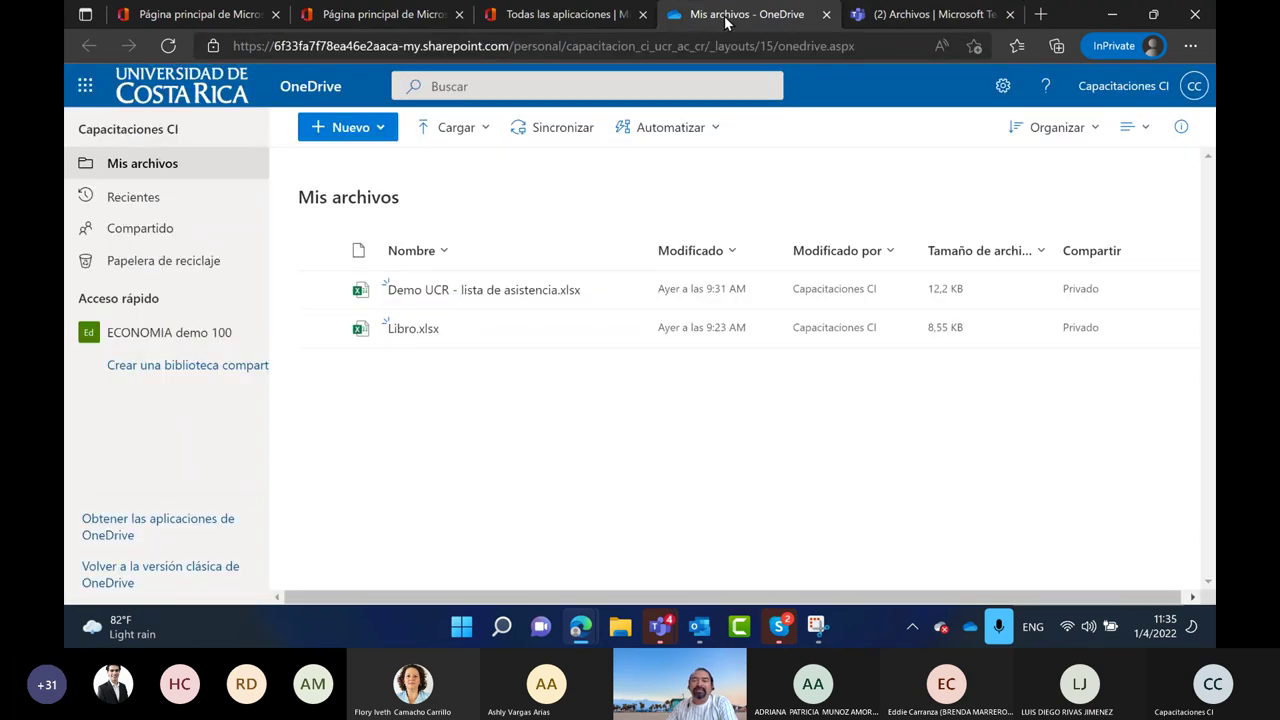
{"action": "left_click", "coordinate": [560, 131]}
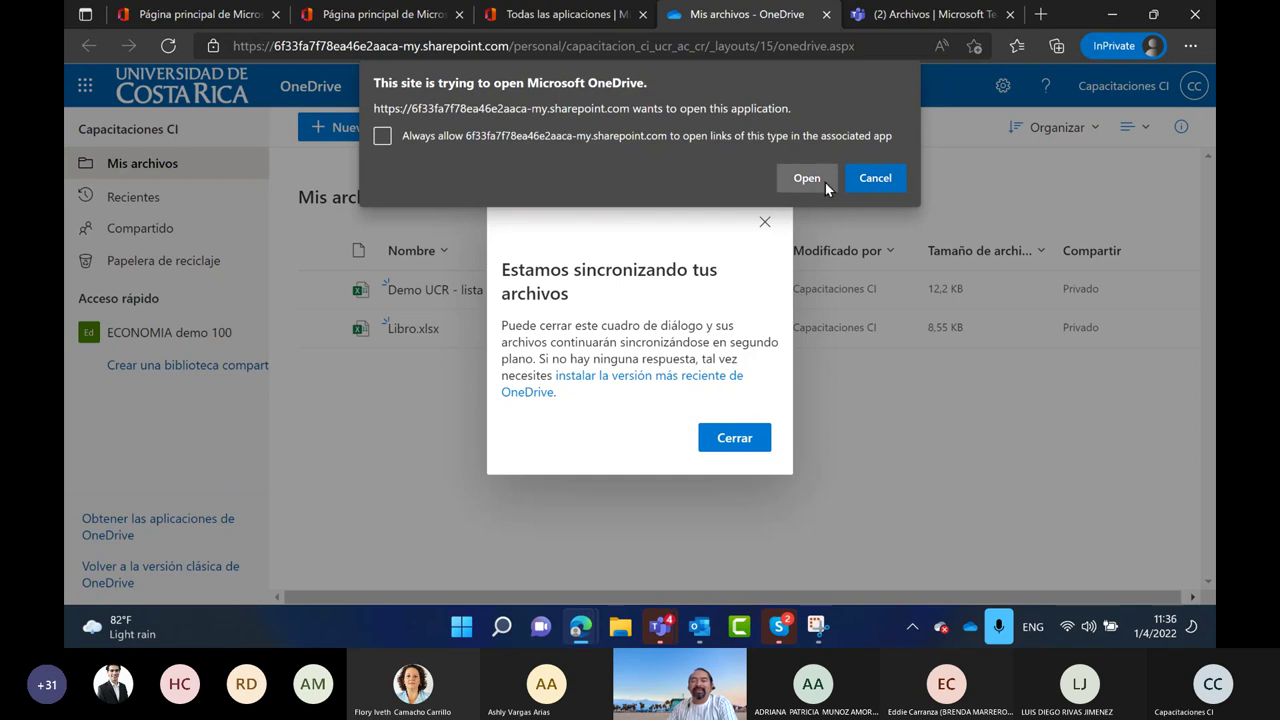
{"action": "left_click", "coordinate": [822, 180]}
{"action": "left_click", "coordinate": [752, 446]}
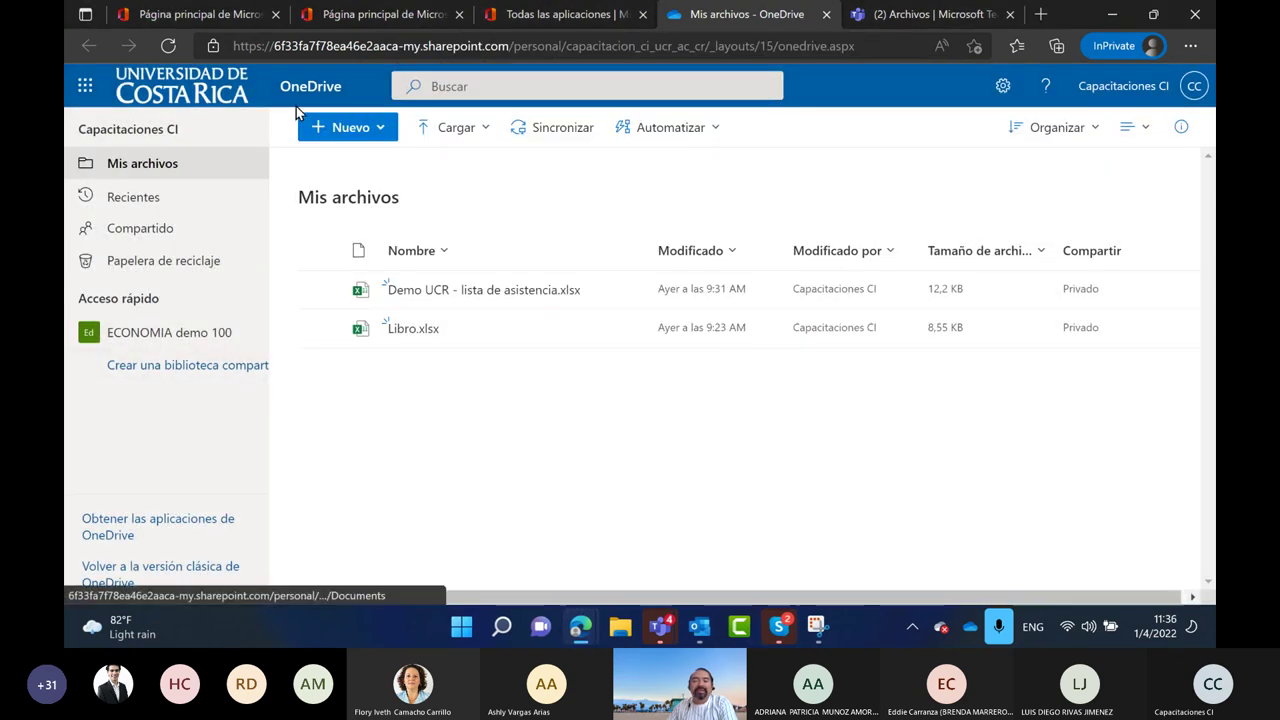
{"action": "left_click", "coordinate": [937, 18]}
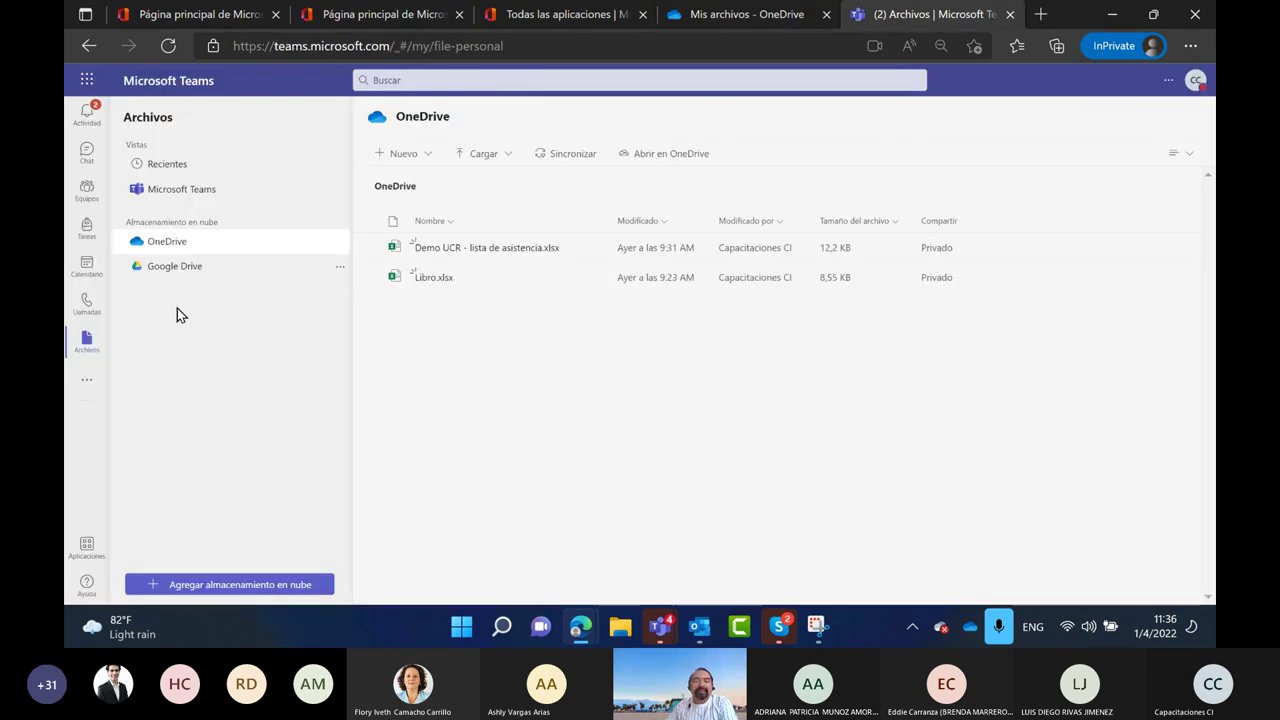
Remove Google Drive from the connected cloud storage and return to the General channel files
{"action": "left_click", "coordinate": [178, 270]}
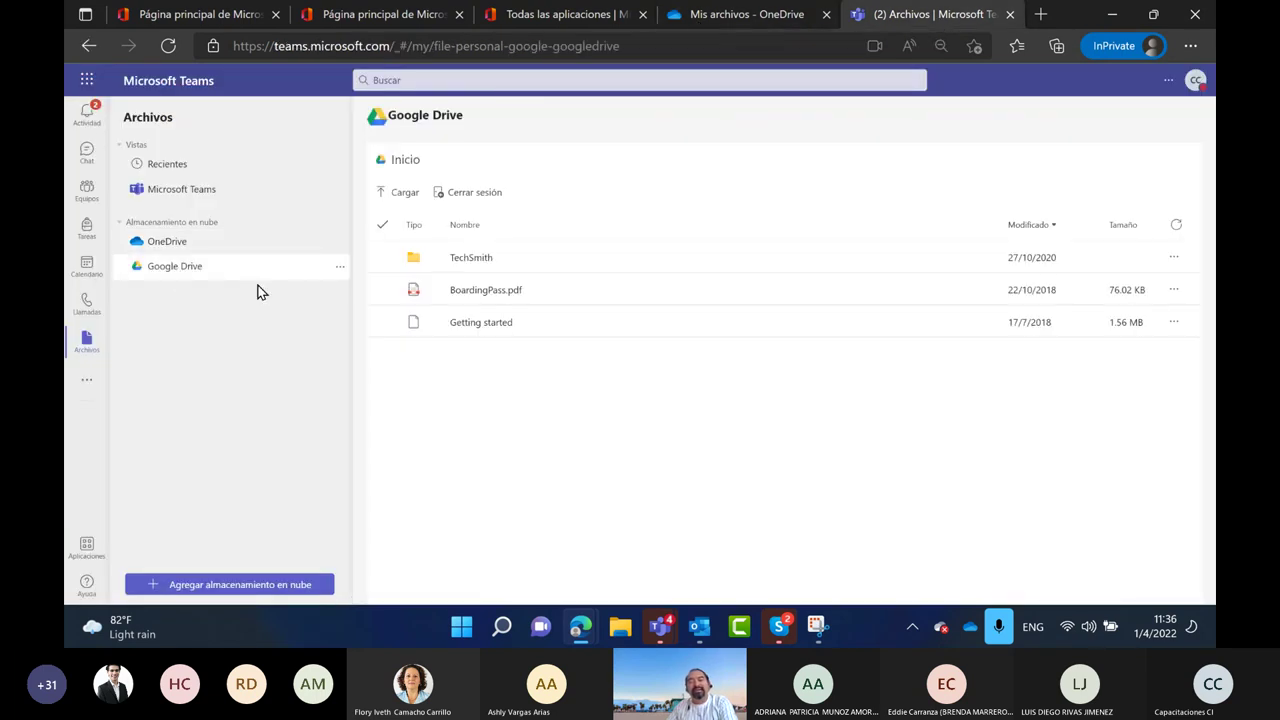
{"action": "left_click", "coordinate": [181, 189]}
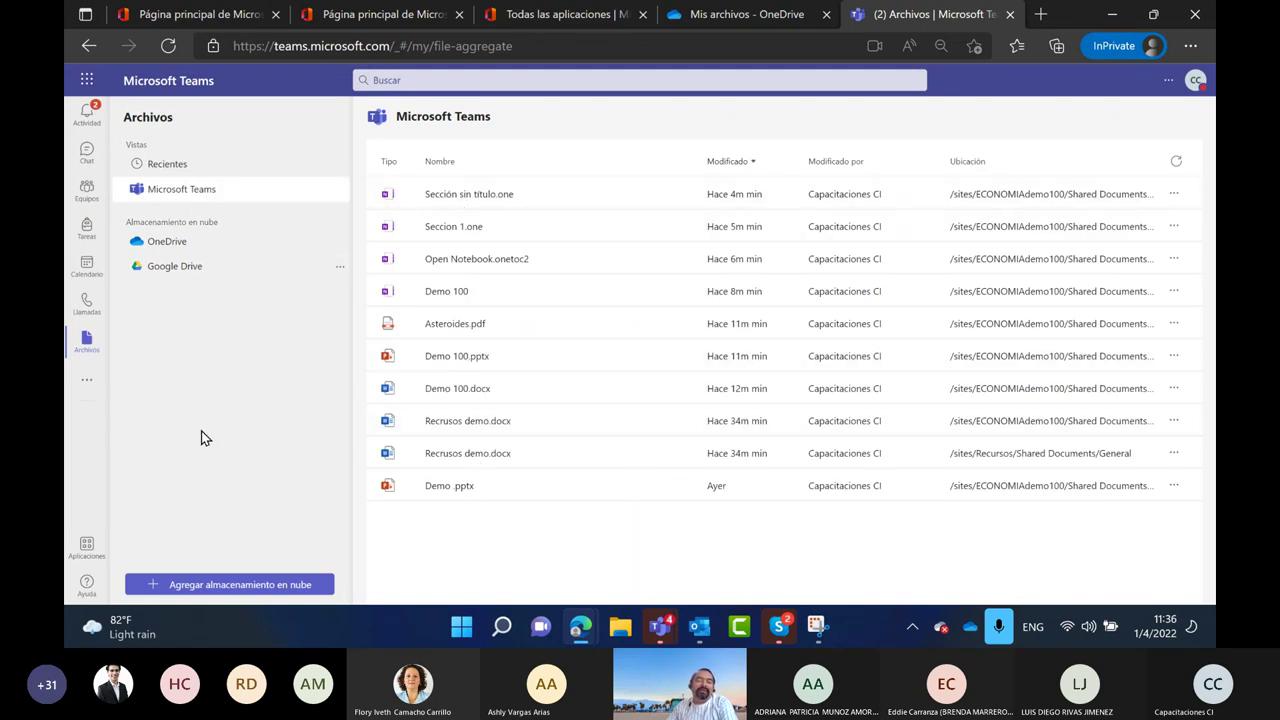
{"action": "left_click", "coordinate": [205, 274]}
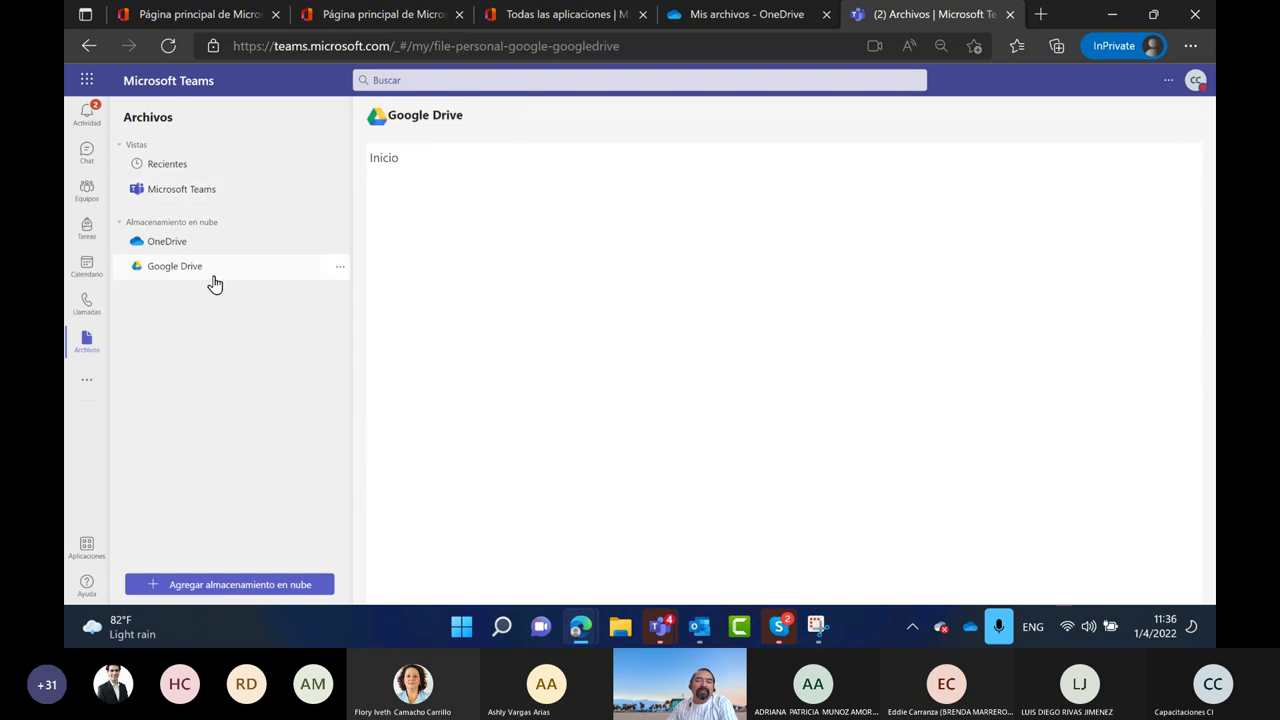
{"action": "left_click", "coordinate": [340, 270]}
{"action": "left_click", "coordinate": [337, 303]}
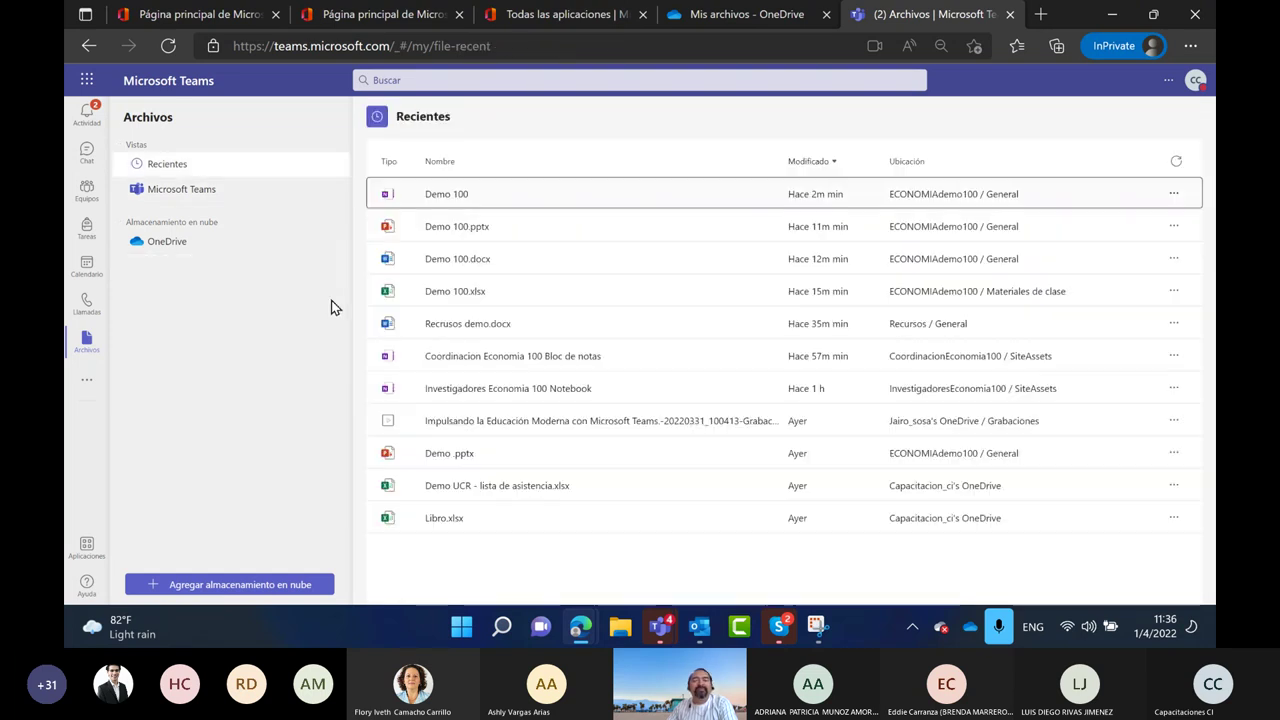
{"action": "left_click", "coordinate": [88, 190]}
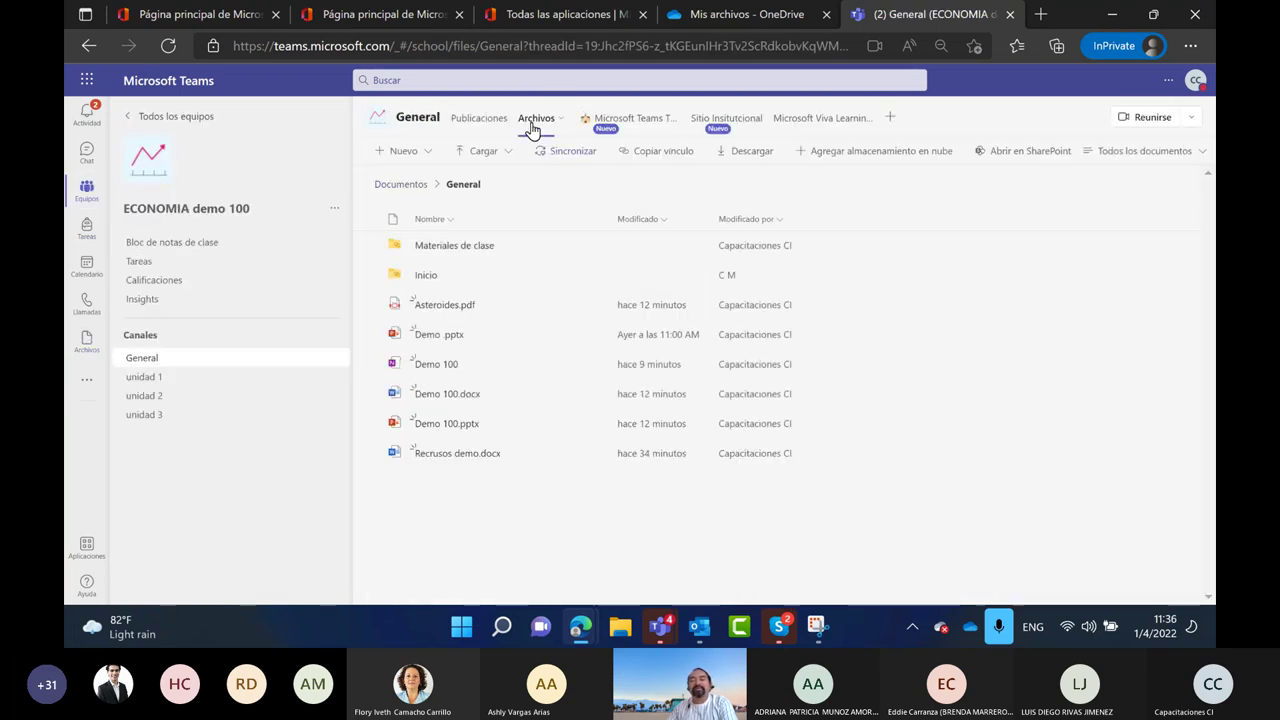
Select the Inicio folder, check its available actions, and open it
{"action": "left_click", "coordinate": [465, 283]}
{"action": "left_click", "coordinate": [592, 281]}
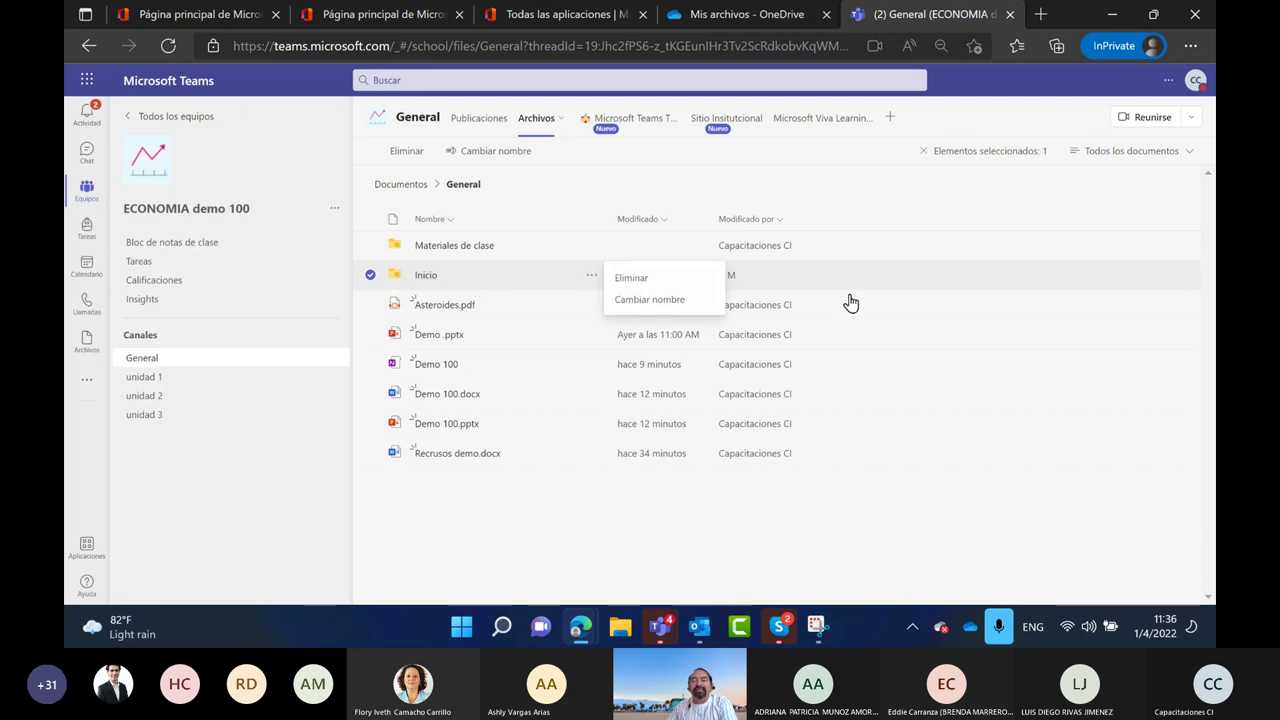
{"action": "left_click", "coordinate": [428, 276]}
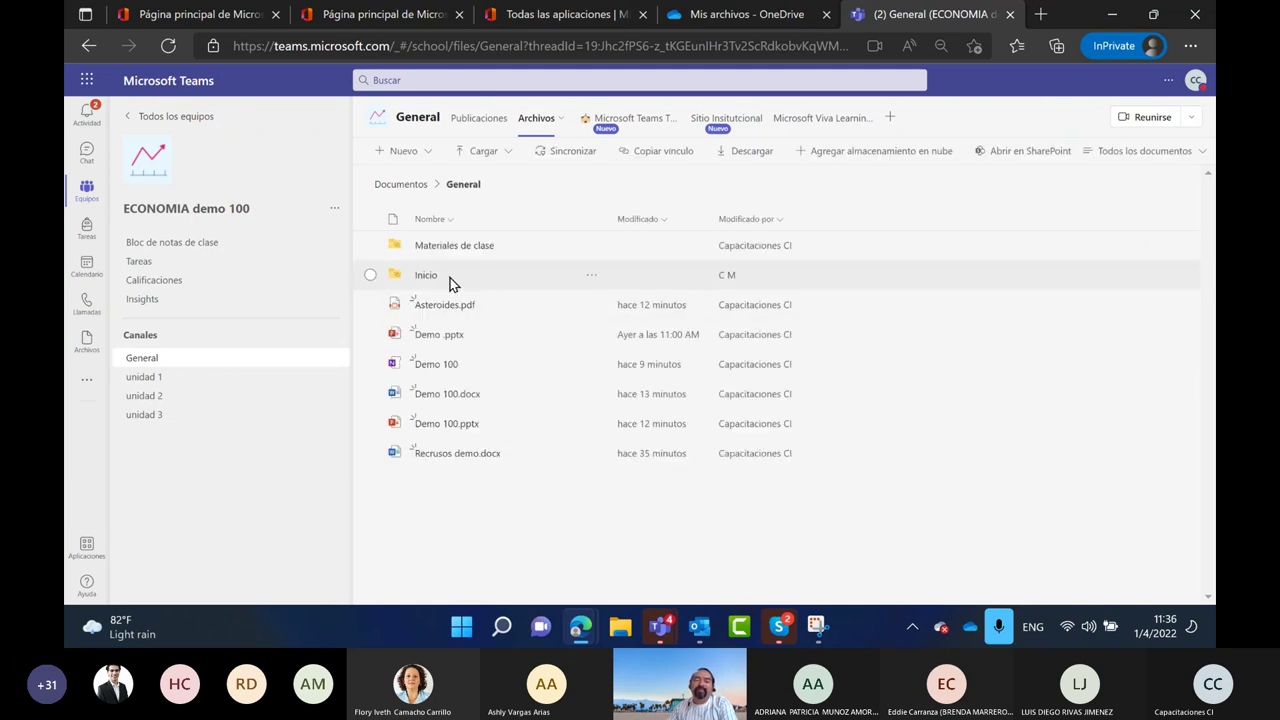
Add Google Drive as cloud storage from Recientes, dismiss the sign-in, and return to team files
{"action": "left_click", "coordinate": [85, 343]}
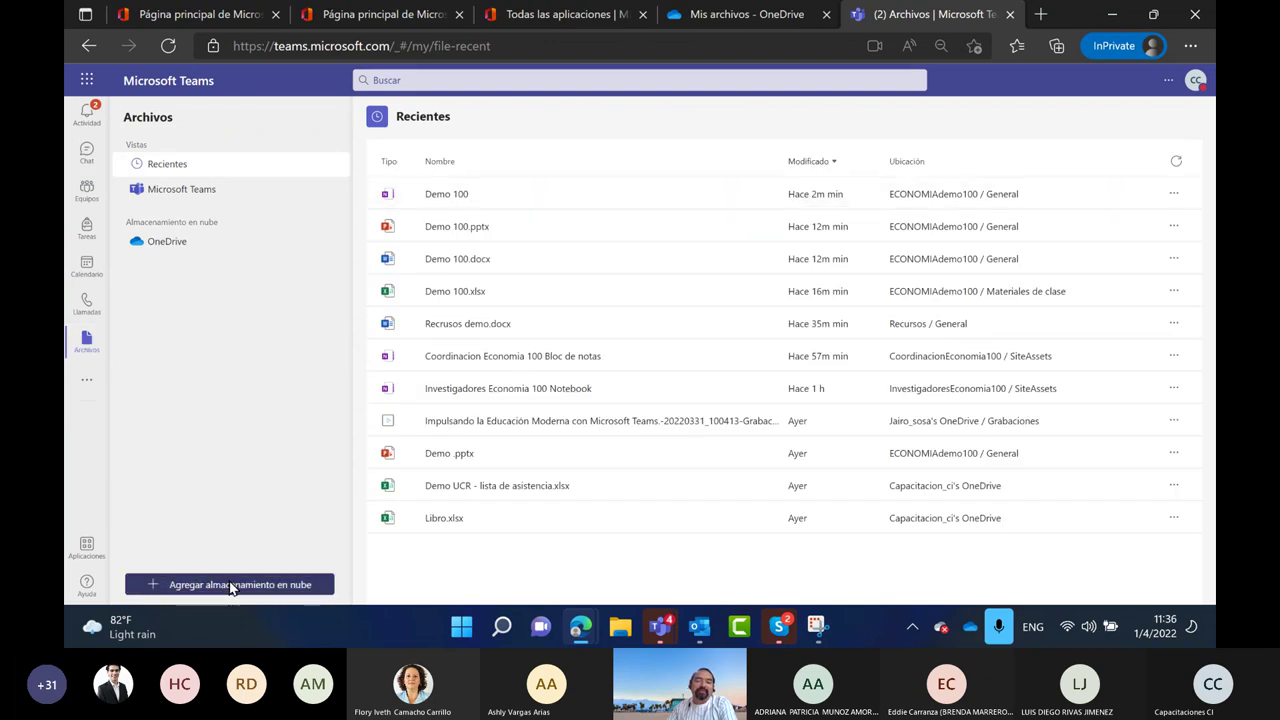
{"action": "left_click", "coordinate": [190, 584]}
{"action": "left_click", "coordinate": [558, 478]}
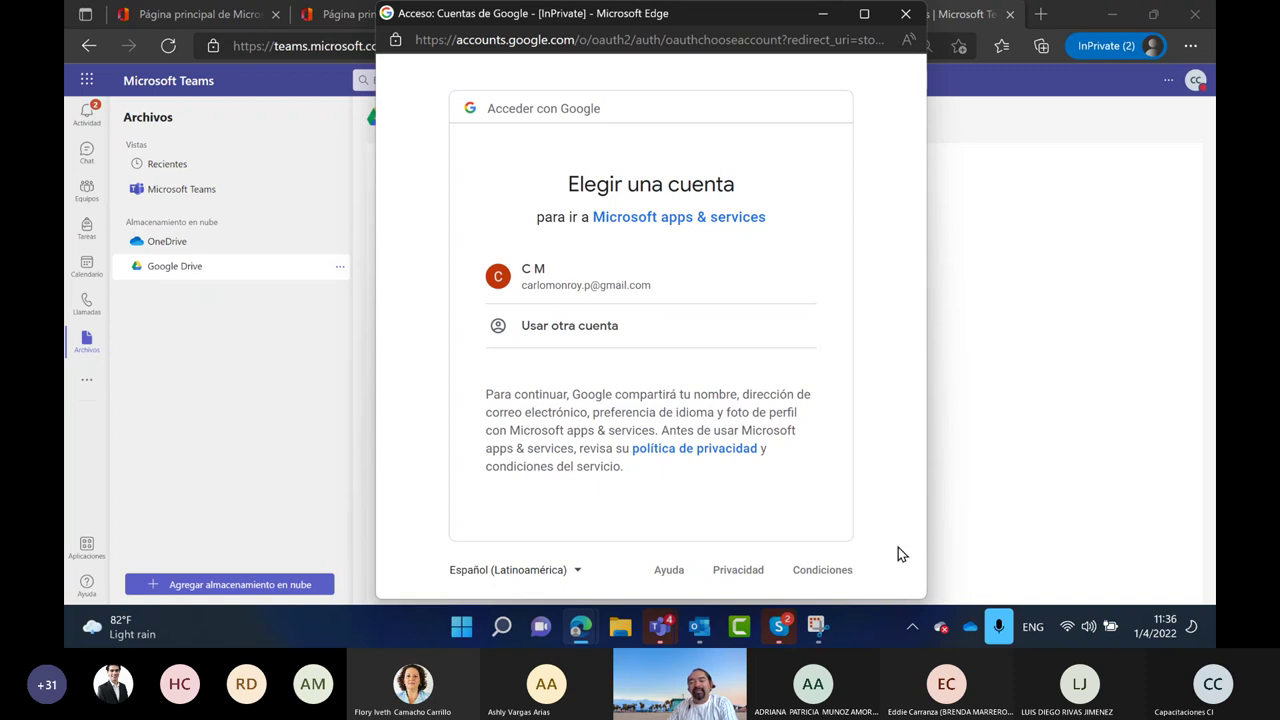
{"action": "left_click", "coordinate": [206, 371]}
{"action": "left_click", "coordinate": [86, 190]}
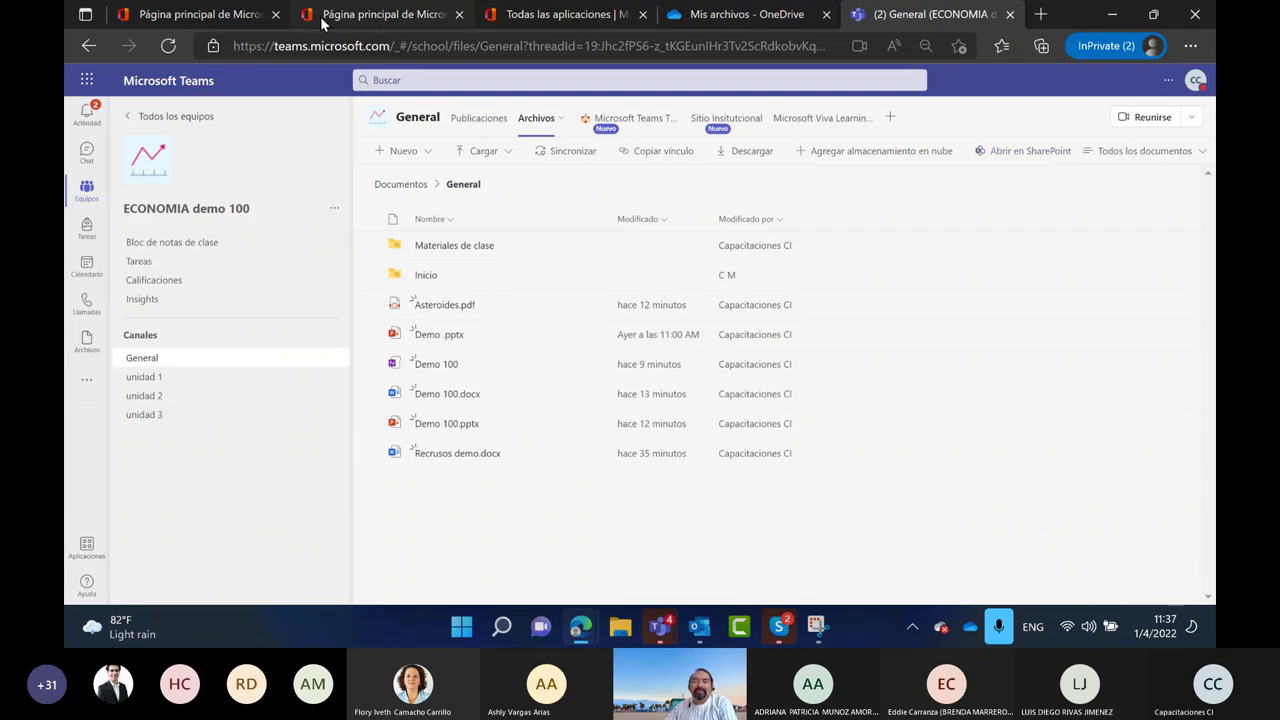
Open SharePoint from the Office apps page and browse its start page
{"action": "left_click", "coordinate": [548, 20]}
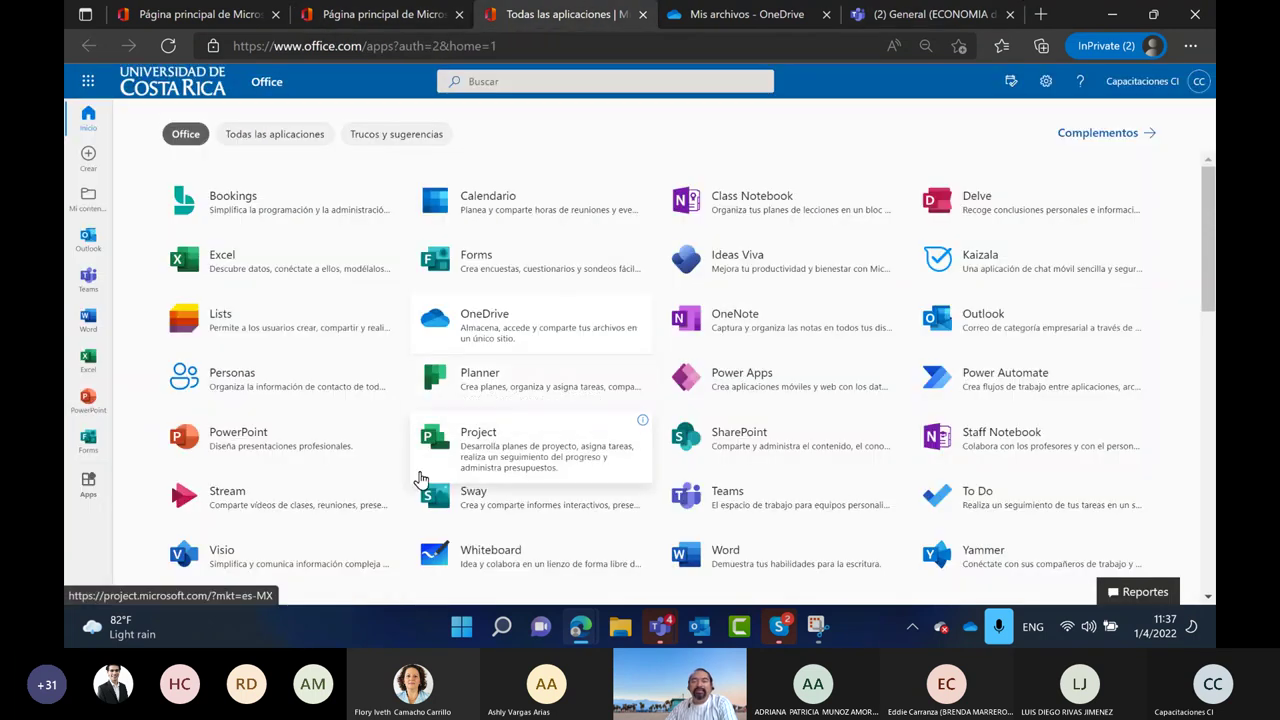
{"action": "left_click", "coordinate": [745, 450]}
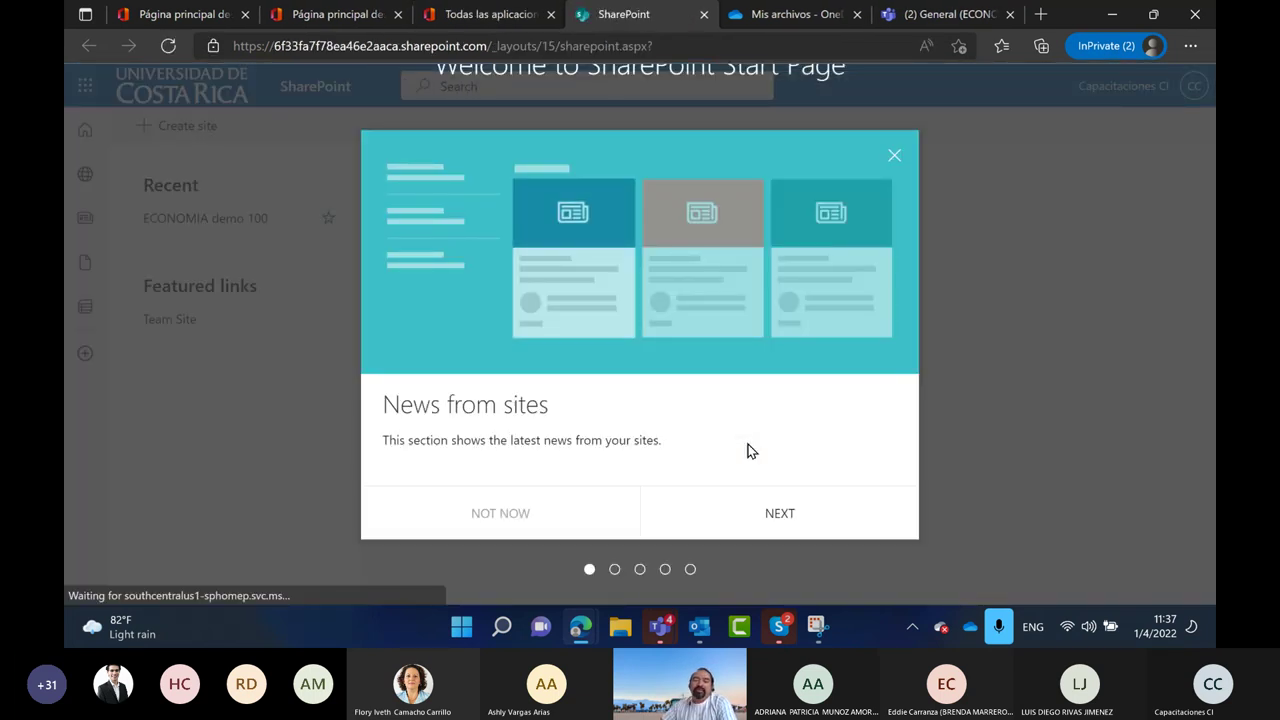
{"action": "left_click", "coordinate": [895, 157]}
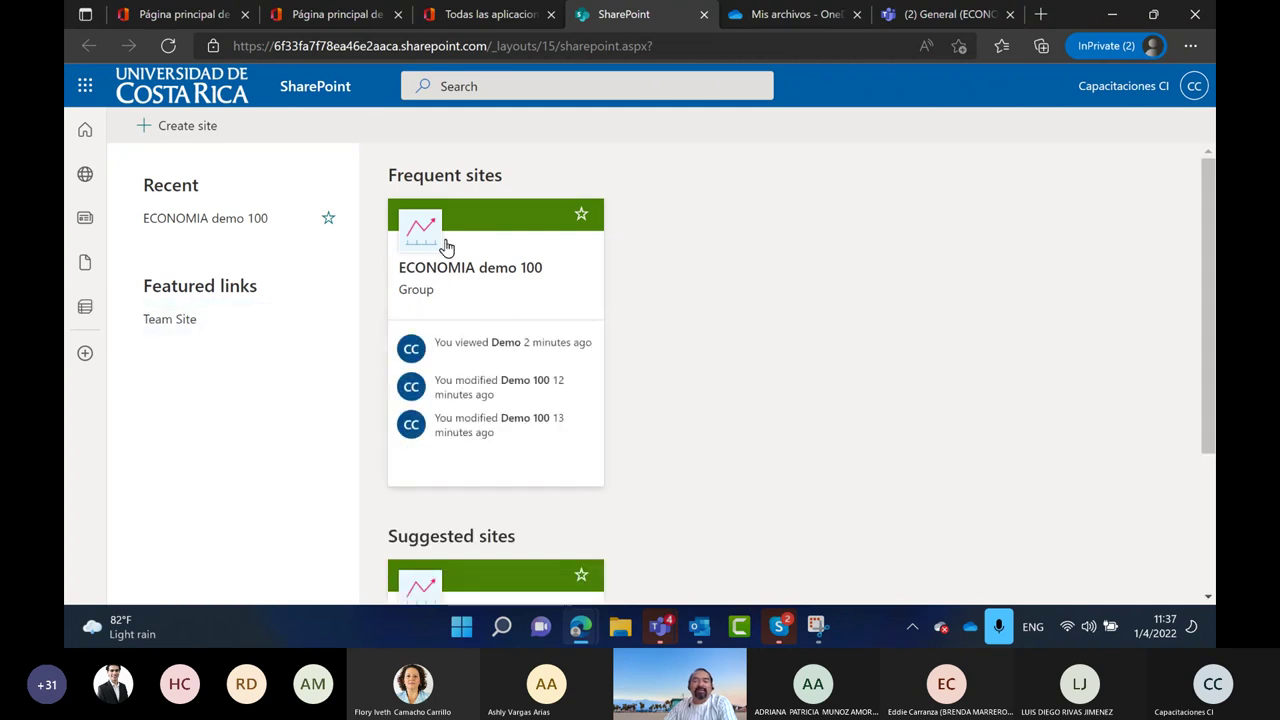
{"action": "scroll", "coordinate": [737, 371], "scroll_direction": "down", "scroll_amount": 2}
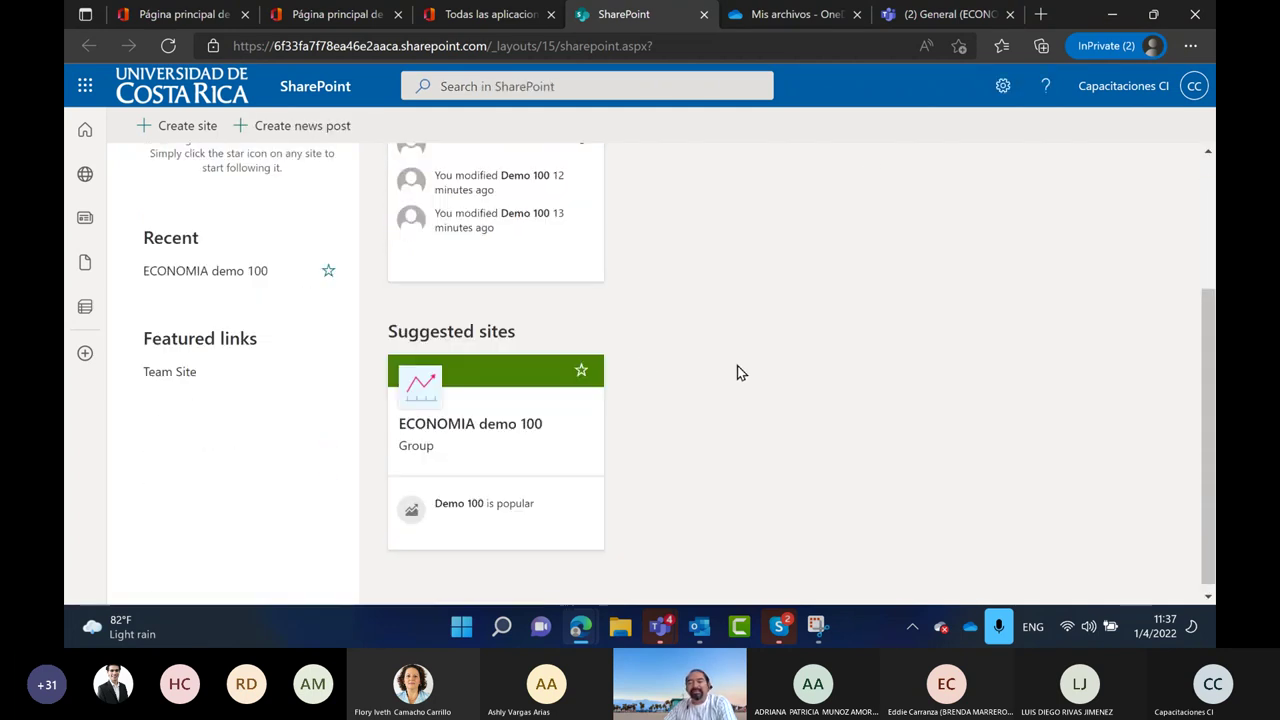
{"action": "scroll", "coordinate": [729, 371], "scroll_direction": "up", "scroll_amount": 2}
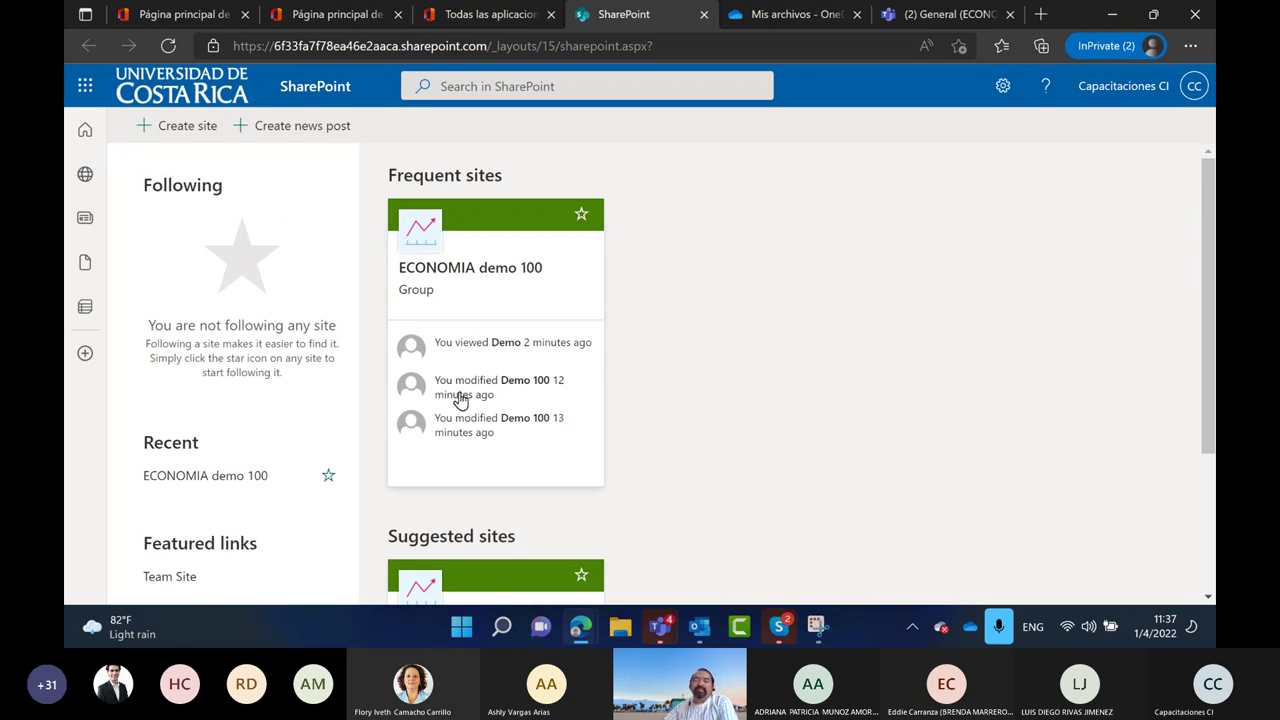
{"action": "scroll", "coordinate": [462, 320], "scroll_direction": "down", "scroll_amount": 2}
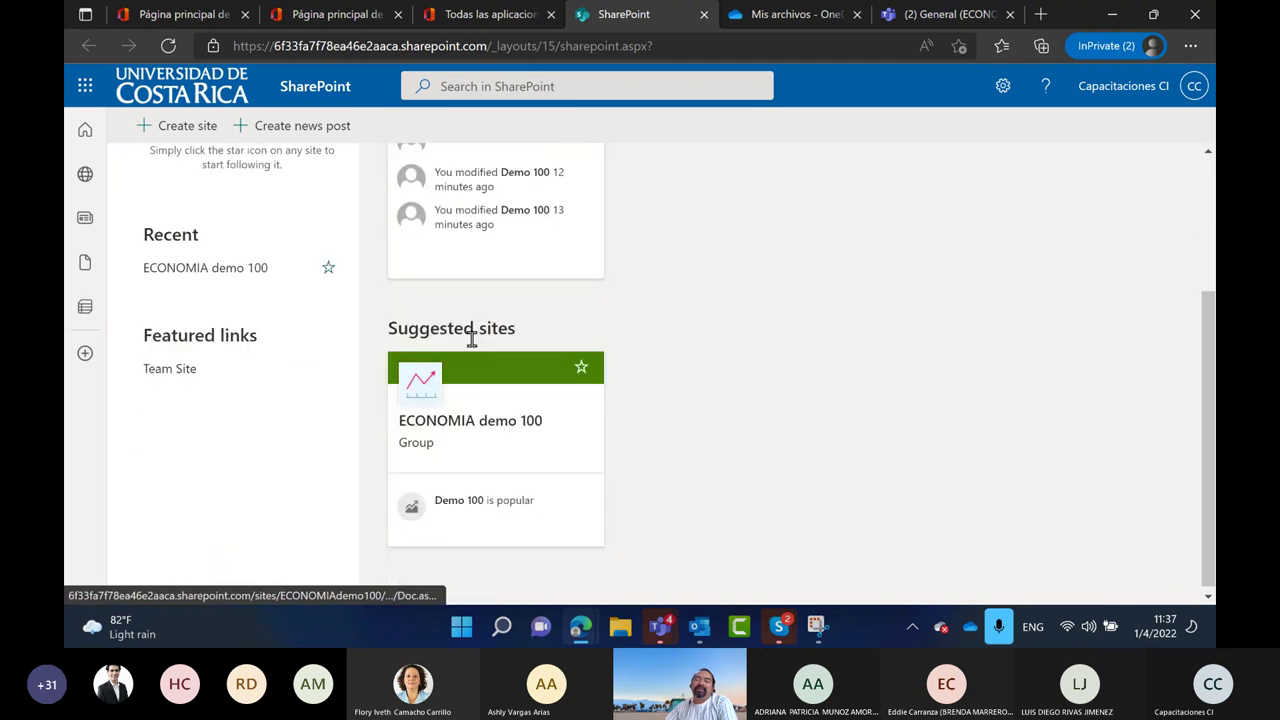
{"action": "scroll", "coordinate": [474, 465], "scroll_direction": "up", "scroll_amount": 2}
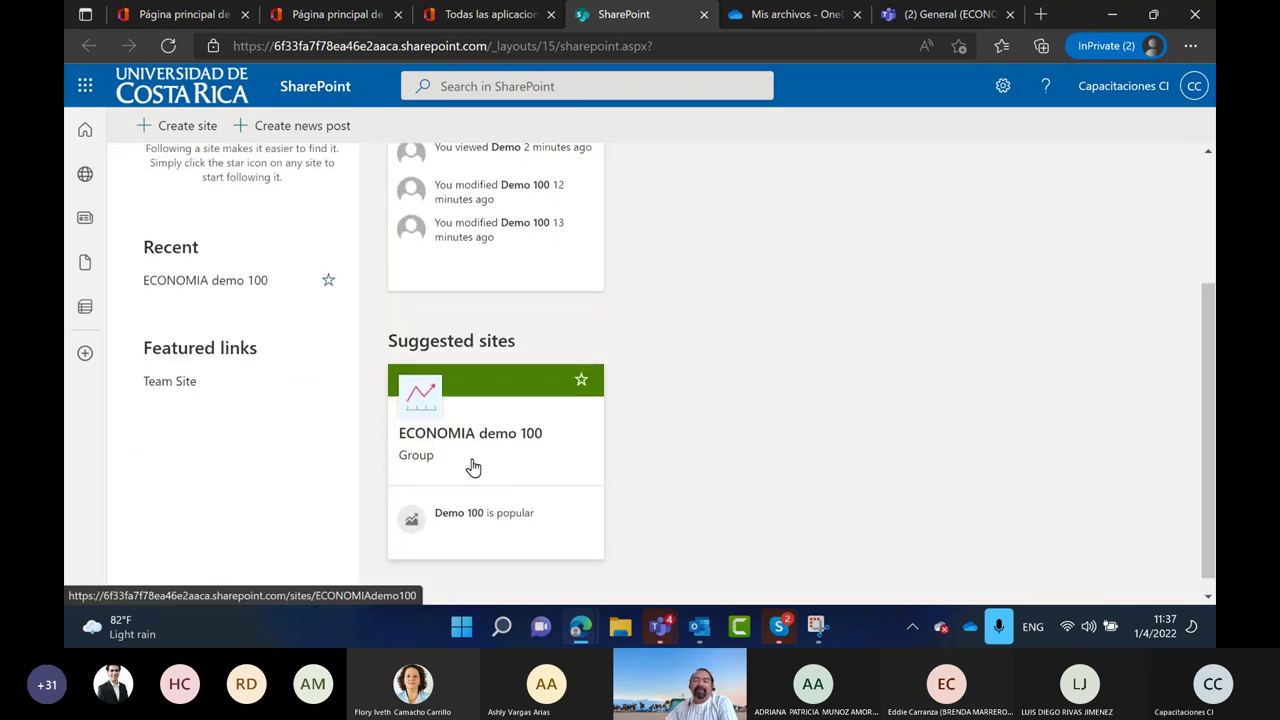
Open the General channel's files in SharePoint, dismiss the prompts, and zoom the page out twice
{"action": "left_click", "coordinate": [948, 14]}
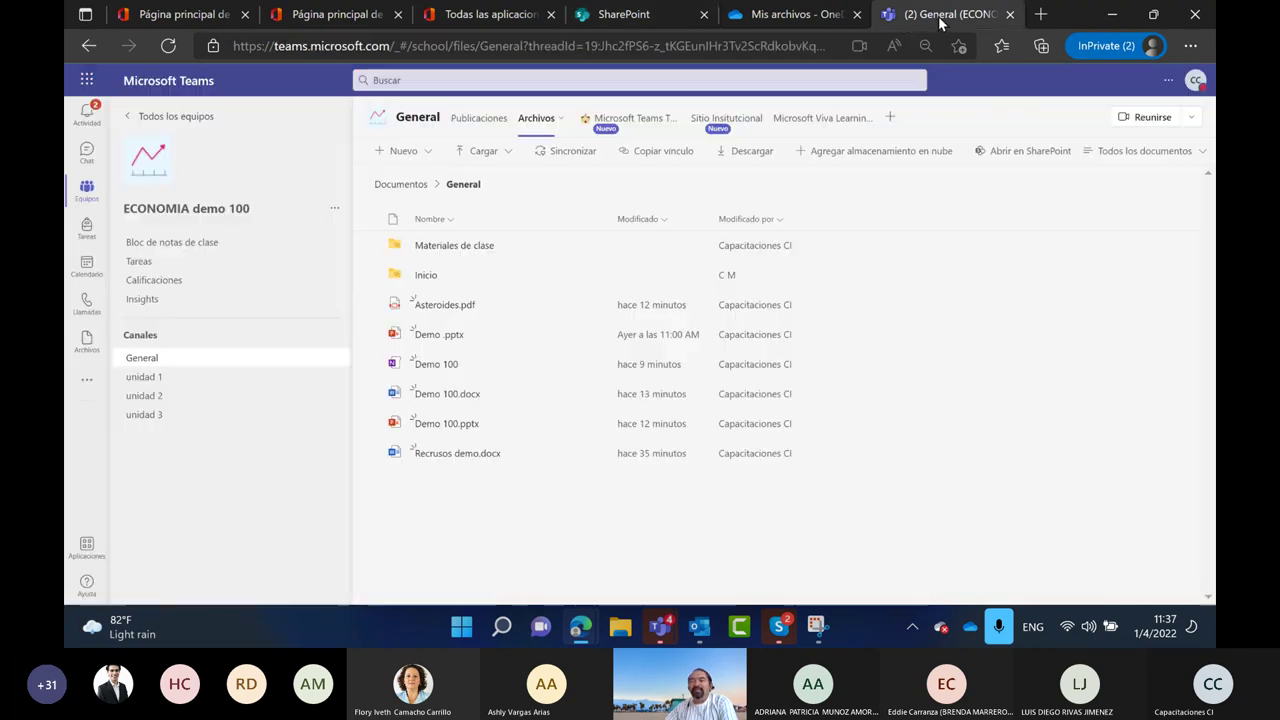
{"action": "left_click", "coordinate": [1023, 152]}
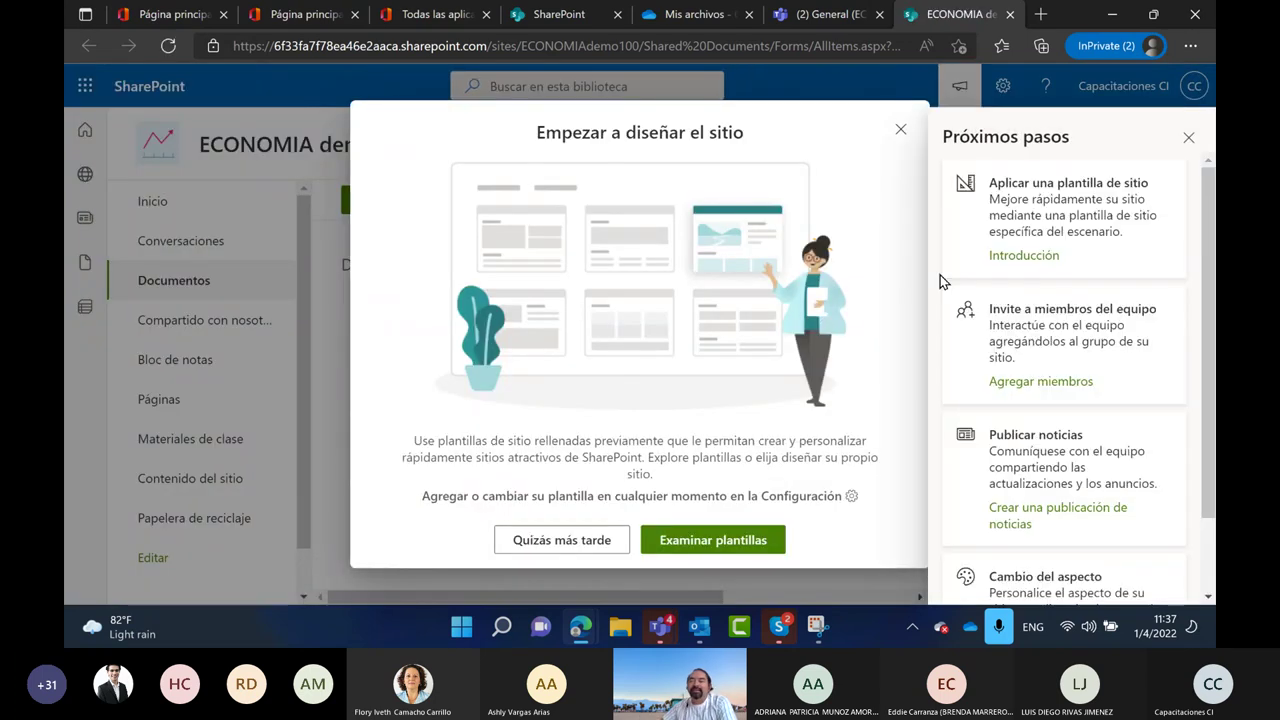
{"action": "left_click", "coordinate": [901, 132]}
{"action": "left_click", "coordinate": [1188, 138]}
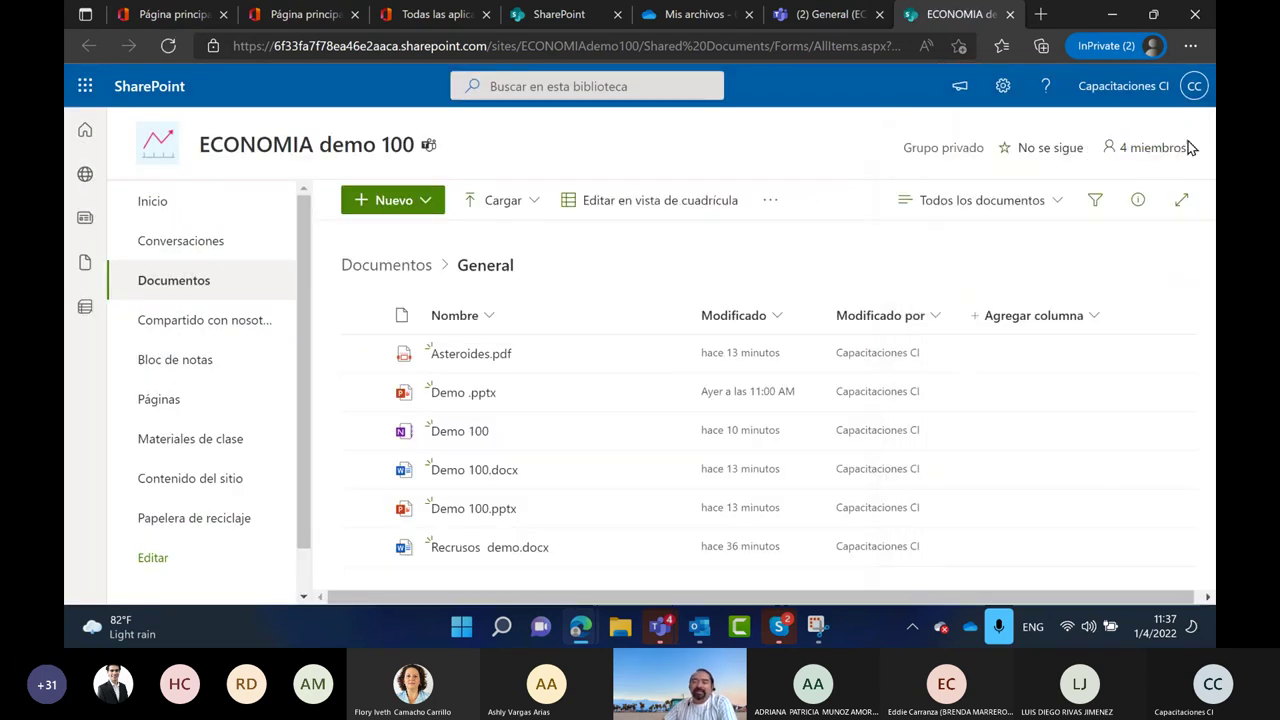
{"action": "left_click", "coordinate": [1198, 48]}
{"action": "left_click", "coordinate": [1080, 168]}
{"action": "left_click", "coordinate": [1080, 168]}
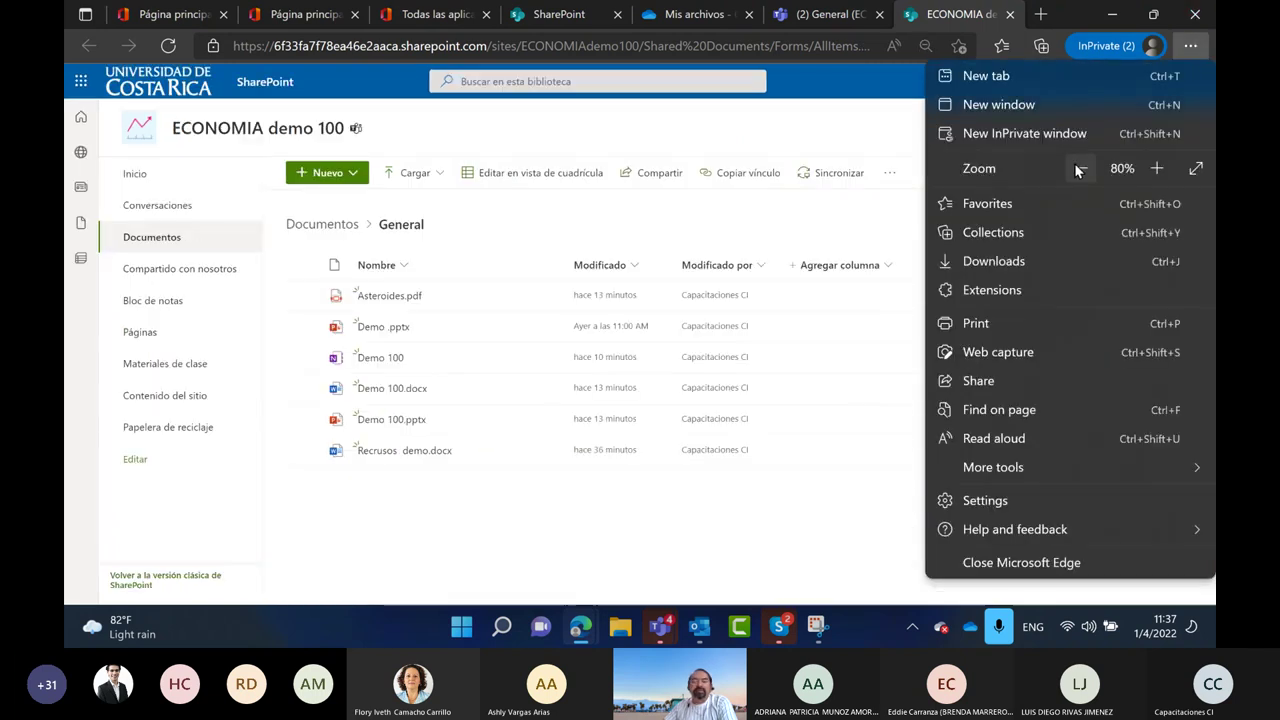
{"action": "left_click", "coordinate": [537, 549]}
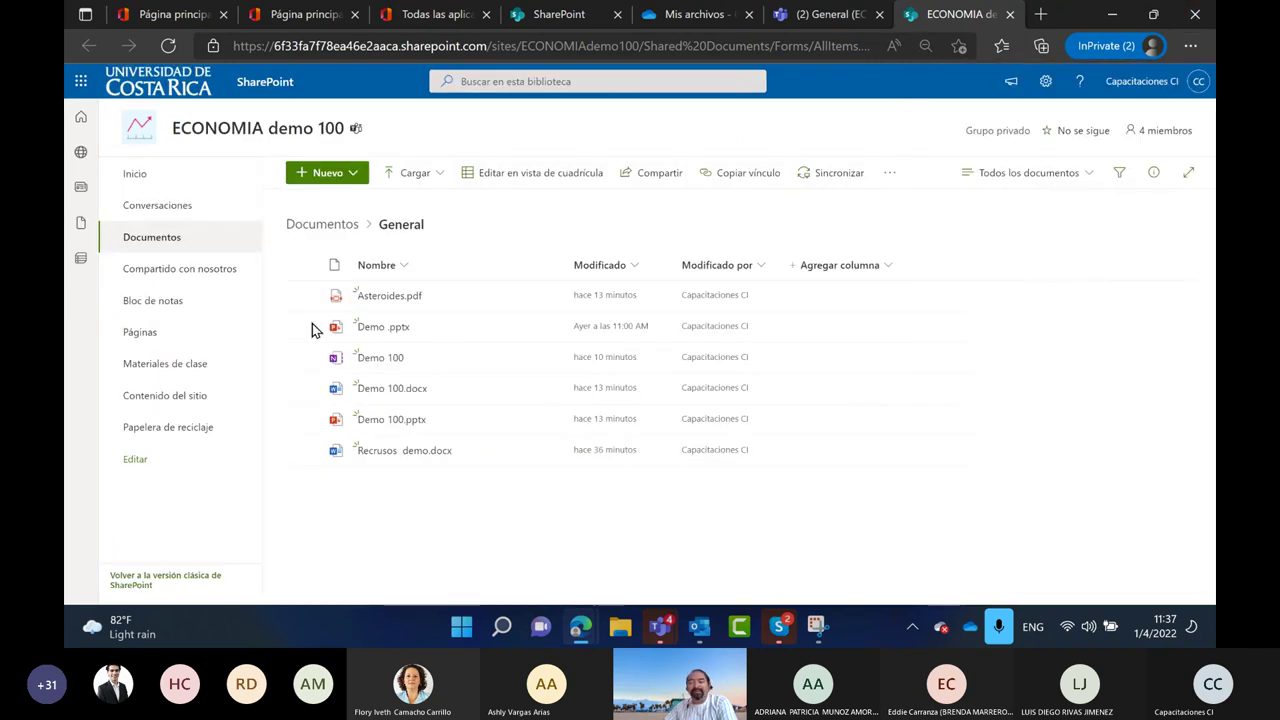
Browse the ECONOMIA demo 100 site's Inicio page, then go back to the Teams General channel
{"action": "left_click", "coordinate": [147, 187]}
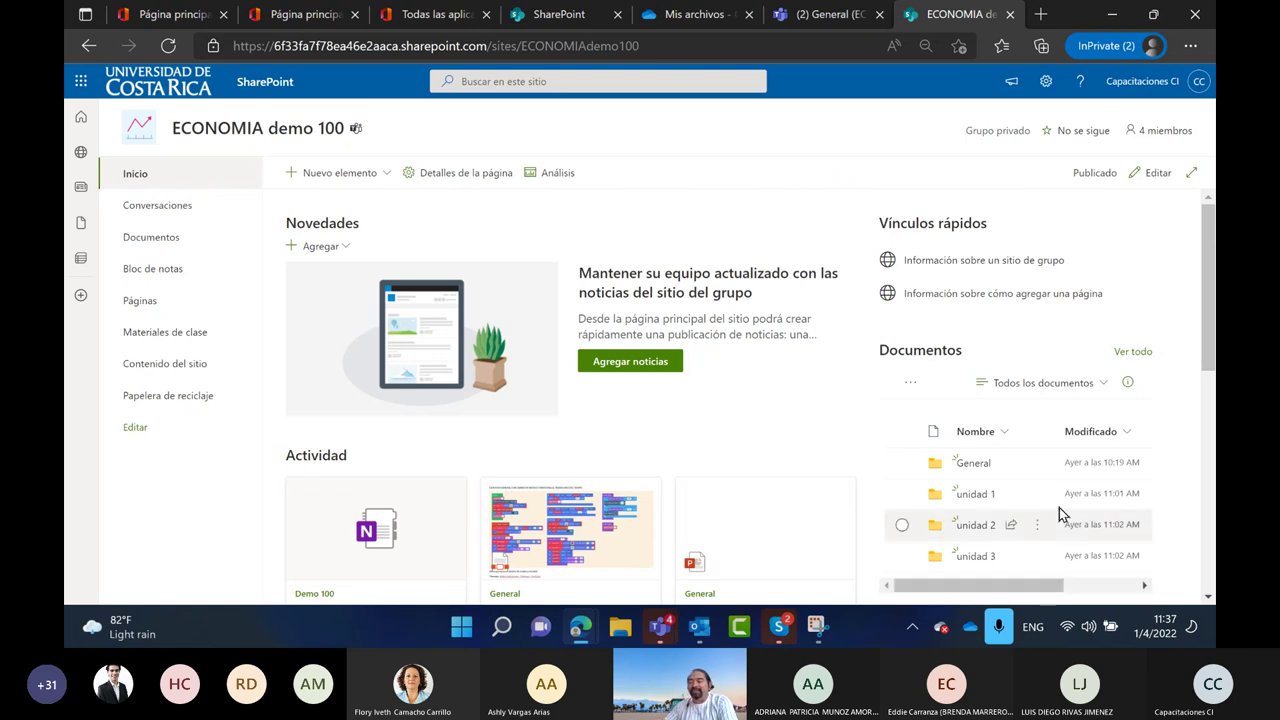
{"action": "scroll", "coordinate": [1060, 492], "scroll_direction": "down", "scroll_amount": 2}
{"action": "scroll", "coordinate": [1057, 494], "scroll_direction": "up", "scroll_amount": 1}
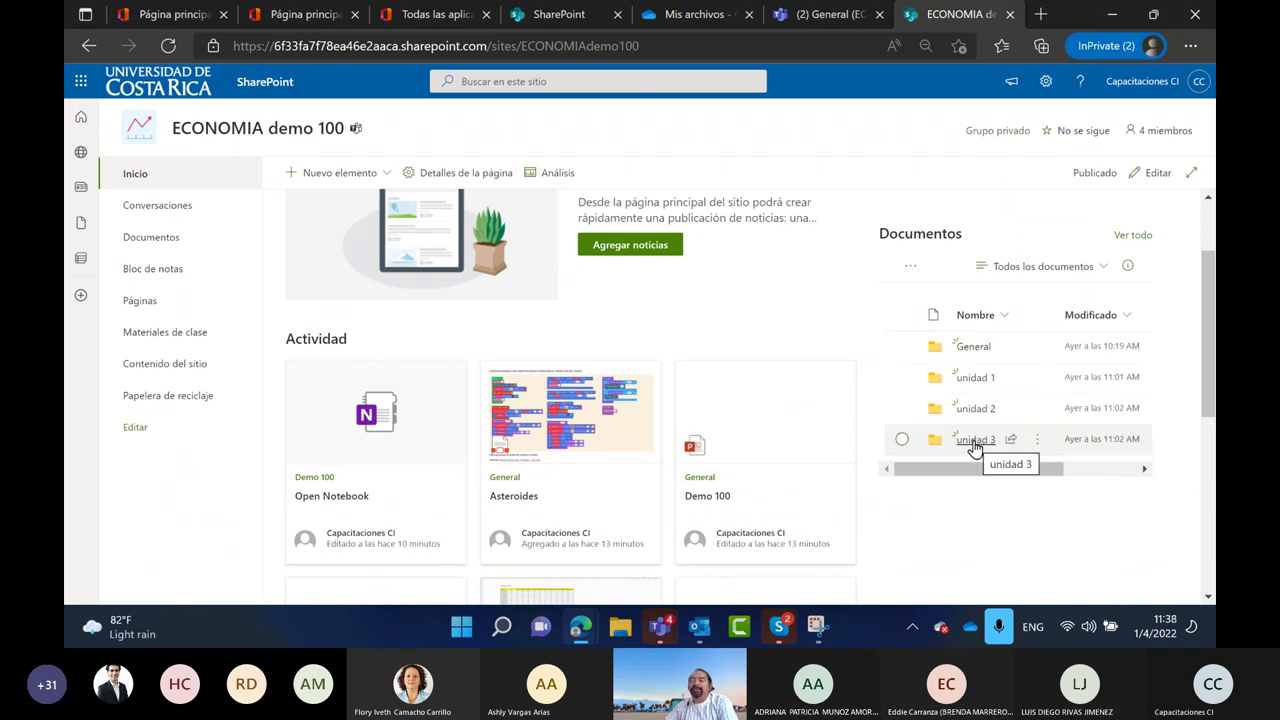
{"action": "scroll", "coordinate": [510, 468], "scroll_direction": "down", "scroll_amount": 1}
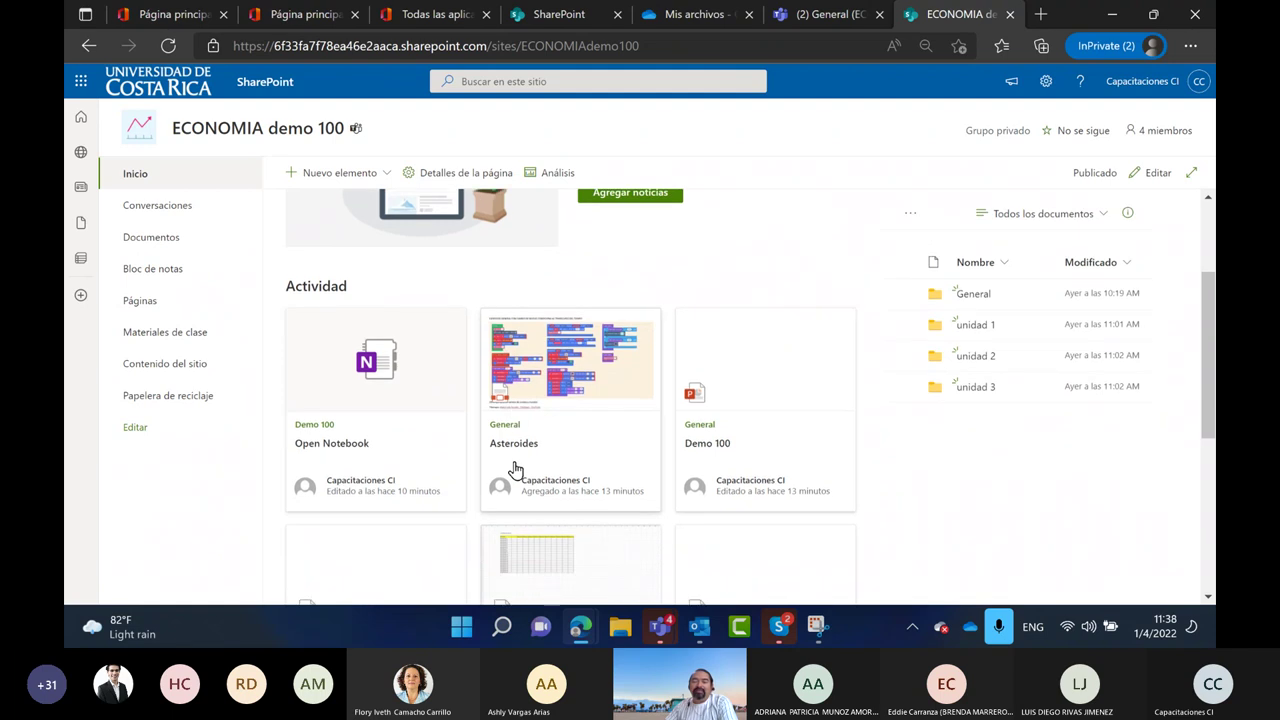
{"action": "scroll", "coordinate": [515, 470], "scroll_direction": "down", "scroll_amount": 5}
{"action": "scroll", "coordinate": [523, 470], "scroll_direction": "up", "scroll_amount": 4}
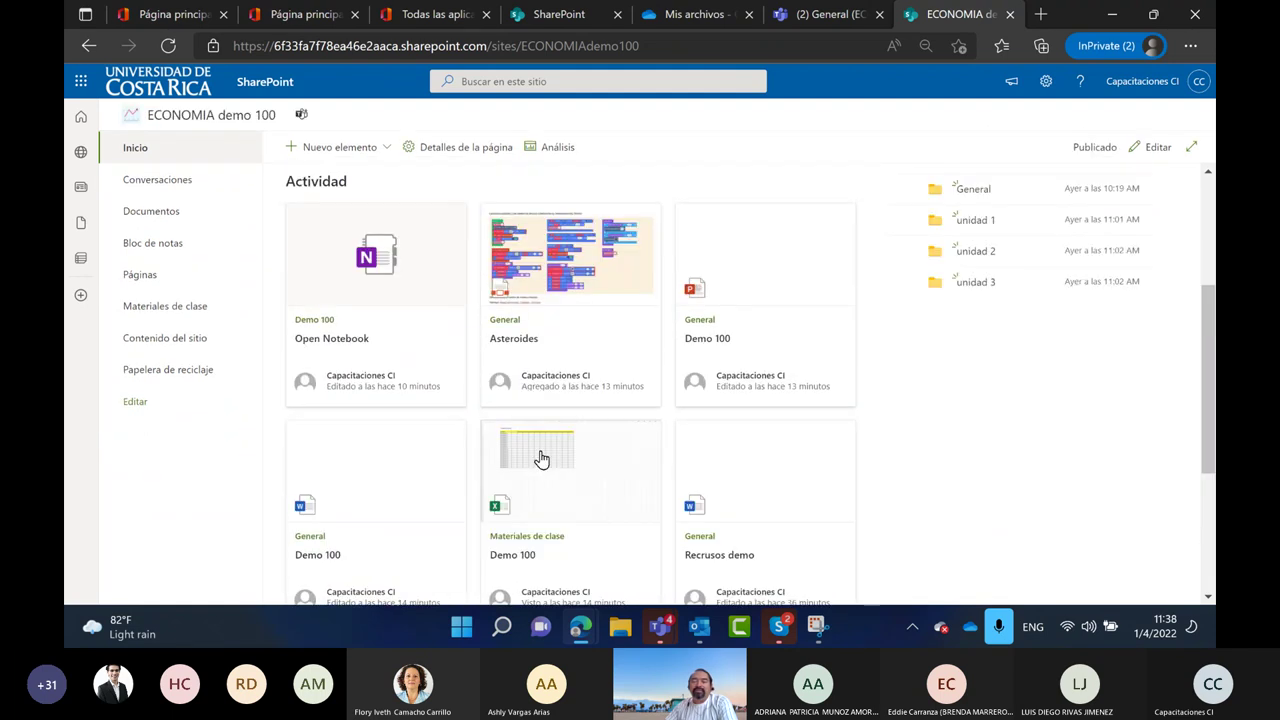
{"action": "scroll", "coordinate": [540, 458], "scroll_direction": "up", "scroll_amount": 3}
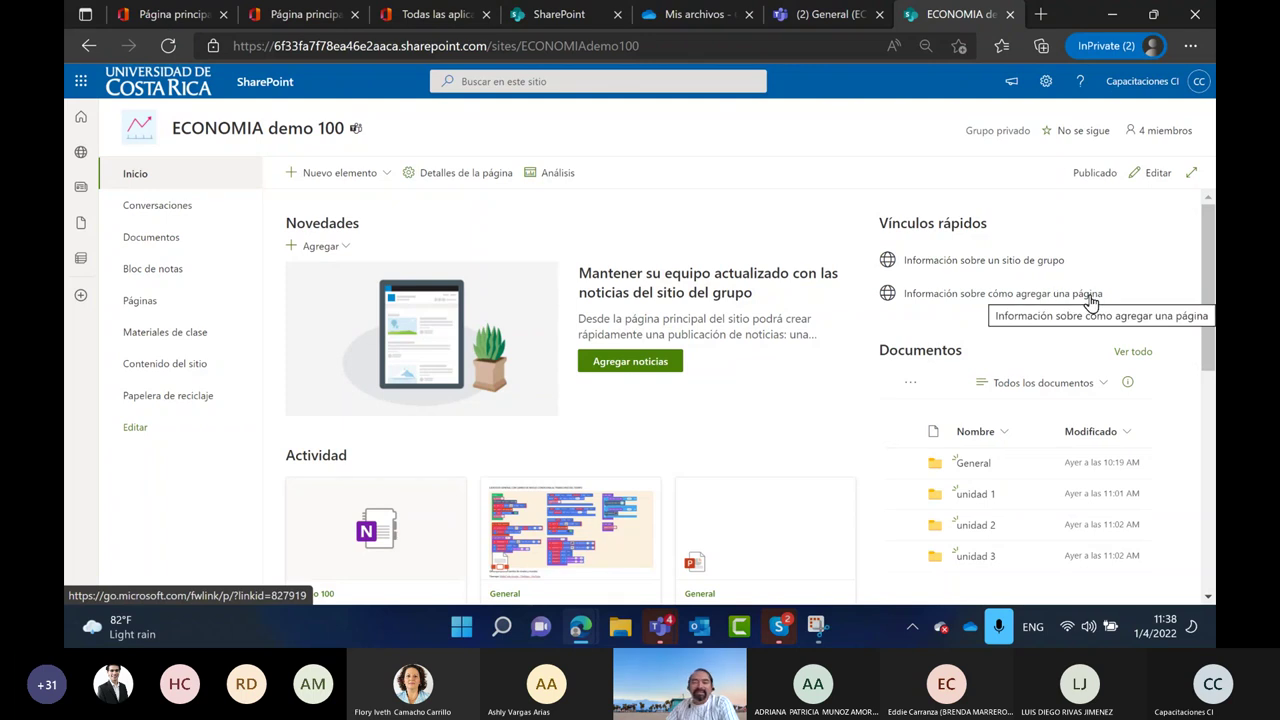
{"action": "left_click", "coordinate": [826, 16]}
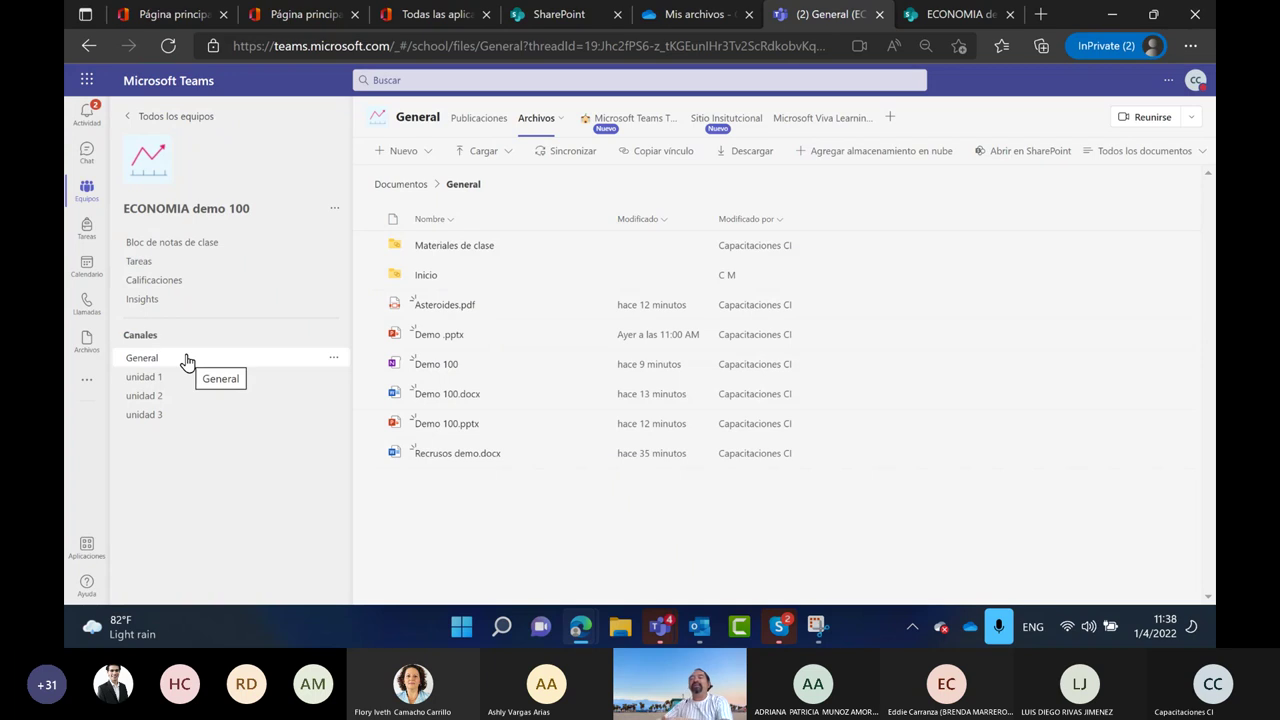
{"action": "left_click", "coordinate": [1203, 163]}
{"action": "left_click", "coordinate": [1137, 224]}
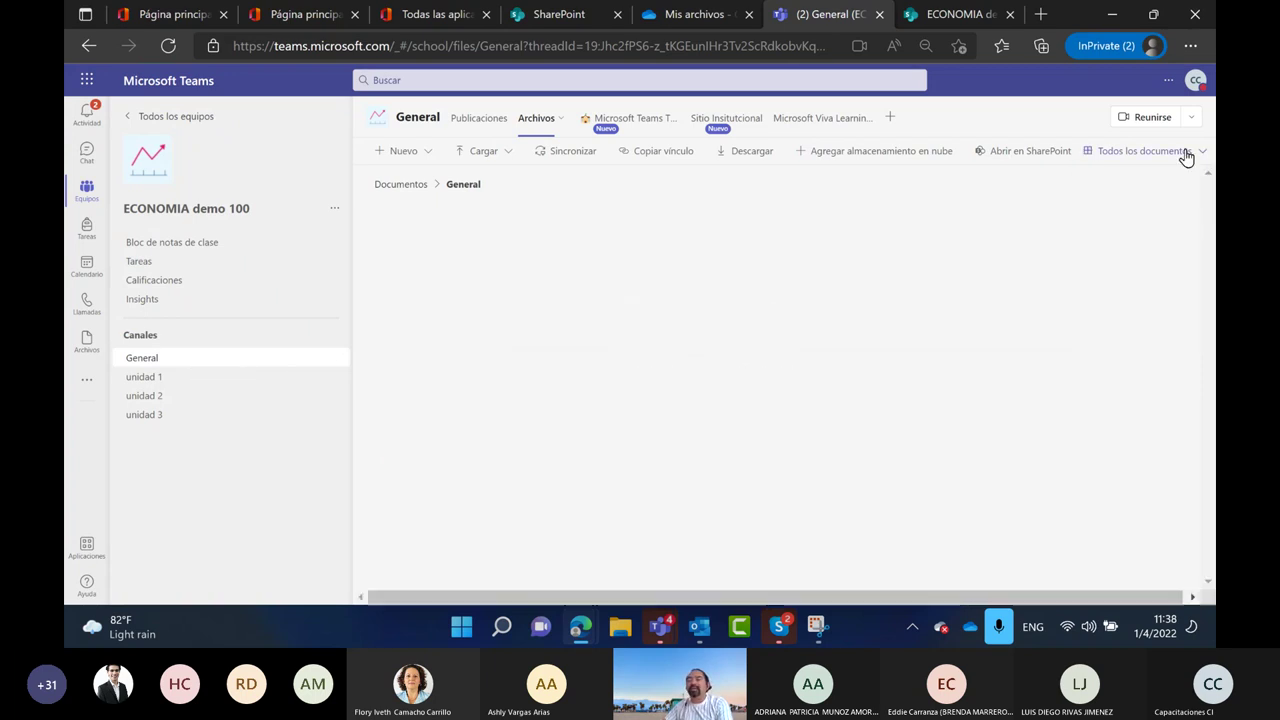
{"action": "left_click", "coordinate": [1198, 152]}
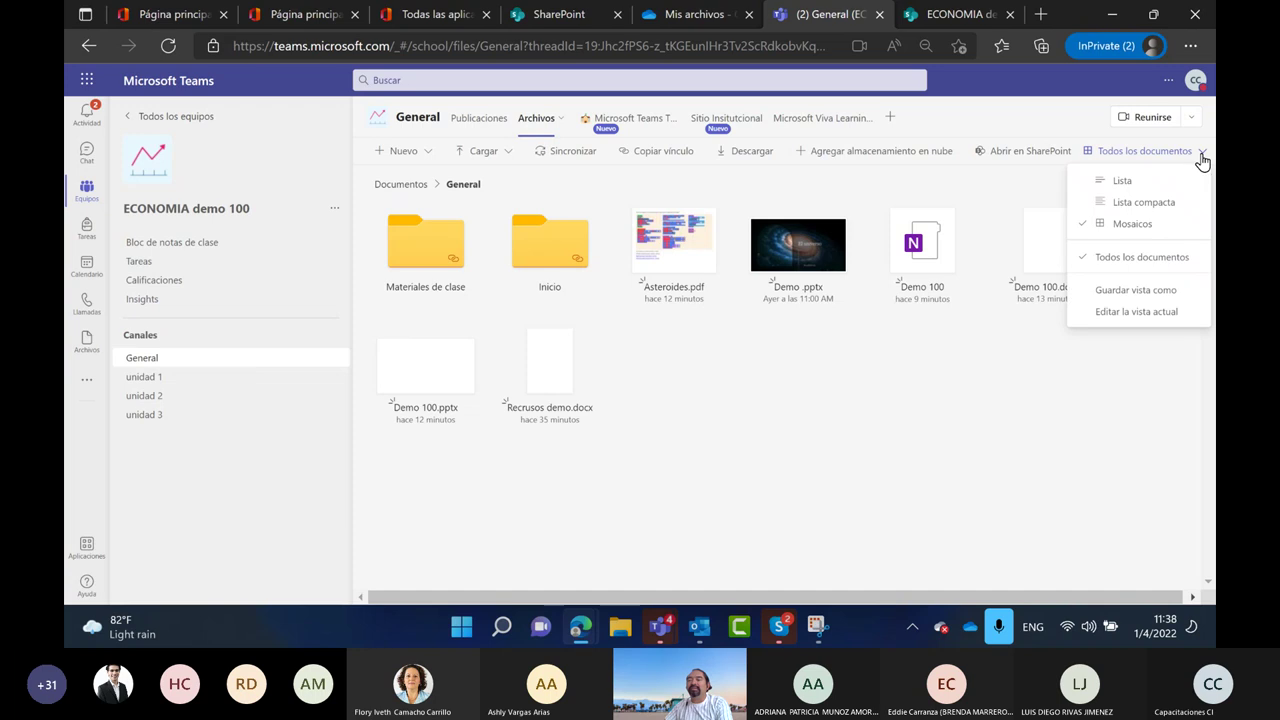
{"action": "left_click", "coordinate": [1120, 181]}
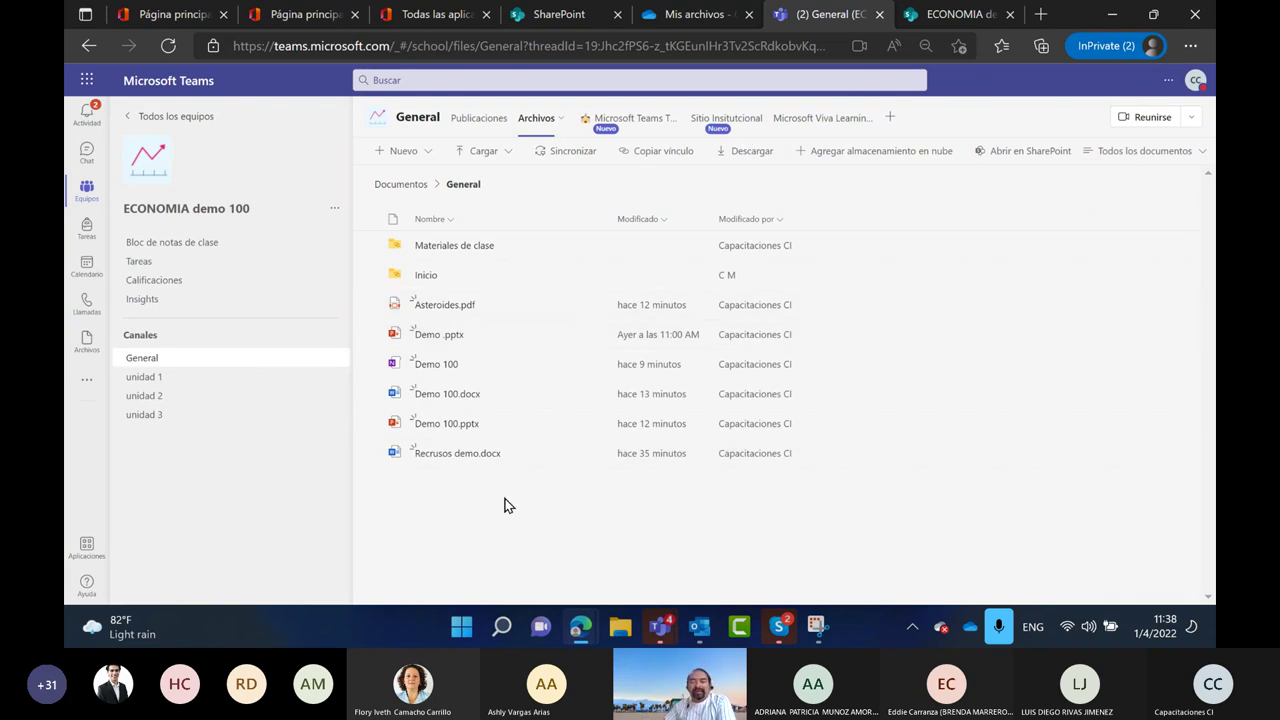
{"action": "left_click", "coordinate": [471, 121]}
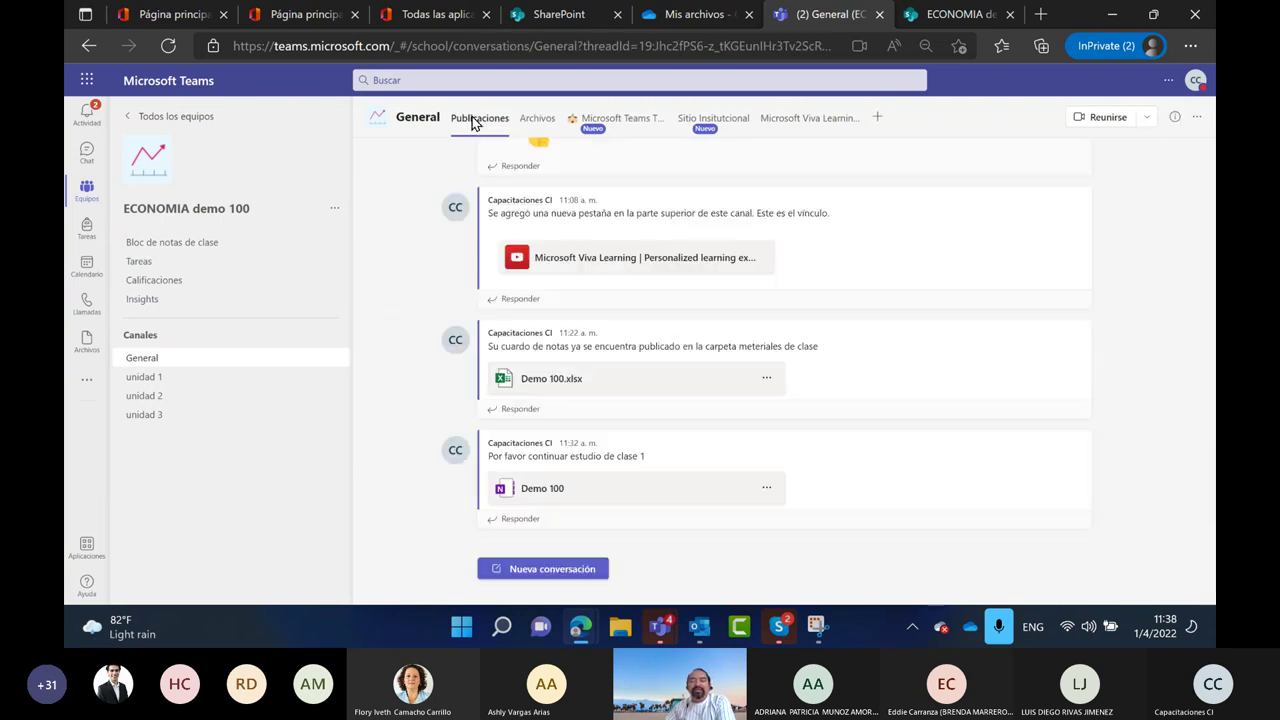
{"action": "left_click", "coordinate": [539, 122]}
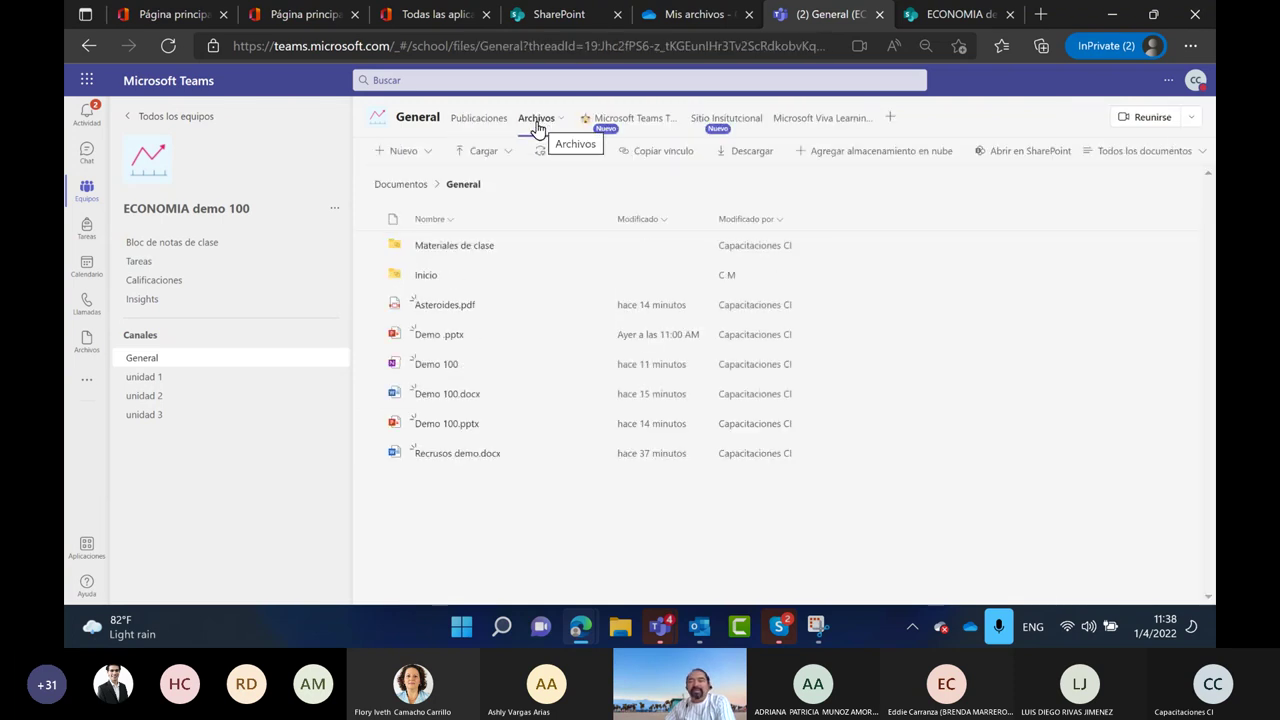
Open the add-a-tab picker for the General channel and scroll through the available apps
{"action": "left_click", "coordinate": [890, 118]}
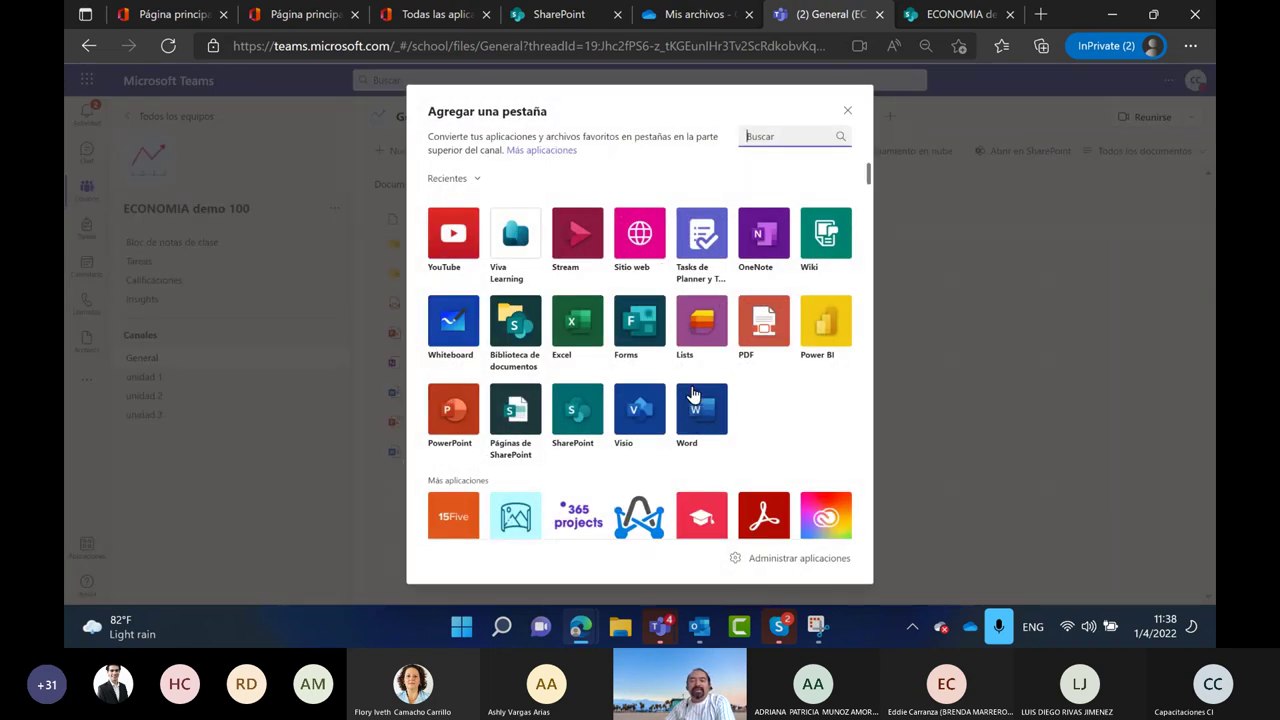
{"action": "scroll", "coordinate": [620, 415], "scroll_direction": "down", "scroll_amount": 5}
{"action": "scroll", "coordinate": [622, 414], "scroll_direction": "down", "scroll_amount": 8}
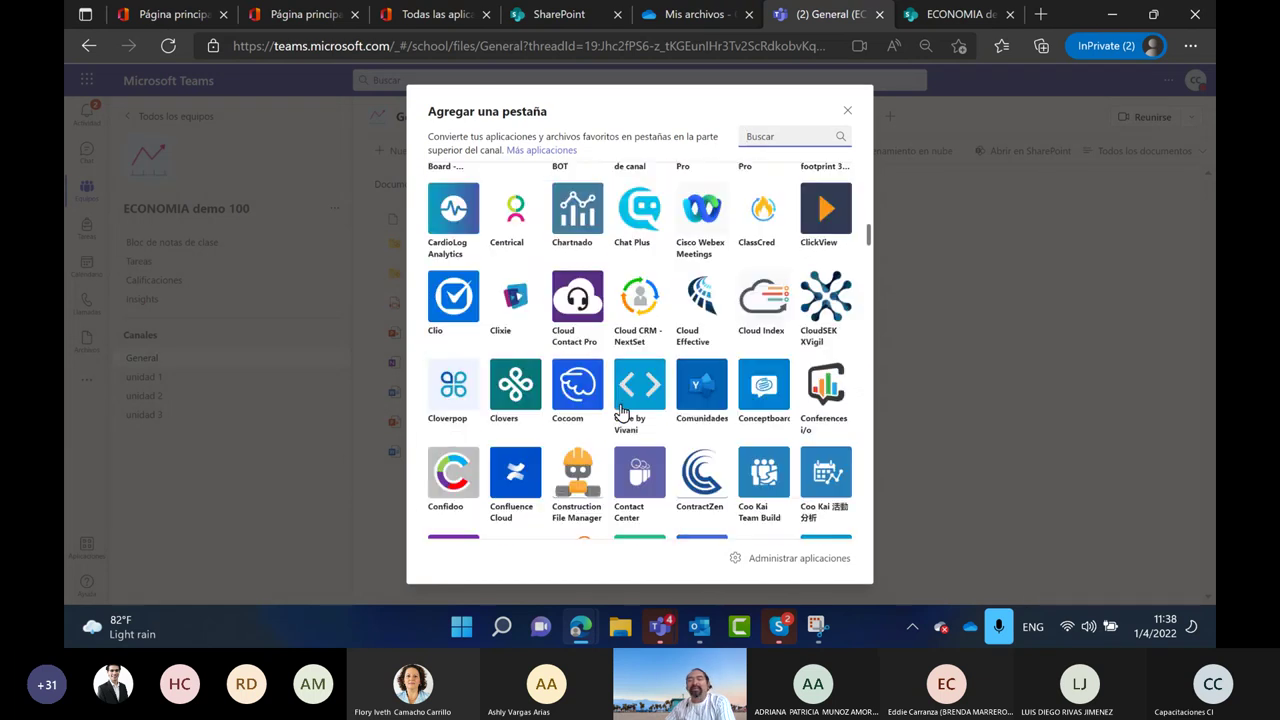
{"action": "scroll", "coordinate": [622, 414], "scroll_direction": "down", "scroll_amount": 6}
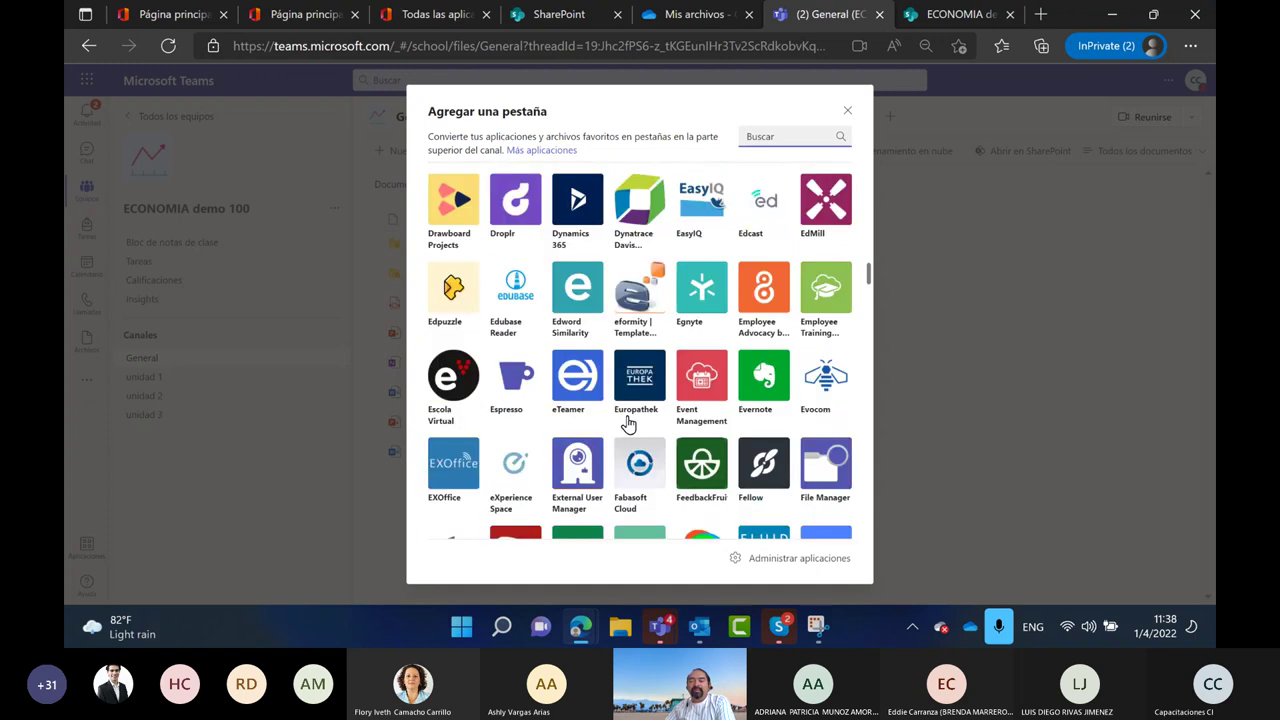
{"action": "scroll", "coordinate": [628, 425], "scroll_direction": "down", "scroll_amount": 2}
Browse the team's installed apps and the Teams app store, then return to the team
{"action": "left_click", "coordinate": [790, 560]}
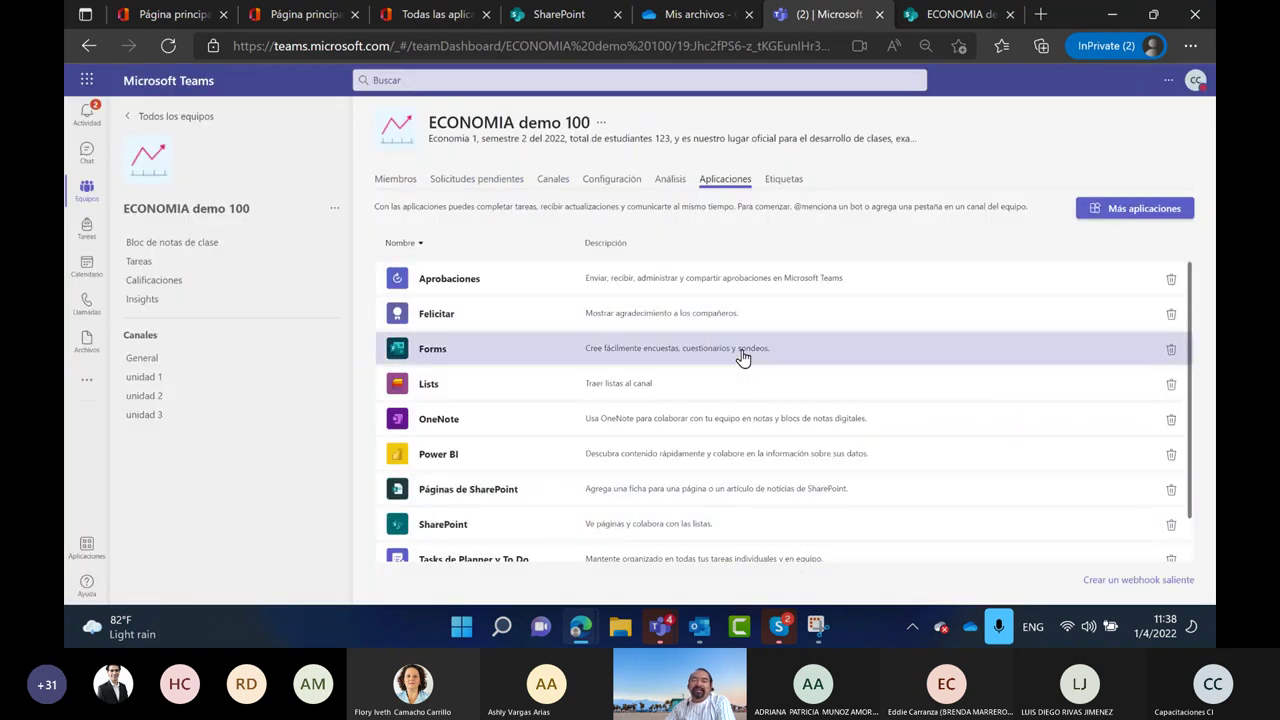
{"action": "scroll", "coordinate": [745, 358], "scroll_direction": "down", "scroll_amount": 2}
{"action": "scroll", "coordinate": [790, 481], "scroll_direction": "up", "scroll_amount": 2}
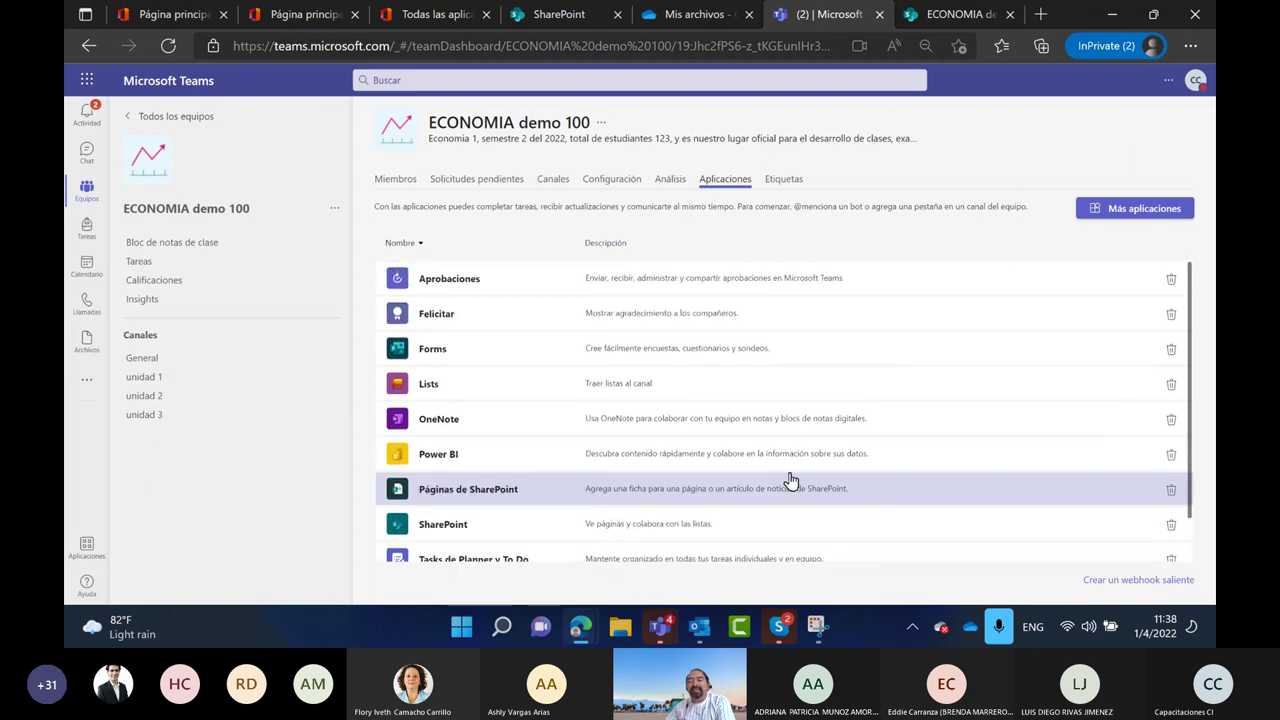
{"action": "left_click", "coordinate": [1138, 210]}
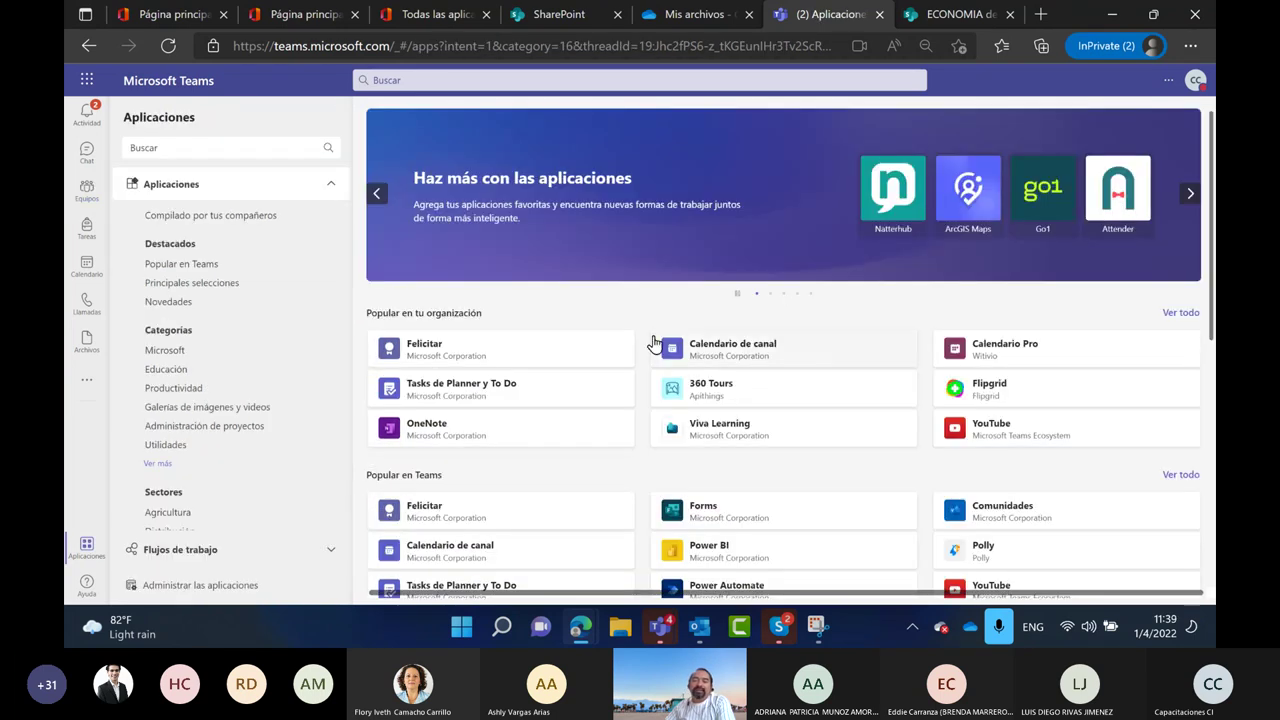
{"action": "scroll", "coordinate": [640, 345], "scroll_direction": "down", "scroll_amount": 5}
{"action": "scroll", "coordinate": [560, 400], "scroll_direction": "up", "scroll_amount": 4}
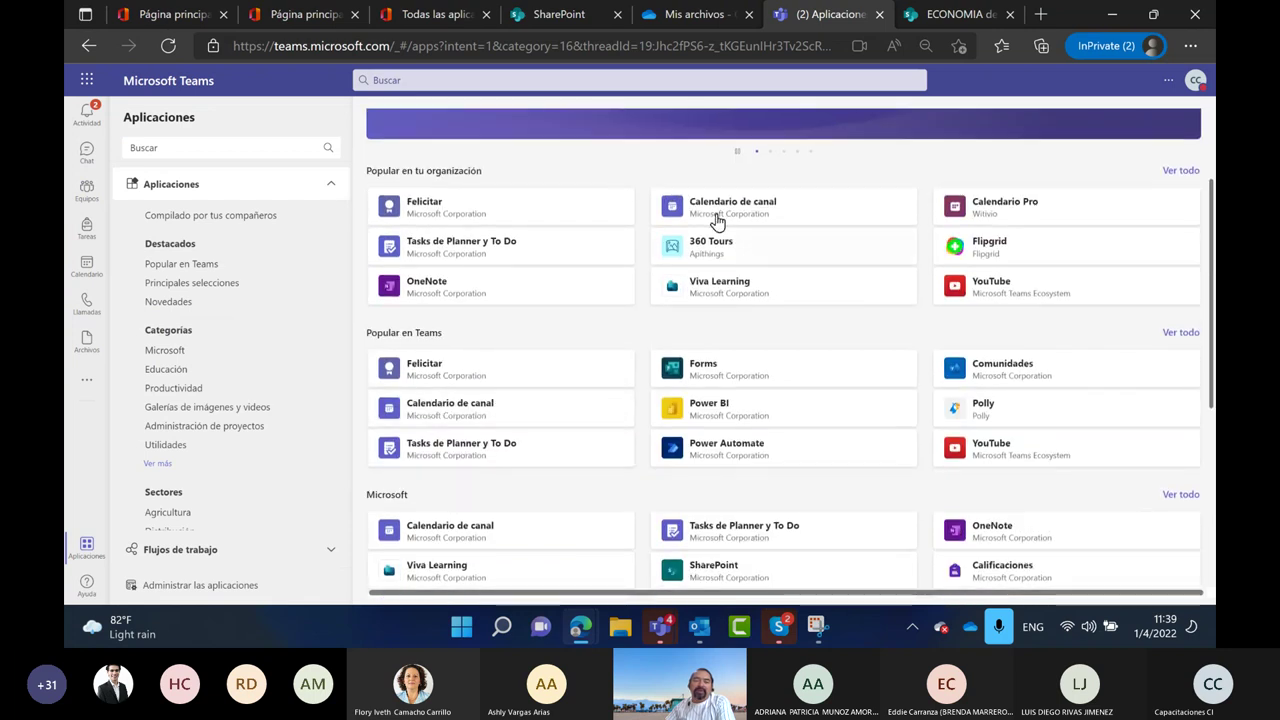
{"action": "left_click", "coordinate": [88, 196]}
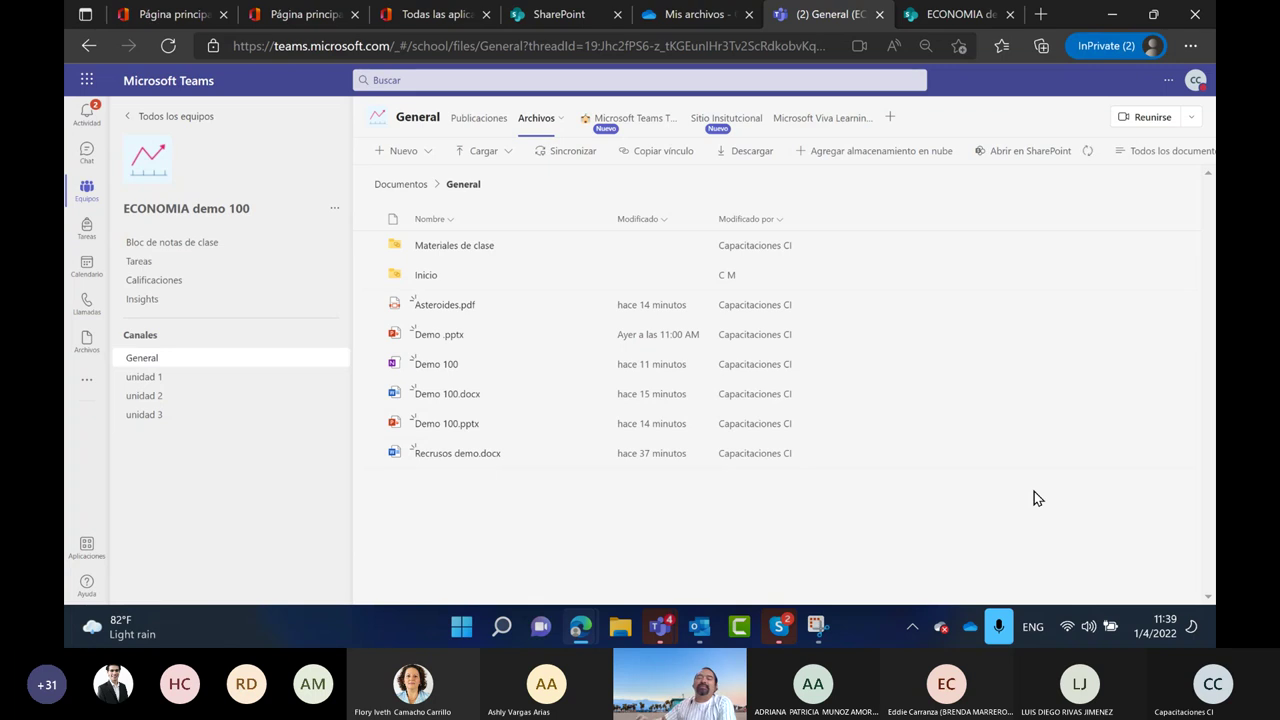
View General's posts, then open the unidad 1 channel's Archivos and Notas tabs and the add-a-tab picker
{"action": "left_click", "coordinate": [476, 117]}
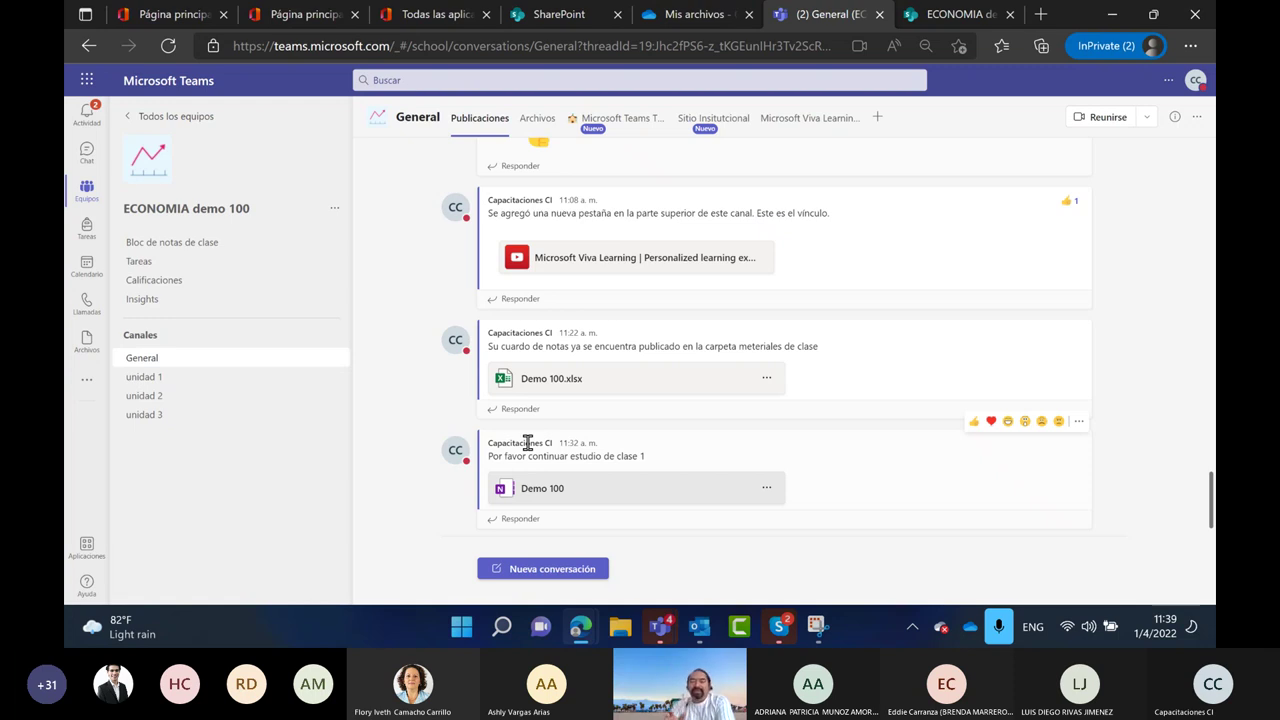
{"action": "left_click", "coordinate": [172, 381]}
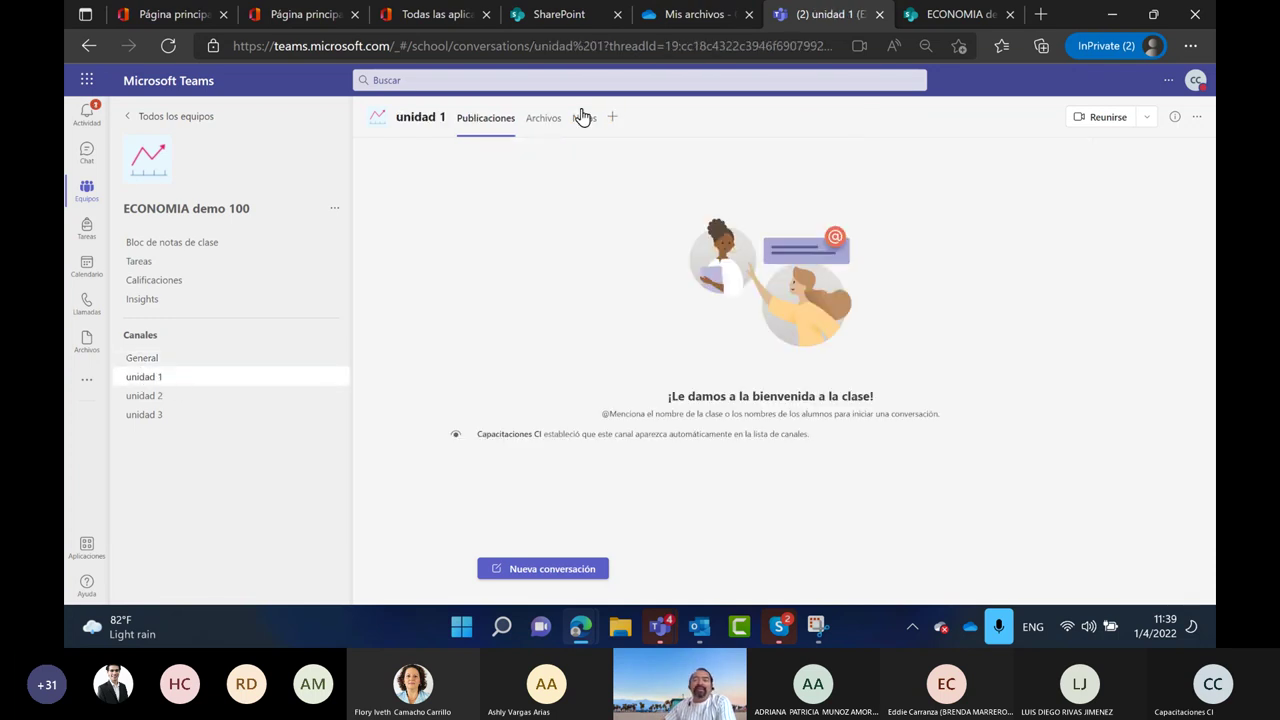
{"action": "left_click", "coordinate": [551, 127]}
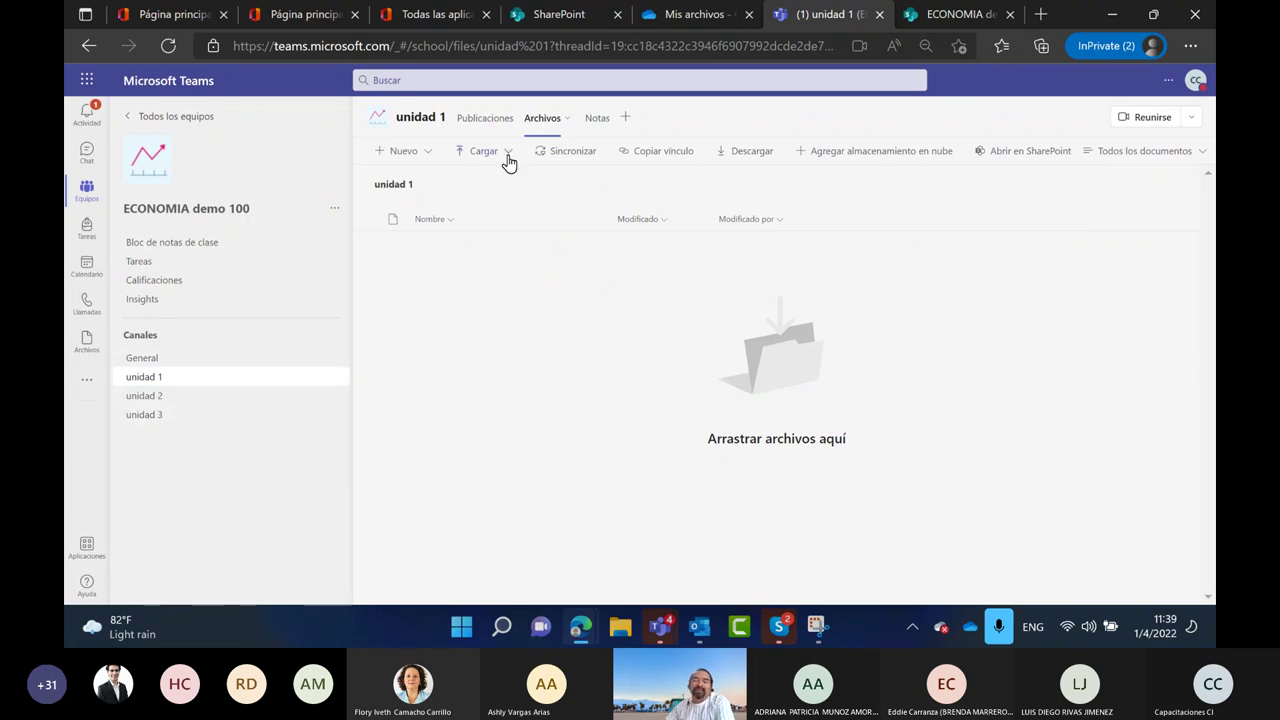
{"action": "left_click", "coordinate": [597, 120]}
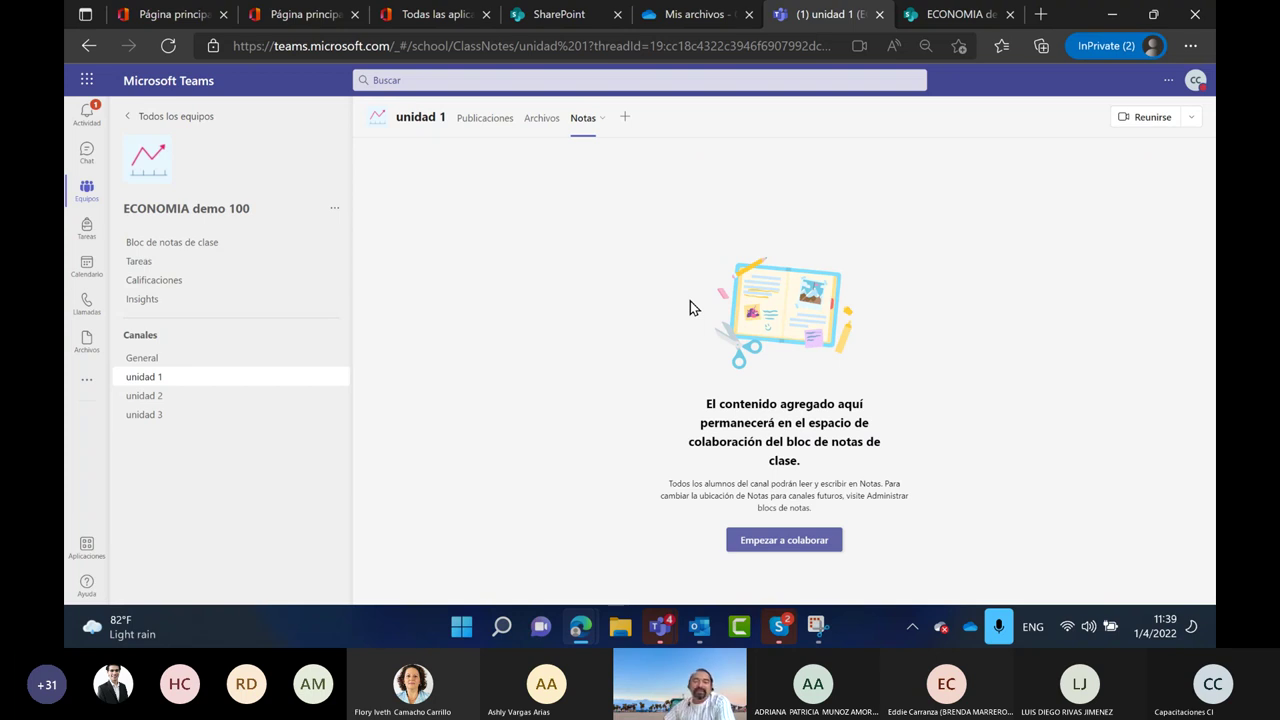
{"action": "left_click", "coordinate": [625, 123]}
Close the app picker without adding a tab and cycle through unidad 2, unidad 3, General, unidad 1
{"action": "scroll", "coordinate": [648, 365], "scroll_direction": "down", "scroll_amount": 5}
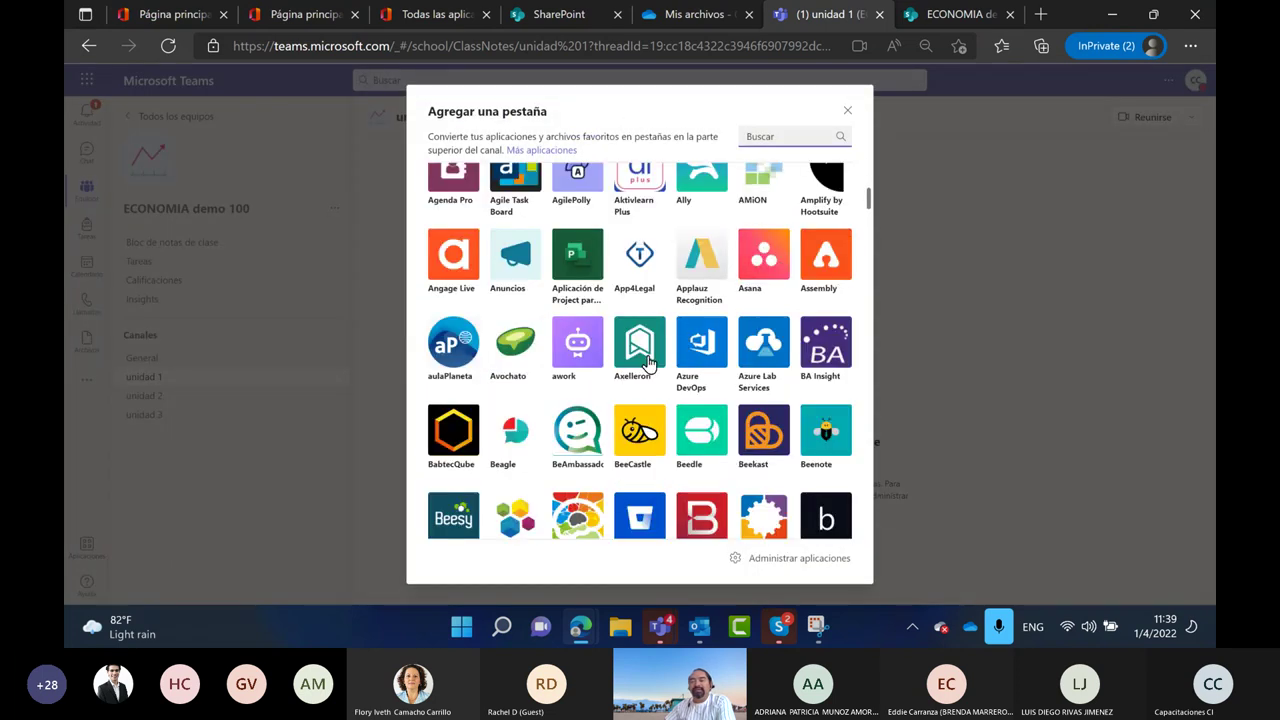
{"action": "scroll", "coordinate": [648, 365], "scroll_direction": "down", "scroll_amount": 5}
{"action": "left_click", "coordinate": [1086, 368]}
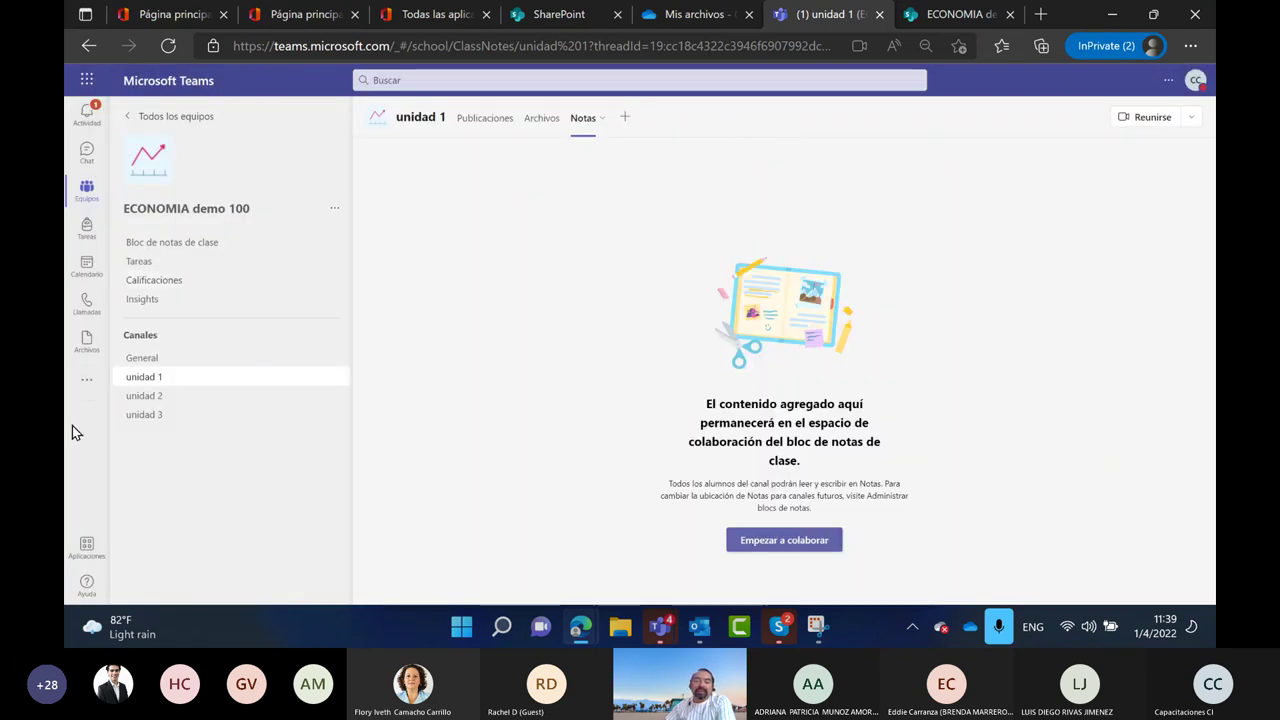
{"action": "left_click", "coordinate": [155, 399]}
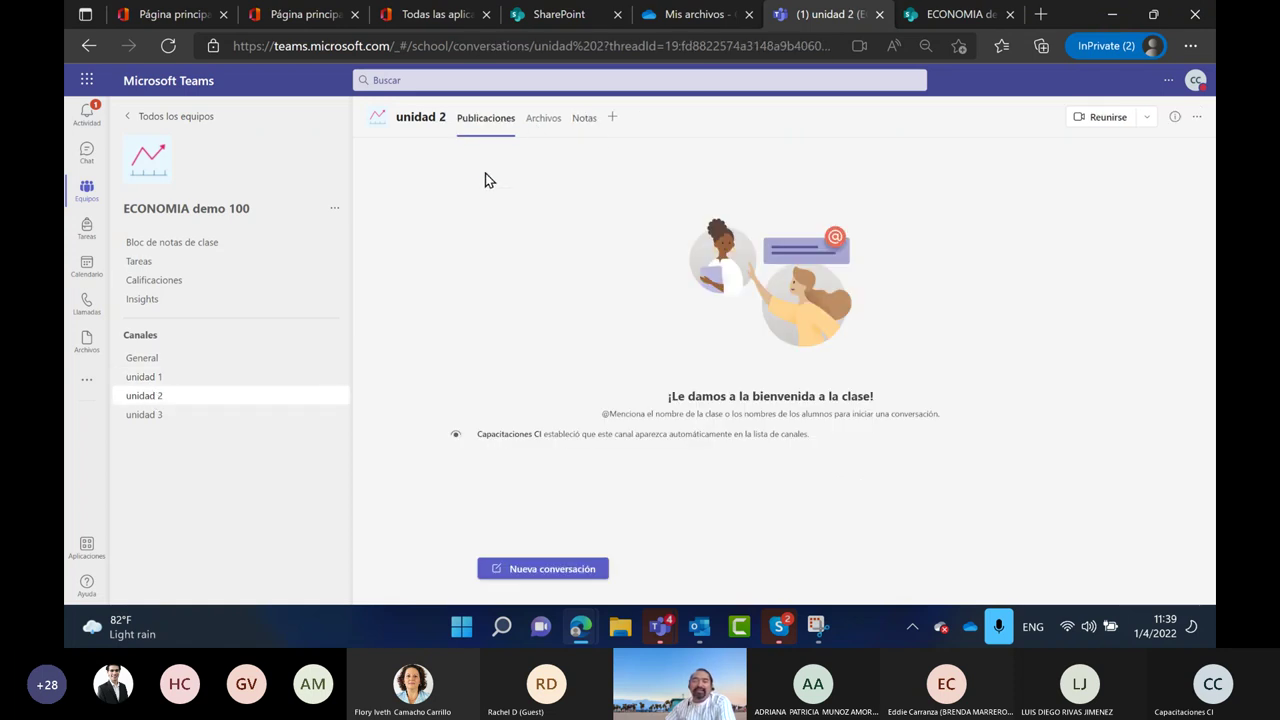
{"action": "left_click", "coordinate": [182, 419]}
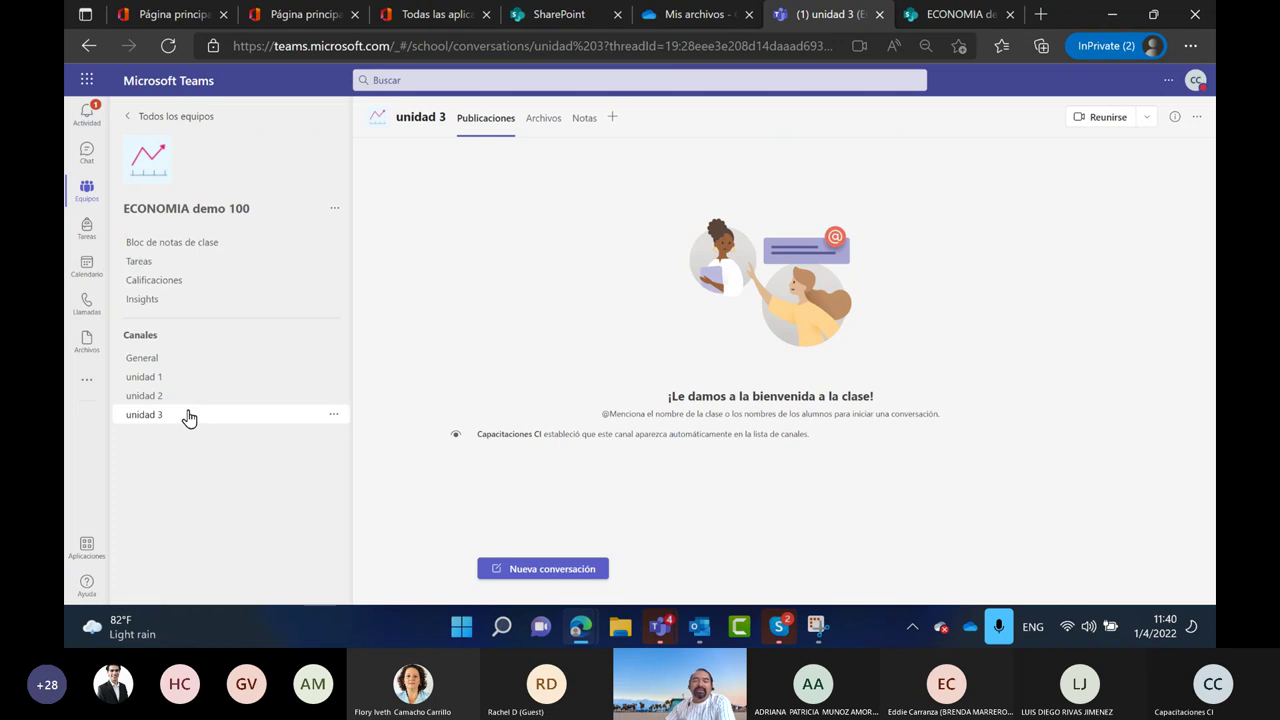
{"action": "left_click", "coordinate": [178, 363]}
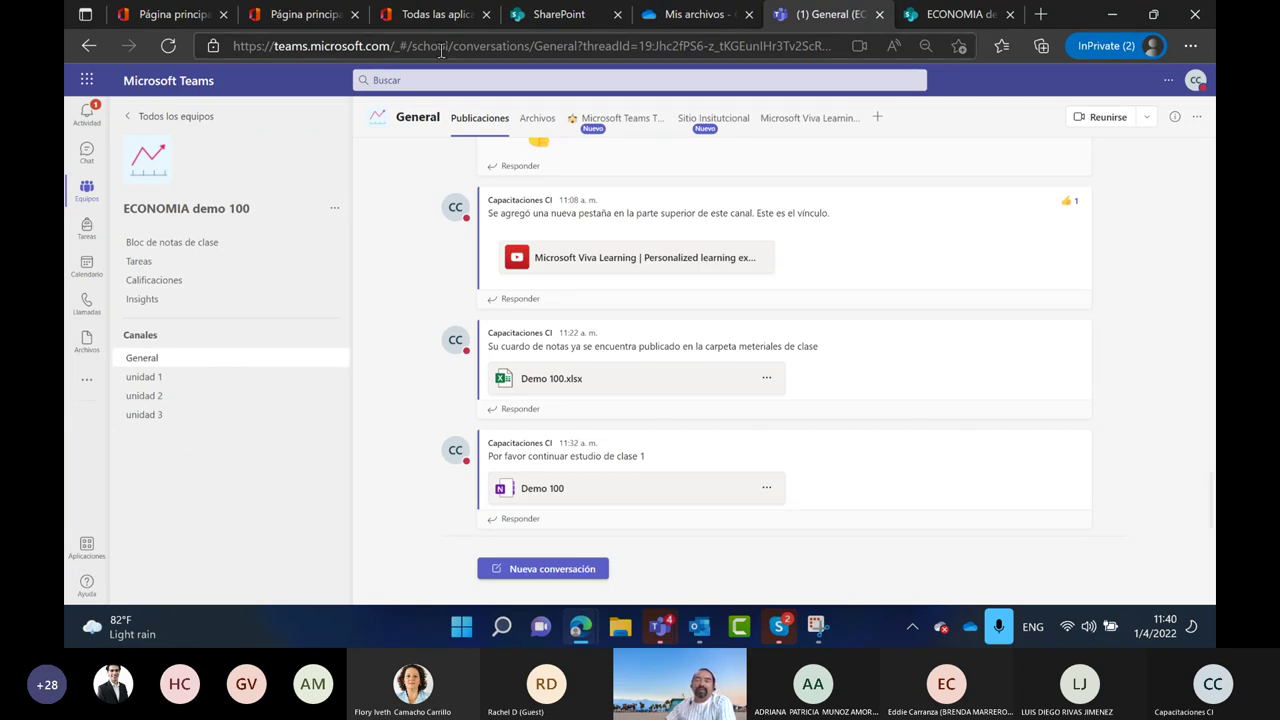
{"action": "left_click", "coordinate": [184, 386]}
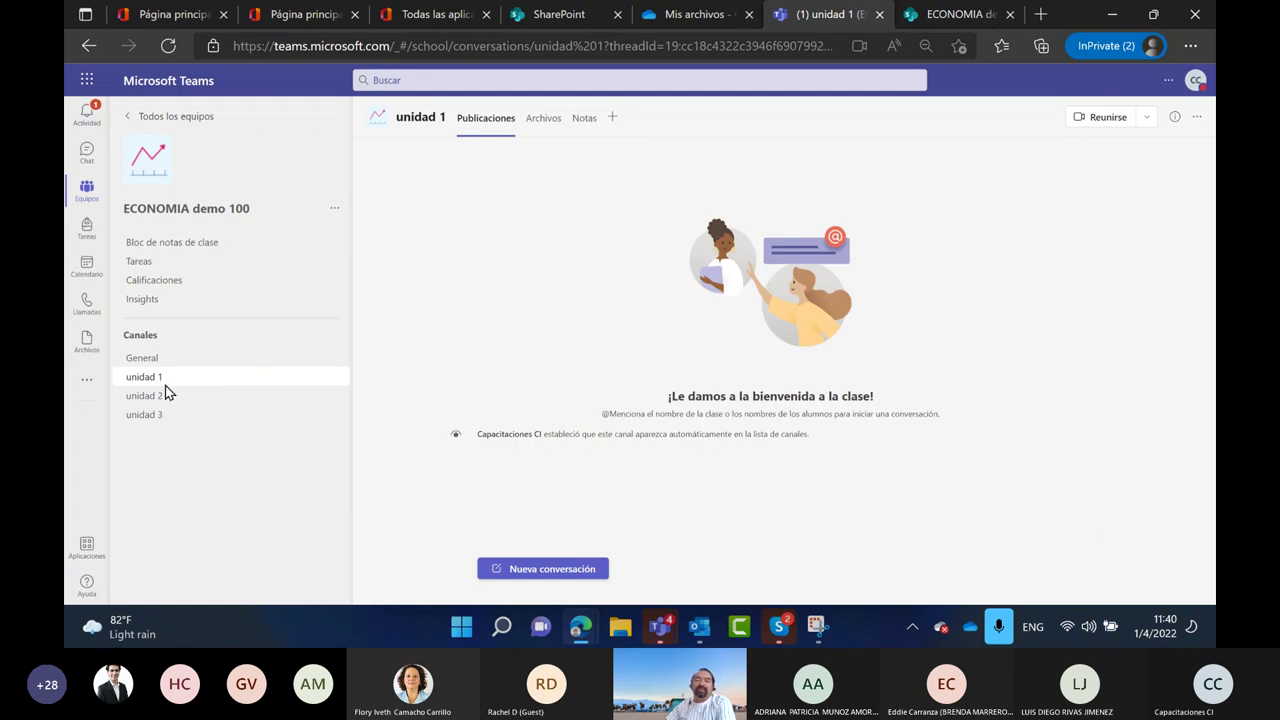
{"action": "left_click", "coordinate": [160, 395]}
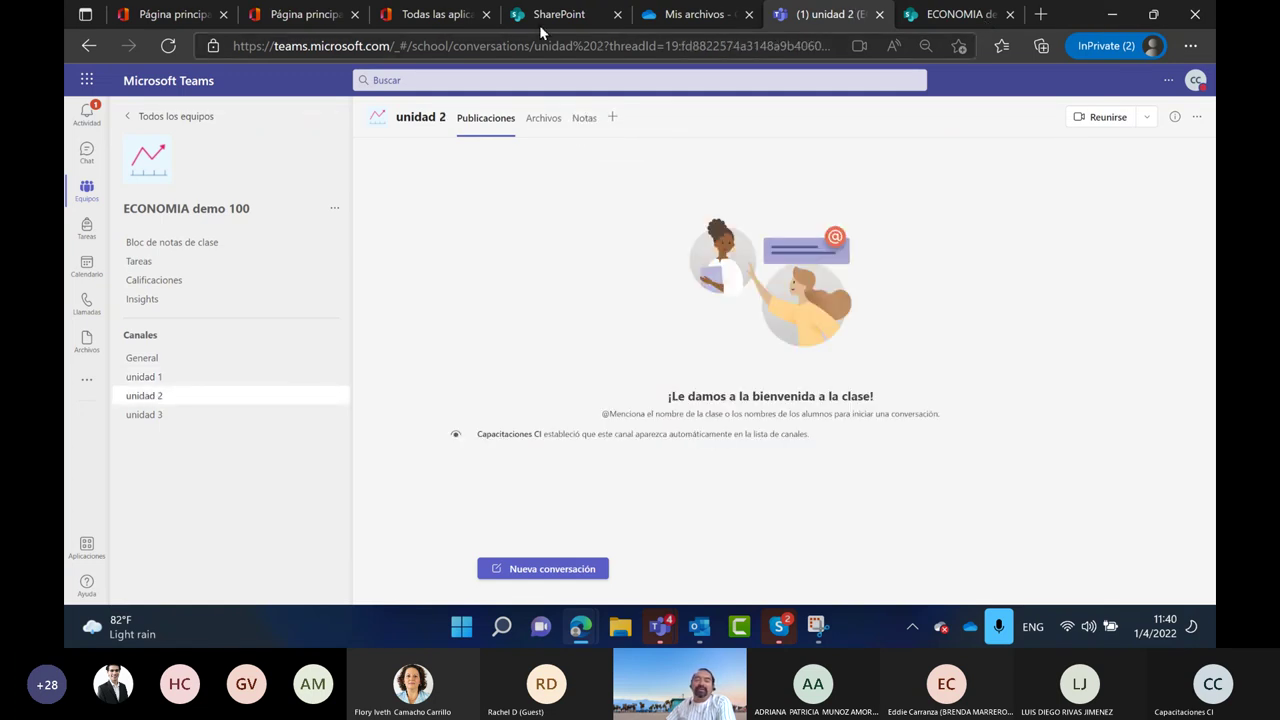
{"action": "left_click", "coordinate": [207, 418]}
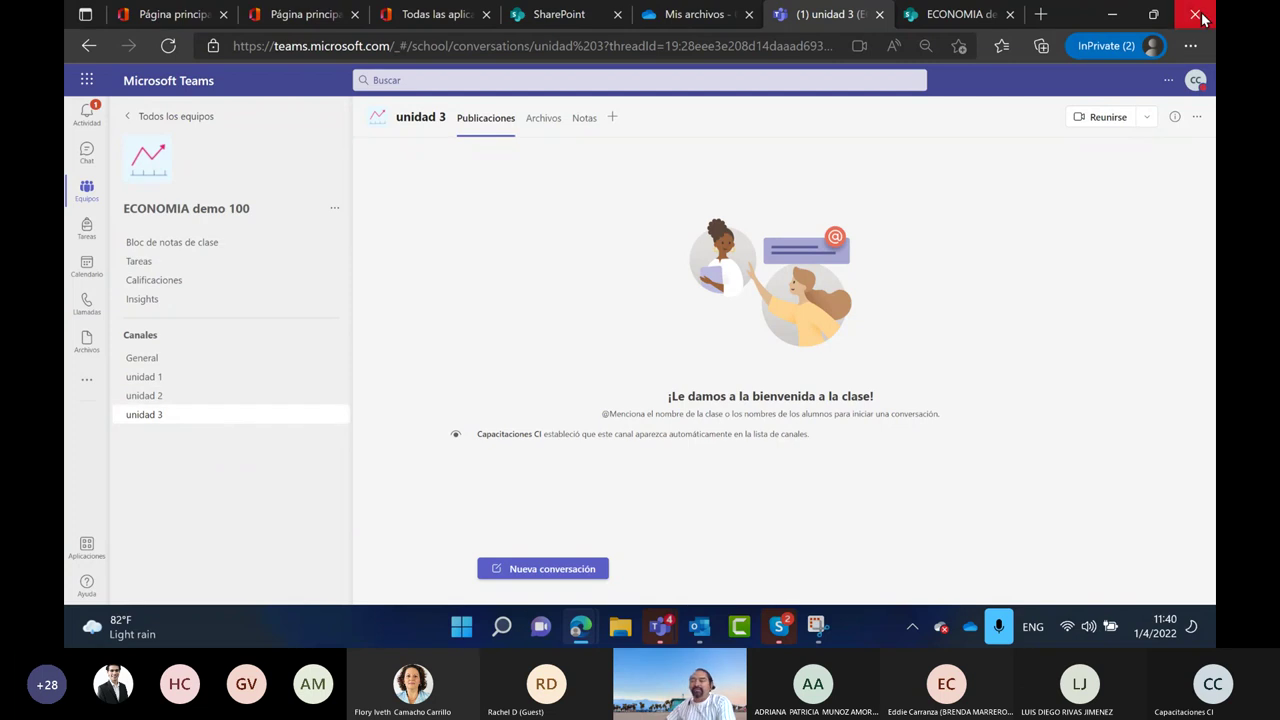
Enlarge the Teams page by two Edge zoom steps
{"action": "left_click", "coordinate": [1190, 50]}
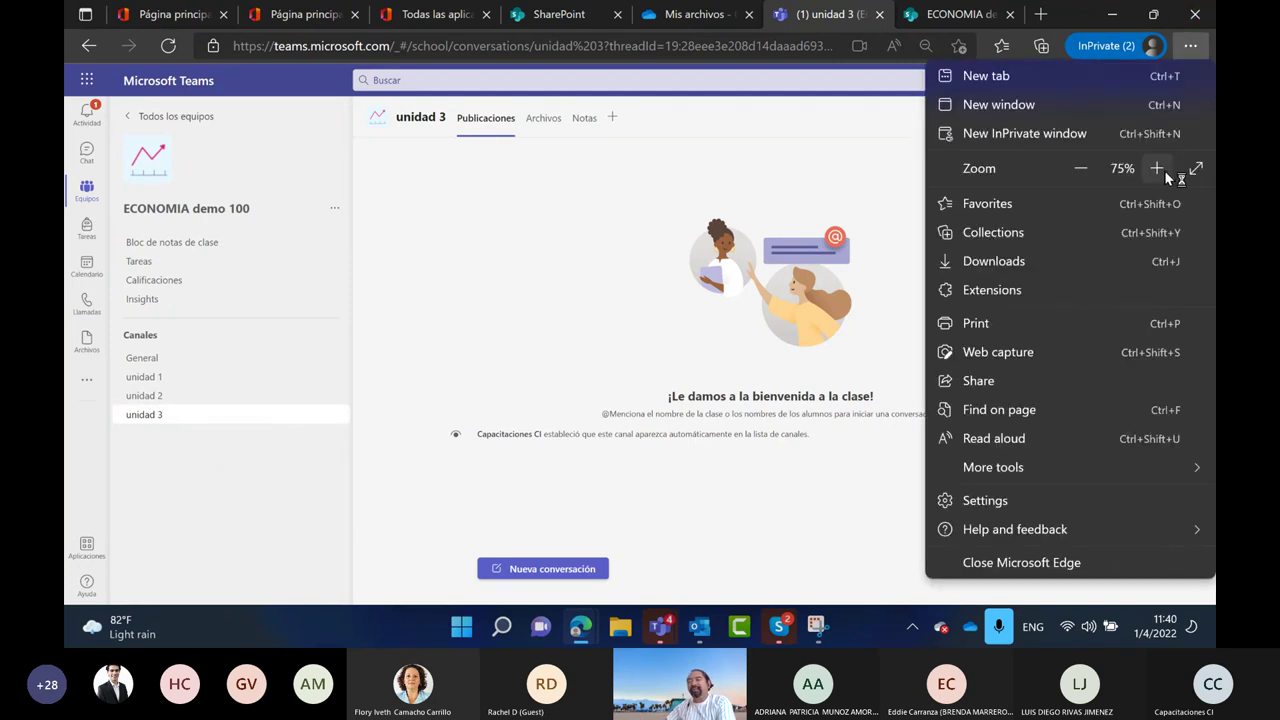
{"action": "left_click", "coordinate": [1160, 170]}
{"action": "left_click", "coordinate": [1158, 169]}
{"action": "left_click", "coordinate": [491, 303]}
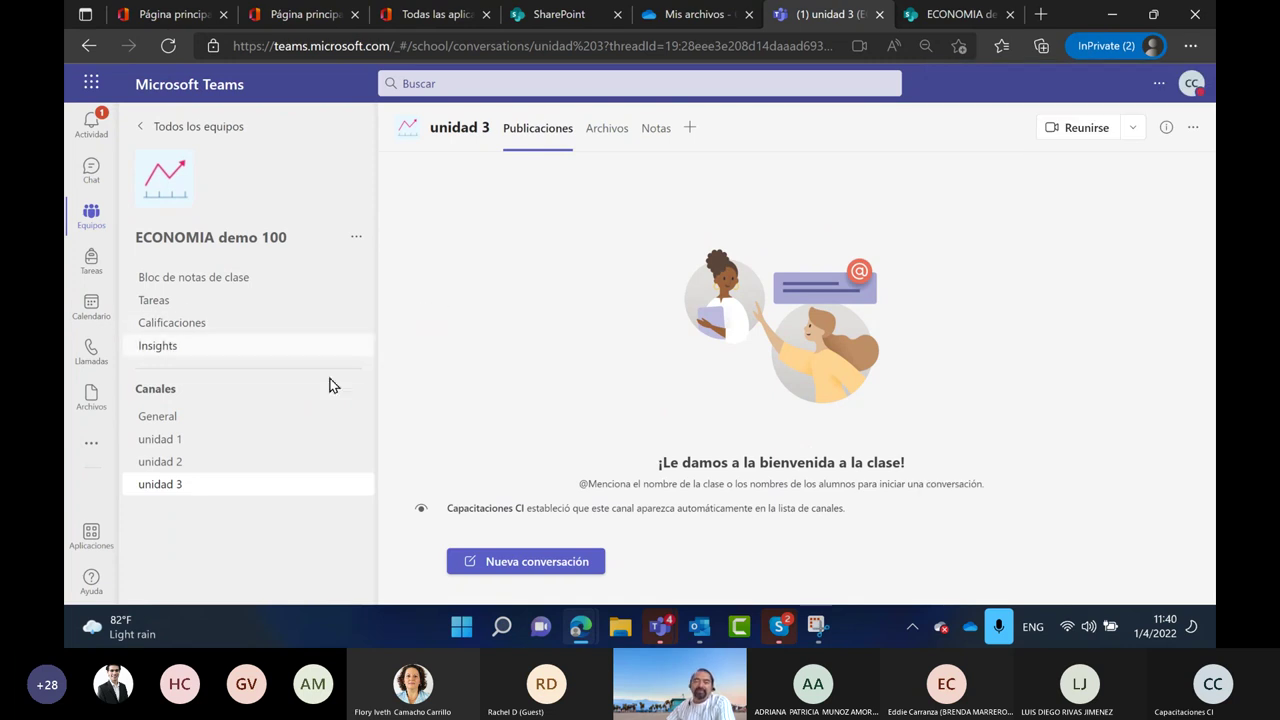
Erase the green circle around Archivos and the long green arrow from the snip
{"action": "left_click", "coordinate": [814, 627]}
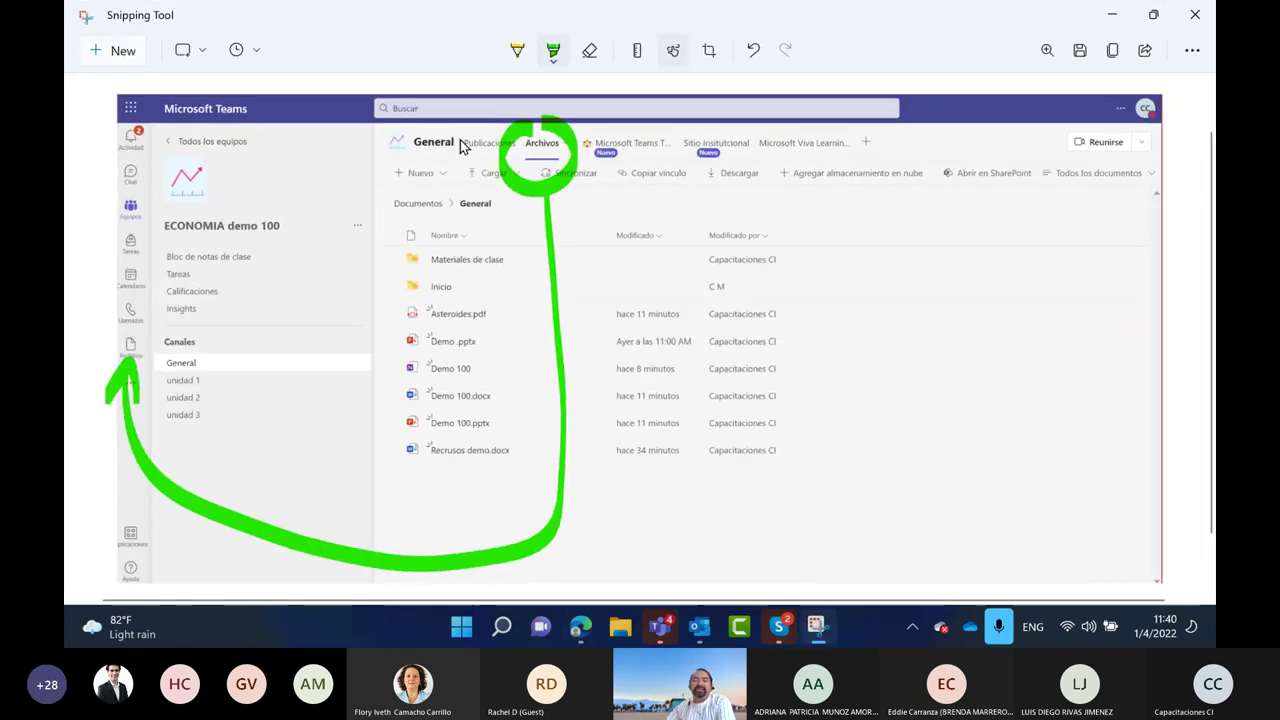
{"action": "left_click", "coordinate": [587, 50]}
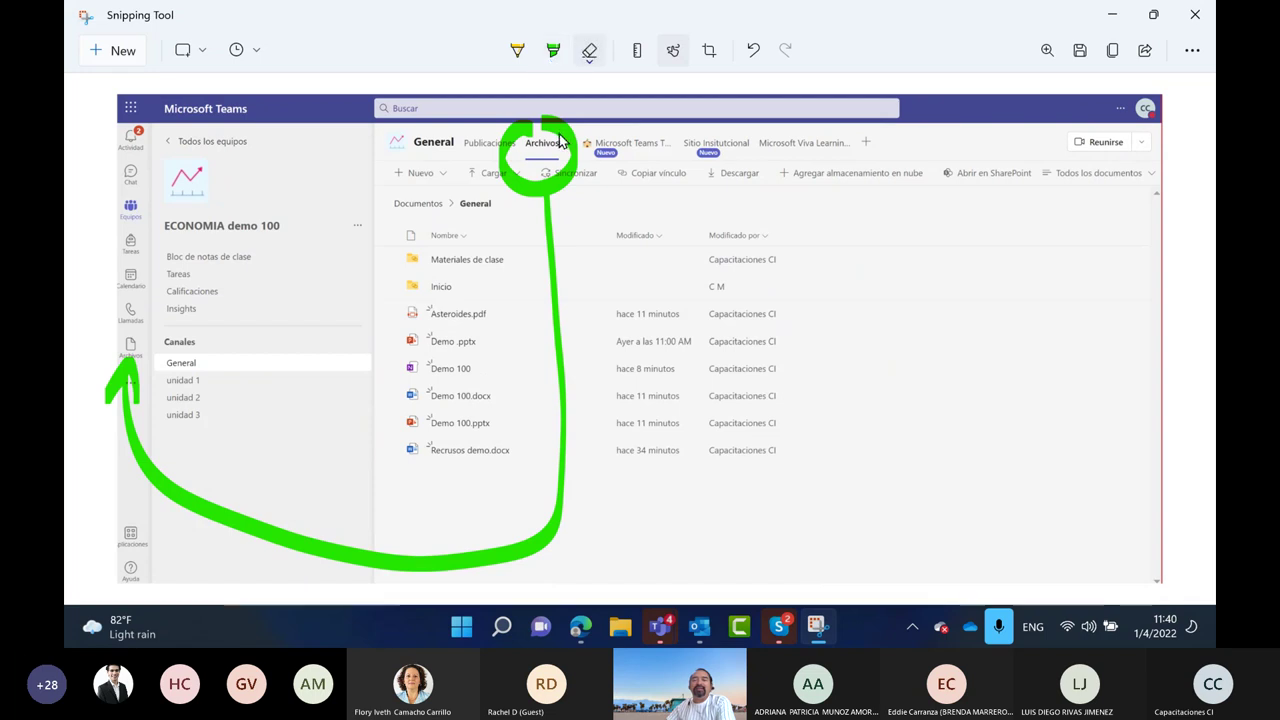
{"action": "left_click", "coordinate": [555, 172]}
{"action": "left_click", "coordinate": [548, 217]}
Circle the ellipsis beside ECONOMIA demo 100 in green and add small marks to its right
{"action": "left_click", "coordinate": [553, 50]}
{"action": "mouse_move", "coordinate": [368, 204]}
{"action": "left_mouse_down"}
{"action": "mouse_move", "coordinate": [343, 217]}
{"action": "mouse_move", "coordinate": [369, 251]}
{"action": "mouse_move", "coordinate": [381, 222]}
{"action": "mouse_move", "coordinate": [348, 215]}
{"action": "mouse_move", "coordinate": [392, 245]}
{"action": "mouse_move", "coordinate": [700, 286]}
{"action": "mouse_move", "coordinate": [835, 358]}
{"action": "left_mouse_up"}
{"action": "left_click", "coordinate": [891, 342]}
{"action": "left_click", "coordinate": [925, 345]}
{"action": "left_click", "coordinate": [971, 337]}
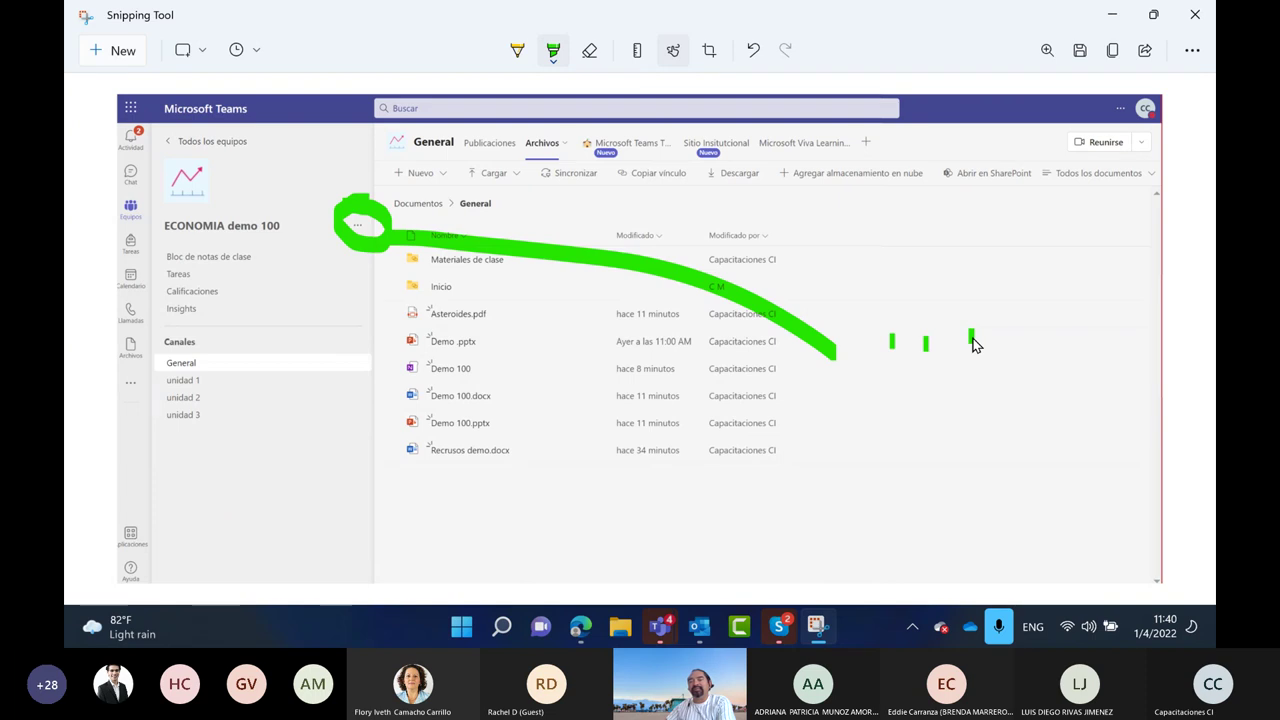
{"action": "left_click", "coordinate": [590, 52]}
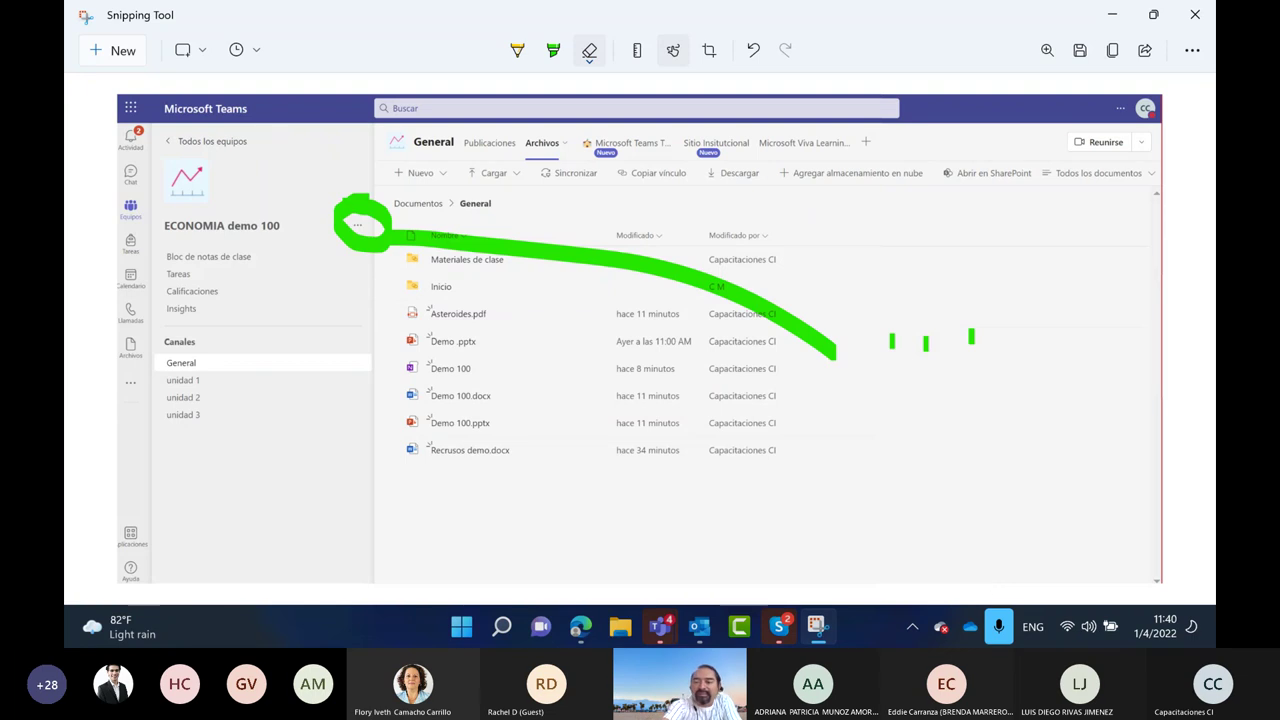
{"action": "left_click", "coordinate": [925, 343]}
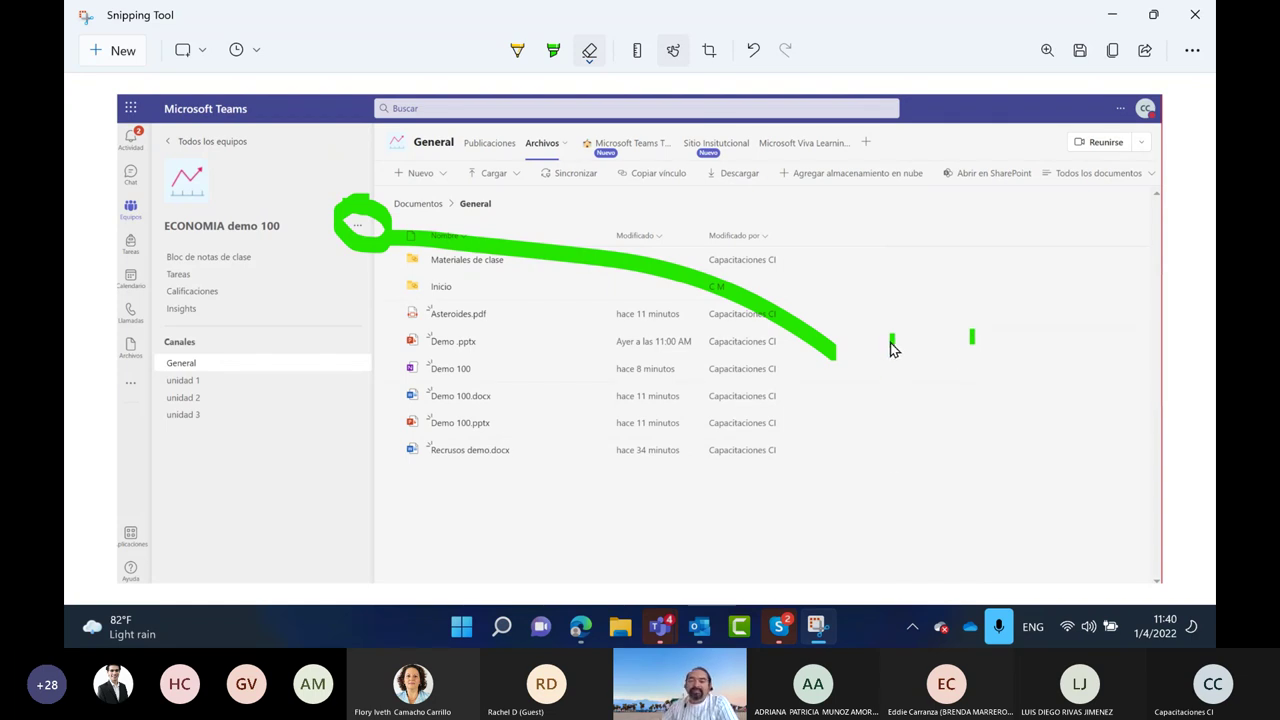
Redraw the middle mark and draw a green box with an arrowhead pointing at it
{"action": "left_click", "coordinate": [553, 50]}
{"action": "mouse_move", "coordinate": [928, 333]}
{"action": "left_mouse_down"}
{"action": "mouse_move", "coordinate": [897, 367]}
{"action": "mouse_move", "coordinate": [1002, 372]}
{"action": "left_mouse_up"}
{"action": "mouse_move", "coordinate": [1012, 445]}
{"action": "left_mouse_down"}
{"action": "mouse_move", "coordinate": [1013, 514]}
{"action": "mouse_move", "coordinate": [902, 517]}
{"action": "left_mouse_up"}
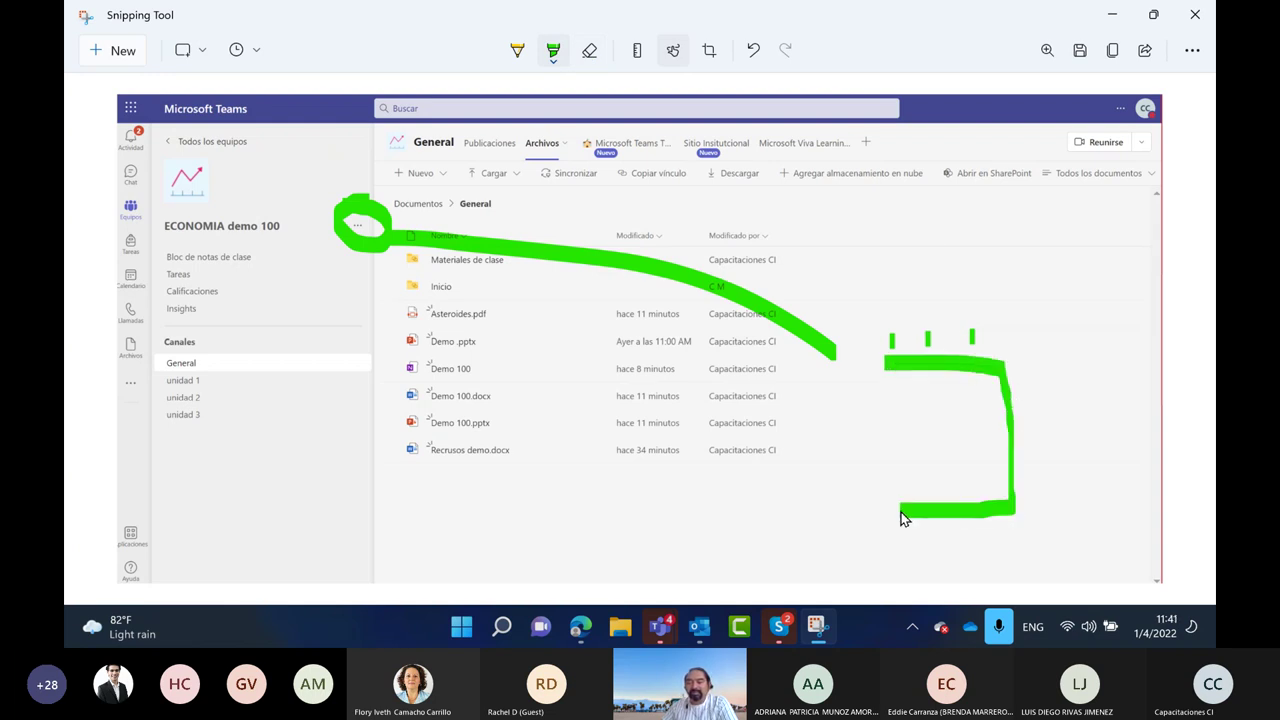
{"action": "left_click_drag", "start_coordinate": [900, 432], "coordinate": [891, 372]}
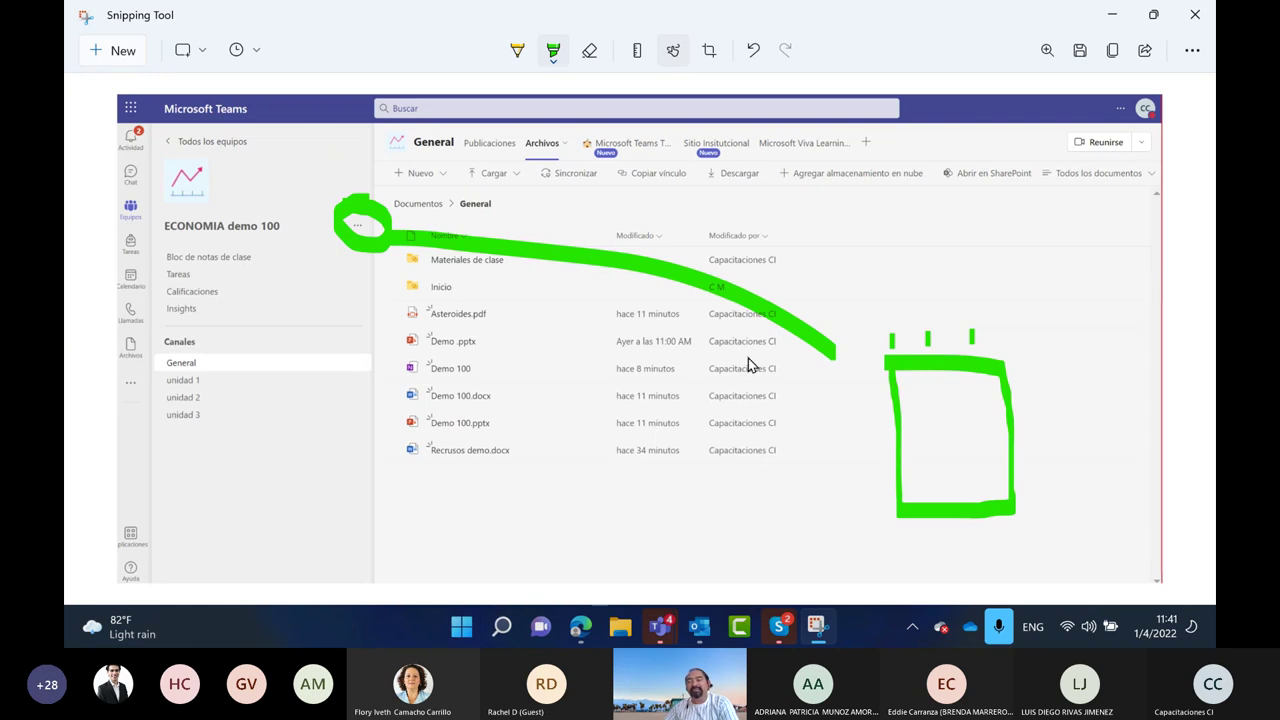
{"action": "mouse_move", "coordinate": [815, 314]}
{"action": "left_mouse_down"}
{"action": "mouse_move", "coordinate": [849, 354]}
{"action": "mouse_move", "coordinate": [823, 374]}
{"action": "mouse_move", "coordinate": [832, 358]}
{"action": "left_mouse_up"}
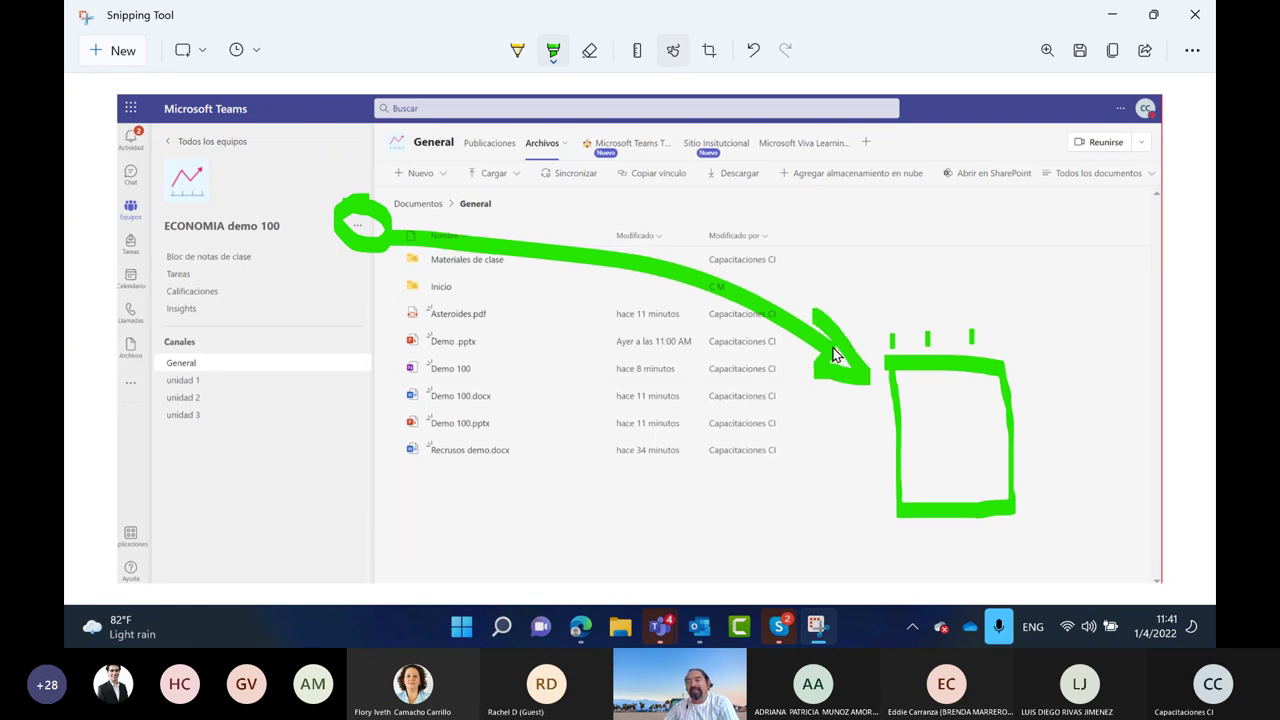
{"action": "left_click", "coordinate": [1113, 19]}
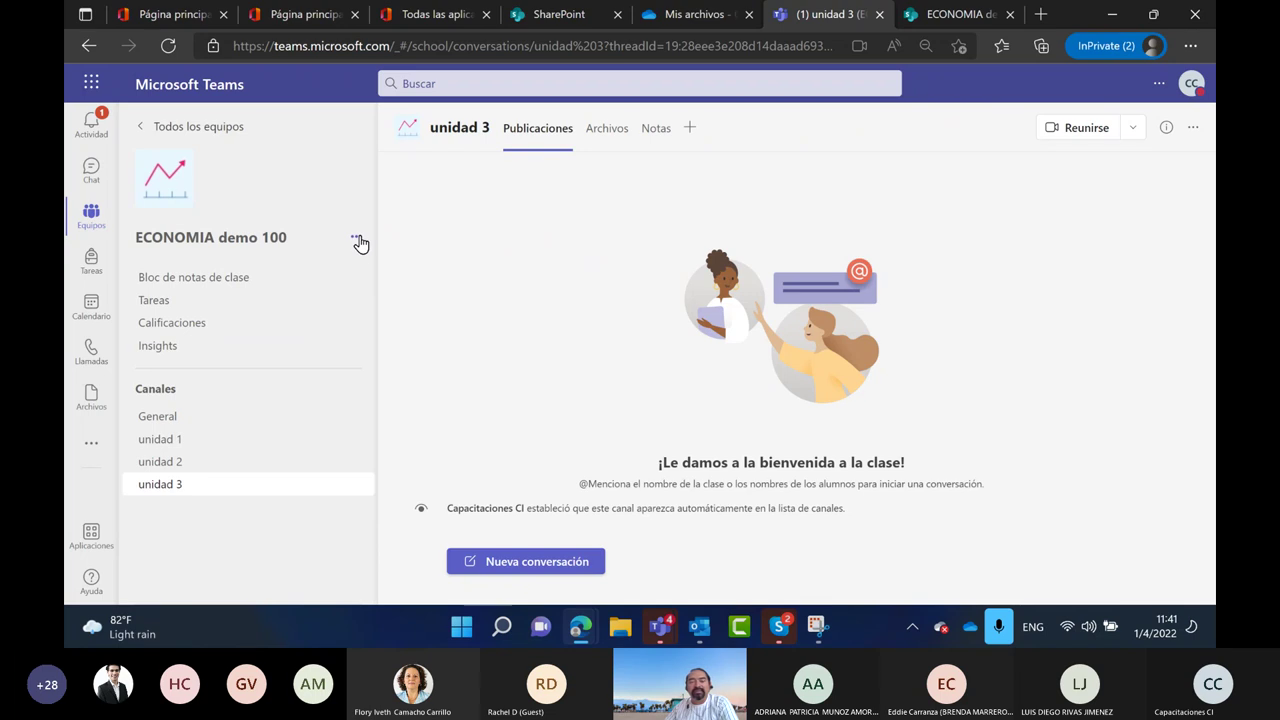
Delete the Demo 200 team, acknowledging that all its content is removed, and return to all teams
{"action": "left_click", "coordinate": [356, 241]}
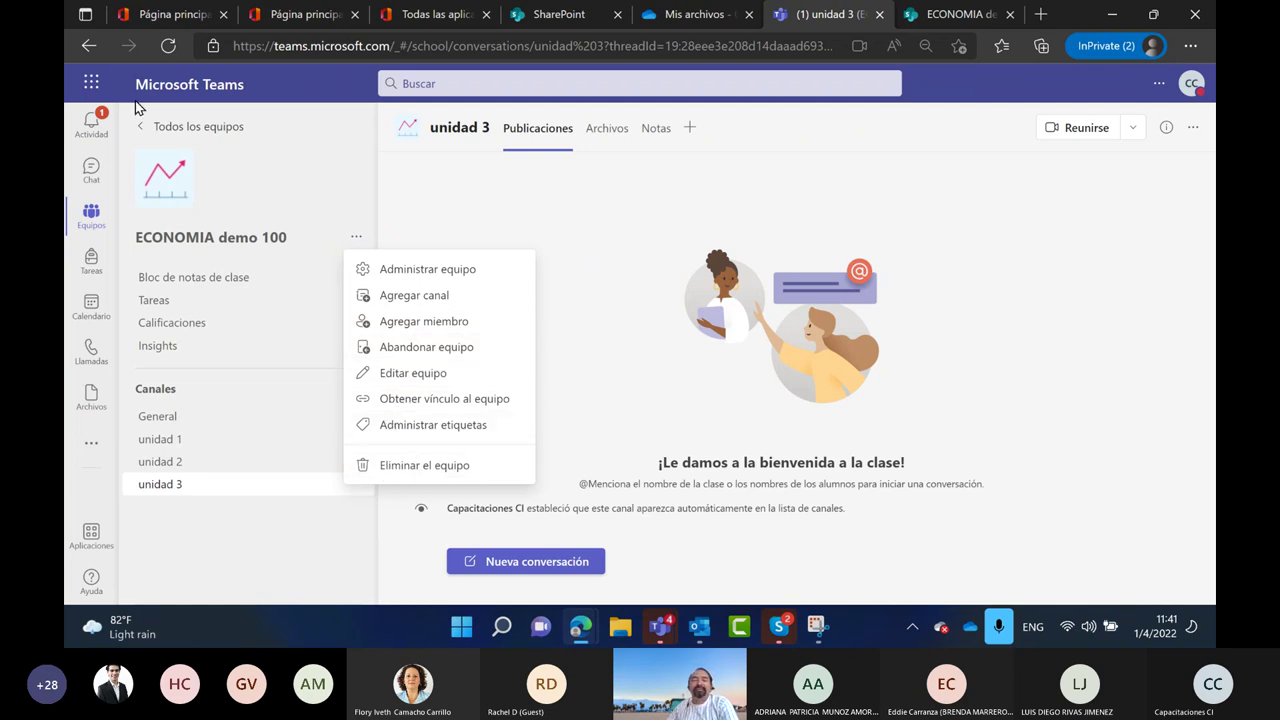
{"action": "left_click", "coordinate": [143, 130]}
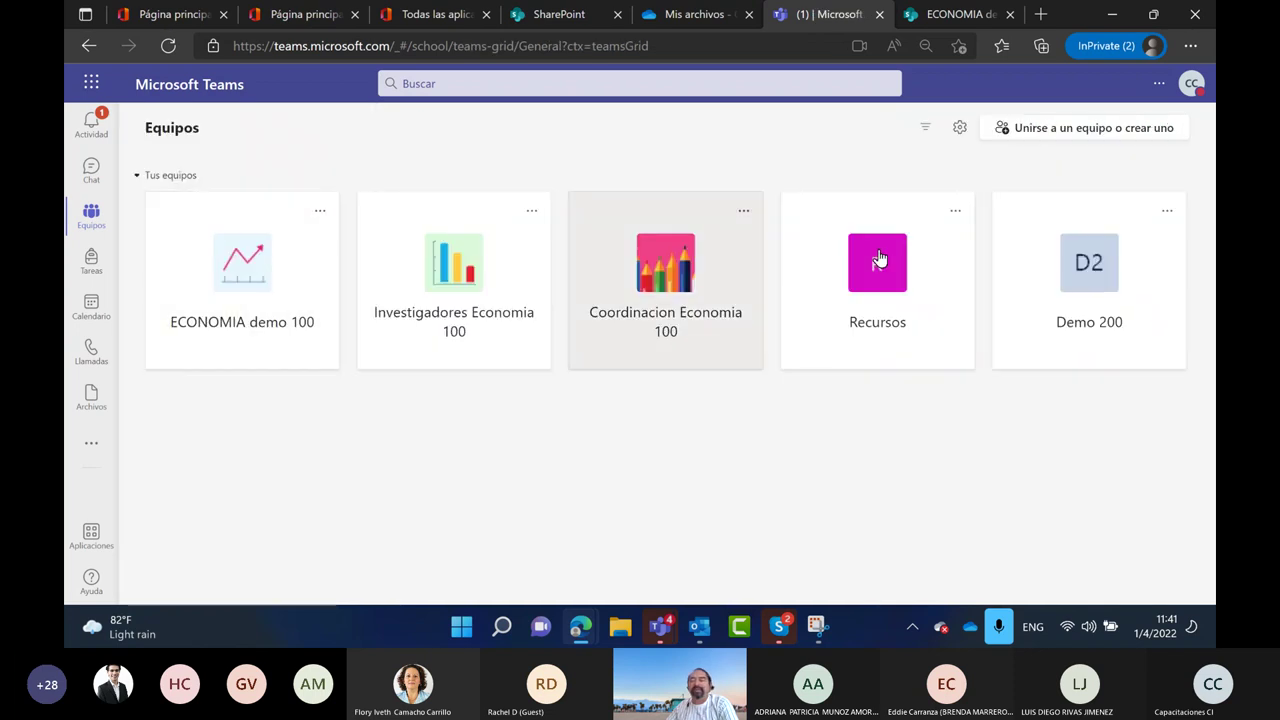
{"action": "left_click", "coordinate": [1071, 290]}
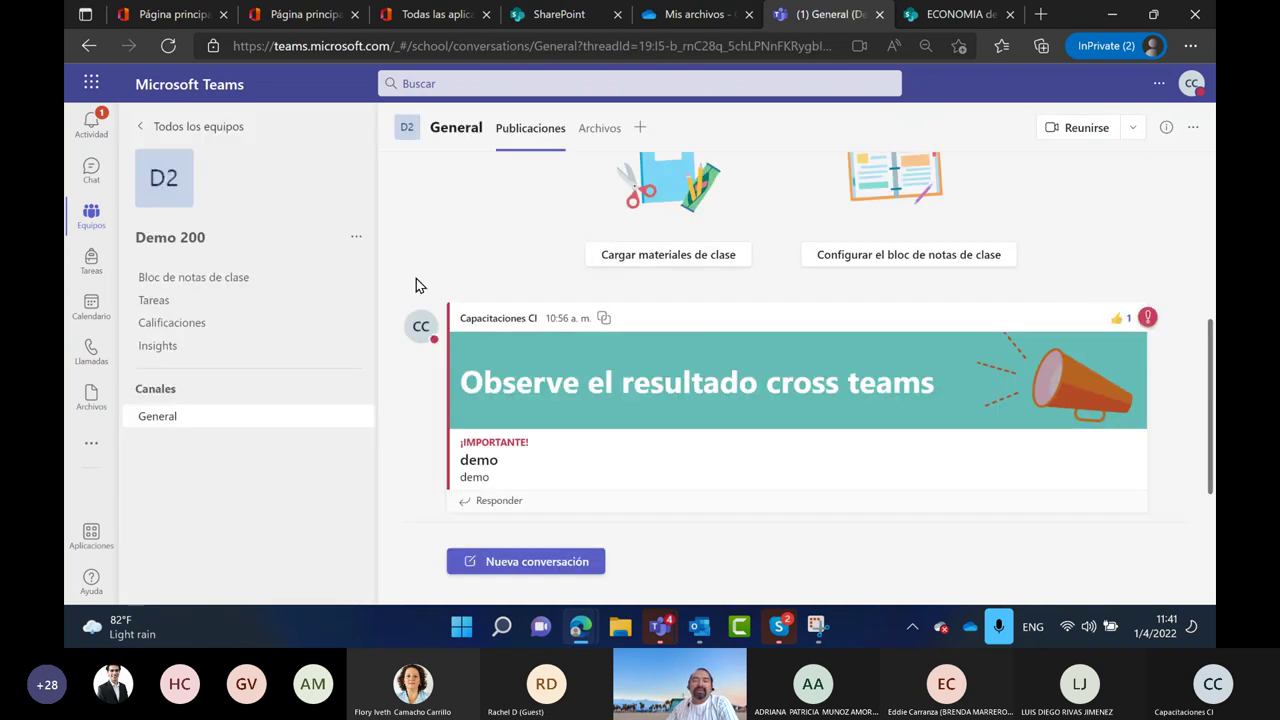
{"action": "left_click", "coordinate": [356, 242]}
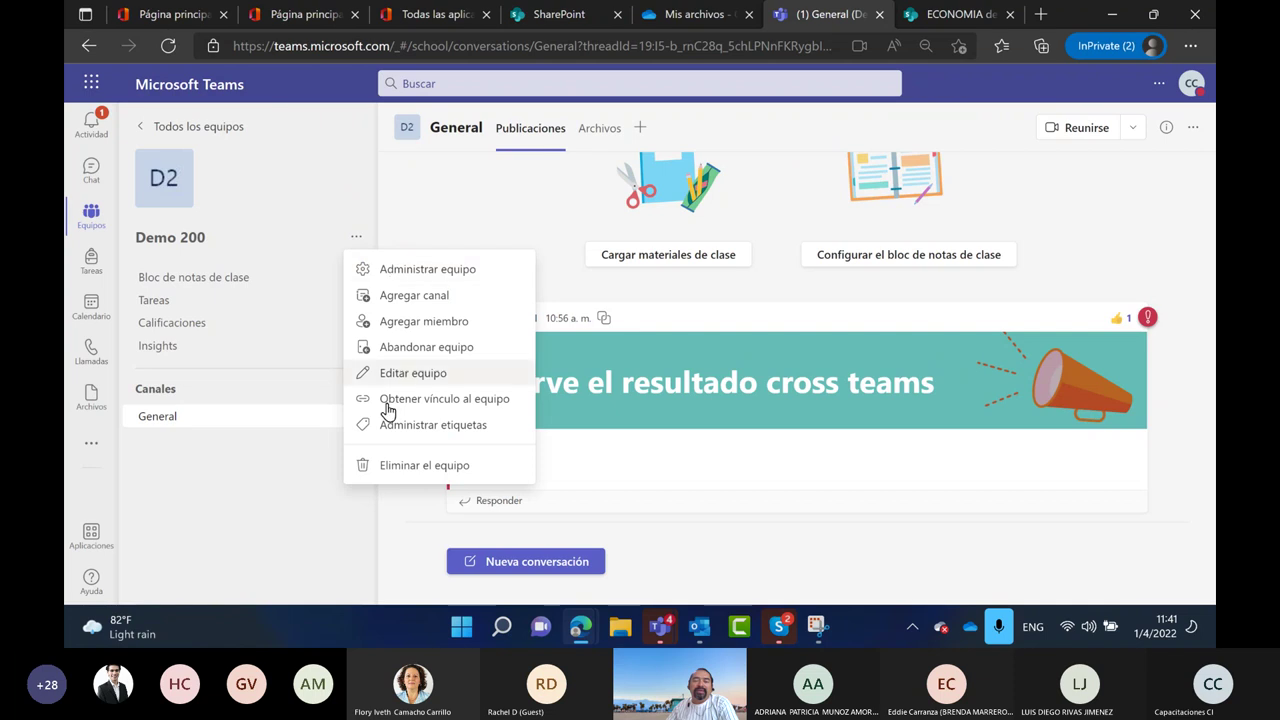
{"action": "left_click", "coordinate": [406, 468]}
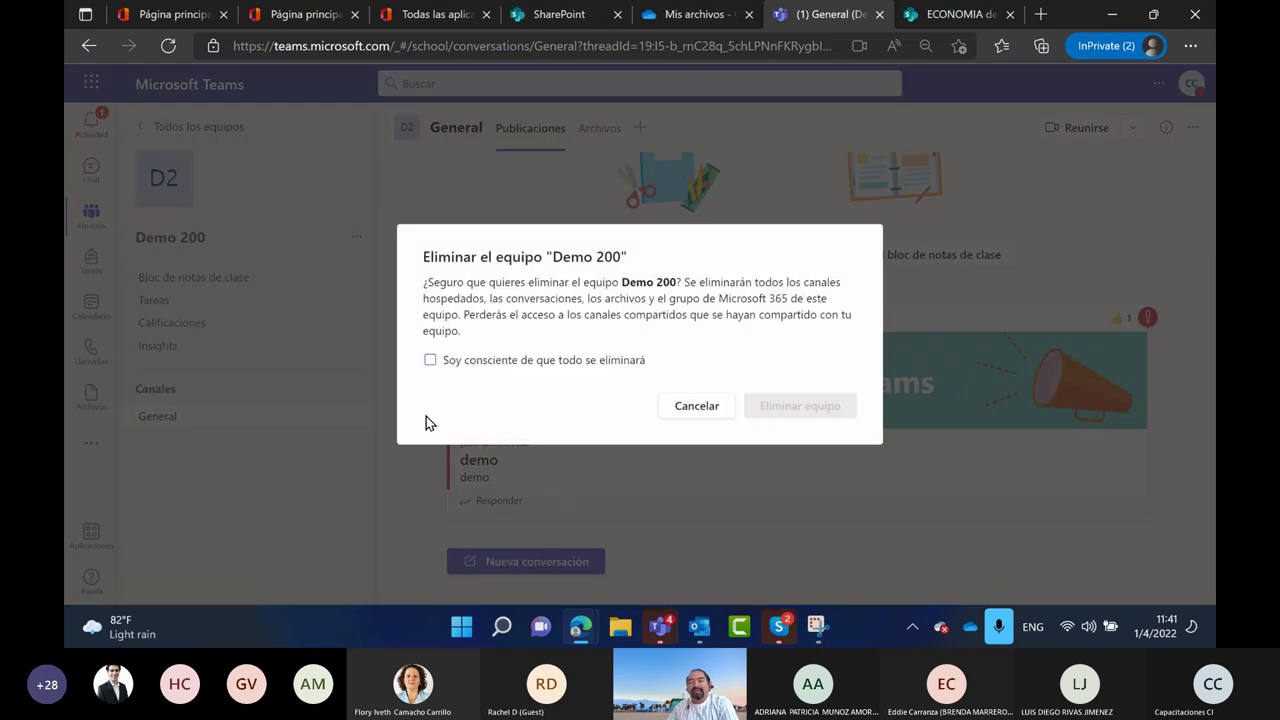
{"action": "left_click", "coordinate": [430, 360]}
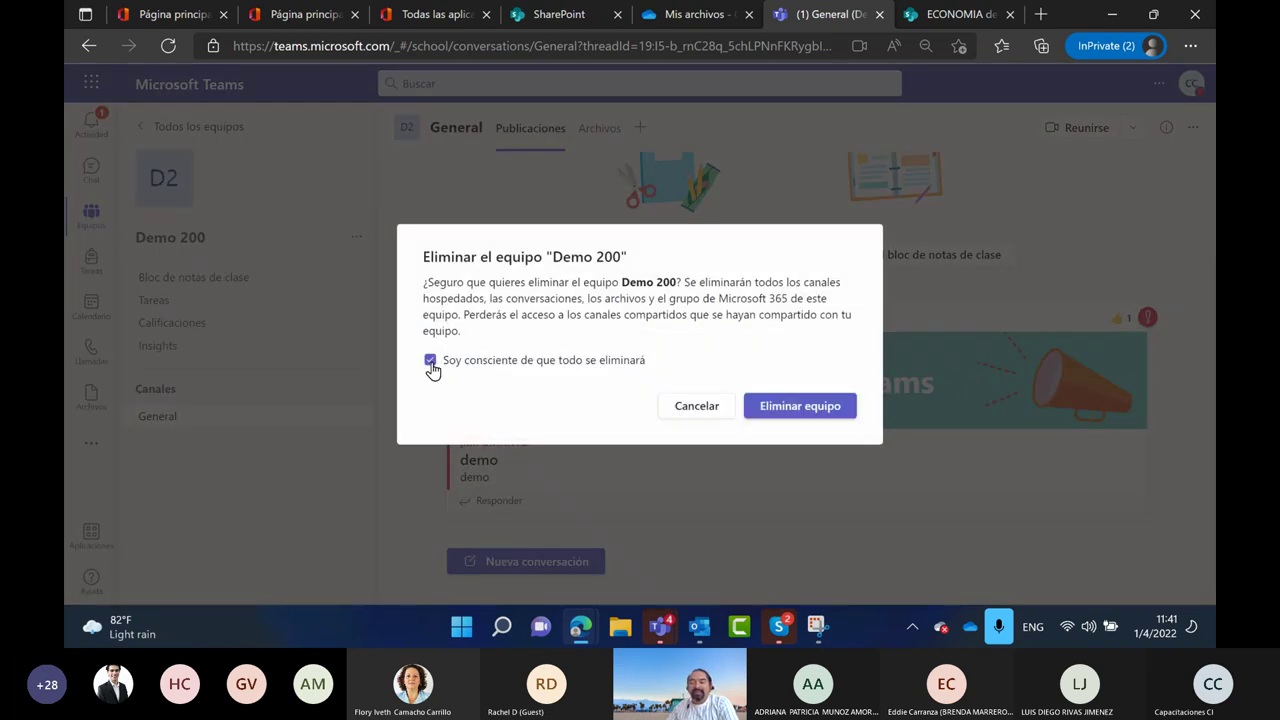
{"action": "left_click", "coordinate": [794, 405]}
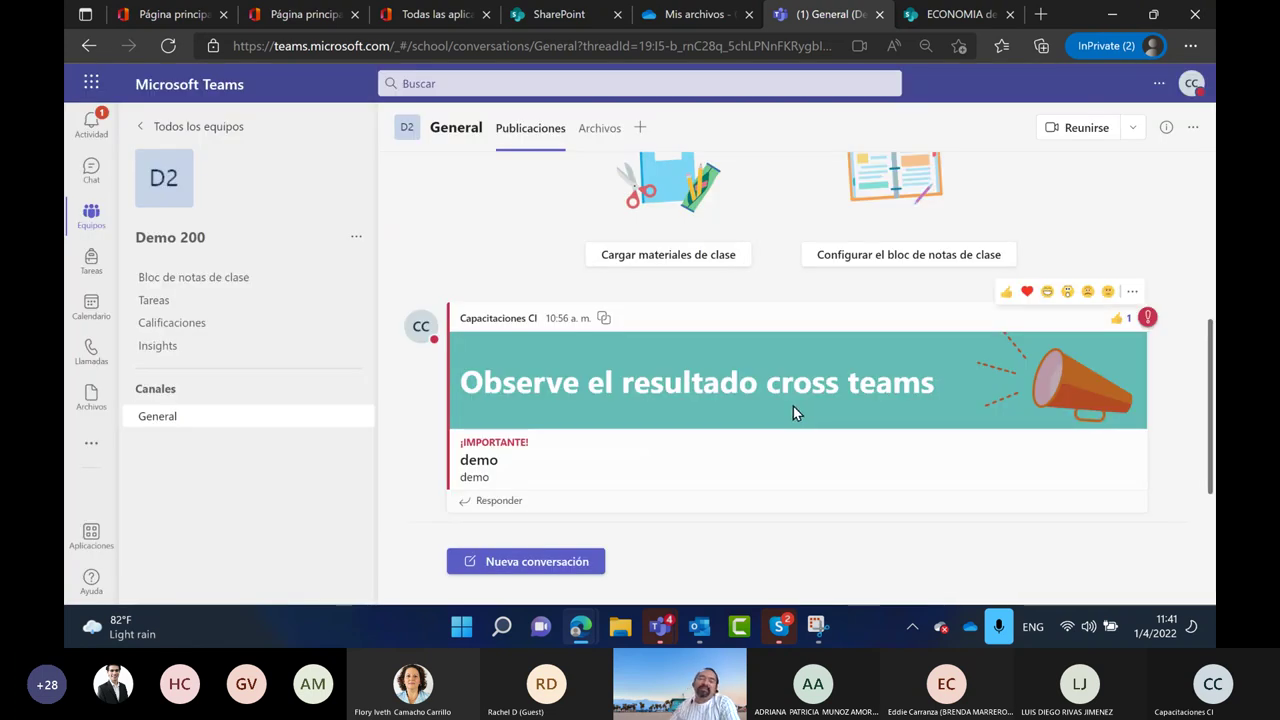
{"action": "left_click", "coordinate": [160, 132]}
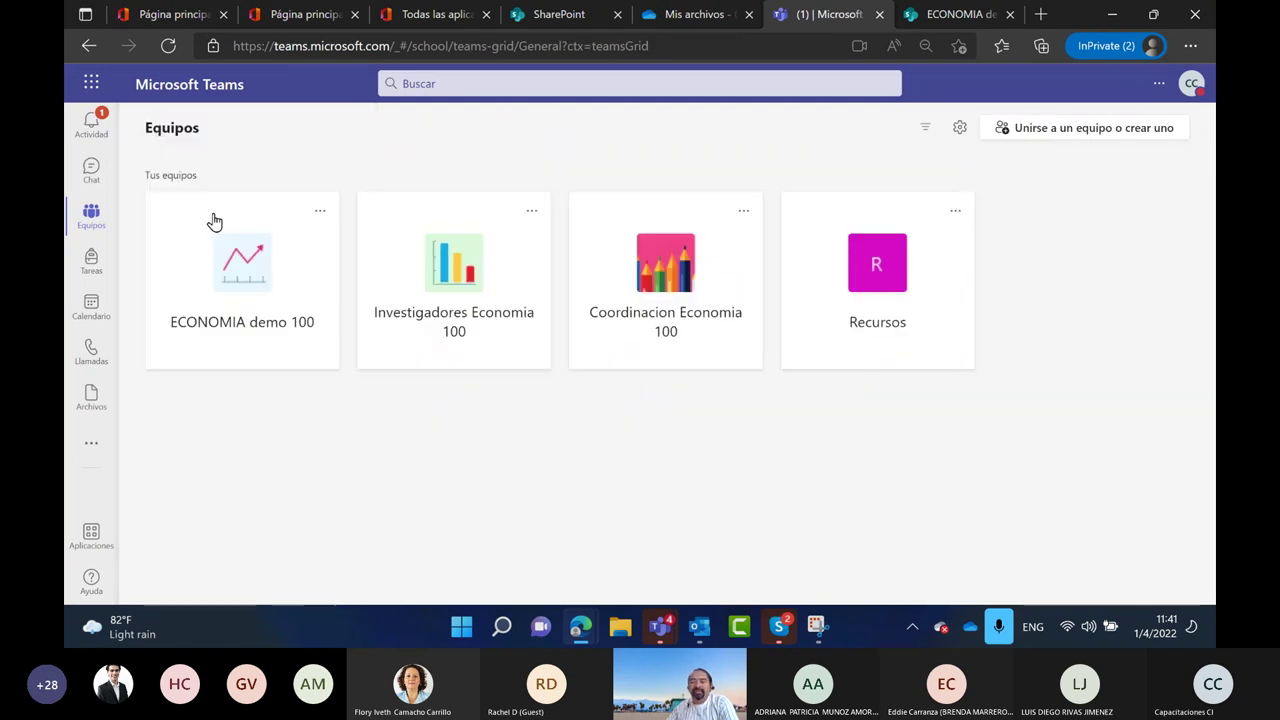
Open Administrar equipo for ECONOMIA demo 100, then bring the annotated Snipping Tool capture forward
{"action": "left_click", "coordinate": [214, 221]}
{"action": "left_click", "coordinate": [356, 240]}
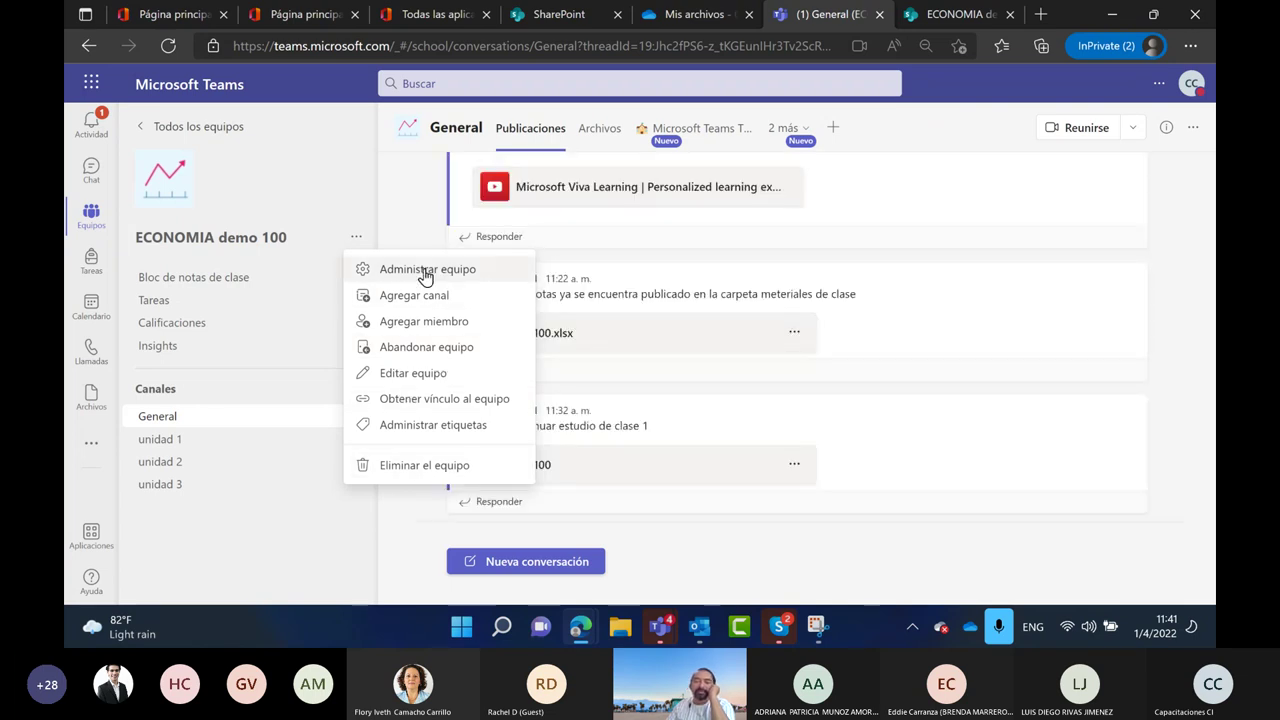
{"action": "left_click", "coordinate": [423, 272]}
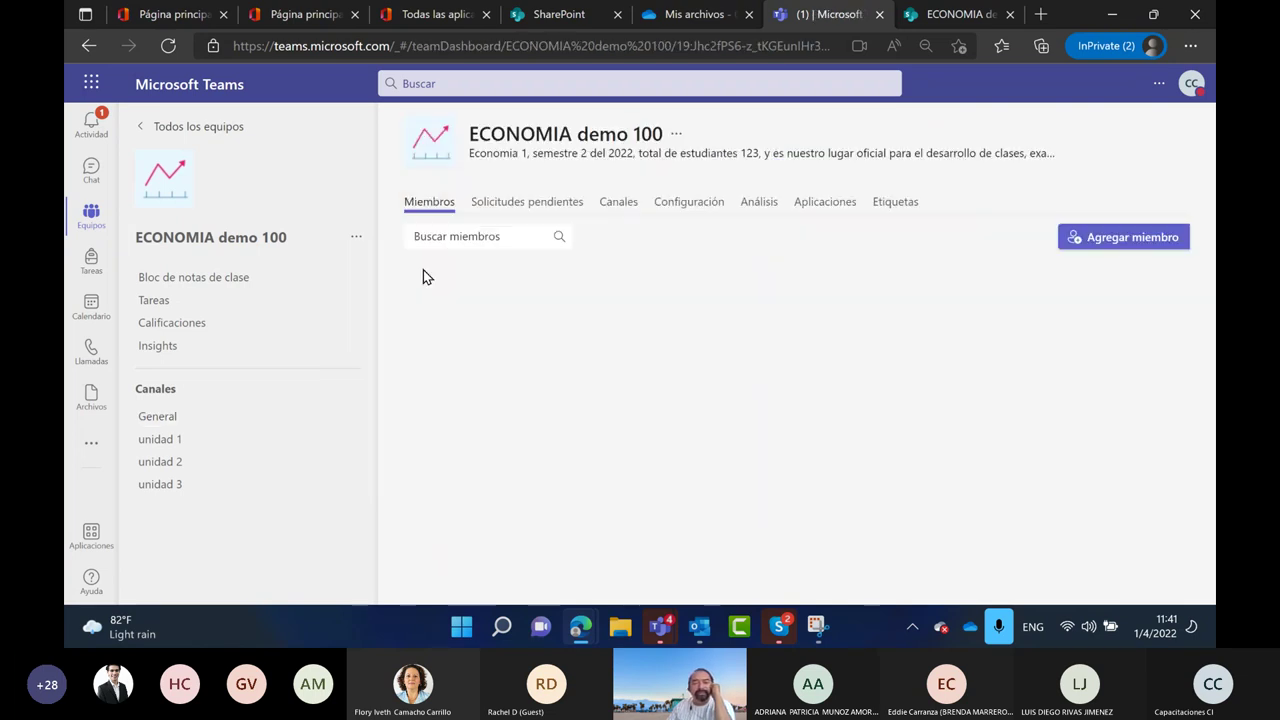
{"action": "left_click", "coordinate": [815, 626]}
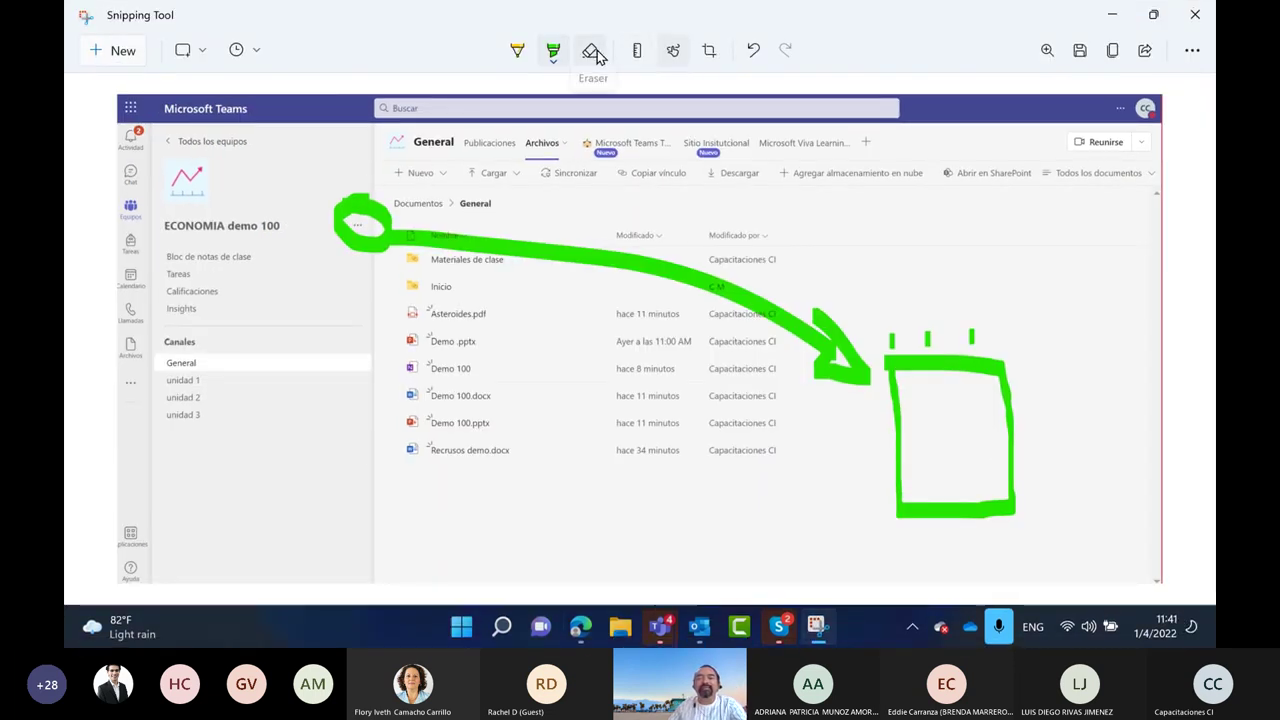
Add yellow strokes to the old snip, then erase its green circle, arrow and rectangle
{"action": "left_click", "coordinate": [513, 55]}
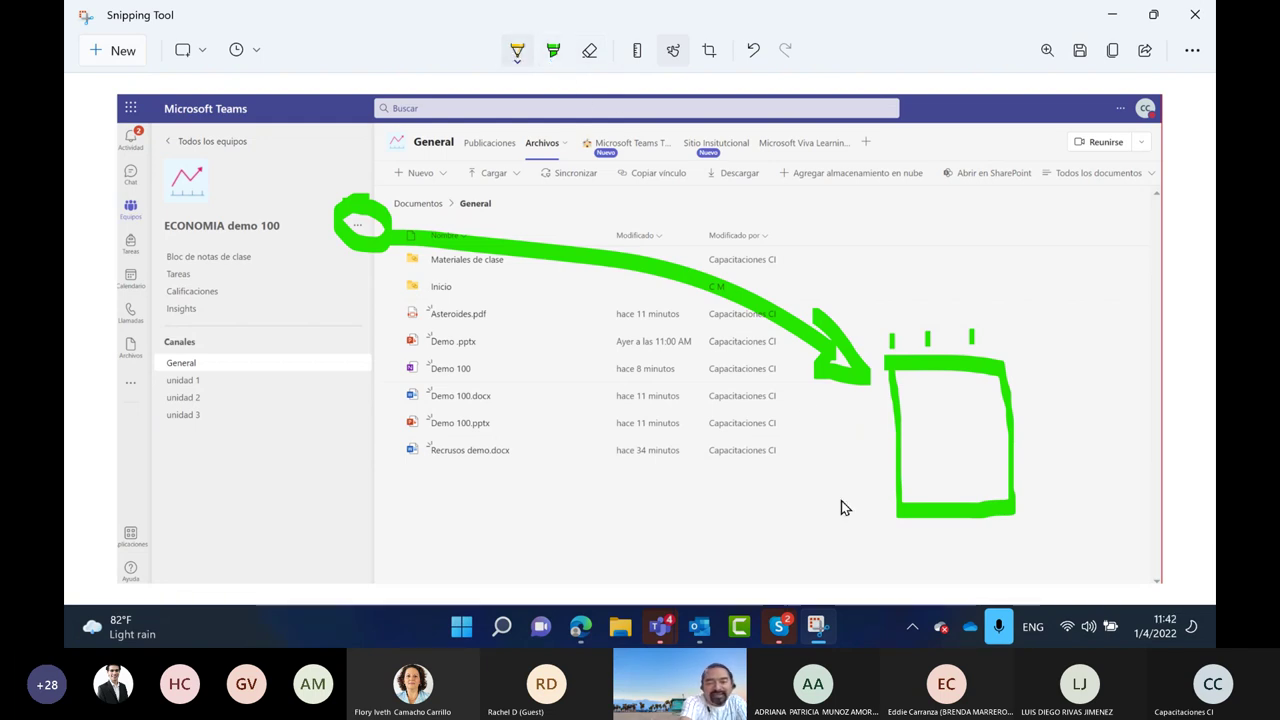
{"action": "mouse_move", "coordinate": [263, 369]}
{"action": "left_mouse_down"}
{"action": "mouse_move", "coordinate": [343, 367]}
{"action": "mouse_move", "coordinate": [245, 374]}
{"action": "left_mouse_up"}
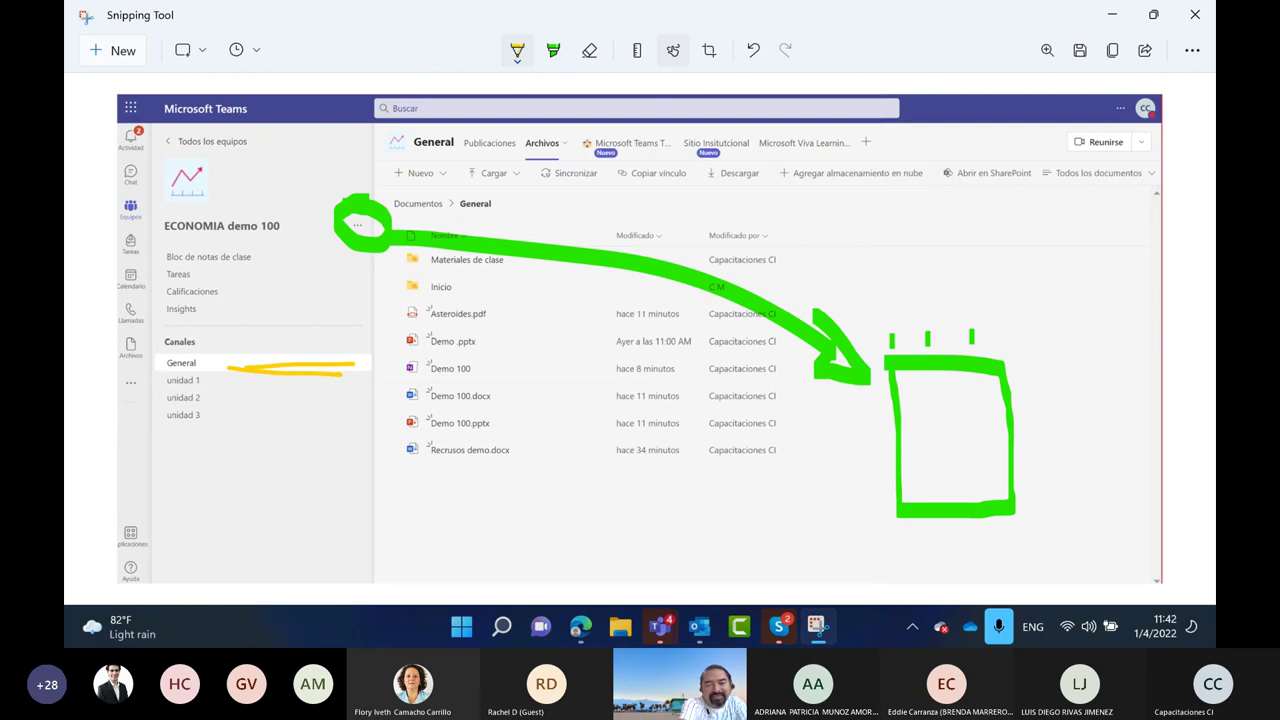
{"action": "mouse_move", "coordinate": [345, 372]}
{"action": "left_mouse_down"}
{"action": "mouse_move", "coordinate": [386, 375]}
{"action": "mouse_move", "coordinate": [250, 360]}
{"action": "mouse_move", "coordinate": [368, 370]}
{"action": "left_mouse_up"}
{"action": "mouse_move", "coordinate": [398, 130]}
{"action": "left_mouse_down"}
{"action": "mouse_move", "coordinate": [388, 466]}
{"action": "mouse_move", "coordinate": [475, 600]}
{"action": "left_mouse_up"}
{"action": "left_click", "coordinate": [589, 50]}
{"action": "left_click", "coordinate": [340, 222]}
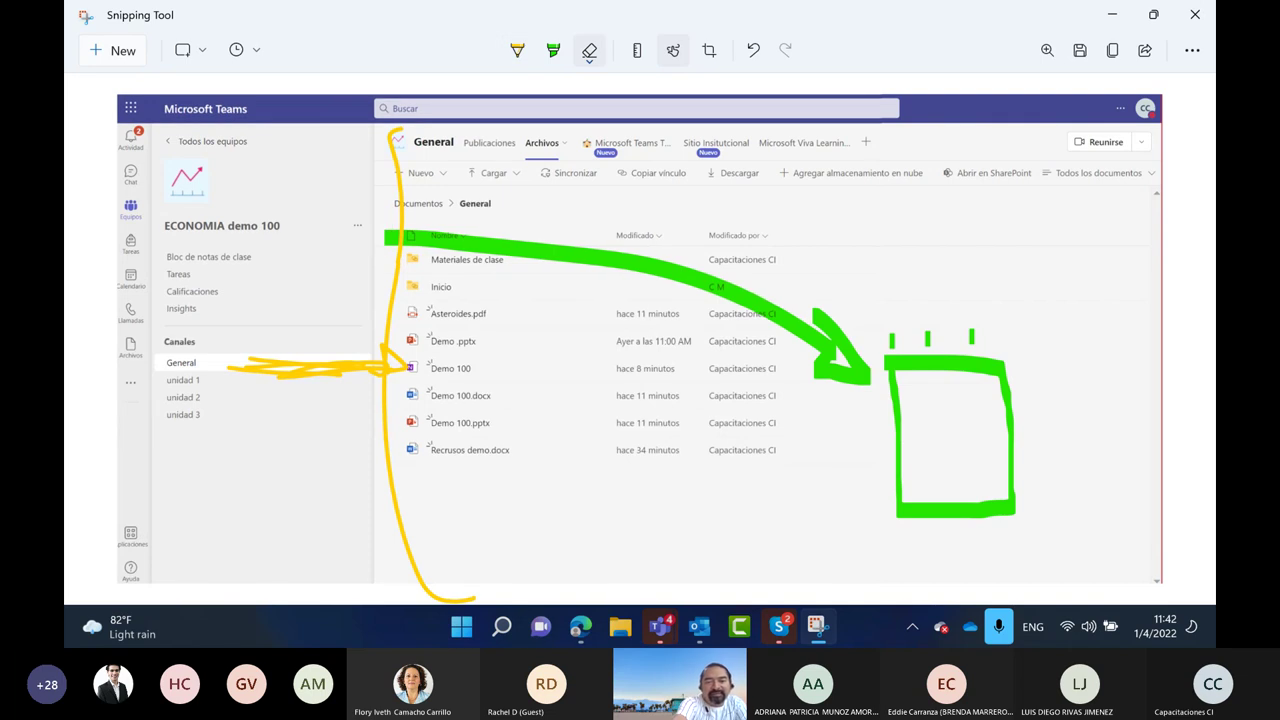
{"action": "left_click", "coordinate": [560, 250]}
{"action": "left_click", "coordinate": [840, 355]}
{"action": "left_click", "coordinate": [900, 440]}
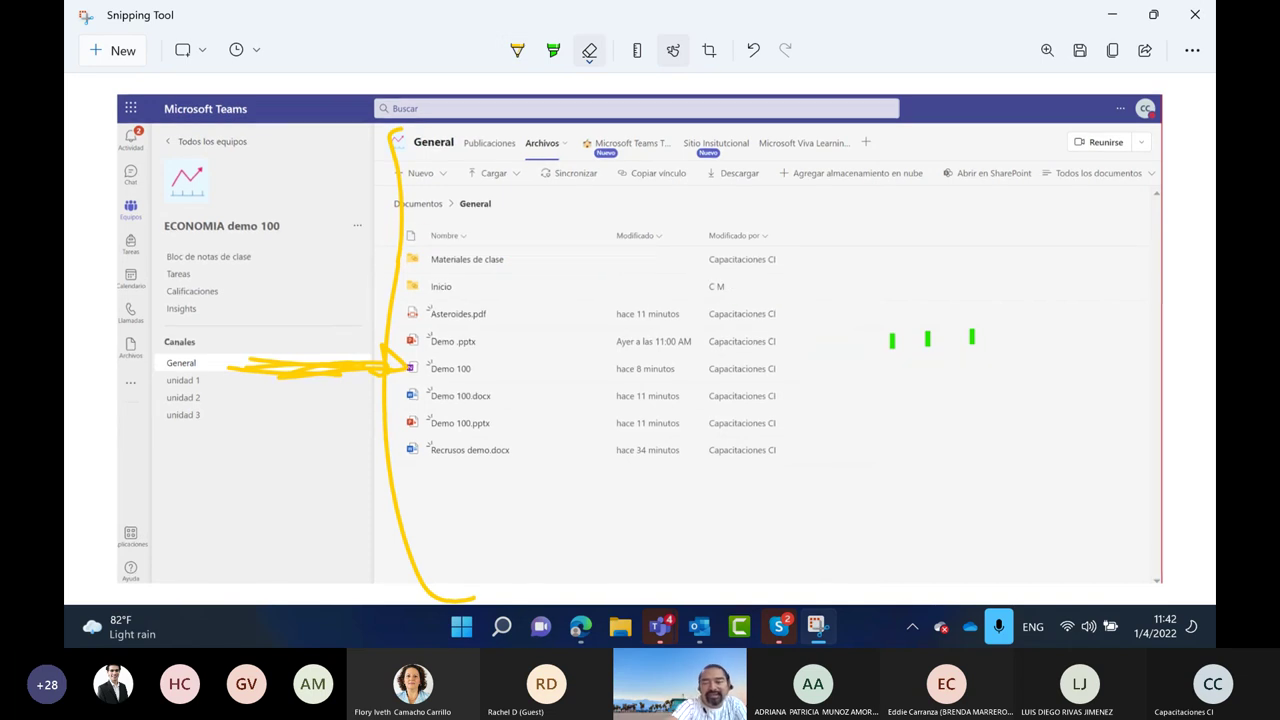
Snip the whole Teams window, mark General with a yellow X and outline the main area in green
{"action": "left_click", "coordinate": [121, 54]}
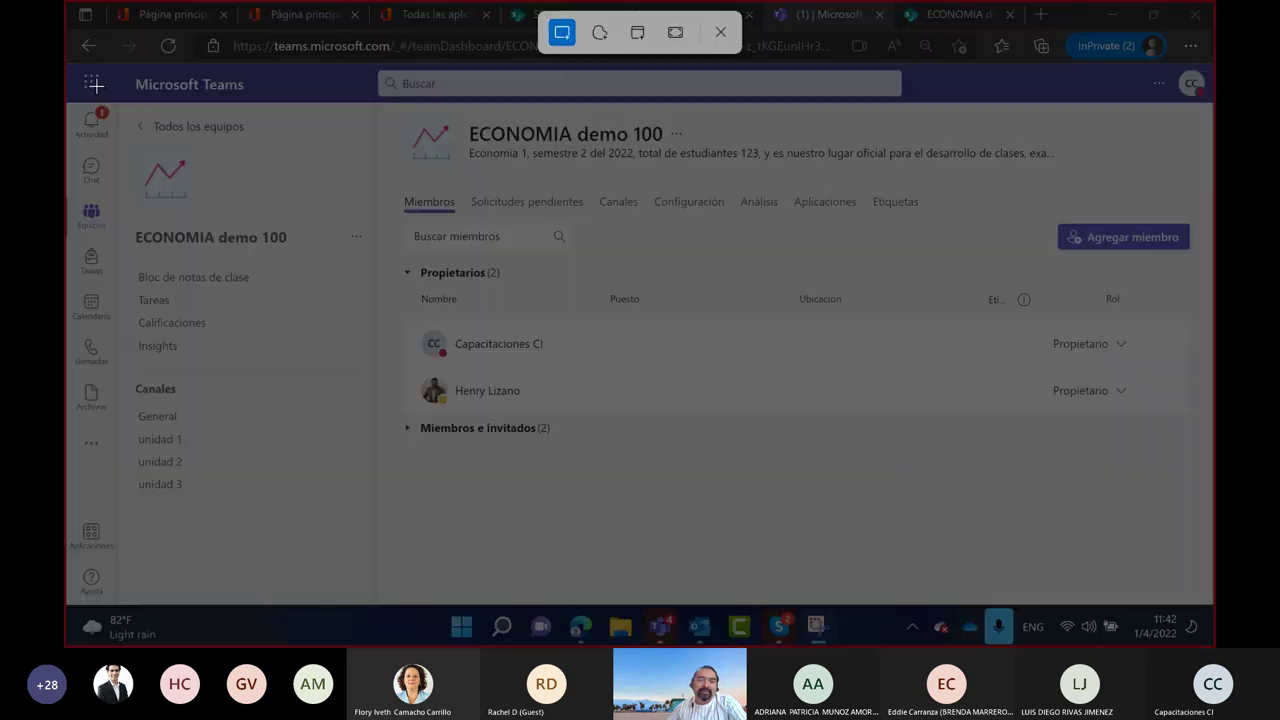
{"action": "left_click_drag", "start_coordinate": [68, 70], "coordinate": [1214, 604]}
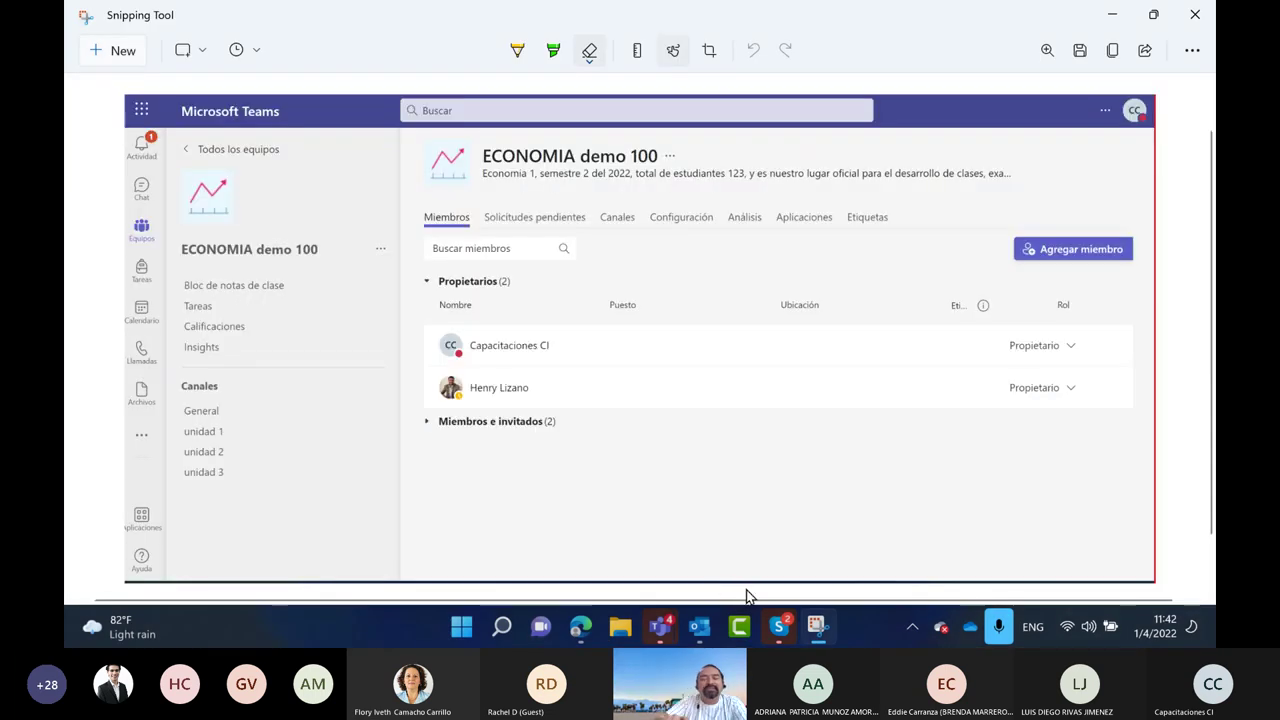
{"action": "left_click", "coordinate": [517, 50]}
{"action": "mouse_move", "coordinate": [246, 411]}
{"action": "left_mouse_down"}
{"action": "mouse_move", "coordinate": [329, 412]}
{"action": "mouse_move", "coordinate": [276, 434]}
{"action": "left_mouse_up"}
{"action": "left_click_drag", "start_coordinate": [272, 381], "coordinate": [295, 411]}
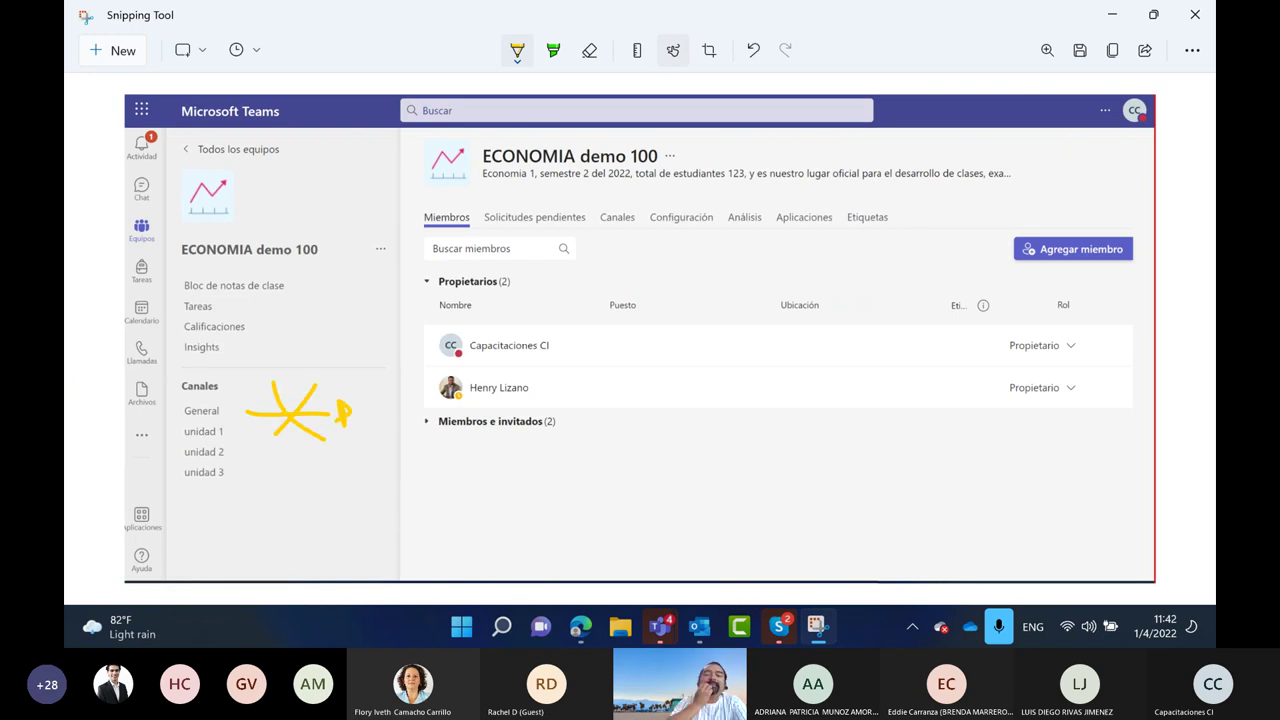
{"action": "left_click", "coordinate": [553, 50]}
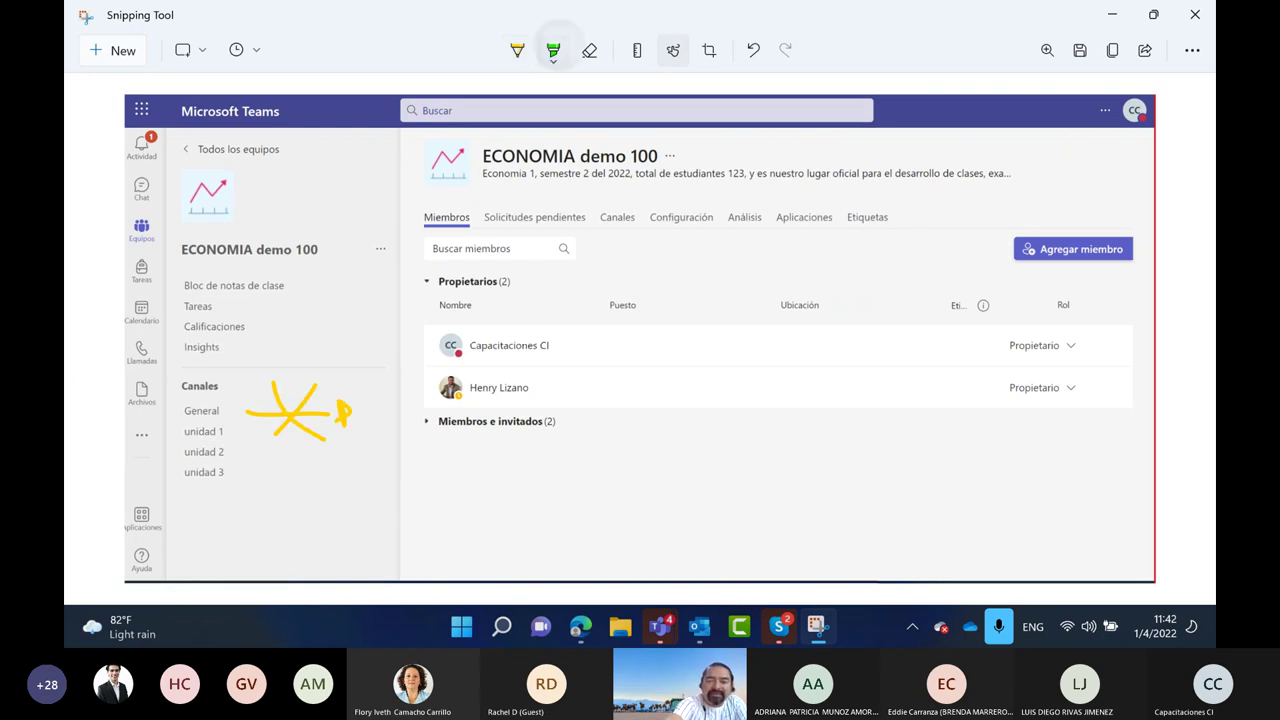
{"action": "mouse_move", "coordinate": [383, 101]}
{"action": "left_mouse_down"}
{"action": "mouse_move", "coordinate": [391, 544]}
{"action": "mouse_move", "coordinate": [614, 570]}
{"action": "mouse_move", "coordinate": [1153, 565]}
{"action": "left_mouse_up"}
{"action": "mouse_move", "coordinate": [383, 92]}
{"action": "left_mouse_down"}
{"action": "mouse_move", "coordinate": [757, 110]}
{"action": "mouse_move", "coordinate": [1020, 102]}
{"action": "mouse_move", "coordinate": [1170, 155]}
{"action": "mouse_move", "coordinate": [1164, 580]}
{"action": "mouse_move", "coordinate": [1100, 558]}
{"action": "left_mouse_up"}
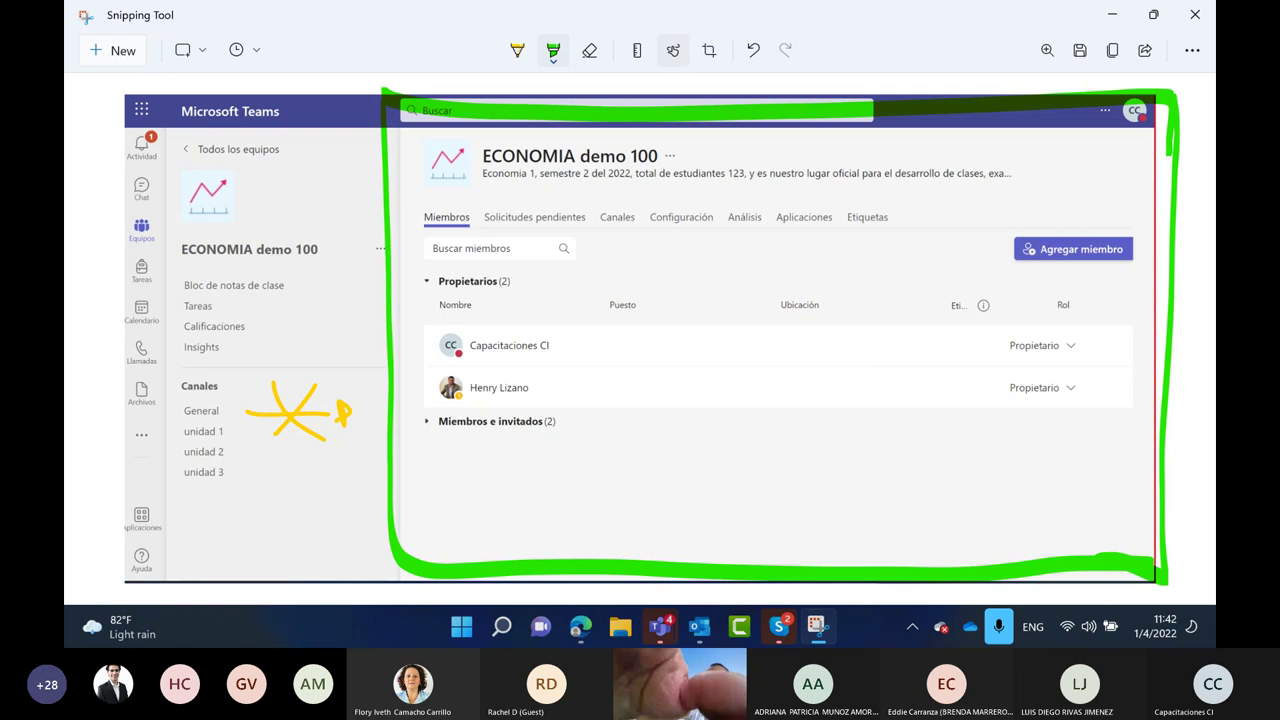
With a red pen, tick the tabs row and circle a mark beside the team description
{"action": "left_click", "coordinate": [517, 50]}
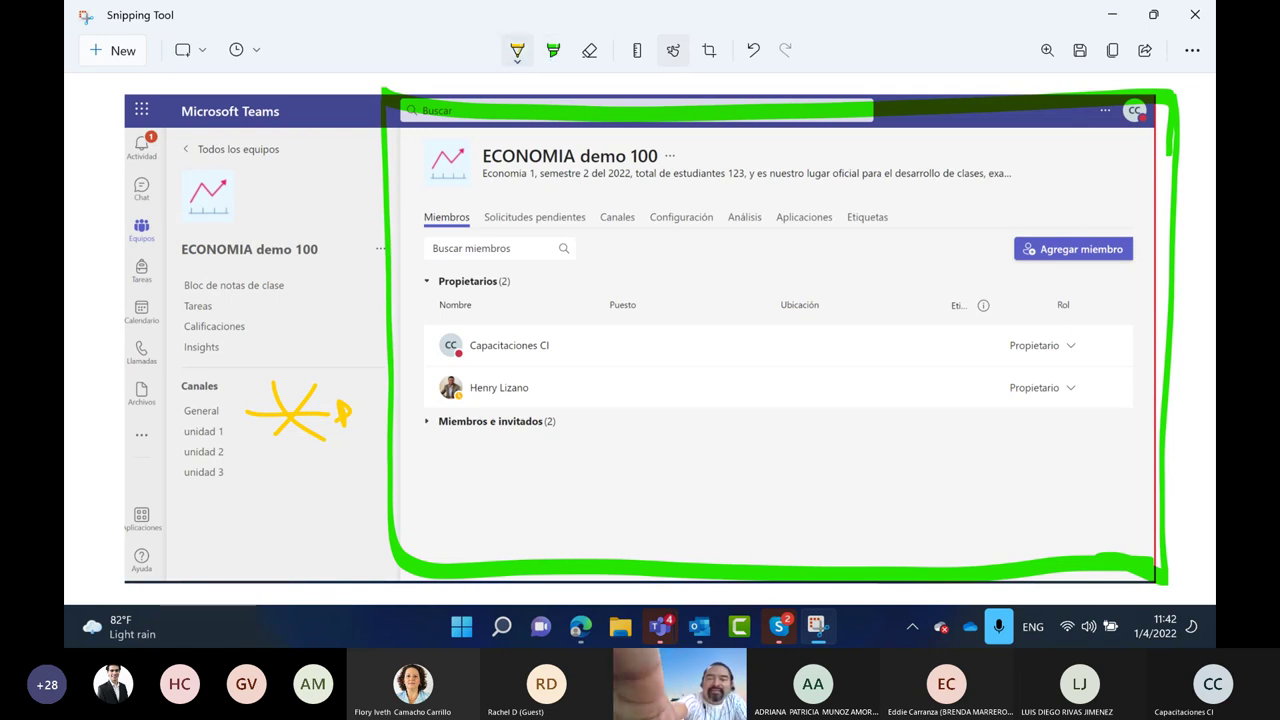
{"action": "left_click", "coordinate": [517, 50]}
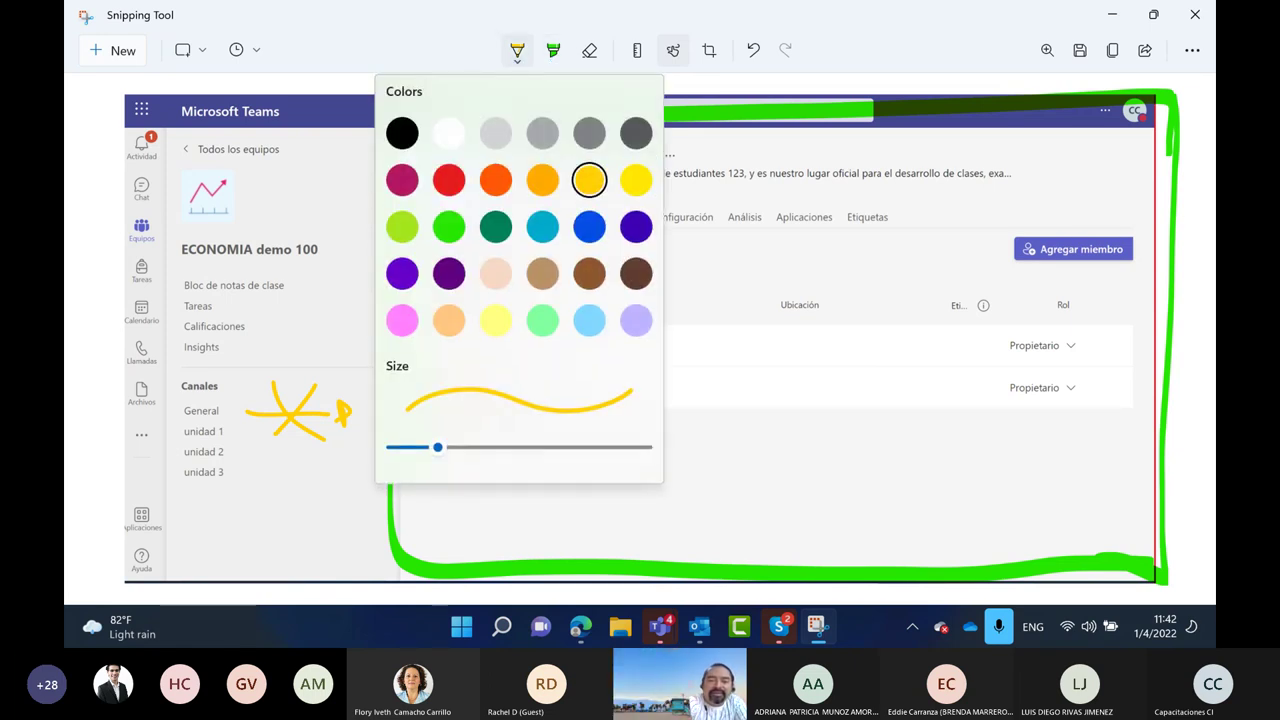
{"action": "left_click", "coordinate": [449, 180]}
{"action": "left_click", "coordinate": [452, 197]}
{"action": "left_click", "coordinate": [545, 191]}
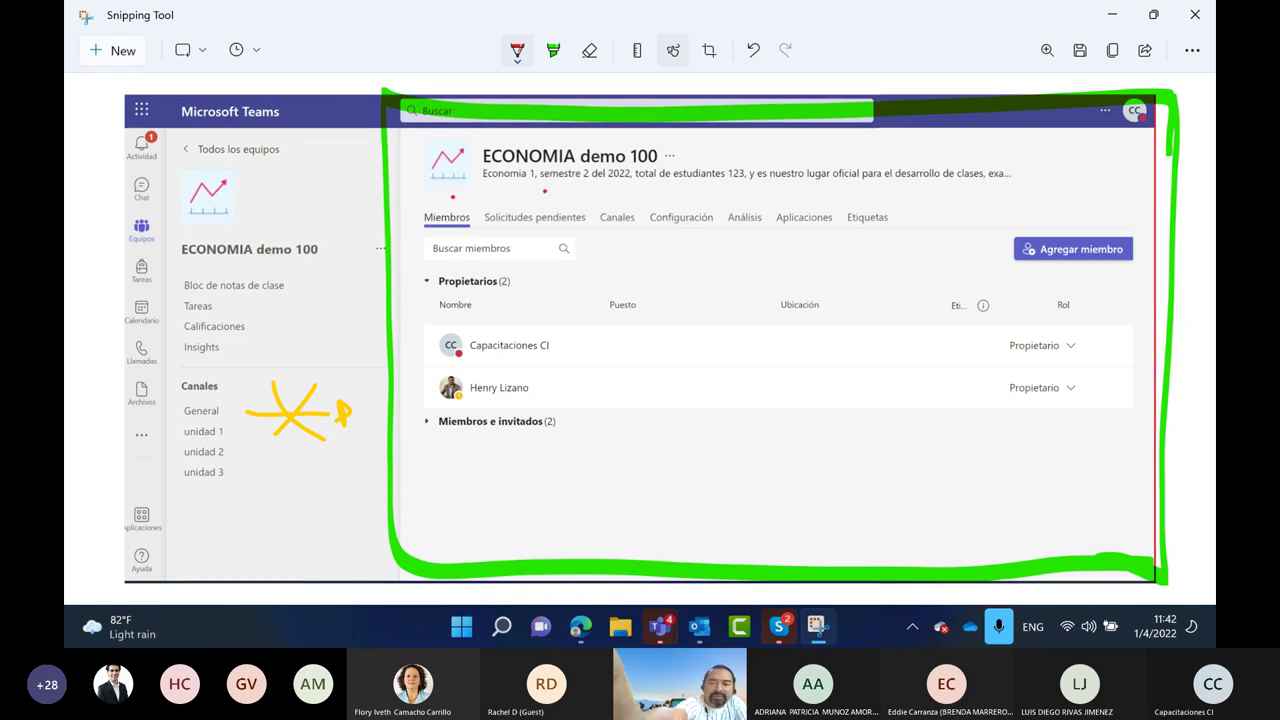
{"action": "left_click", "coordinate": [613, 196]}
{"action": "left_click", "coordinate": [686, 198]}
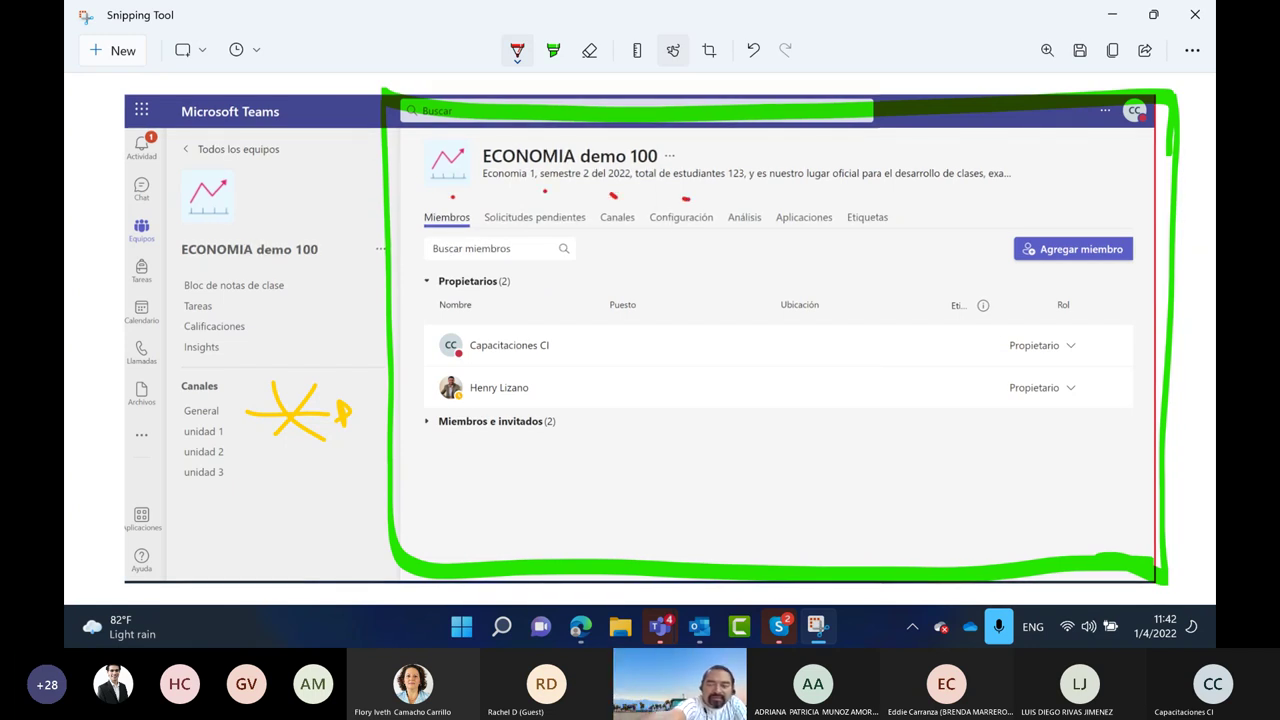
{"action": "left_click", "coordinate": [870, 196]}
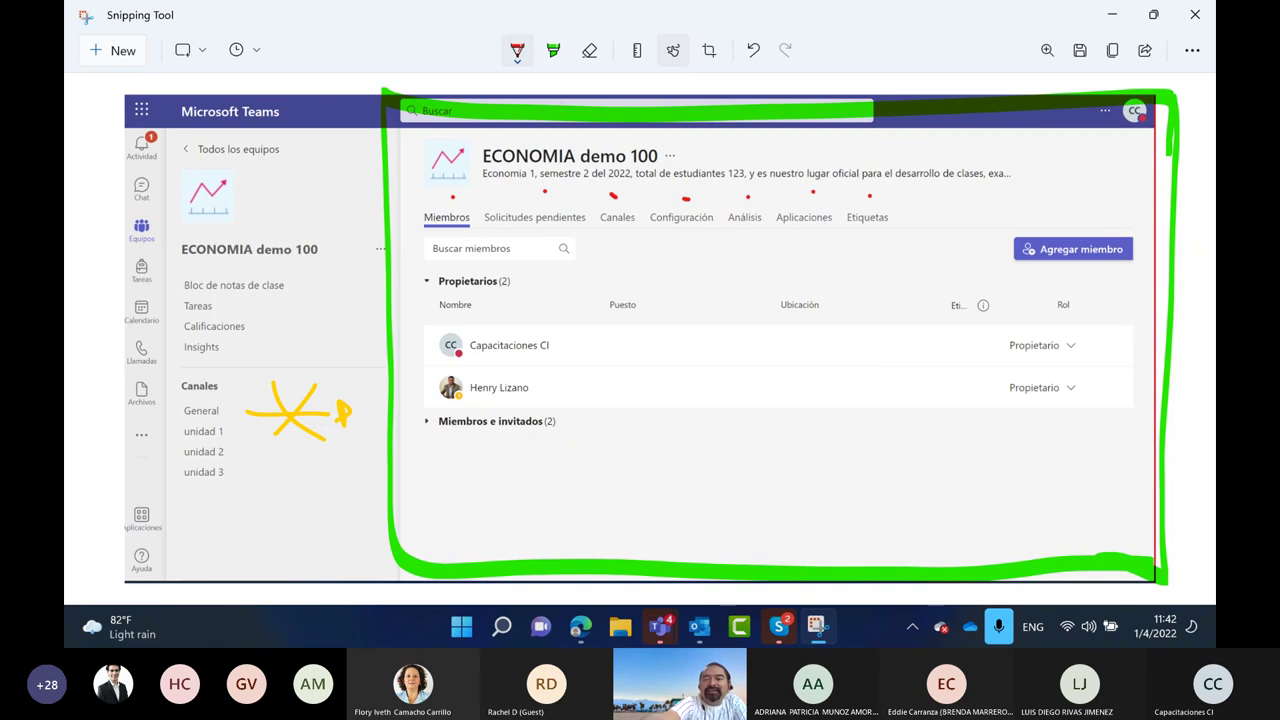
{"action": "left_click_drag", "start_coordinate": [967, 183], "coordinate": [965, 228]}
{"action": "mouse_move", "coordinate": [948, 207]}
{"action": "left_mouse_down"}
{"action": "mouse_move", "coordinate": [990, 204]}
{"action": "mouse_move", "coordinate": [955, 172]}
{"action": "left_mouse_up"}
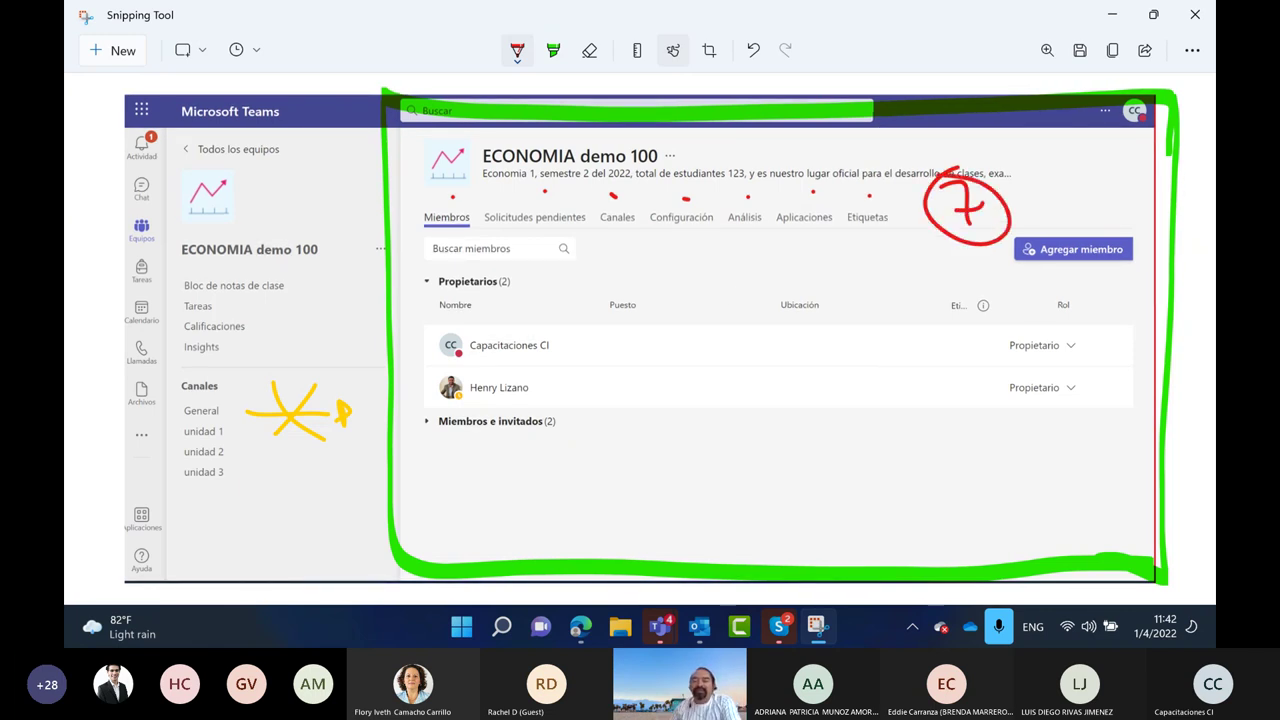
{"action": "mouse_move", "coordinate": [453, 196]}
{"action": "left_mouse_down"}
{"action": "mouse_move", "coordinate": [468, 185]}
{"action": "mouse_move", "coordinate": [878, 188]}
{"action": "left_mouse_up"}
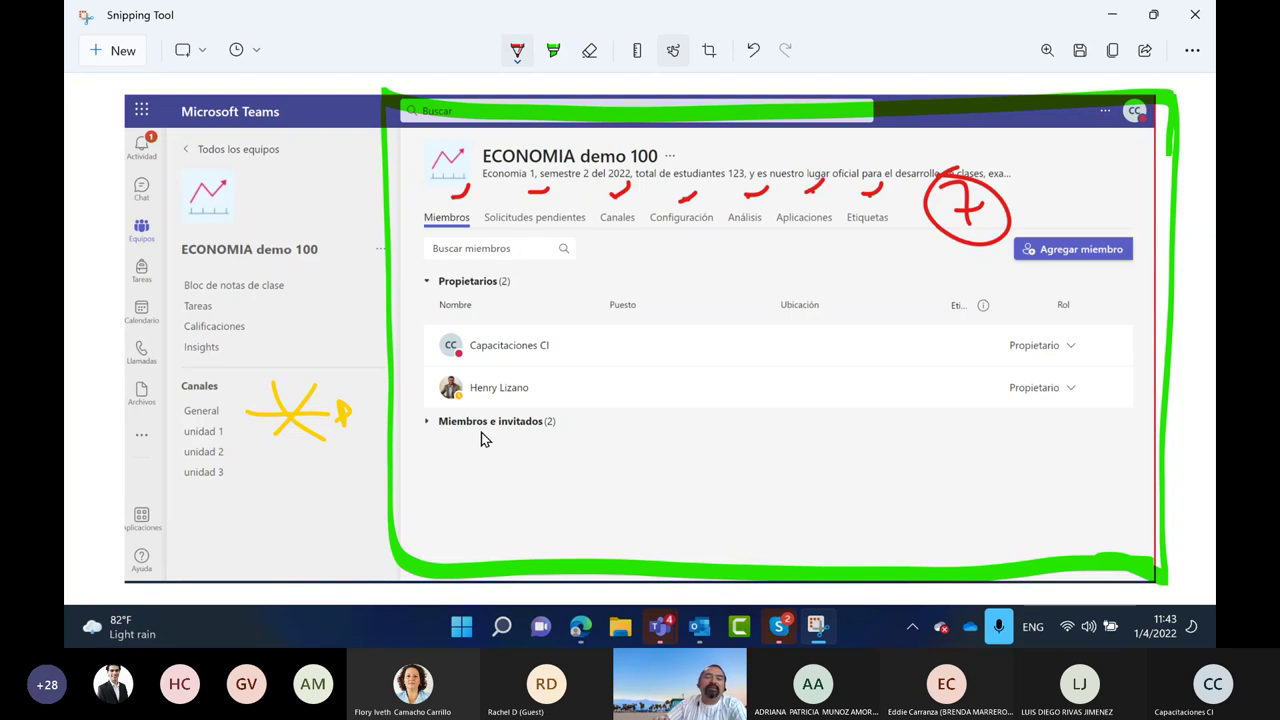
Circle the team name in red with strokes beside it, then minimize Snipping Tool
{"action": "mouse_move", "coordinate": [246, 210]}
{"action": "left_mouse_down"}
{"action": "mouse_move", "coordinate": [143, 300]}
{"action": "mouse_move", "coordinate": [280, 358]}
{"action": "mouse_move", "coordinate": [272, 214]}
{"action": "left_mouse_up"}
{"action": "mouse_move", "coordinate": [345, 238]}
{"action": "left_mouse_down"}
{"action": "mouse_move", "coordinate": [311, 315]}
{"action": "mouse_move", "coordinate": [348, 292]}
{"action": "left_mouse_up"}
{"action": "left_click_drag", "start_coordinate": [310, 330], "coordinate": [342, 318]}
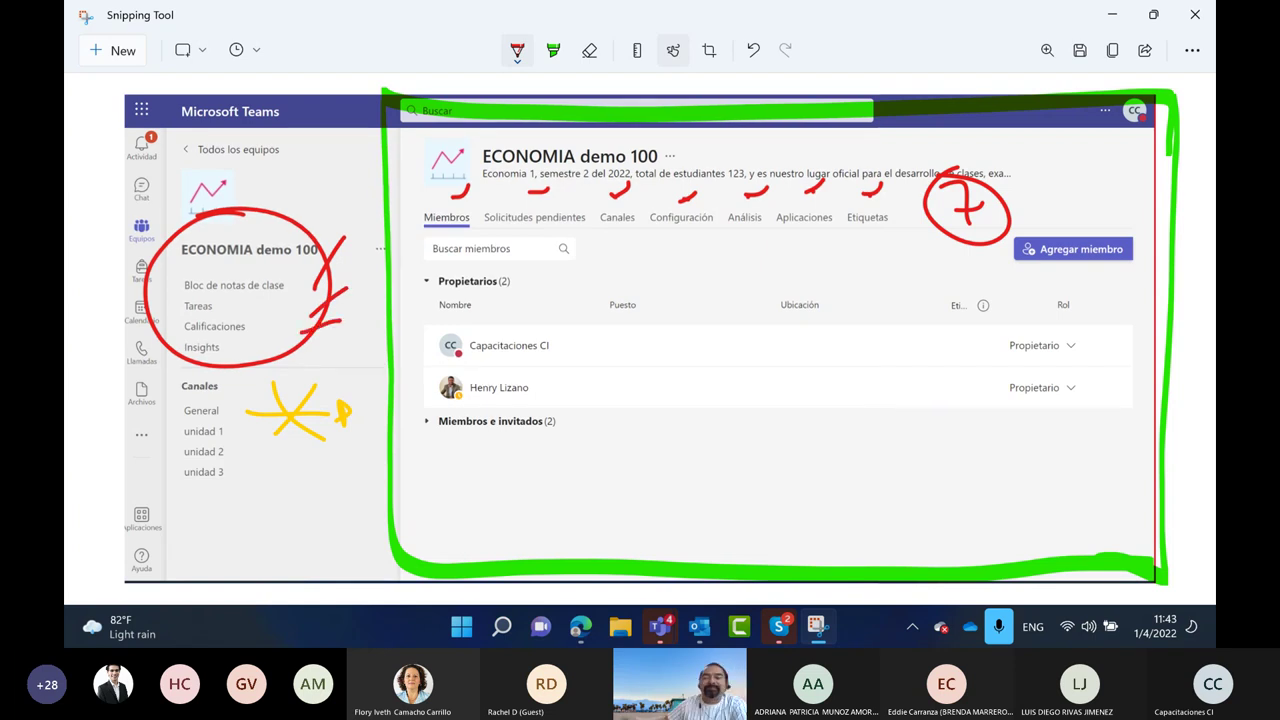
{"action": "left_click", "coordinate": [1112, 14]}
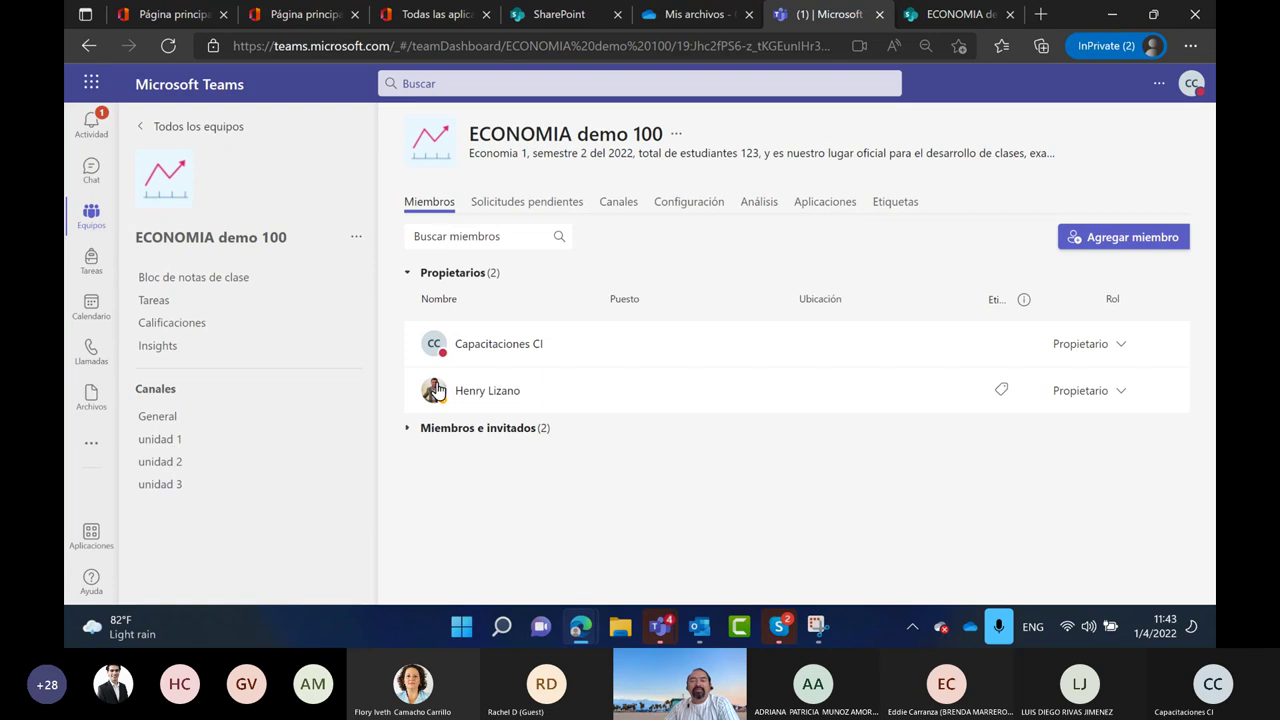
Expand Miembros e invitados and take a new snip of the Teams members page
{"action": "left_click", "coordinate": [408, 429]}
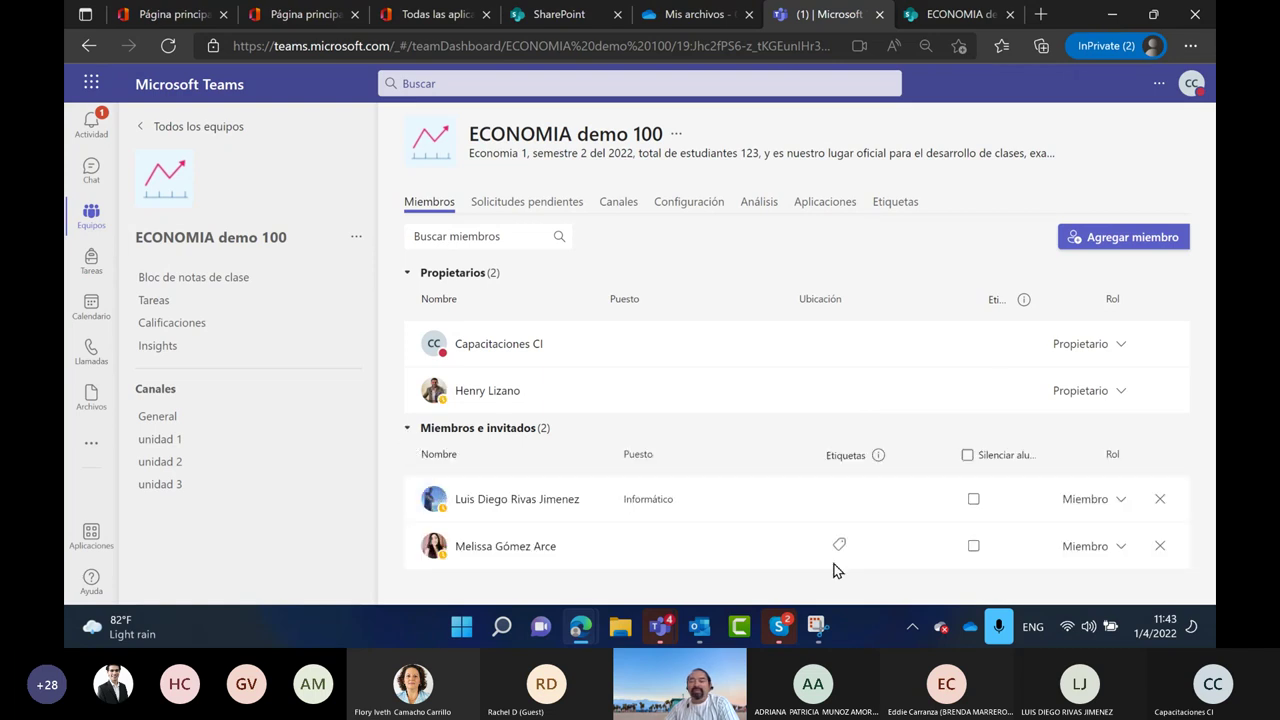
{"action": "left_click", "coordinate": [817, 630]}
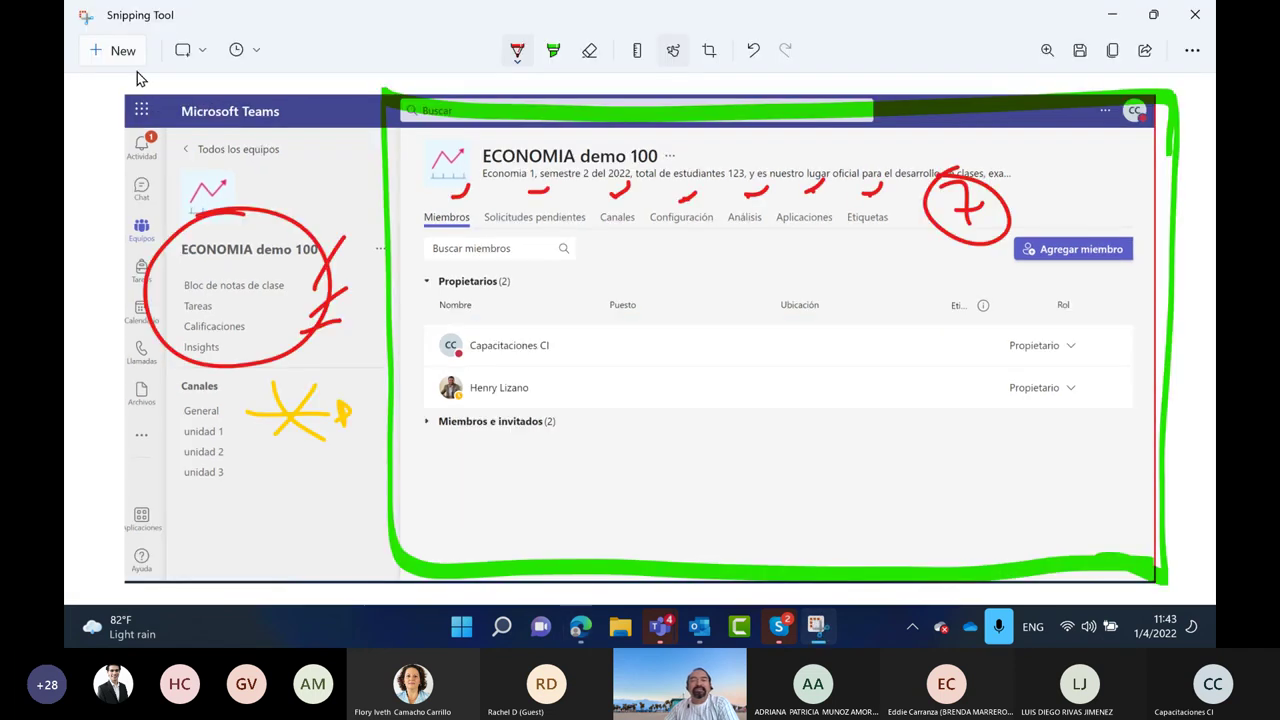
{"action": "left_click", "coordinate": [121, 55]}
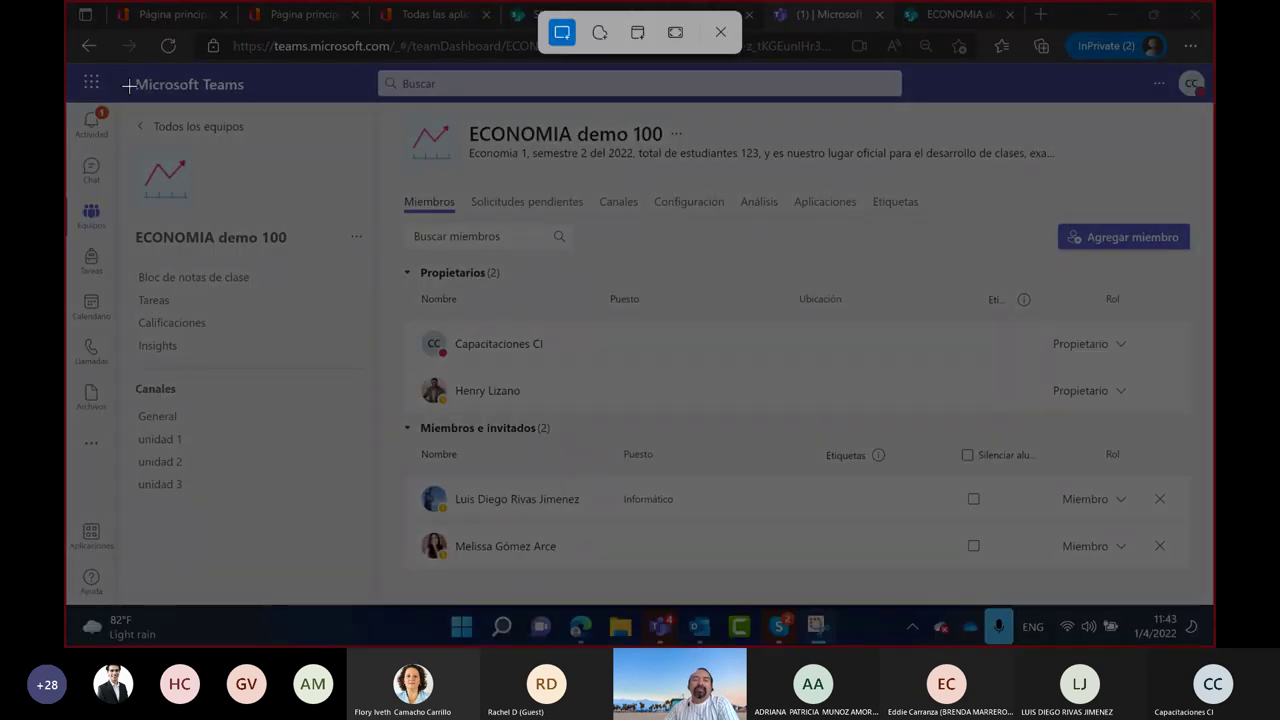
{"action": "left_click_drag", "start_coordinate": [375, 73], "coordinate": [1215, 598]}
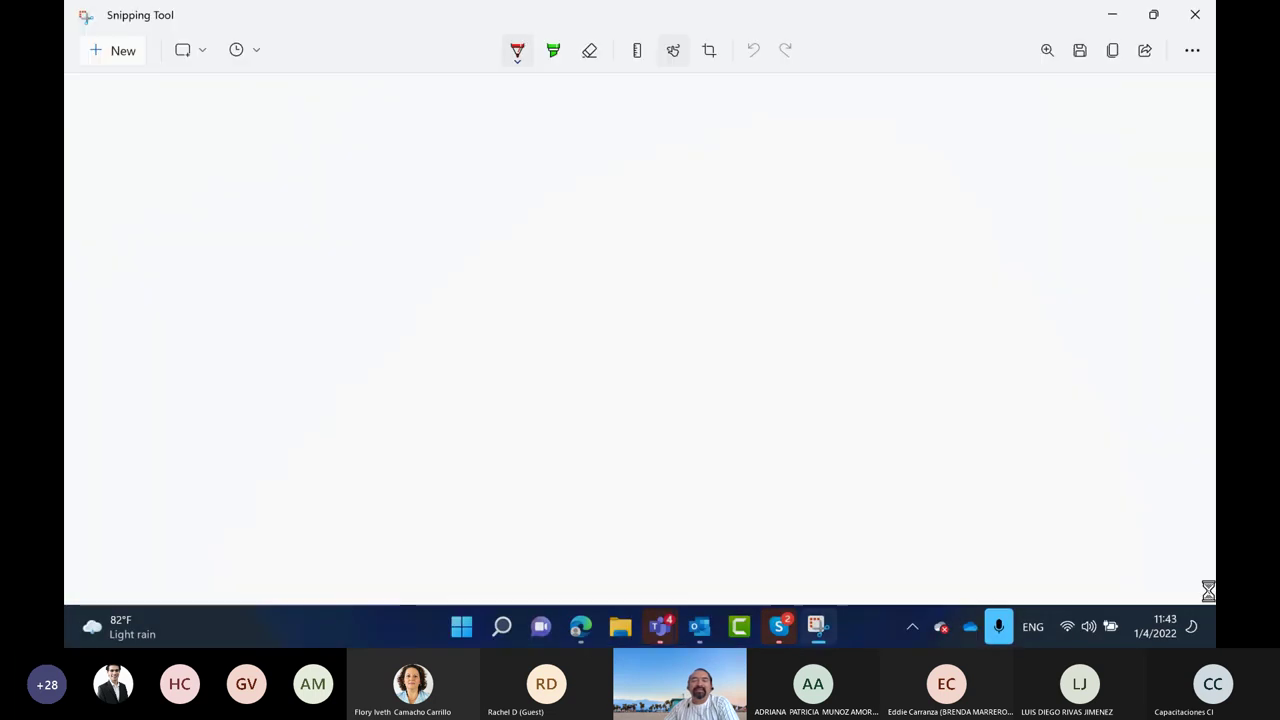
{"action": "left_click", "coordinate": [553, 52]}
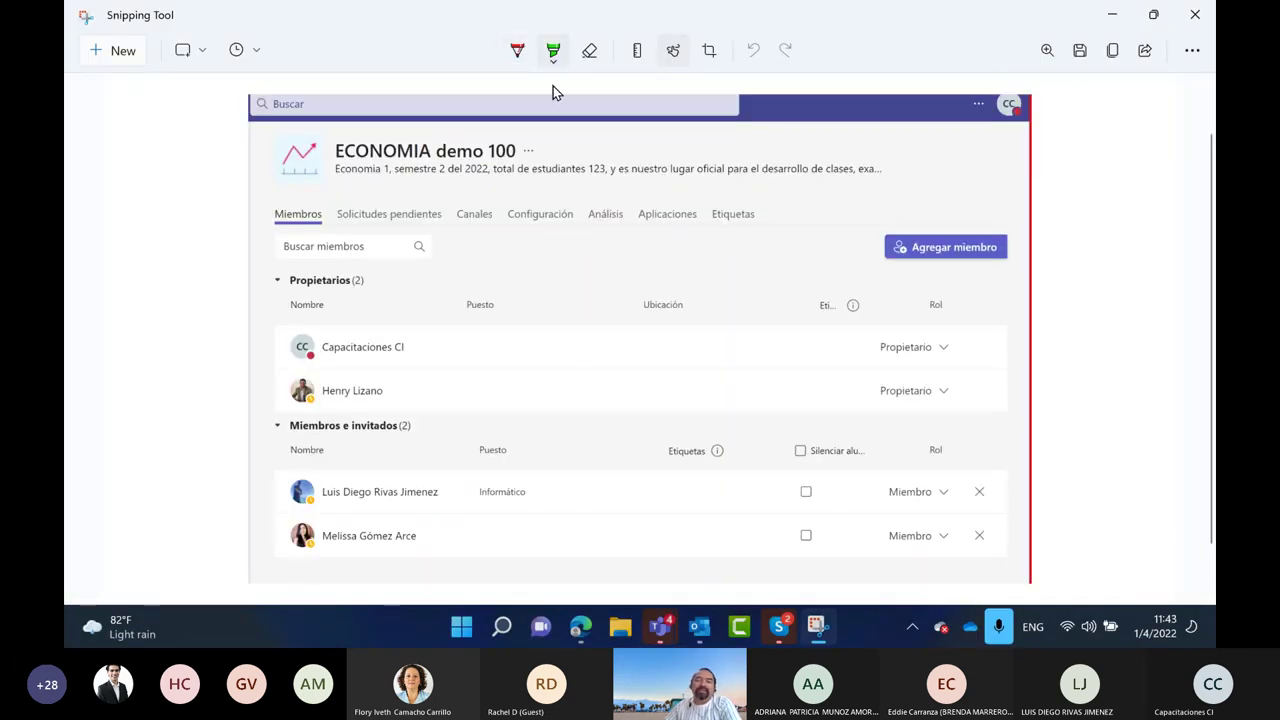
Highlight the Miembros tab label in yellow
{"action": "left_click", "coordinate": [555, 68]}
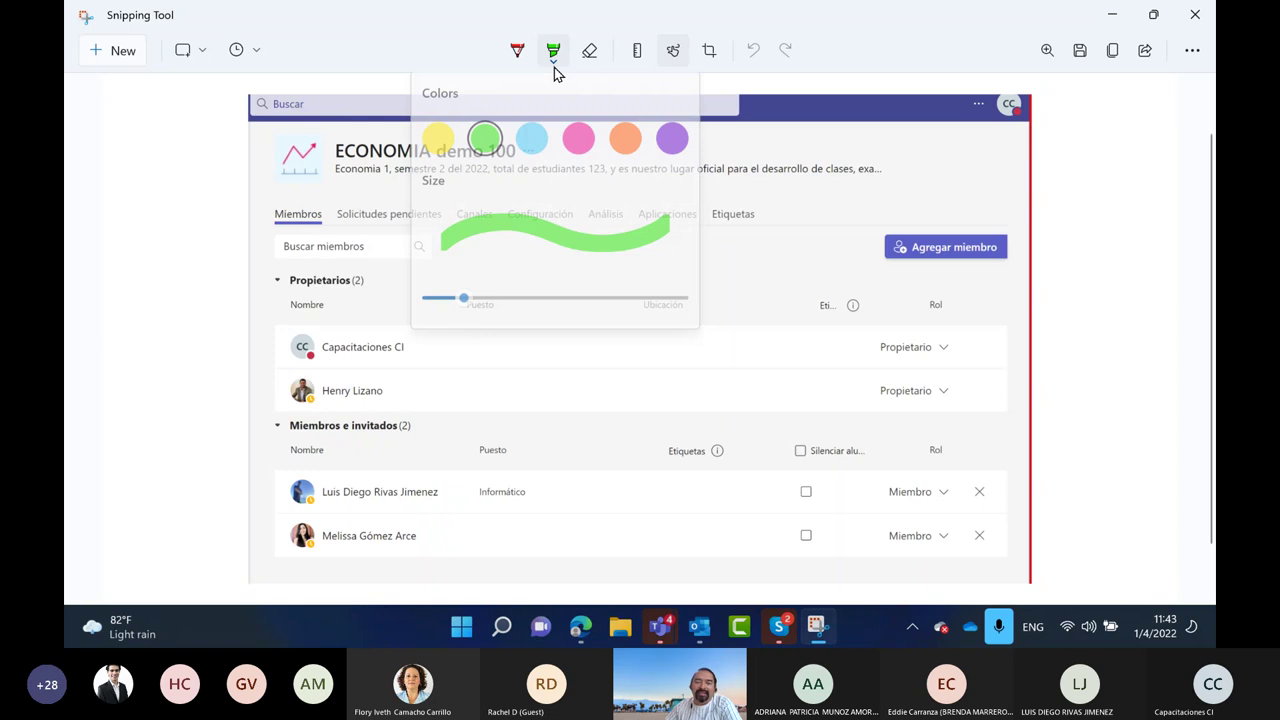
{"action": "left_click", "coordinate": [438, 138]}
{"action": "left_click_drag", "start_coordinate": [262, 214], "coordinate": [328, 214]}
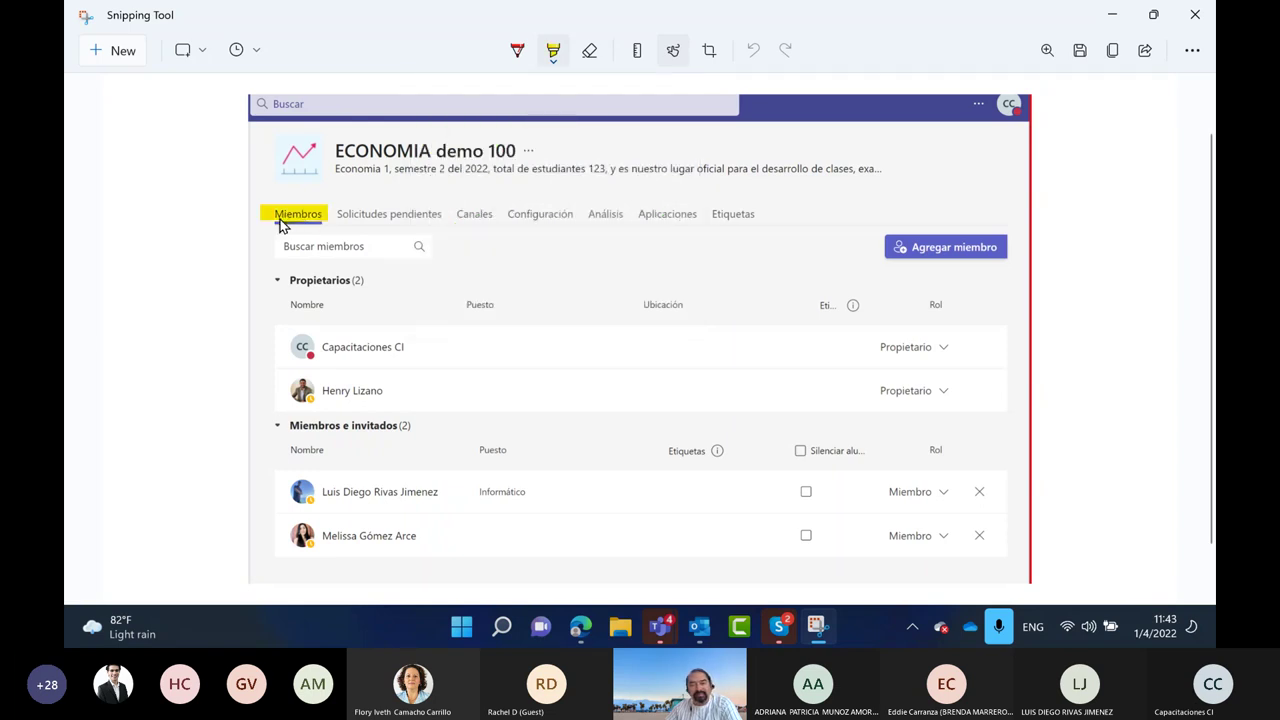
With a green pen, tick both owners' roles and mark the Propietarios and Miembros e invitados headings
{"action": "left_click", "coordinate": [519, 51]}
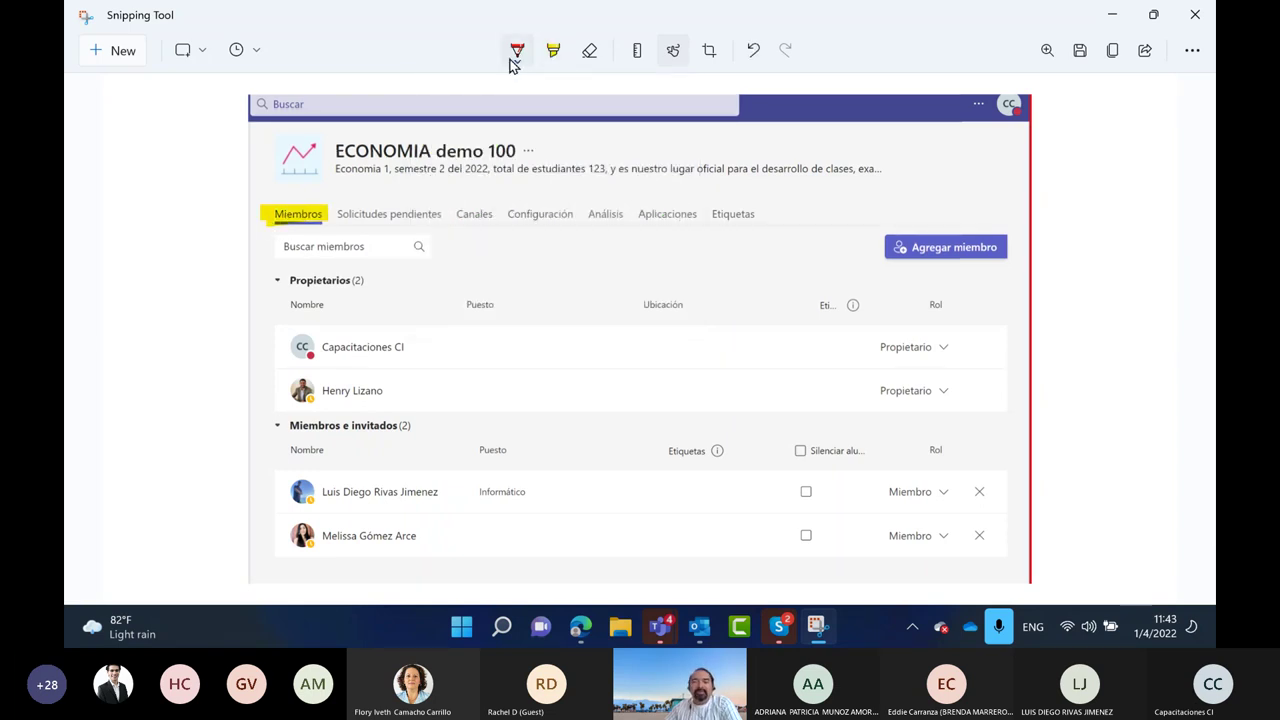
{"action": "left_click", "coordinate": [517, 62]}
{"action": "left_click", "coordinate": [449, 228]}
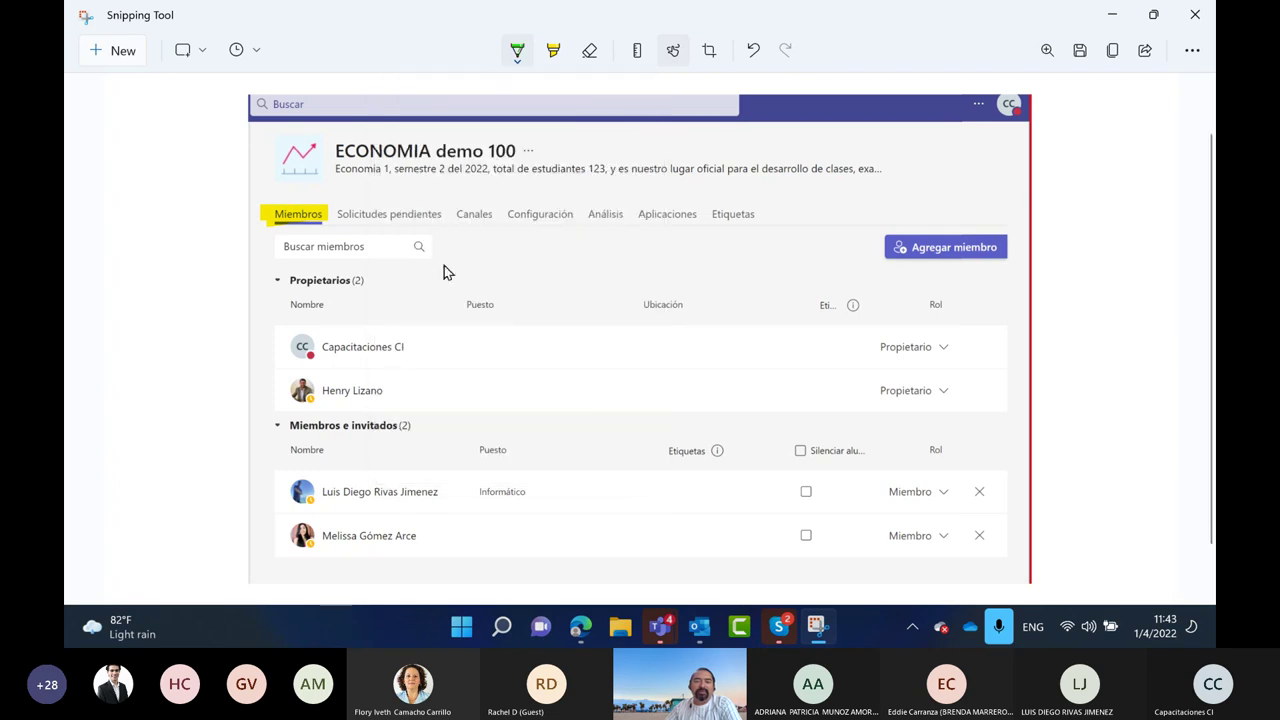
{"action": "left_click_drag", "start_coordinate": [968, 344], "coordinate": [994, 324]}
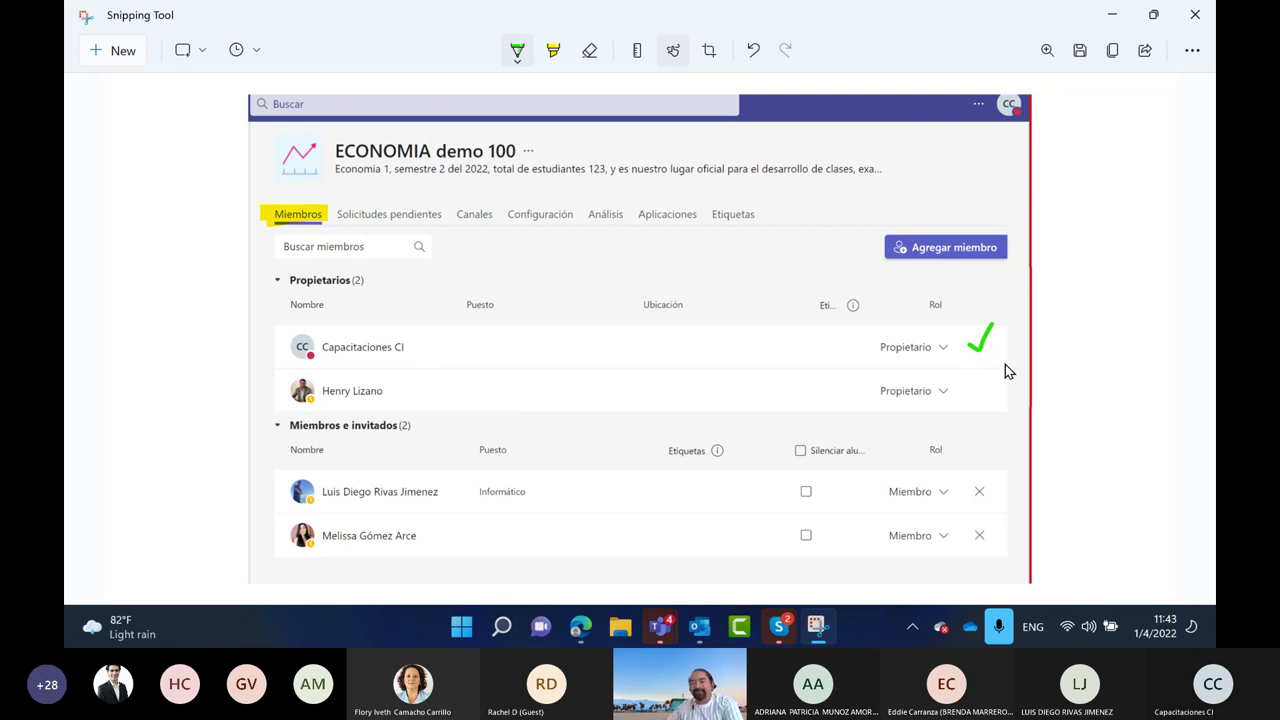
{"action": "mouse_move", "coordinate": [978, 385]}
{"action": "left_mouse_down"}
{"action": "mouse_move", "coordinate": [994, 390]}
{"action": "mouse_move", "coordinate": [1010, 366]}
{"action": "left_mouse_up"}
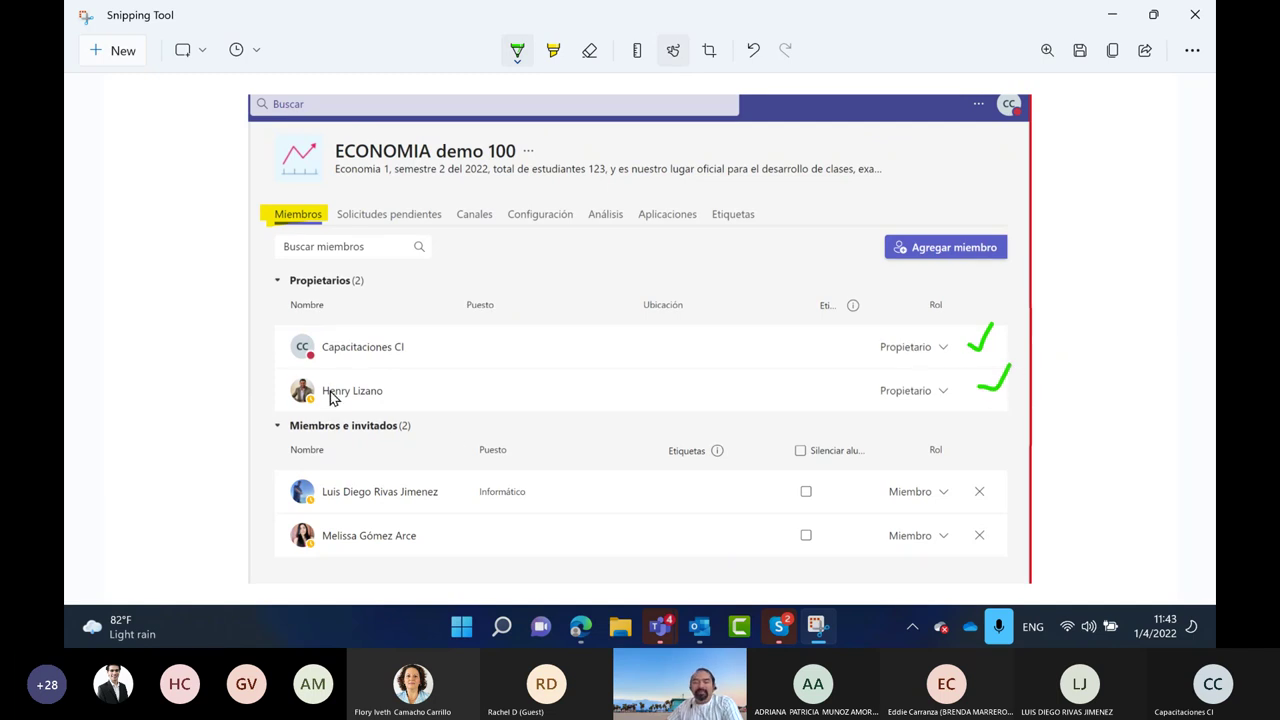
{"action": "mouse_move", "coordinate": [280, 270]}
{"action": "left_mouse_down"}
{"action": "mouse_move", "coordinate": [280, 292]}
{"action": "mouse_move", "coordinate": [353, 273]}
{"action": "mouse_move", "coordinate": [275, 287]}
{"action": "left_mouse_up"}
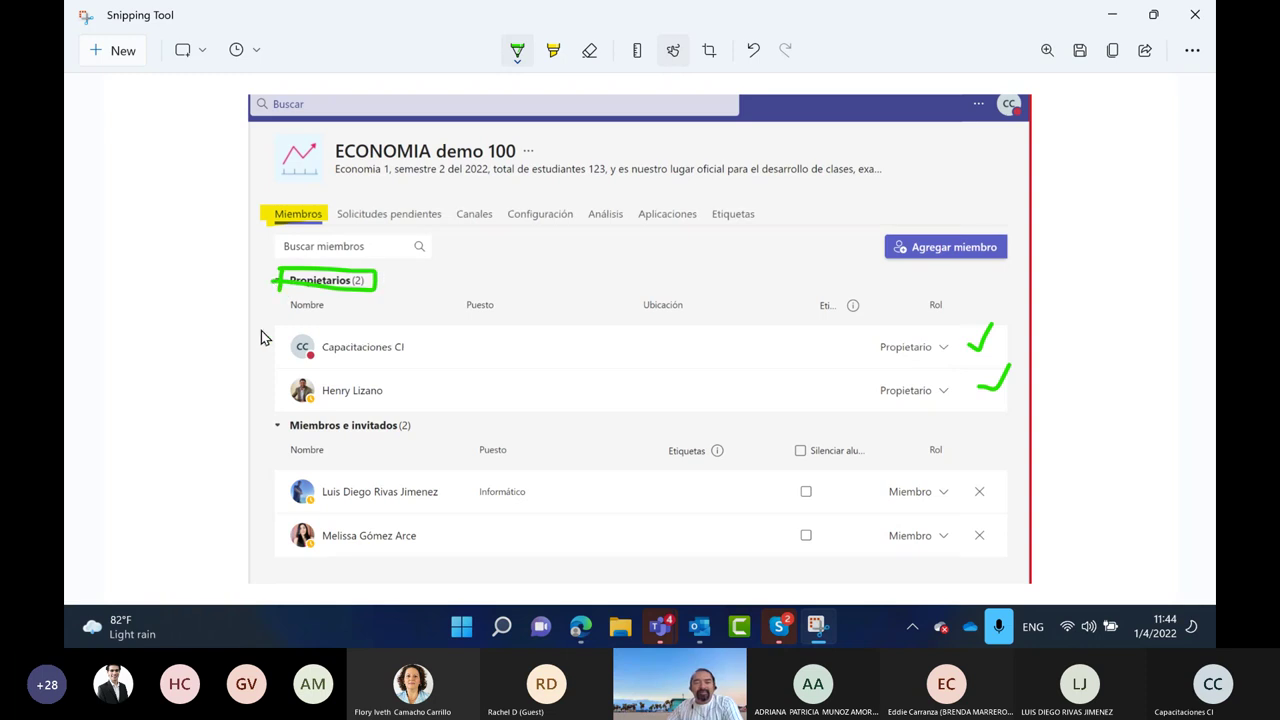
{"action": "mouse_move", "coordinate": [256, 422]}
{"action": "left_mouse_down"}
{"action": "mouse_move", "coordinate": [420, 437]}
{"action": "mouse_move", "coordinate": [259, 427]}
{"action": "left_mouse_up"}
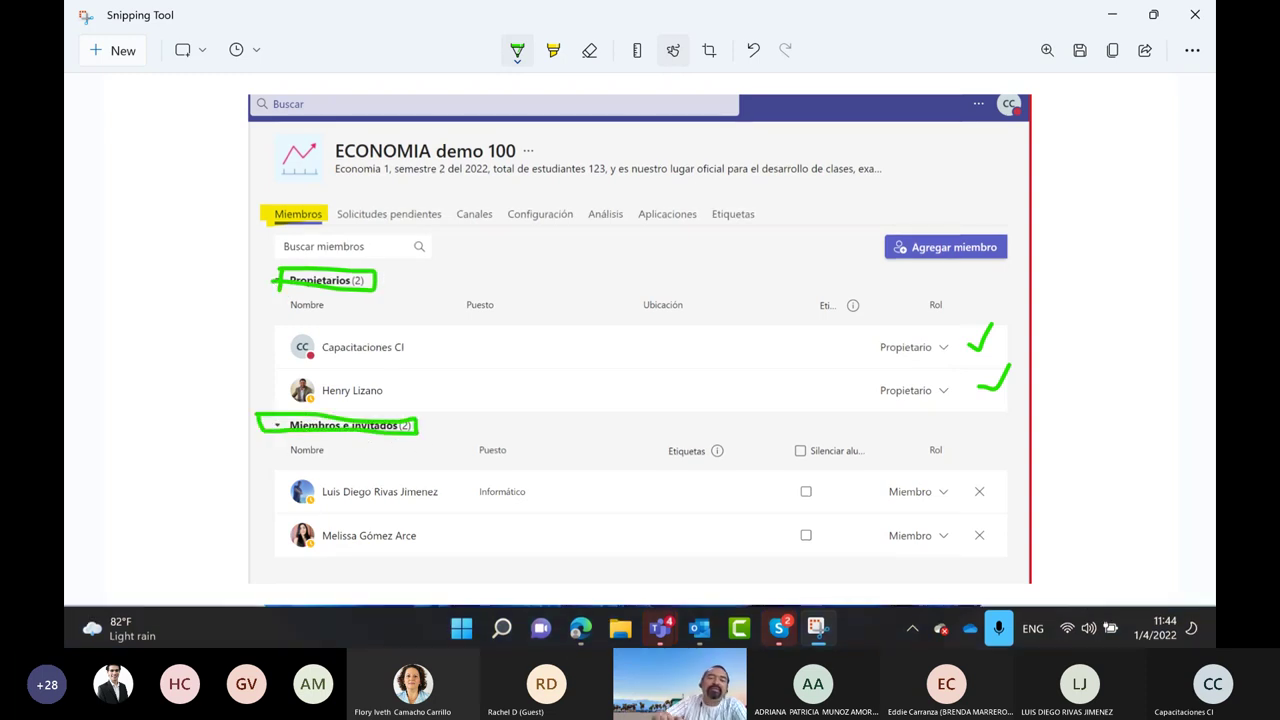
Draw a circled green 3 with arrows to Propietarios and Miembros e invitados
{"action": "mouse_move", "coordinate": [122, 232]}
{"action": "left_mouse_down"}
{"action": "mouse_move", "coordinate": [150, 258]}
{"action": "mouse_move", "coordinate": [160, 312]}
{"action": "left_mouse_up"}
{"action": "mouse_move", "coordinate": [190, 205]}
{"action": "left_mouse_down"}
{"action": "mouse_move", "coordinate": [108, 290]}
{"action": "mouse_move", "coordinate": [195, 210]}
{"action": "mouse_move", "coordinate": [280, 270]}
{"action": "left_mouse_up"}
{"action": "left_click_drag", "start_coordinate": [186, 312], "coordinate": [240, 432]}
{"action": "left_click_drag", "start_coordinate": [206, 430], "coordinate": [234, 414]}
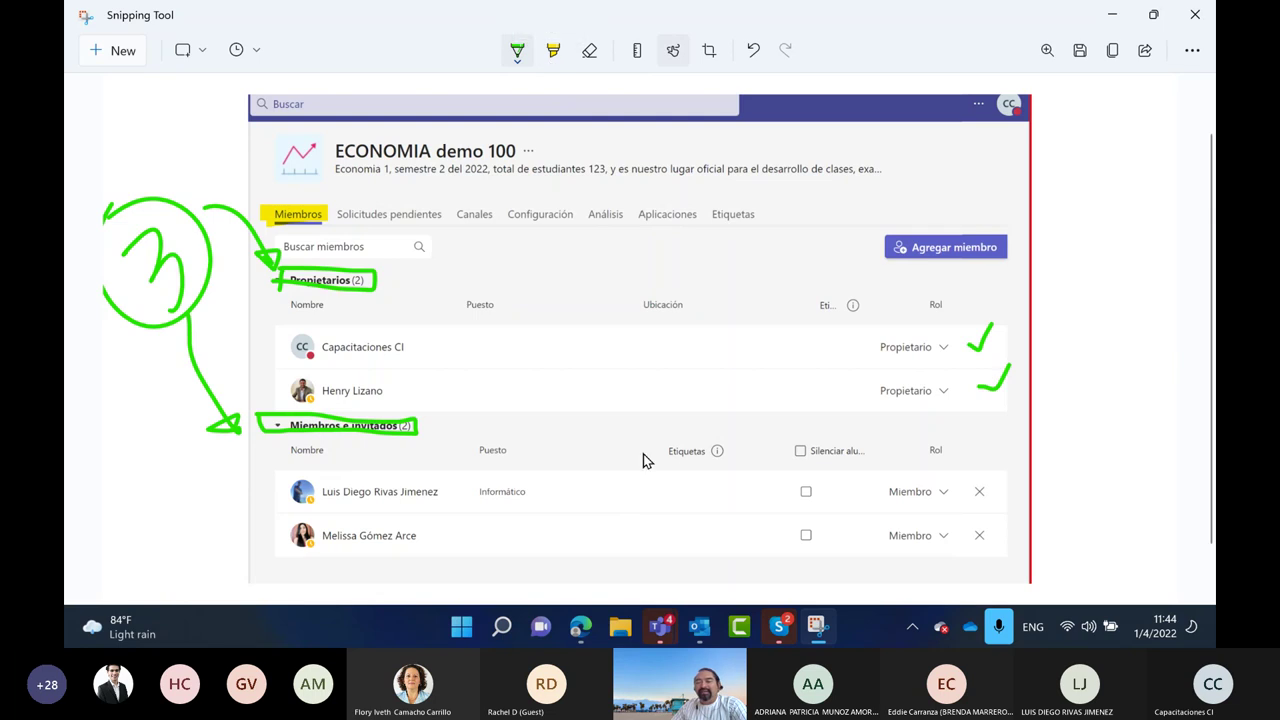
Highlight both Miembro role labels and draw small marks beside them
{"action": "scroll", "coordinate": [903, 495], "scroll_direction": "down", "scroll_amount": 1}
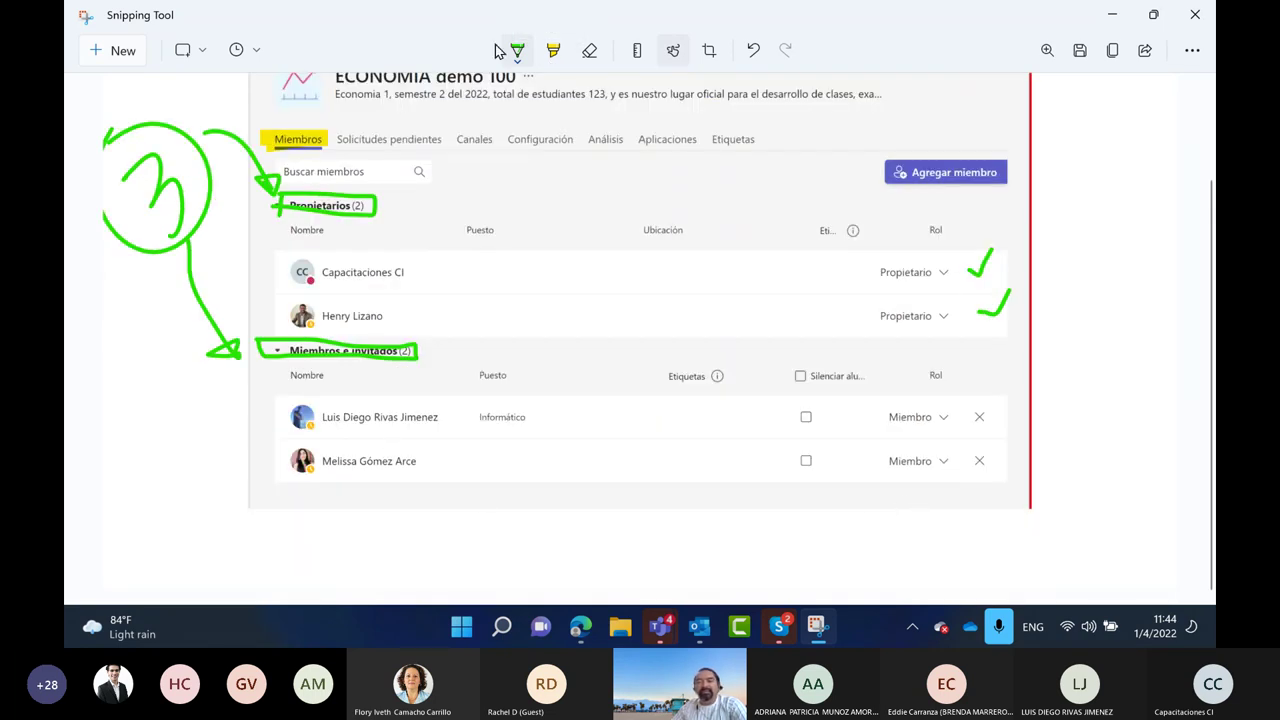
{"action": "left_click", "coordinate": [553, 50]}
{"action": "left_click_drag", "start_coordinate": [888, 417], "coordinate": [930, 418]}
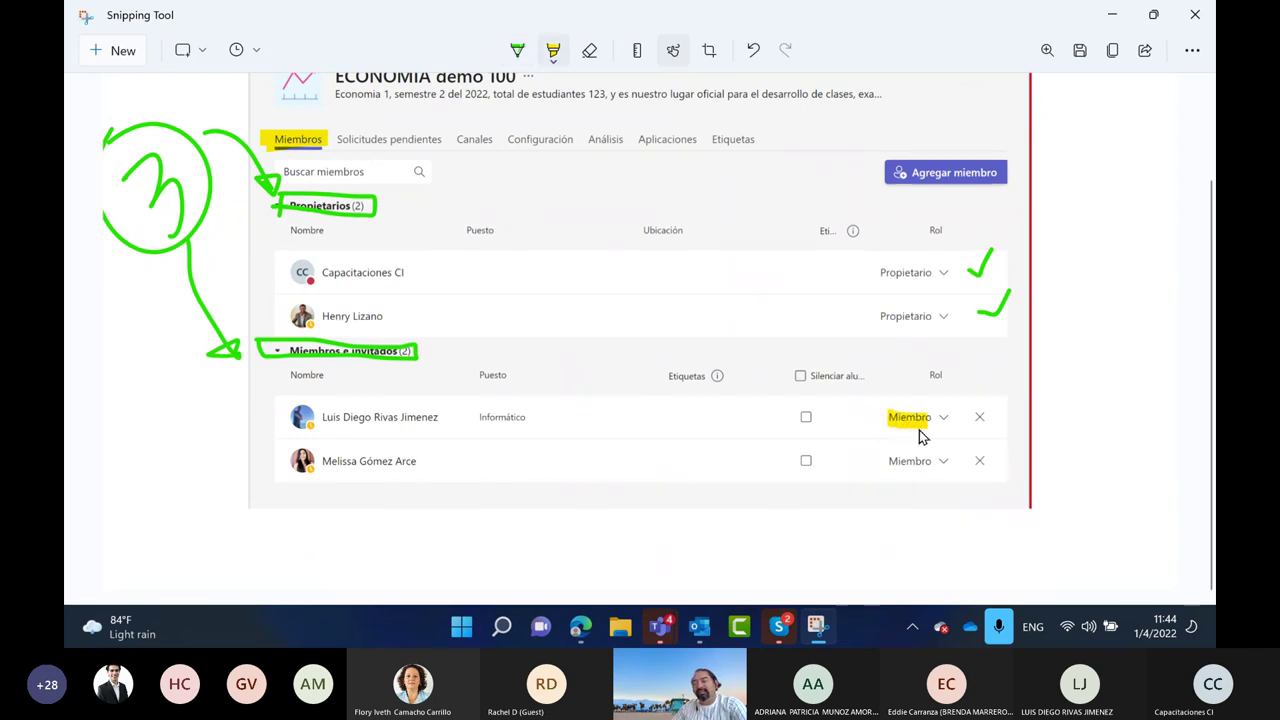
{"action": "left_click_drag", "start_coordinate": [888, 462], "coordinate": [926, 462]}
{"action": "left_click", "coordinate": [517, 50]}
{"action": "left_click_drag", "start_coordinate": [940, 406], "coordinate": [944, 406]}
{"action": "mouse_move", "coordinate": [942, 452]}
{"action": "left_mouse_down"}
{"action": "mouse_move", "coordinate": [944, 474]}
{"action": "mouse_move", "coordinate": [954, 458]}
{"action": "mouse_move", "coordinate": [940, 450]}
{"action": "left_mouse_up"}
Erase the marks beside the Miembro labels, box the first role chooser, and X the remove icons
{"action": "left_click", "coordinate": [588, 50]}
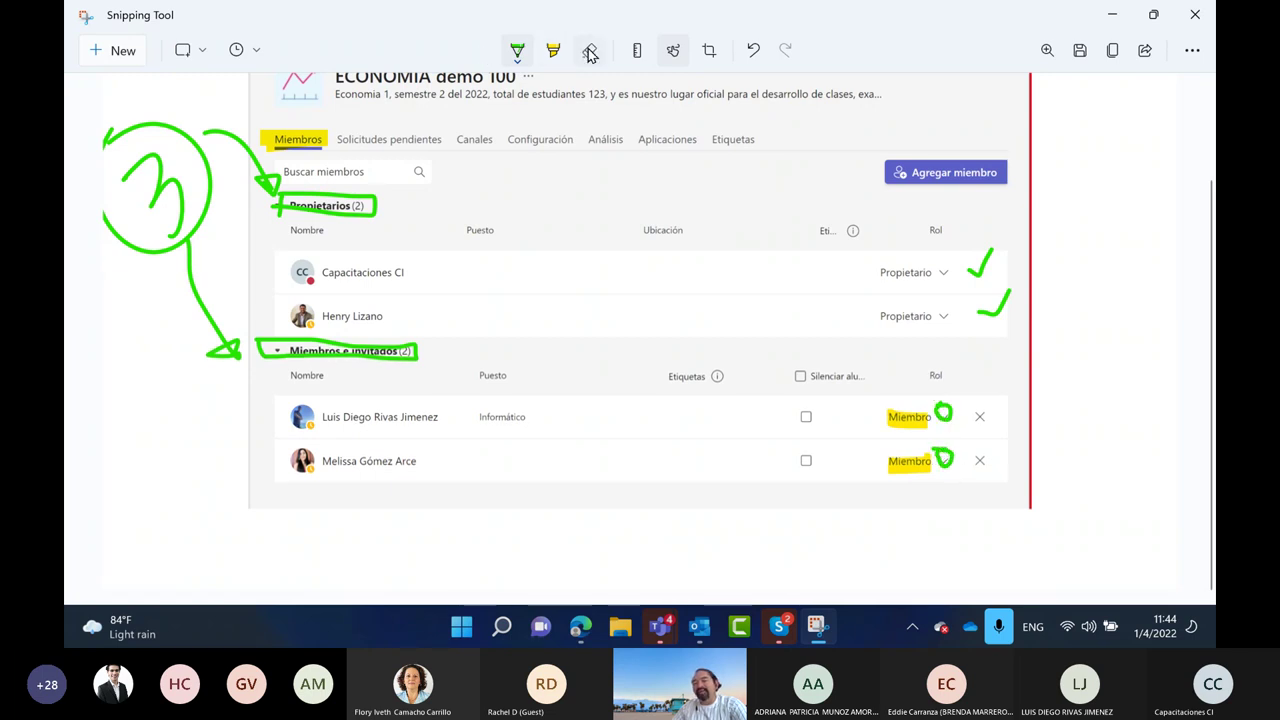
{"action": "mouse_move", "coordinate": [948, 421]}
{"action": "left_mouse_down"}
{"action": "mouse_move", "coordinate": [960, 409]}
{"action": "mouse_move", "coordinate": [951, 474]}
{"action": "mouse_move", "coordinate": [946, 460]}
{"action": "left_mouse_up"}
{"action": "left_click", "coordinate": [517, 50]}
{"action": "mouse_move", "coordinate": [930, 410]}
{"action": "left_mouse_down"}
{"action": "mouse_move", "coordinate": [958, 410]}
{"action": "mouse_move", "coordinate": [958, 426]}
{"action": "mouse_move", "coordinate": [937, 430]}
{"action": "mouse_move", "coordinate": [990, 406]}
{"action": "mouse_move", "coordinate": [1020, 365]}
{"action": "mouse_move", "coordinate": [978, 334]}
{"action": "left_mouse_up"}
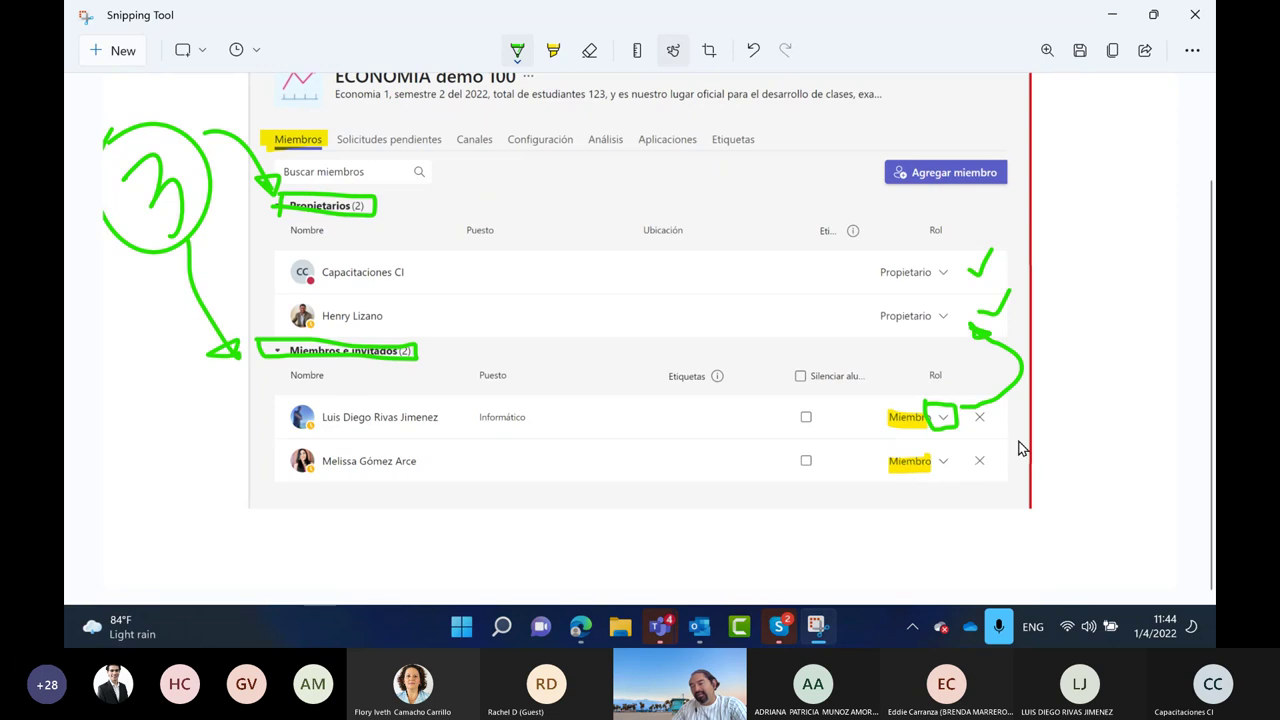
{"action": "mouse_move", "coordinate": [1000, 418]}
{"action": "left_mouse_down"}
{"action": "mouse_move", "coordinate": [1032, 432]}
{"action": "mouse_move", "coordinate": [1006, 438]}
{"action": "mouse_move", "coordinate": [1018, 461]}
{"action": "mouse_move", "coordinate": [1008, 470]}
{"action": "left_mouse_up"}
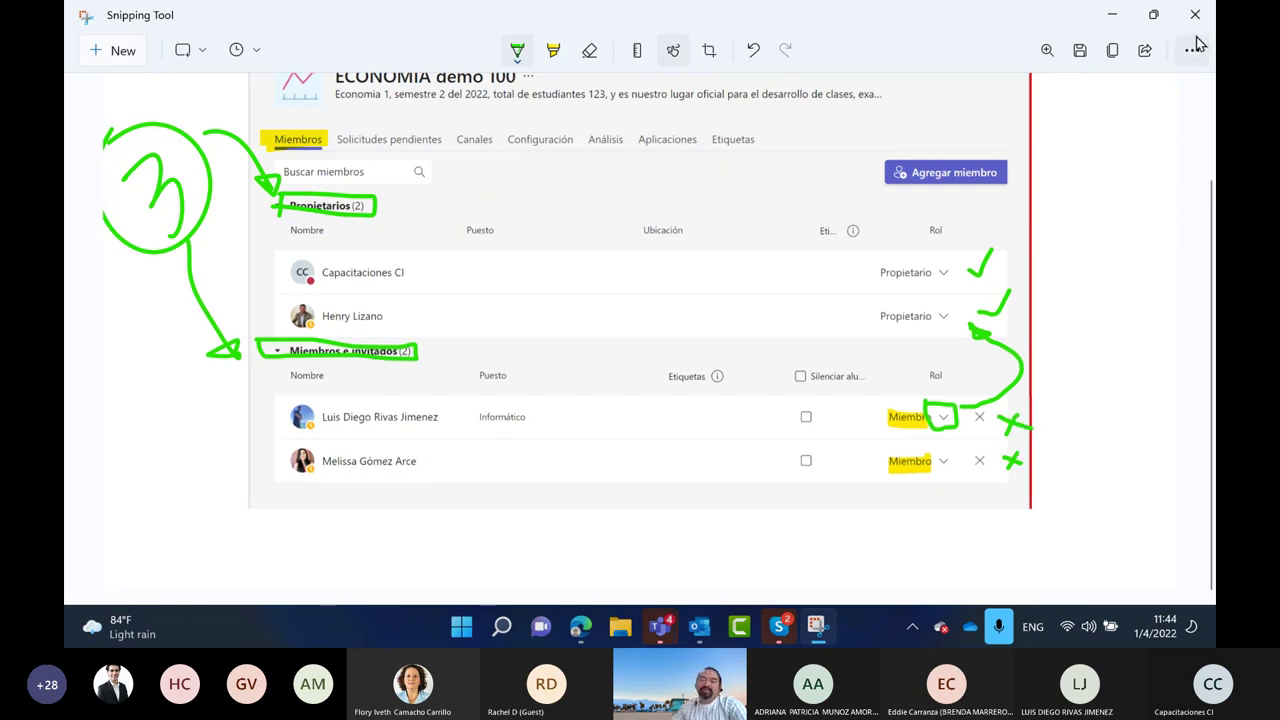
Box Agregar miembro with a pink highlighter, add a pink check, and minimize Snipping Tool
{"action": "scroll", "coordinate": [695, 414], "scroll_direction": "up", "scroll_amount": 3}
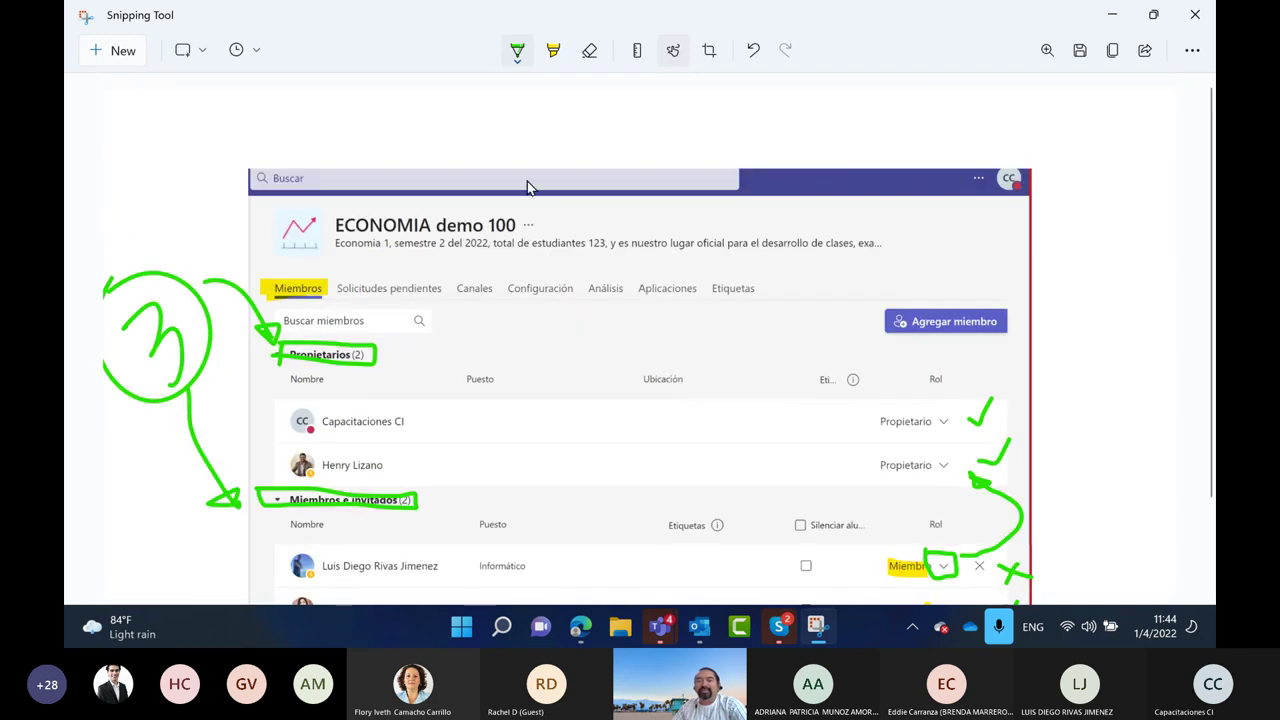
{"action": "scroll", "coordinate": [507, 97], "scroll_direction": "down", "scroll_amount": 2}
{"action": "left_click", "coordinate": [548, 52]}
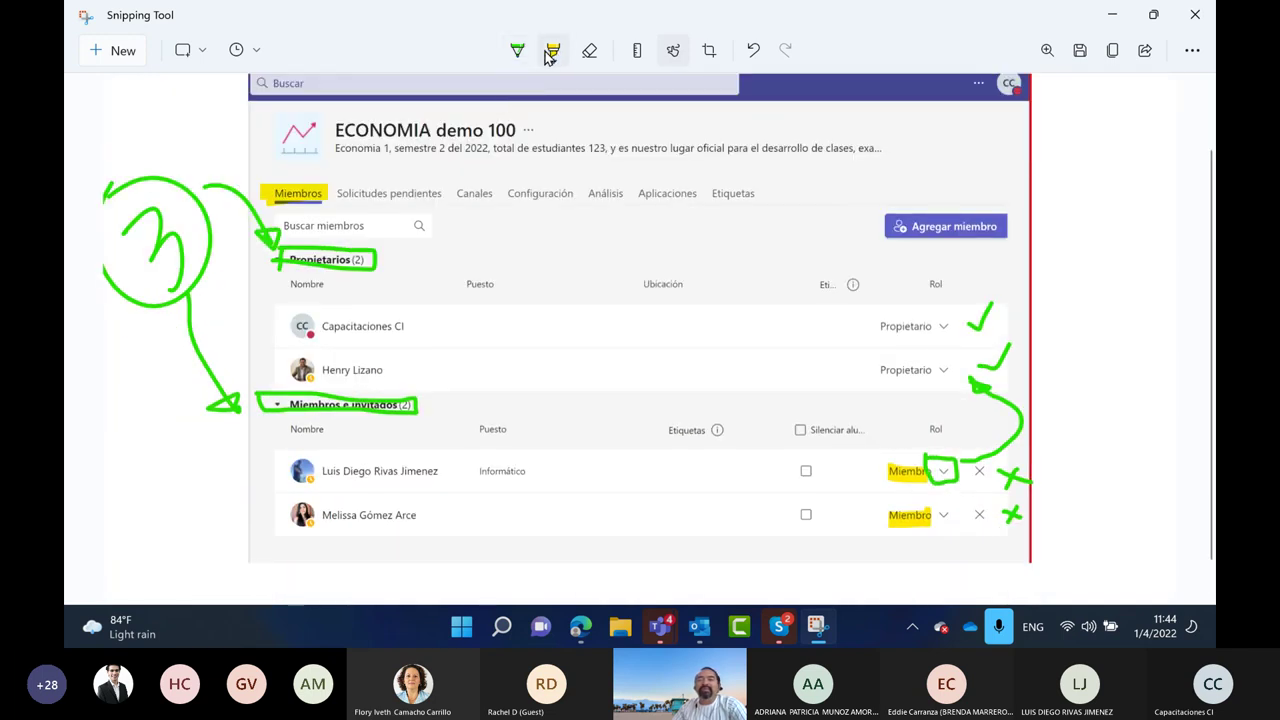
{"action": "left_click", "coordinate": [551, 52]}
{"action": "left_click", "coordinate": [577, 133]}
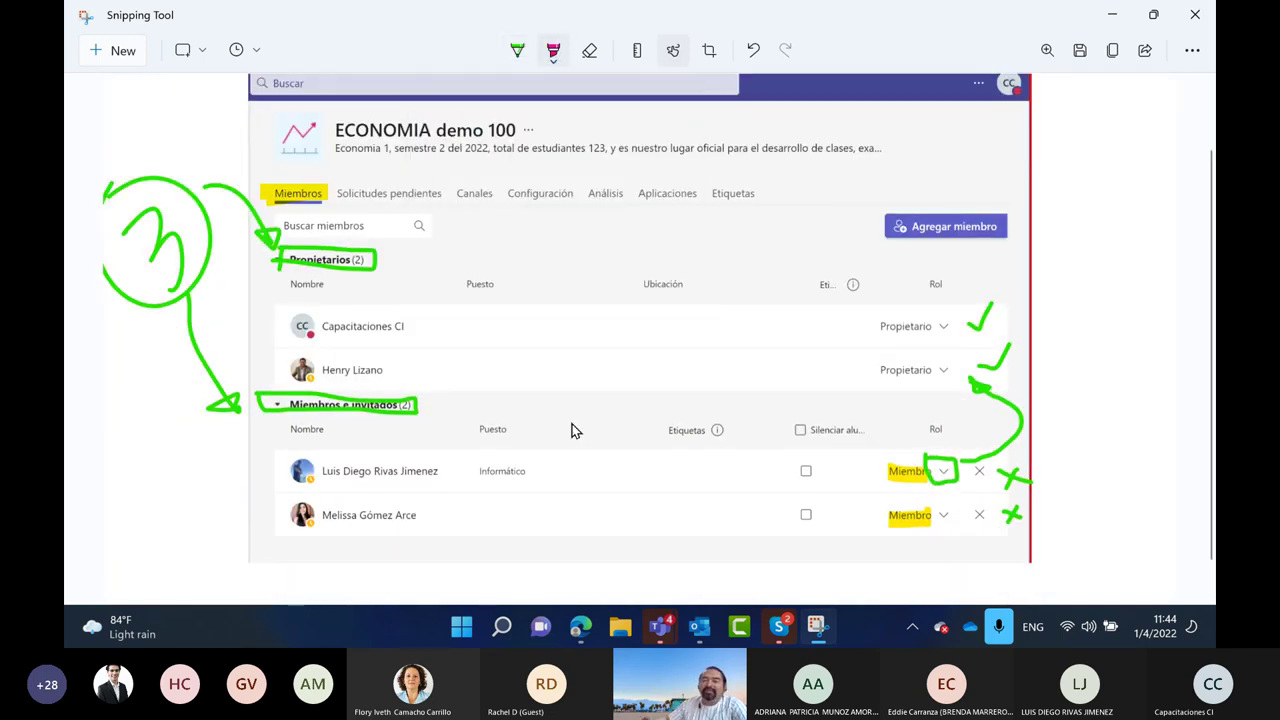
{"action": "left_click_drag", "start_coordinate": [830, 163], "coordinate": [834, 272]}
{"action": "mouse_move", "coordinate": [812, 163]}
{"action": "left_mouse_down"}
{"action": "mouse_move", "coordinate": [850, 270]}
{"action": "mouse_move", "coordinate": [828, 268]}
{"action": "left_mouse_up"}
{"action": "mouse_move", "coordinate": [1005, 180]}
{"action": "left_mouse_down"}
{"action": "mouse_move", "coordinate": [1019, 199]}
{"action": "mouse_move", "coordinate": [1055, 166]}
{"action": "left_mouse_up"}
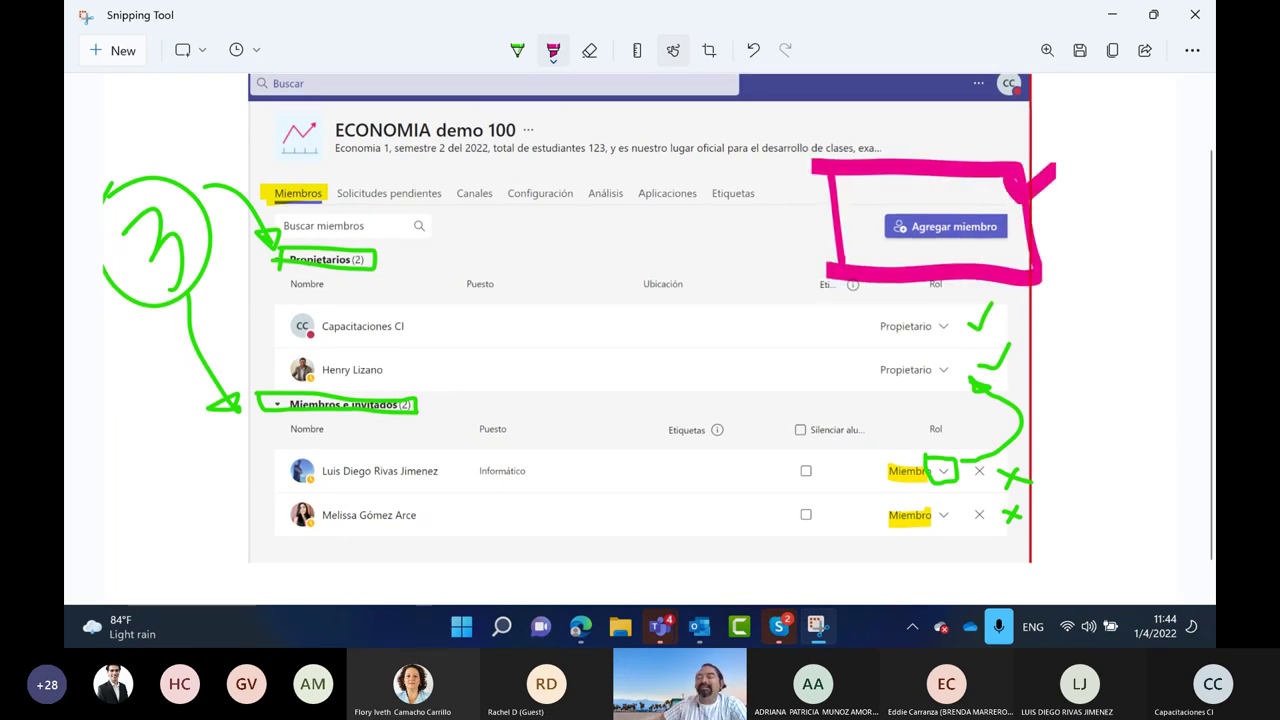
{"action": "left_click", "coordinate": [1112, 16]}
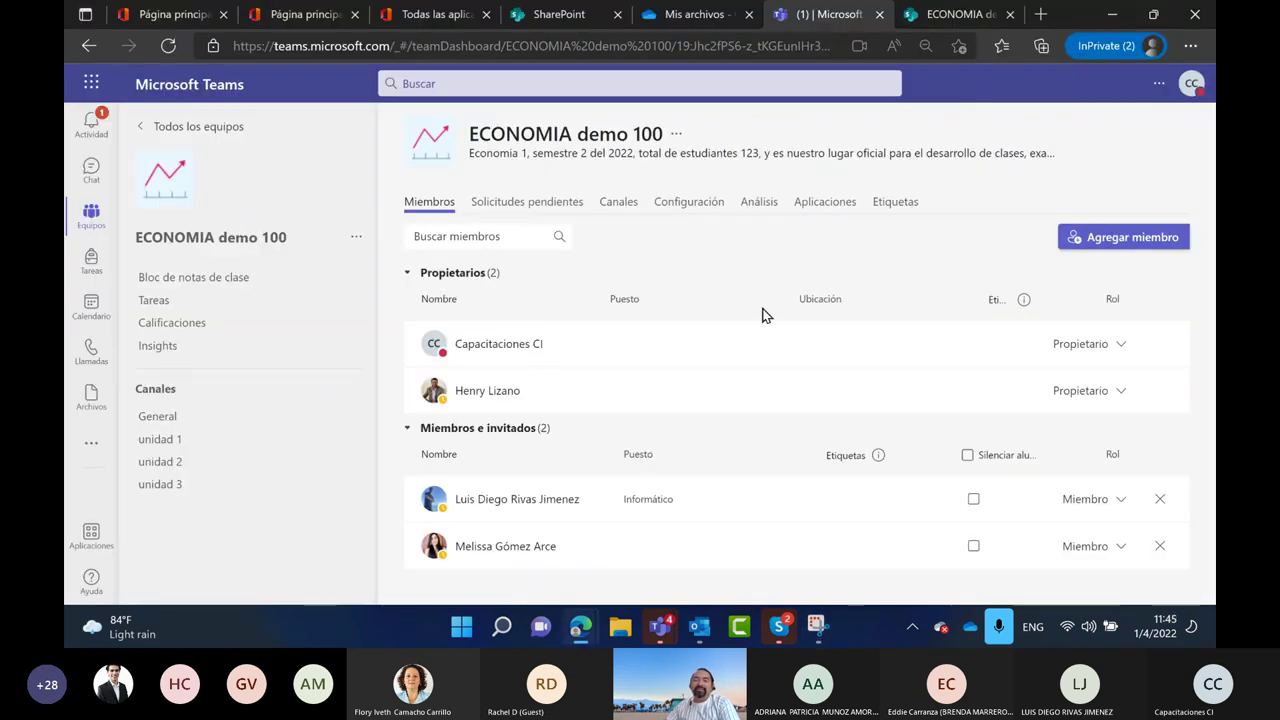
Add a student, found by name search, to ECONOMIA demo 100
{"action": "left_click", "coordinate": [1117, 240]}
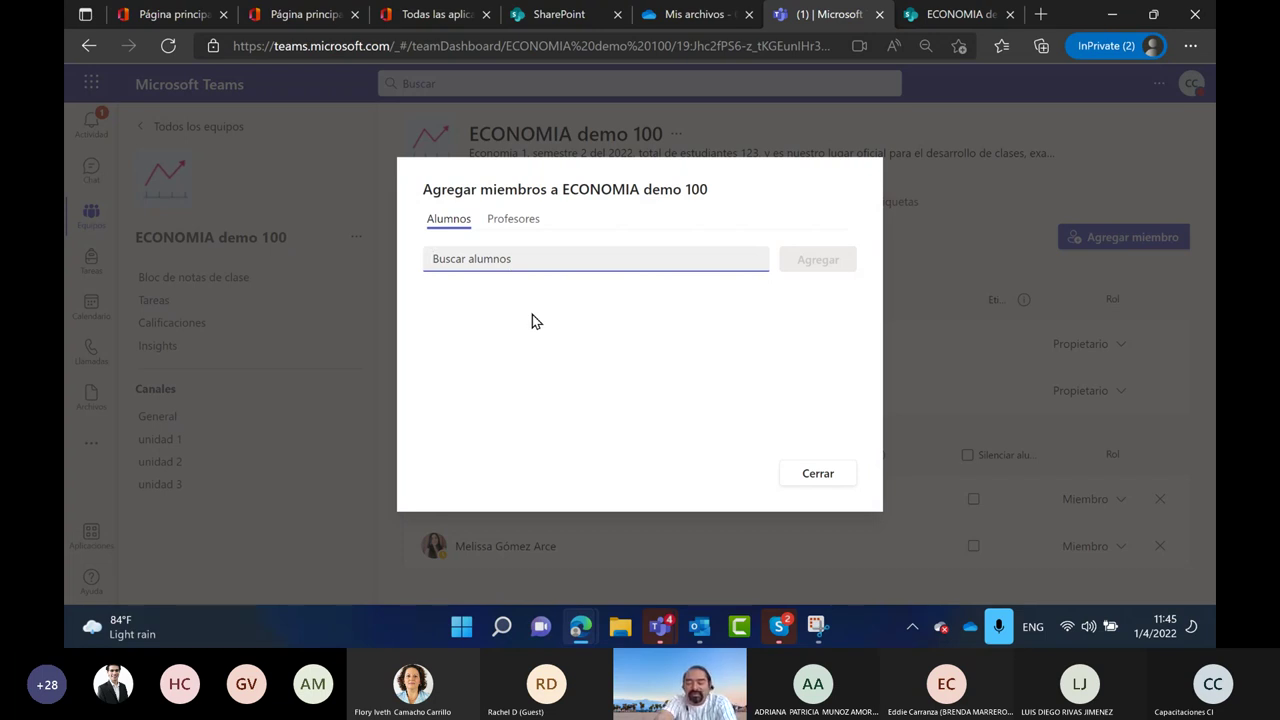
{"action": "type", "text": "jai"}
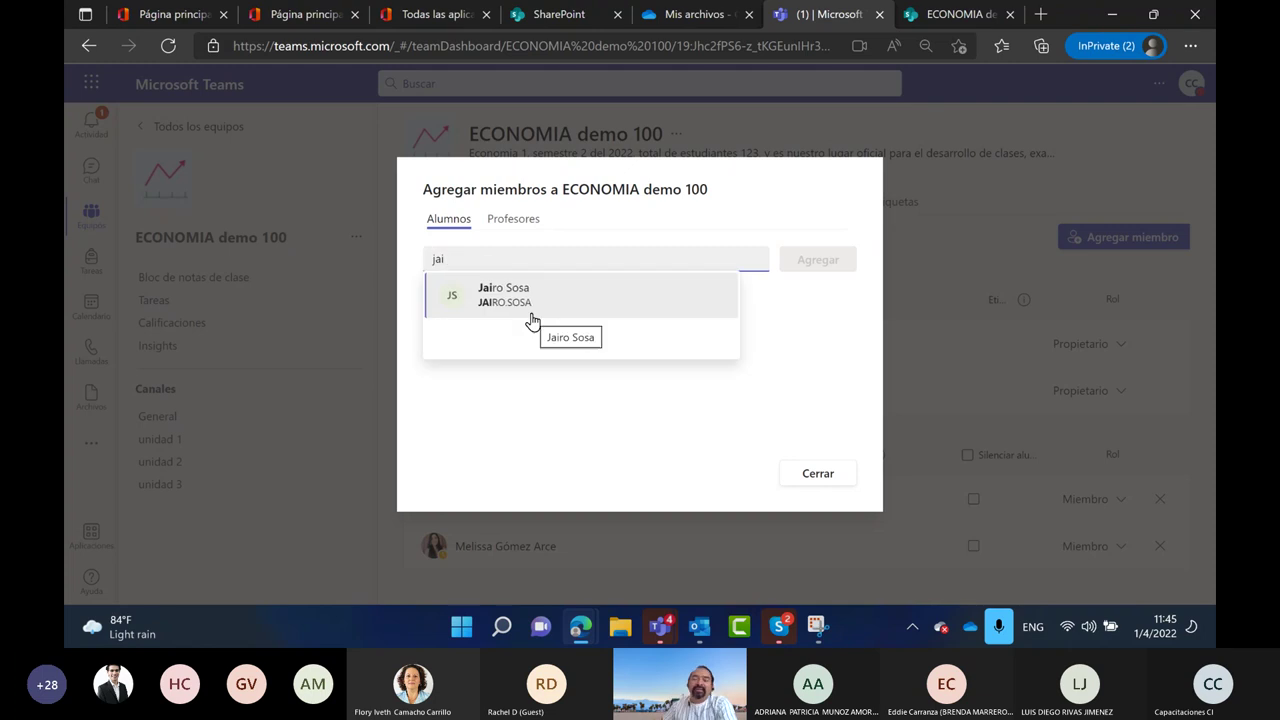
{"action": "left_click", "coordinate": [481, 297]}
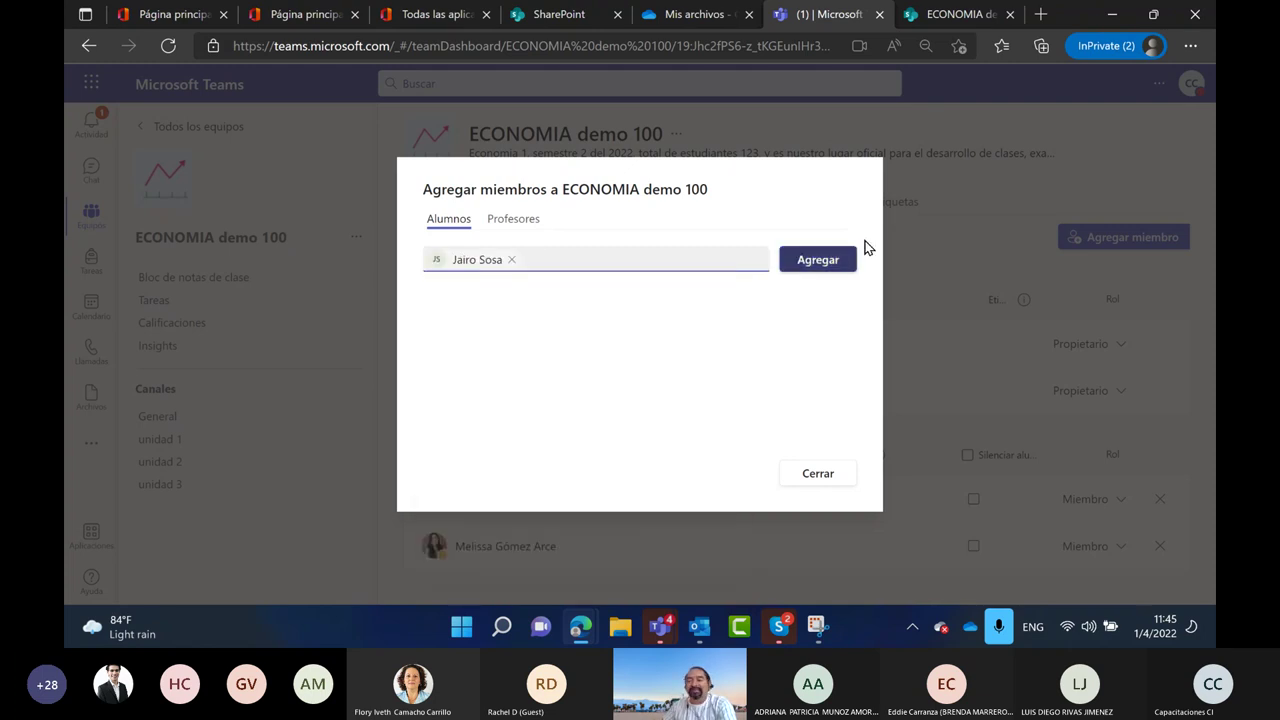
{"action": "left_click", "coordinate": [815, 266]}
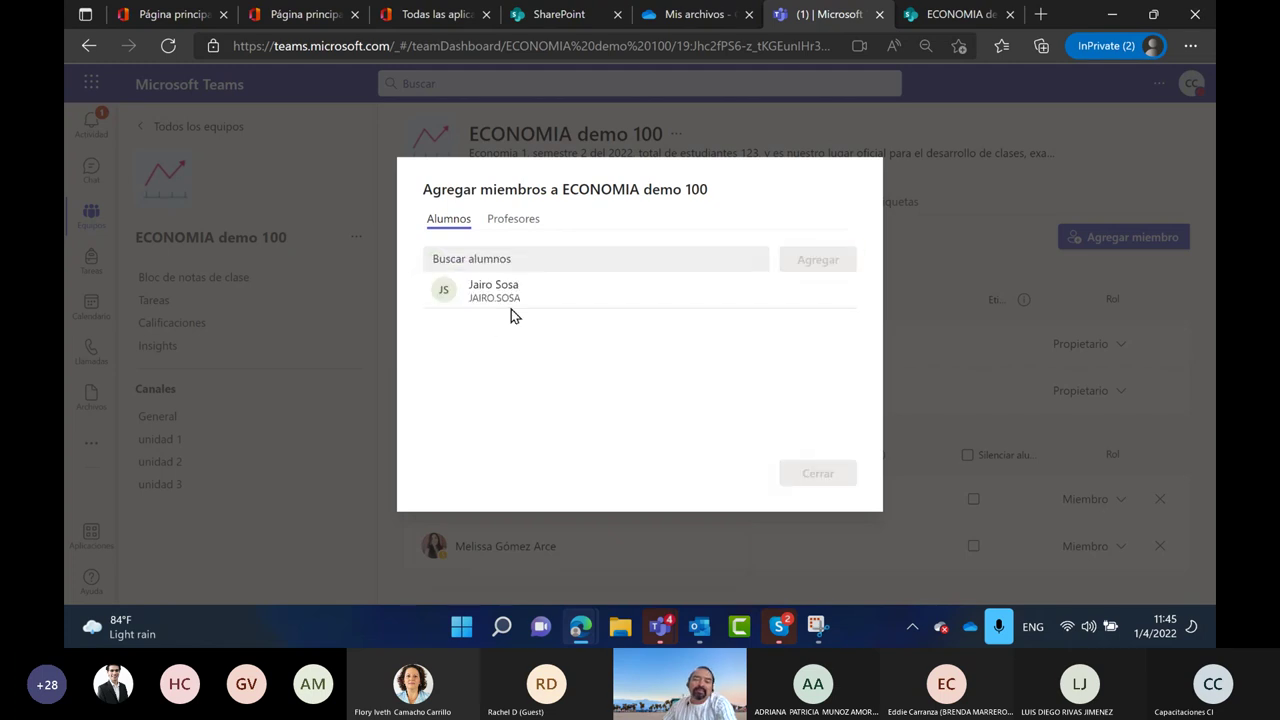
Under Profesores, search for a guest teacher by name and add them
{"action": "left_click", "coordinate": [514, 220]}
{"action": "left_click", "coordinate": [508, 257]}
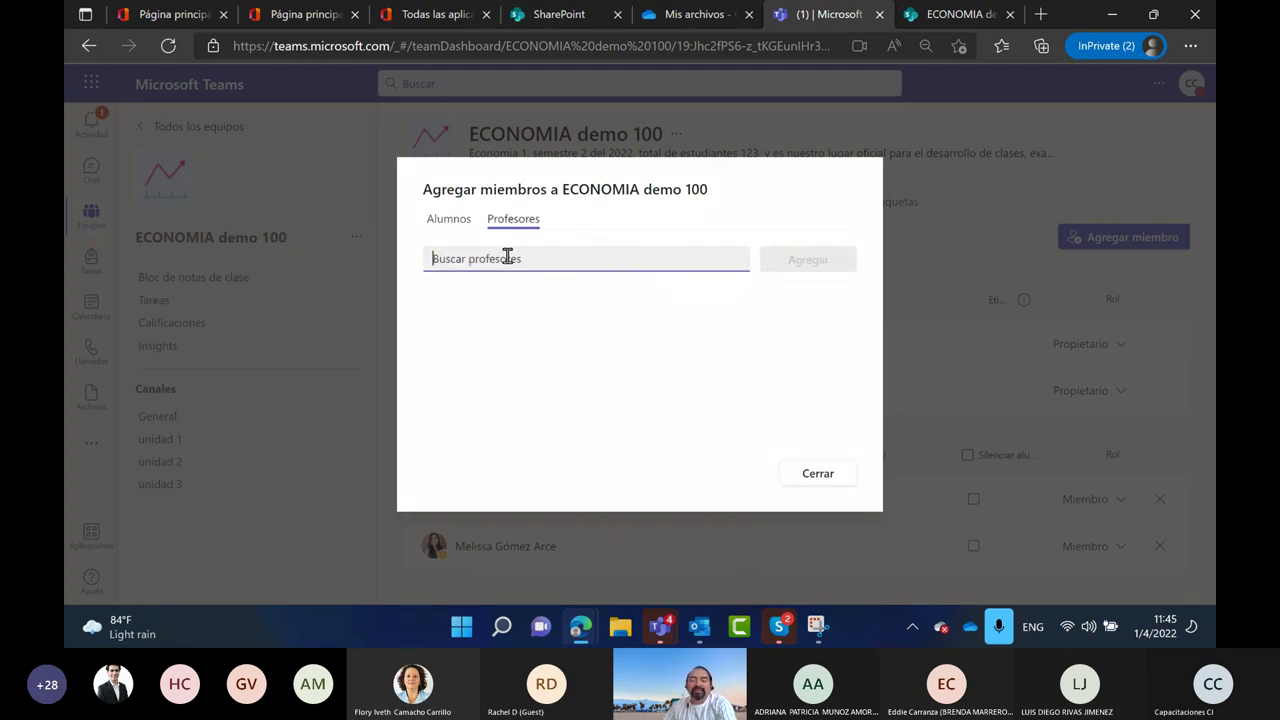
{"action": "type", "text": "caro"}
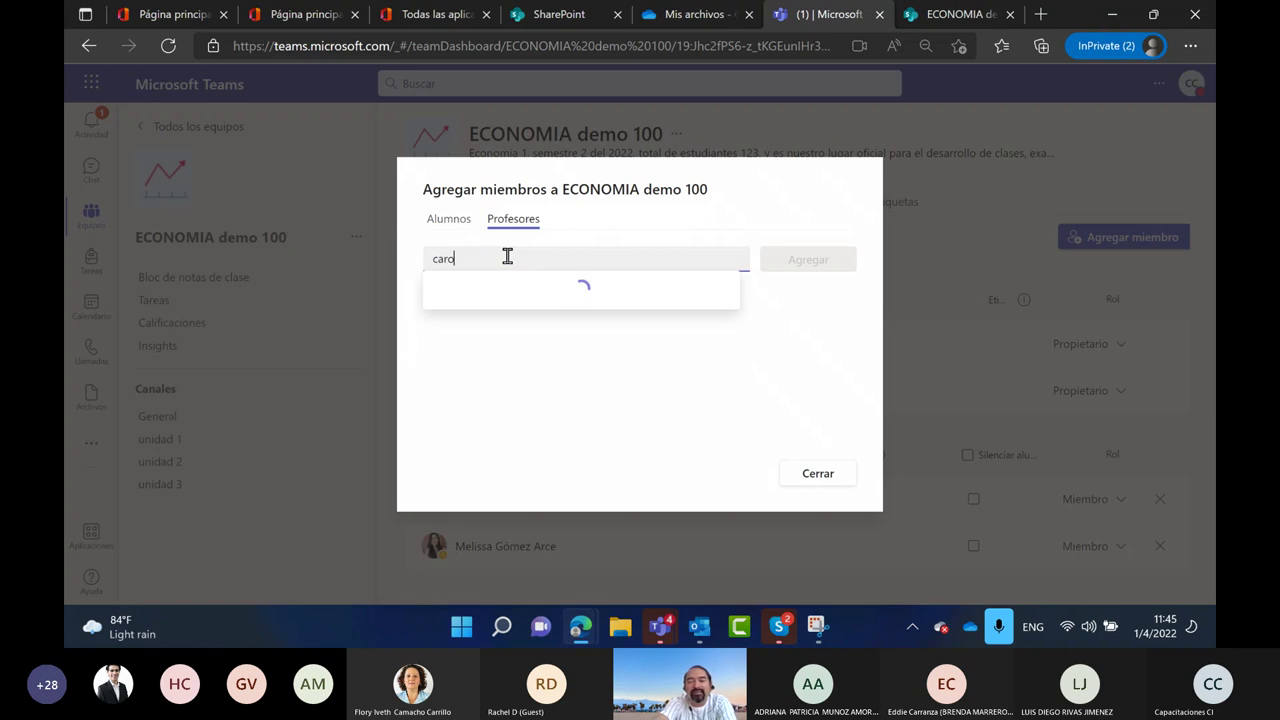
{"action": "key", "text": "BackSpace"}
{"action": "type", "text": "lo"}
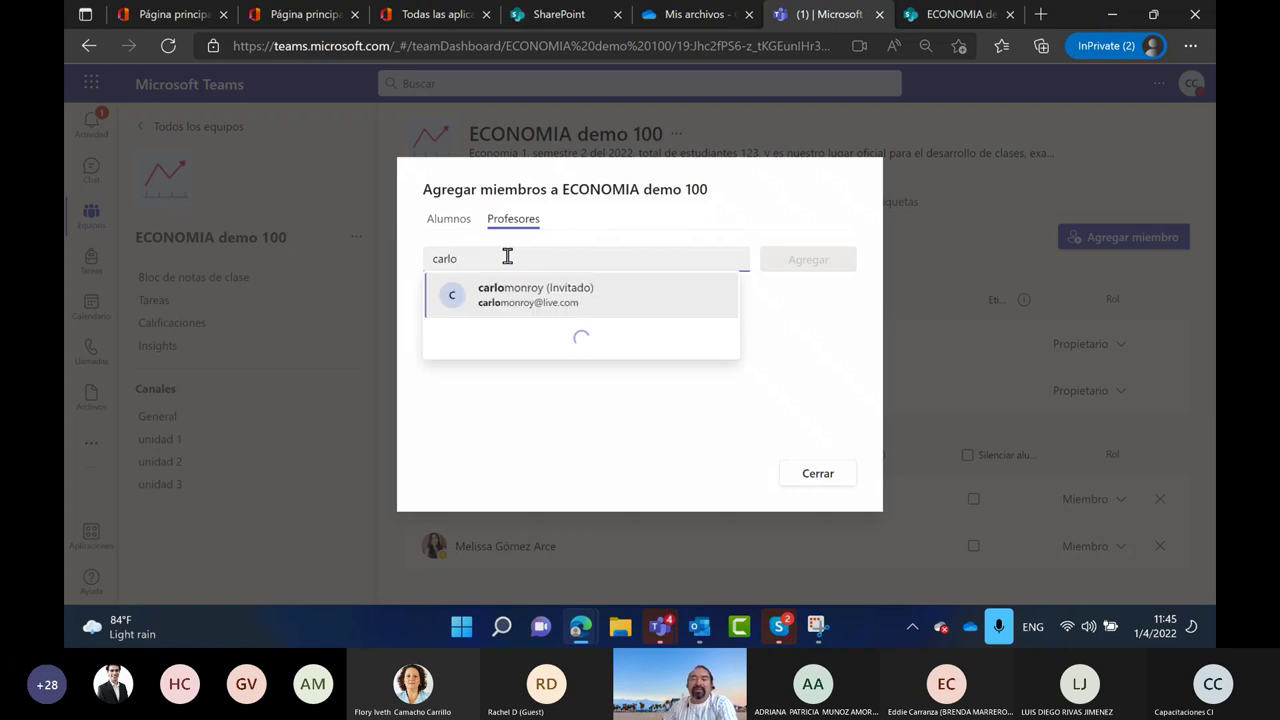
{"action": "left_click", "coordinate": [538, 290]}
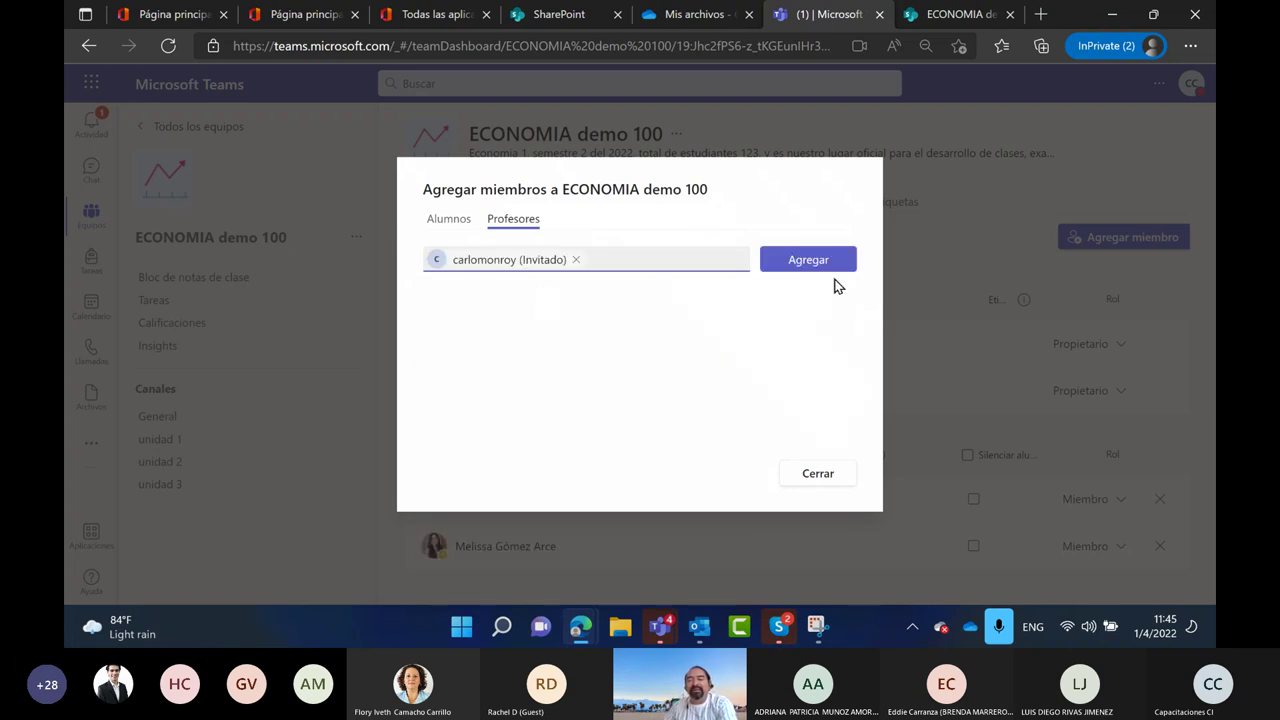
{"action": "left_click", "coordinate": [806, 268]}
Add another teacher found by name search, then close the add-members window
{"action": "left_click", "coordinate": [450, 220]}
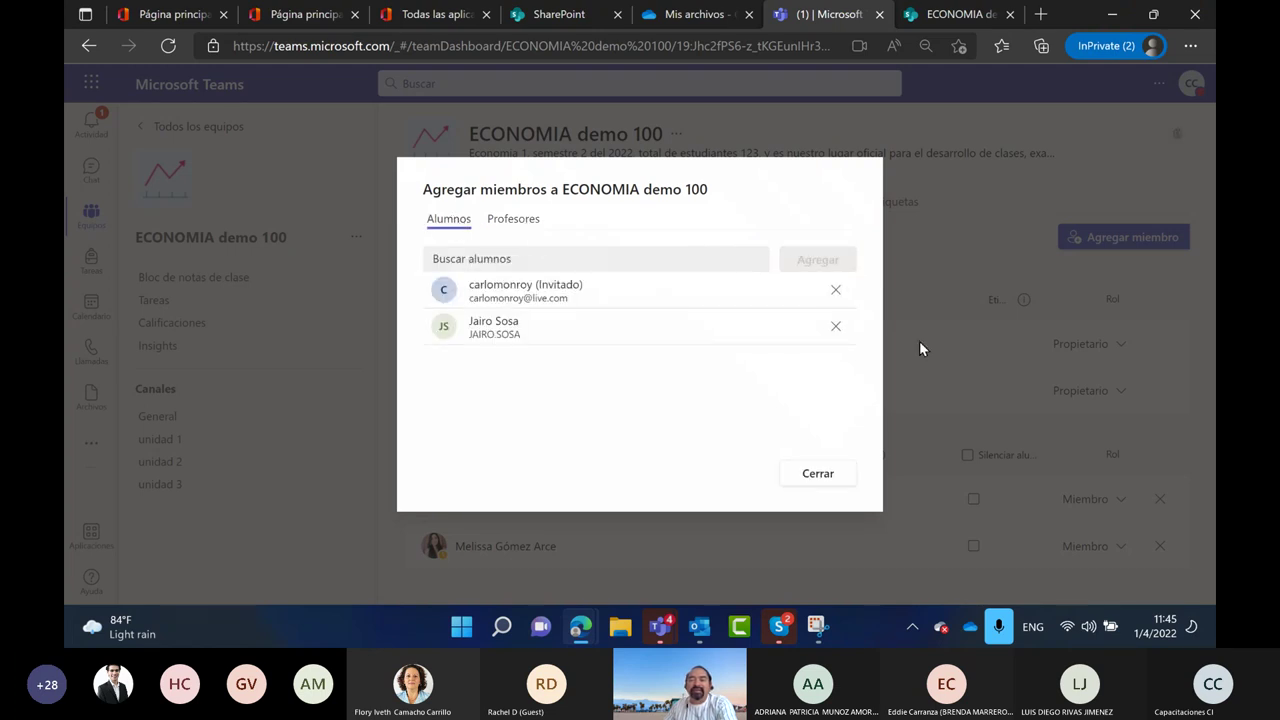
{"action": "left_click", "coordinate": [508, 234]}
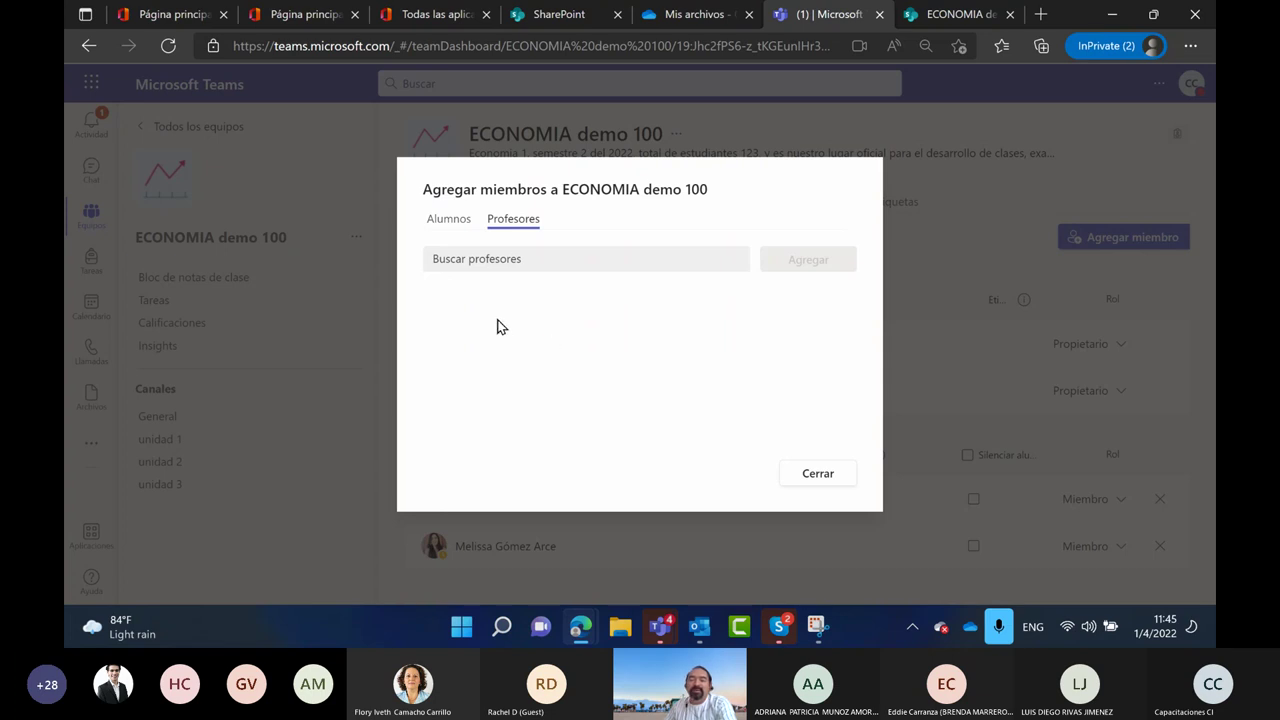
{"action": "left_click", "coordinate": [447, 222]}
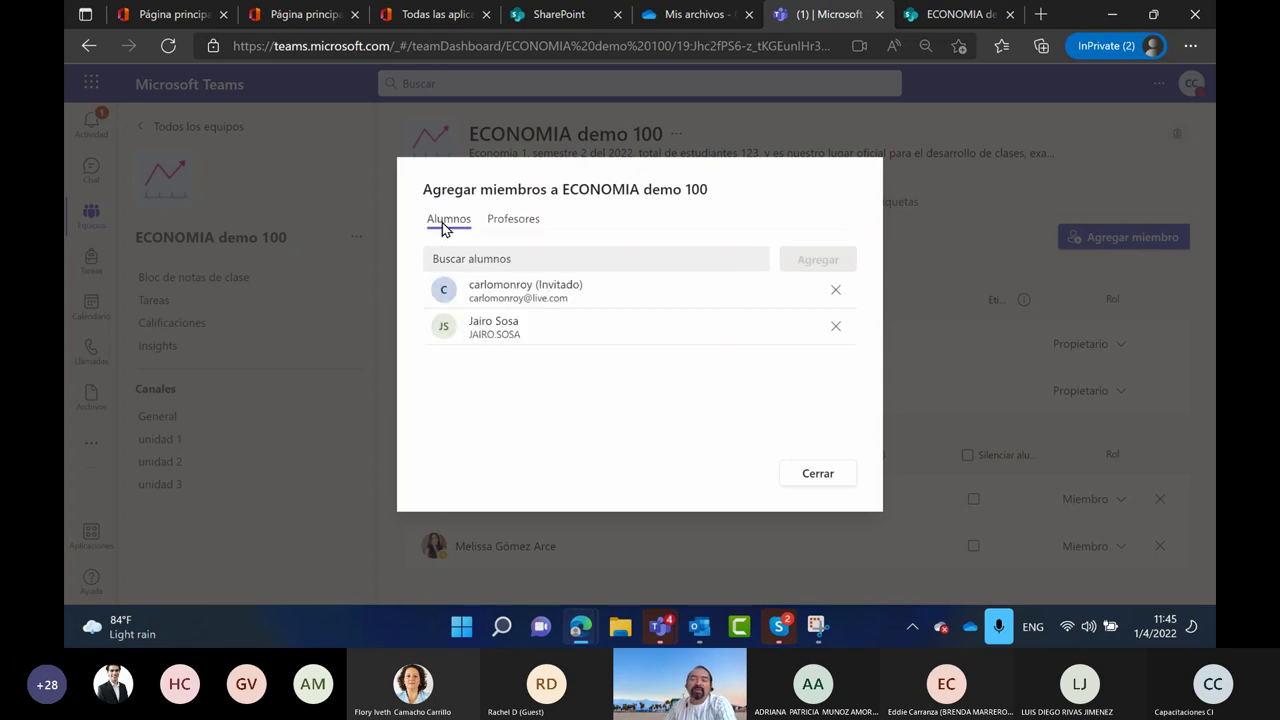
{"action": "left_click", "coordinate": [494, 224]}
{"action": "left_click", "coordinate": [497, 257]}
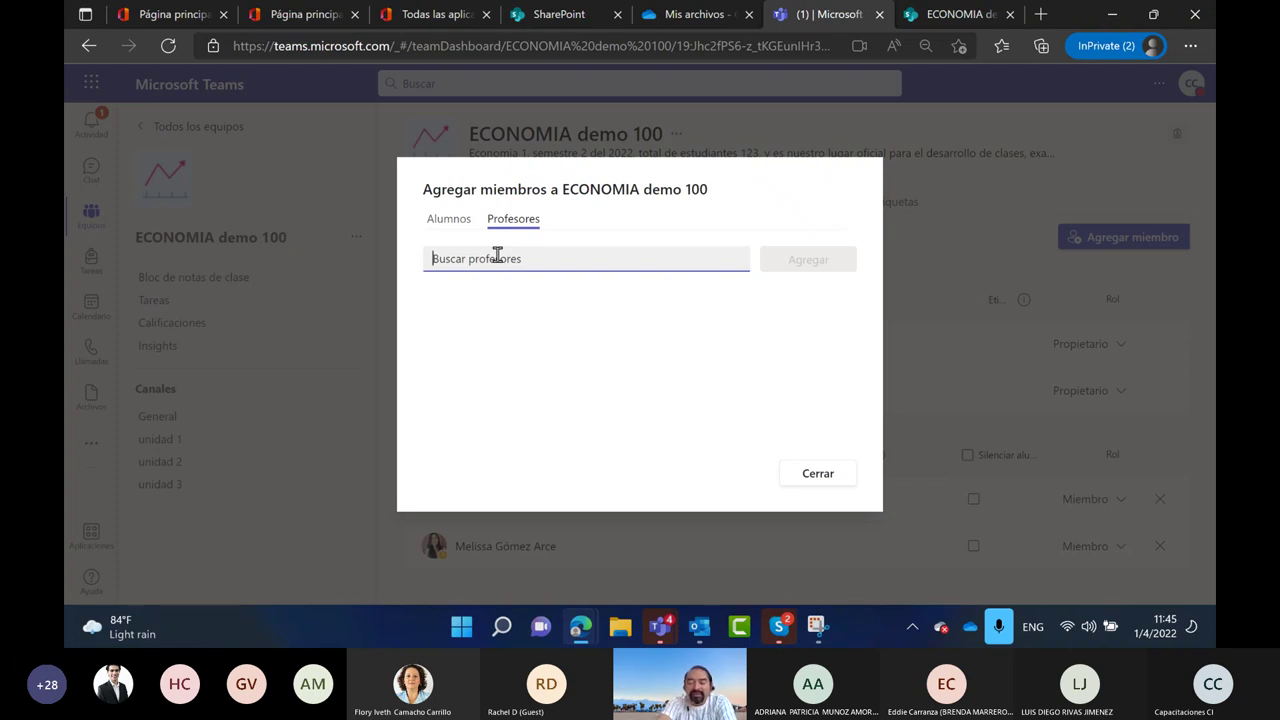
{"action": "type", "text": "l"}
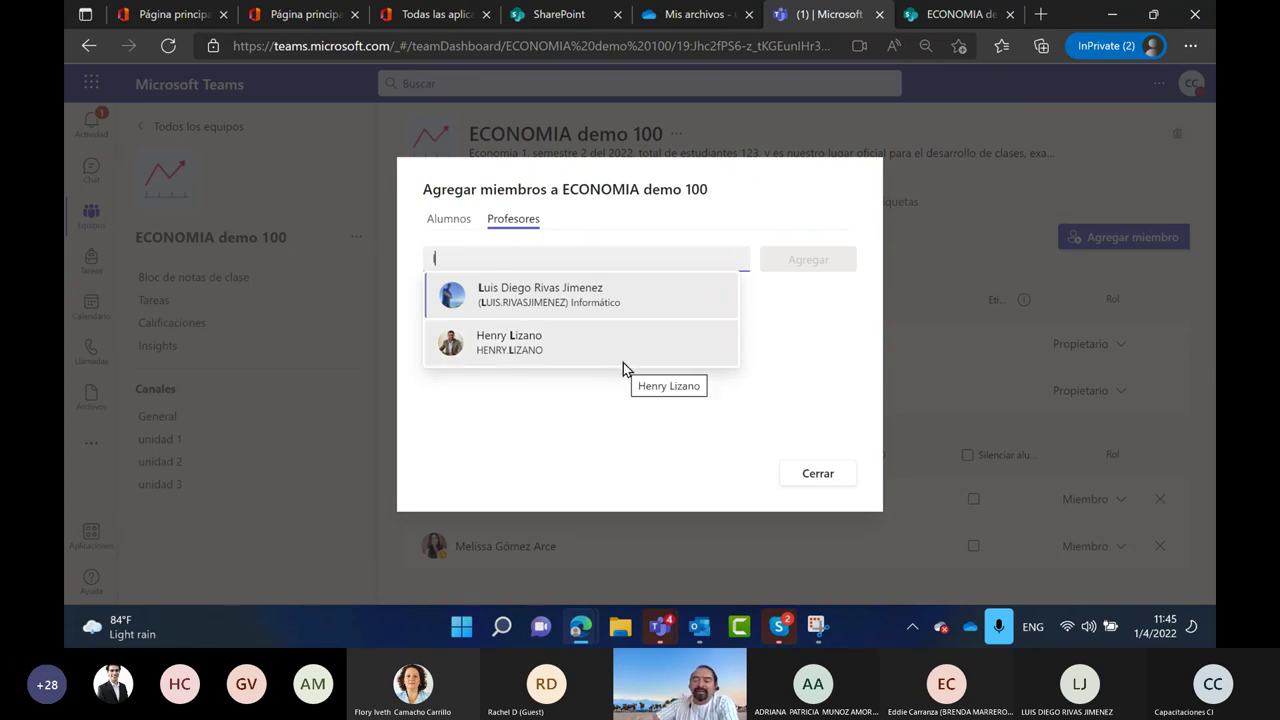
{"action": "key", "text": "BackSpace"}
{"action": "type", "text": "maria"}
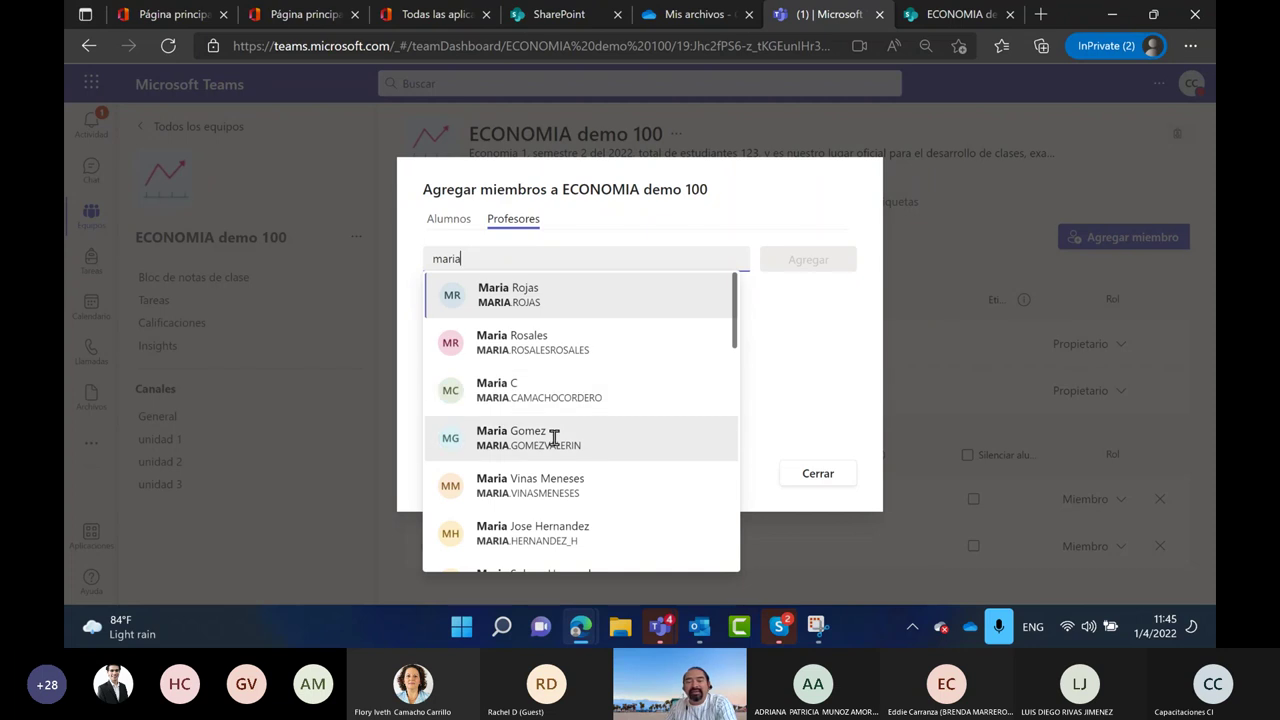
{"action": "left_click", "coordinate": [514, 393]}
{"action": "left_click", "coordinate": [806, 264]}
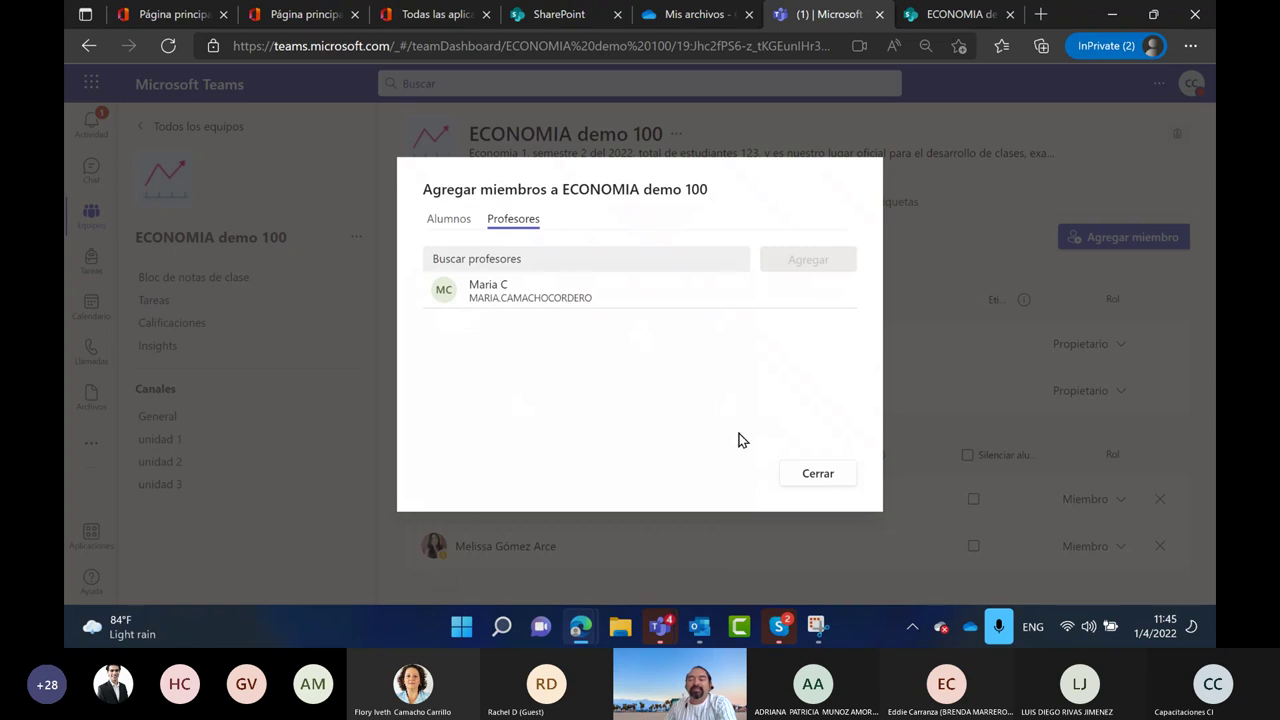
{"action": "left_click", "coordinate": [820, 474]}
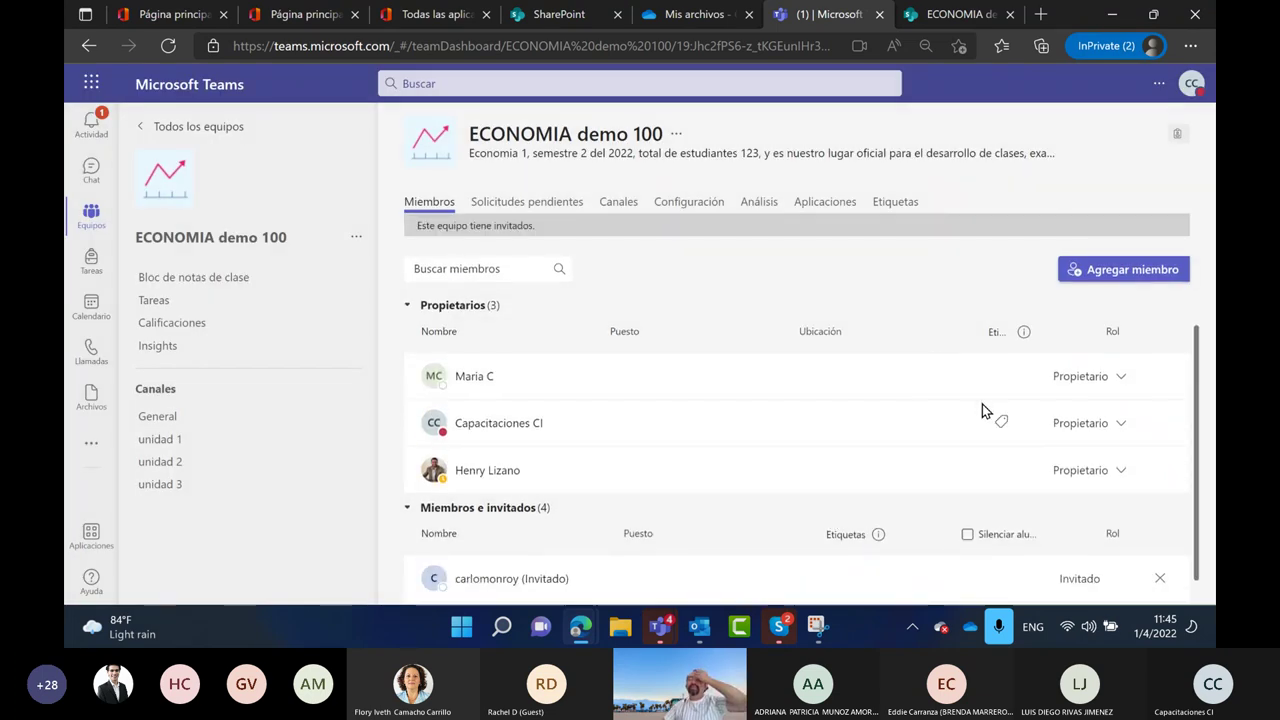
Zoom the browser page out to 75% so all three owners and four members fit
{"action": "left_click", "coordinate": [1189, 46]}
{"action": "left_click", "coordinate": [1081, 168]}
{"action": "left_click", "coordinate": [1081, 168]}
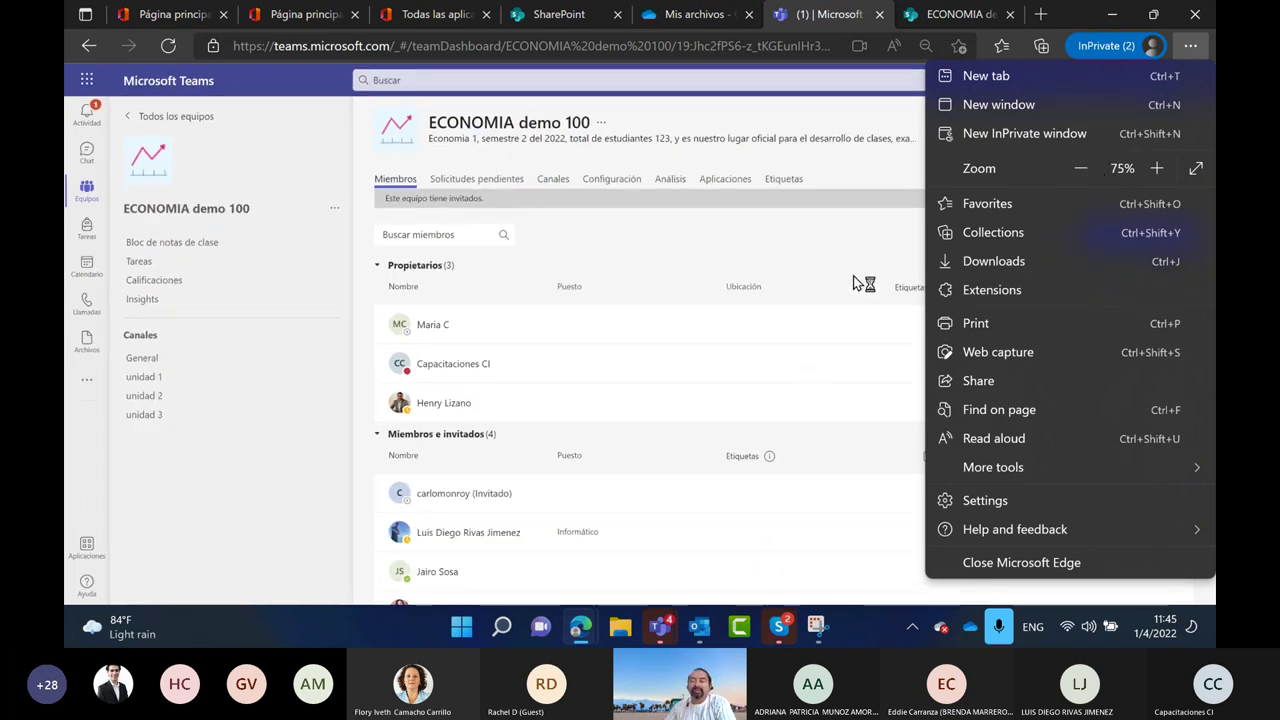
{"action": "left_click", "coordinate": [852, 302]}
{"action": "scroll", "coordinate": [1000, 360], "scroll_direction": "down", "scroll_amount": 1}
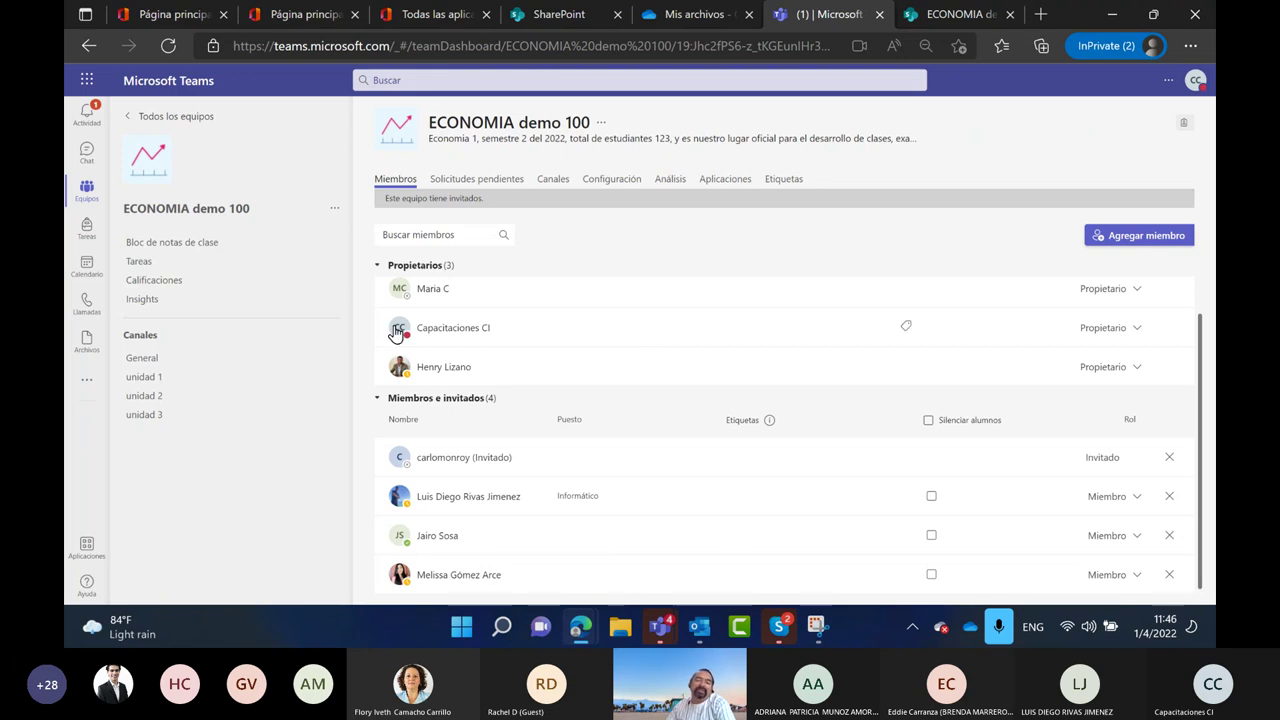
{"action": "mouse_move", "coordinate": [402, 335]}
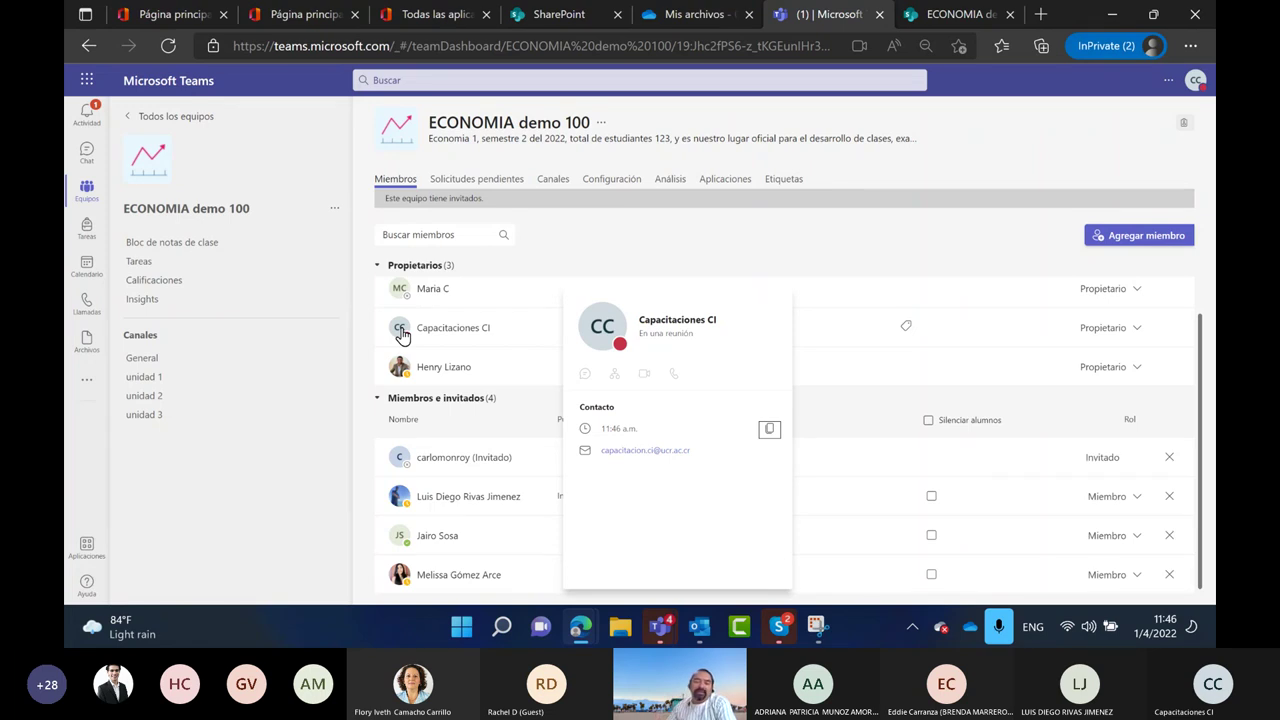
{"action": "mouse_move", "coordinate": [400, 372]}
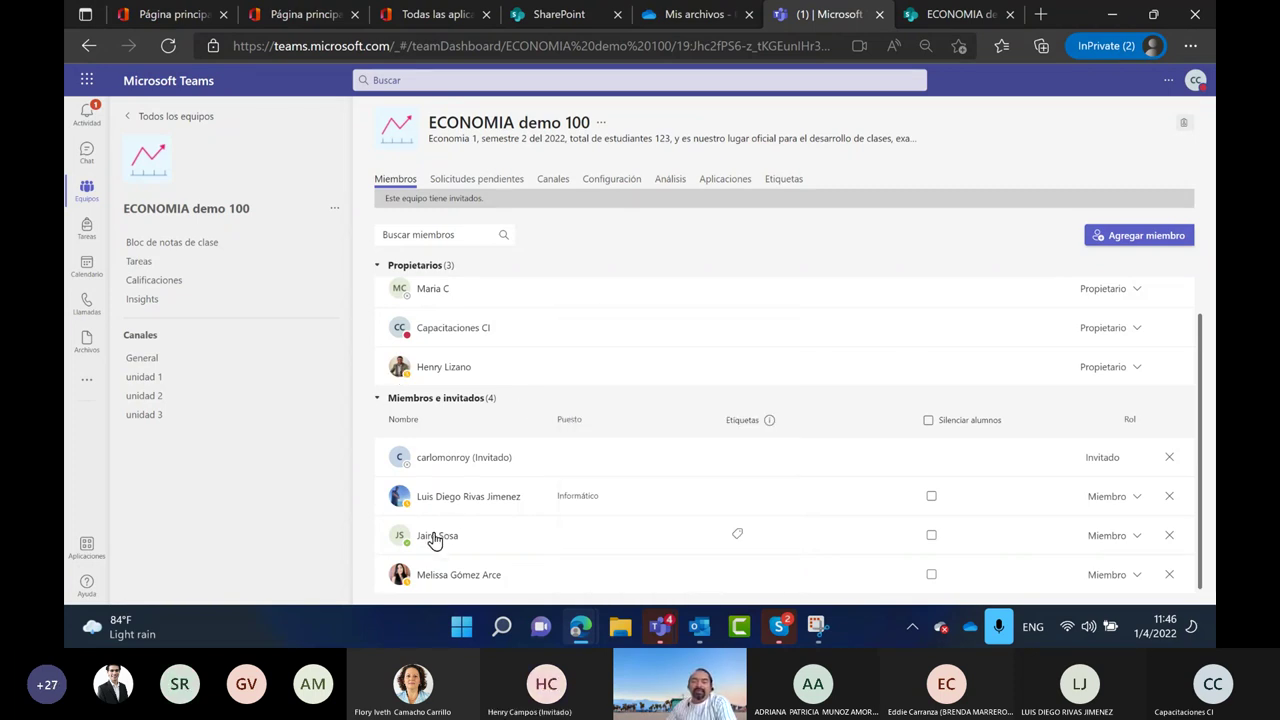
{"action": "mouse_move", "coordinate": [410, 538]}
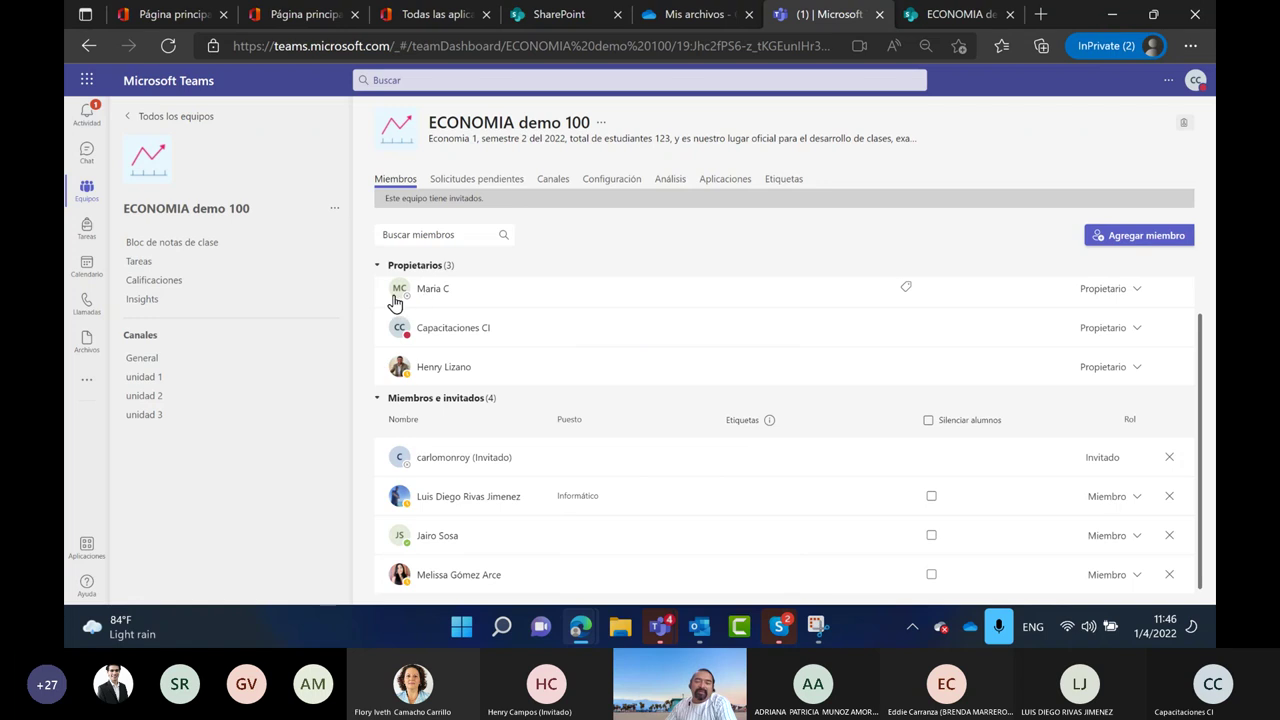
{"action": "mouse_move", "coordinate": [399, 303]}
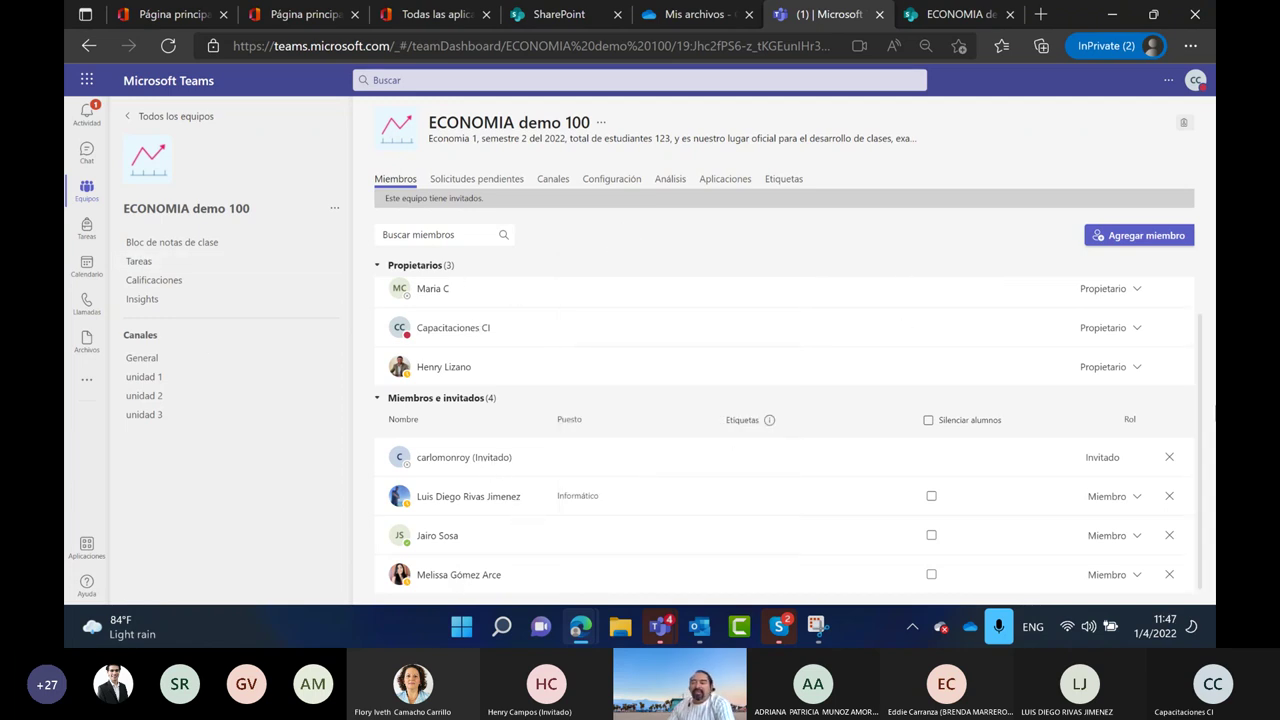
Change the newly added teacher's role to Miembro, then remove them from the team
{"action": "left_click", "coordinate": [1136, 290]}
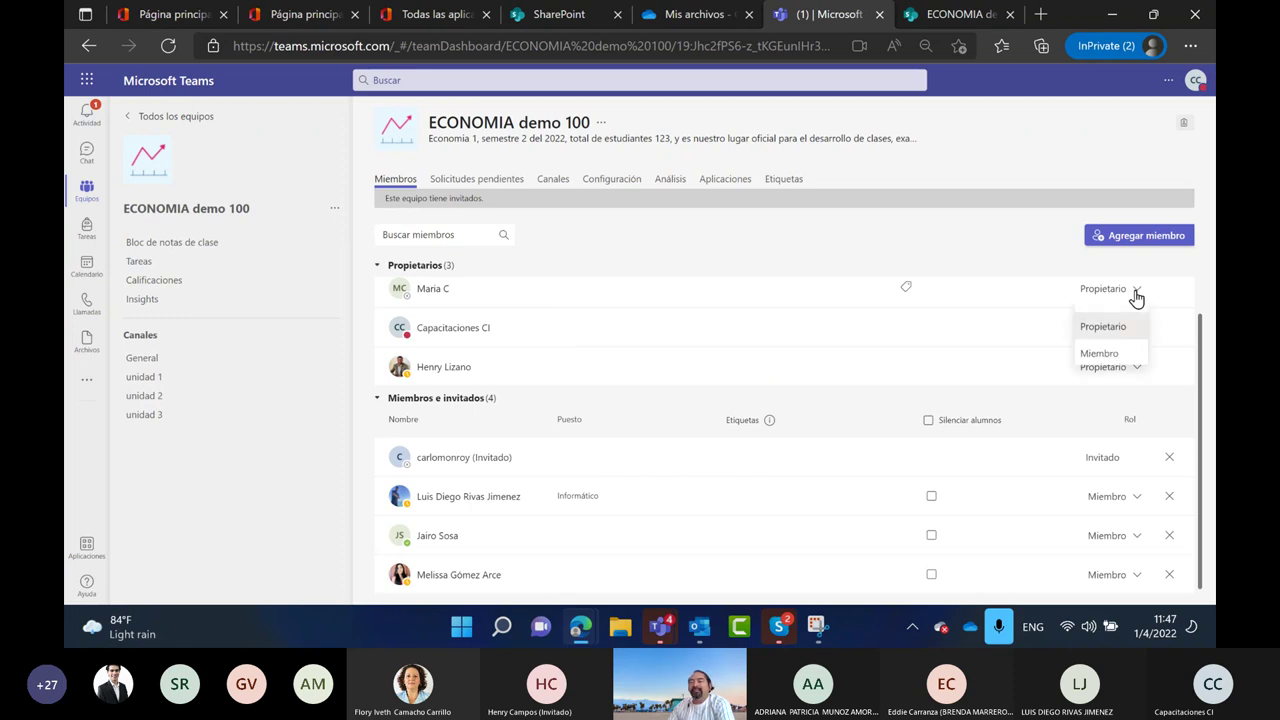
{"action": "left_click", "coordinate": [1097, 353]}
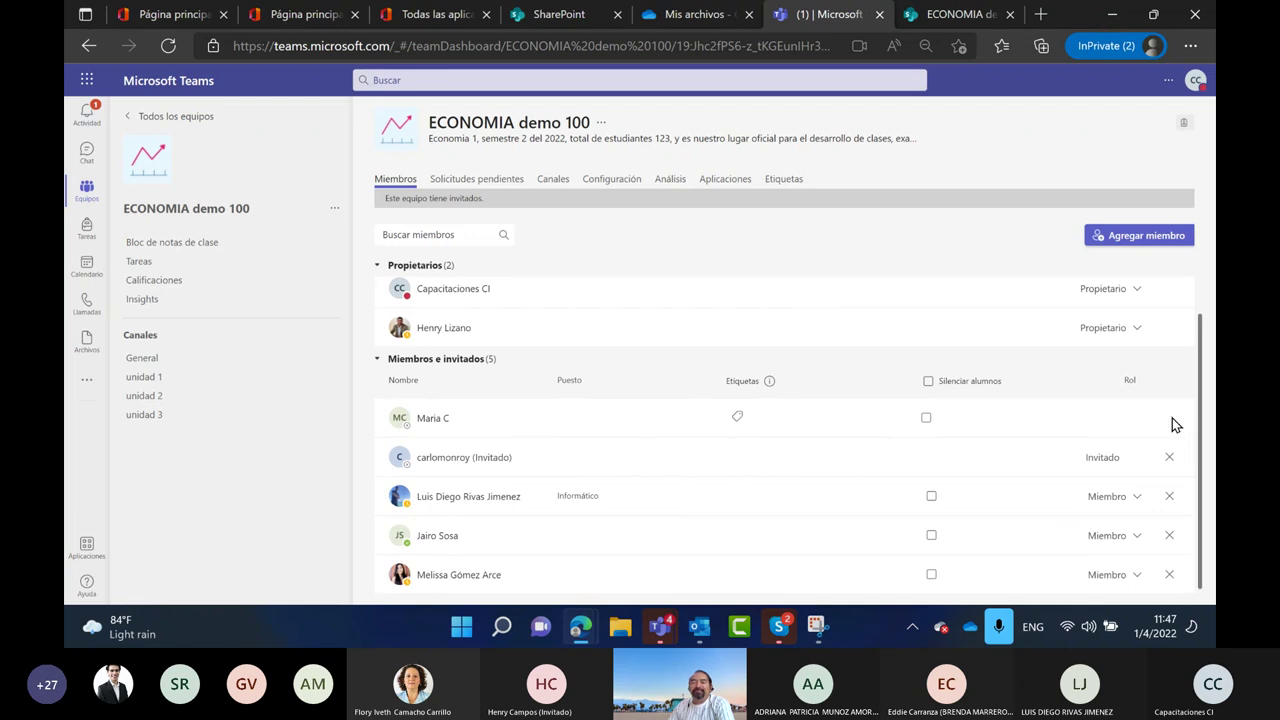
{"action": "left_click", "coordinate": [1171, 419]}
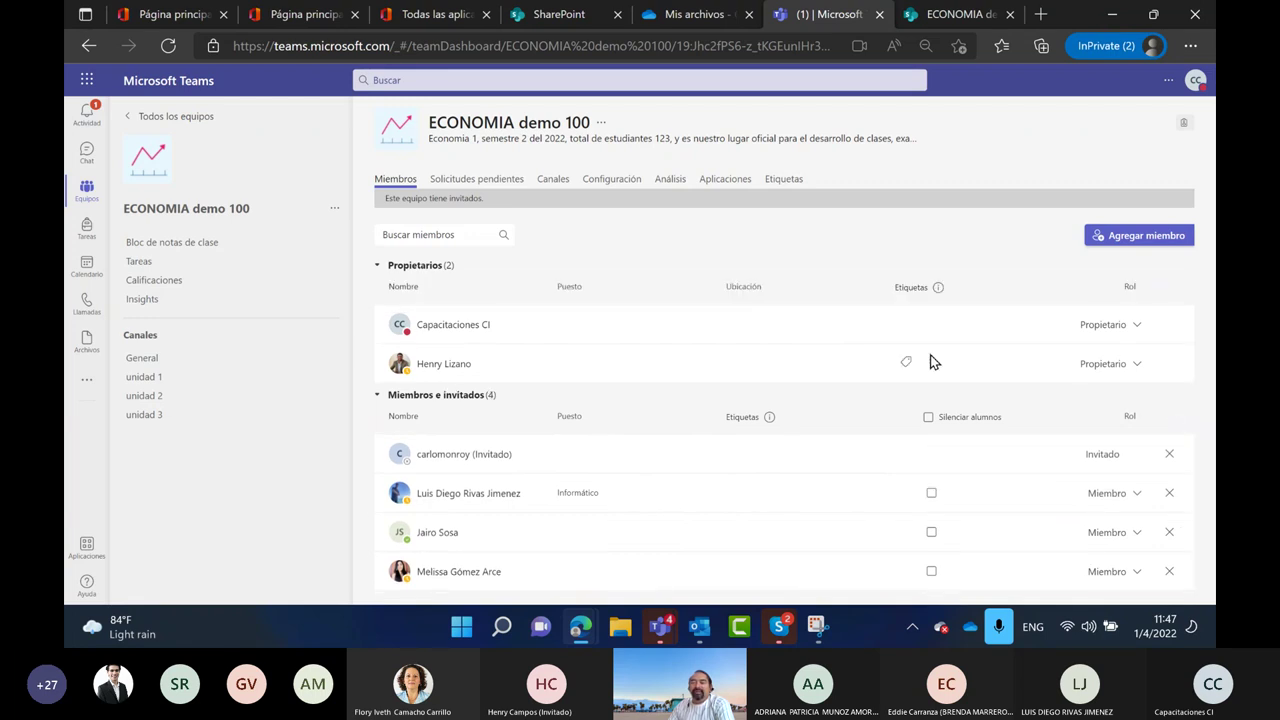
Create a Decano tag for the second owner
{"action": "left_click", "coordinate": [907, 363]}
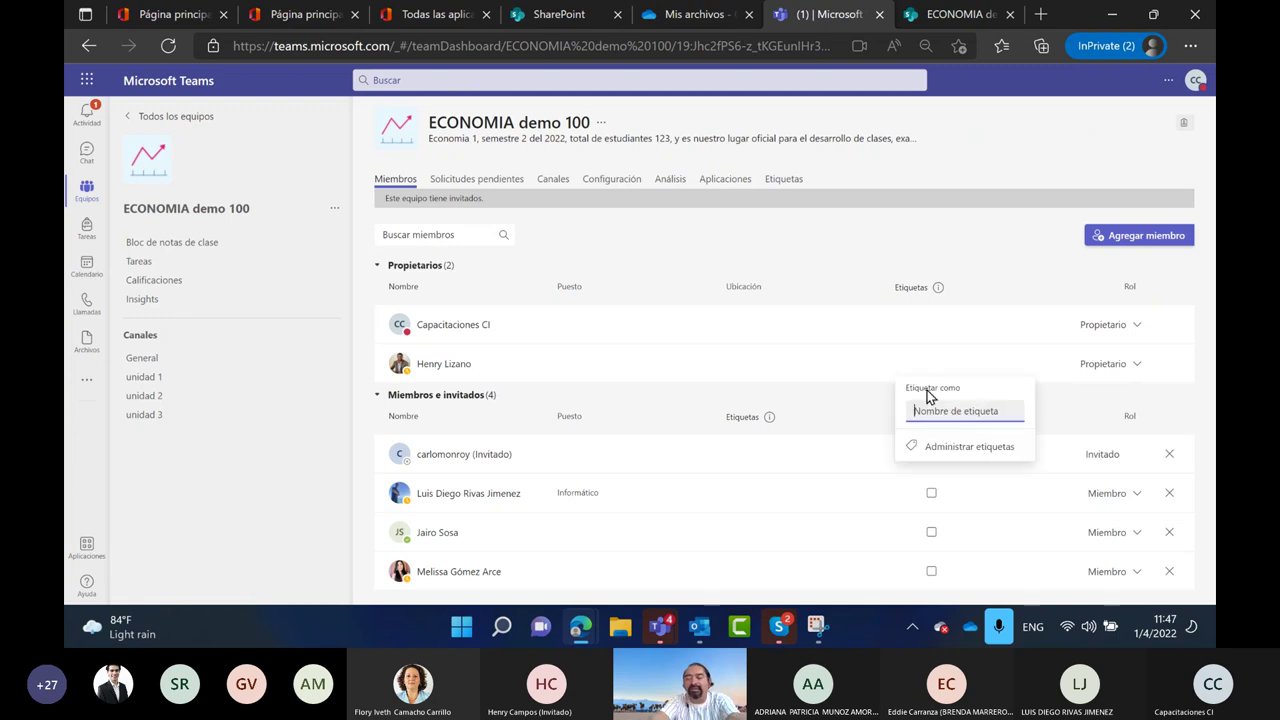
{"action": "type", "text": "DEcano"}
{"action": "key", "text": "BackSpace"}
{"action": "key", "text": "BackSpace"}
{"action": "key", "text": "BackSpace"}
{"action": "key", "text": "BackSpace"}
{"action": "key", "text": "BackSpace"}
{"action": "type", "text": "ecano"}
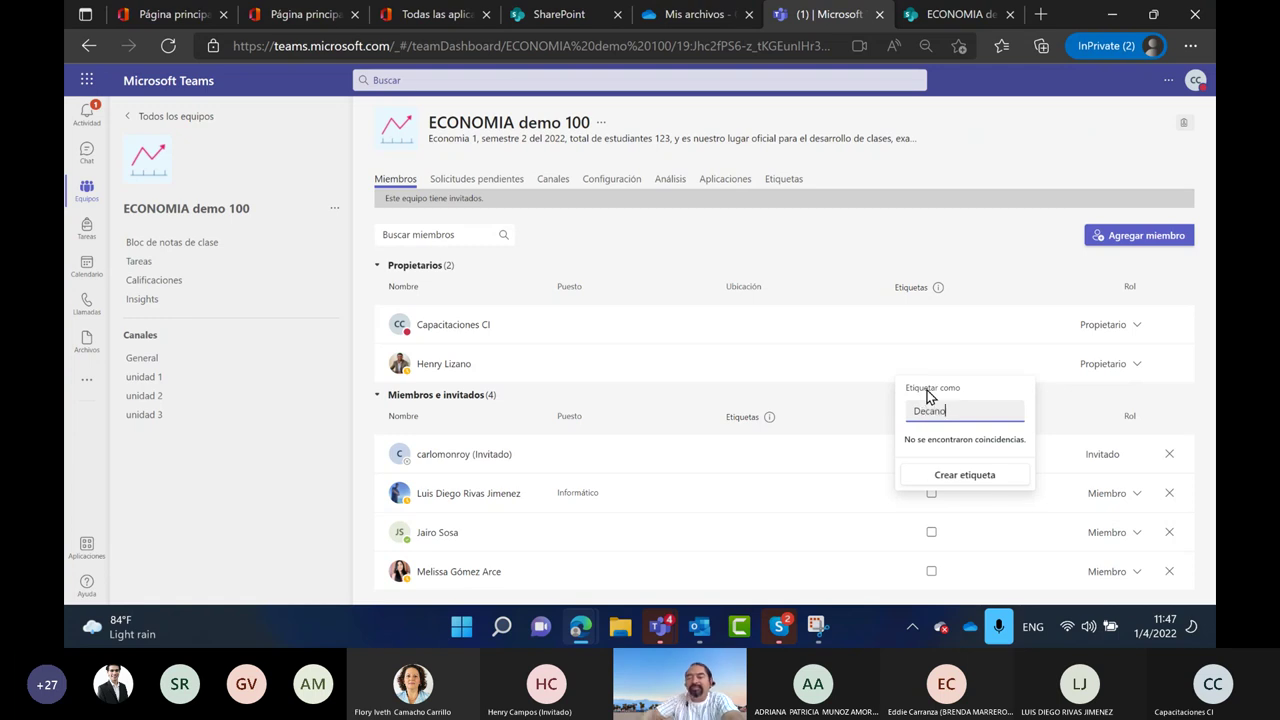
{"action": "left_click", "coordinate": [996, 473]}
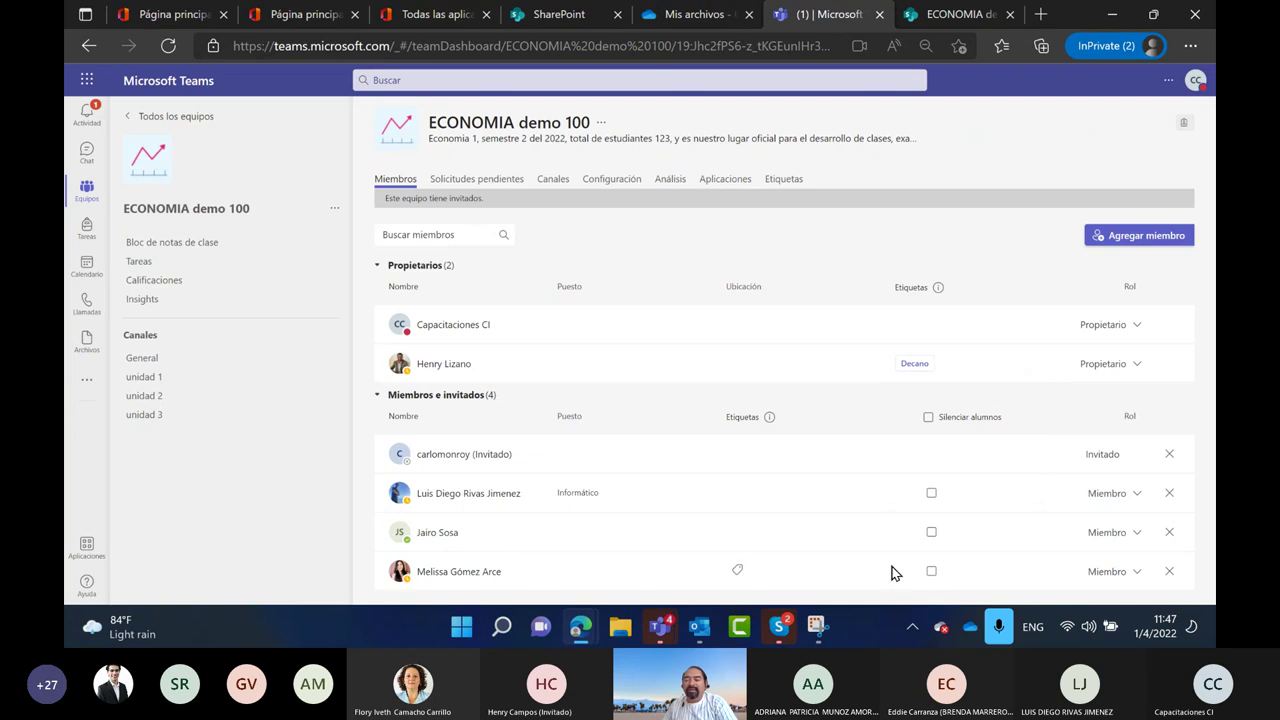
Create a Lider tag for the last member and apply it to the Informático member
{"action": "left_click", "coordinate": [737, 570]}
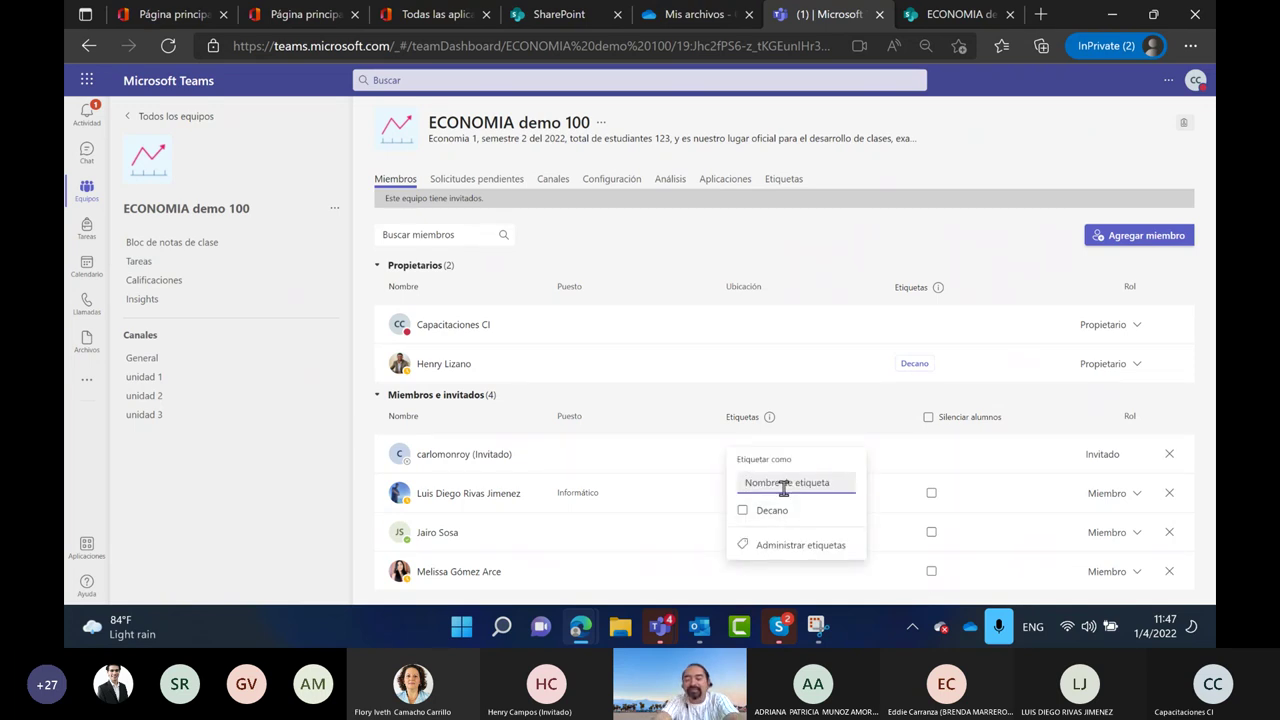
{"action": "type", "text": "Coach"}
{"action": "key", "text": "BackSpace"}
{"action": "key", "text": "BackSpace"}
{"action": "key", "text": "BackSpace"}
{"action": "key", "text": "BackSpace"}
{"action": "key", "text": "BackSpace"}
{"action": "type", "text": "Lider"}
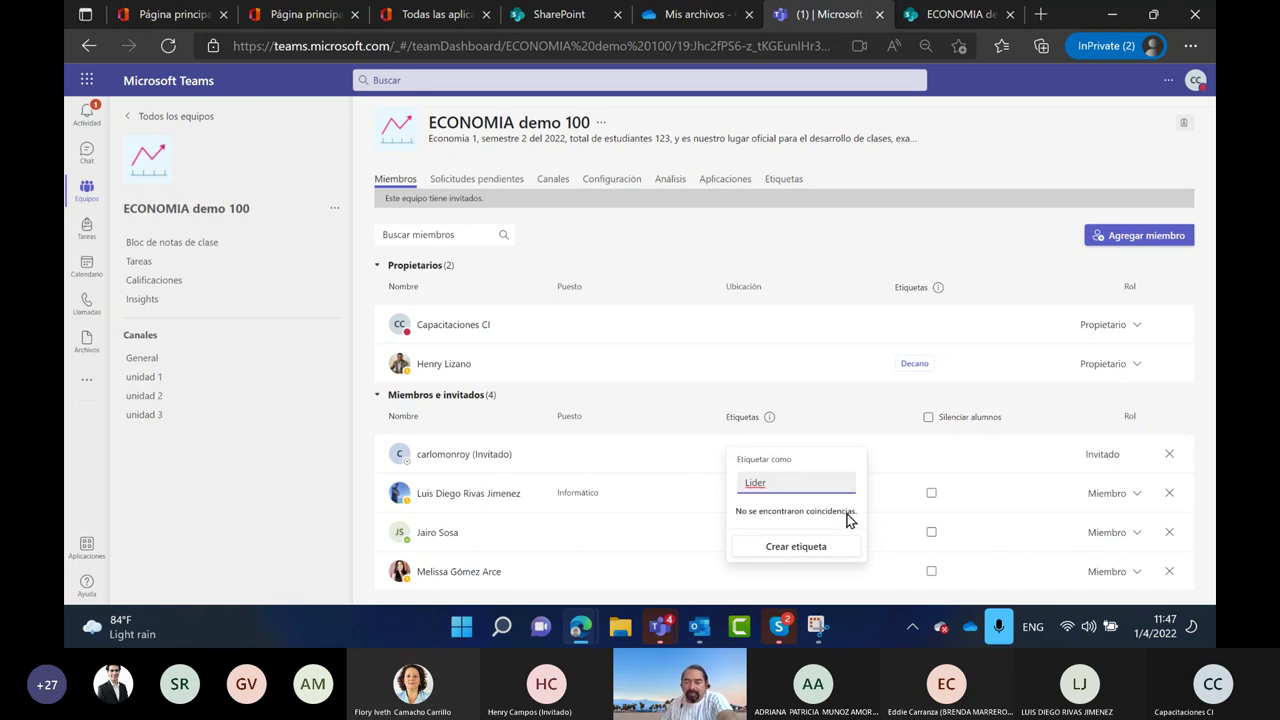
{"action": "left_click", "coordinate": [818, 548]}
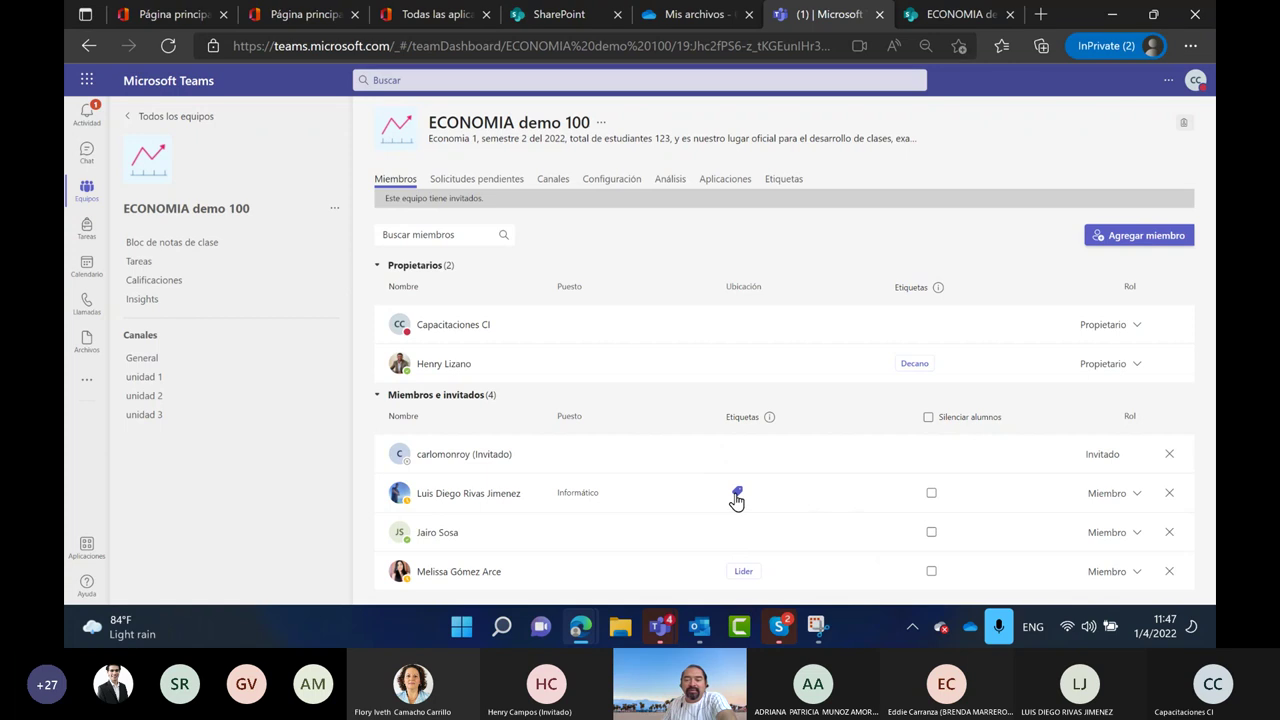
{"action": "left_click", "coordinate": [736, 496]}
{"action": "left_click", "coordinate": [766, 434]}
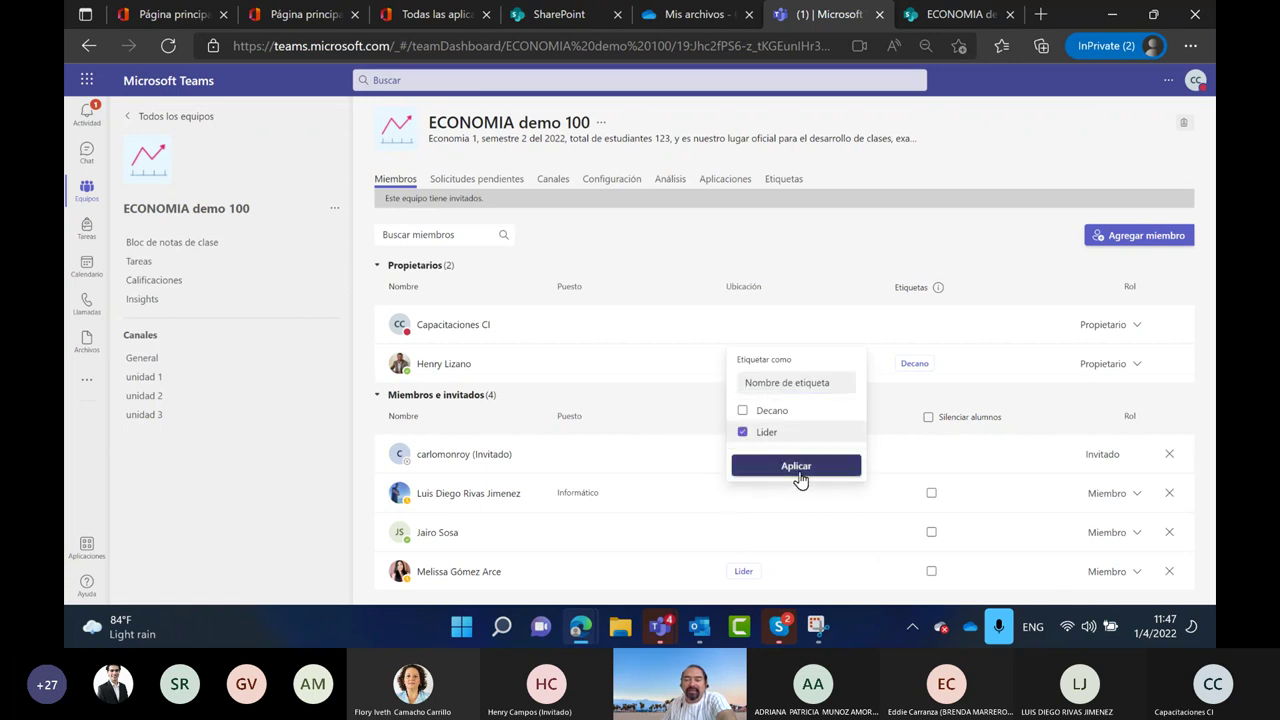
{"action": "left_click", "coordinate": [800, 470]}
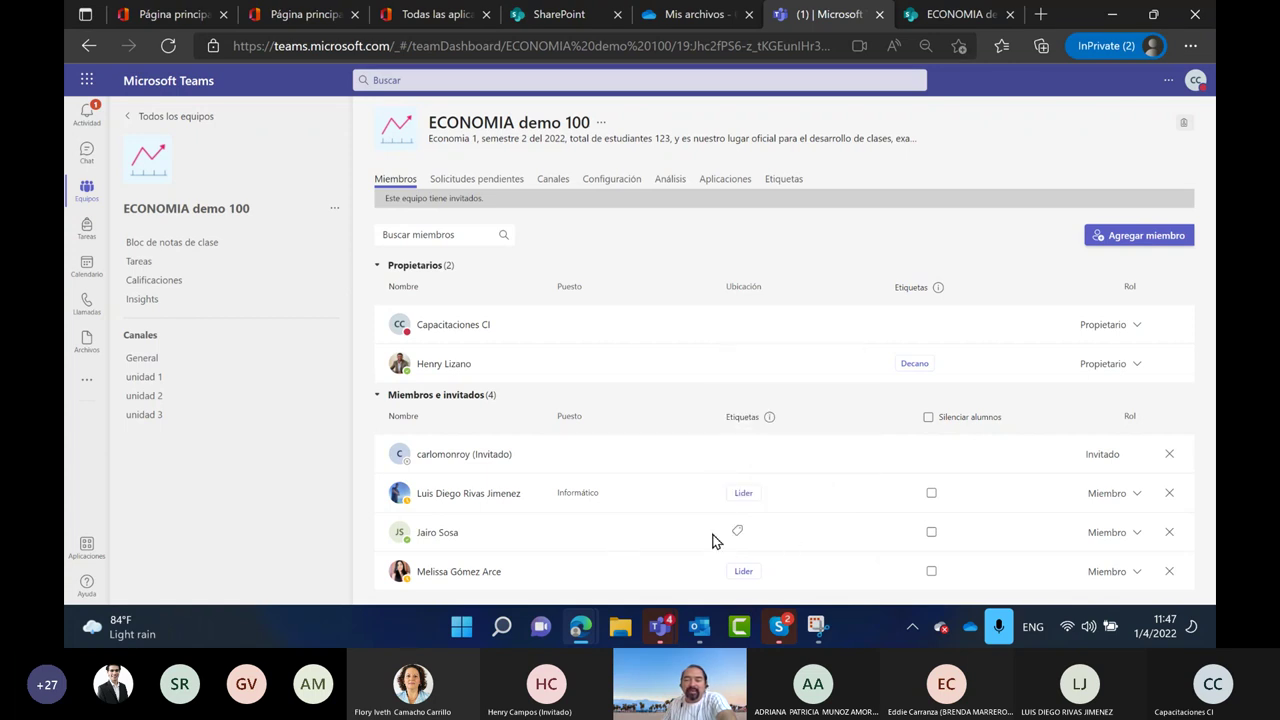
Tag the next member Coordinador and the first owner Profesor
{"action": "left_click", "coordinate": [737, 531]}
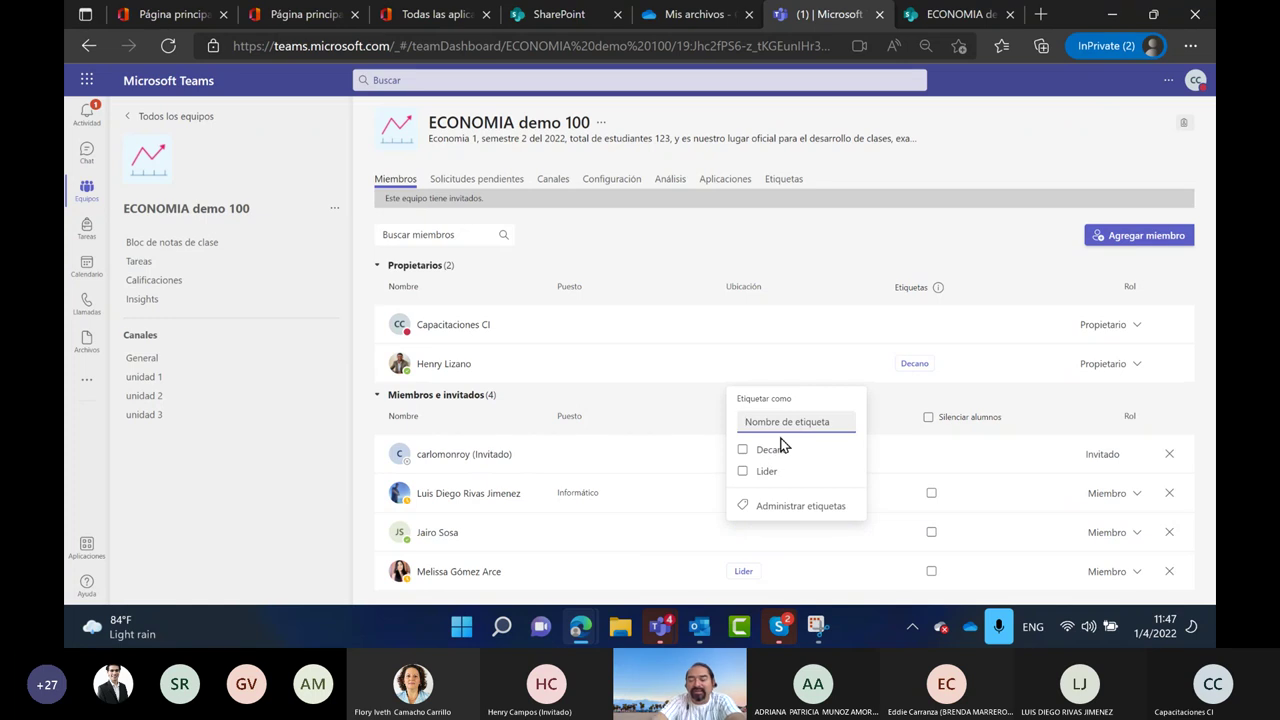
{"action": "type", "text": "Coordinador"}
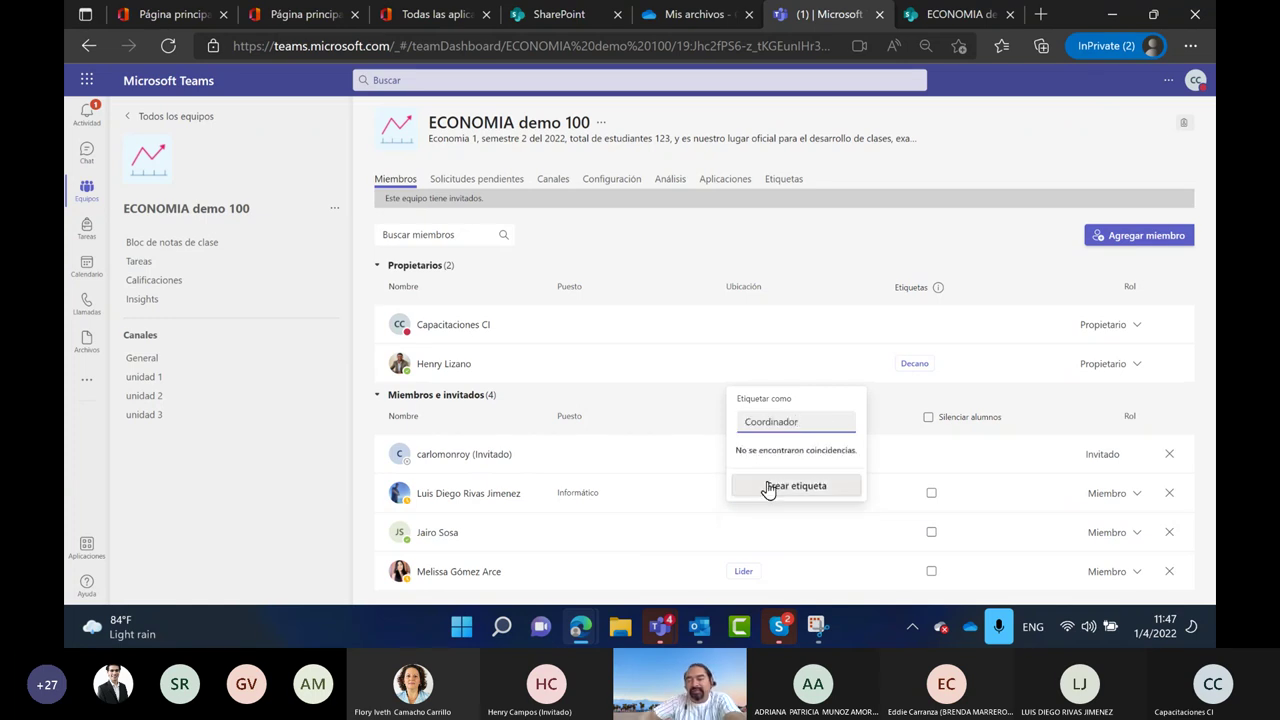
{"action": "left_click", "coordinate": [817, 490]}
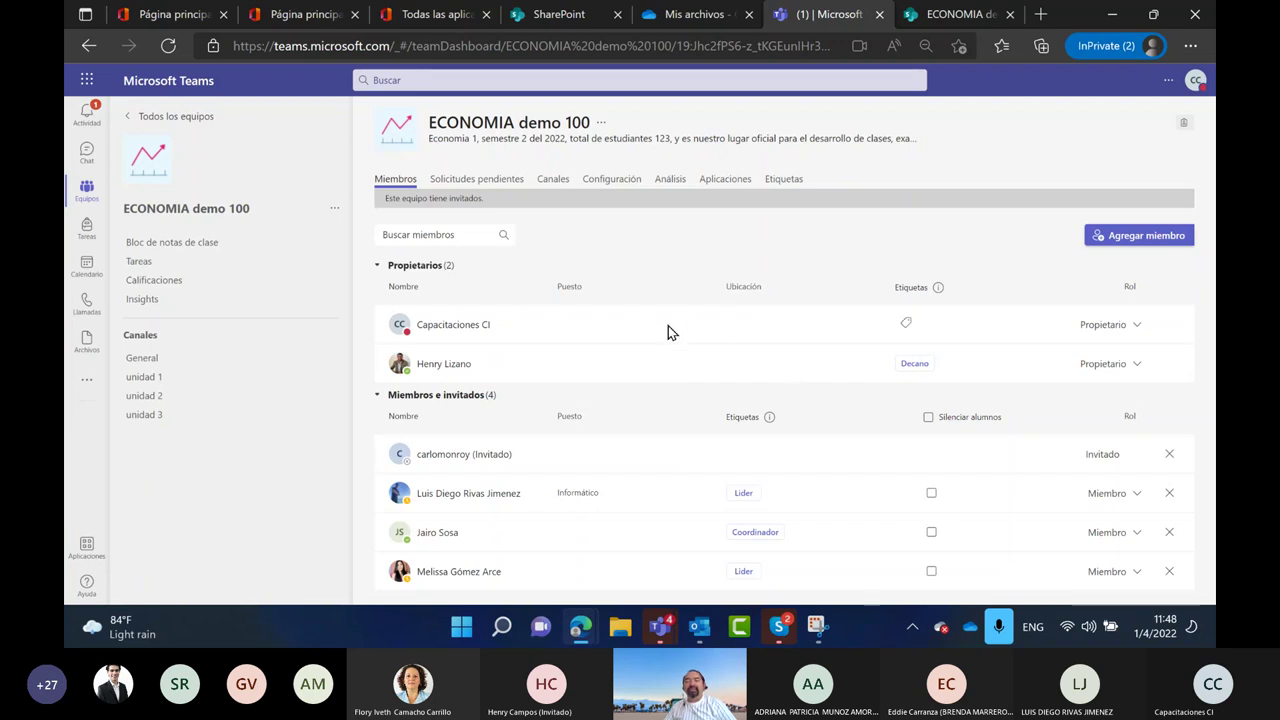
{"action": "left_click", "coordinate": [905, 323]}
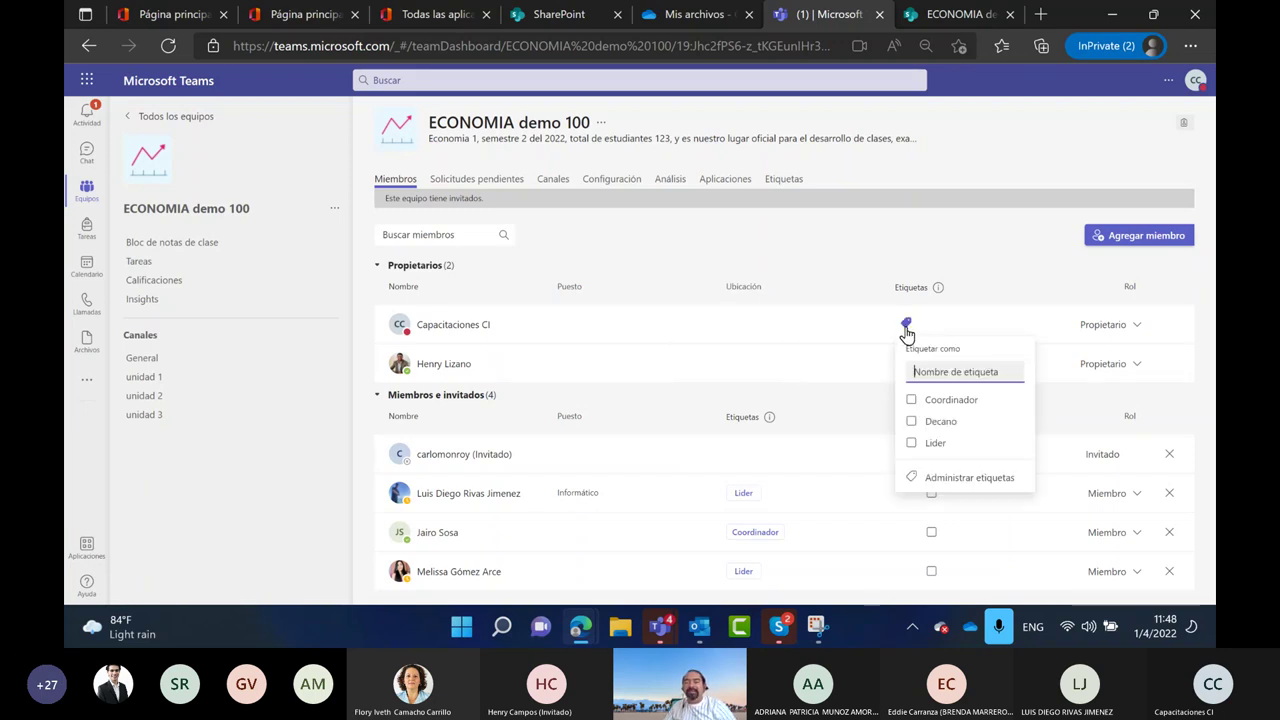
{"action": "type", "text": "Pro"}
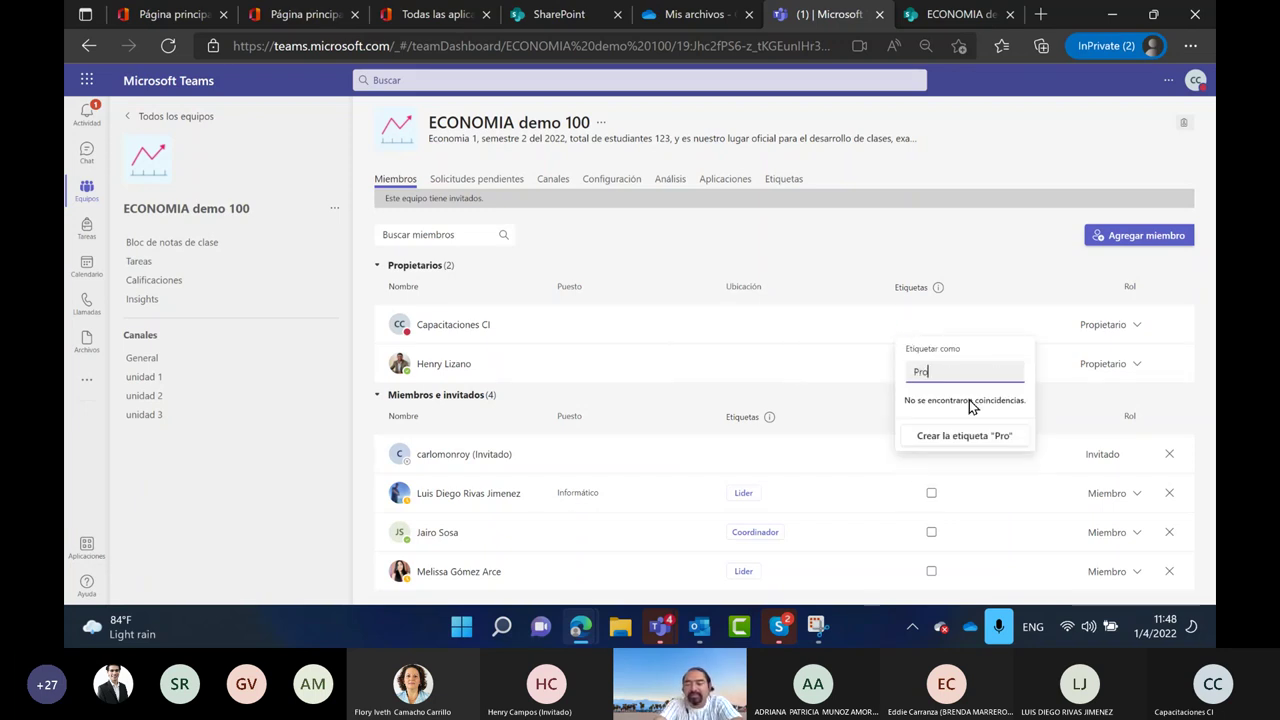
{"action": "type", "text": "fesor"}
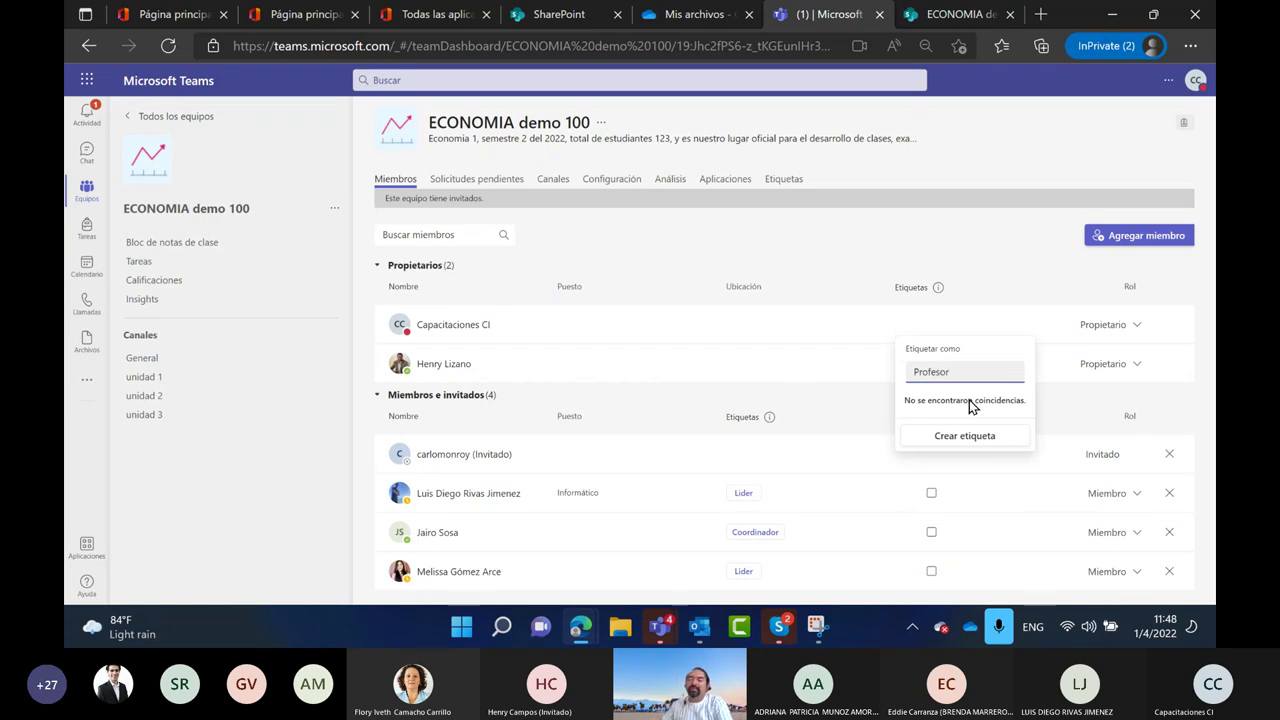
{"action": "left_click", "coordinate": [966, 446]}
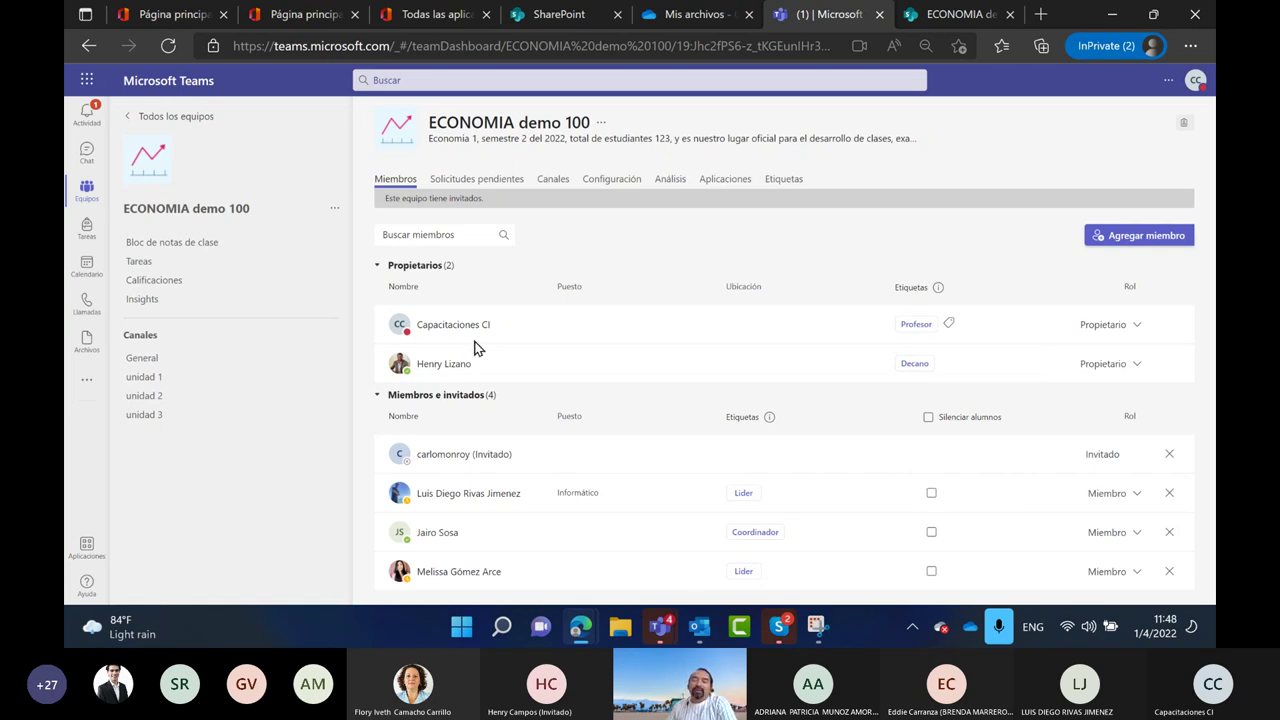
Open the Agregar miembros dialog for ECONOMIA demo 100 and start a new Snipping Tool capture
{"action": "left_click", "coordinate": [334, 212]}
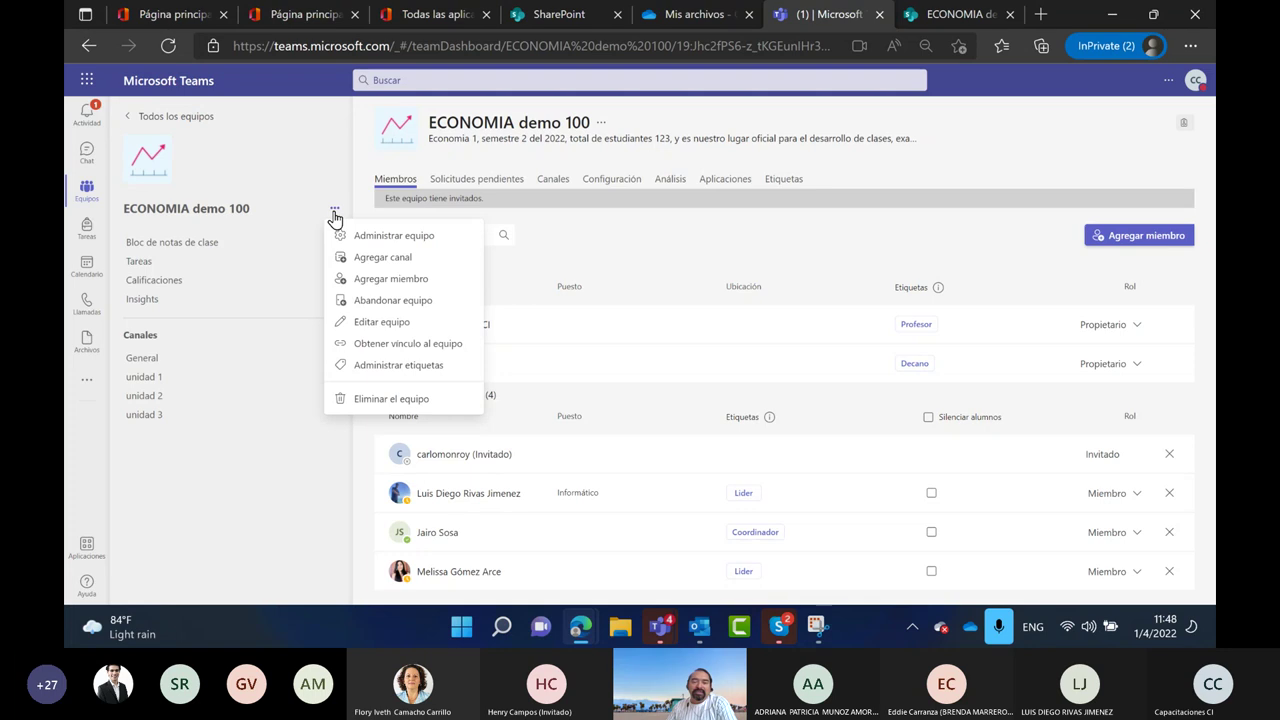
{"action": "left_click", "coordinate": [380, 236]}
{"action": "left_click", "coordinate": [335, 212]}
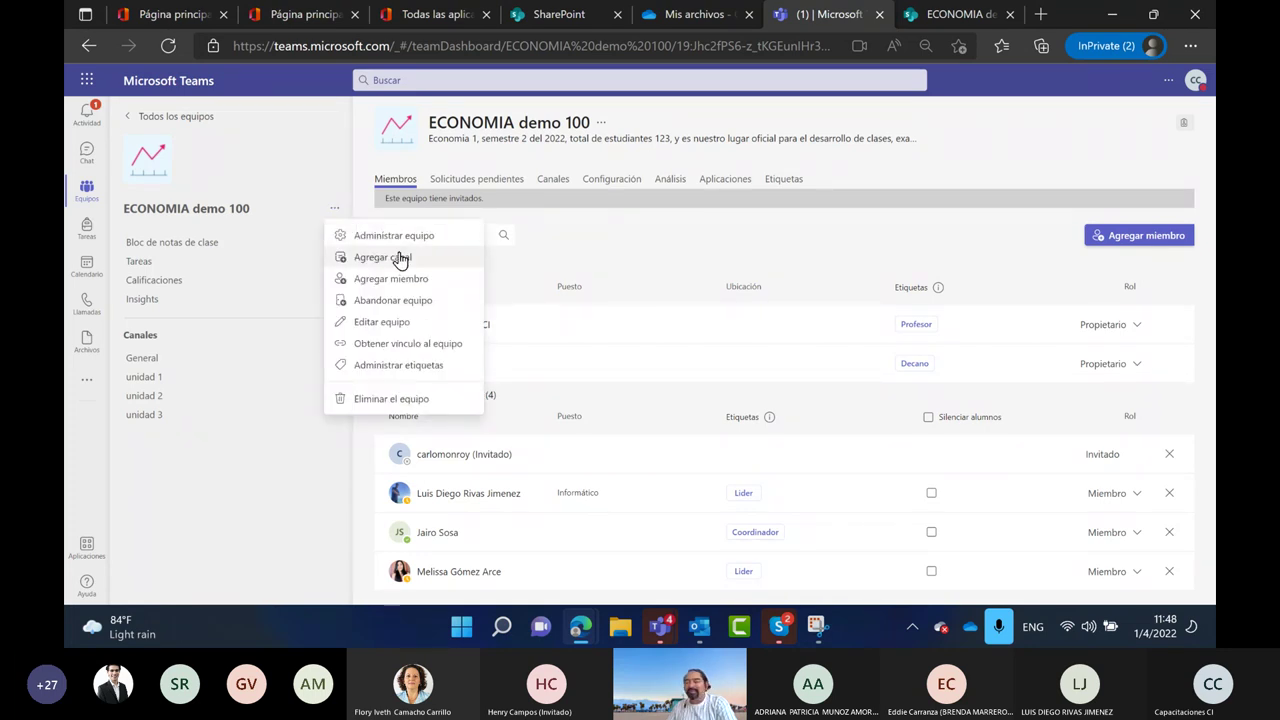
{"action": "left_click", "coordinate": [392, 280]}
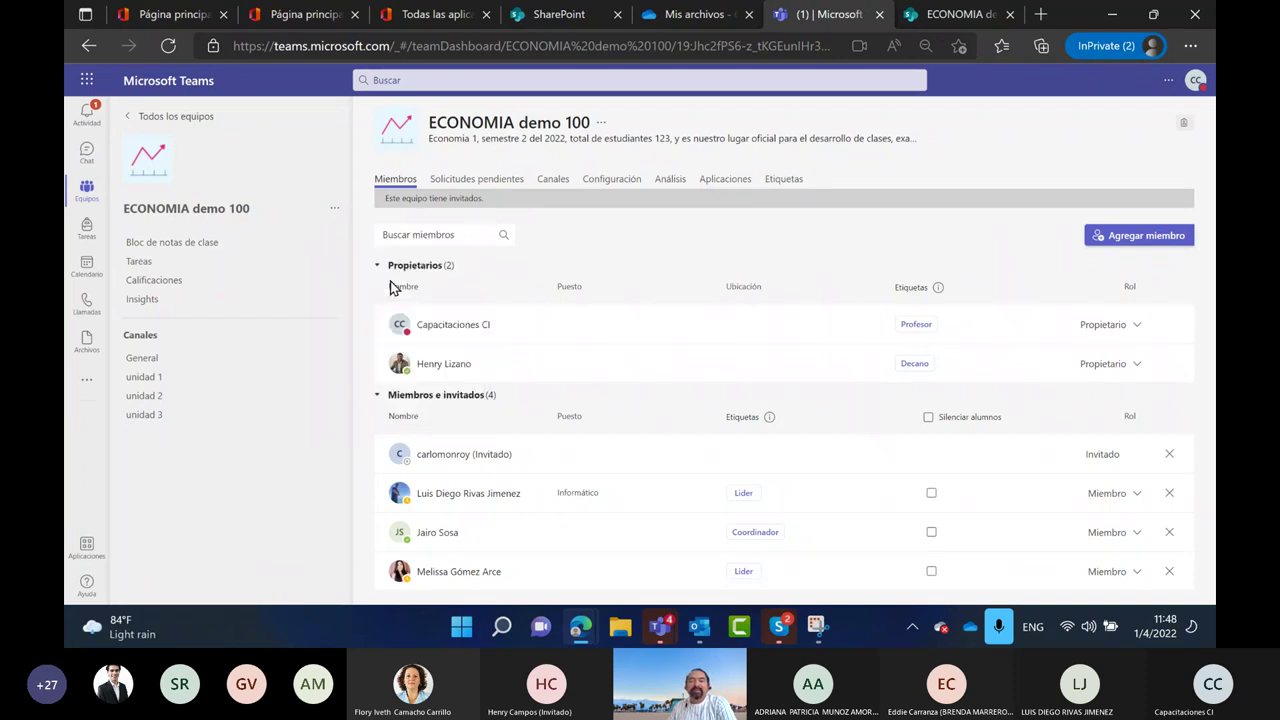
{"action": "left_click", "coordinate": [817, 628]}
{"action": "left_click", "coordinate": [120, 51]}
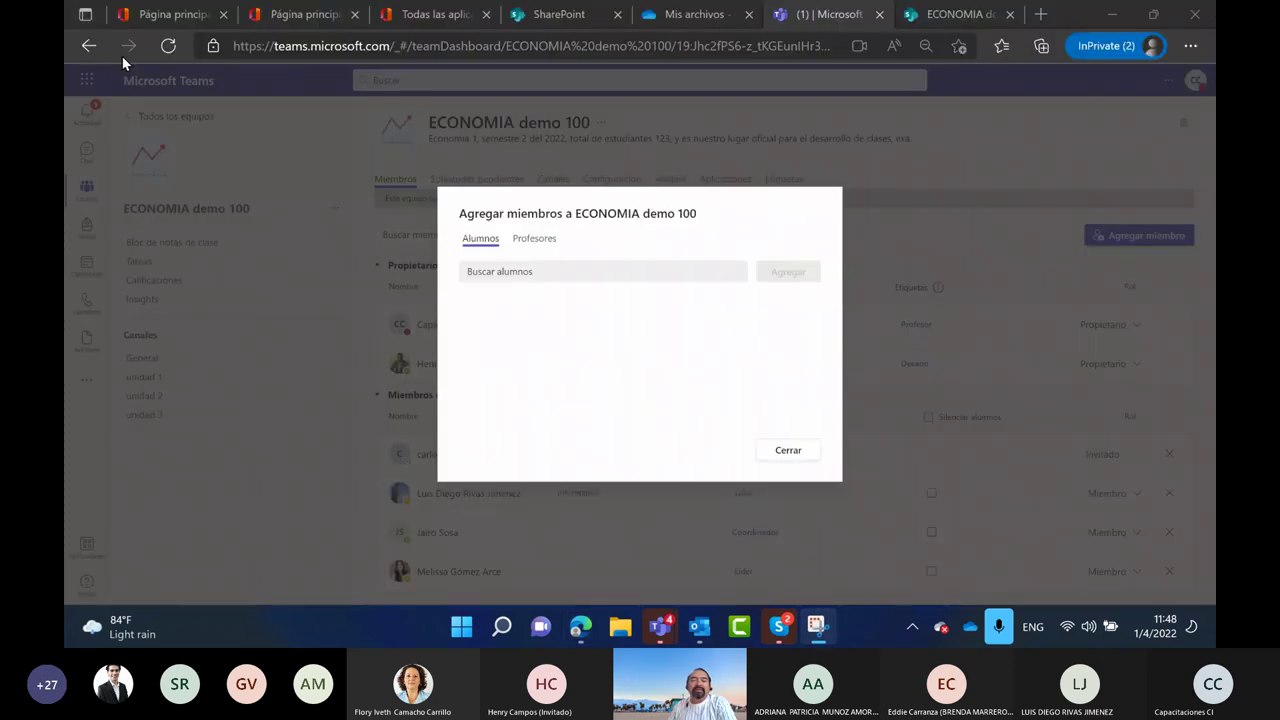
Snip the add-members dialog, mark it with a green circle and arrow, then close the dialog
{"action": "left_click_drag", "start_coordinate": [326, 101], "coordinate": [1206, 586]}
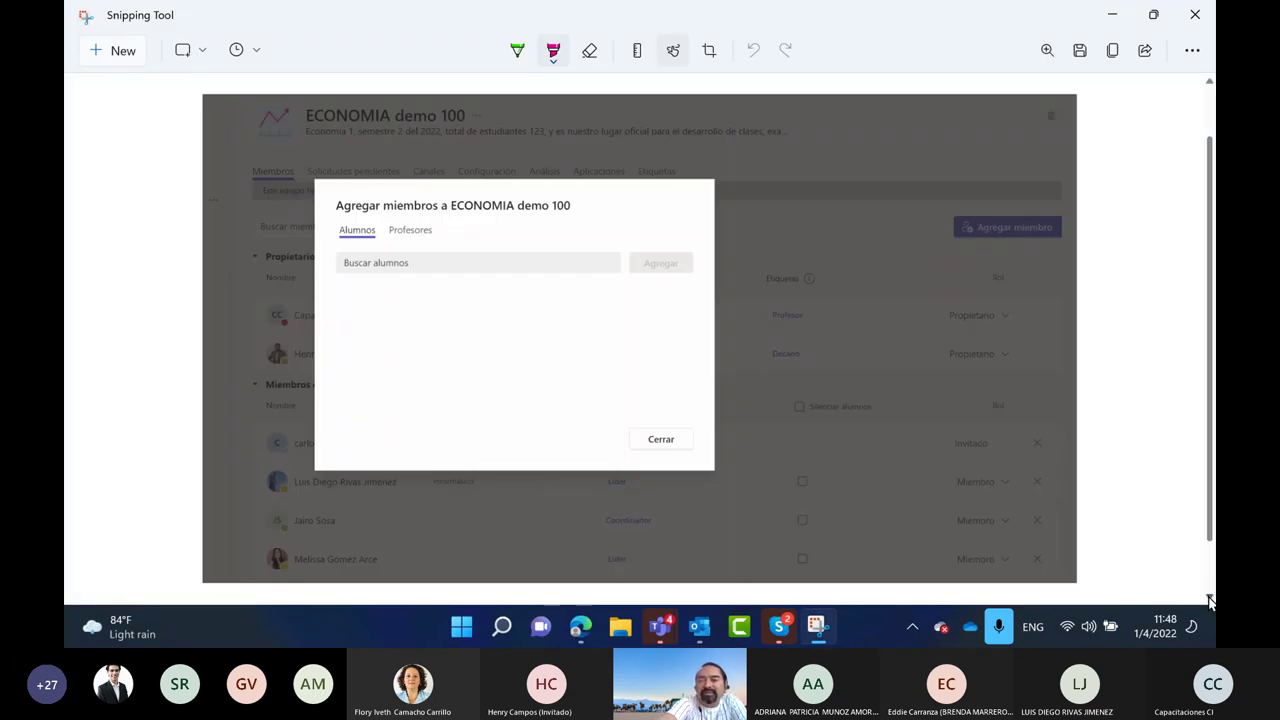
{"action": "mouse_move", "coordinate": [1015, 165]}
{"action": "left_mouse_down"}
{"action": "mouse_move", "coordinate": [910, 180]}
{"action": "mouse_move", "coordinate": [930, 275]}
{"action": "mouse_move", "coordinate": [709, 366]}
{"action": "mouse_move", "coordinate": [537, 323]}
{"action": "mouse_move", "coordinate": [540, 380]}
{"action": "left_mouse_up"}
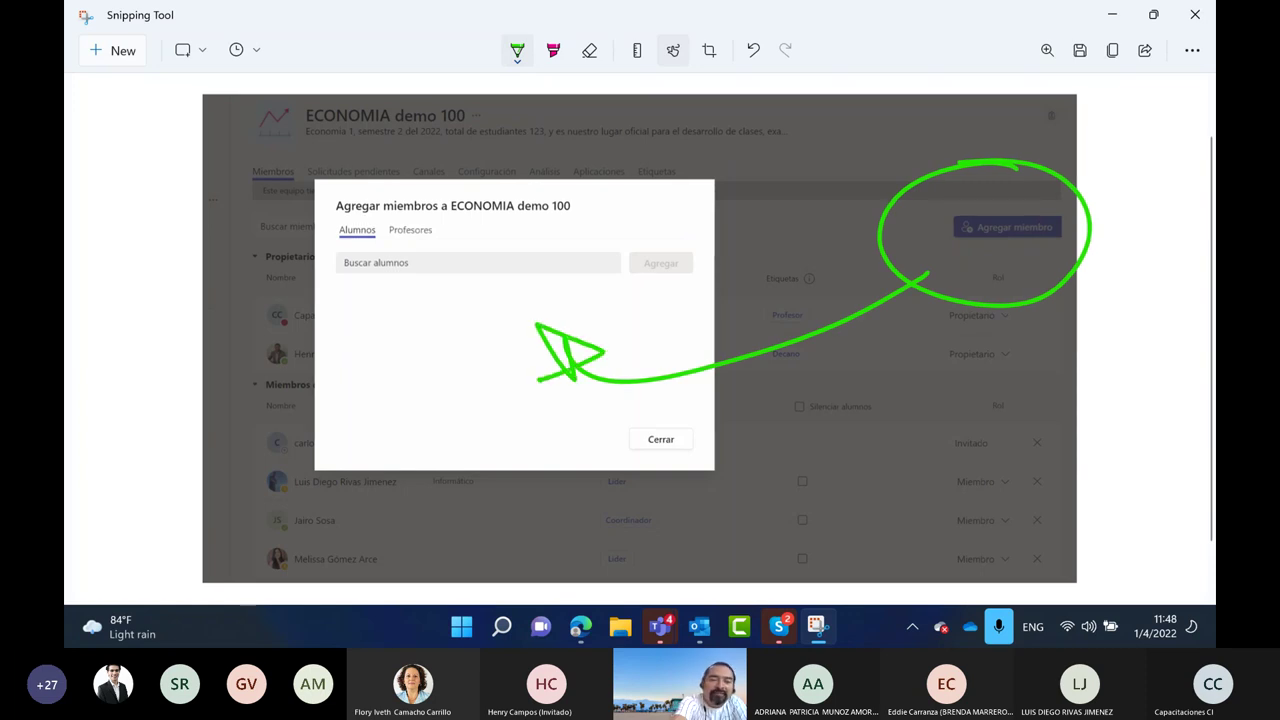
{"action": "mouse_move", "coordinate": [122, 205]}
{"action": "left_mouse_down"}
{"action": "mouse_move", "coordinate": [196, 208]}
{"action": "mouse_move", "coordinate": [102, 288]}
{"action": "mouse_move", "coordinate": [132, 203]}
{"action": "left_mouse_up"}
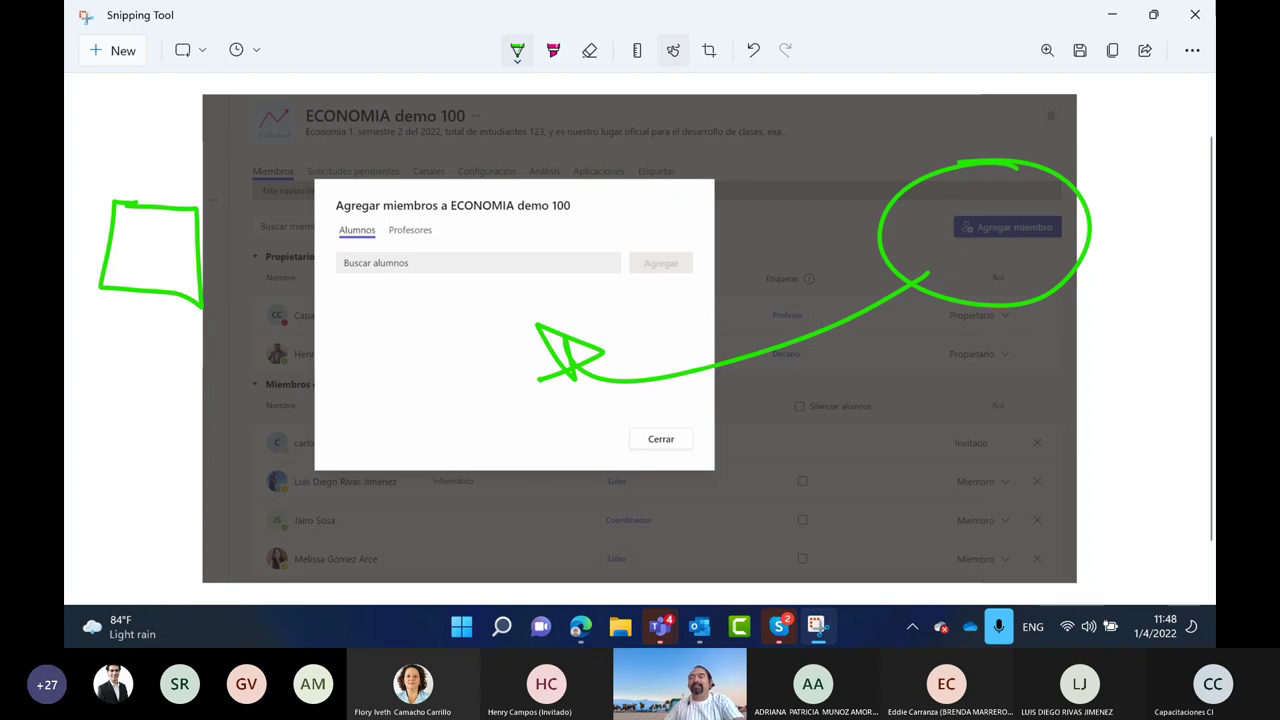
{"action": "left_click", "coordinate": [1115, 28]}
{"action": "left_click", "coordinate": [797, 460]}
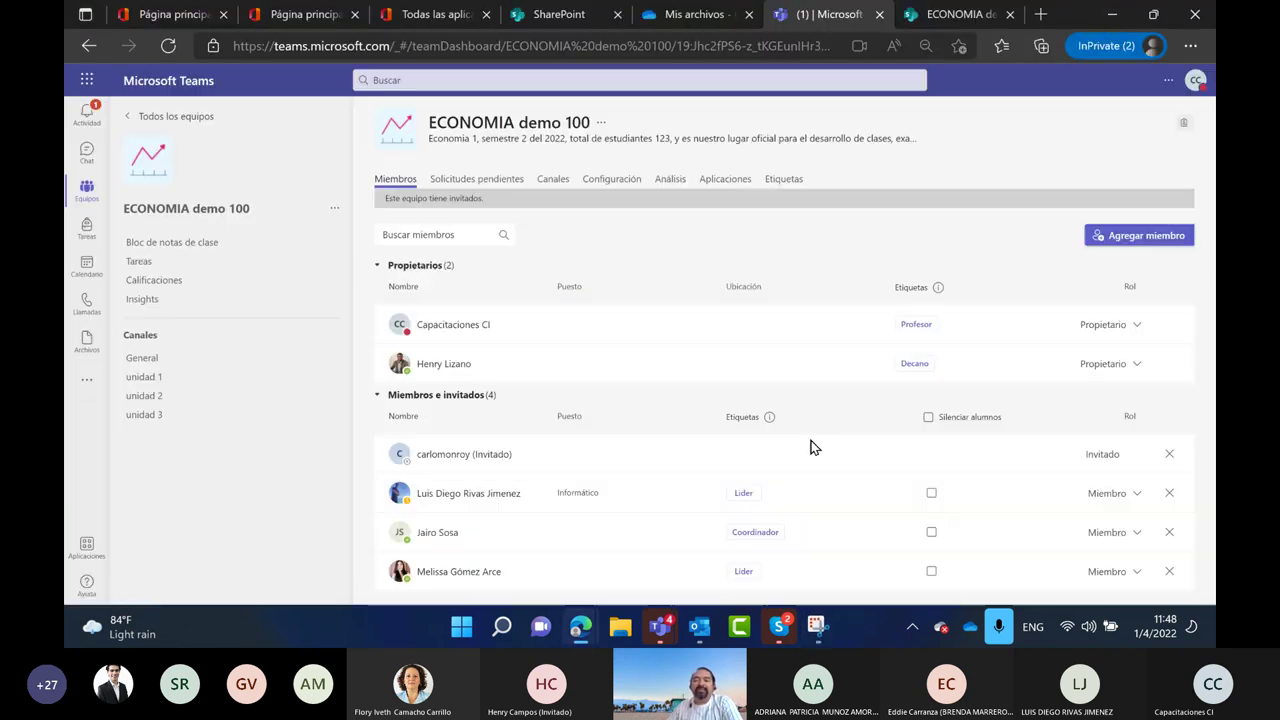
Check Solicitudes pendientes, then show the Canales tab listing General and unidad 1–3
{"action": "left_click", "coordinate": [478, 182]}
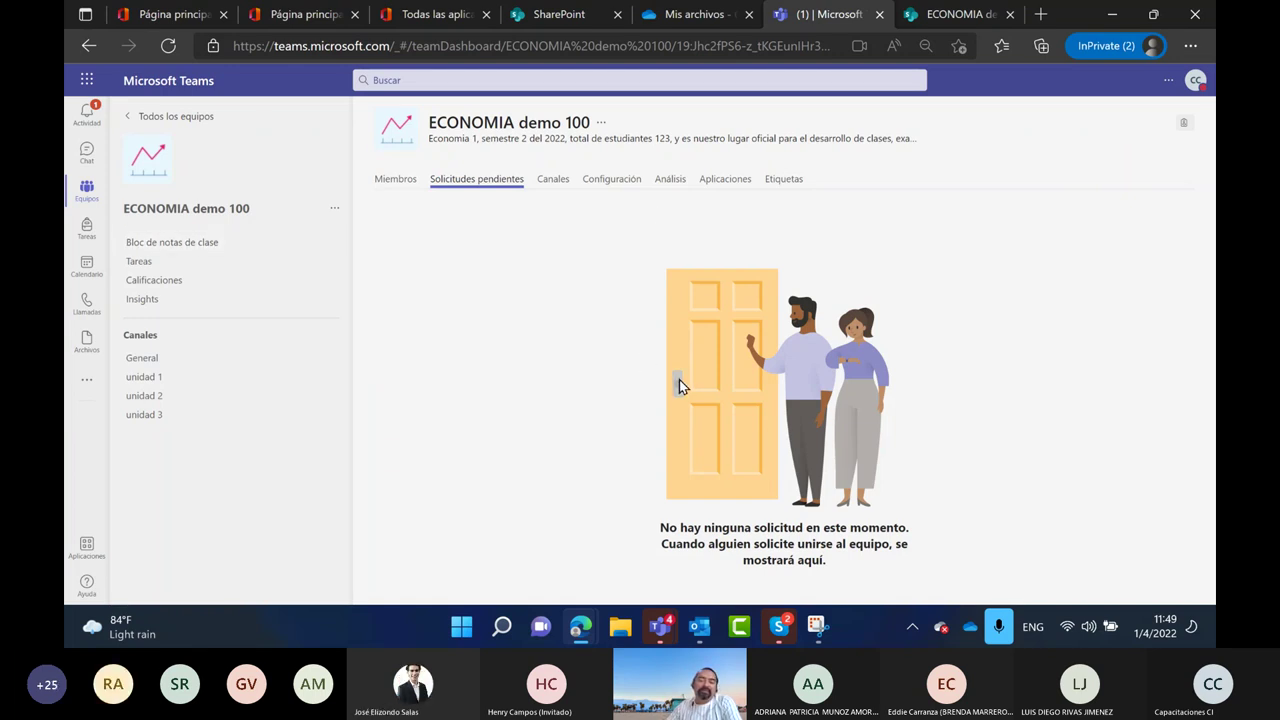
{"action": "left_click", "coordinate": [556, 188]}
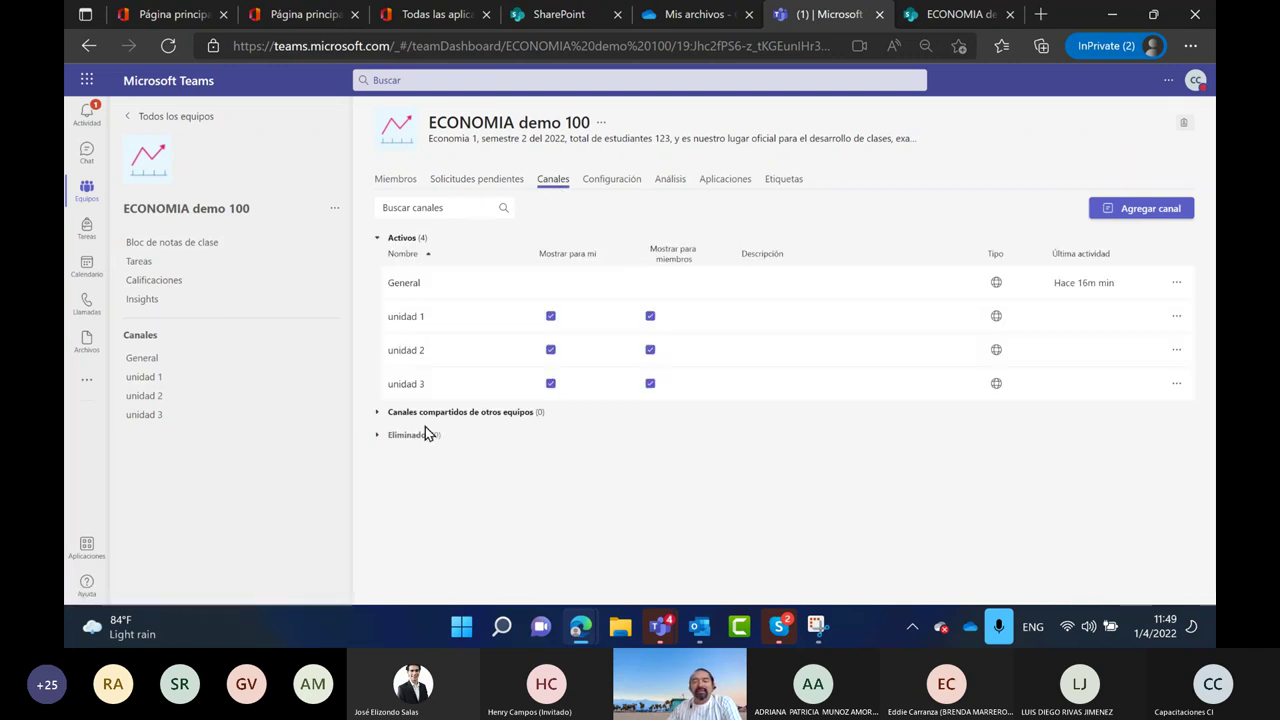
{"action": "left_click", "coordinate": [380, 414]}
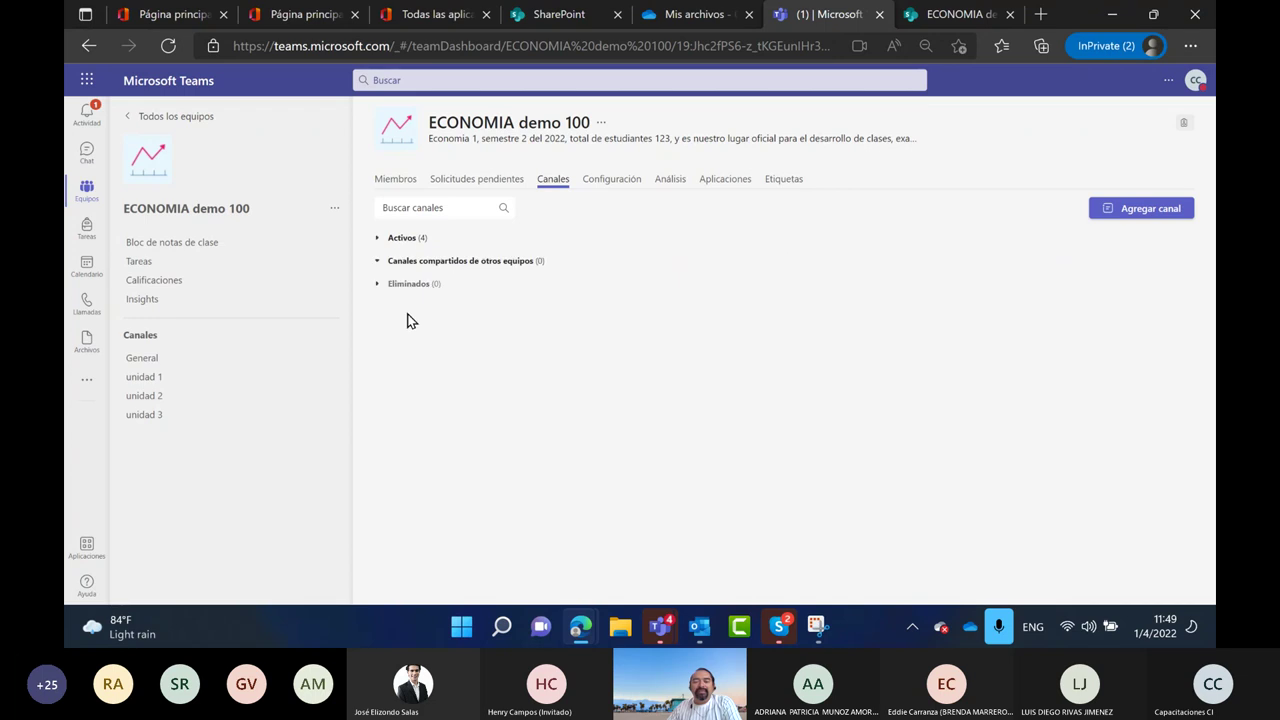
{"action": "left_click", "coordinate": [379, 240]}
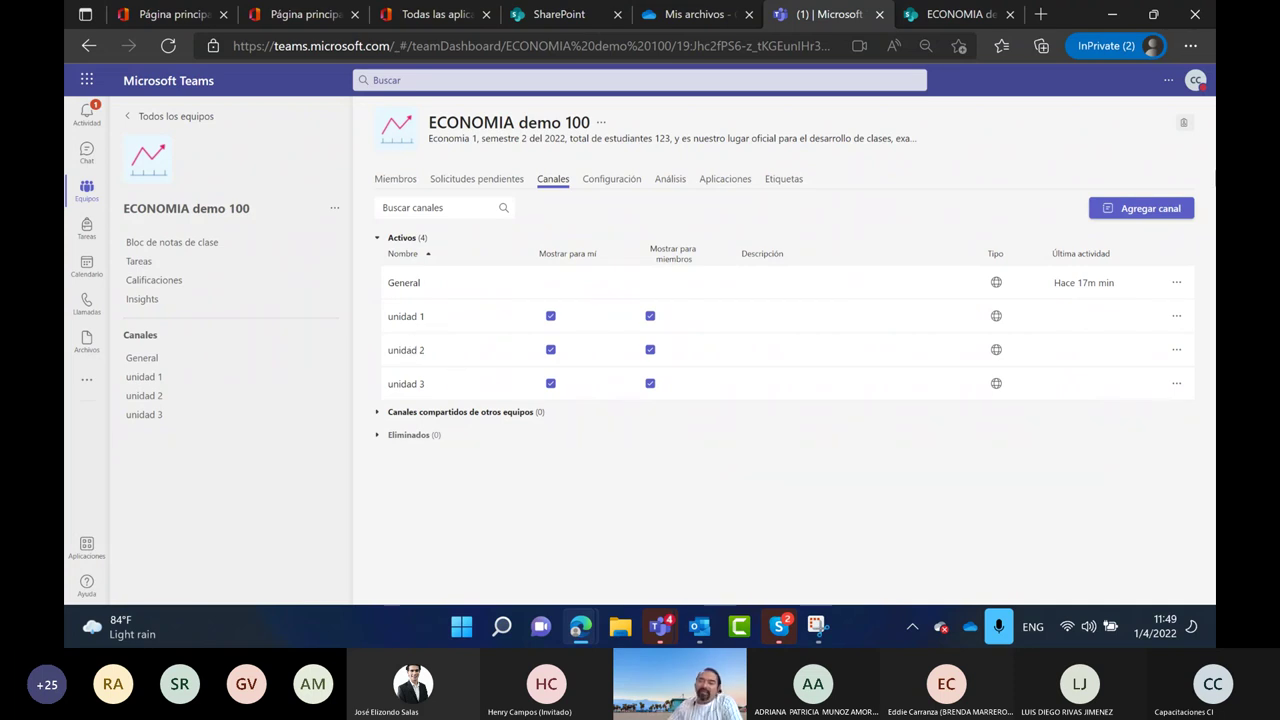
At 100% Edge zoom, create standard channel 'Unidad 4', shown automatically for everyone
{"action": "left_click", "coordinate": [1133, 218]}
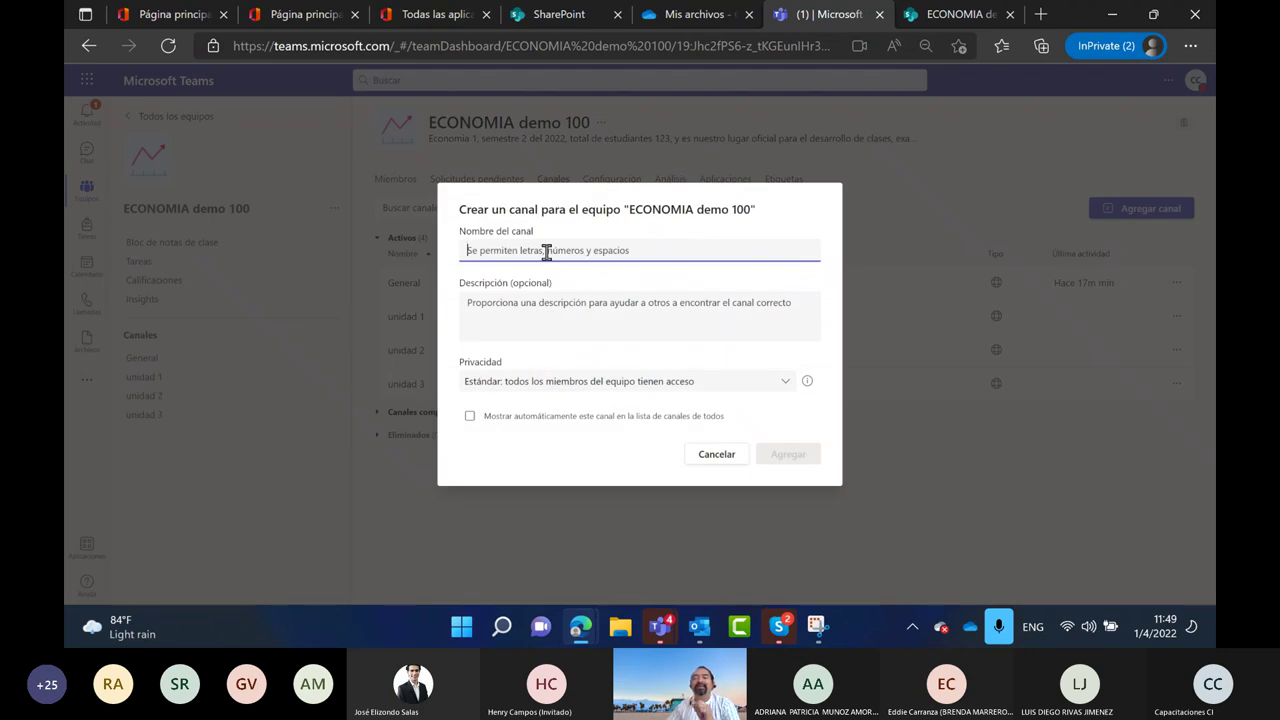
{"action": "left_click", "coordinate": [1190, 45]}
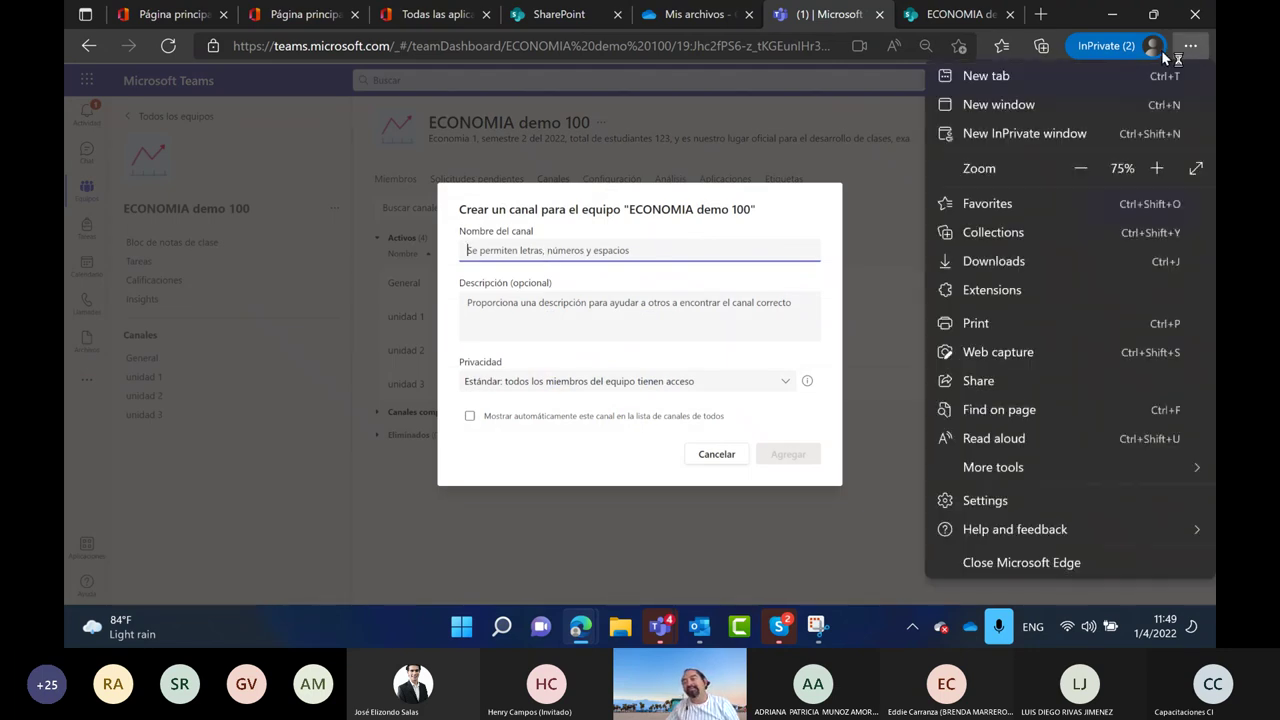
{"action": "left_click", "coordinate": [1158, 170]}
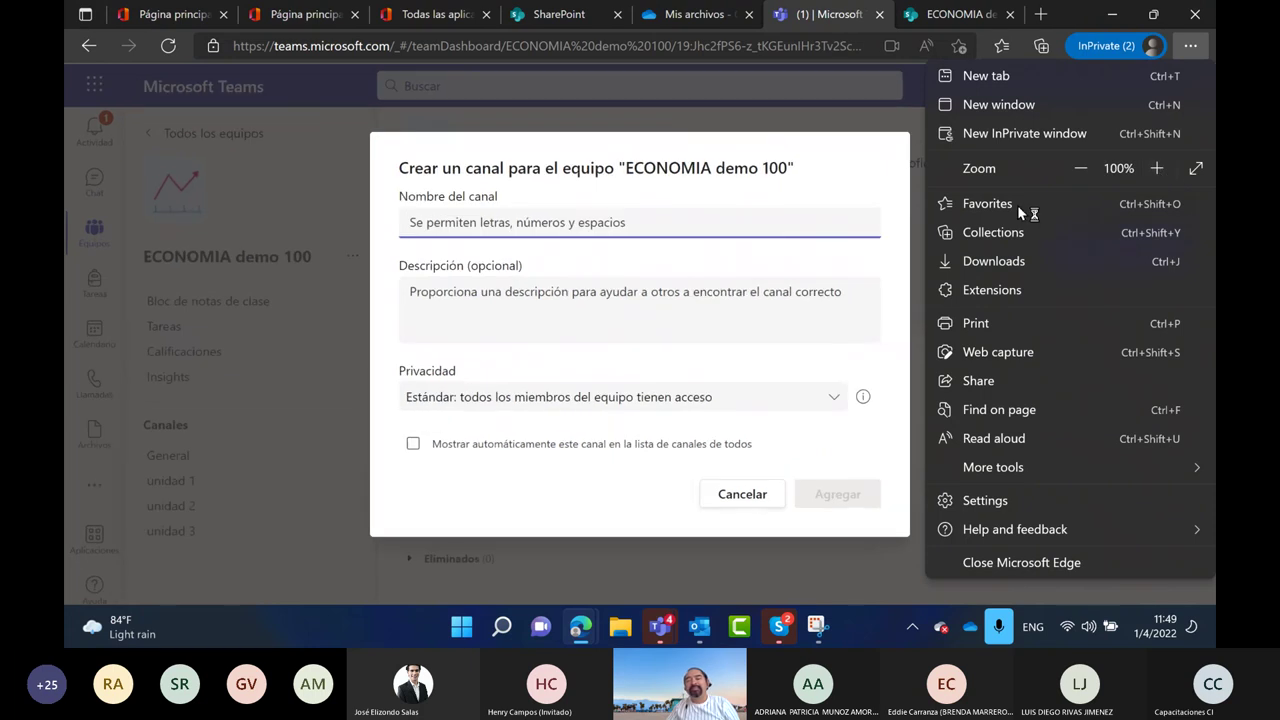
{"action": "left_click", "coordinate": [512, 224]}
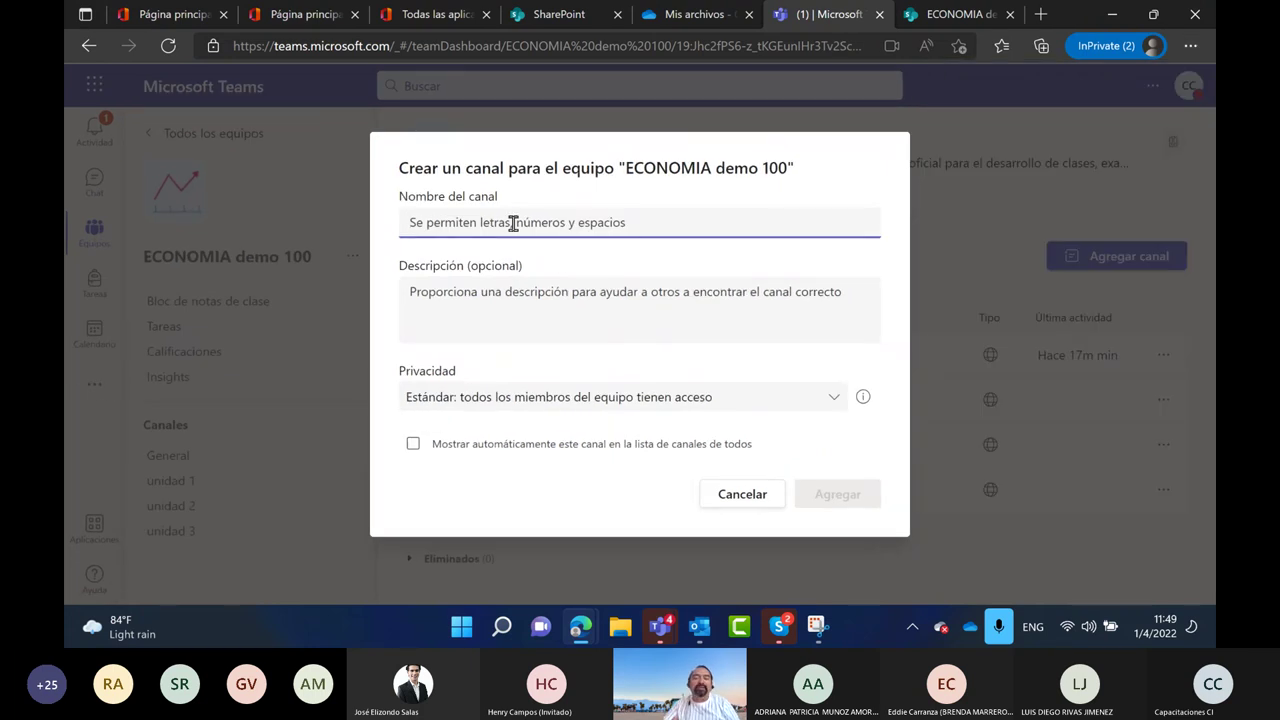
{"action": "type", "text": "Unidad 4"}
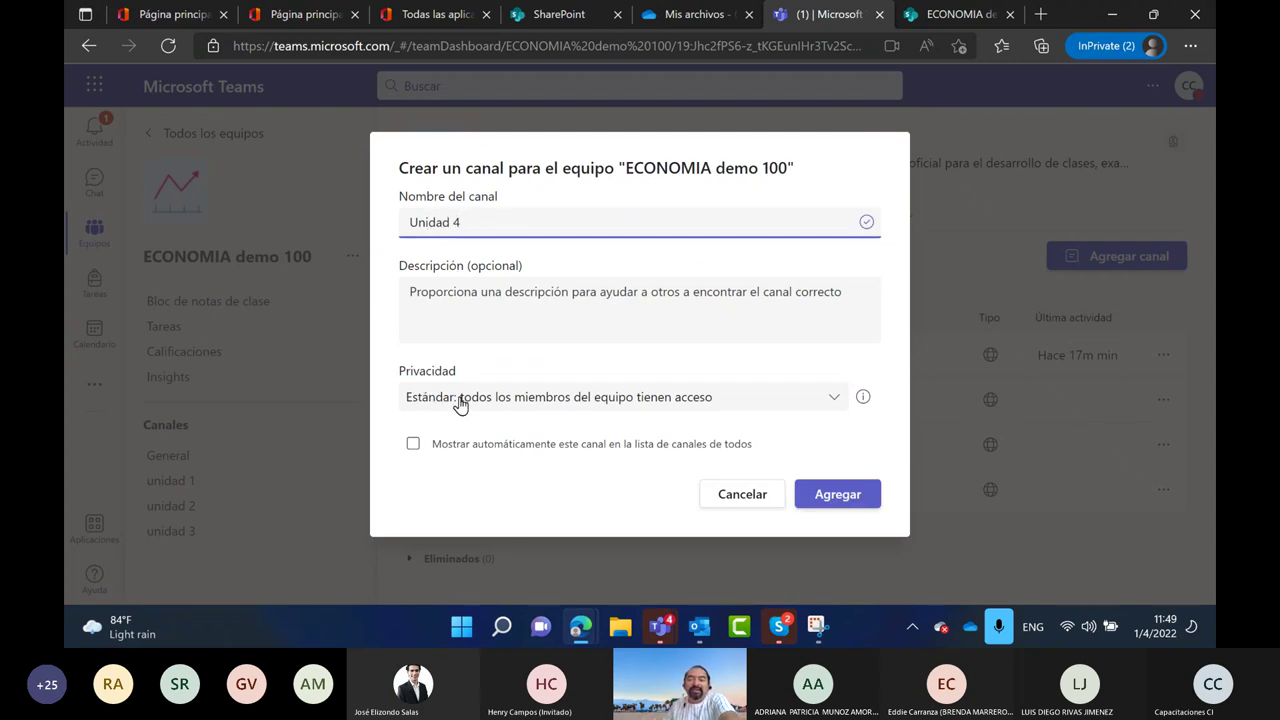
{"action": "left_click", "coordinate": [831, 404]}
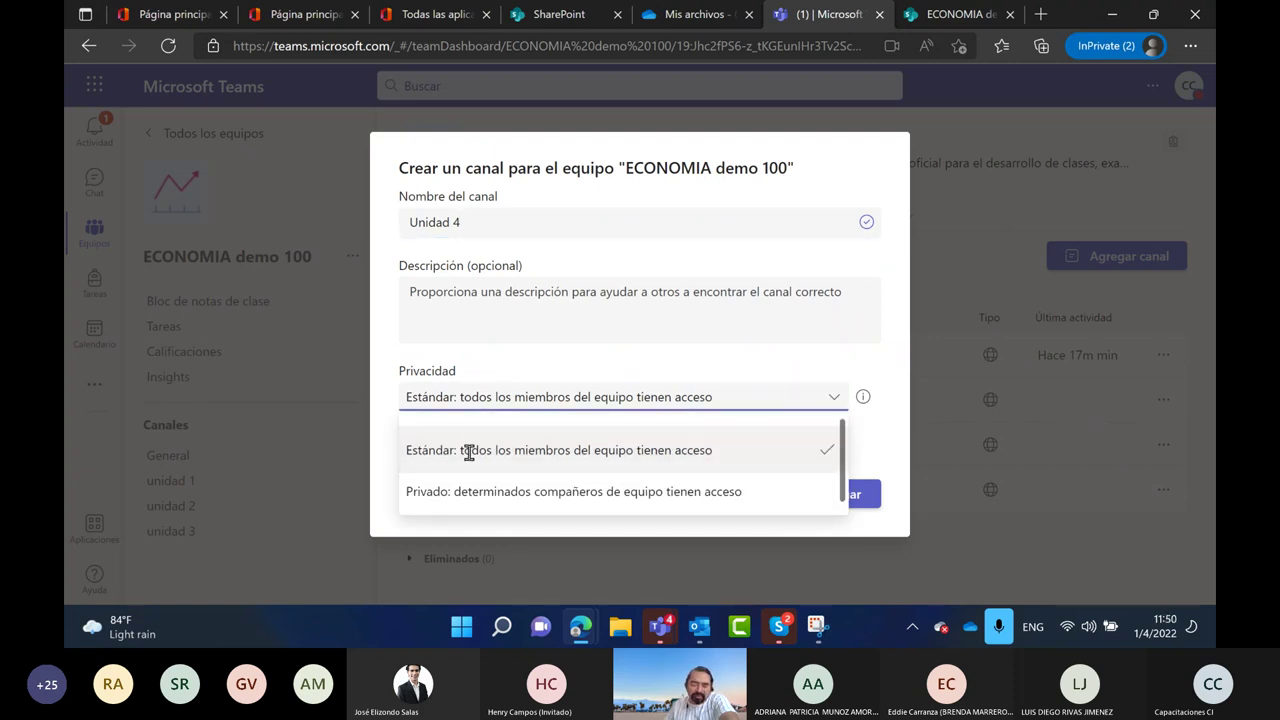
{"action": "left_click", "coordinate": [462, 451]}
{"action": "left_click", "coordinate": [465, 446]}
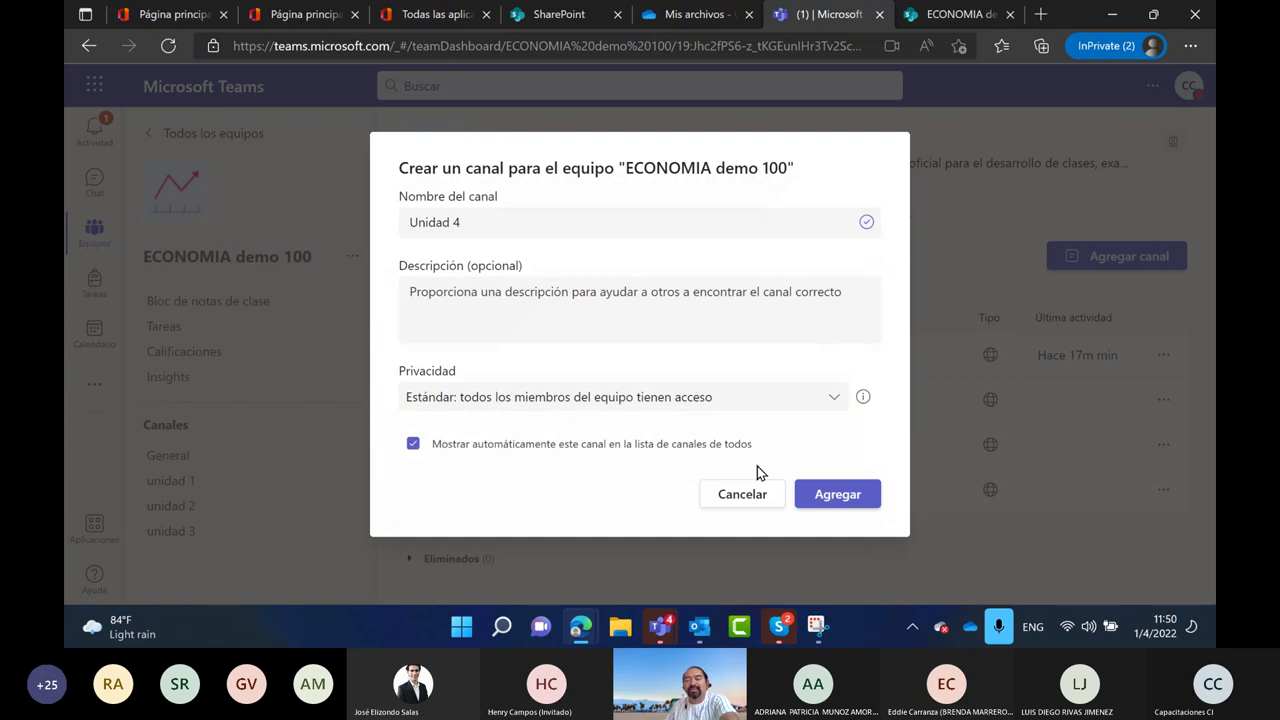
{"action": "left_click", "coordinate": [806, 494]}
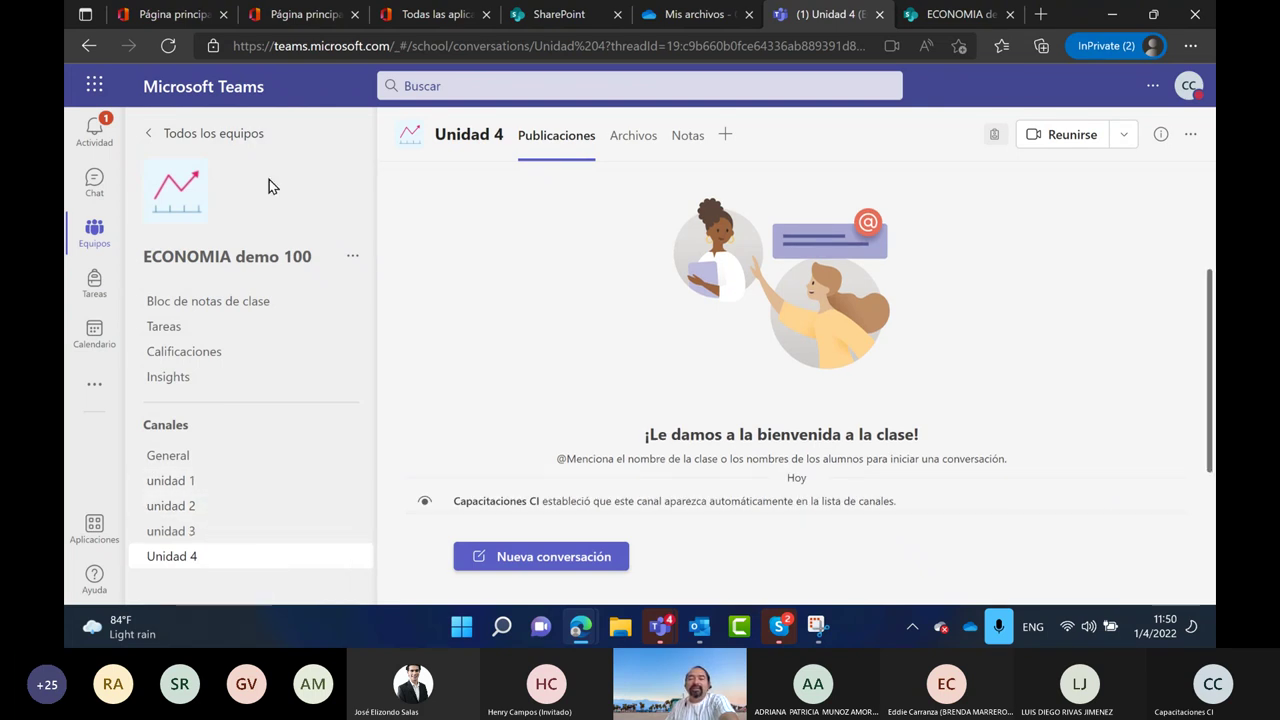
Create a new channel named 'Grupo 1' with Privado privacy
{"action": "left_click", "coordinate": [353, 257]}
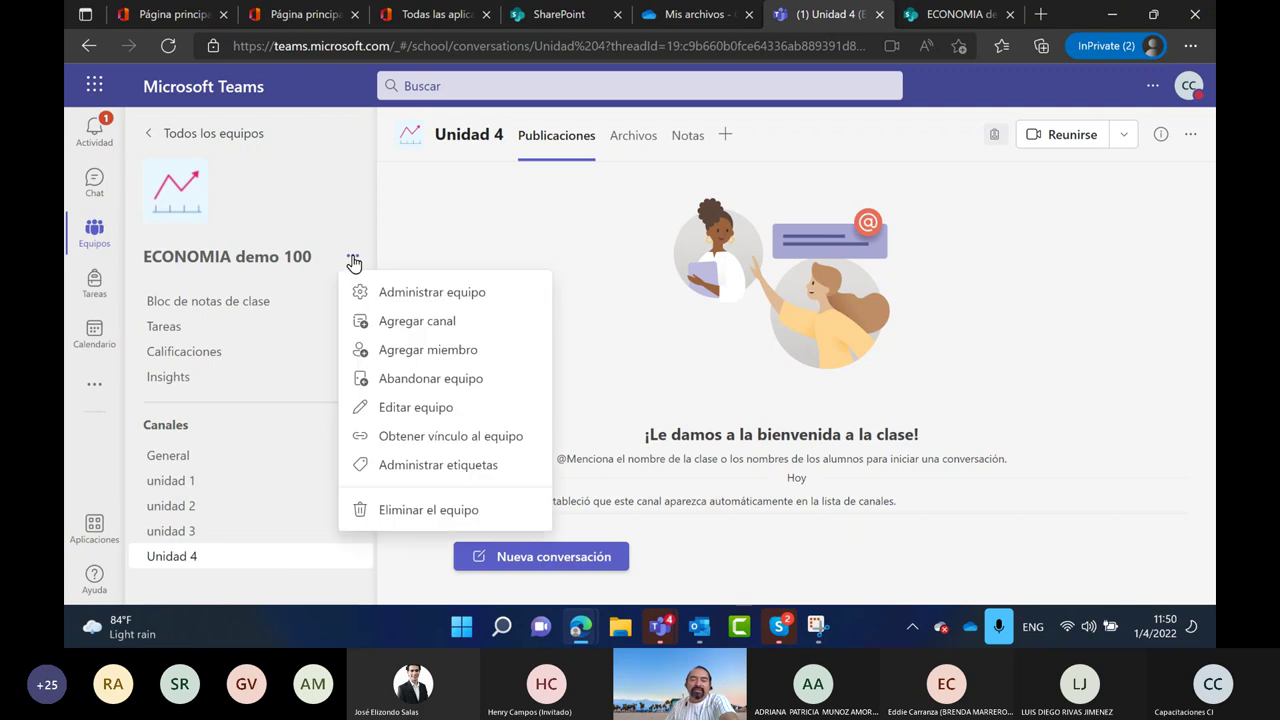
{"action": "left_click", "coordinate": [405, 320]}
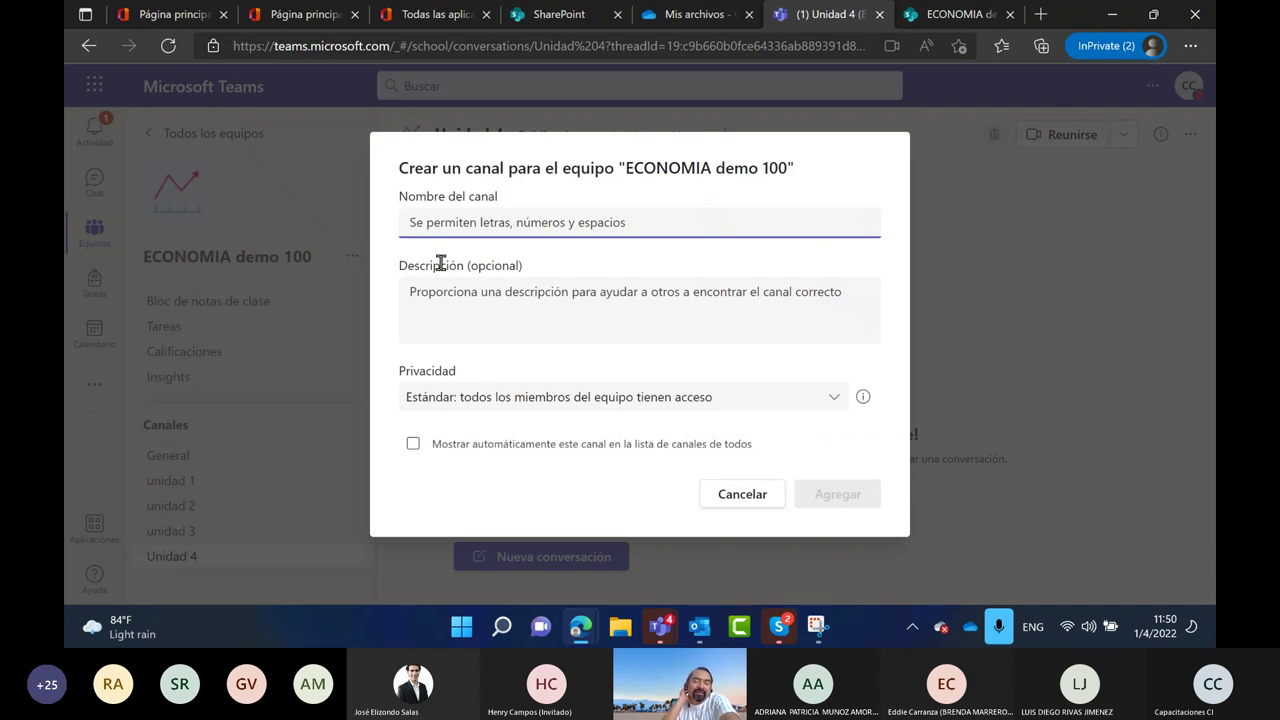
{"action": "type", "text": "Grupo 1"}
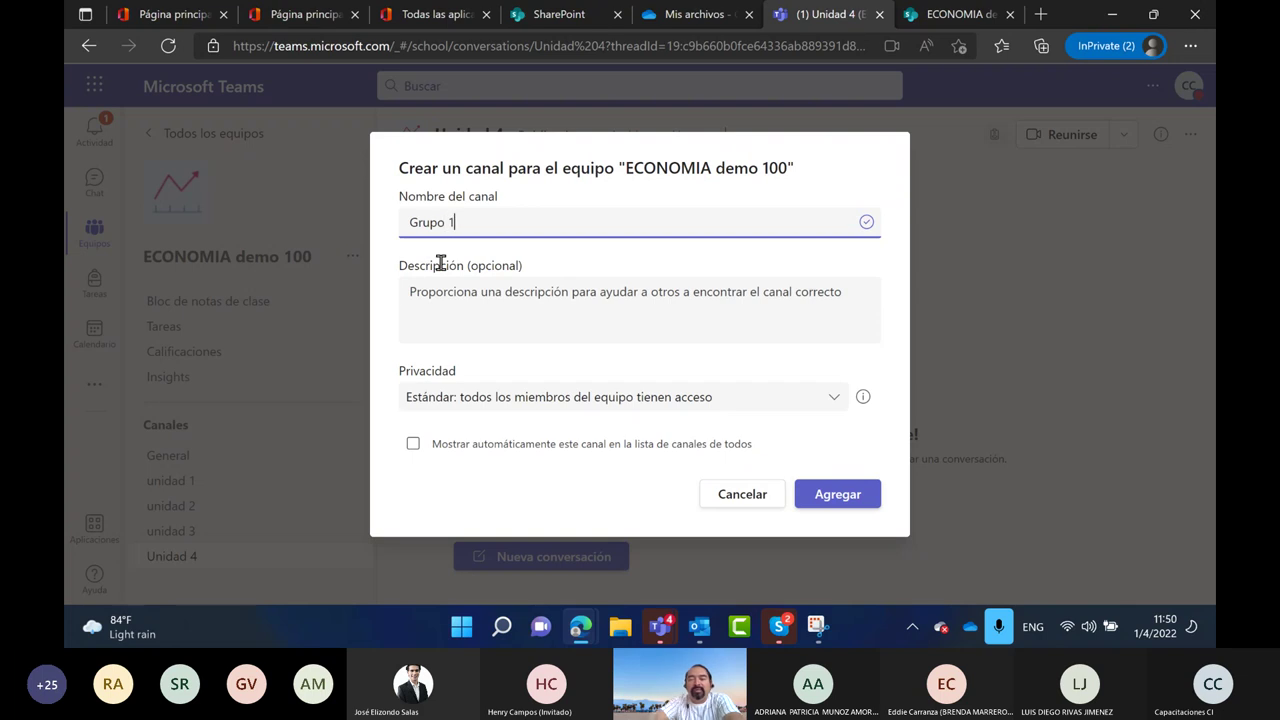
{"action": "left_click", "coordinate": [604, 397]}
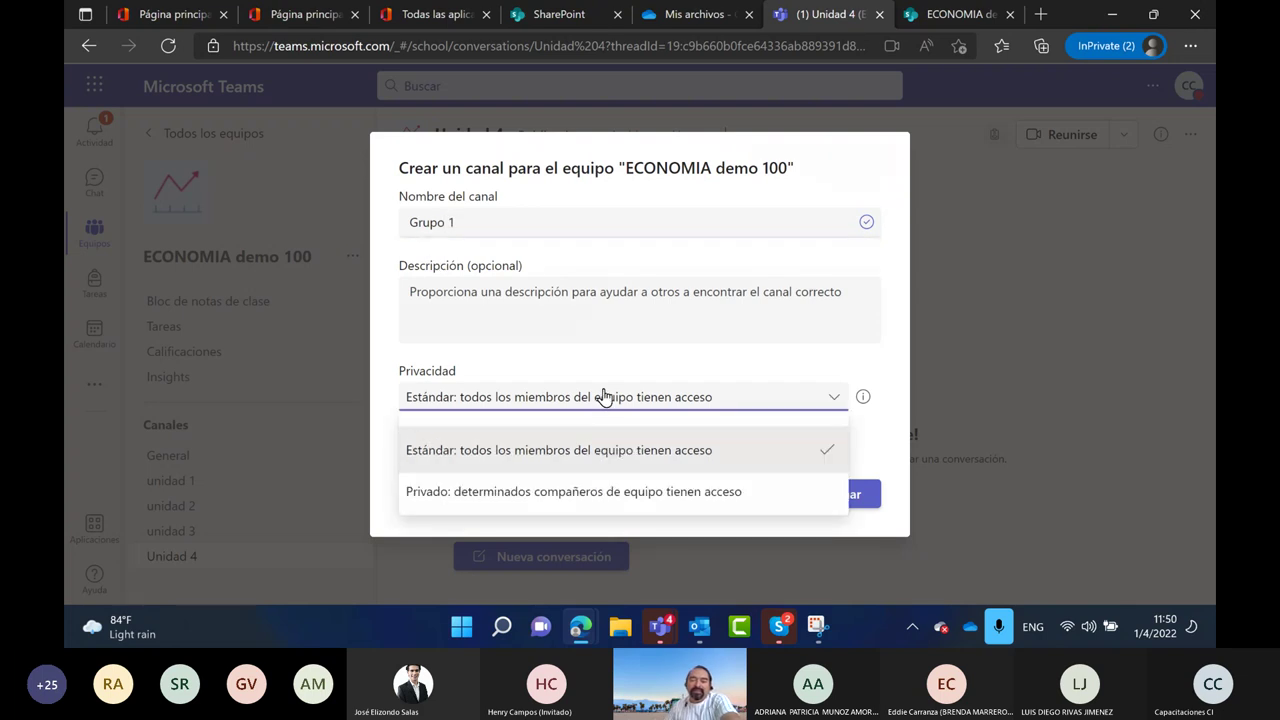
{"action": "left_click", "coordinate": [483, 492]}
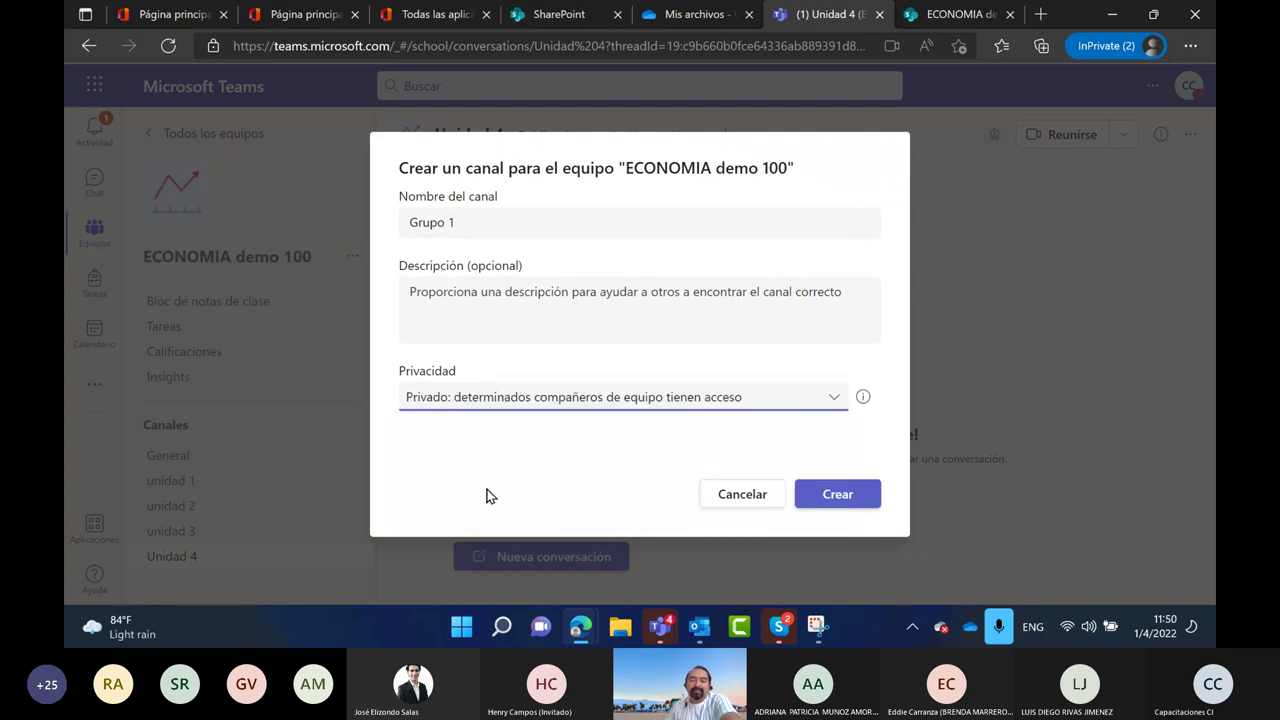
{"action": "left_click", "coordinate": [836, 496]}
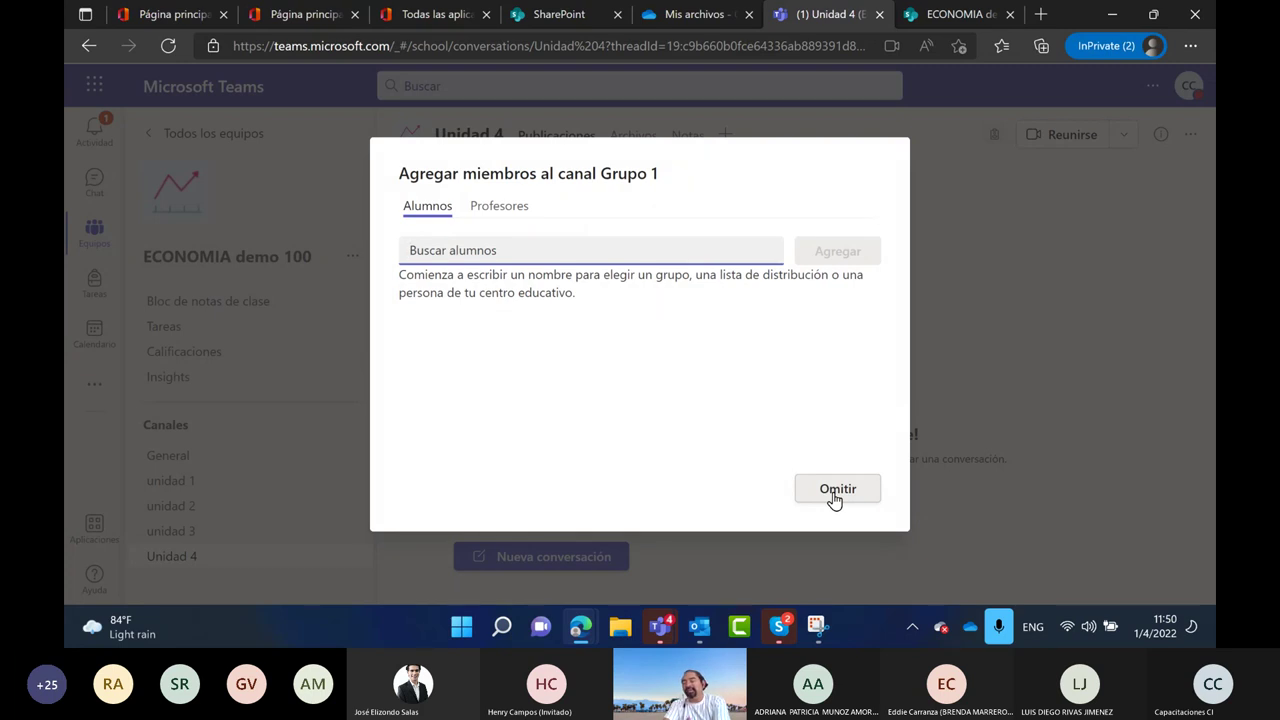
Search for a student and add them as a member of Grupo 1
{"action": "type", "text": "me"}
{"action": "key", "text": "Return"}
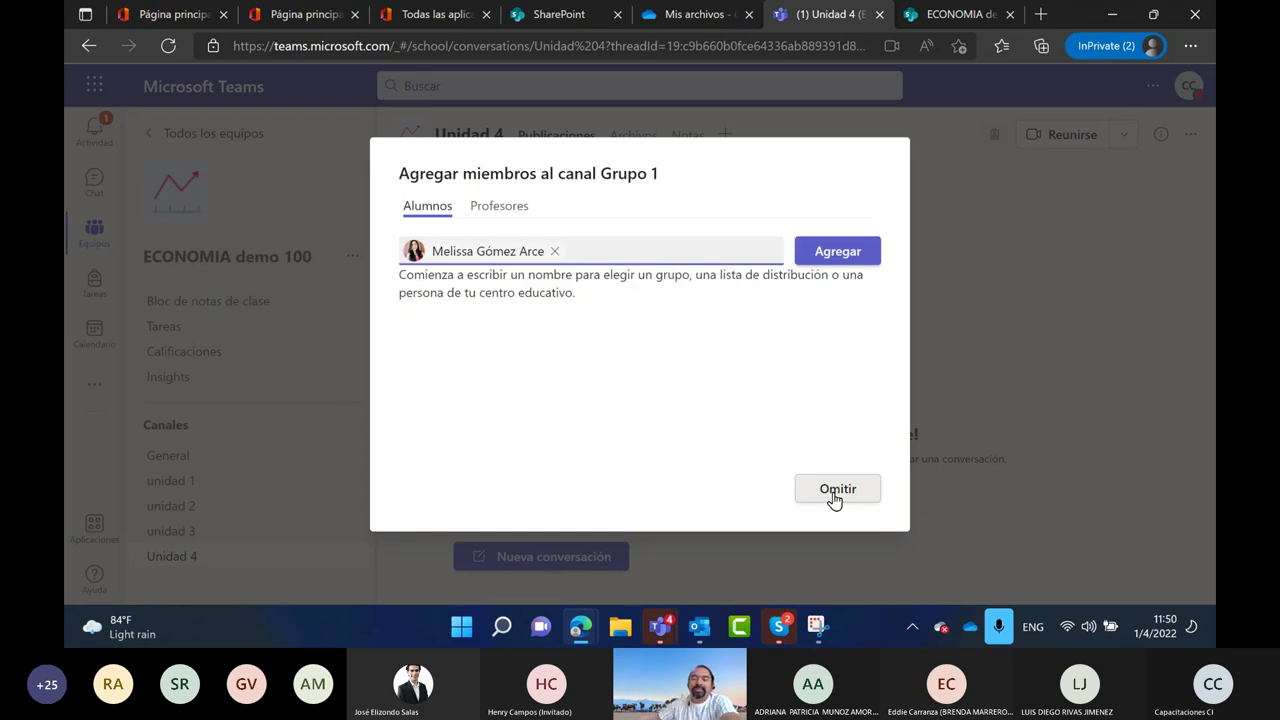
{"action": "left_click", "coordinate": [840, 254]}
{"action": "left_click", "coordinate": [834, 492]}
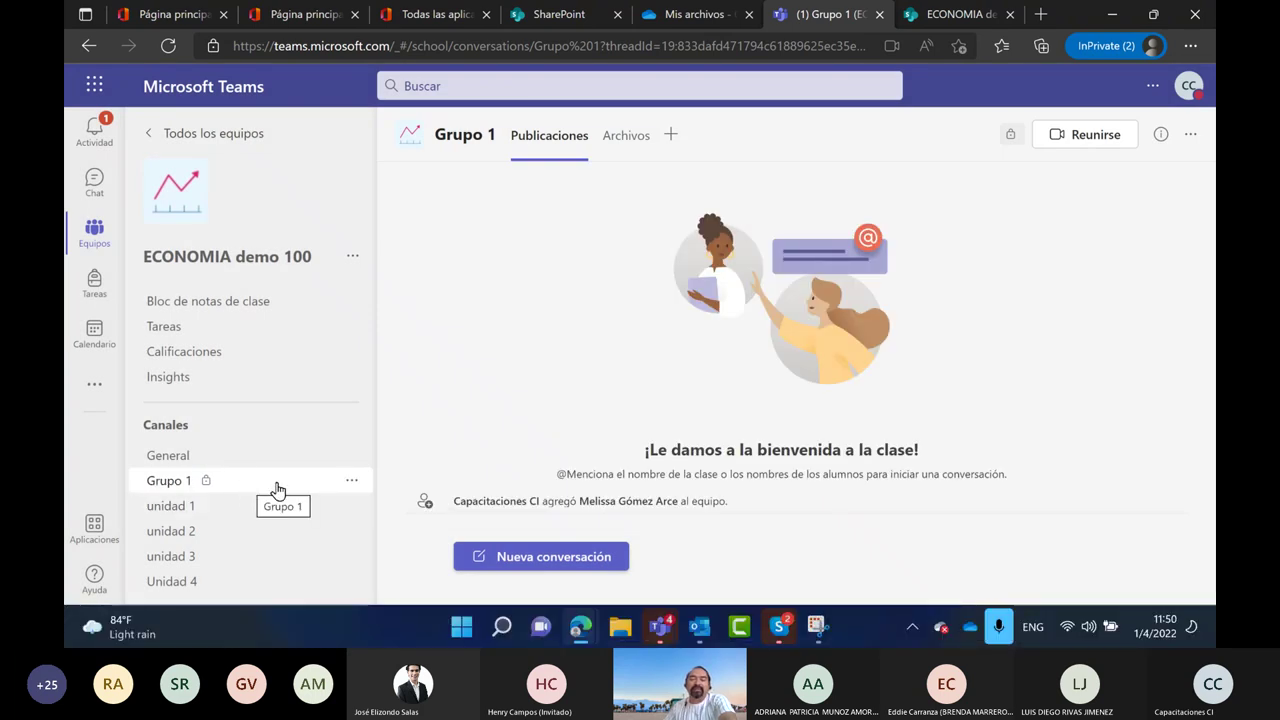
Open ECONOMIA demo 100's management page and switch to its Canales tab
{"action": "left_click", "coordinate": [353, 257]}
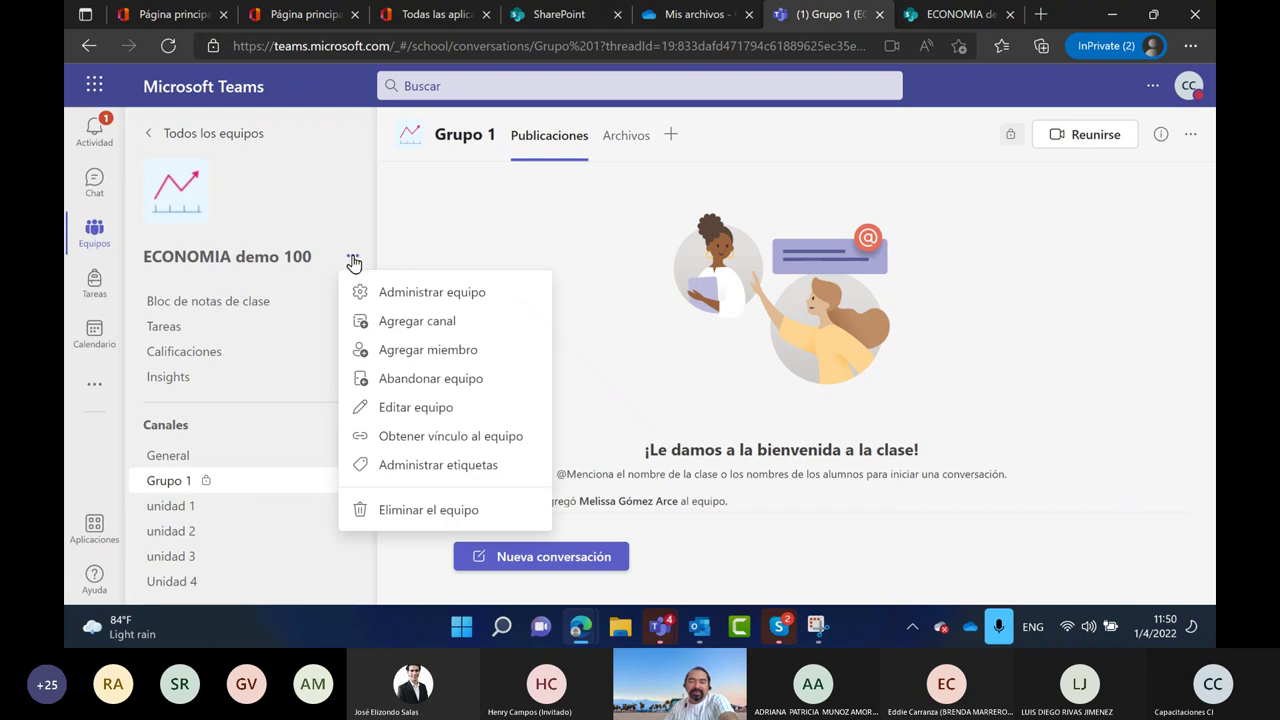
{"action": "left_click", "coordinate": [431, 293]}
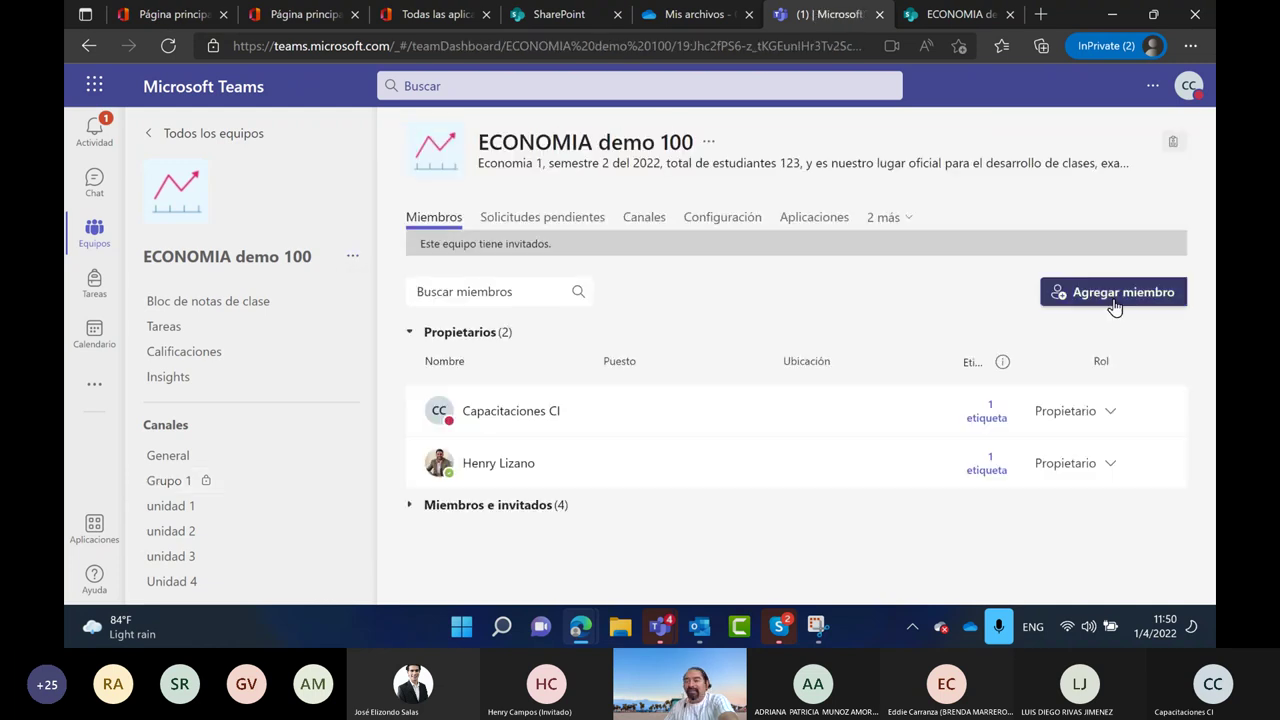
{"action": "left_click", "coordinate": [1116, 296]}
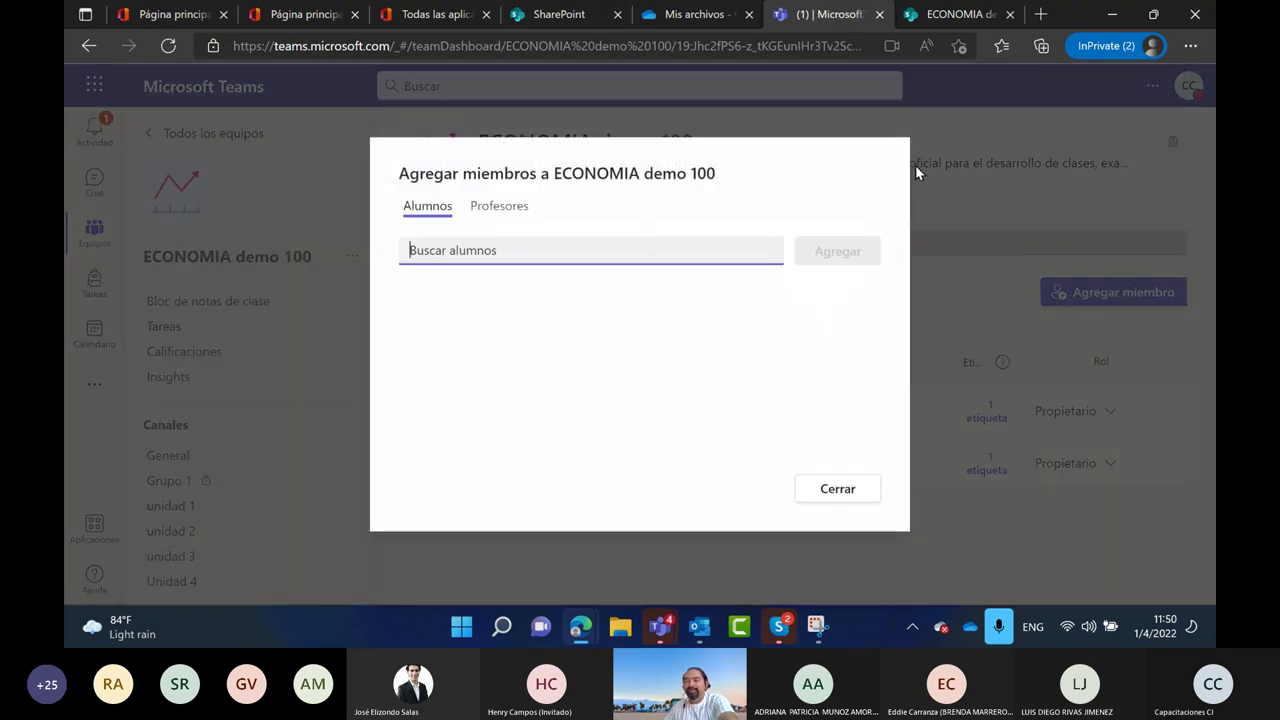
{"action": "left_click", "coordinate": [837, 490]}
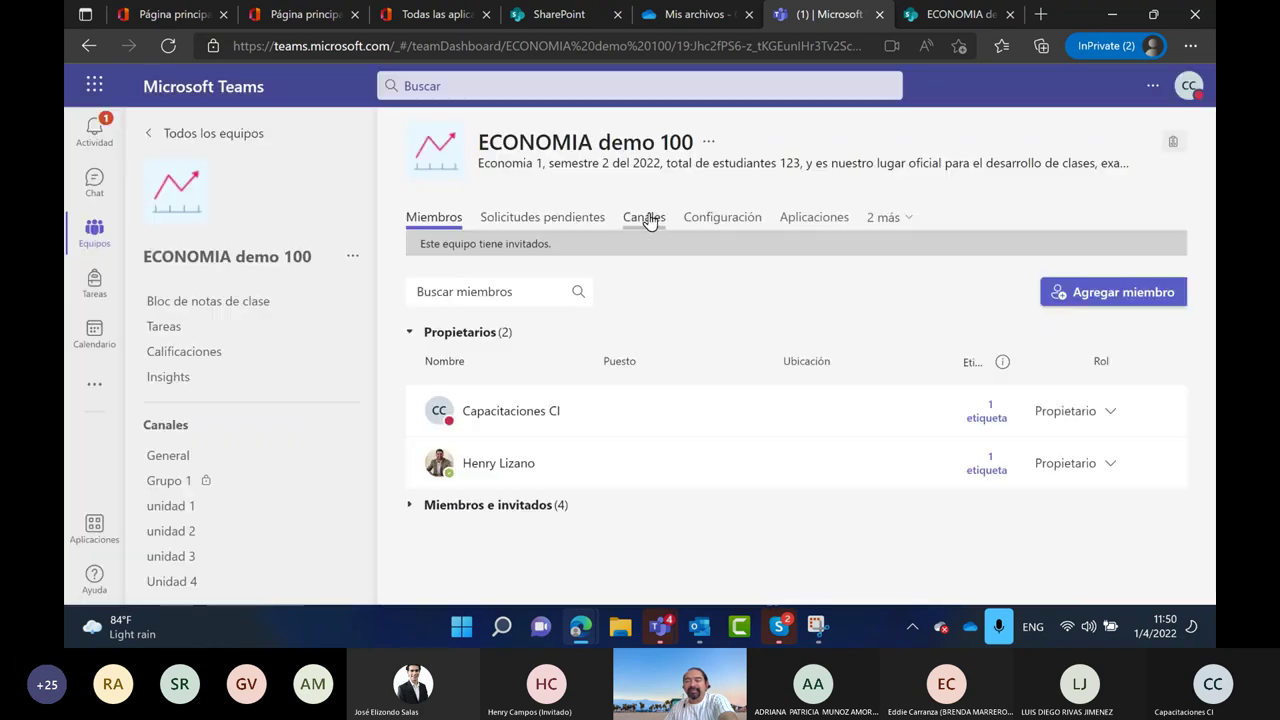
{"action": "left_click", "coordinate": [645, 218]}
Create a new channel named 'Grupo 2' with Privado privacy
{"action": "left_click", "coordinate": [1148, 259]}
{"action": "type", "text": "Grupo 2"}
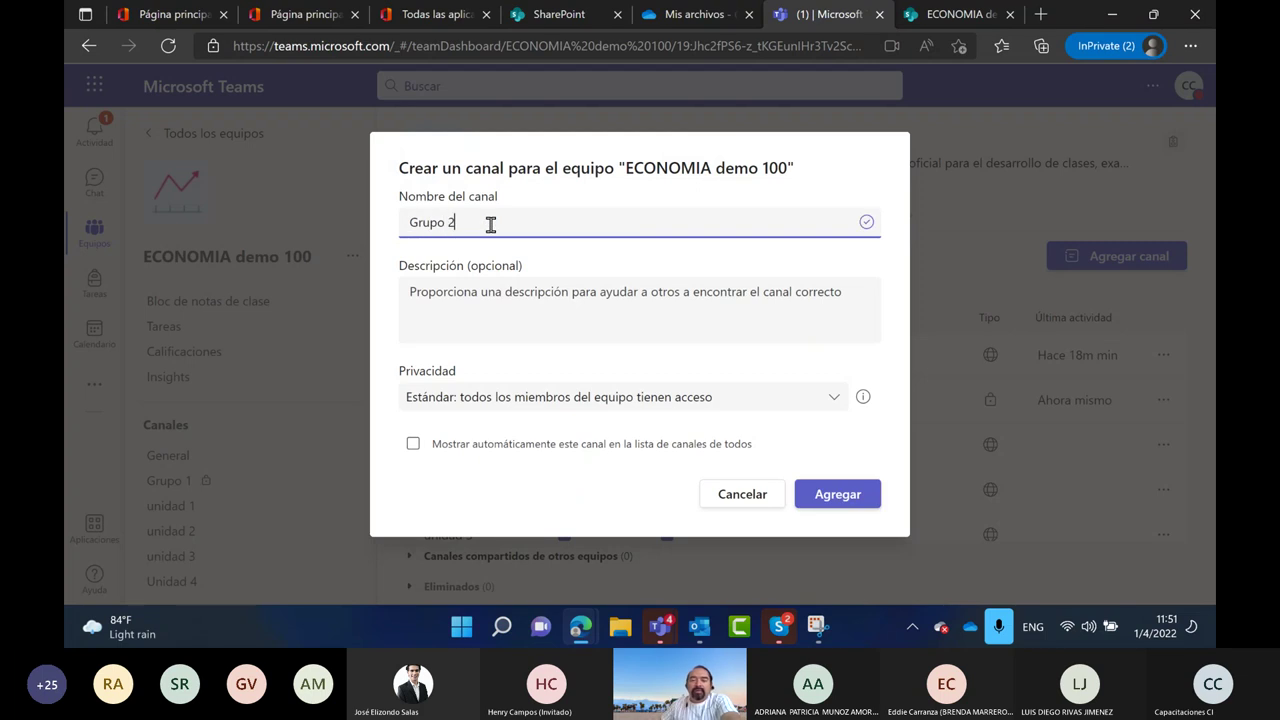
{"action": "left_click", "coordinate": [453, 296]}
{"action": "left_click", "coordinate": [441, 402]}
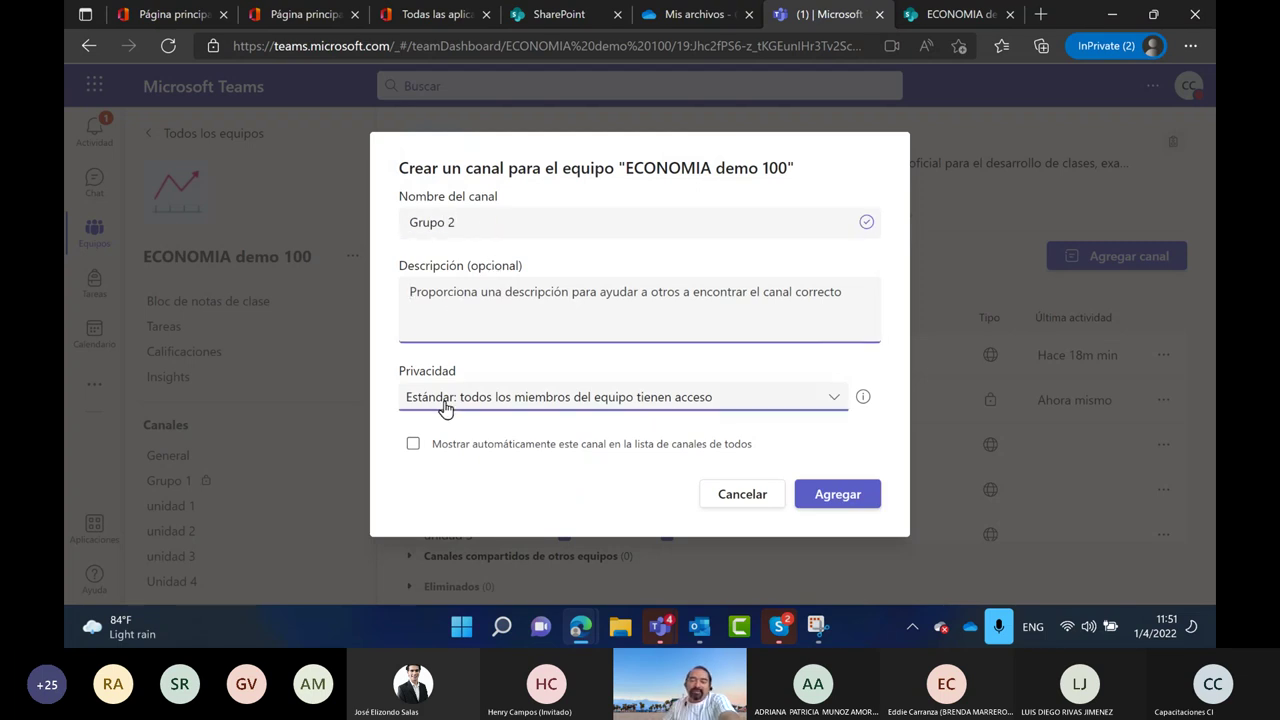
{"action": "left_click", "coordinate": [451, 489]}
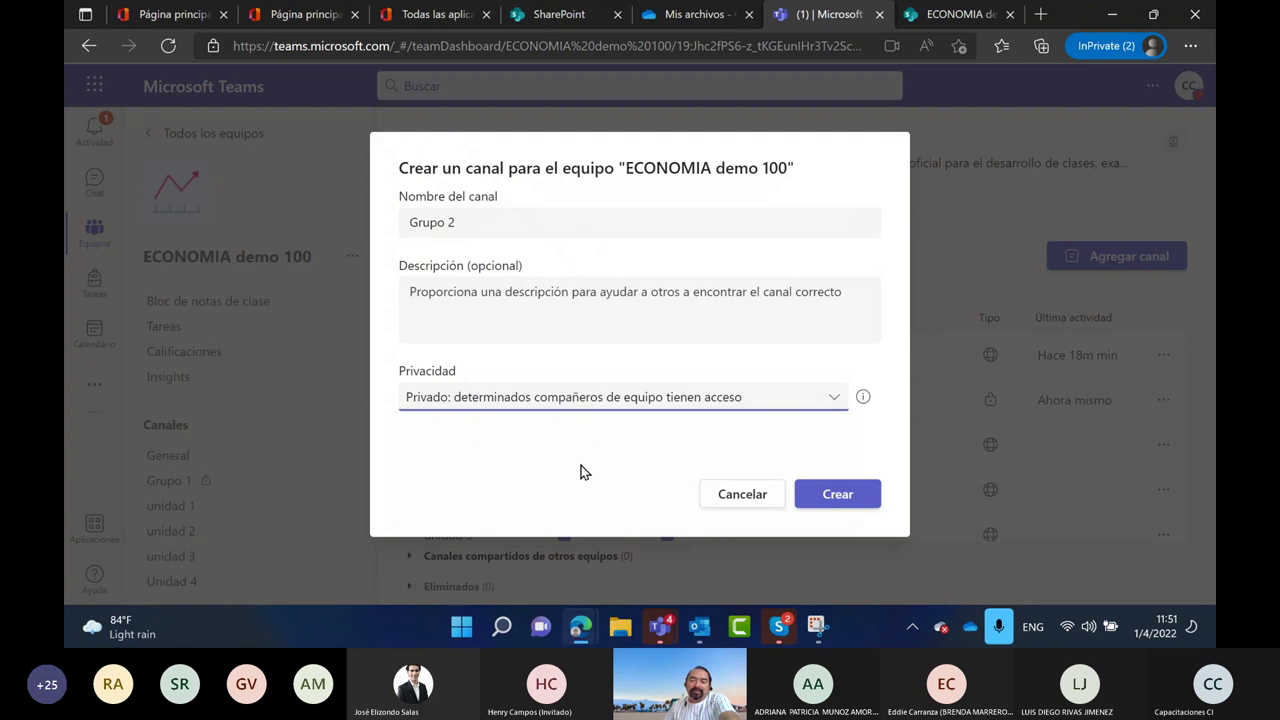
{"action": "left_click", "coordinate": [838, 495]}
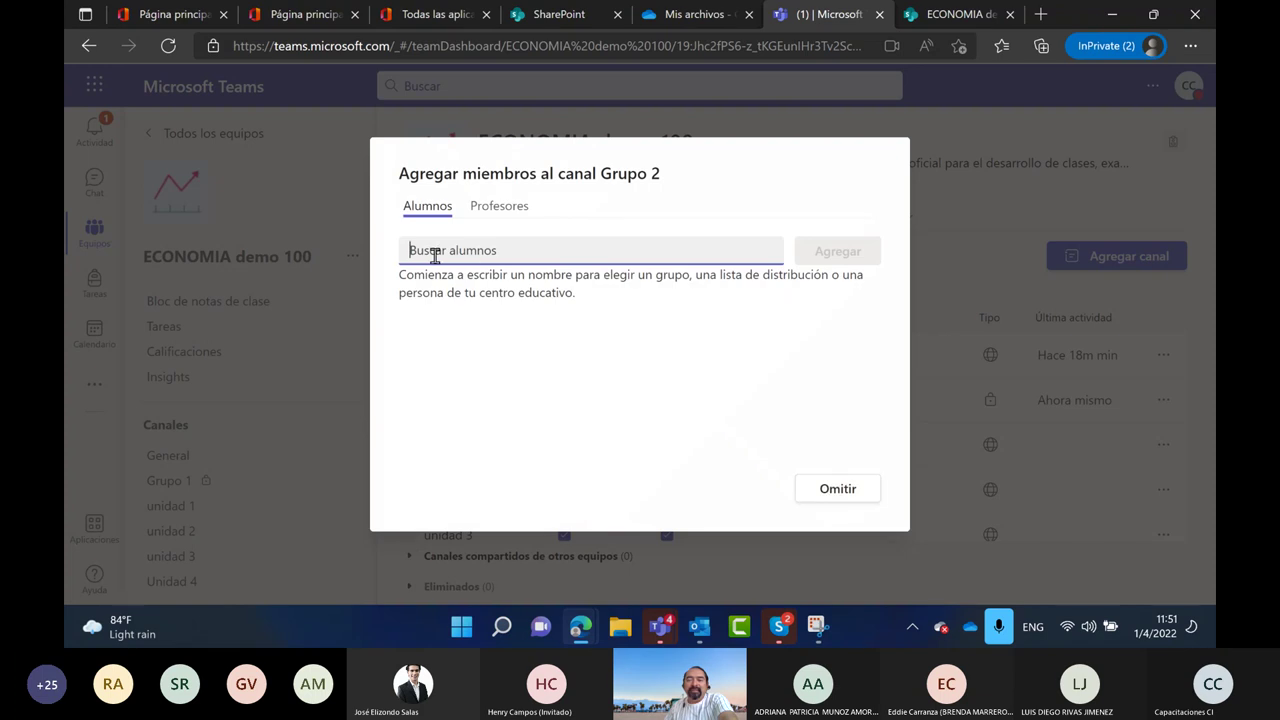
Search for a student and add them as a member of Grupo 2
{"action": "type", "text": "lui"}
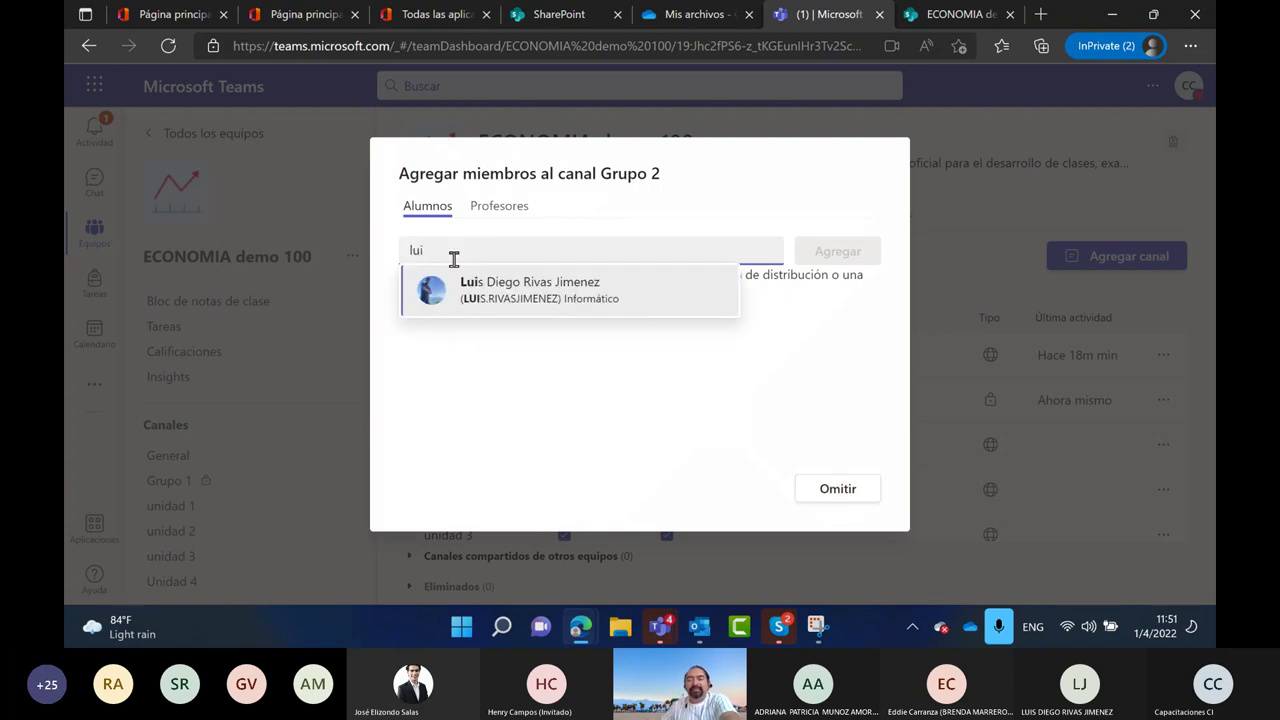
{"action": "left_click", "coordinate": [480, 302]}
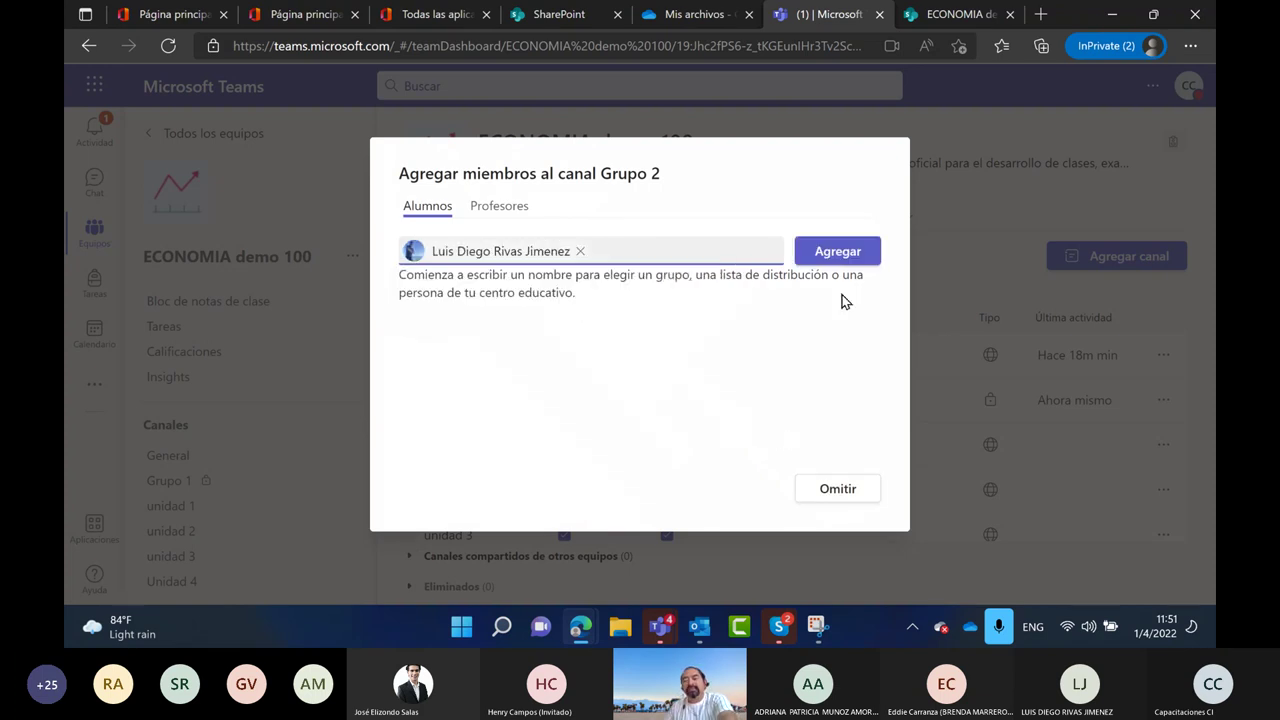
{"action": "left_click", "coordinate": [832, 256]}
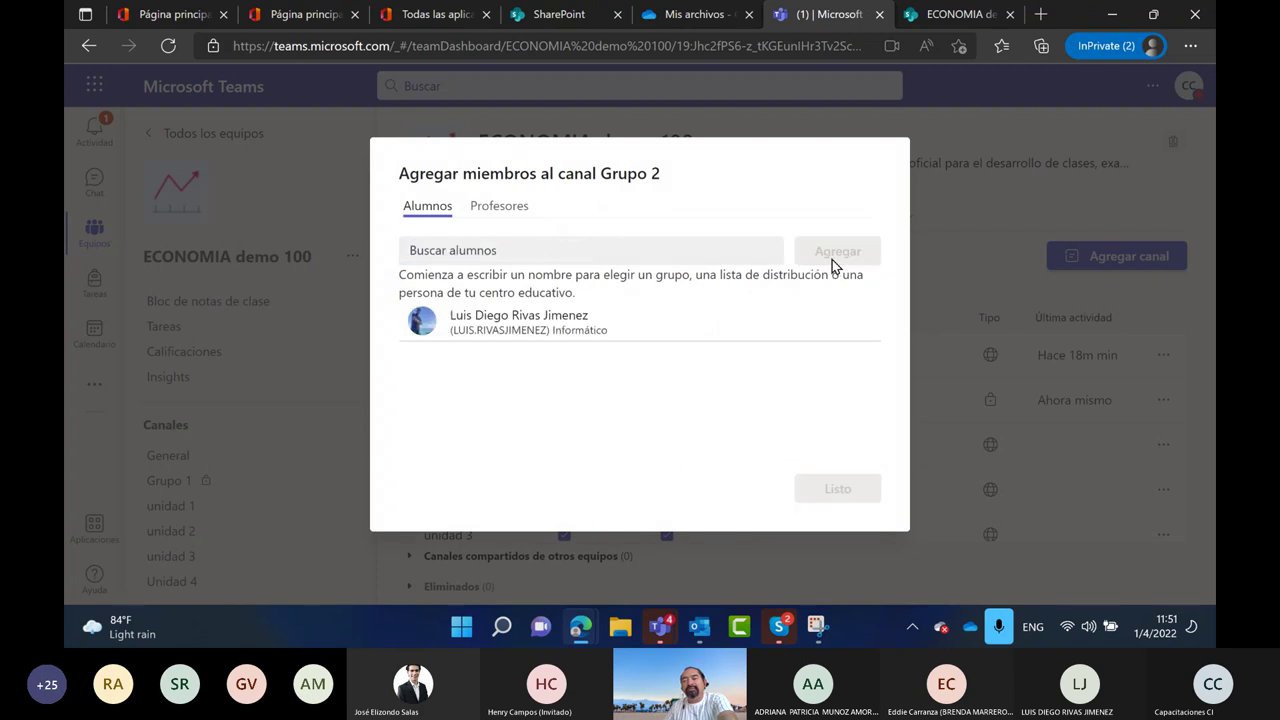
{"action": "left_click", "coordinate": [855, 508]}
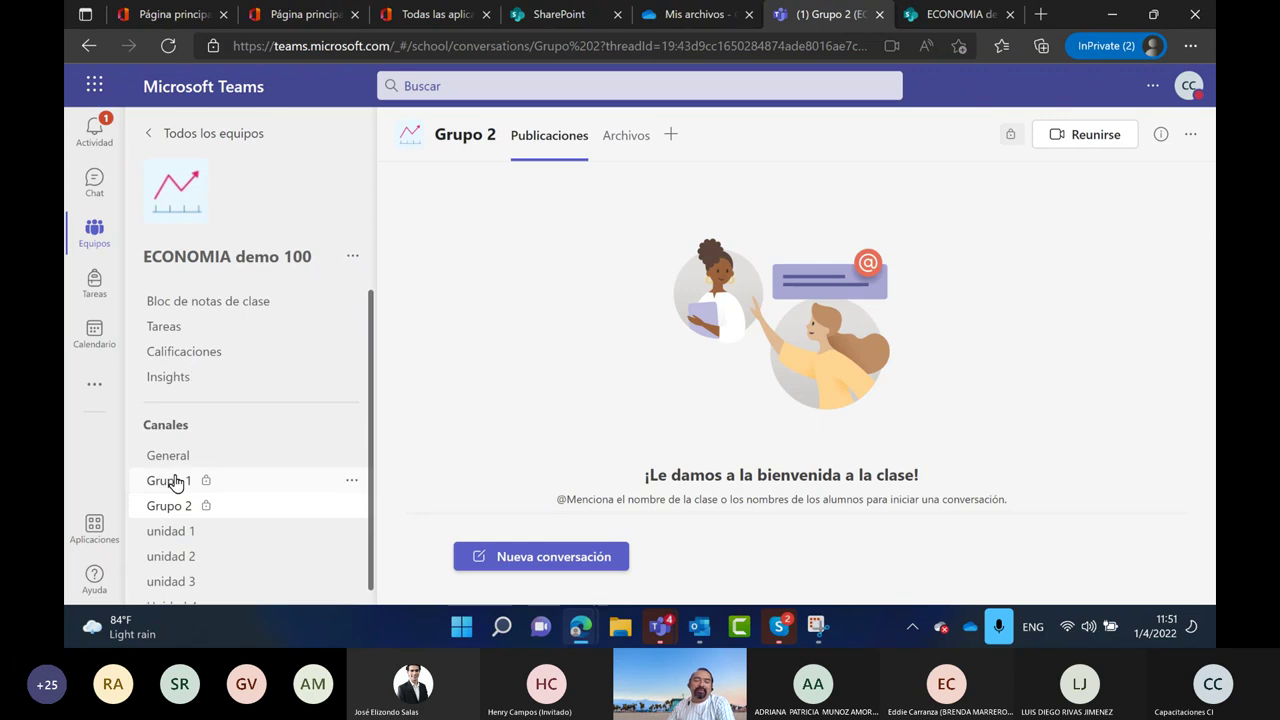
Set the Edge page zoom to 75% and open the Grupo 1 channel
{"action": "scroll", "coordinate": [195, 565], "scroll_direction": "down", "scroll_amount": 1}
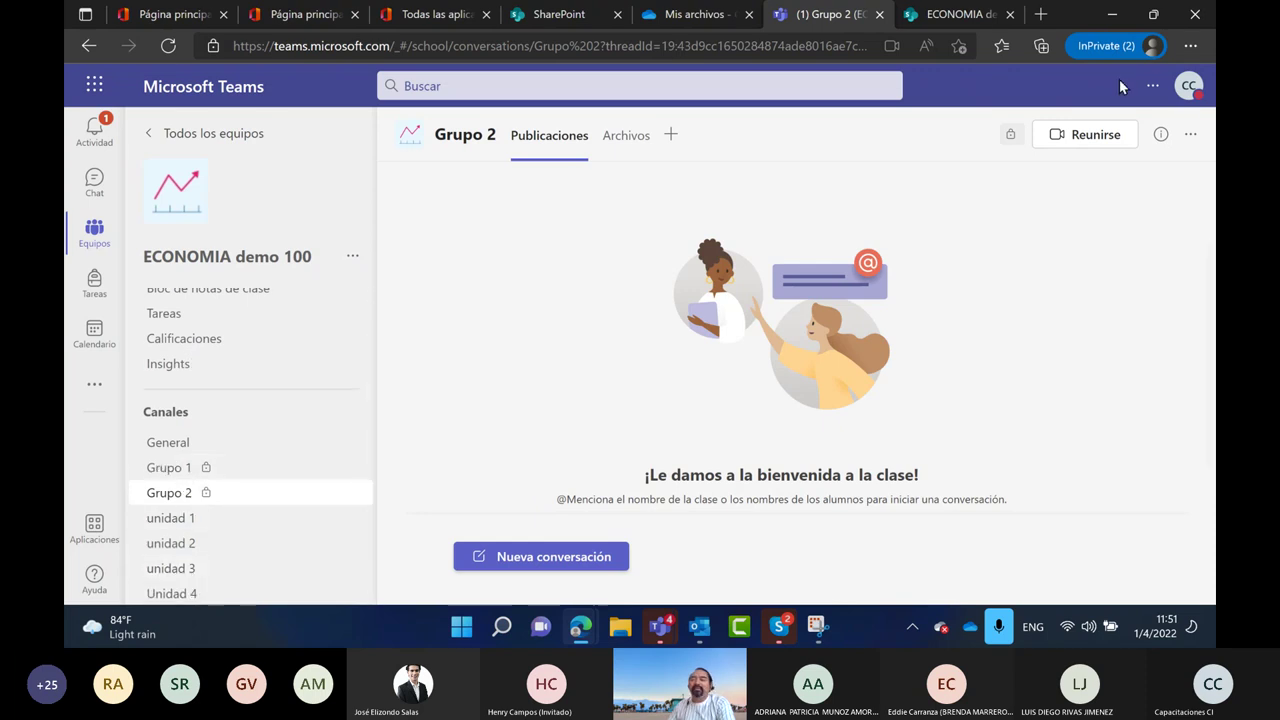
{"action": "left_click", "coordinate": [1190, 45]}
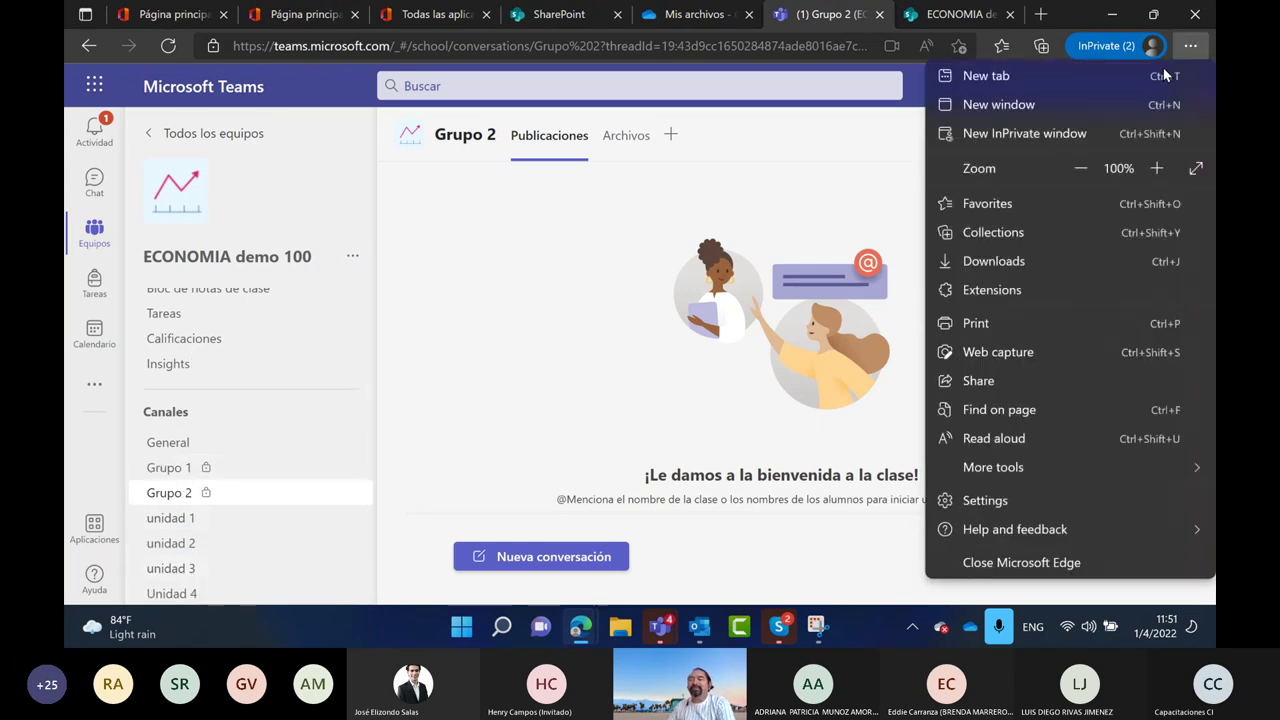
{"action": "left_click", "coordinate": [1080, 168]}
{"action": "left_click", "coordinate": [1080, 168]}
{"action": "left_click", "coordinate": [1080, 168]}
{"action": "left_click", "coordinate": [1080, 168]}
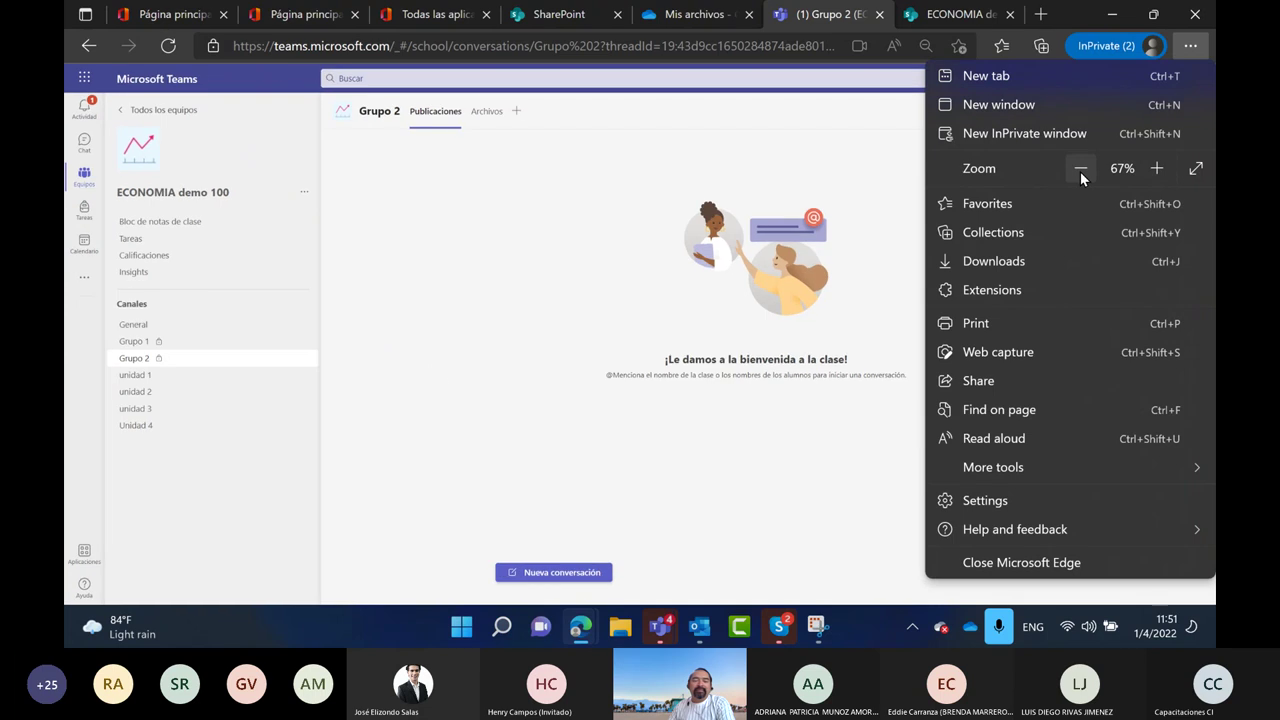
{"action": "left_click", "coordinate": [1156, 168]}
{"action": "left_click", "coordinate": [281, 380]}
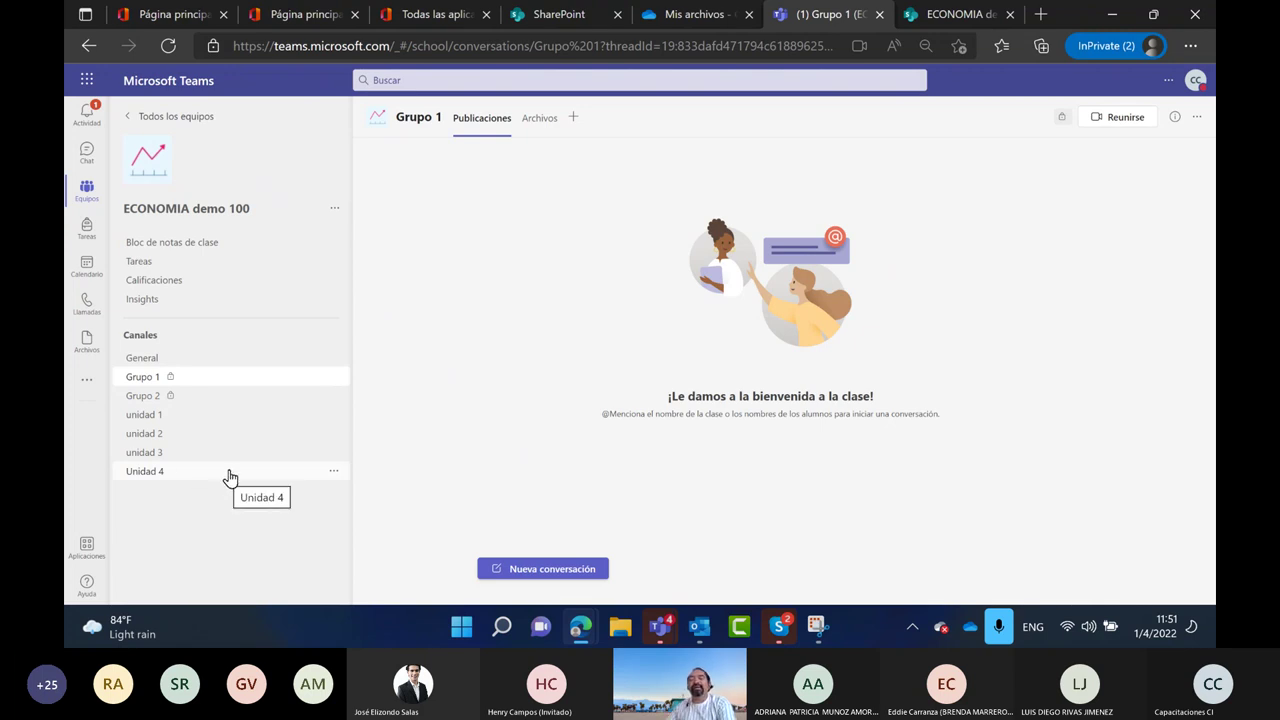
Create the channels 'Trabajos' and 'Investigaciones' in ECONOMIA demo 100
{"action": "left_click", "coordinate": [338, 207]}
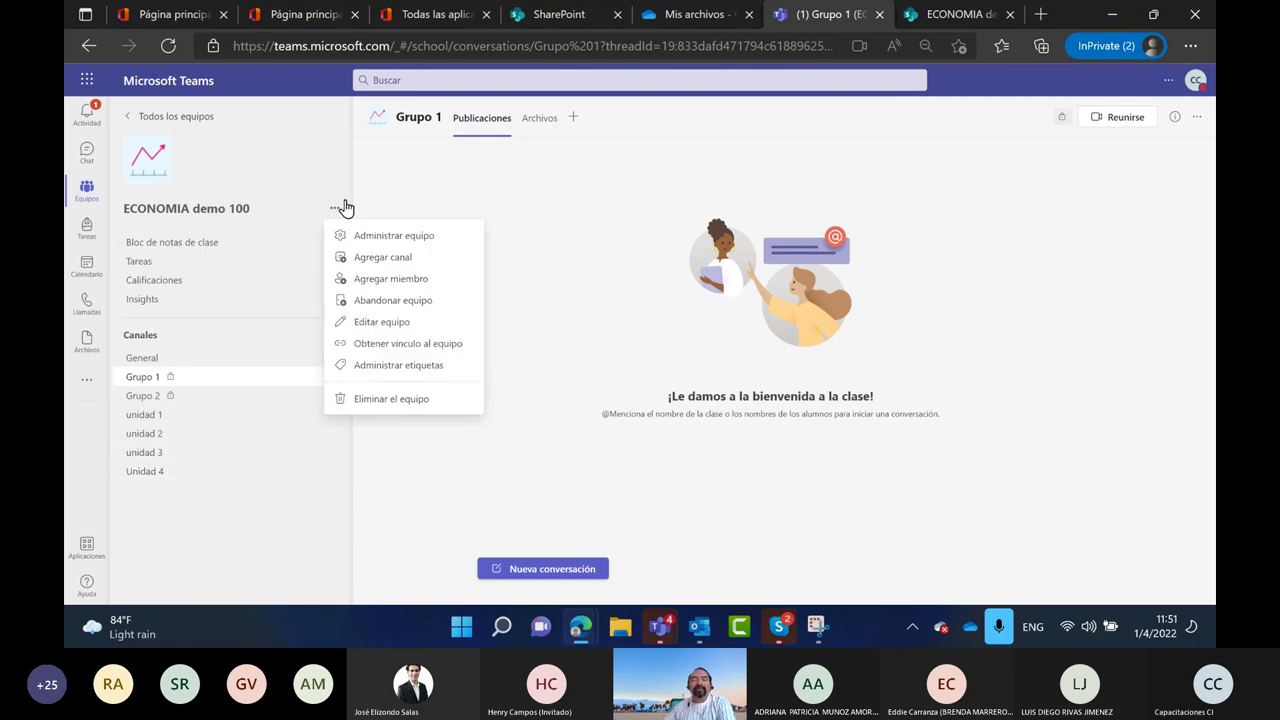
{"action": "left_click", "coordinate": [381, 257]}
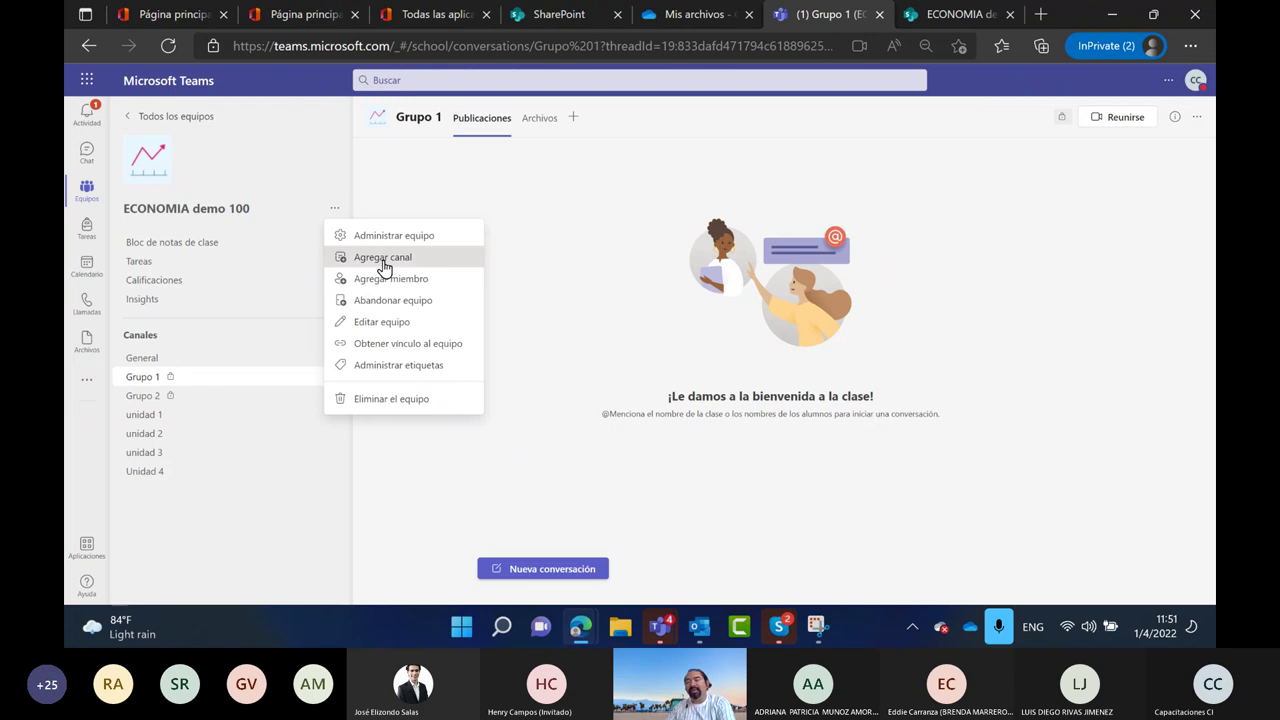
{"action": "type", "text": "Trabajos"}
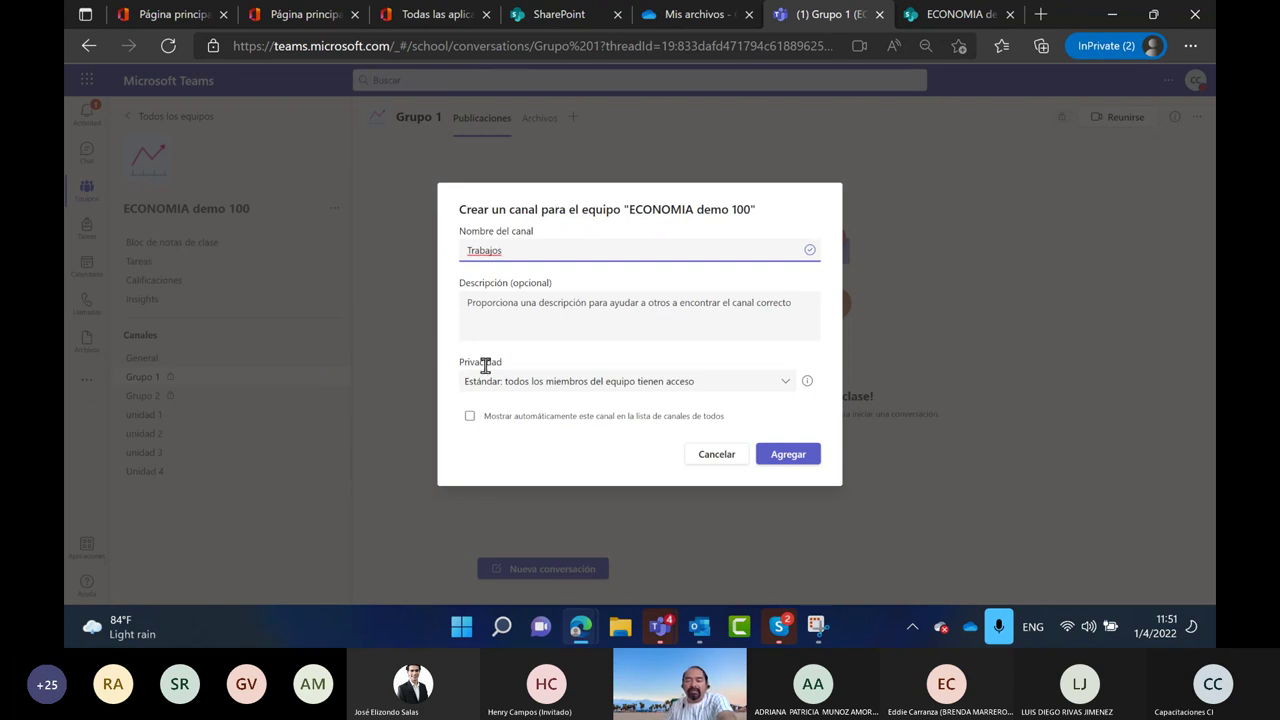
{"action": "left_click", "coordinate": [758, 453]}
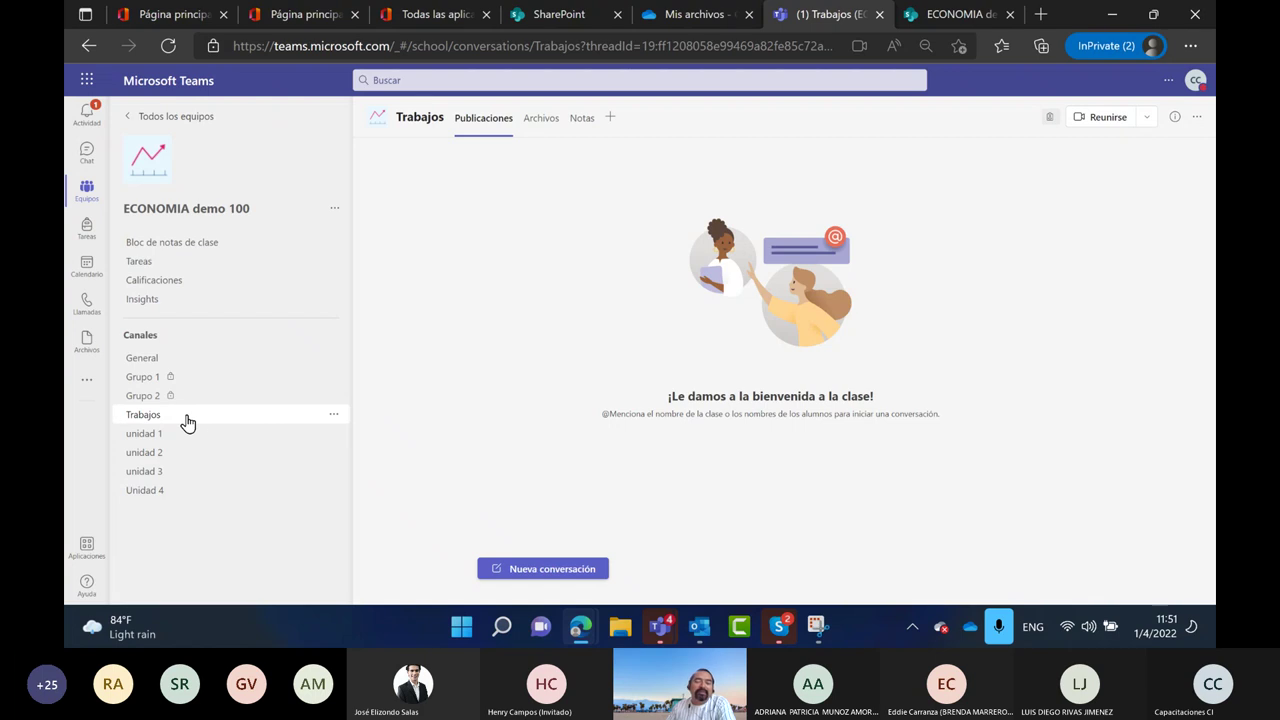
{"action": "left_click", "coordinate": [335, 214]}
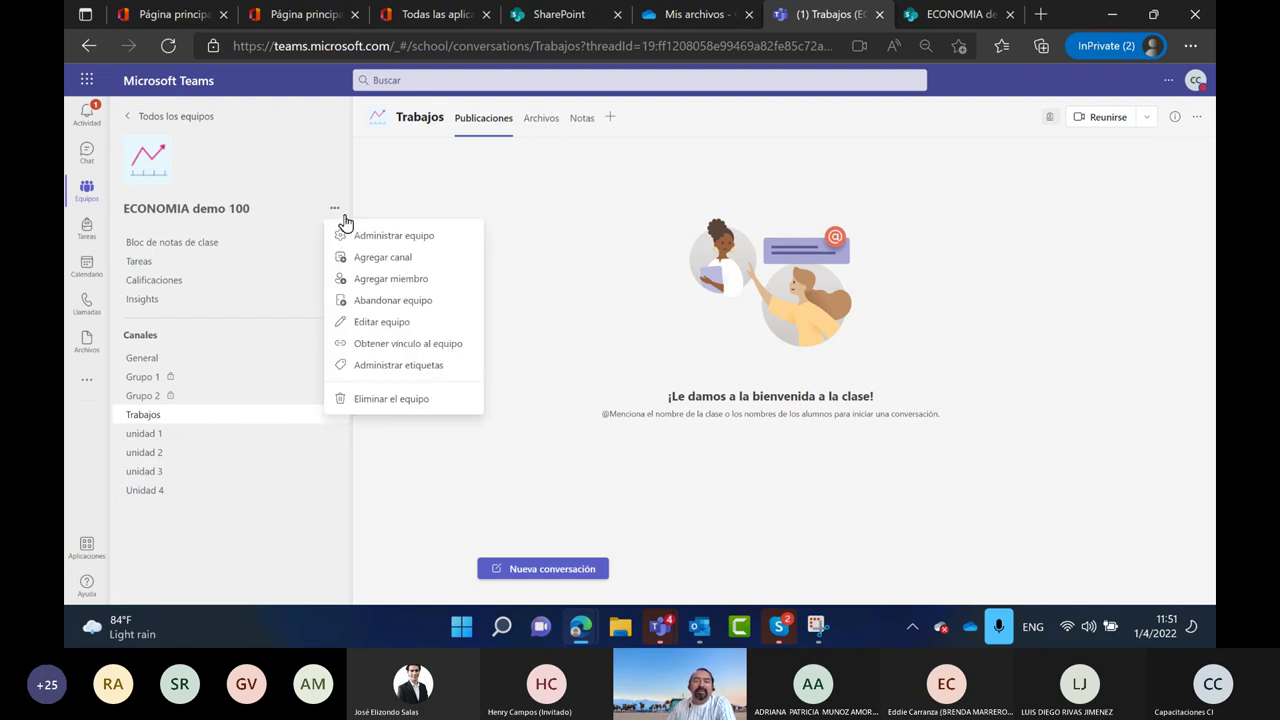
{"action": "left_click", "coordinate": [392, 258]}
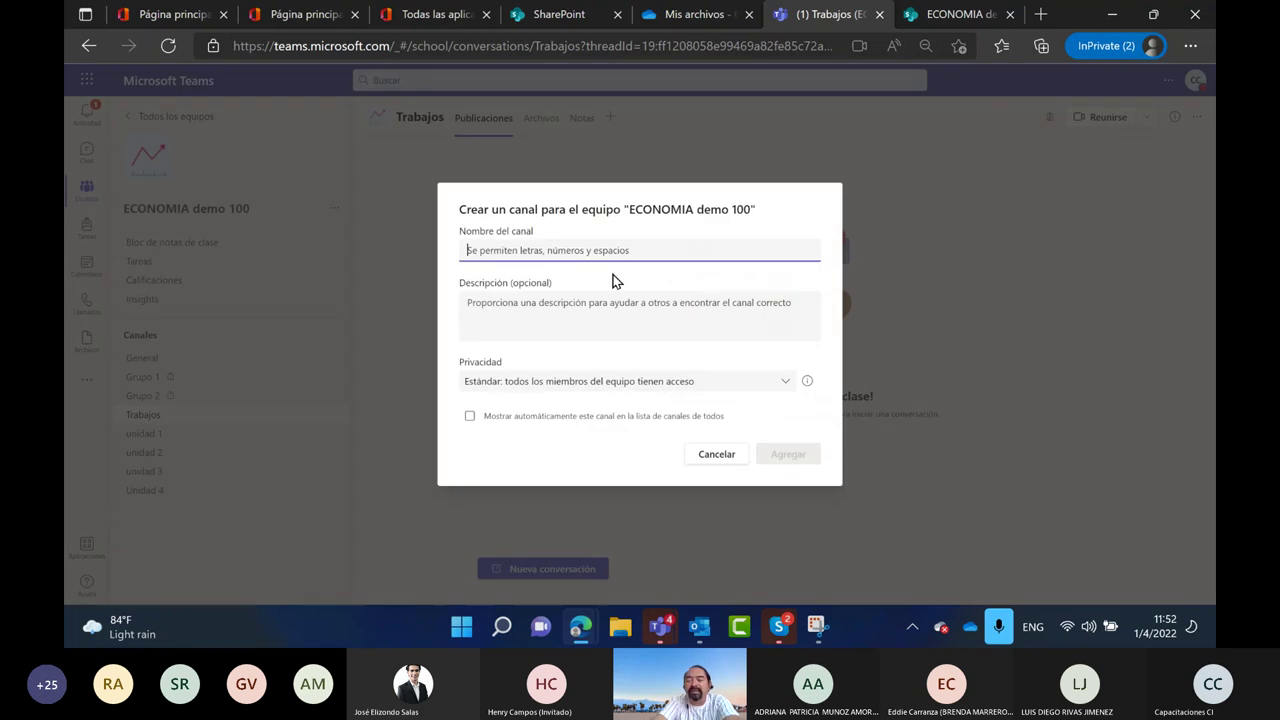
{"action": "type", "text": "Investigaciones"}
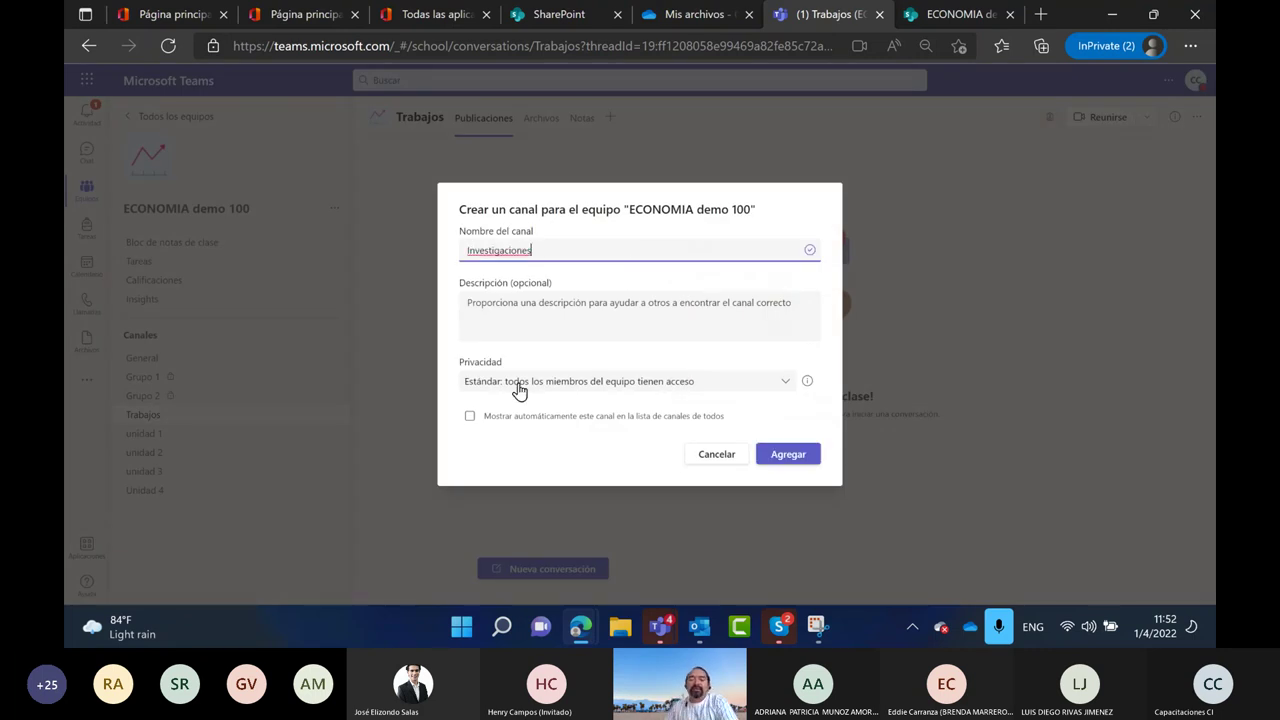
{"action": "left_click", "coordinate": [772, 455]}
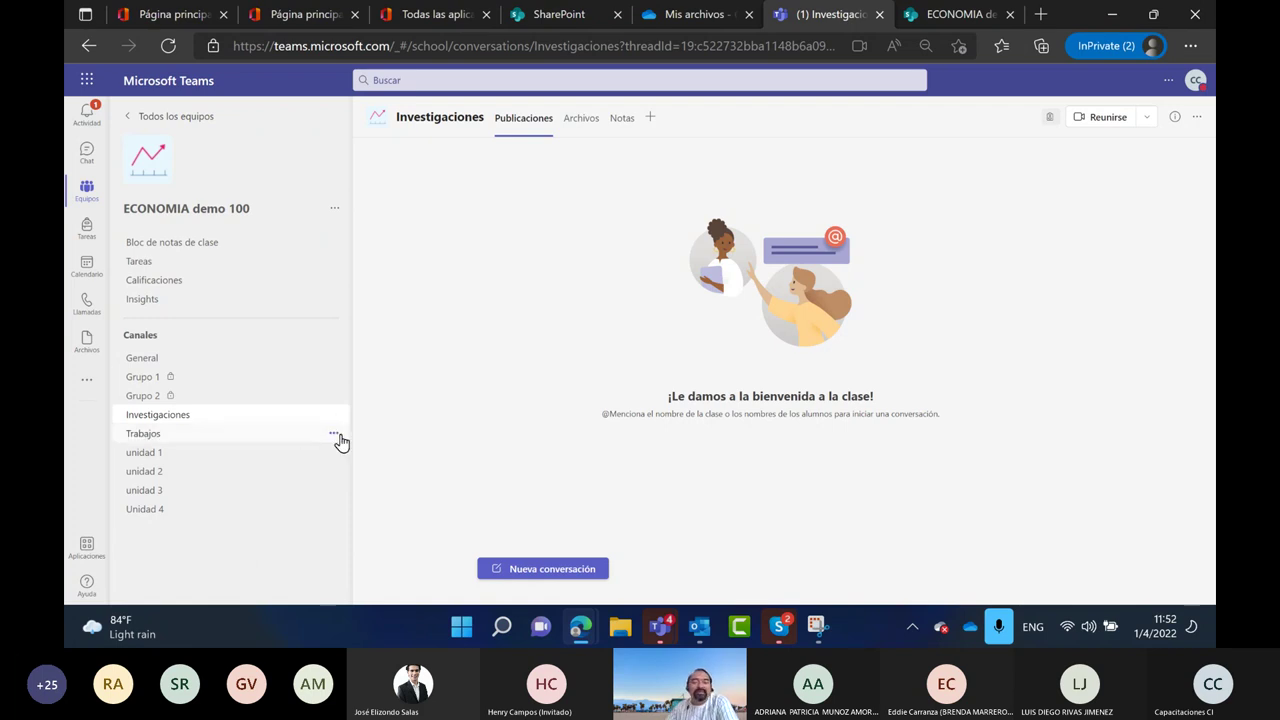
Hide the Investigaciones and Trabajos channels with Ocultar
{"action": "left_click", "coordinate": [336, 424]}
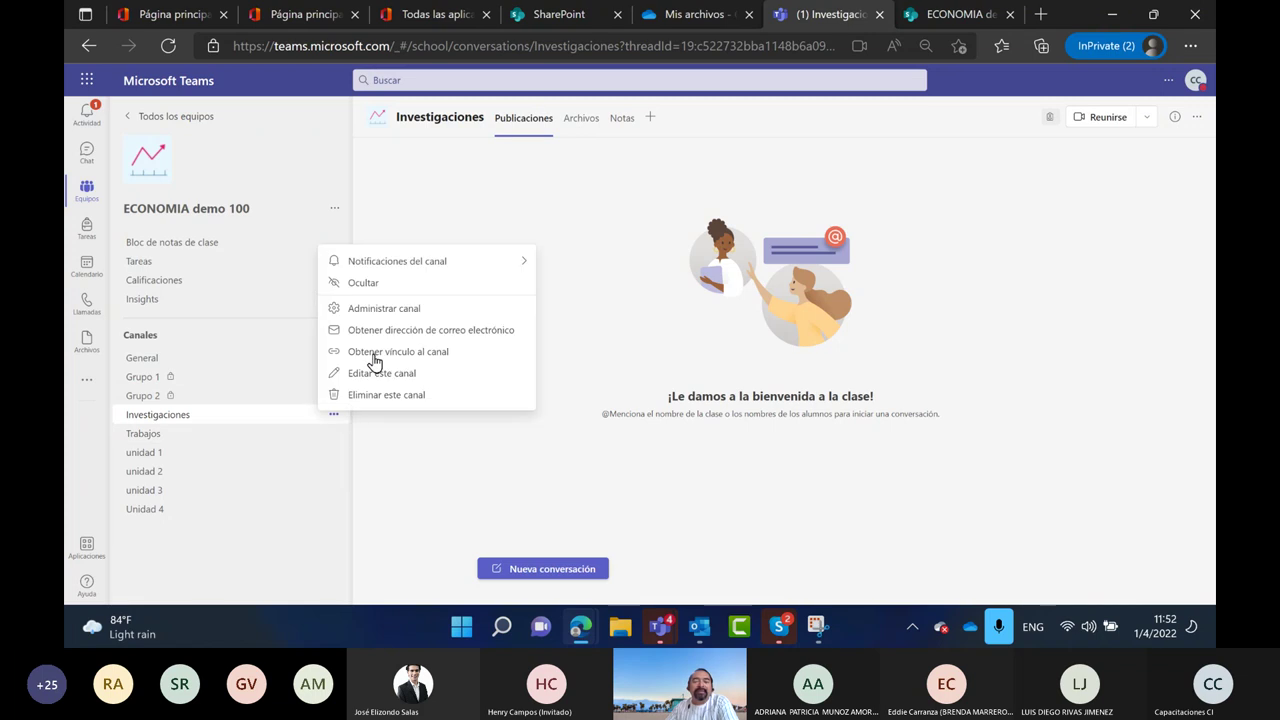
{"action": "left_click", "coordinate": [360, 288]}
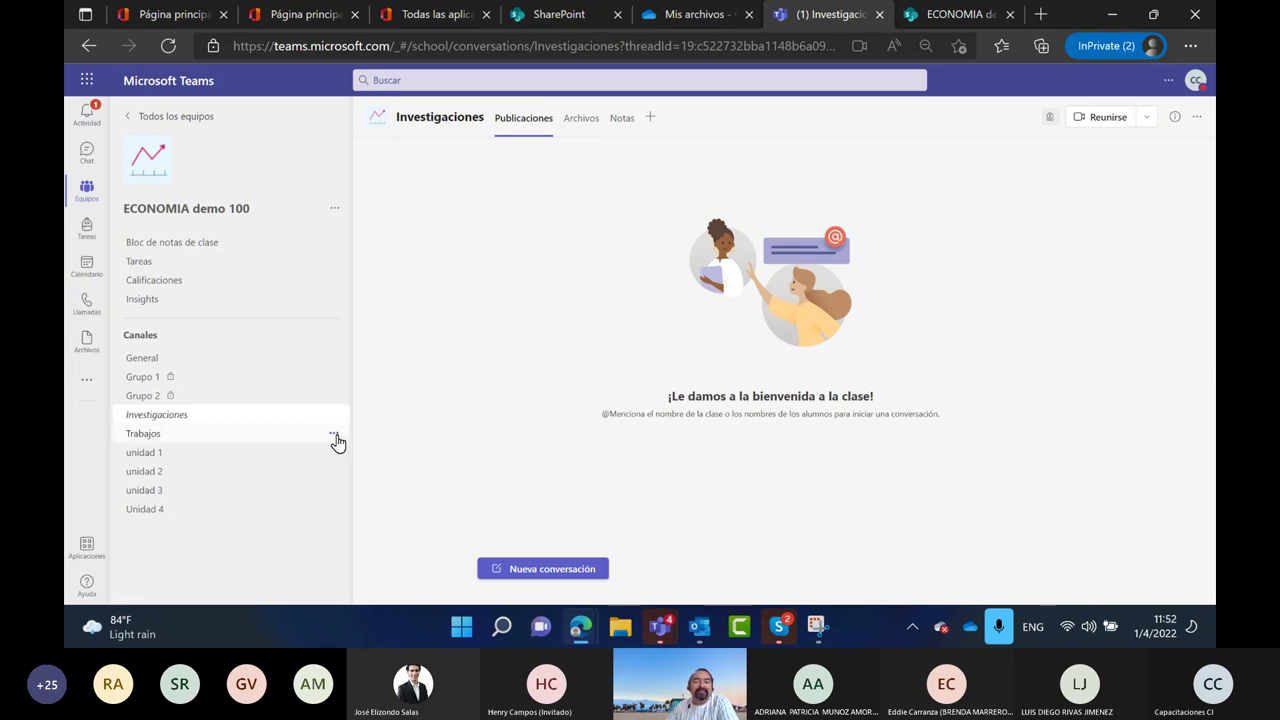
{"action": "left_click", "coordinate": [335, 436]}
{"action": "left_click", "coordinate": [363, 295]}
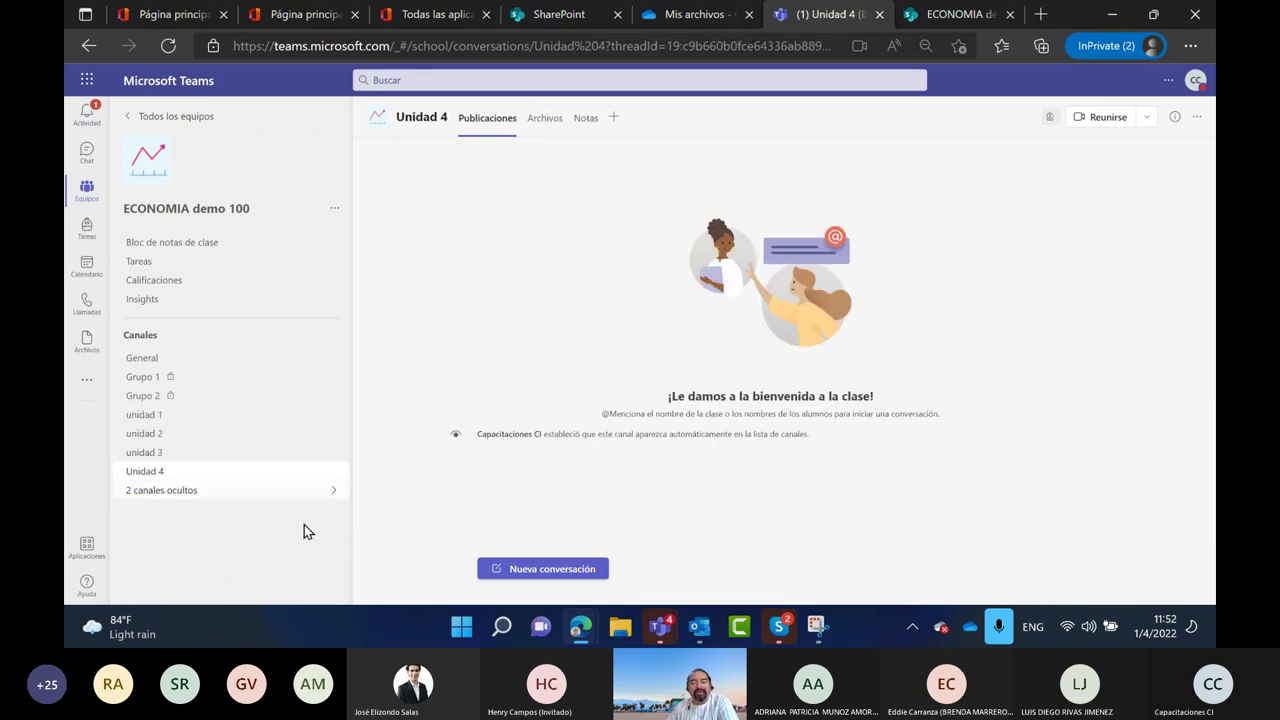
Snip the Teams channel sidebar and mark its channels and class tabs in green pen
{"action": "left_click", "coordinate": [817, 626]}
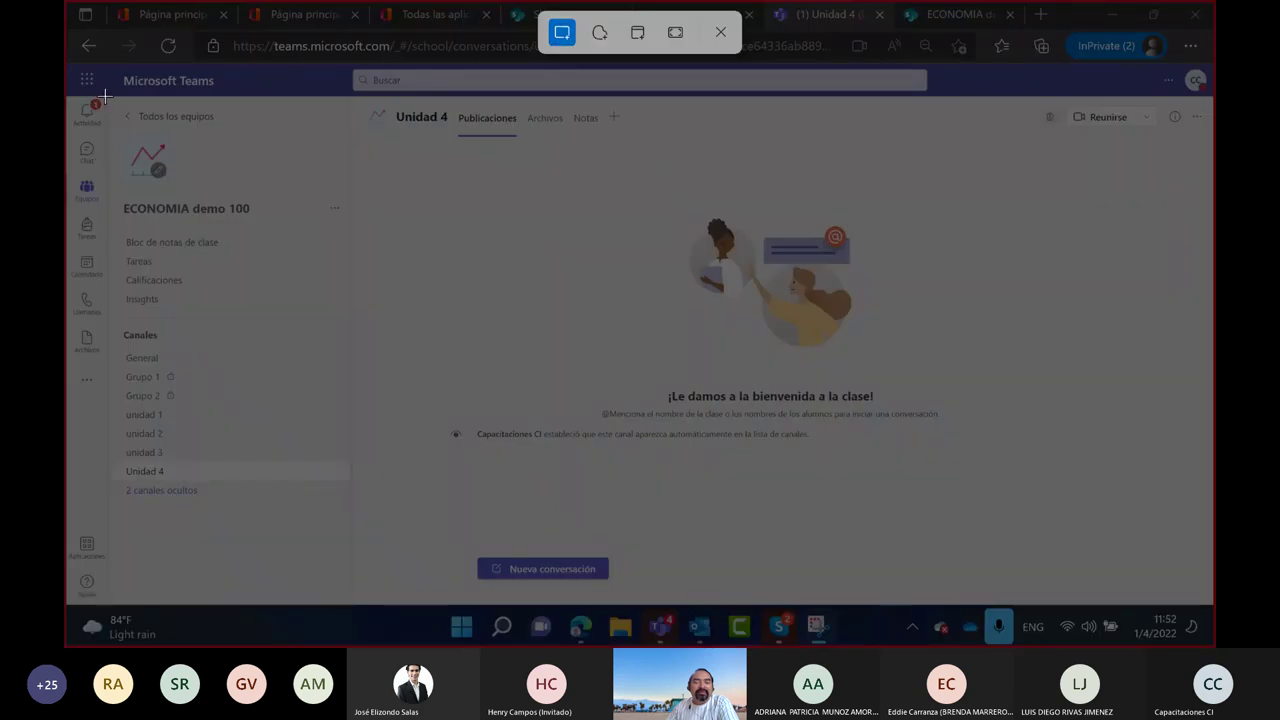
{"action": "left_click_drag", "start_coordinate": [105, 95], "coordinate": [378, 516]}
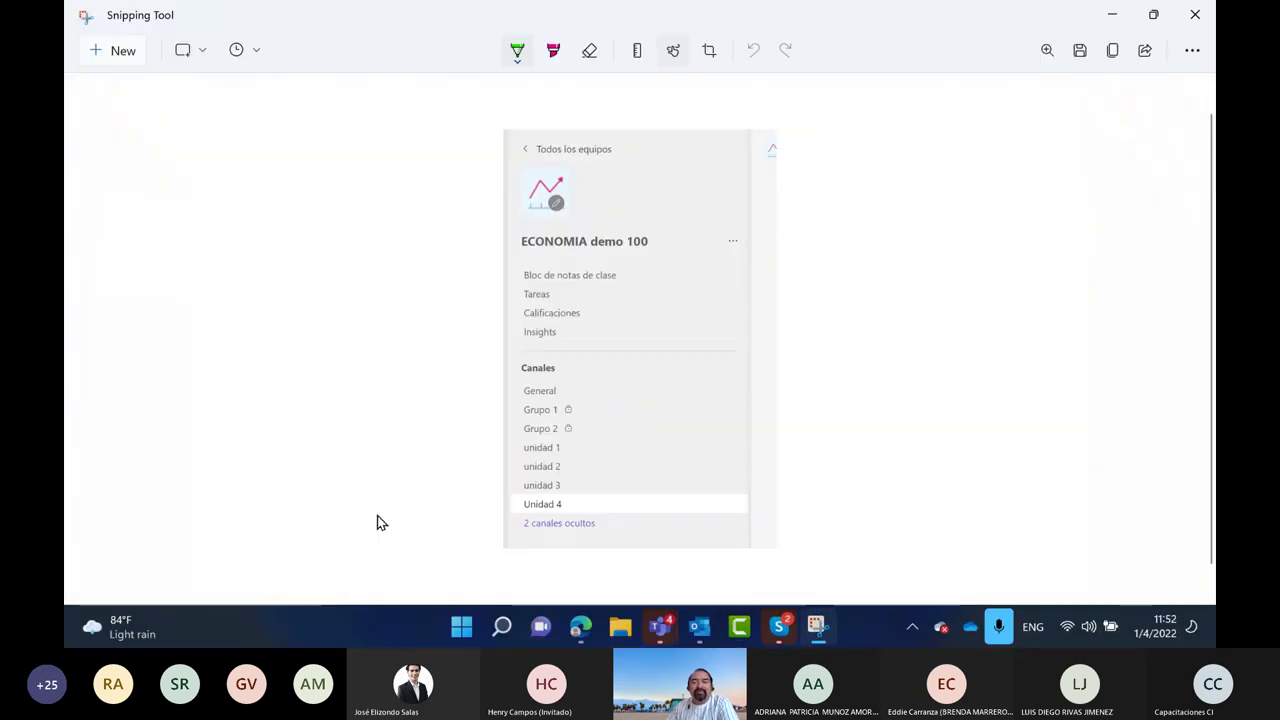
{"action": "left_click", "coordinate": [511, 55]}
{"action": "left_click_drag", "start_coordinate": [455, 391], "coordinate": [492, 392]}
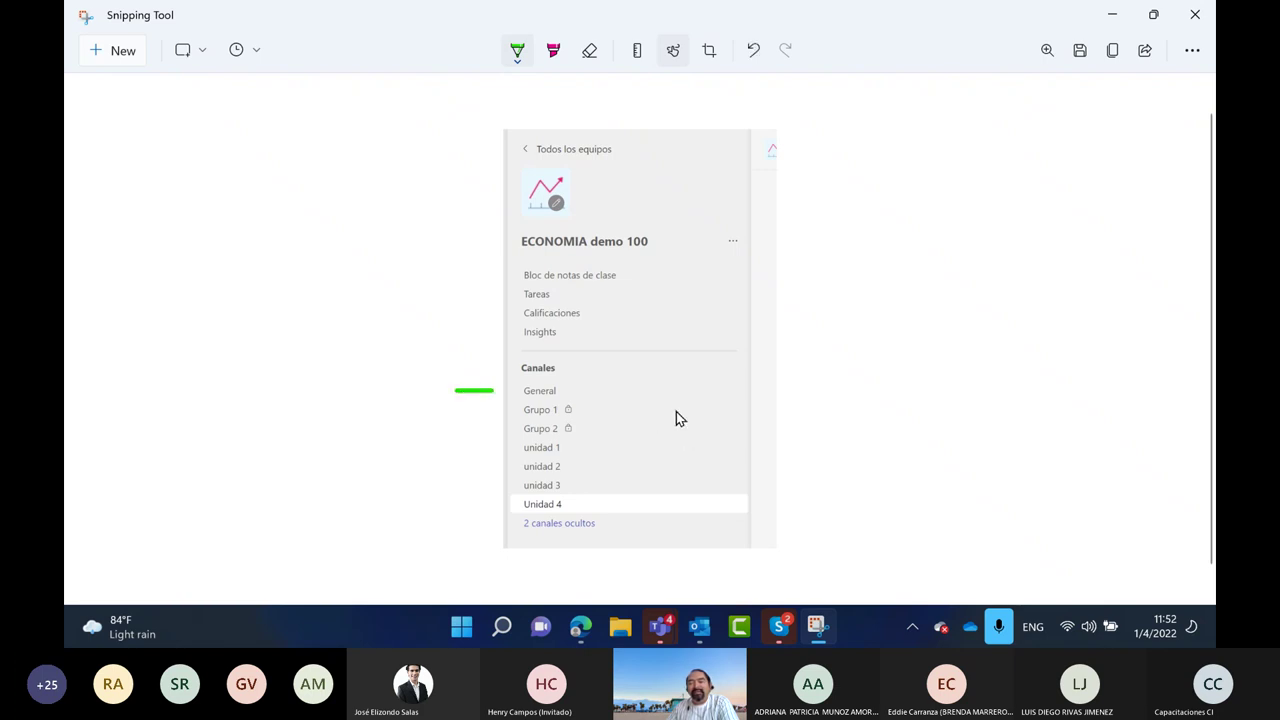
{"action": "left_click_drag", "start_coordinate": [676, 409], "coordinate": [803, 406]}
{"action": "left_click_drag", "start_coordinate": [675, 425], "coordinate": [824, 422]}
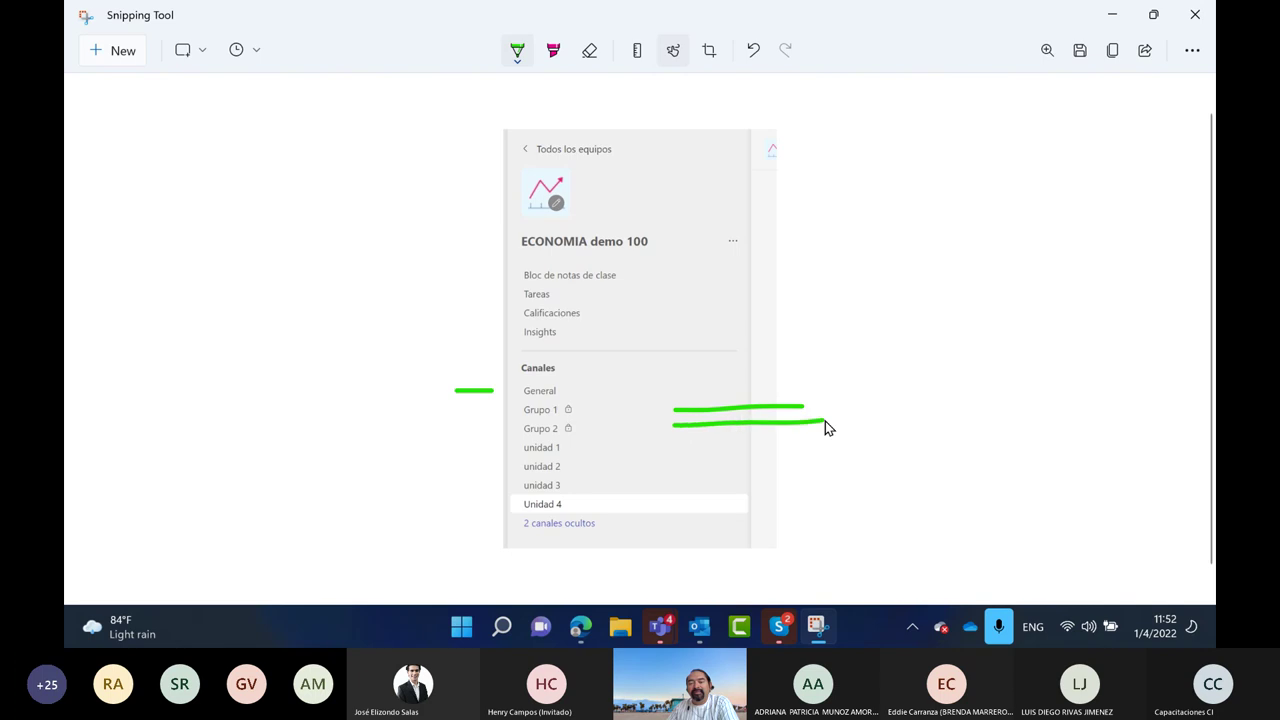
{"action": "mouse_move", "coordinate": [575, 469]}
{"action": "left_mouse_down"}
{"action": "mouse_move", "coordinate": [578, 513]}
{"action": "mouse_move", "coordinate": [511, 519]}
{"action": "left_mouse_up"}
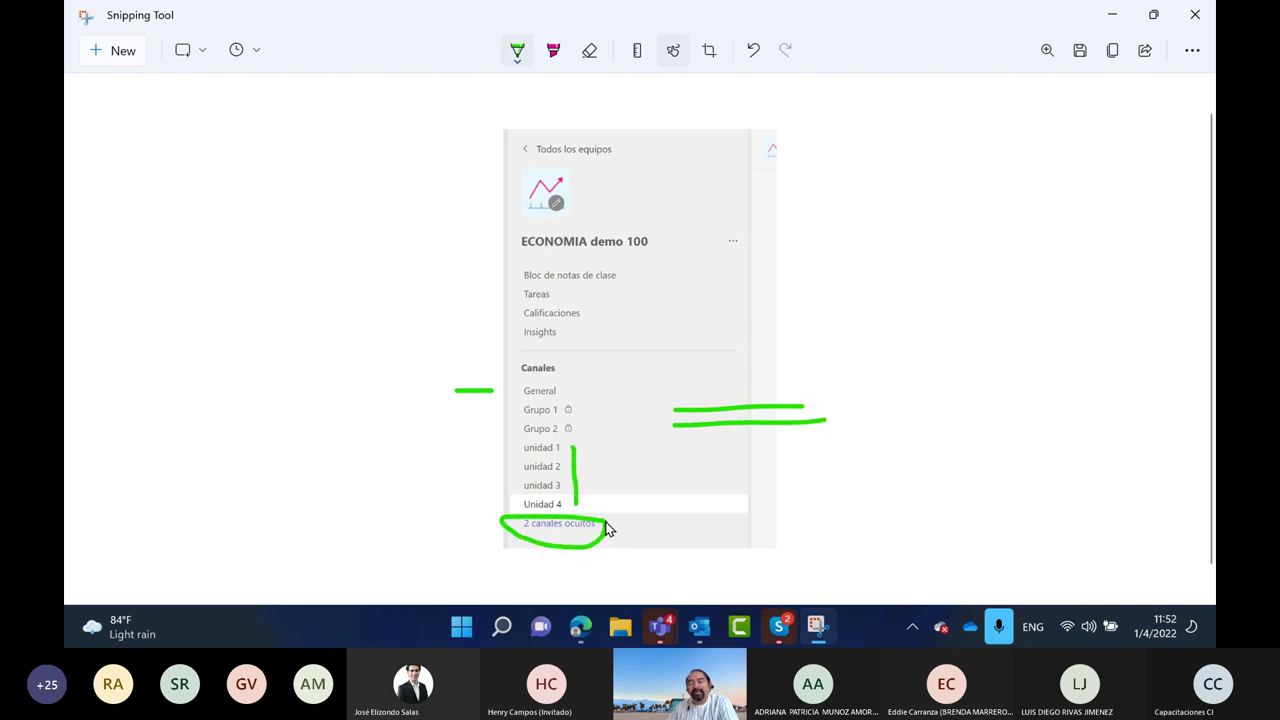
{"action": "mouse_move", "coordinate": [606, 524]}
{"action": "left_mouse_down"}
{"action": "mouse_move", "coordinate": [802, 526]}
{"action": "mouse_move", "coordinate": [830, 498]}
{"action": "left_mouse_up"}
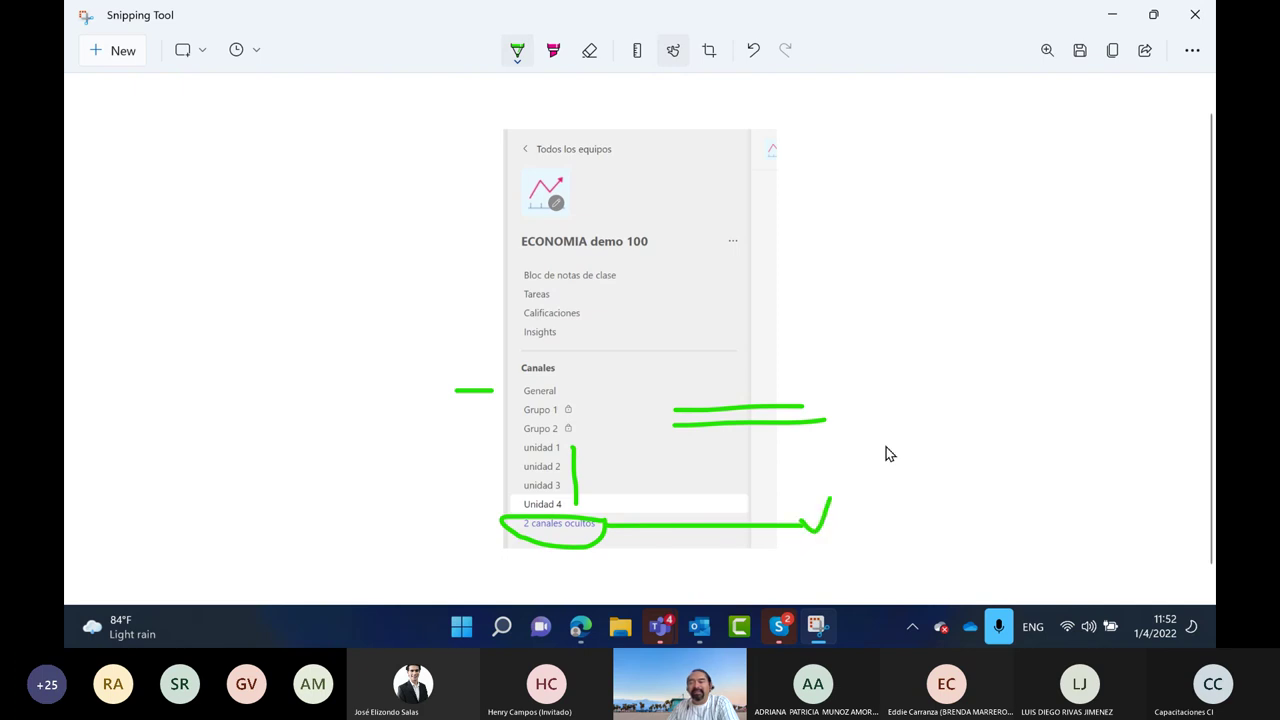
{"action": "mouse_move", "coordinate": [474, 257]}
{"action": "left_mouse_down"}
{"action": "mouse_move", "coordinate": [676, 288]}
{"action": "mouse_move", "coordinate": [654, 344]}
{"action": "mouse_move", "coordinate": [510, 356]}
{"action": "mouse_move", "coordinate": [522, 256]}
{"action": "left_mouse_up"}
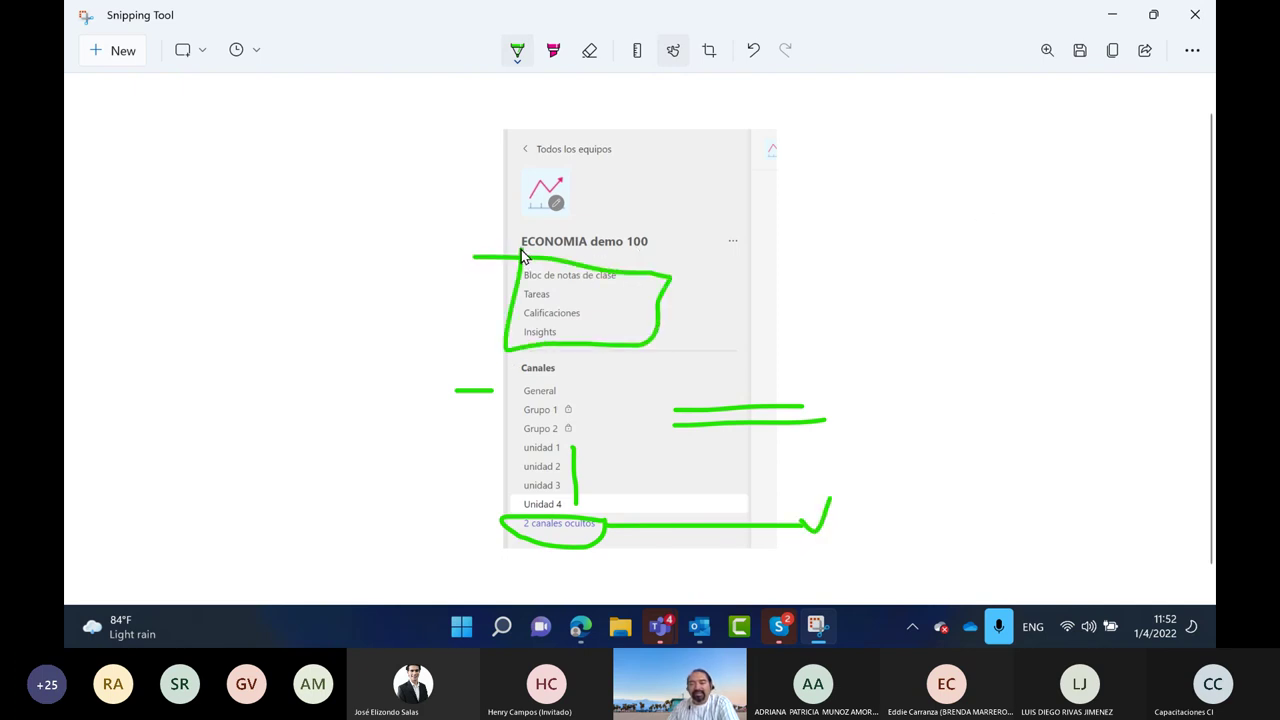
Outline the panel and scribble letters with the pink highlighter, then minimize Snipping Tool
{"action": "left_click", "coordinate": [553, 50]}
{"action": "mouse_move", "coordinate": [428, 112]}
{"action": "left_mouse_down"}
{"action": "mouse_move", "coordinate": [450, 90]}
{"action": "mouse_move", "coordinate": [822, 246]}
{"action": "mouse_move", "coordinate": [752, 578]}
{"action": "mouse_move", "coordinate": [465, 452]}
{"action": "mouse_move", "coordinate": [448, 120]}
{"action": "left_mouse_up"}
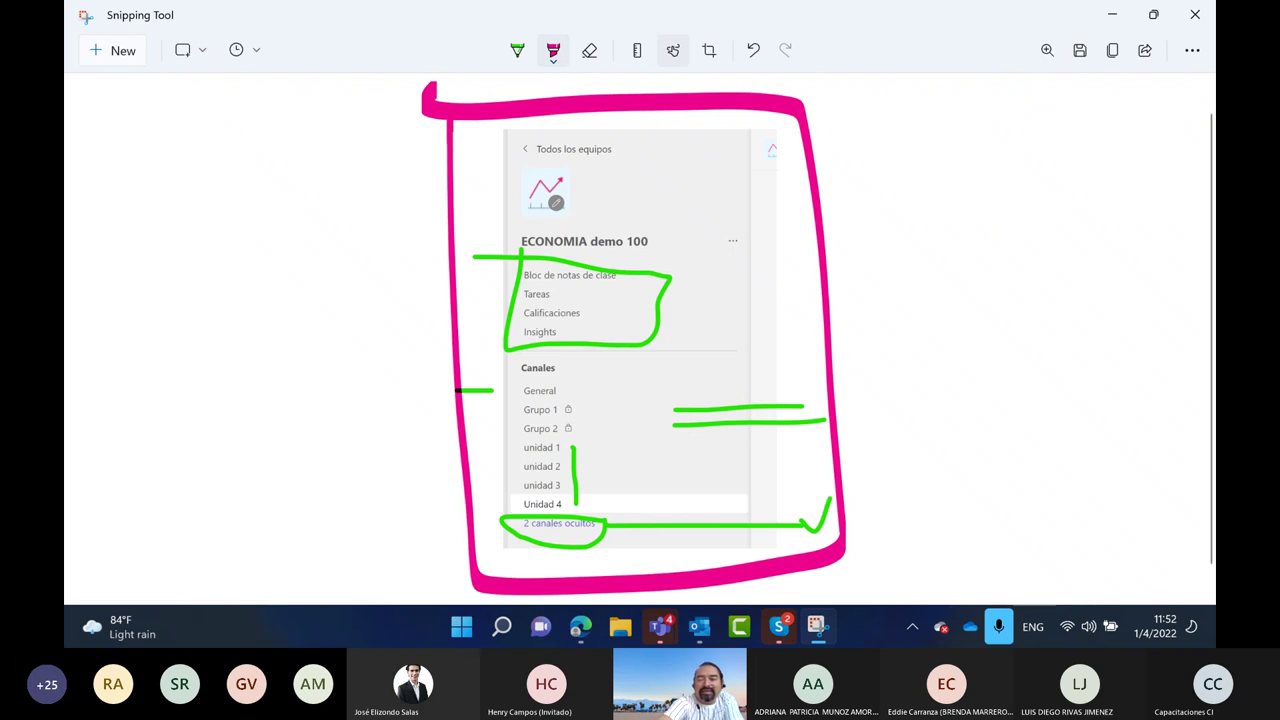
{"action": "mouse_move", "coordinate": [898, 222]}
{"action": "left_mouse_down"}
{"action": "mouse_move", "coordinate": [916, 340]}
{"action": "mouse_move", "coordinate": [910, 290]}
{"action": "left_mouse_up"}
{"action": "left_click", "coordinate": [950, 310]}
{"action": "mouse_move", "coordinate": [977, 212]}
{"action": "left_mouse_down"}
{"action": "mouse_move", "coordinate": [978, 248]}
{"action": "mouse_move", "coordinate": [1020, 308]}
{"action": "left_mouse_up"}
{"action": "left_click_drag", "start_coordinate": [984, 226], "coordinate": [1042, 198]}
{"action": "left_click_drag", "start_coordinate": [984, 276], "coordinate": [1030, 252]}
{"action": "mouse_move", "coordinate": [888, 208]}
{"action": "left_mouse_down"}
{"action": "mouse_move", "coordinate": [892, 150]}
{"action": "mouse_move", "coordinate": [946, 190]}
{"action": "left_mouse_up"}
{"action": "left_click_drag", "start_coordinate": [864, 250], "coordinate": [1016, 160]}
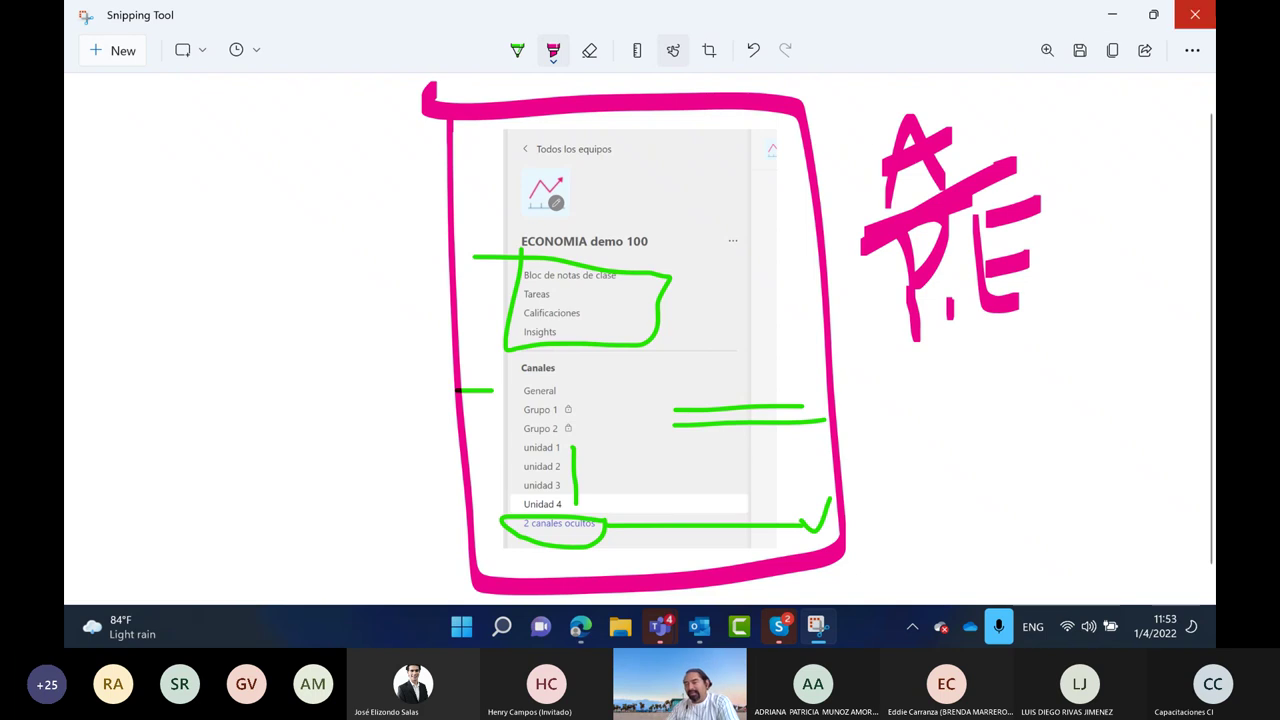
{"action": "left_click", "coordinate": [1113, 20]}
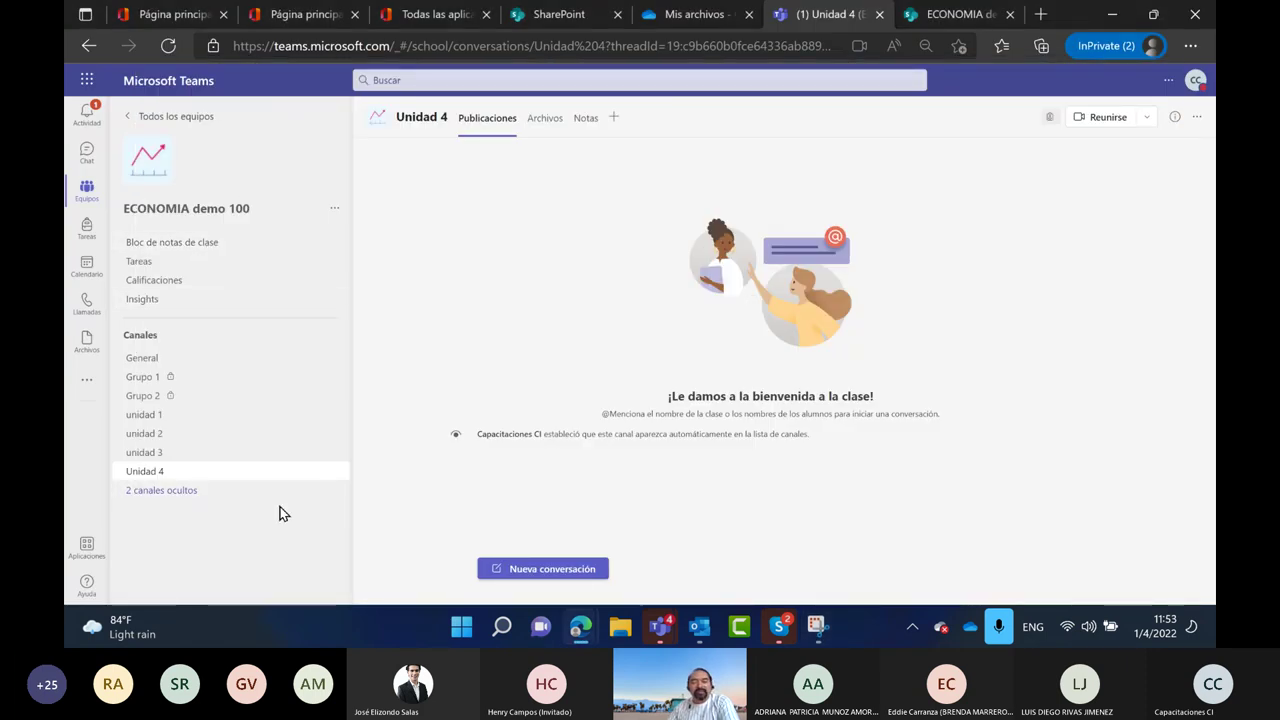
Unhide the Investigaciones and Trabajos channels from '2 canales ocultos'
{"action": "left_click", "coordinate": [311, 505]}
{"action": "mouse_move", "coordinate": [491, 505]}
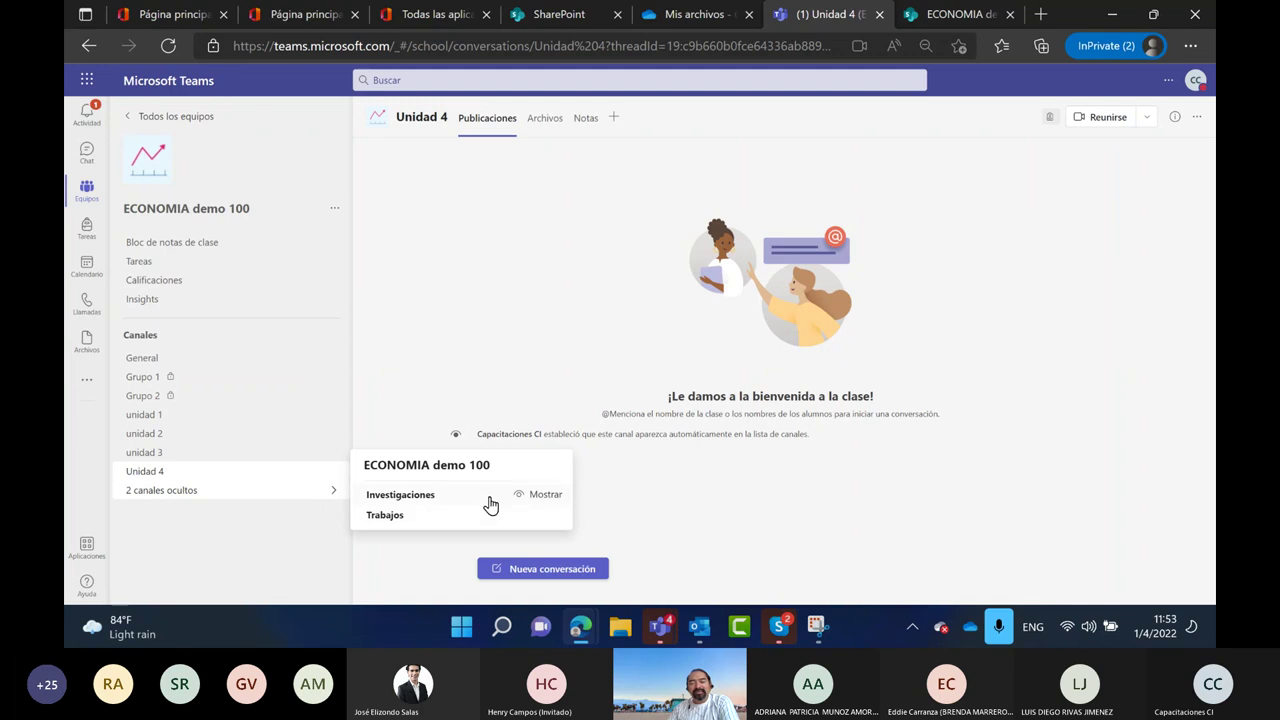
{"action": "left_click", "coordinate": [535, 502]}
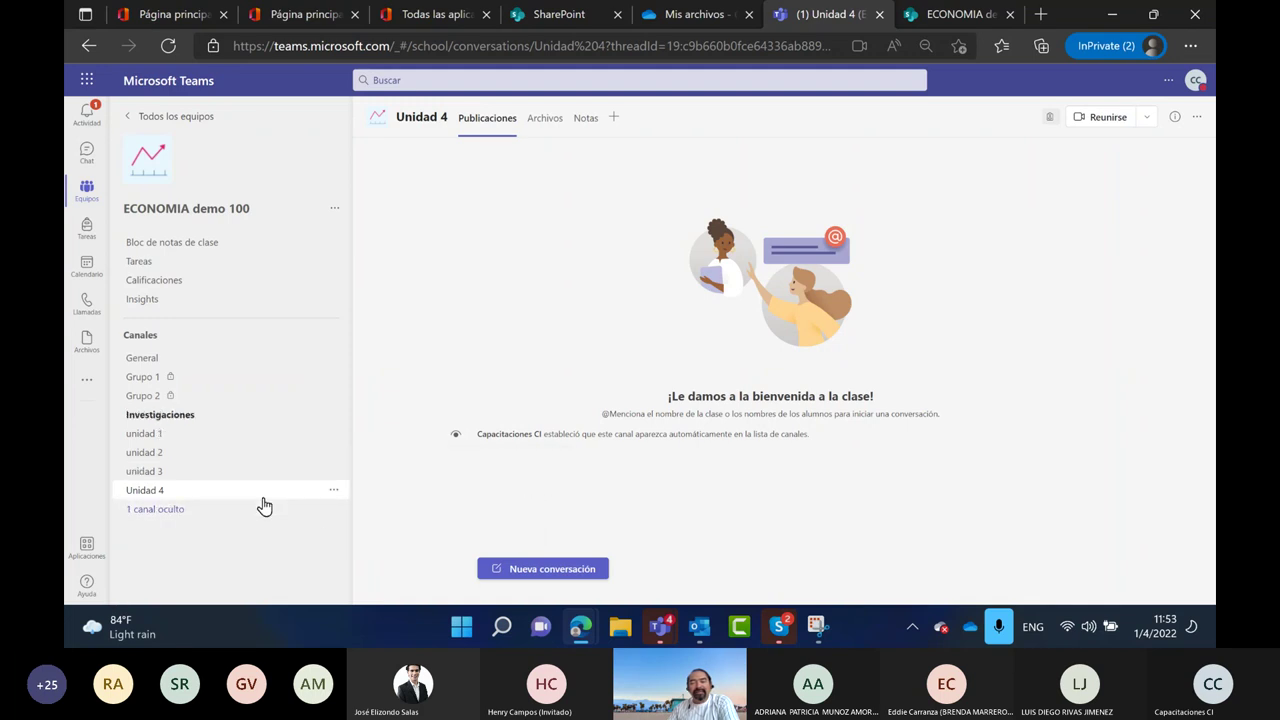
{"action": "left_click", "coordinate": [268, 512]}
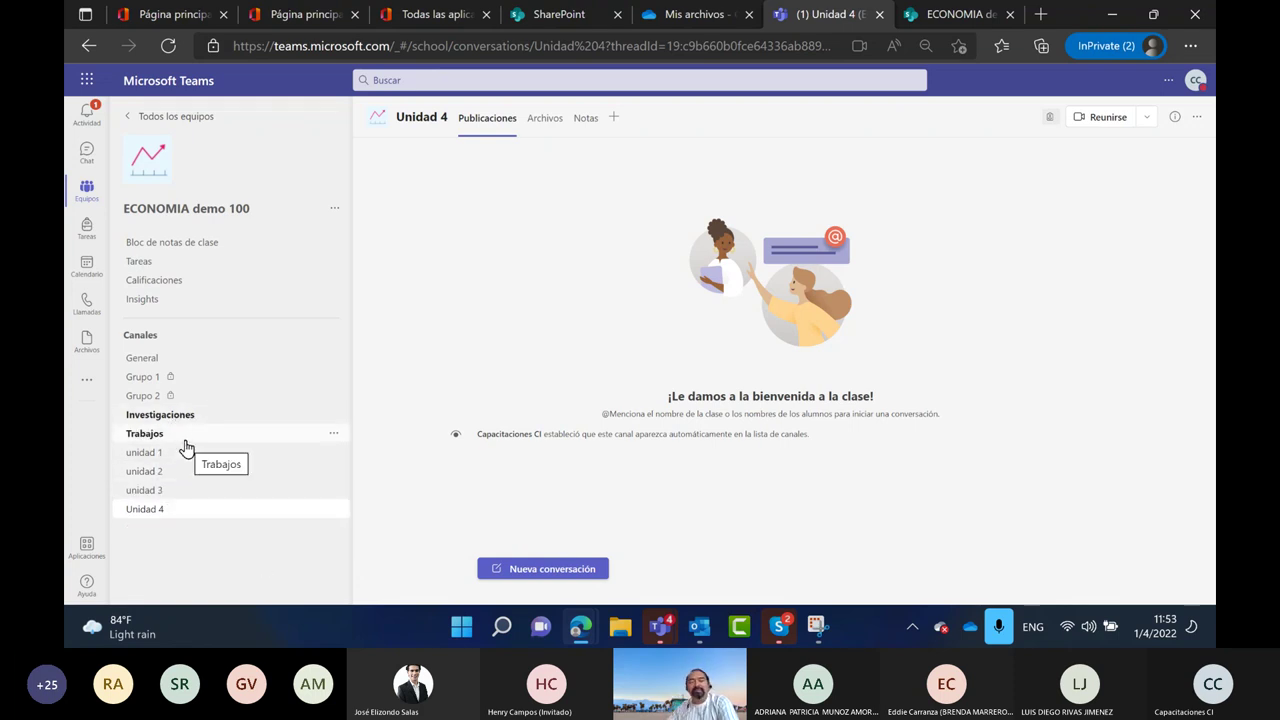
Open the General channel, then the team's Administrar equipo page
{"action": "left_click", "coordinate": [193, 360]}
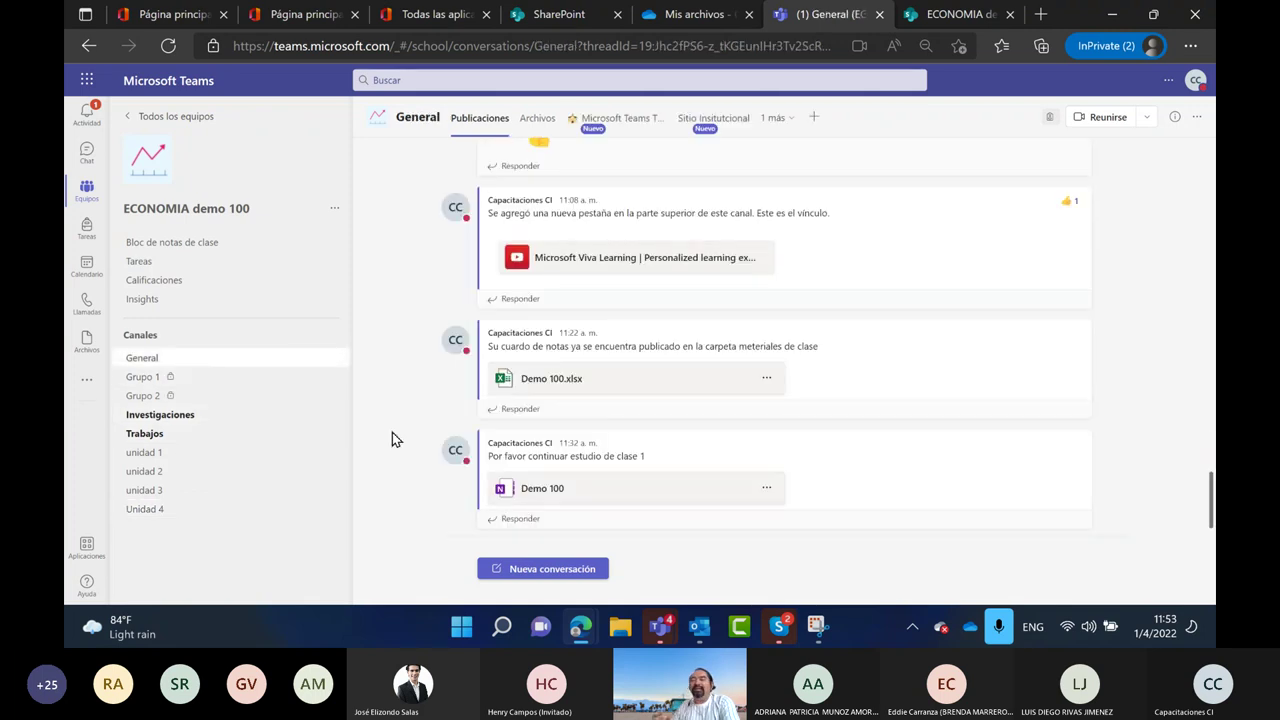
{"action": "left_click", "coordinate": [335, 210]}
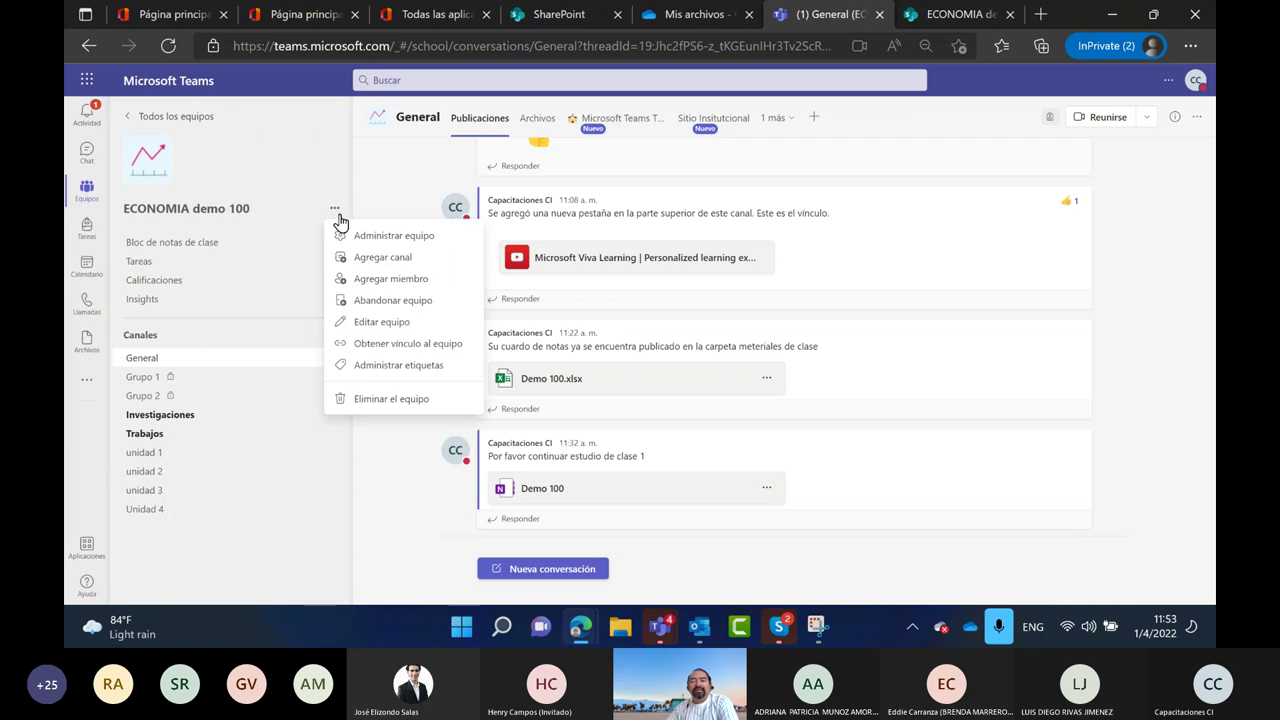
{"action": "left_click", "coordinate": [396, 237]}
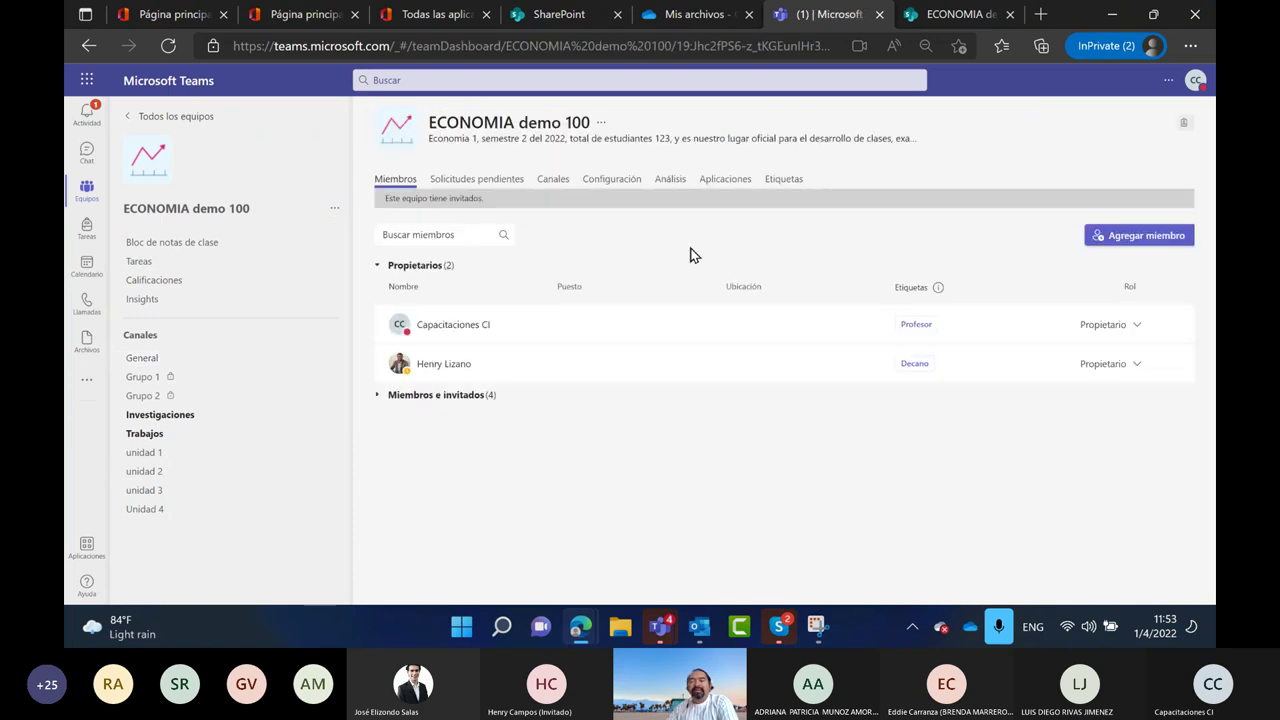
Open the team's Configuración tab and set the Edge page zoom to 90%
{"action": "left_click", "coordinate": [613, 182]}
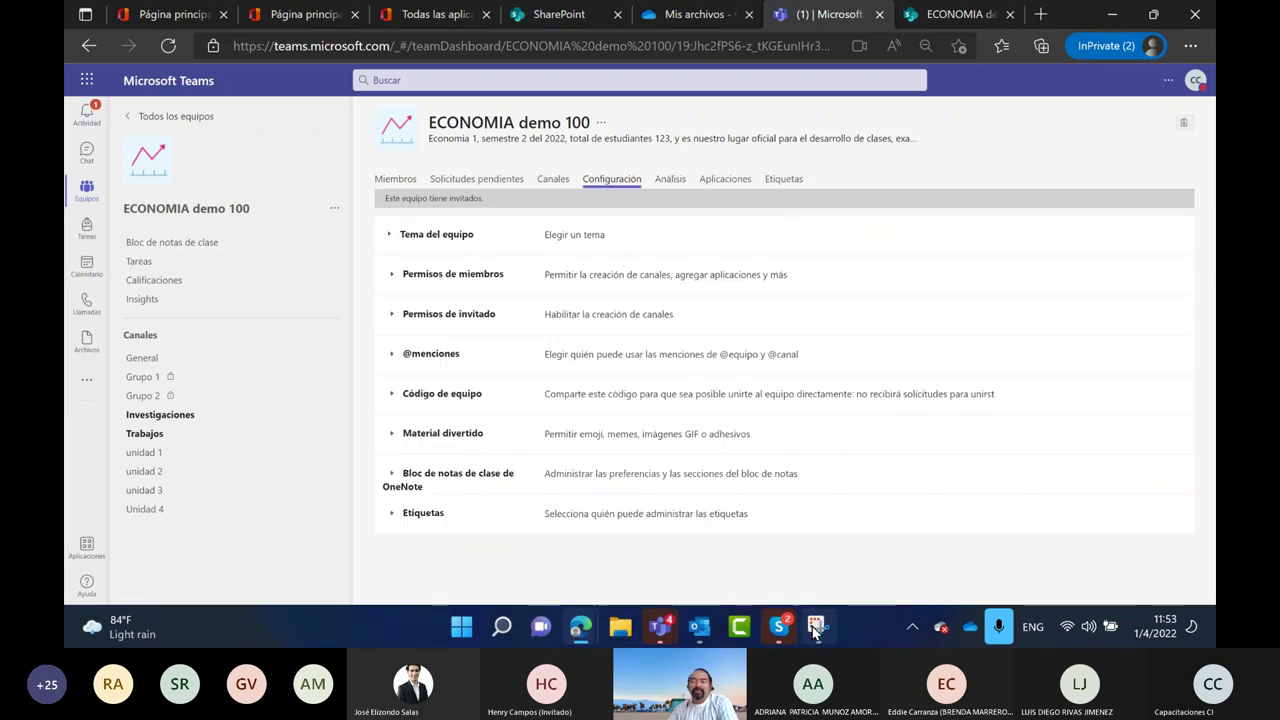
{"action": "left_click", "coordinate": [1190, 45]}
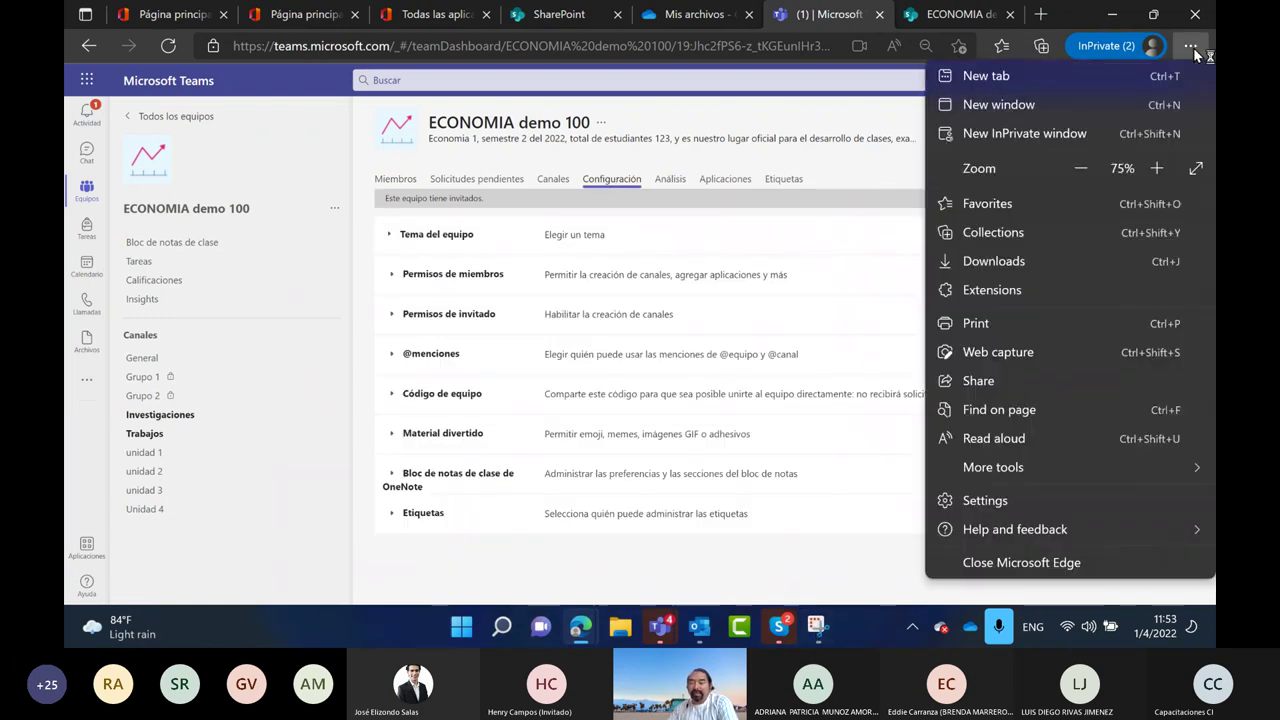
{"action": "left_click", "coordinate": [1156, 168]}
{"action": "left_click", "coordinate": [1156, 168]}
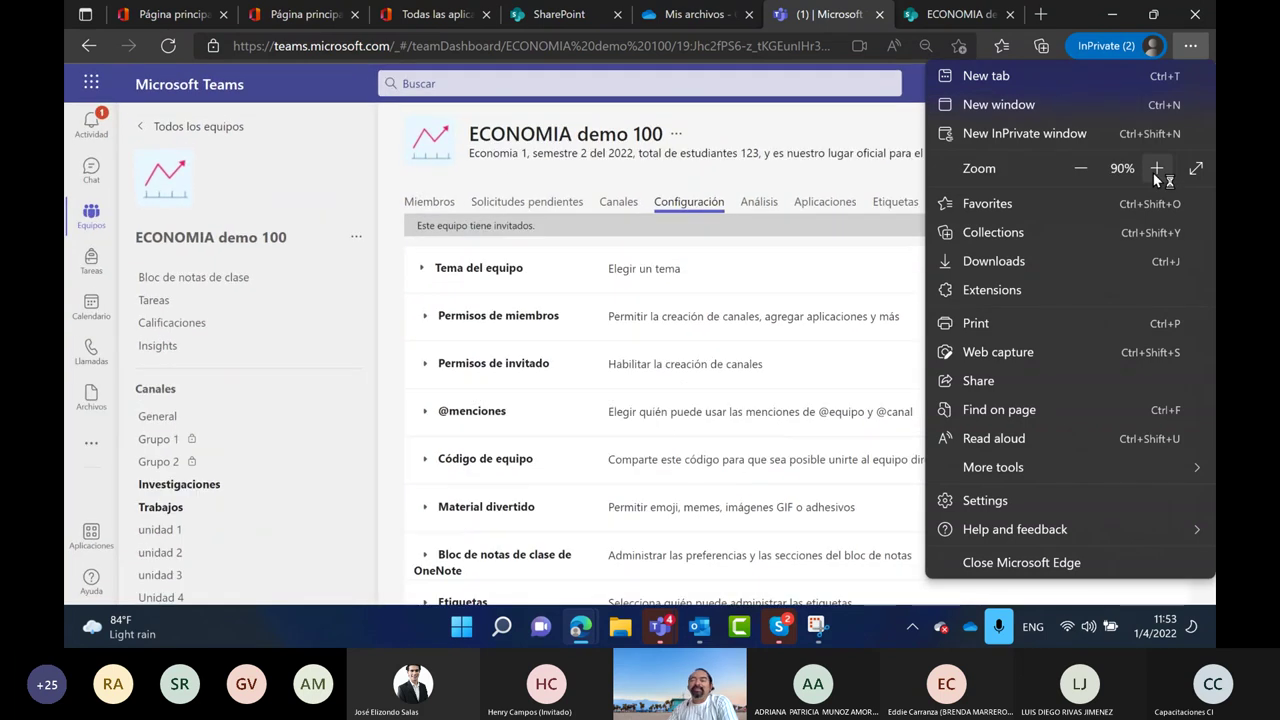
{"action": "left_click", "coordinate": [711, 116]}
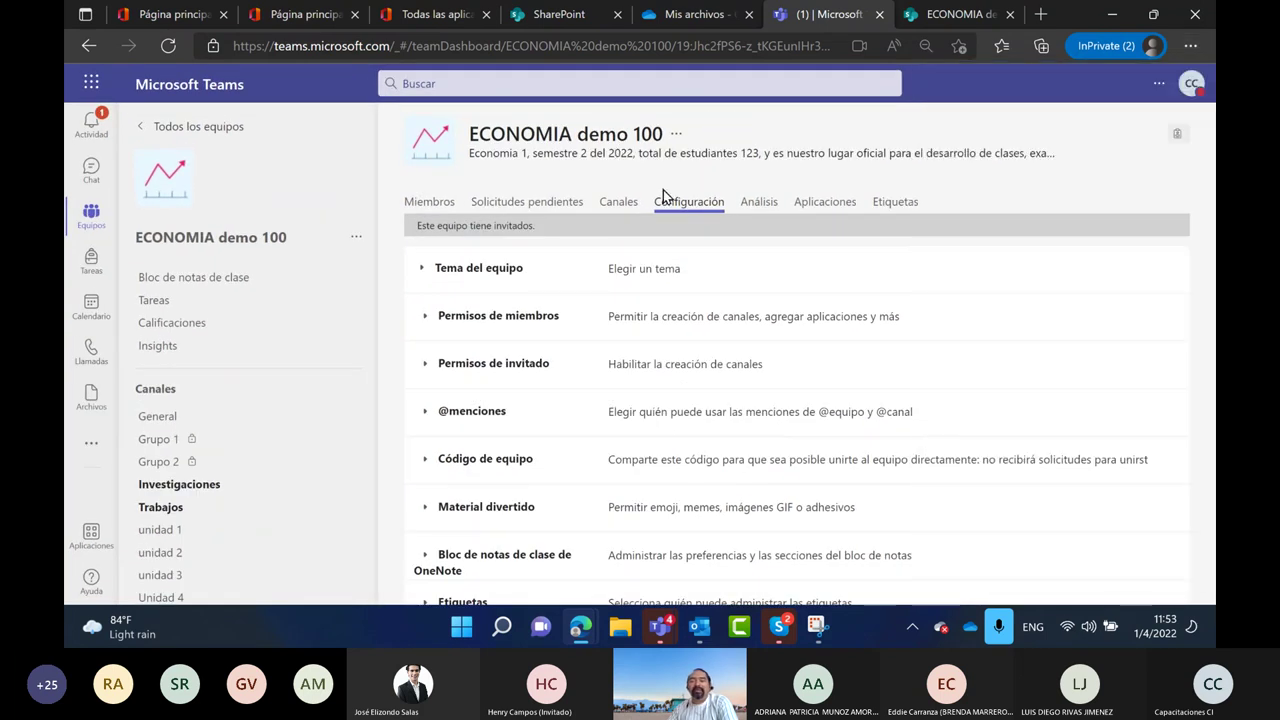
Change the Tema del equipo class avatar to the pie chart, then reopen Administrar equipo
{"action": "left_click", "coordinate": [447, 281]}
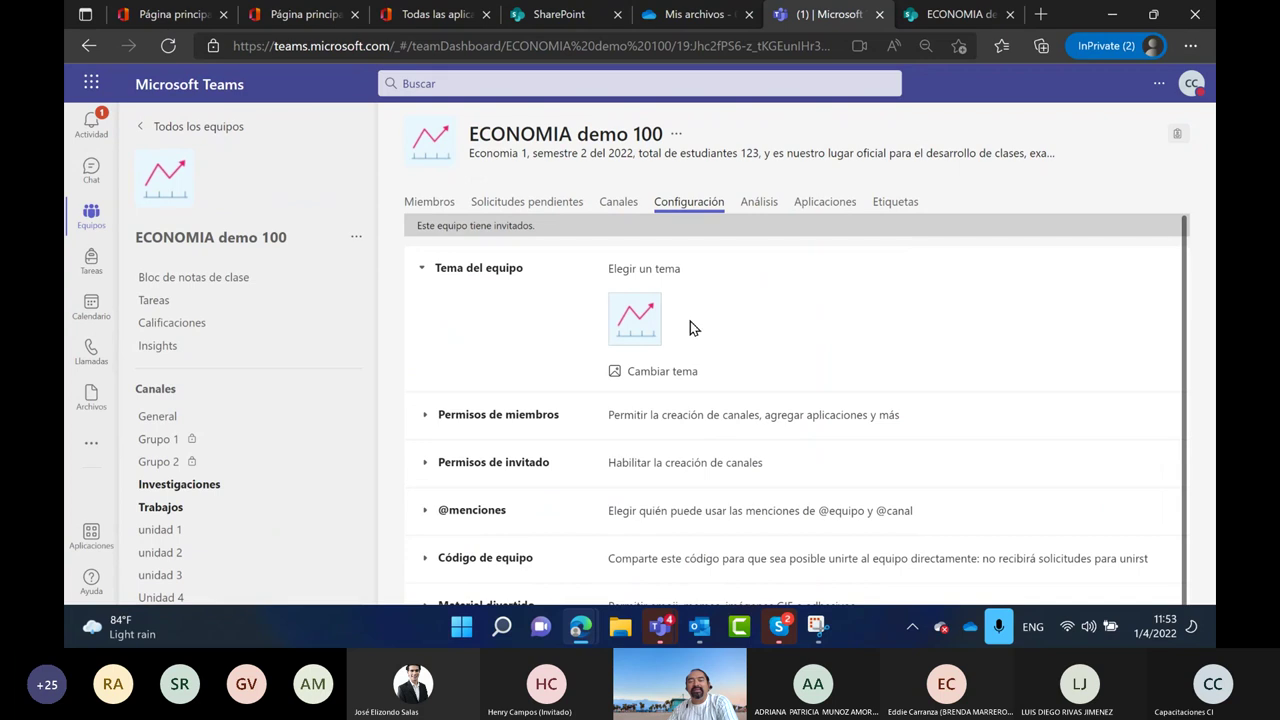
{"action": "left_click", "coordinate": [657, 371]}
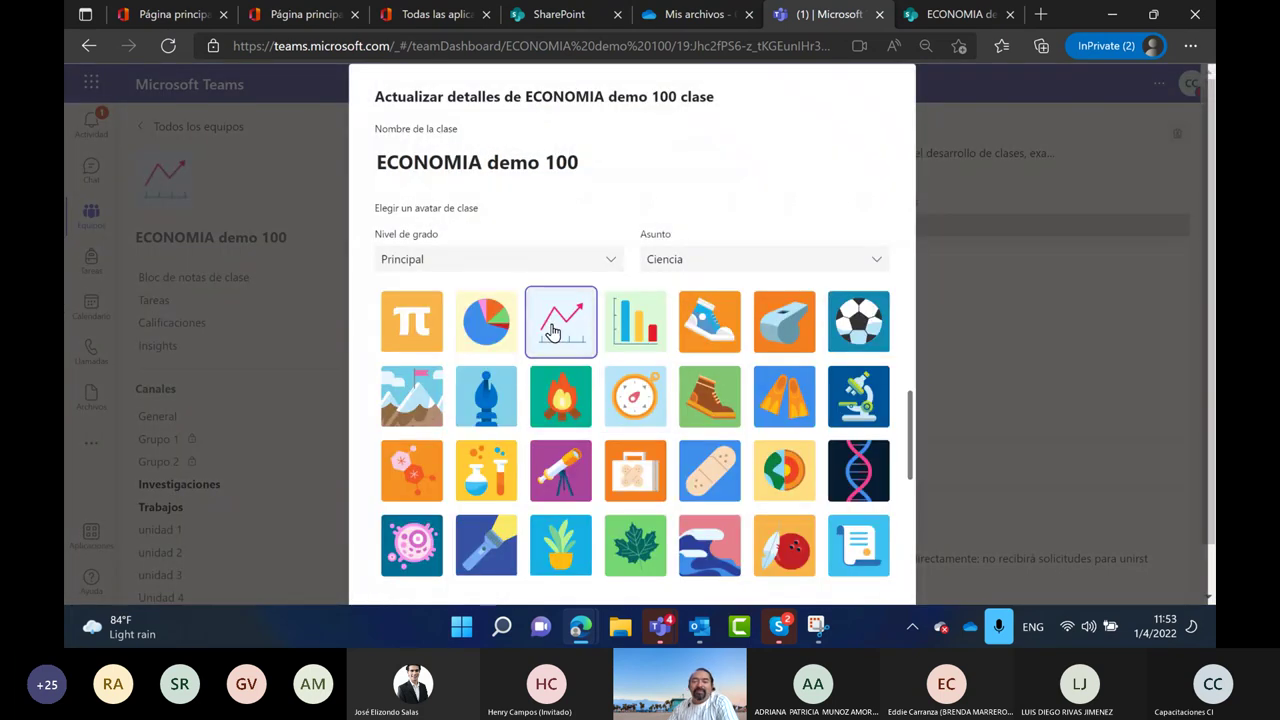
{"action": "left_click", "coordinate": [487, 330]}
{"action": "scroll", "coordinate": [838, 588], "scroll_direction": "down", "scroll_amount": 10}
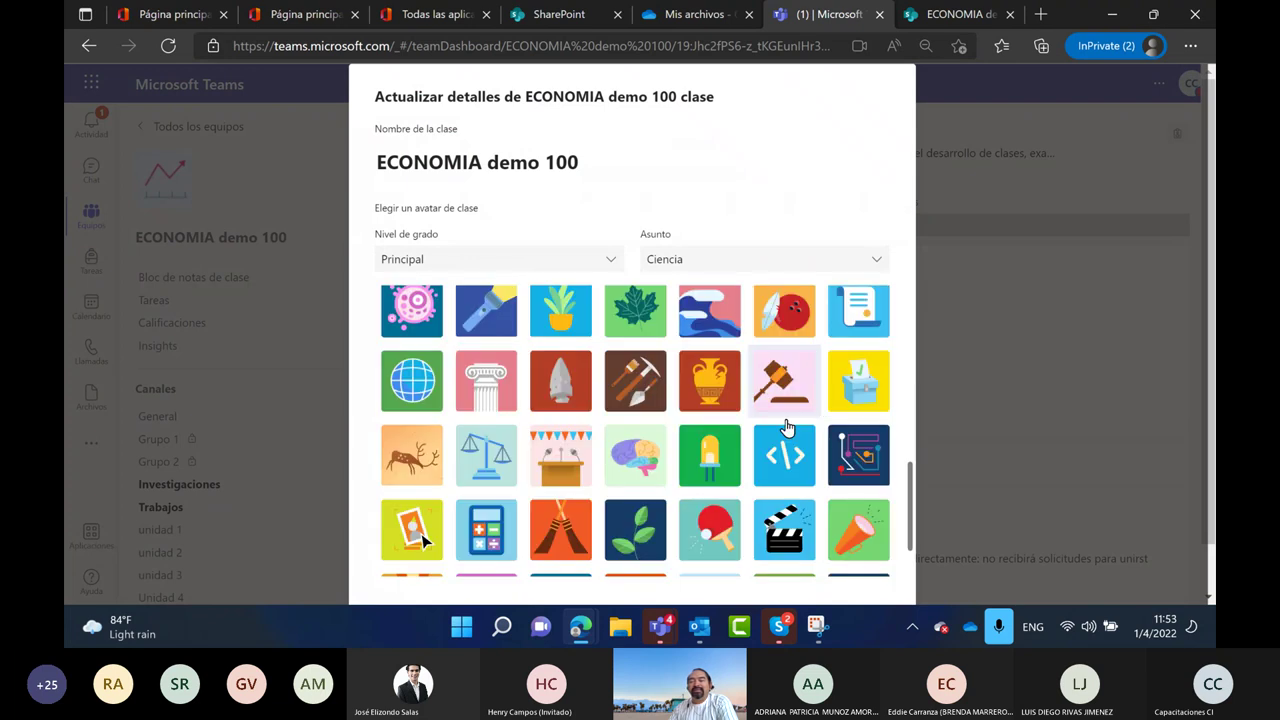
{"action": "left_click", "coordinate": [847, 567]}
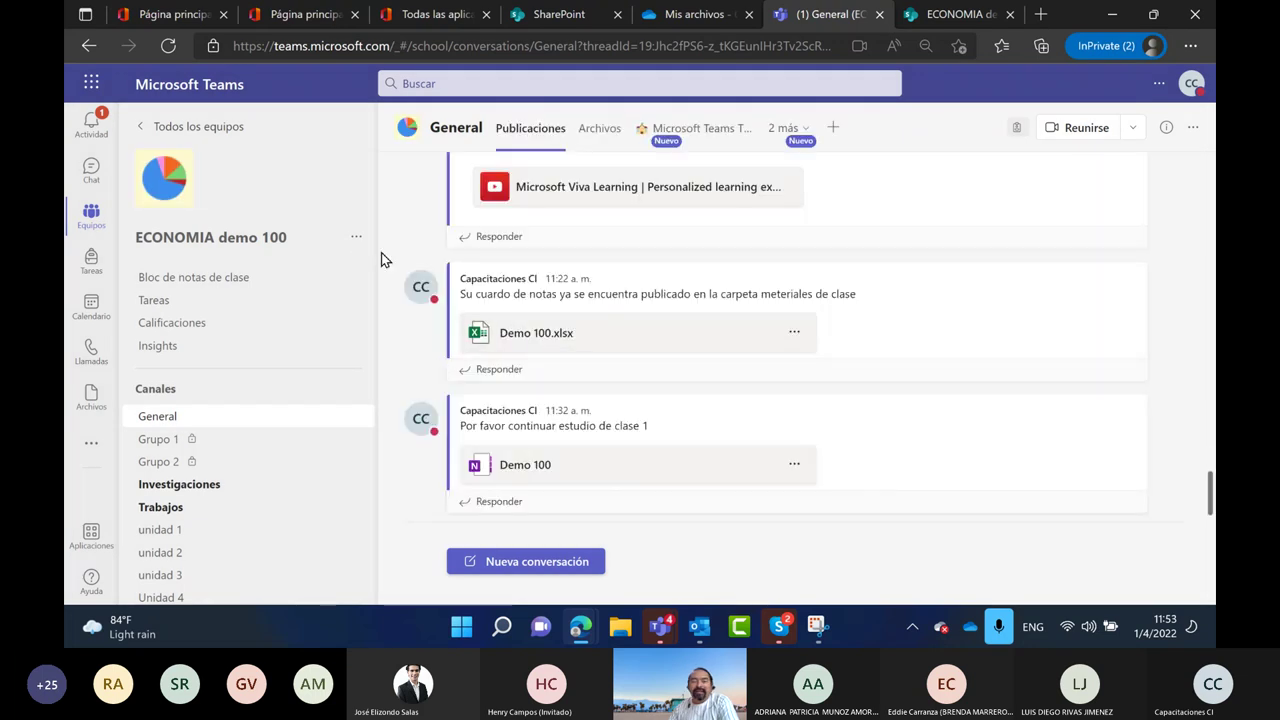
{"action": "left_click", "coordinate": [357, 237]}
{"action": "left_click", "coordinate": [415, 268]}
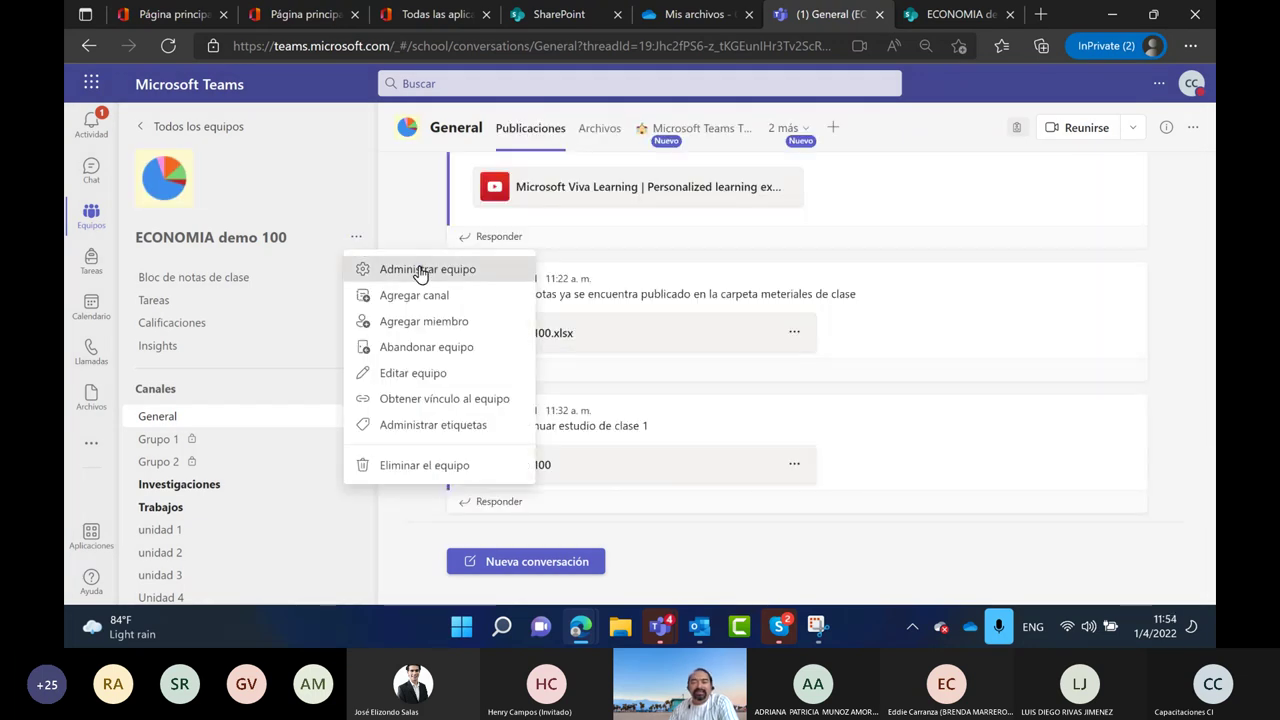